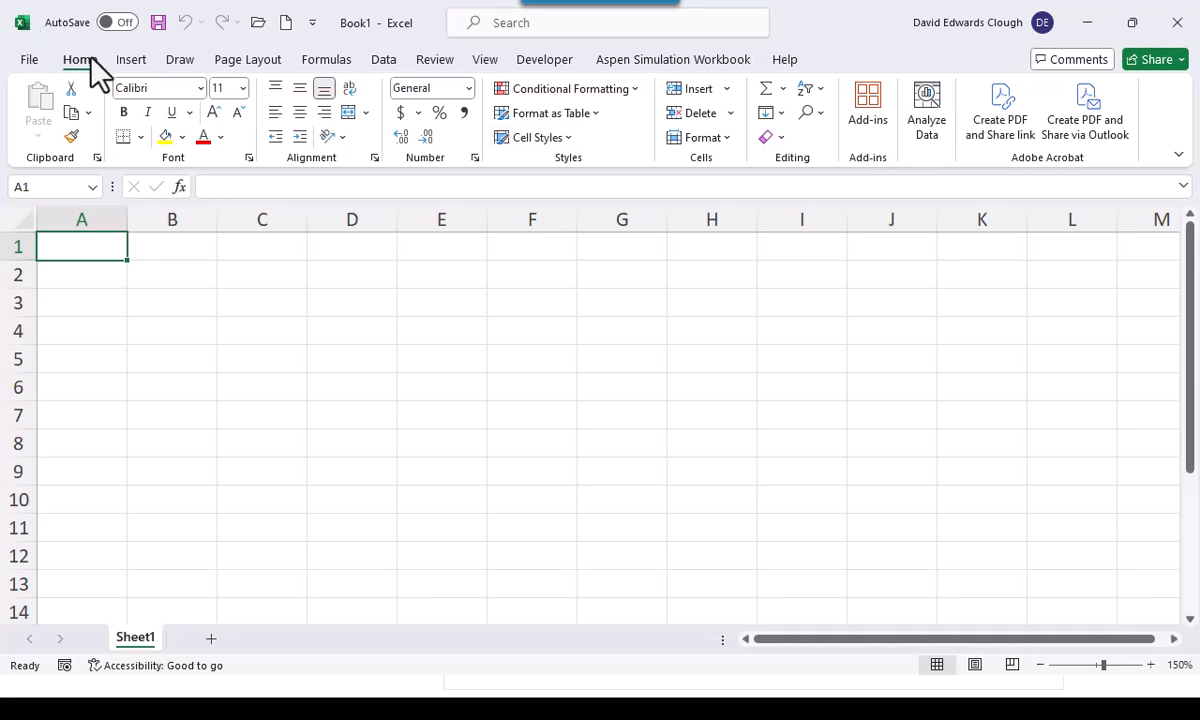
Open the workbook HumpsOptimizationStarter.xlsx from the Bootcamp3Files folder
left_click(258, 22)
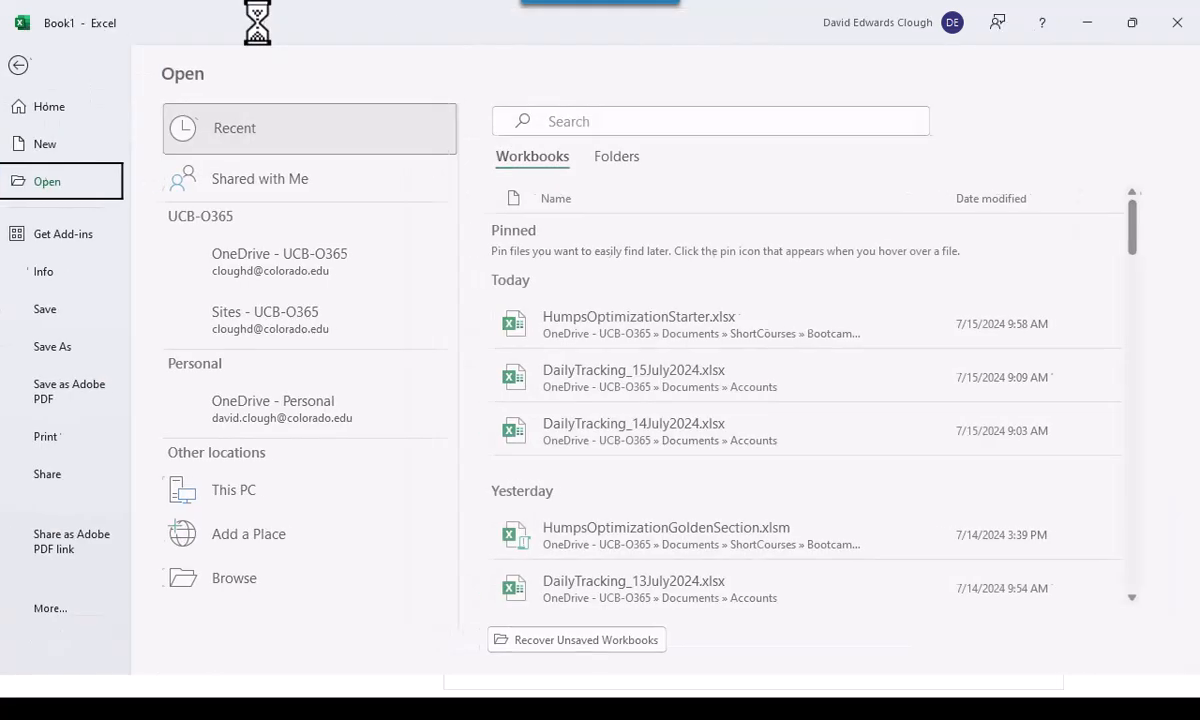
left_click(241, 595)
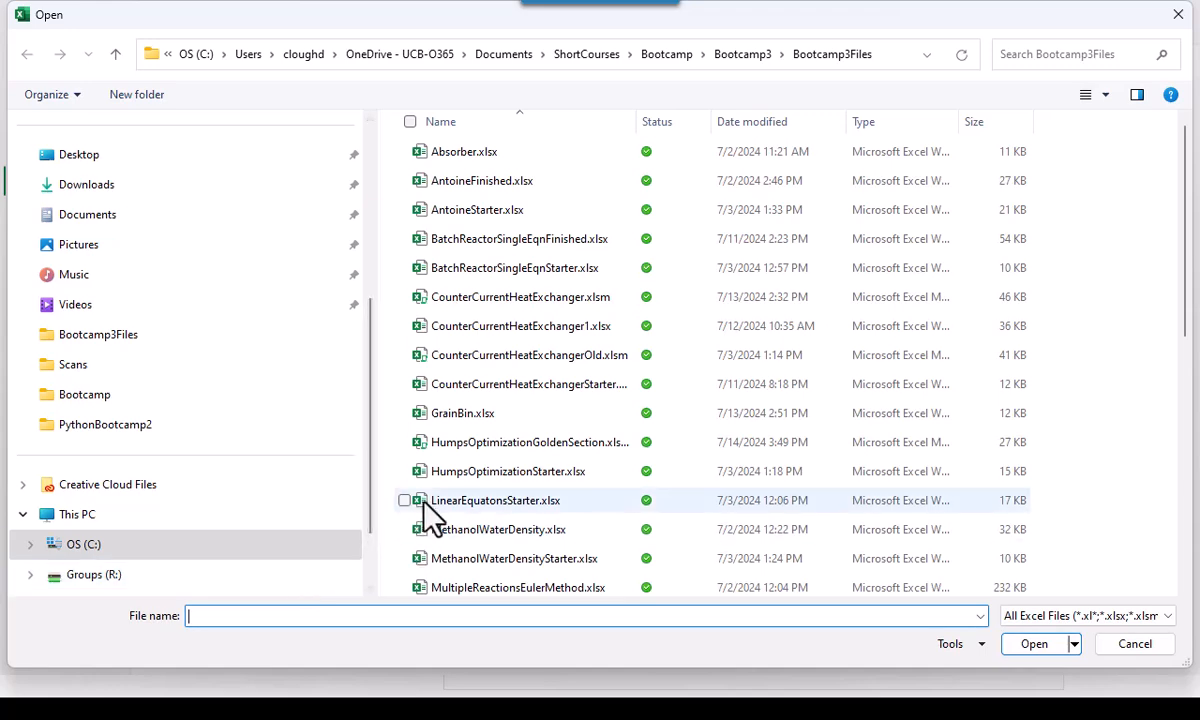
double_click(478, 472)
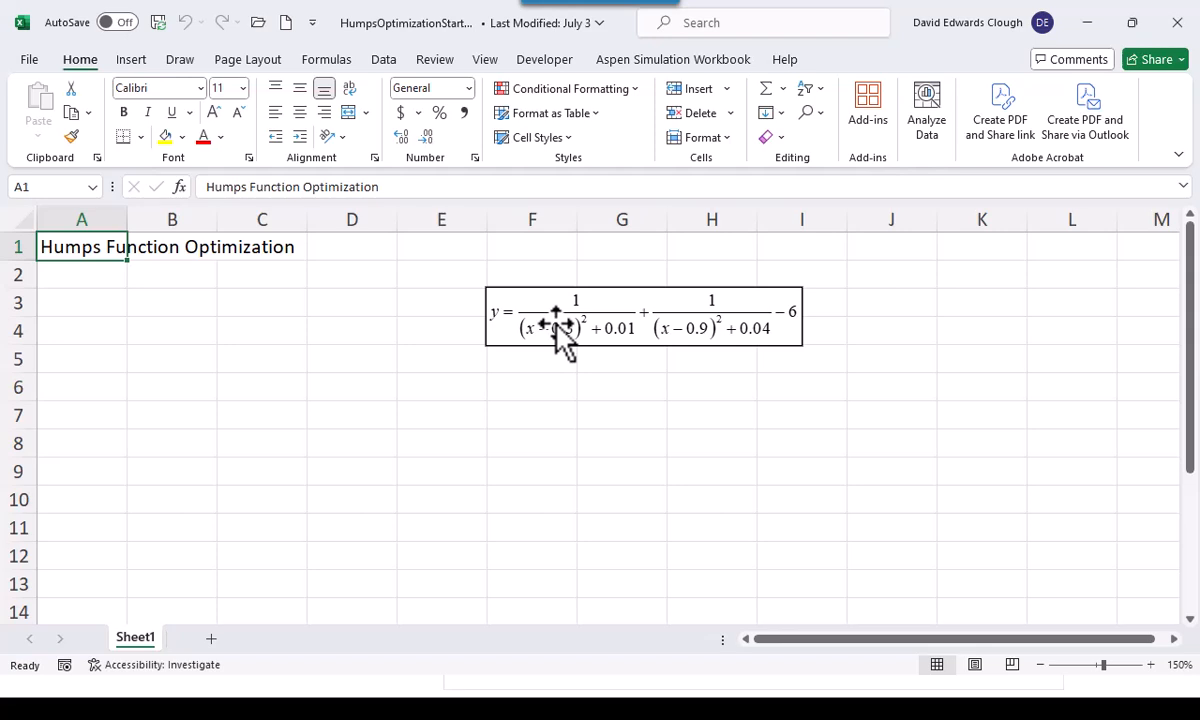
Enter the headings x in B3 and y in C3, and center both
left_click(140, 307)
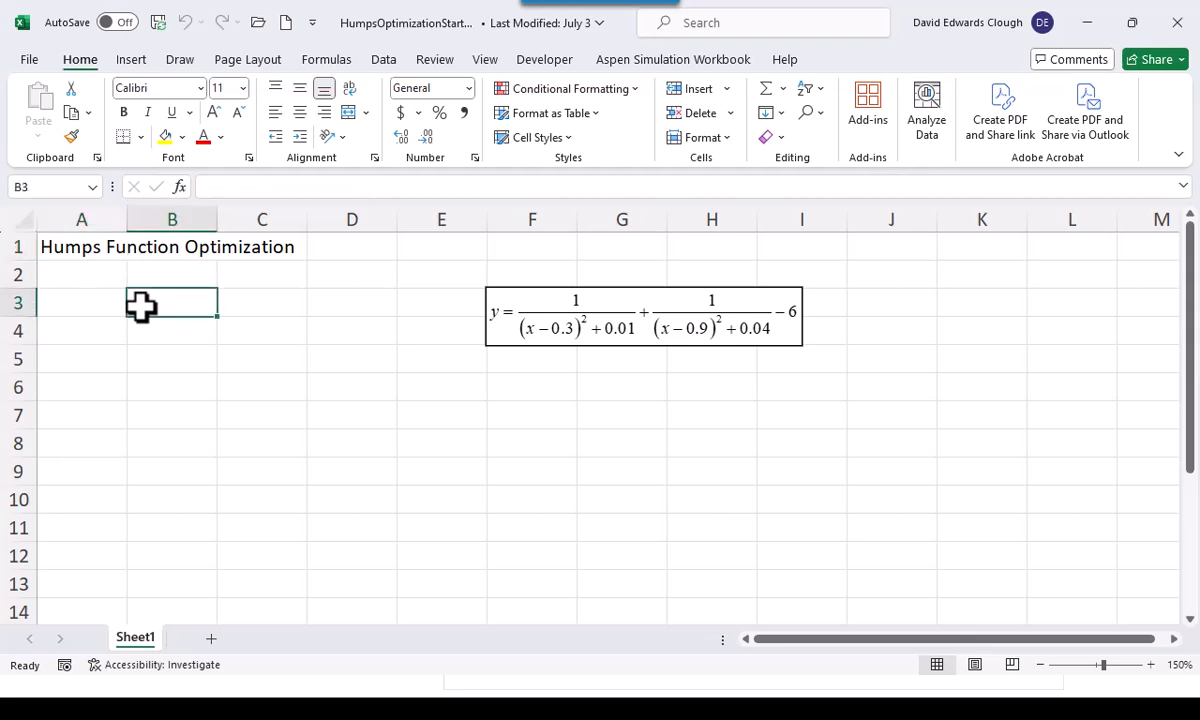
type("x")
key("Tab")
type("y")
key("Tab")
key("Left")
key("Left")
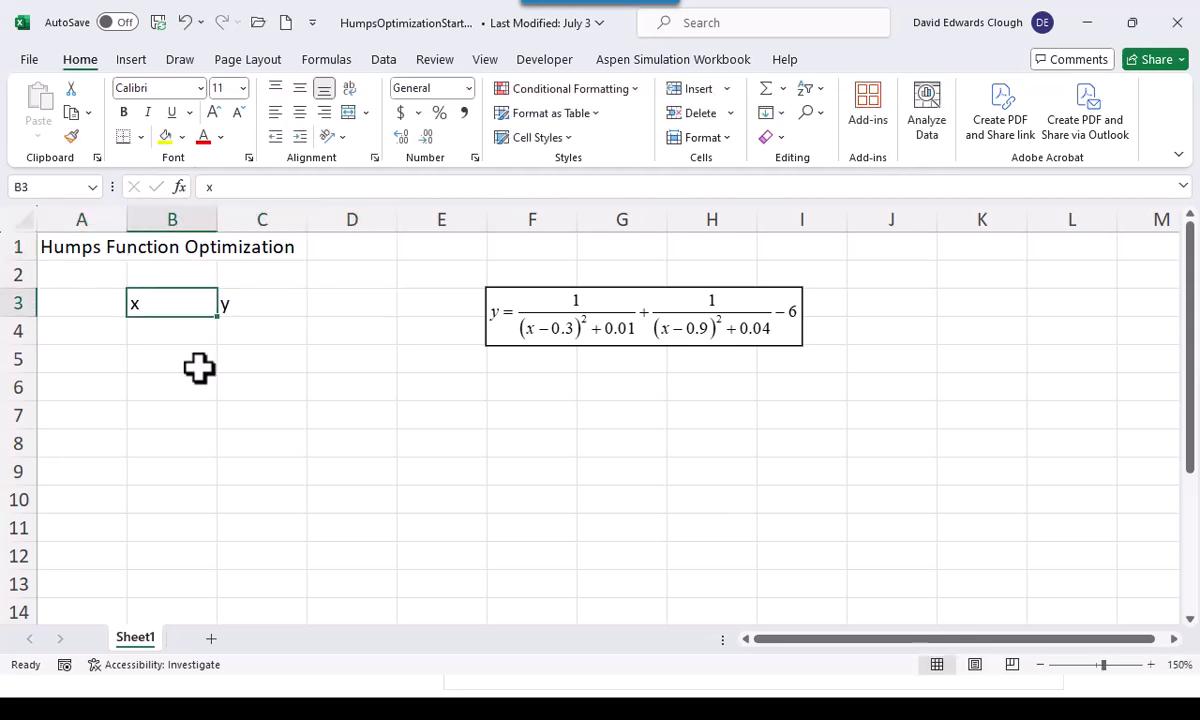
key("shift+Right")
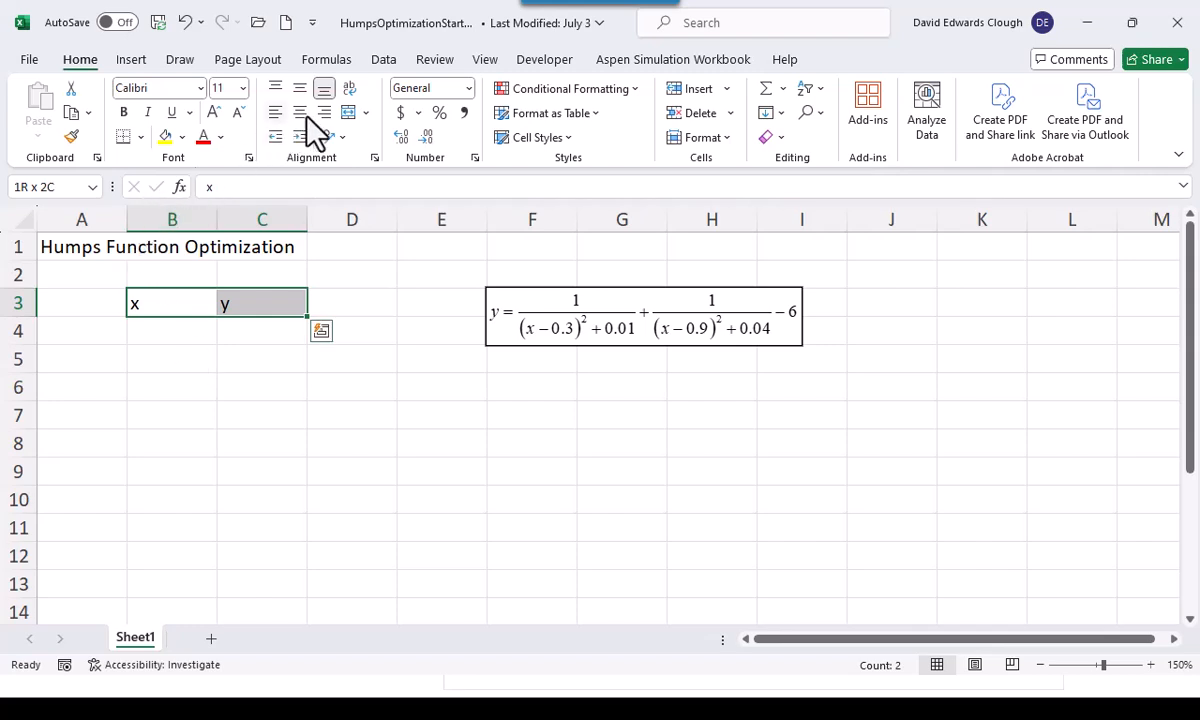
left_click(303, 112)
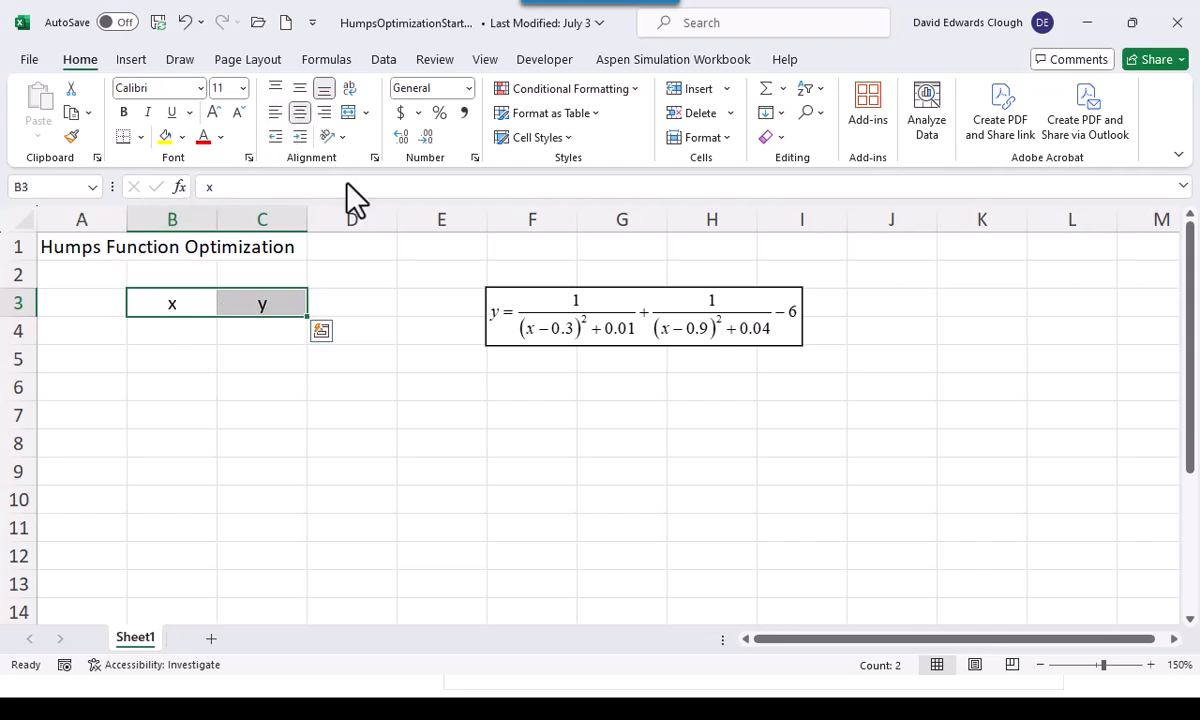
Enter 0 in B4 and fill a linear series down column B with step 0.01 up to 1
left_click(196, 336)
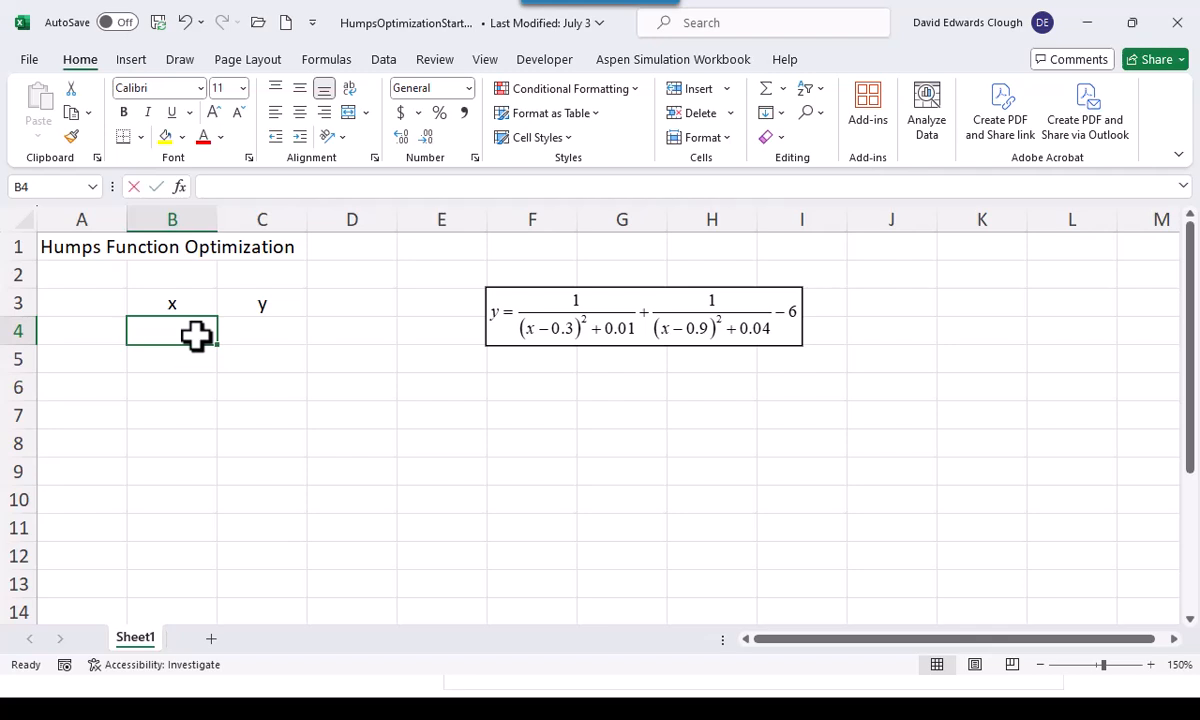
type("0")
key("ctrl+Return")
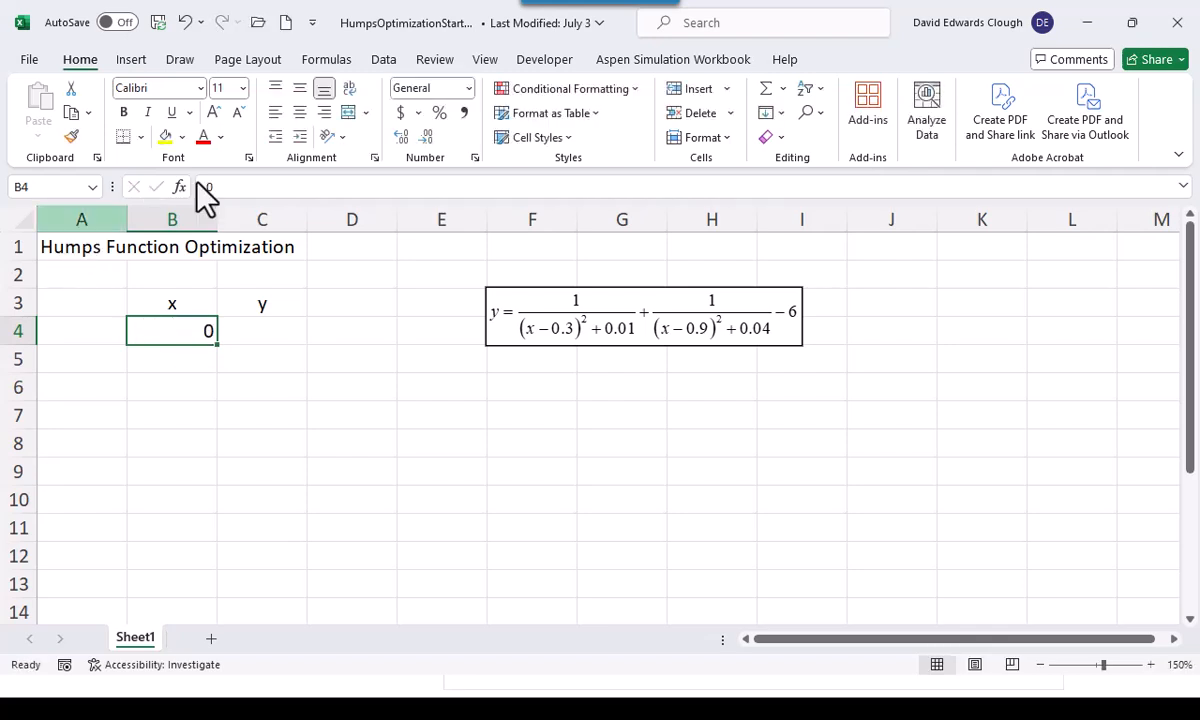
left_click(781, 113)
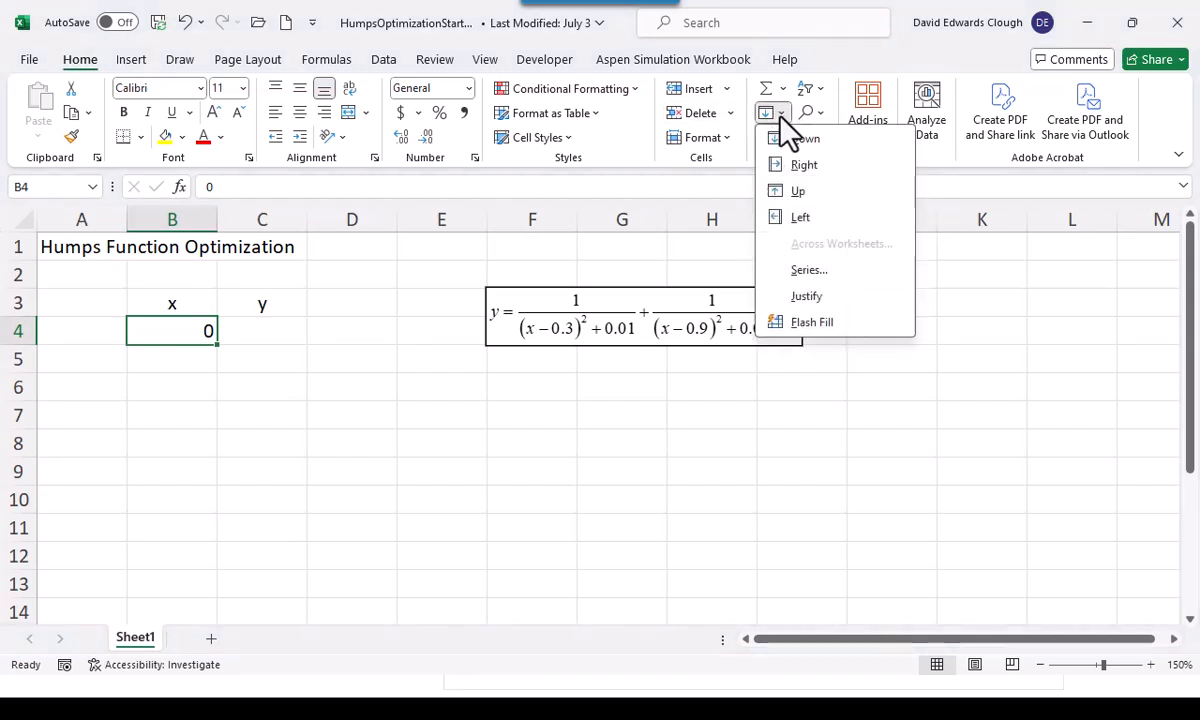
left_click(805, 272)
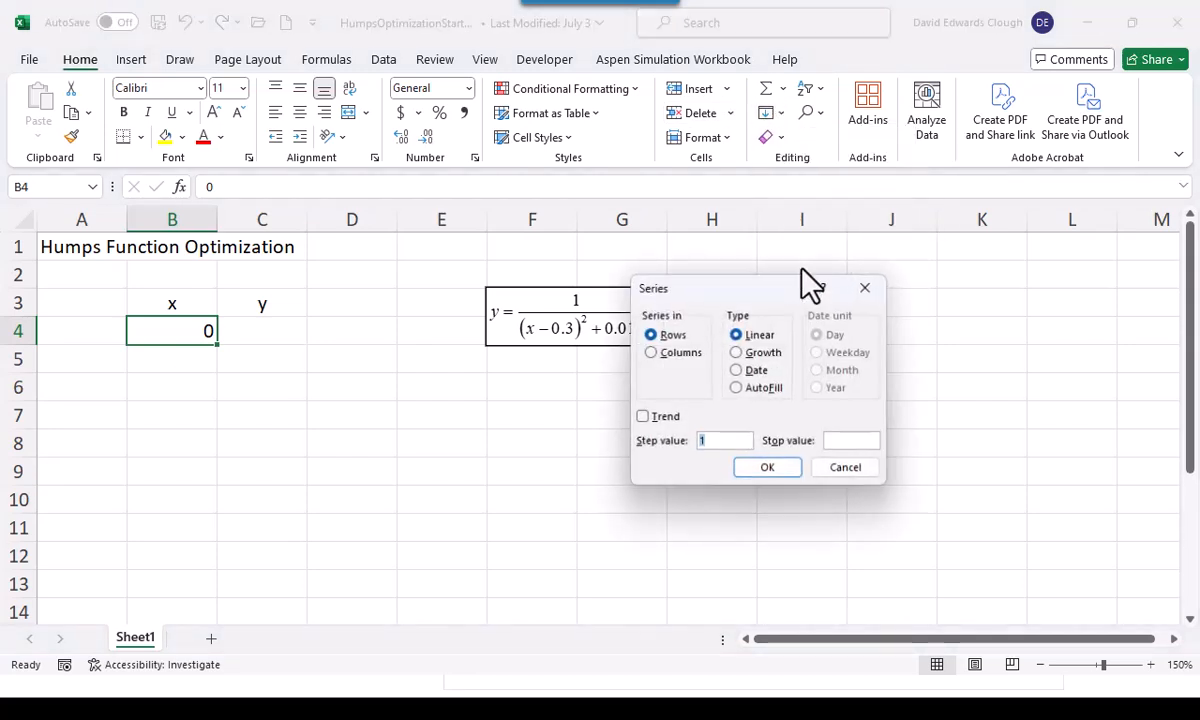
left_click(655, 353)
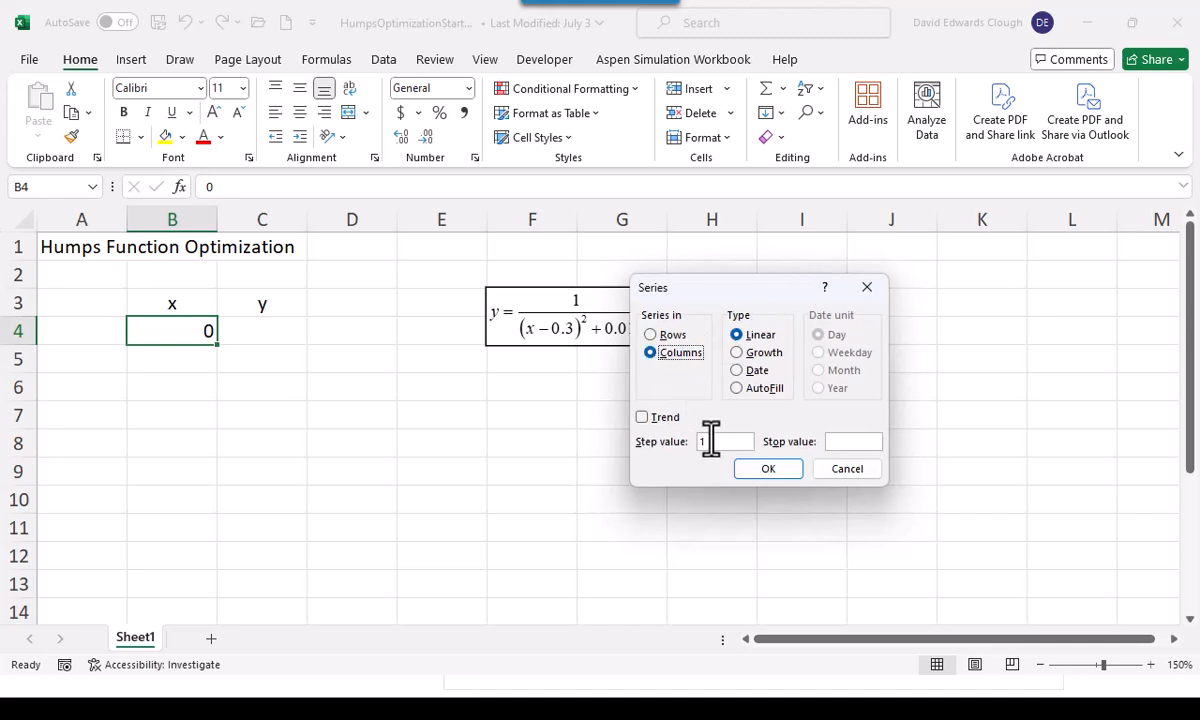
left_click_drag(710, 441, 680, 441)
type(".01")
left_click(781, 476)
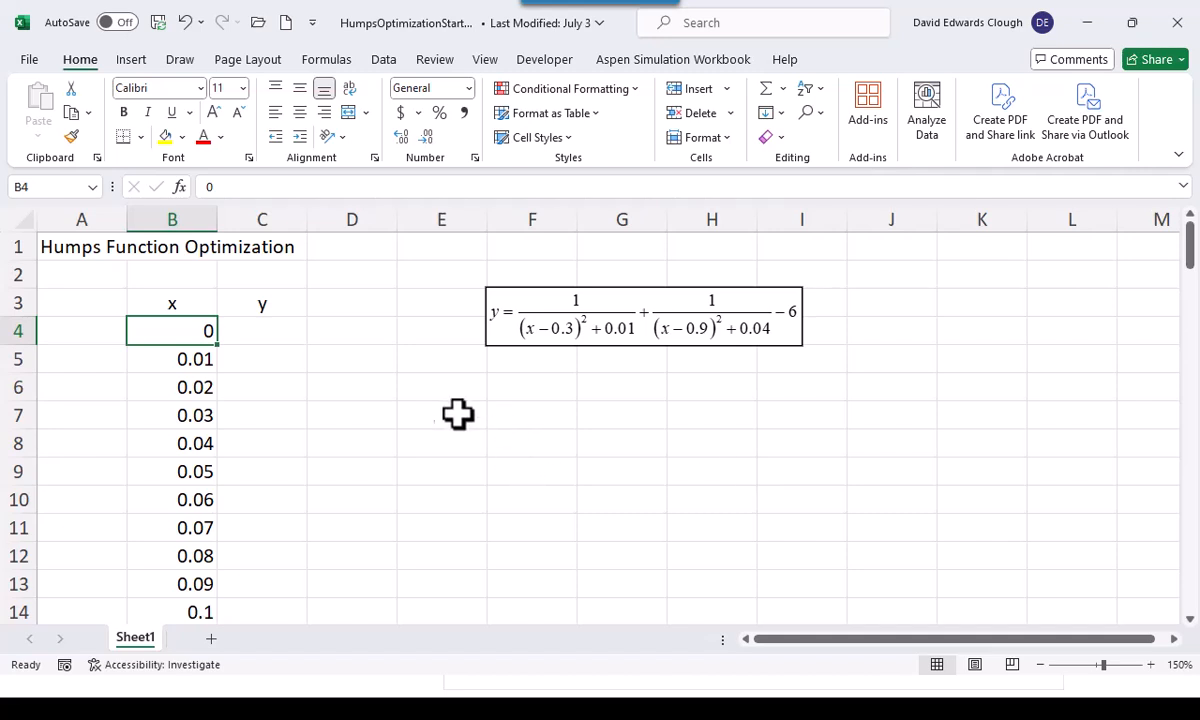
Move the humps equation object down to about rows 6 and 7, clear of row 4
left_click(260, 328)
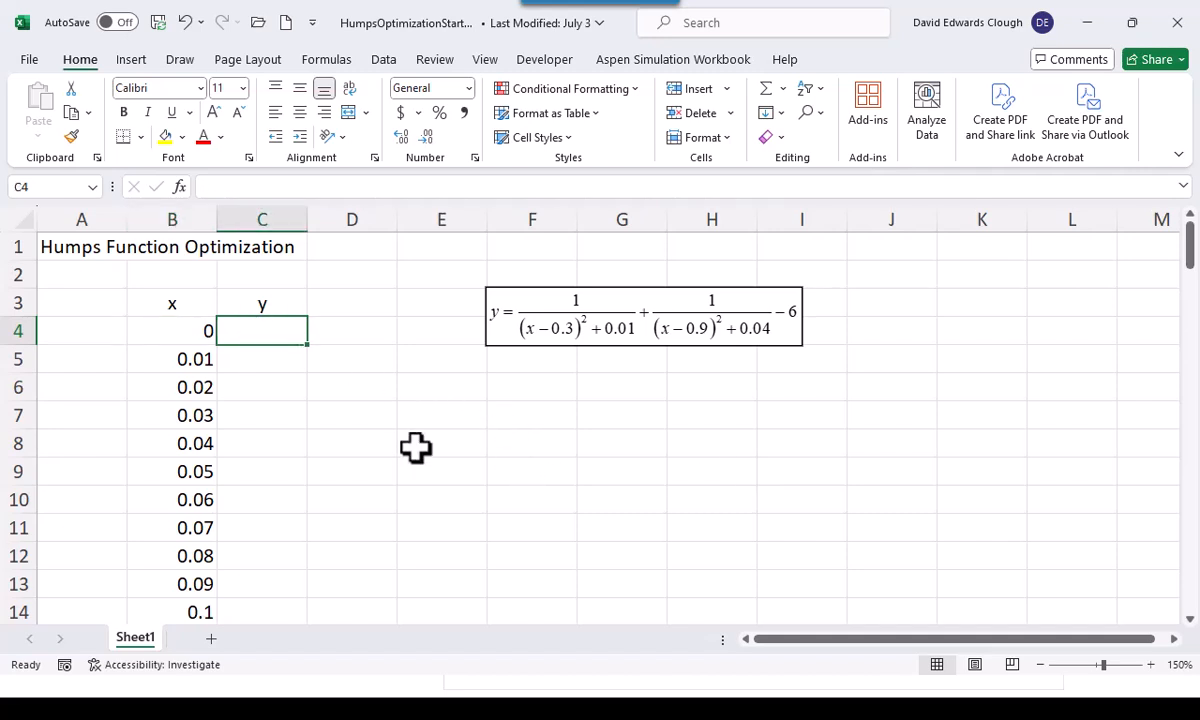
left_click(178, 326)
left_click(270, 330)
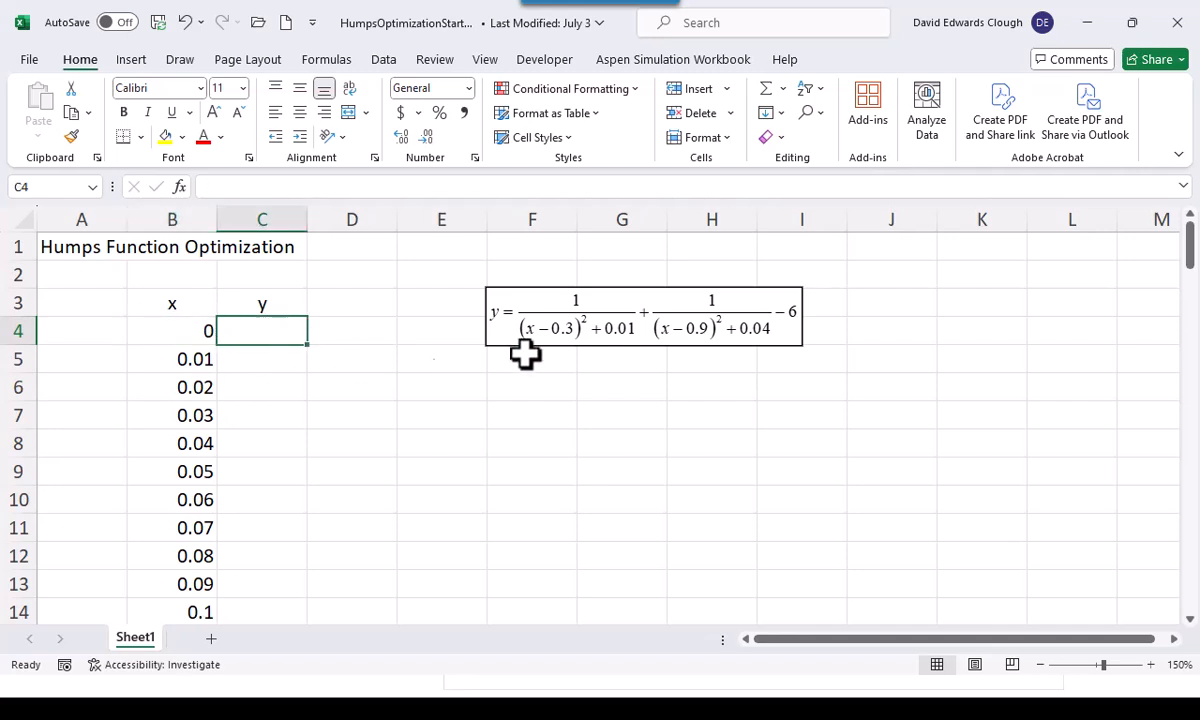
left_click_drag(575, 318, 625, 403)
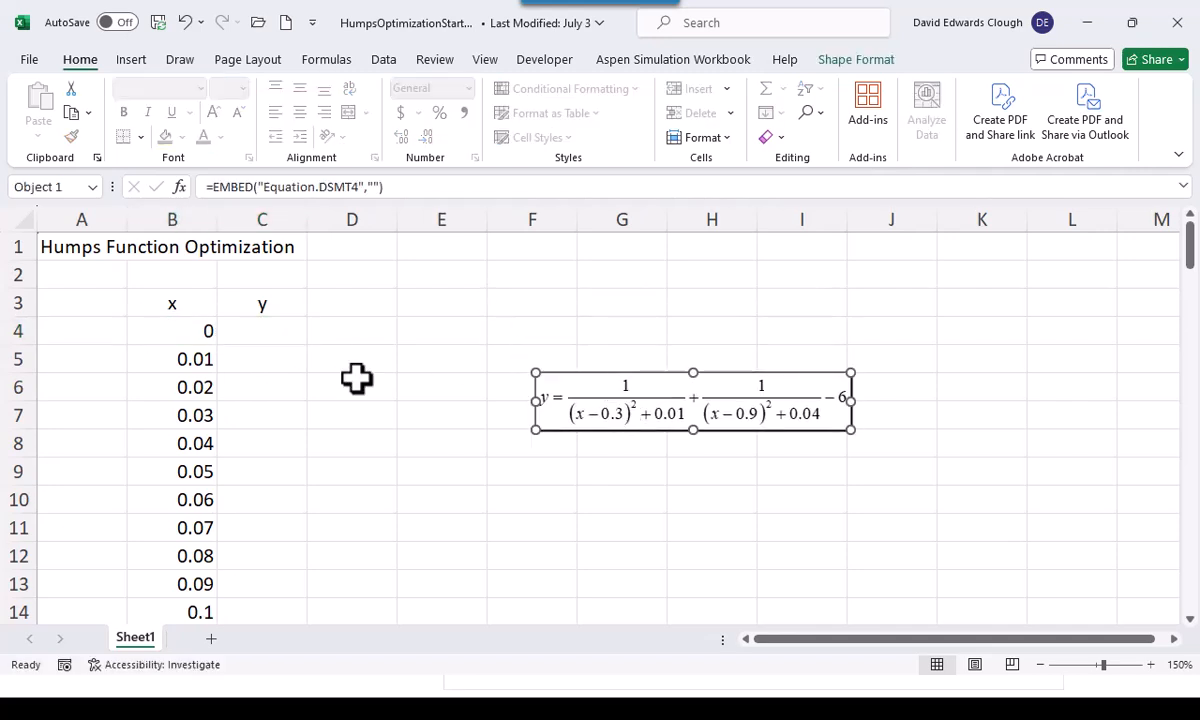
Start the y formula in C4 with the first term, =1/((B4-0.3)^2+0.01)
left_click(293, 328)
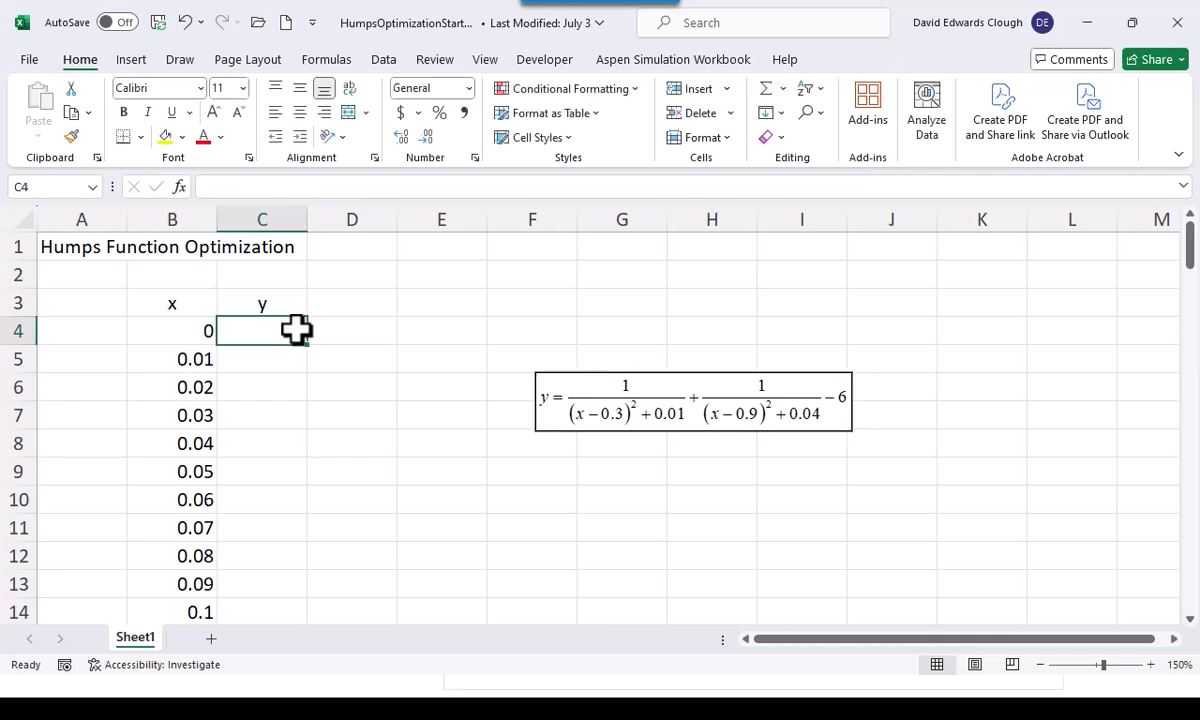
type("=1")
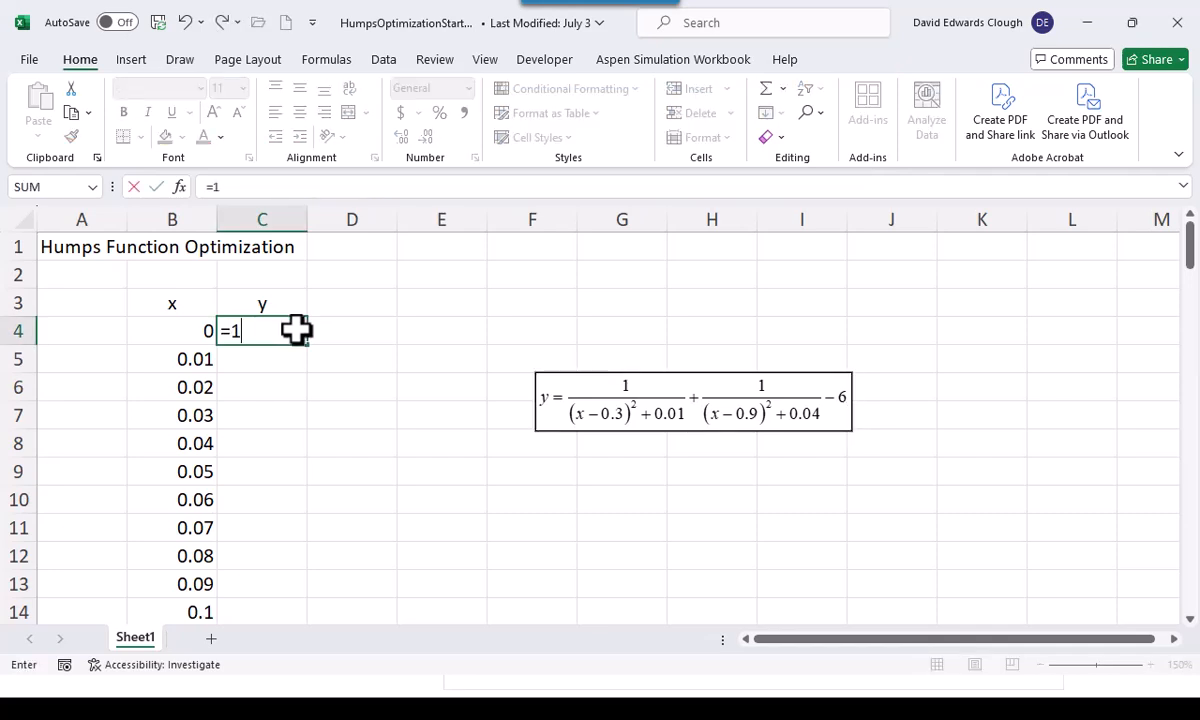
type("/((x")
key("BackSpace")
key("Left")
type("-0.3")
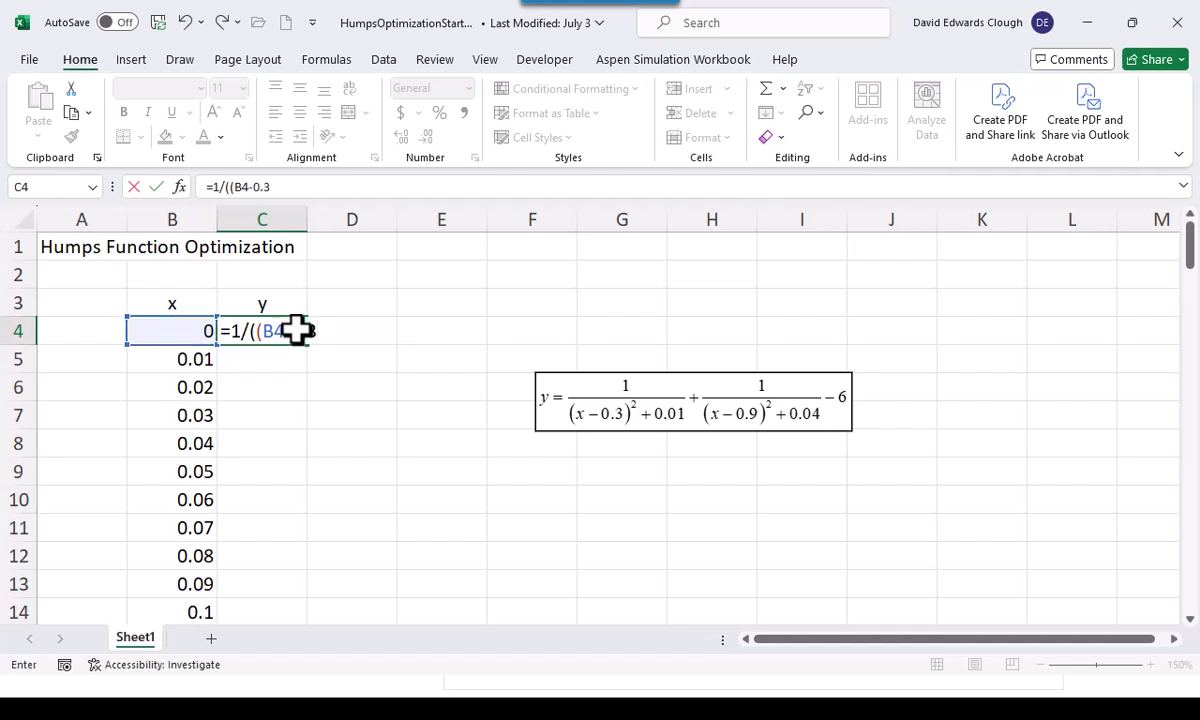
type(")^2+0.0")
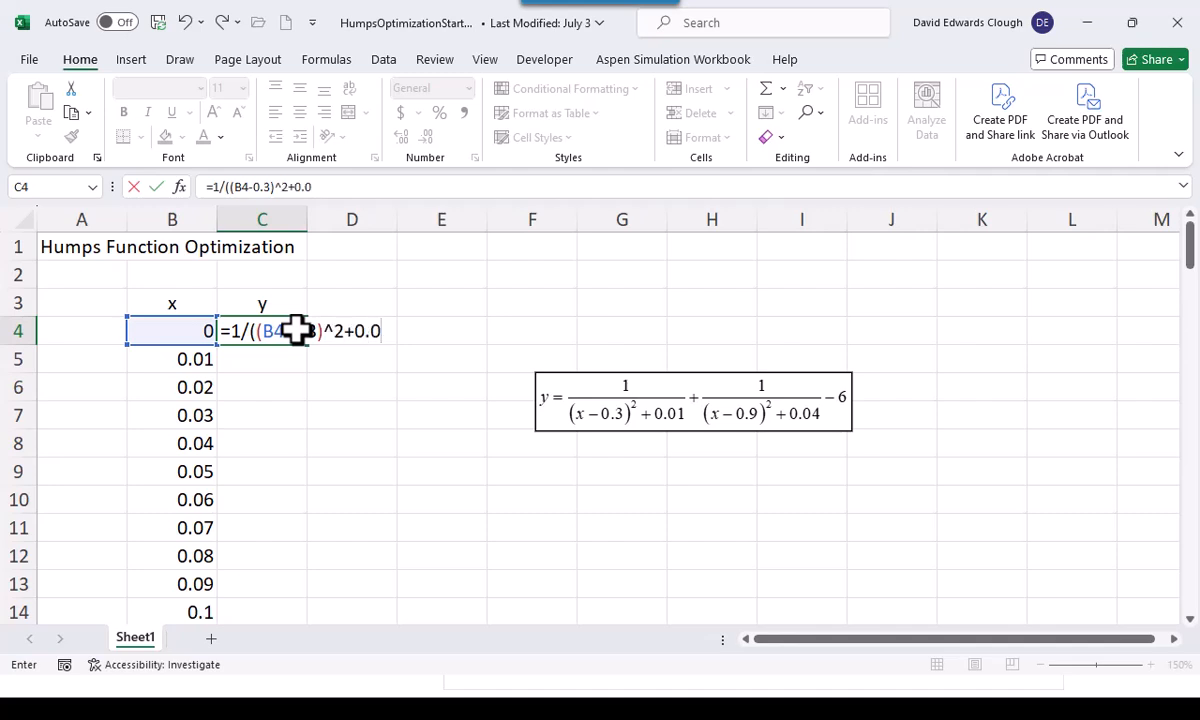
type("1)+1/((")
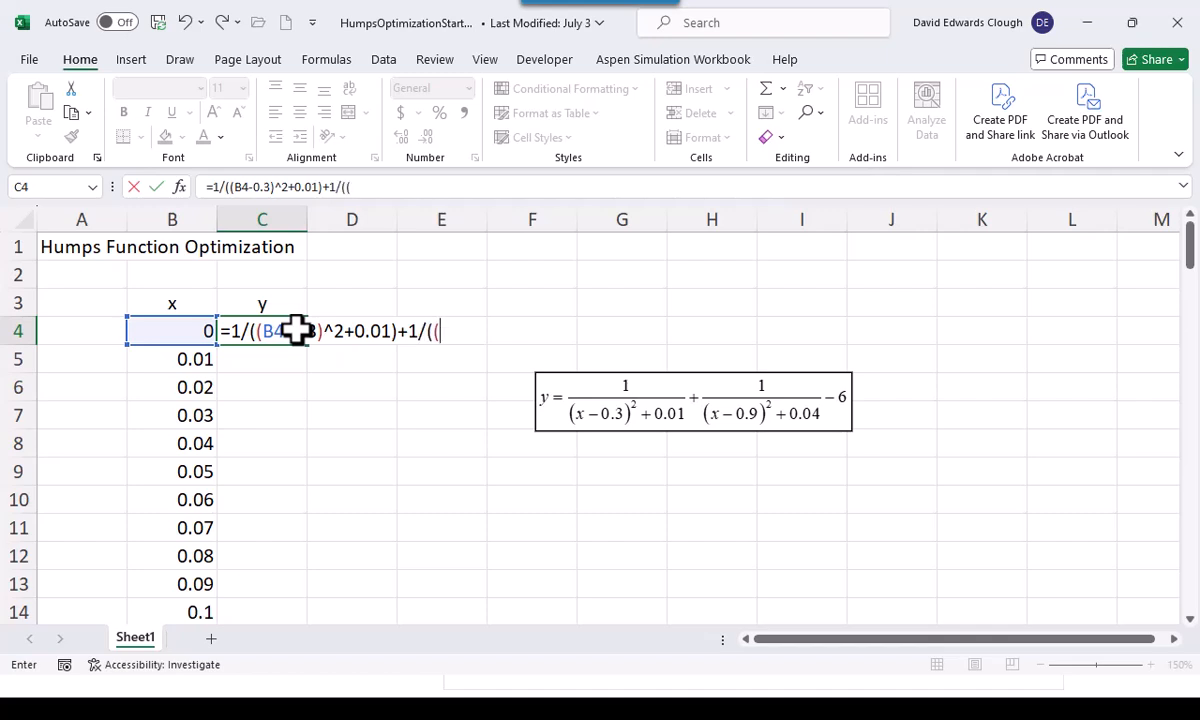
Complete the C4 formula by adding +1/((B4-0.9)^2+0.04)-6 and commit it
key("Left")
type("-0.9")
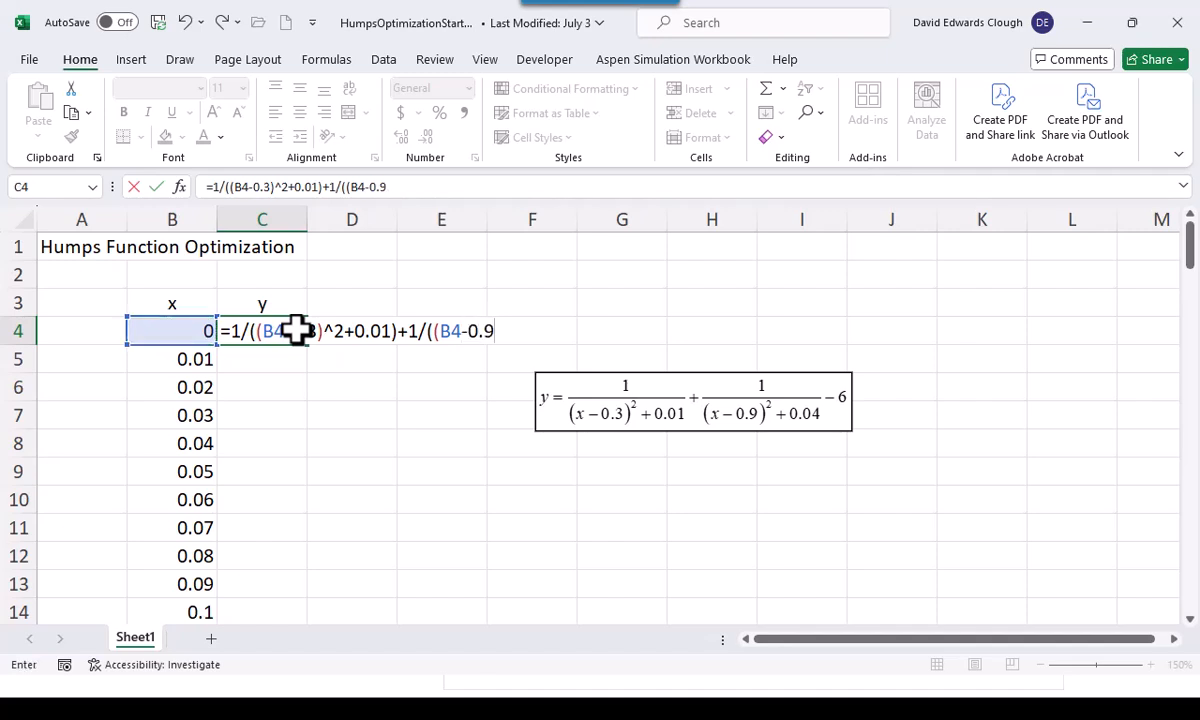
type(")^2+0.04")
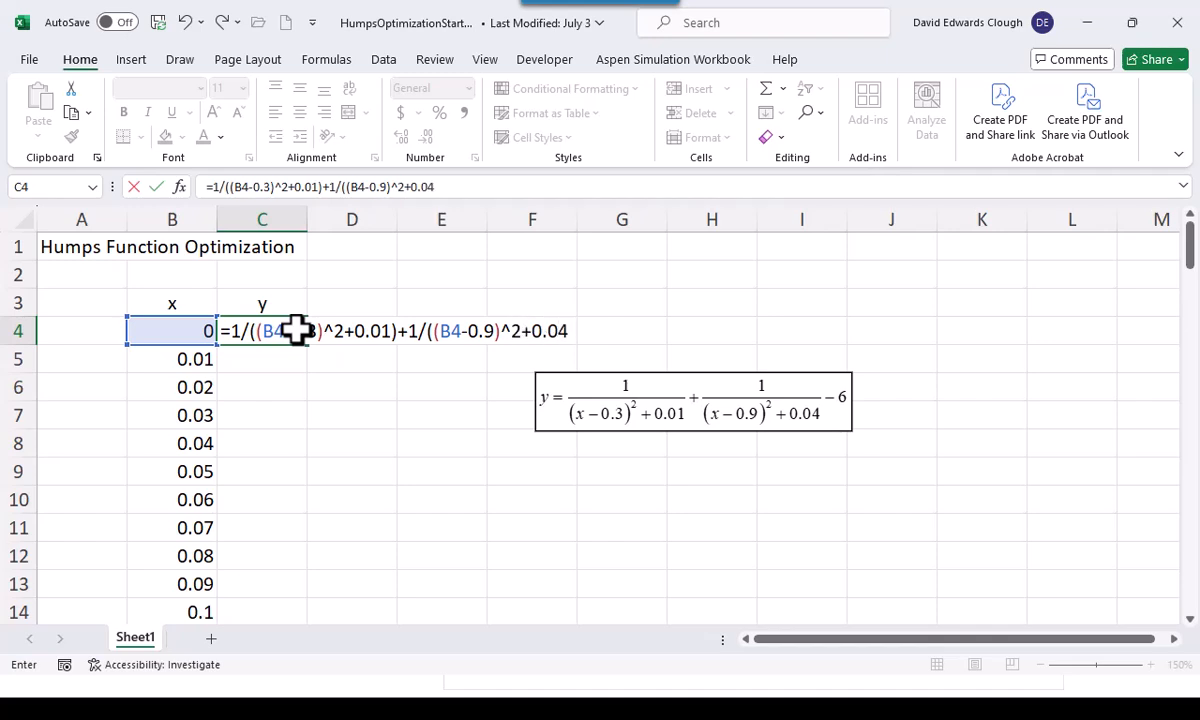
type(")-6")
key("ctrl+Return")
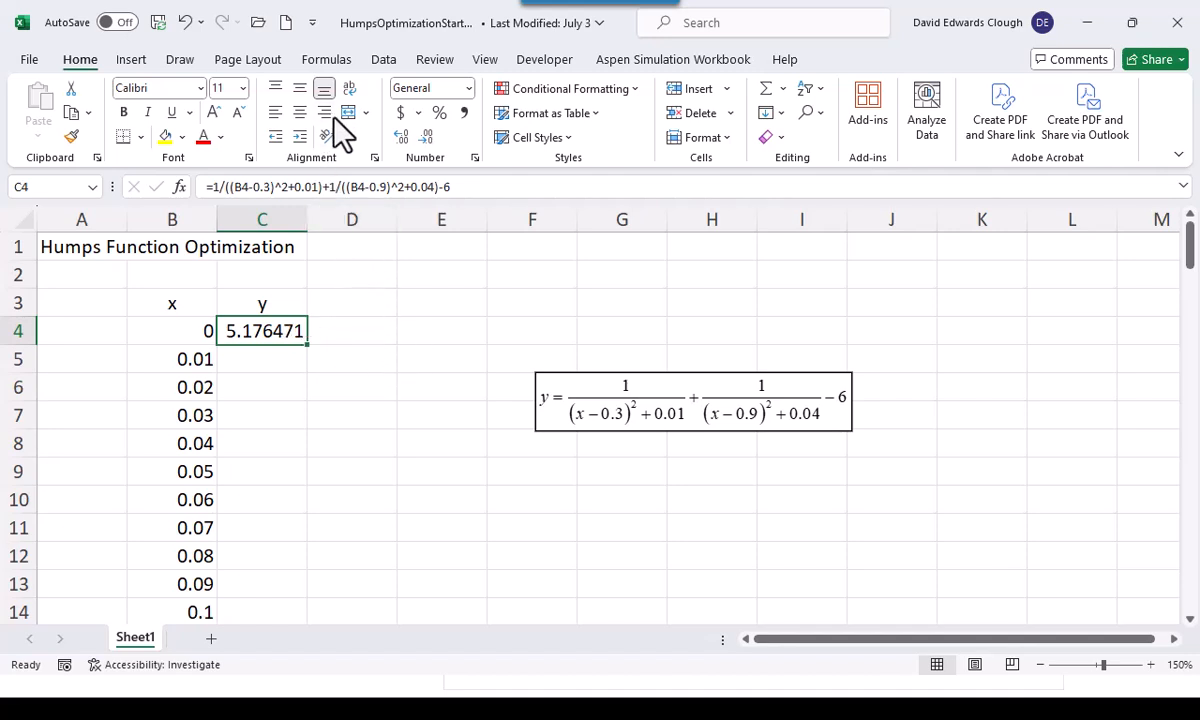
Format C4 to three decimal places and fill its formula down beside all the x values
left_click(424, 138)
double_click(424, 138)
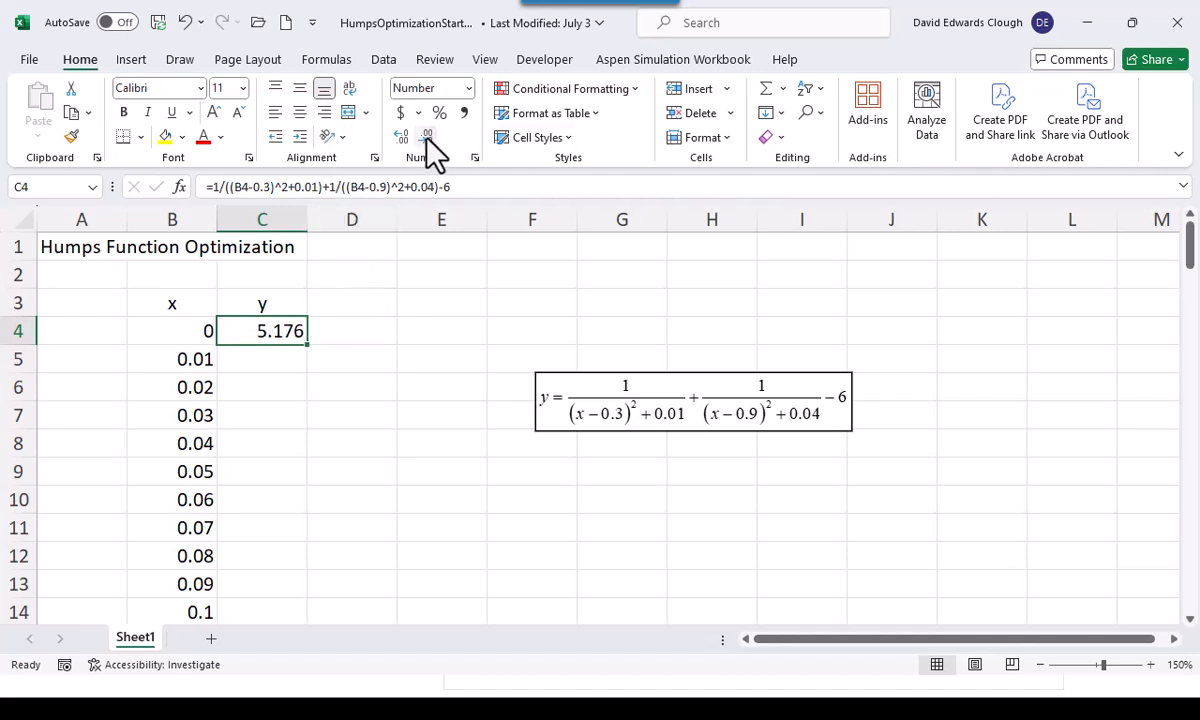
double_click(308, 344)
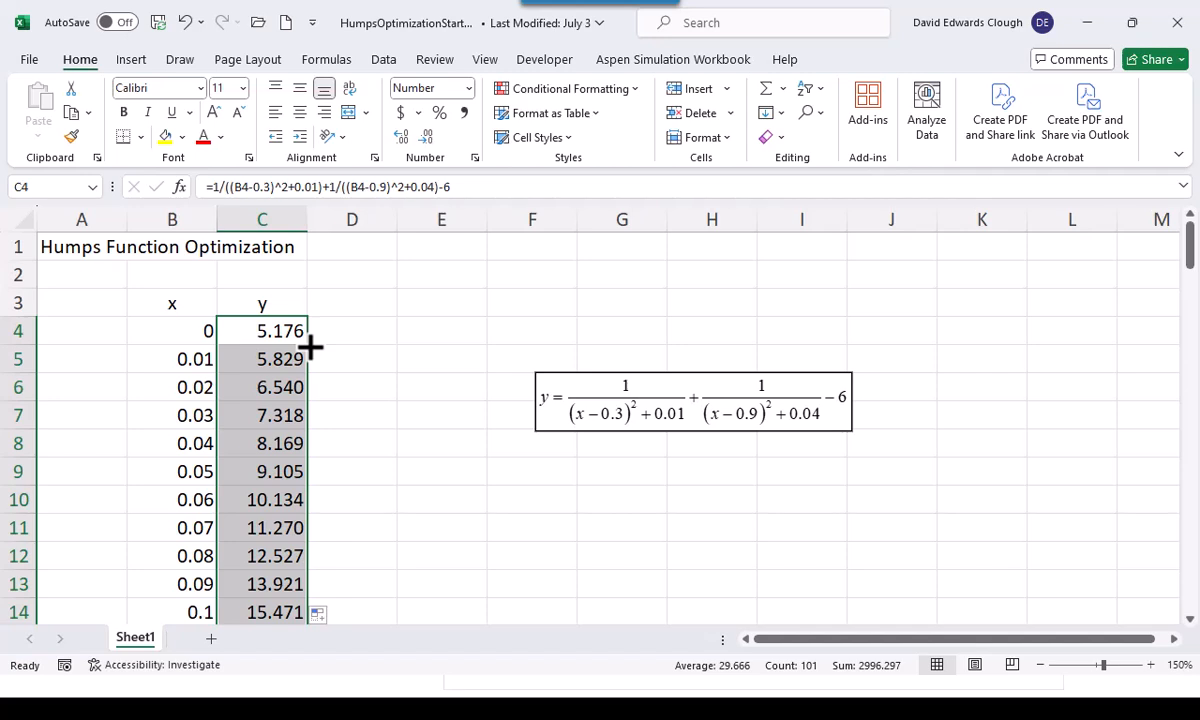
Plot the x and y data in B4:C104 as a scatter chart with straight lines and no markers
left_click(193, 336)
left_click(193, 336)
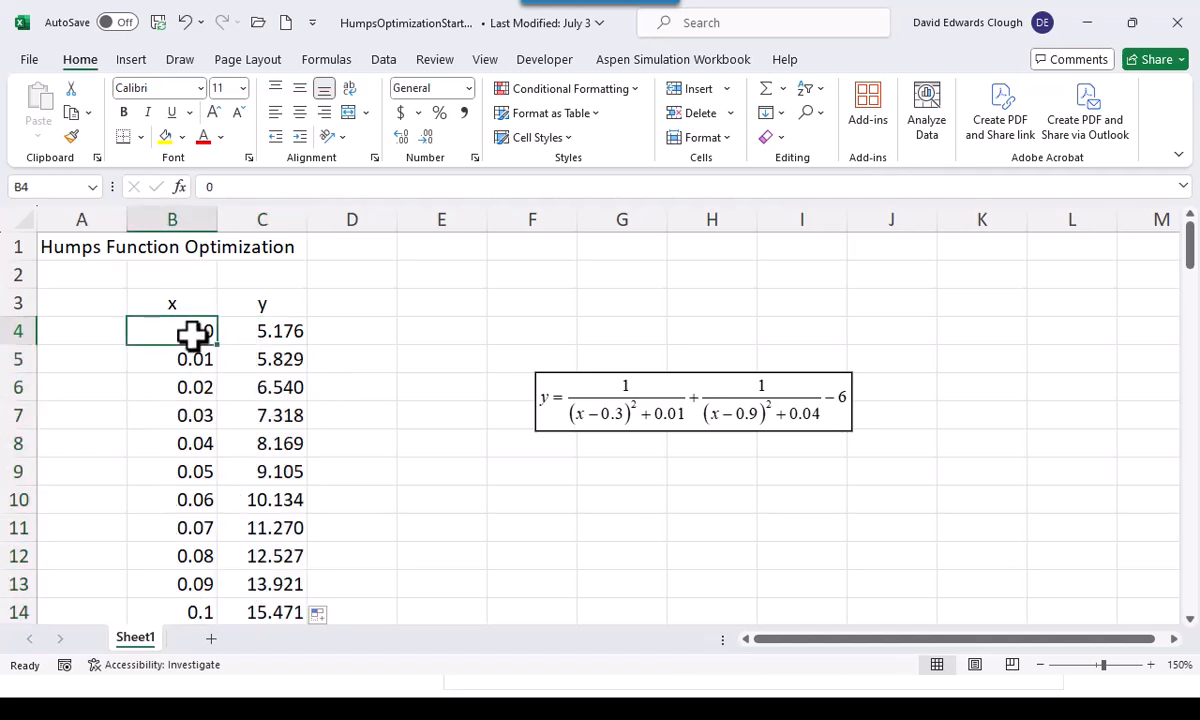
key("ctrl+shift+Down")
key("shift+Right")
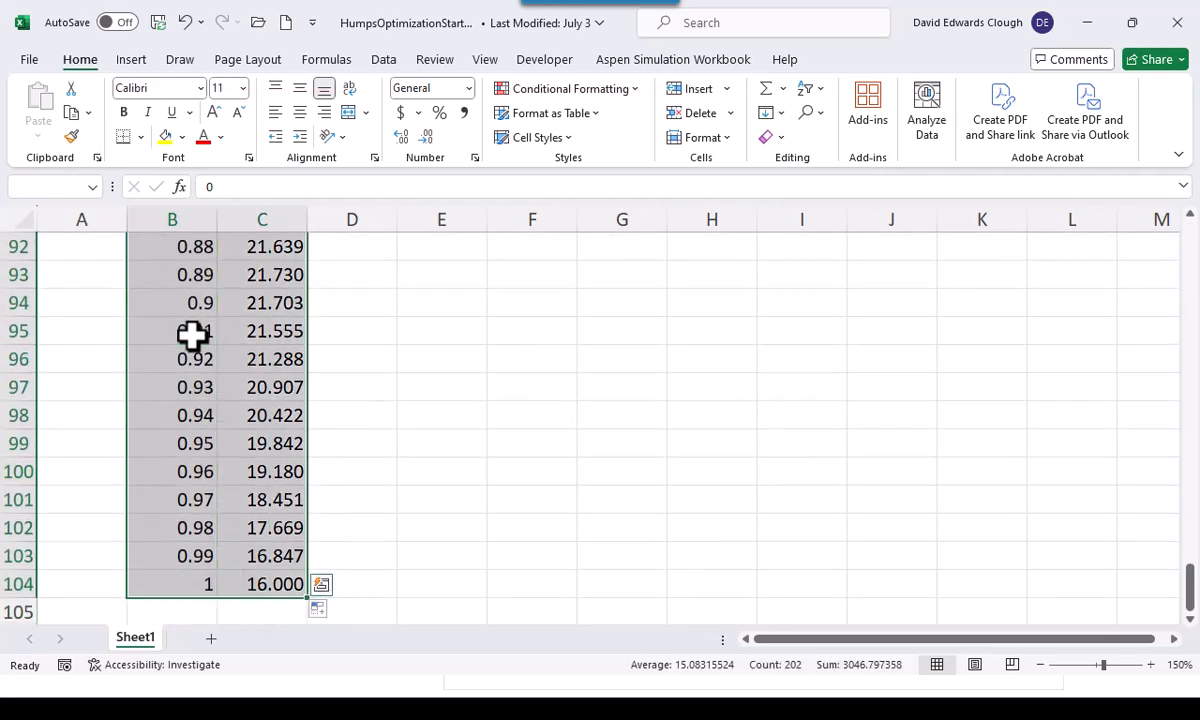
key("Tab")
key("shift+Tab")
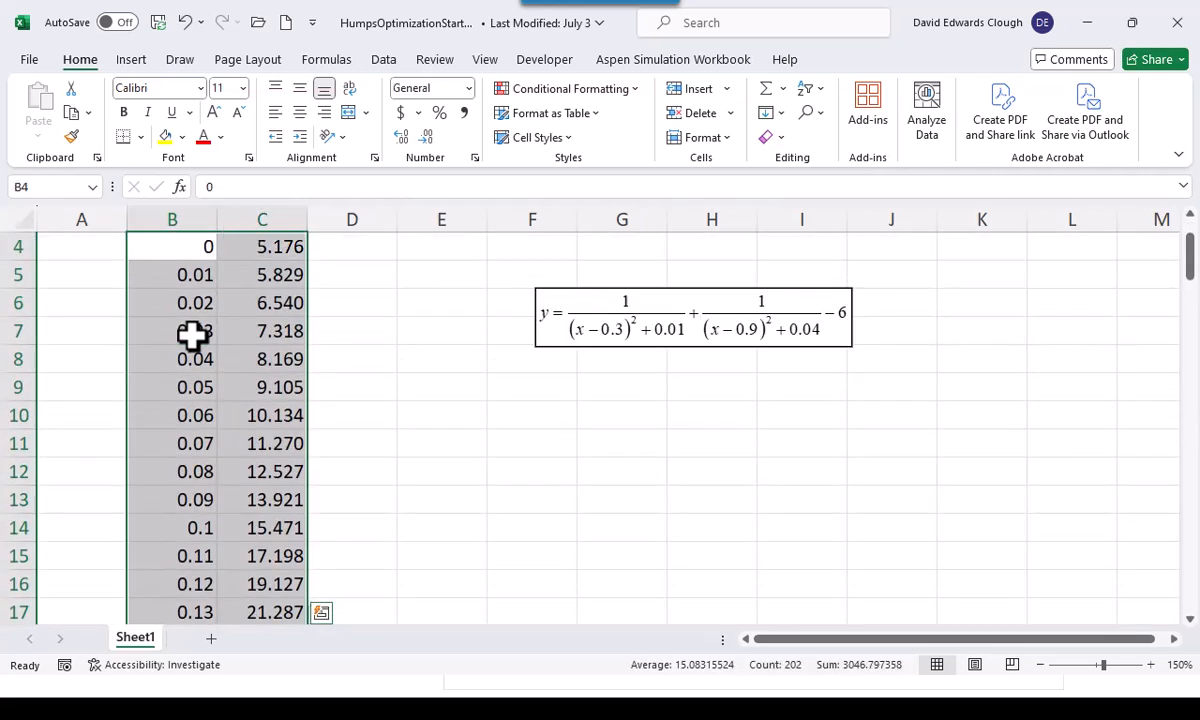
scroll(193, 336, "up", 1)
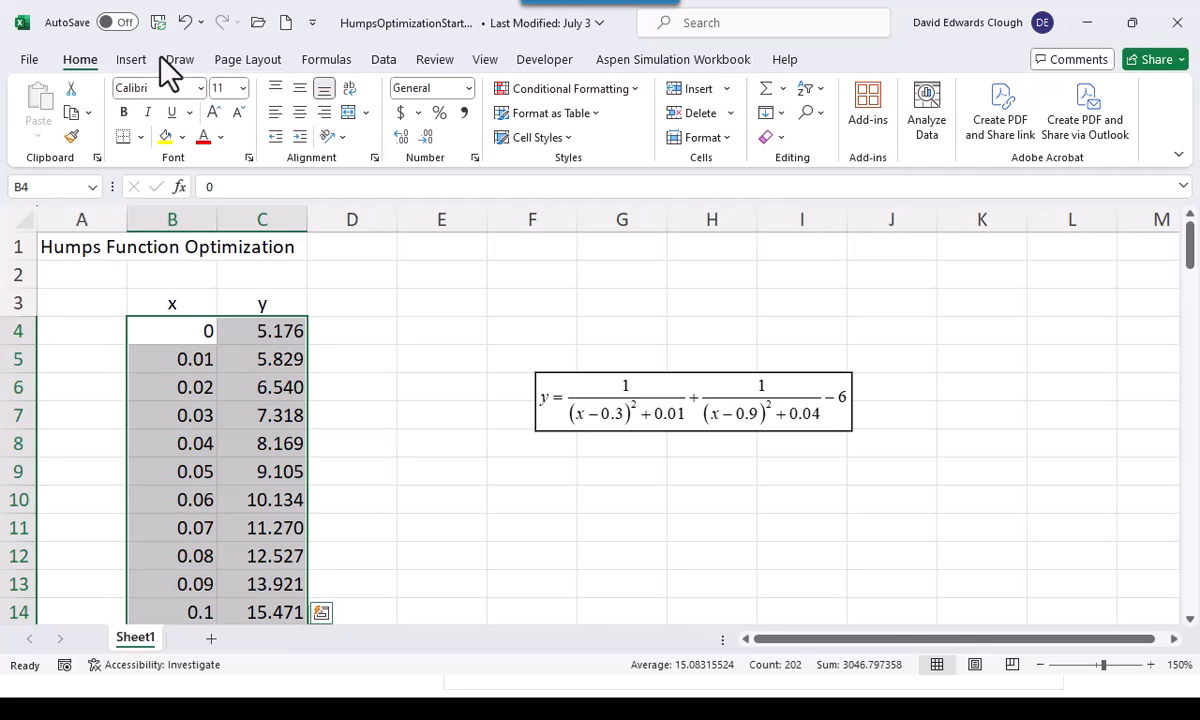
left_click(132, 62)
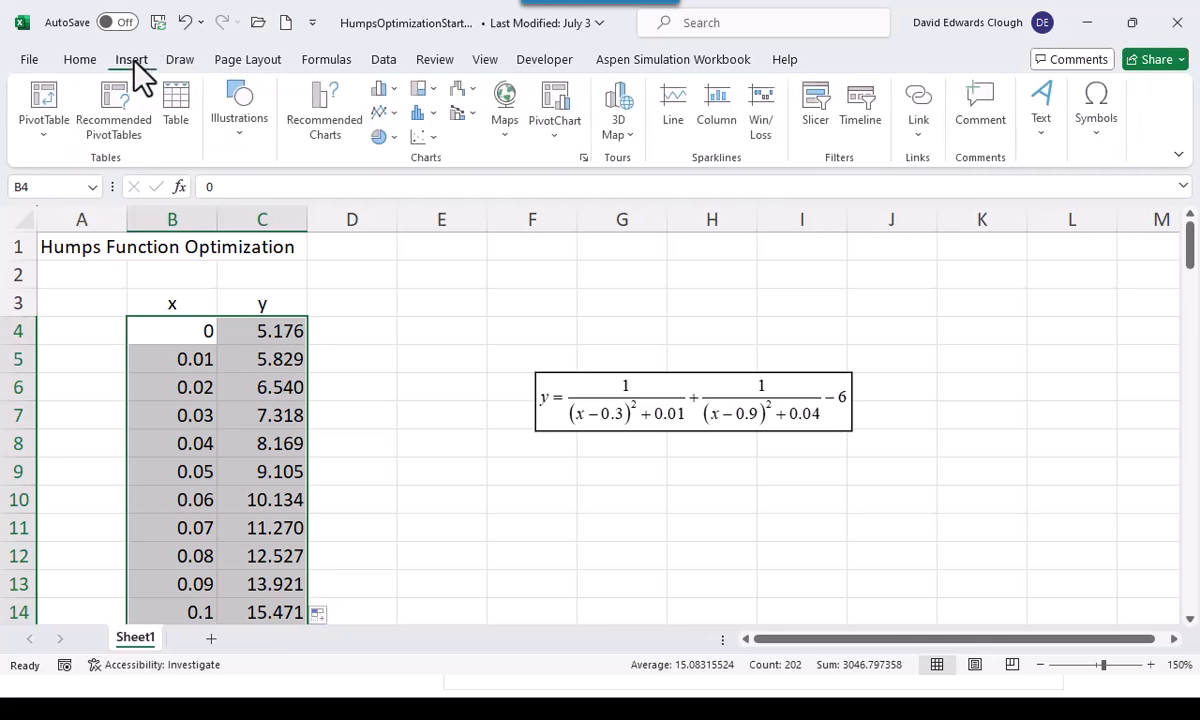
left_click(424, 137)
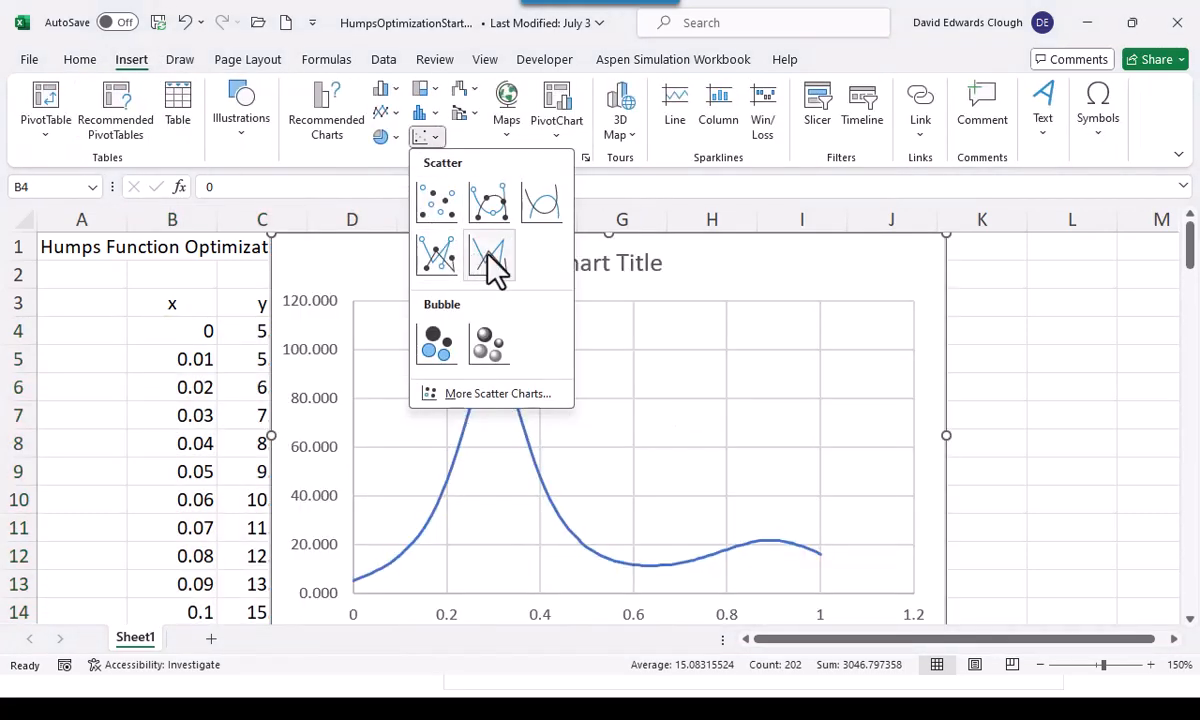
left_click(489, 258)
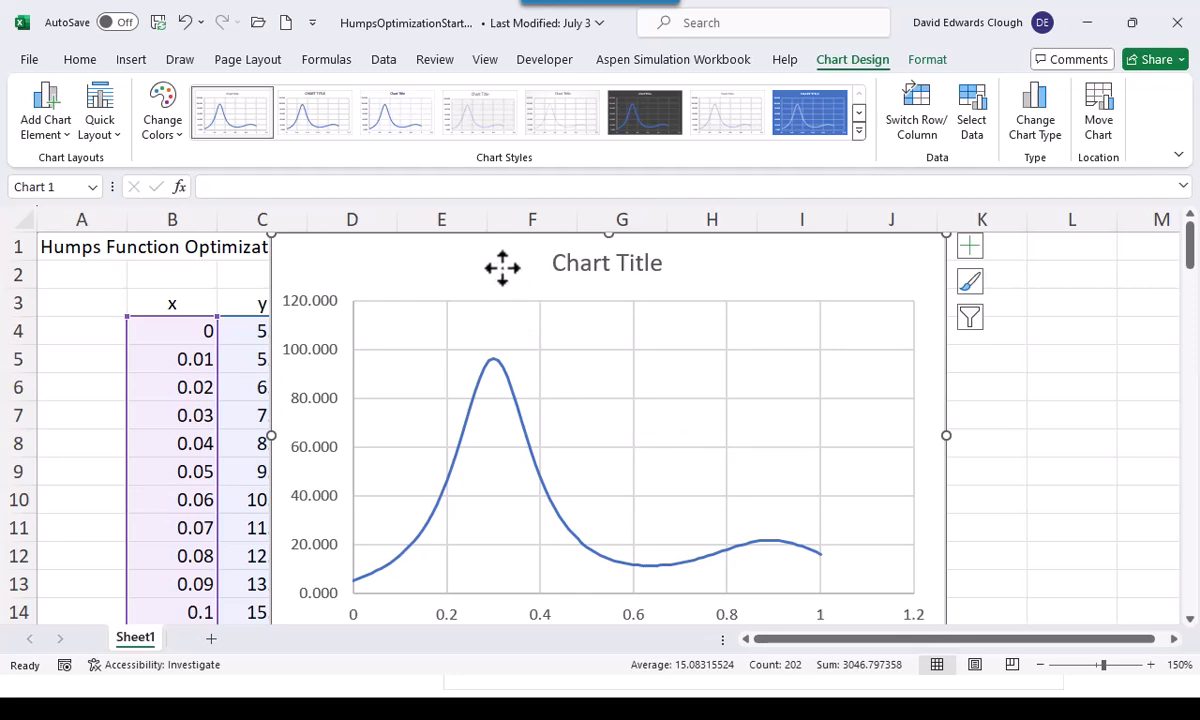
Move the humps chart out of Sheet1 onto its own new chart sheet, keeping the suggested sheet name
right_click(505, 305)
left_click(550, 406)
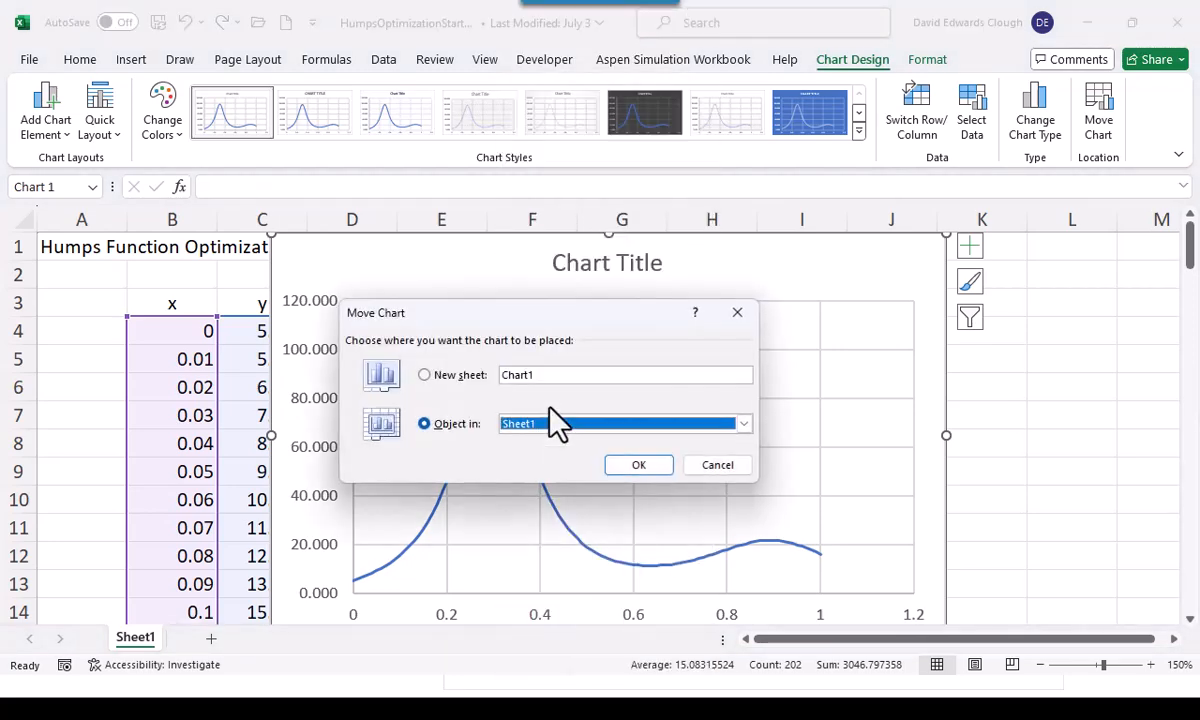
left_click(425, 375)
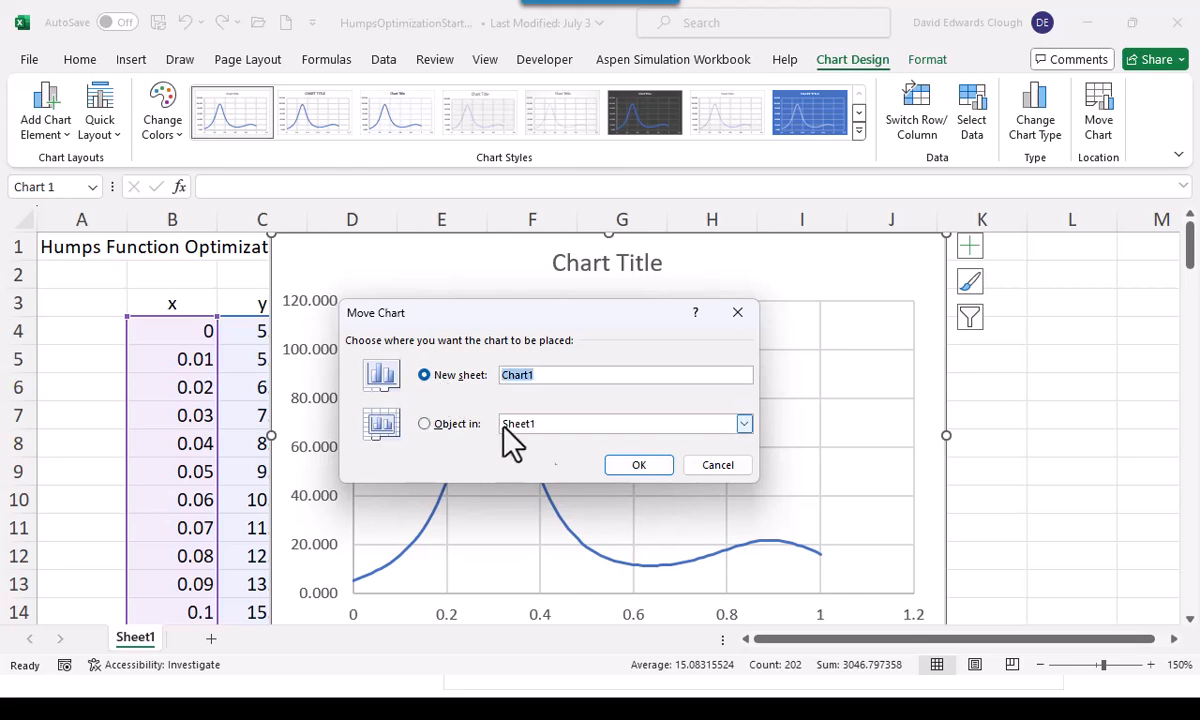
left_click(634, 465)
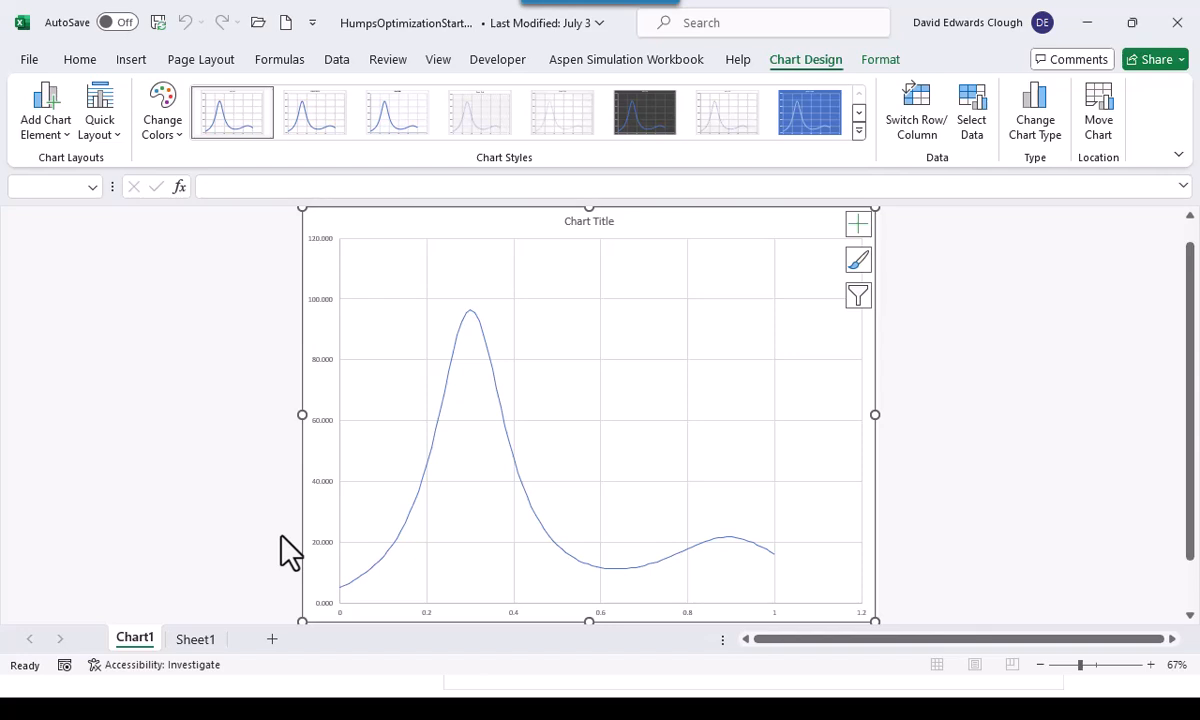
Set the chart's vertical axis labels to font size 14 in black
left_click(330, 436)
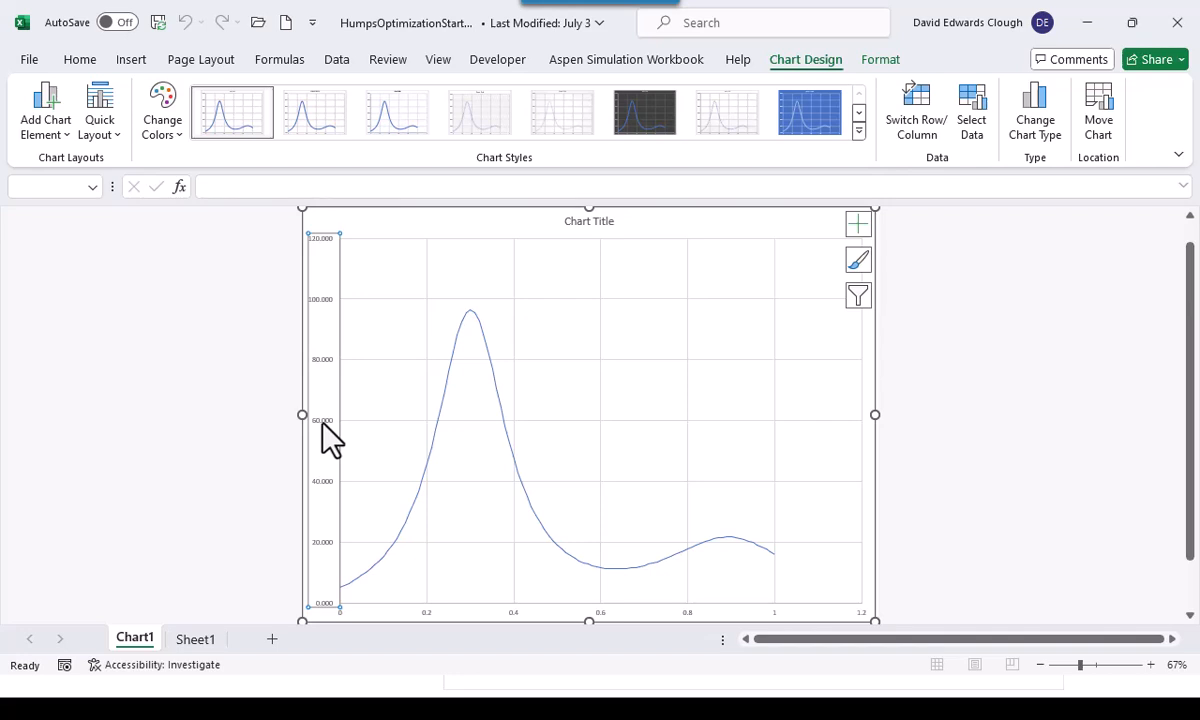
left_click(88, 57)
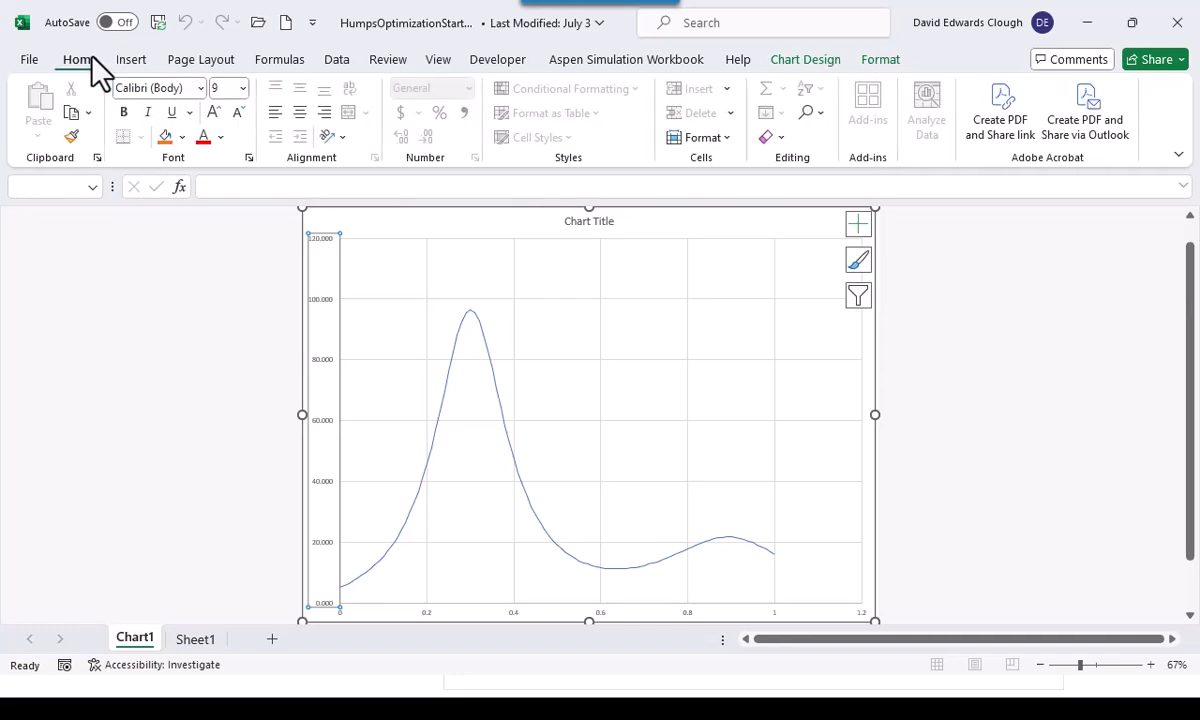
left_click(243, 88)
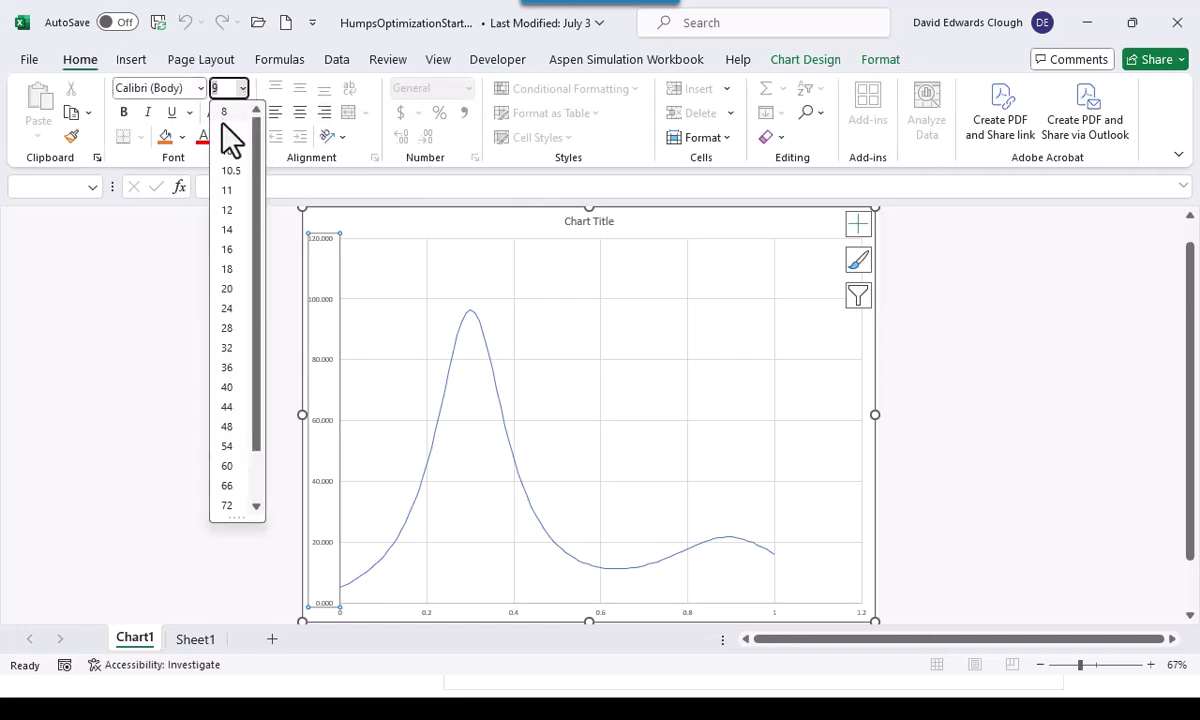
left_click(230, 230)
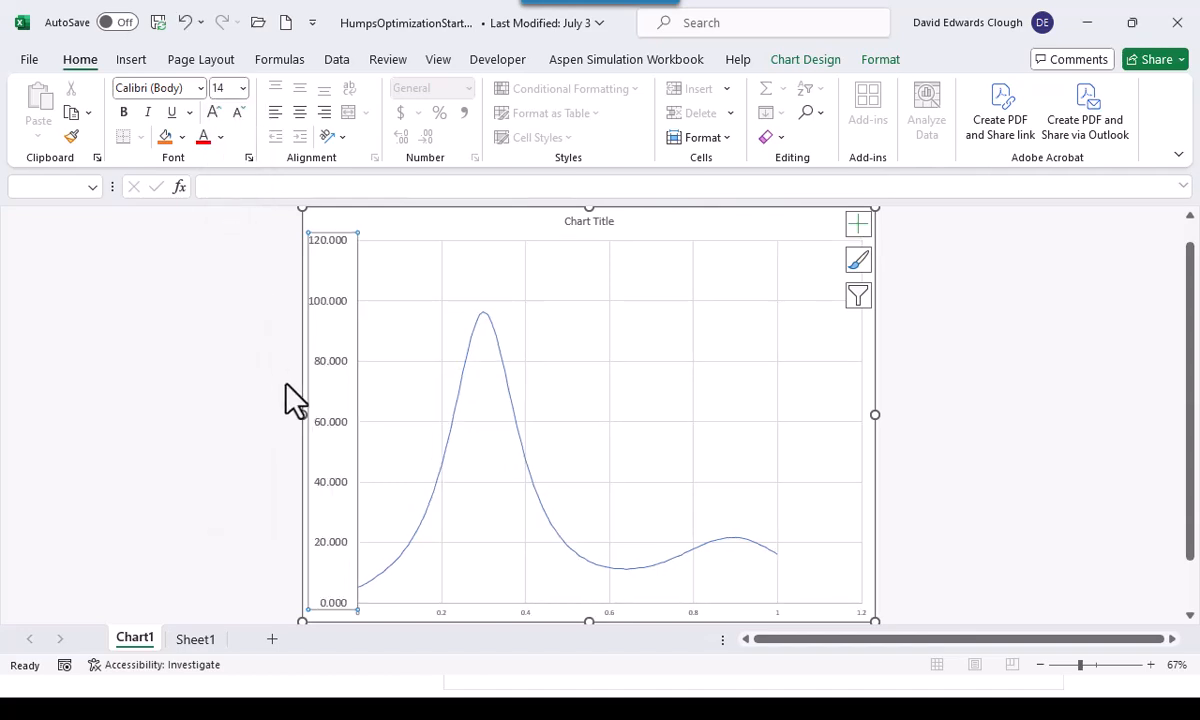
left_click(220, 138)
left_click(212, 167)
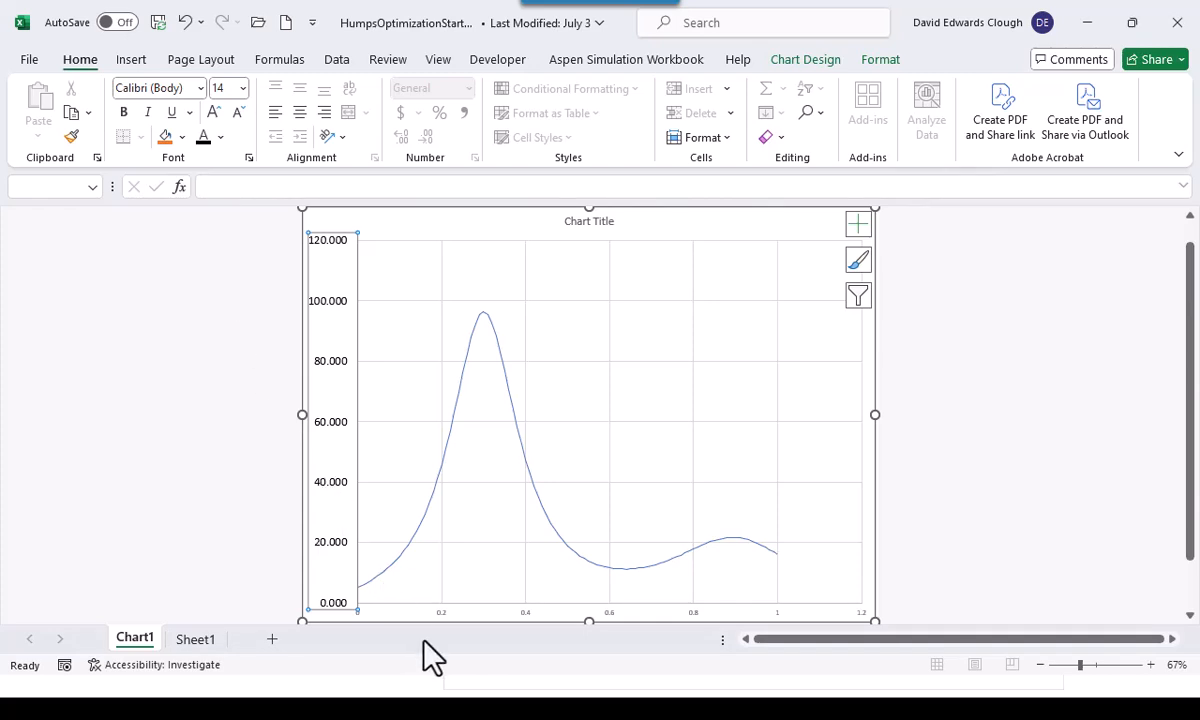
Set the chart's horizontal axis labels to font size 14 in black
left_click(521, 615)
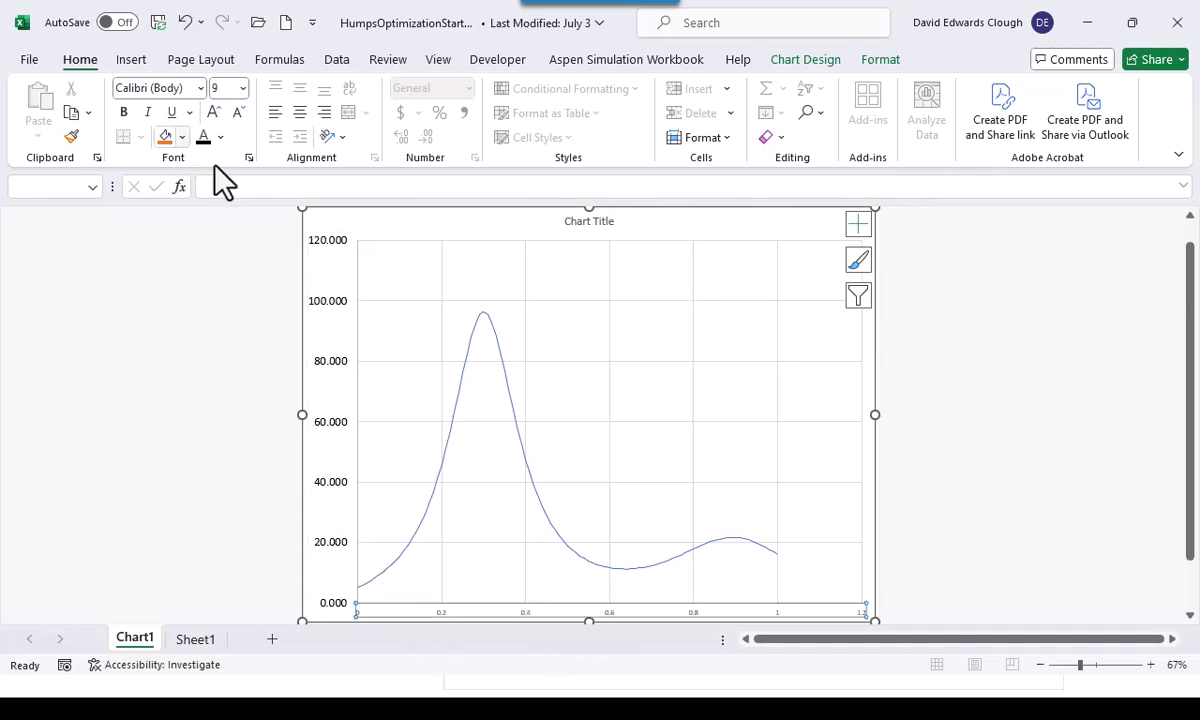
left_click(242, 88)
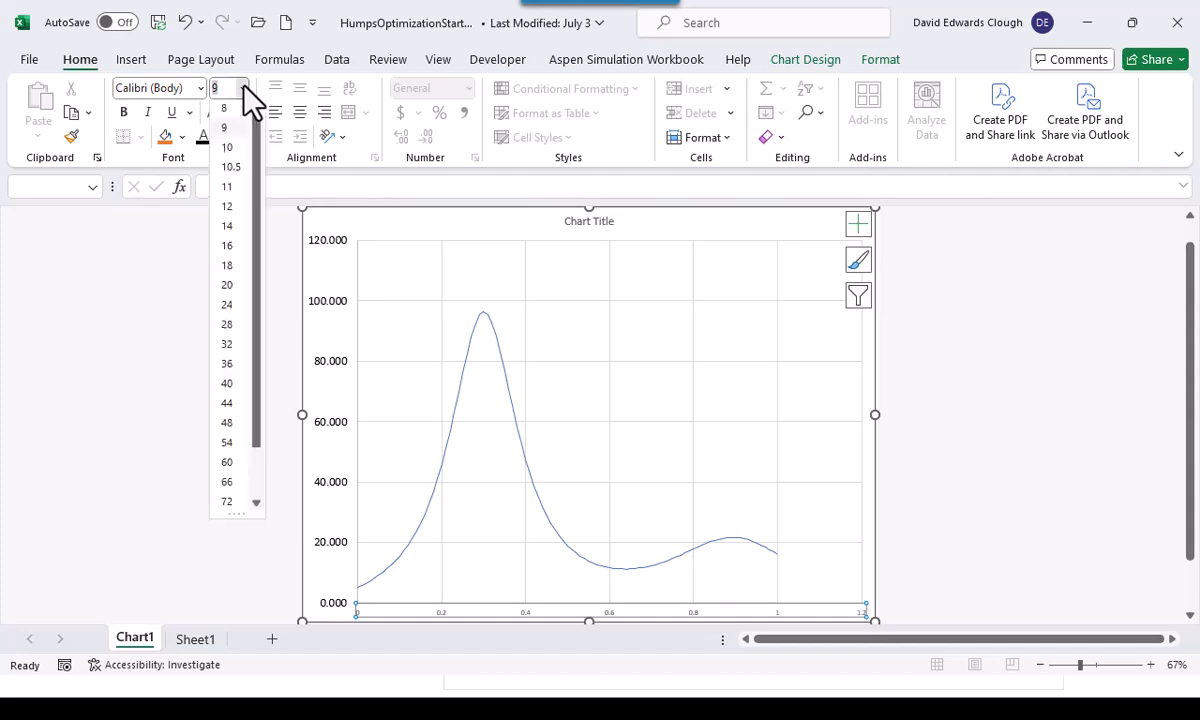
left_click(225, 231)
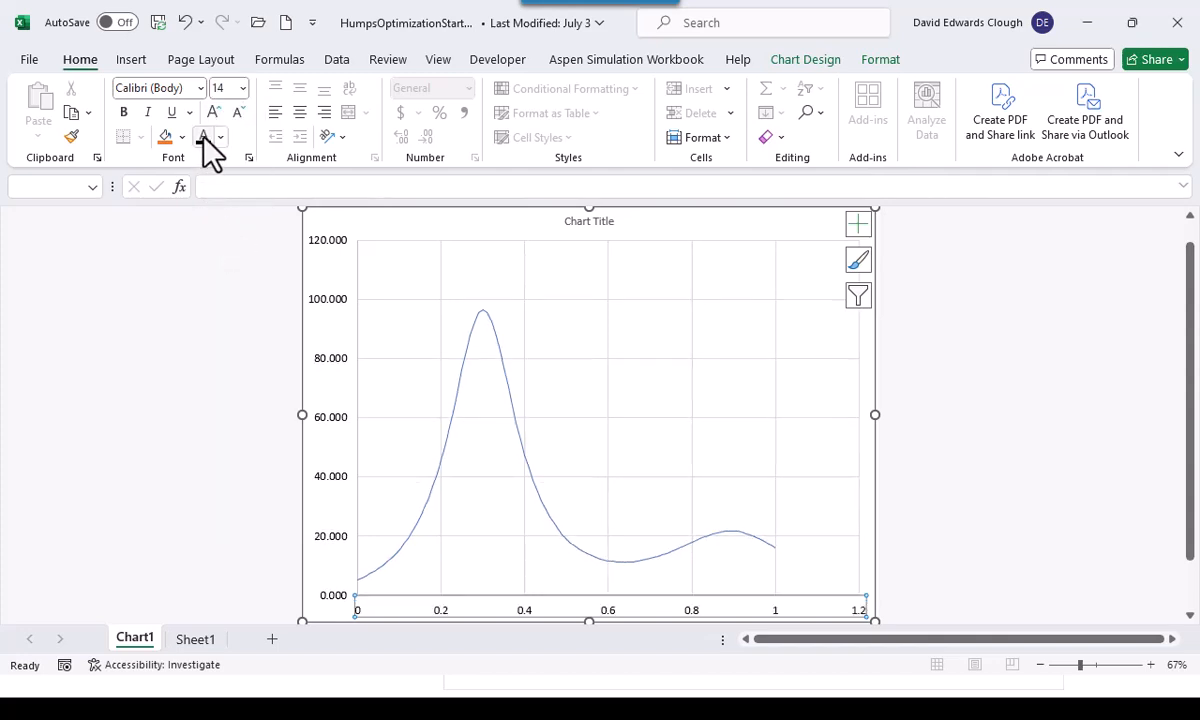
left_click(329, 421)
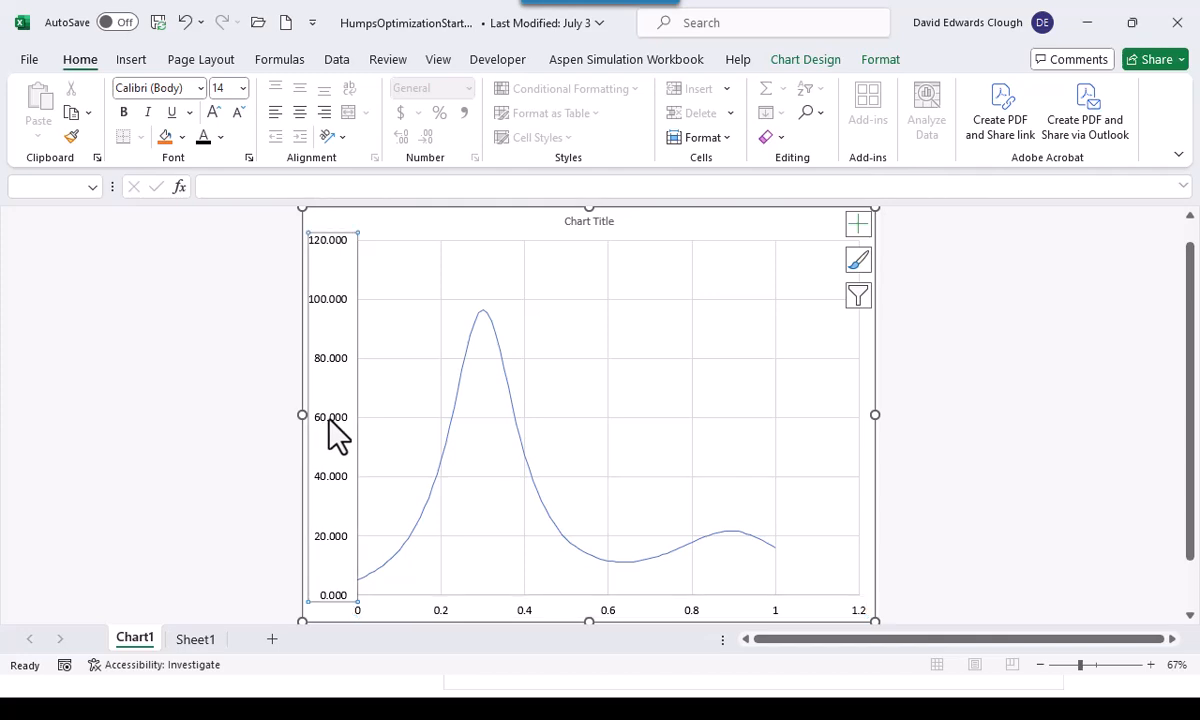
right_click(330, 407)
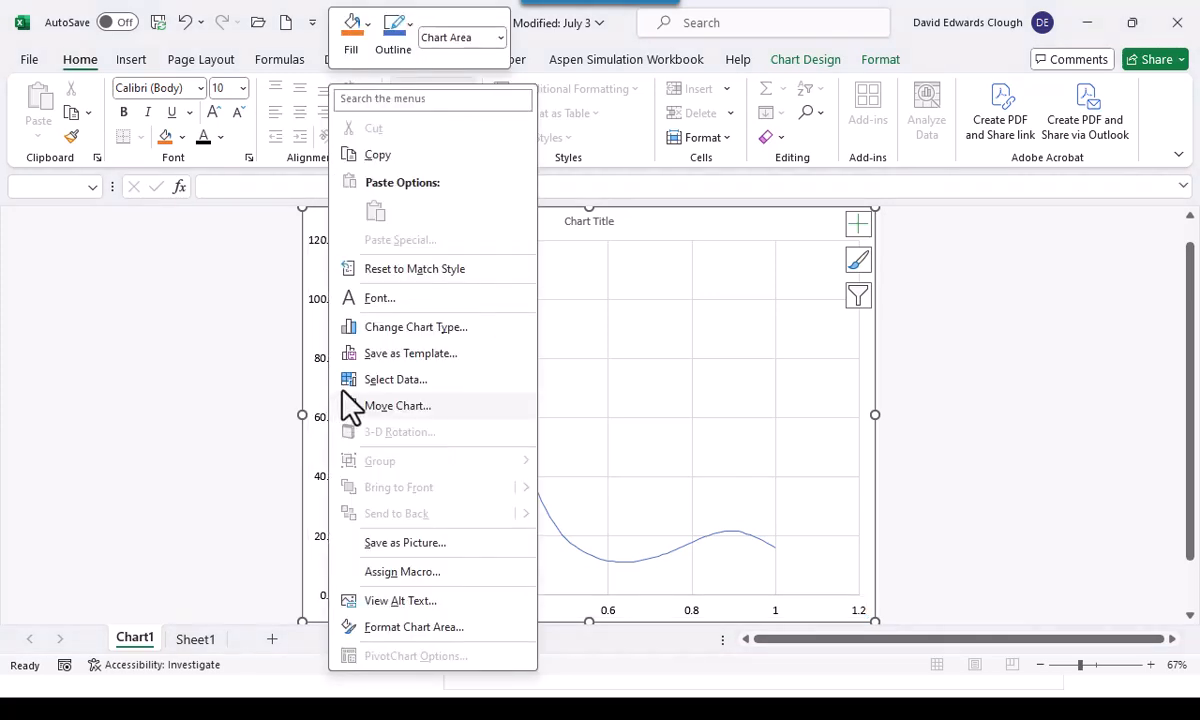
left_click(258, 551)
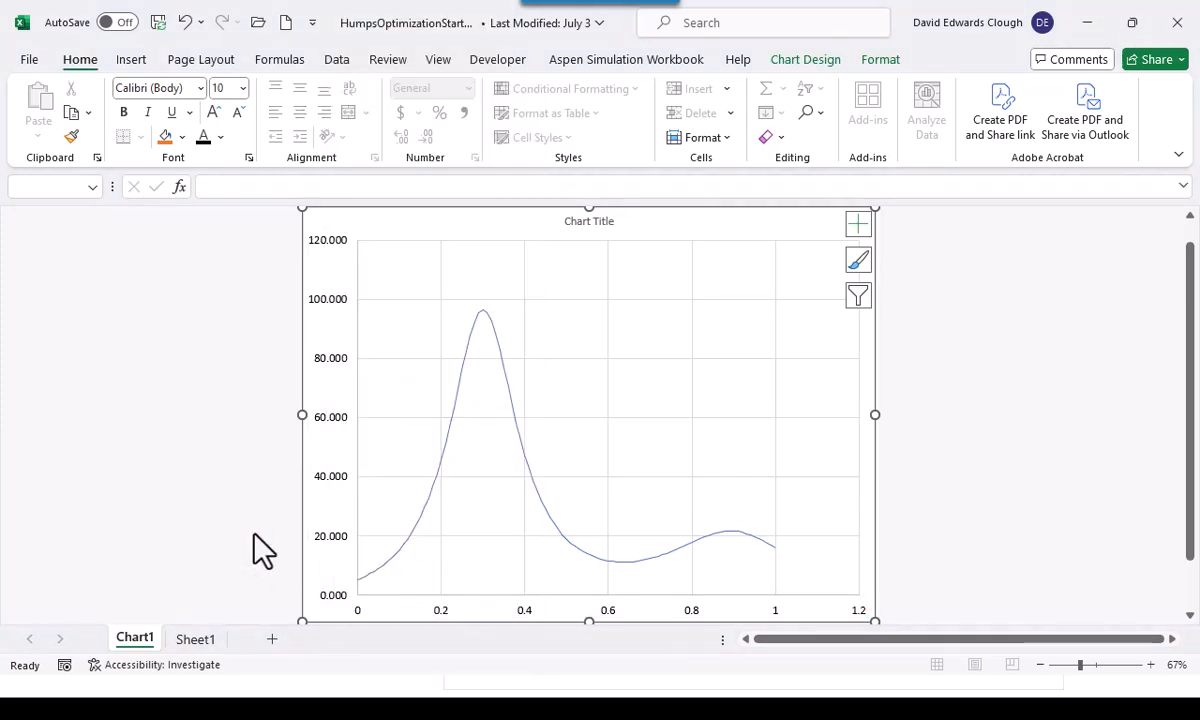
Format the vertical axis numbers with 0 decimal places
left_click(343, 477)
right_click(343, 477)
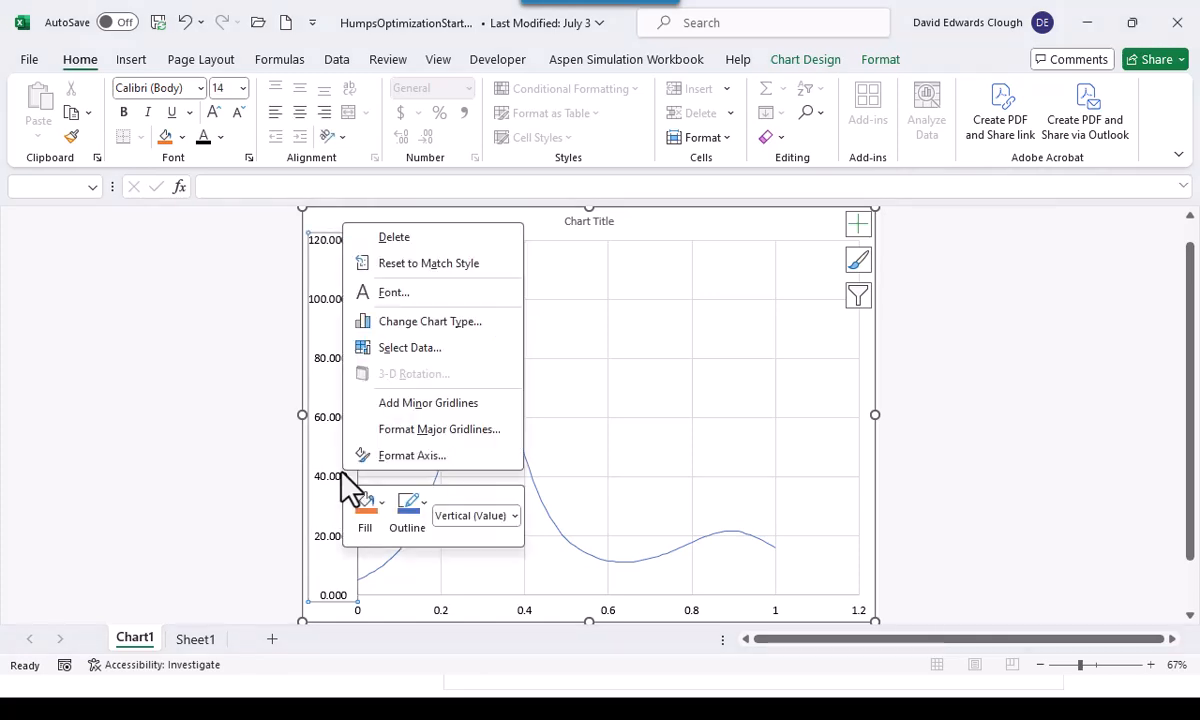
left_click(415, 456)
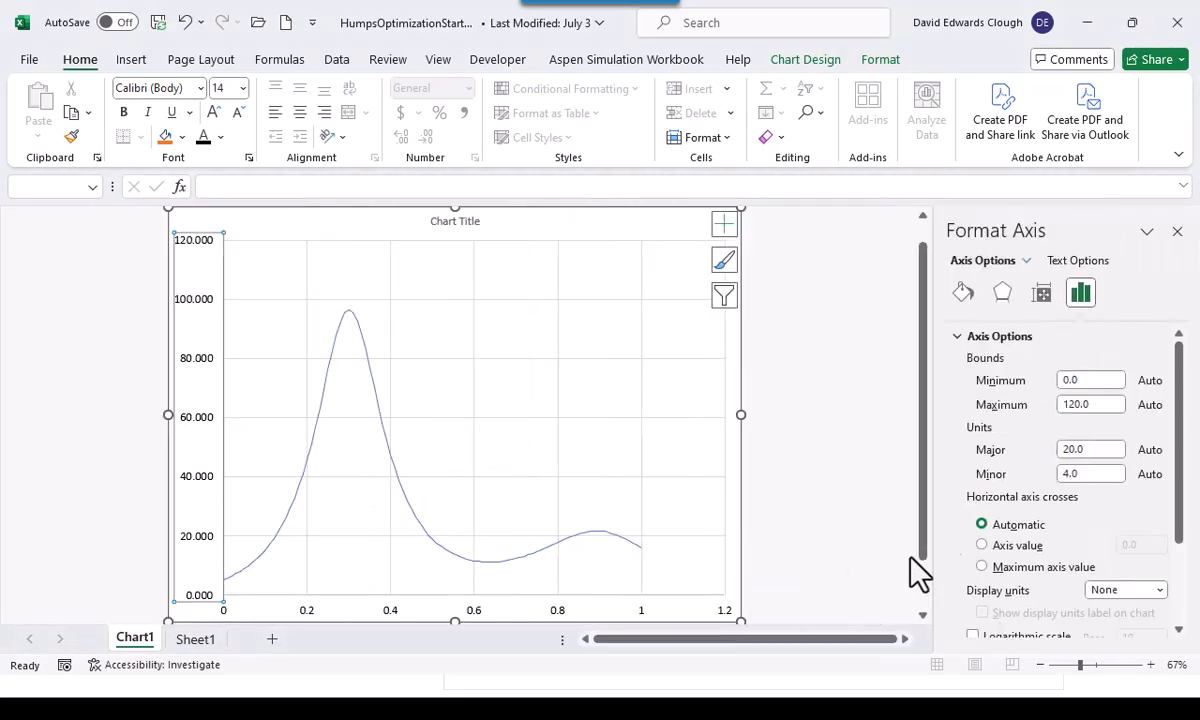
scroll(1035, 563, "down", 1)
scroll(1035, 563, "down", 2)
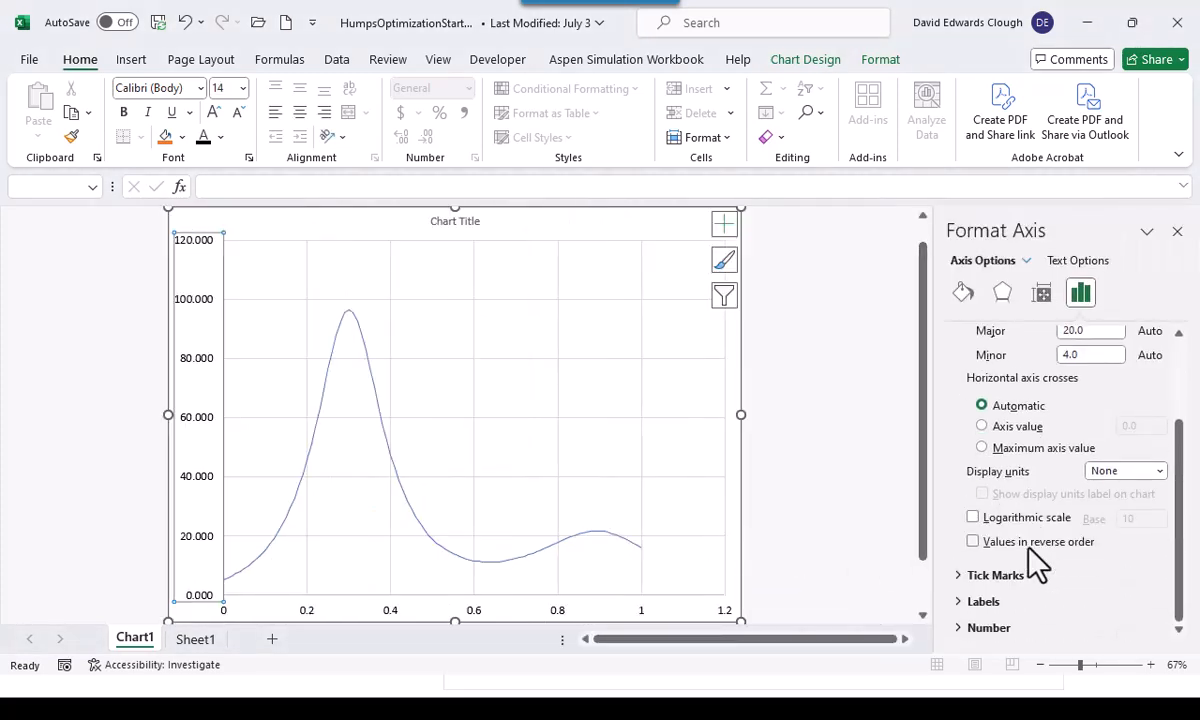
left_click(960, 628)
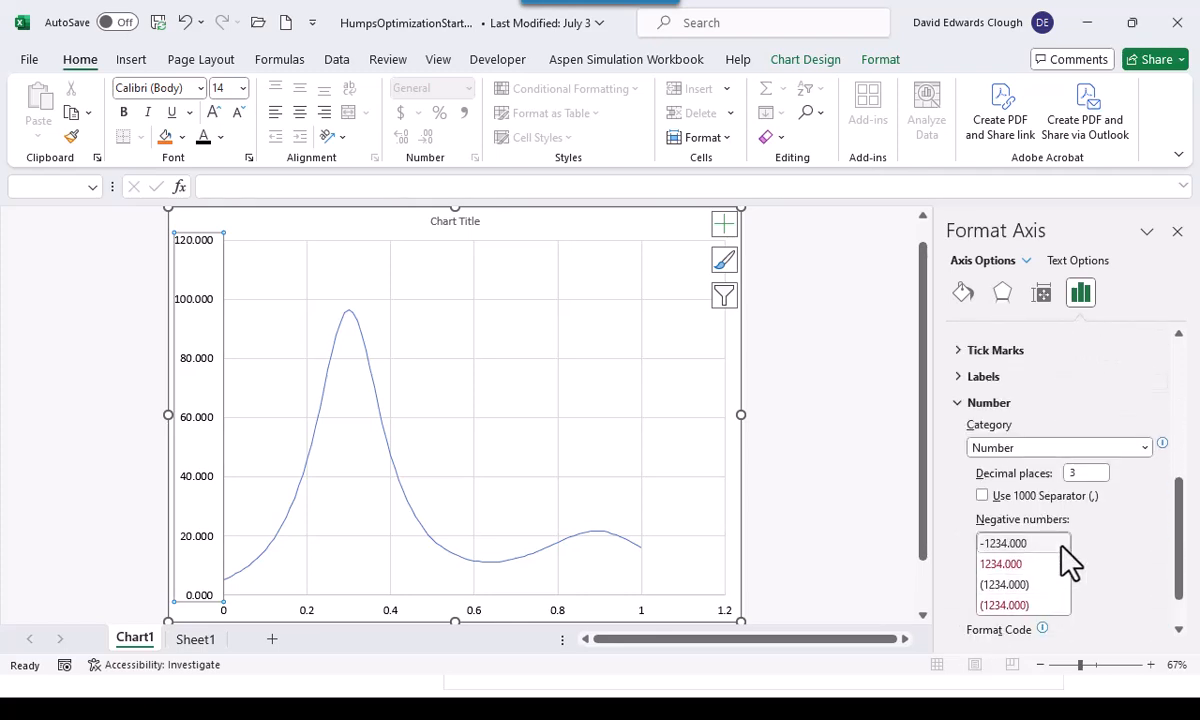
left_click(1080, 474)
type("0")
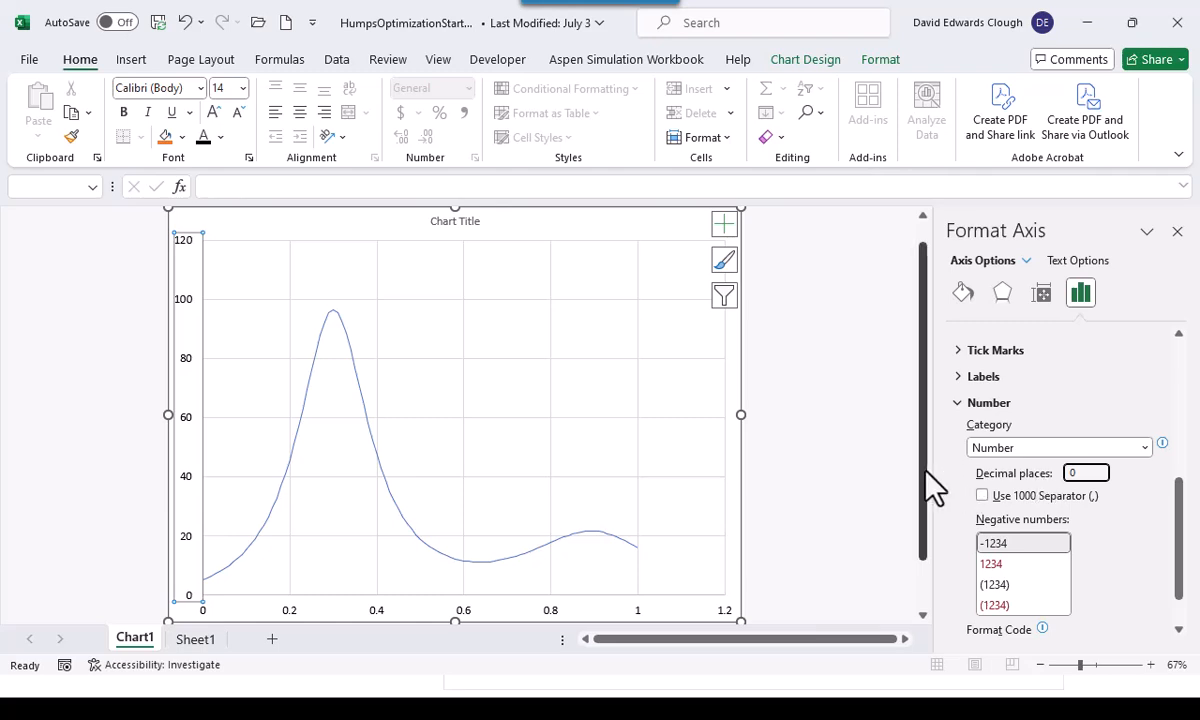
Set the horizontal axis maximum bound to 1
left_click(643, 616)
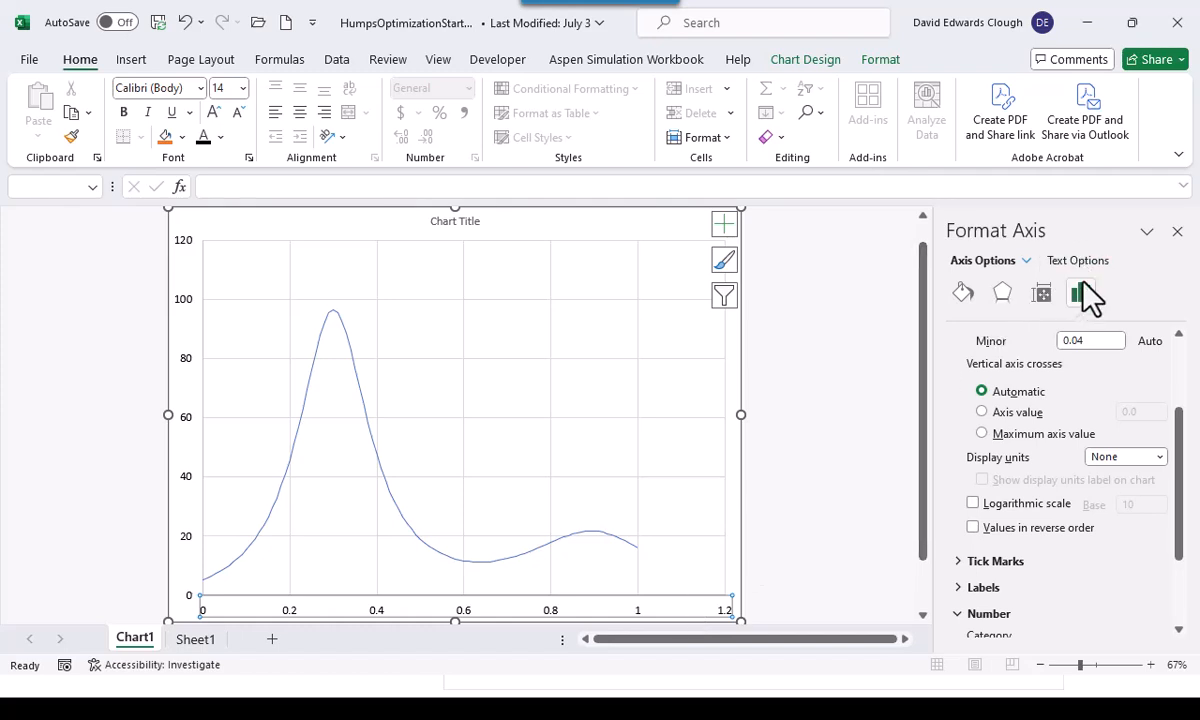
left_click_drag(1180, 433, 1188, 360)
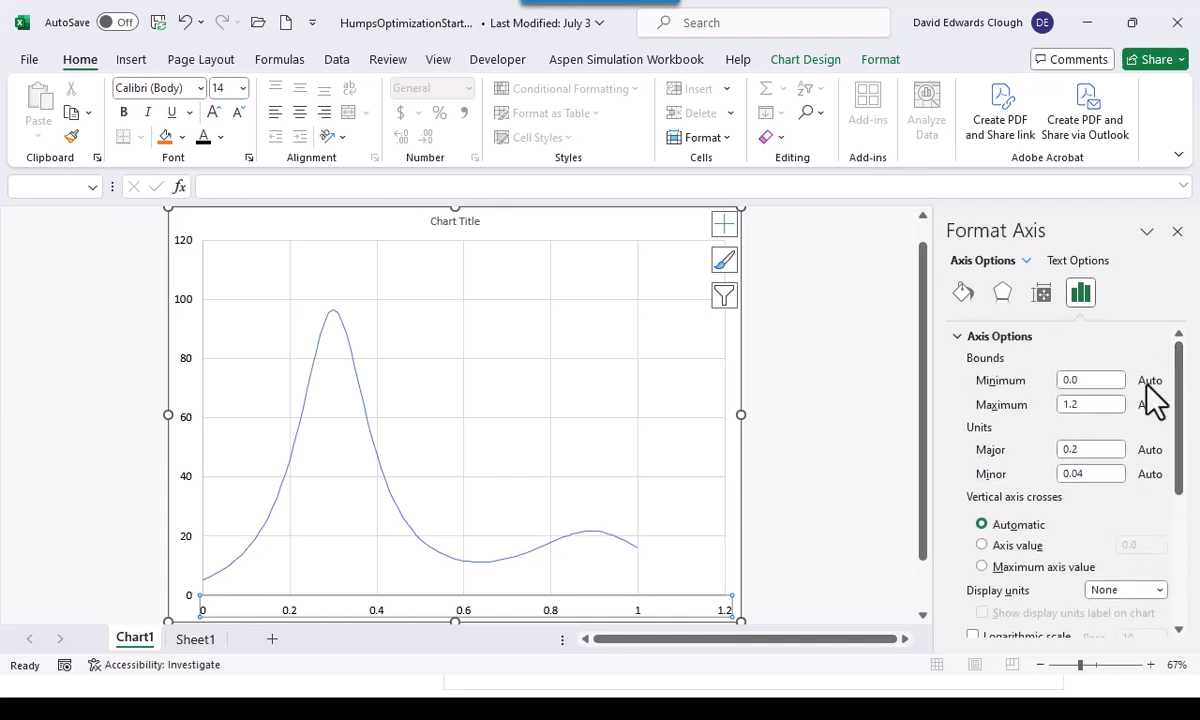
double_click(1088, 405)
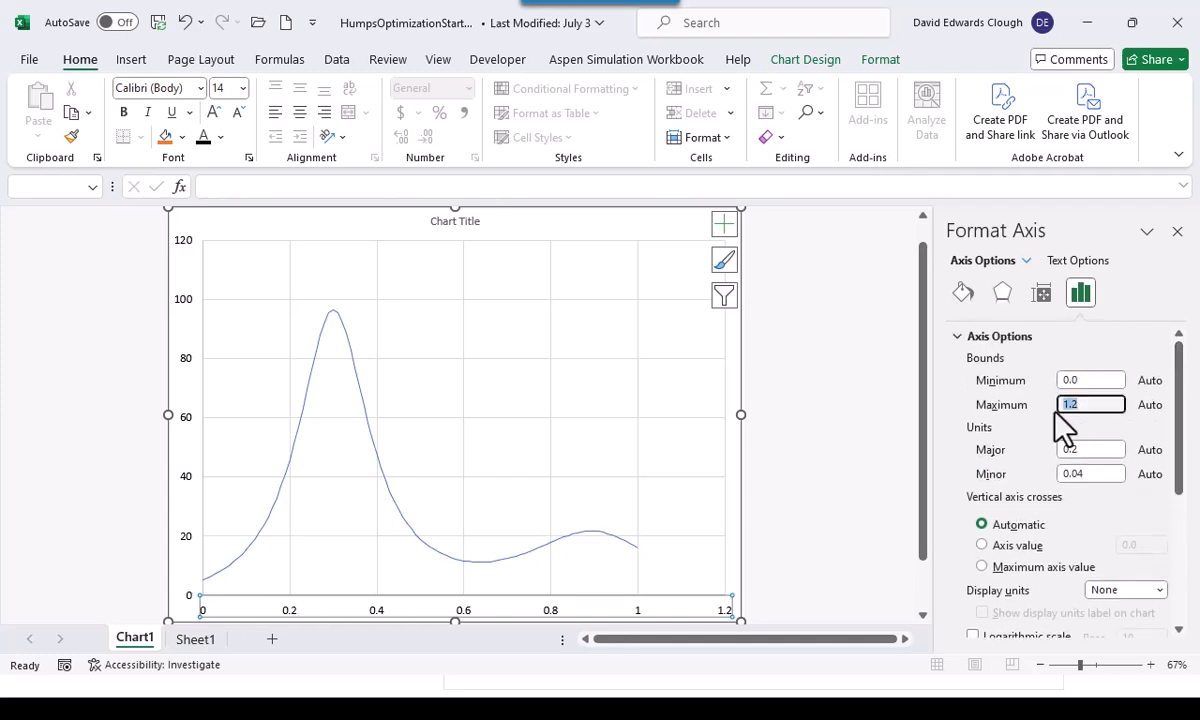
type("1")
key("Return")
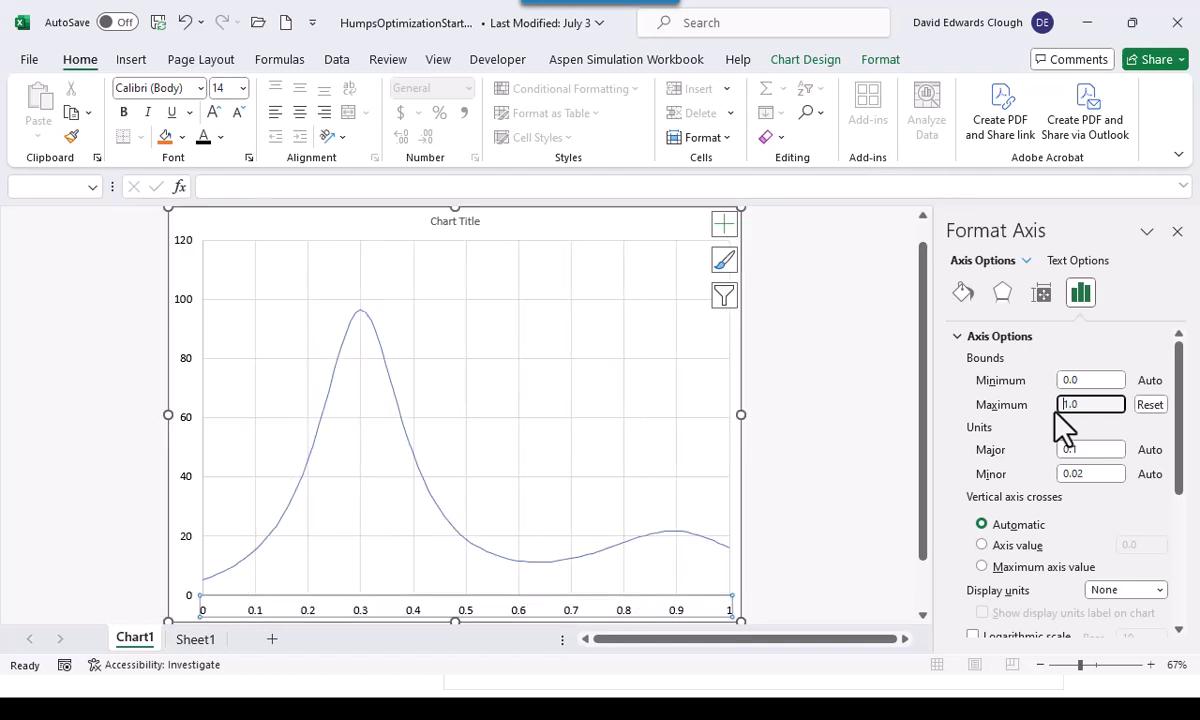
Make the data series curve a solid black line with a width of 2 pt
left_click(422, 478)
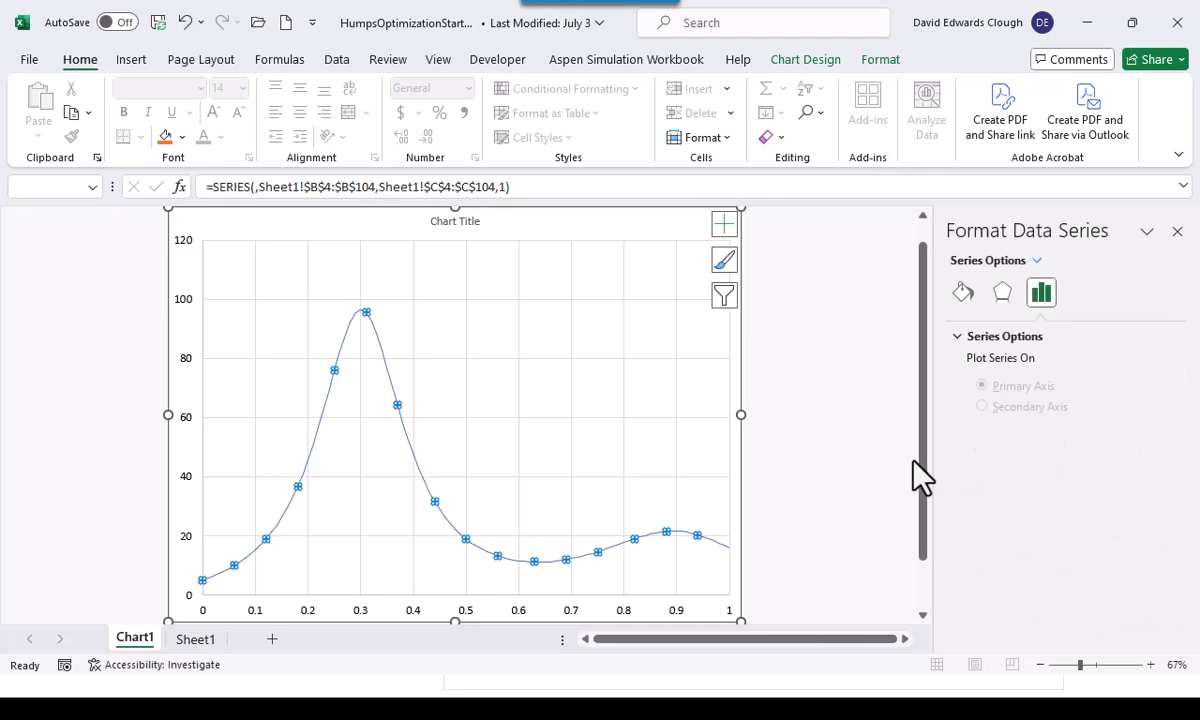
left_click(964, 294)
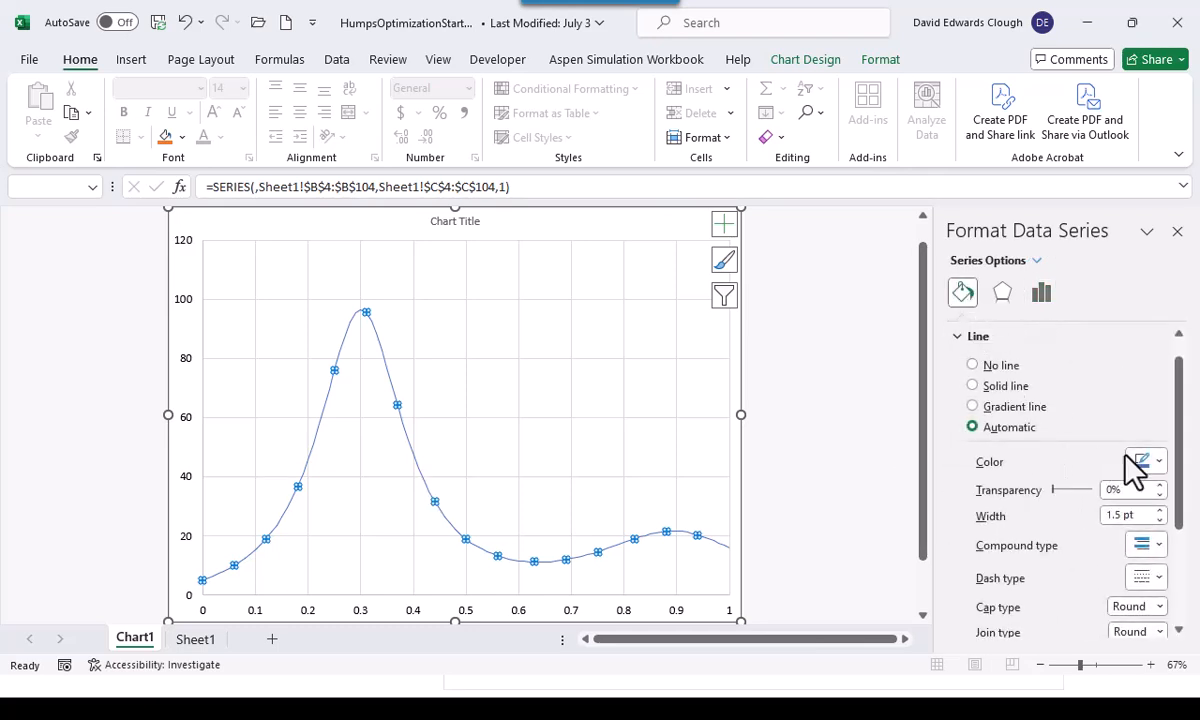
left_click(1159, 461)
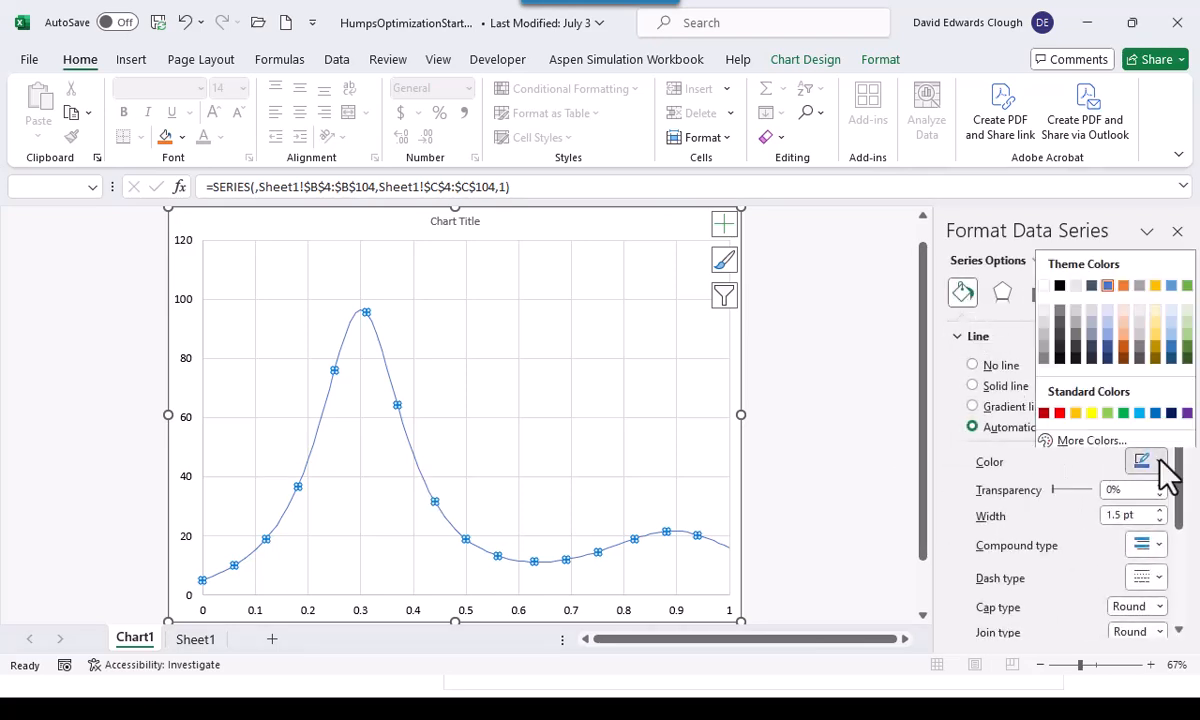
left_click(1060, 283)
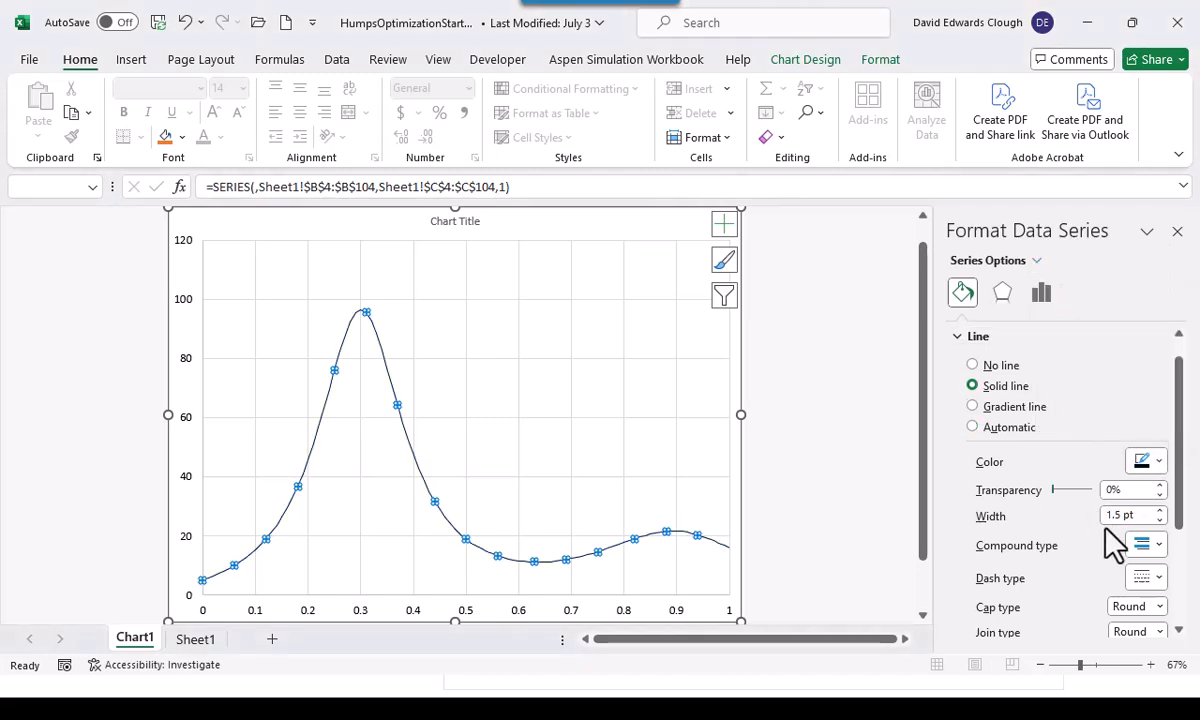
left_click(1160, 511)
left_click(1160, 511)
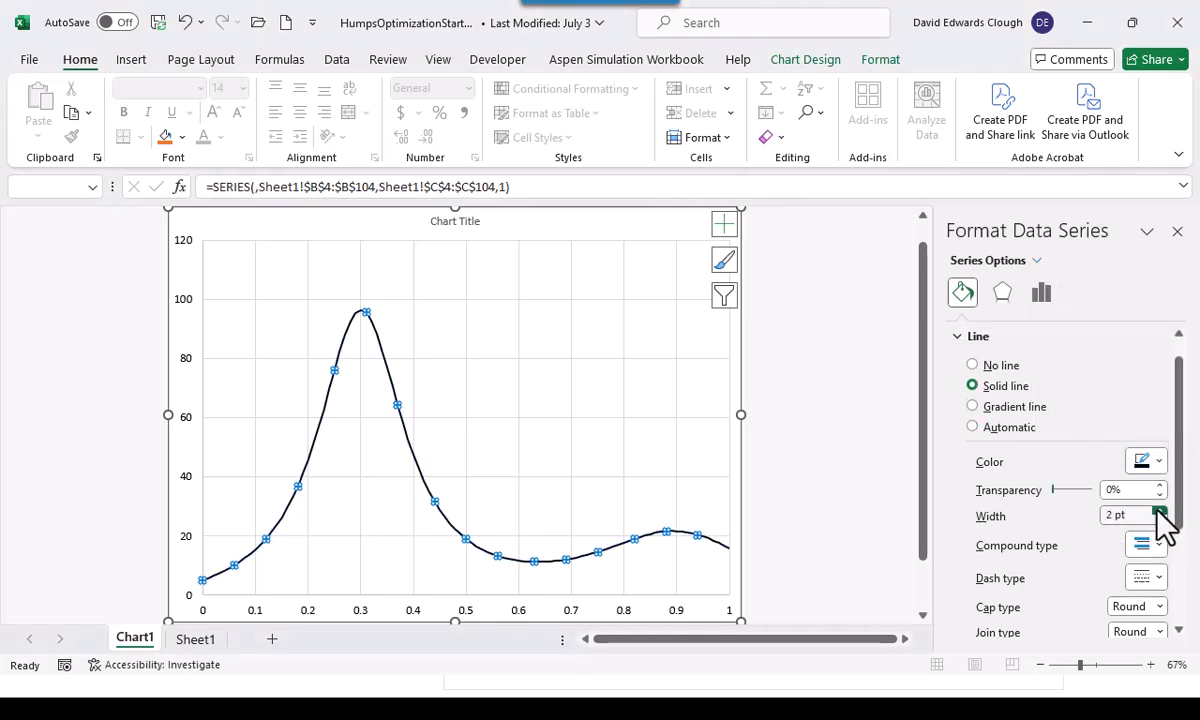
Delete the placeholder title from the chart
left_click(676, 447)
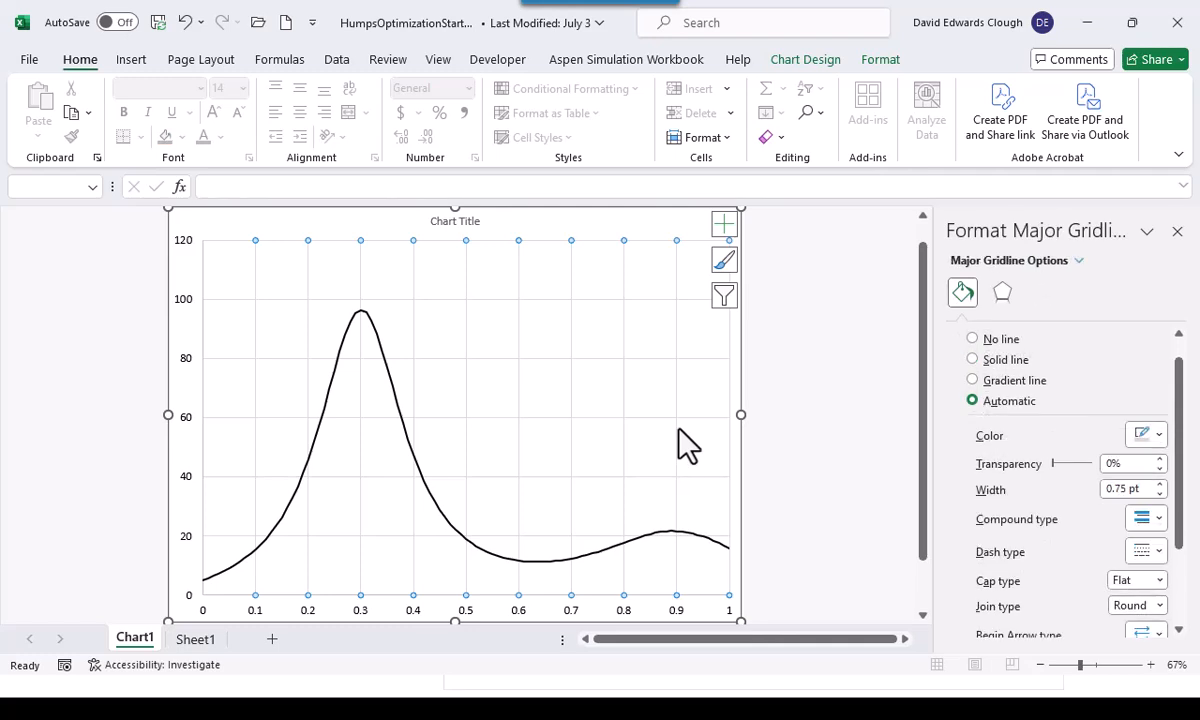
left_click(450, 228)
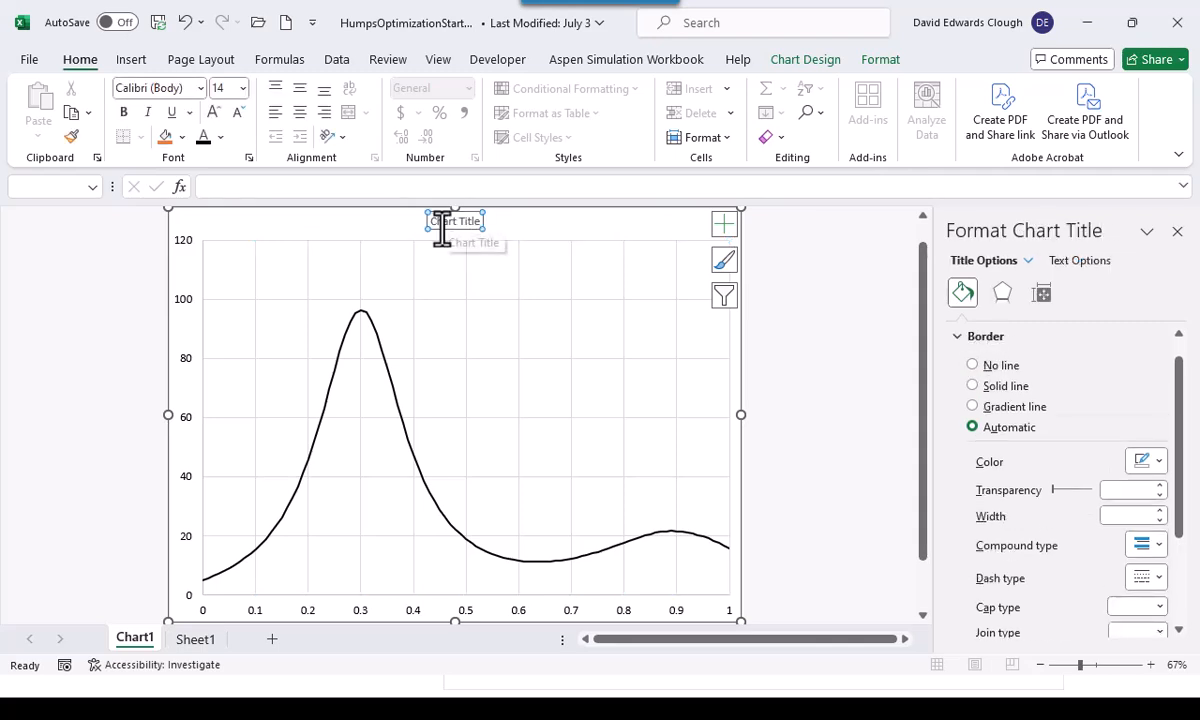
key("Delete")
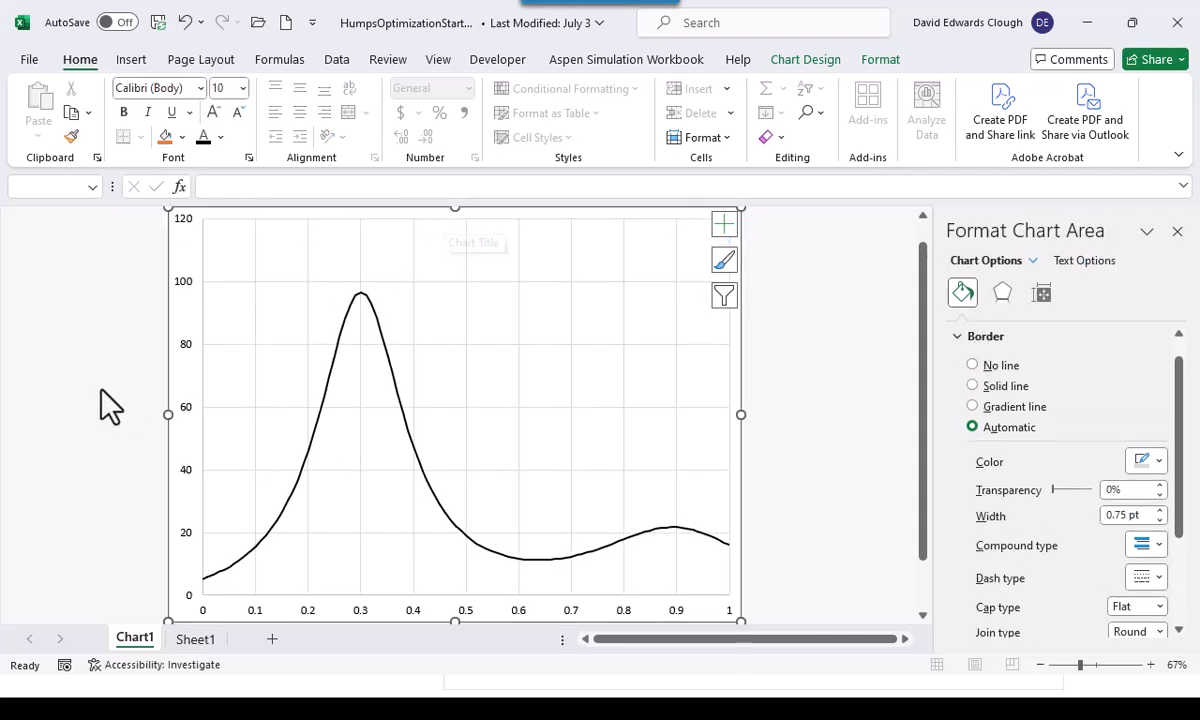
Return to Sheet1 and look over the x and y table beside the humps equation
left_click(188, 642)
left_click(352, 453)
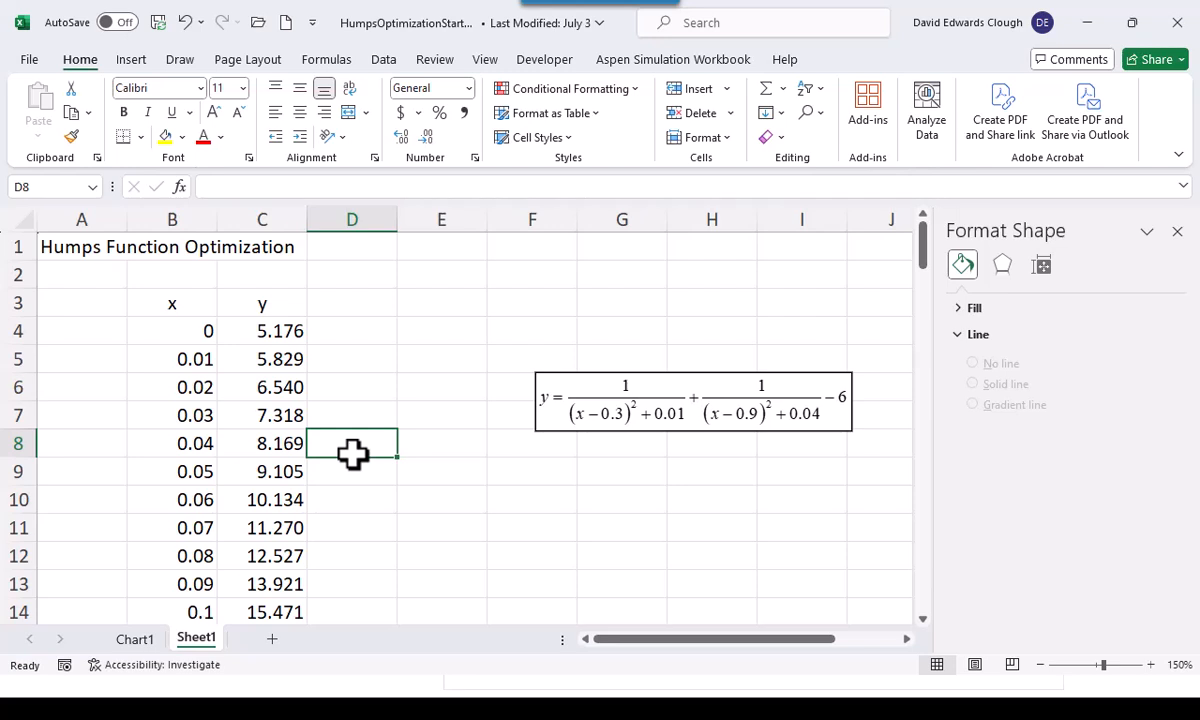
scroll(370, 356, "down", 1)
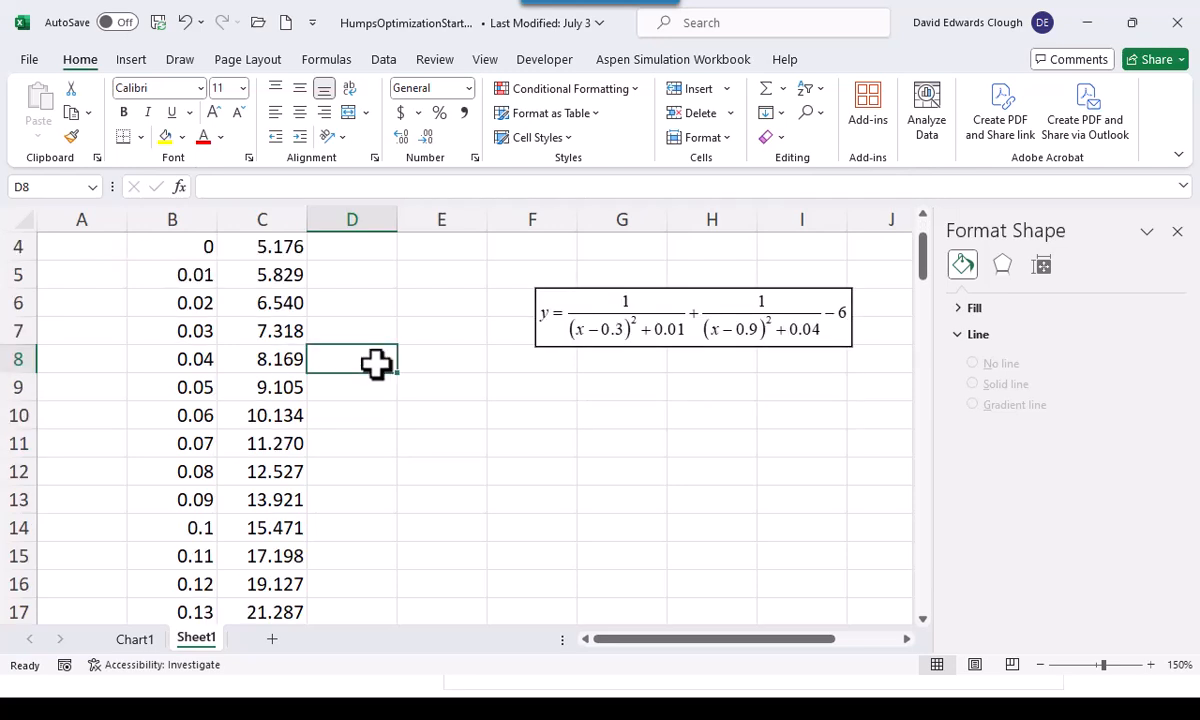
left_click(445, 388)
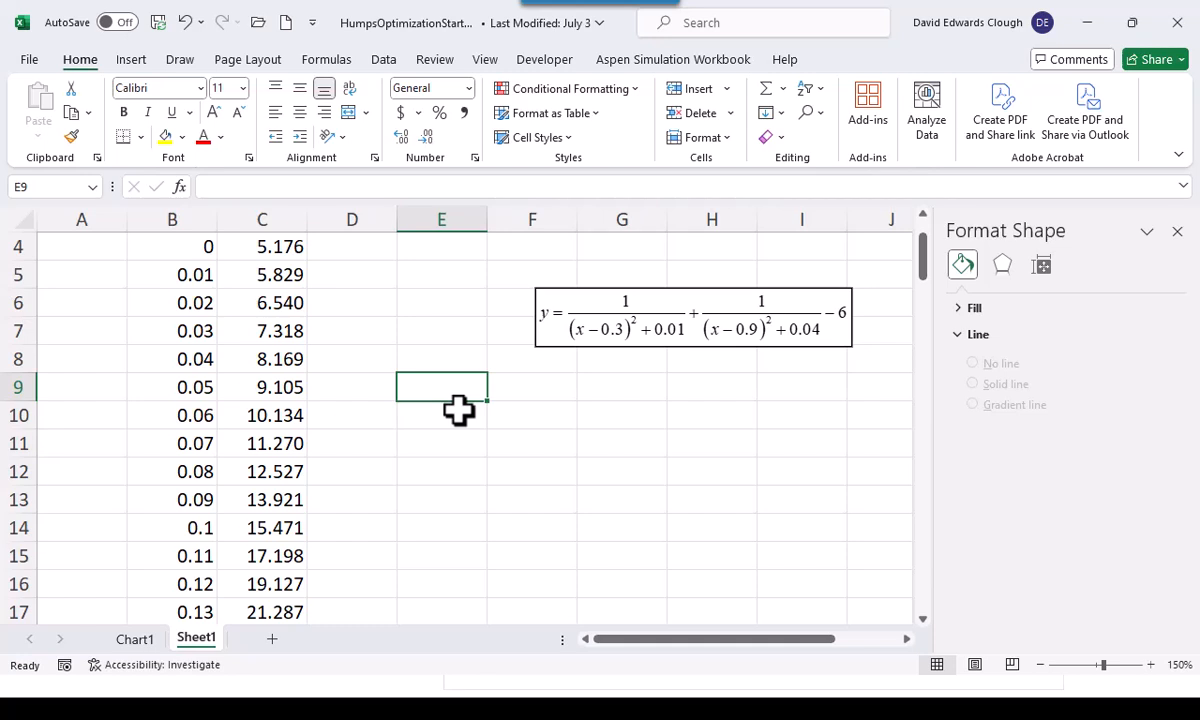
scroll(420, 385, "up", 1)
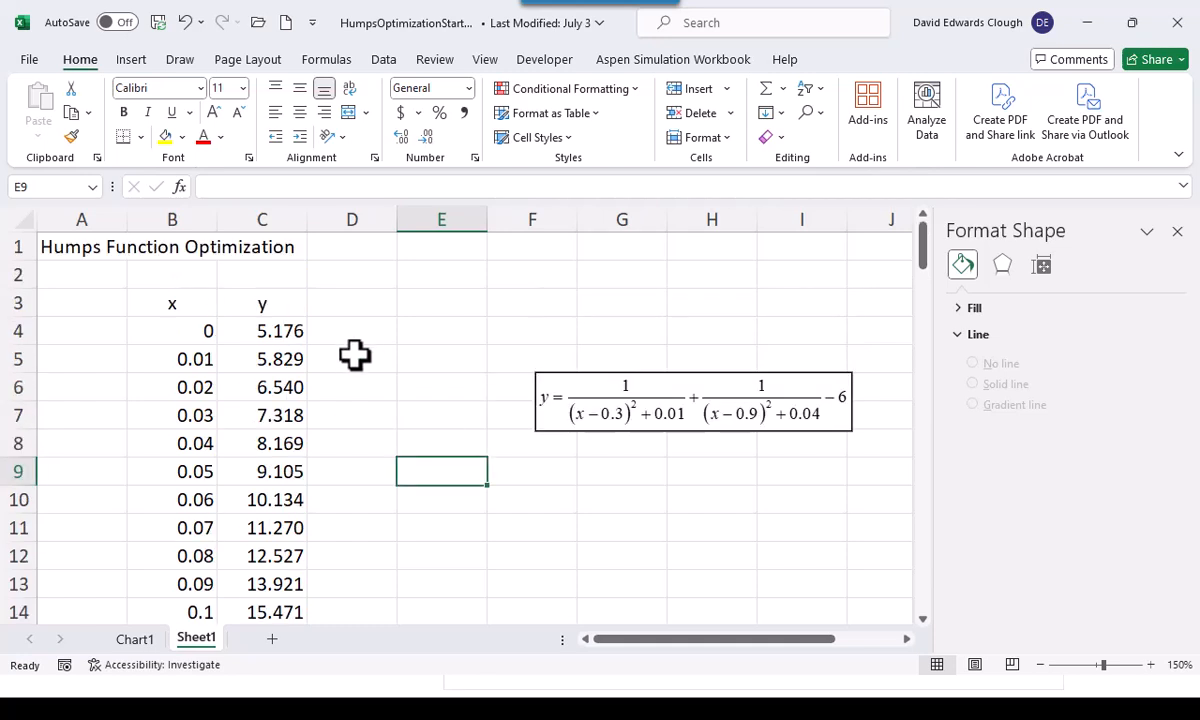
Move the humps equation box up above row 4 and enter the labels x in E4 and y in E5
left_click(628, 405)
left_click_drag(628, 405, 607, 288)
left_click(455, 338)
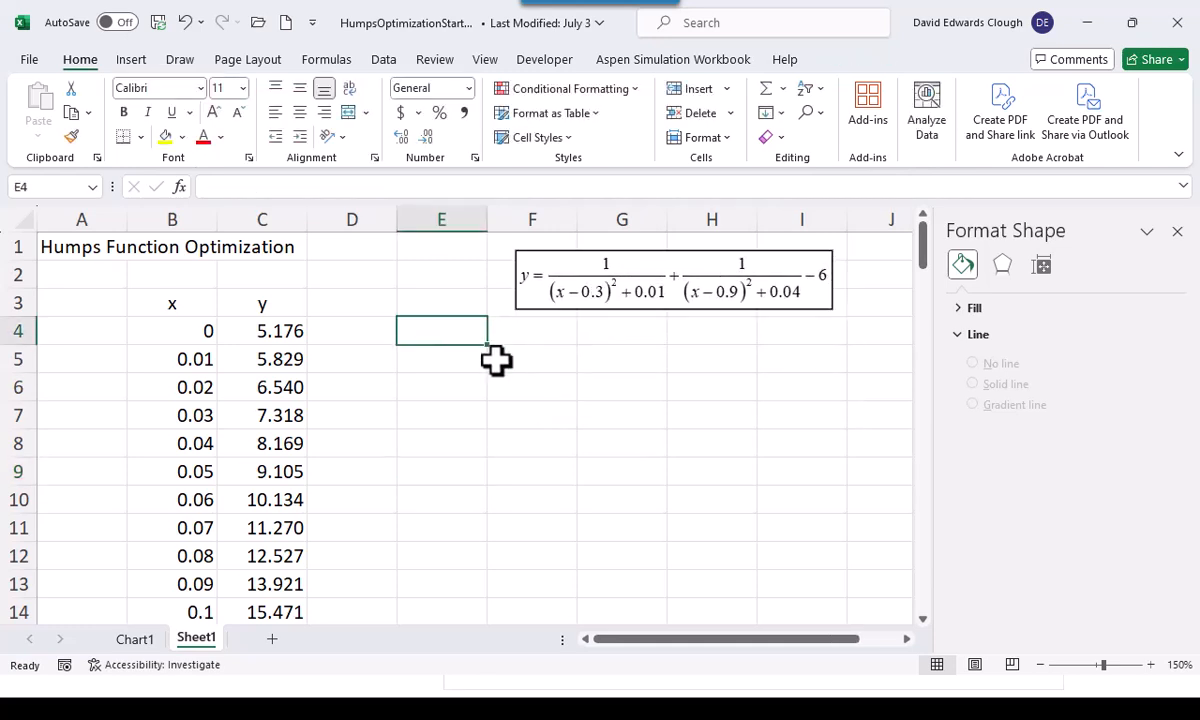
type("x")
key("Return")
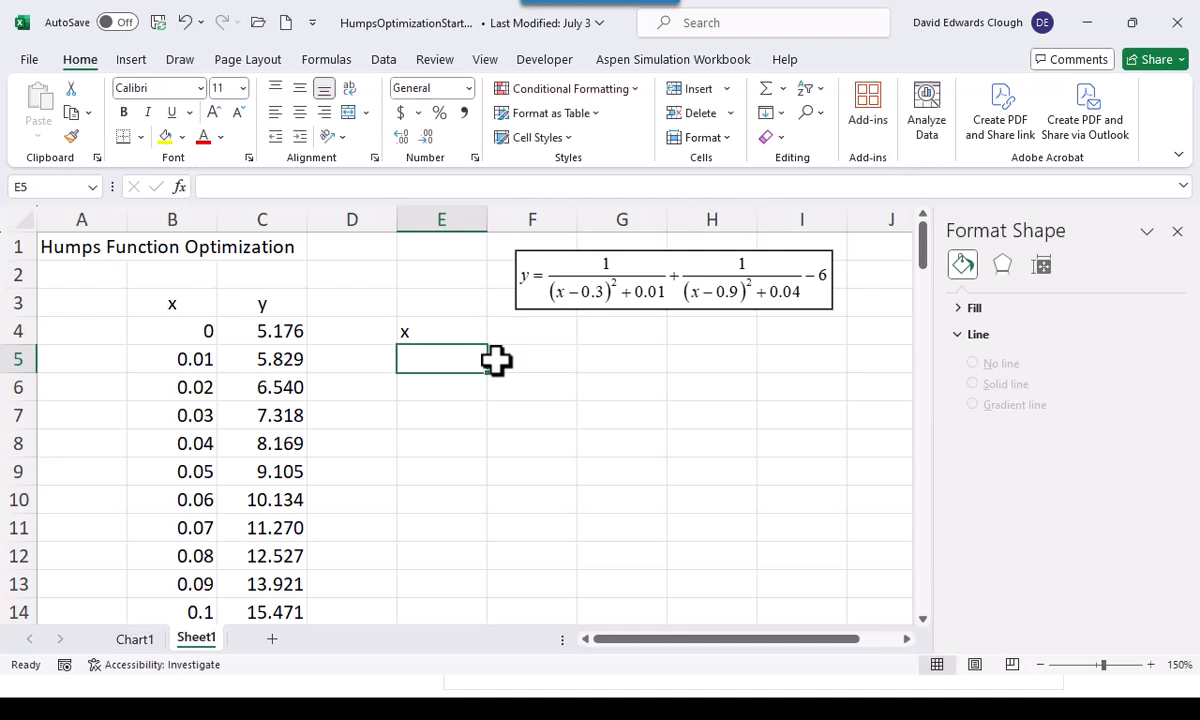
type("y")
key("Return")
Right-align the x and y labels in cells E4:E5
key("Up")
key("Up")
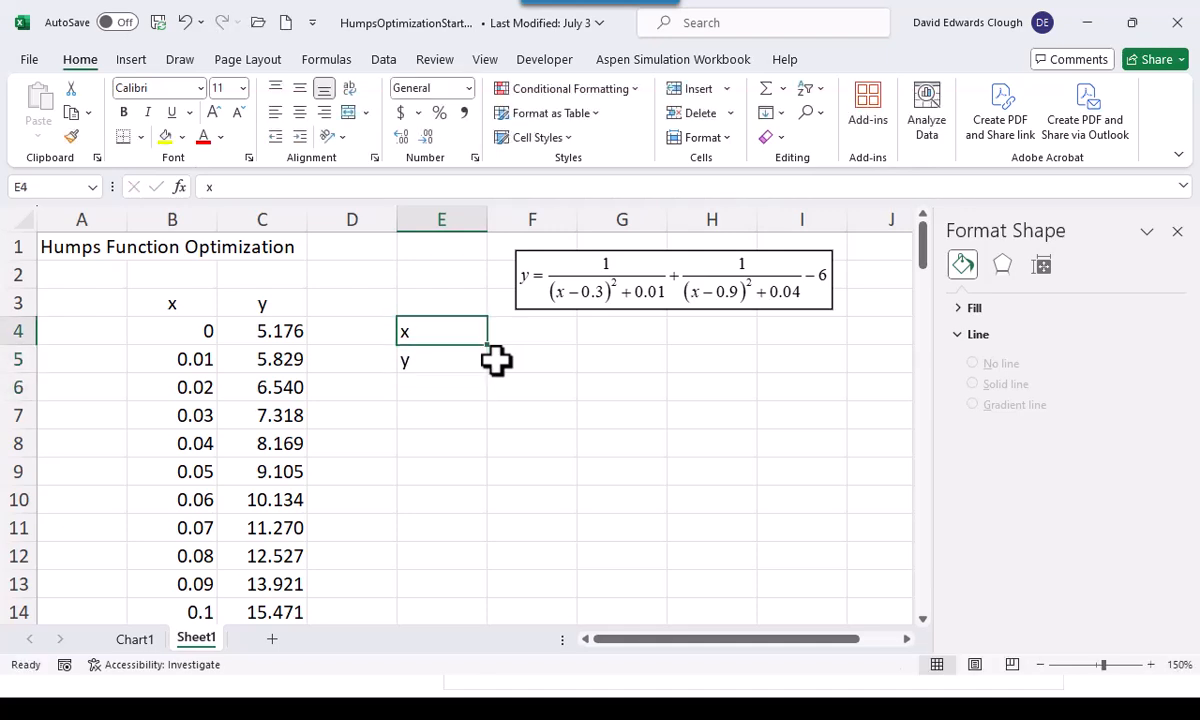
key("shift+Down")
left_click(324, 112)
Name cells F4 and F5 as x and y using the adjacent labels, and check both names
left_click_drag(442, 324, 530, 359)
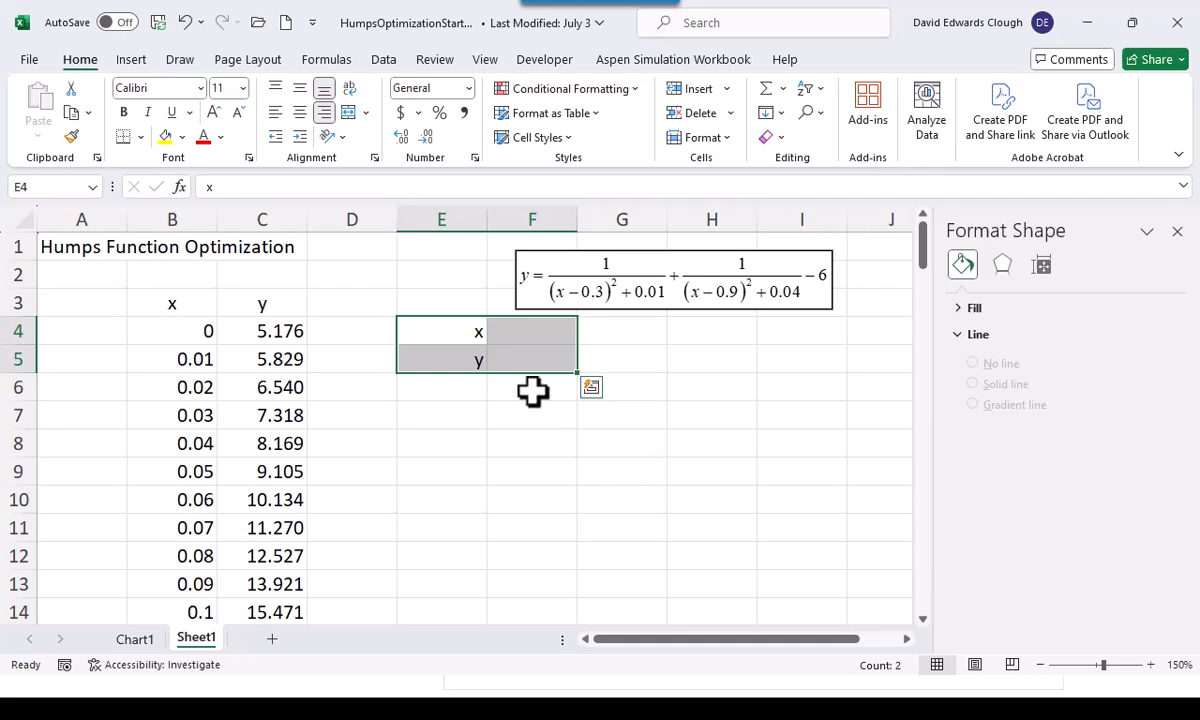
left_click(536, 331)
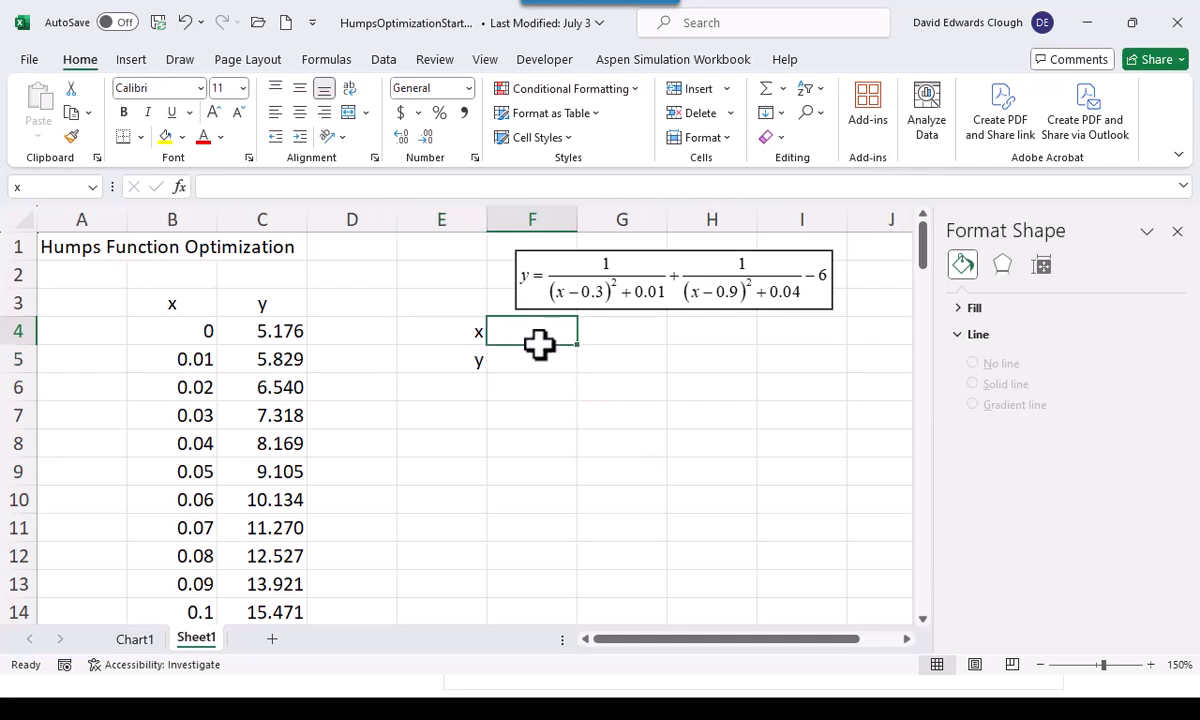
left_click(541, 358)
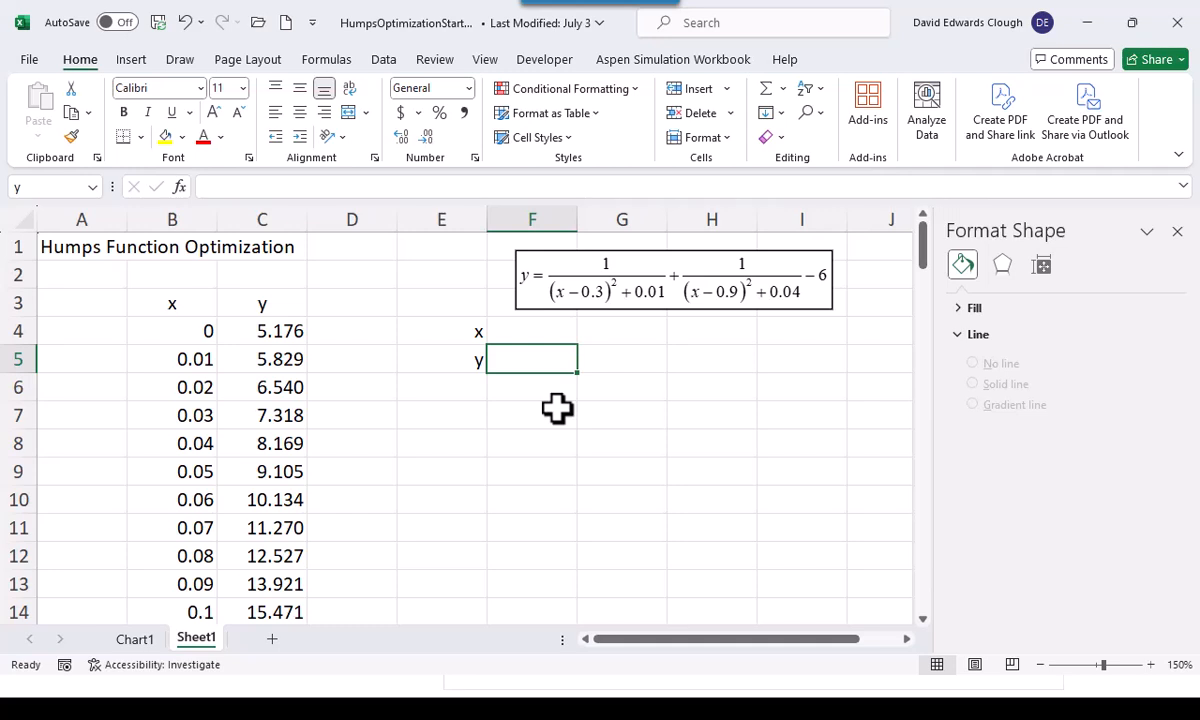
Enter 0.7 as the starting value of x in cell F4
left_click(551, 333)
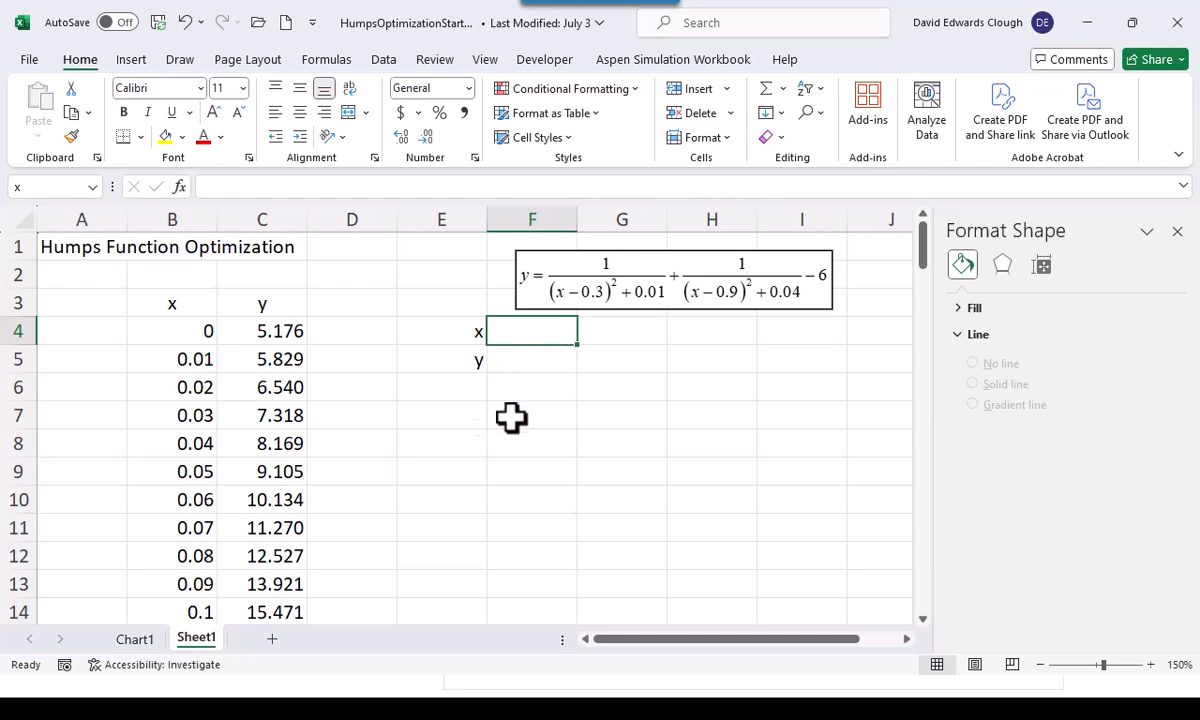
type(".7")
key("ctrl+Return")
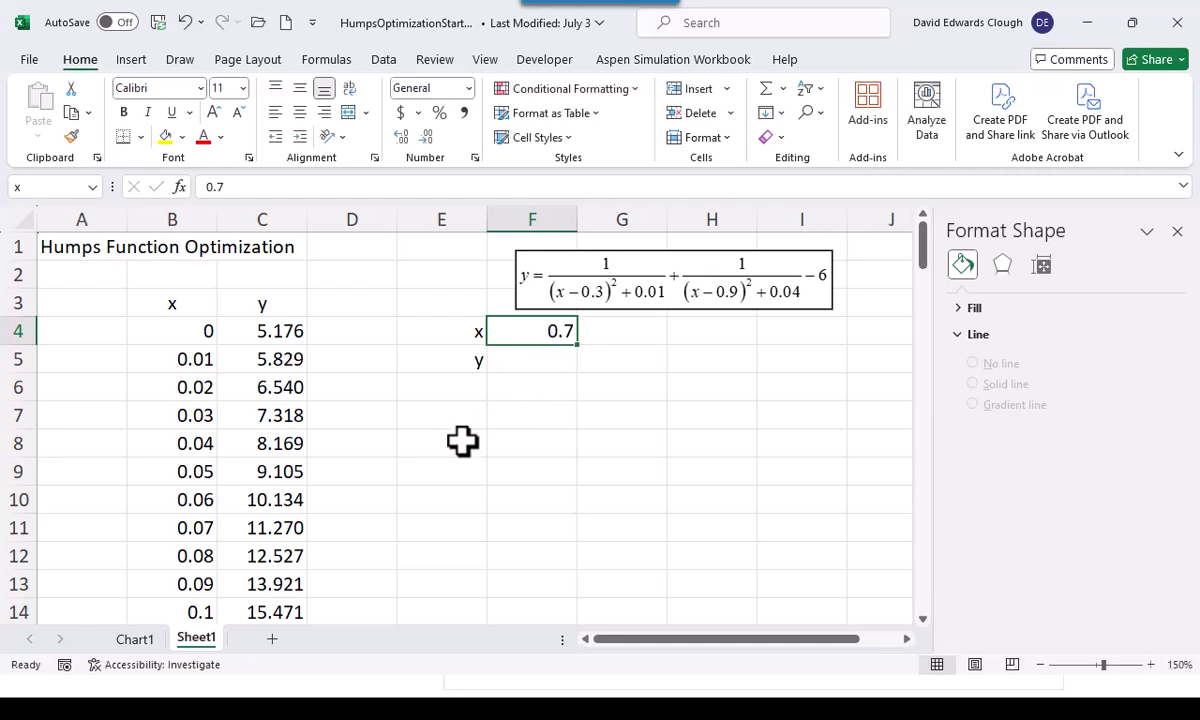
Enter the humps formula =1/((x-0.3)^2+0.01)+1/((x-0.9)^2+0.04)-6 in cell F5
left_click(550, 365)
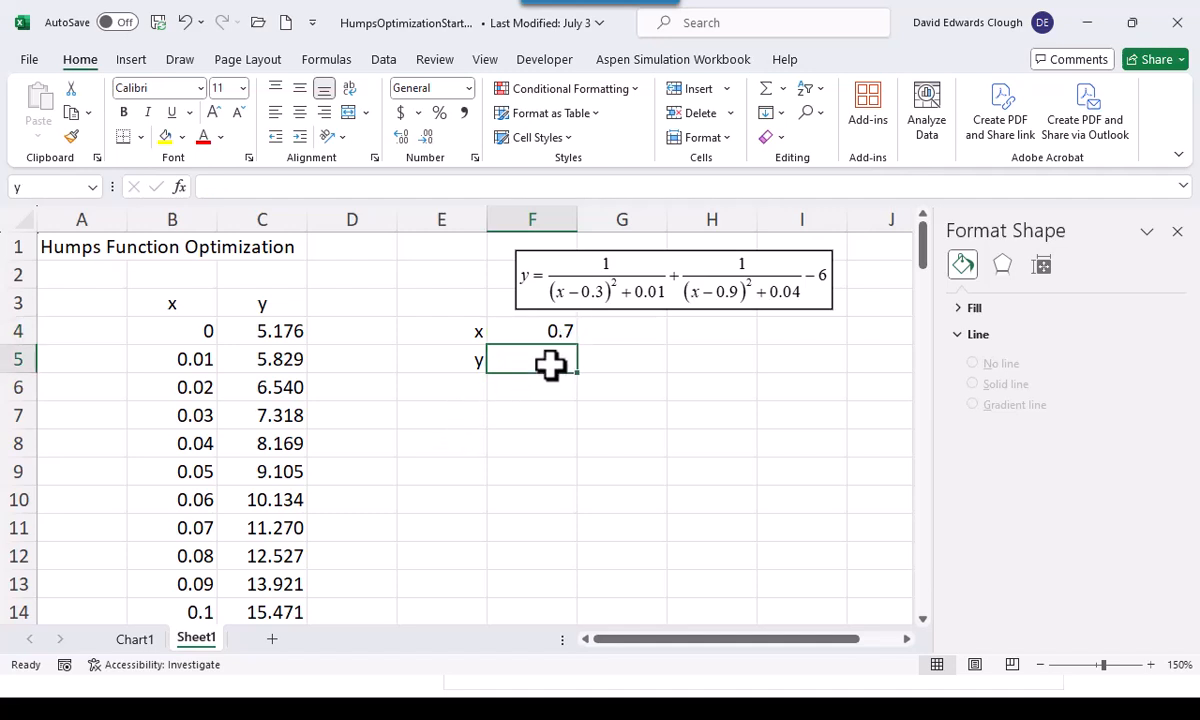
type("=1/((")
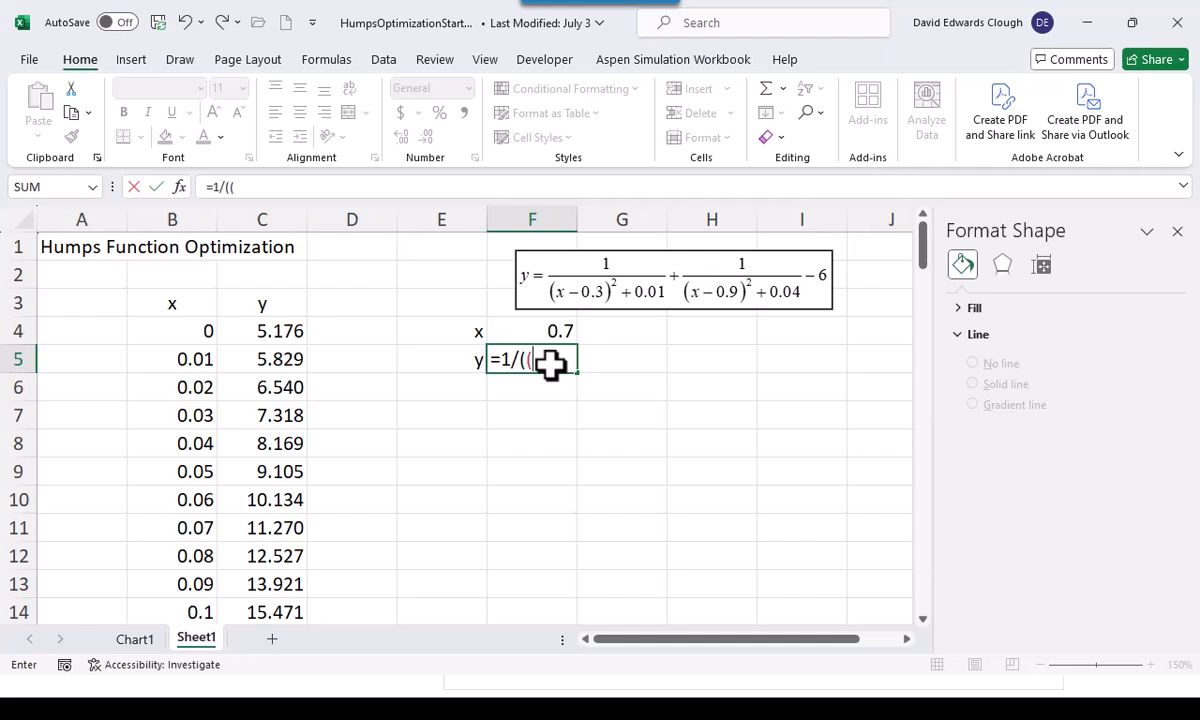
type("x")
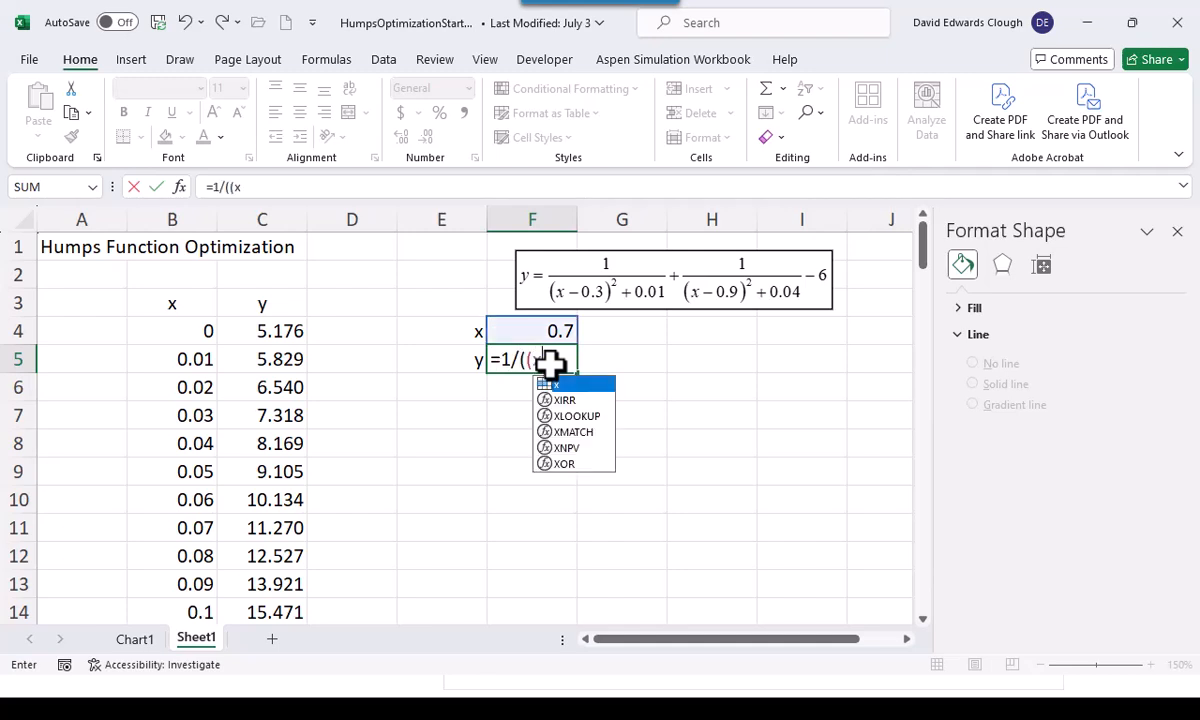
type("-0.3")
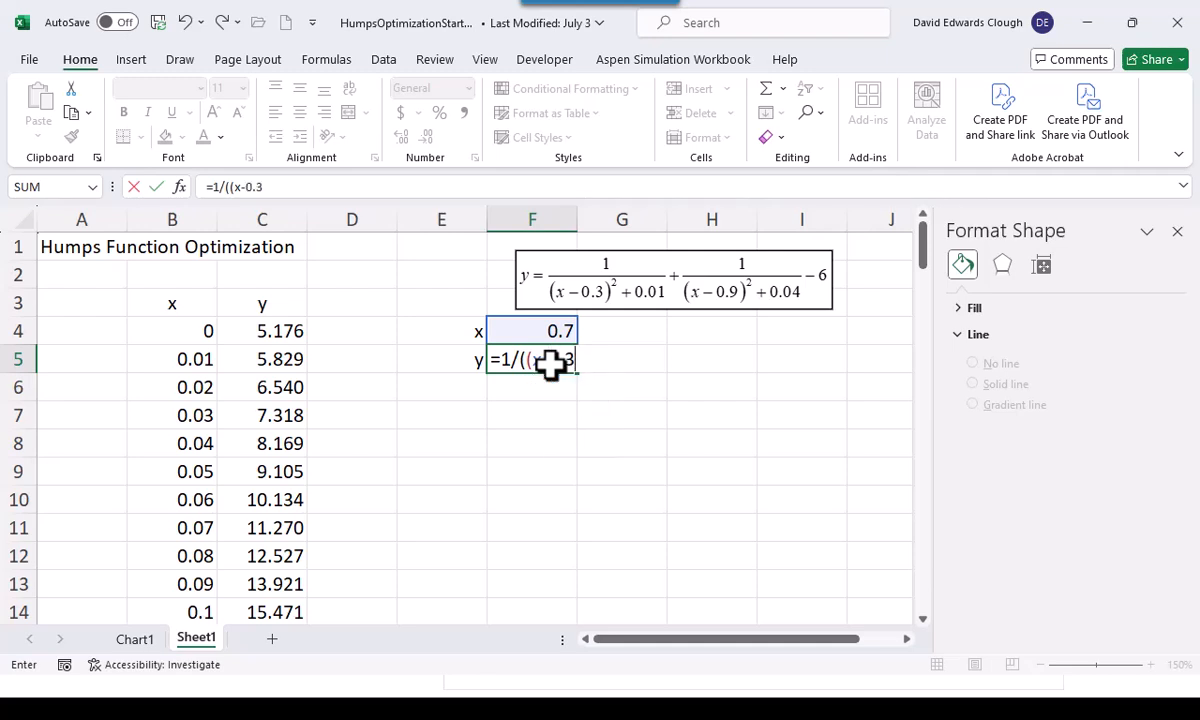
type(")^2+0.01)")
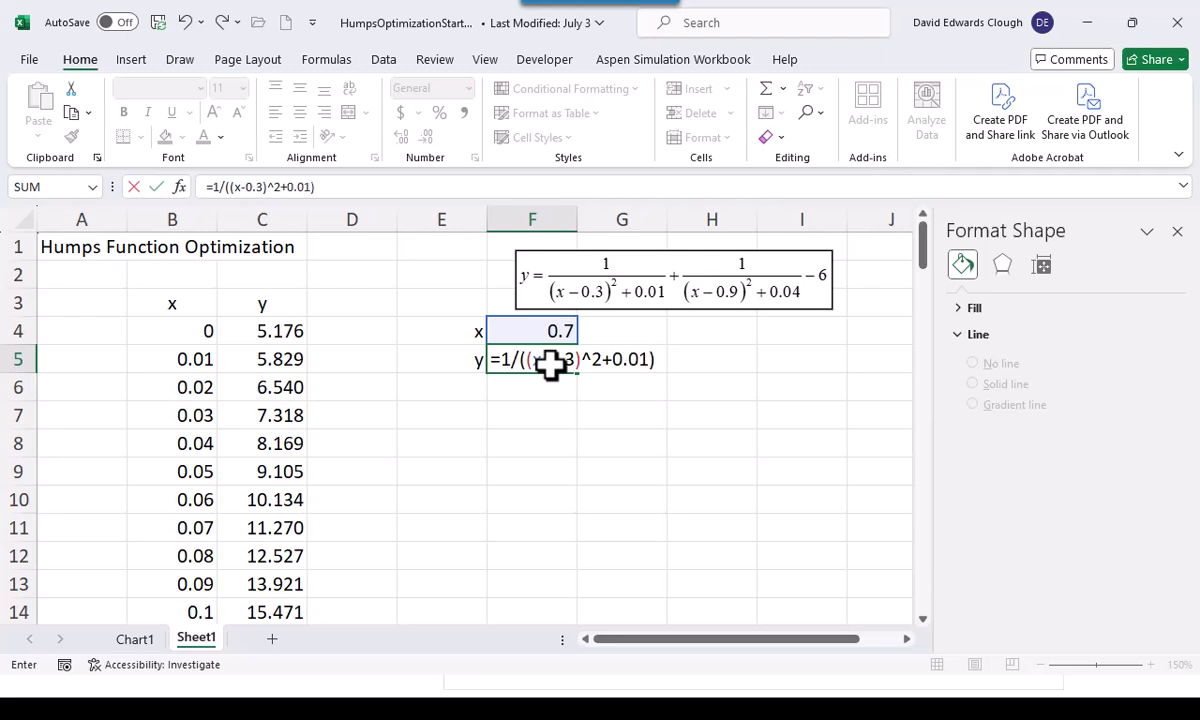
type("+1/((x")
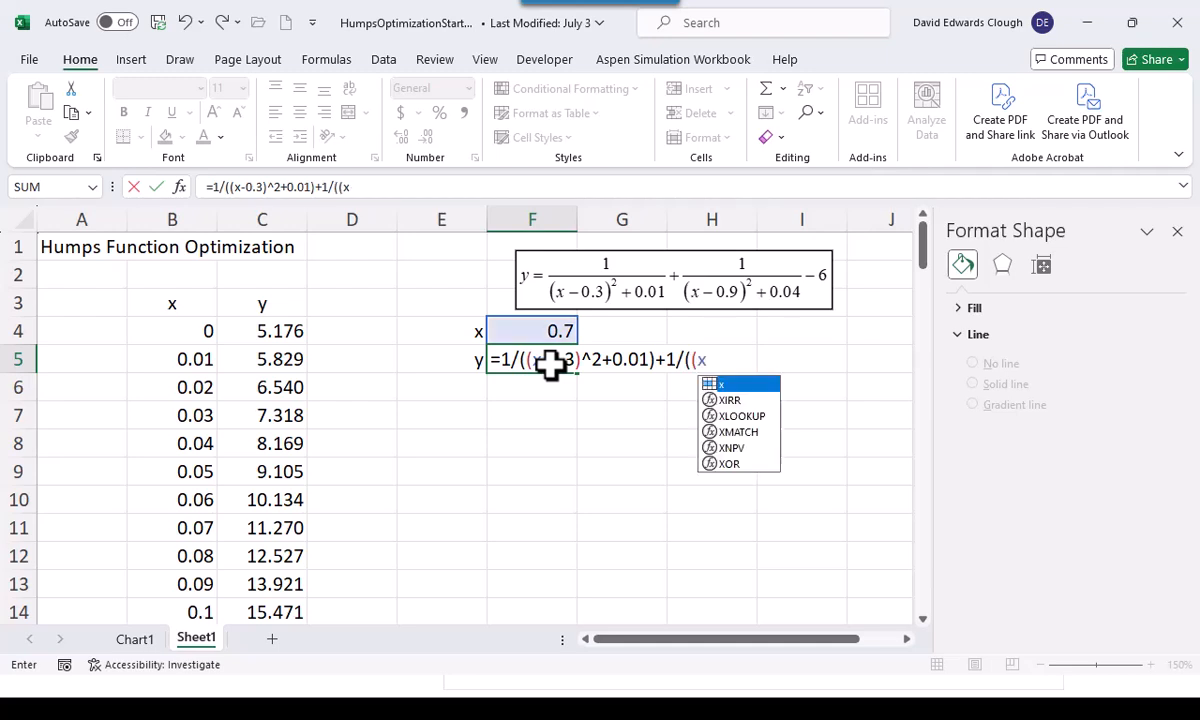
type("-0")
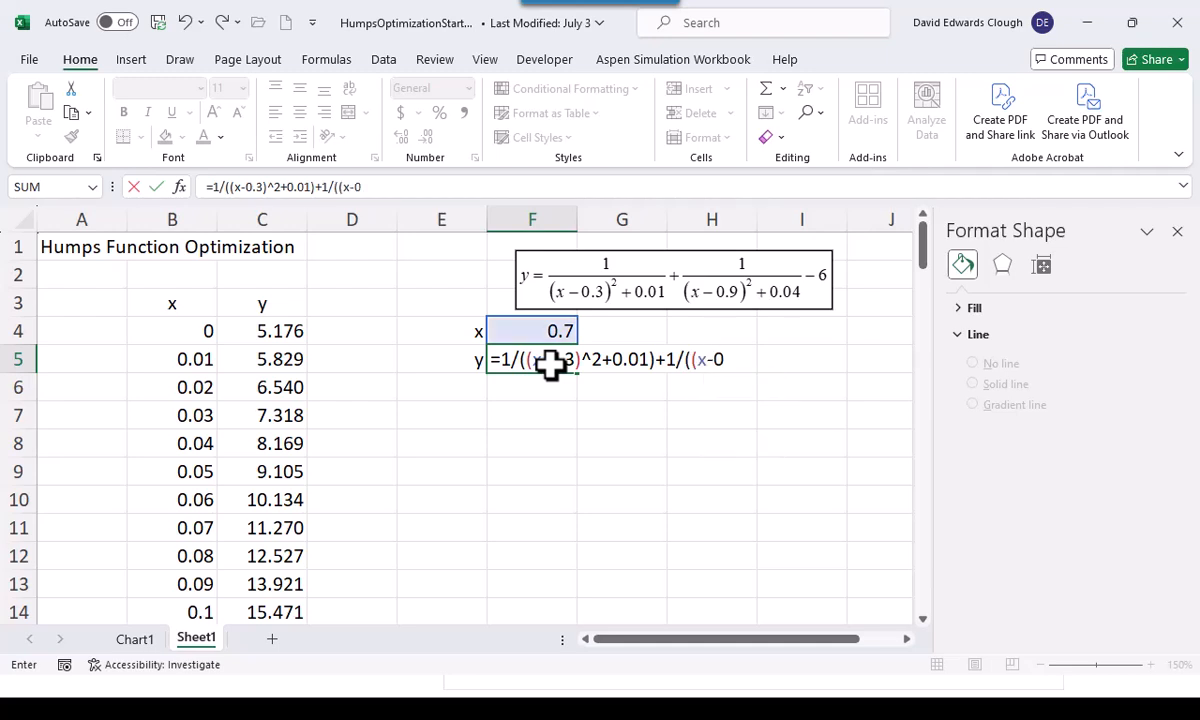
type(".9)^2+0")
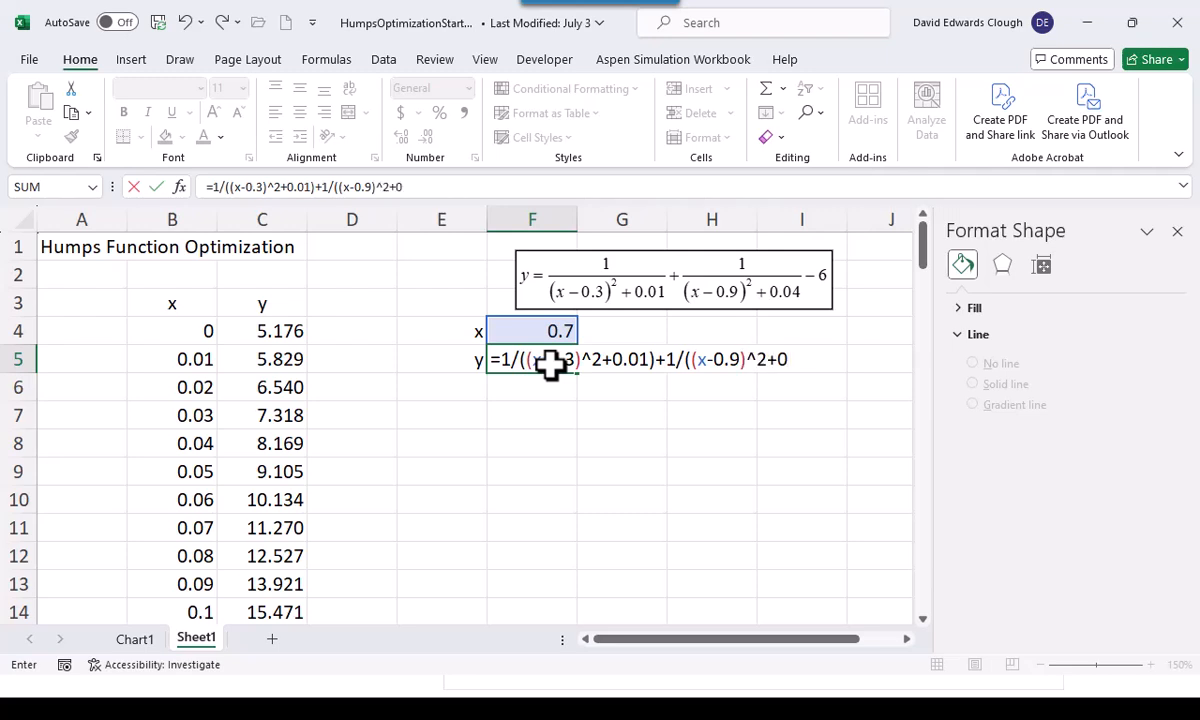
type(".04)-6")
key("ctrl+Return")
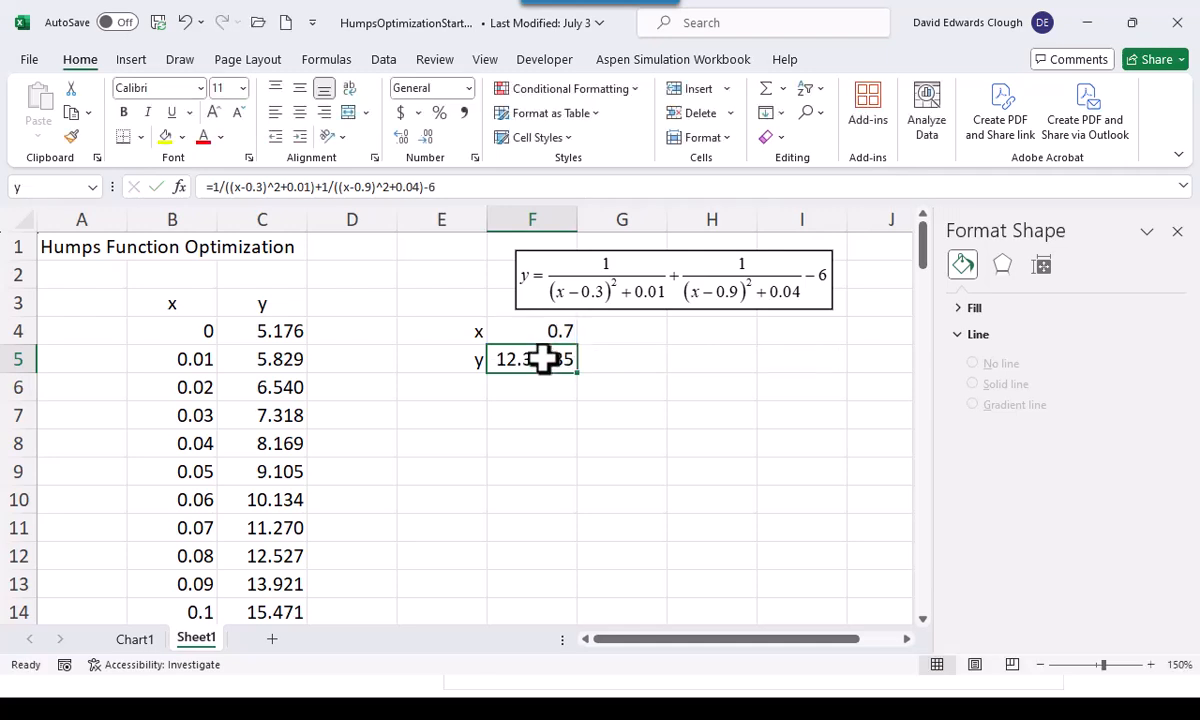
Display the y value in F5 with two decimal places and close the Format Shape pane
left_click(425, 136)
left_click(425, 136)
left_click(425, 136)
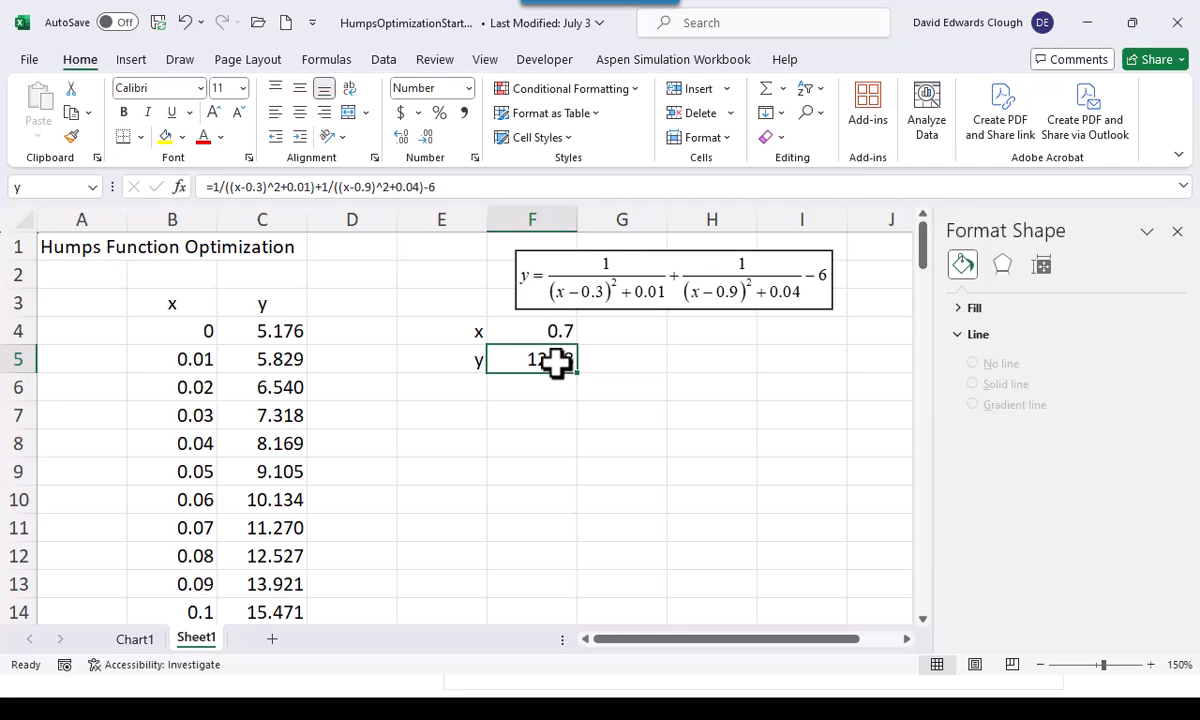
left_click(1178, 232)
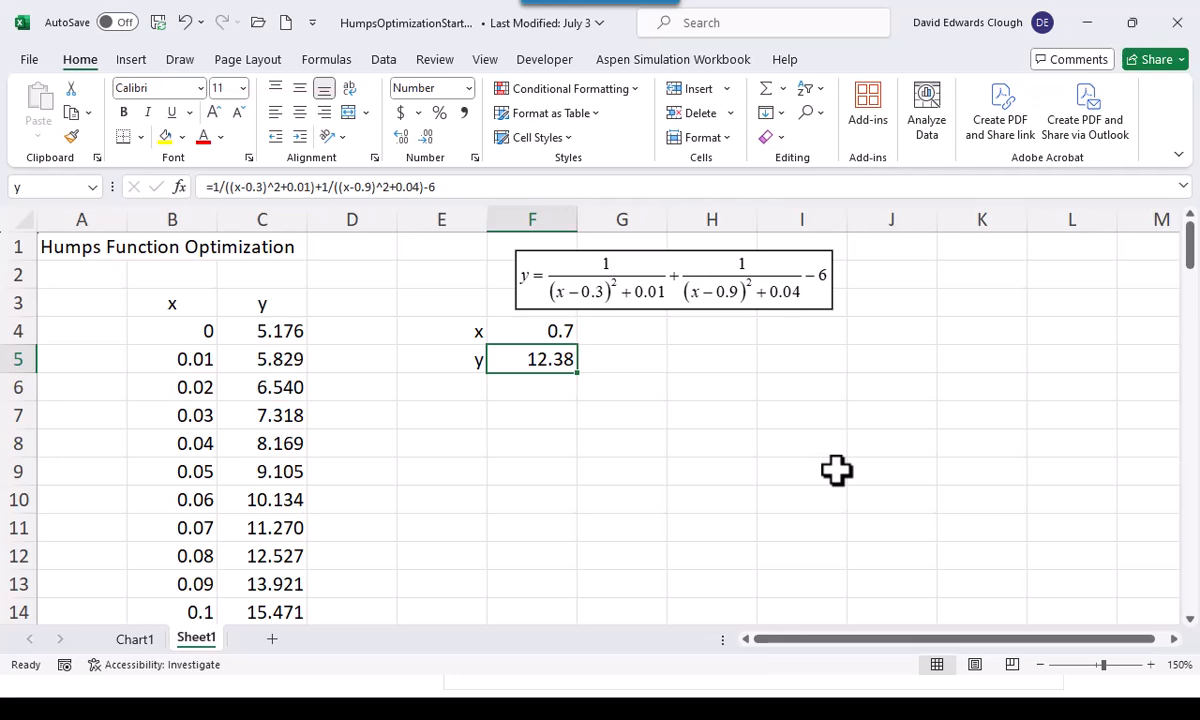
Set up Solver to maximize cell F5 by changing the variable cell x
left_click(386, 64)
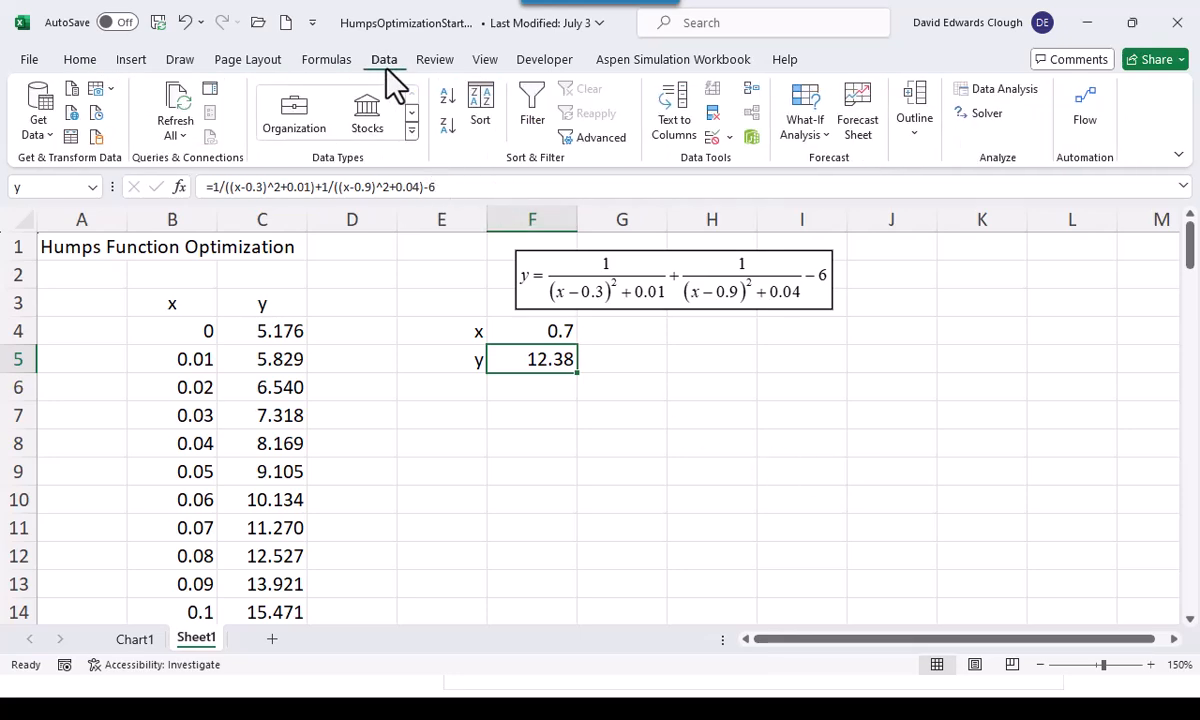
left_click(976, 120)
left_click_drag(873, 110, 922, 123)
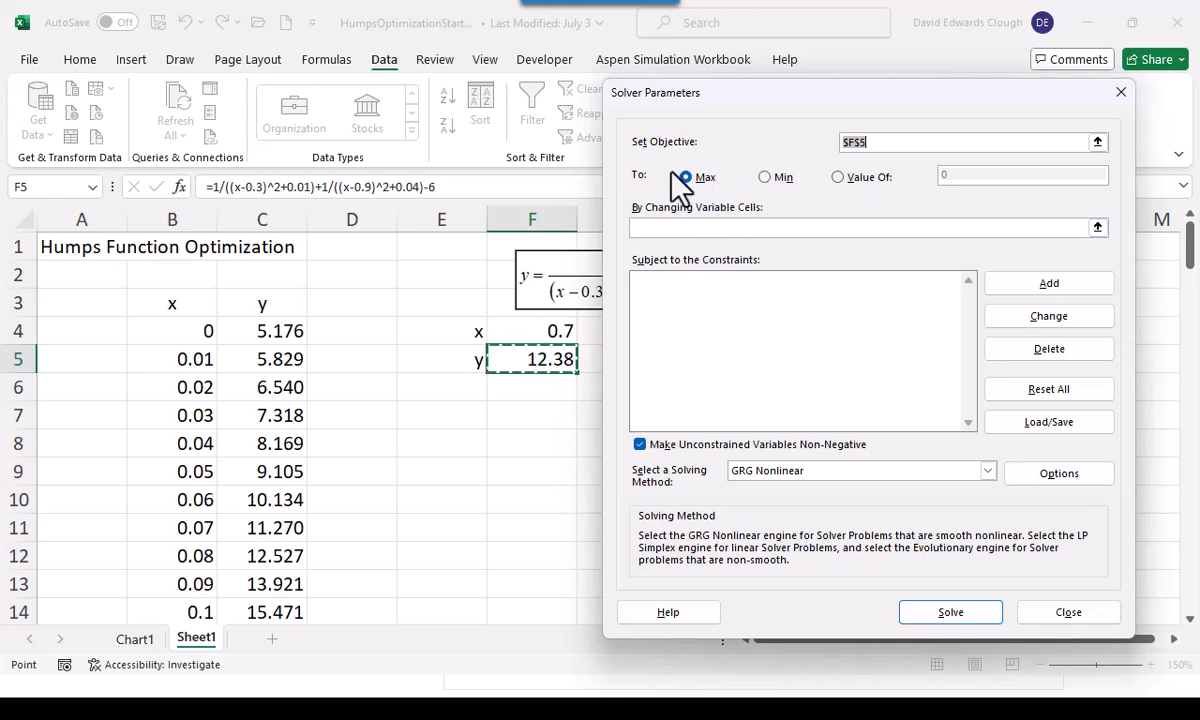
left_click(668, 230)
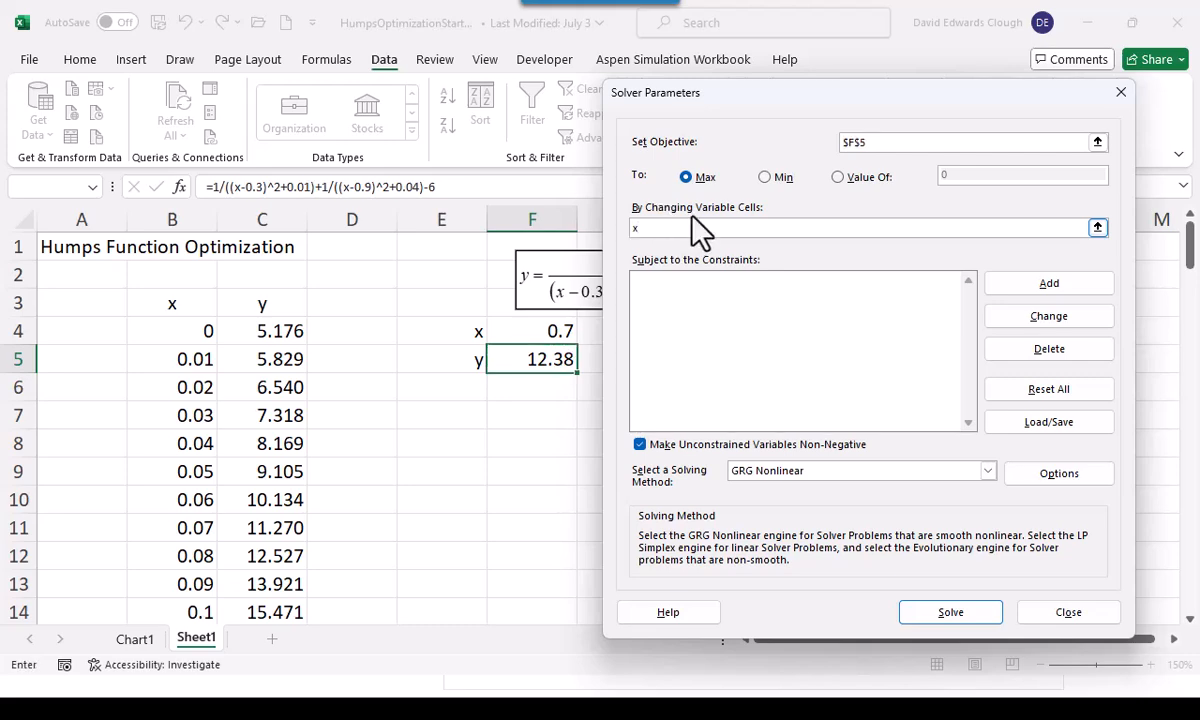
Run the Solver maximization and keep the Solver solution
left_click(940, 622)
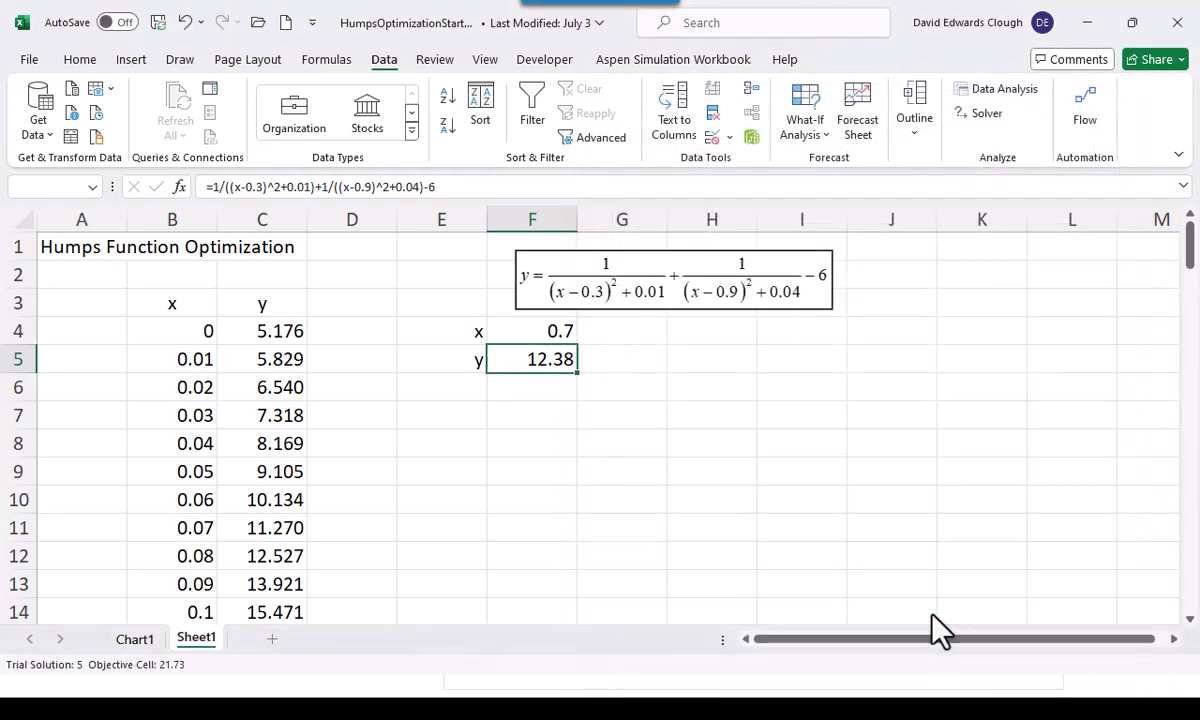
left_click_drag(572, 183, 834, 193)
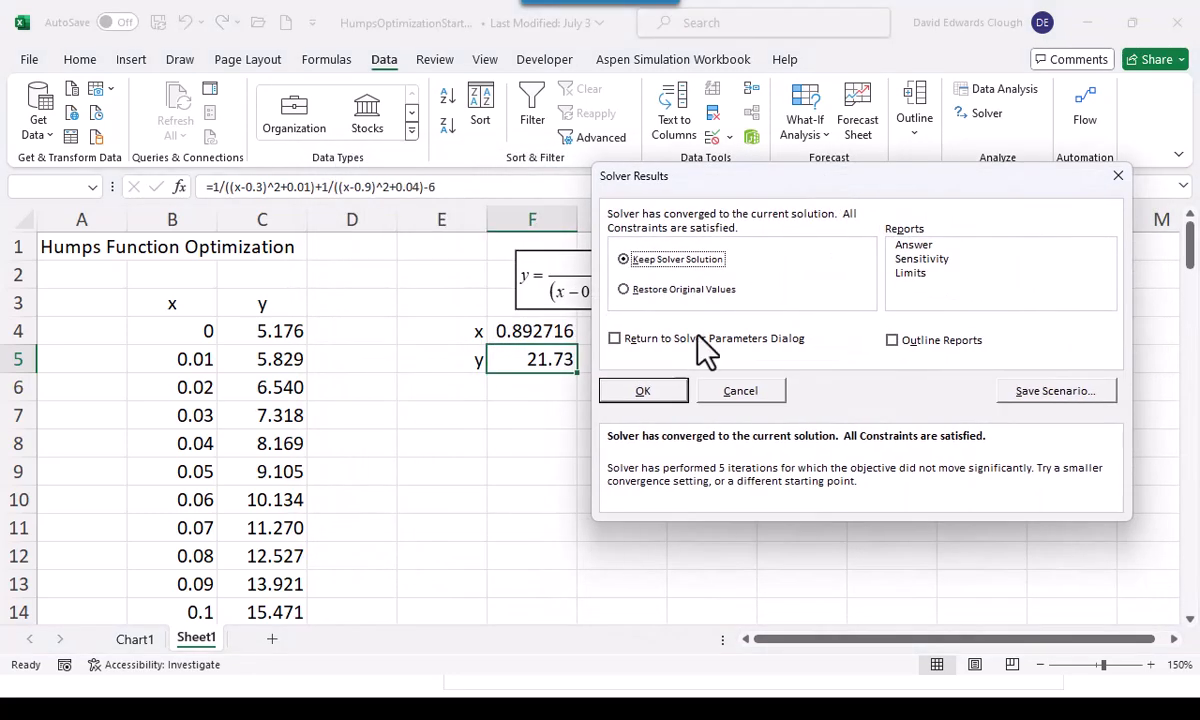
left_click(673, 390)
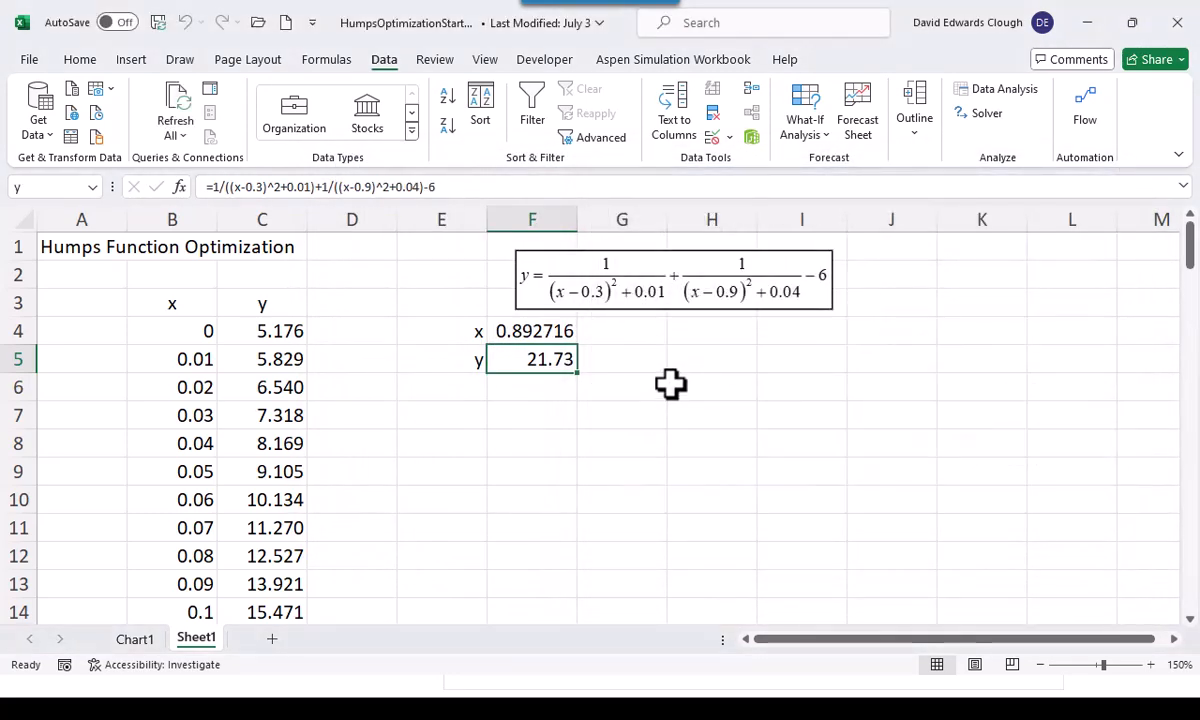
Display the x value in F4 with three decimal places
left_click(537, 335)
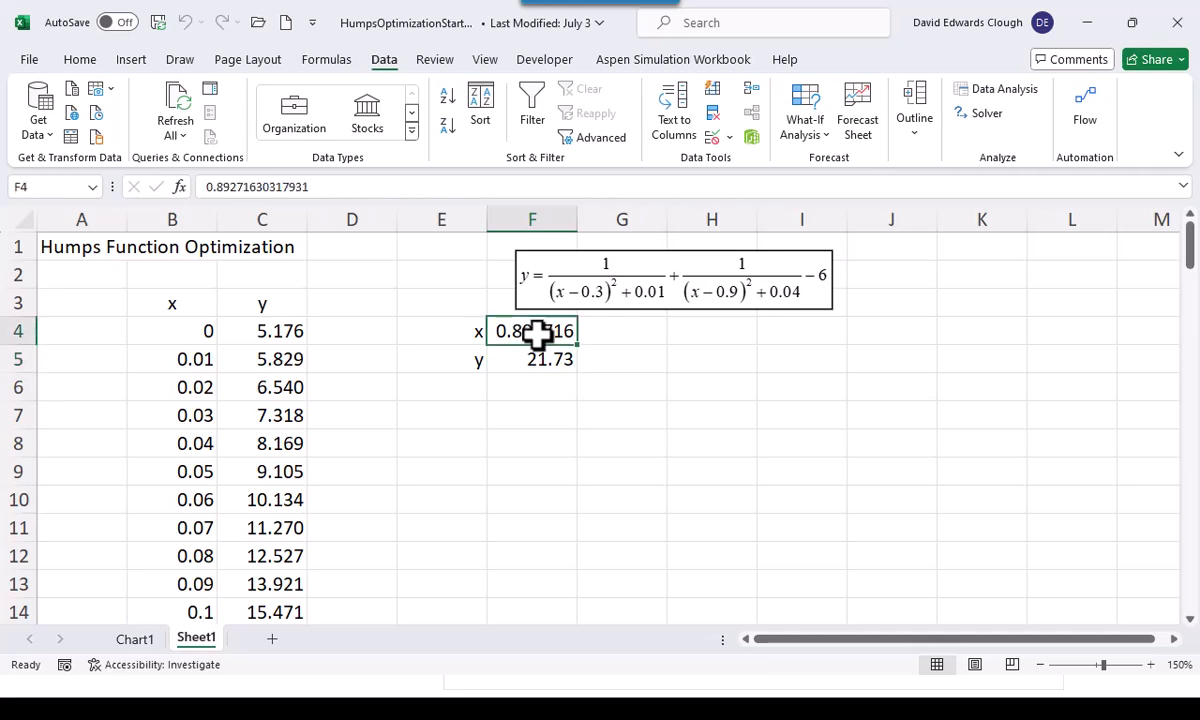
left_click(83, 57)
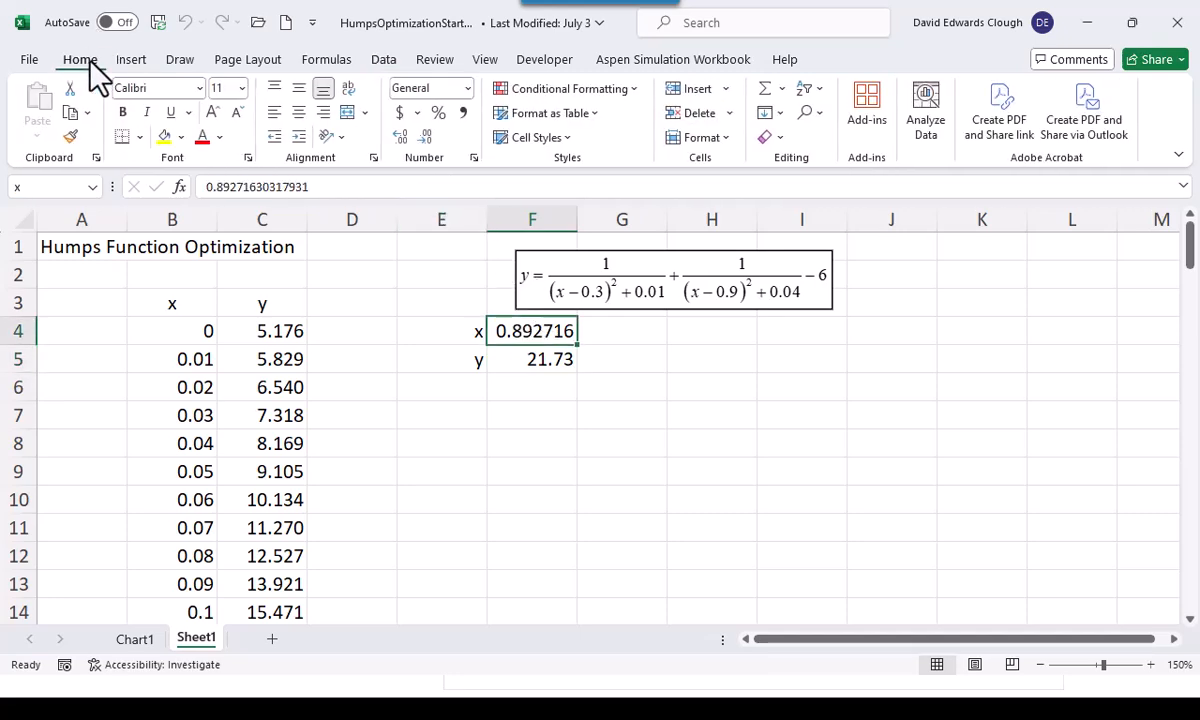
left_click(426, 137)
left_click(425, 138)
left_click(425, 138)
left_click(423, 139)
left_click(400, 136)
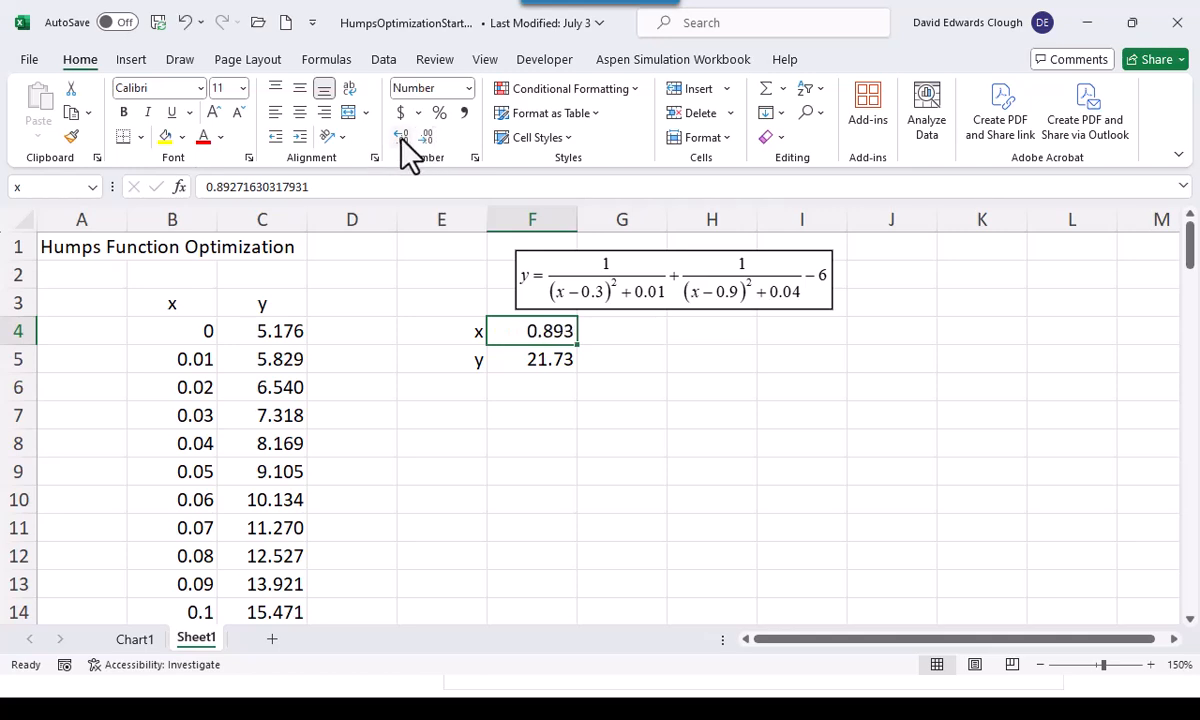
Compare the two peaks of the humps curve on Chart1 with the Solver solution and return to Sheet1
left_click(136, 640)
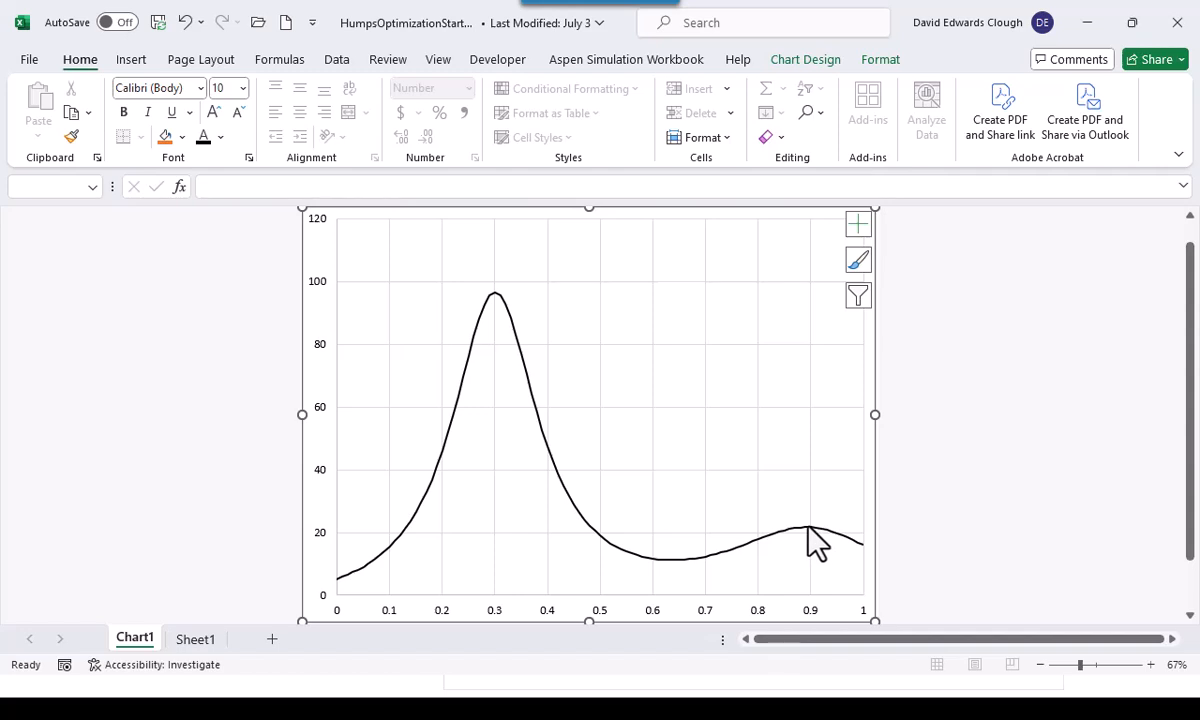
mouse_move(807, 526)
mouse_move(491, 299)
left_click(197, 643)
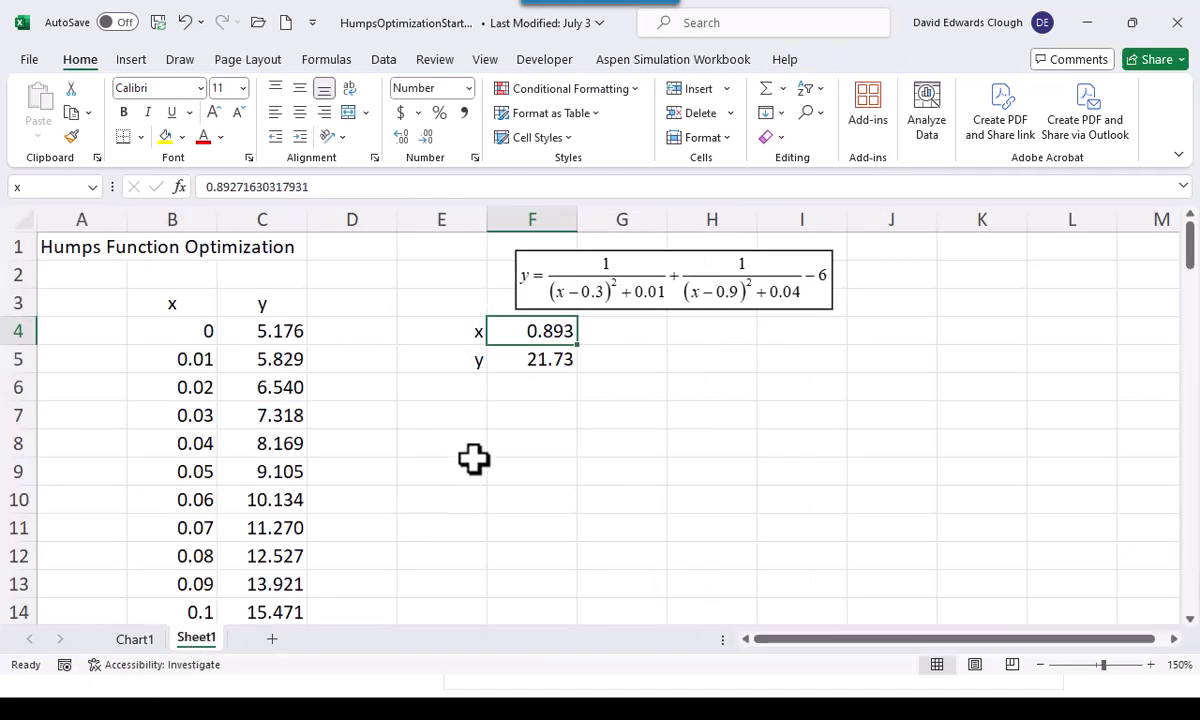
Replace the x value in F4 with a new starting value of 0.5
key("BackSpace")
type("0.5")
key("ctrl+Return")
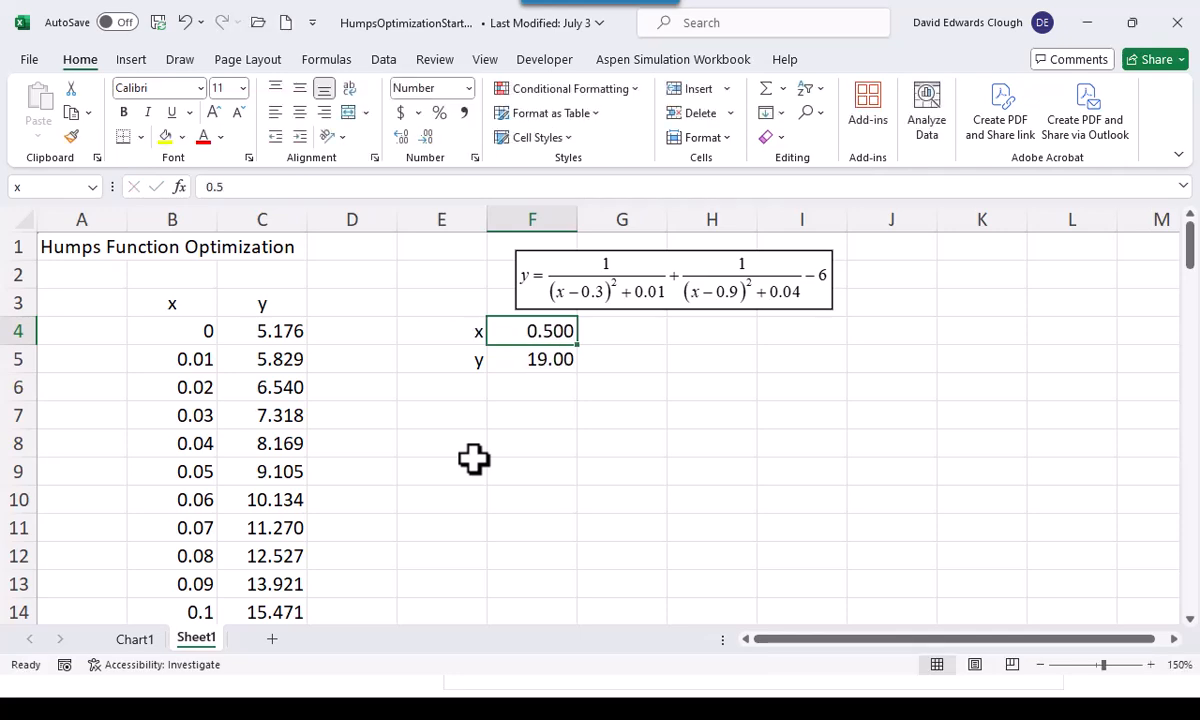
Check where x = 0.5 lies on the curve in Chart1 and return to Sheet1
left_click(155, 638)
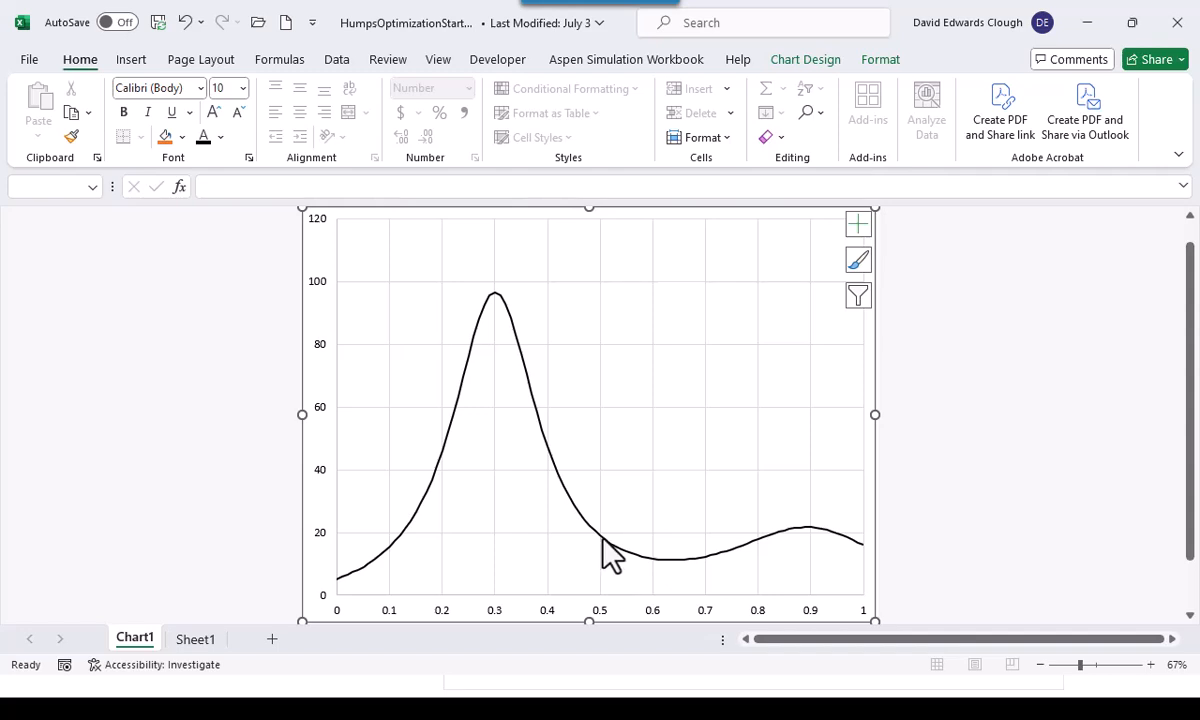
mouse_move(602, 552)
left_click(195, 643)
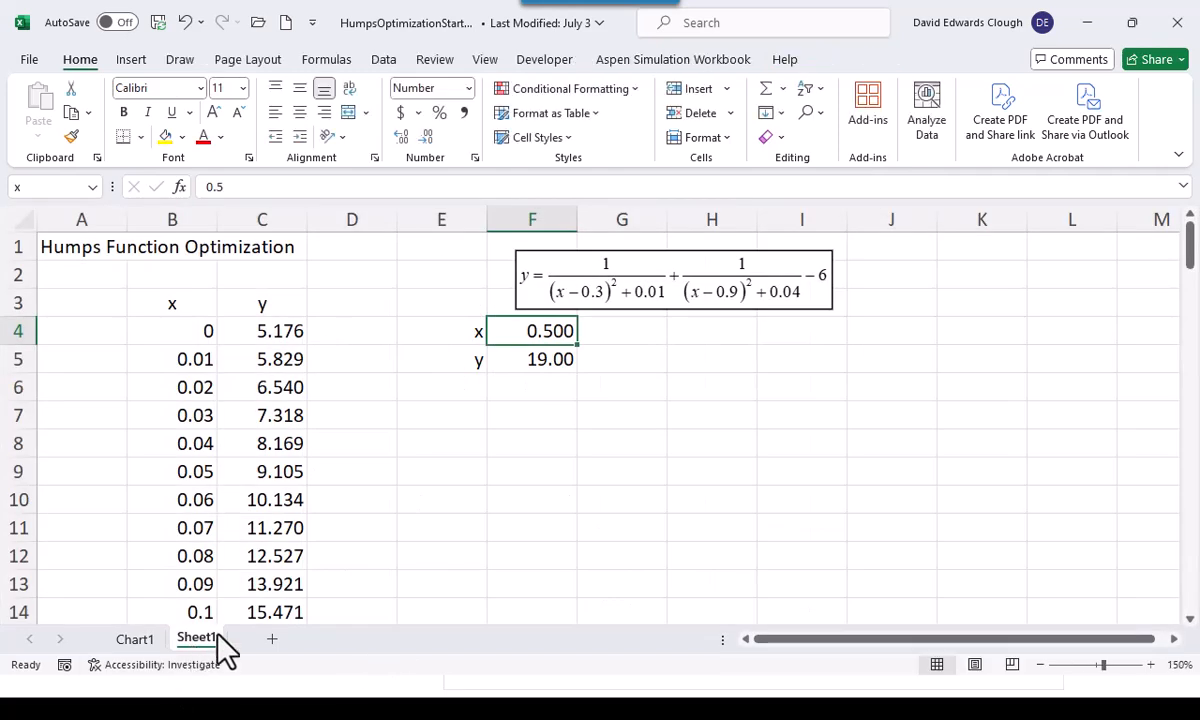
Run Solver to maximize y by changing x from the 0.5 starting value, and keep the Solver solution
left_click(381, 63)
left_click(975, 114)
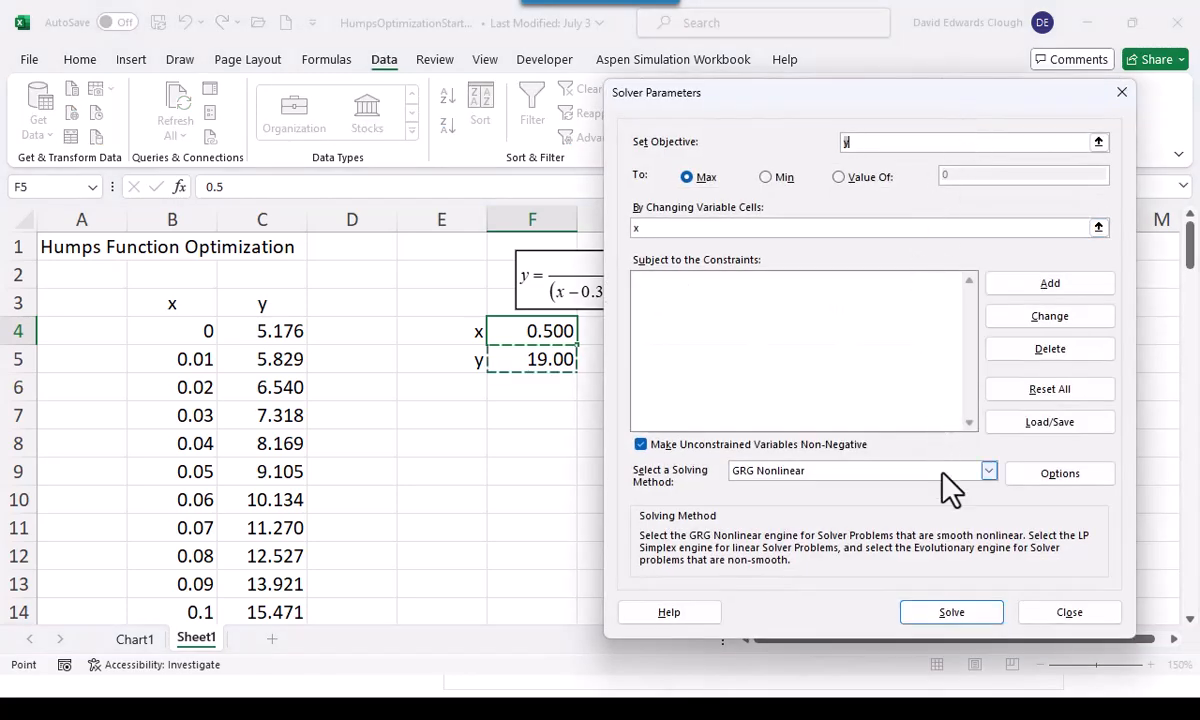
left_click(952, 613)
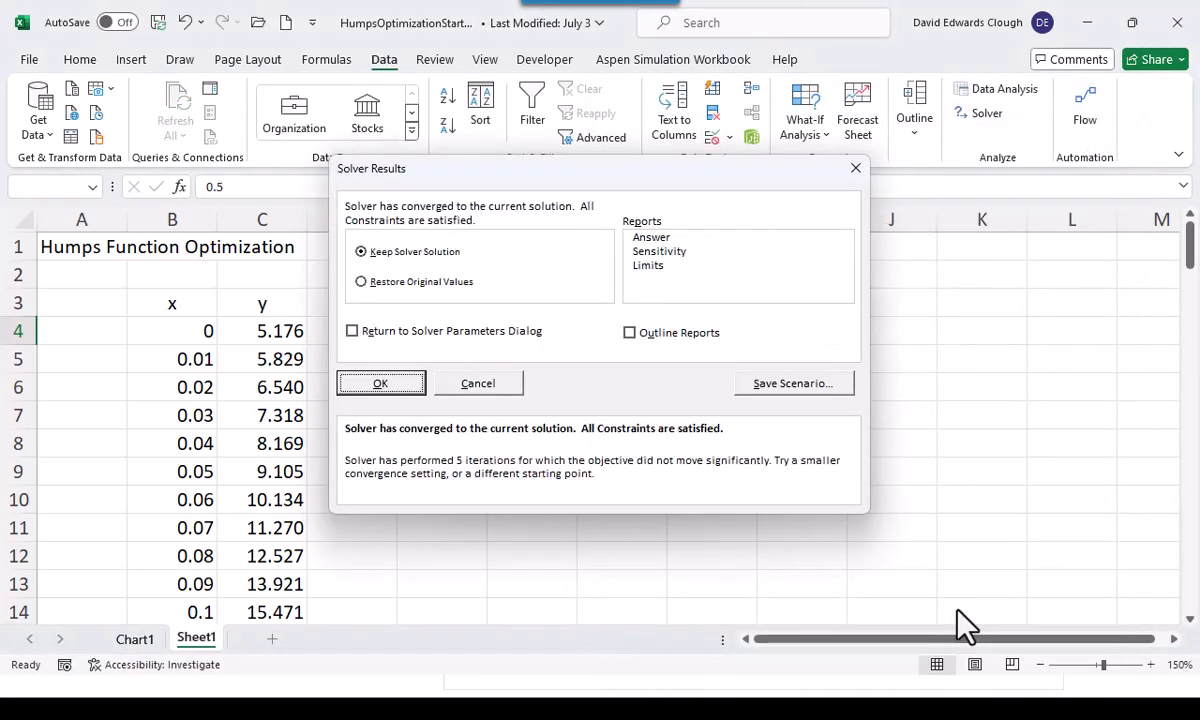
left_click(392, 388)
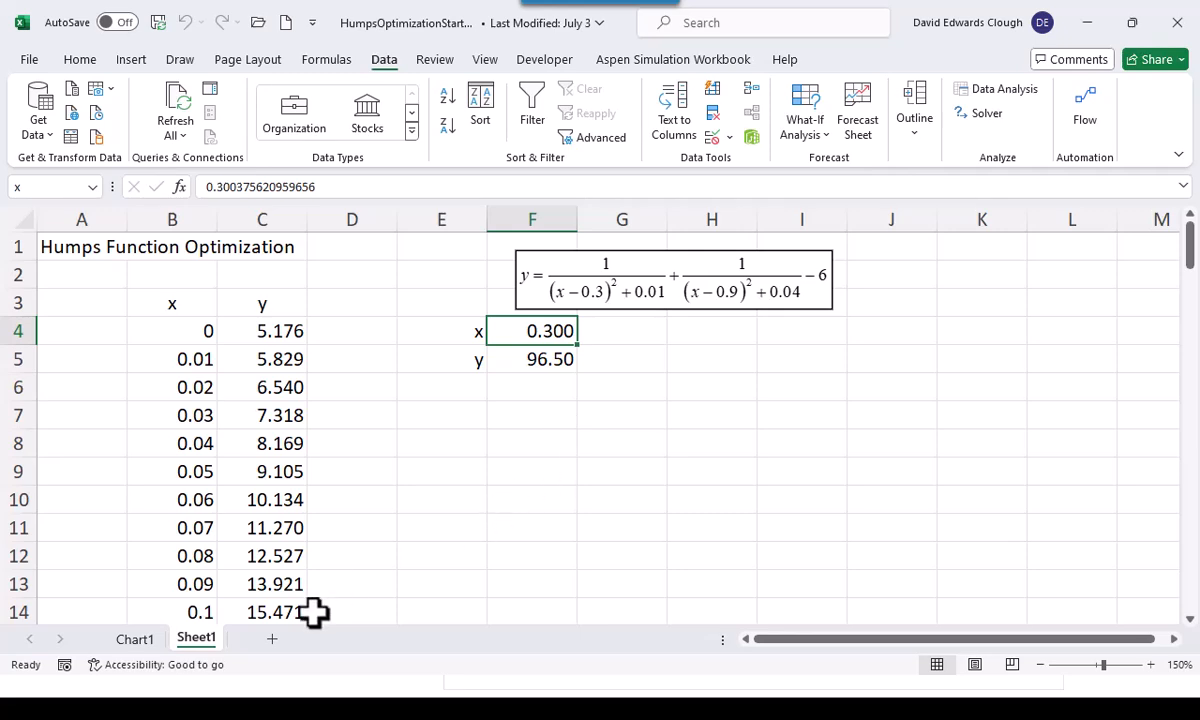
Compare the Solver solution with the highest peak of the curve on Chart1 and return to Sheet1
left_click(136, 639)
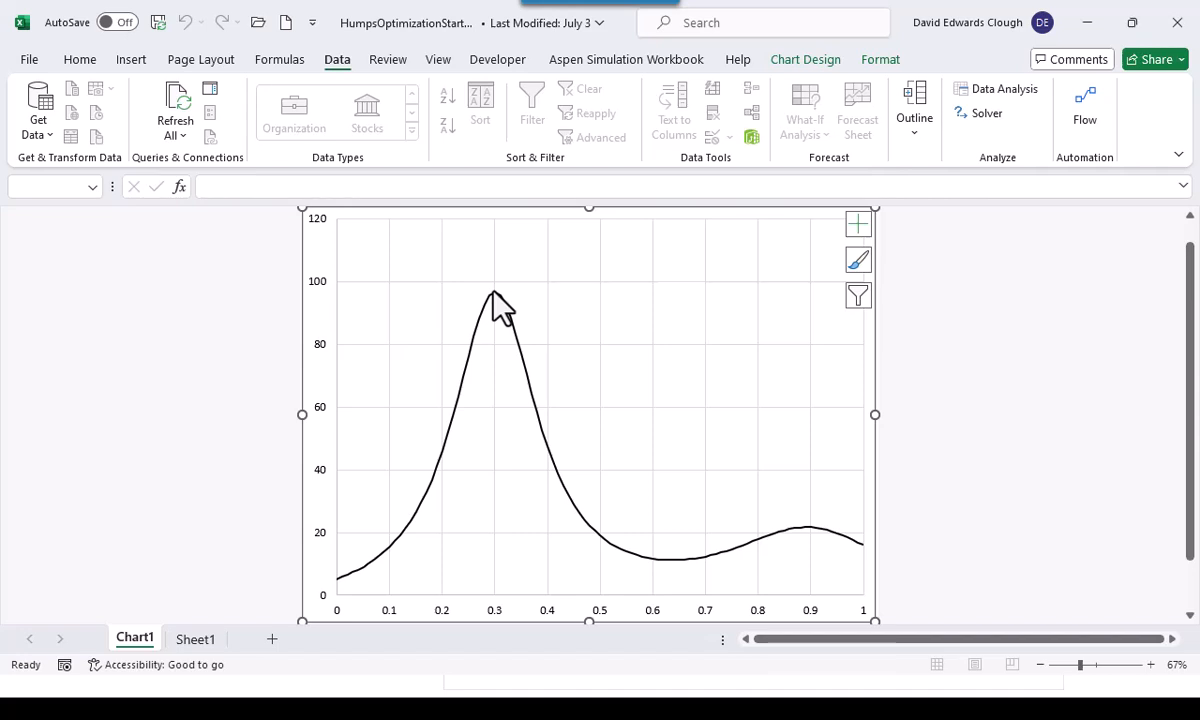
mouse_move(488, 293)
left_click(200, 643)
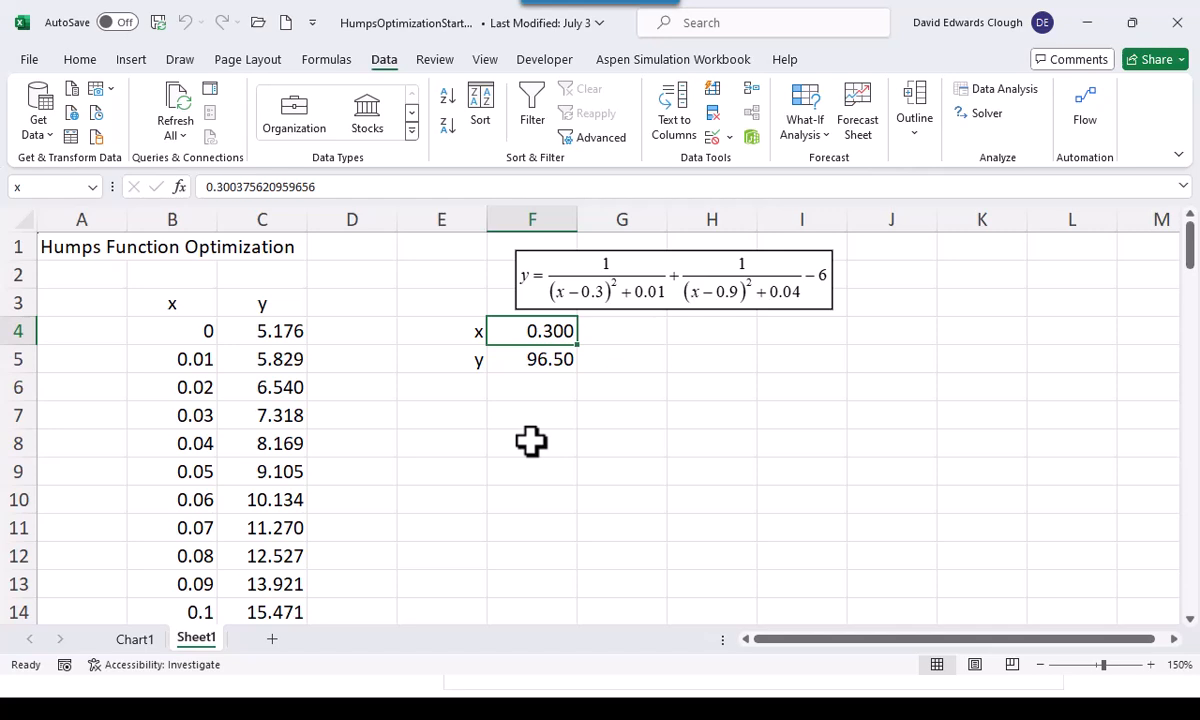
Set the starting x value in F4 to 0.7 and enable Use Multistart in Solver's GRG Nonlinear options
type(".7")
key("ctrl+Return")
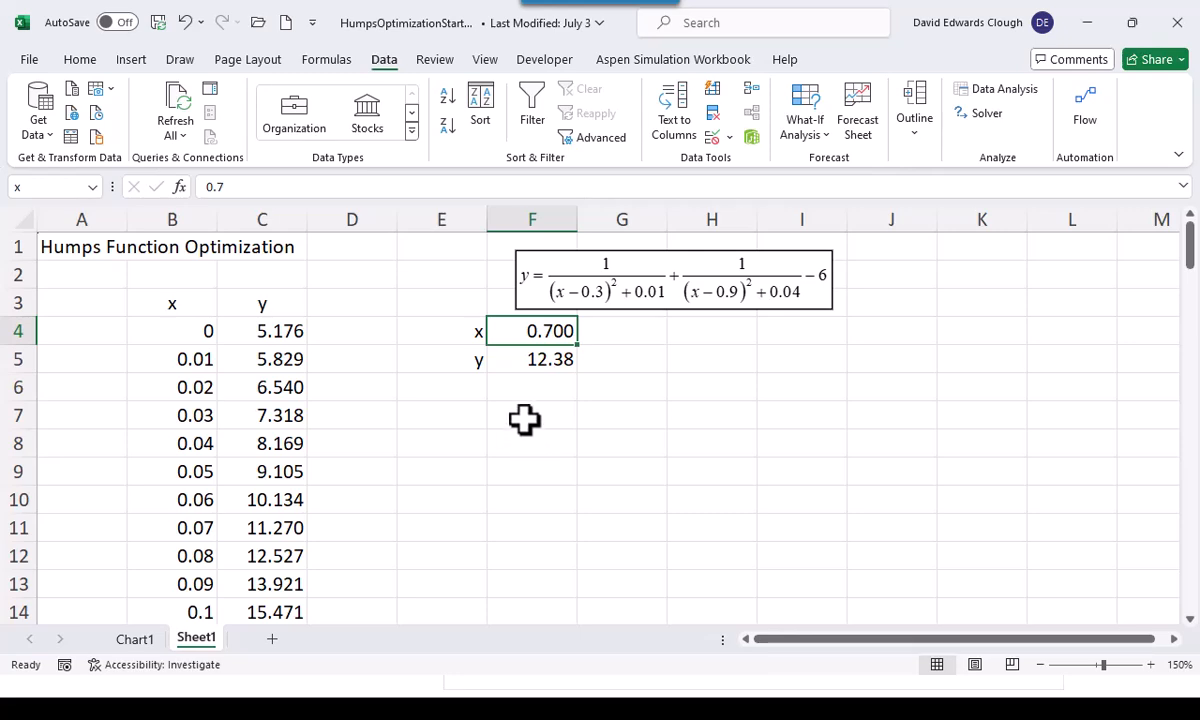
left_click(986, 115)
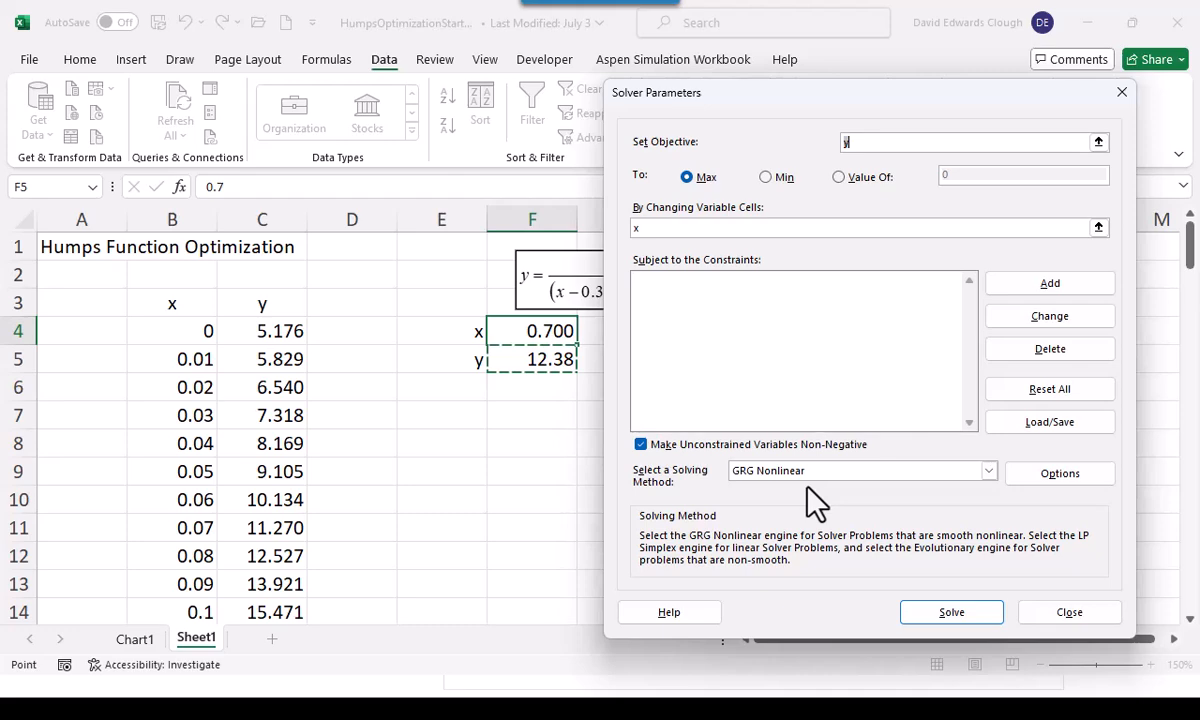
left_click(1062, 476)
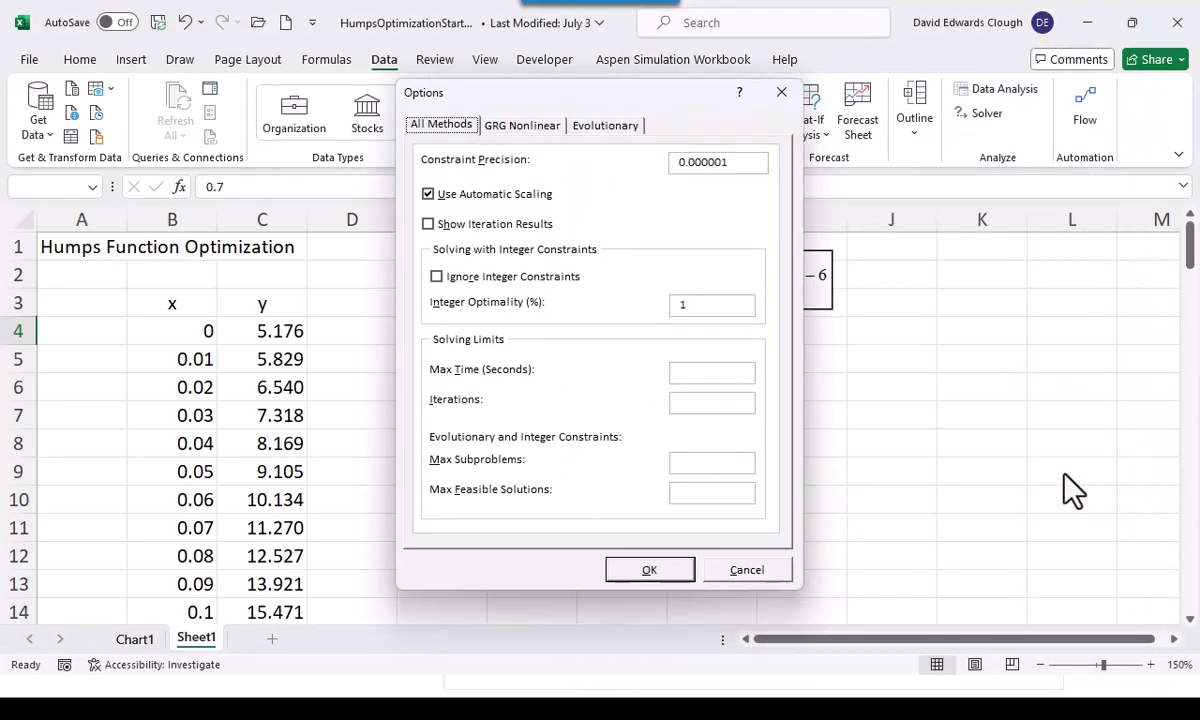
left_click(512, 128)
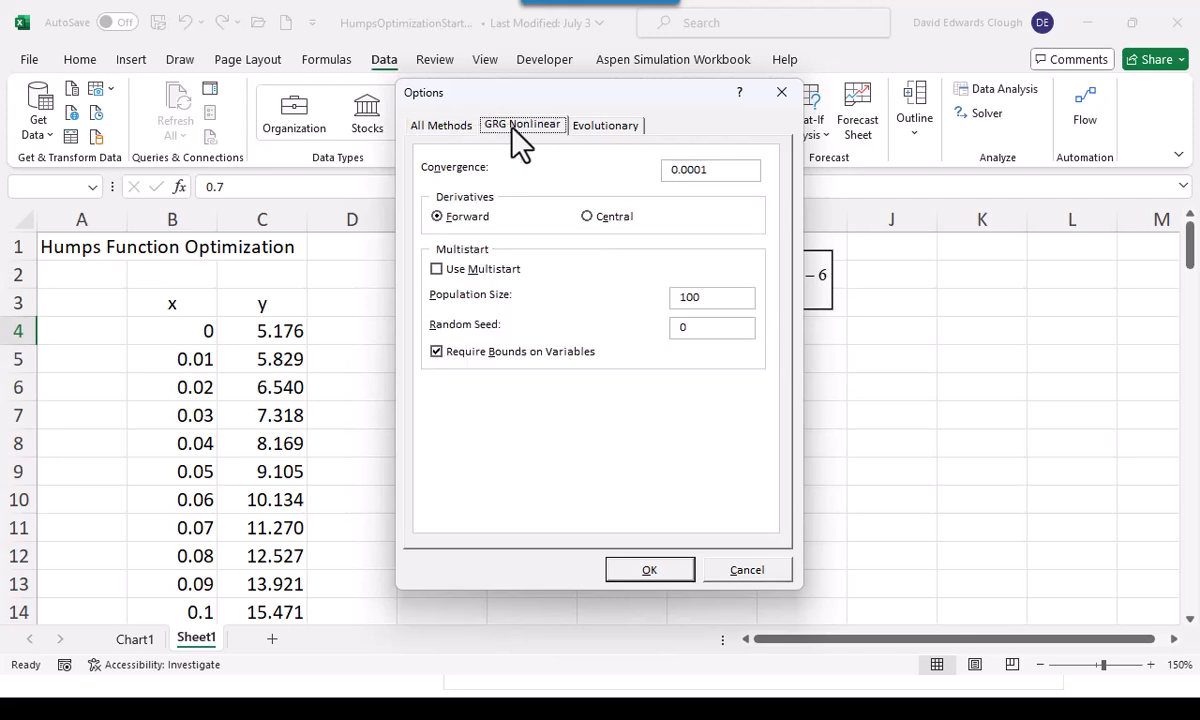
left_click(437, 269)
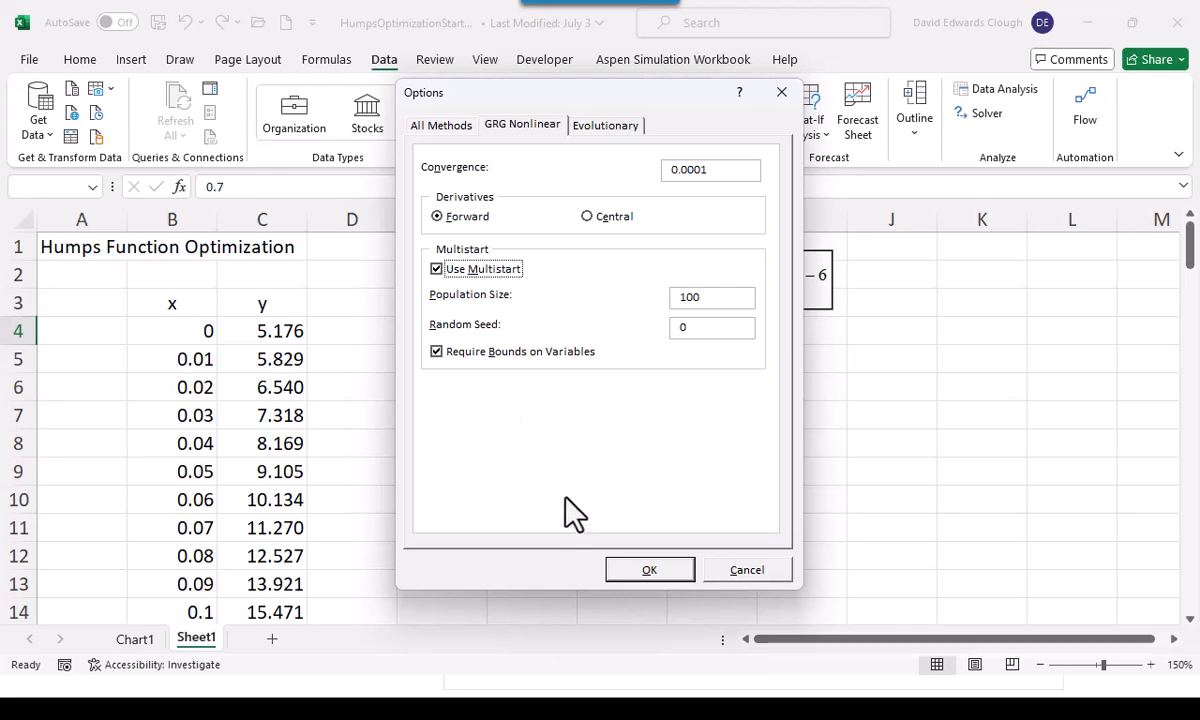
left_click(650, 572)
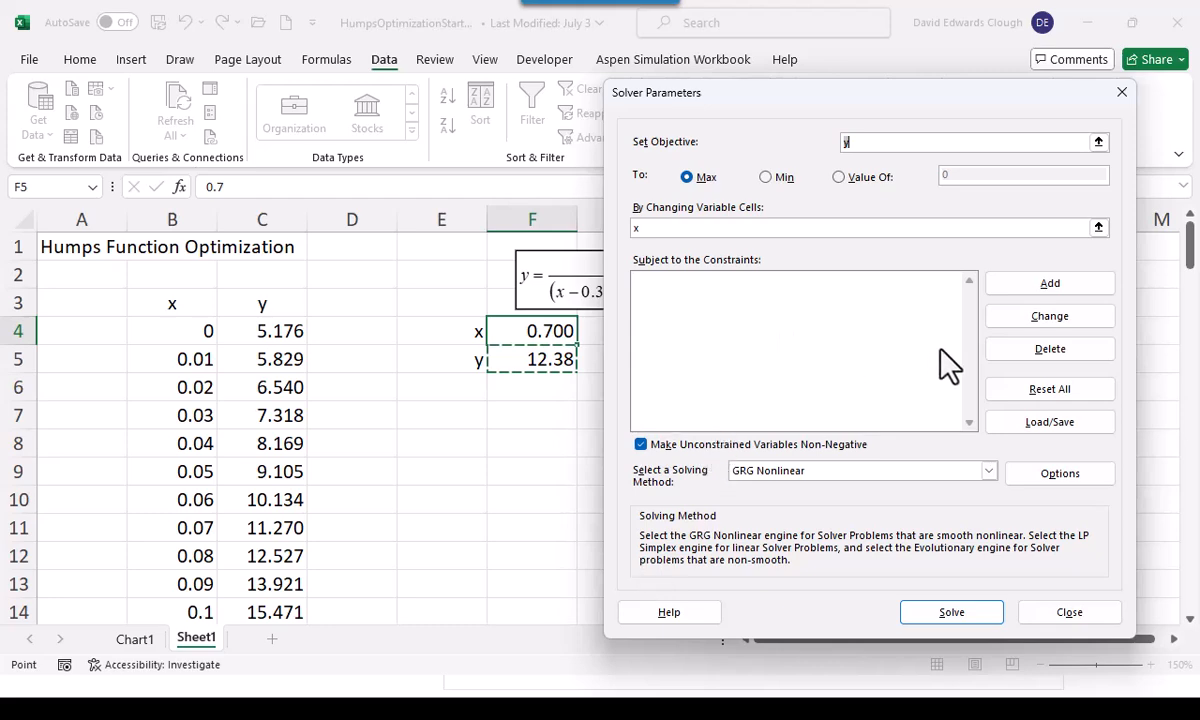
Add the Solver constraints x <= 1 and x >= 0, then solve for the maximum of y and keep the solution
left_click(1040, 283)
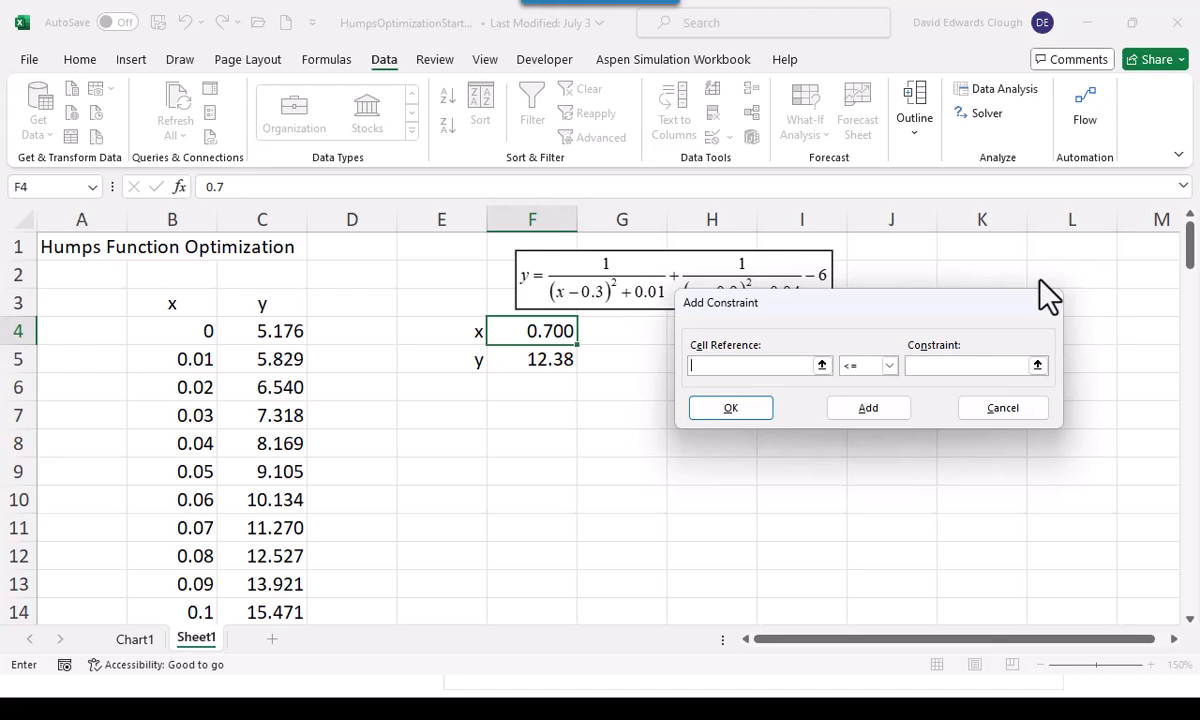
type("x")
left_click(947, 368)
type("1")
left_click(855, 412)
type("x")
left_click(889, 366)
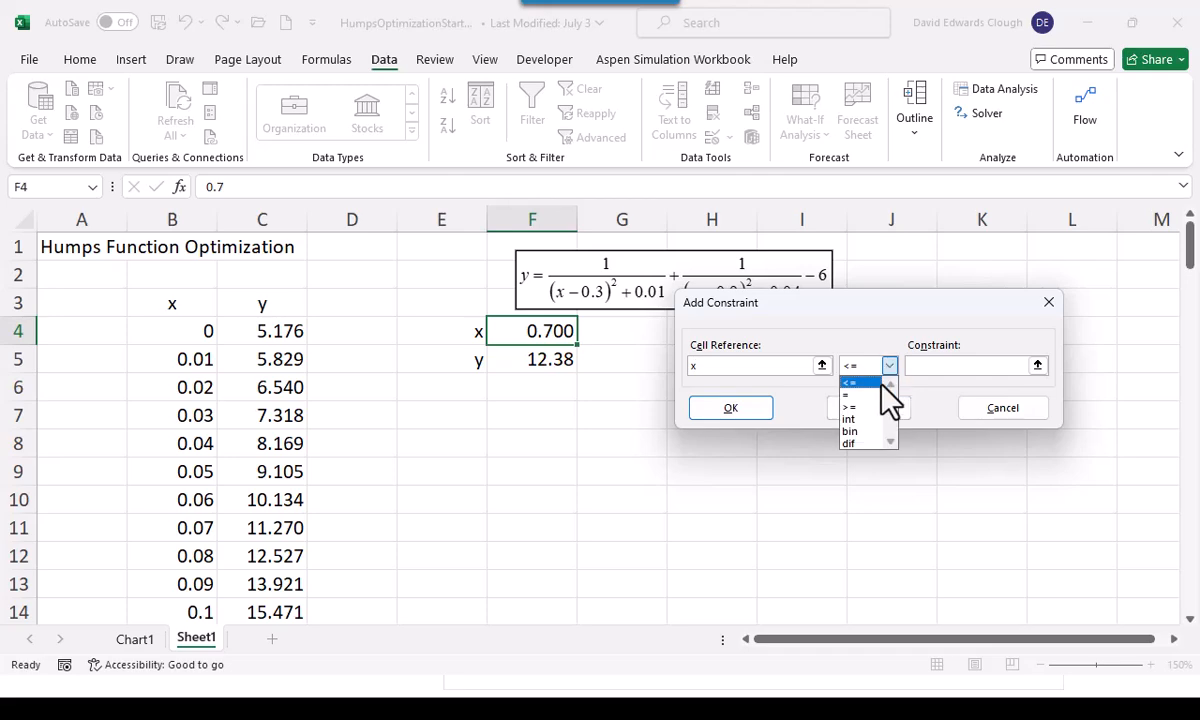
left_click(879, 407)
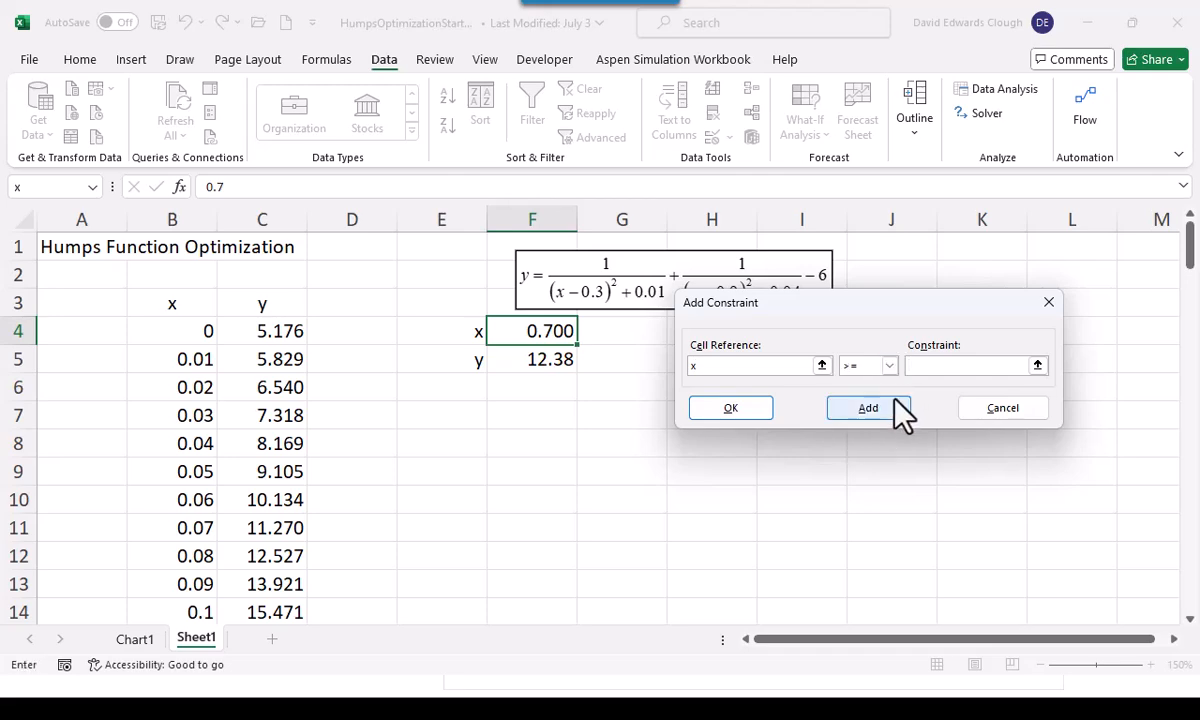
type("0")
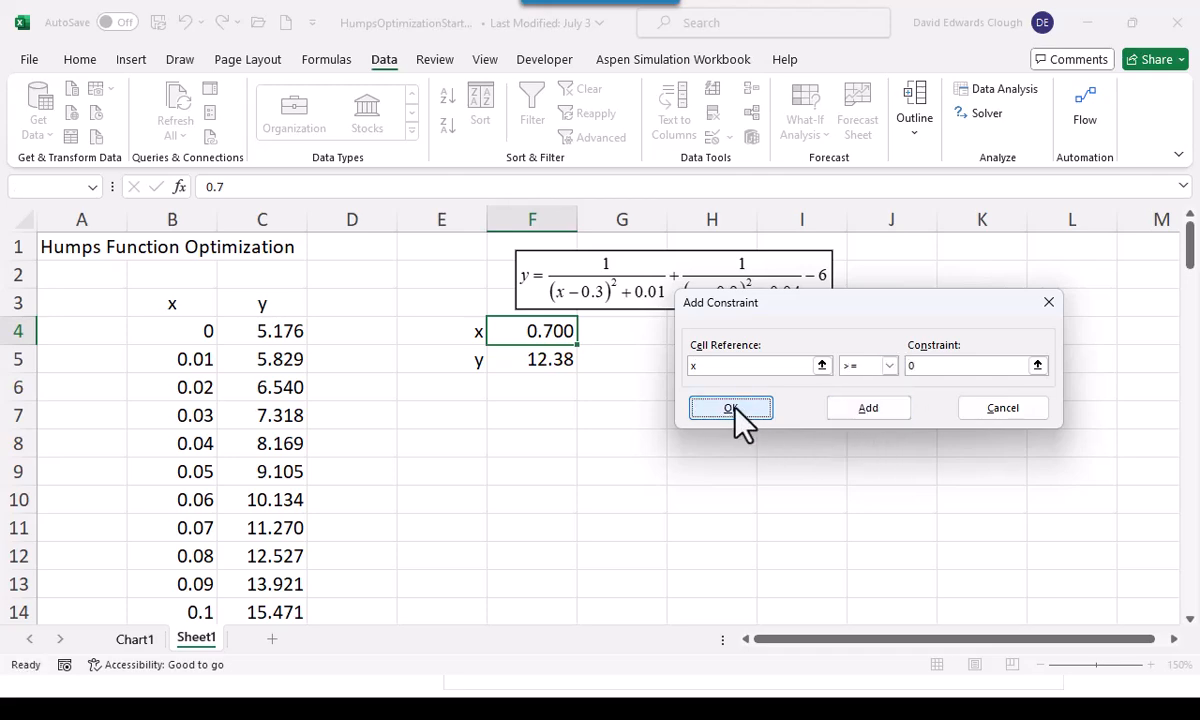
left_click(735, 408)
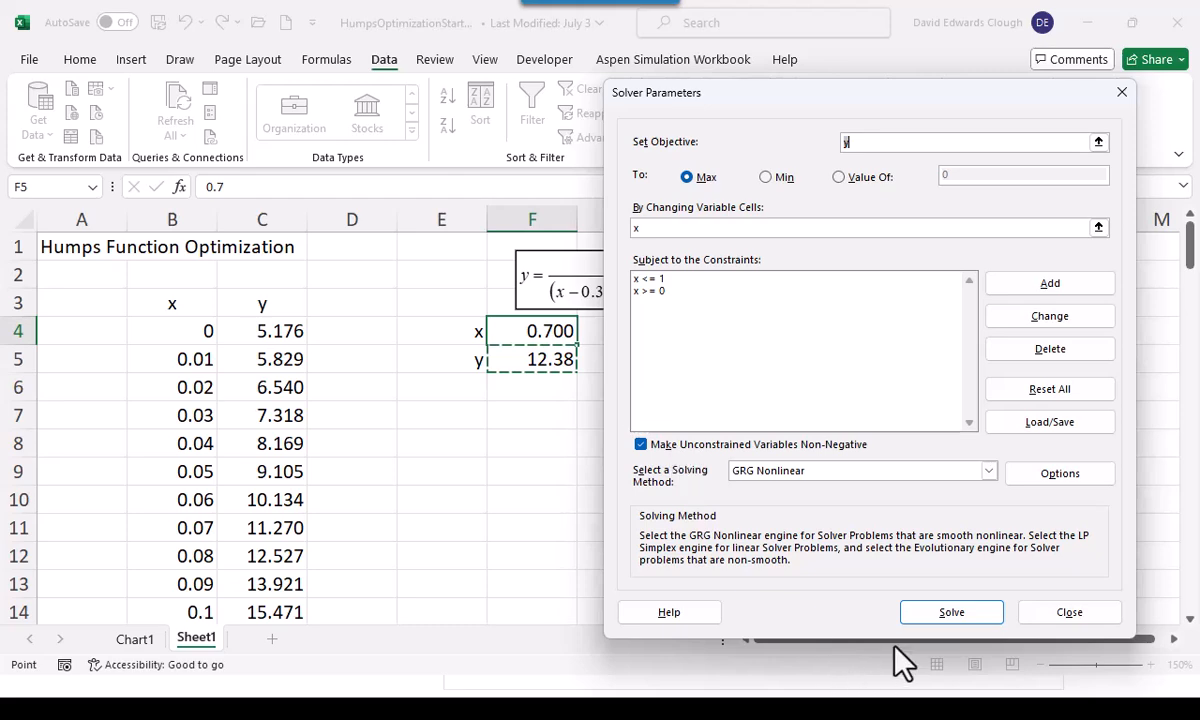
left_click(952, 613)
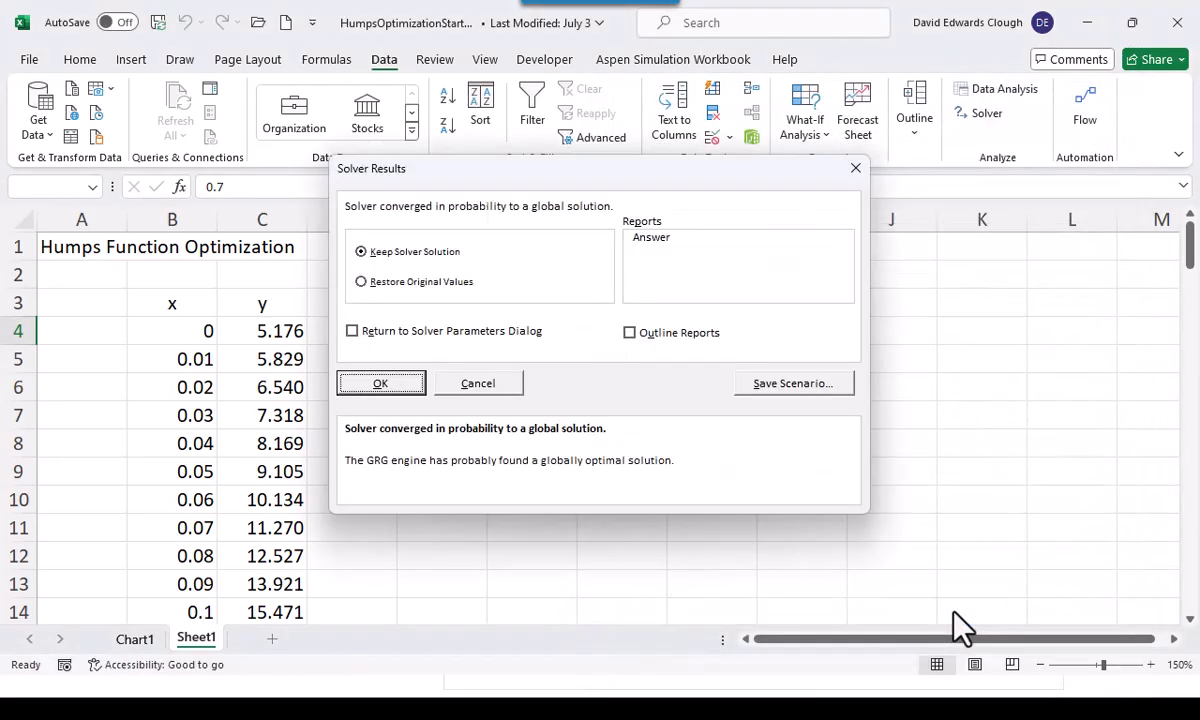
left_click(381, 388)
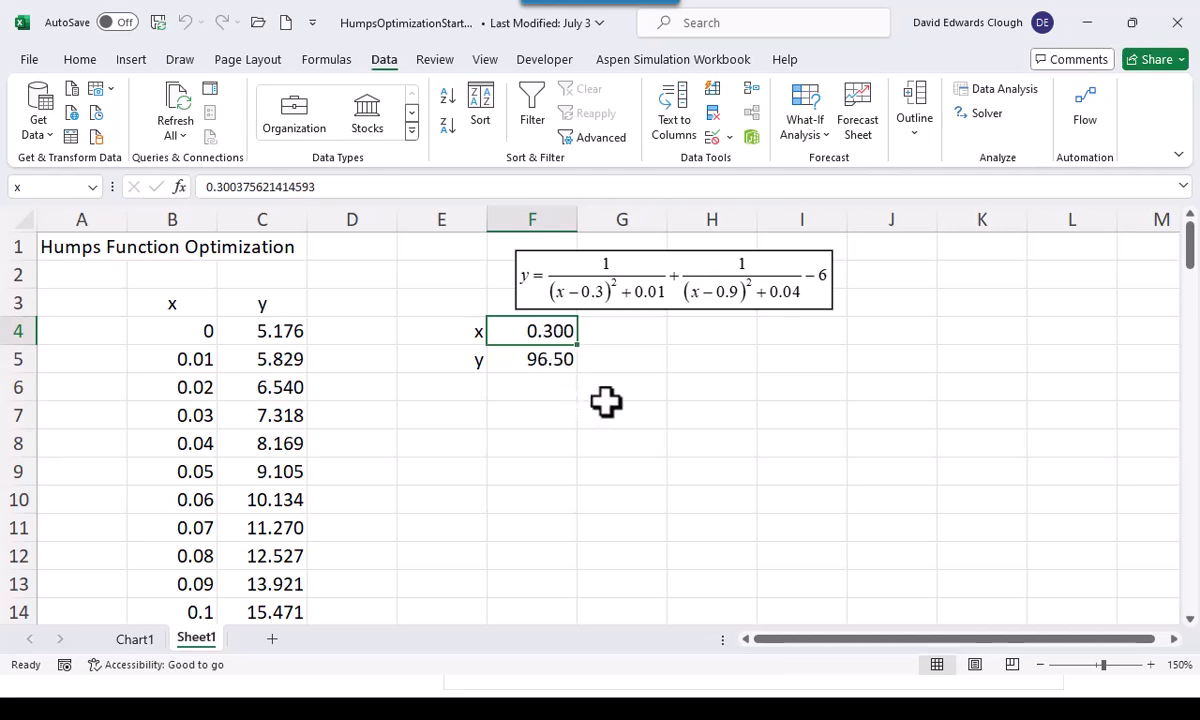
Change the Solver objective for y to Min, solve within the existing constraints, and keep the solution
left_click(988, 118)
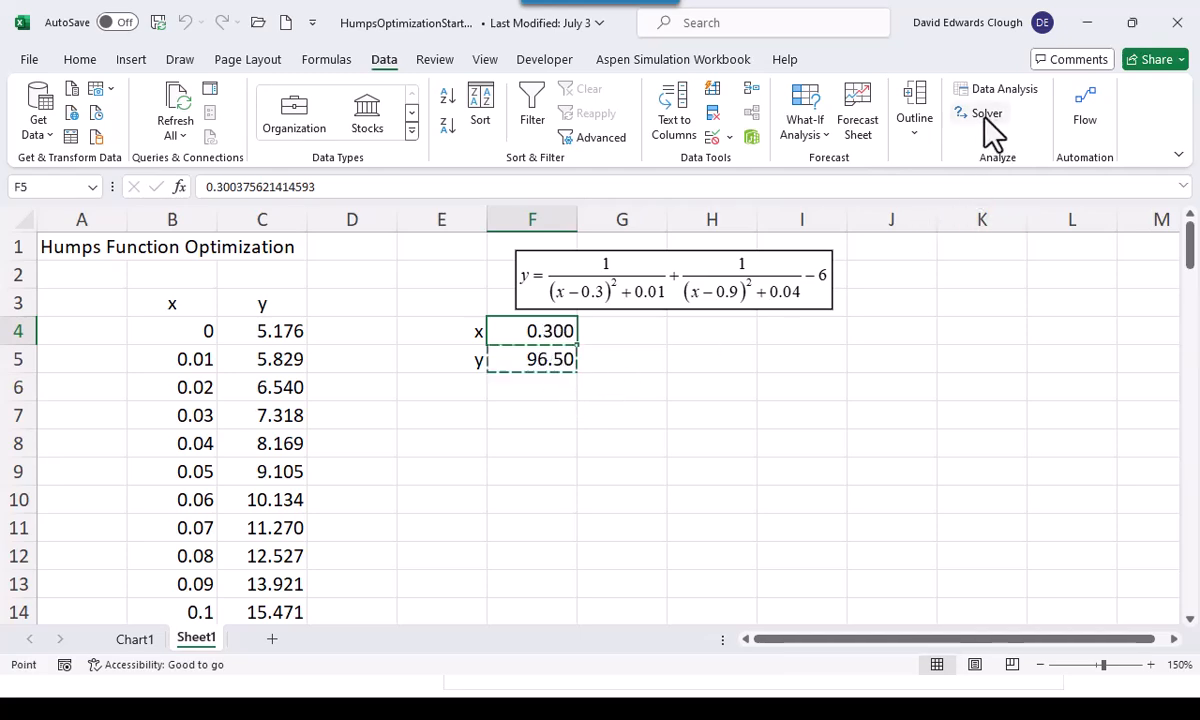
left_click(770, 180)
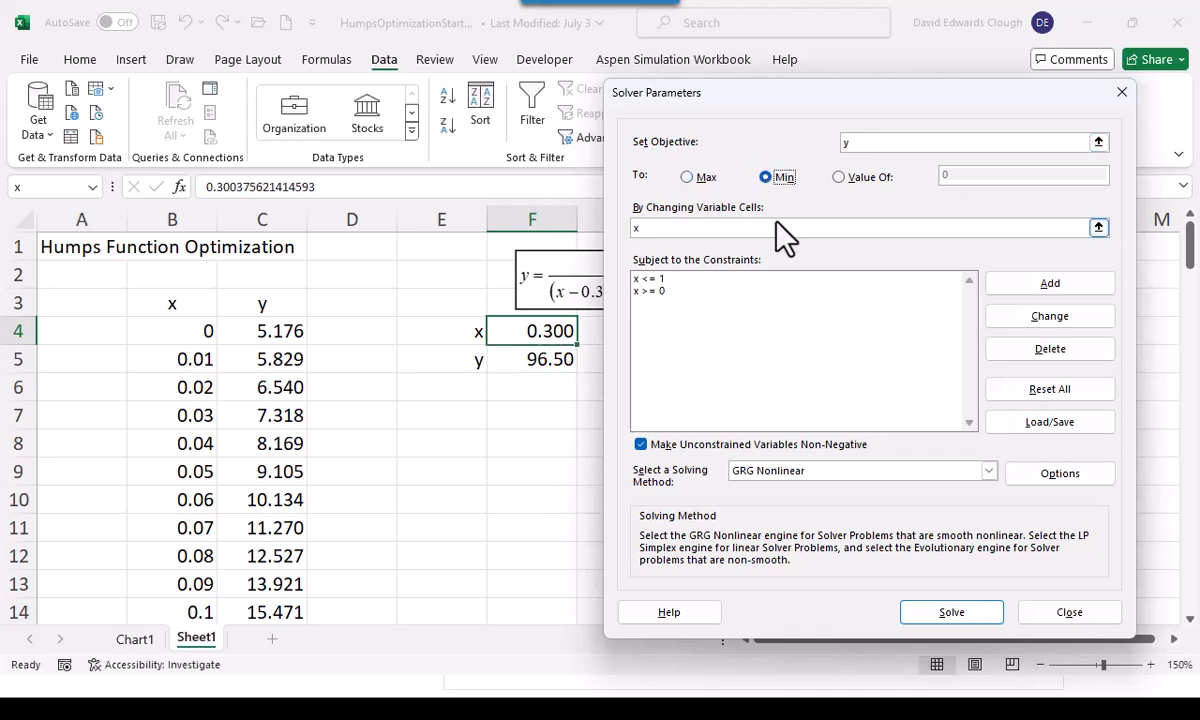
left_click(932, 617)
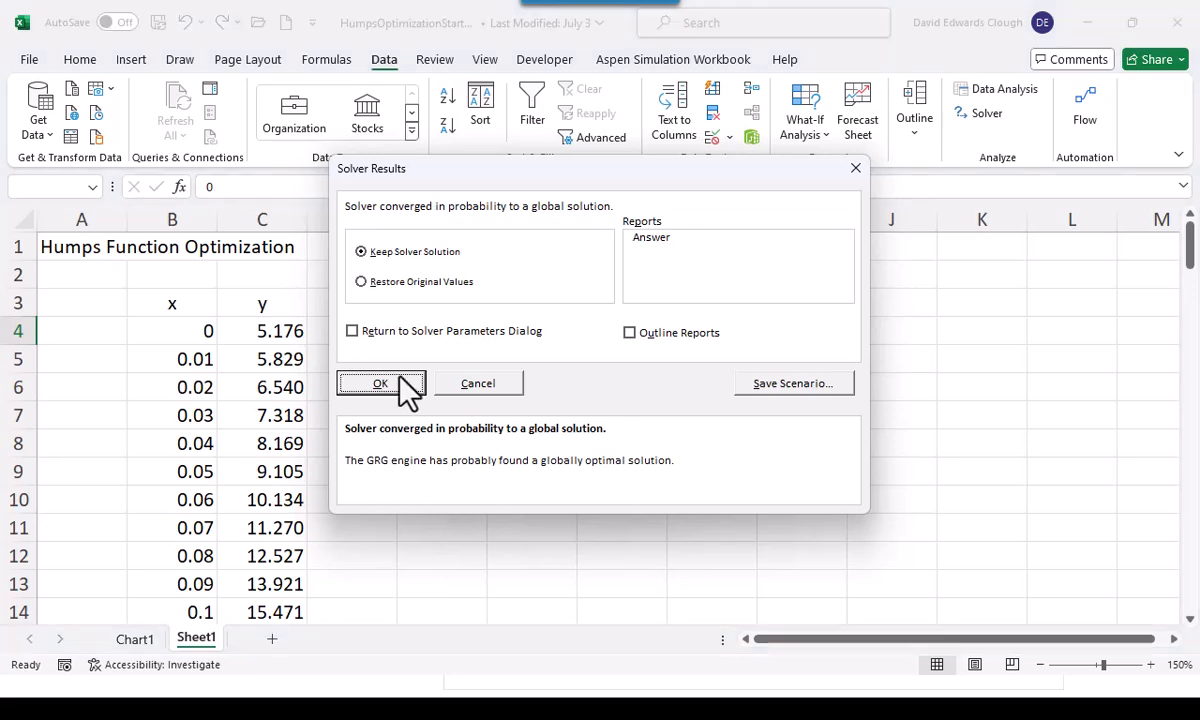
left_click(381, 384)
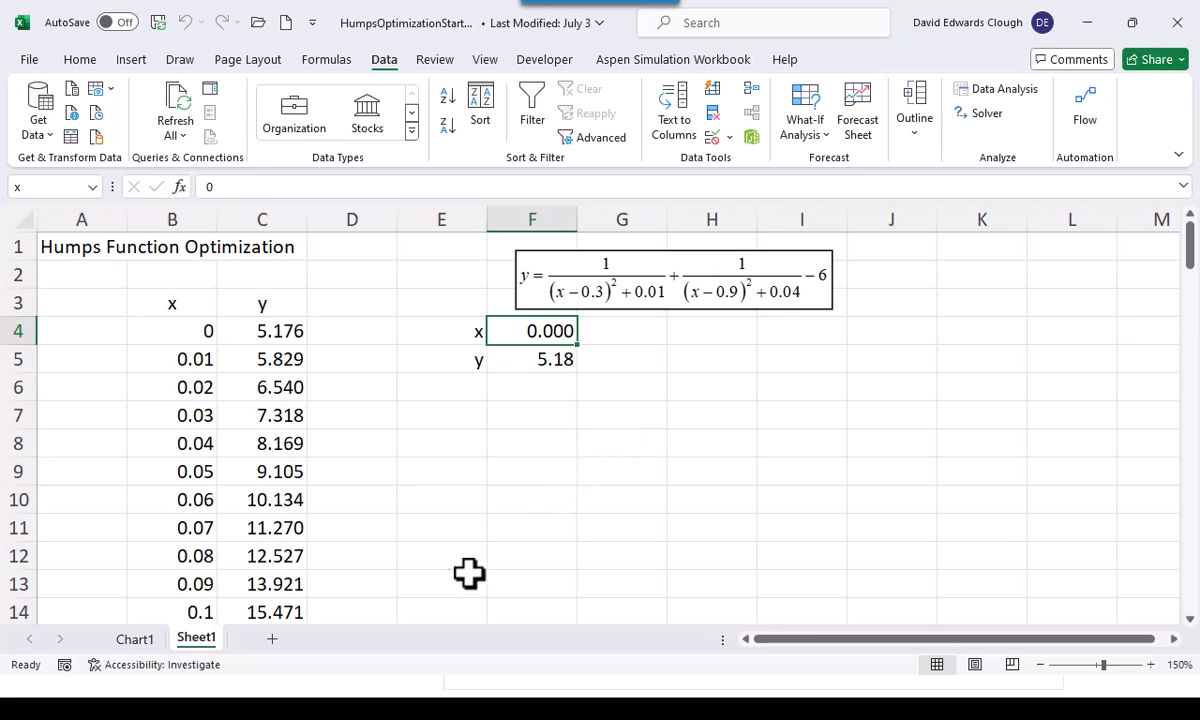
Check the Solver minimum against the start of the humps curve on Chart1 and return to Sheet1
left_click(124, 648)
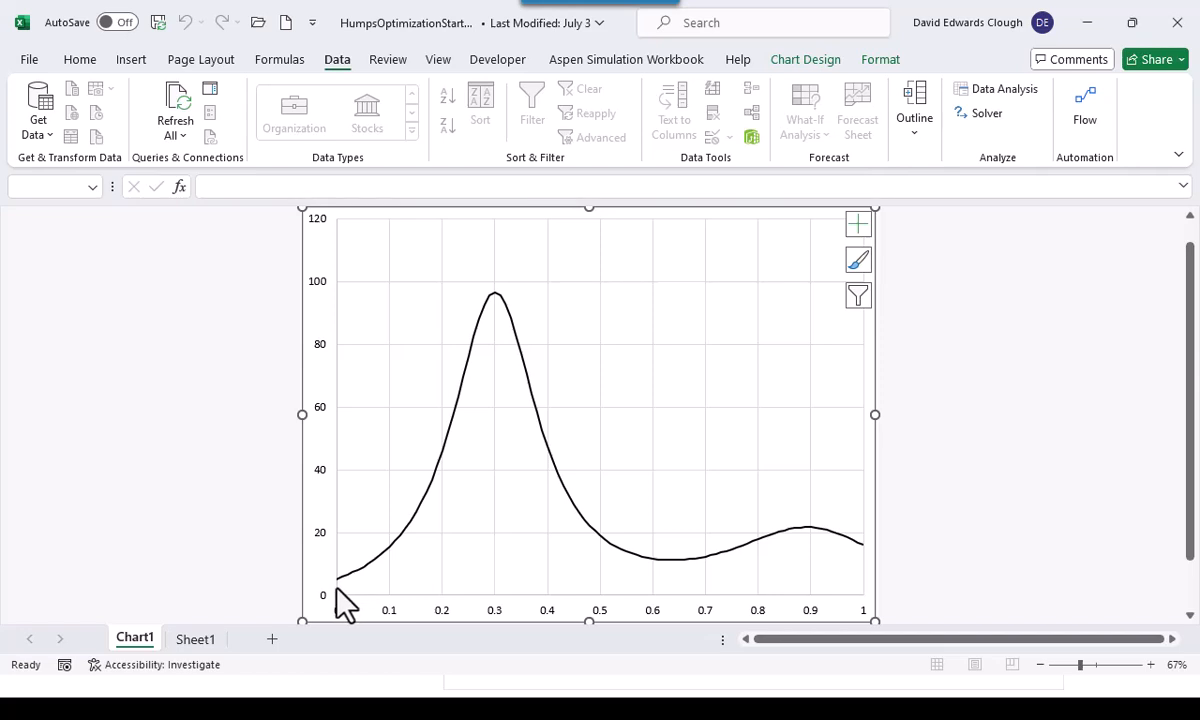
mouse_move(337, 580)
left_click(197, 639)
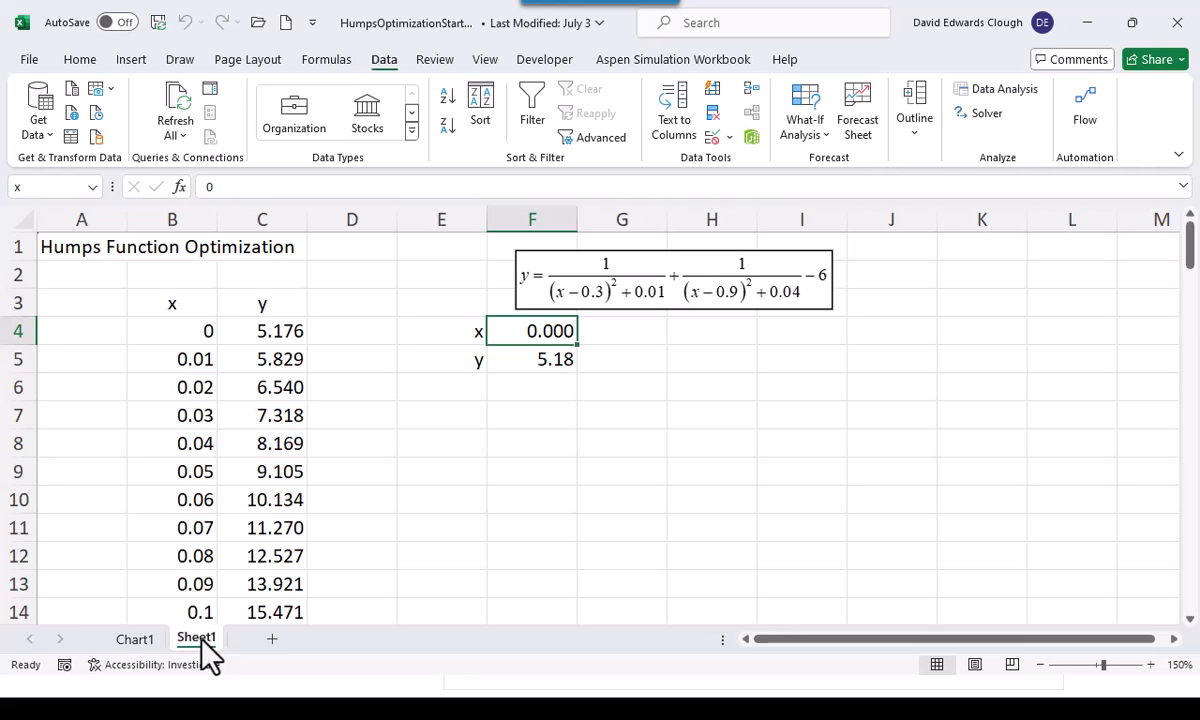
Switch to the PowerPoint slide show and advance to the slide on the GRG Nonlinear Multistart option
key("alt+Tab")
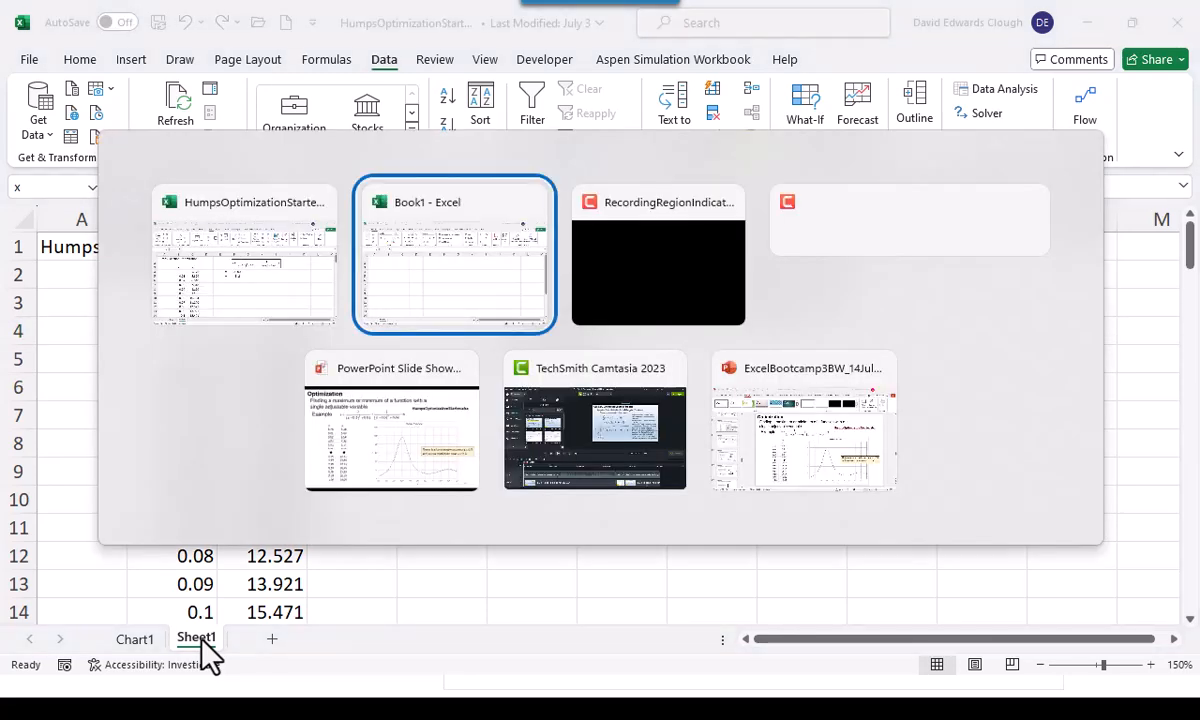
key("Tab")
key("Tab")
key("Tab")
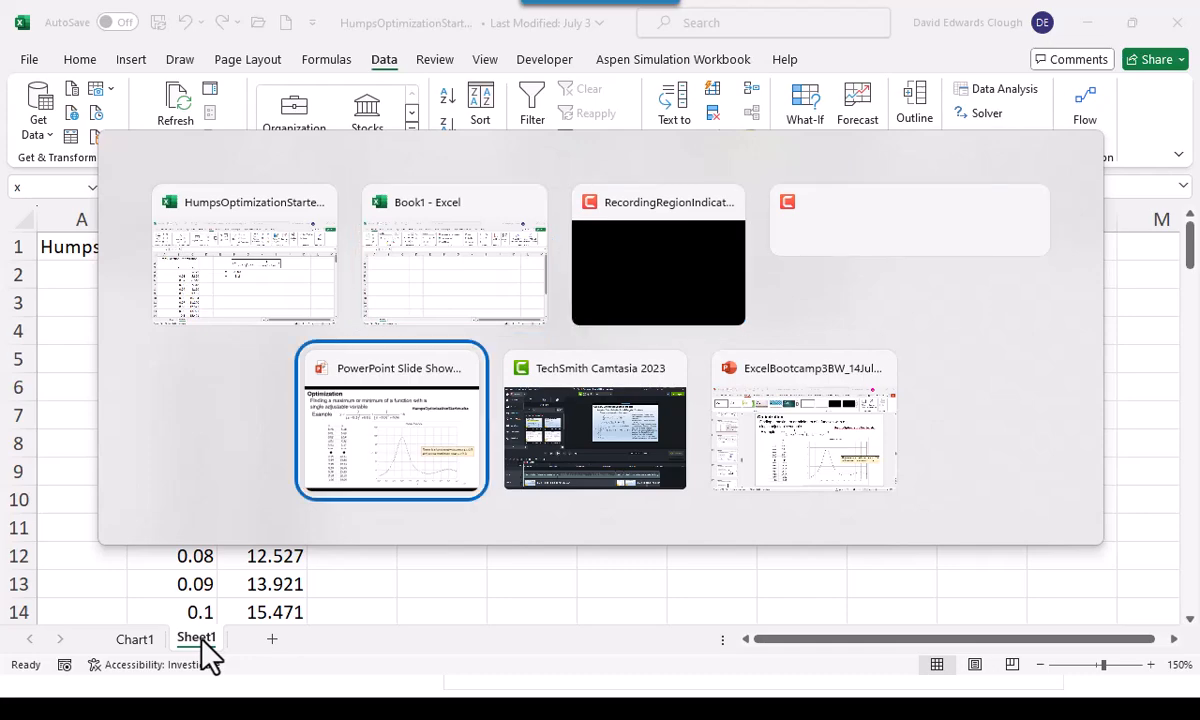
key("Right")
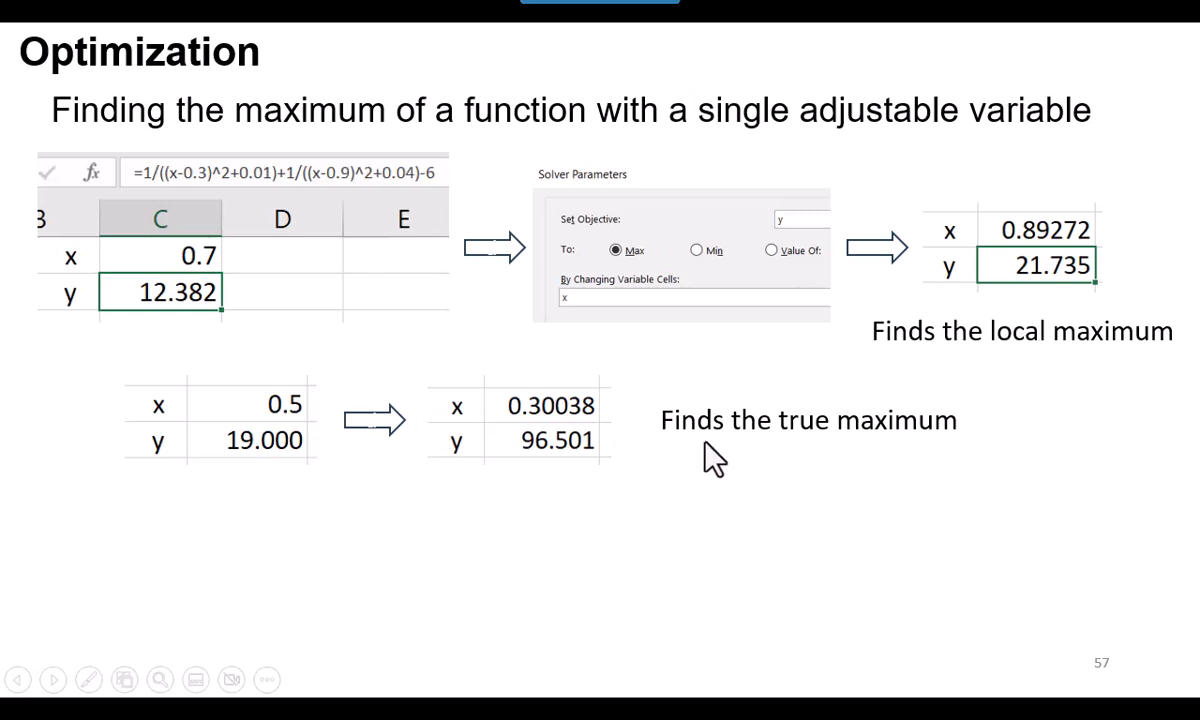
left_click(383, 528)
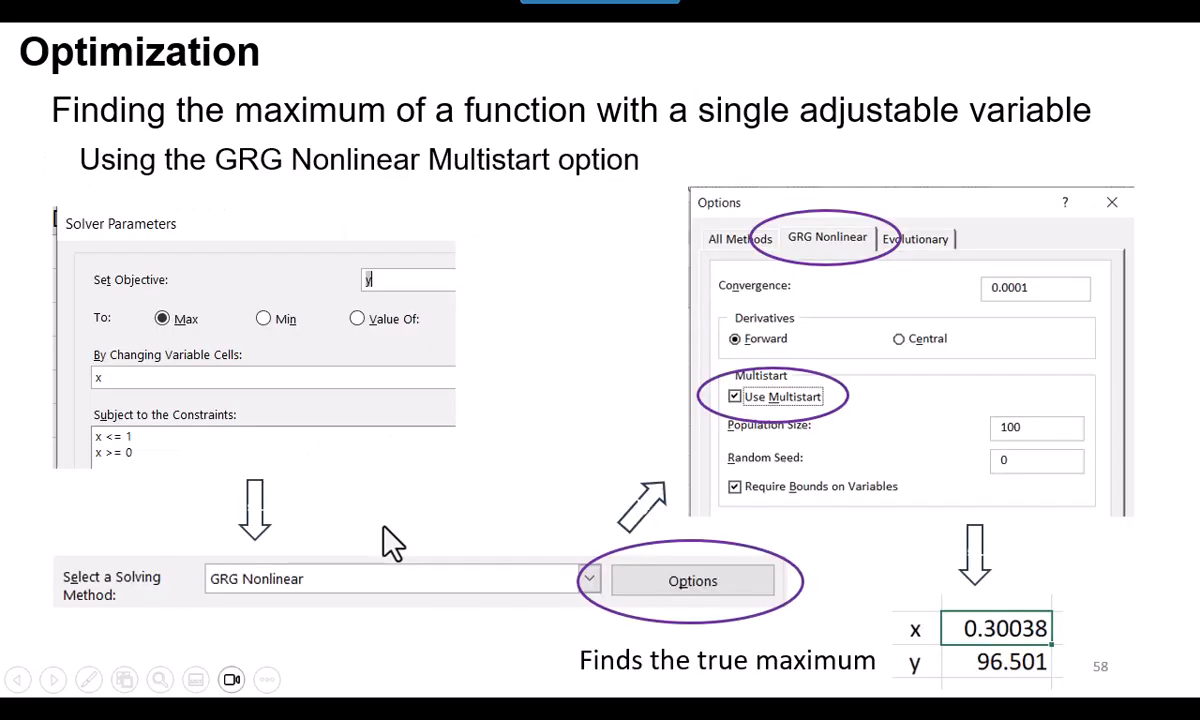
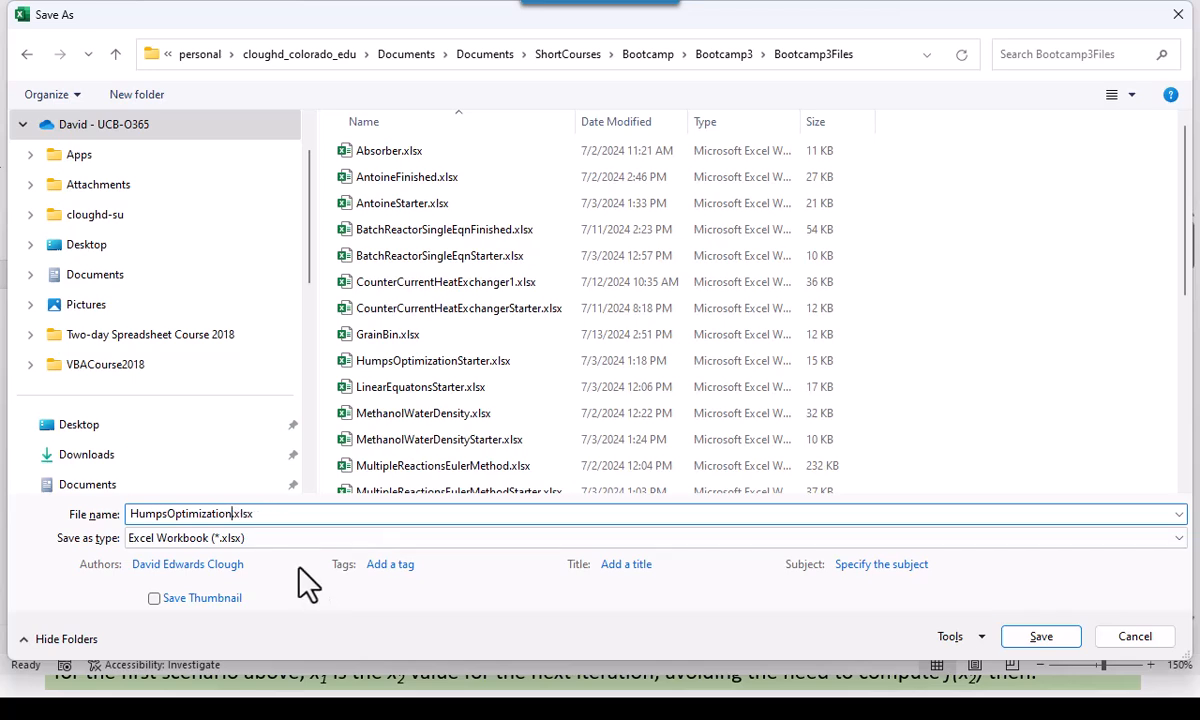
Save the Solver workbook under the file name HumpsOptimizationWithSolver.xlsx in the Bootcamp3Files folder
type("WithSolver")
key("Return")
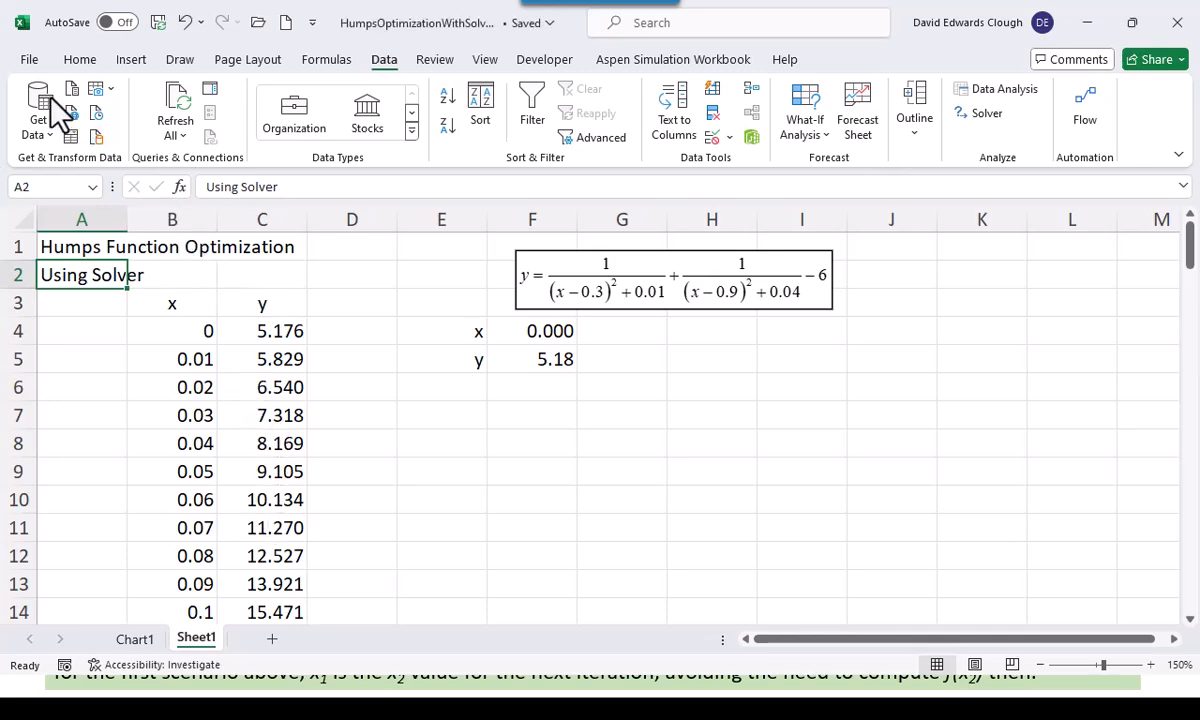
Close the saved workbook and open HumpsOptimizationStarter.xlsx from the recent workbooks
left_click(30, 66)
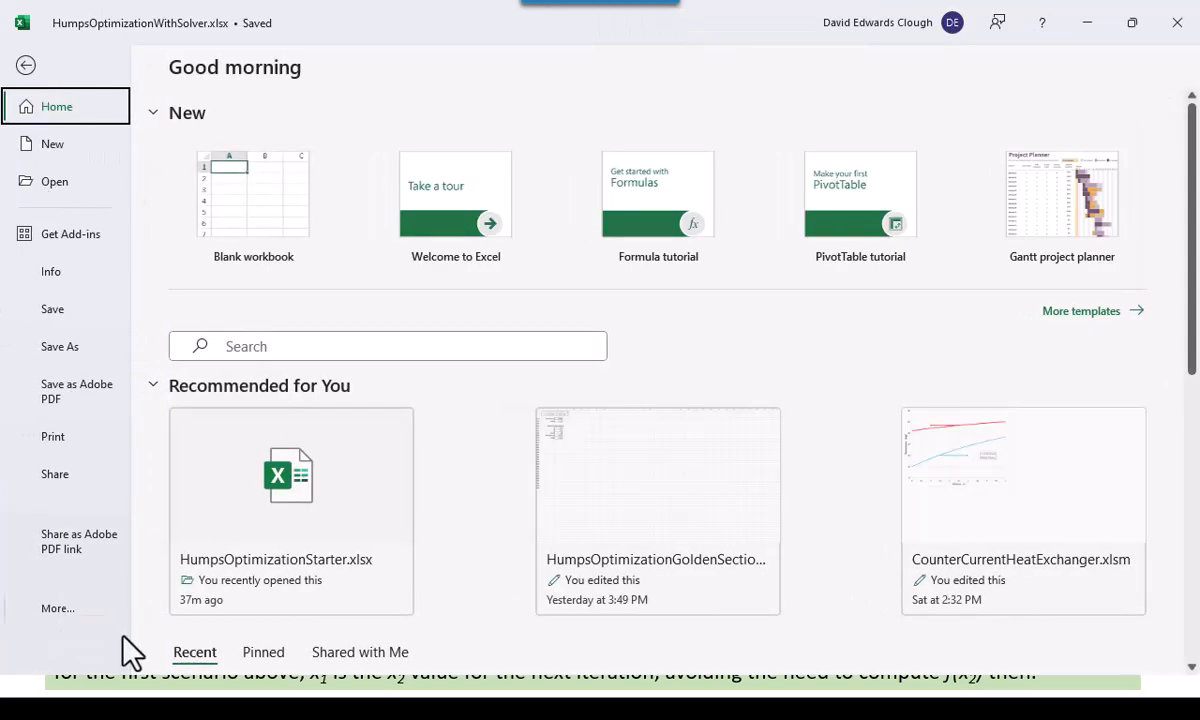
left_click(45, 610)
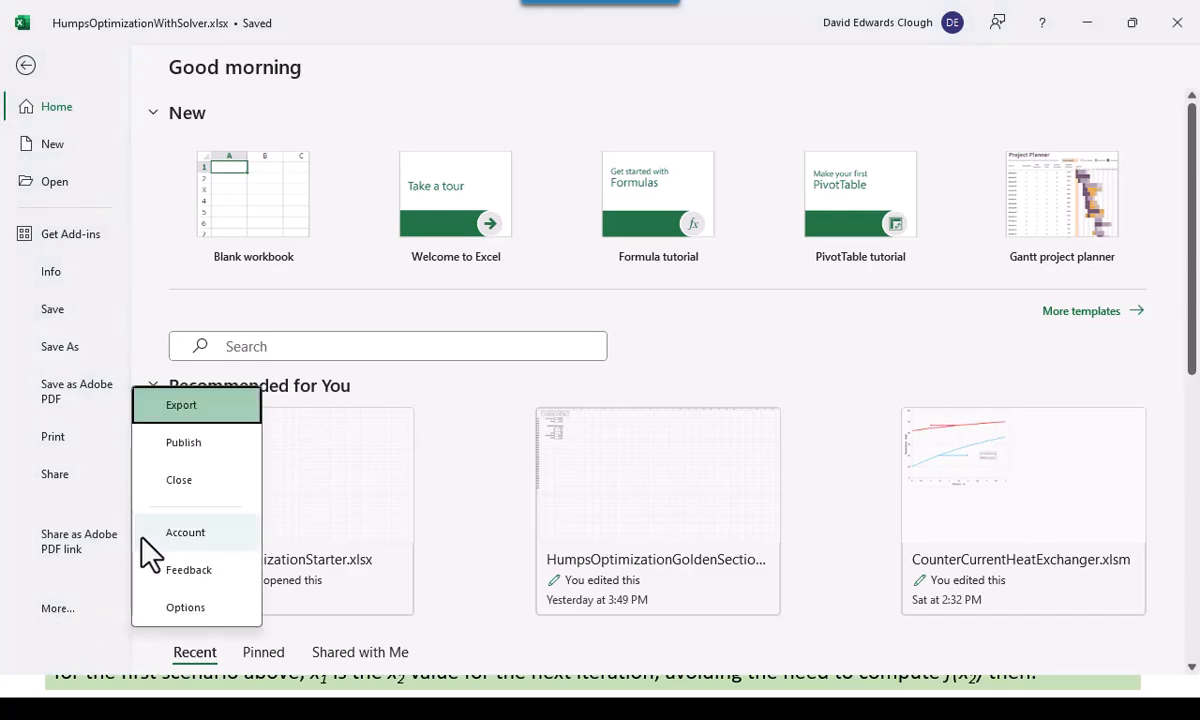
left_click(183, 487)
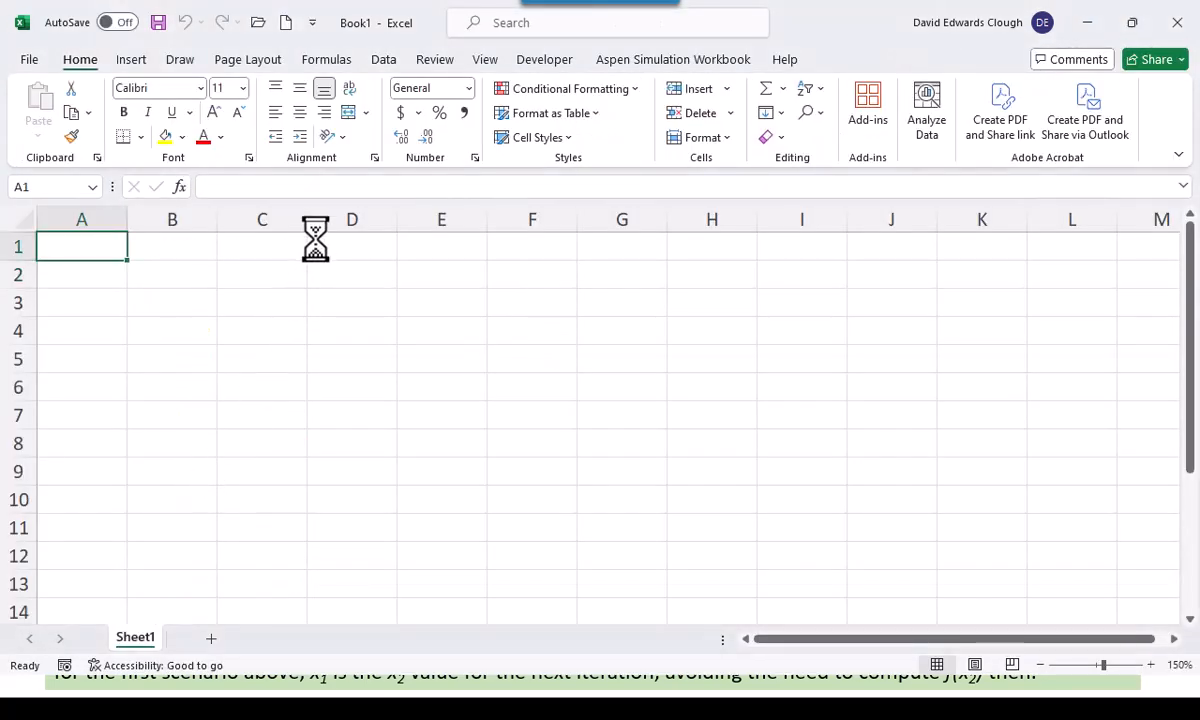
left_click(258, 22)
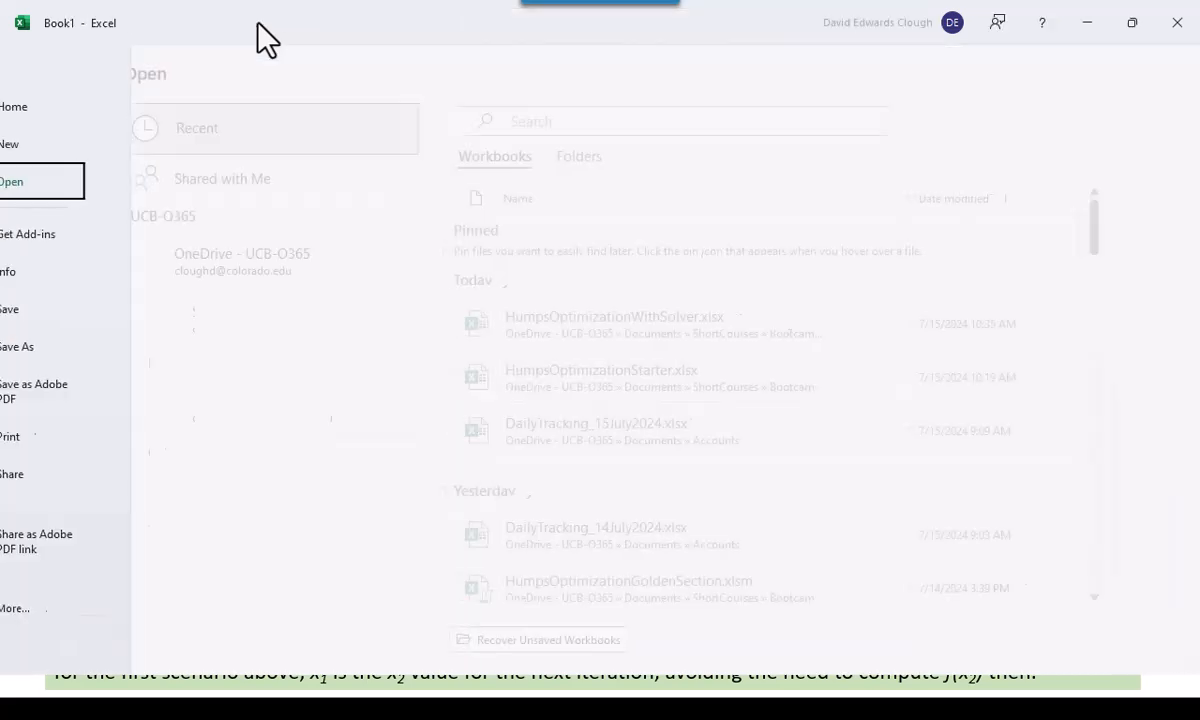
left_click(608, 389)
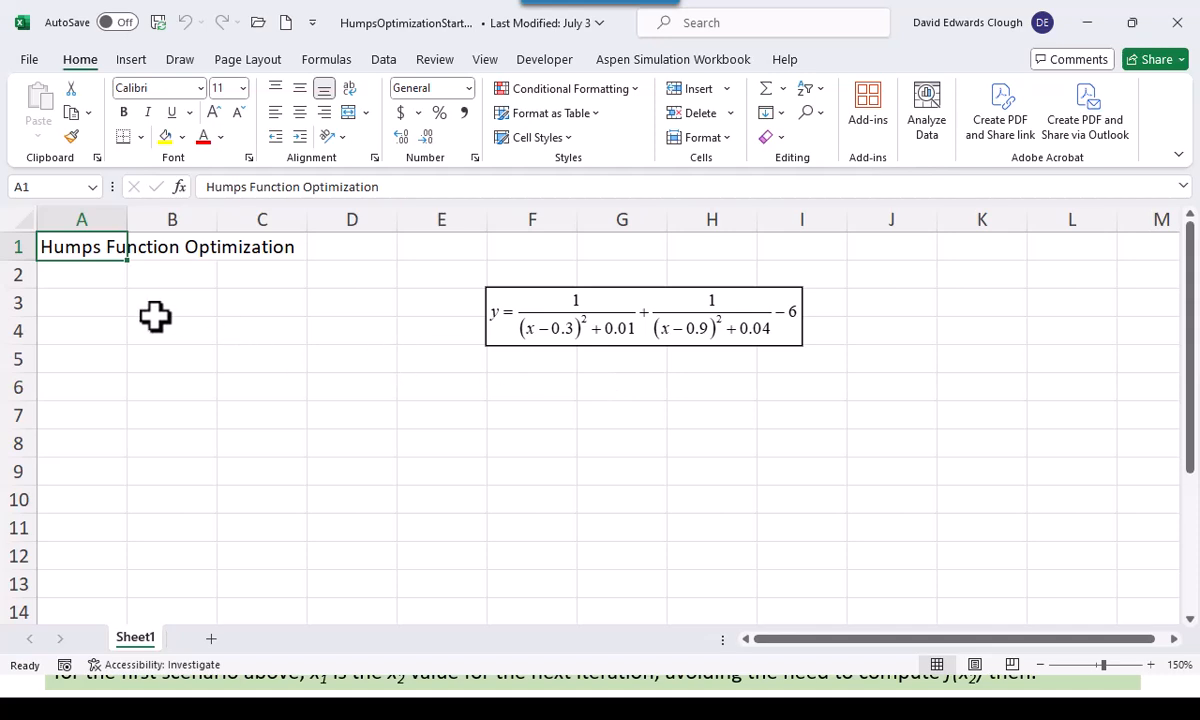
Enter the subtitle "Using Golden Section Search" in A2 and move the equation object over columns H to J beside the titles
left_click(84, 278)
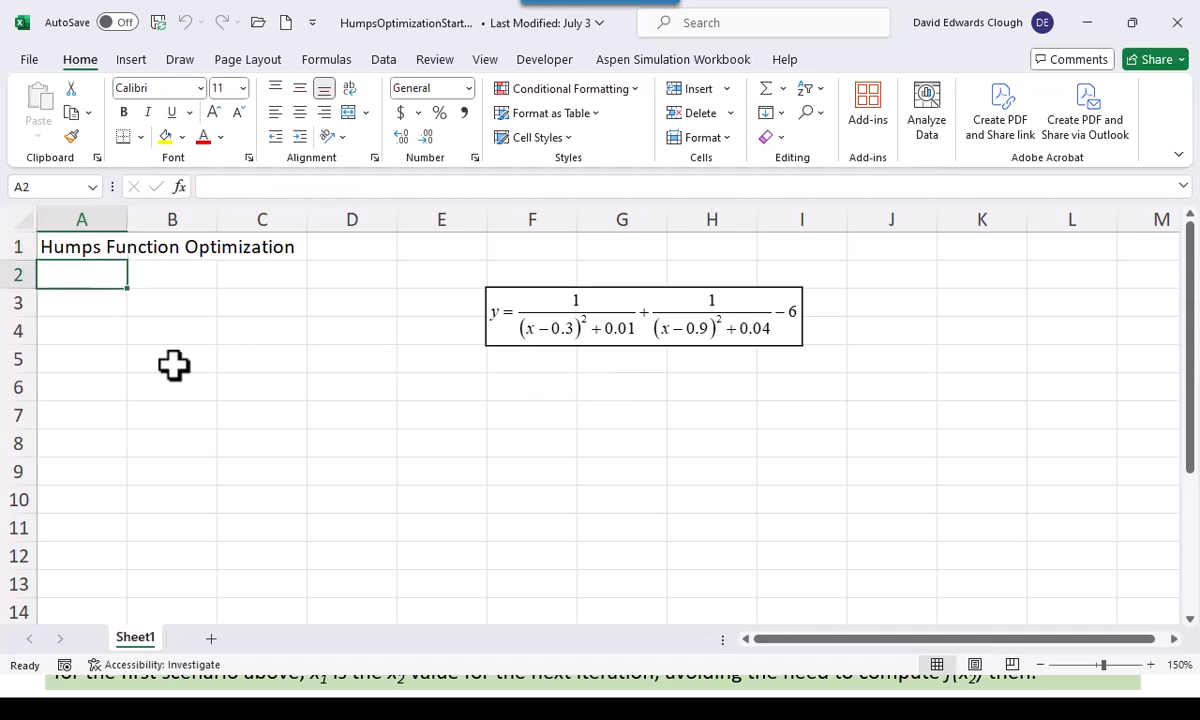
type("Using Fo")
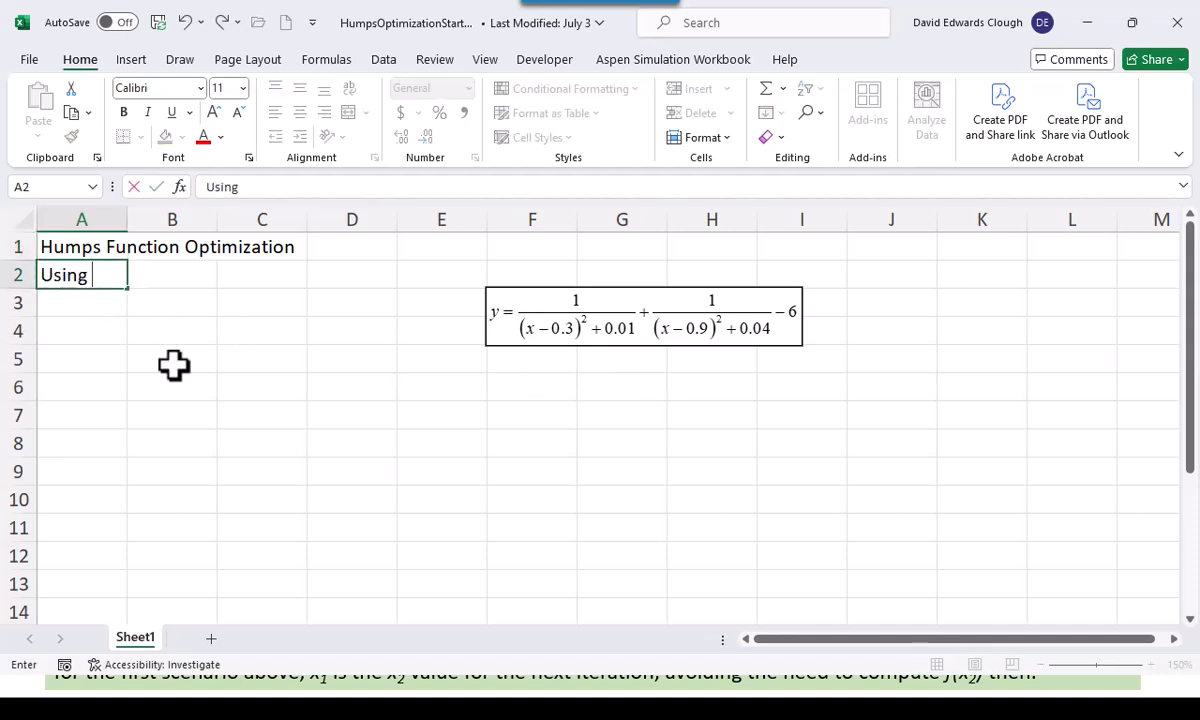
key("BackSpace")
key("BackSpace")
type("Golden Section Search")
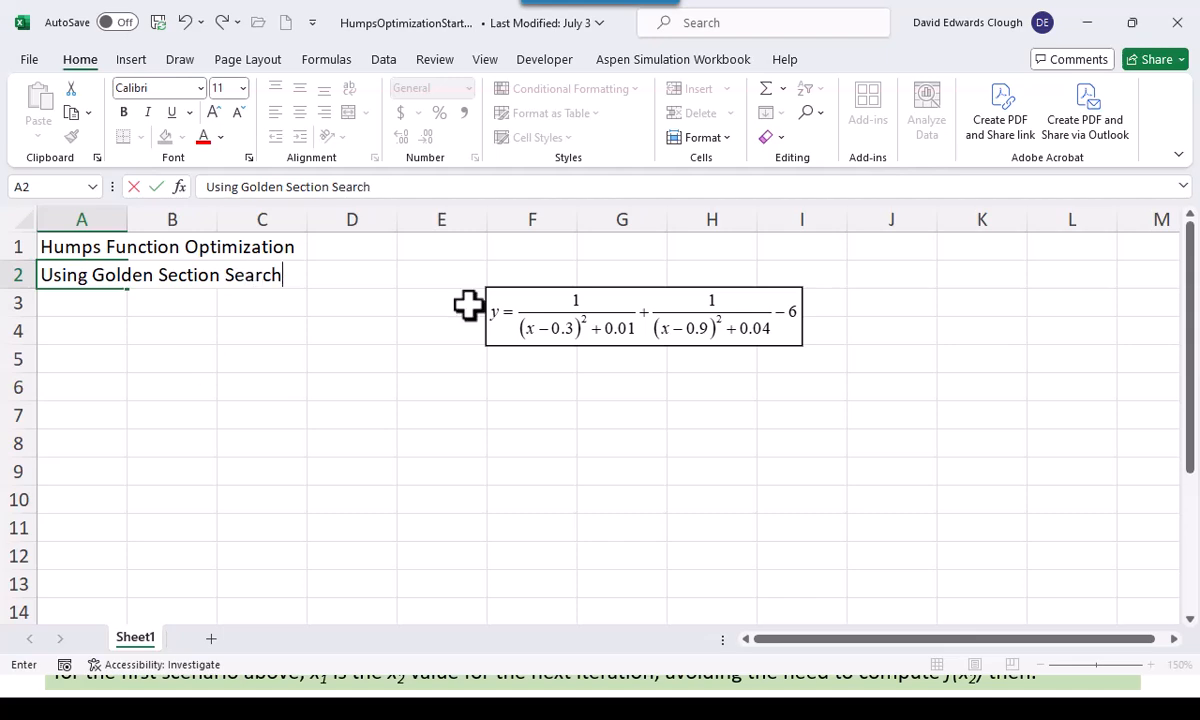
left_click_drag(558, 314, 718, 269)
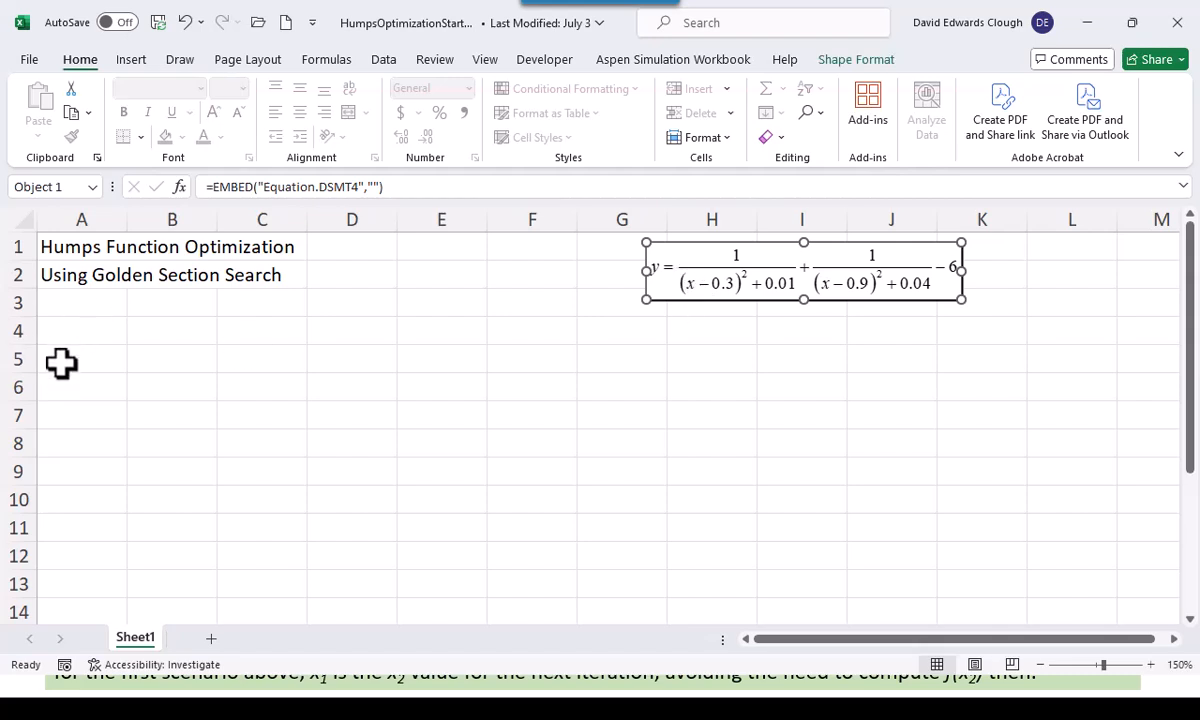
Enter the column headings Iteration, a, x2 and f(x2) in A3:D3
left_click(97, 300)
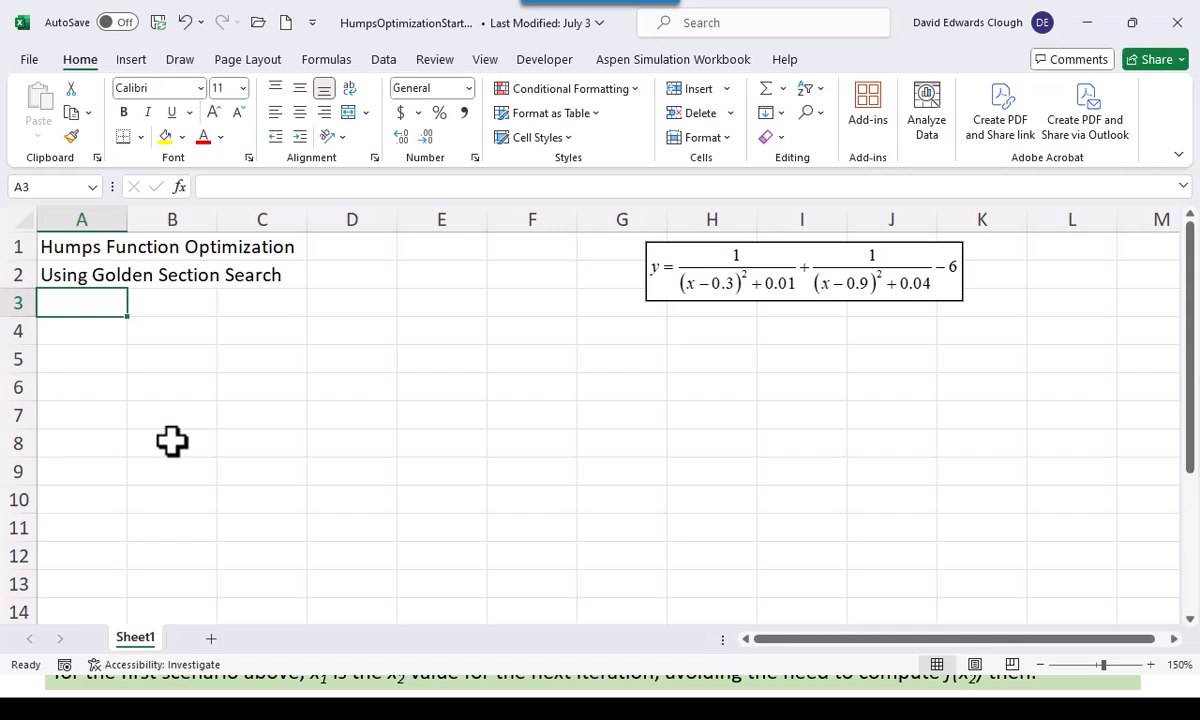
type("Iteration")
key("Tab")
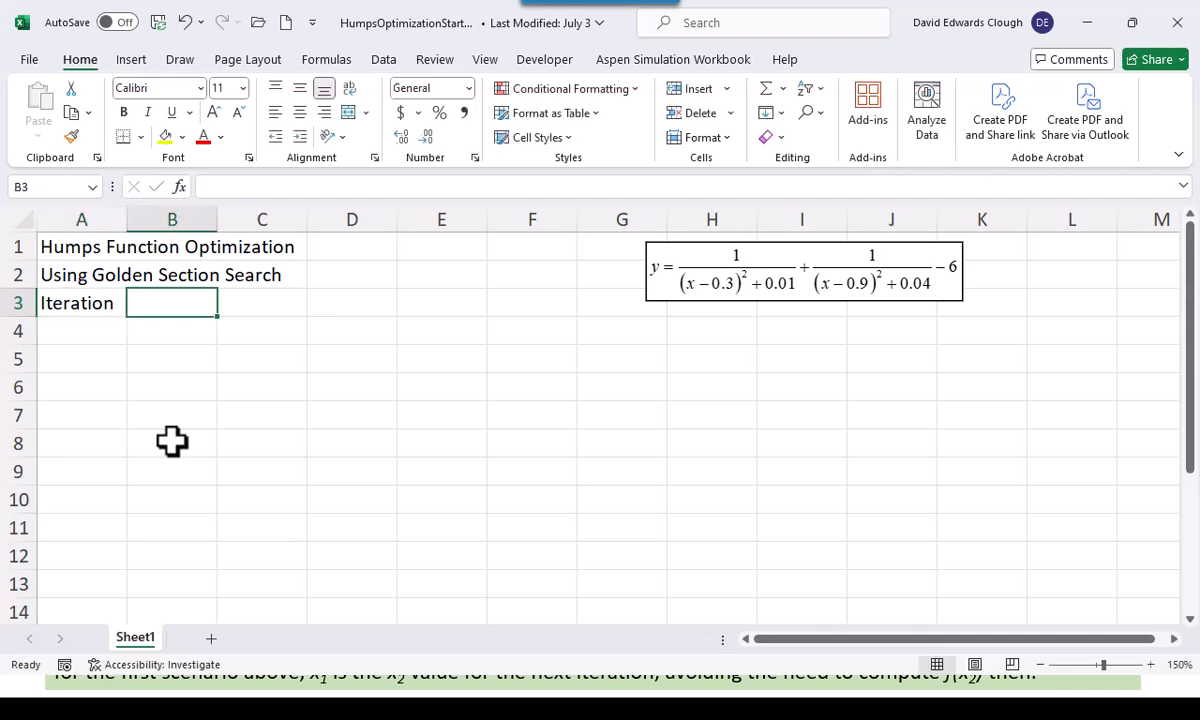
type("a")
key("Tab")
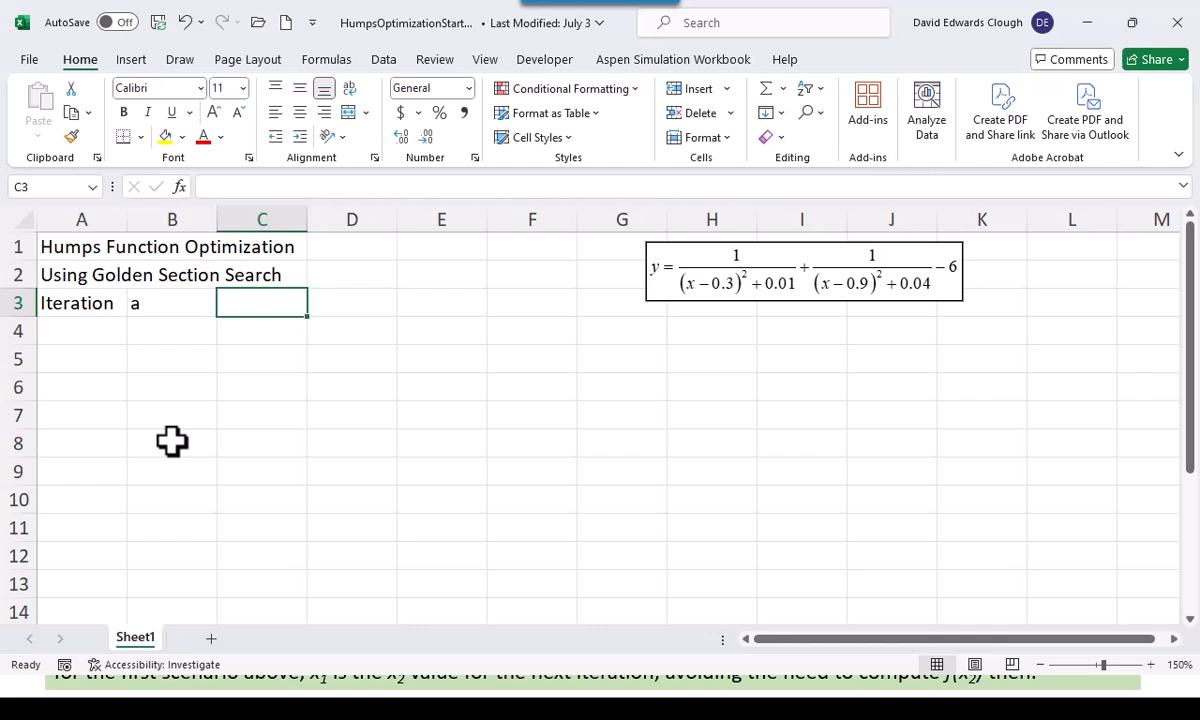
type("x2")
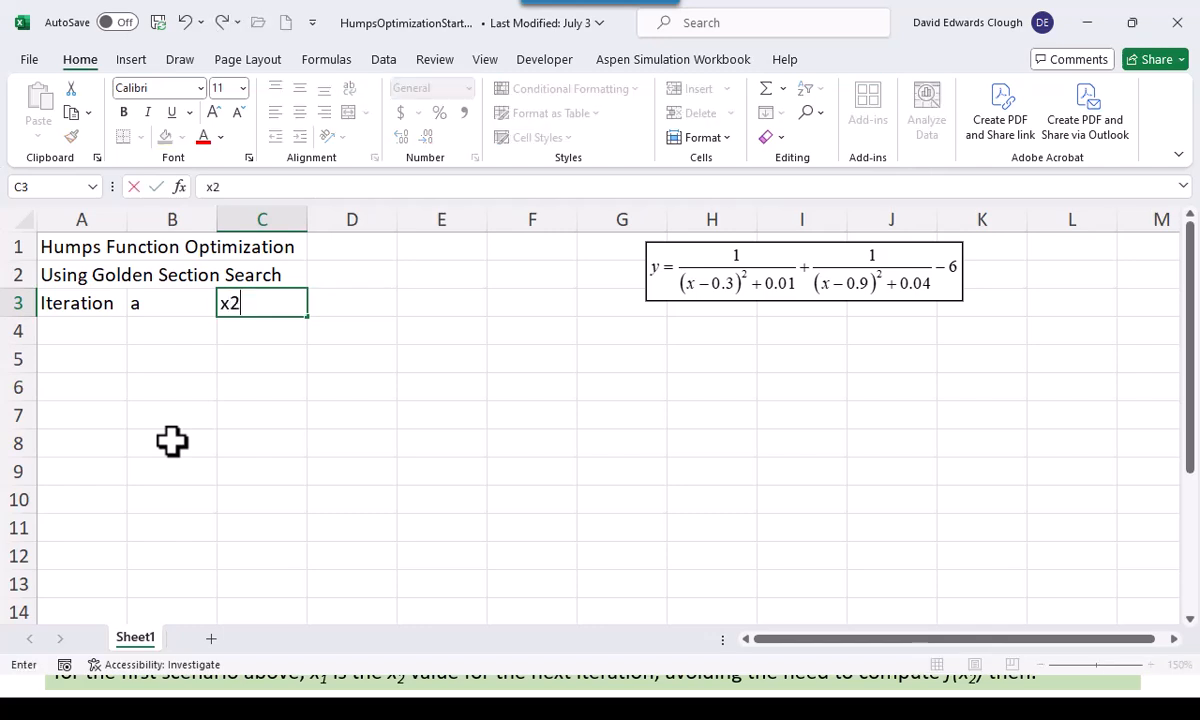
key("Tab")
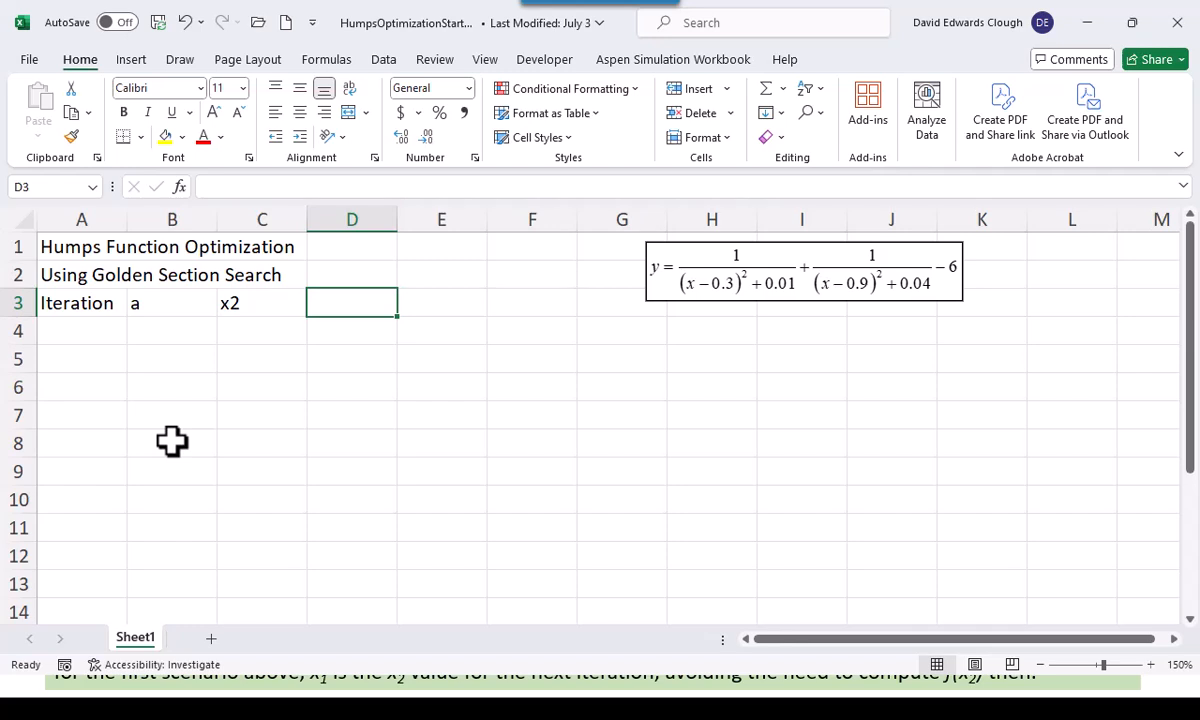
type("f(x2)")
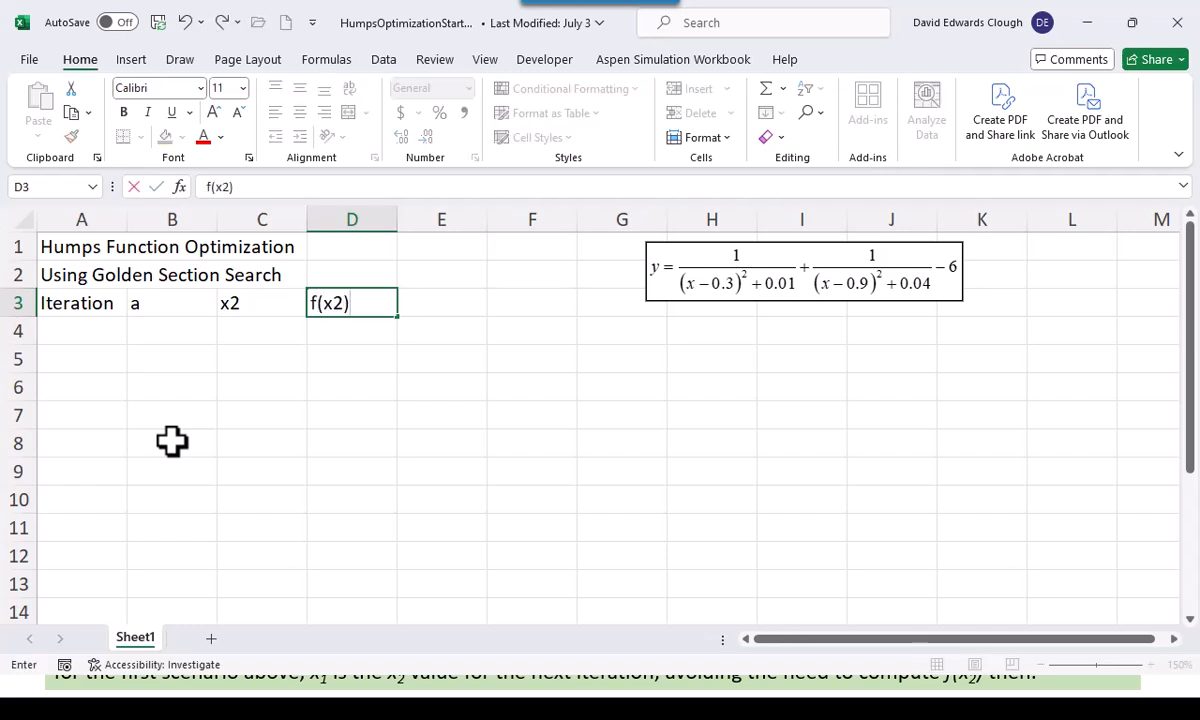
Continue the row 3 headings with x1 in E3, f(x1) in F3 and b in G3
key("Tab")
type("x1")
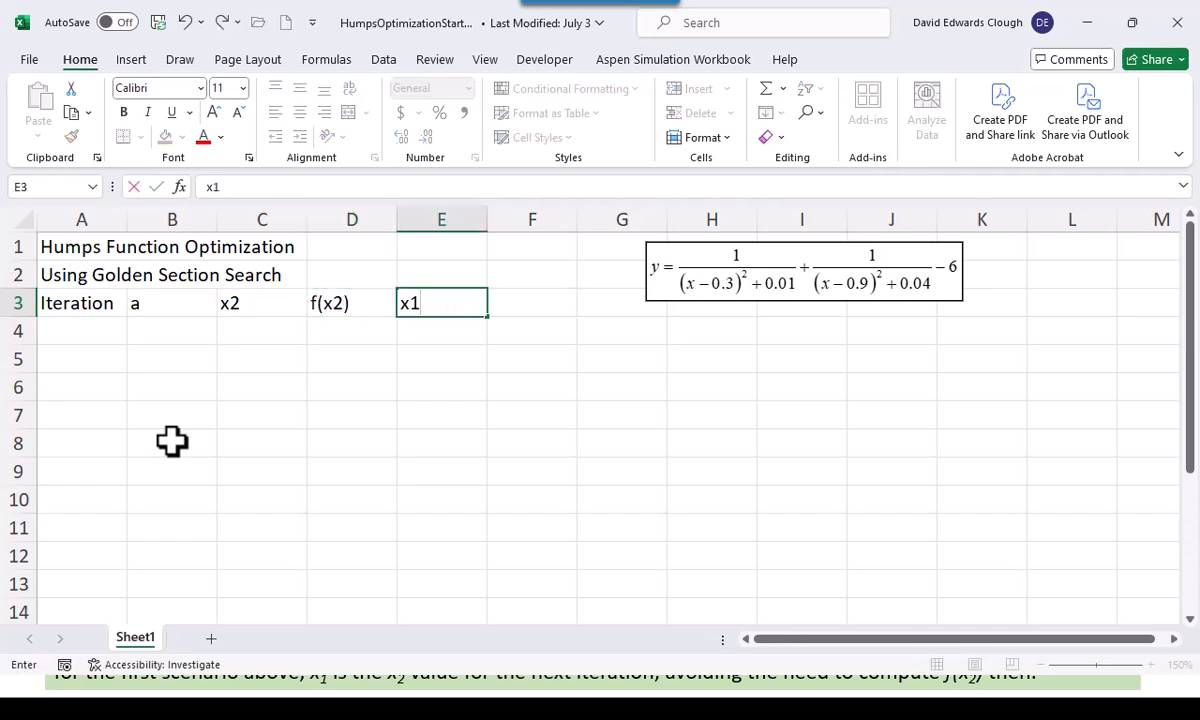
key("Tab")
type("f")
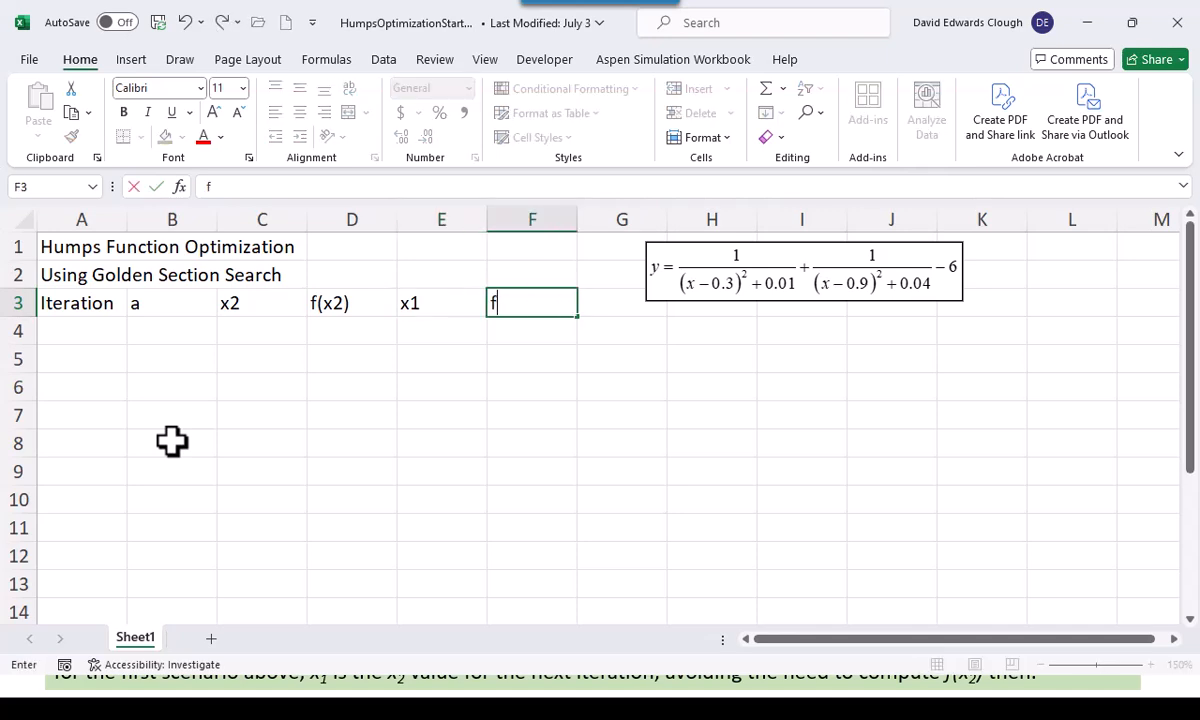
type("(x1)")
key("Tab")
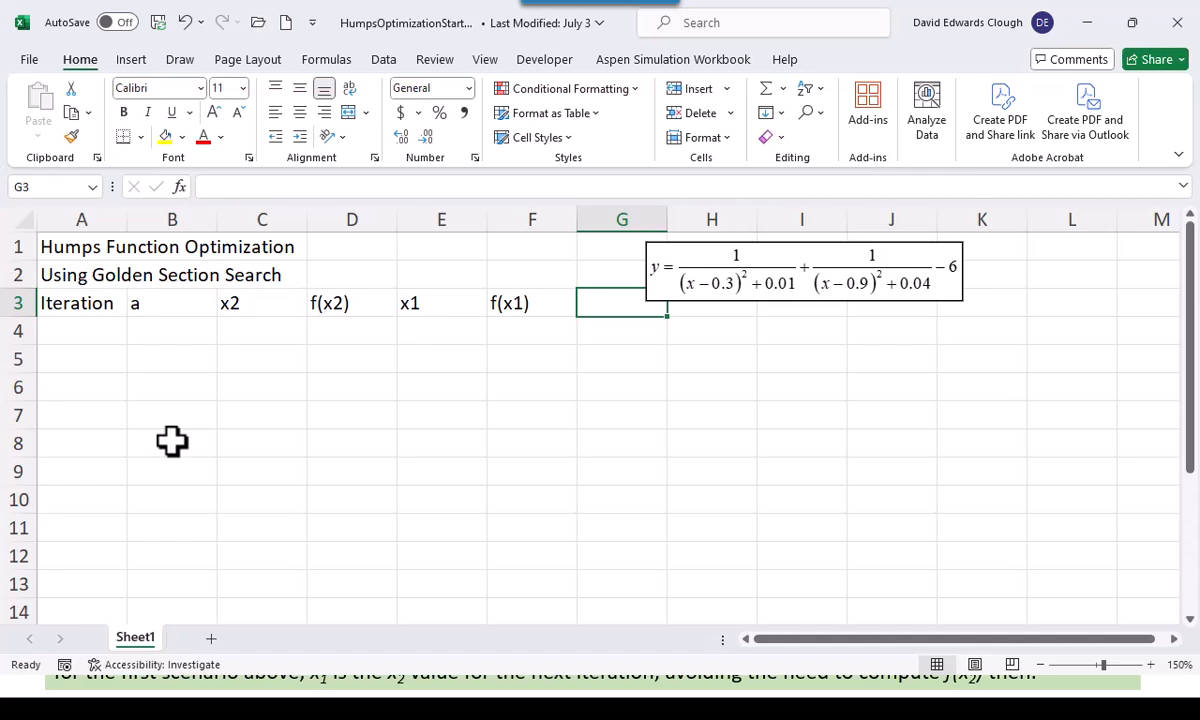
type("b")
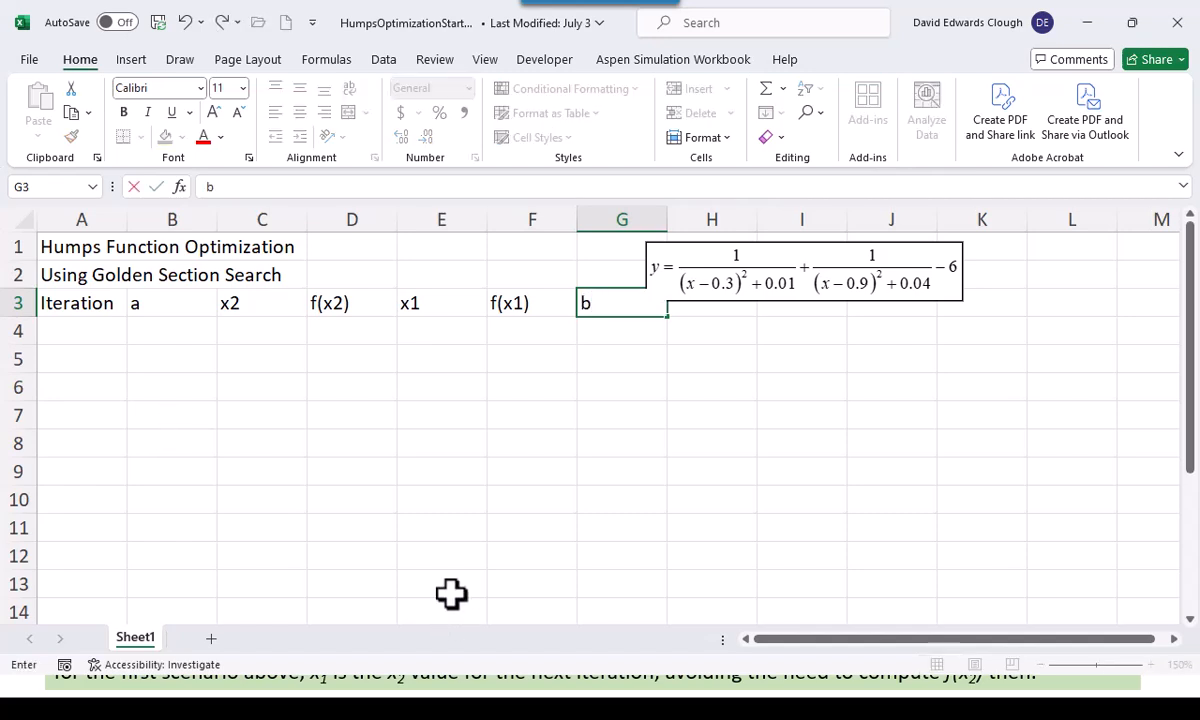
key("ctrl+Return")
Move the equation object over to columns I to L and enter the heading d in H3
left_click_drag(757, 288, 902, 276)
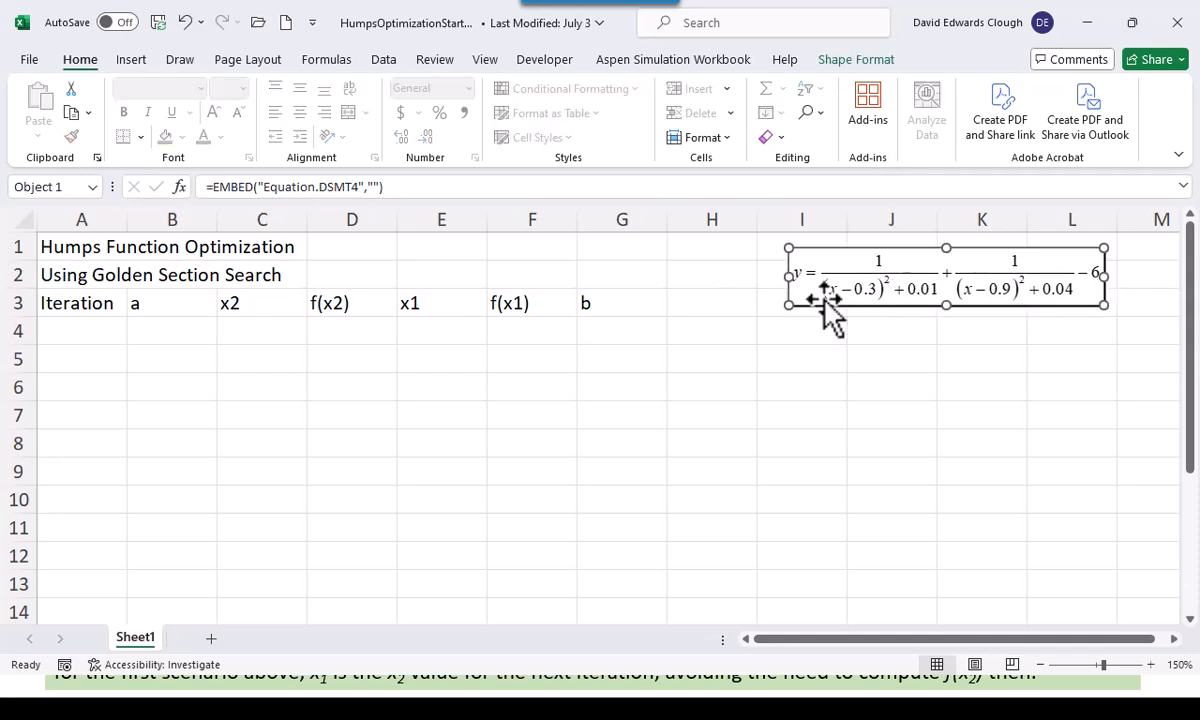
left_click(715, 308)
type("d")
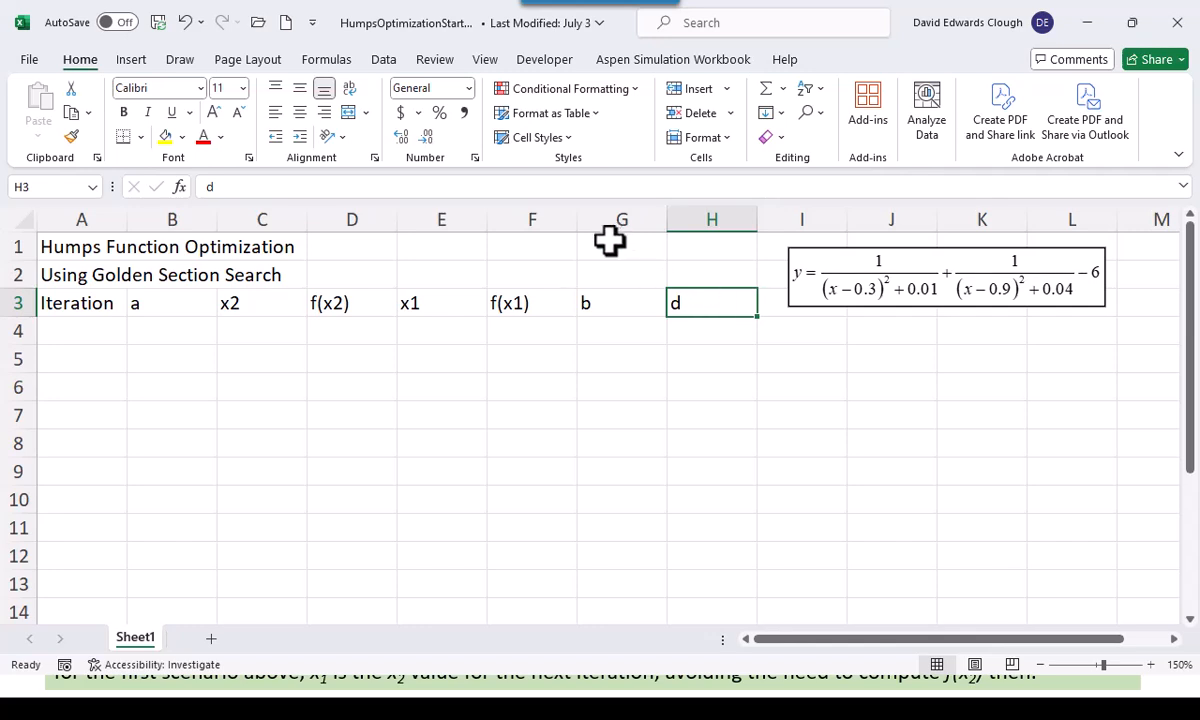
Center the headings in A3:H3 horizontally
left_click(95, 303)
left_click_drag(95, 303, 663, 303)
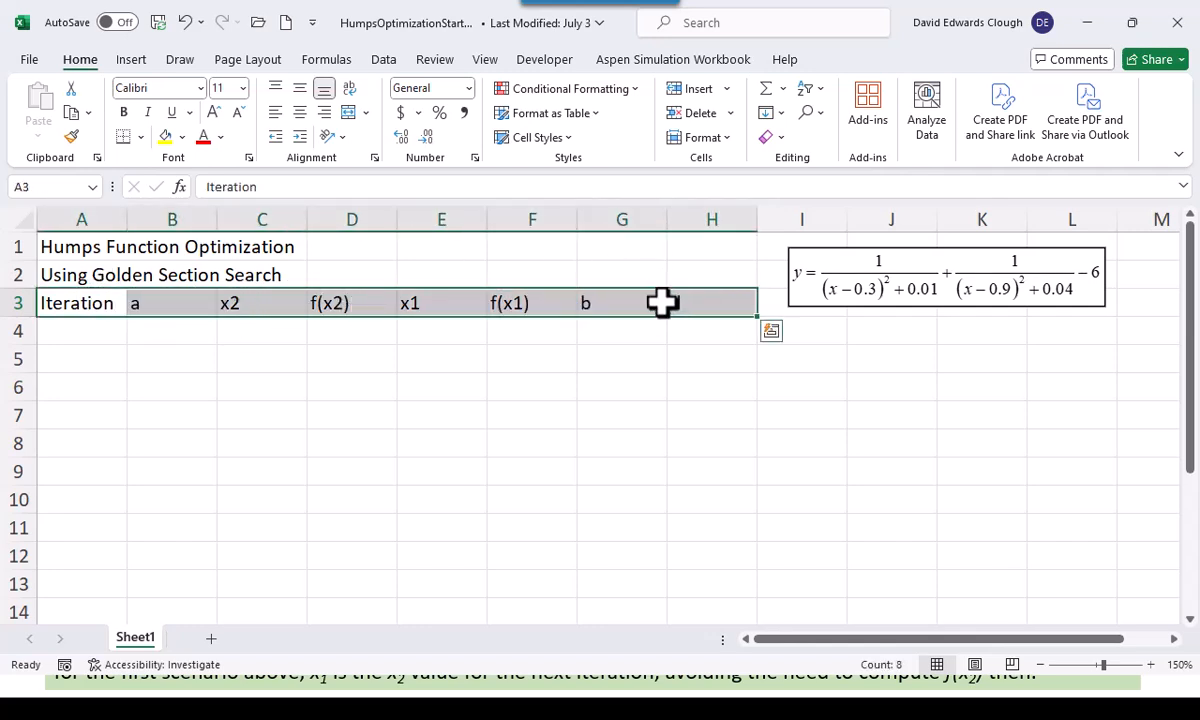
left_click(299, 112)
left_click(91, 336)
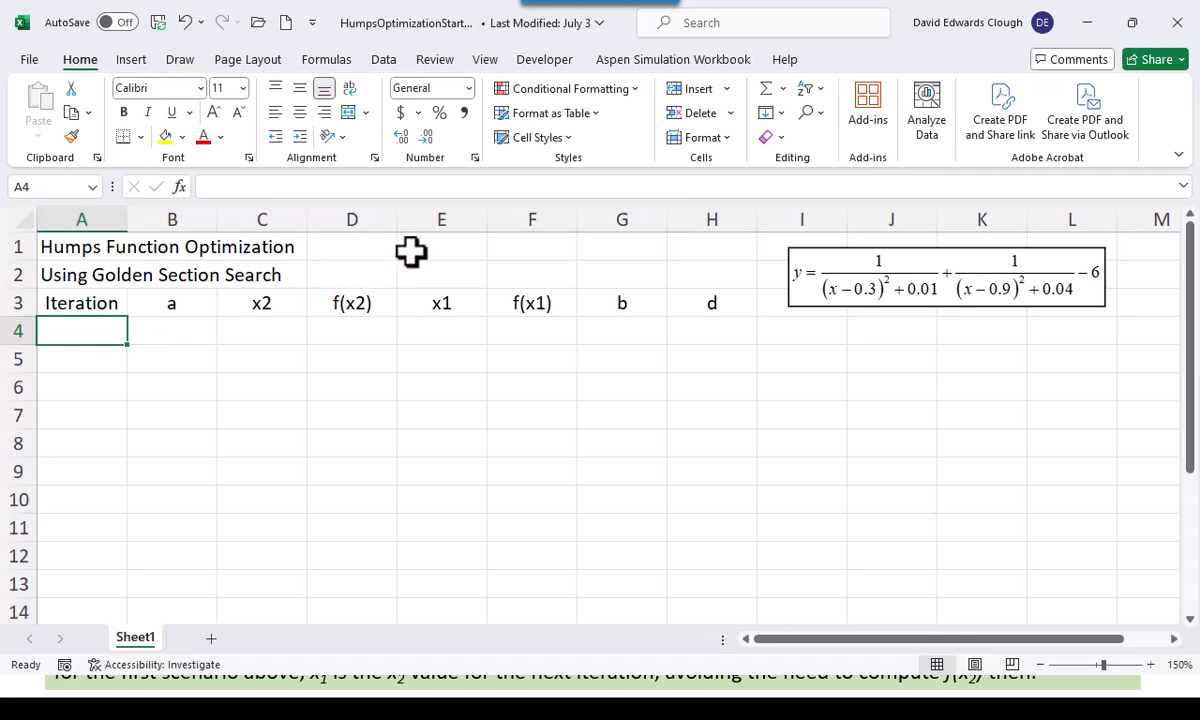
Enter the right-aligned label GR in D1 and use it to name cell E1 GR
left_click(378, 246)
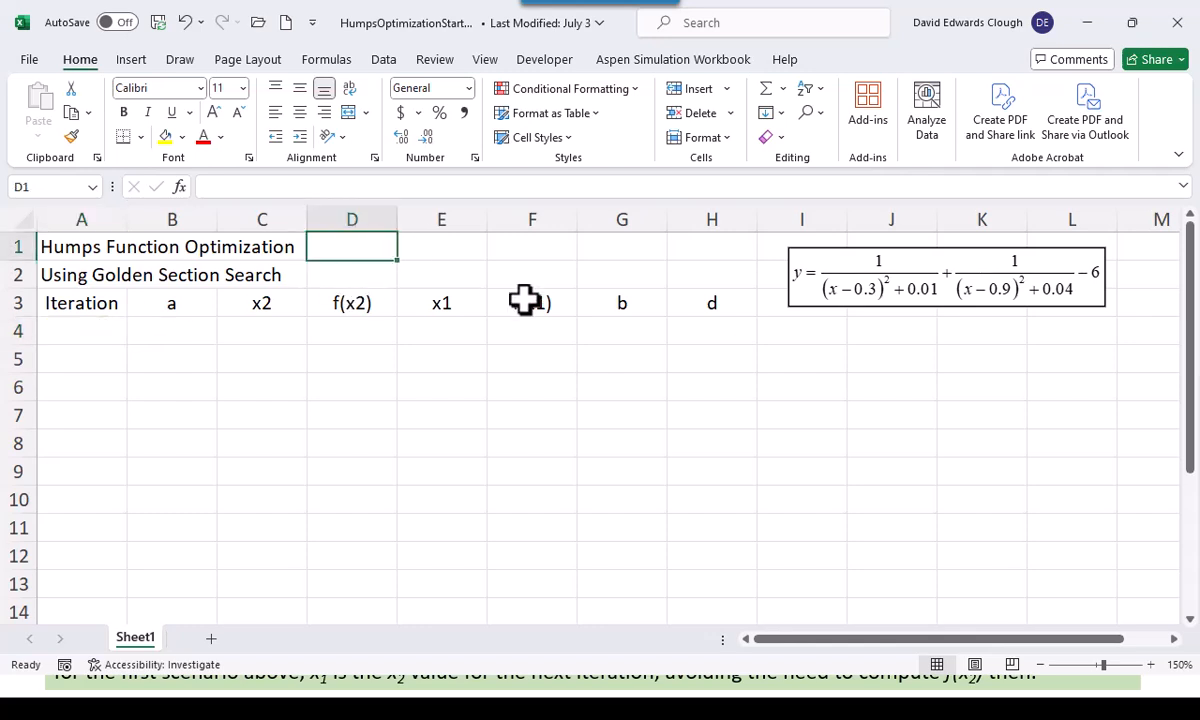
type("GR")
key("ctrl+Return")
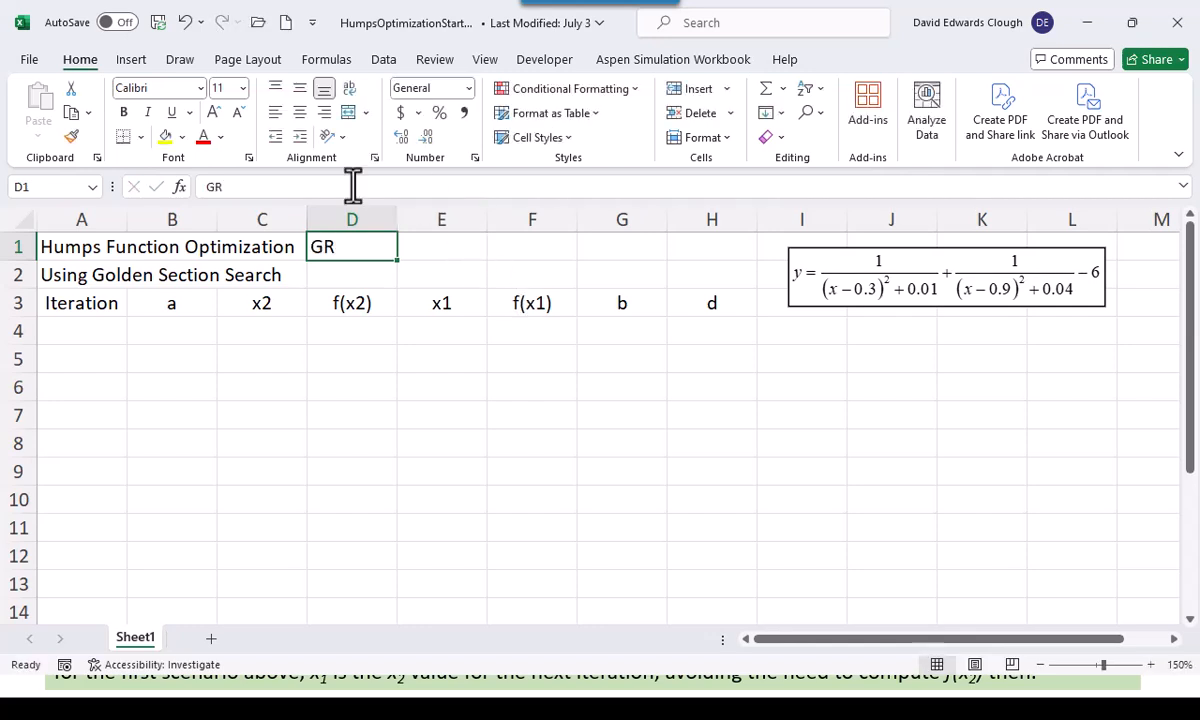
left_click(323, 112)
left_click_drag(365, 243, 420, 254)
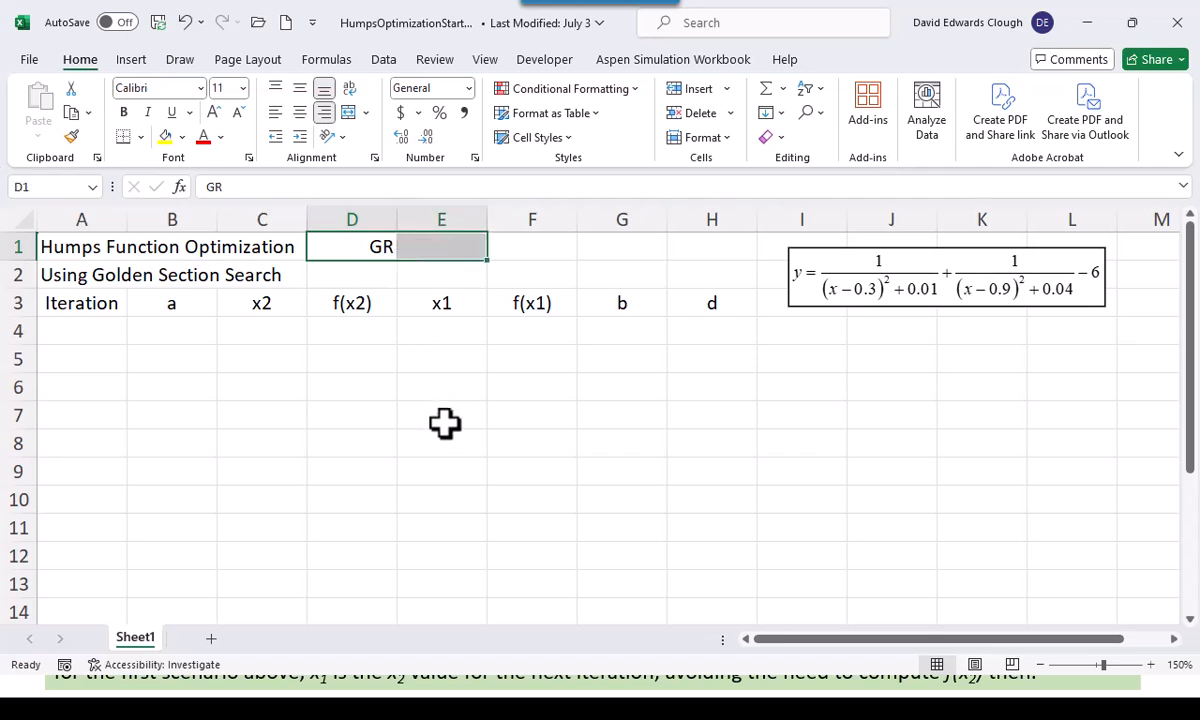
Enter the golden ratio formula =(SQRT(5)-1)/2 in E1 and format it to three decimal places
left_click(442, 249)
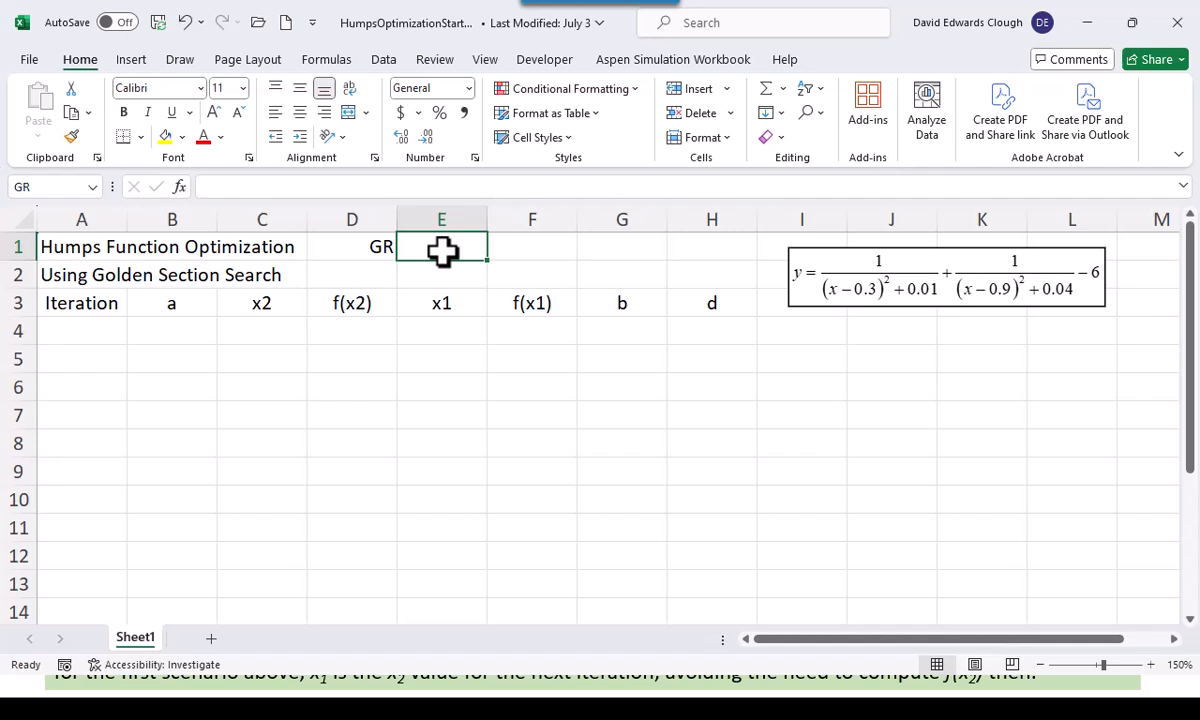
type("=(sqrt(1")
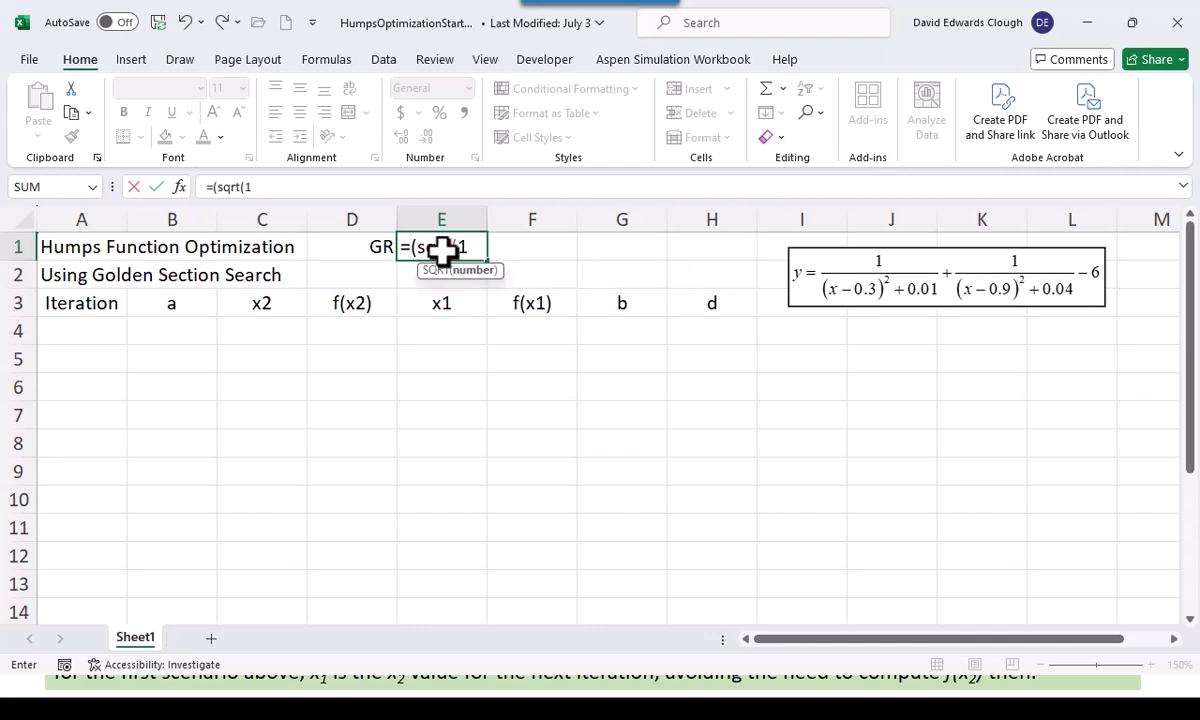
type(")-1)")
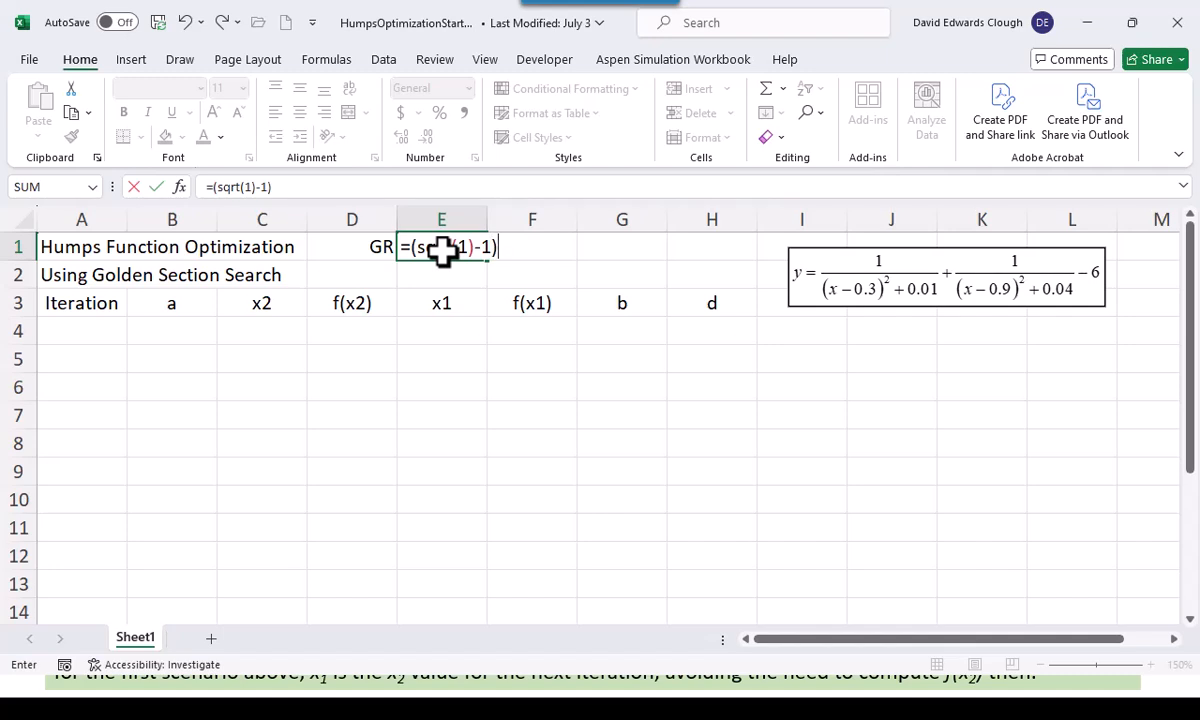
key("BackSpace")
key("BackSpace")
key("BackSpace")
key("BackSpace")
type("5)-1)/2")
key("ctrl+Return")
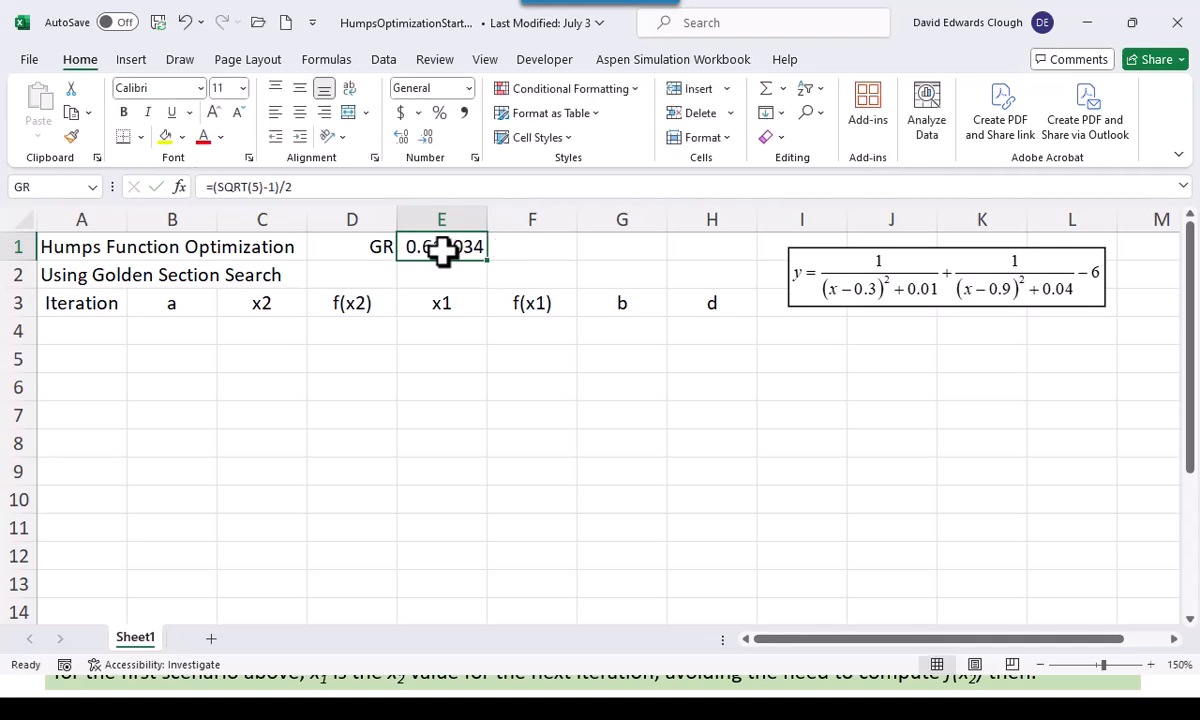
left_click(427, 136)
left_click(427, 136)
left_click(427, 136)
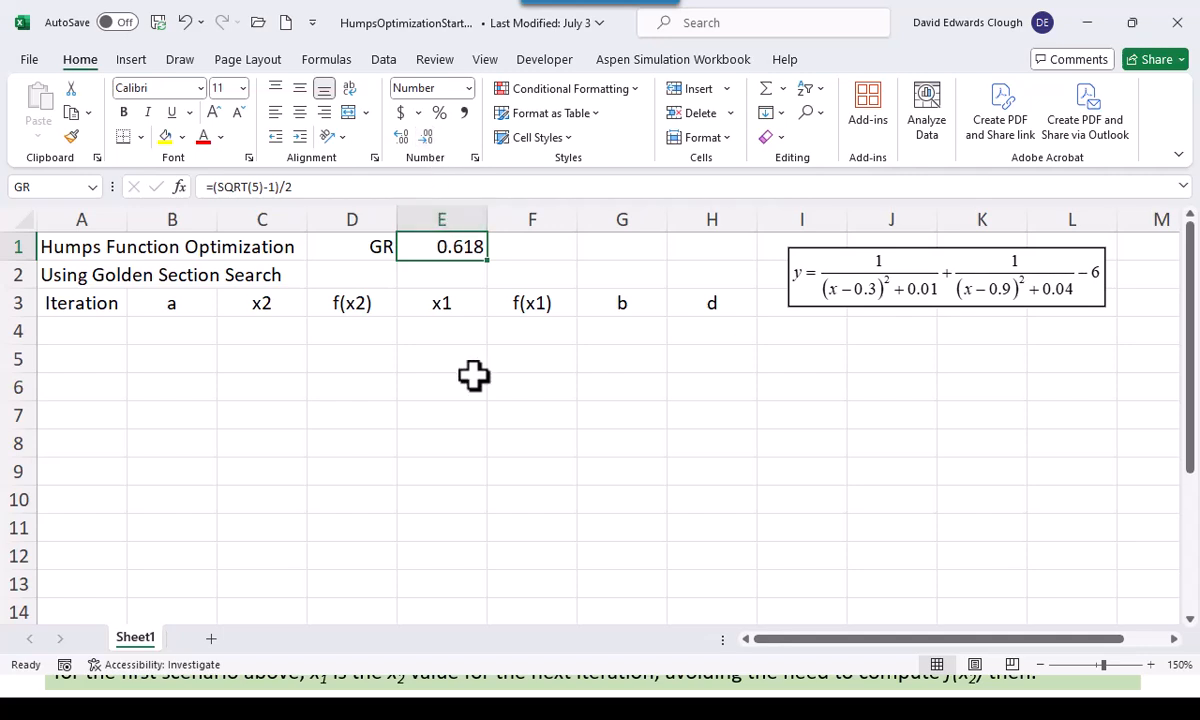
Start the table's first row with iteration 1 in A4, a = 0.4 in B4 and b = 0.8 in G4
left_click(95, 338)
type("1")
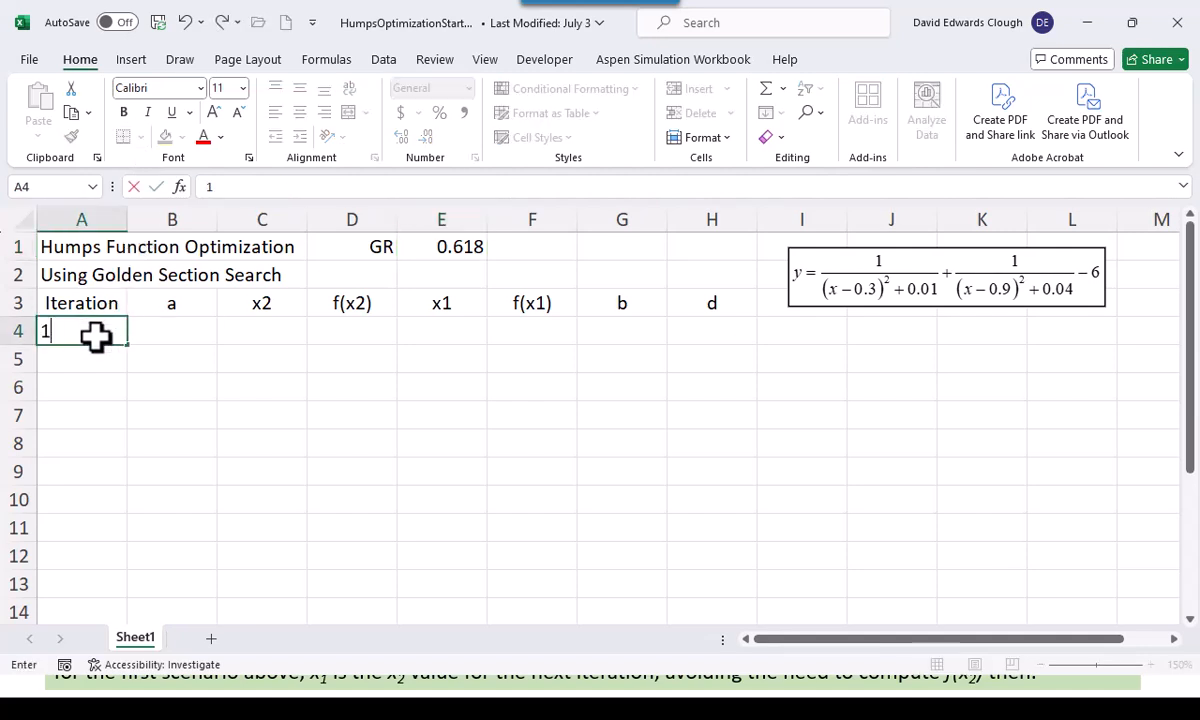
key("Tab")
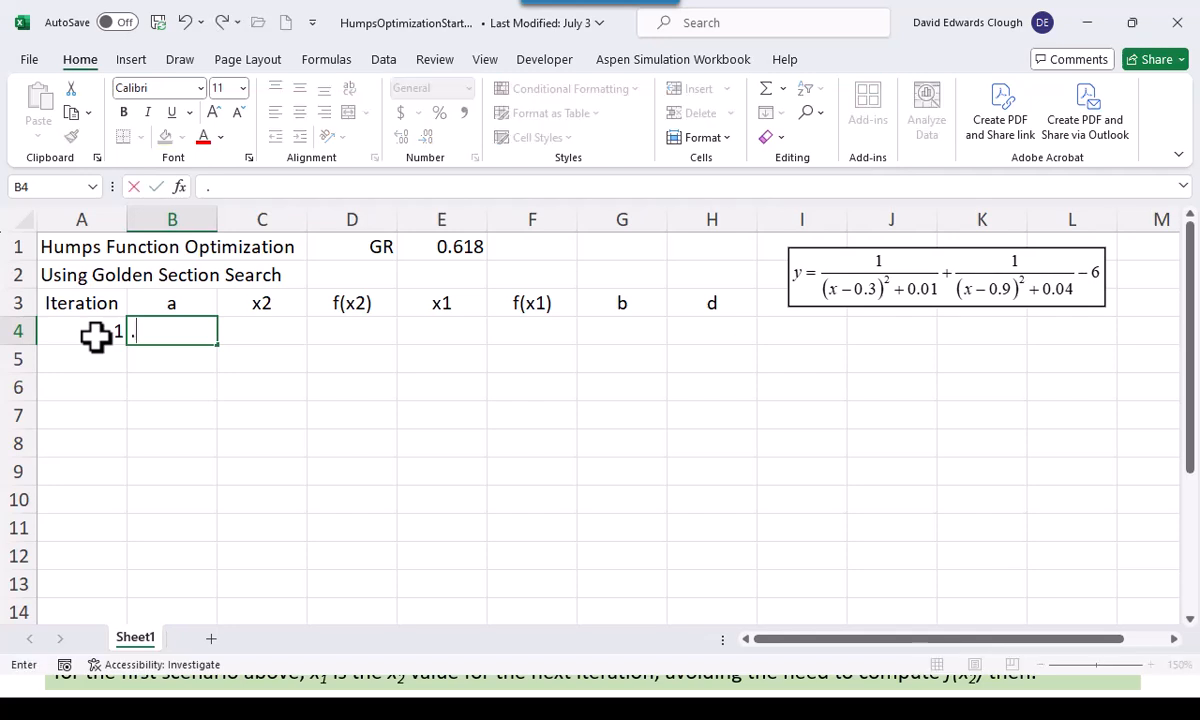
type("0.4")
key("Tab")
key("Tab")
key("Tab")
key("Tab")
key("Tab")
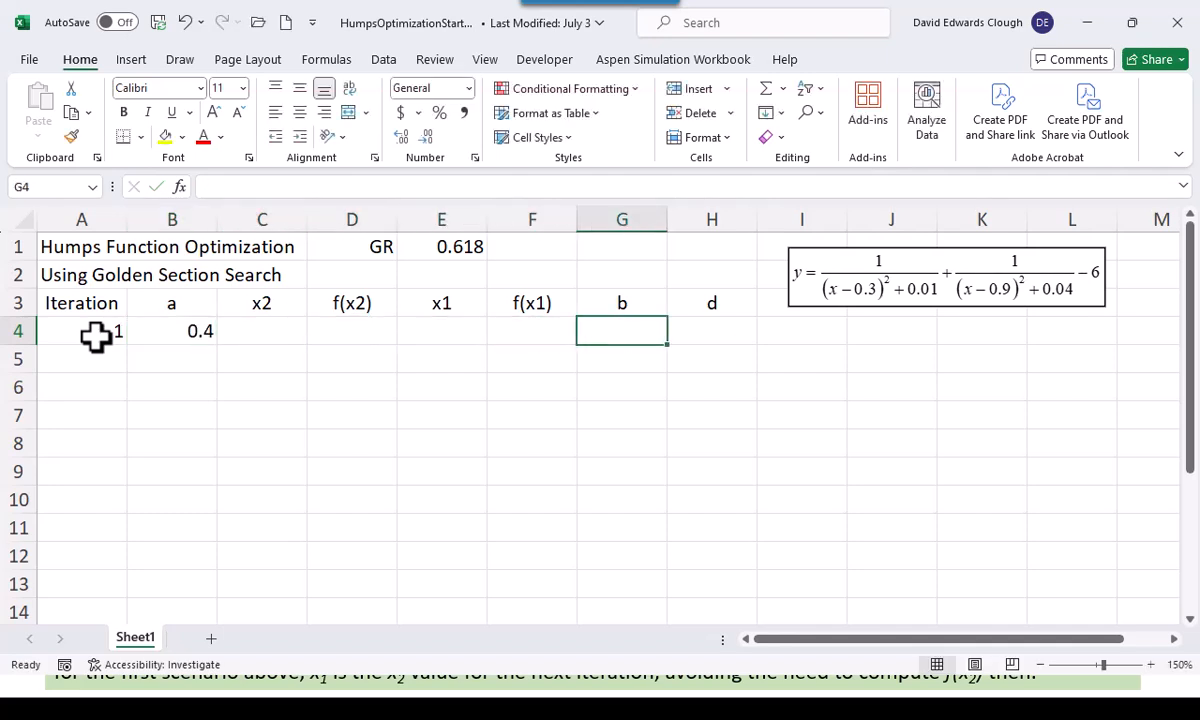
type(".8")
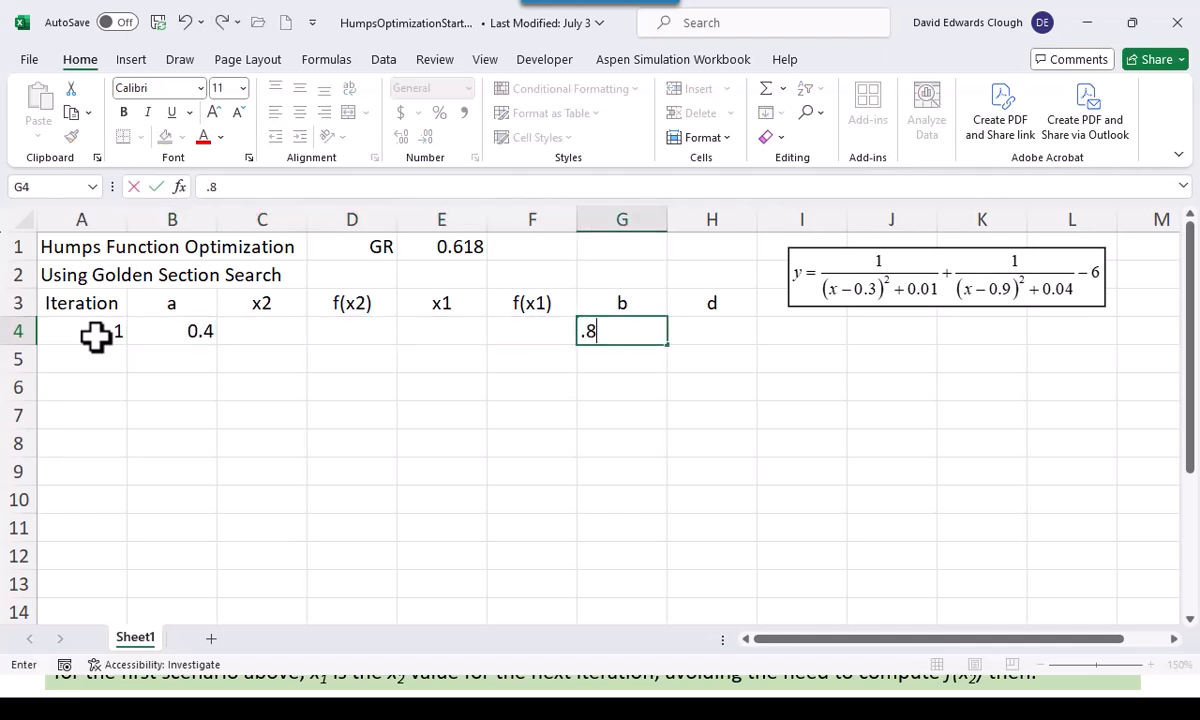
key("ctrl+Return")
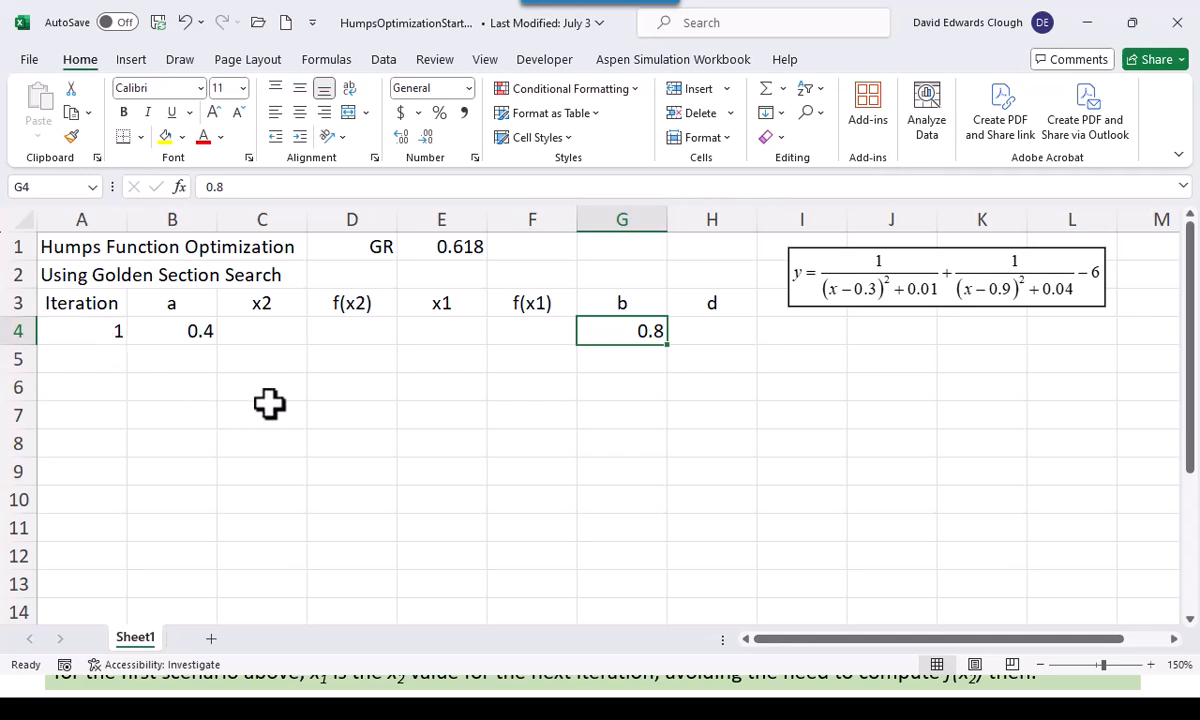
Enter the d formula =GR*(G4-B4) in H4 and format it to three decimal places
left_click(712, 330)
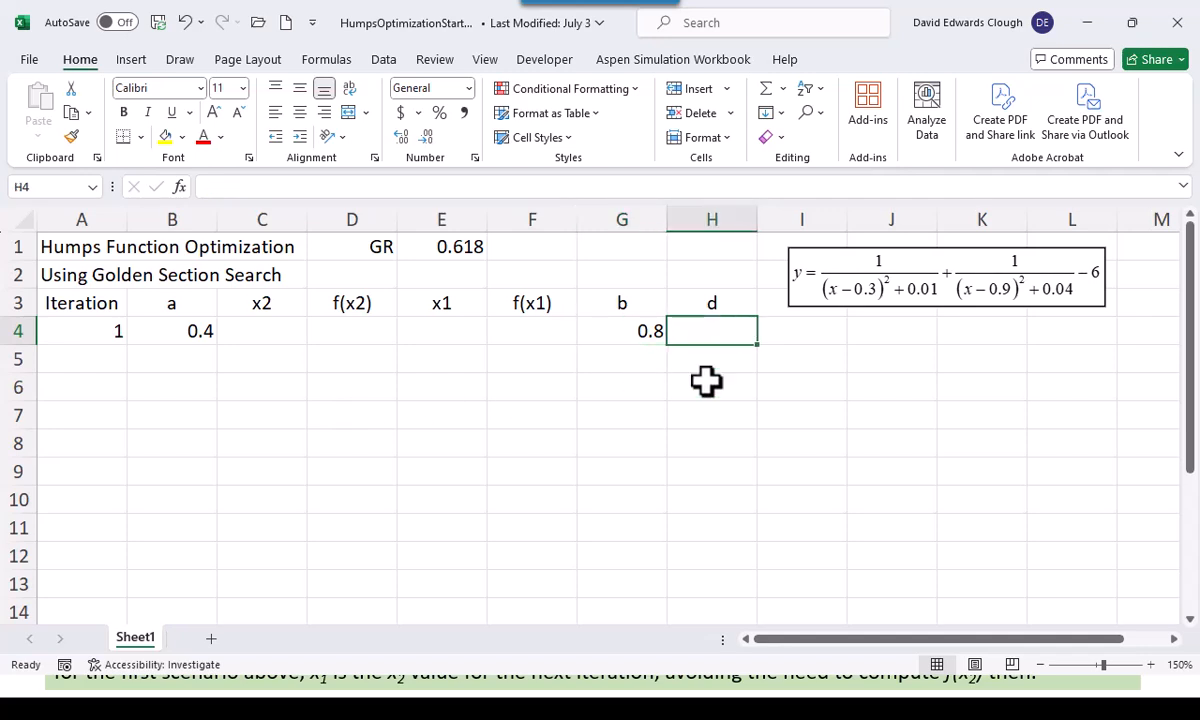
type("=")
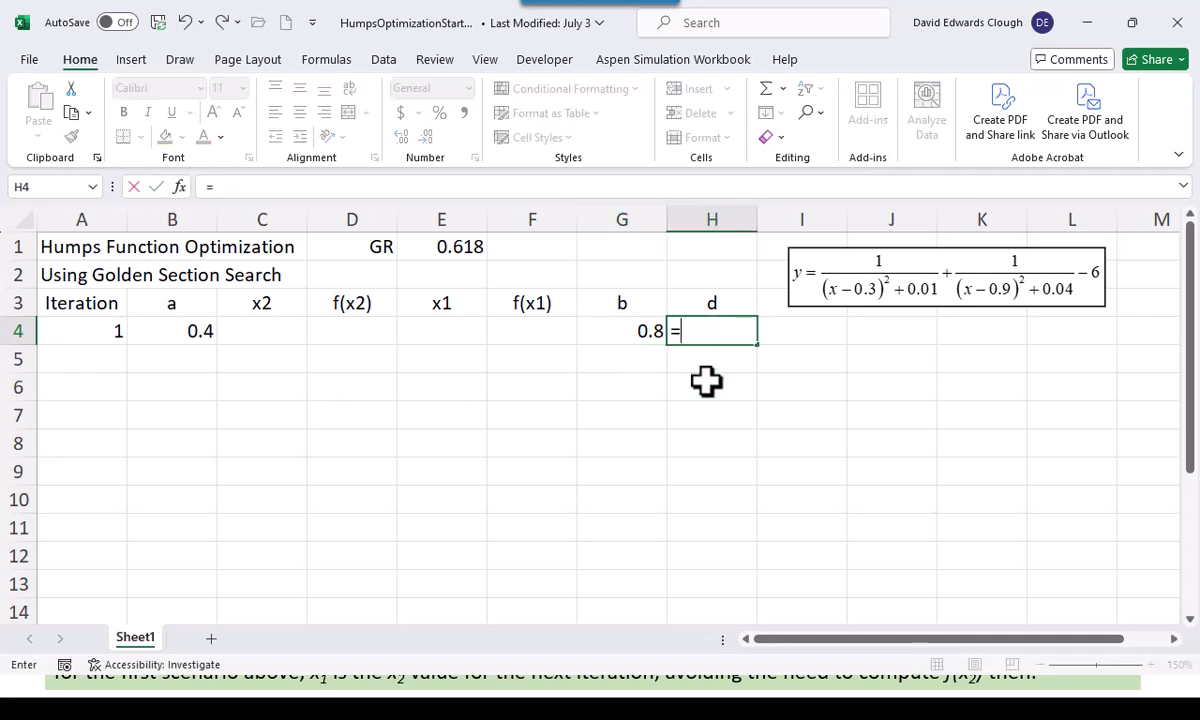
type("G")
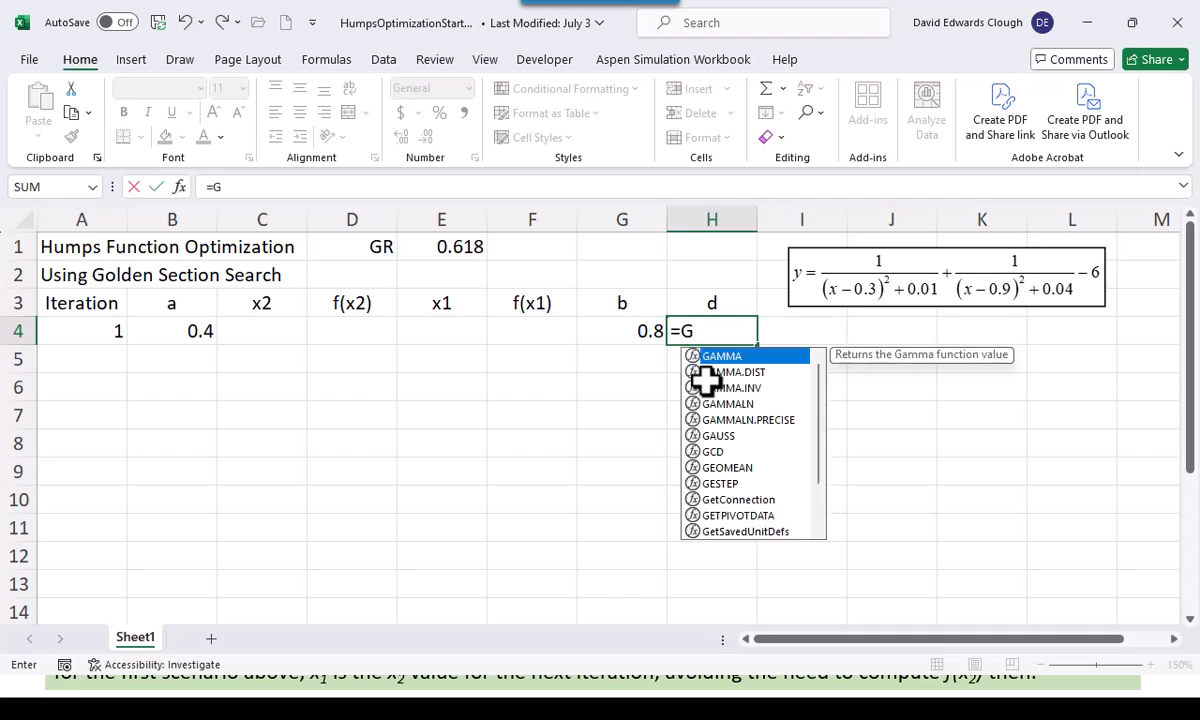
type("R*(")
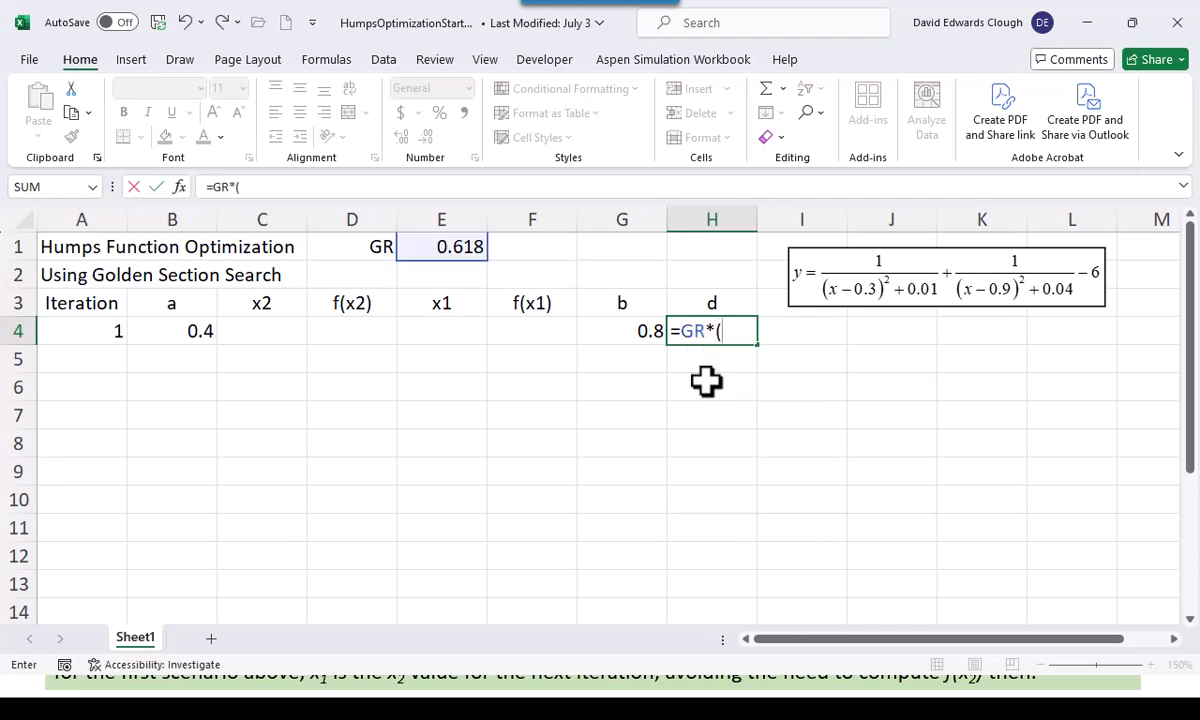
left_click(644, 332)
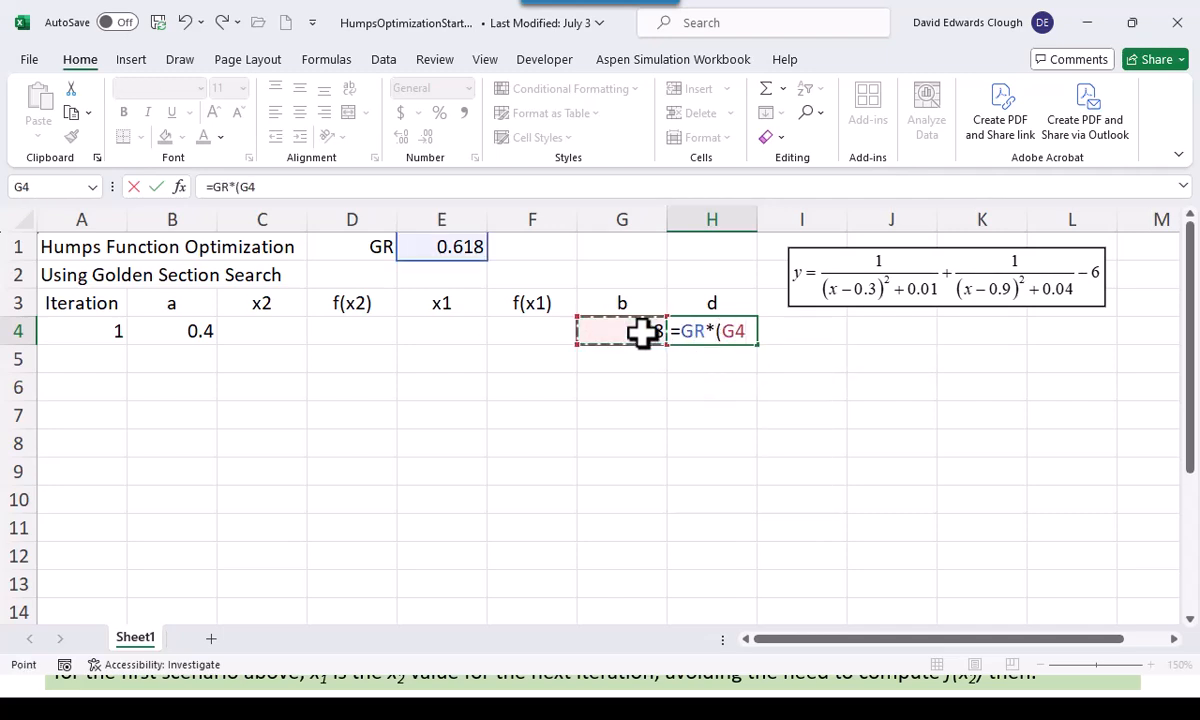
type("-")
left_click(180, 332)
type(")")
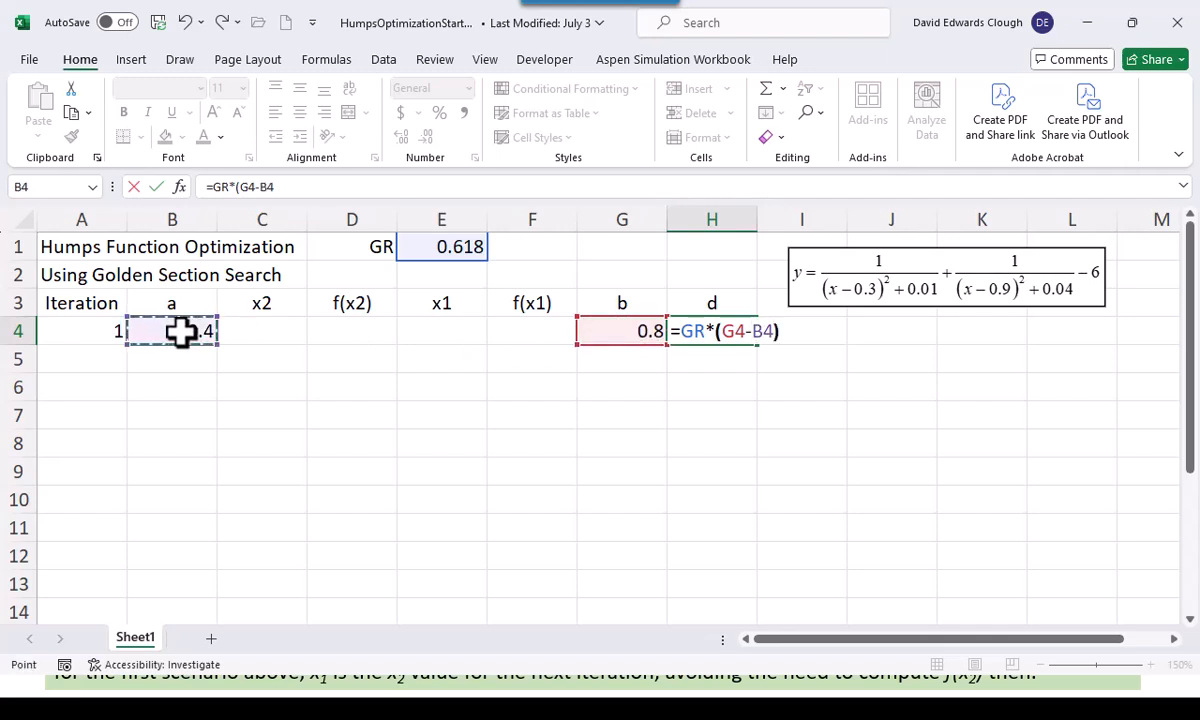
key("ctrl+Return")
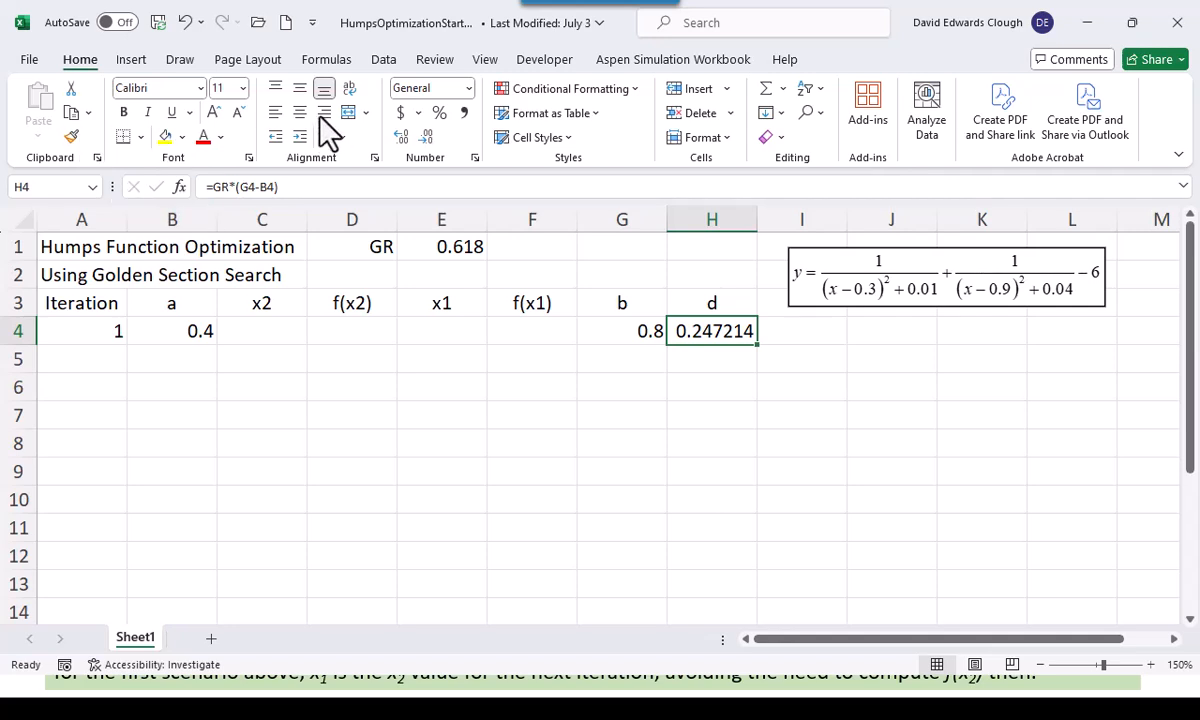
left_click(422, 138)
left_click(422, 138)
left_click(422, 138)
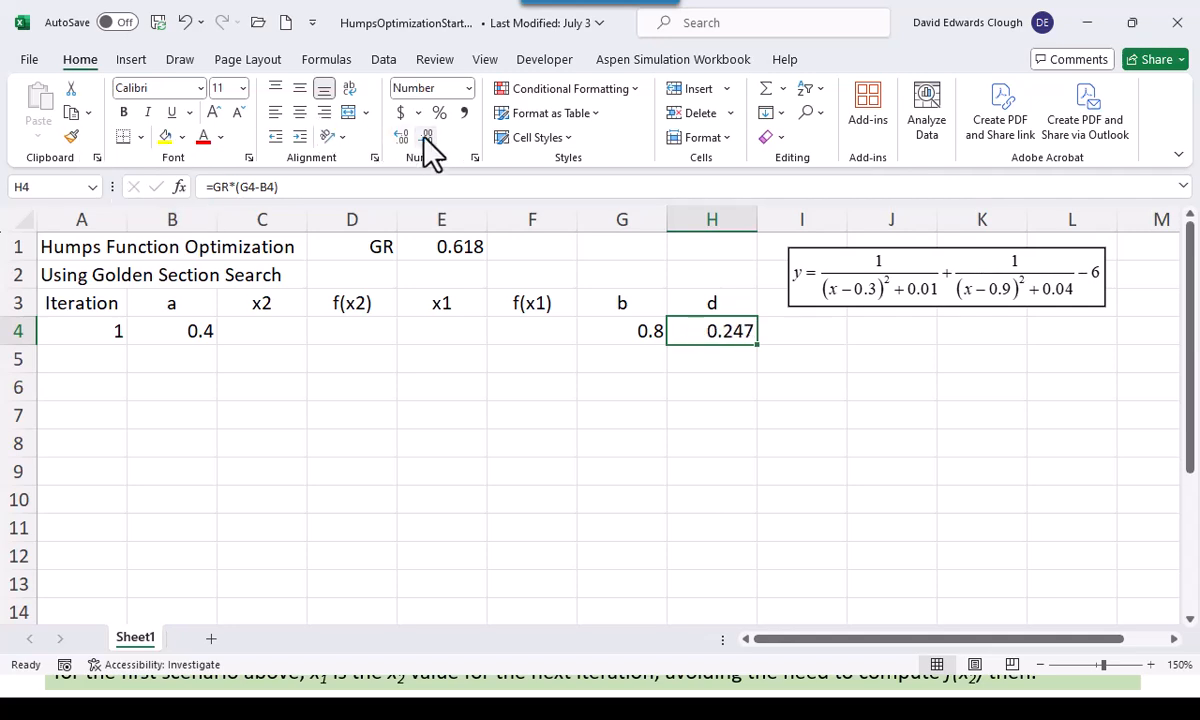
Calculate x2 in C4 with the formula =G4-H4
left_click(275, 335)
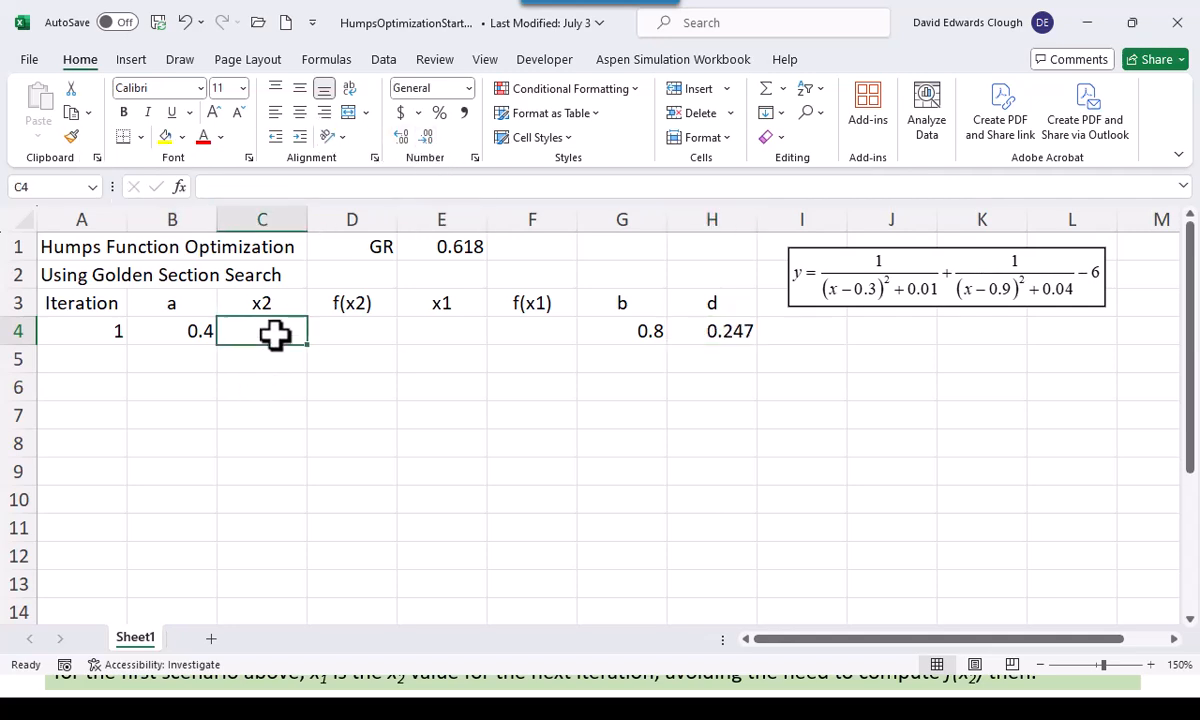
type("=")
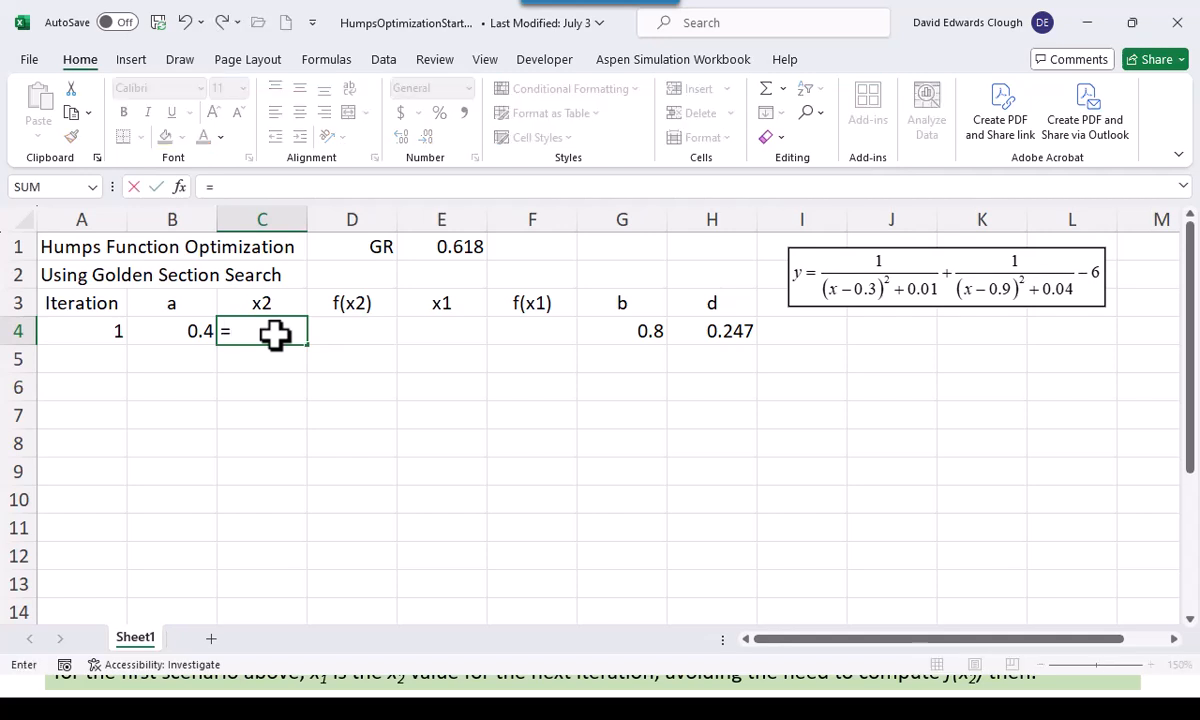
left_click(632, 331)
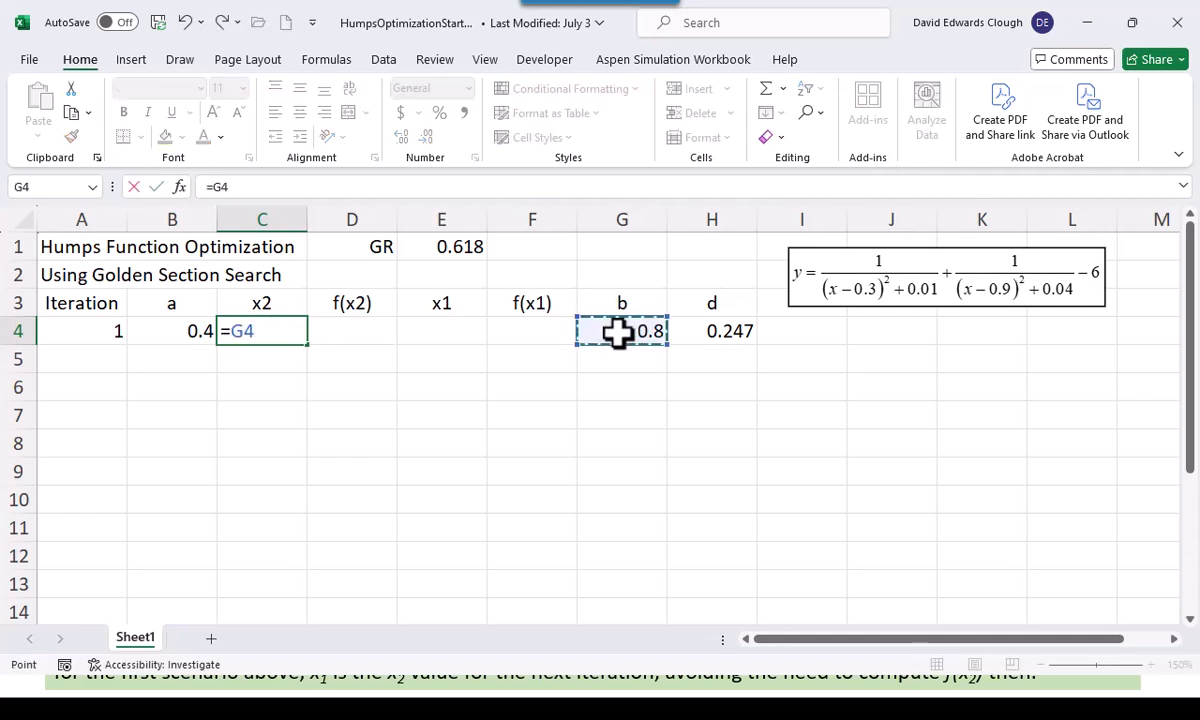
type("-")
left_click(722, 331)
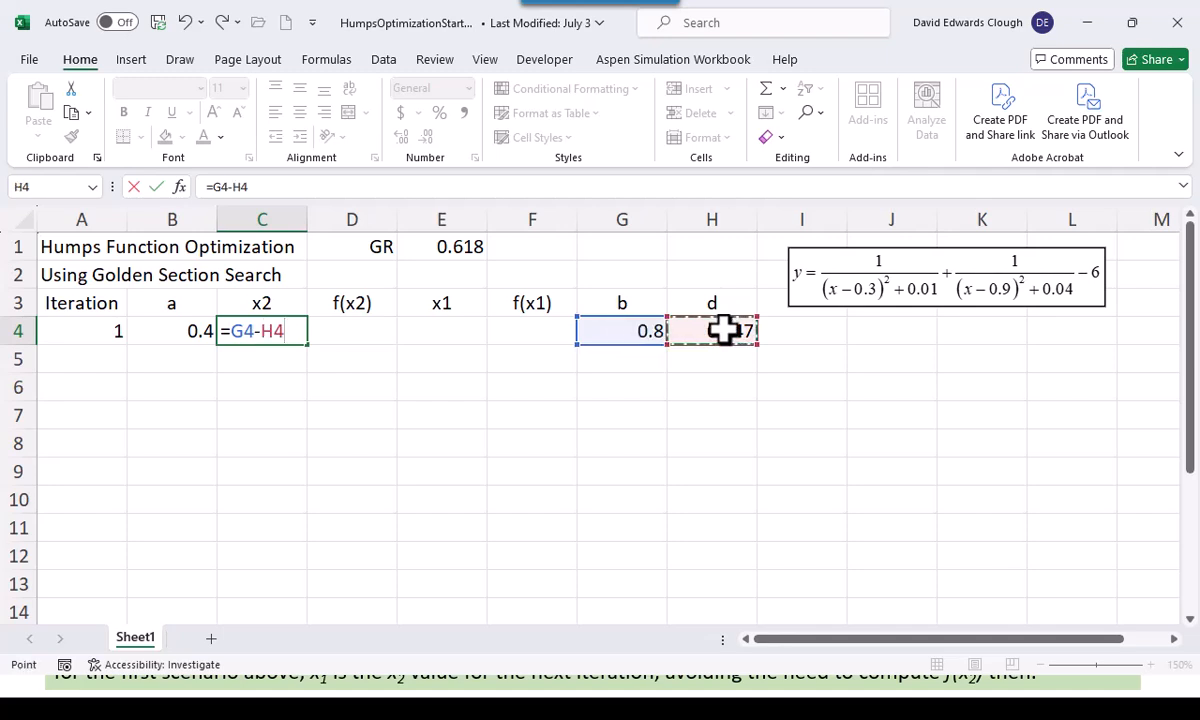
key("ctrl+Return")
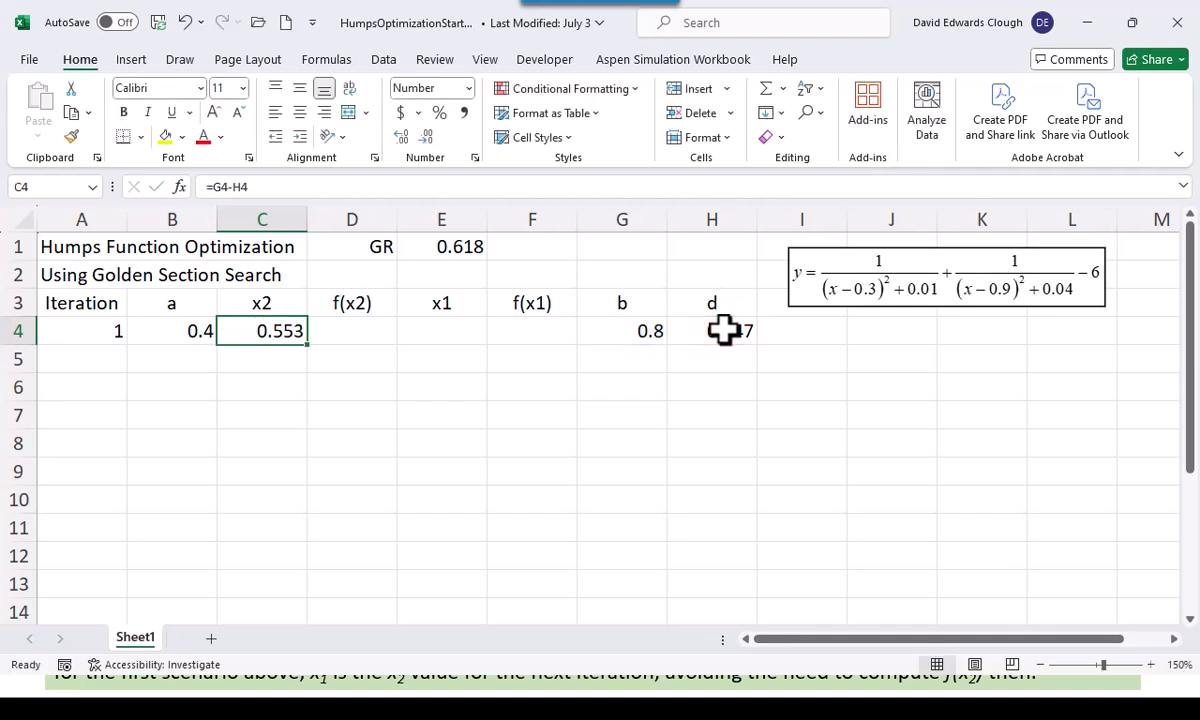
Calculate x1 in E4 with the formula =B4+H4
left_click(441, 322)
type("=")
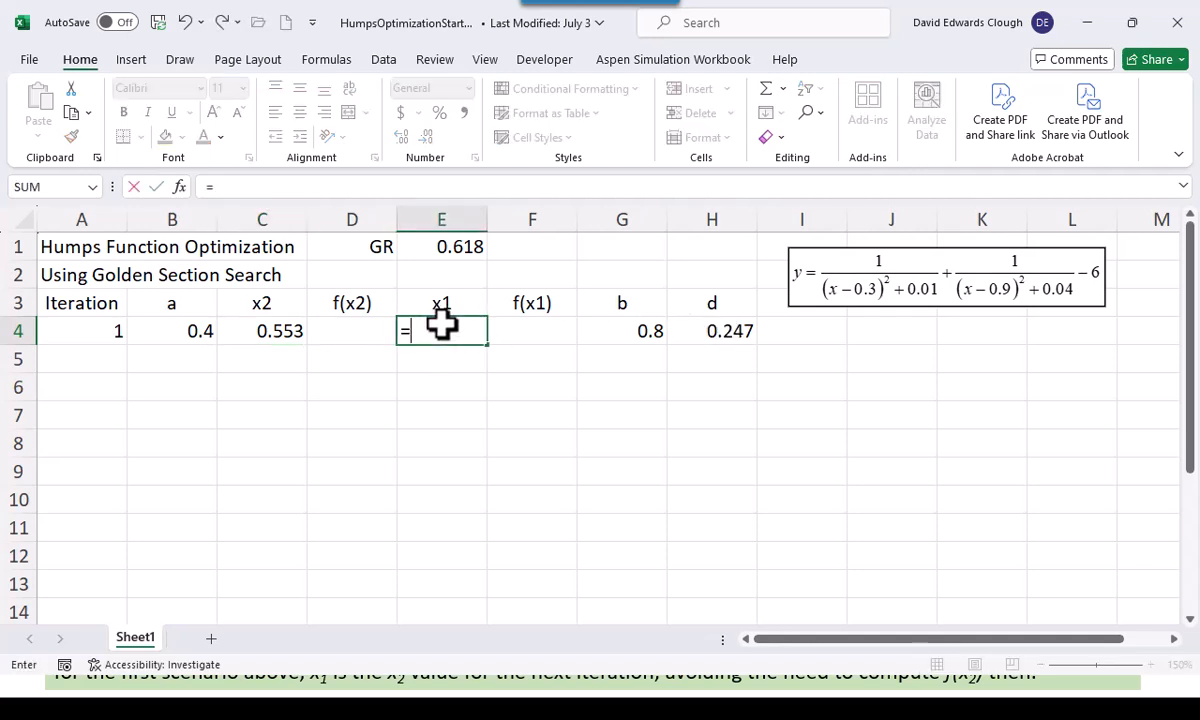
left_click(172, 330)
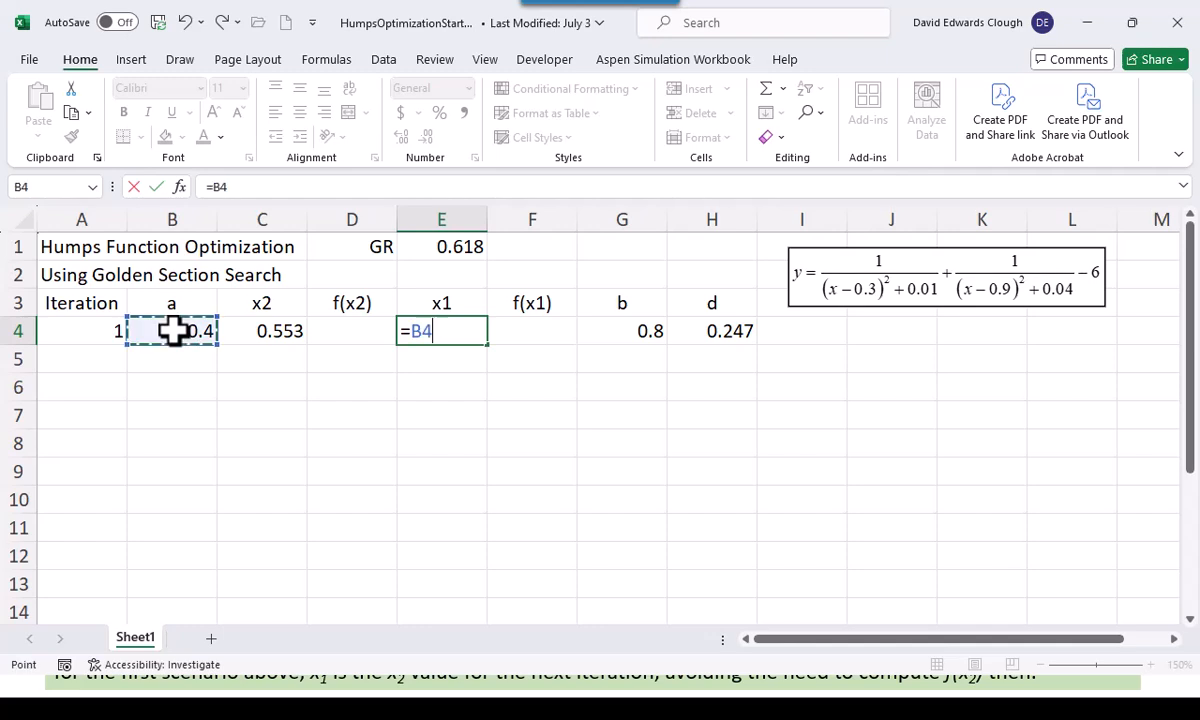
type("+")
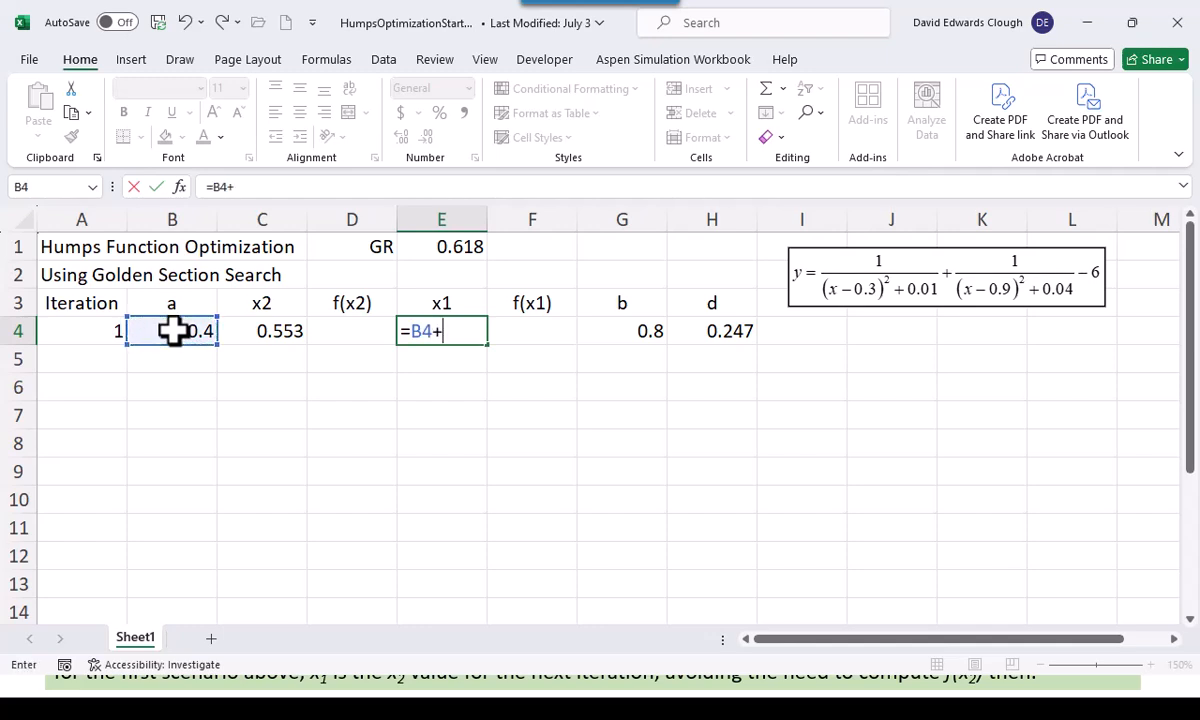
left_click(694, 332)
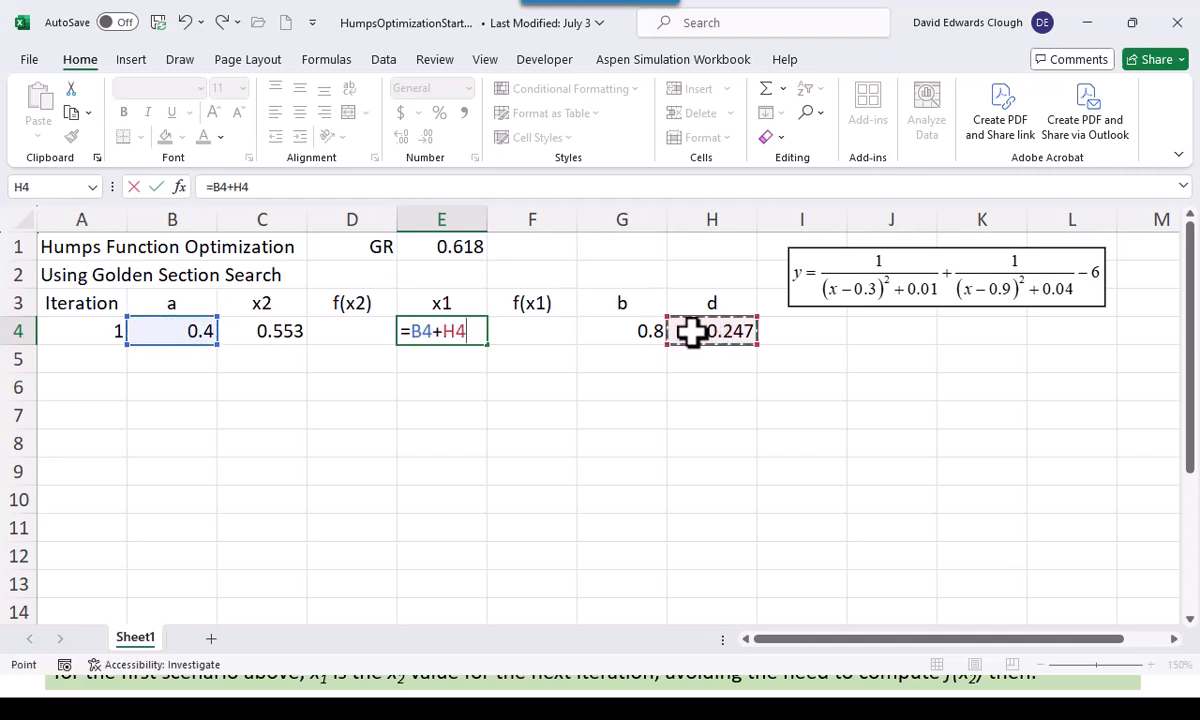
key("ctrl+Return")
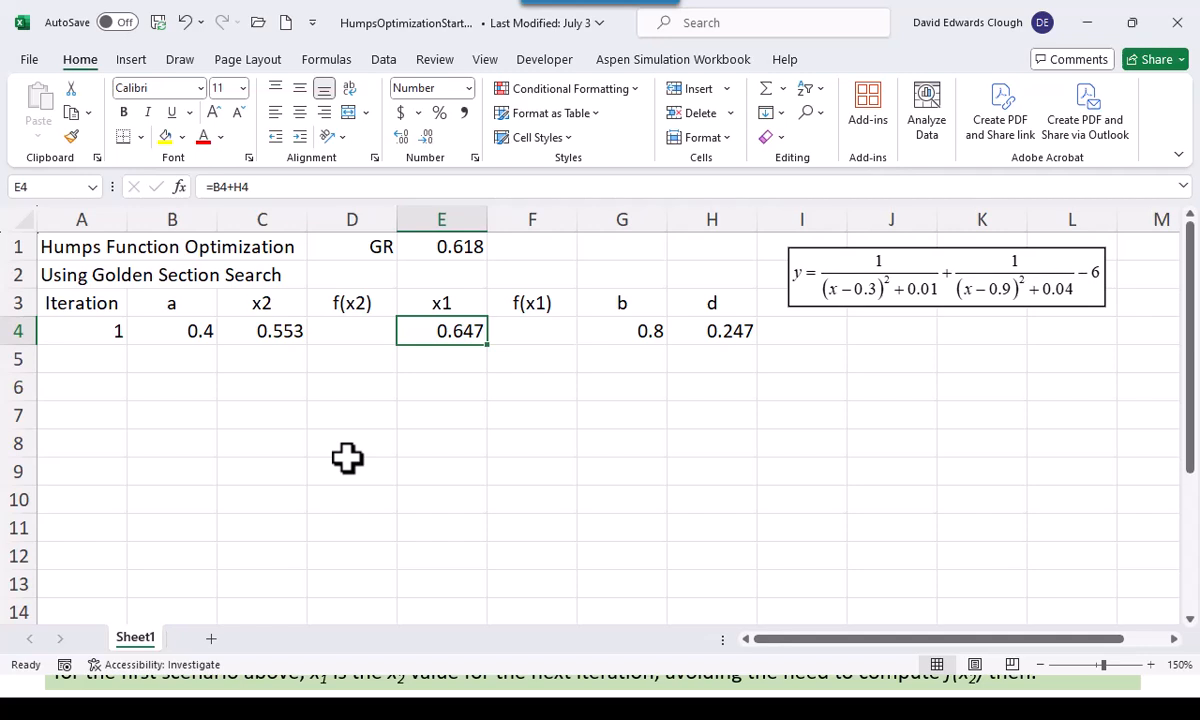
Enter the humps function =1/((C4-0.3)^2+0.01)+1/((C4-0.9)^2+0.04)-6 in D4 for f(x2) and format it to three decimal places
left_click(914, 288)
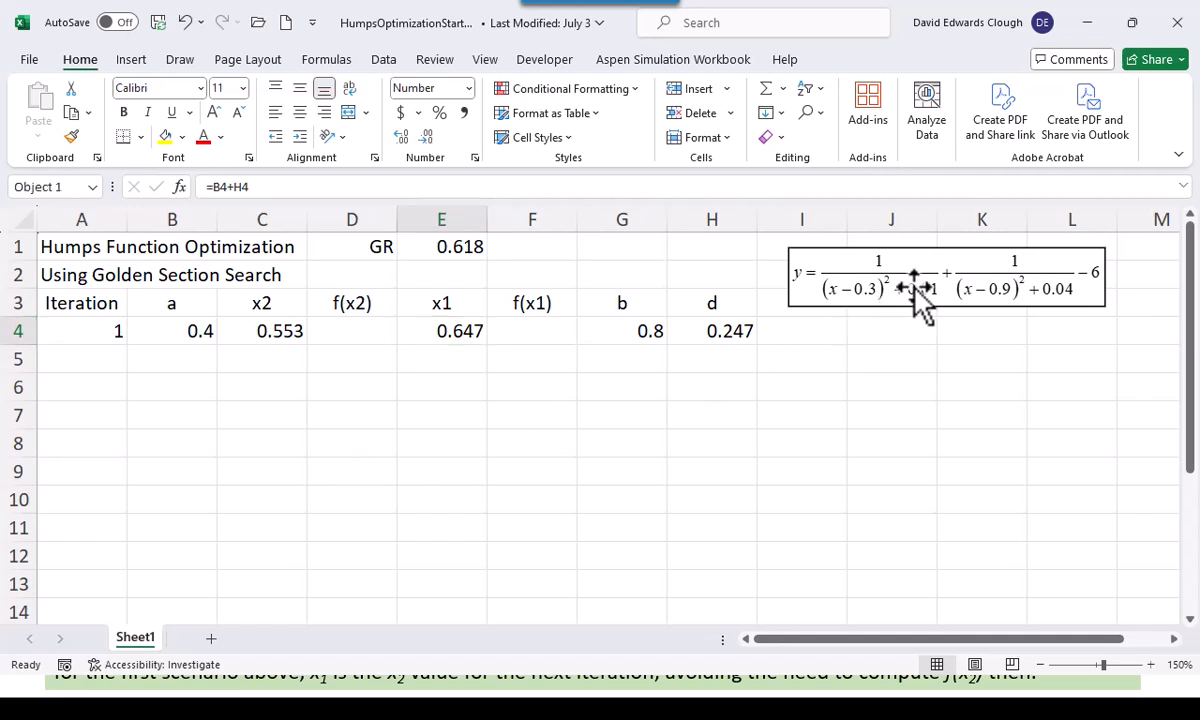
left_click(358, 332)
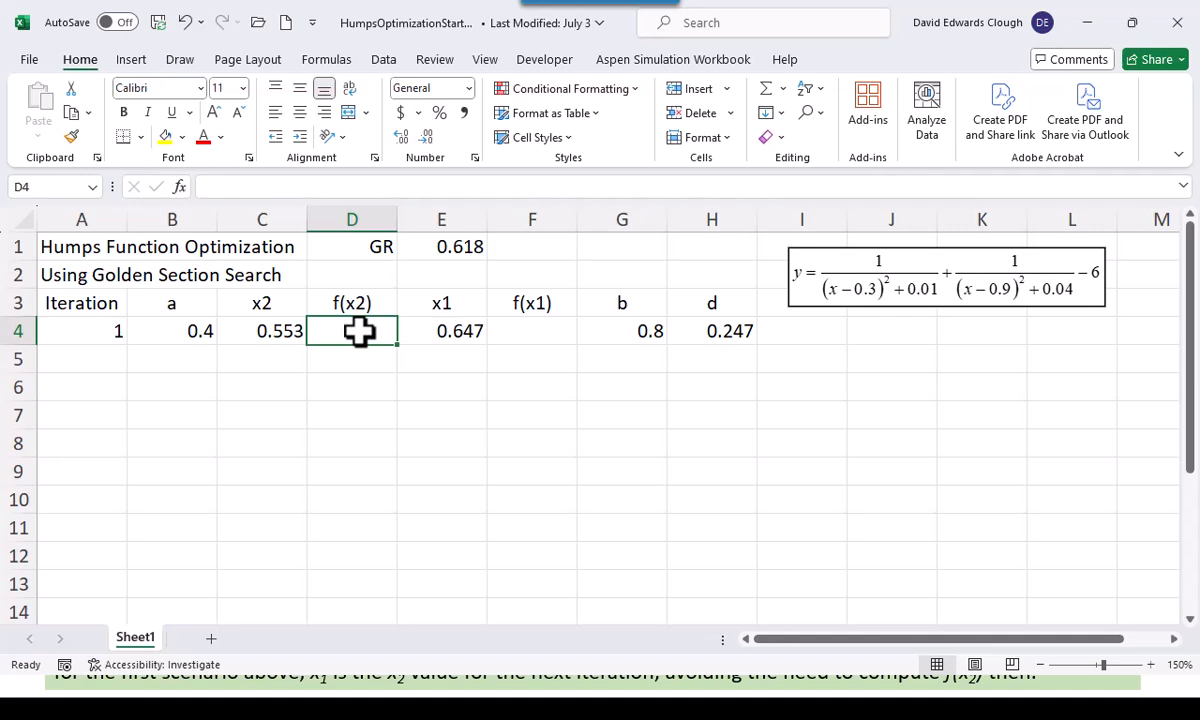
type("=1/(")
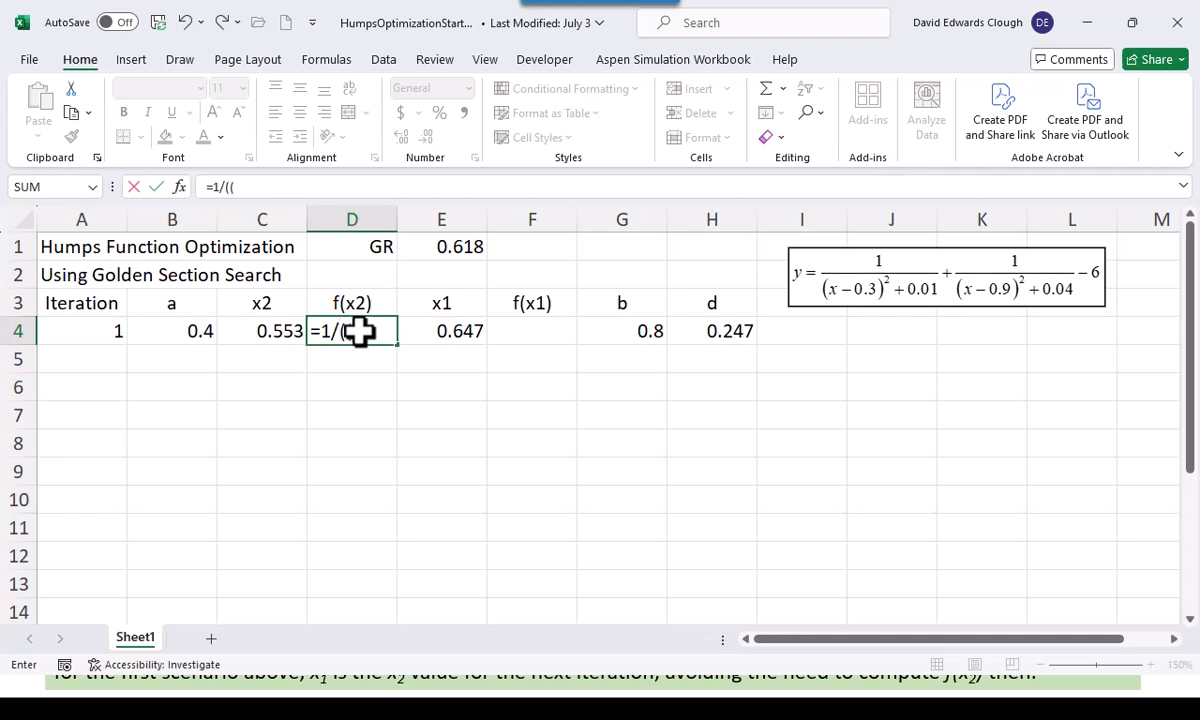
type("(")
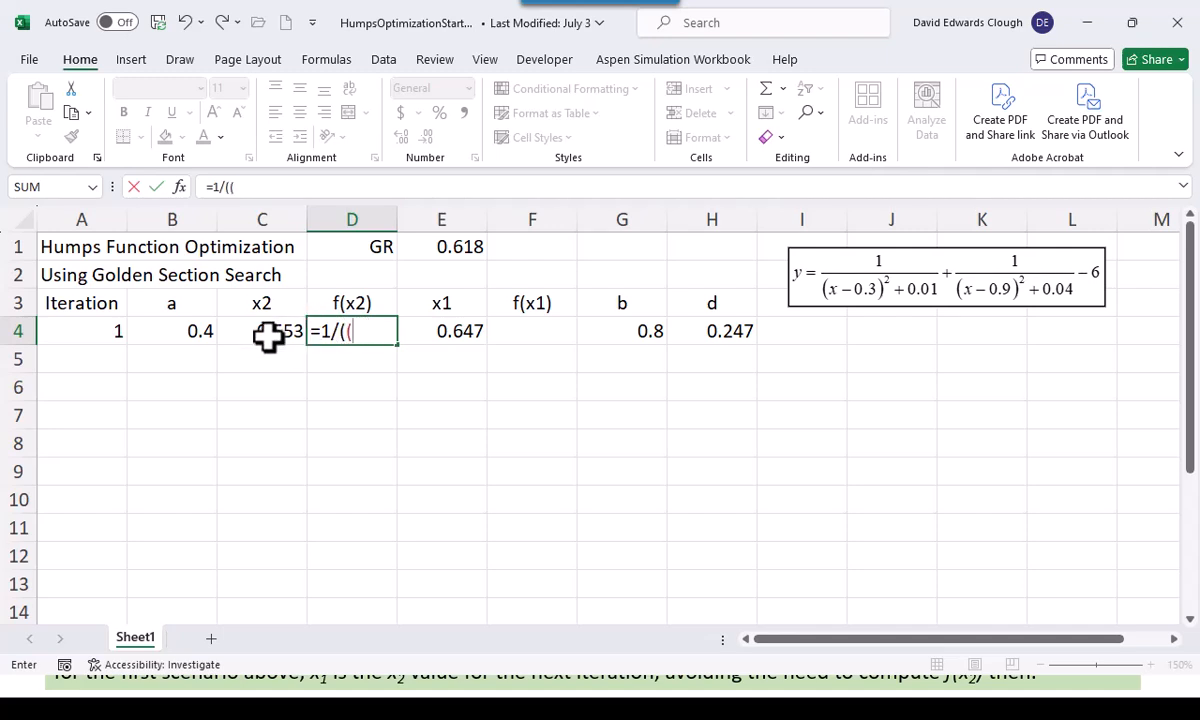
left_click(268, 335)
type("-0.3")
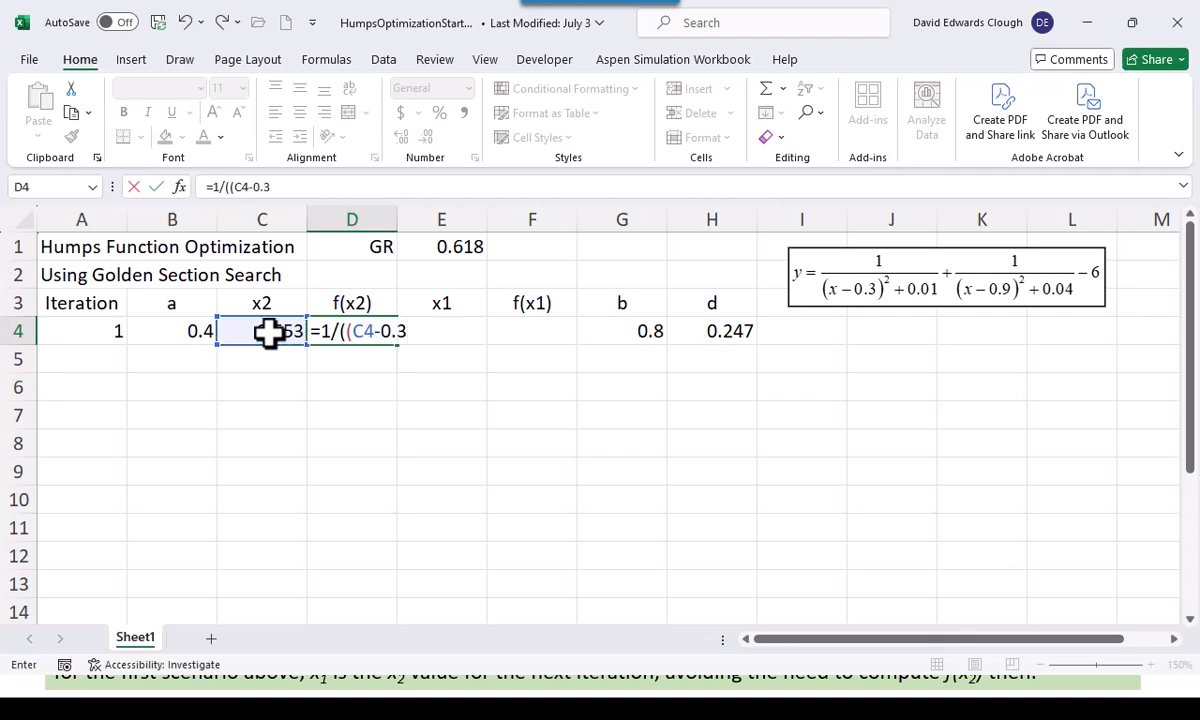
type(")^2+0.01)+")
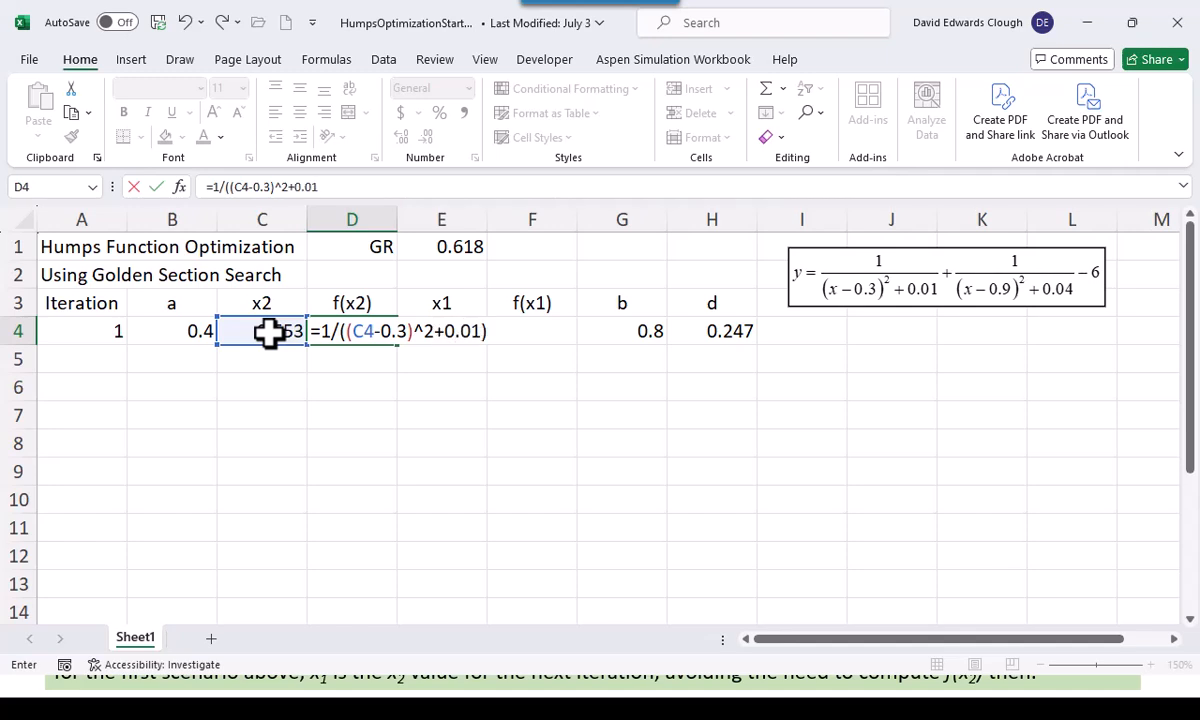
type("1/((")
left_click(268, 333)
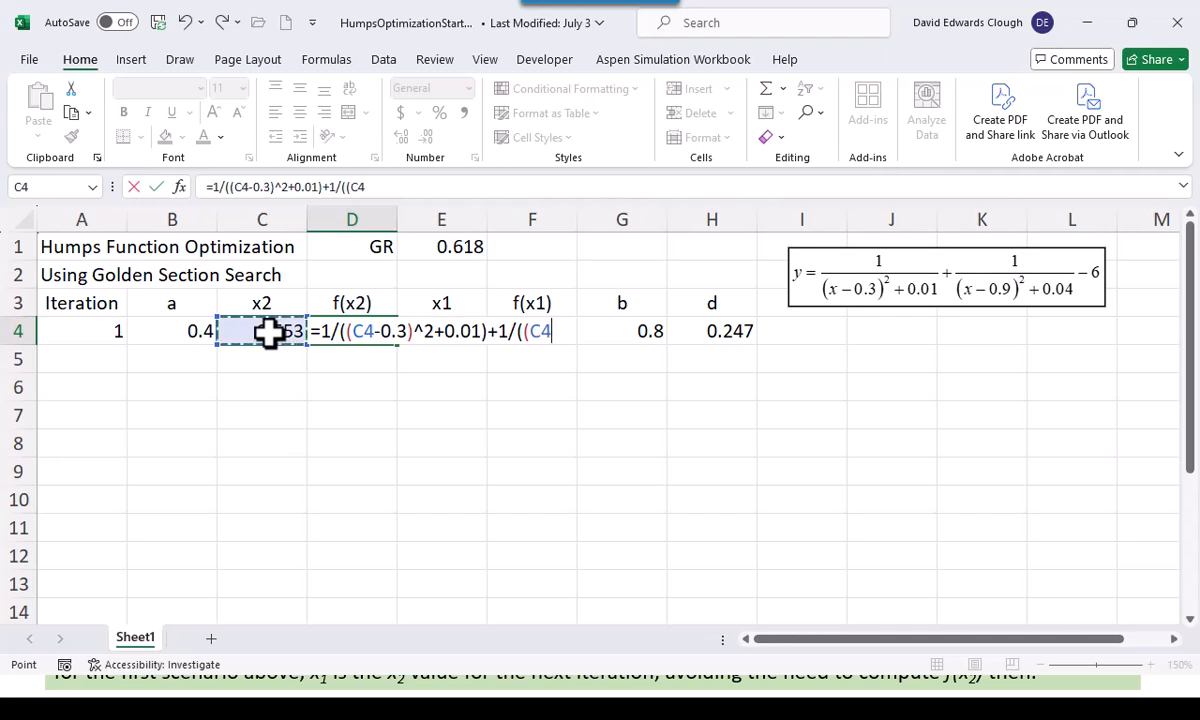
type("-0.9)^2")
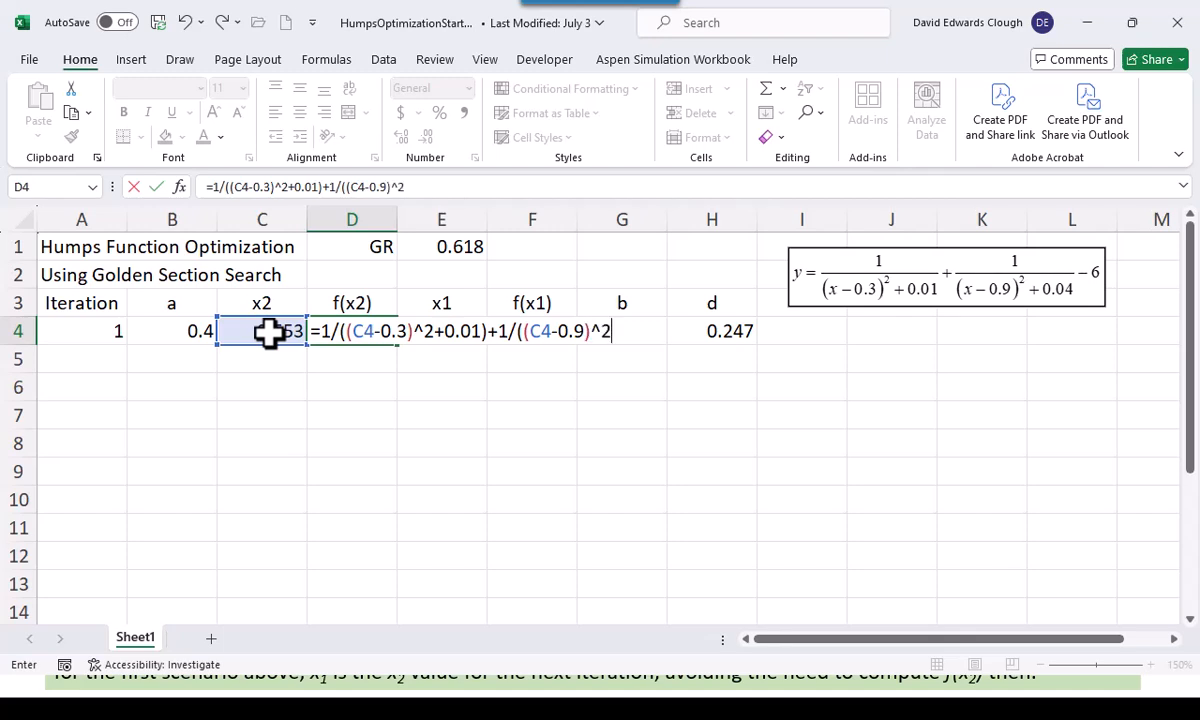
type("_")
type("+0.04")
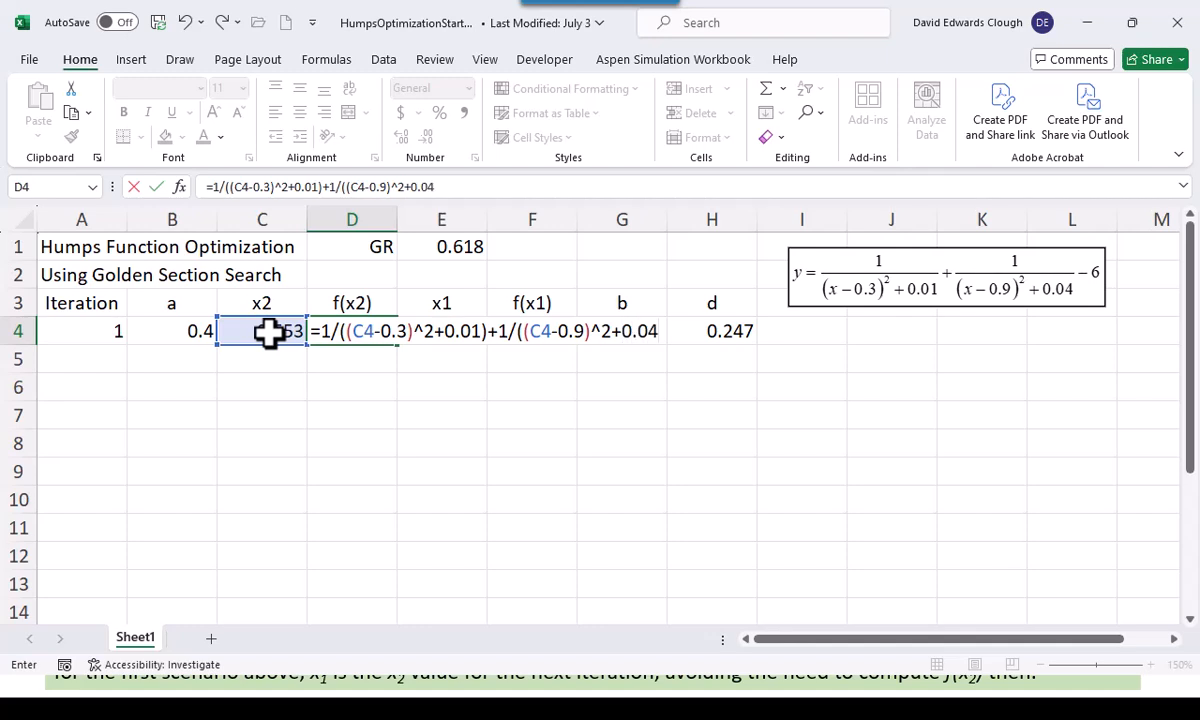
type(")-6")
key("ctrl+Return")
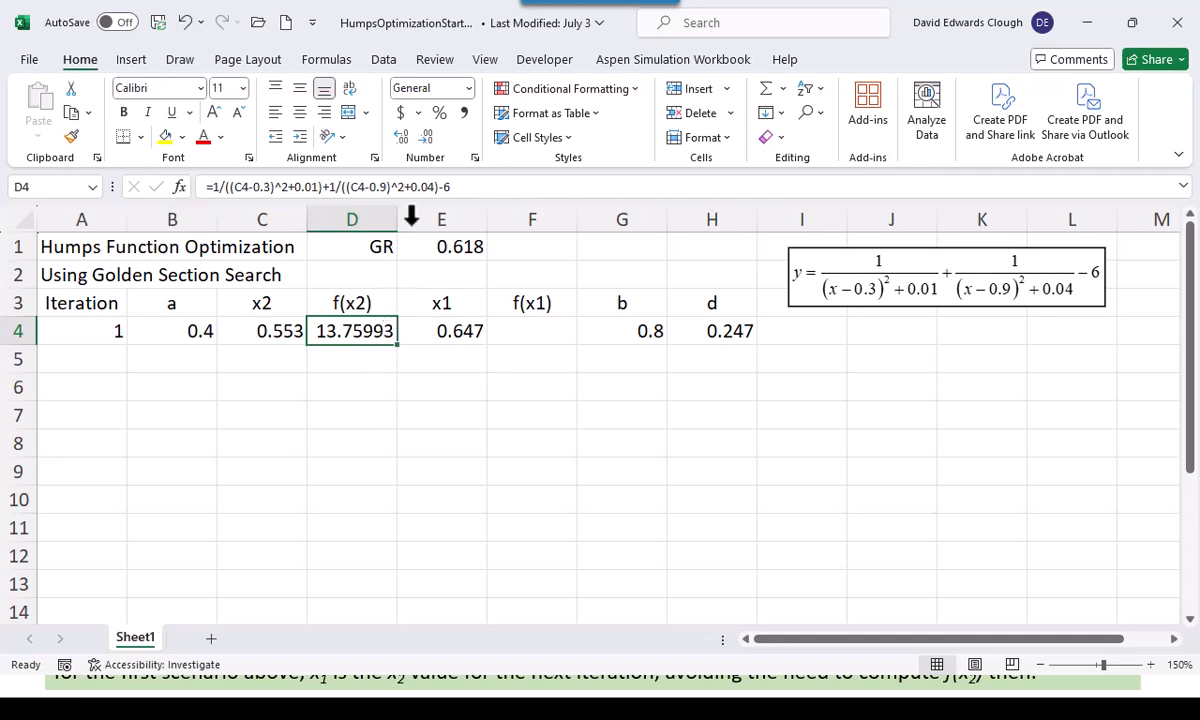
left_click(427, 137)
left_click(427, 137)
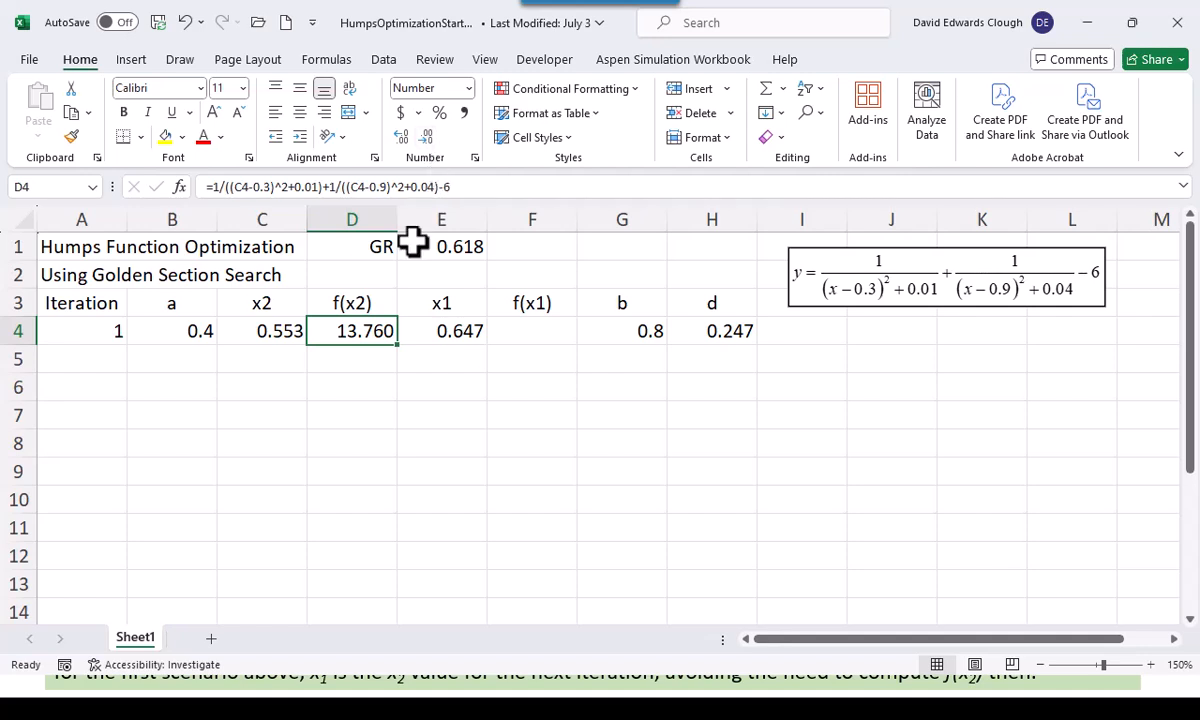
Copy the humps function formula from D4 into F4 to calculate f(x1)
left_click(267, 323)
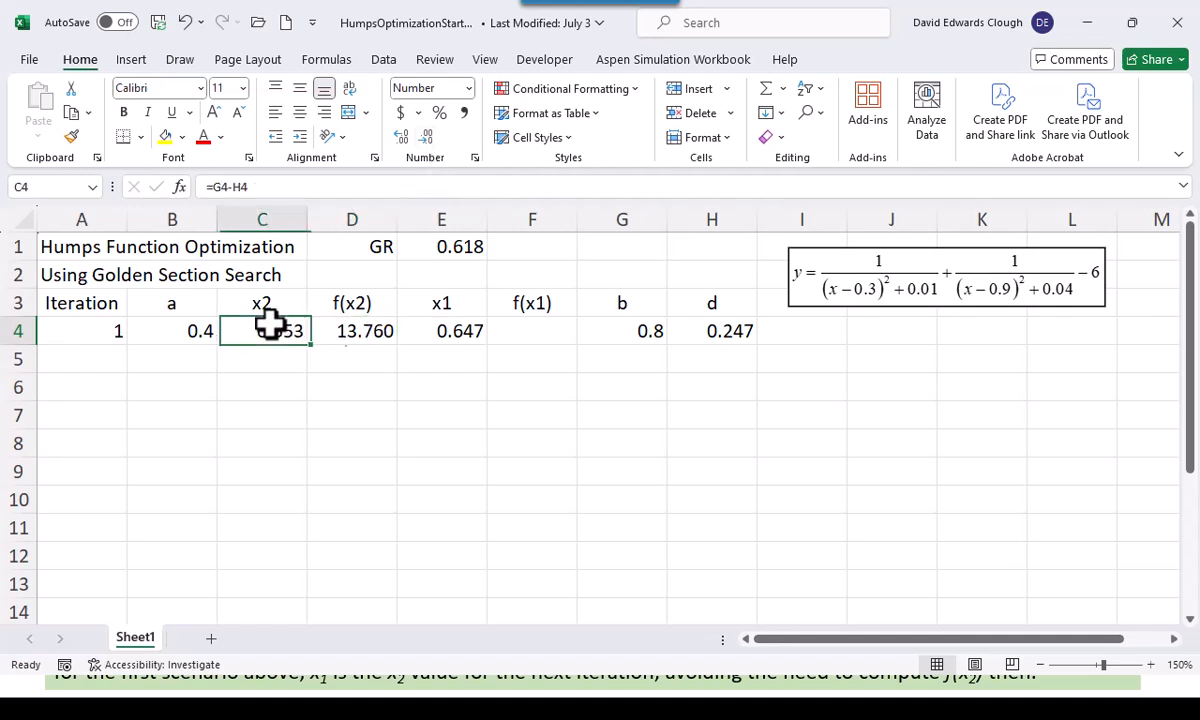
left_click(353, 332)
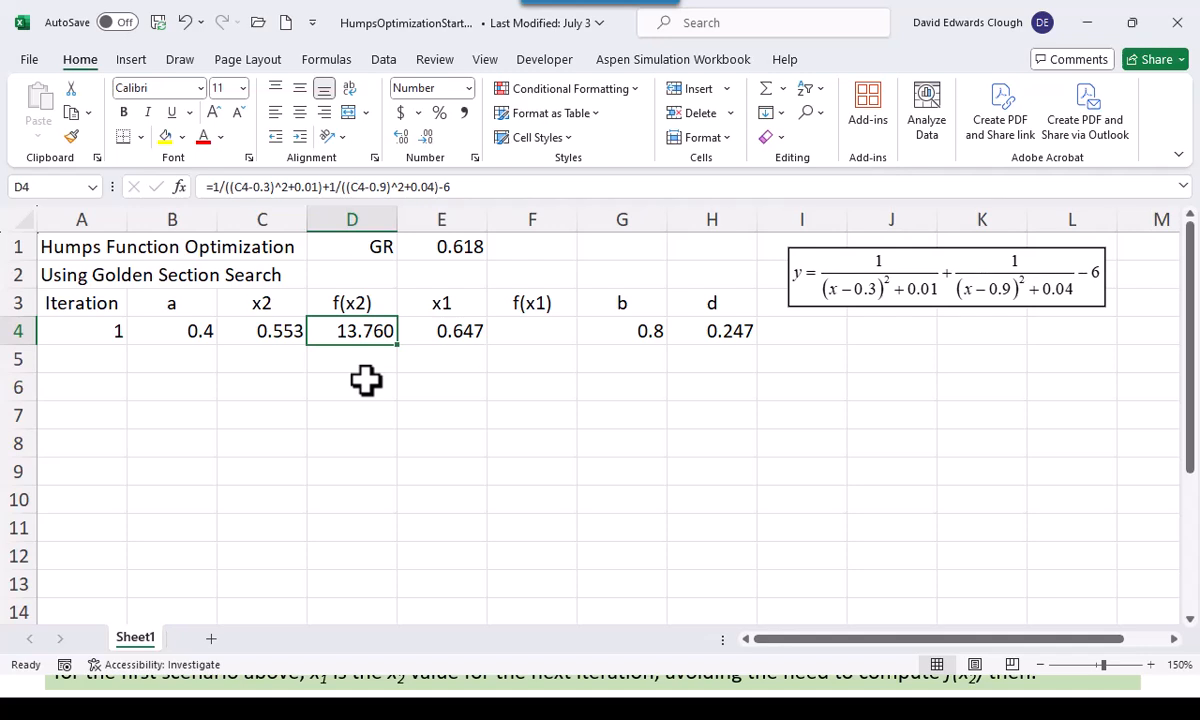
key("ctrl+c")
left_click(528, 334)
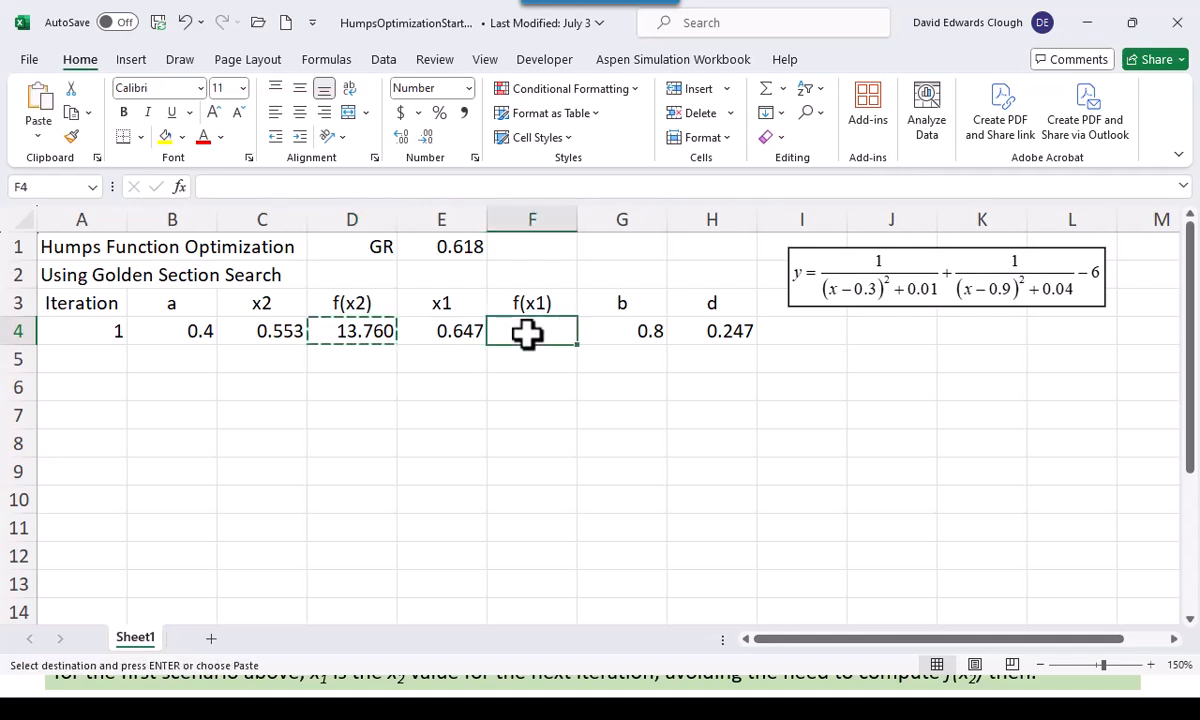
key("Return")
left_click(471, 333)
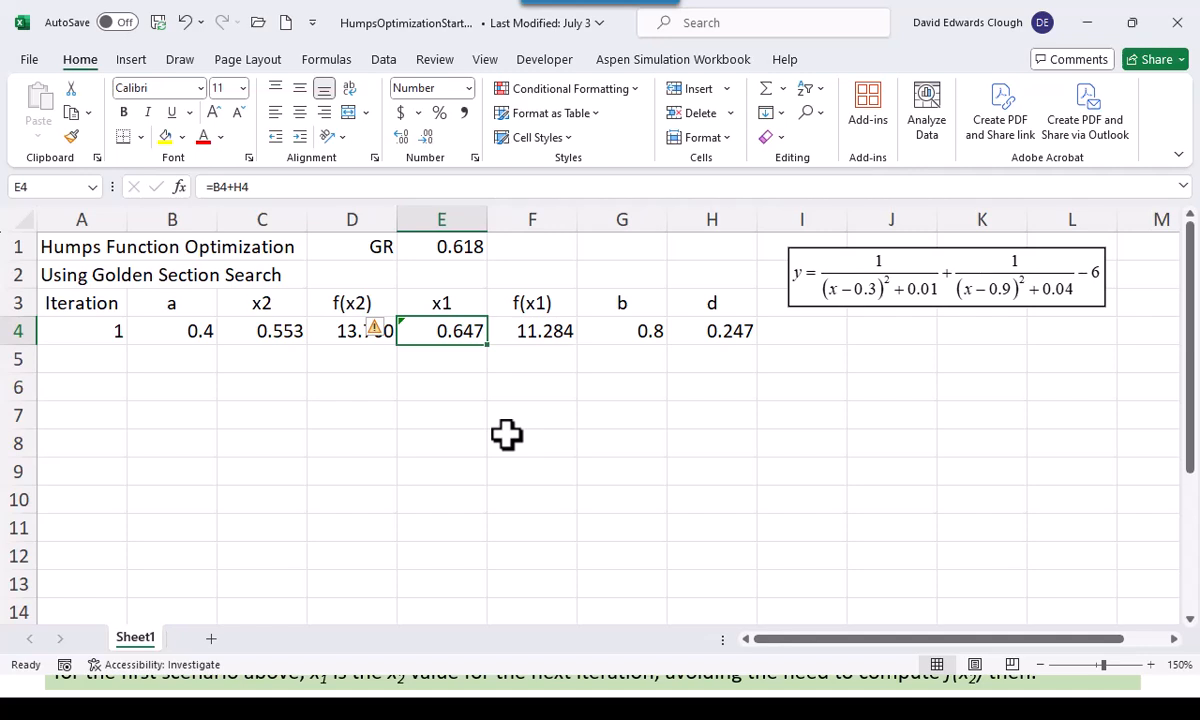
left_click(540, 333)
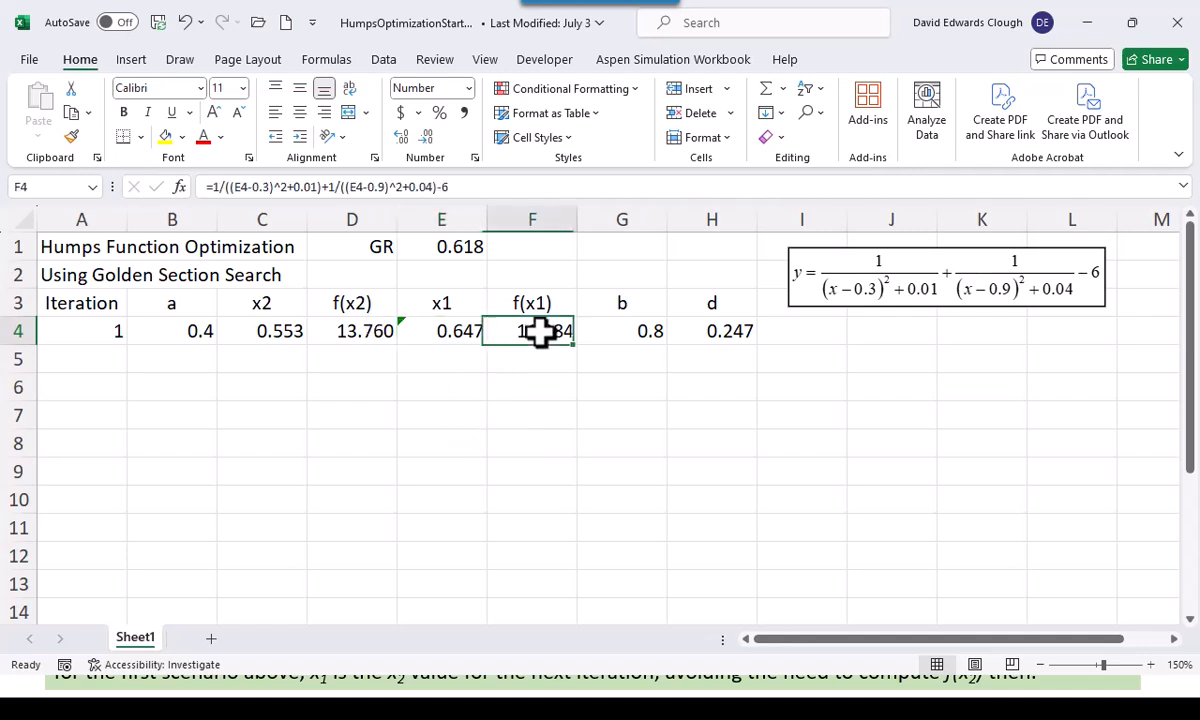
left_click(354, 331)
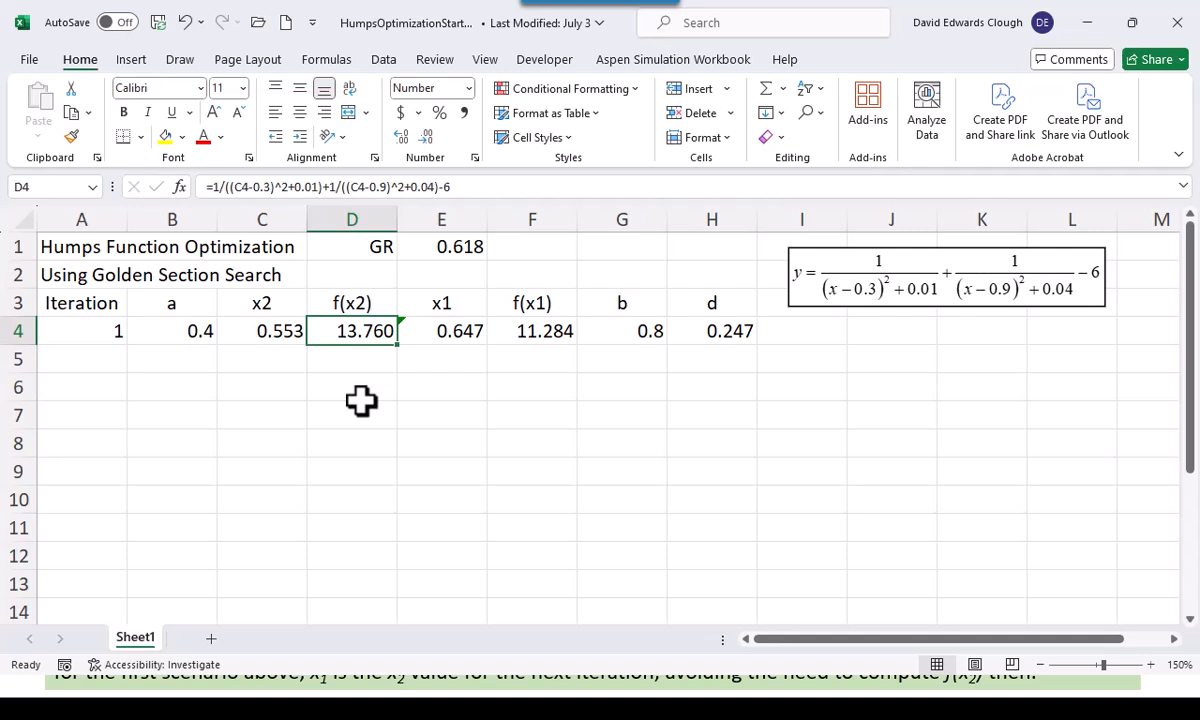
left_click(194, 362)
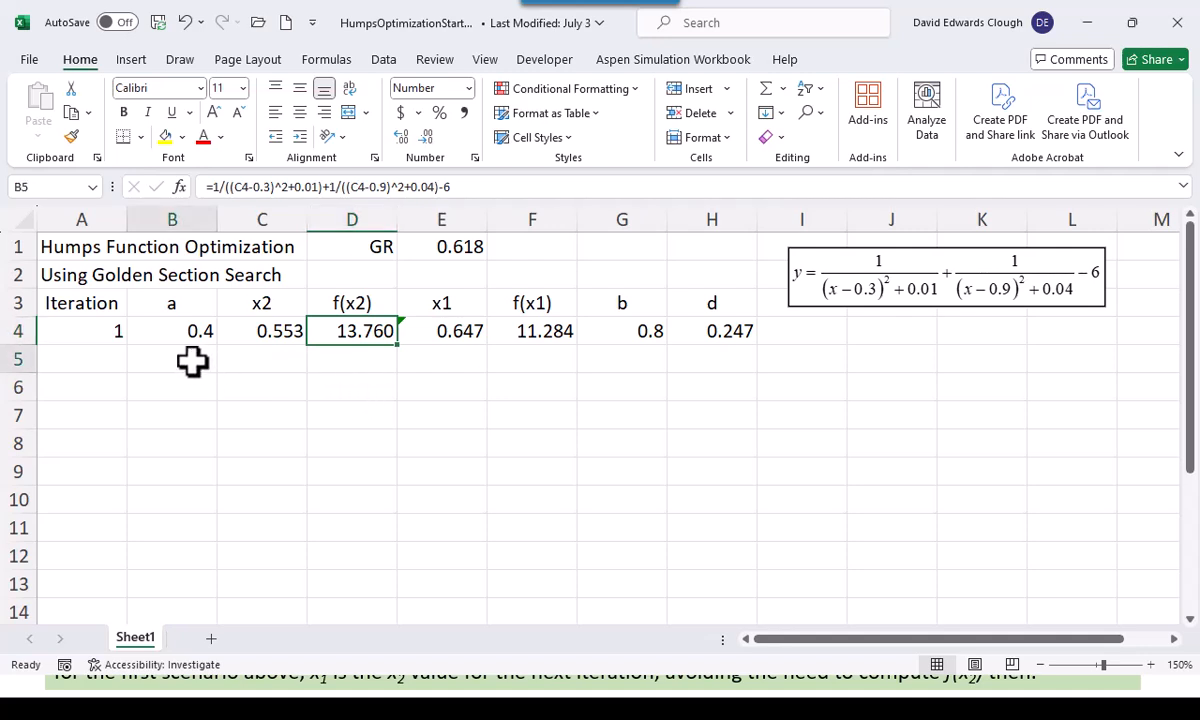
left_click(280, 328)
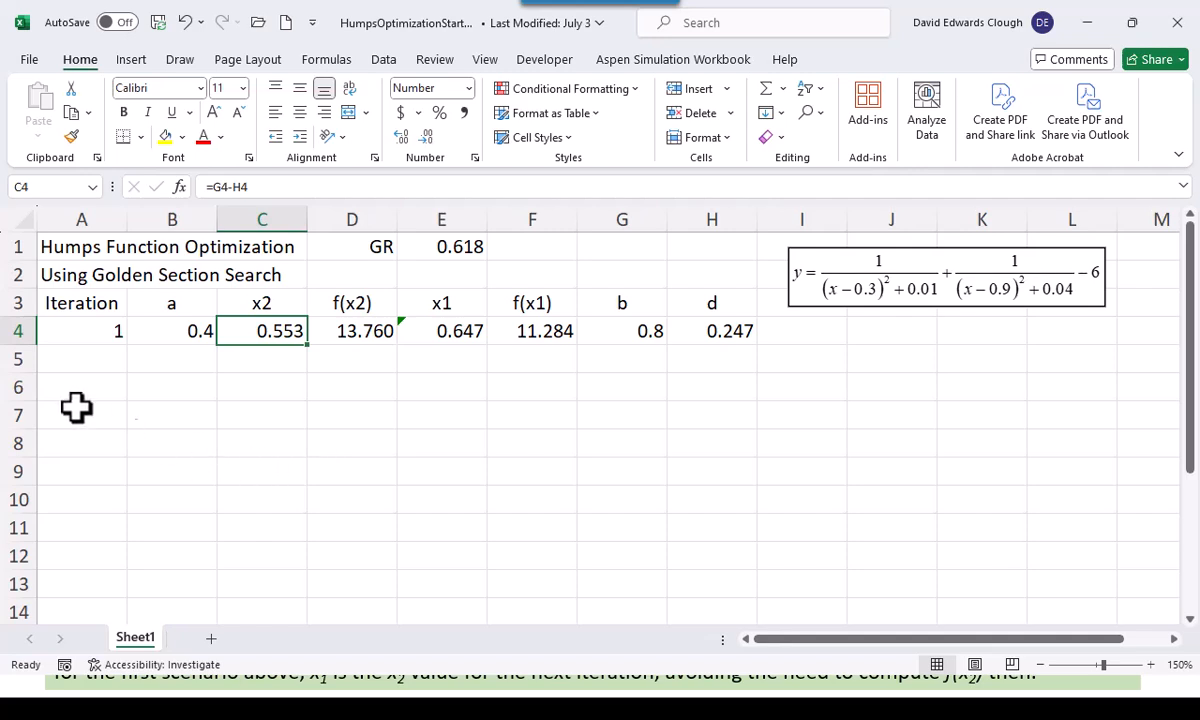
Enter the iteration counter formula =A4+1 in A5
left_click(89, 361)
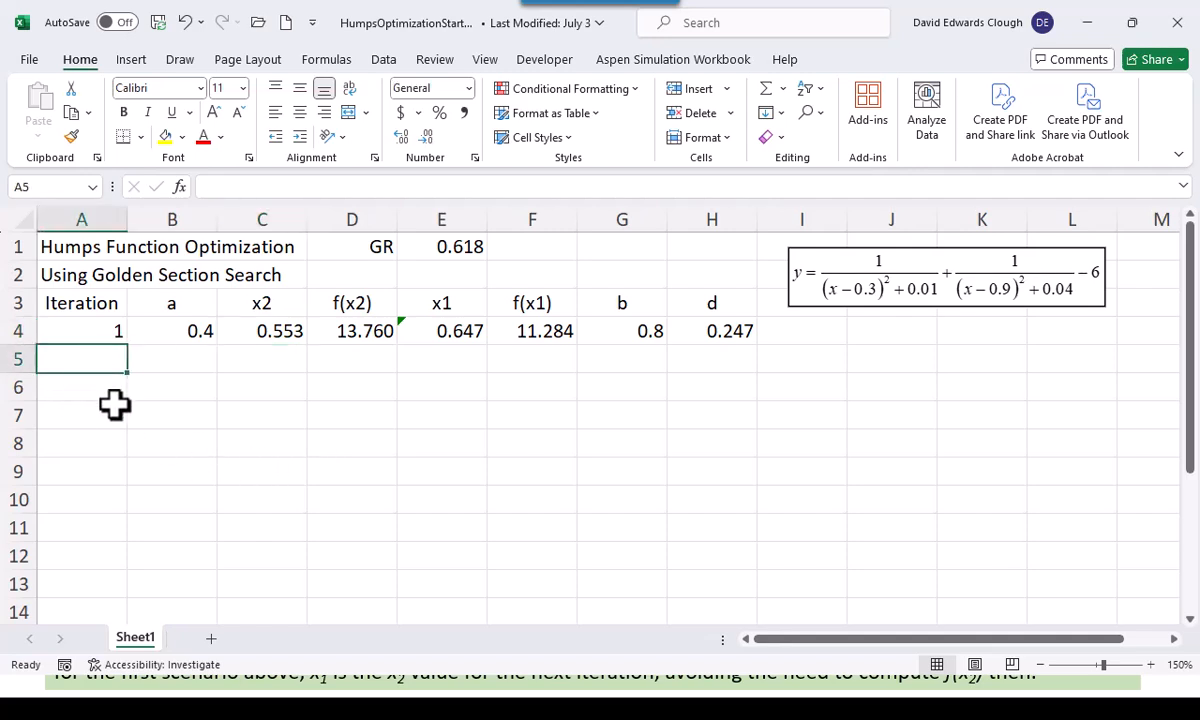
type("=")
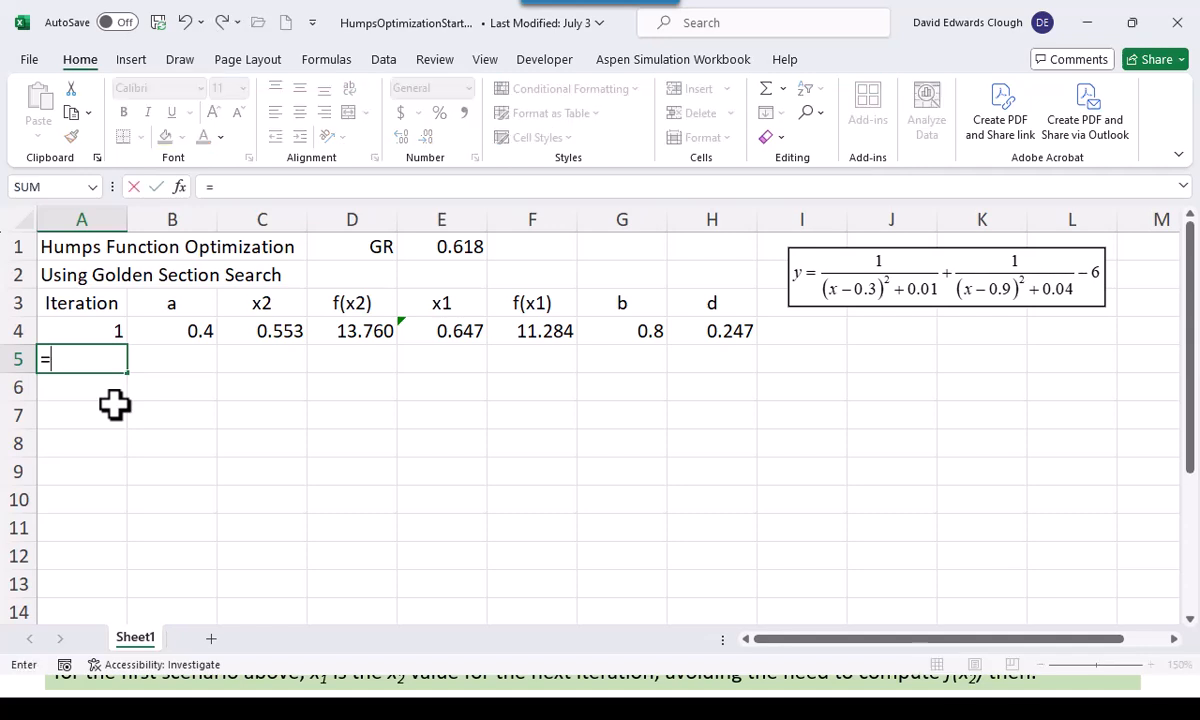
key("Up")
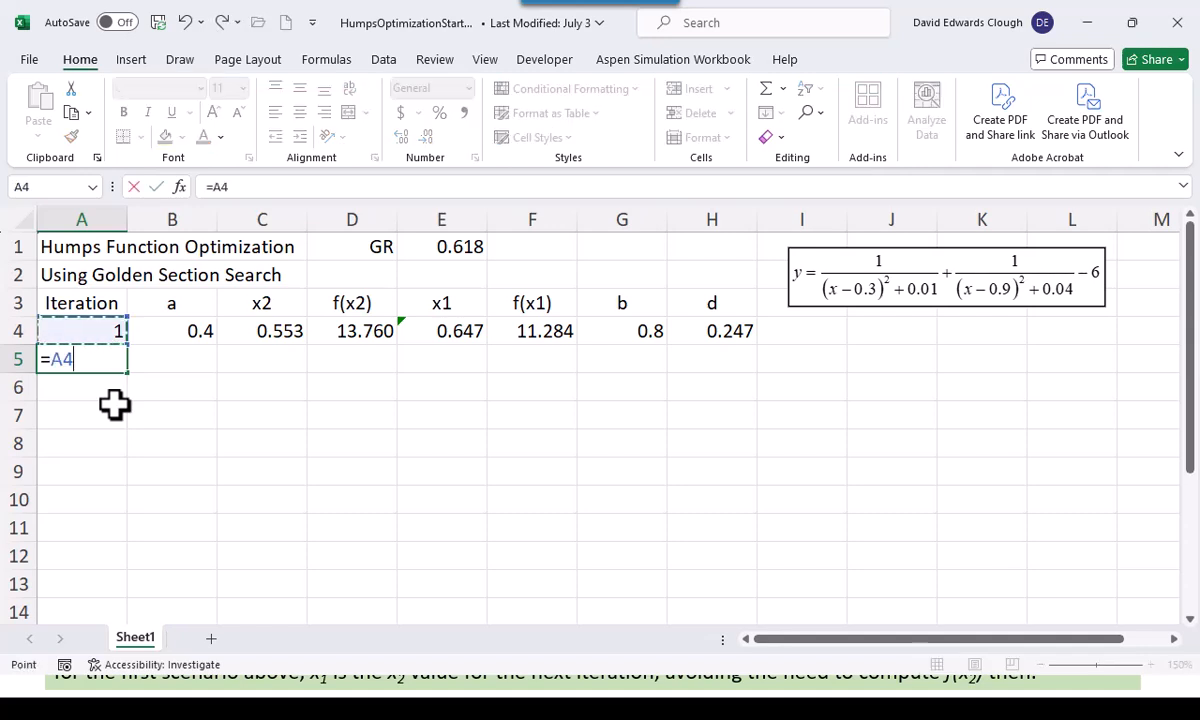
type("+1")
key("ctrl+Return")
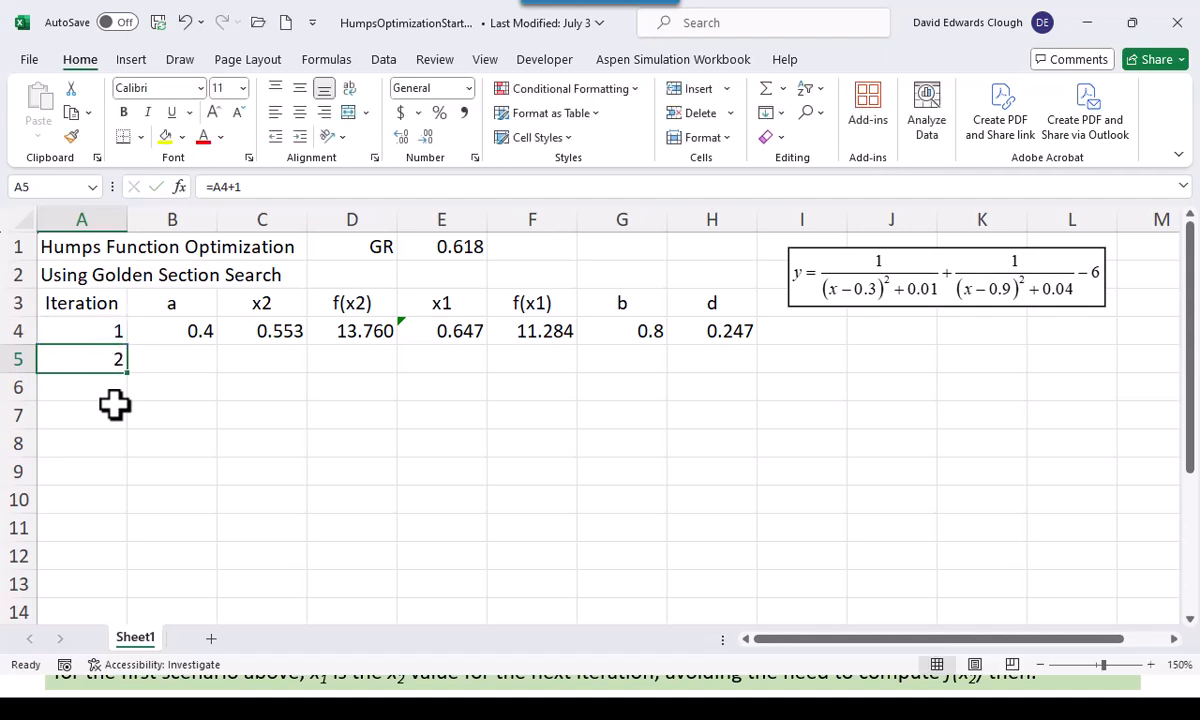
Calculate the second iteration's a in B5 with =IF(D4>F4,C4,B4) and format it to three decimal places
key("Right")
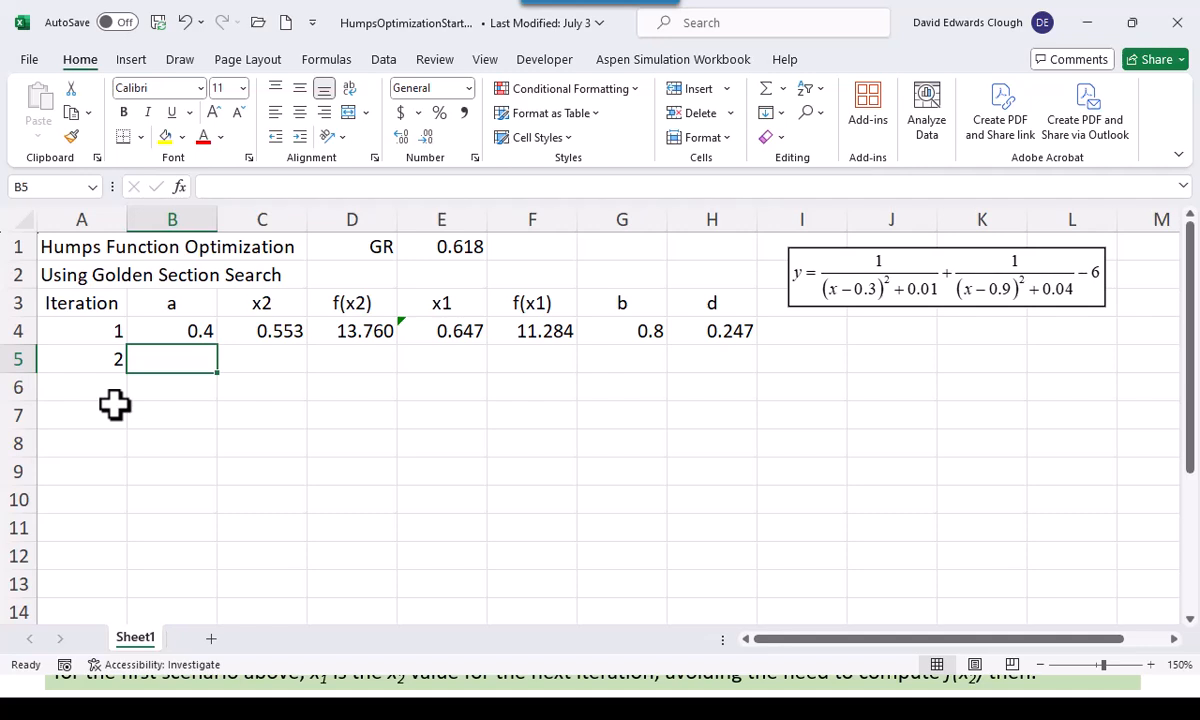
type("=")
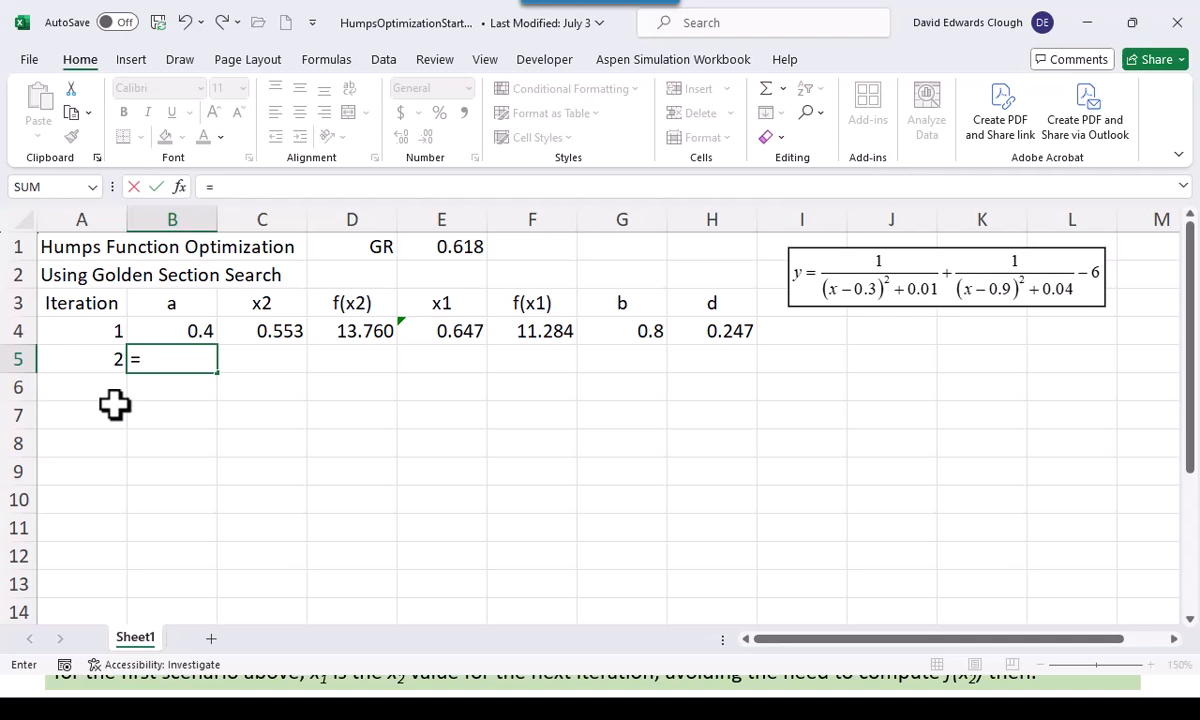
type("if(")
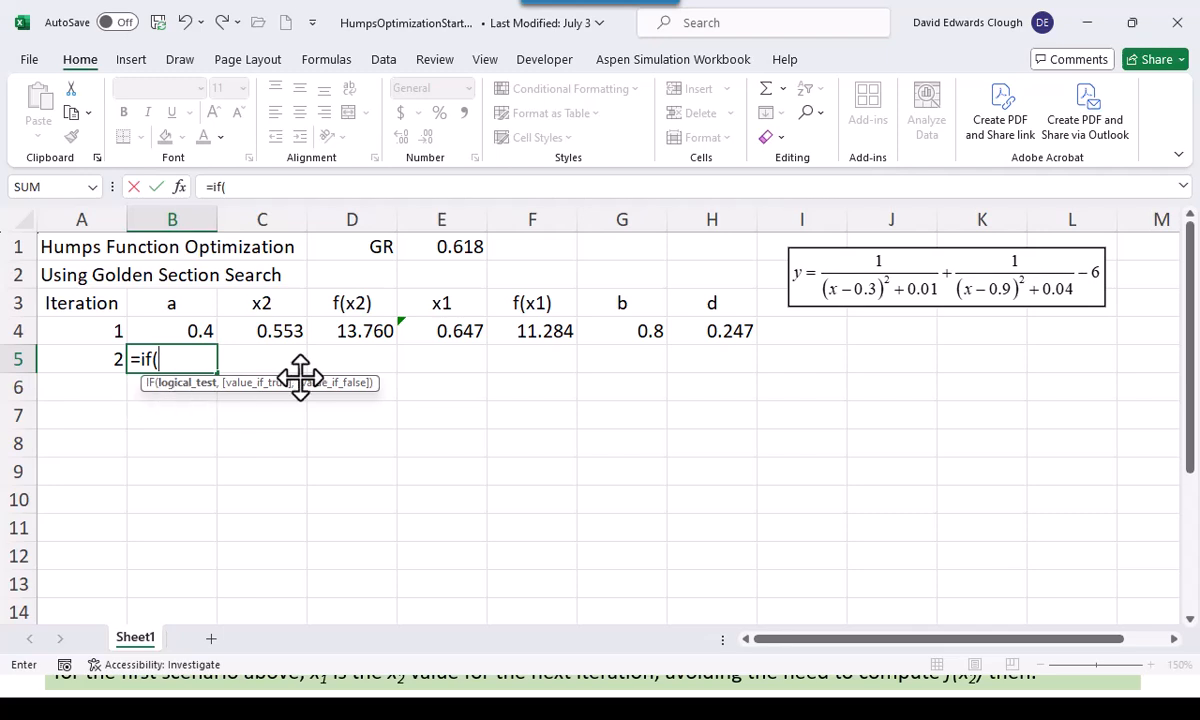
left_click(362, 333)
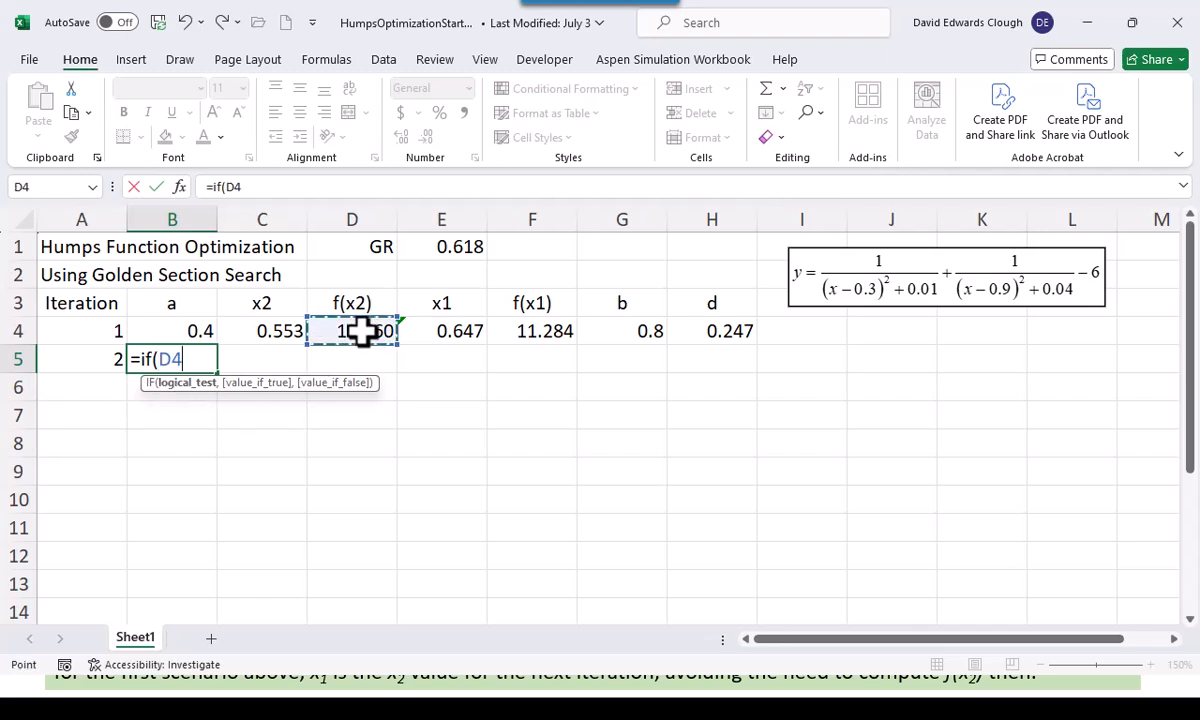
type(">")
left_click(537, 335)
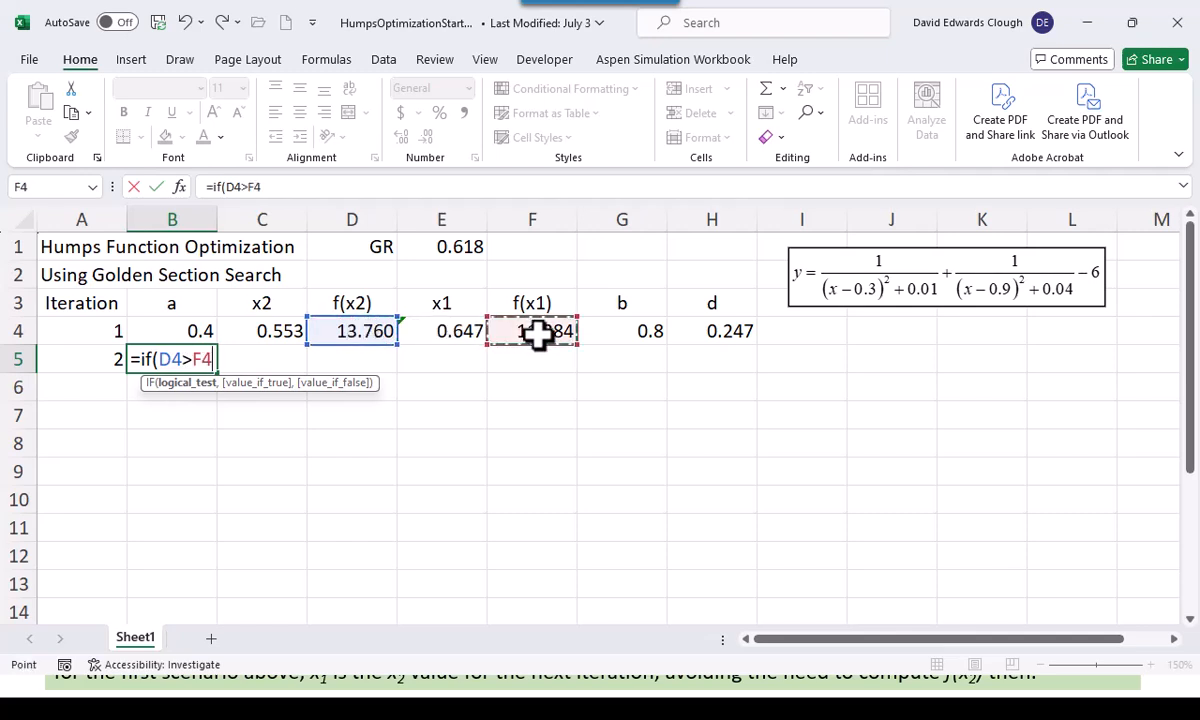
type(",")
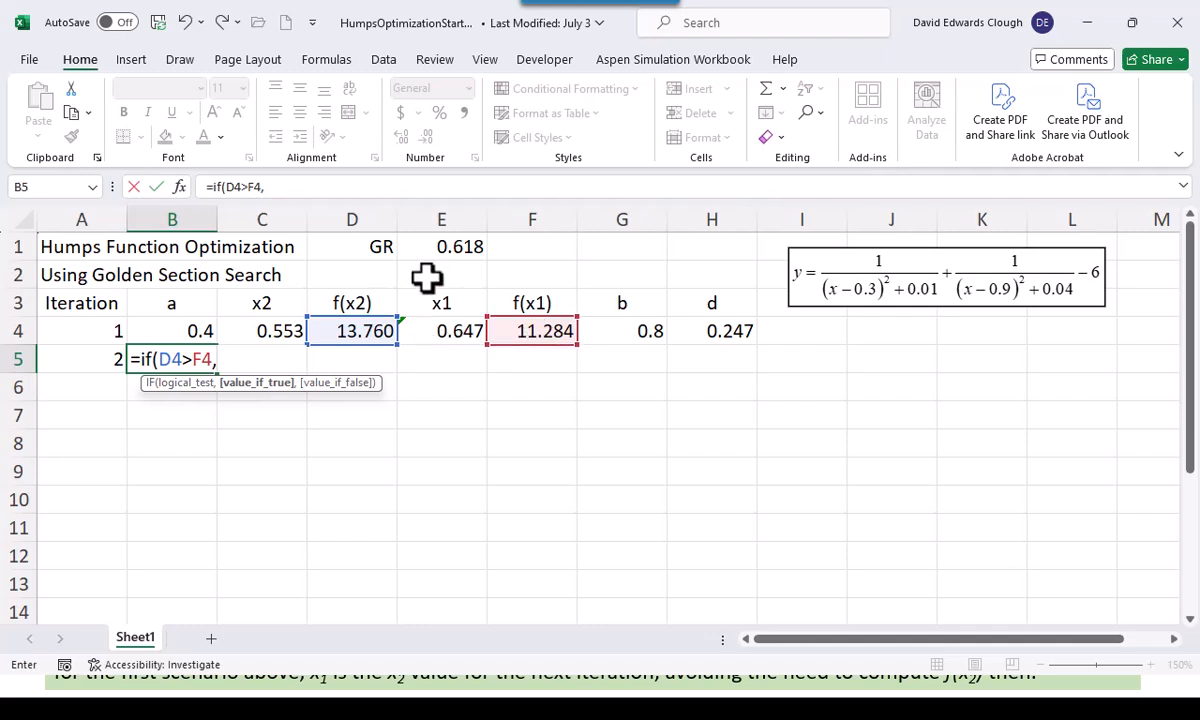
left_click(283, 331)
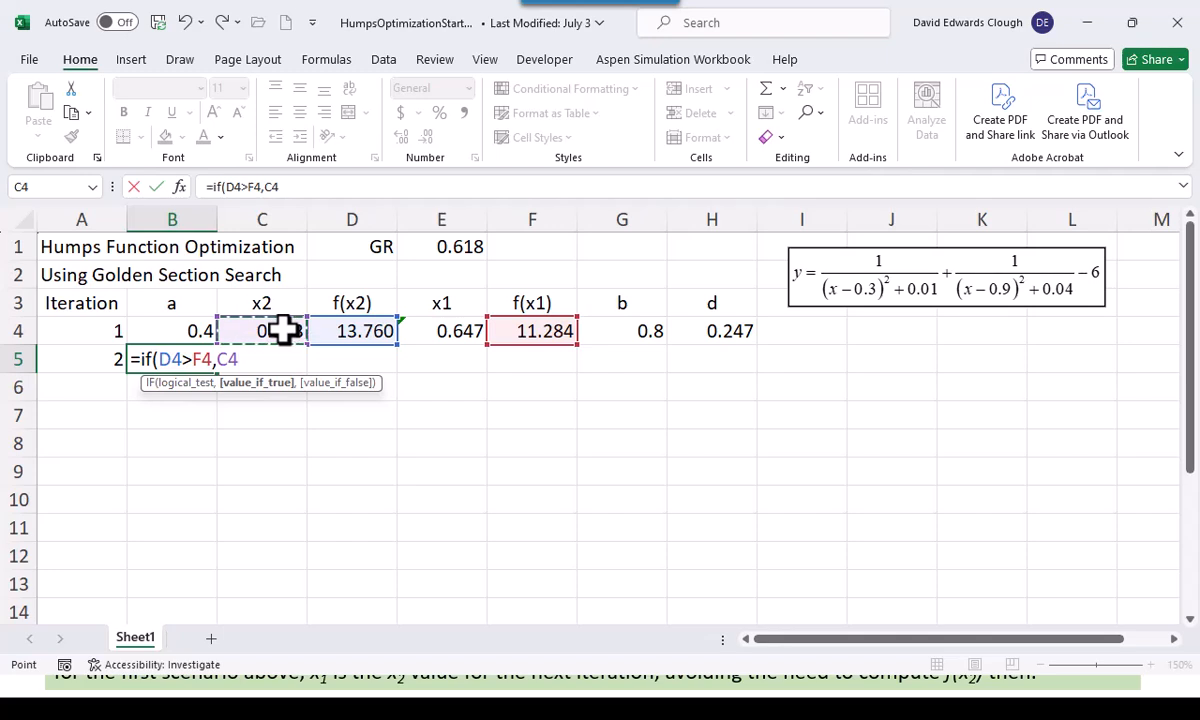
type(",")
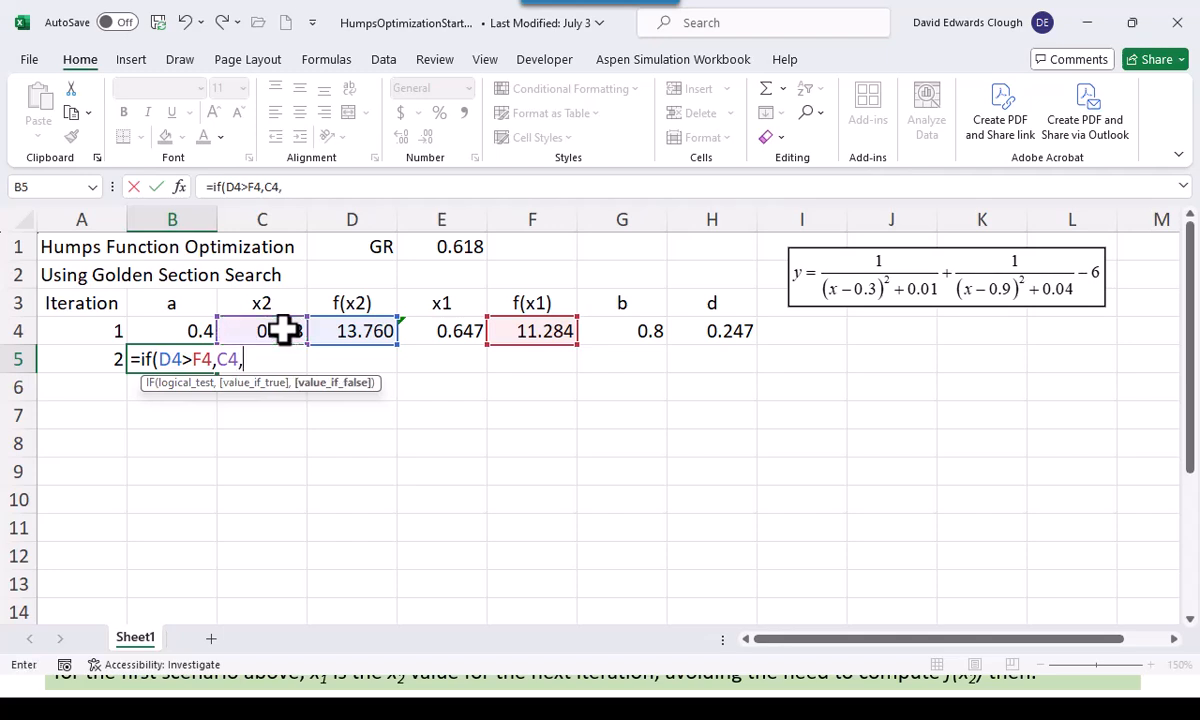
left_click(172, 331)
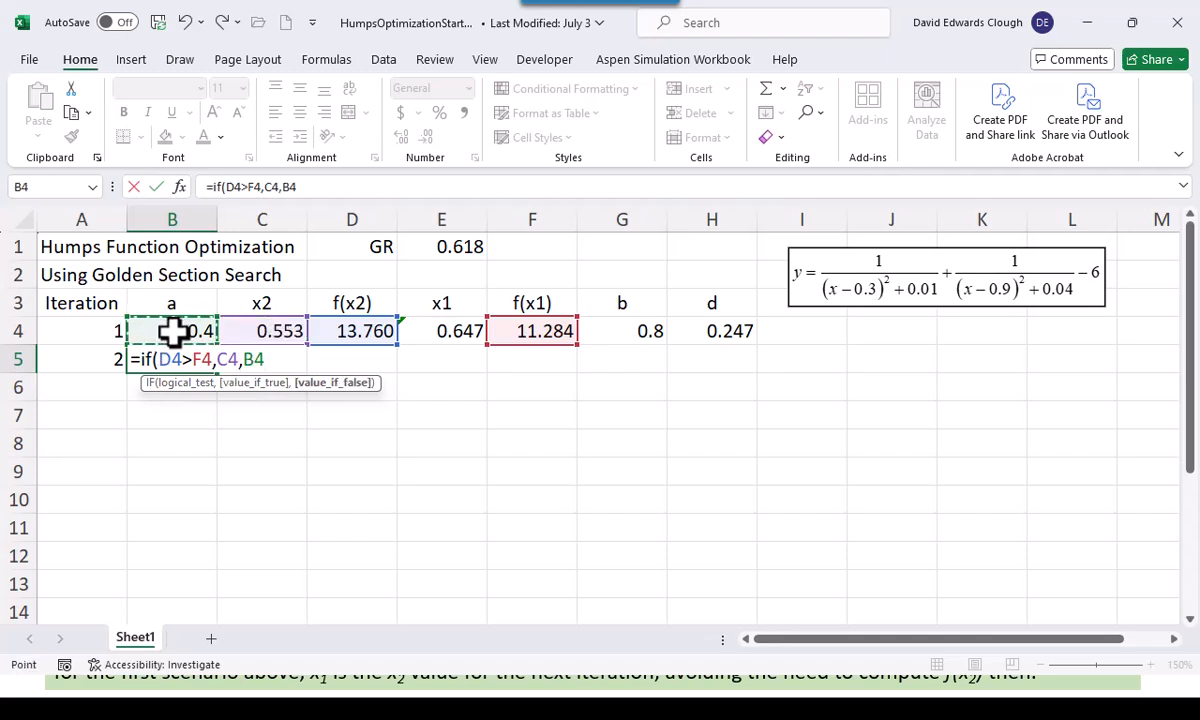
key("ctrl+Return")
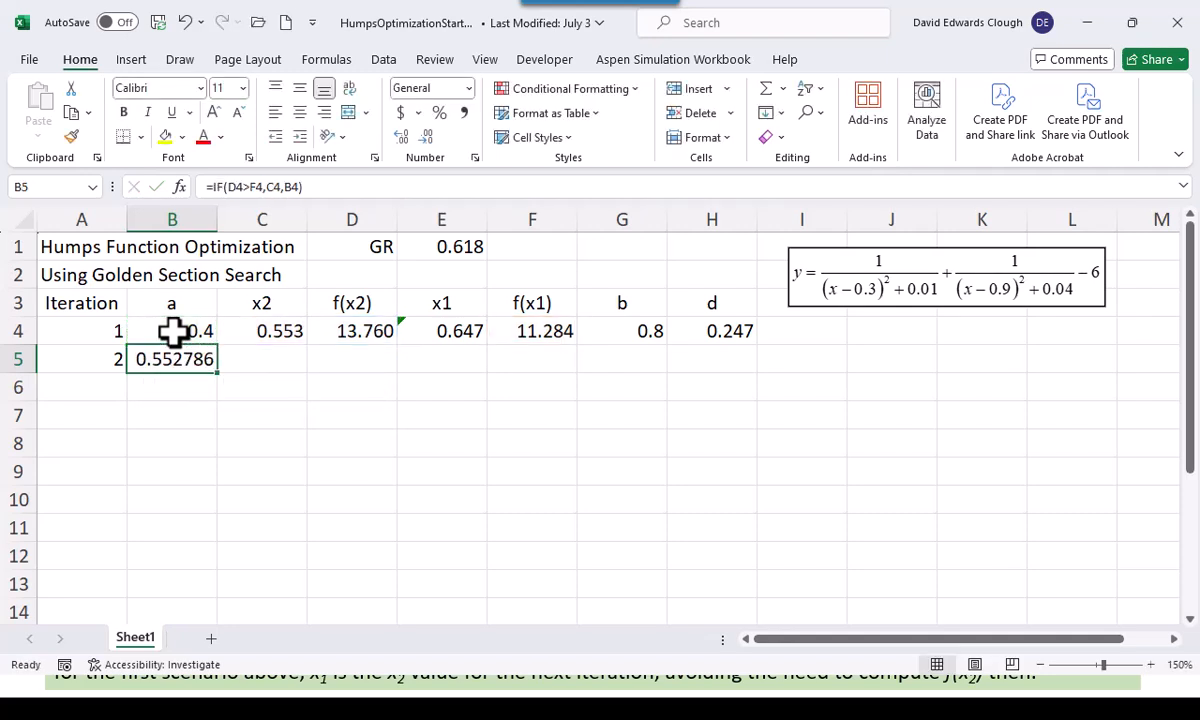
left_click(427, 137)
left_click(427, 137)
left_click(427, 137)
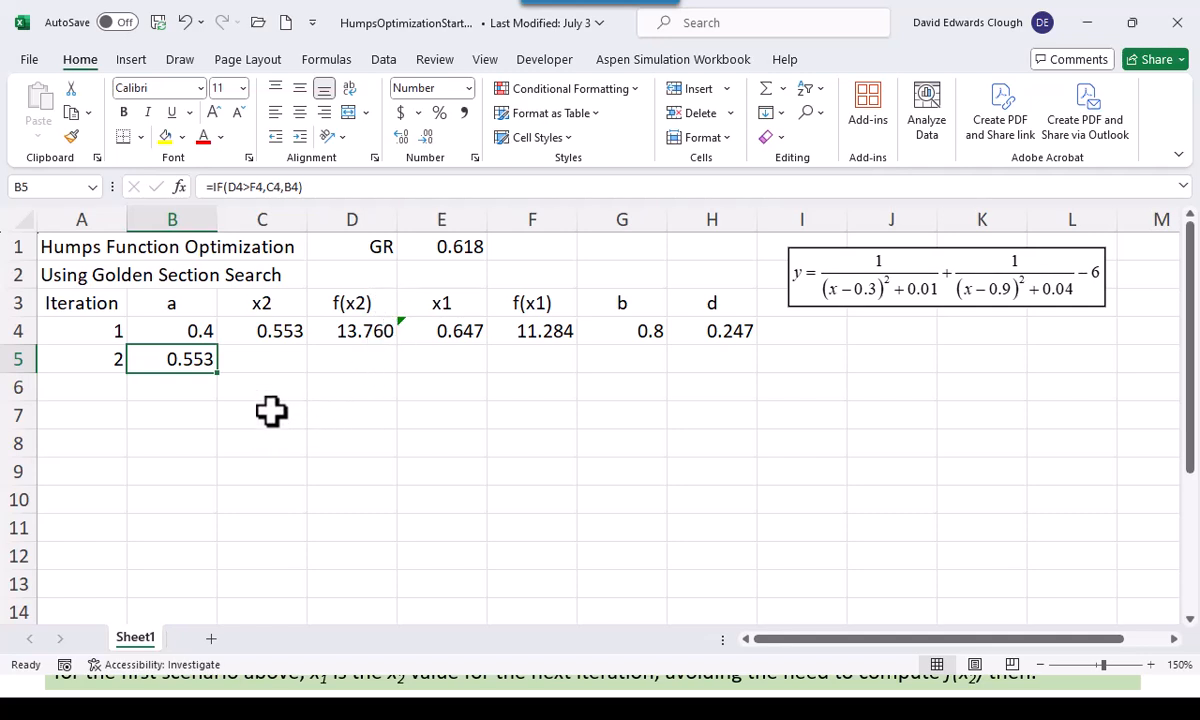
Calculate the second iteration's b in G5 with the formula =IF(F4>D4,E4,G4)
left_click(634, 366)
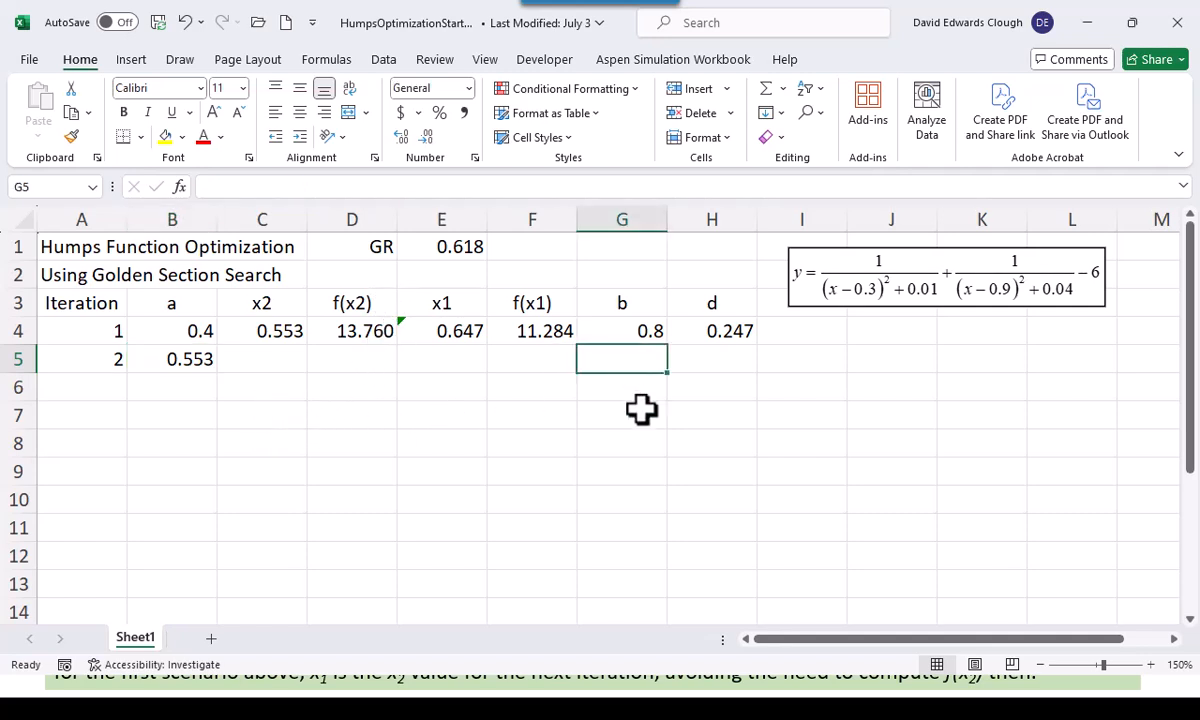
type("=")
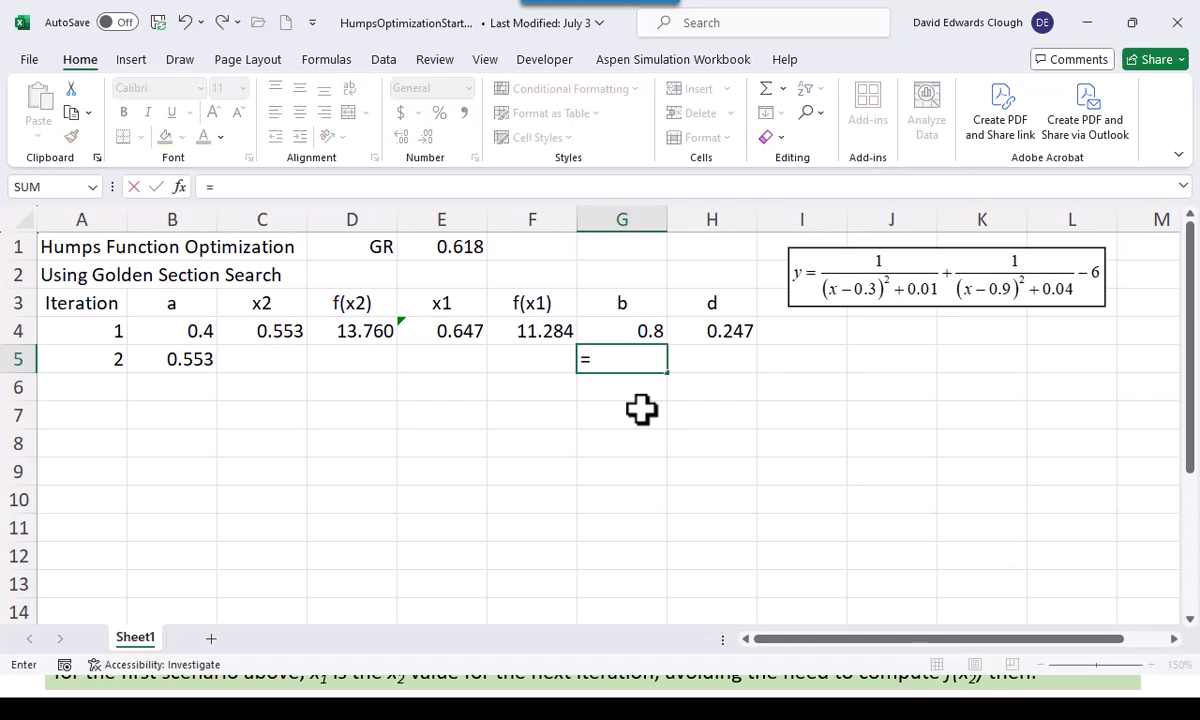
type("if(")
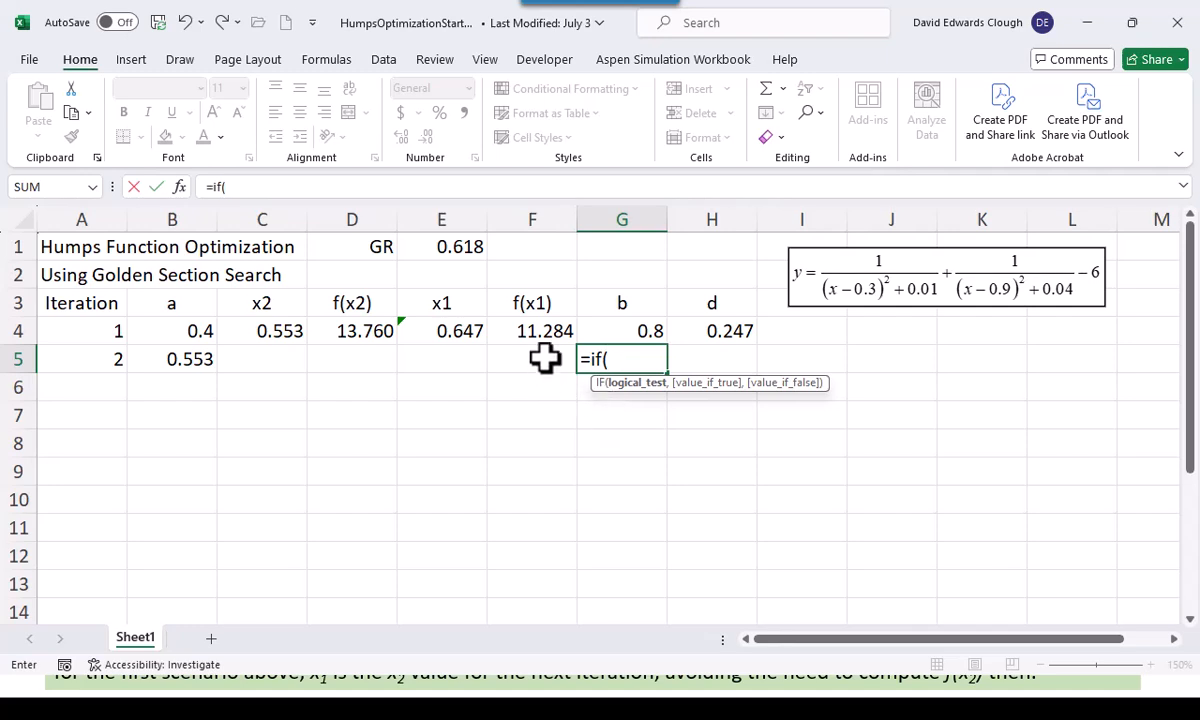
left_click(543, 327)
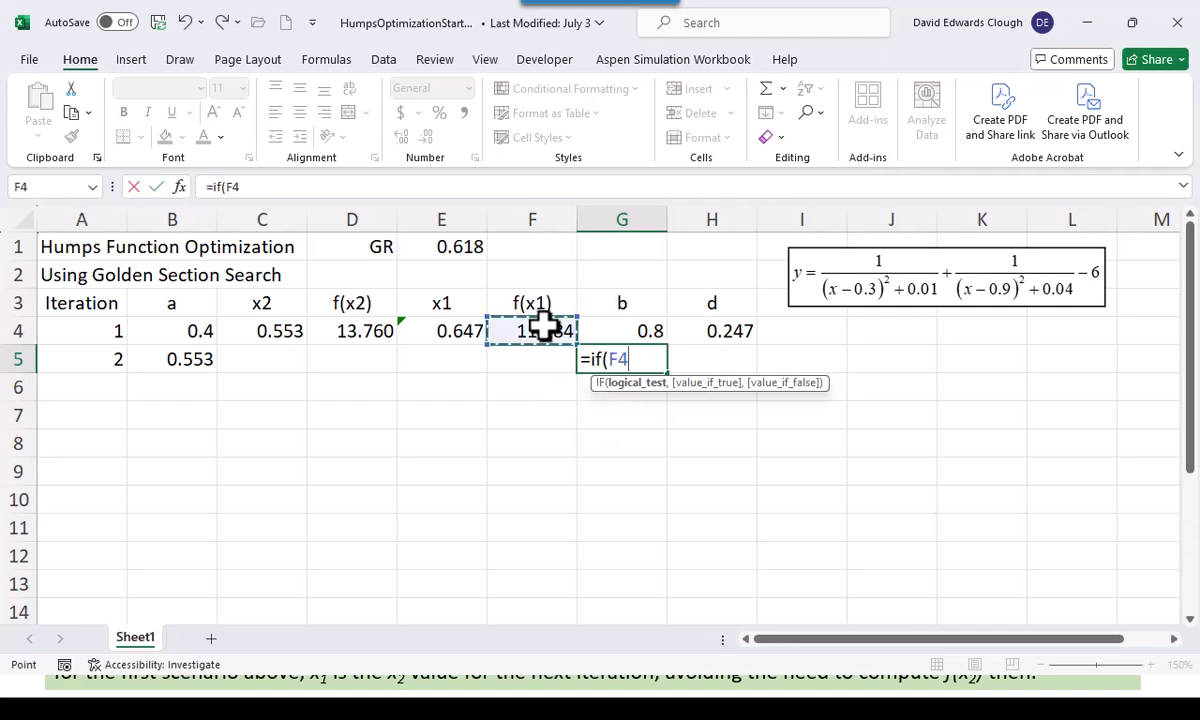
type(">")
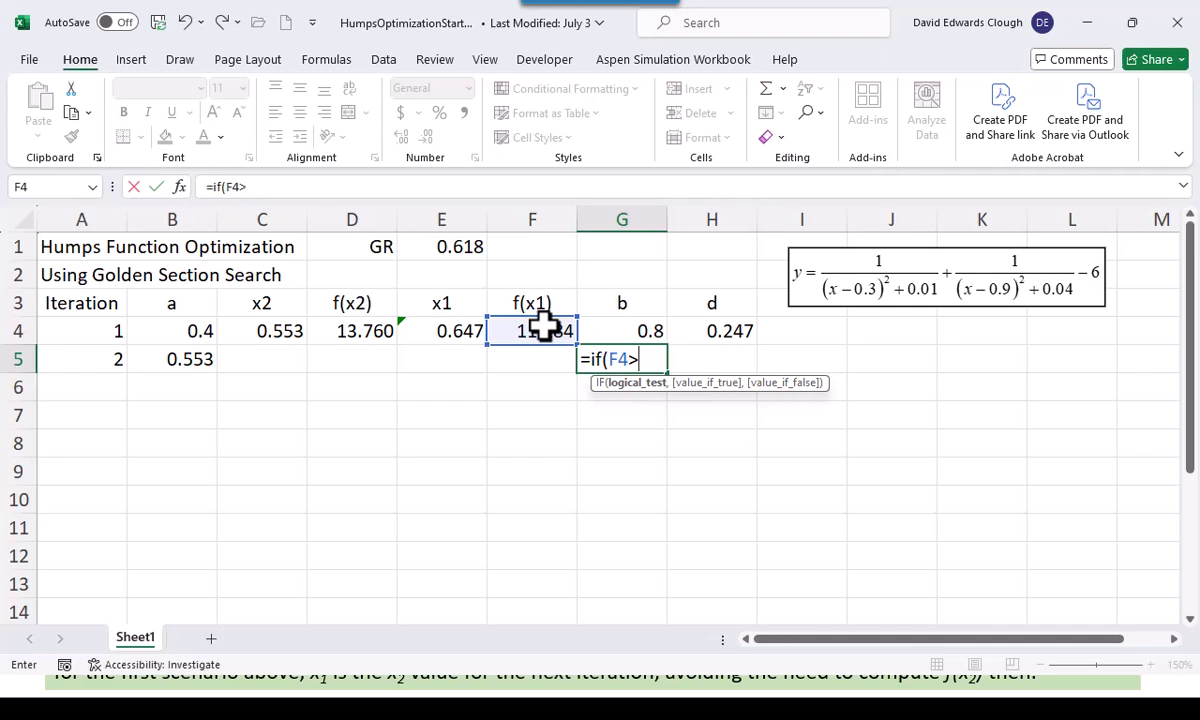
left_click(352, 327)
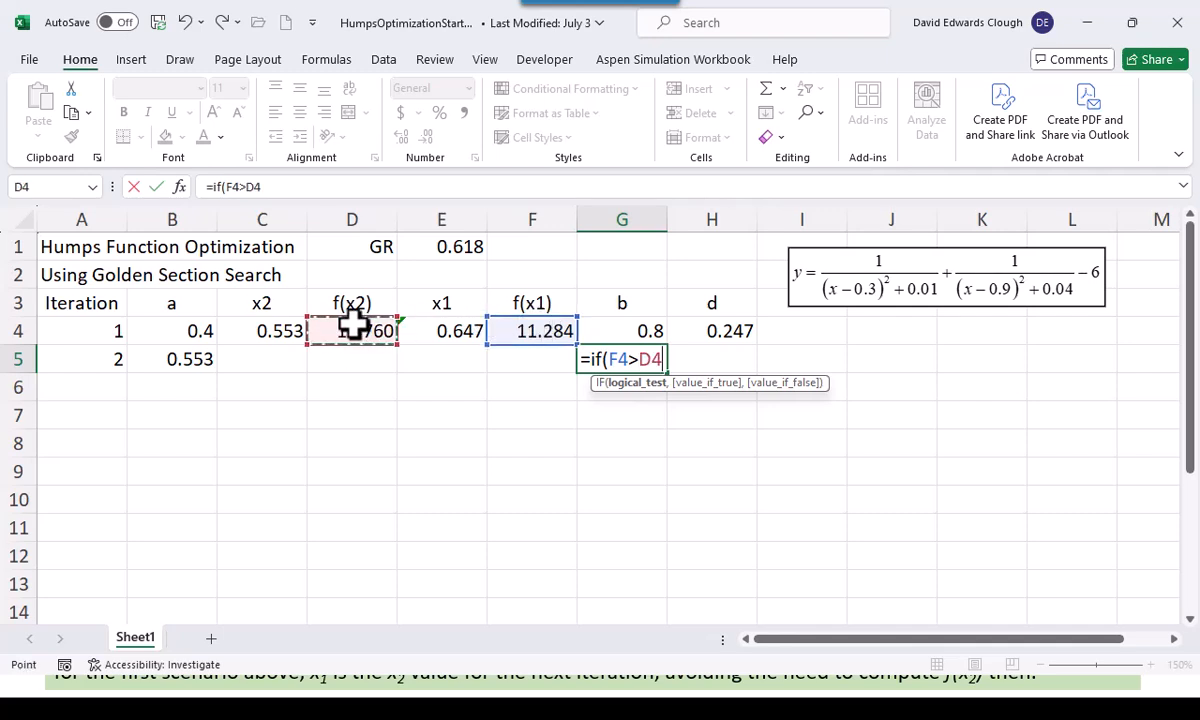
type(",")
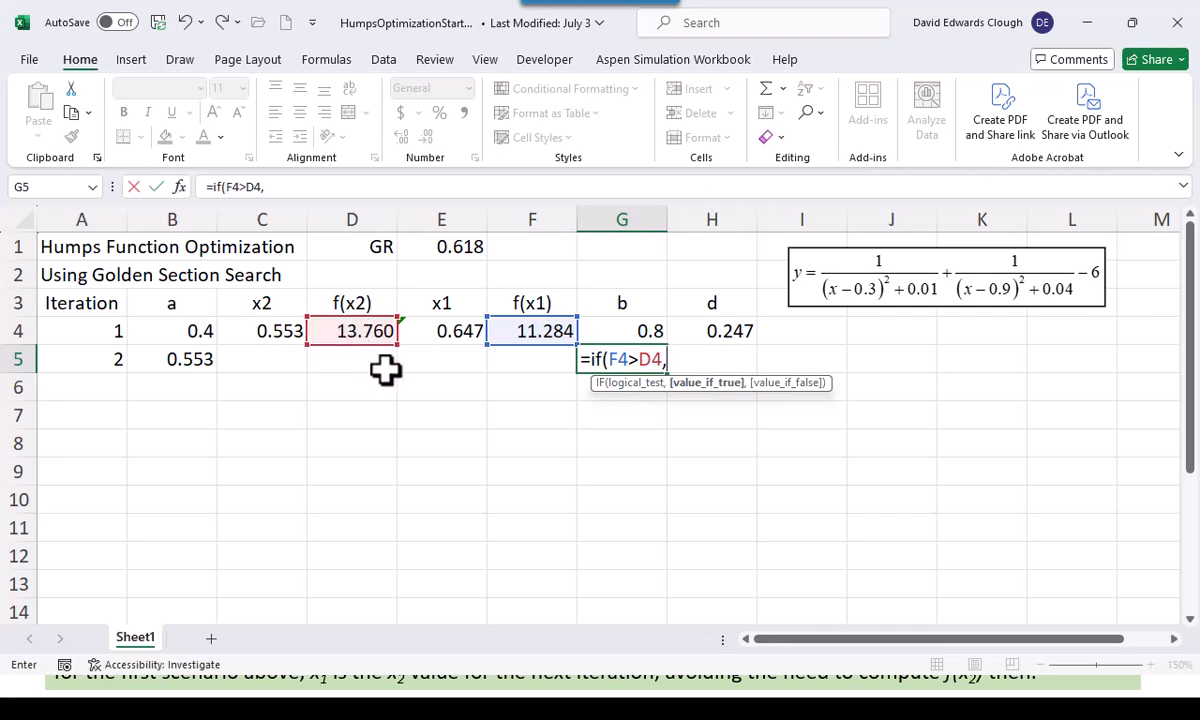
left_click(444, 331)
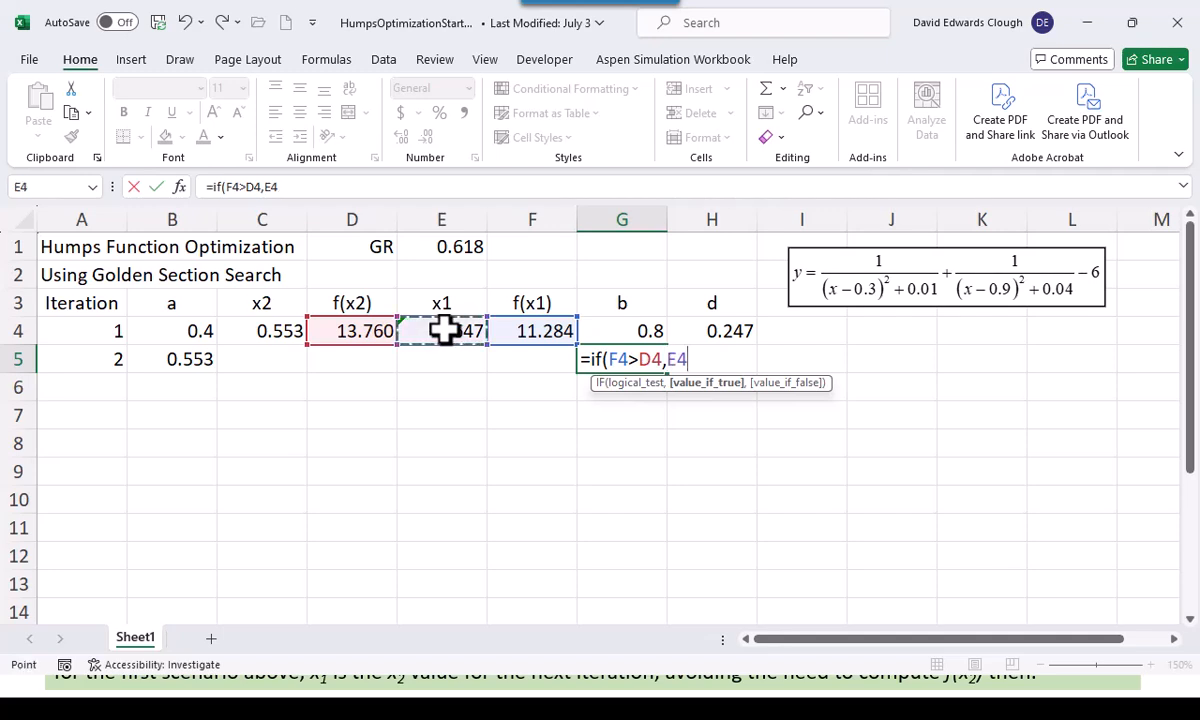
type(",")
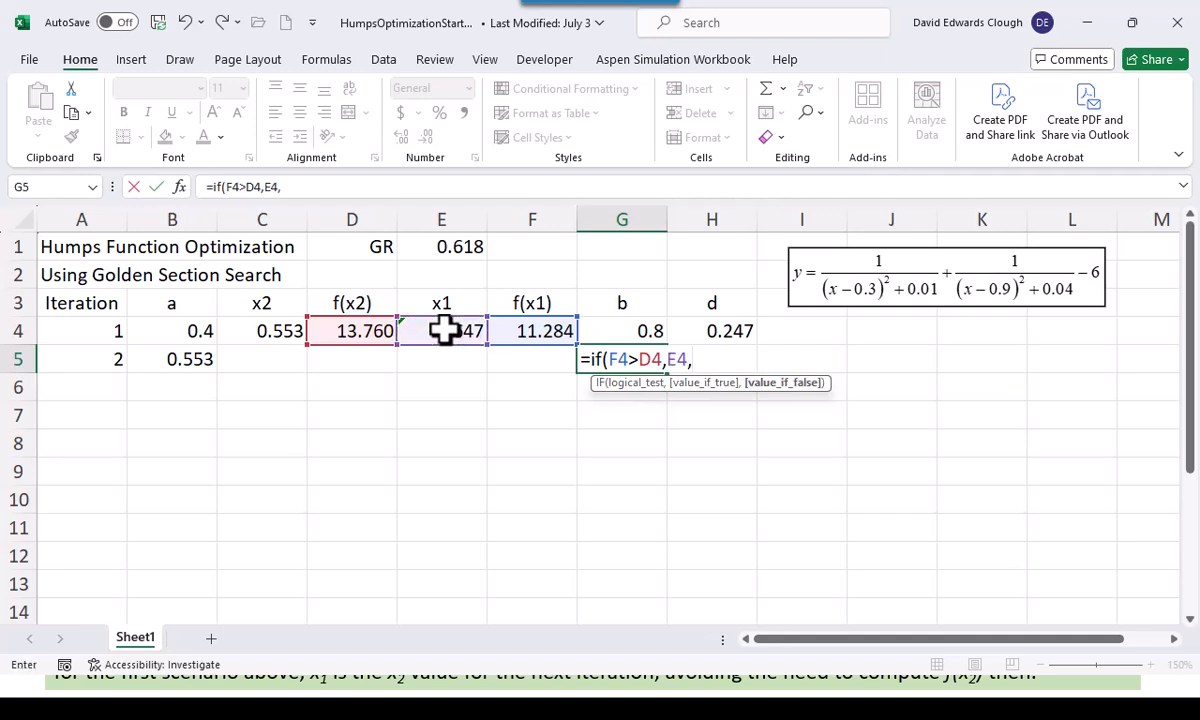
left_click(614, 330)
key("ctrl+Return")
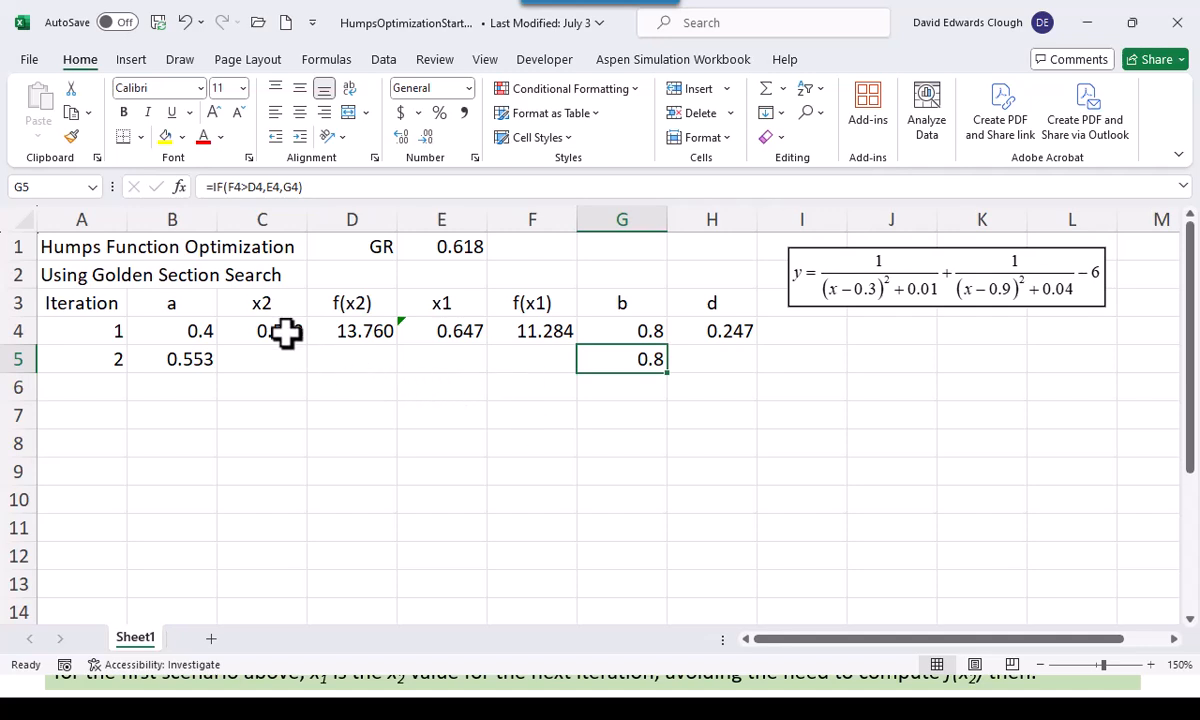
Fill the x2, f(x2), x1 and f(x1) formulas in C4:F4 and the d formula in H4 down to row 5
left_click_drag(285, 335, 580, 366)
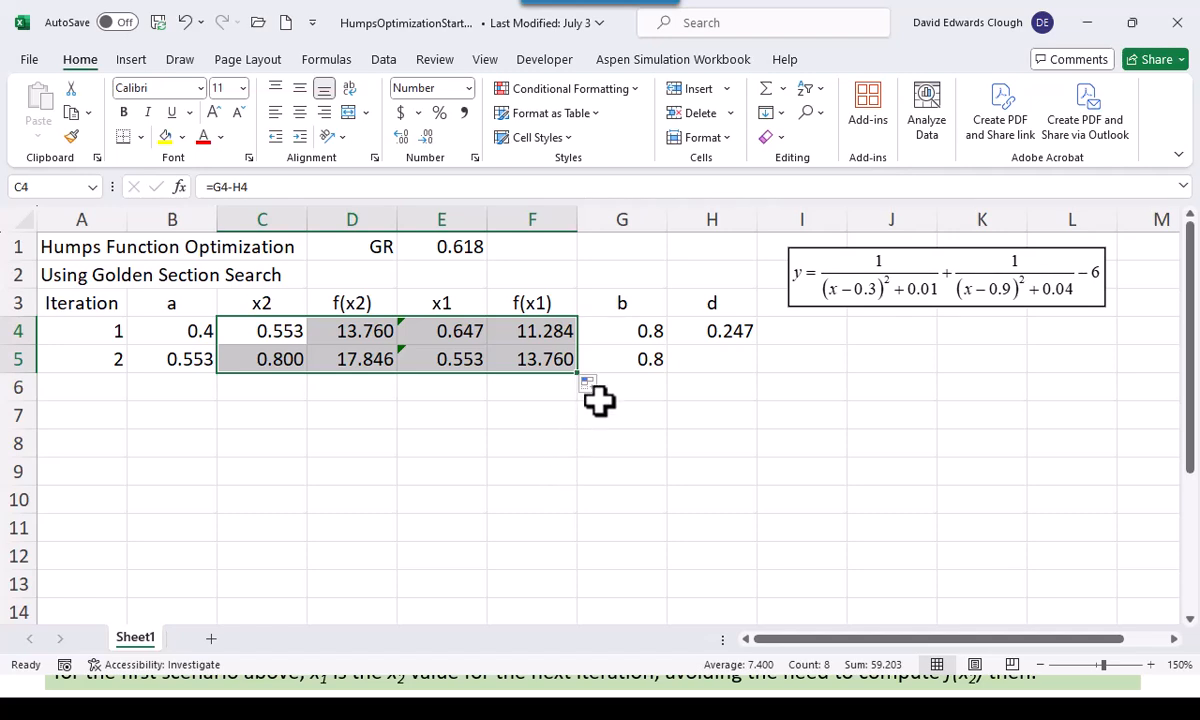
left_click(729, 332)
left_click_drag(758, 345, 758, 368)
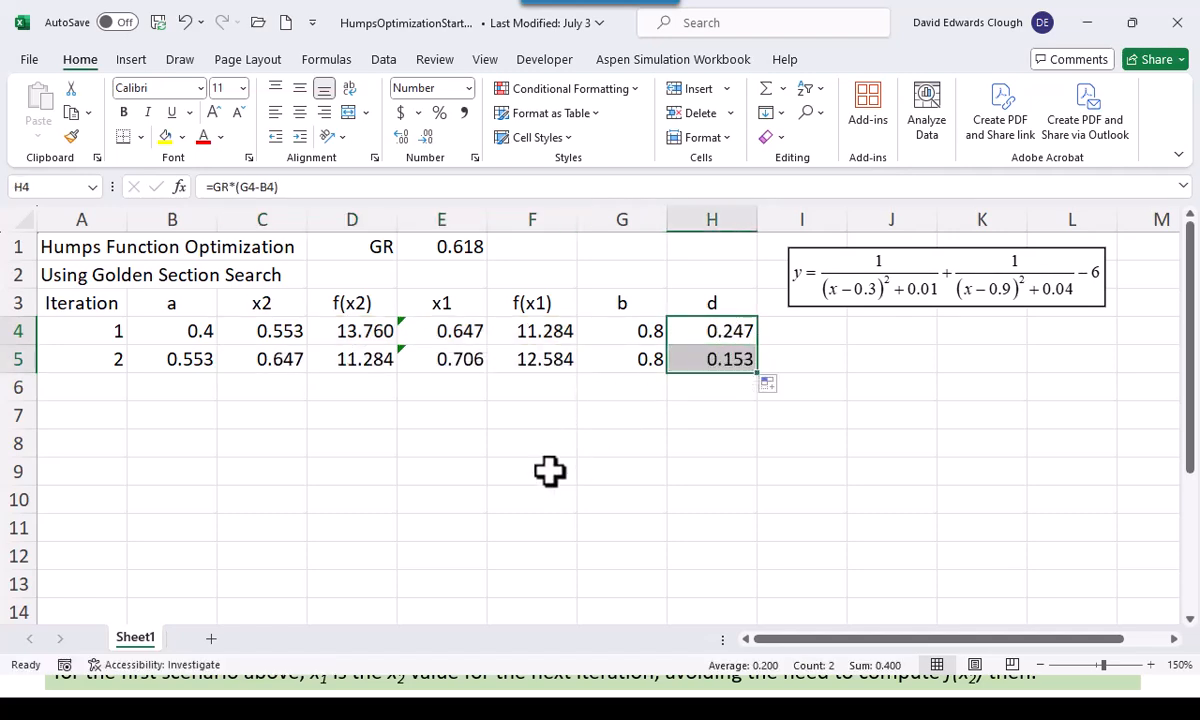
left_click(553, 360)
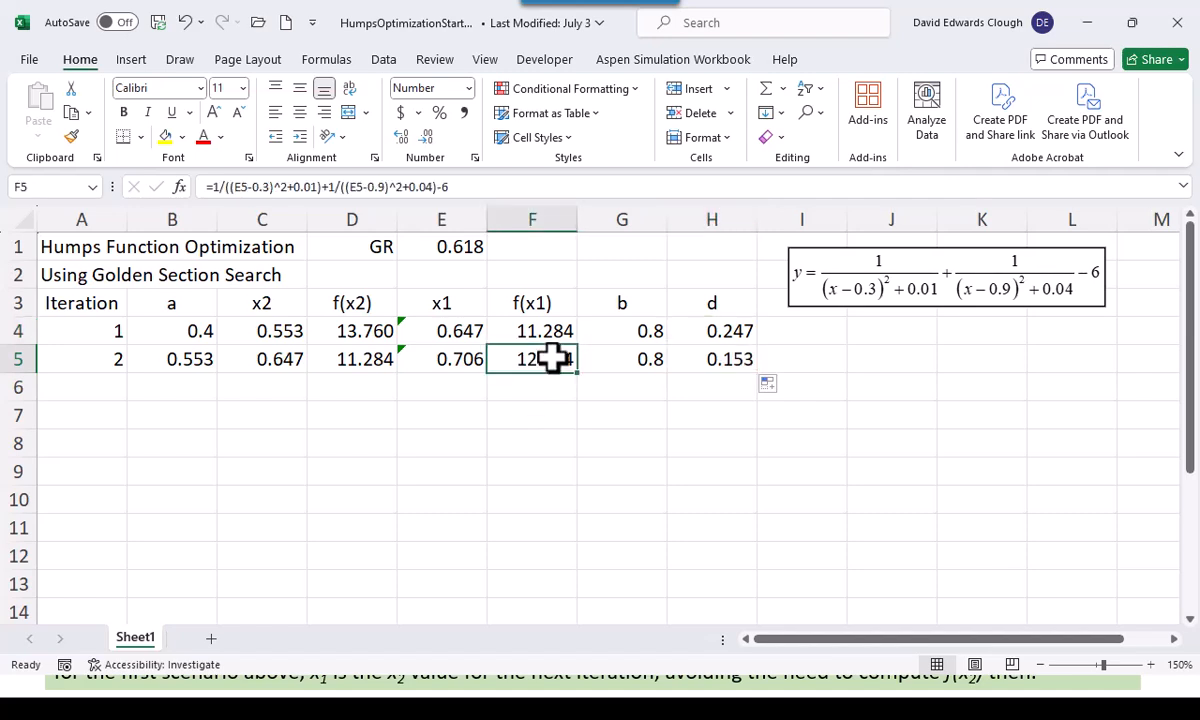
left_click(471, 357)
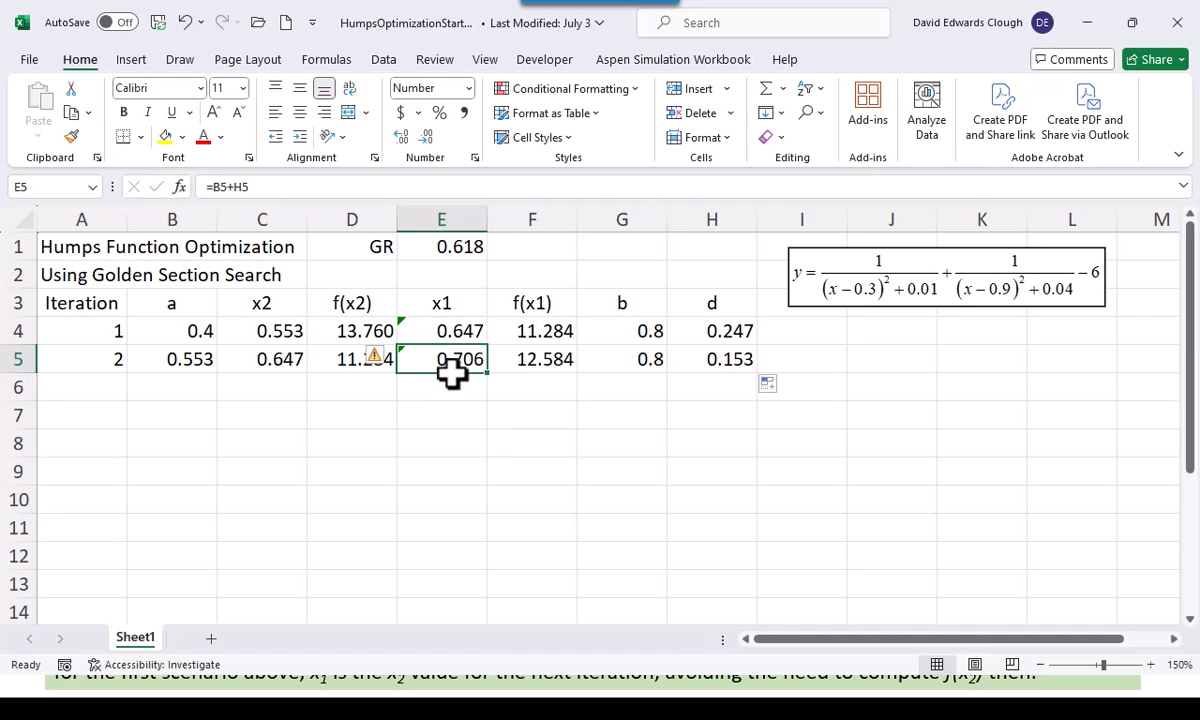
left_click(288, 362)
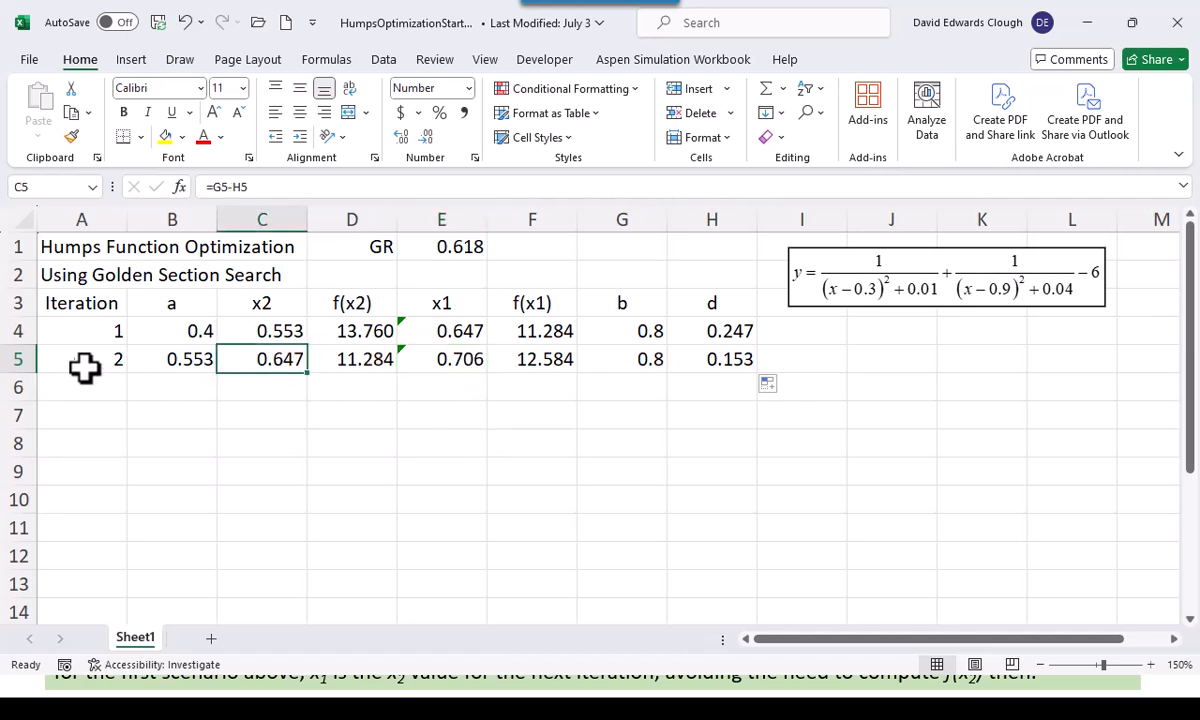
left_click_drag(94, 359, 710, 367)
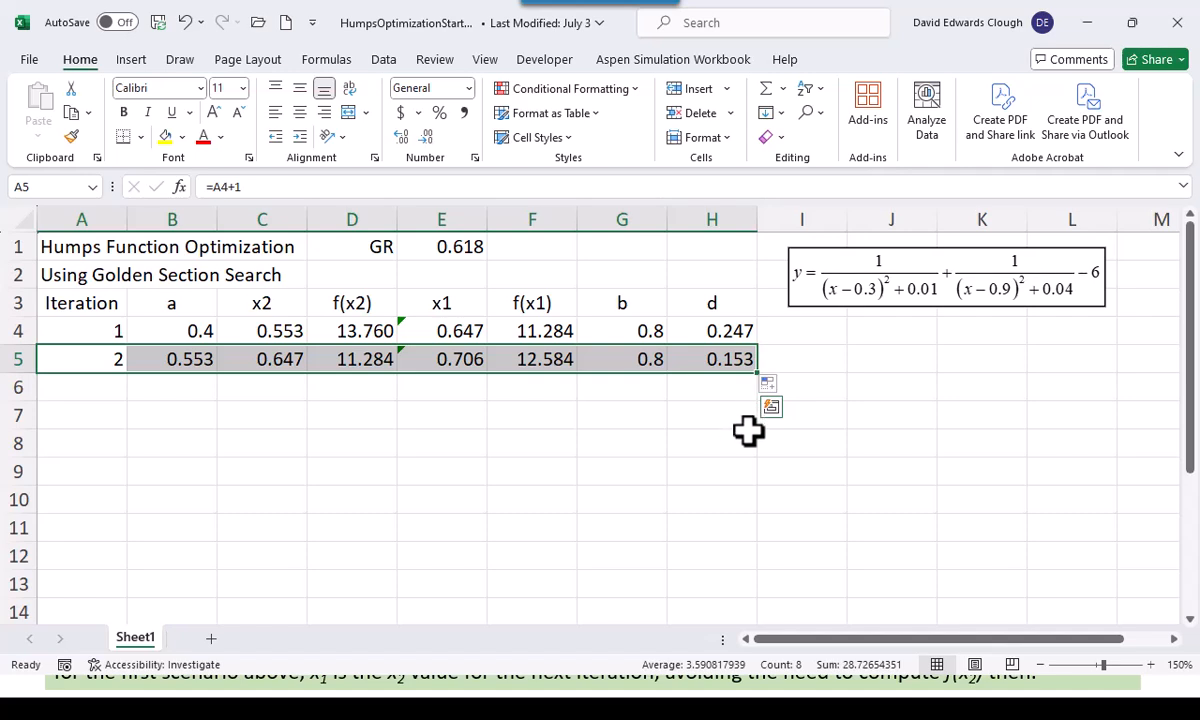
Enter 20 as a trial iteration count in J5 and the interval reduction formula =GR^J5 in K5
left_click(882, 362)
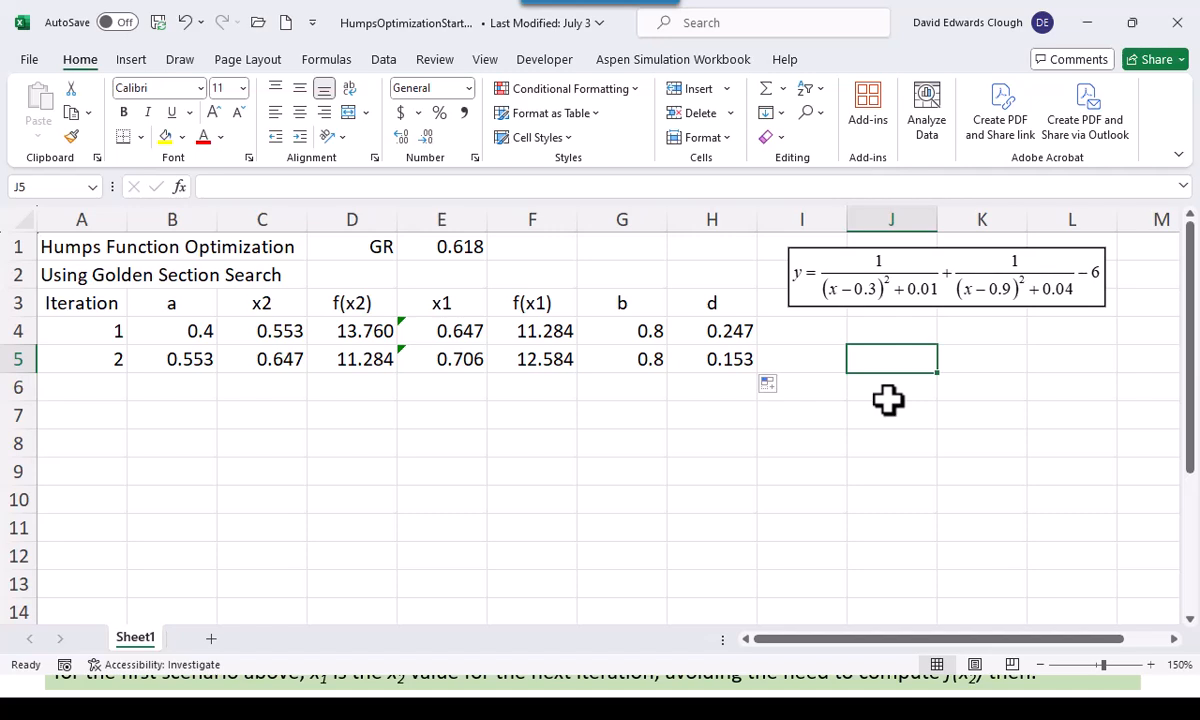
type("20")
key("Tab")
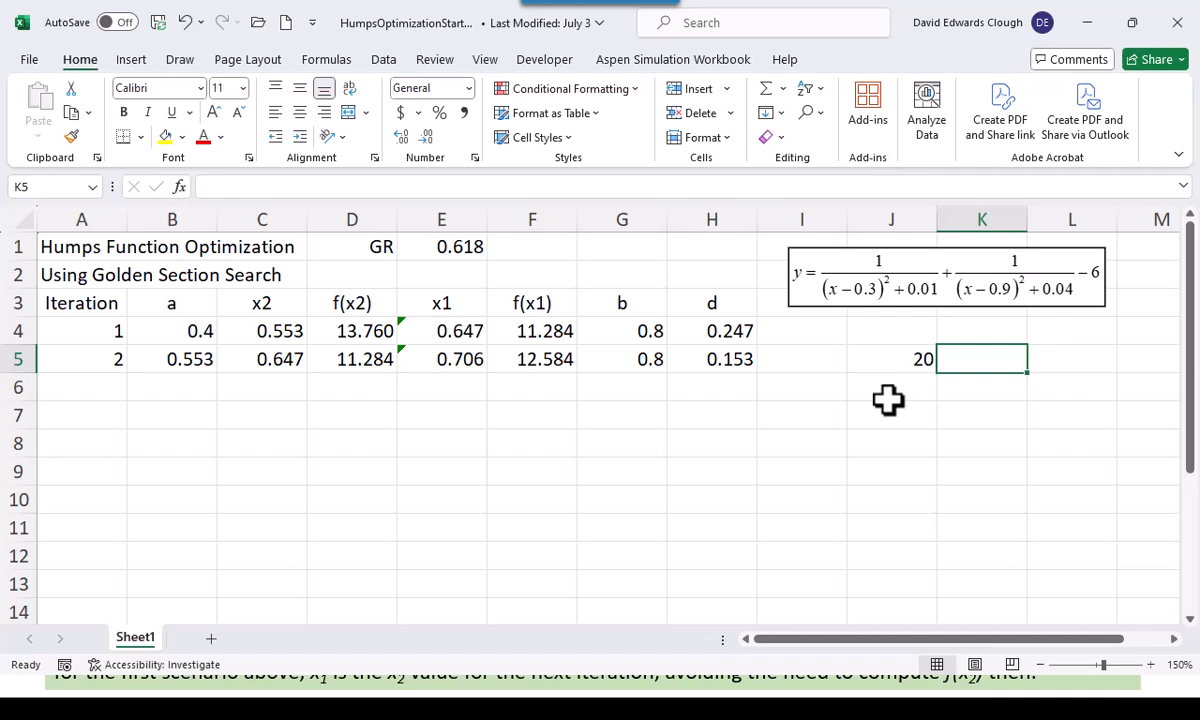
type("=G")
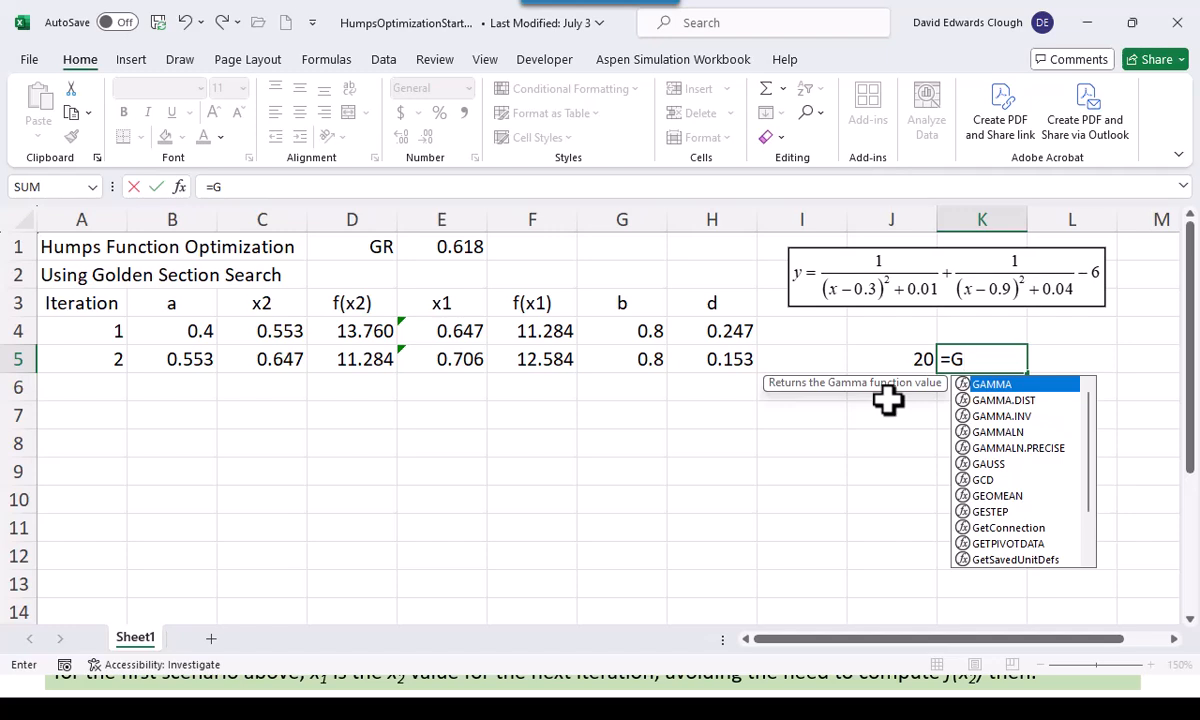
key("BackSpace")
type("GR")
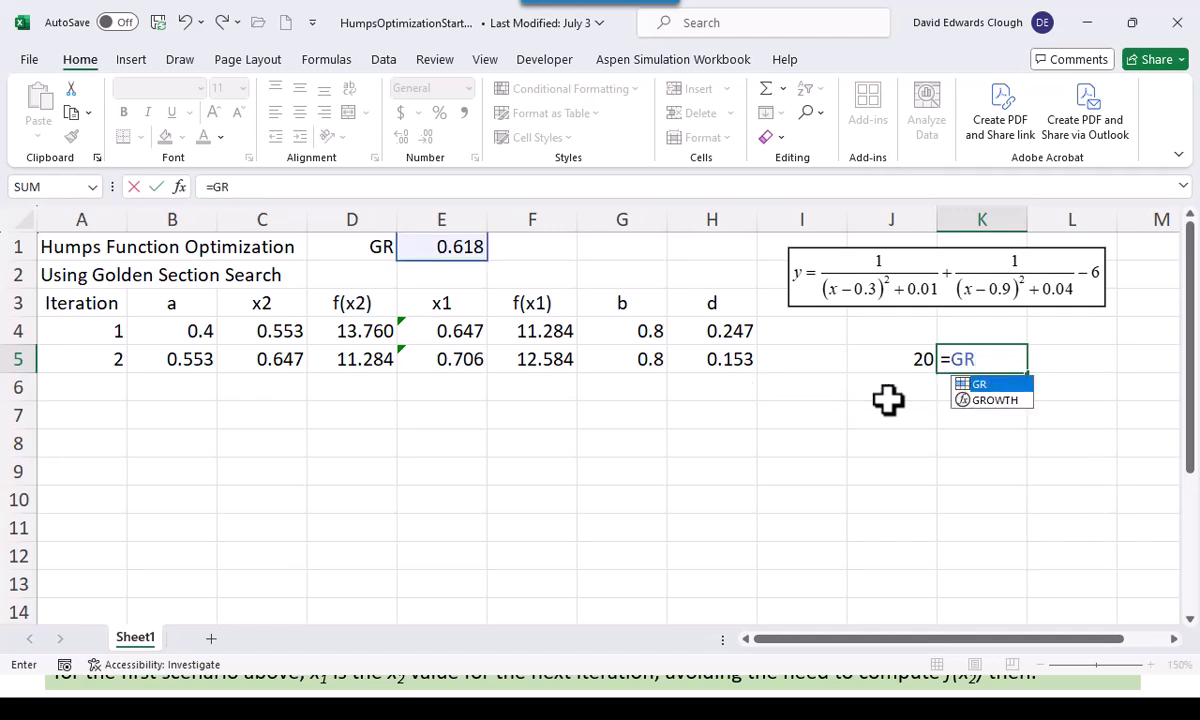
type("^")
key("Left")
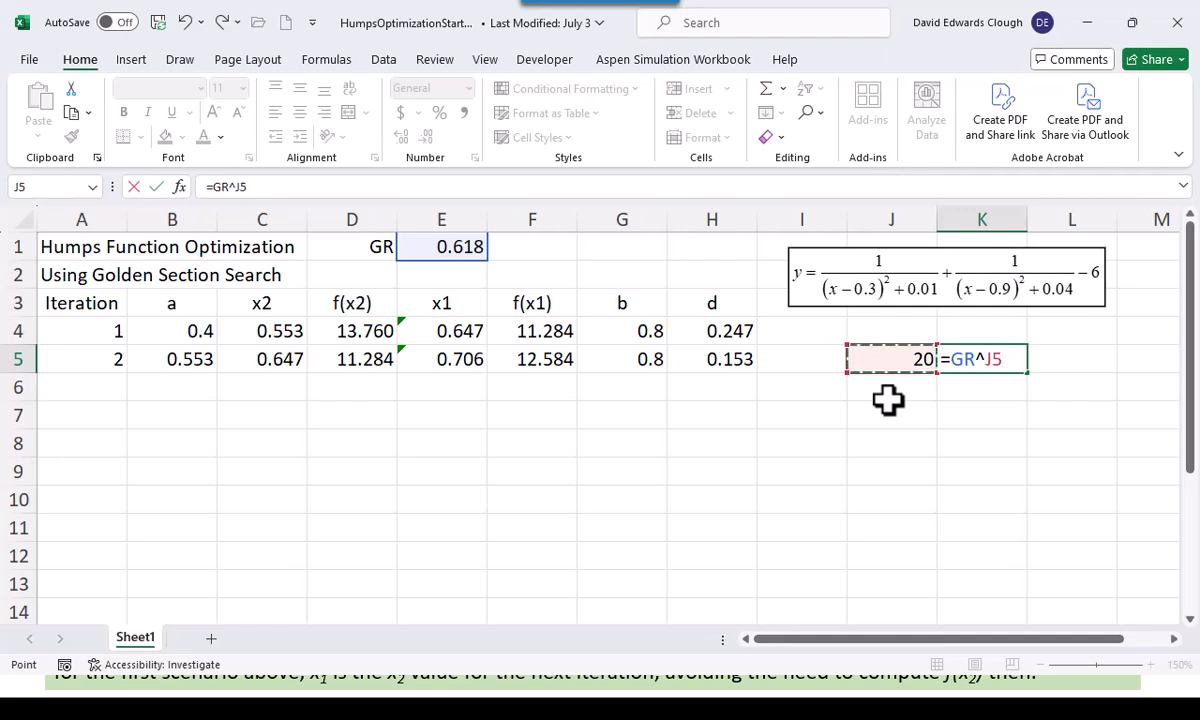
key("ctrl+Return")
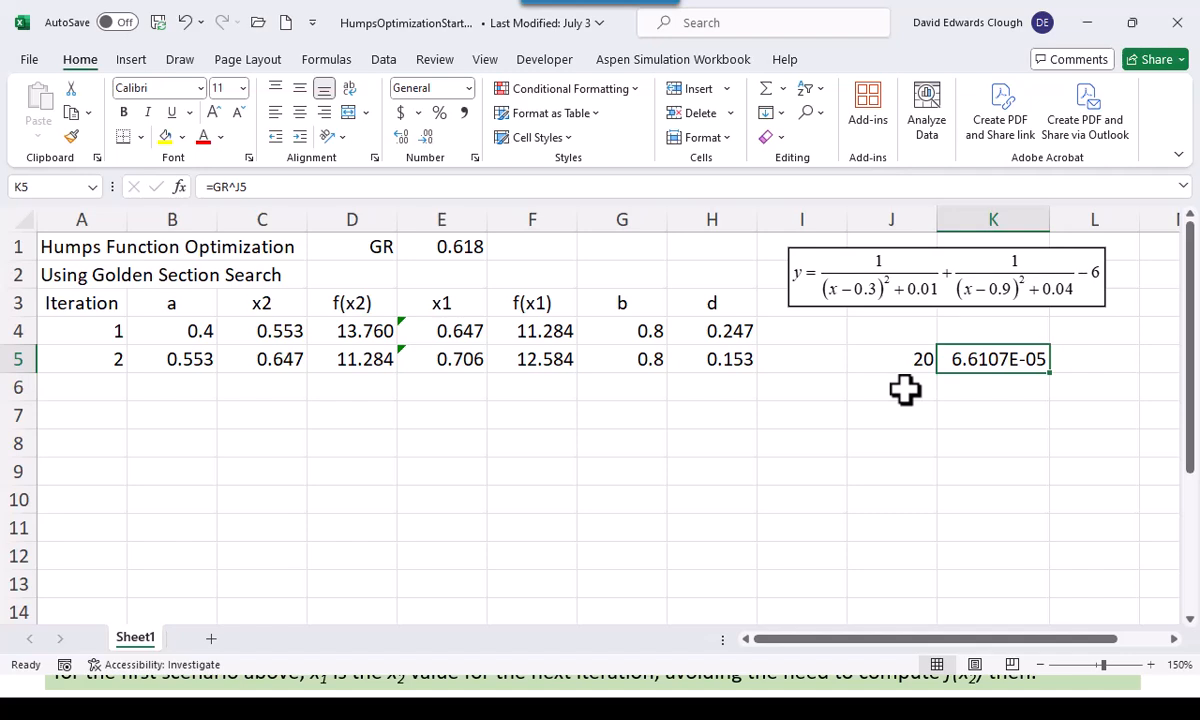
Set the trial iteration count in J5 to 30
left_click(904, 390)
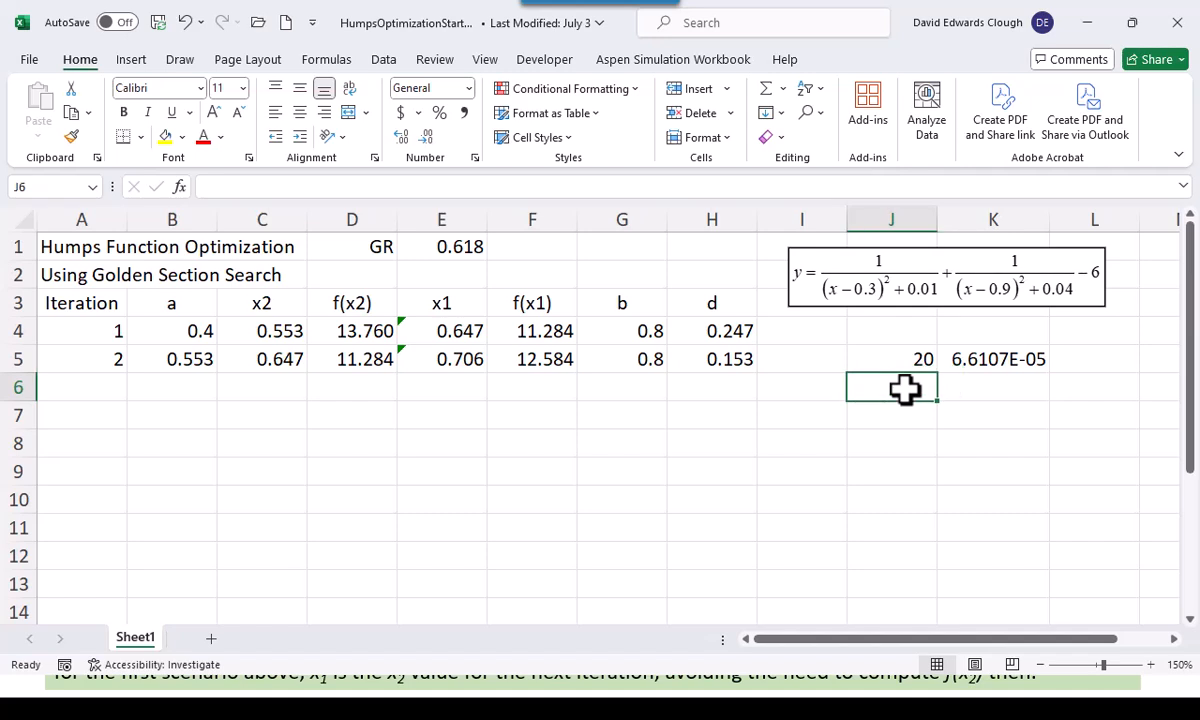
left_click(921, 360)
type("30")
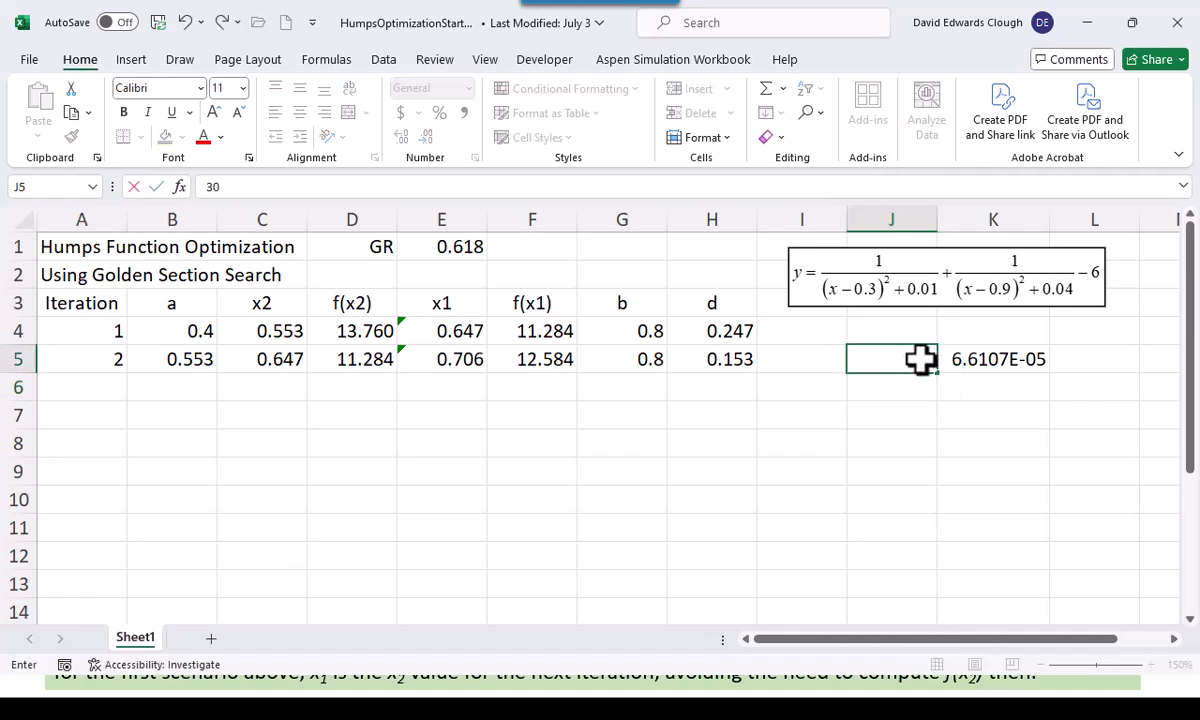
key("ctrl+Return")
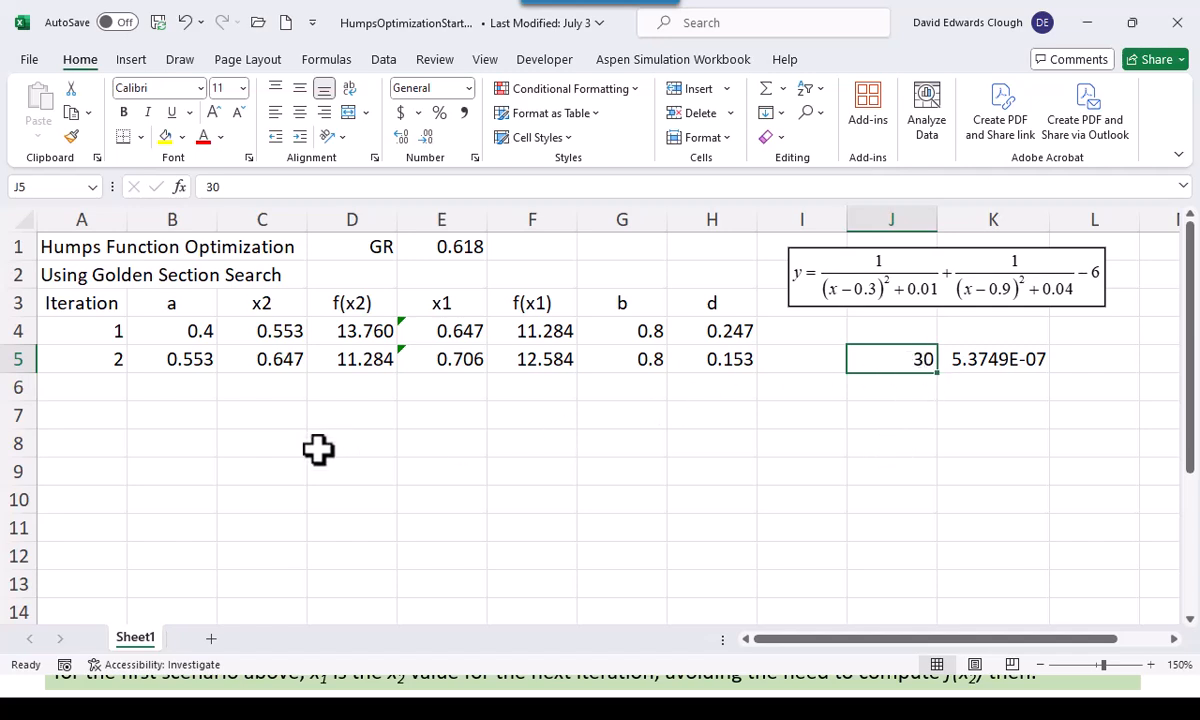
Fill the formulas in A5:H5 down to row 34, then clear the extra row A34:H34 so the table ends at iteration 30
left_click_drag(104, 358, 680, 370)
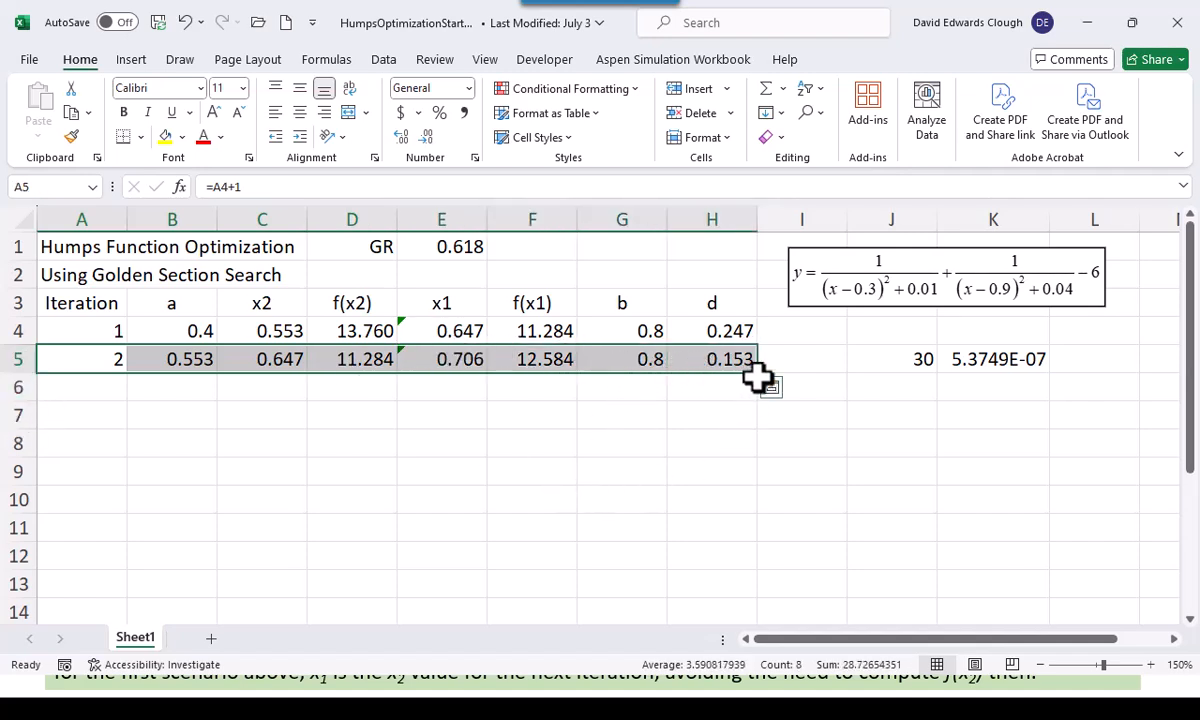
left_click_drag(760, 375, 774, 352)
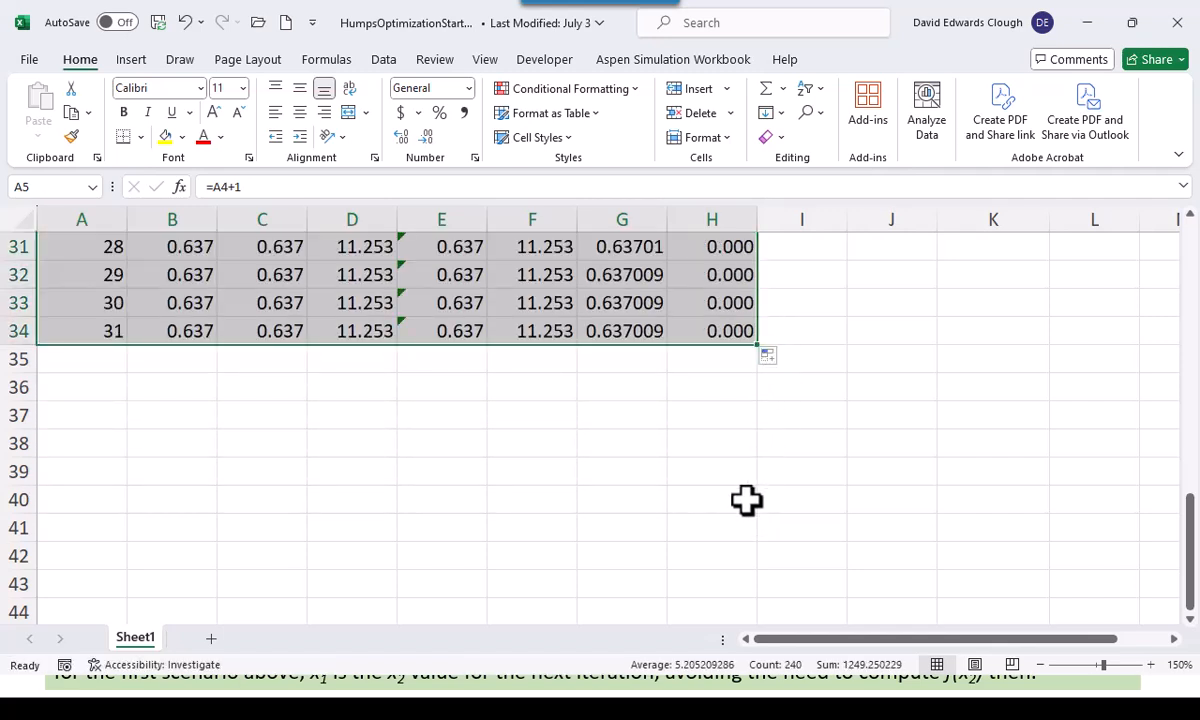
left_click_drag(78, 330, 718, 341)
key("Delete")
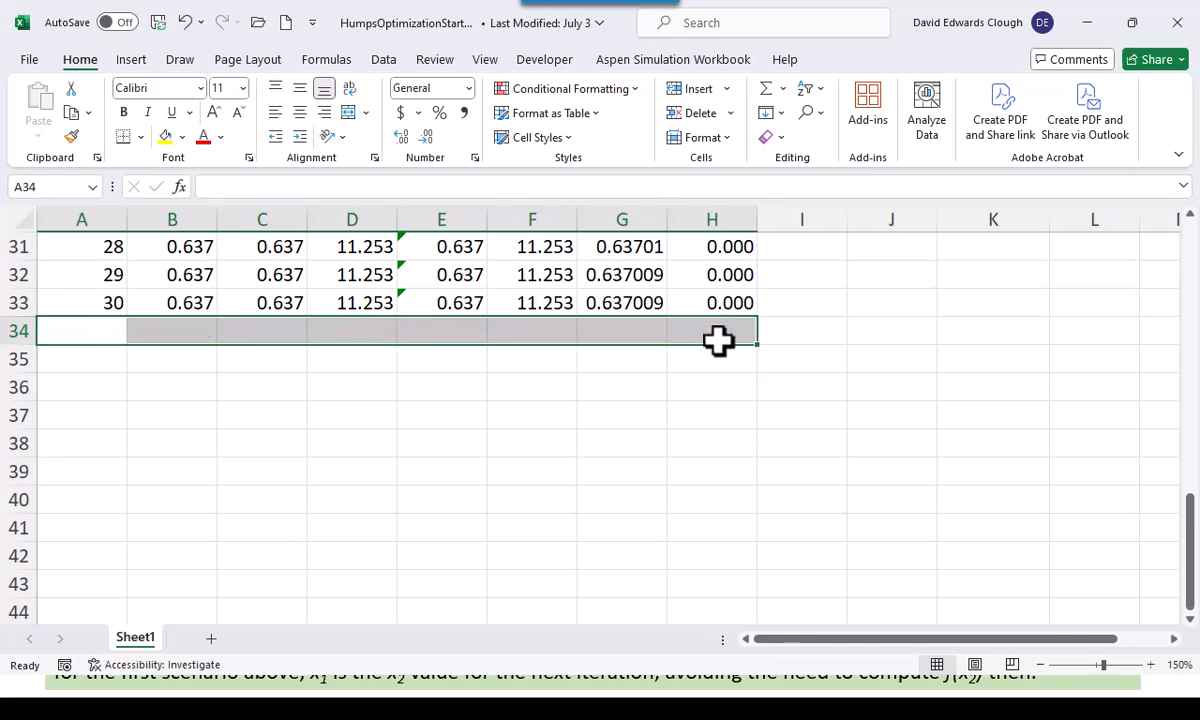
Label J7 "Minimum" and link K7 to the final iteration's b value with =G33
scroll(886, 401, "up", 3)
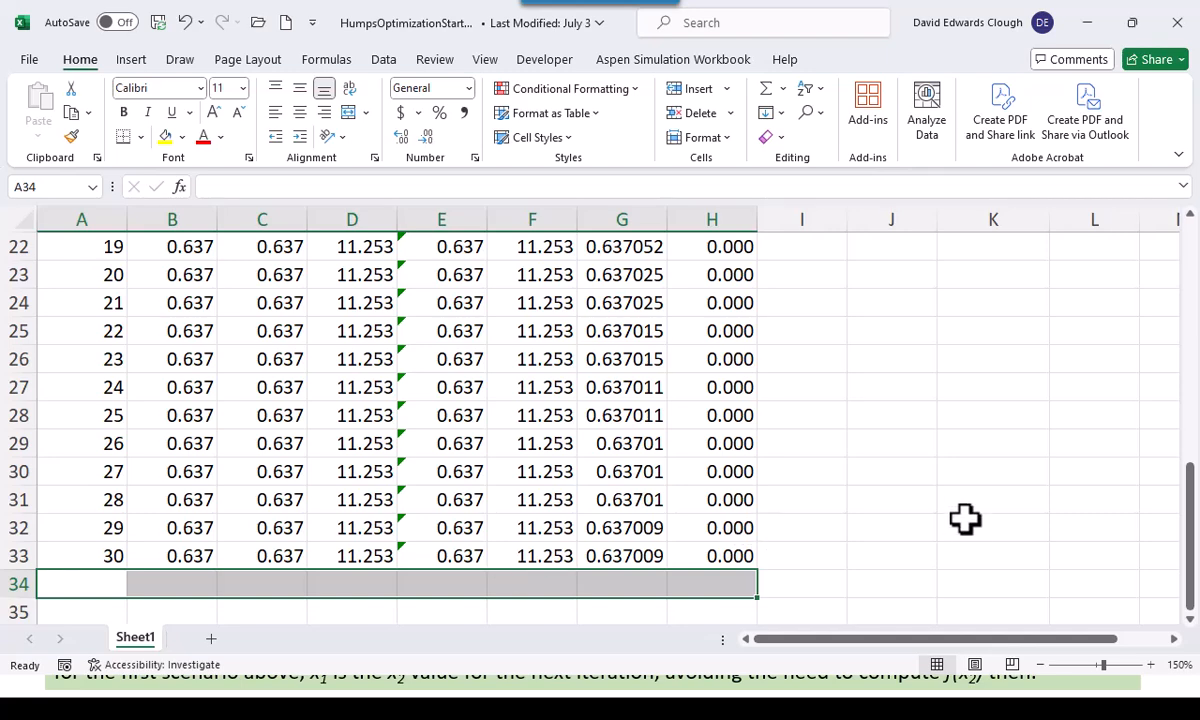
scroll(965, 518, "up", 7)
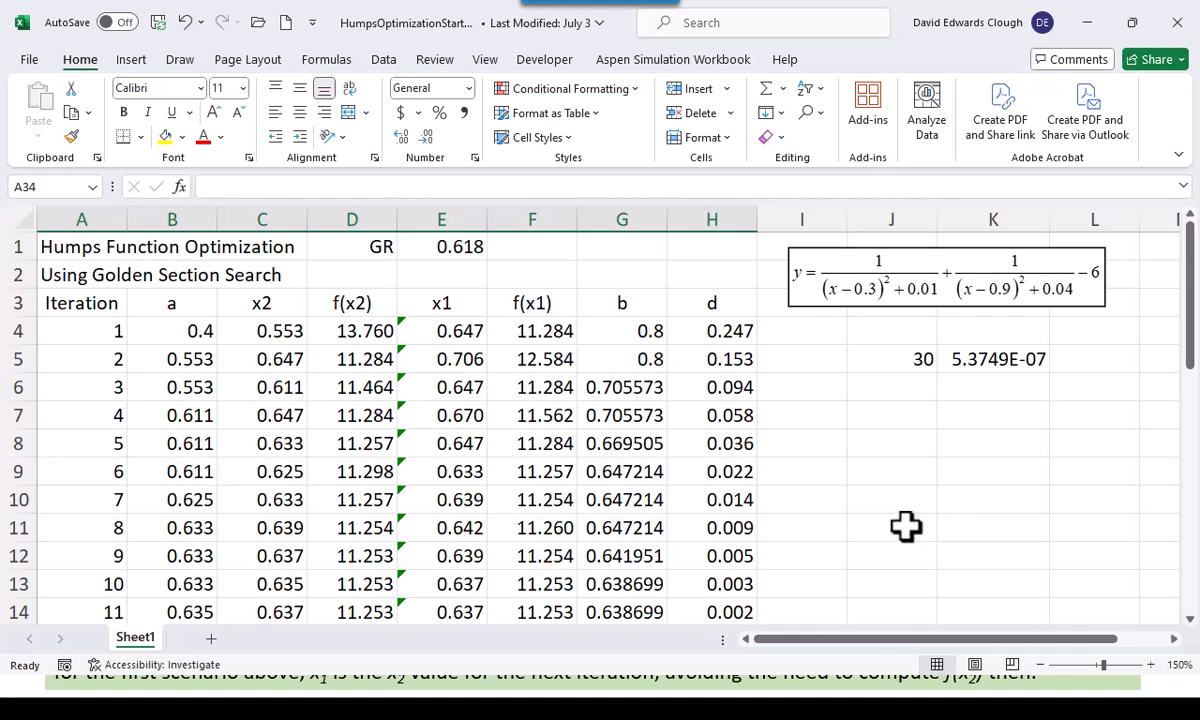
left_click(910, 413)
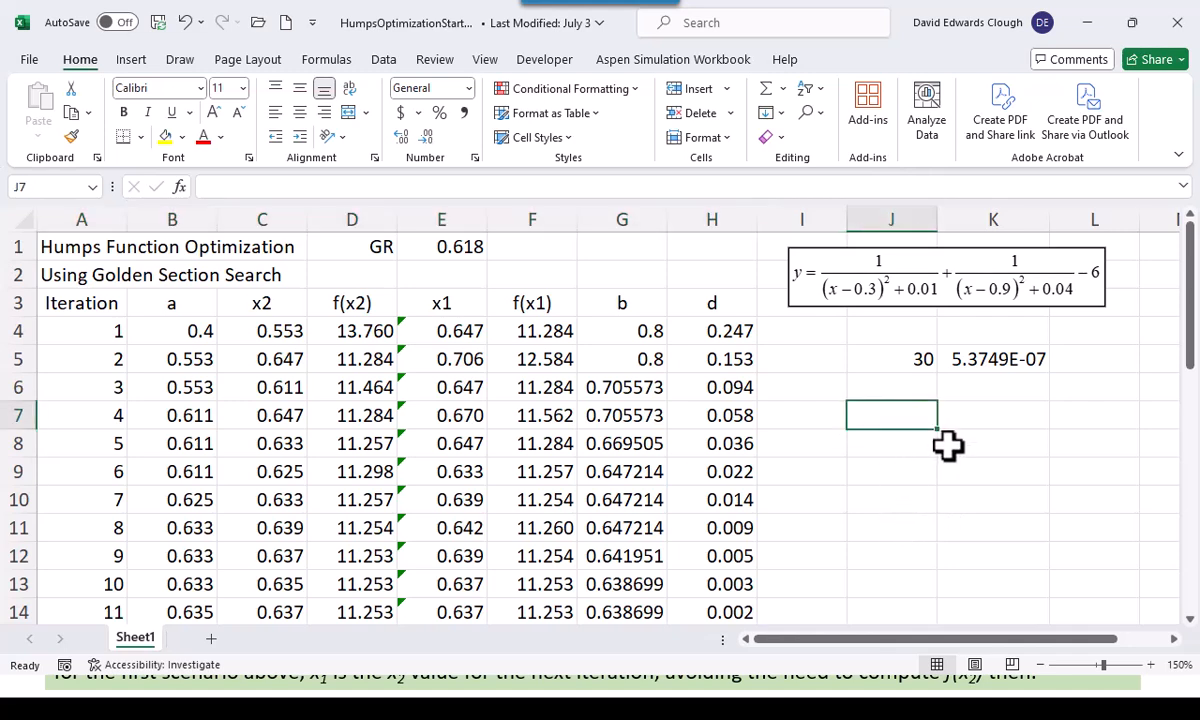
type("Min")
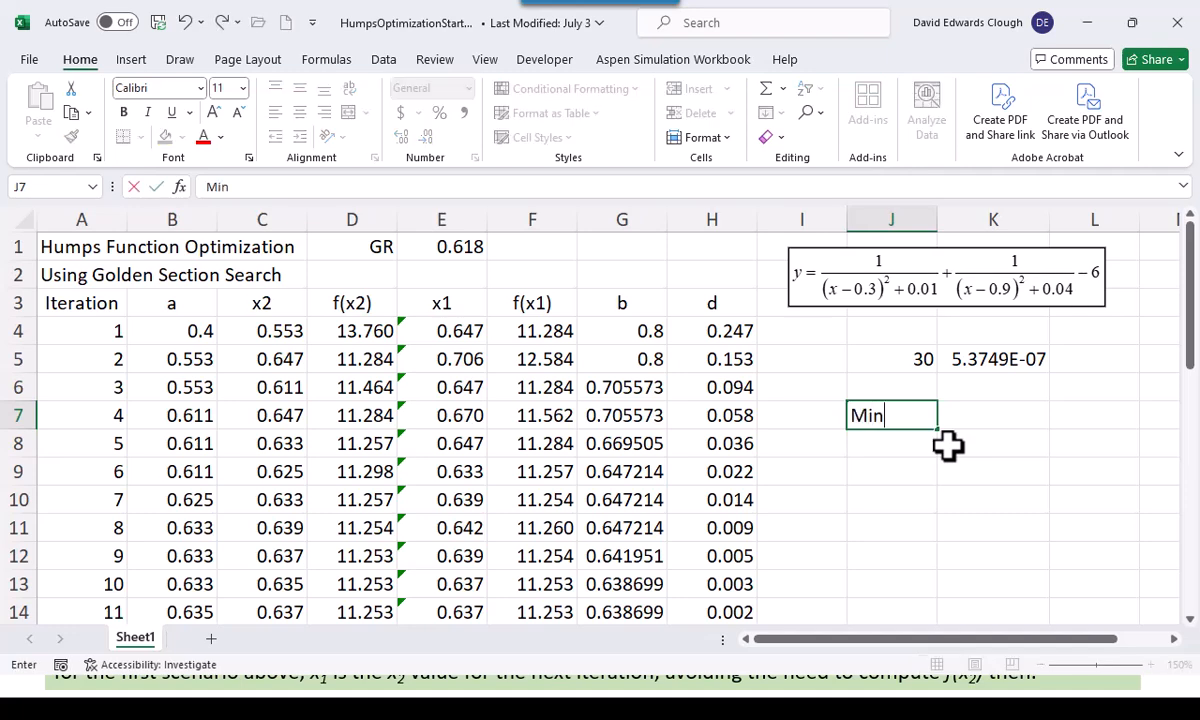
type("imum")
key("Tab")
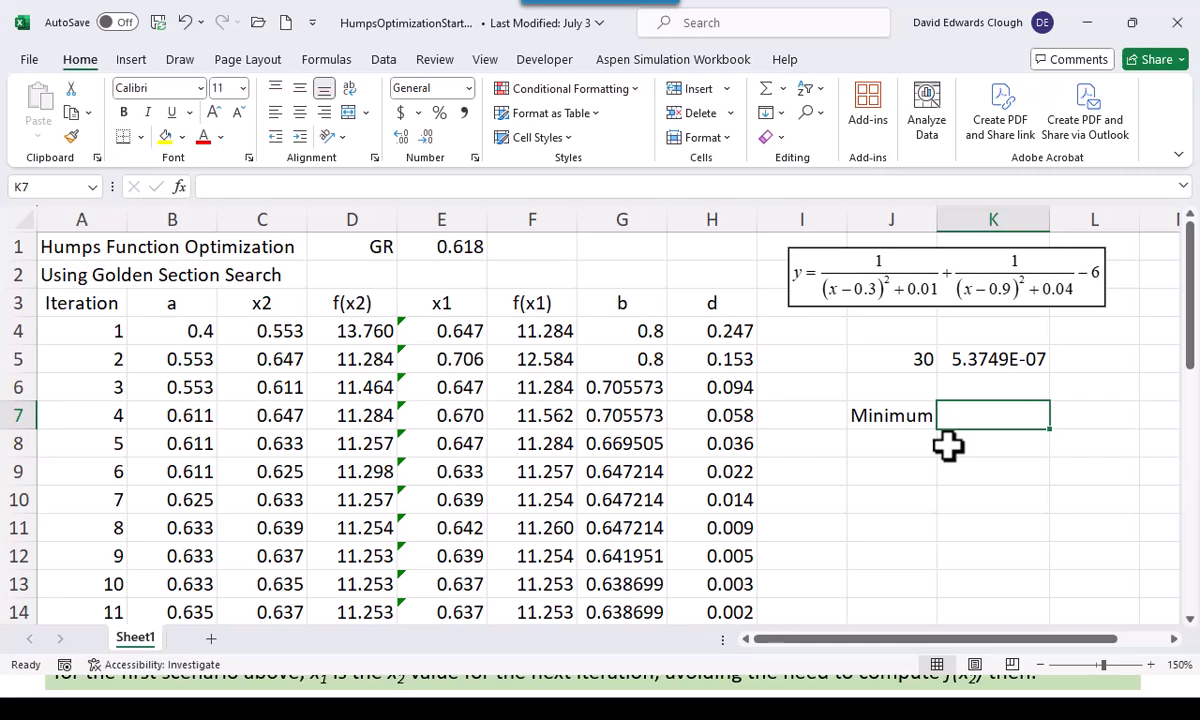
type("=")
scroll(748, 538, "down", 1)
scroll(748, 538, "down", 6)
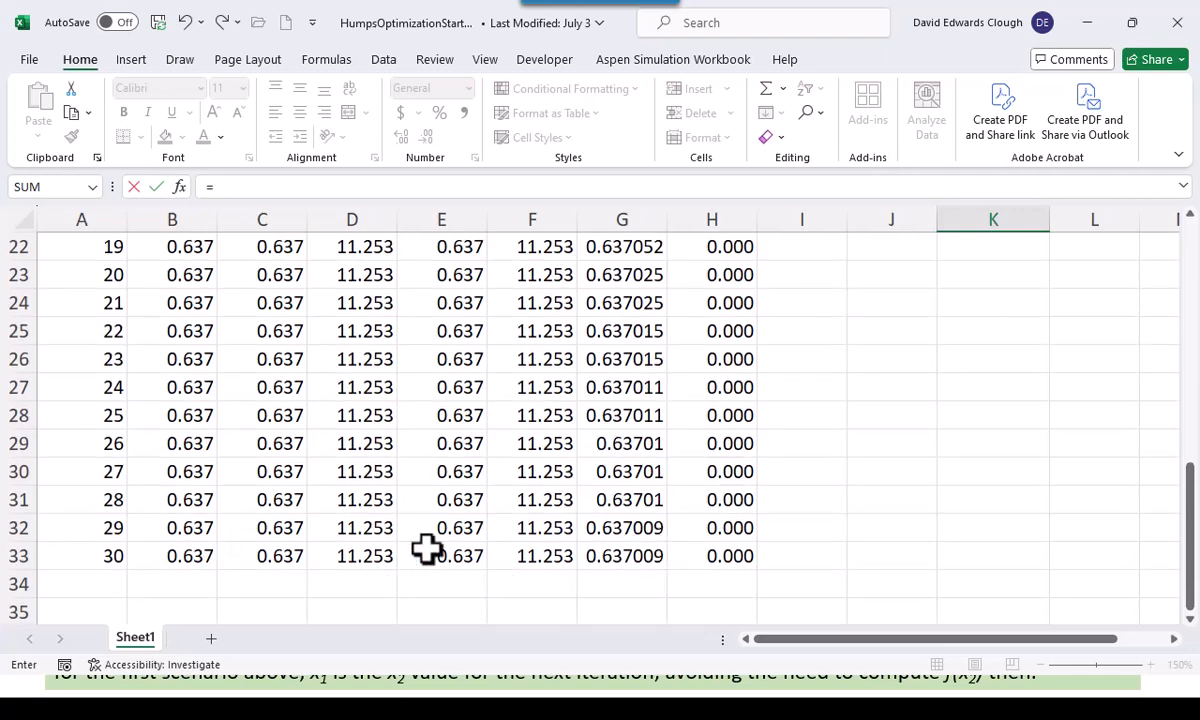
left_click(613, 557)
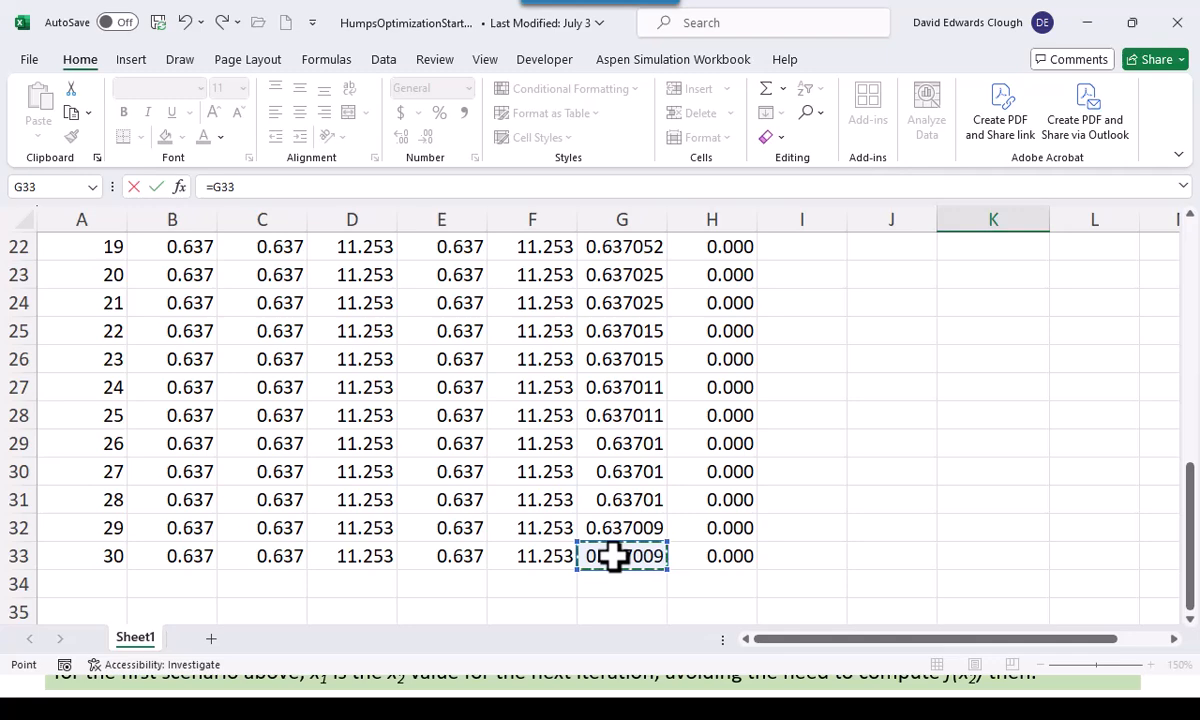
key("ctrl+Return")
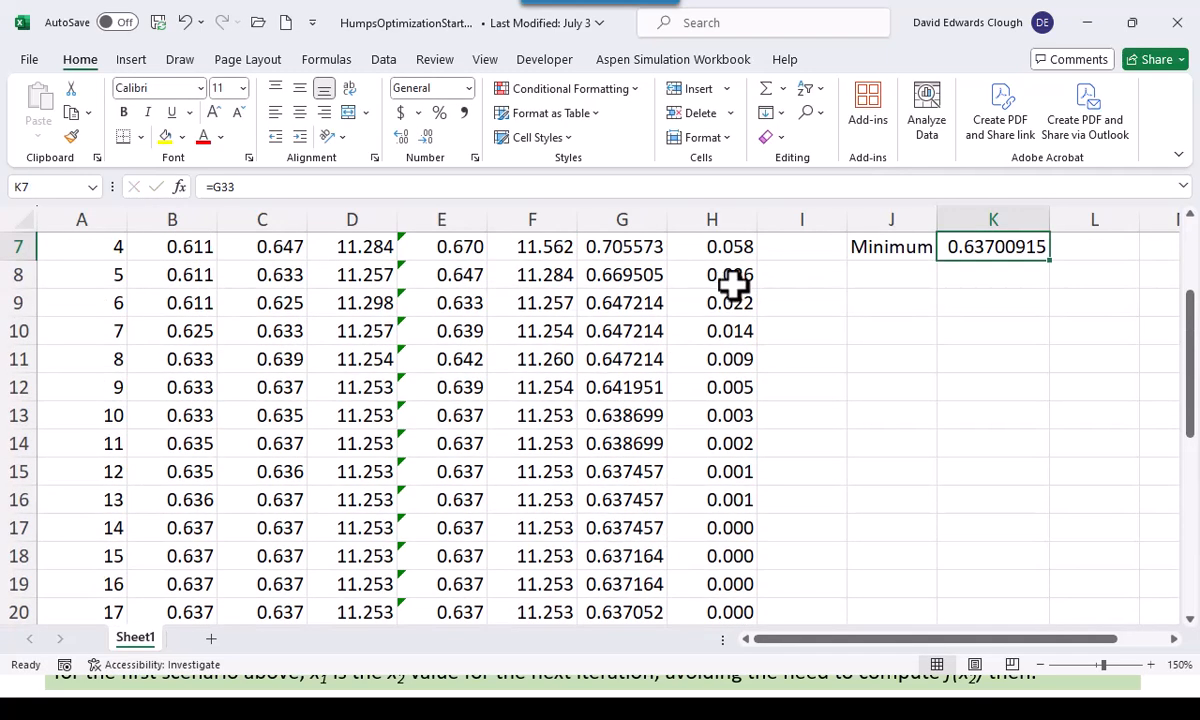
Label J8 "f(Minimum)" and autofit the width of column J
left_click(867, 281)
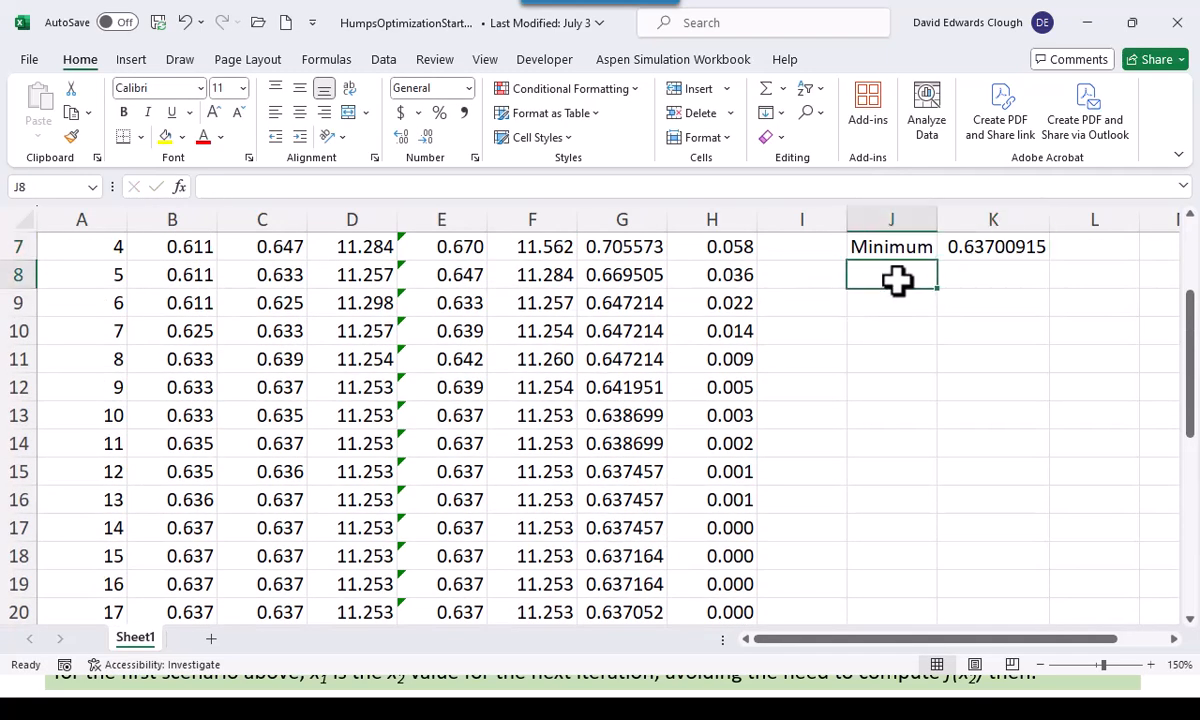
type("f(Minimum)")
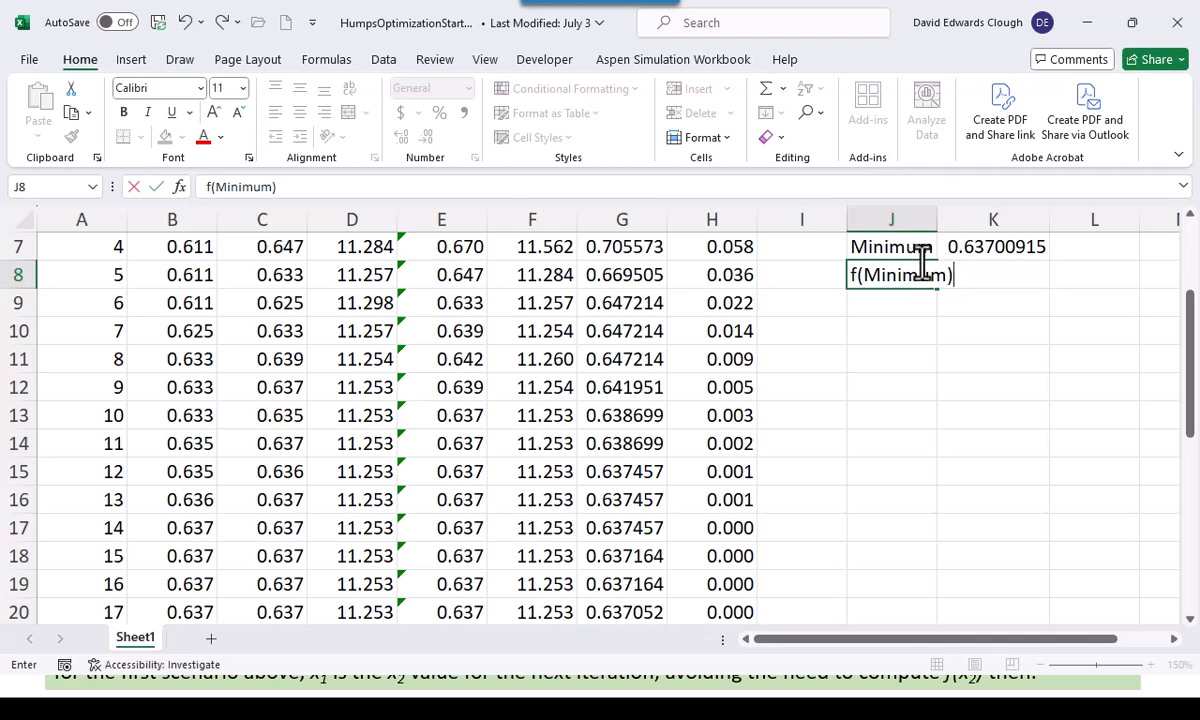
left_click(940, 212)
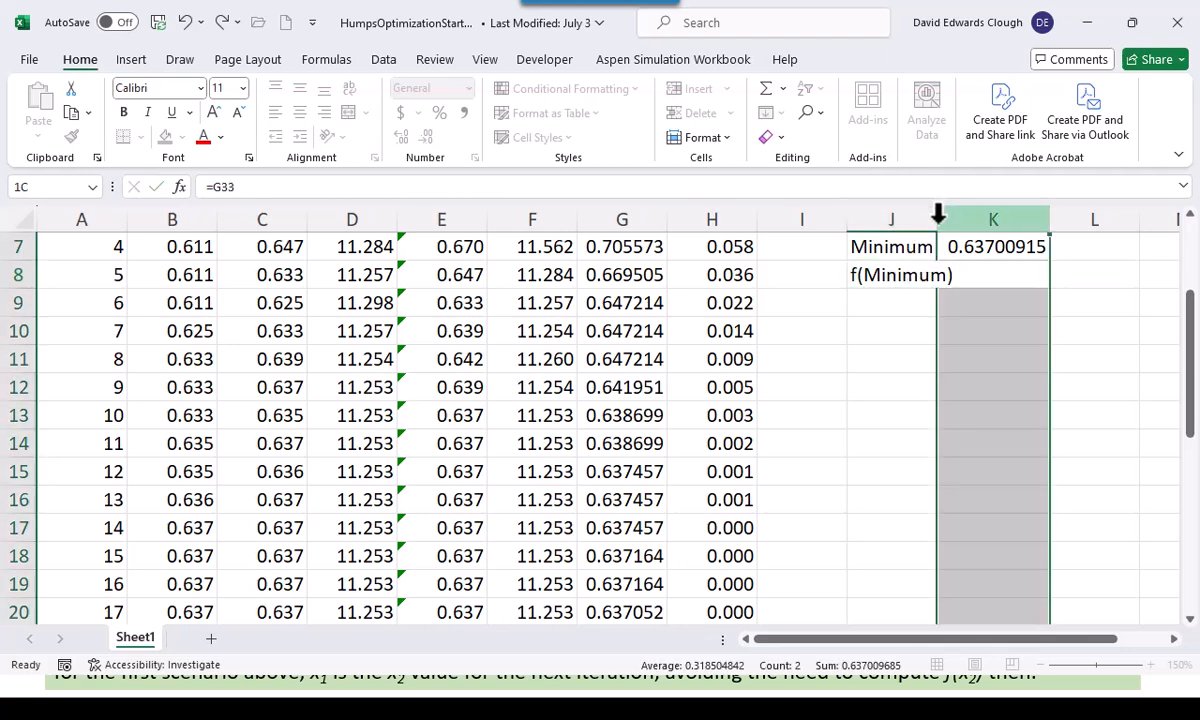
double_click(937, 214)
Link K8 to the final iteration's f(x1) value with the formula =F33
left_click(1016, 265)
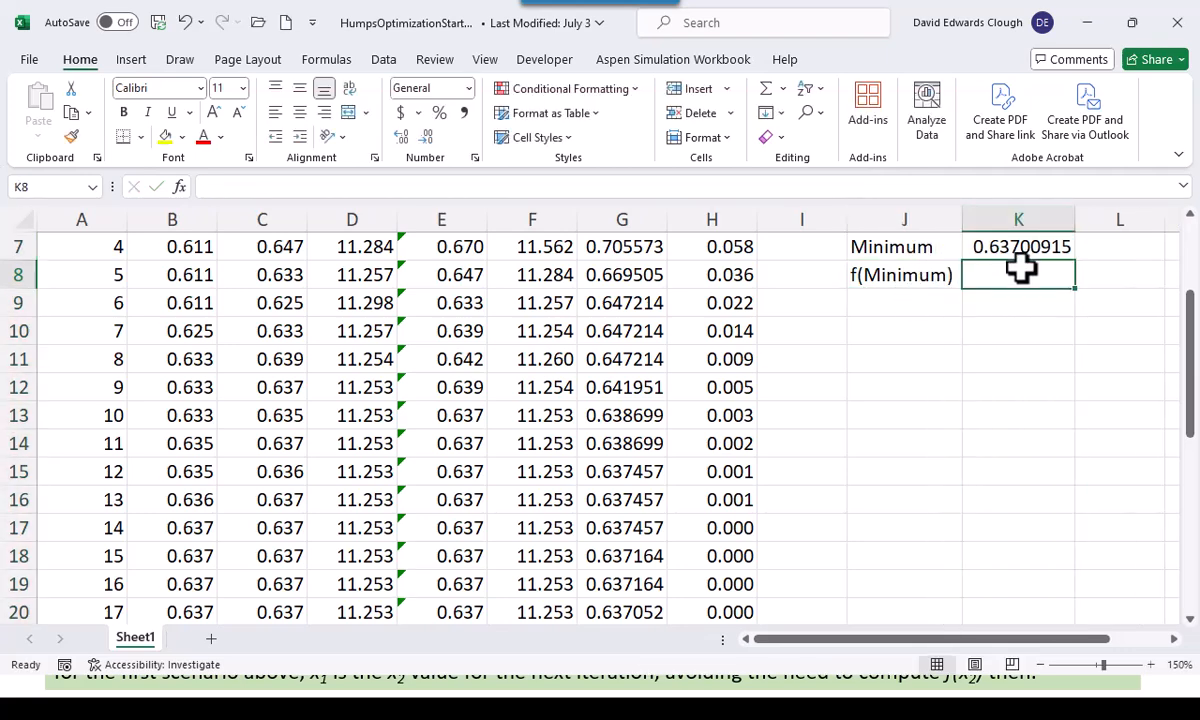
type("=")
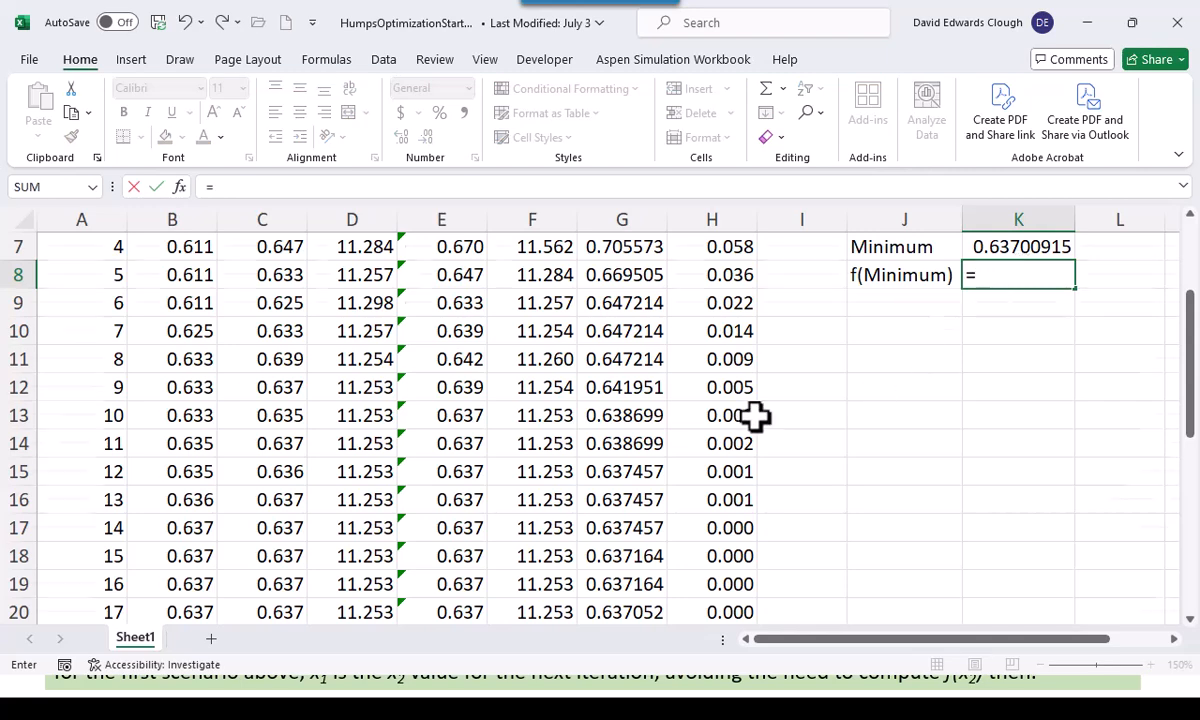
scroll(755, 418, "down", 7)
left_click(571, 392)
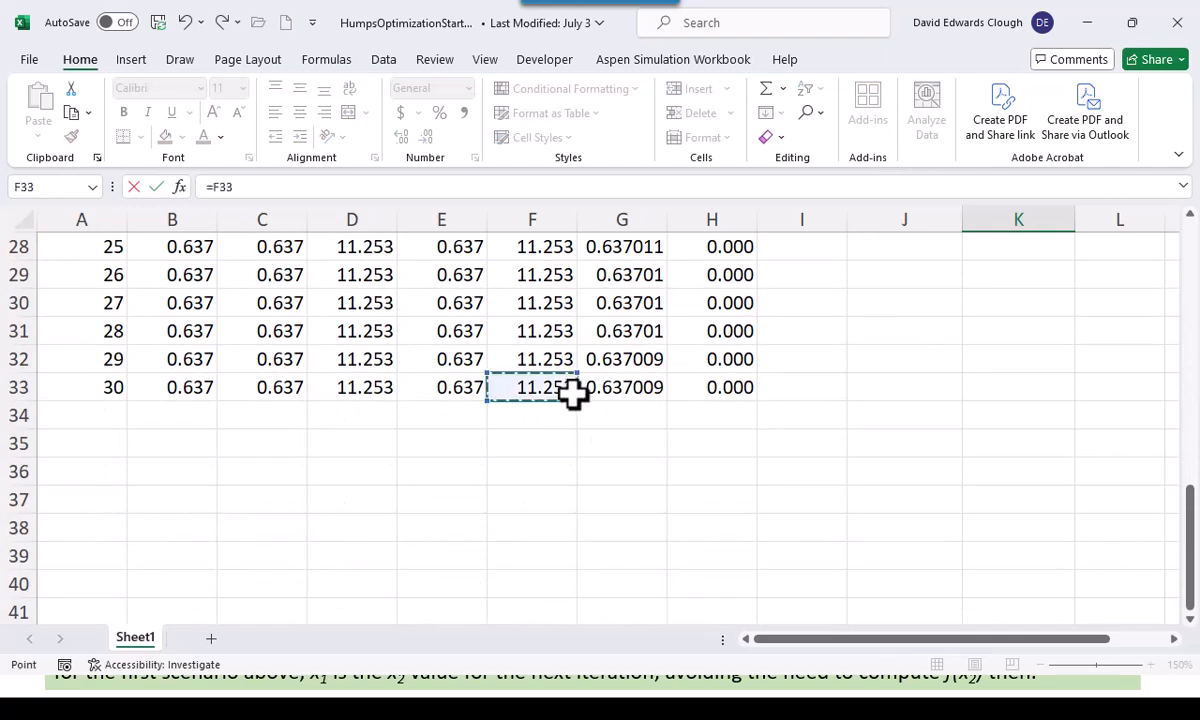
key("ctrl+Return")
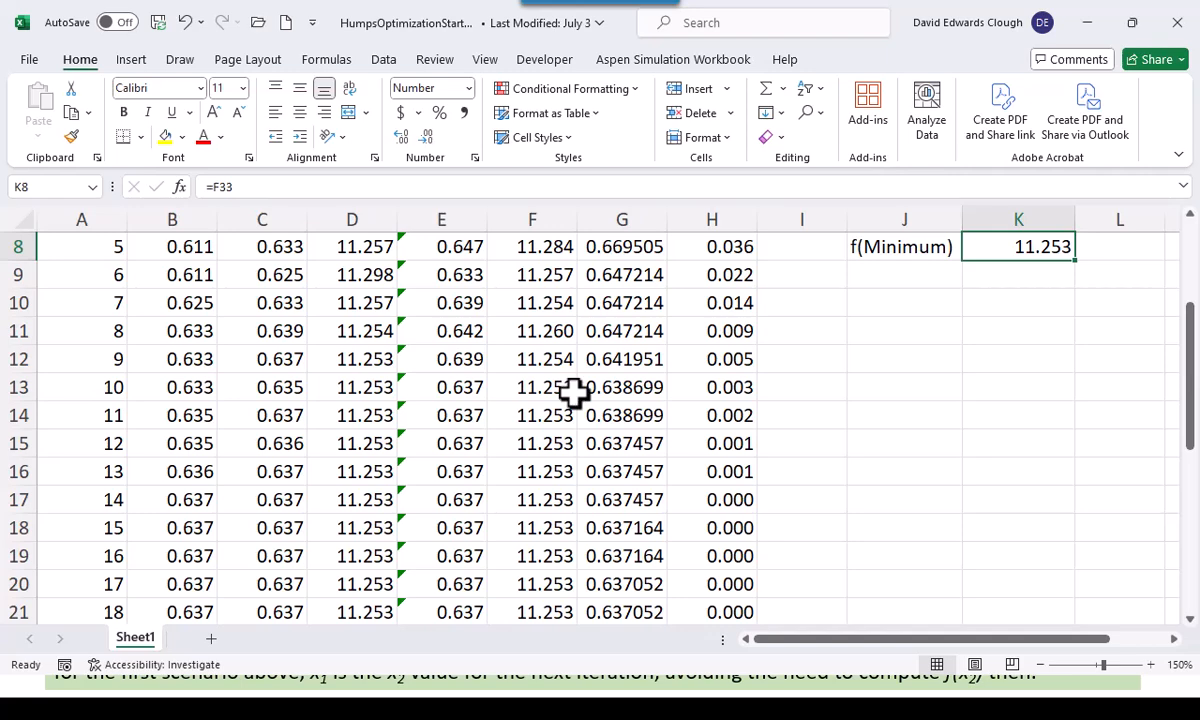
Format the minimum's x value in K7 to three decimal places
scroll(573, 392, "up", 2)
left_click(880, 508)
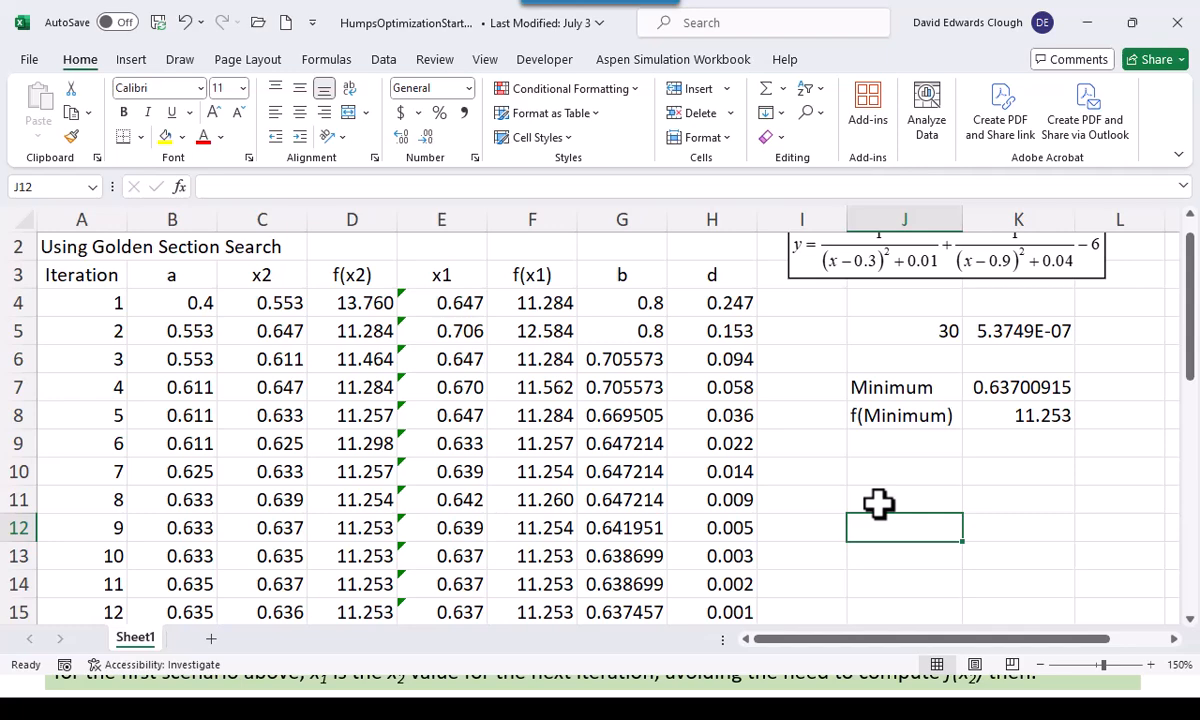
left_click(995, 390)
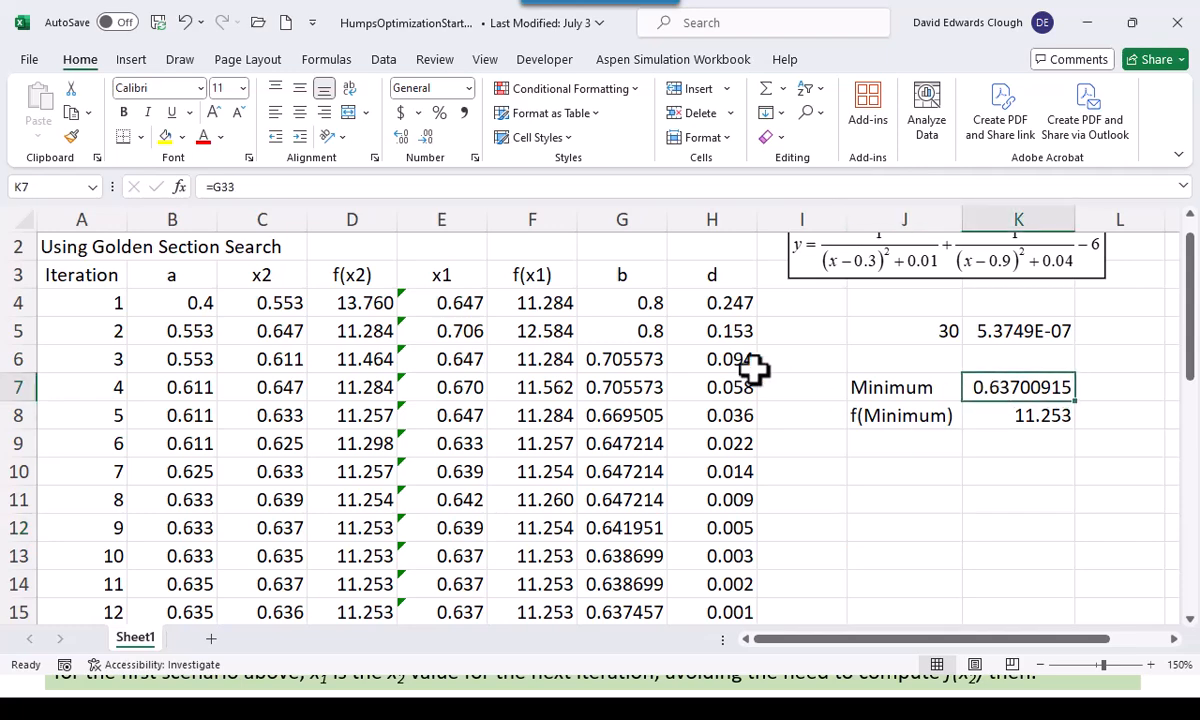
left_click(428, 140)
left_click(428, 140)
left_click(428, 140)
left_click(428, 140)
left_click(428, 140)
left_click(964, 475)
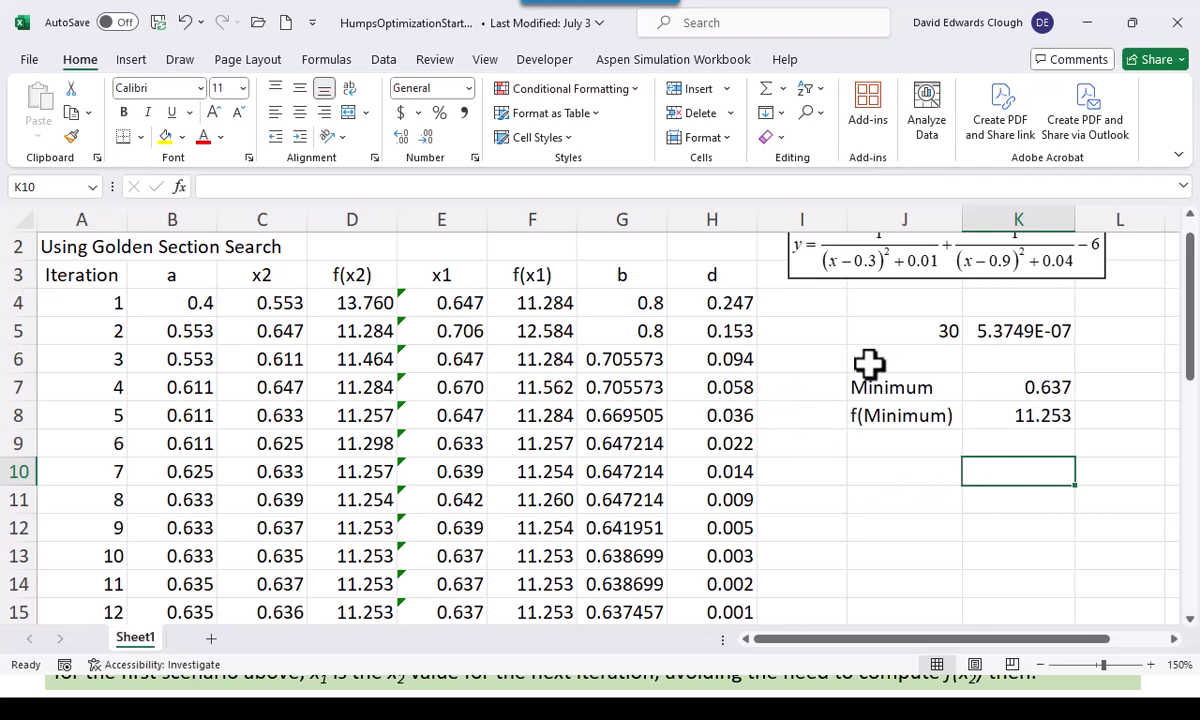
scroll(852, 362, "up", 1)
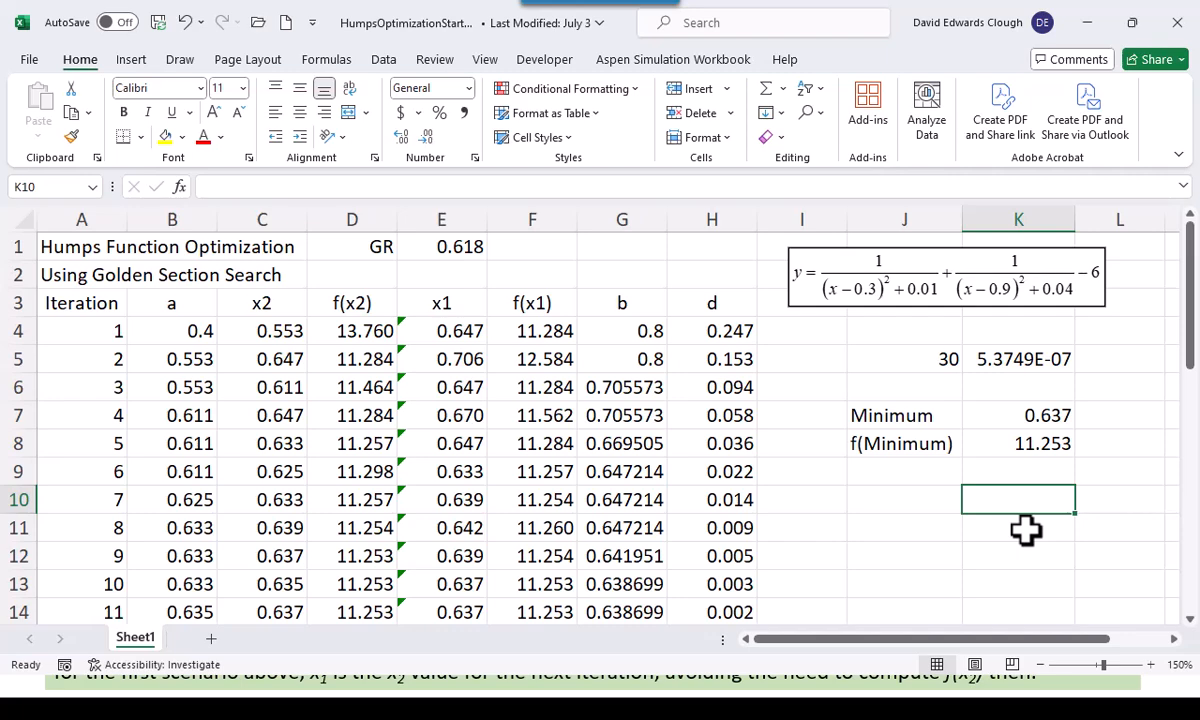
Switch to the slideshow, review the golden section search slides on the initialization and operational rows, and return to the workbook
key("alt+Tab")
key("alt+Tab")
key("Right")
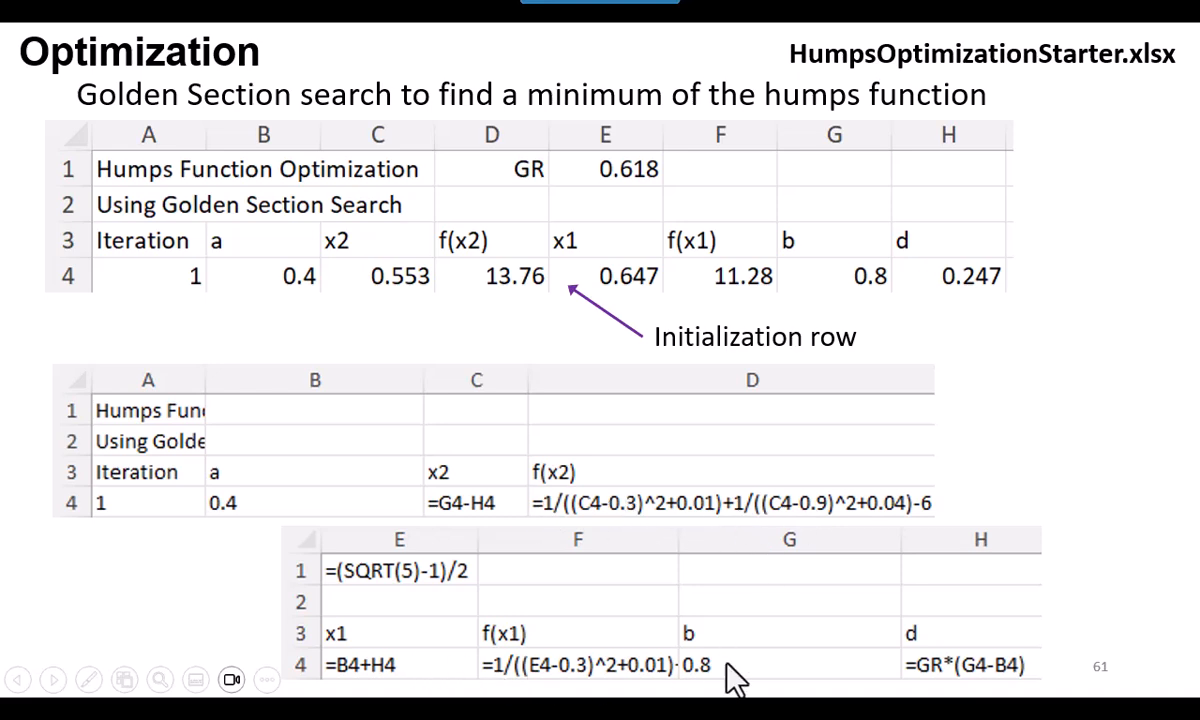
left_click(1028, 460)
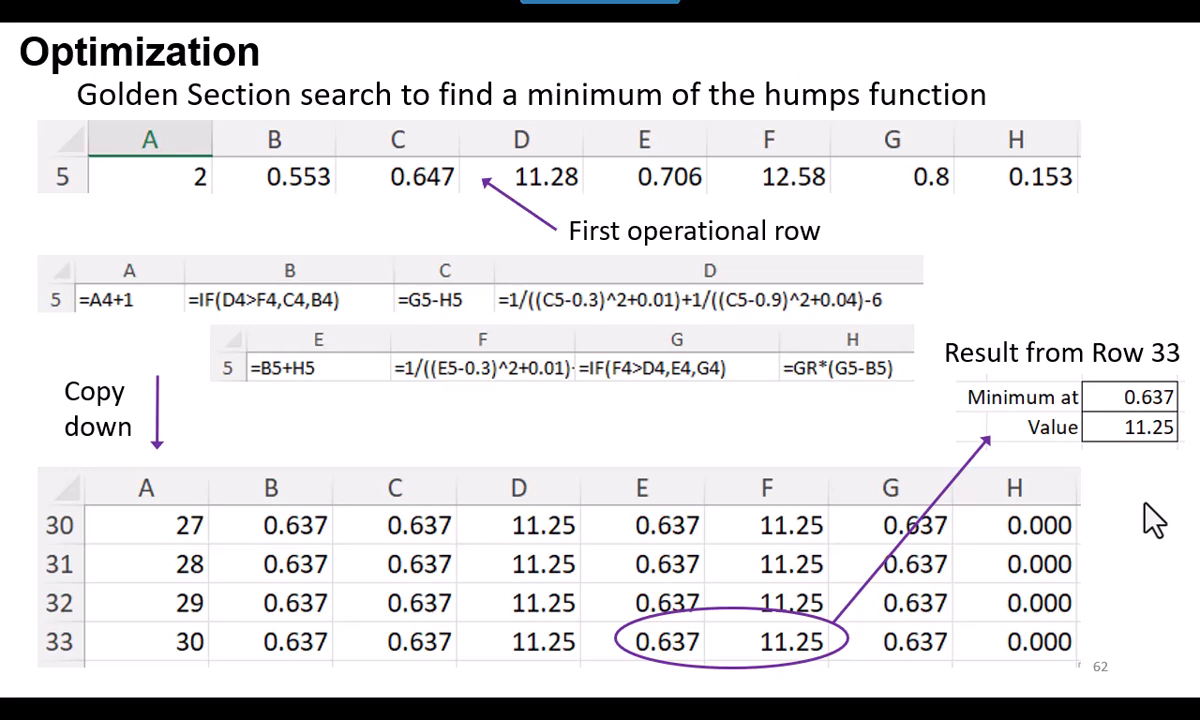
key("alt+Tab")
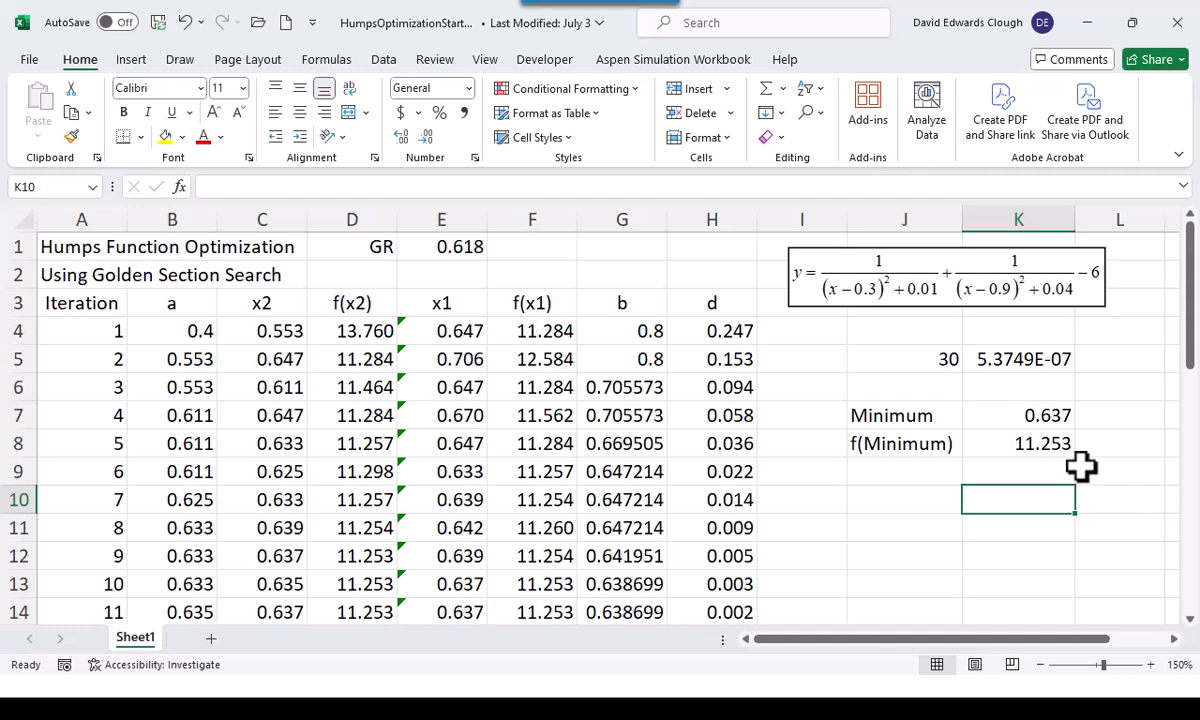
Enter the input labels "a", "b" and "maxit" in cells J10 through J12
left_click(901, 499)
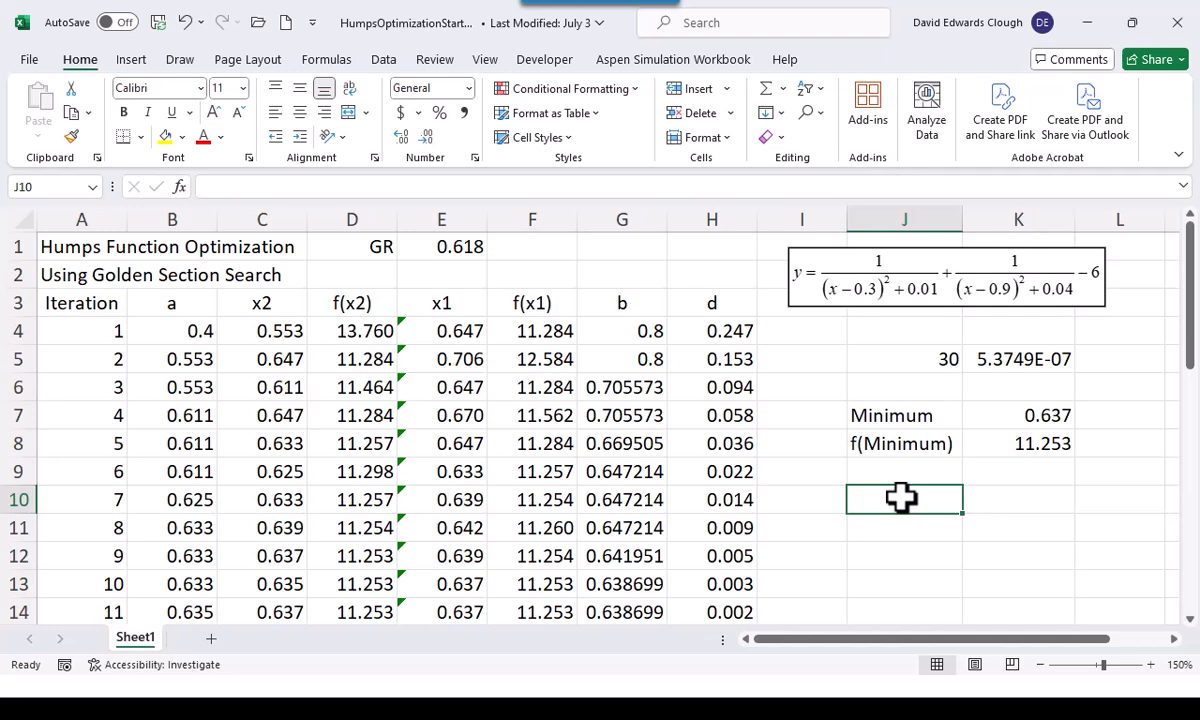
type("a")
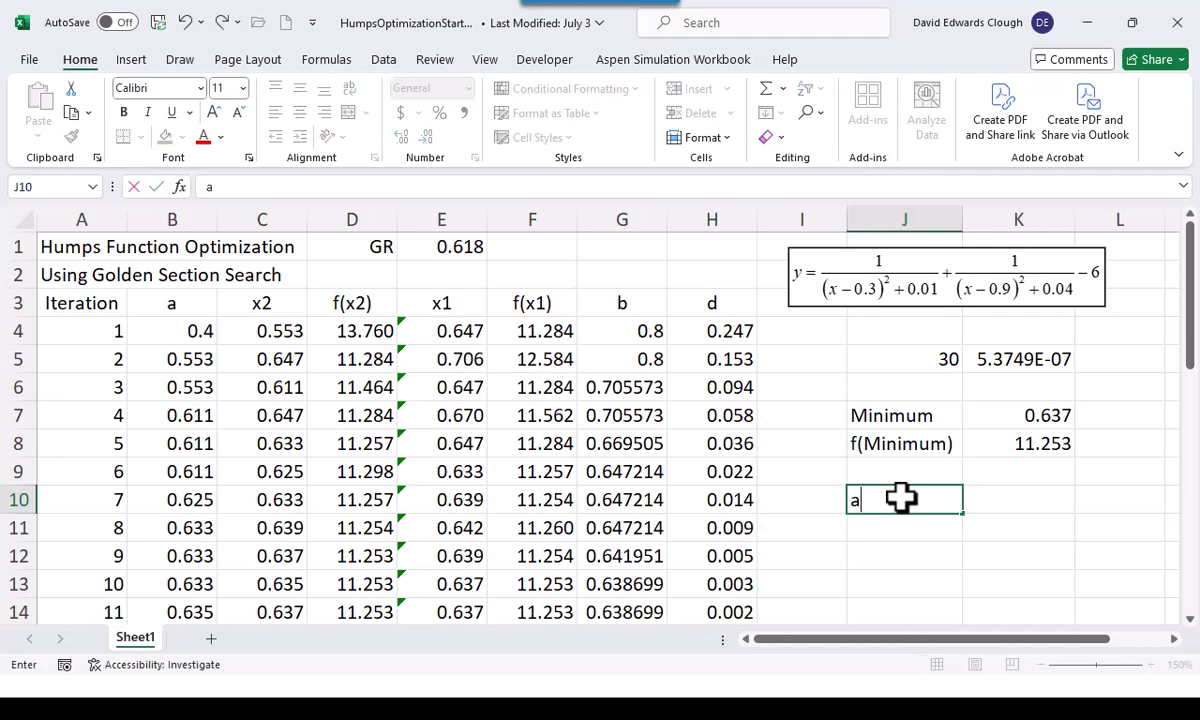
key("Return")
type("b")
key("Return")
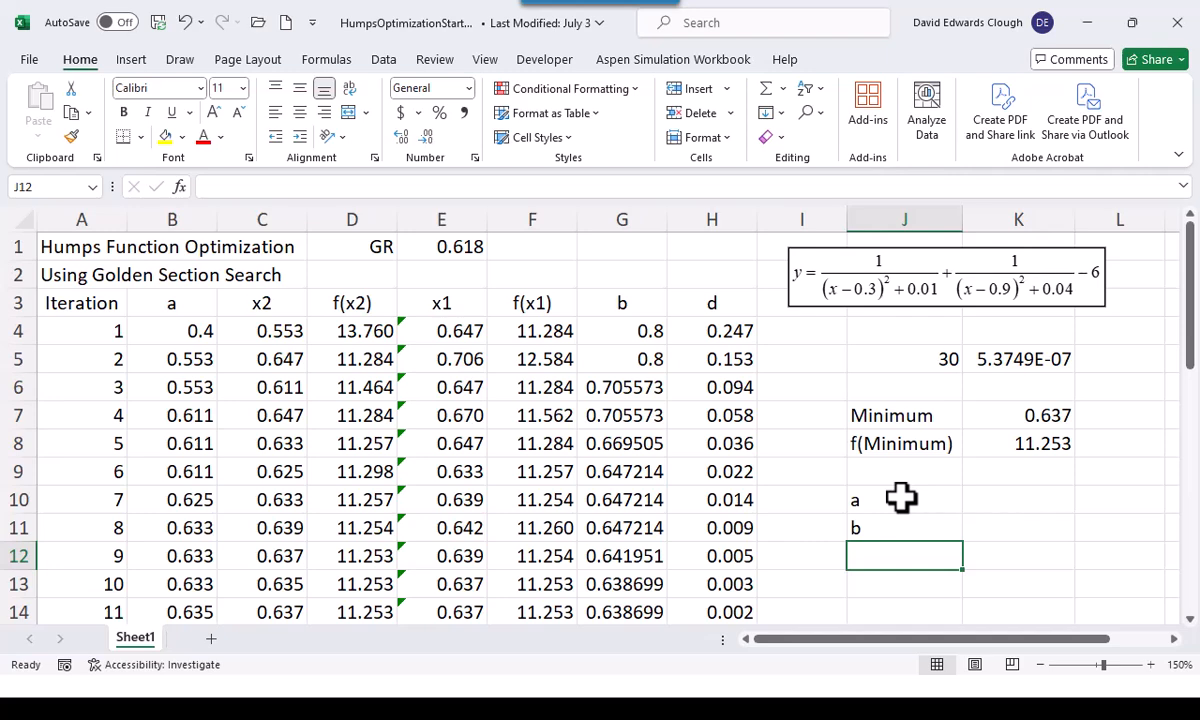
type("maxit")
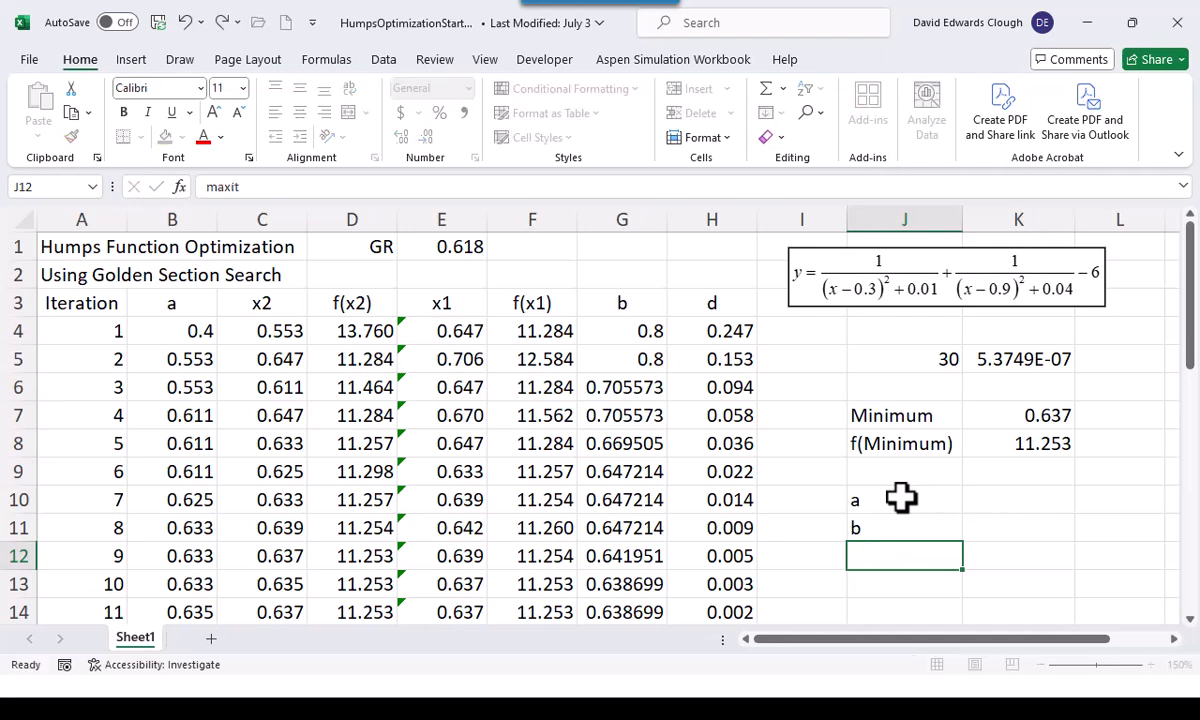
key("ctrl+Return")
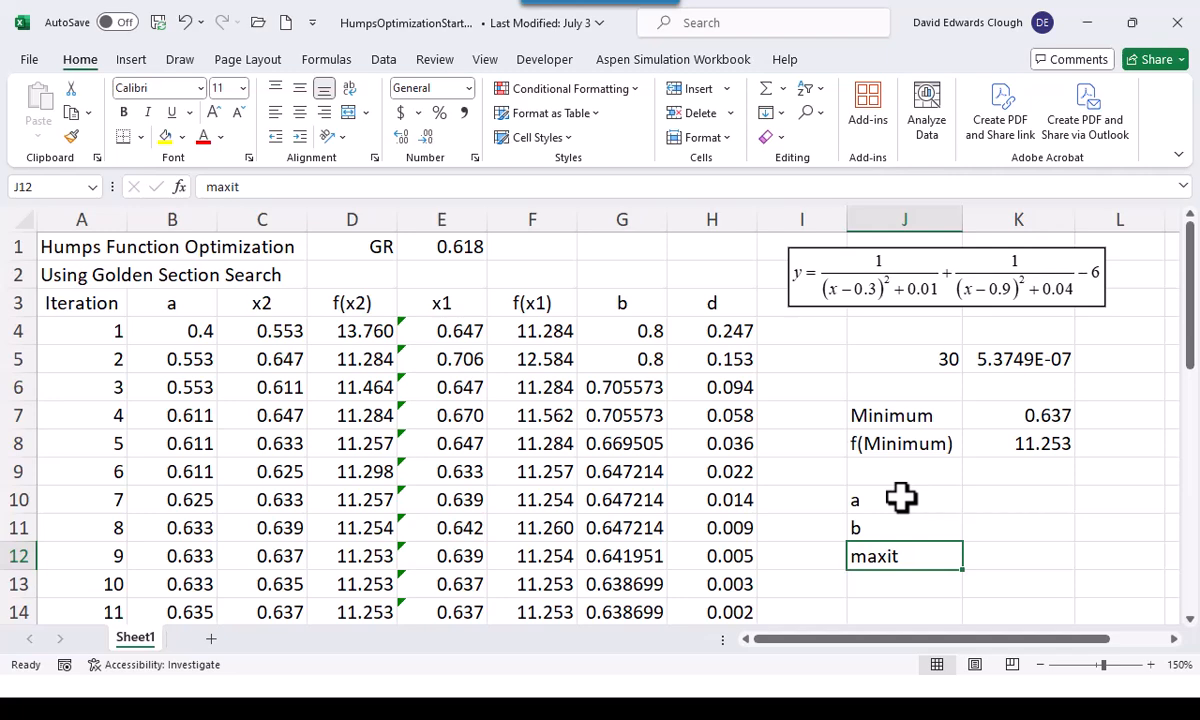
key("Down")
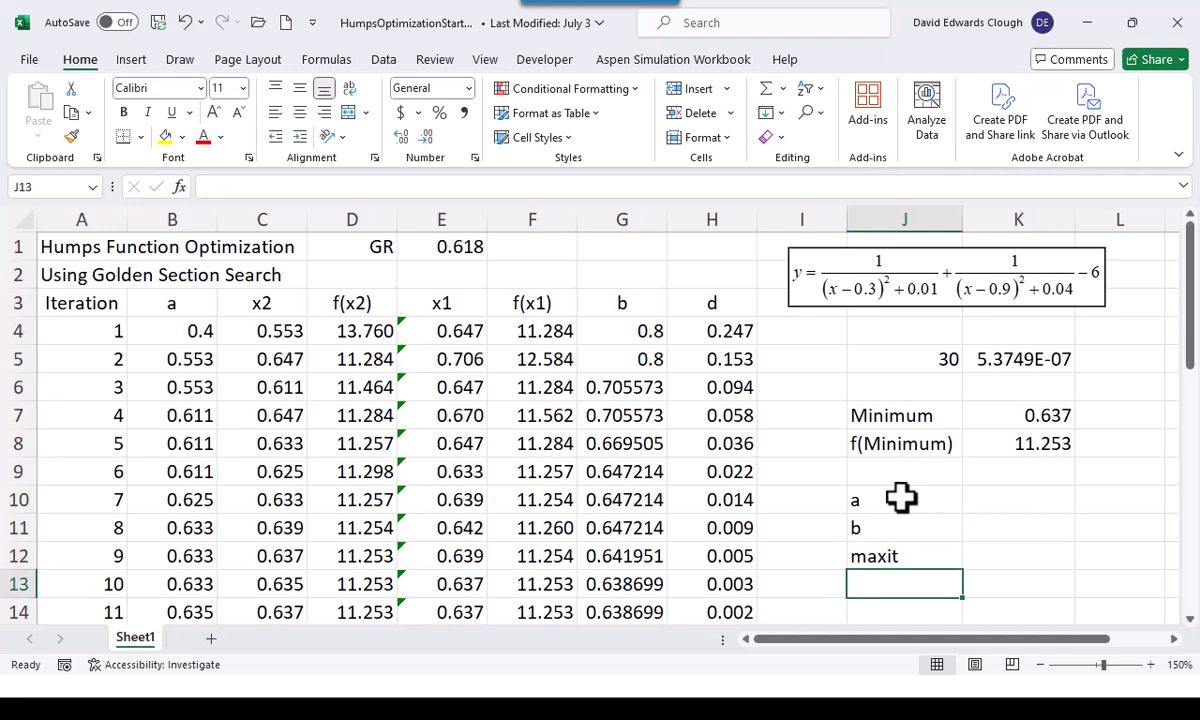
Enter the result labels "Minimum at" in J13 and "Value of f" in J14
type("Minimum at")
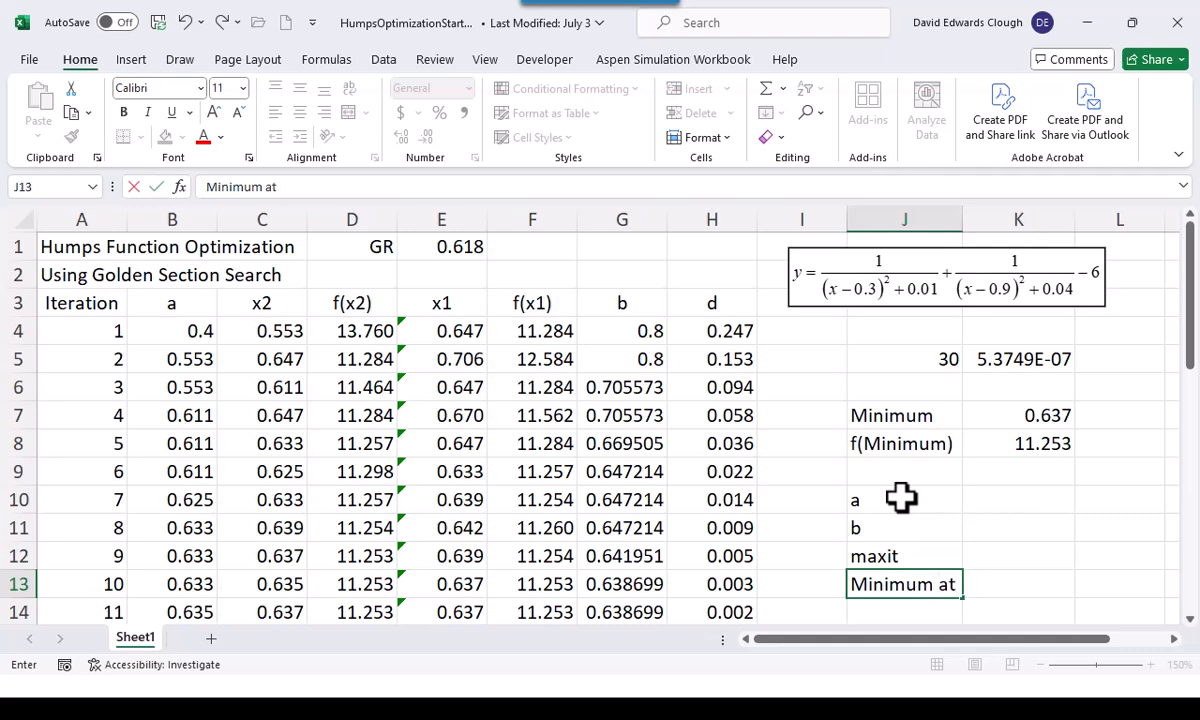
key("Return")
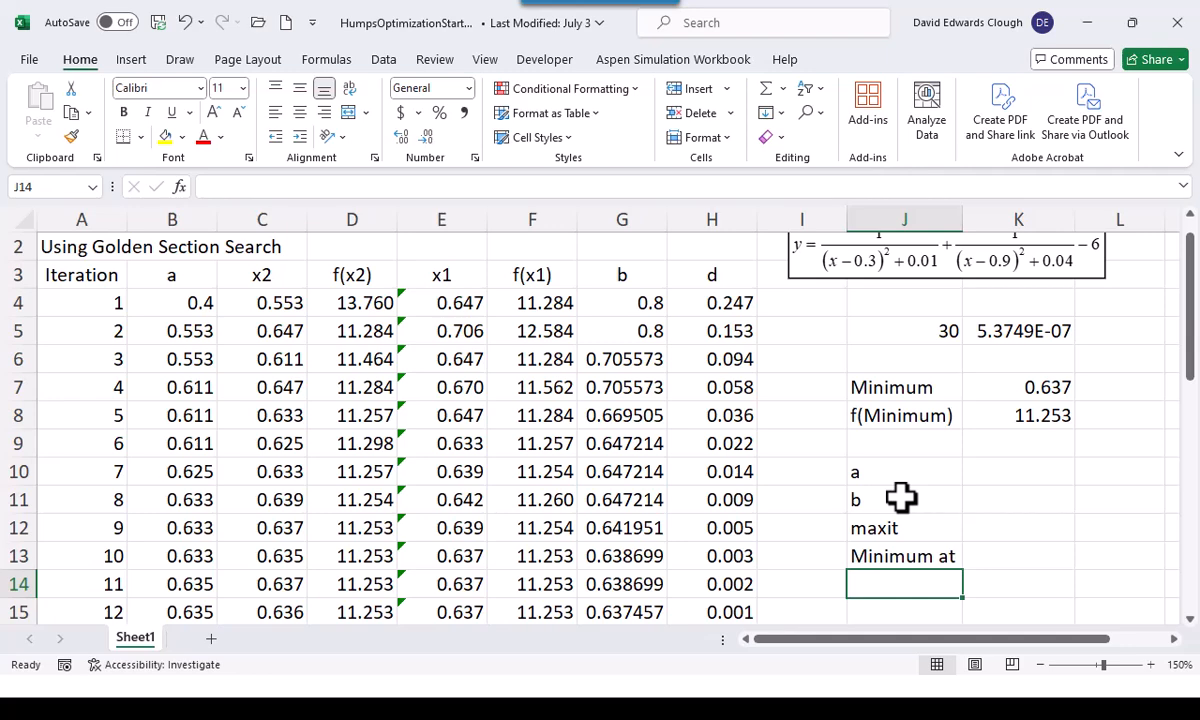
type("Vale")
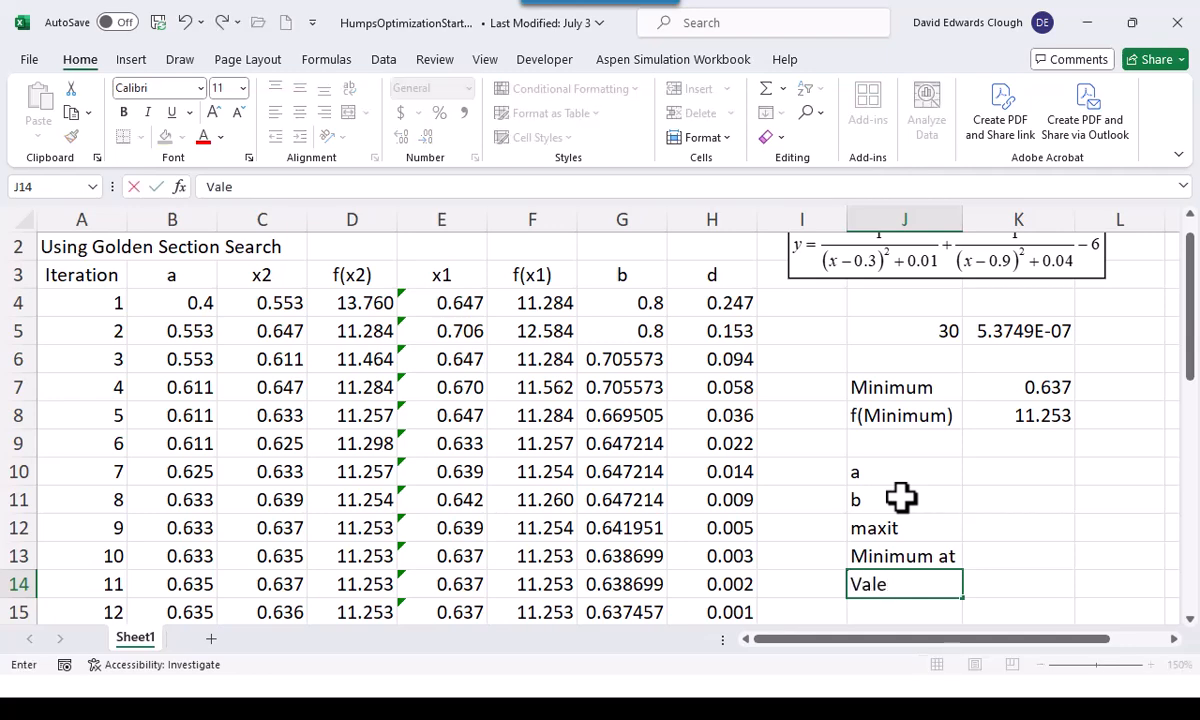
key("BackSpace")
type("ue of f")
key("ctrl+Return")
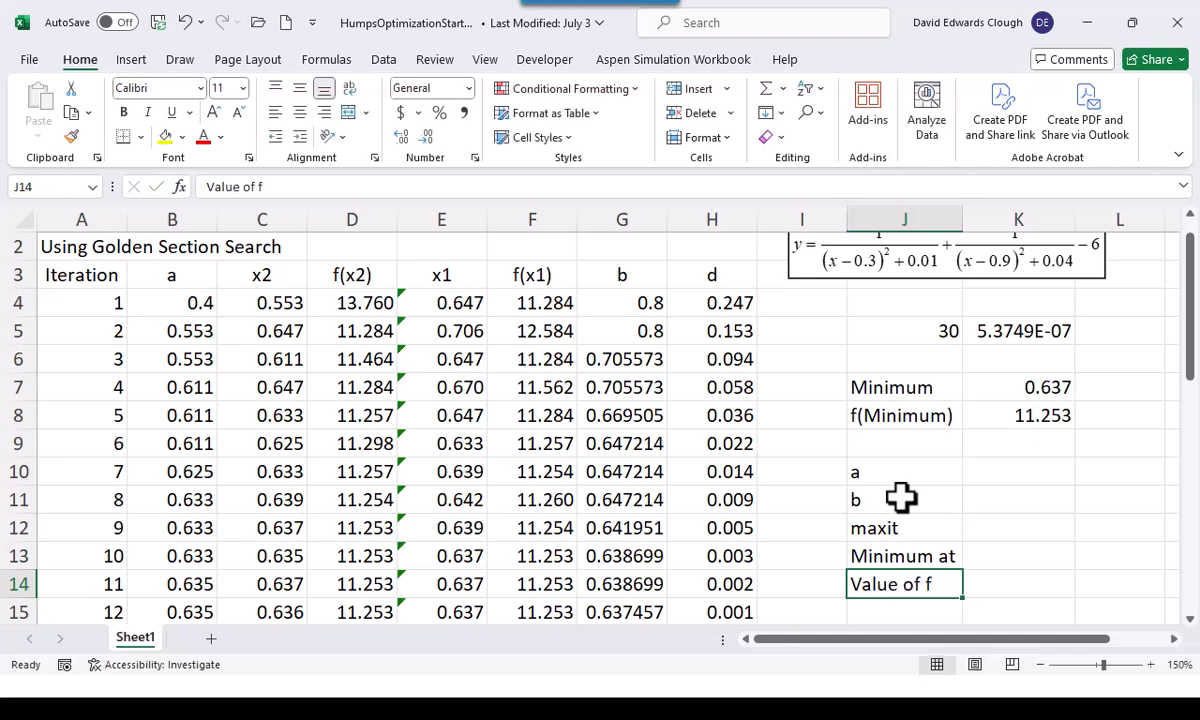
Right-align the labels in J10:J14 and name cells K10:K12 a, b and maxit from their adjacent labels
left_click_drag(879, 476, 893, 588)
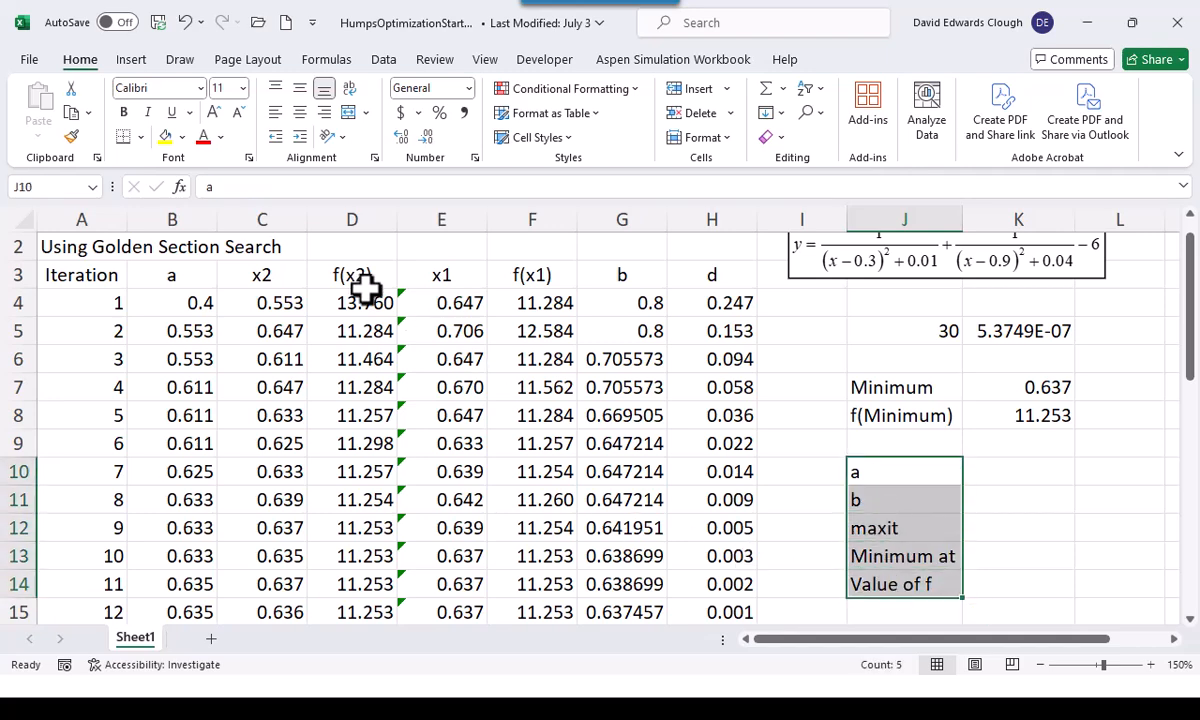
left_click(323, 112)
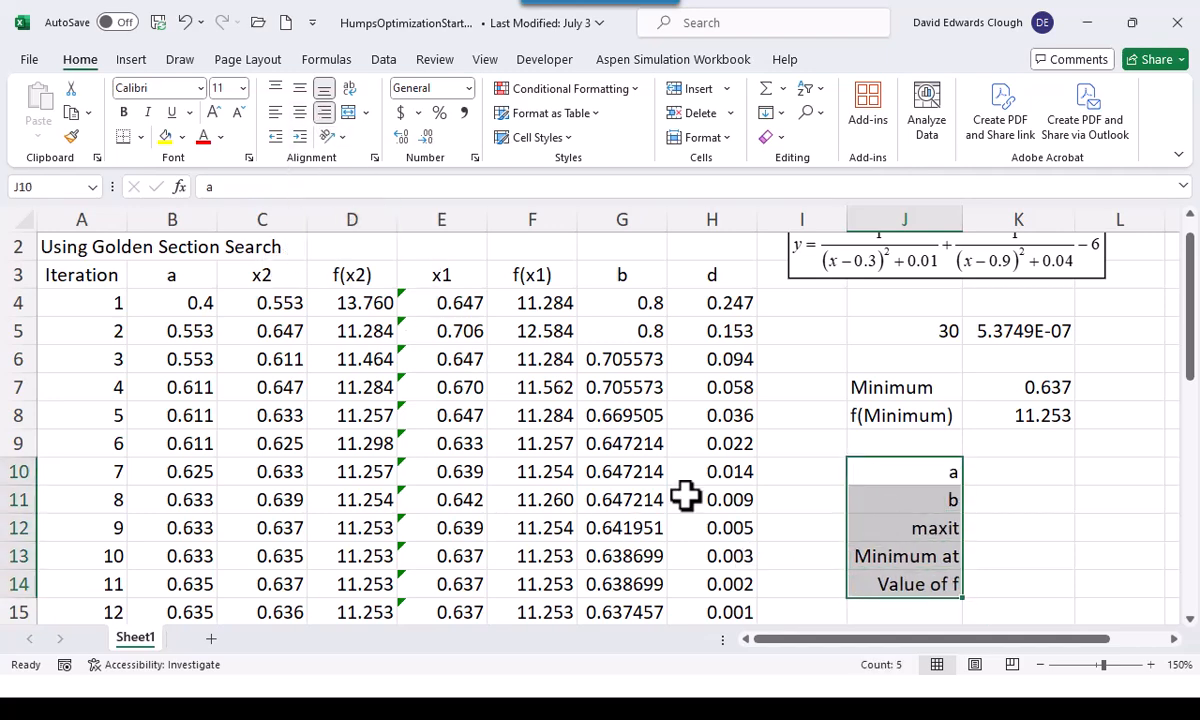
left_click_drag(900, 470, 1020, 527)
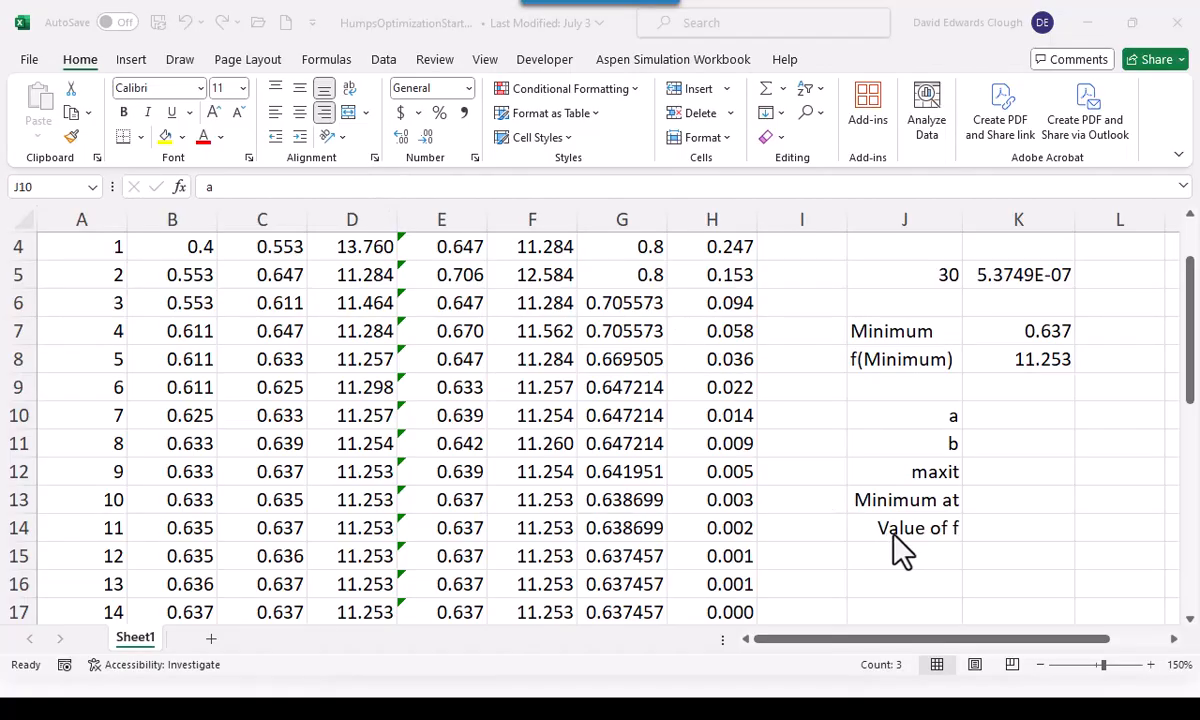
Enter the input values 0.4 for a, 0.8 for b and 30 for maxit in K10:K12
left_click(1013, 415)
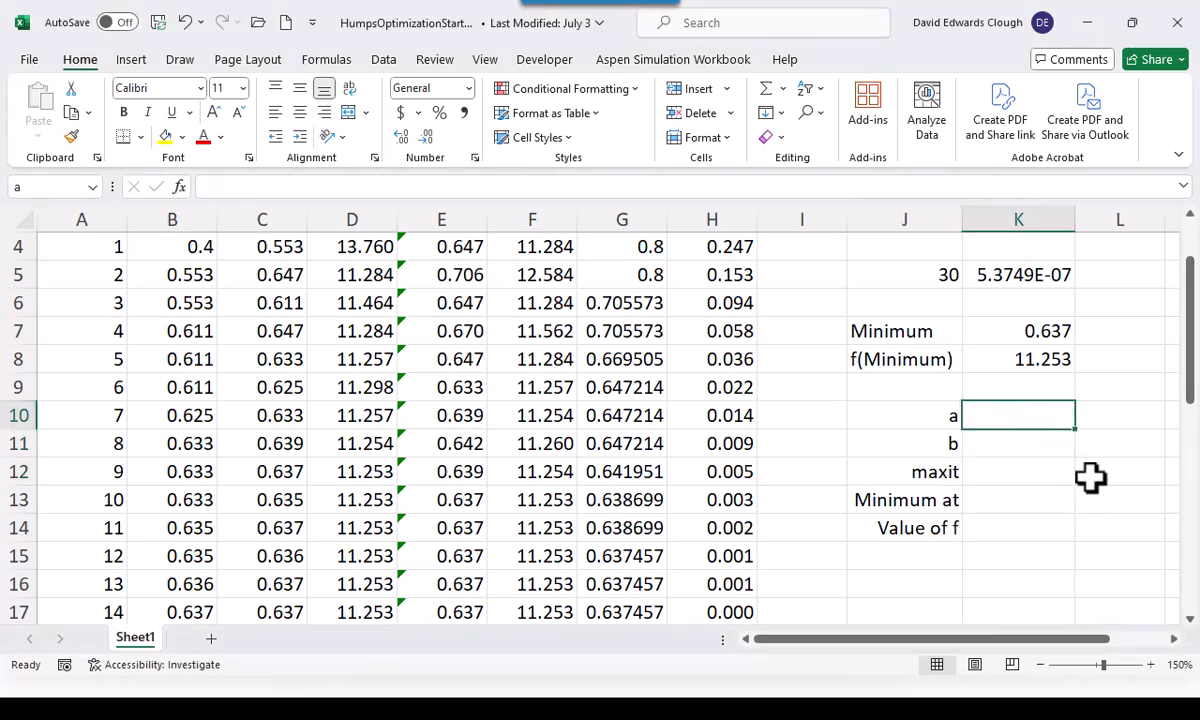
type("0.4")
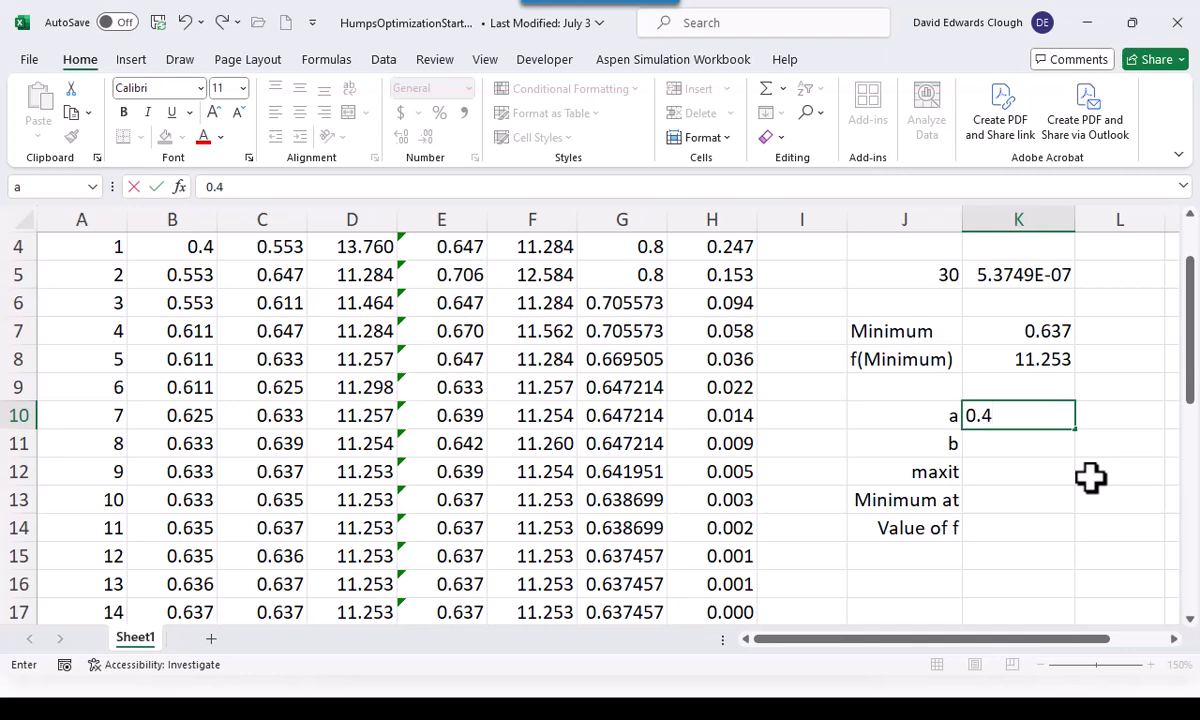
key("Return")
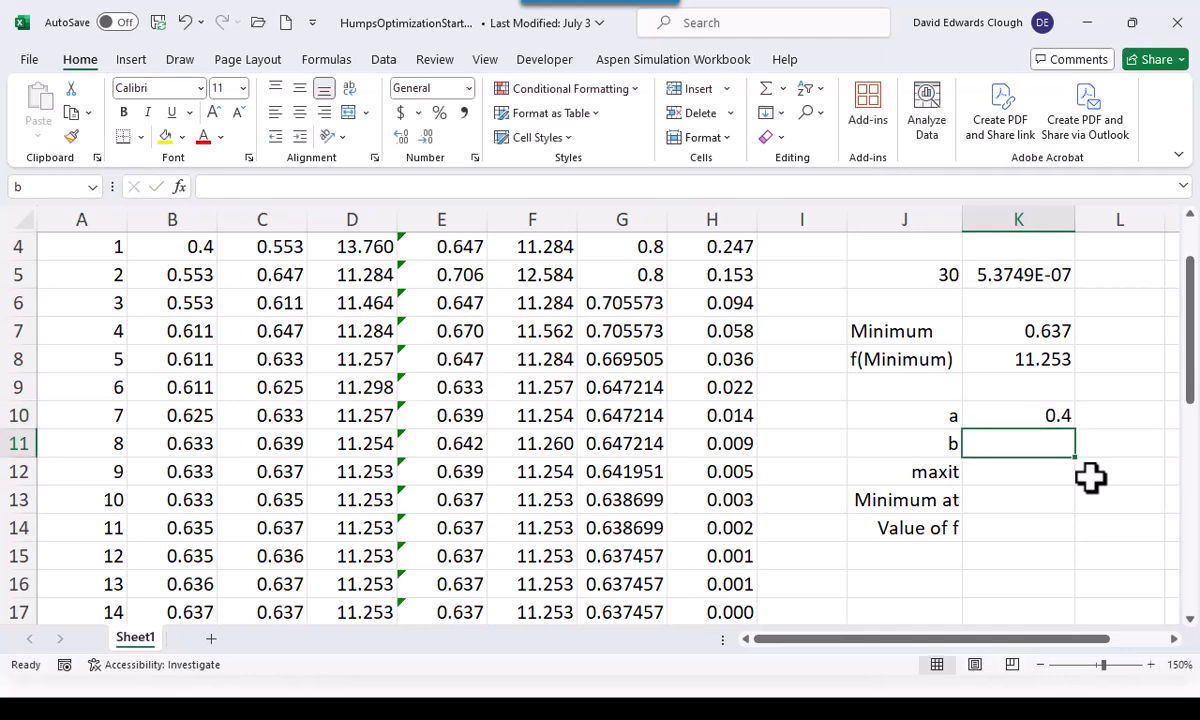
scroll(1090, 478, "up", 1)
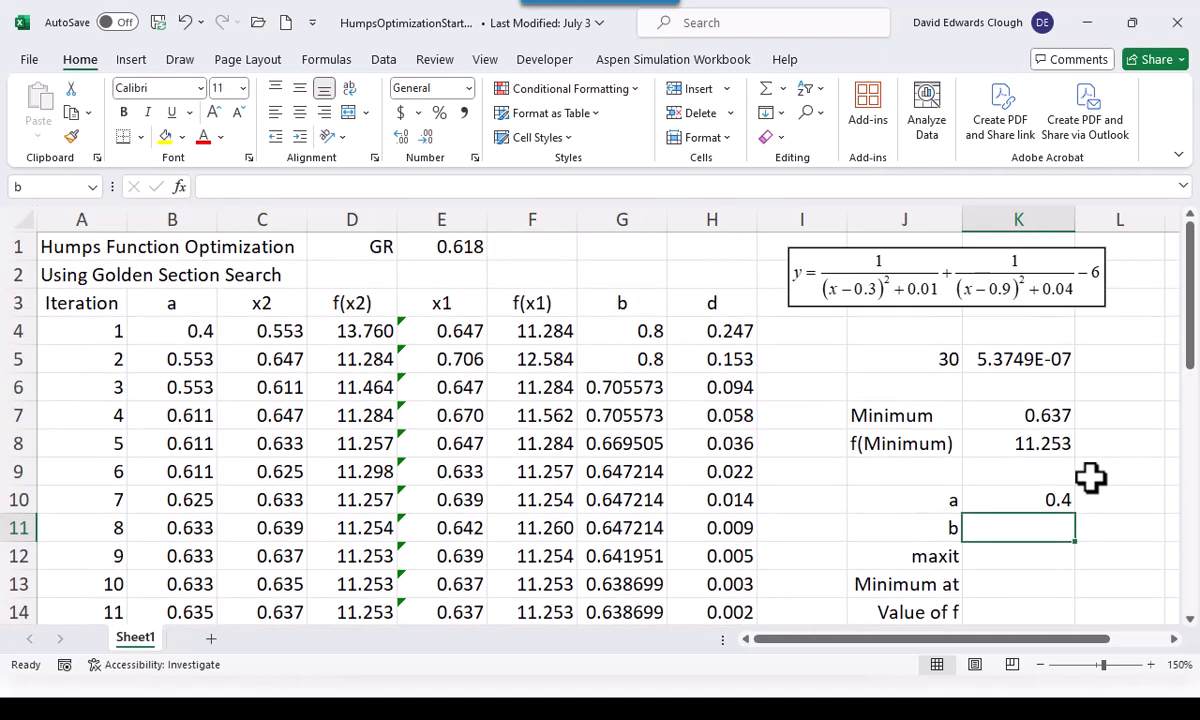
type("0.8")
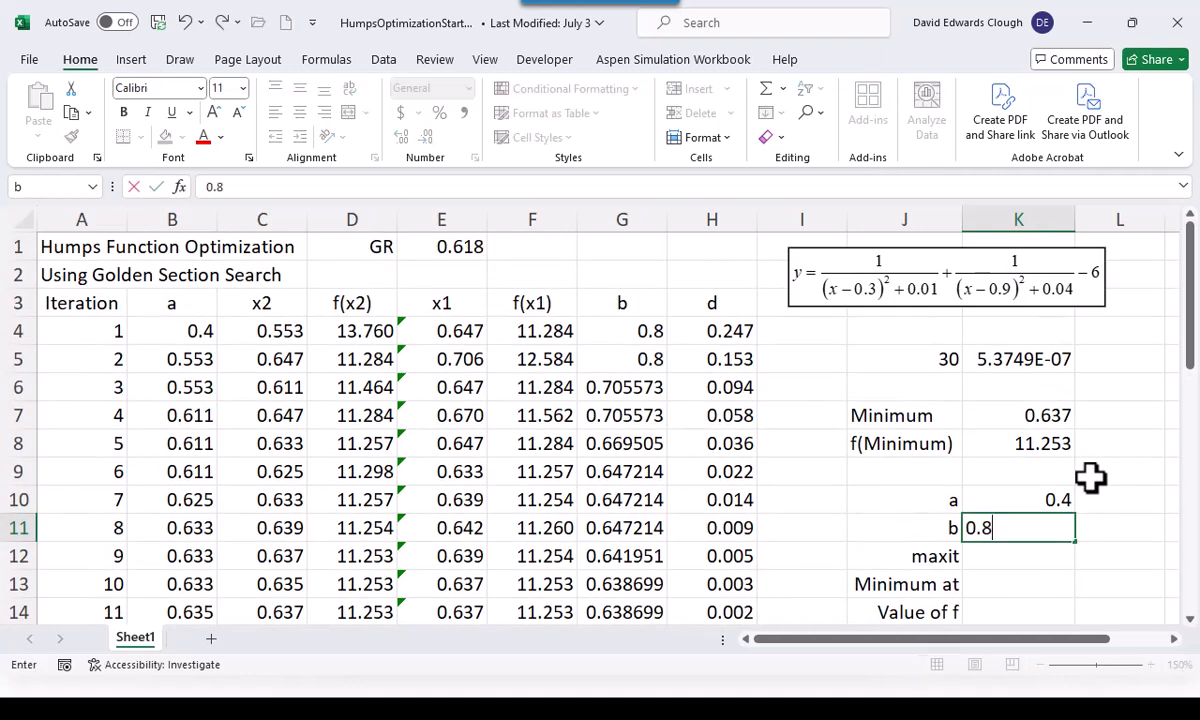
key("ctrl+Return")
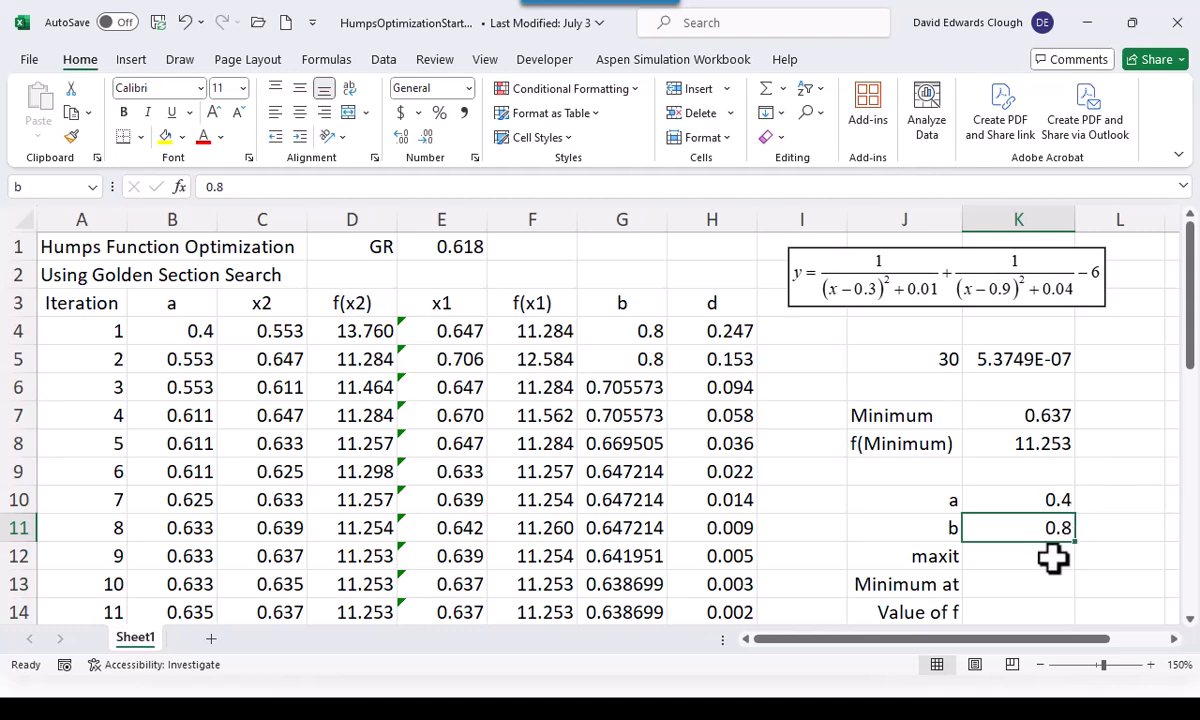
left_click(1053, 558)
type("30")
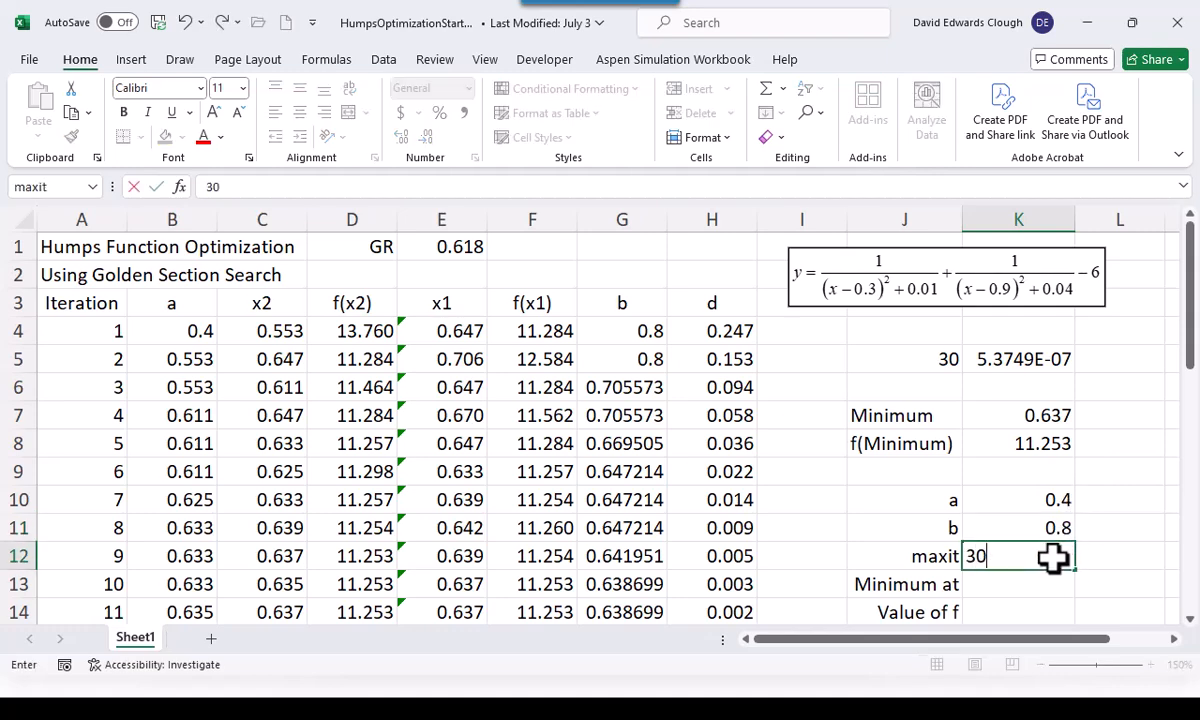
key("ctrl+Return")
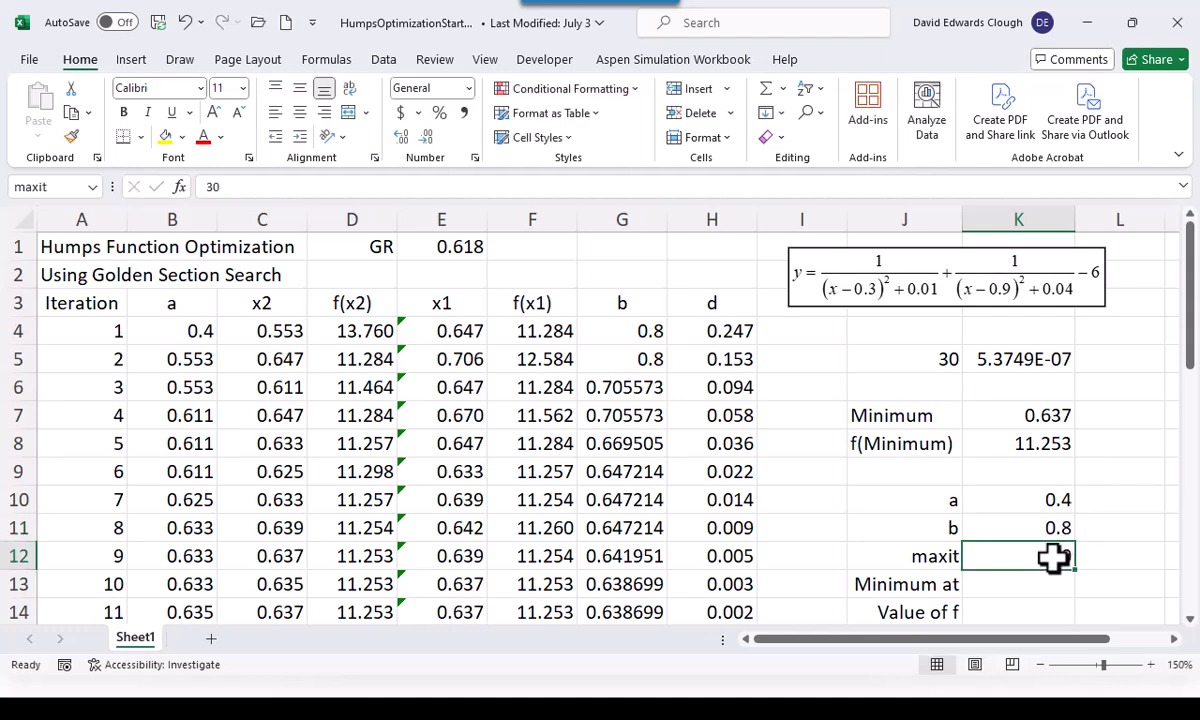
Open the workbook's Module1 code in the Visual Basic editor and close the Locals window to enlarge the code area
scroll(1053, 558, "down", 1)
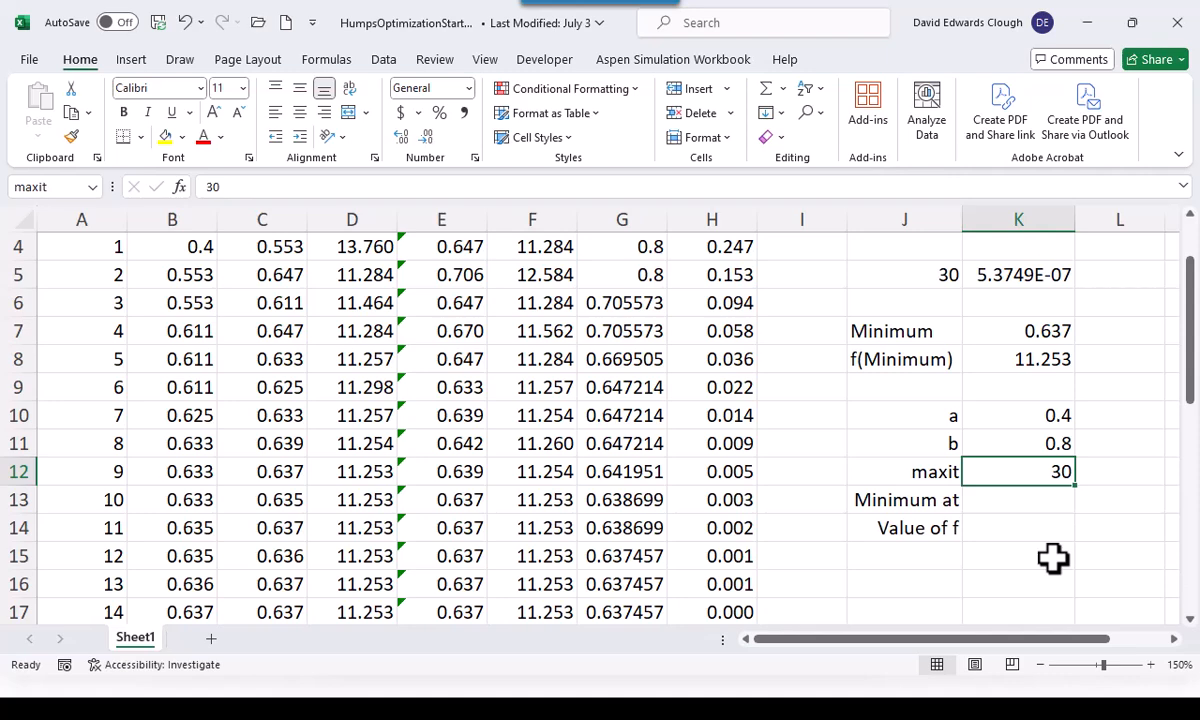
key("alt+F11")
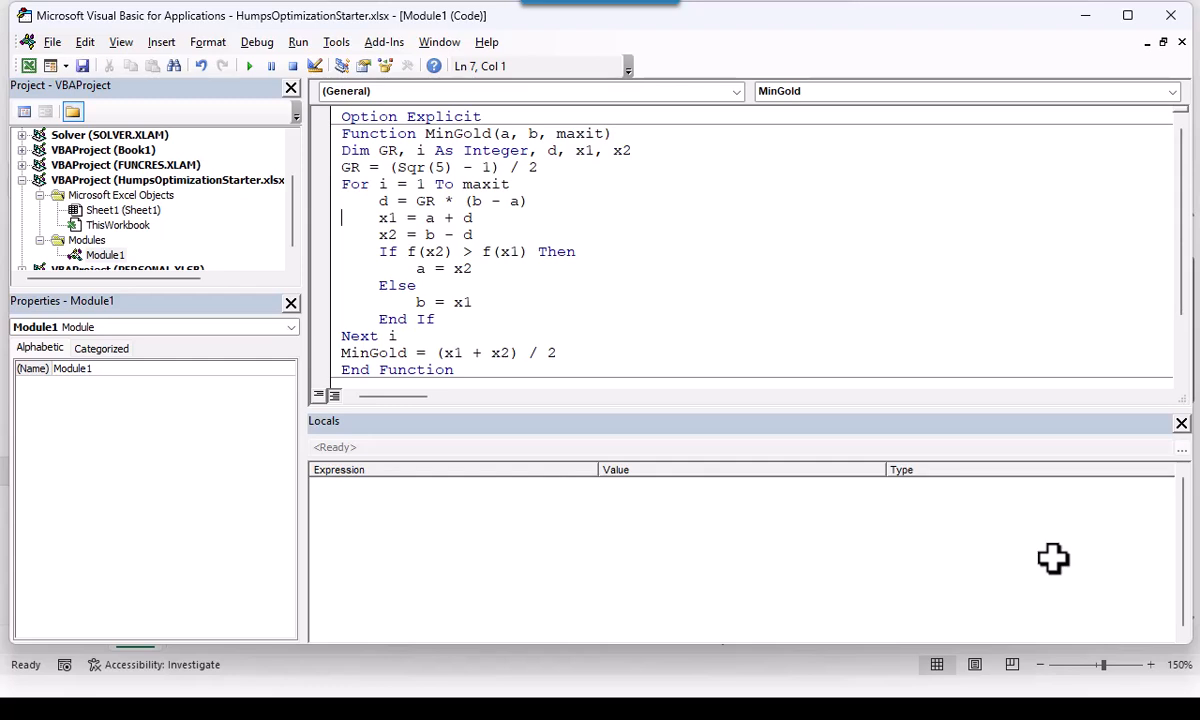
left_click(1181, 423)
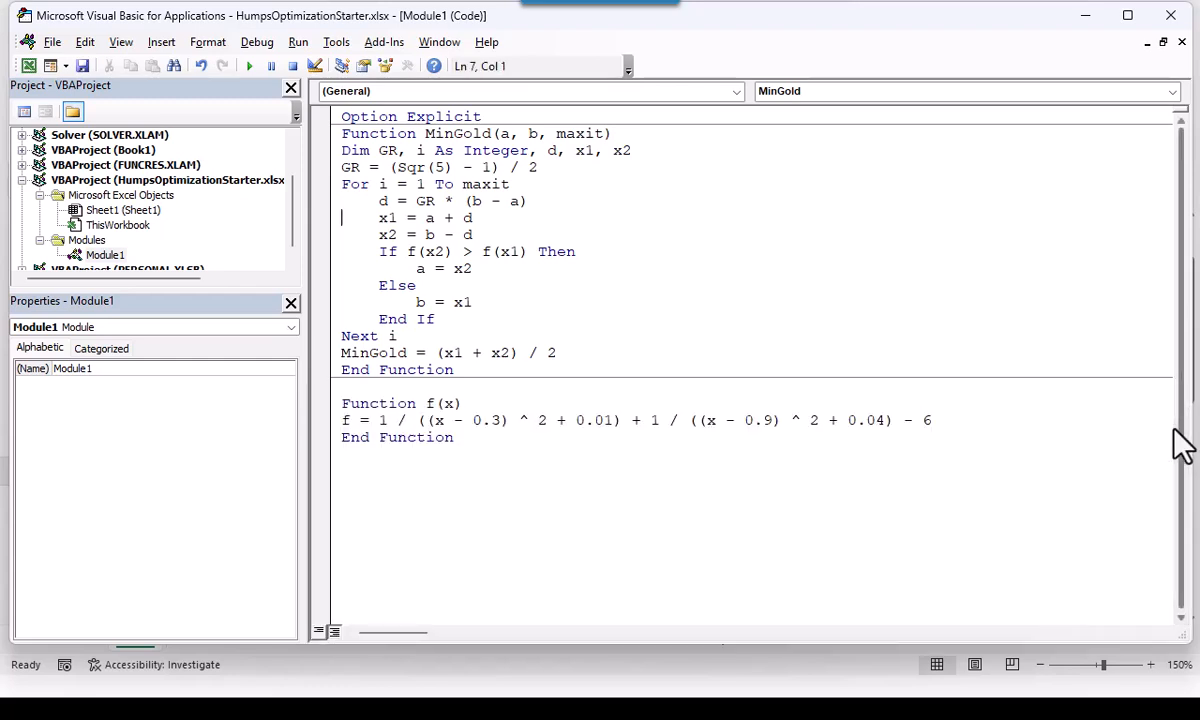
left_click(406, 470)
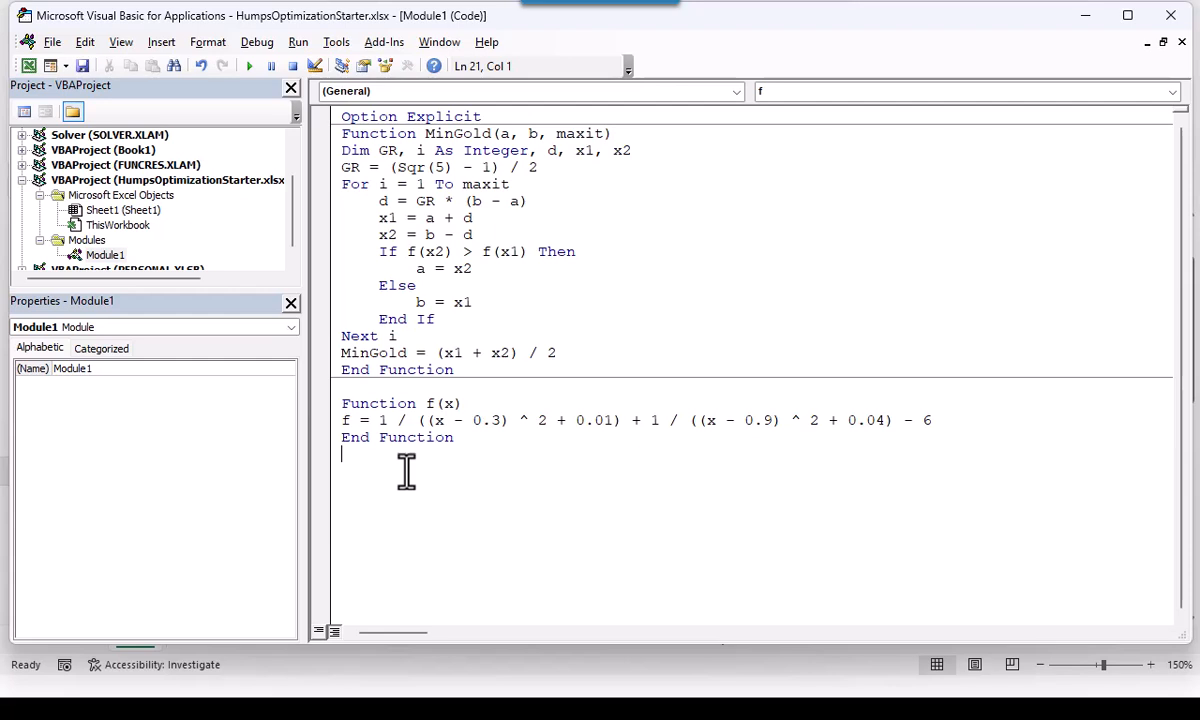
Examine the MinGold function's code: its arguments, the golden ratio assignment, the For...Next loop and the calculation of d
left_click(416, 133)
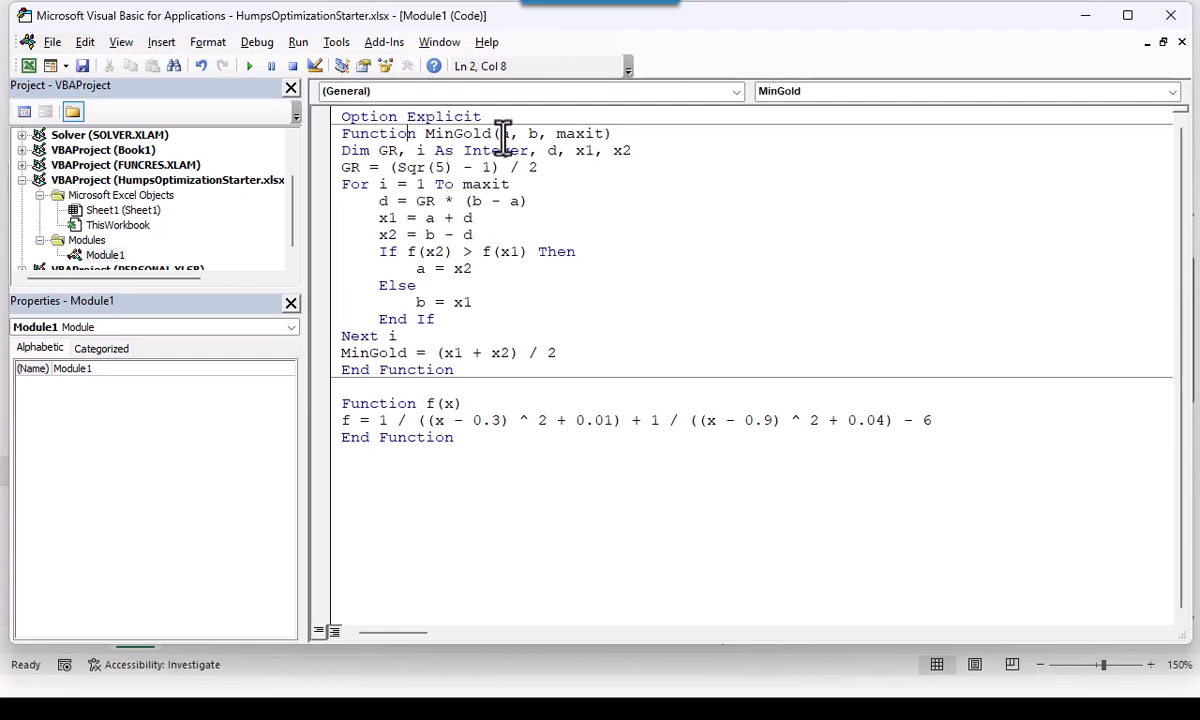
left_click_drag(499, 133, 583, 141)
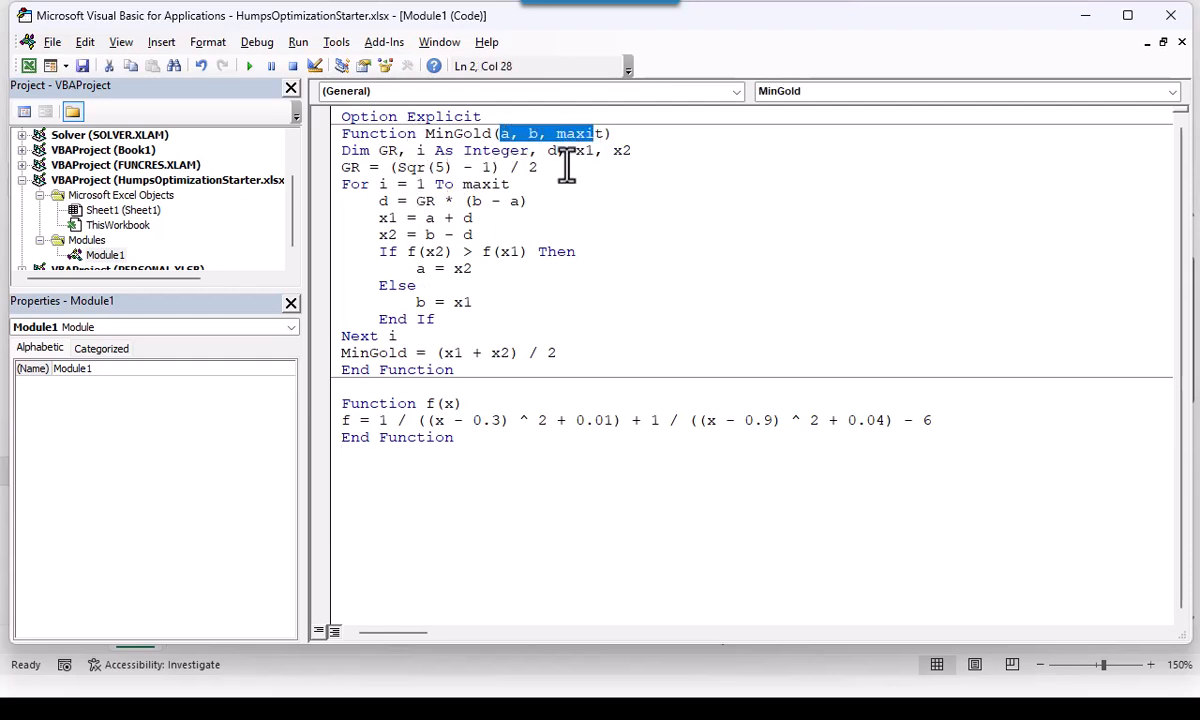
left_click(597, 200)
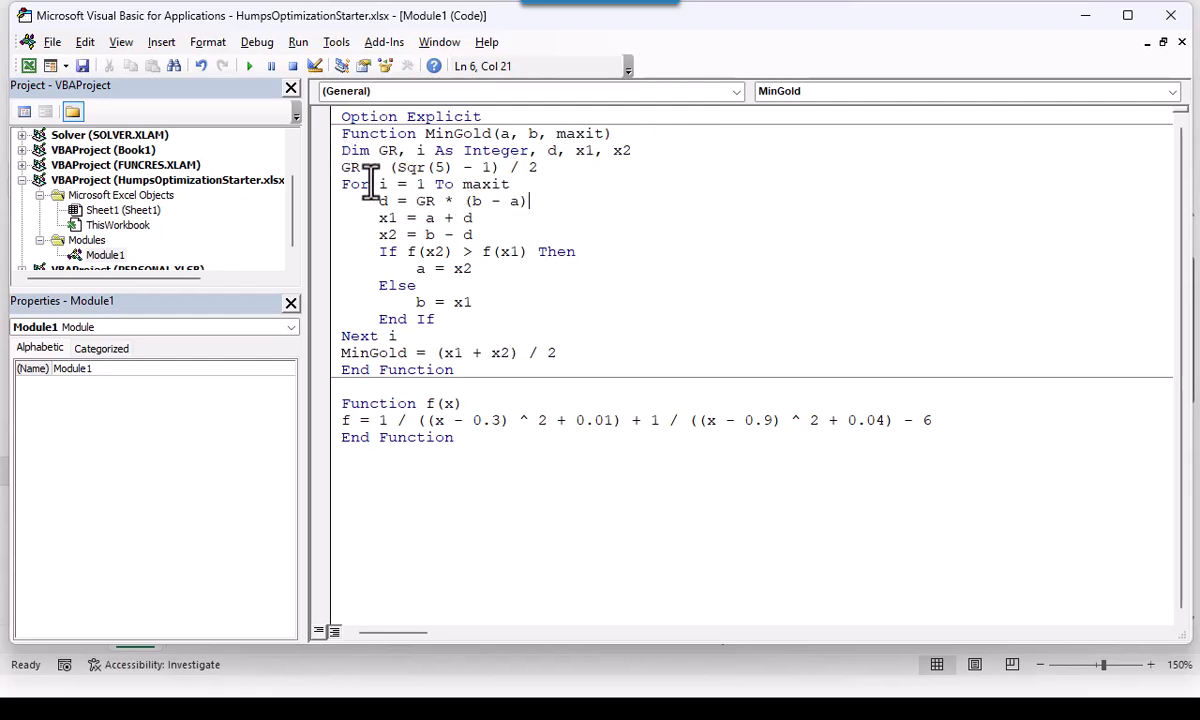
left_click_drag(342, 169, 545, 168)
left_click(635, 200)
left_click_drag(342, 184, 362, 190)
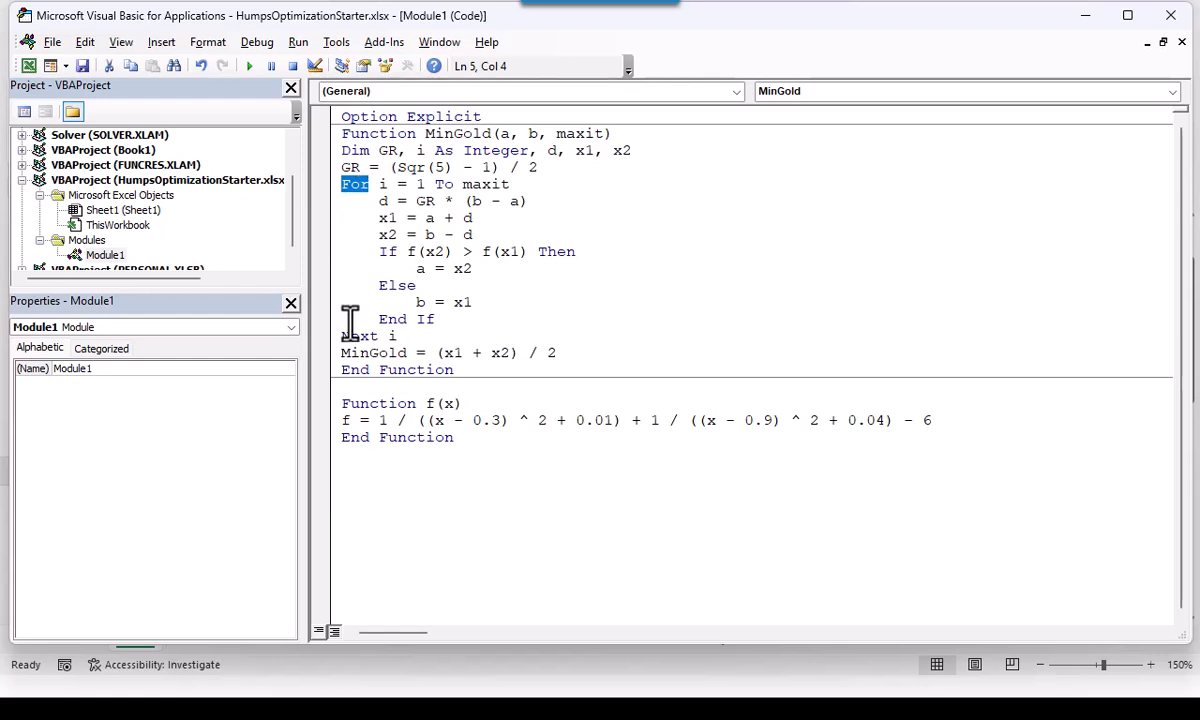
left_click_drag(342, 336, 379, 336)
left_click(615, 302)
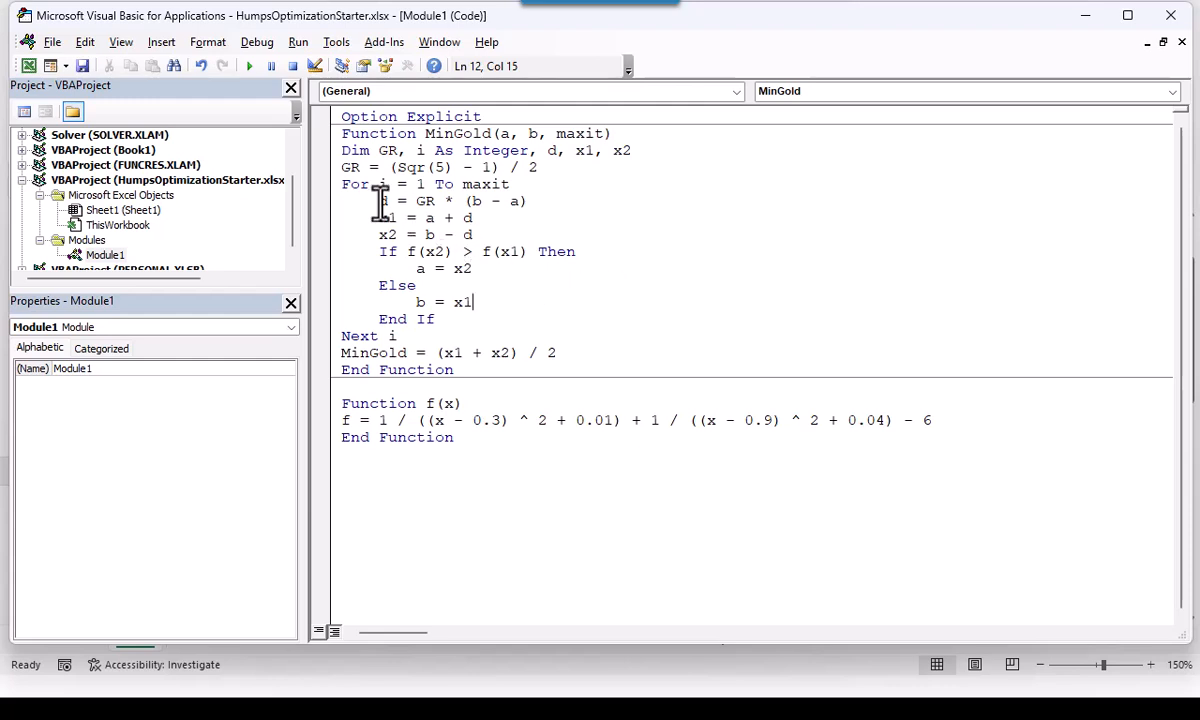
left_click_drag(381, 200, 527, 201)
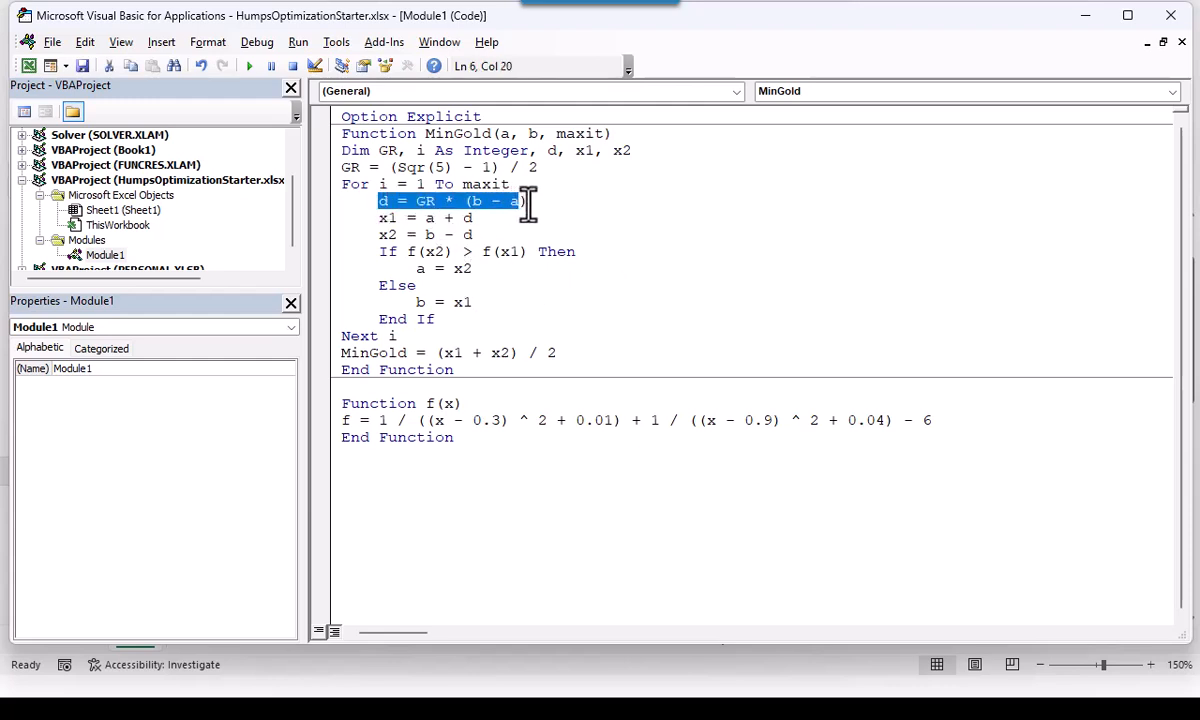
left_click(671, 218)
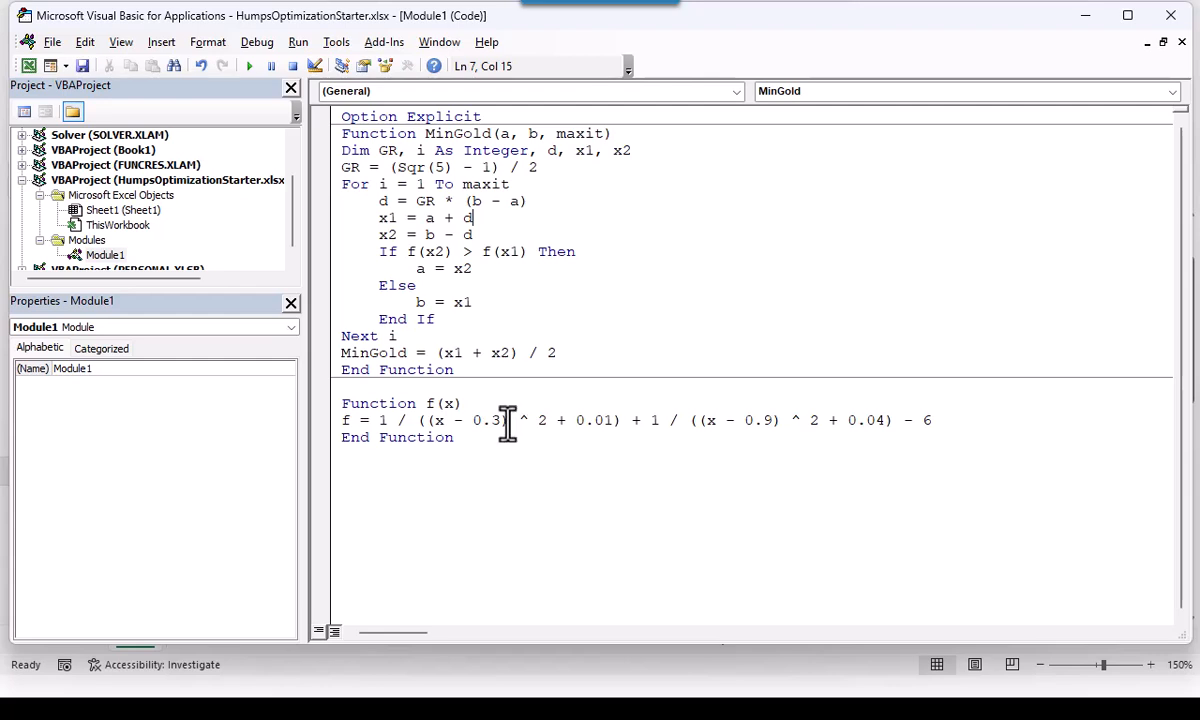
Examine the exponent operators after both parenthesised terms in the code of function f(x)
left_click_drag(509, 420, 535, 420)
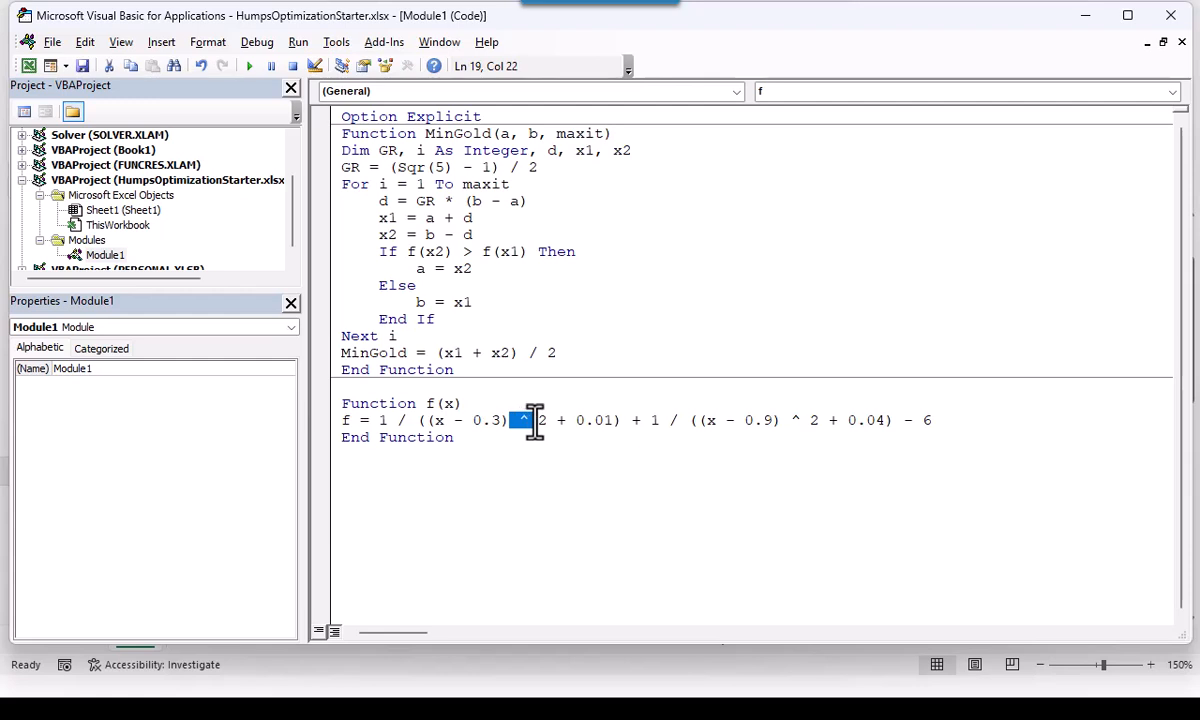
left_click(565, 488)
left_click(775, 420)
left_click_drag(784, 420, 800, 422)
left_click(727, 497)
Return to the worksheet, enter =MinGold(a,b,maxit) in K13 beside Minimum at, and compare the result with K7
key("alt+F11")
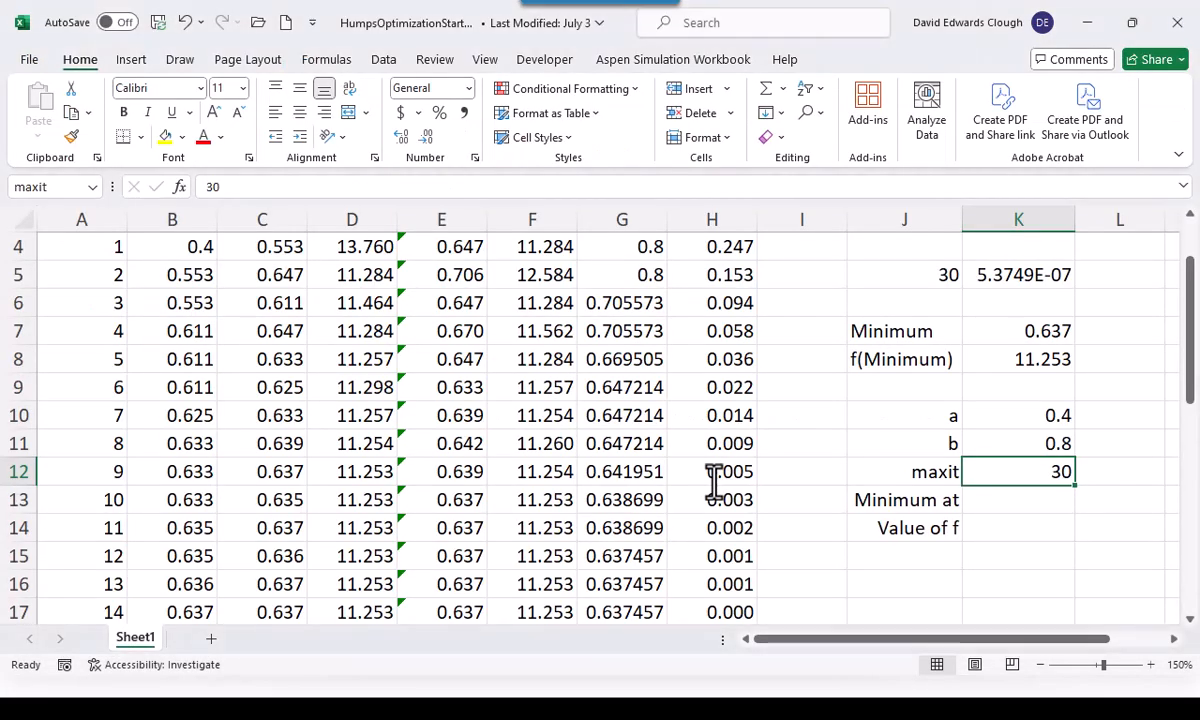
left_click(1000, 509)
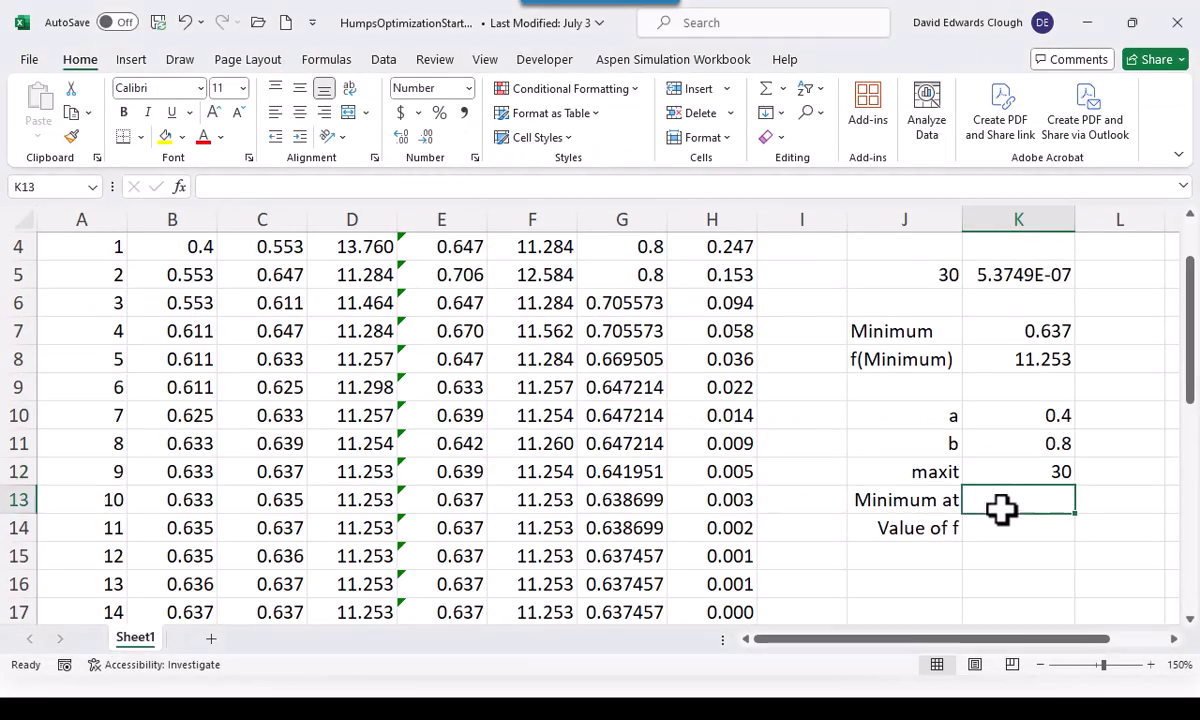
type("=")
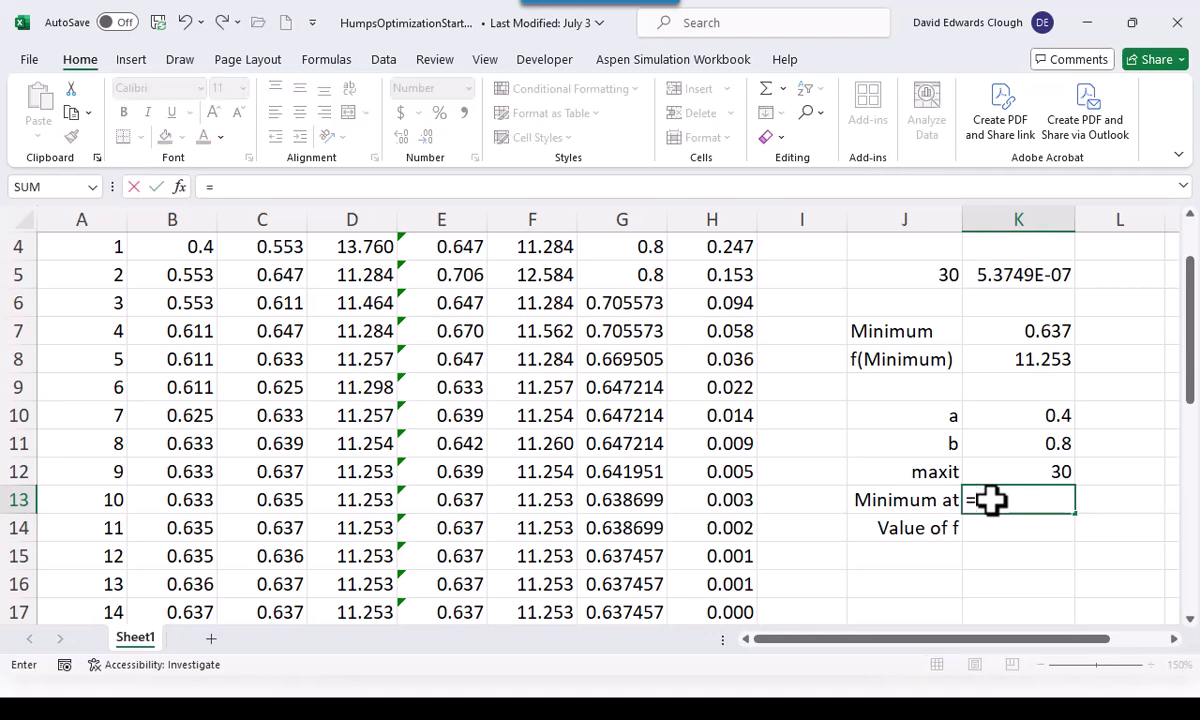
type("Min")
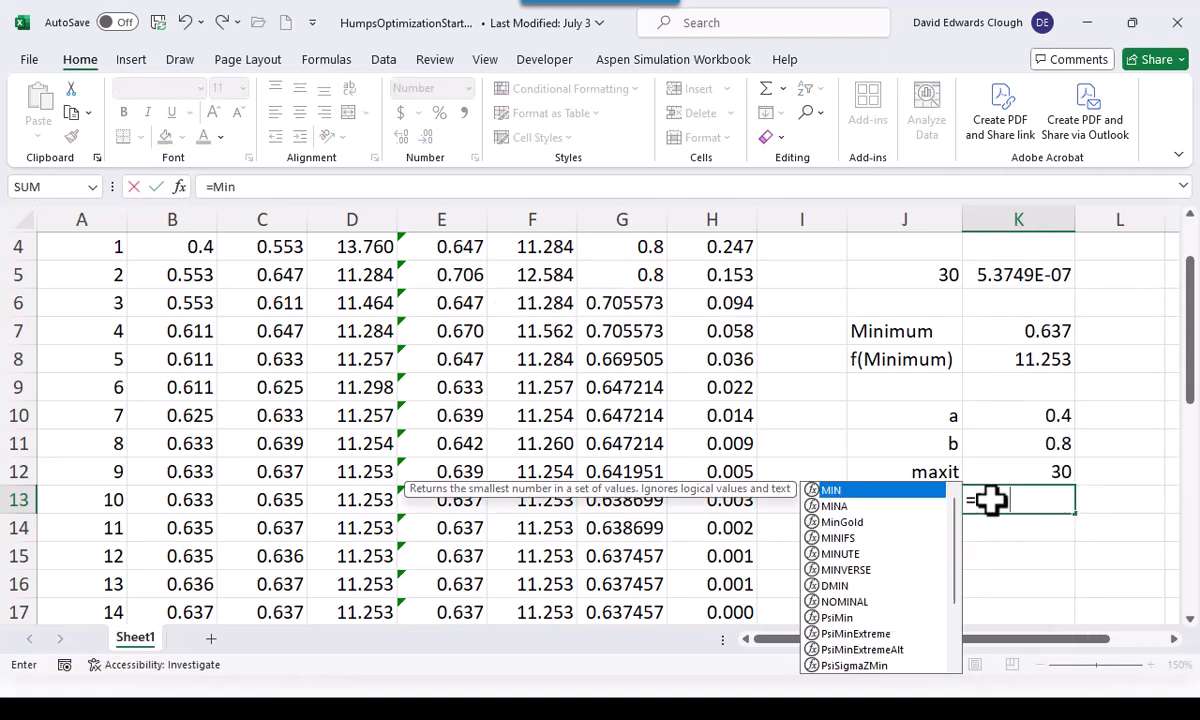
type("Gol")
key("Tab")
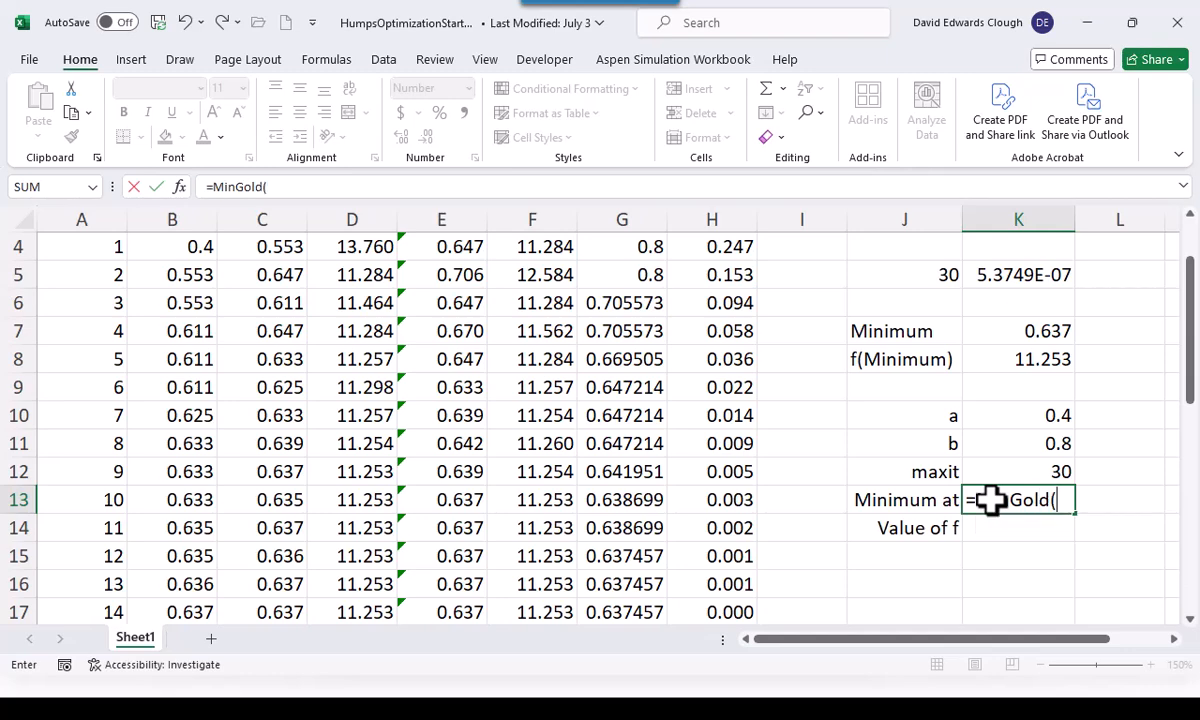
type("a,b,")
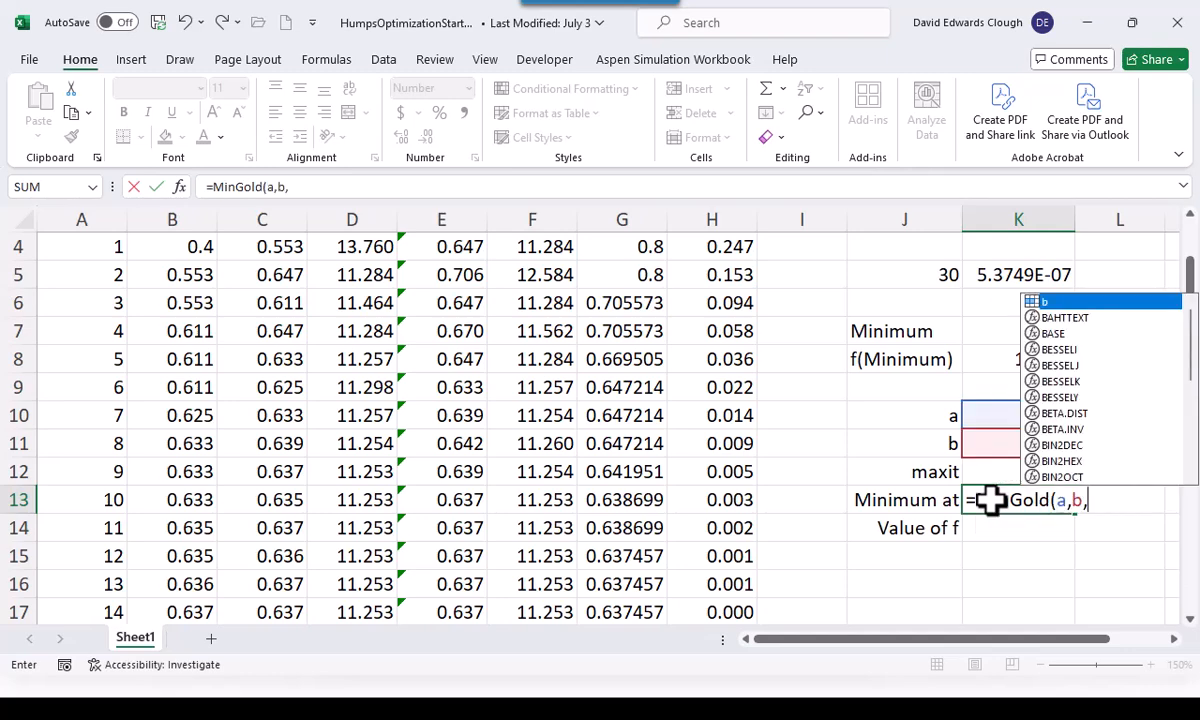
left_click(970, 471)
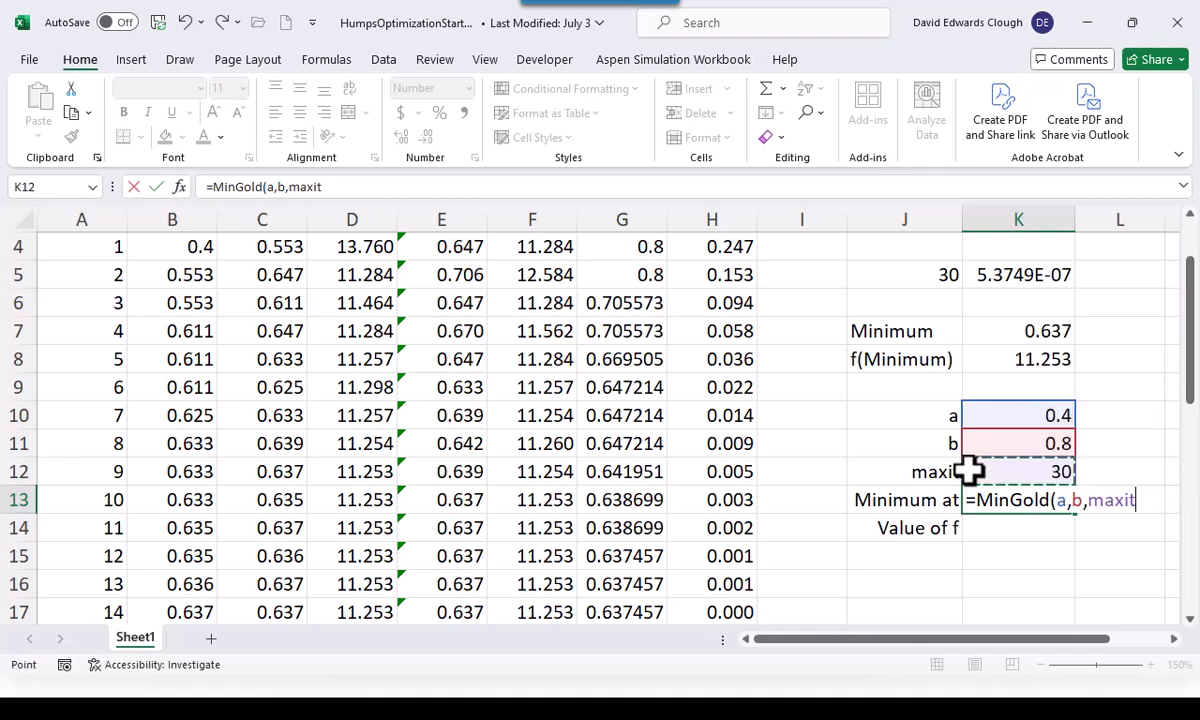
type(")")
key("ctrl+Return")
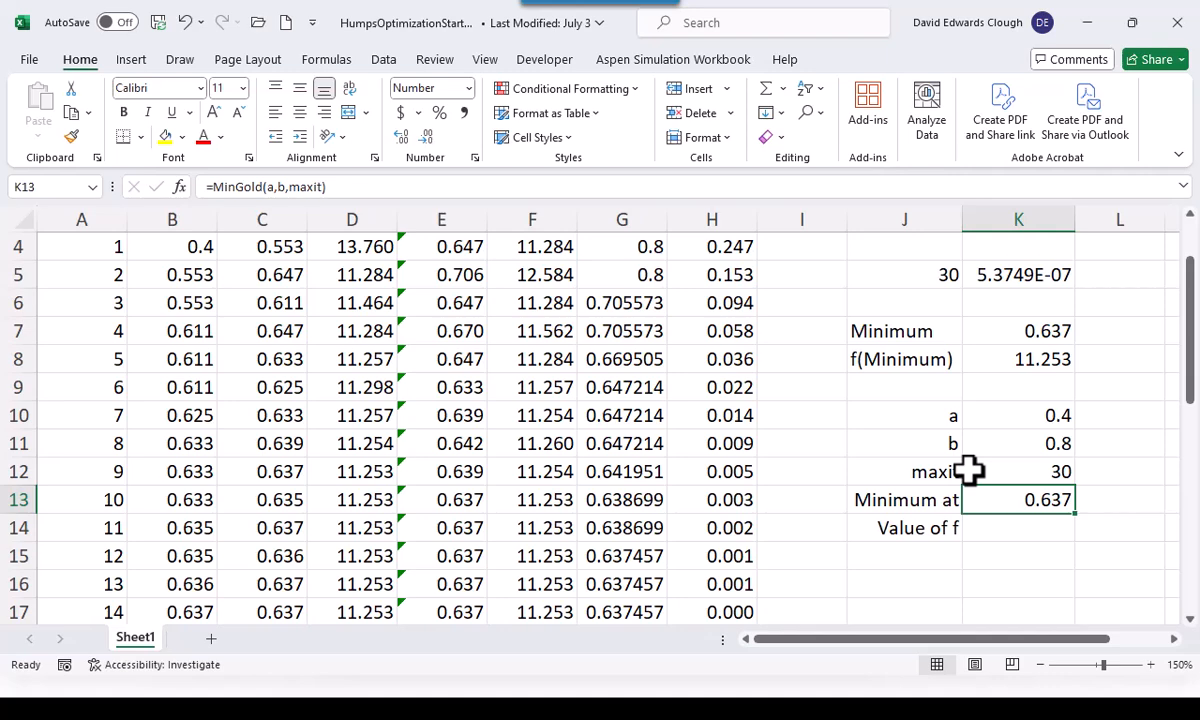
left_click(1045, 333)
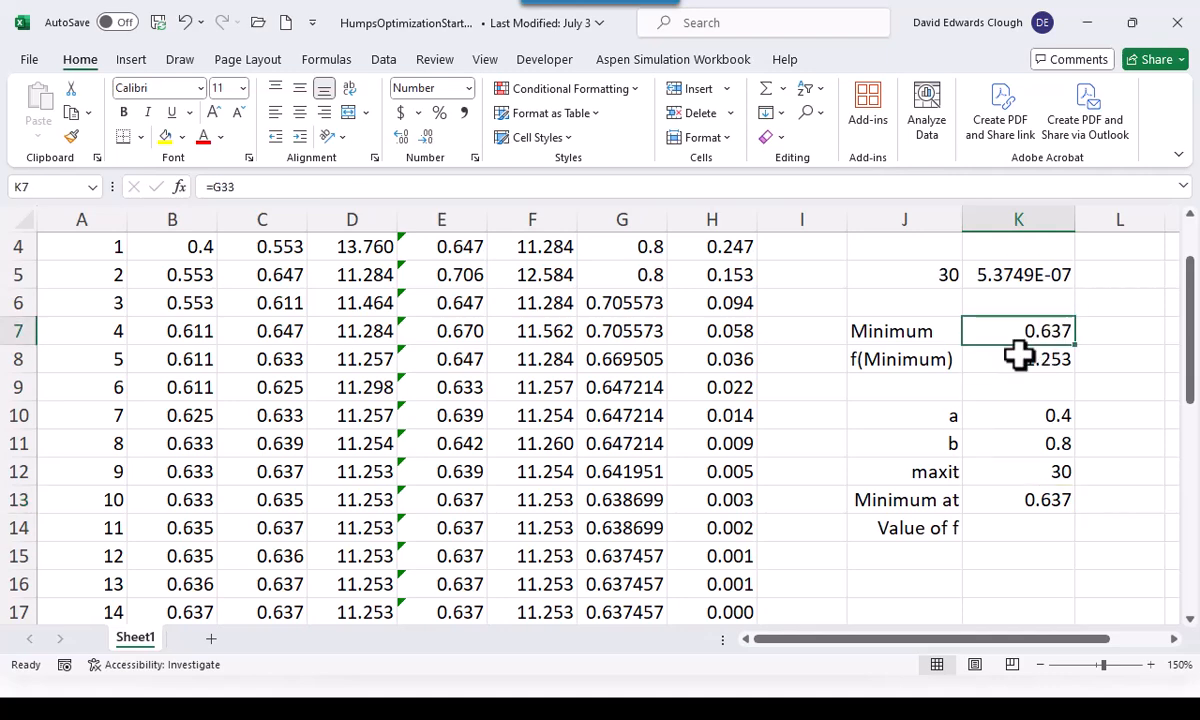
Enter =f(K13) in K14 to evaluate the function at the minimum
left_click(1020, 532)
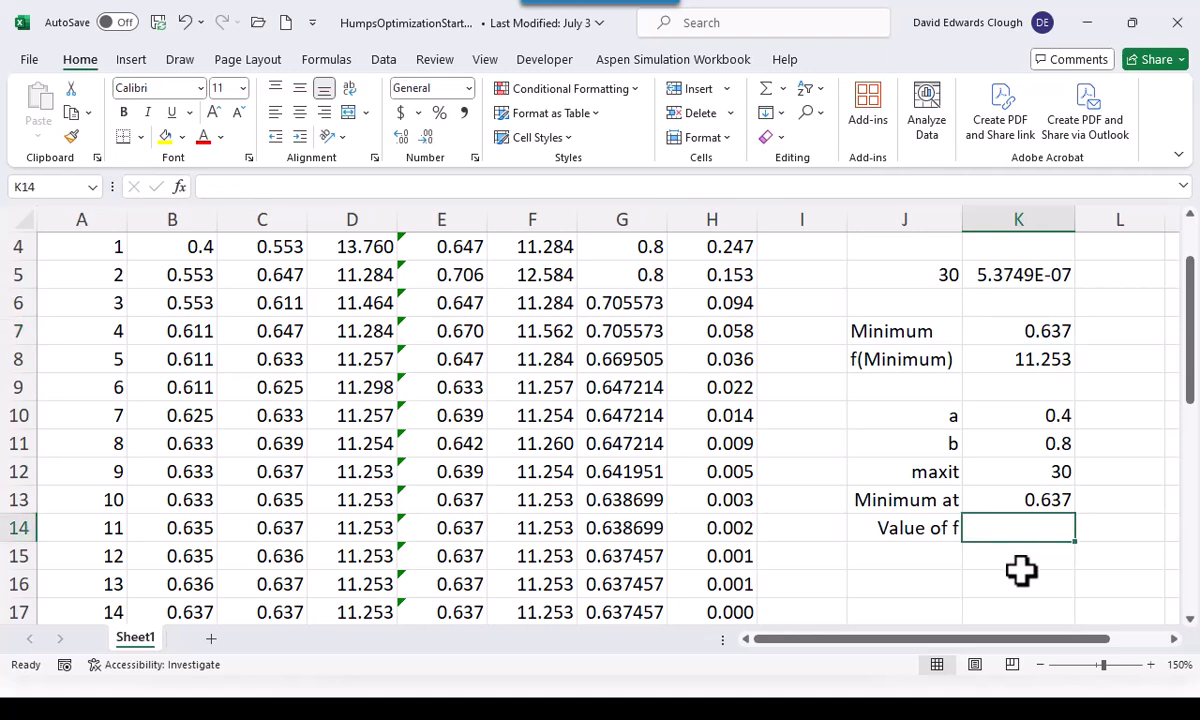
type("=f(")
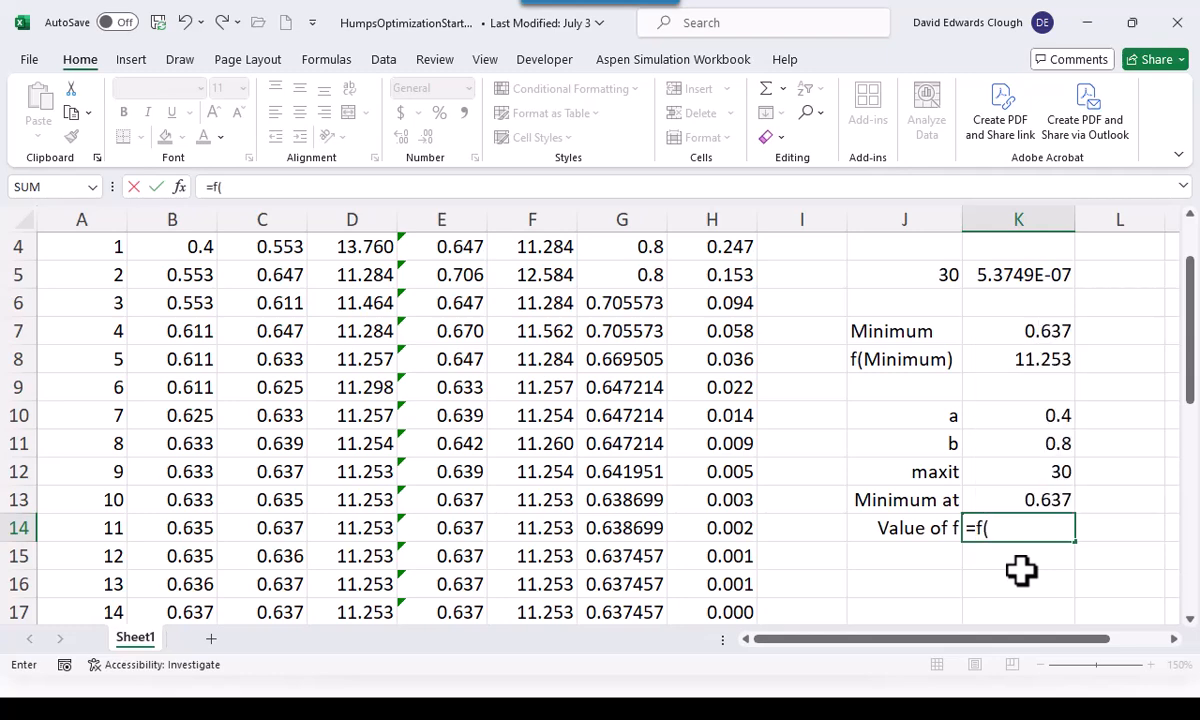
left_click(1028, 500)
type(")")
key("ctrl+Return")
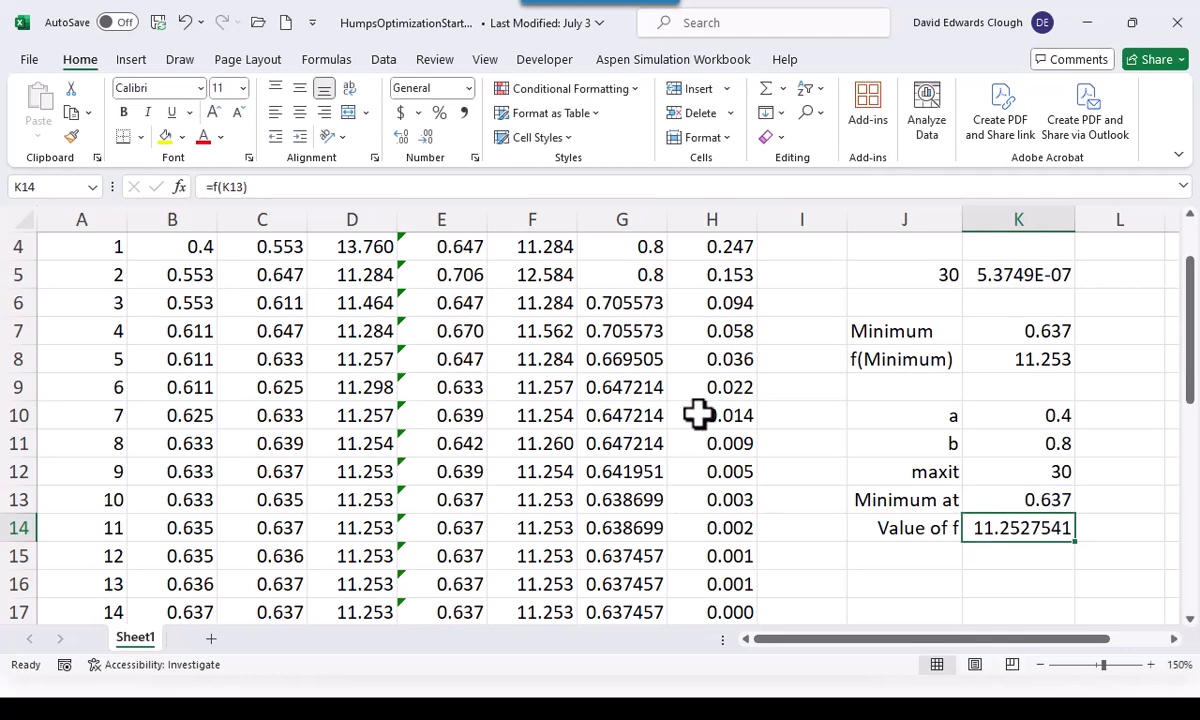
Reduce the number format of K14 to two decimal places
left_click(428, 136)
left_click(428, 136)
left_click(428, 136)
left_click(428, 136)
left_click(428, 136)
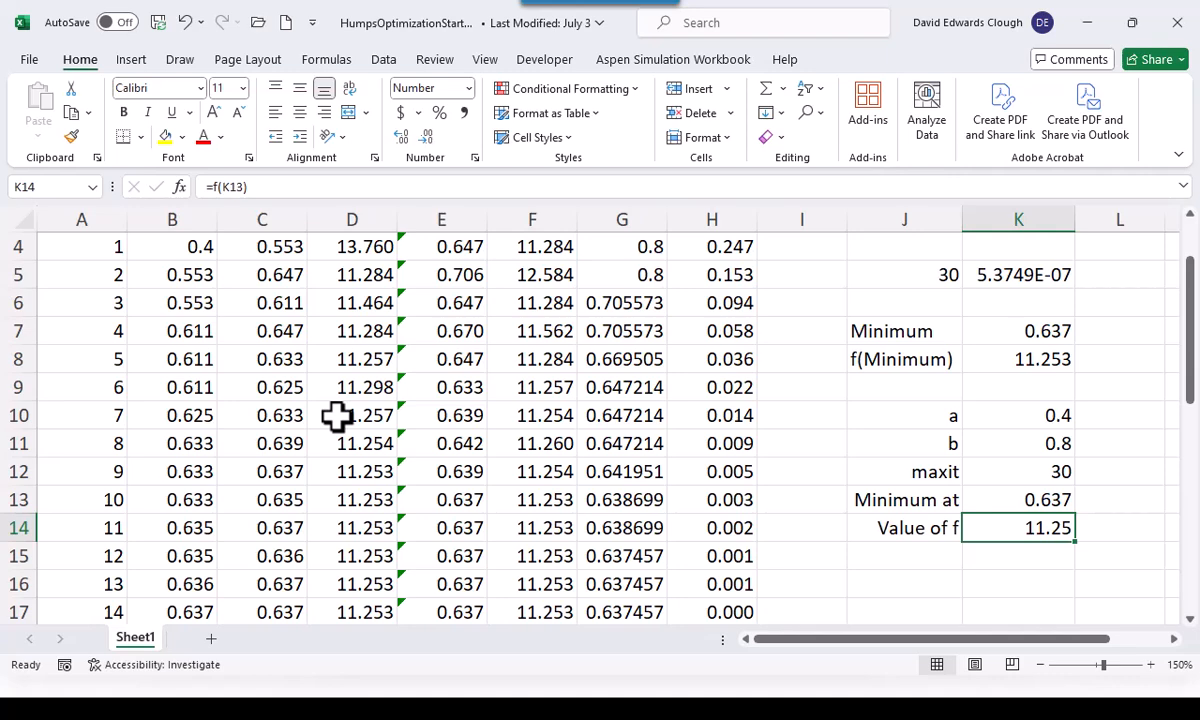
Save the workbook as the macro-enabled file HumpsOptimizationGoldenSection.xlsm in the Bootcamp3Files folder, replacing the existing file, with cell A1 selected
scroll(337, 416, "up", 1)
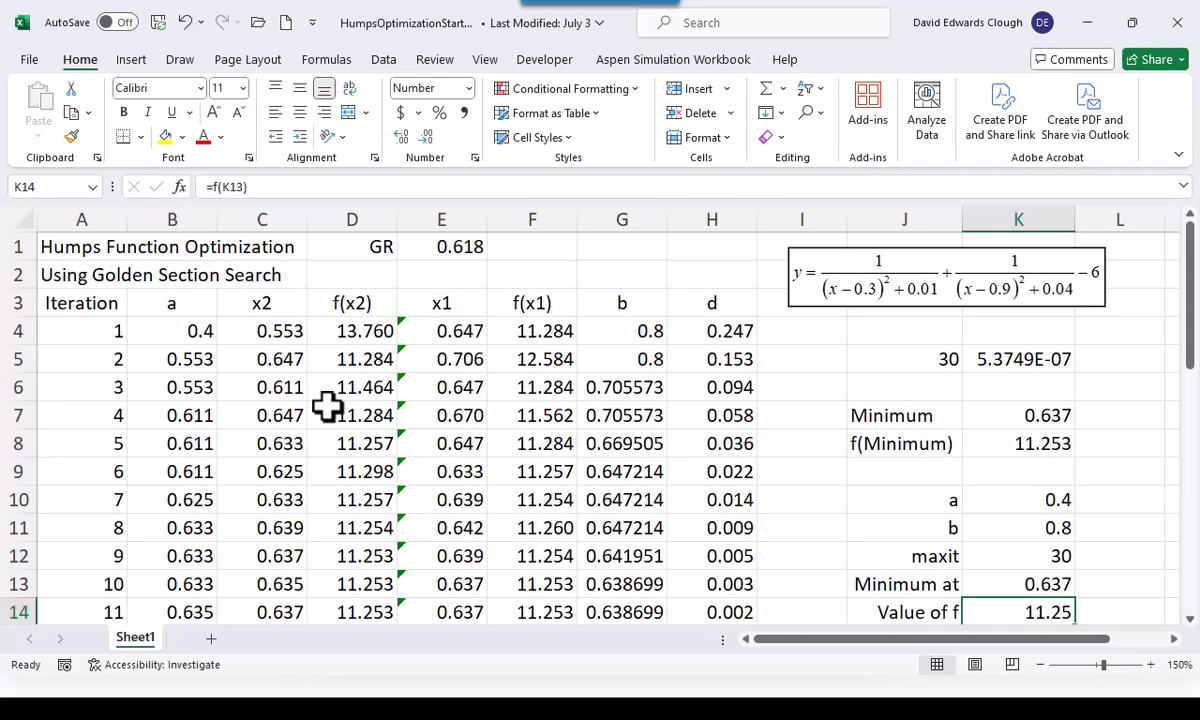
left_click(84, 250)
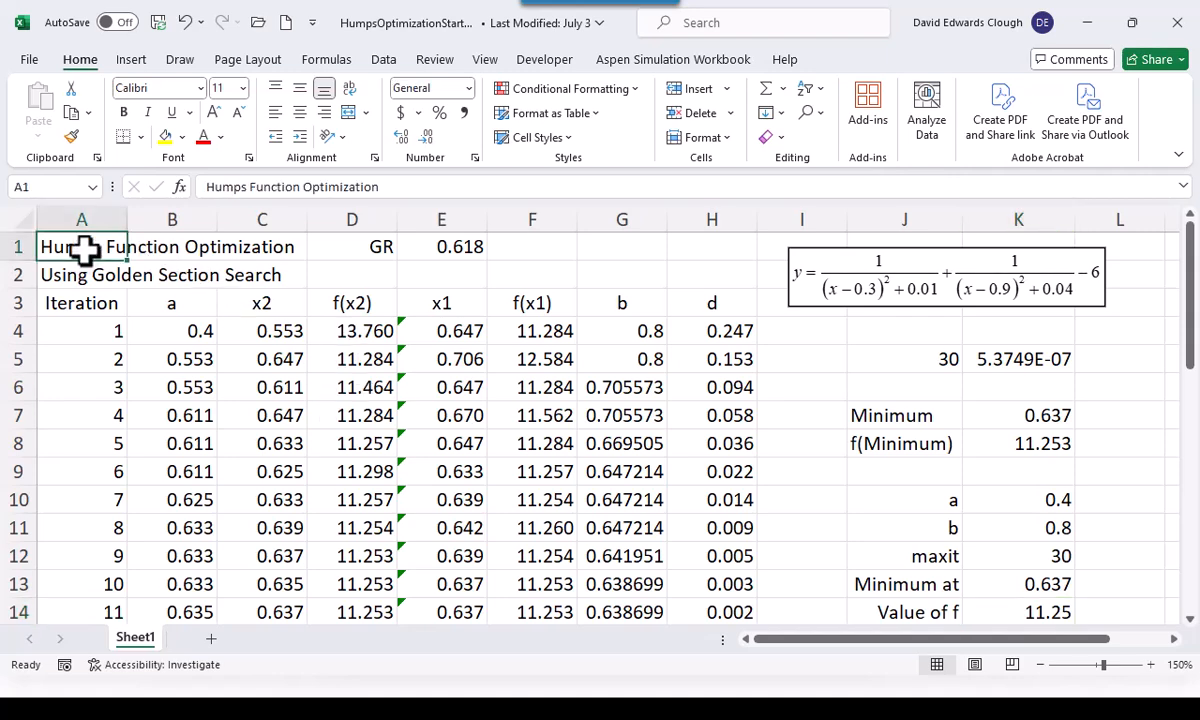
key("F12")
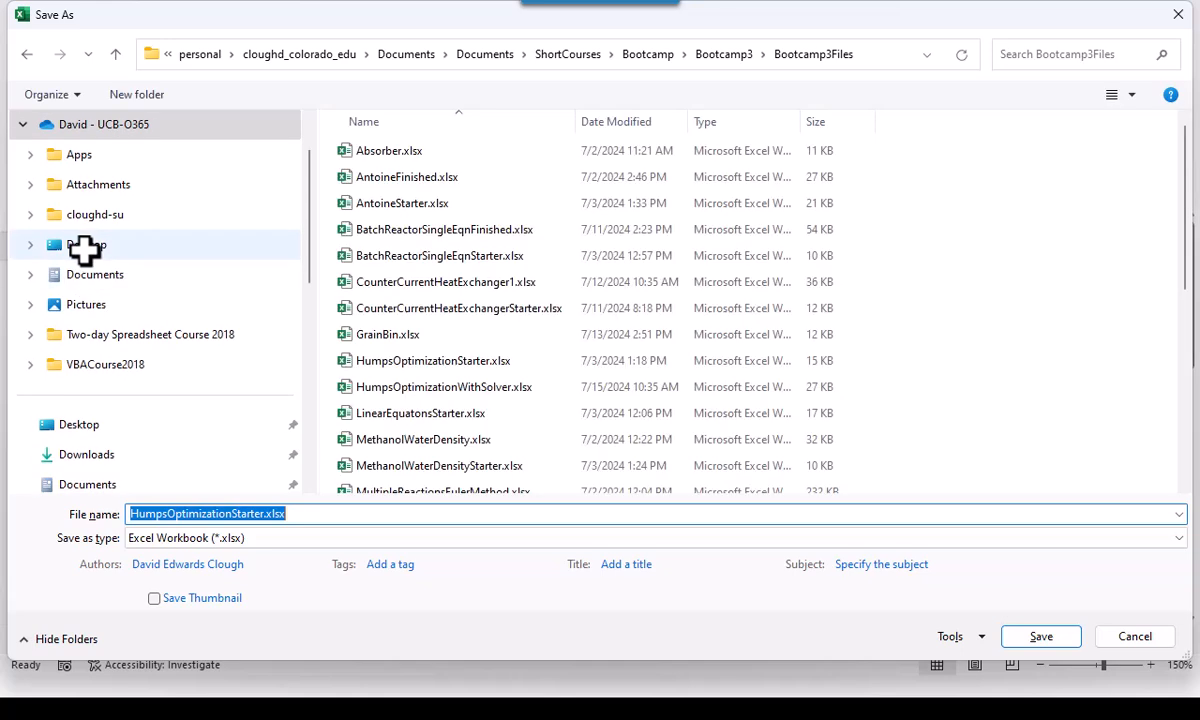
left_click(231, 513)
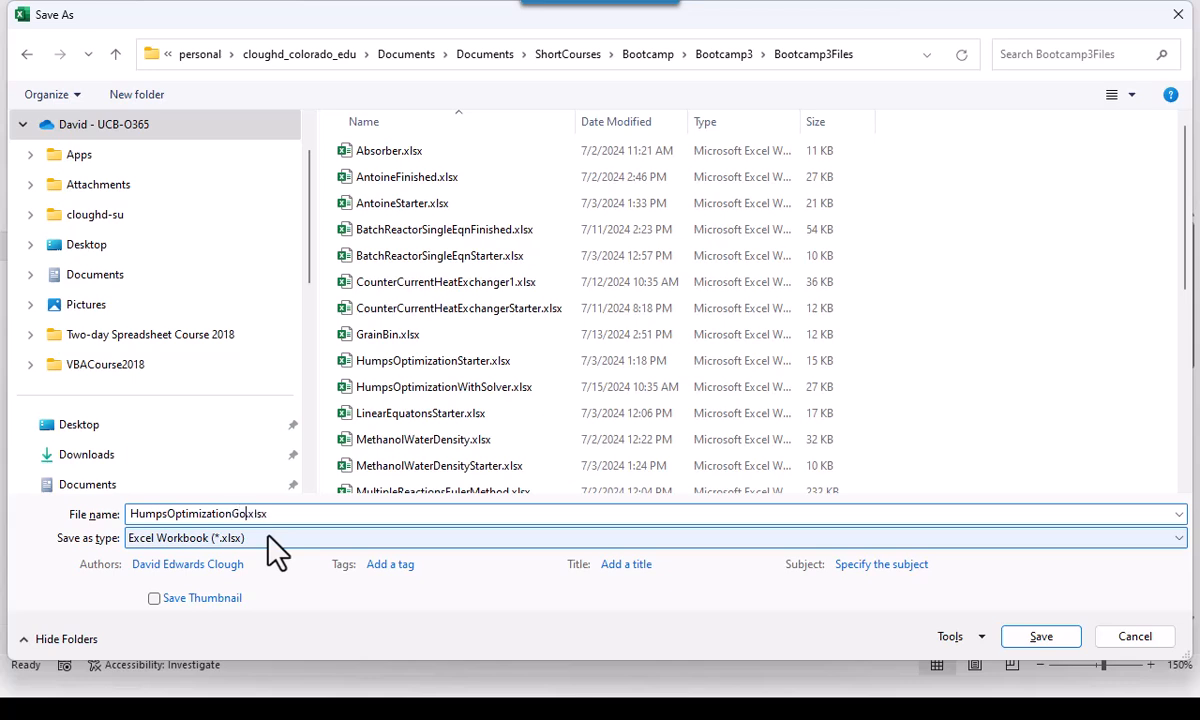
type("GoldenSection")
key("ctrl+a")
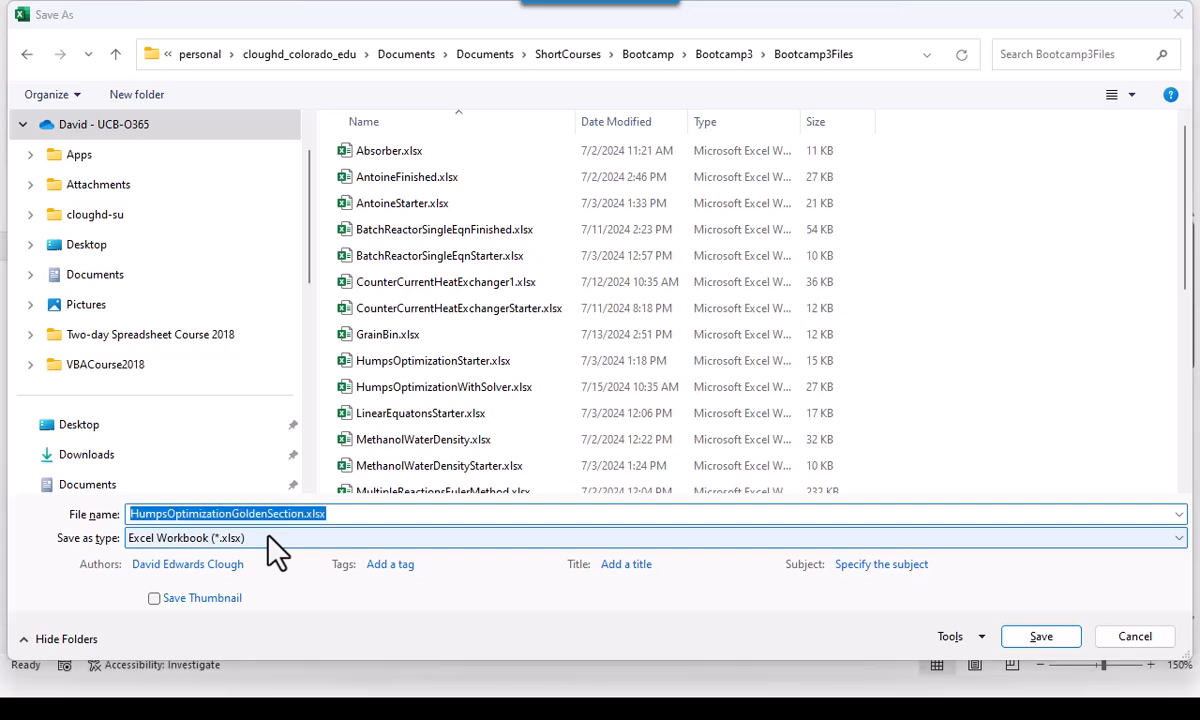
key("Return")
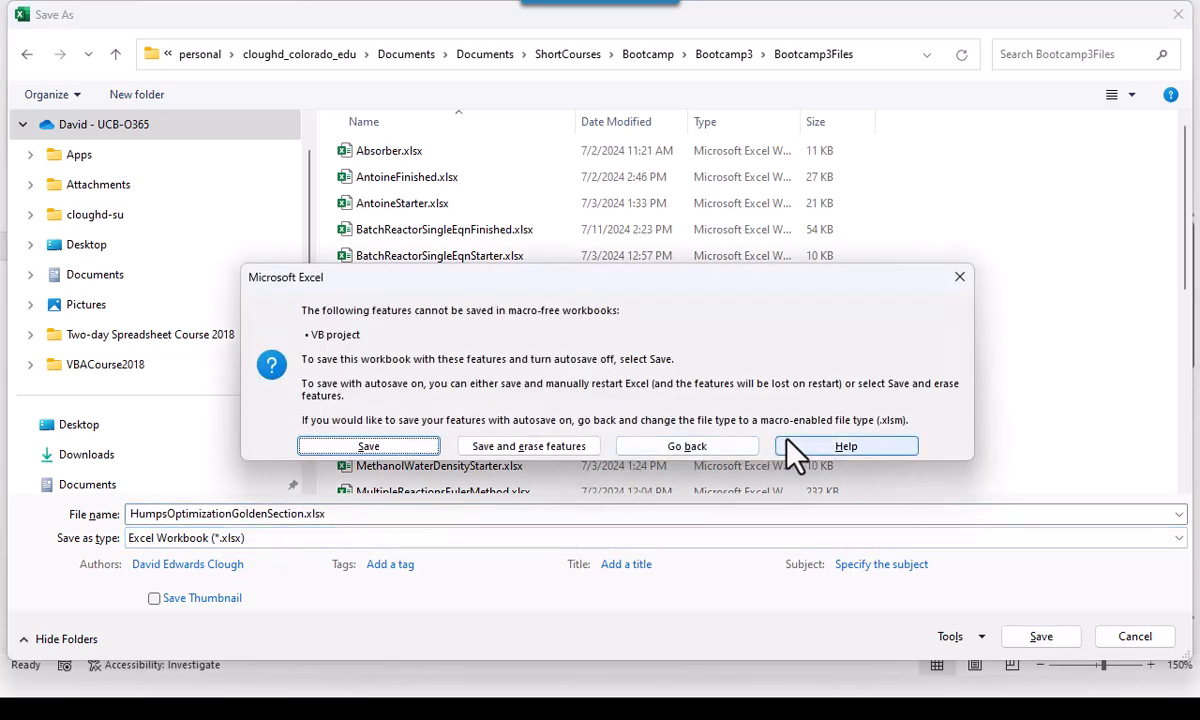
left_click(745, 446)
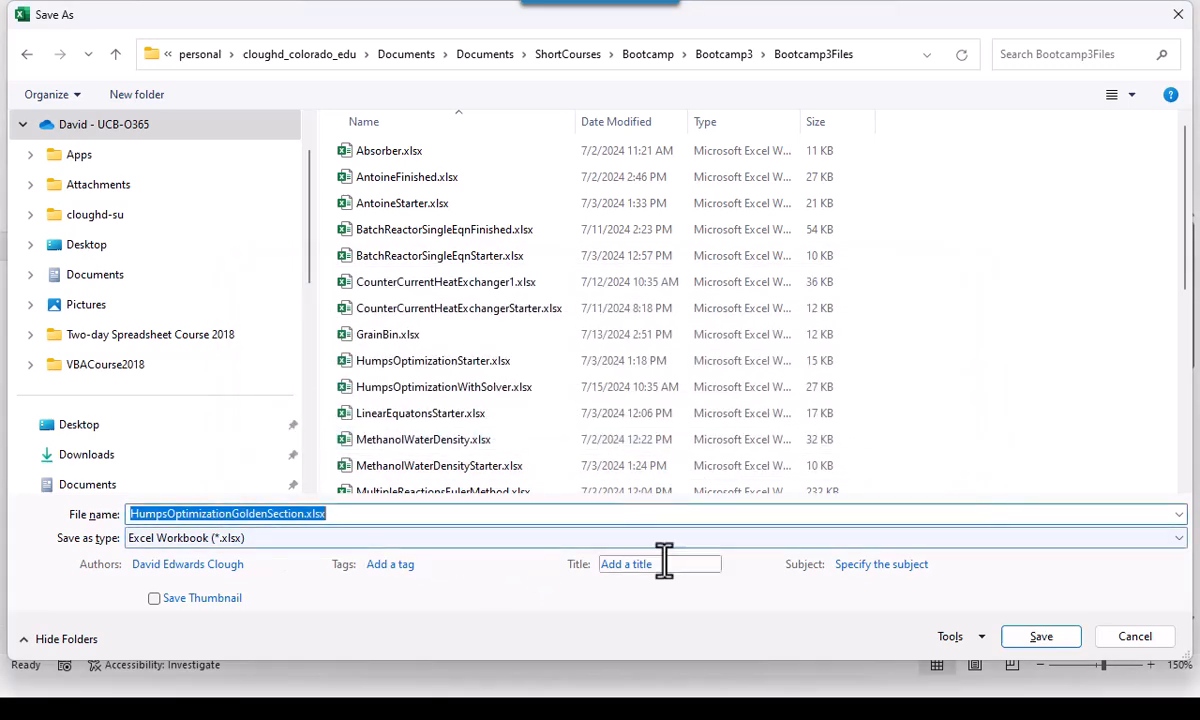
left_click(1178, 542)
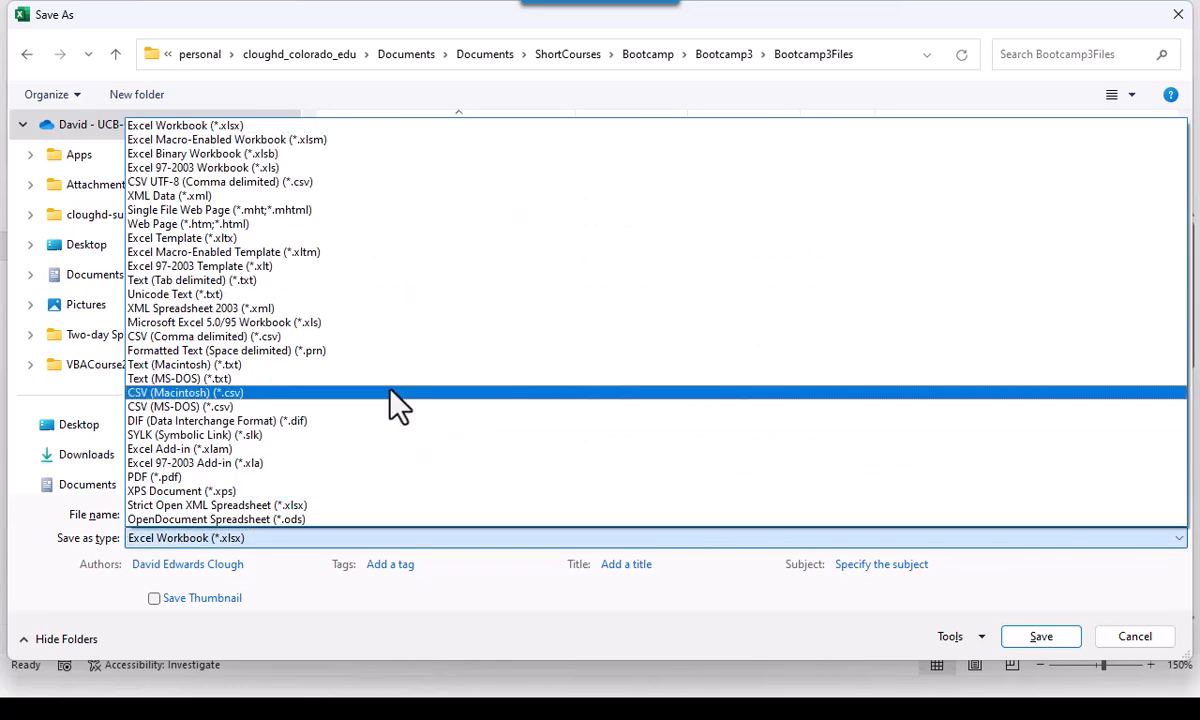
left_click(318, 146)
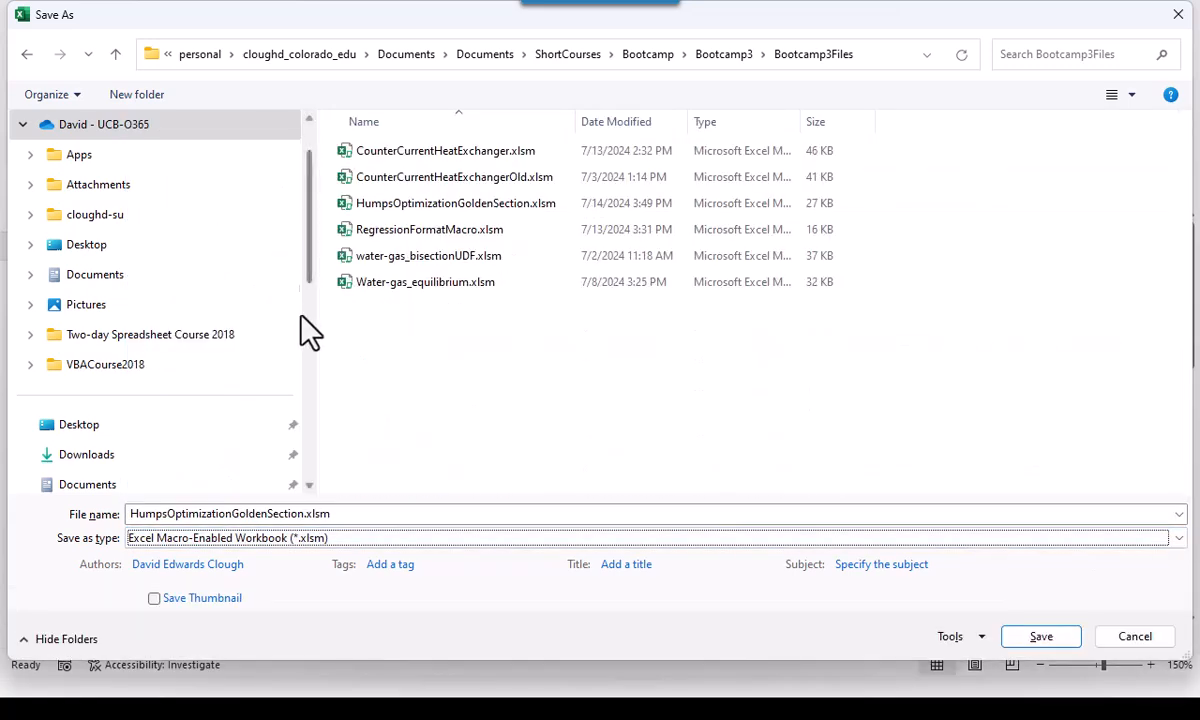
left_click(1041, 638)
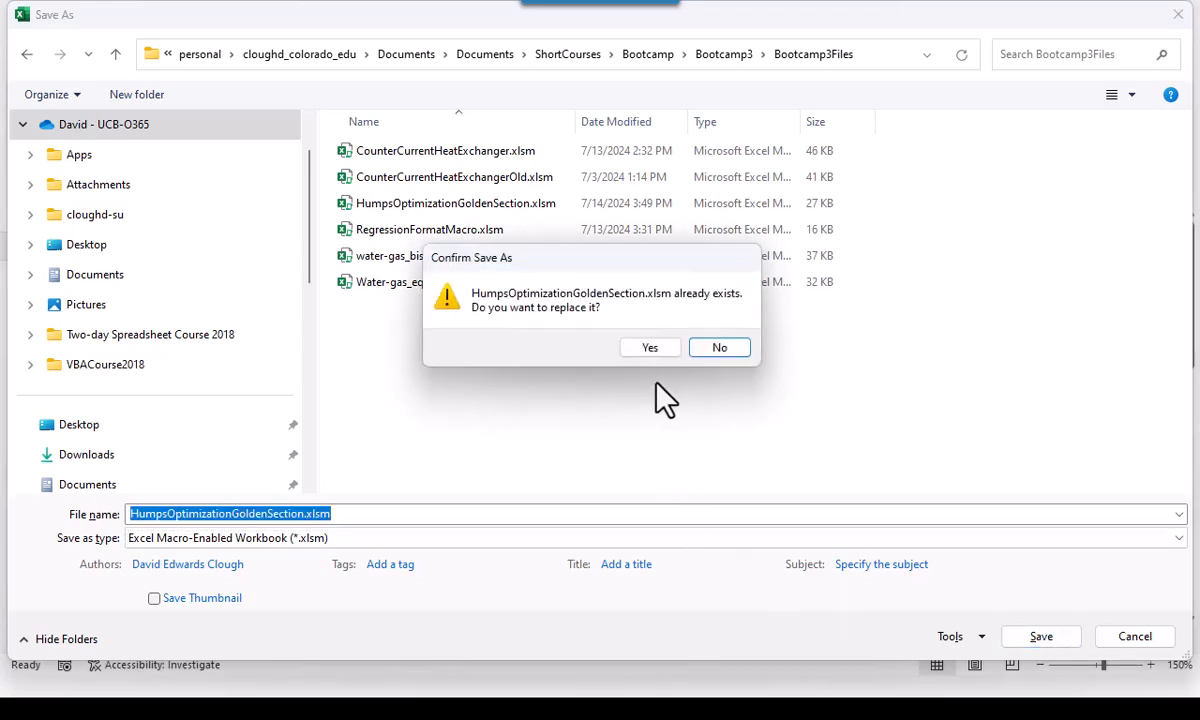
left_click(665, 347)
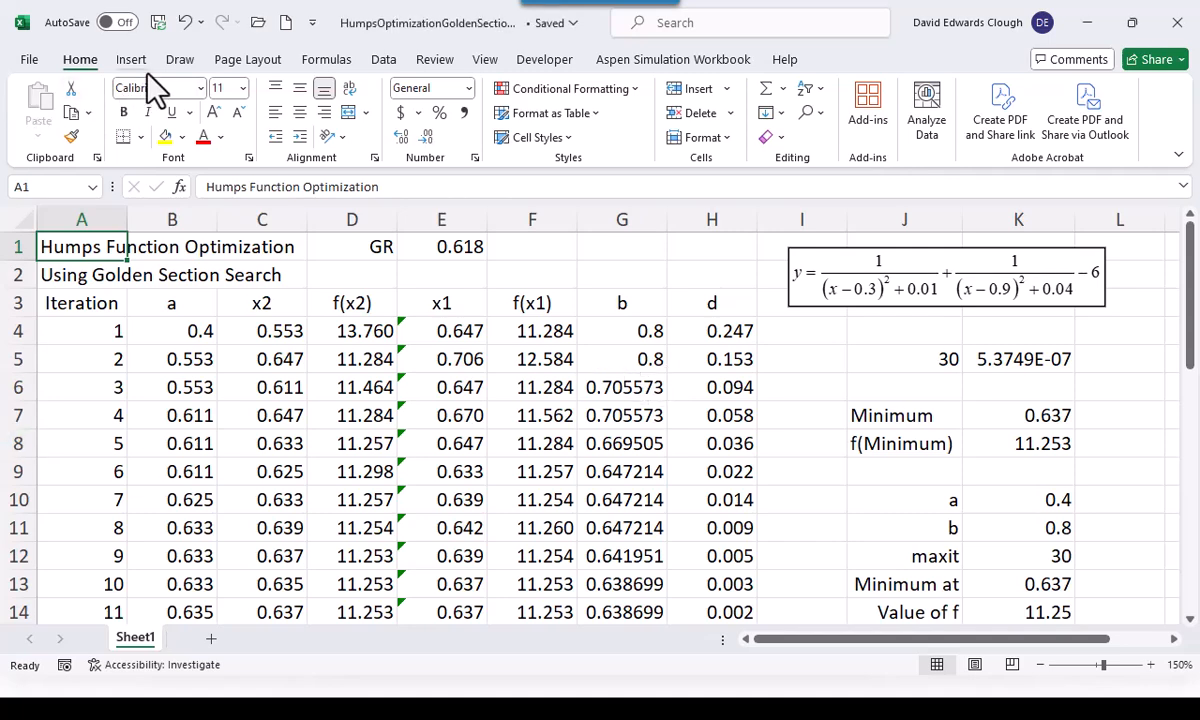
Close the saved HumpsOptimizationGoldenSection.xlsm workbook
left_click(29, 59)
left_click(58, 610)
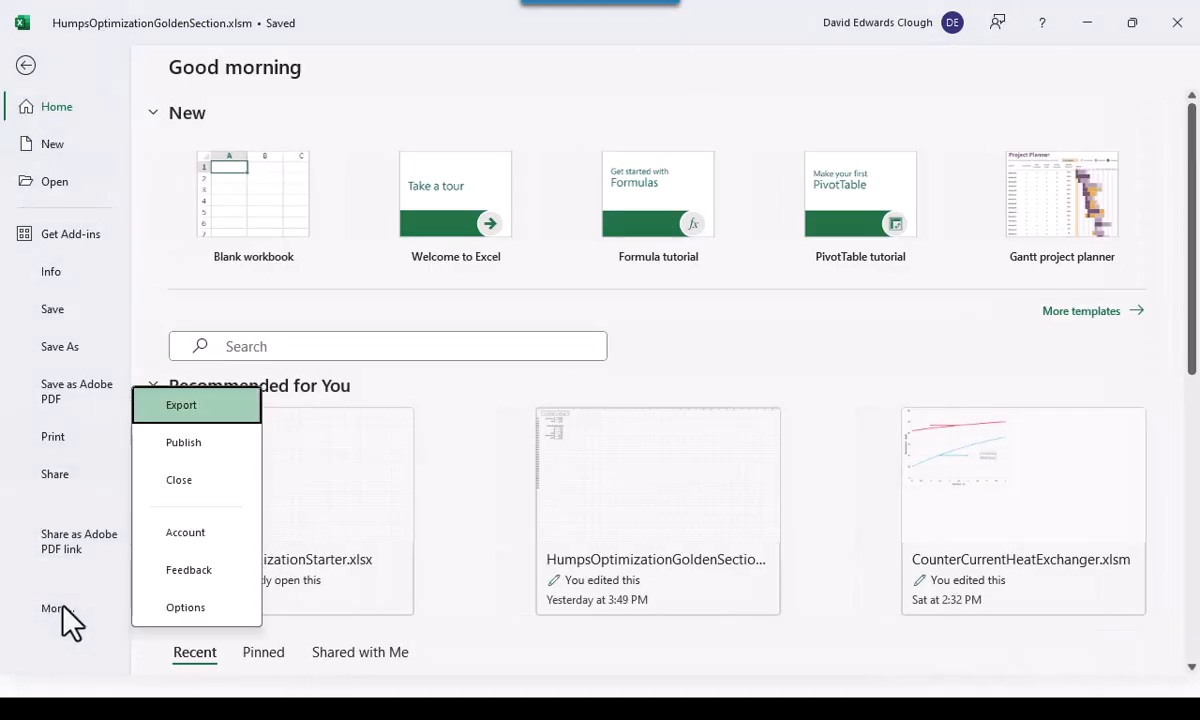
left_click(188, 481)
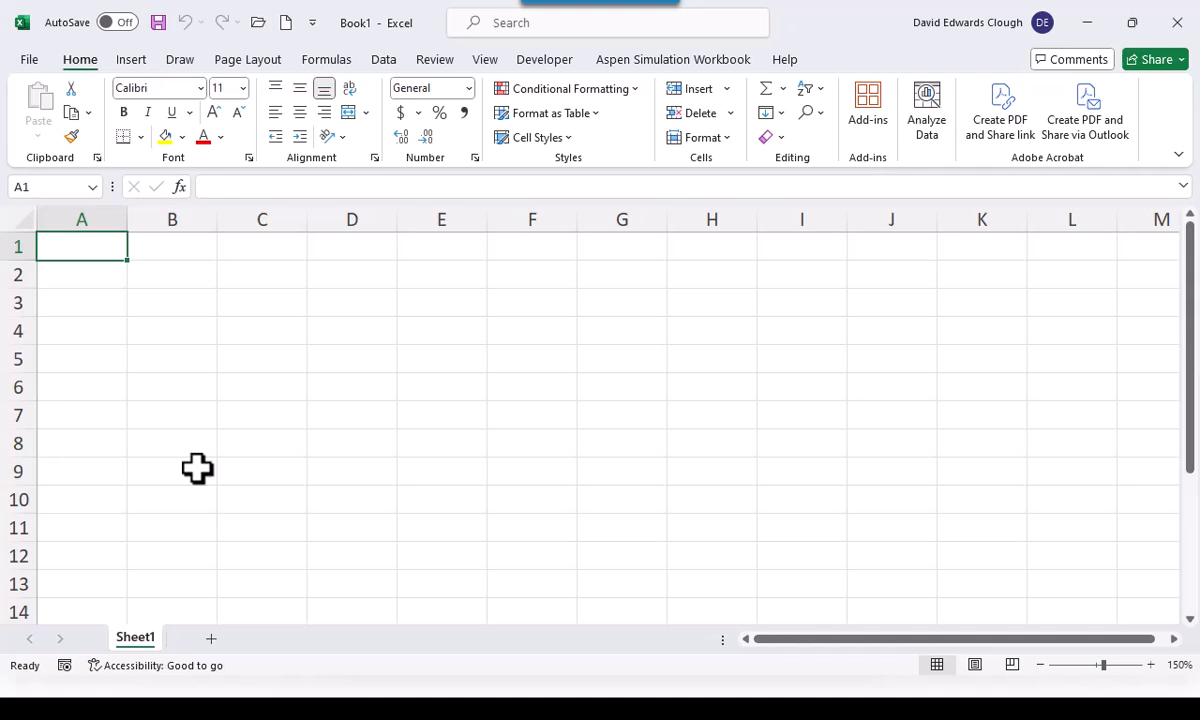
Switch to the slide presentation and advance to the optimal grain bin design example
key("alt+Tab")
key("alt+Tab")
key("alt+Tab")
key("alt+Tab")
key("alt+Tab")
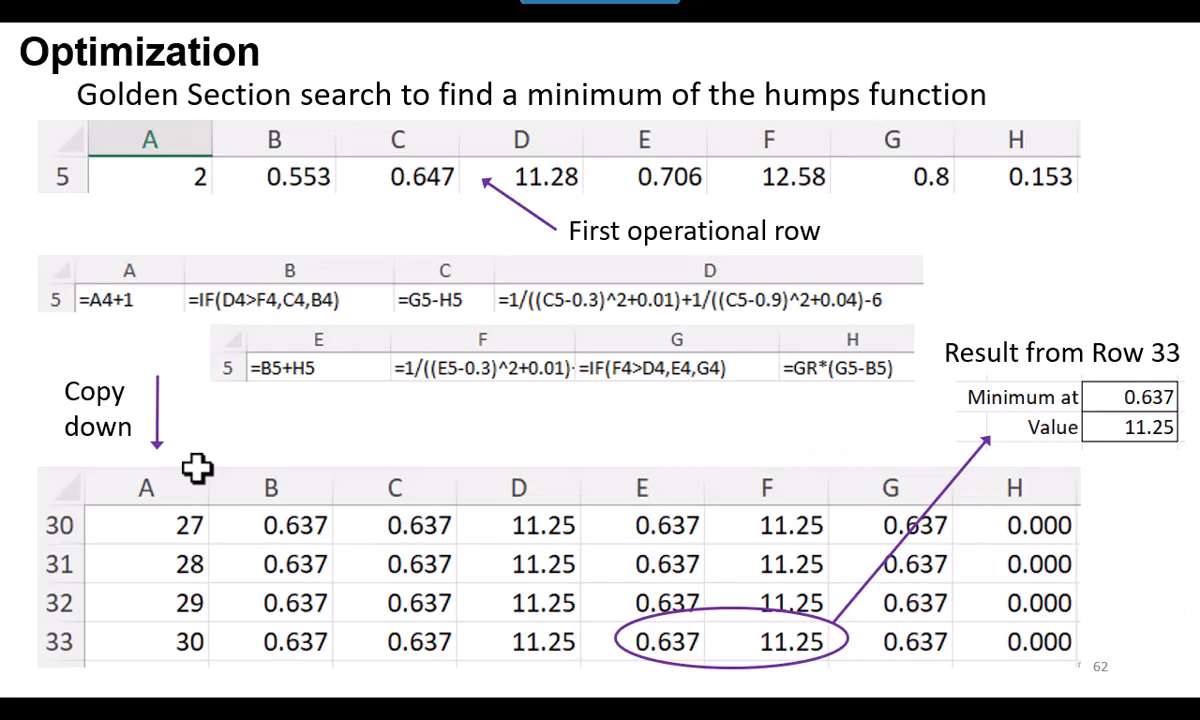
key("Right")
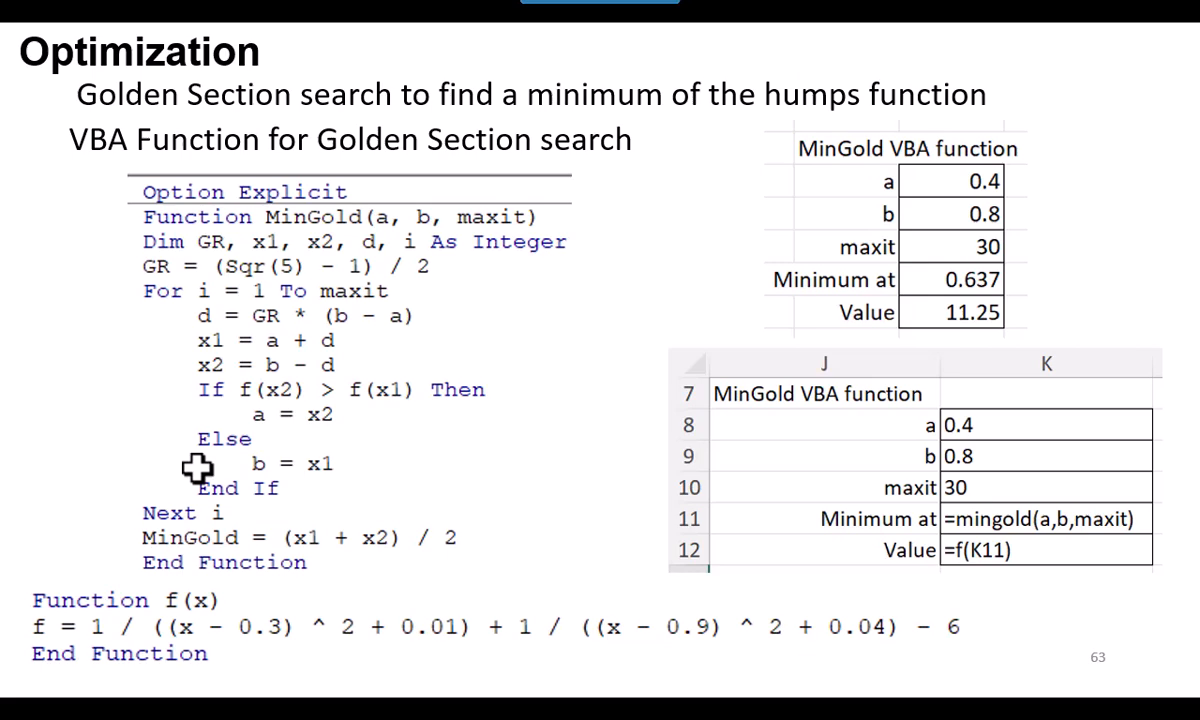
key("Right")
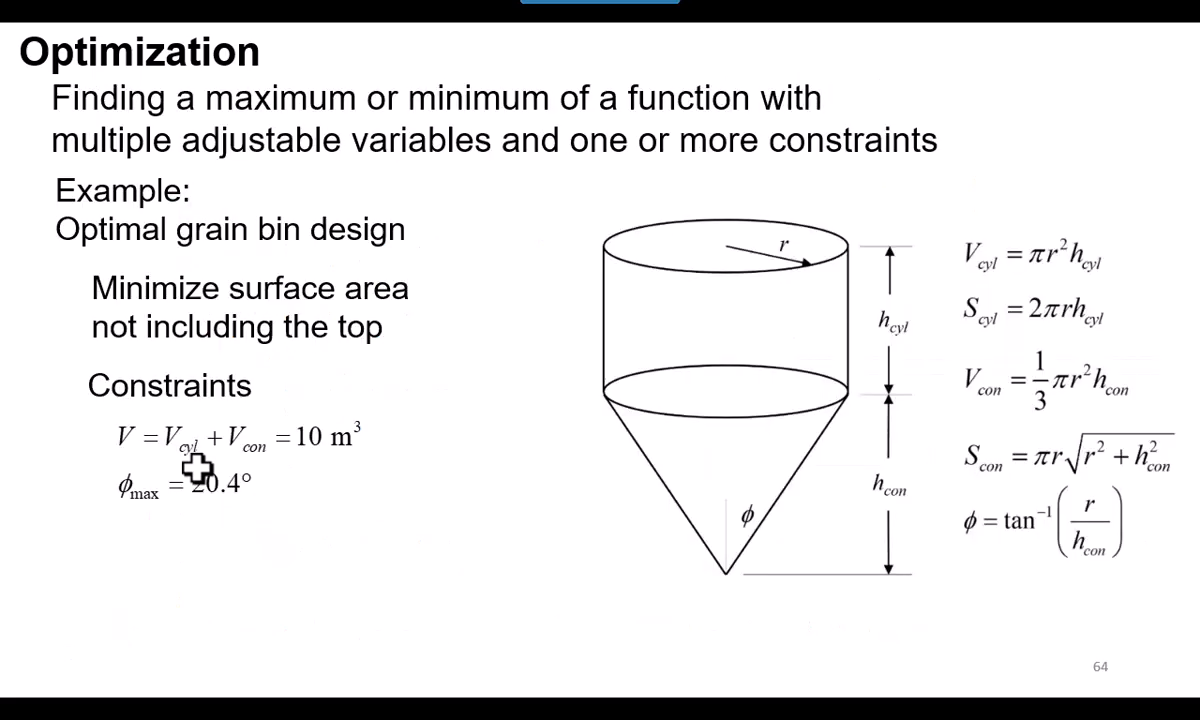
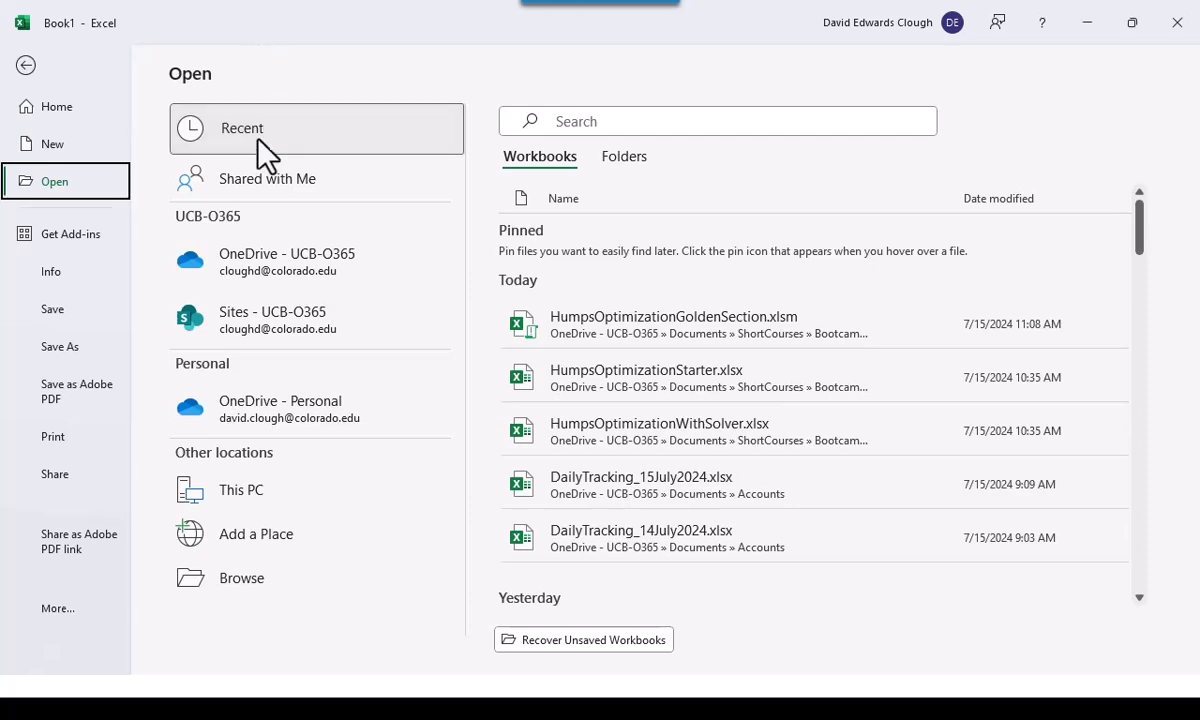
Open the workbook GrainBin.xlsx from the Bootcamp3Files folder
left_click(273, 585)
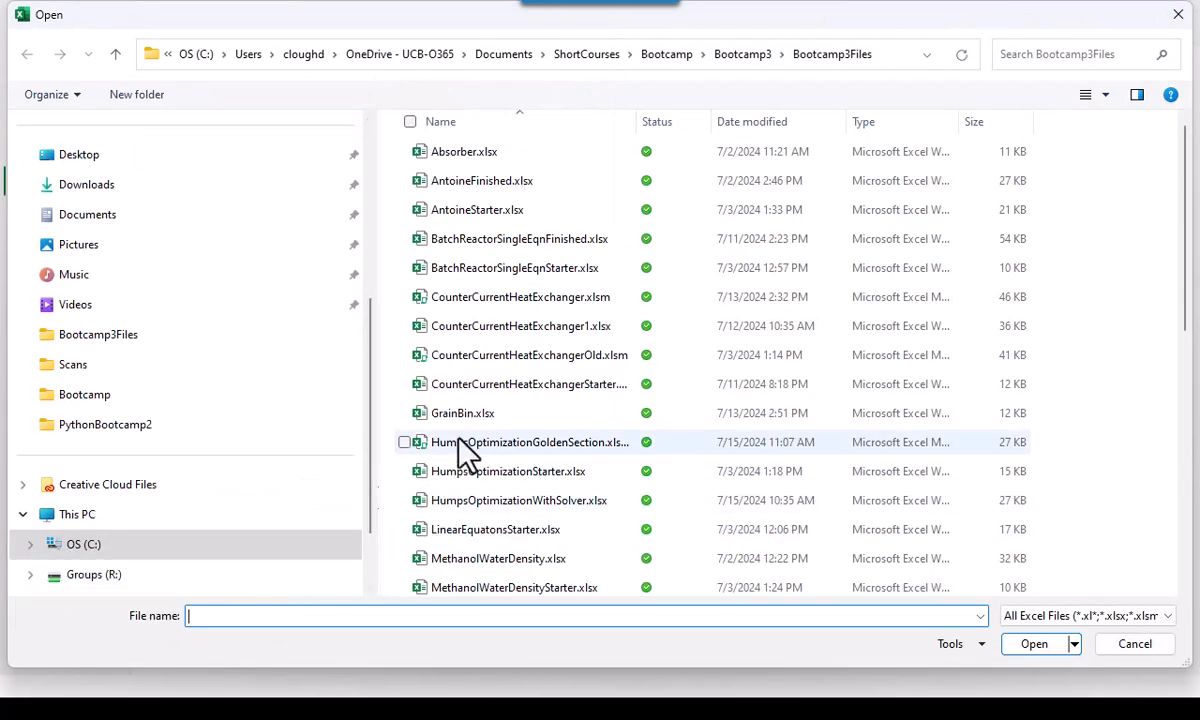
double_click(464, 420)
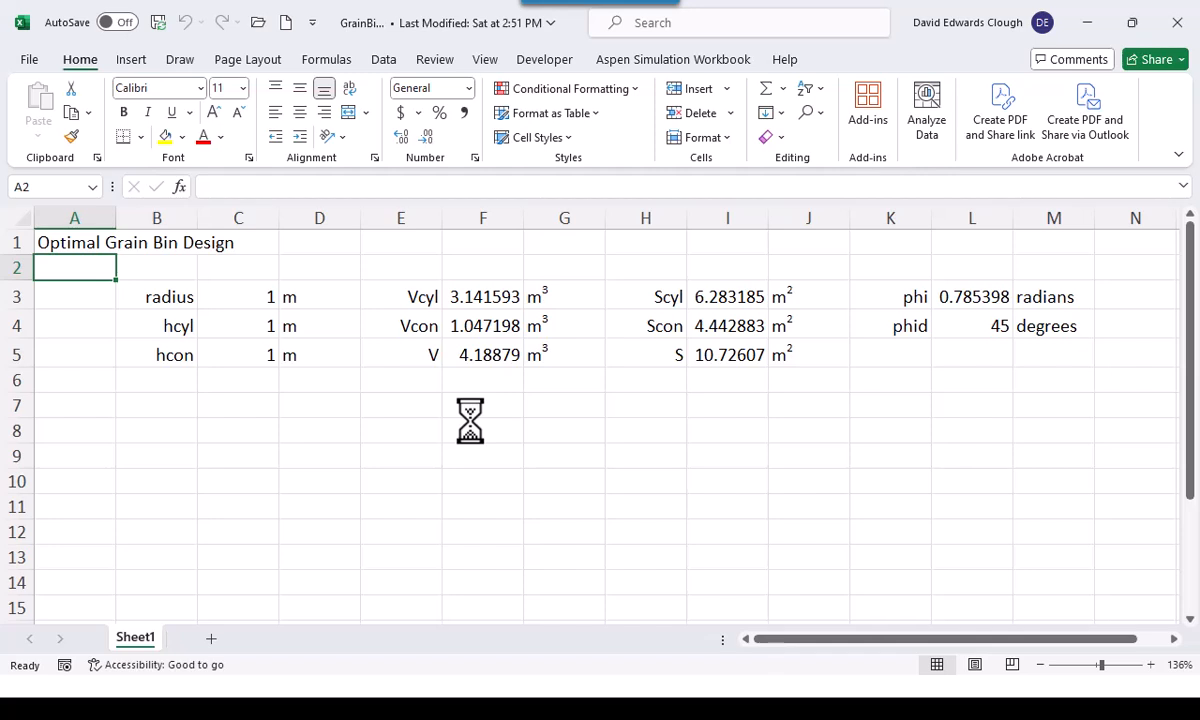
Examine the design variable cells radius, hcyl and hcon in C3:C5
left_click(244, 297)
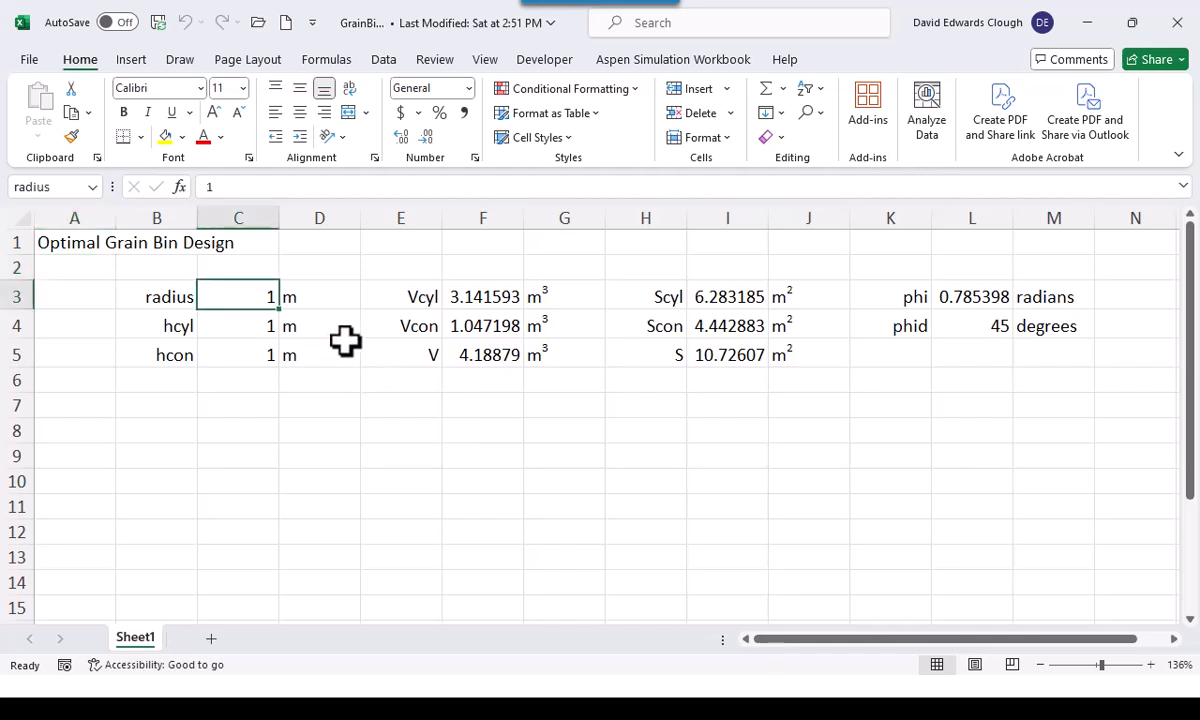
key("Down")
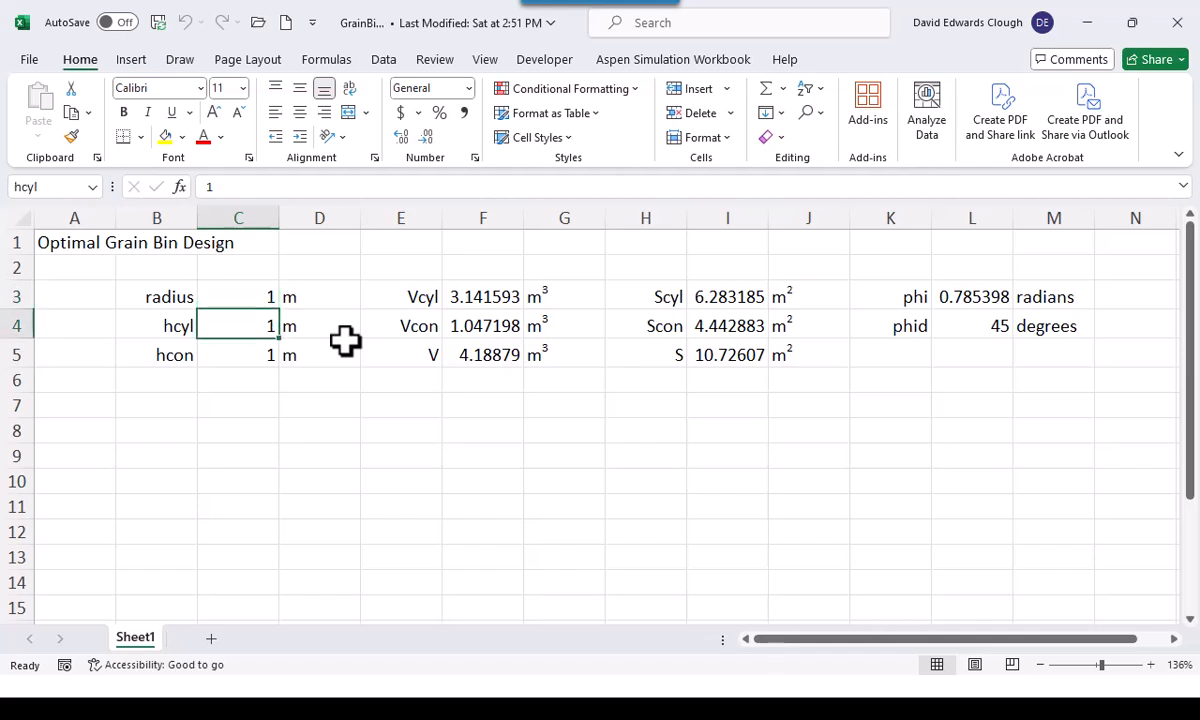
key("Down")
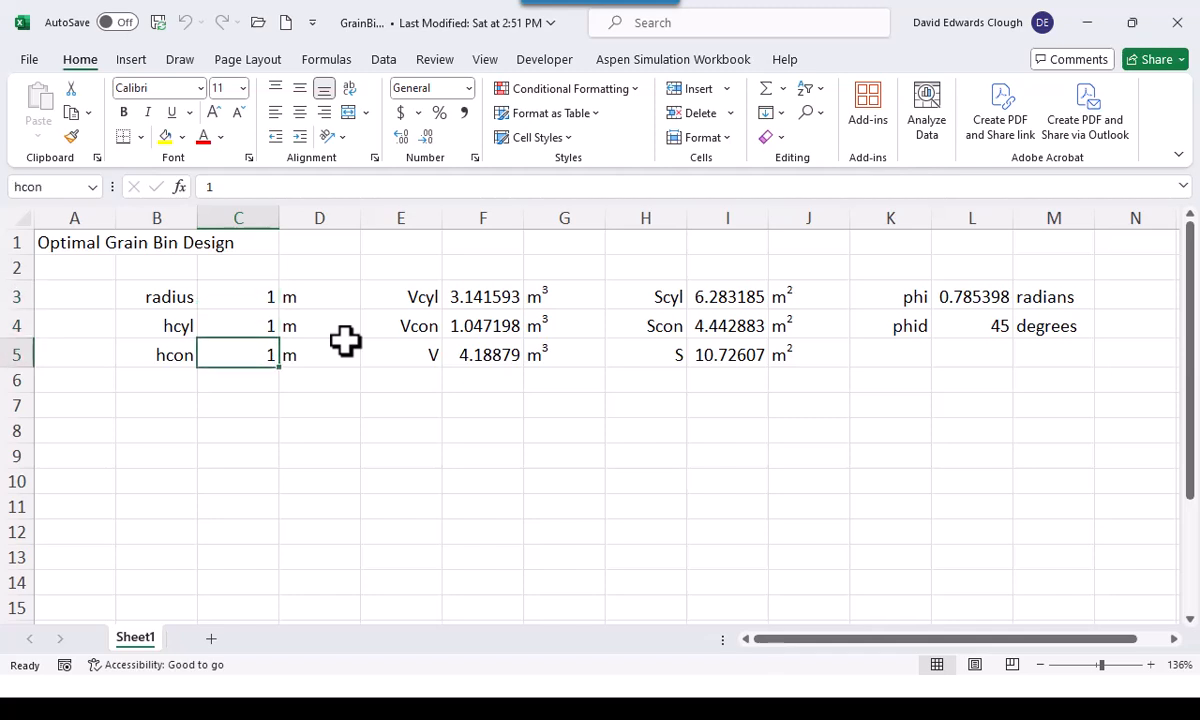
key("Up")
key("Up")
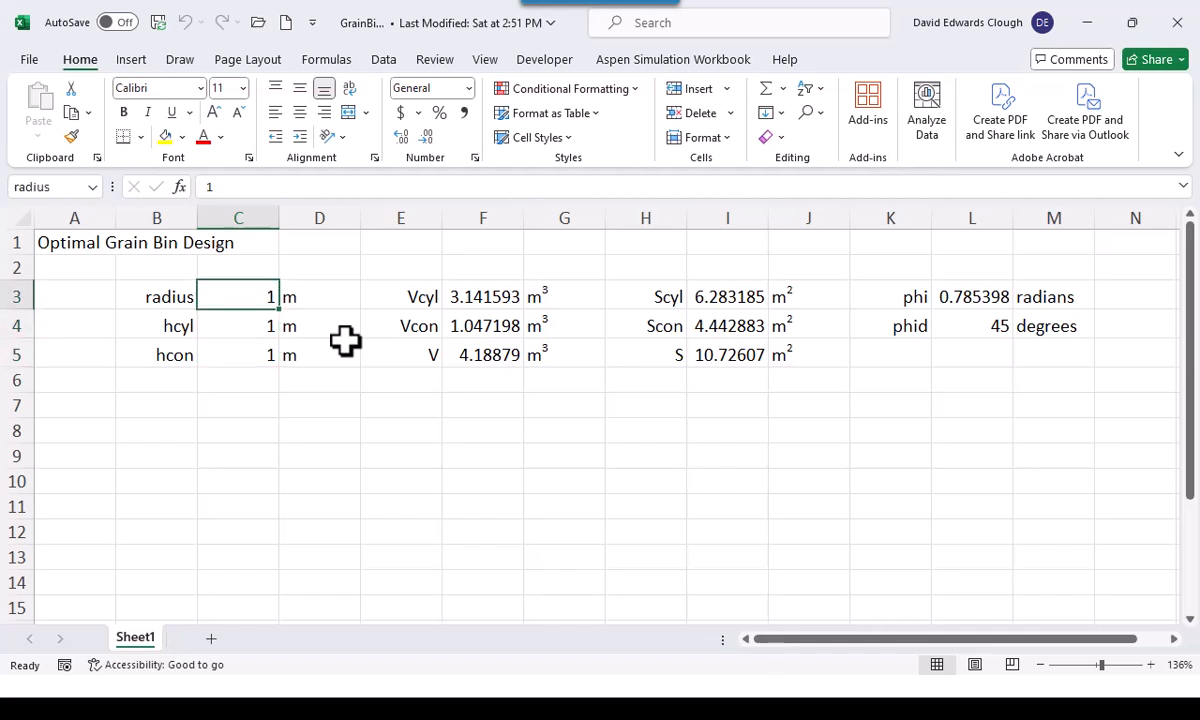
key("Down")
key("Down")
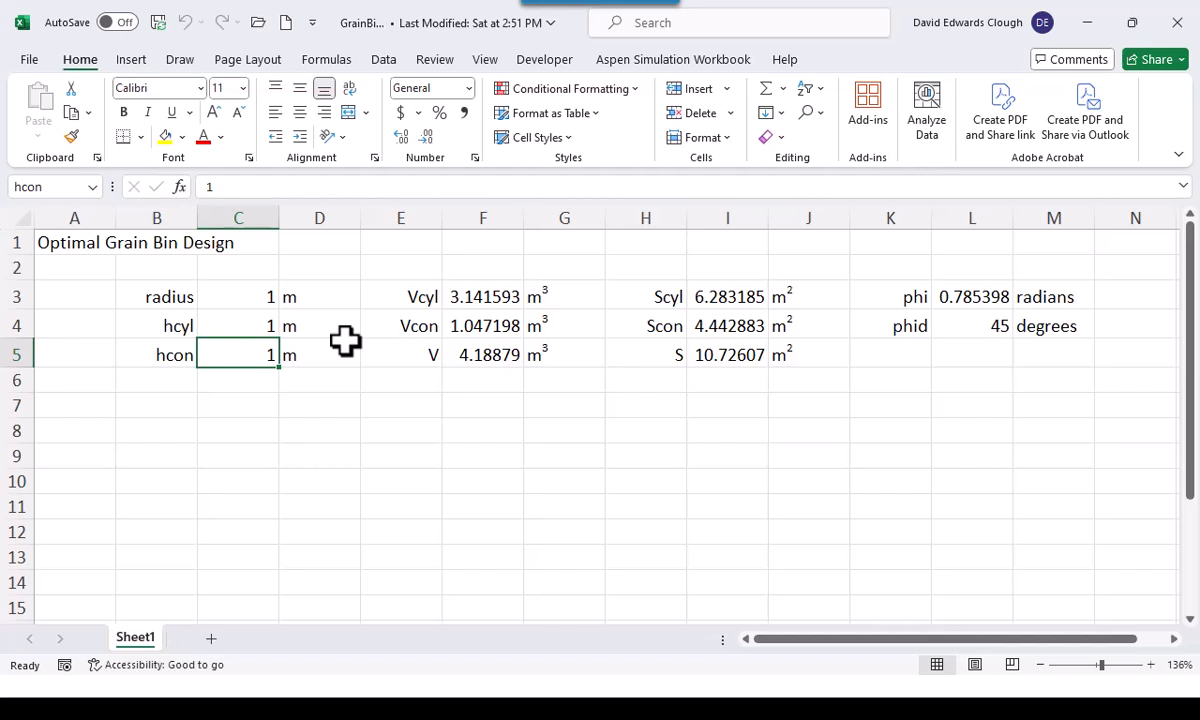
key("Up")
key("Up")
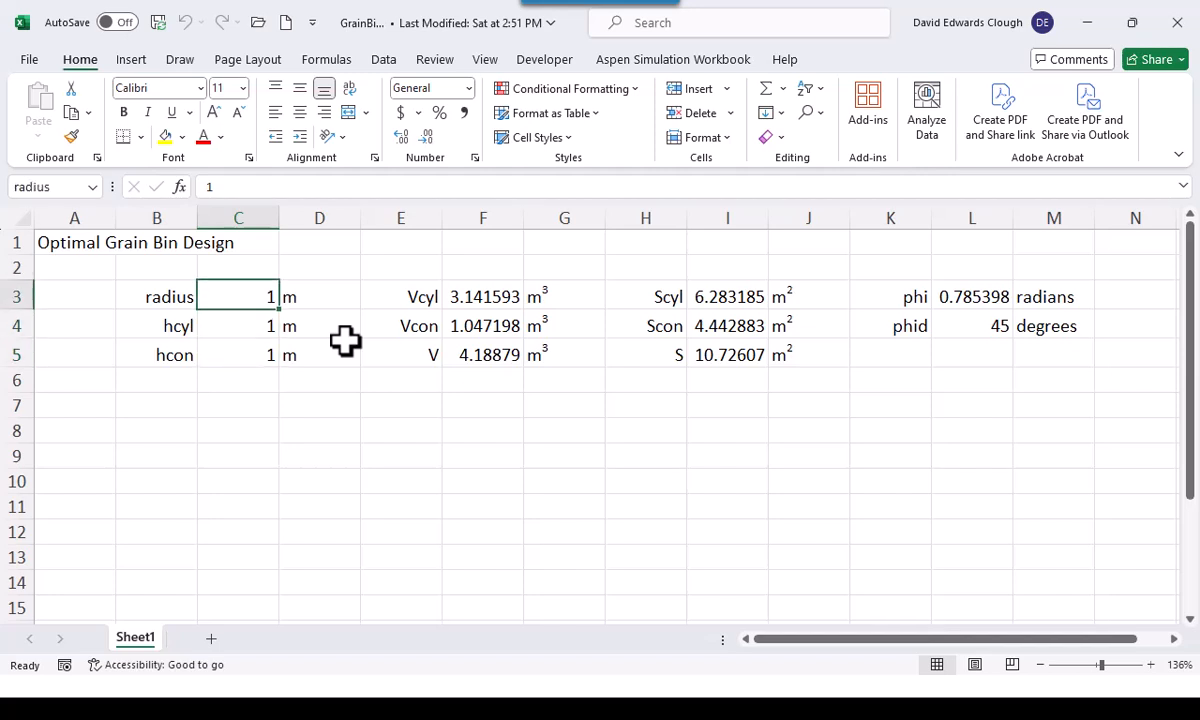
Examine the volume formulas for Vcyl, Vcon and V in F3:F5 and the cells they reference
key("Right")
key("Right")
key("Right")
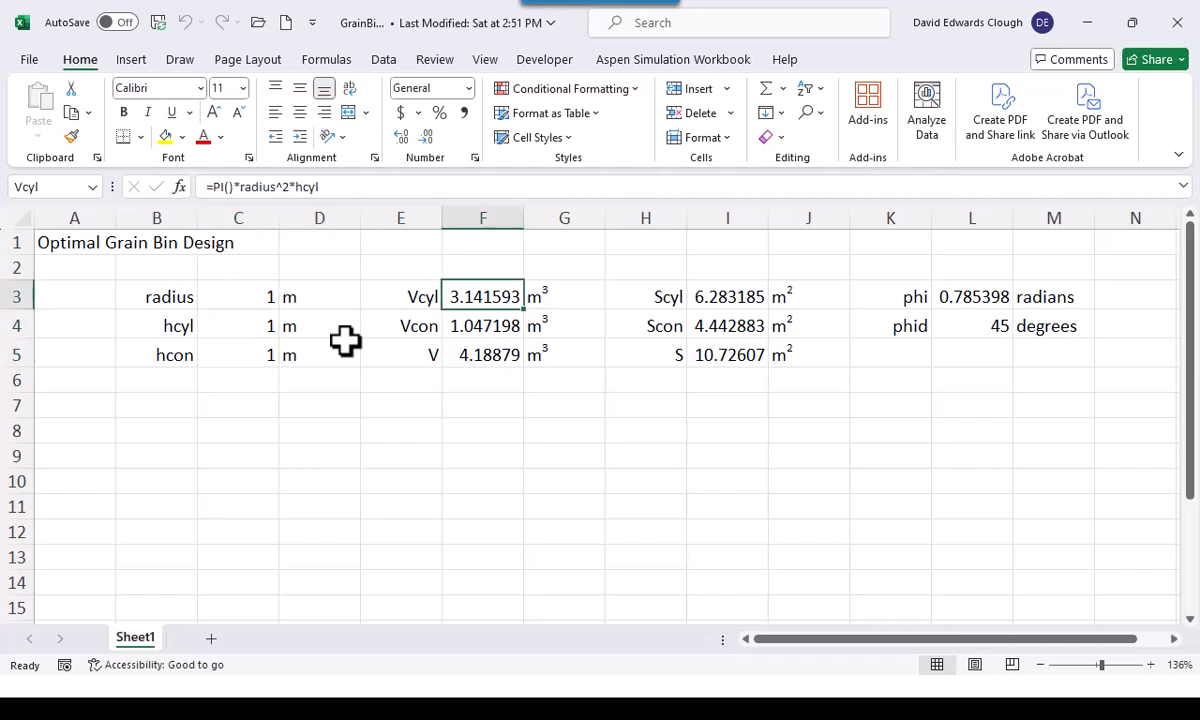
key("F2")
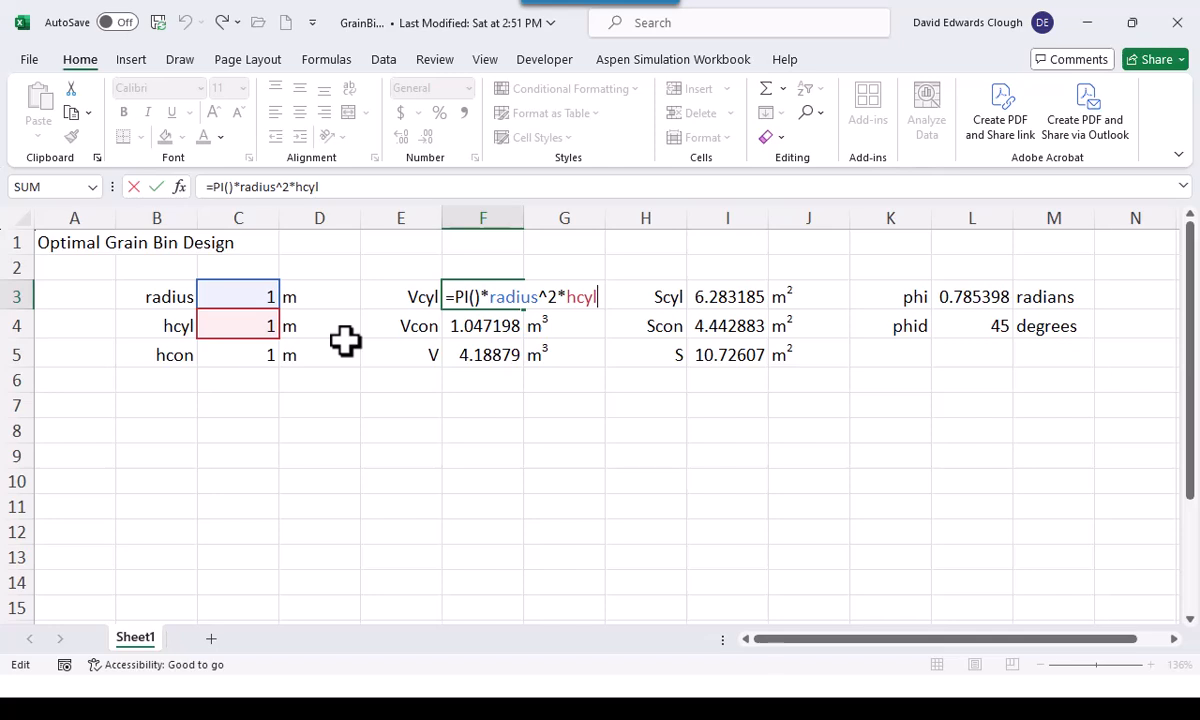
key("Escape")
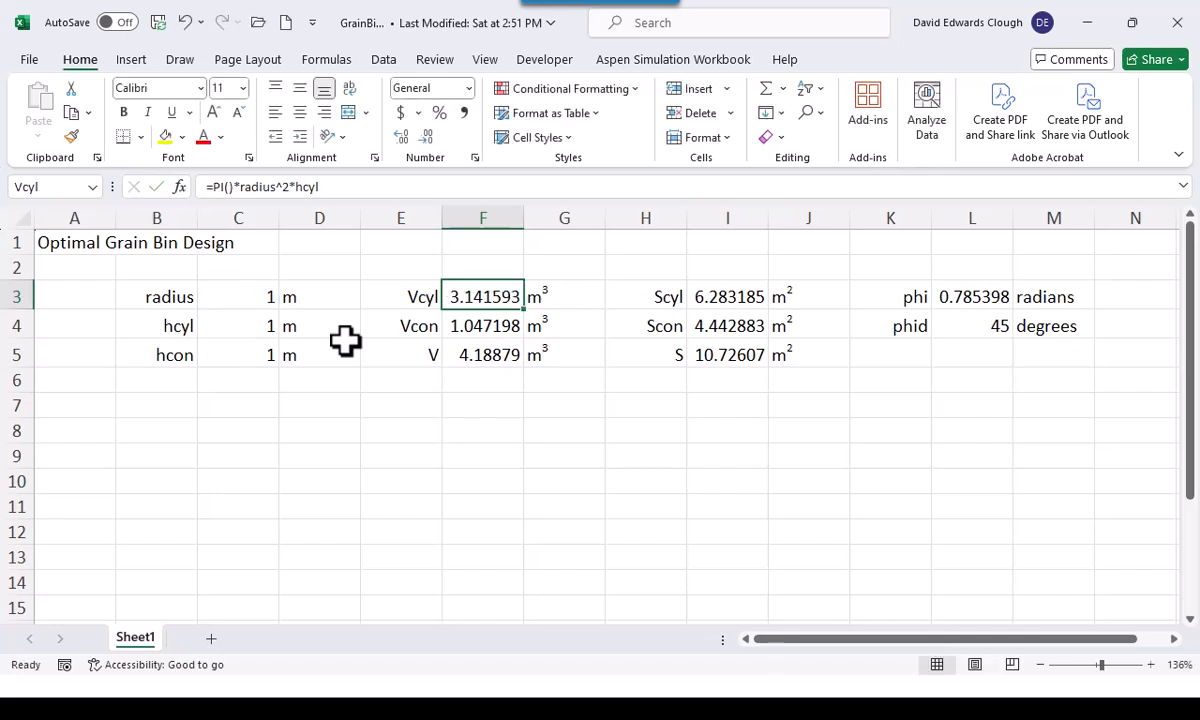
key("Down")
key("F2")
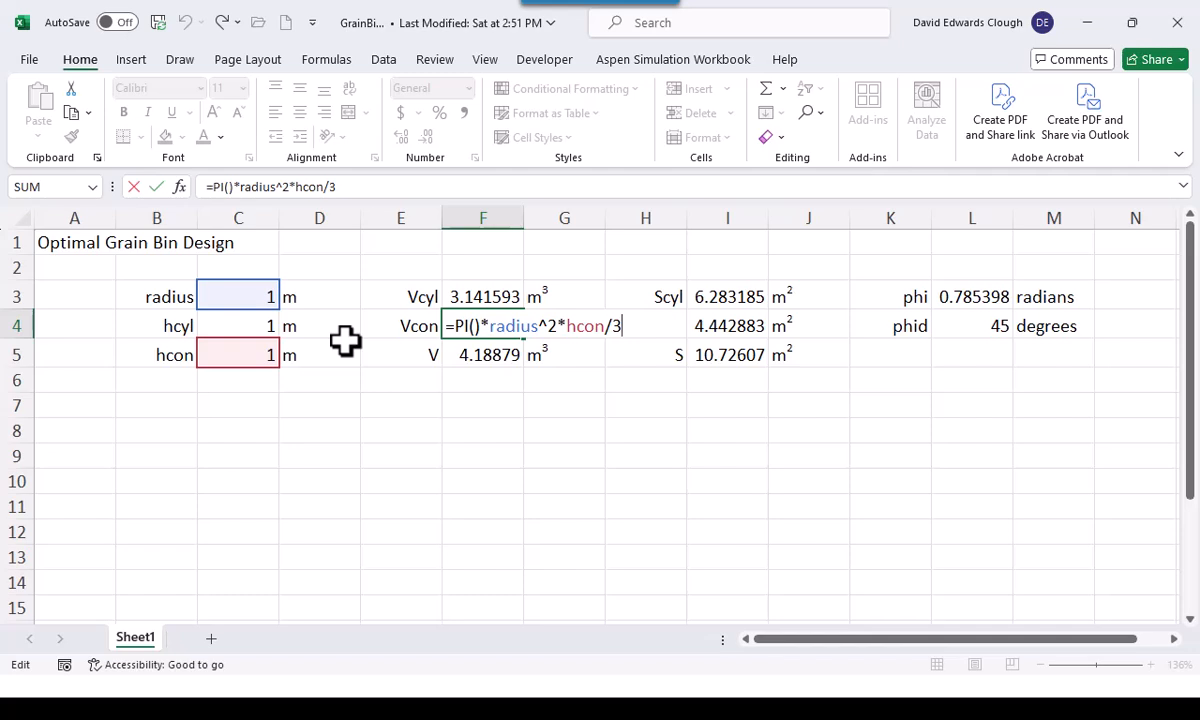
key("Escape")
key("Down")
key("F2")
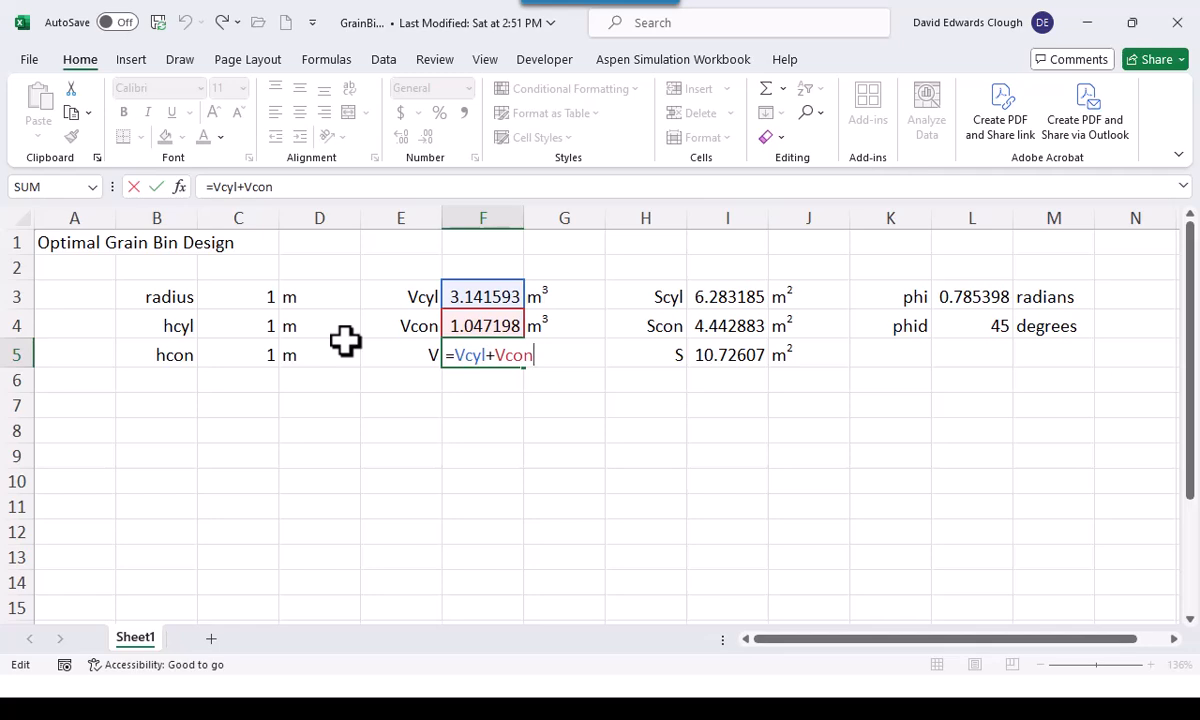
key("Escape")
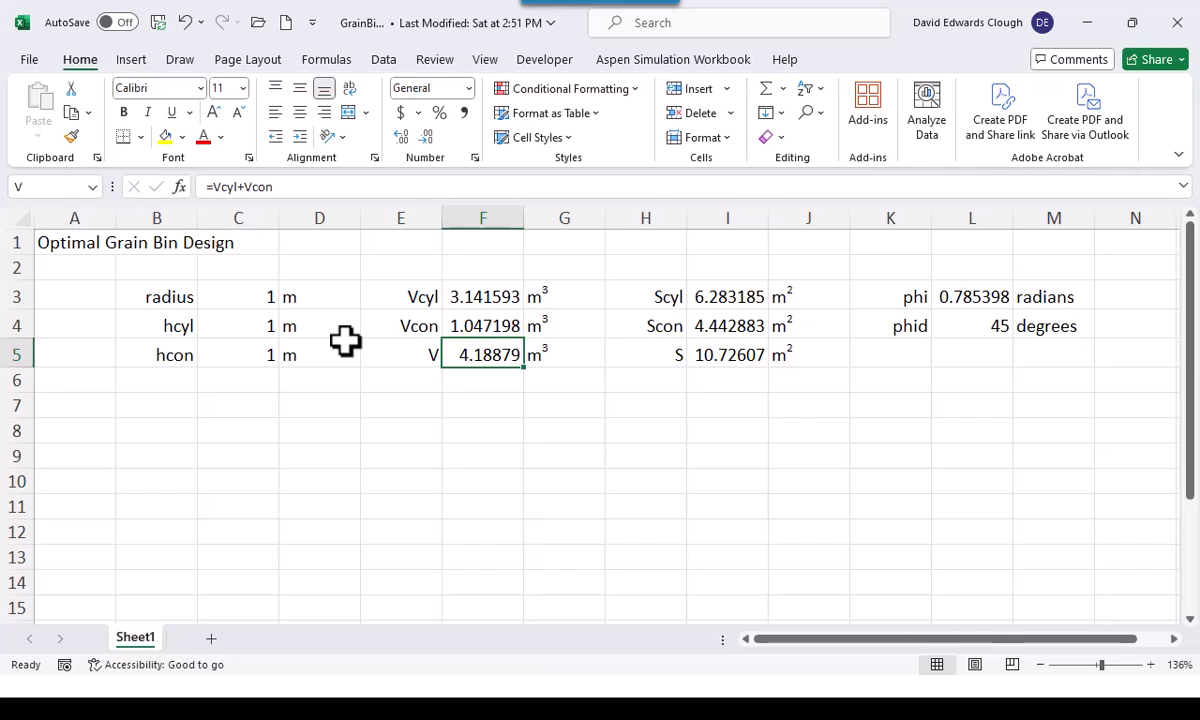
Examine the surface area formulas for Scyl, Scon and S in I3:I5 and the cells they reference
key("Right")
key("Right")
key("Right")
key("Up")
key("Up")
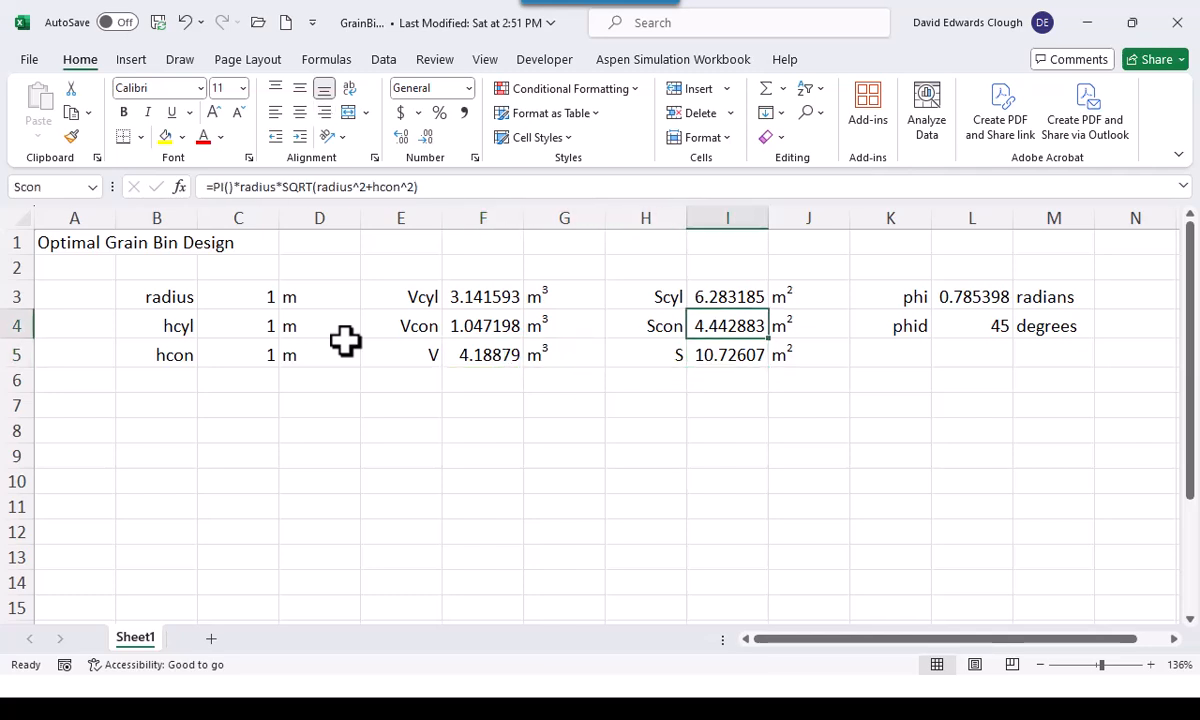
key("F2")
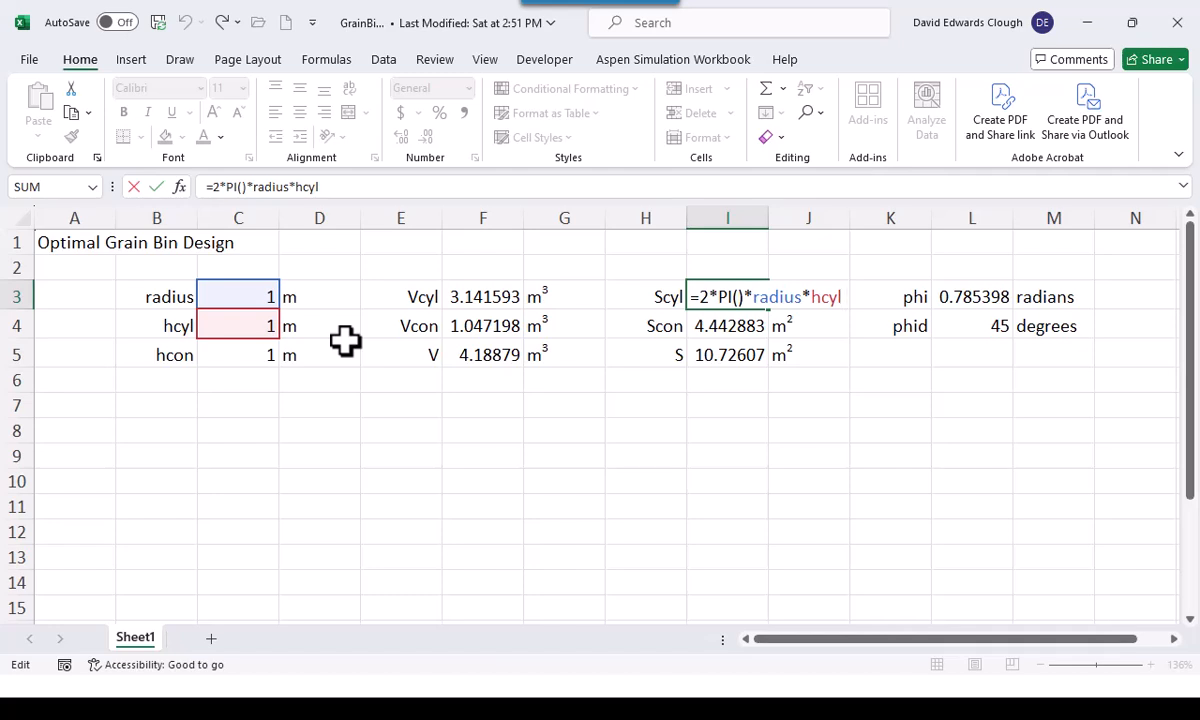
key("ctrl+Return")
key("Down")
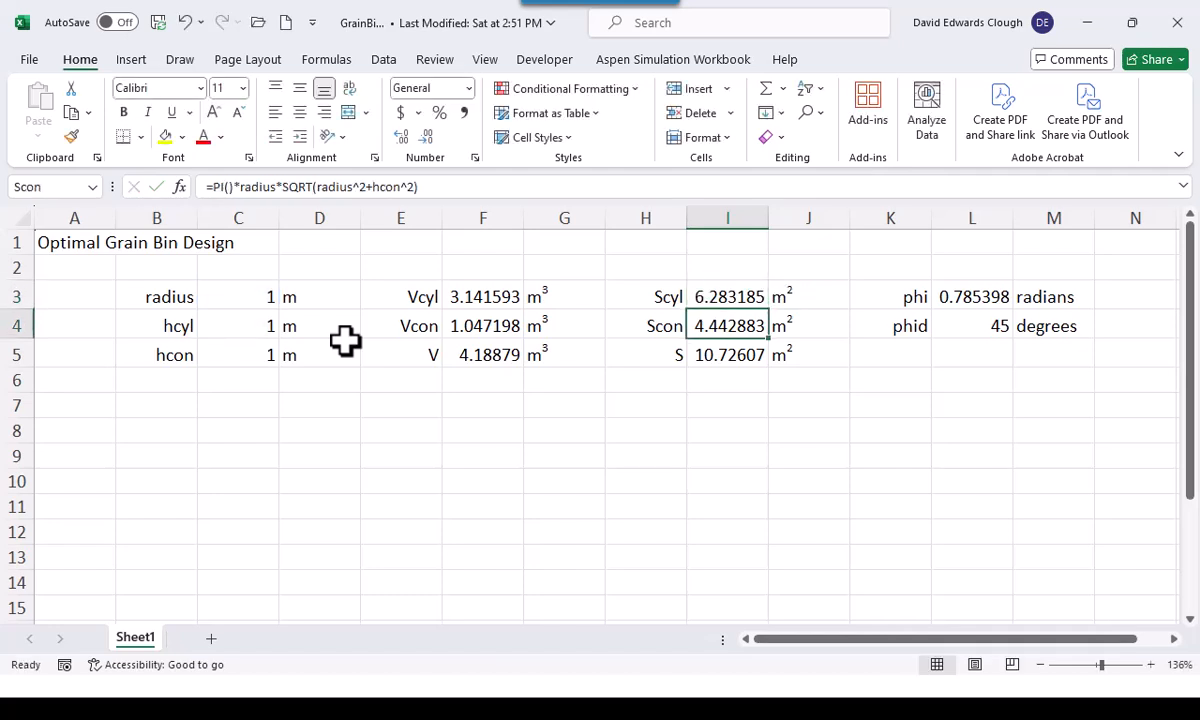
key("F2")
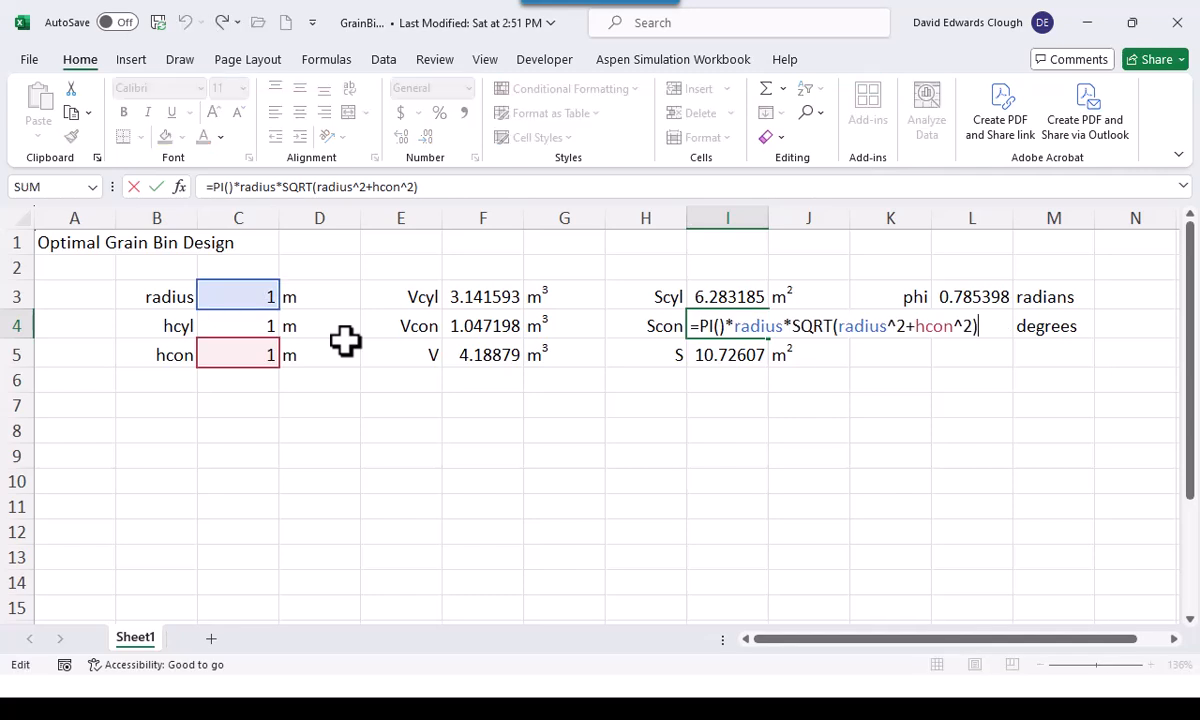
key("Escape")
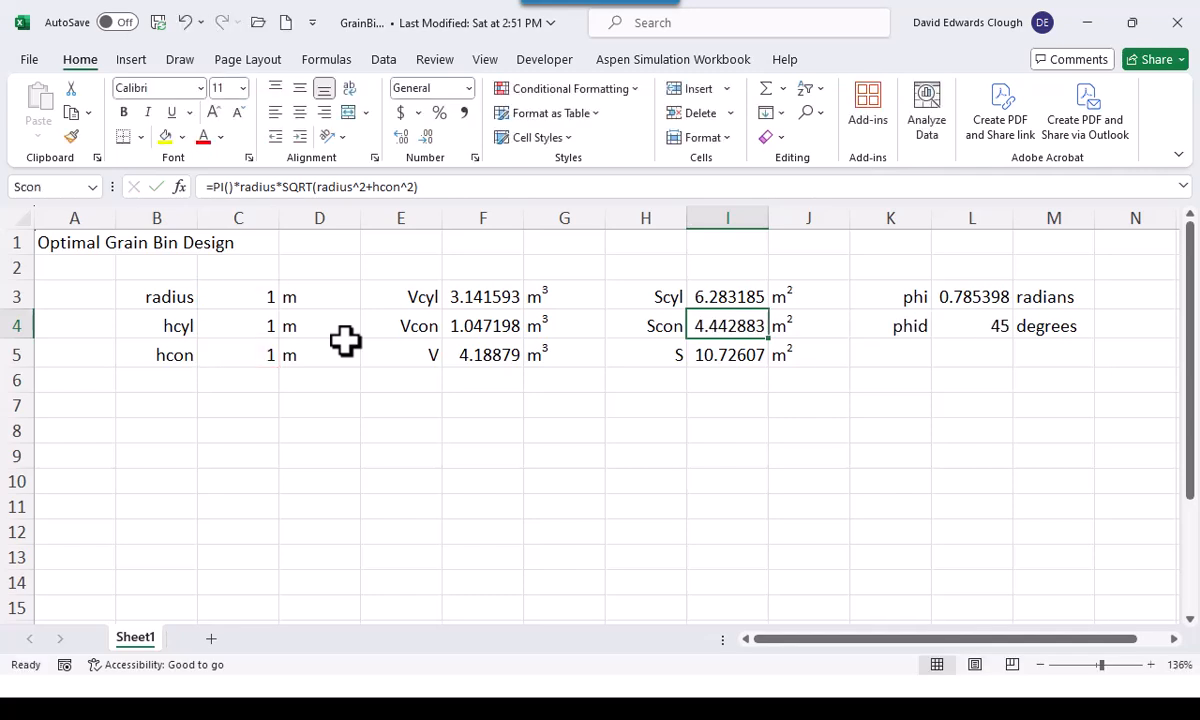
key("Down")
key("F2")
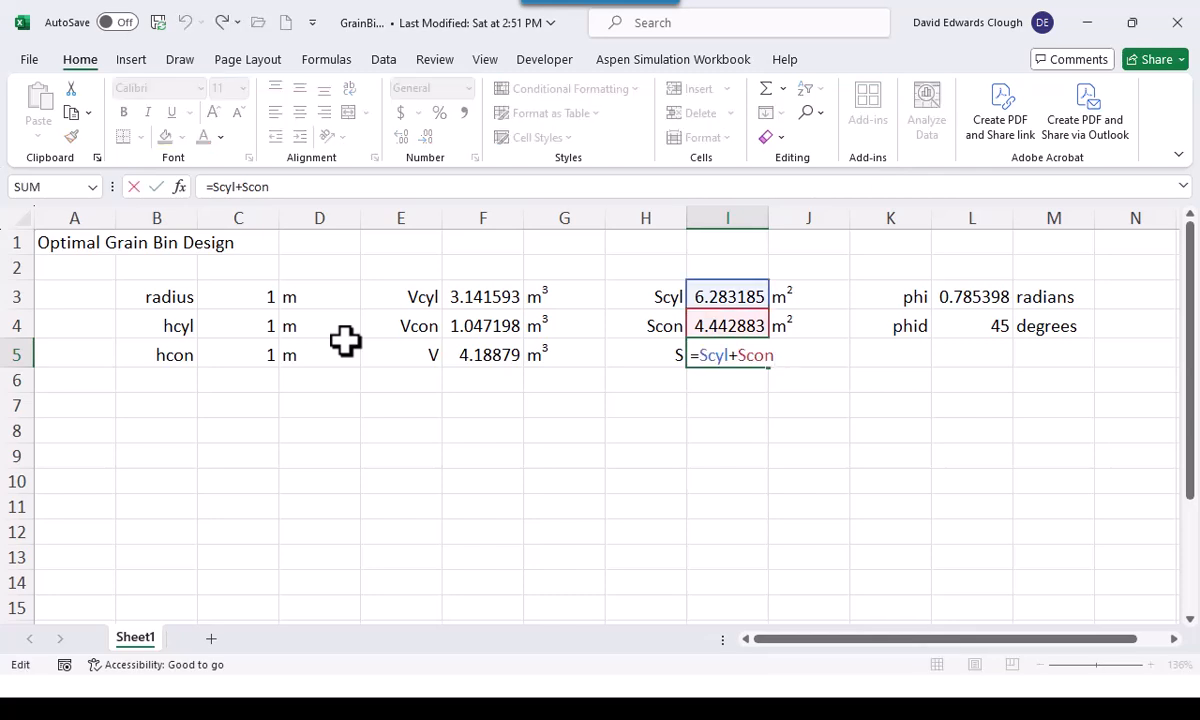
key("Escape")
Examine the cone angle formulas for phi in radians and phid in degrees in L3:L4
key("Right")
key("Right")
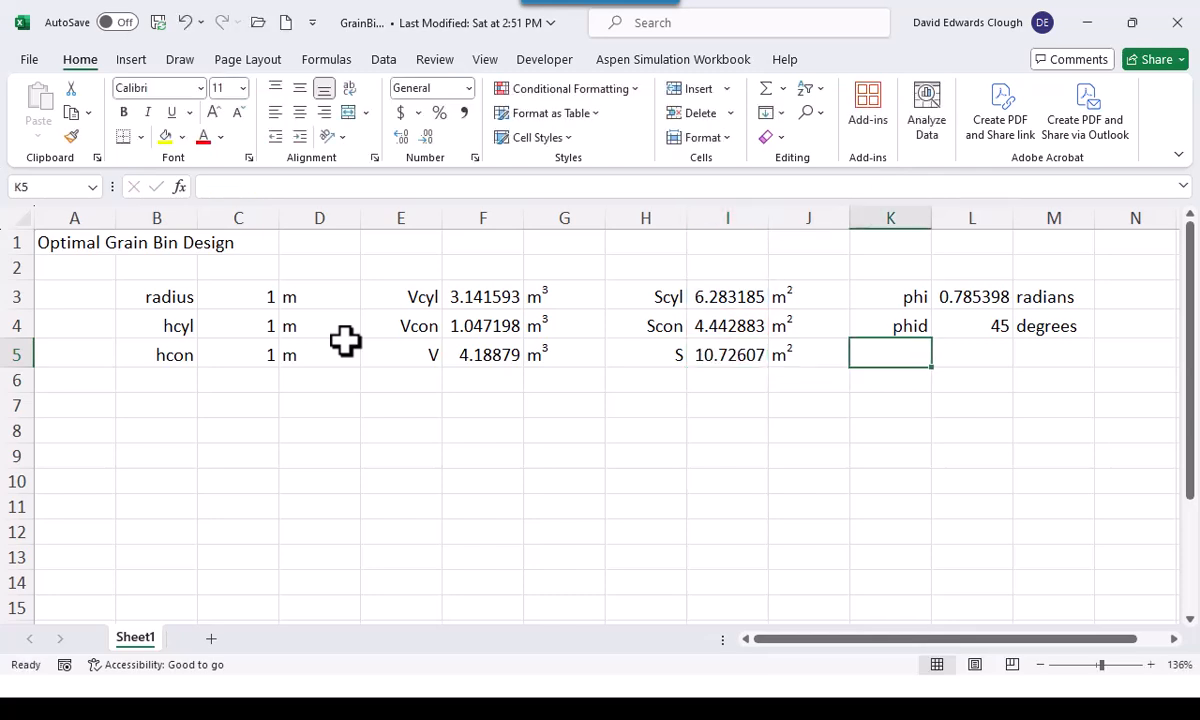
key("Right")
key("Up")
key("Up")
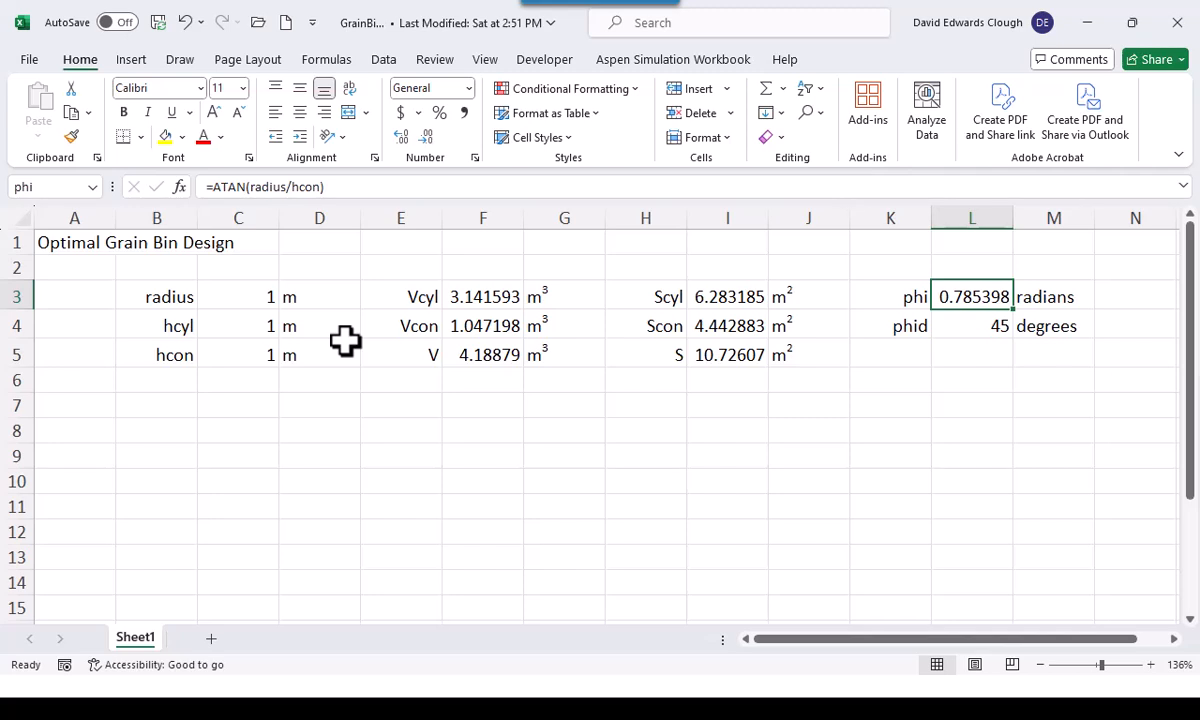
key("F2")
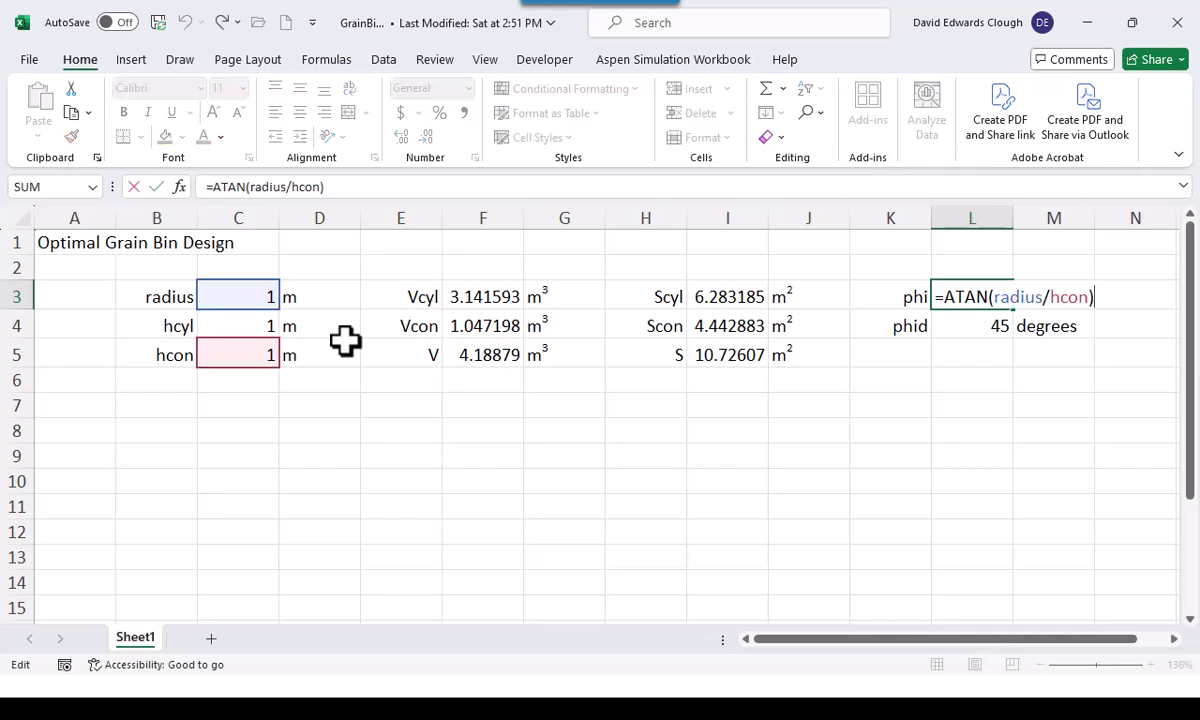
key("Escape")
key("Down")
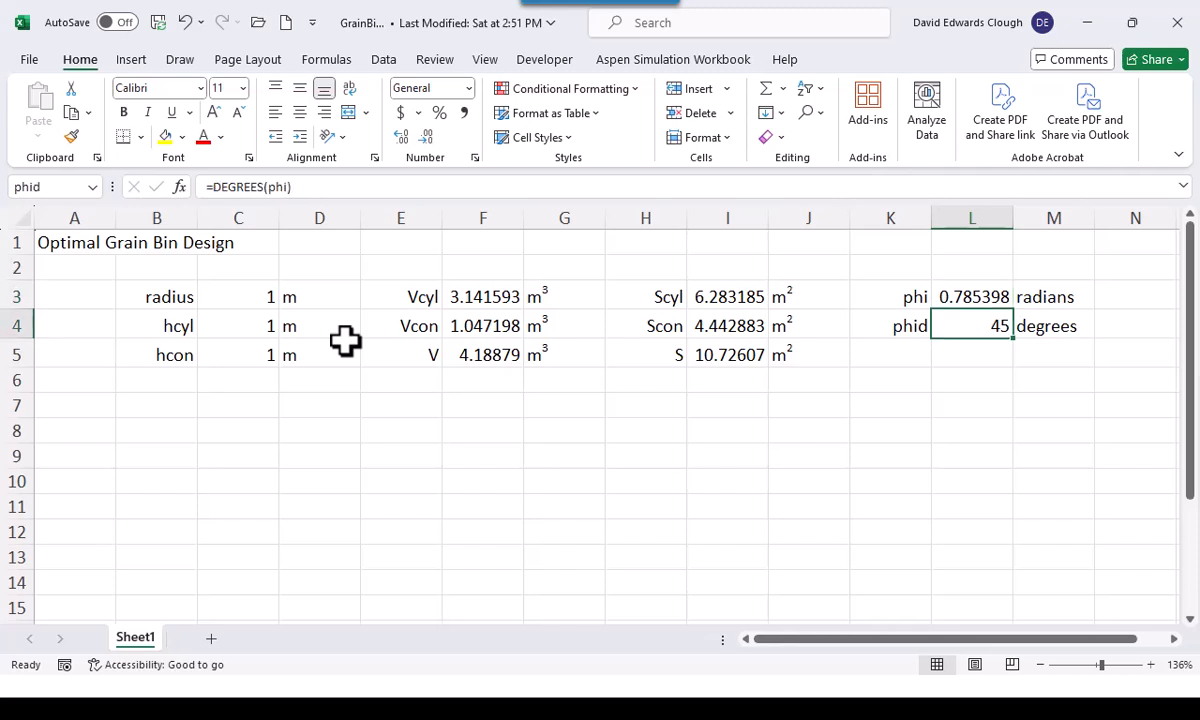
key("F2")
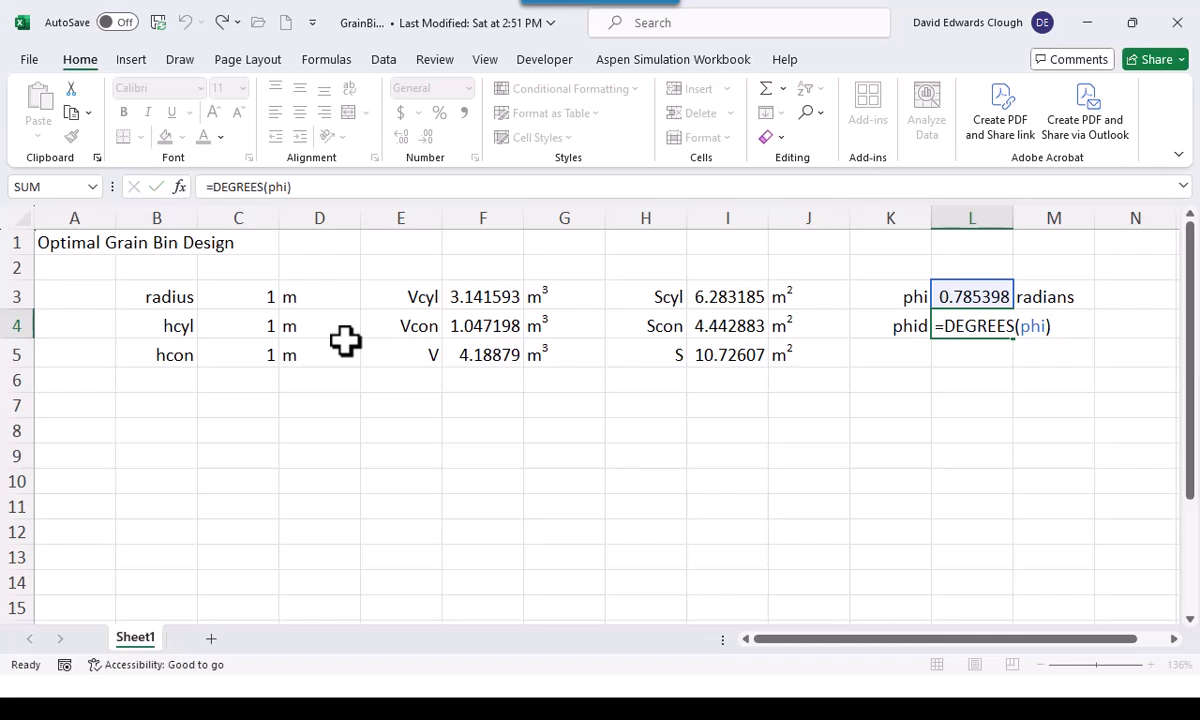
key("Escape")
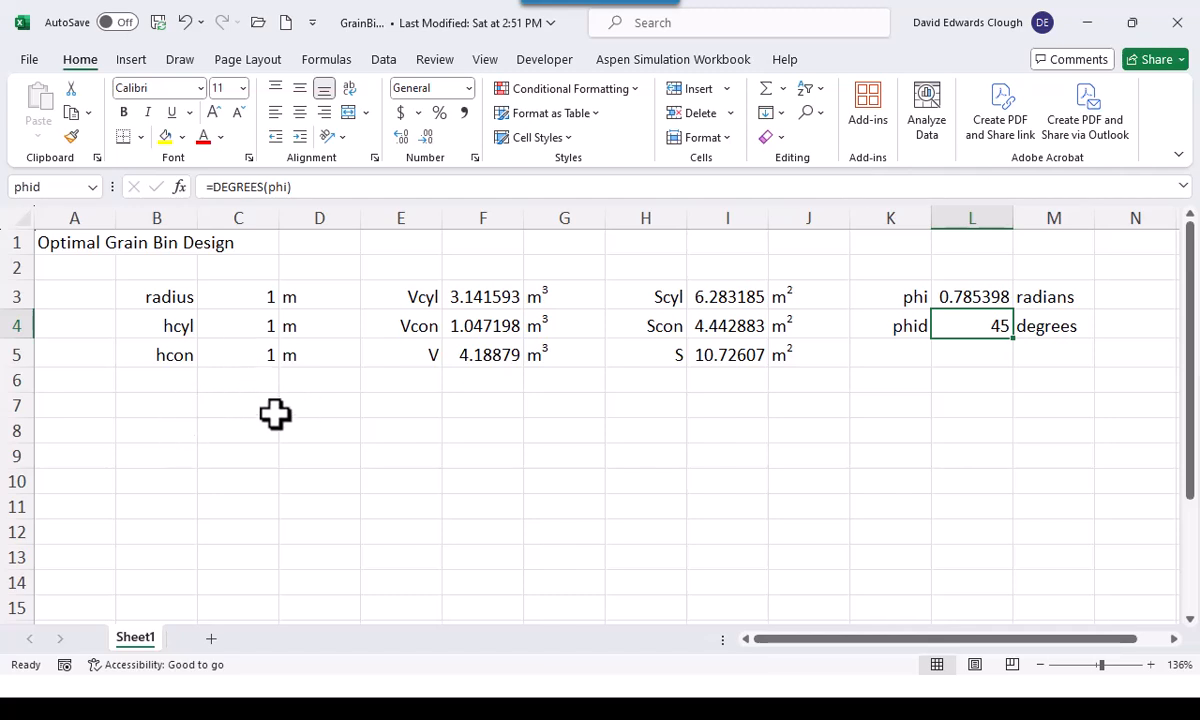
Start Solver and set its objective to the total surface area S in I5, to be minimized
left_click(169, 404)
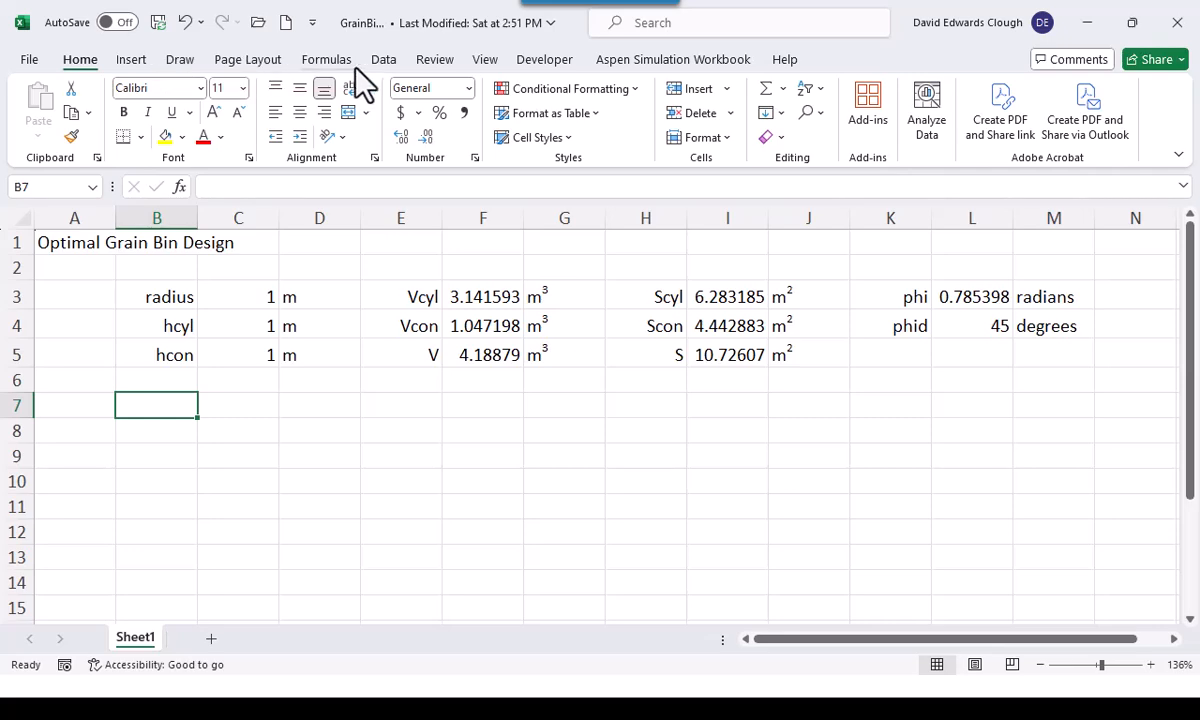
left_click(388, 60)
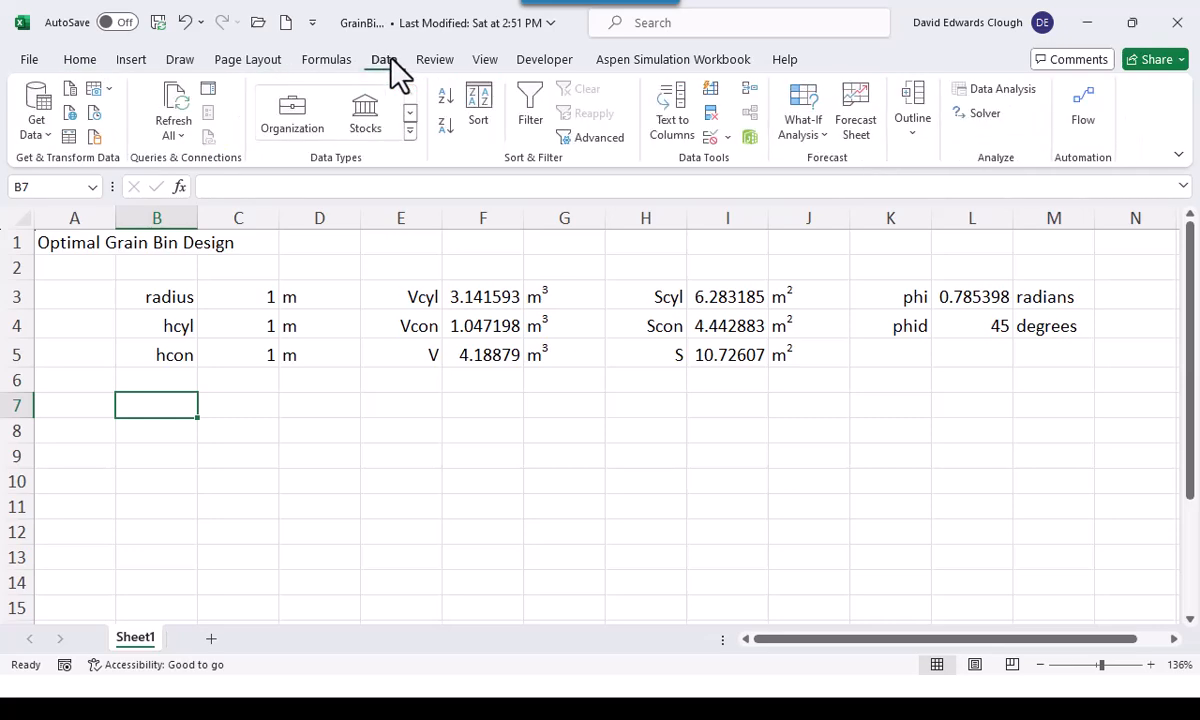
left_click(985, 114)
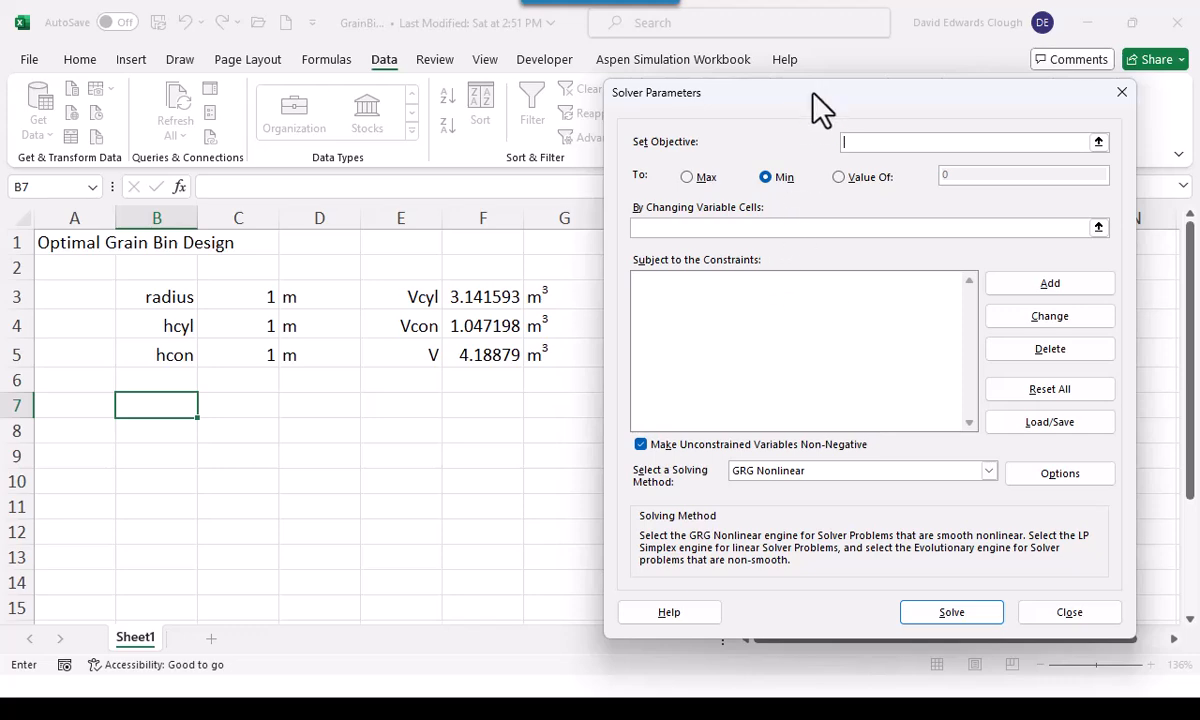
left_click_drag(812, 93, 284, 82)
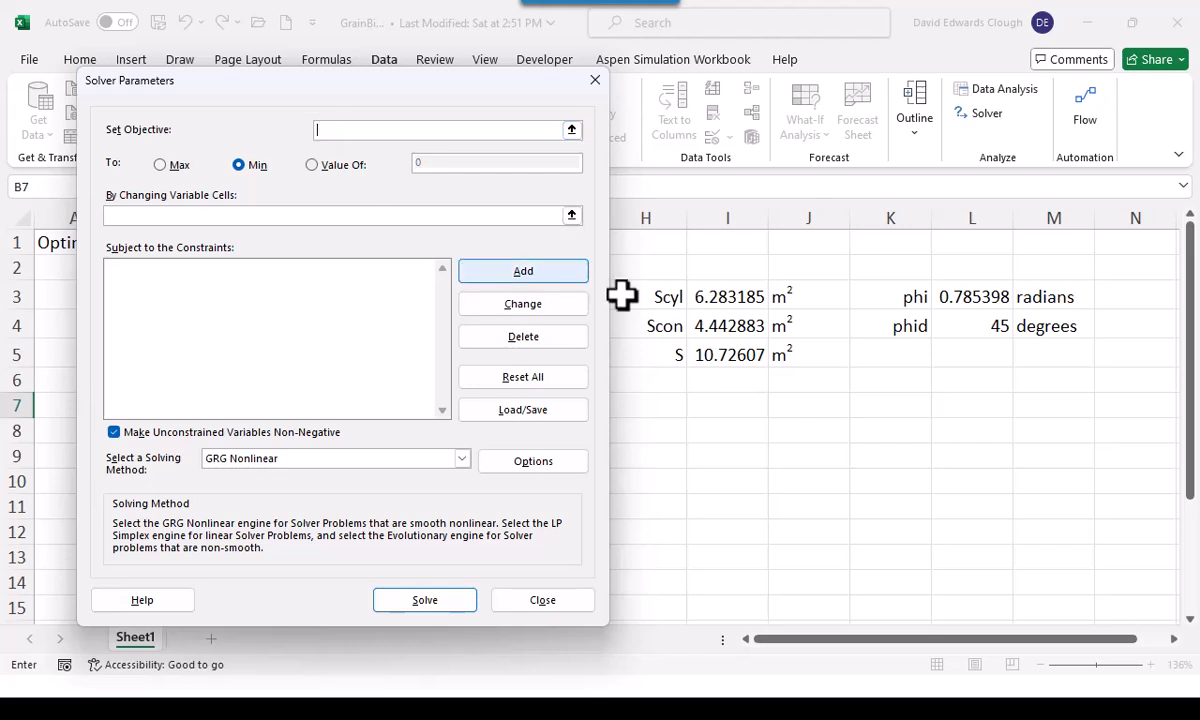
left_click(707, 354)
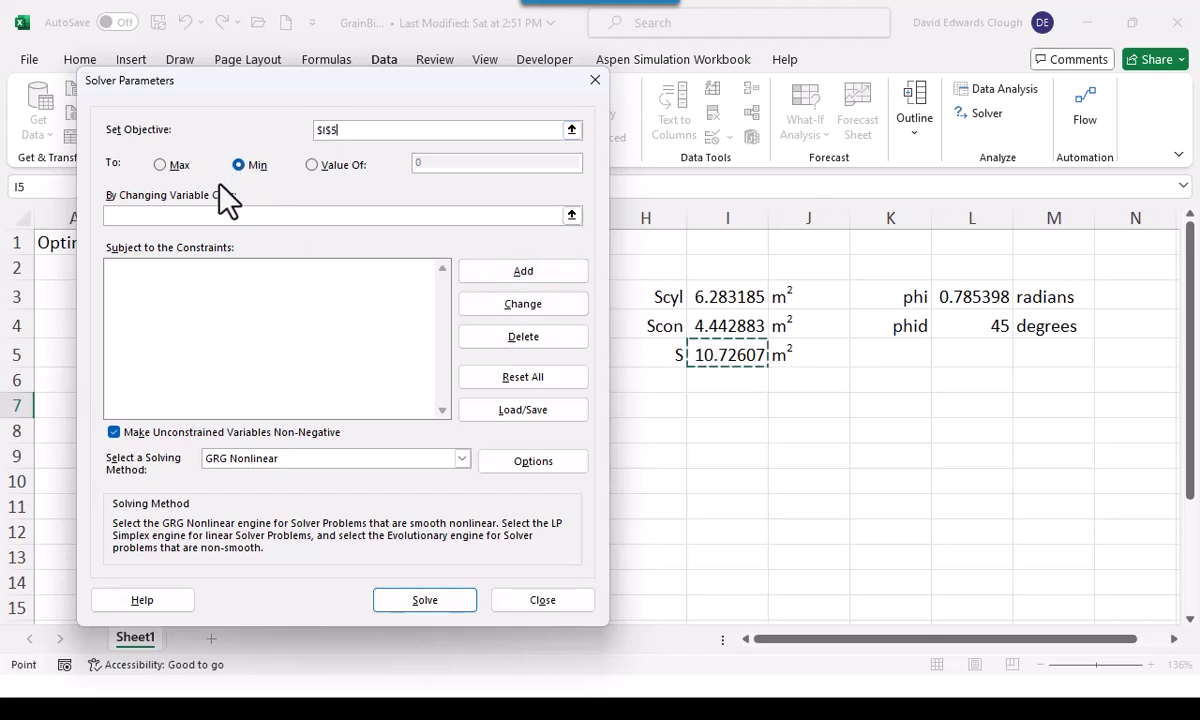
Set the Solver changing variable cells to radius,hcyl,hcon
left_click(174, 213)
left_click_drag(258, 84, 657, 84)
type("radius,hcyl,hcon")
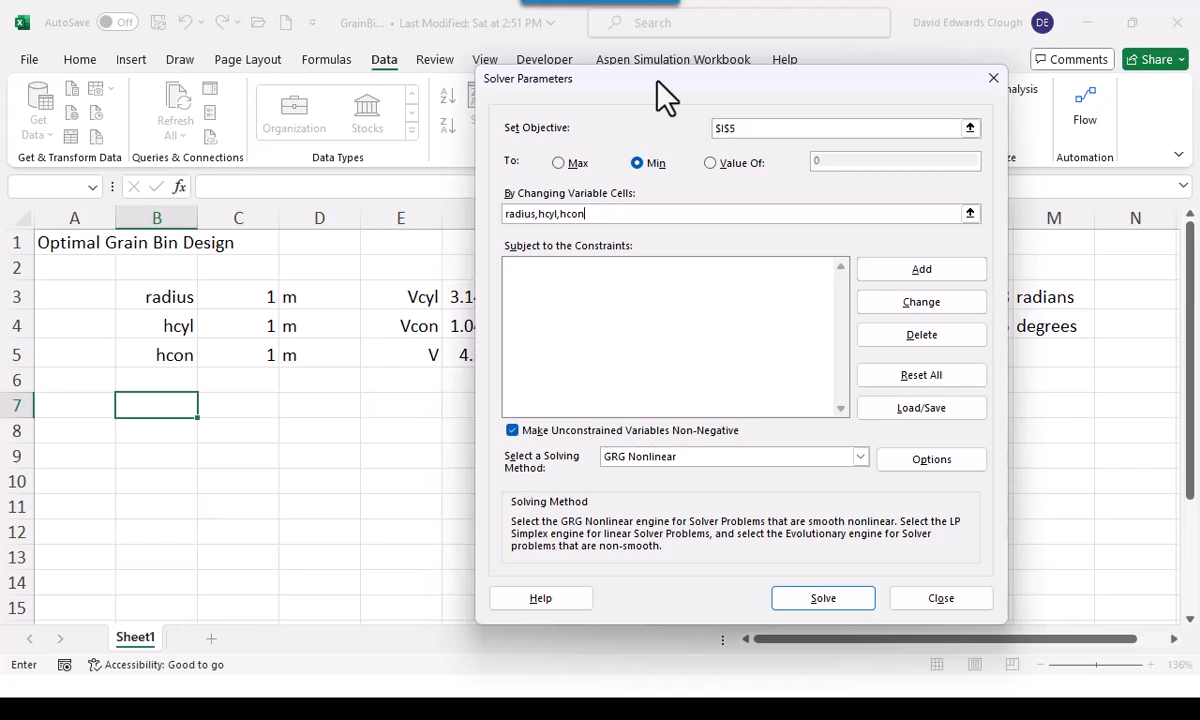
Add the Solver constraint V = 10 and begin another constraint
left_click(868, 270)
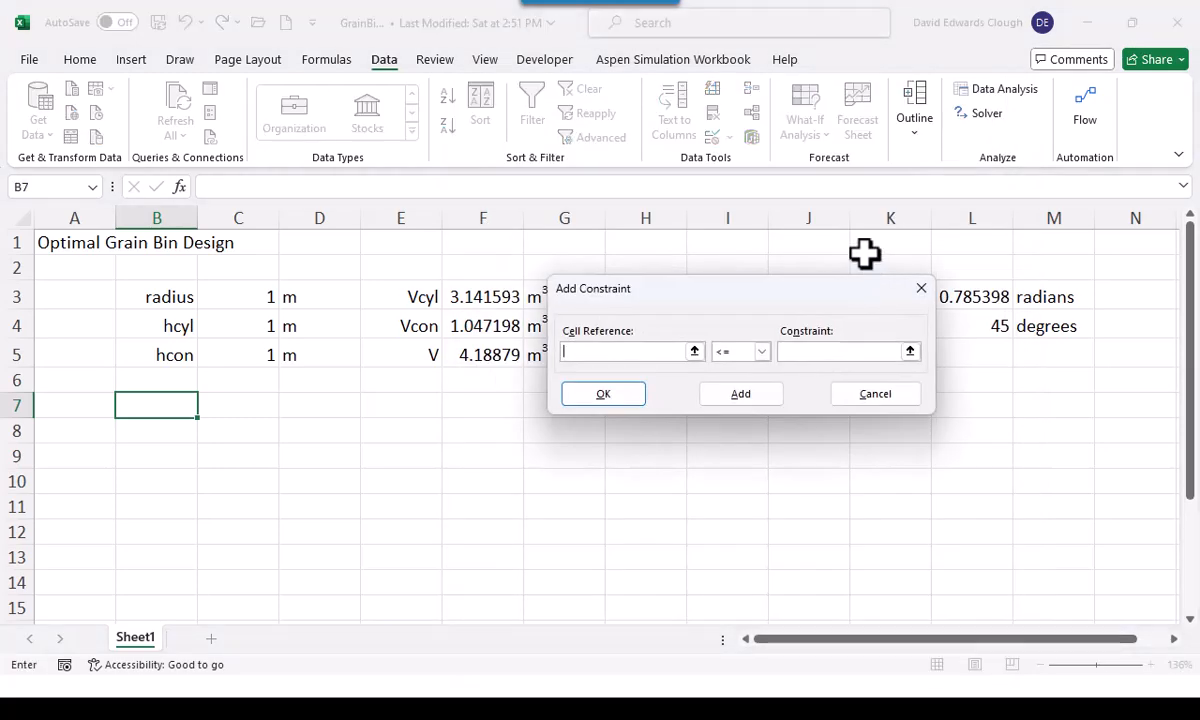
type("V")
left_click(763, 351)
left_click(753, 380)
key("Tab")
type("10")
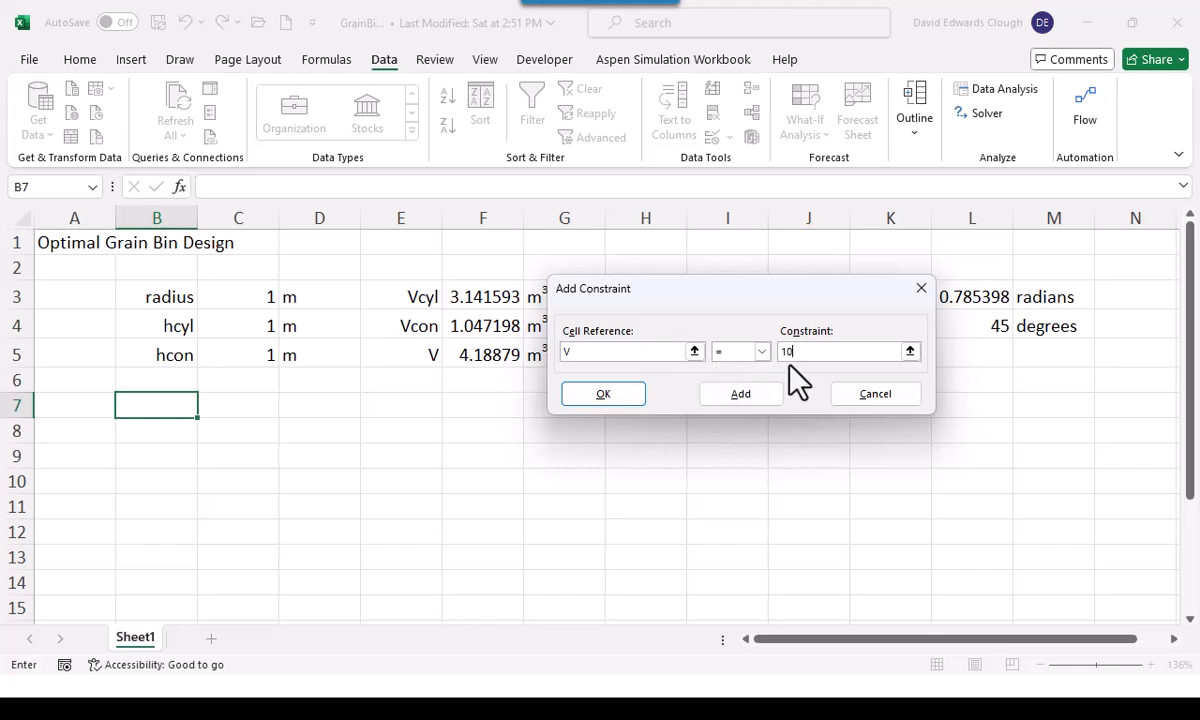
left_click(768, 395)
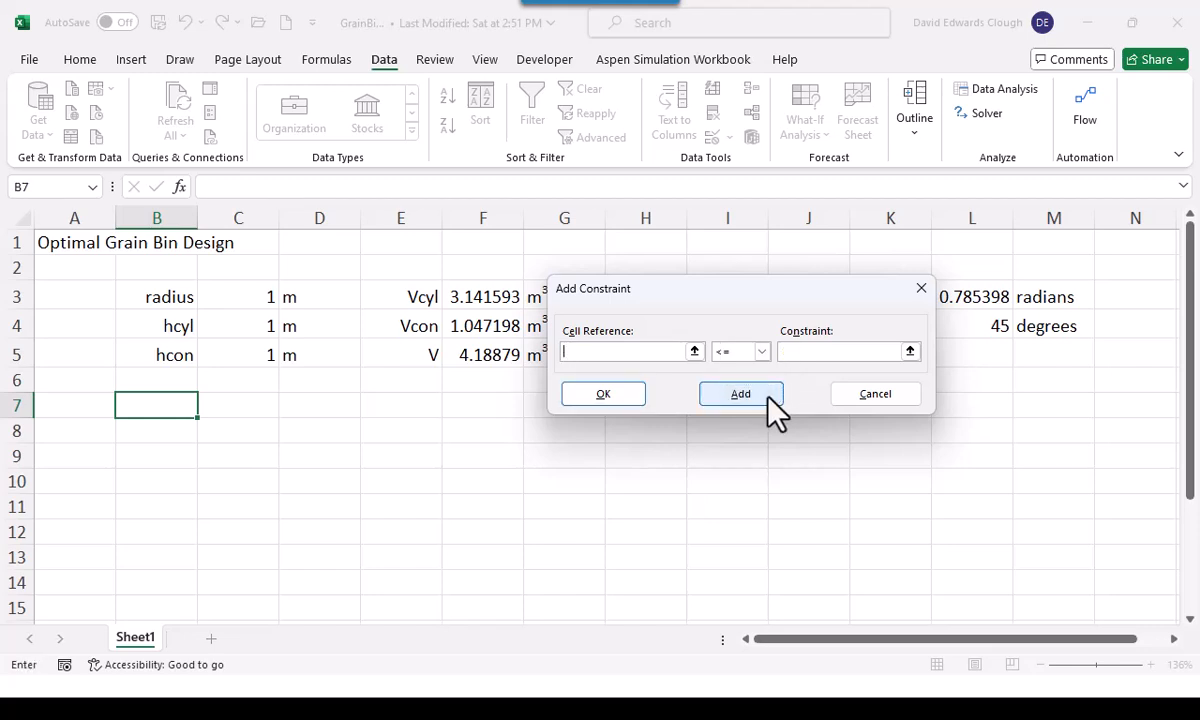
Add the Solver constraint phid <= 20.4 and return to the Solver parameters
left_click_drag(793, 300, 622, 332)
type("phi")
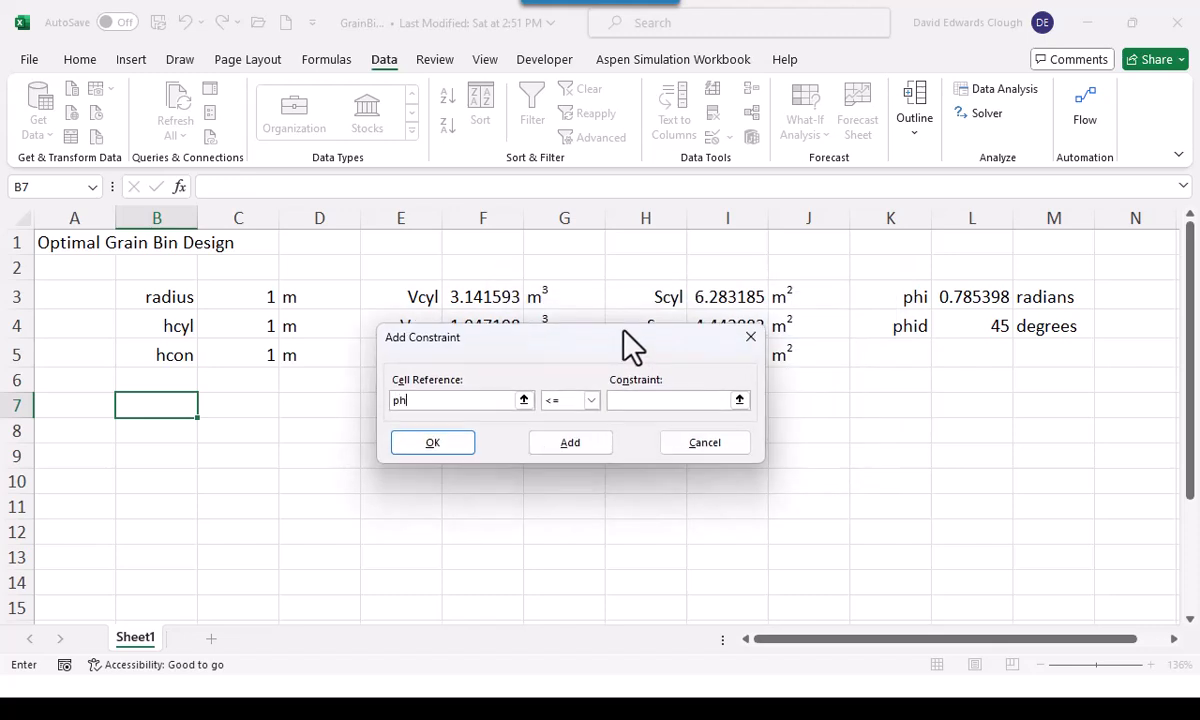
type("d")
left_click(615, 400)
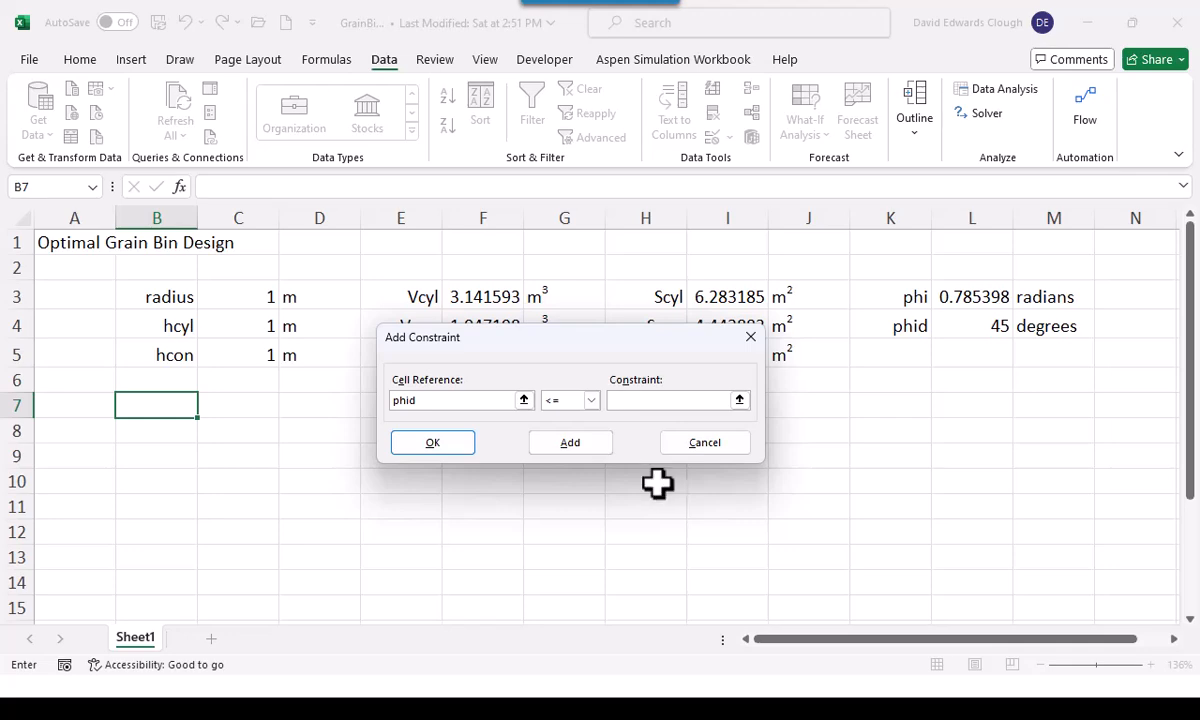
type("20.4")
left_click(461, 445)
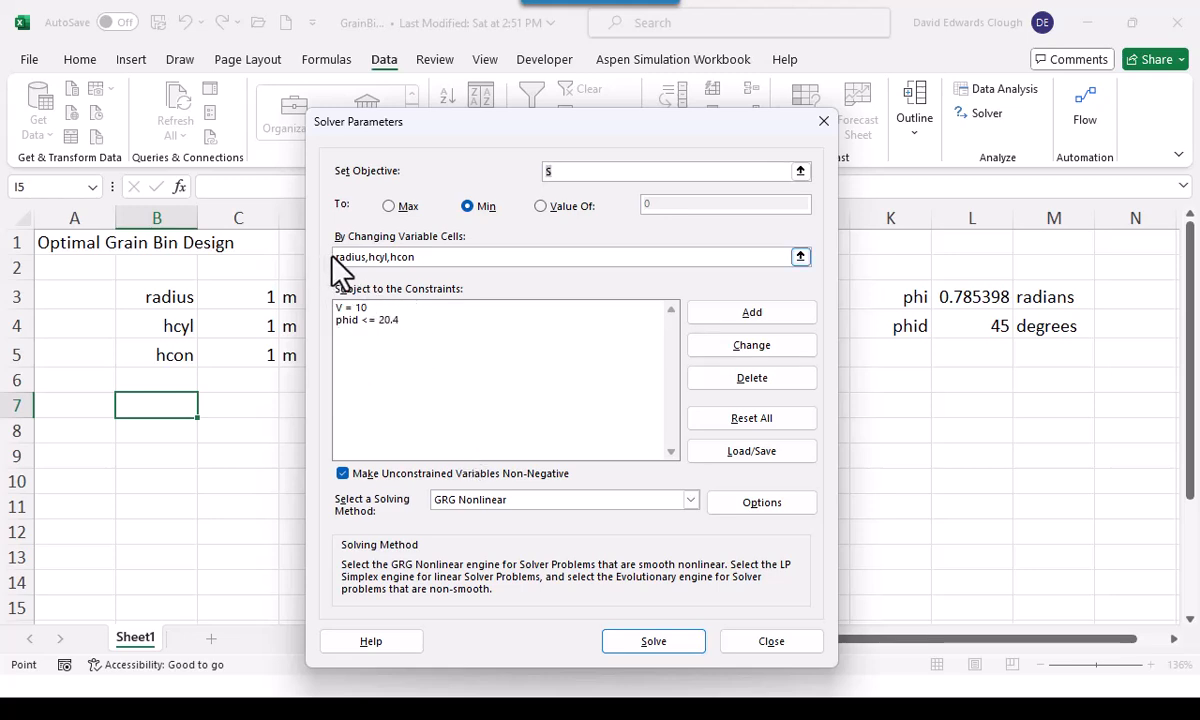
Solve the grain bin problem with the GRG Nonlinear method and keep the Solver solution
left_click_drag(522, 122, 767, 102)
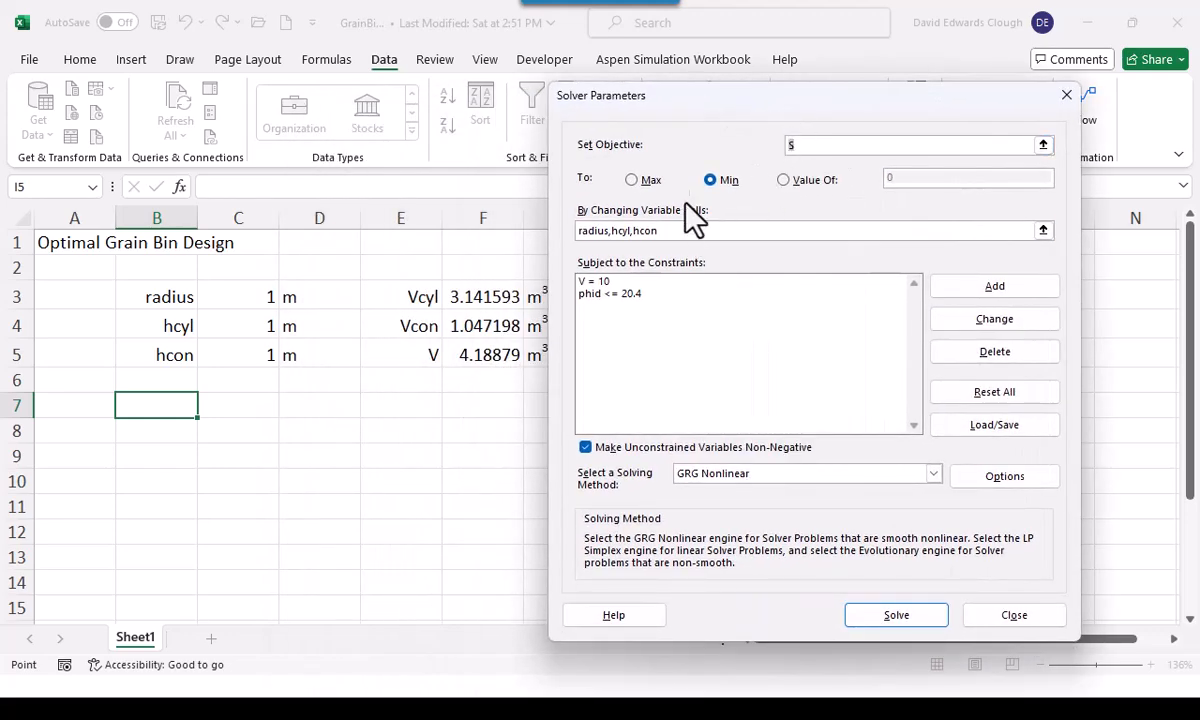
left_click(879, 615)
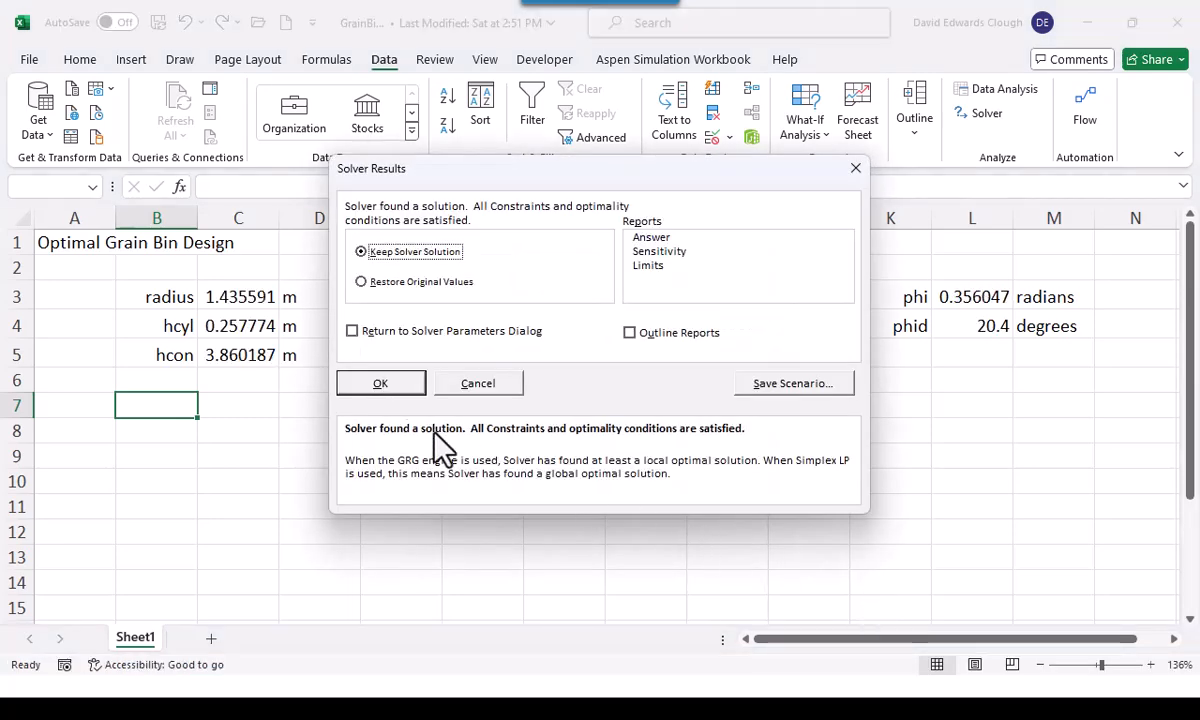
left_click(392, 388)
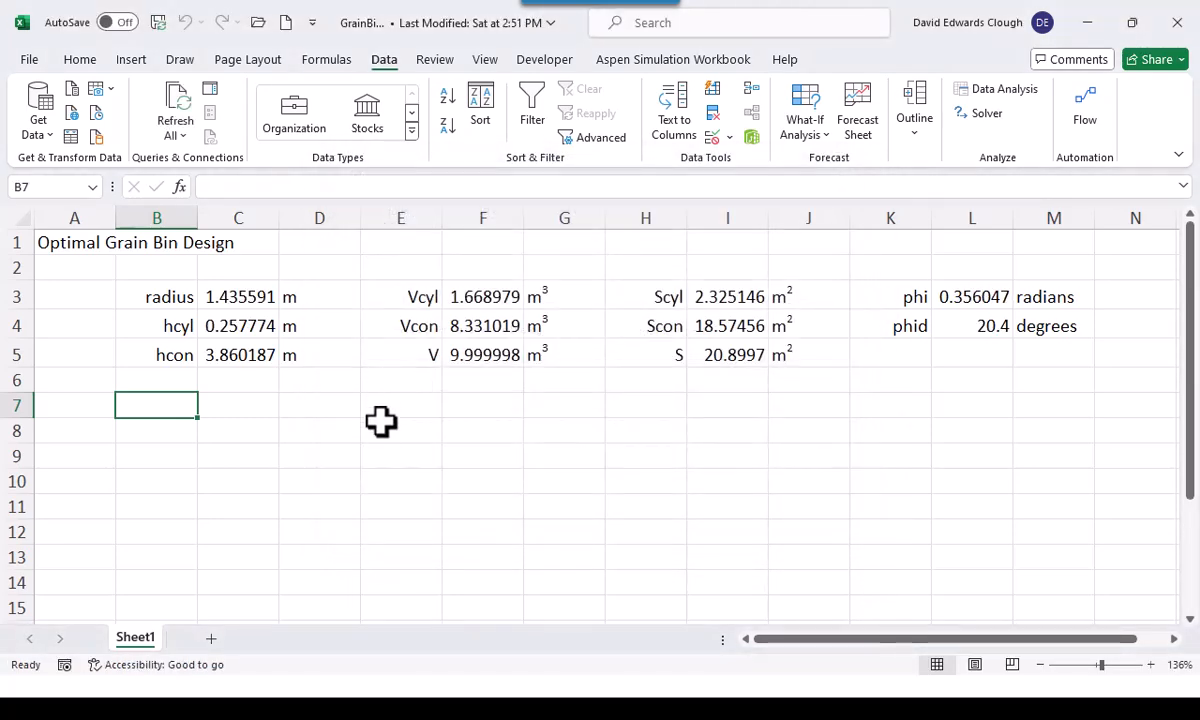
Format the volumes Vcyl, Vcon and V in F3:F5 to two decimal places
left_click(488, 358)
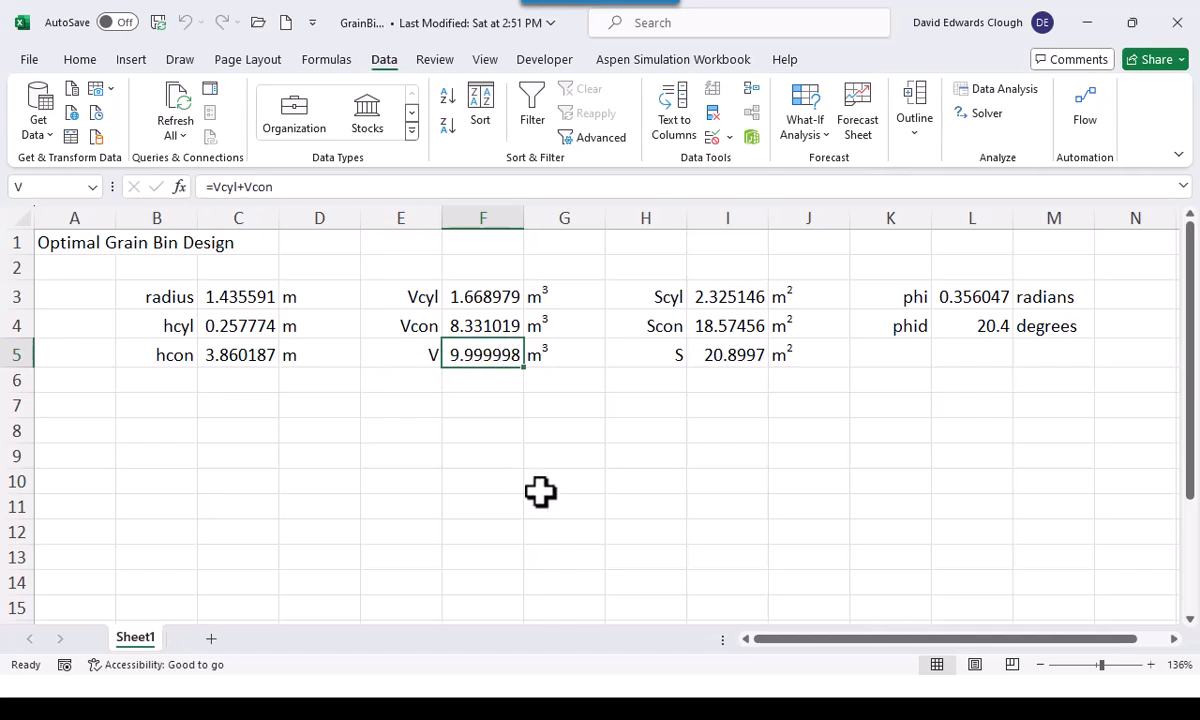
left_click_drag(496, 303, 500, 345)
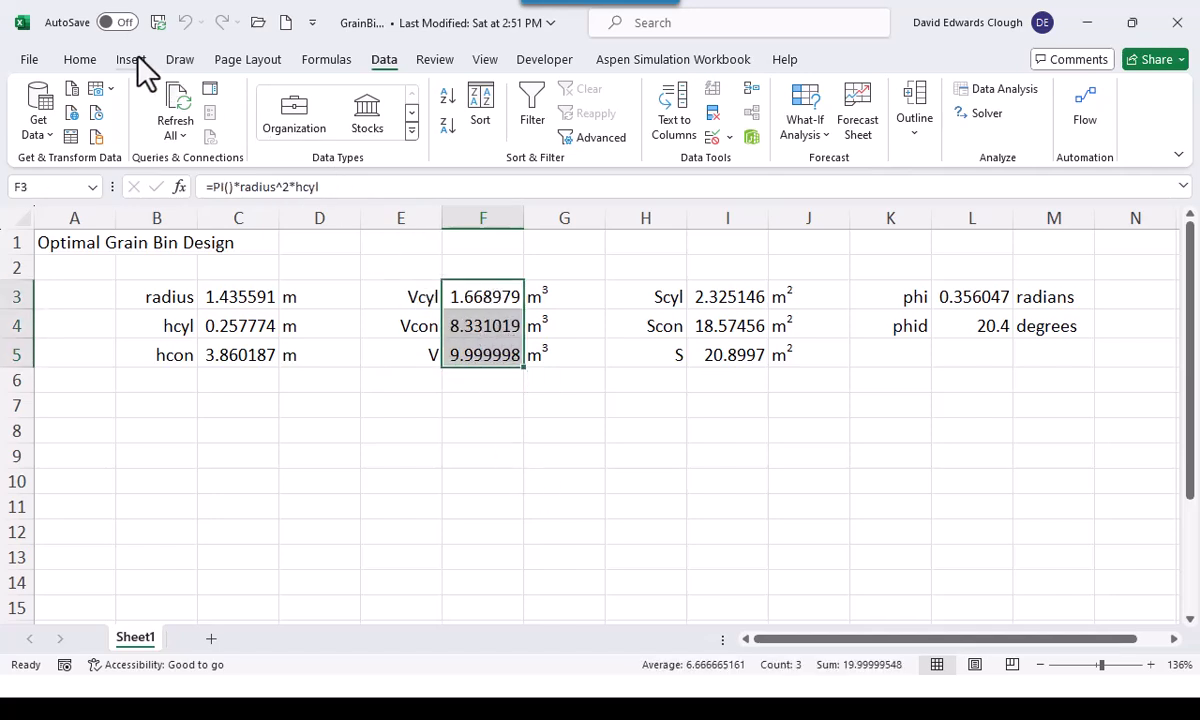
left_click(82, 62)
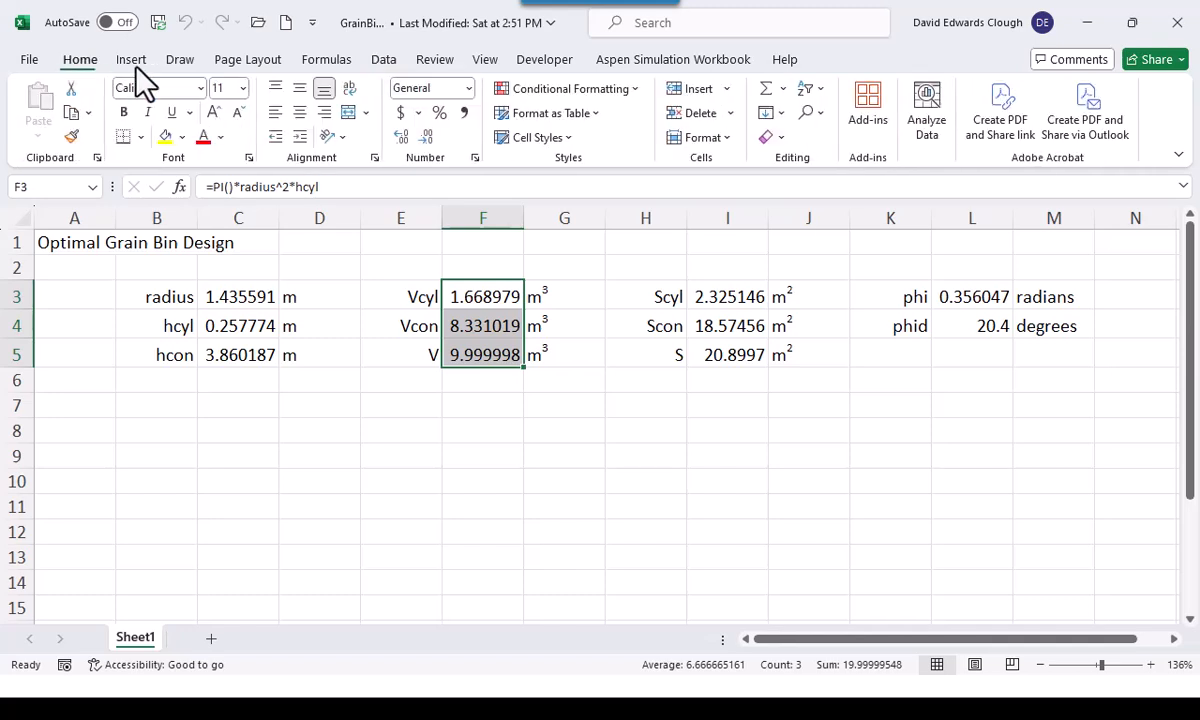
left_click(424, 137)
left_click(424, 137)
left_click(424, 137)
left_click(424, 137)
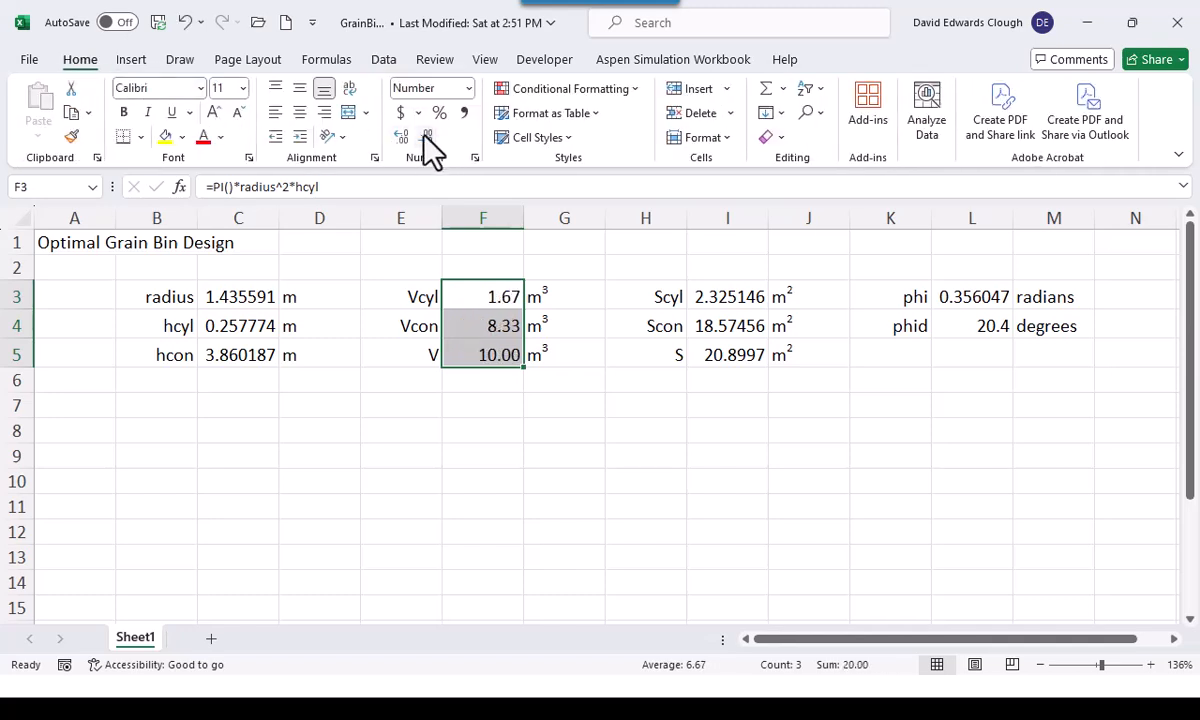
left_click(488, 356)
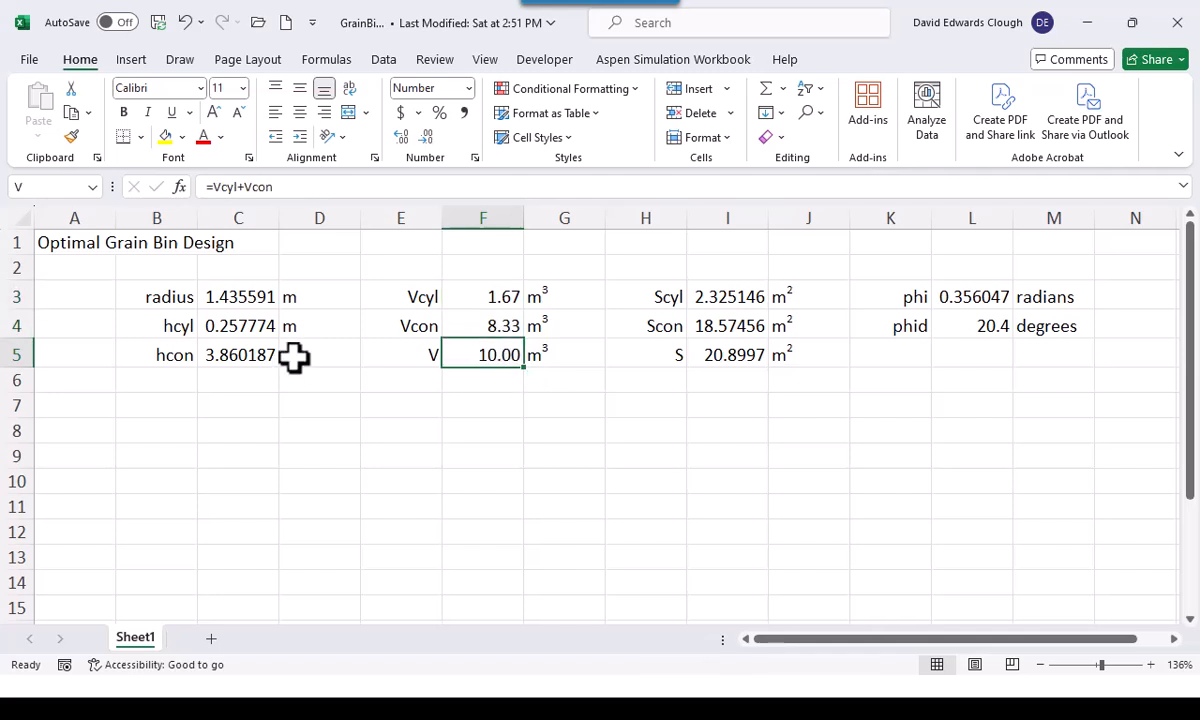
Format the radius, hcyl and hcon values in C3:C5 to two decimal places
left_click_drag(240, 296, 241, 346)
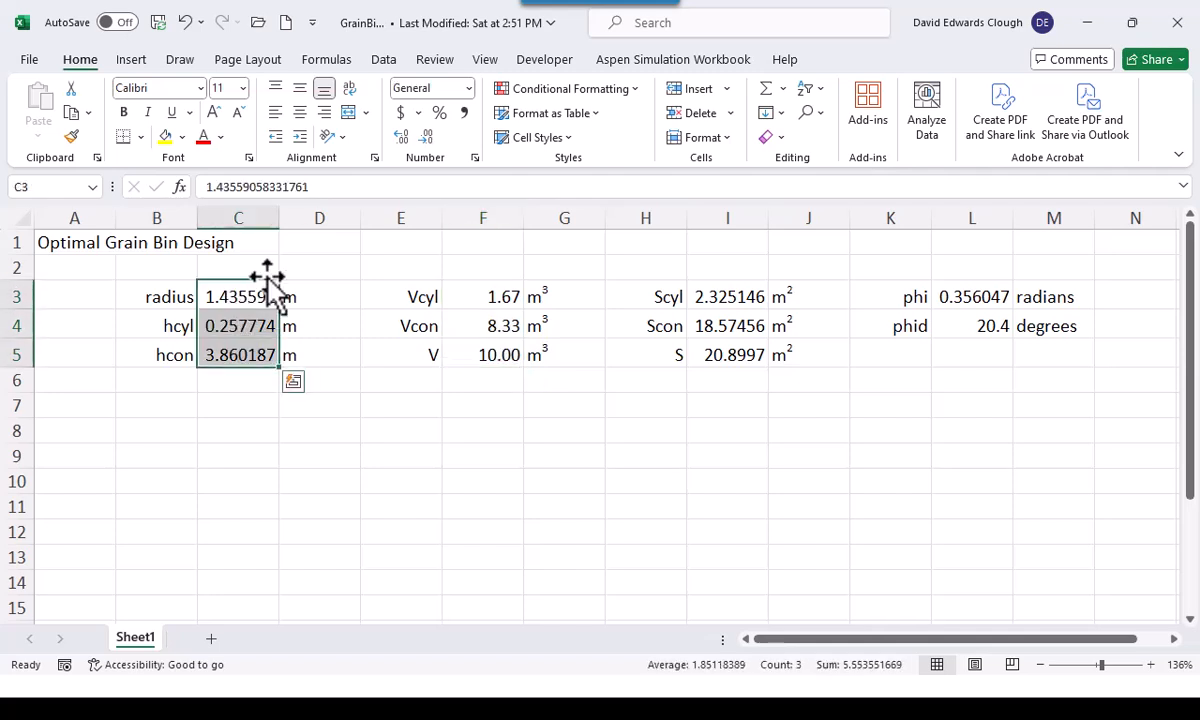
left_click(424, 137)
left_click(424, 137)
left_click(426, 140)
left_click(426, 140)
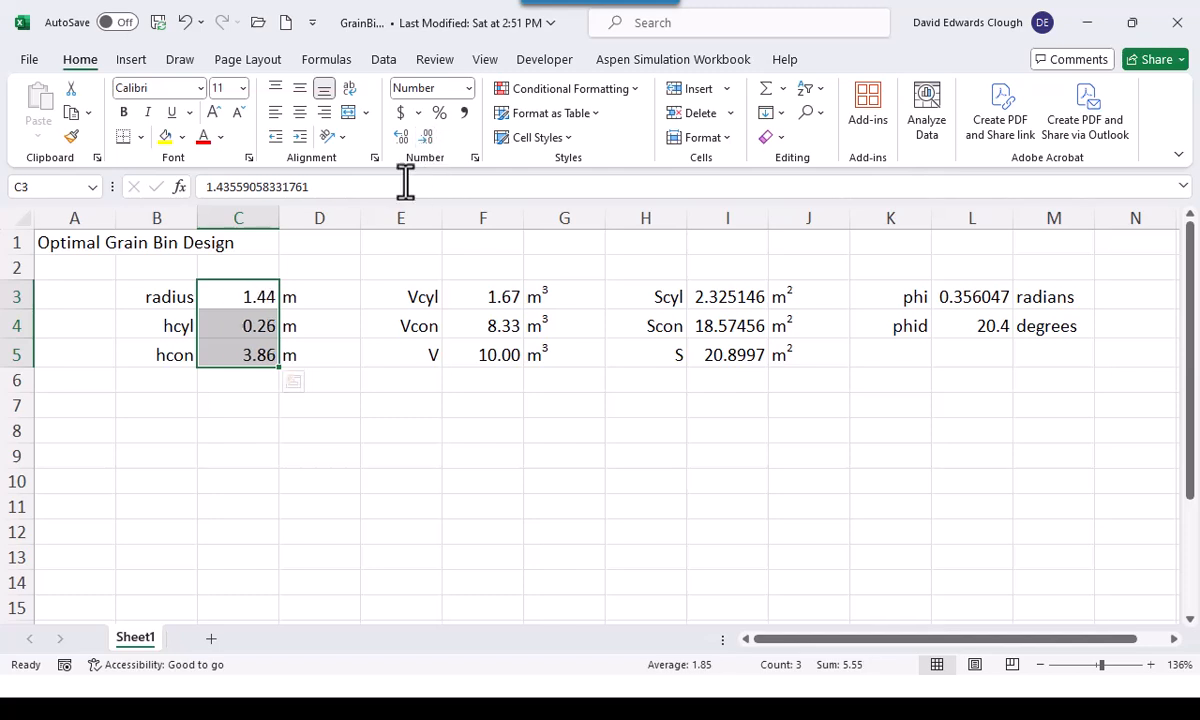
left_click(310, 405)
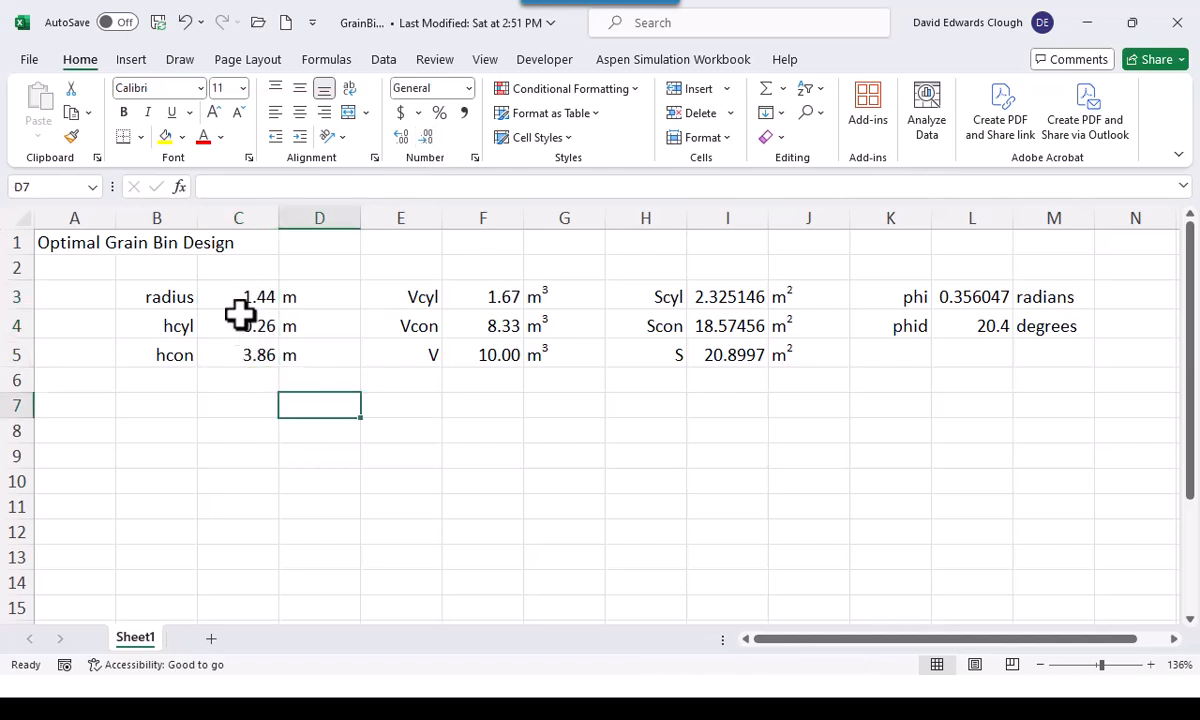
Format the surface areas Scyl, Scon and S in I3:I5 to two decimal places
left_click_drag(723, 302, 721, 346)
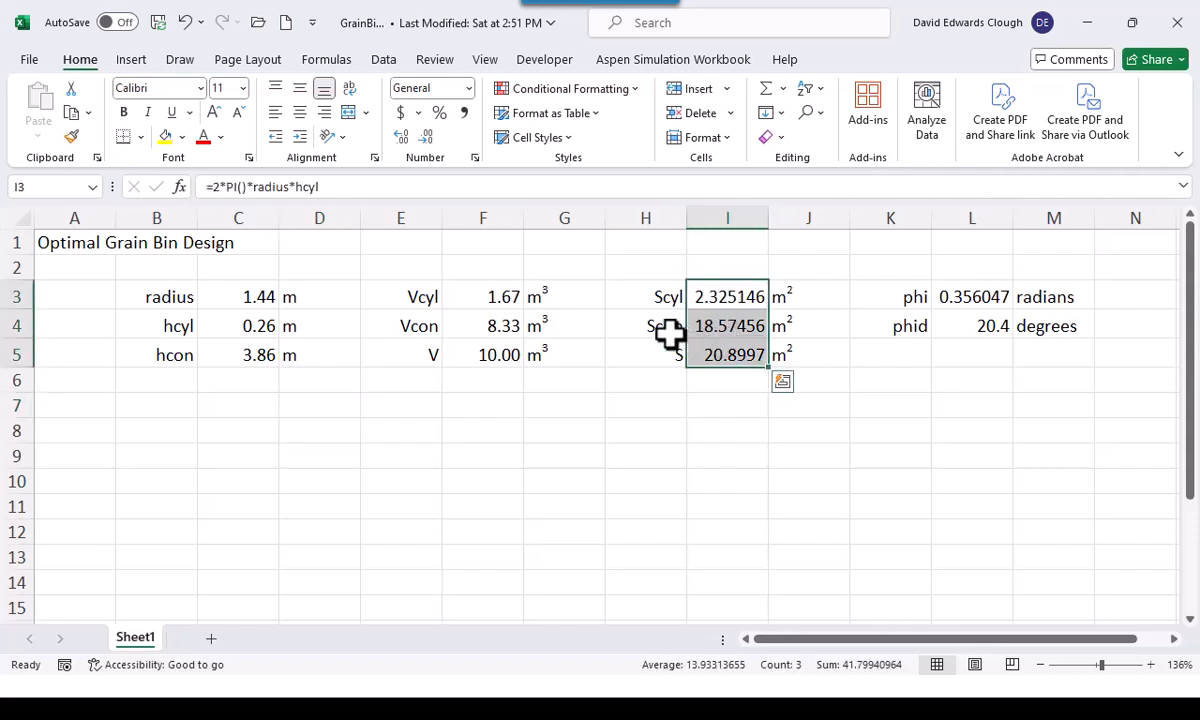
left_click(427, 137)
left_click(427, 137)
left_click(427, 137)
left_click(427, 137)
left_click(729, 380)
left_click(727, 356)
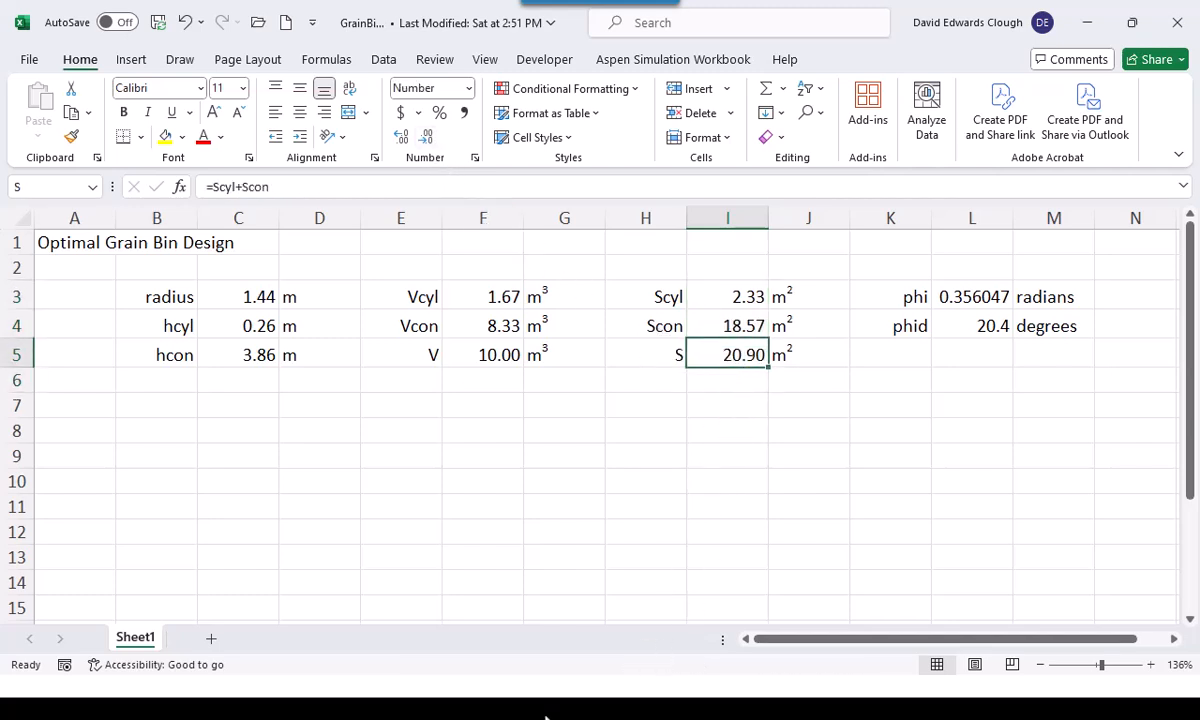
Format the cone angle phi in L3 to three decimal places
left_click(985, 297)
left_click(430, 135)
left_click(430, 135)
left_click(430, 135)
Examine the solved cone angle phid in L4 and the cylinder and cone heights in C4:C5
left_click(987, 328)
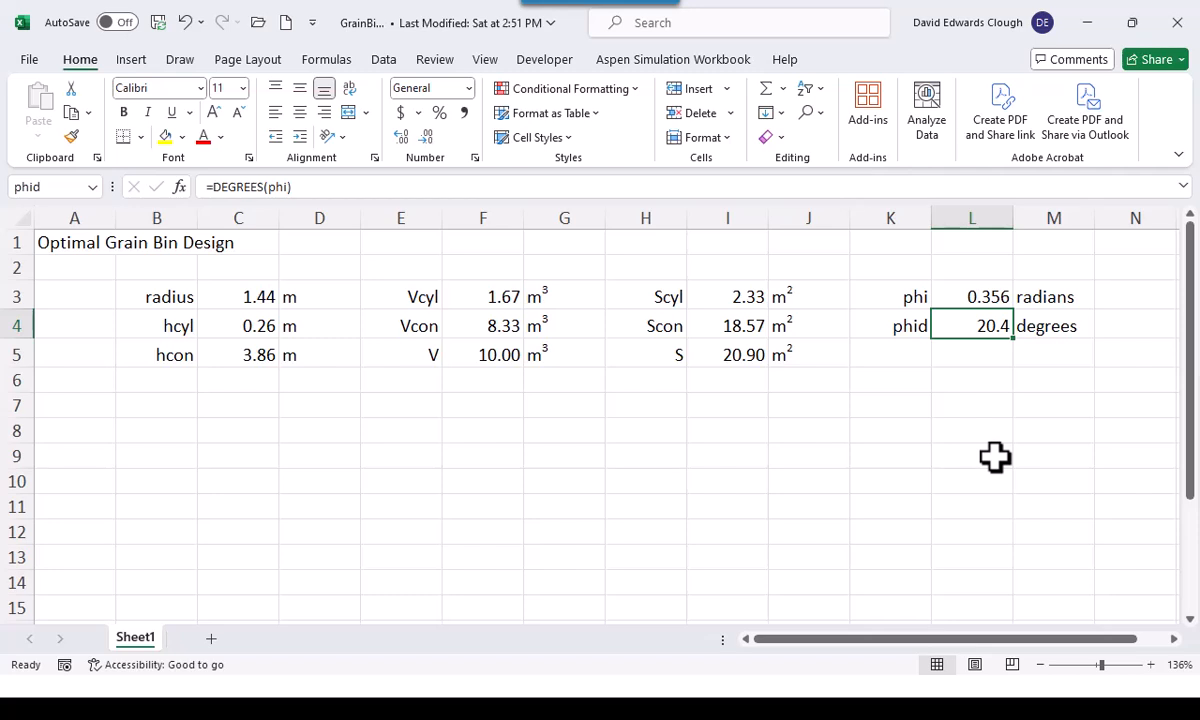
left_click(250, 328)
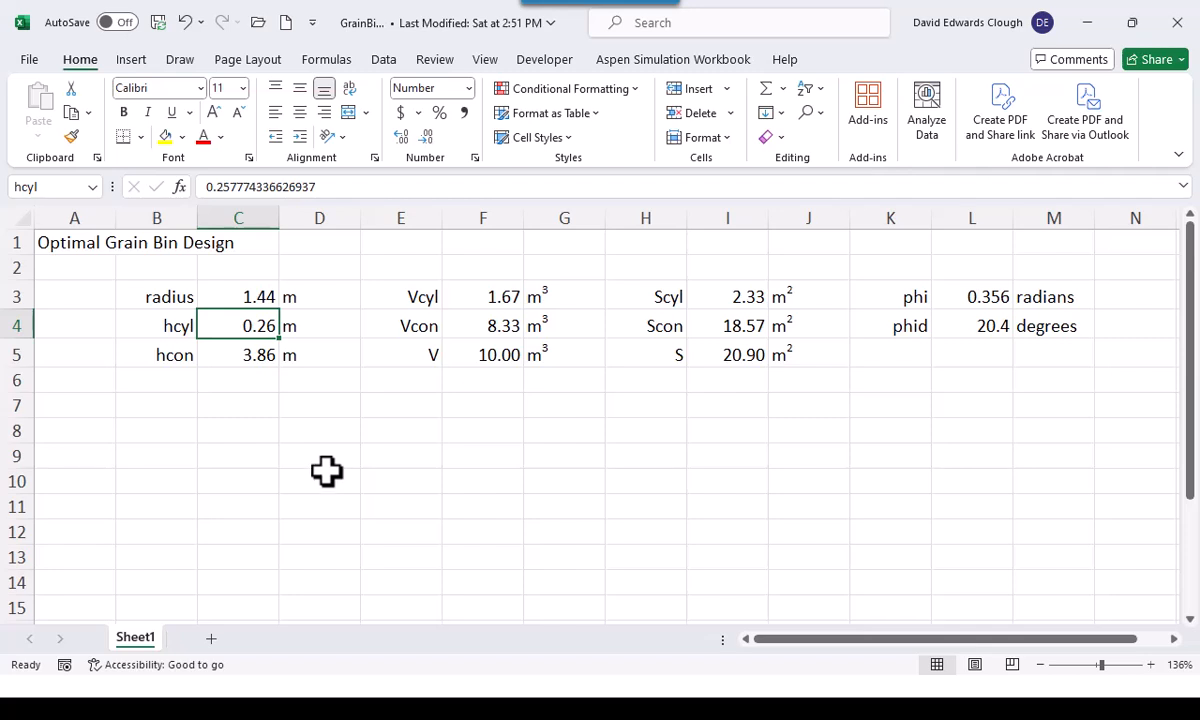
left_click(258, 360)
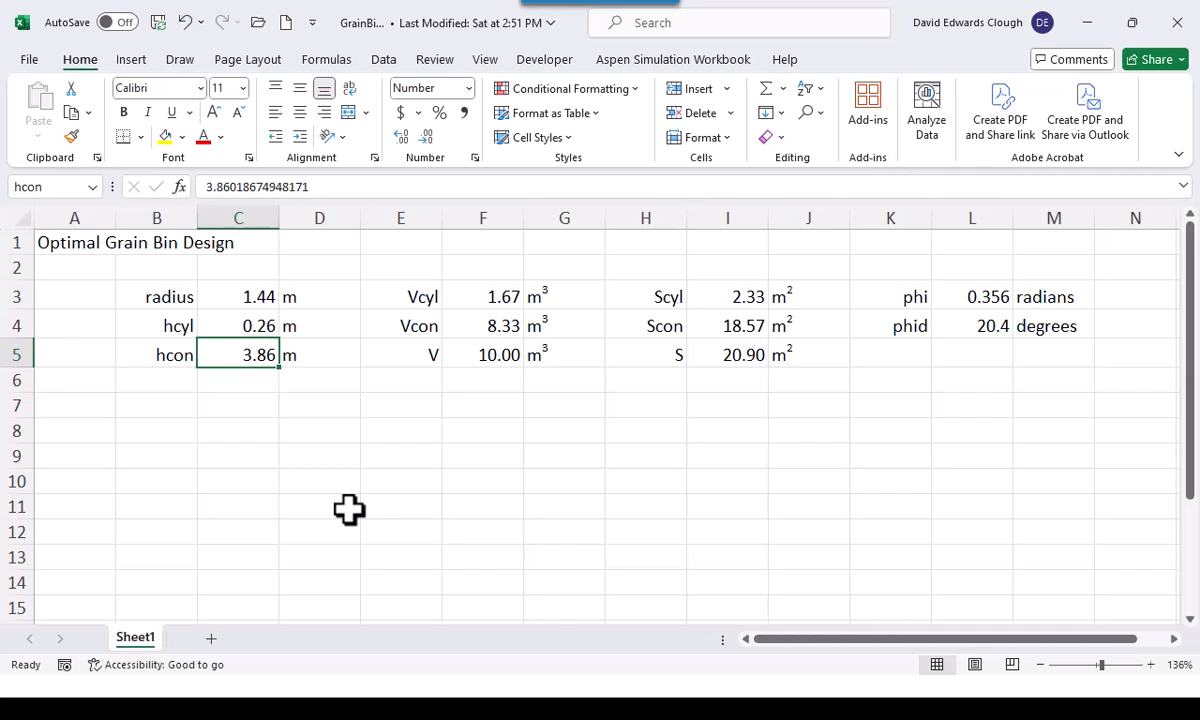
Switch to the PowerPoint slide show and advance to the grain bin slide with the initial scenario and formulas
key("alt+Tab")
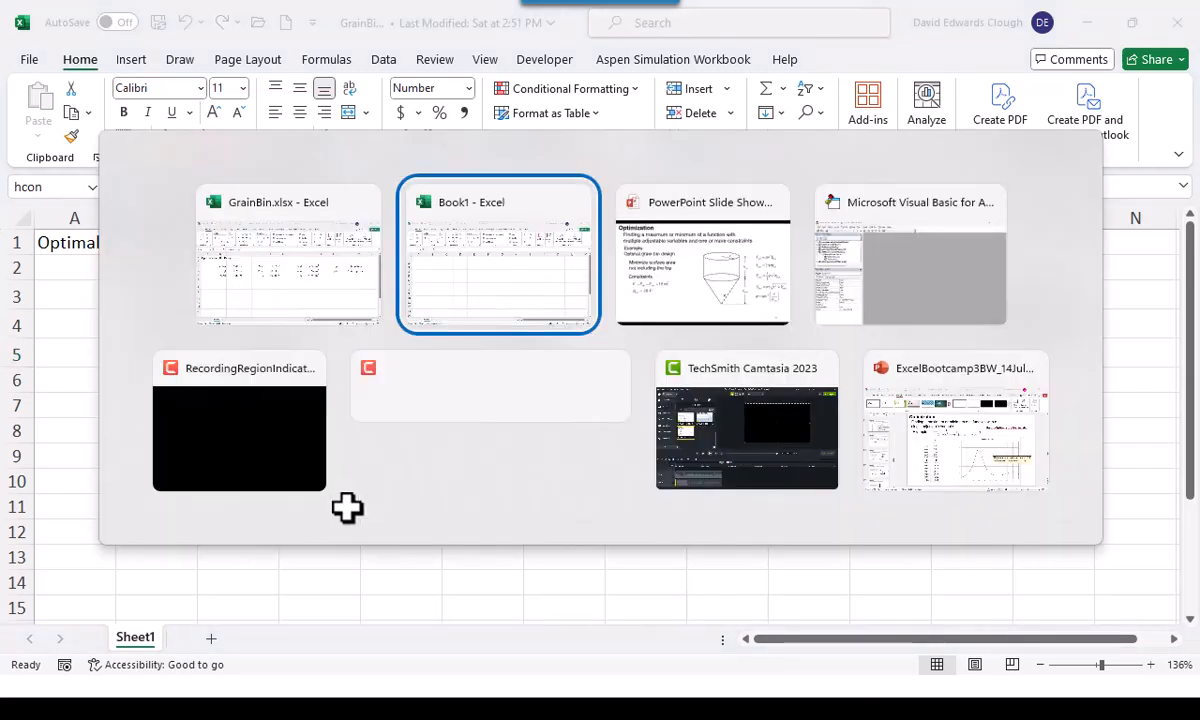
key("alt+Tab")
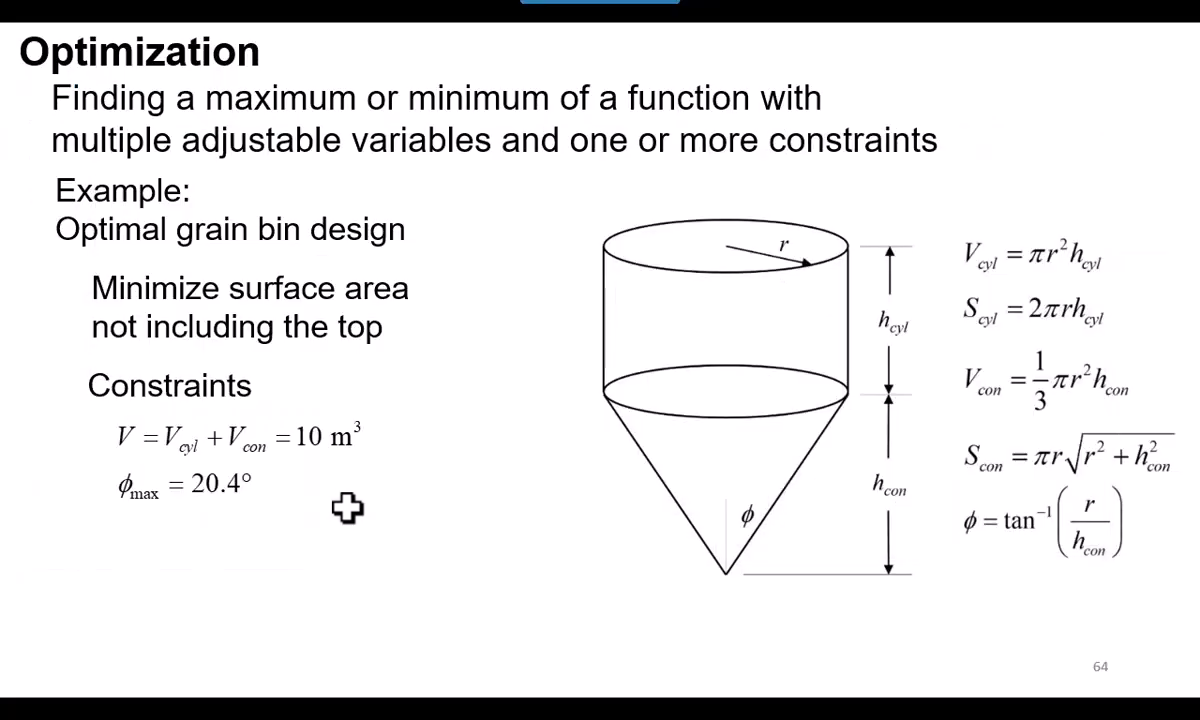
key("Right")
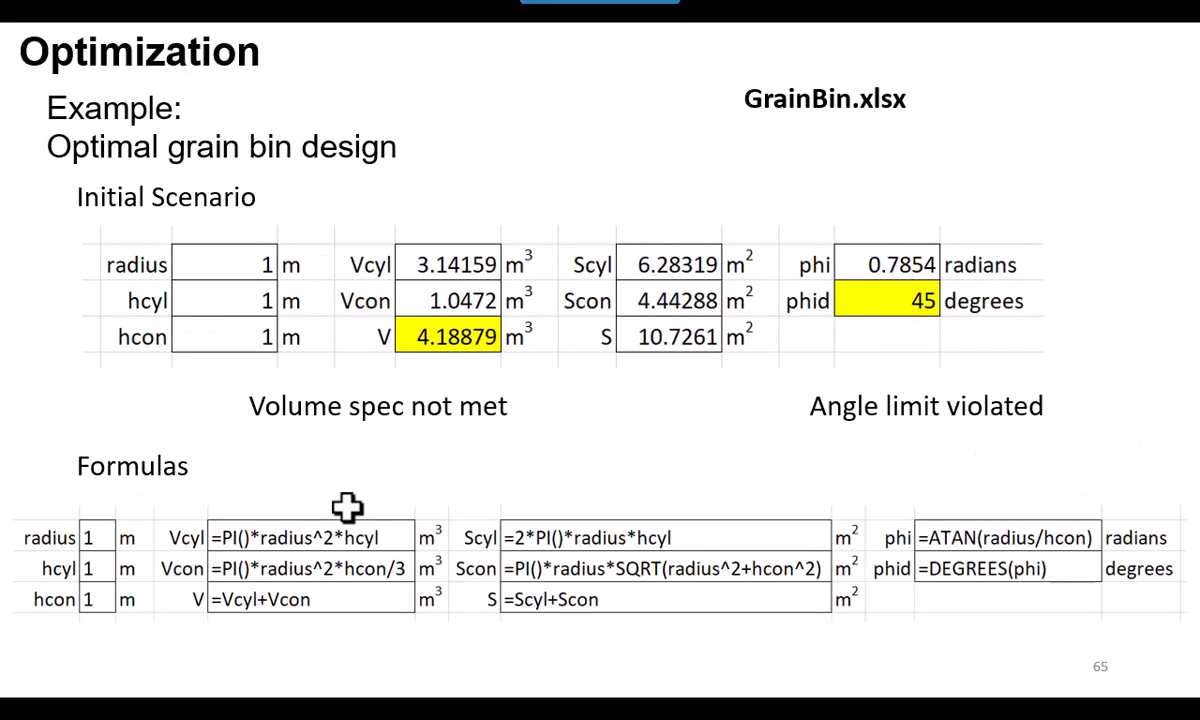
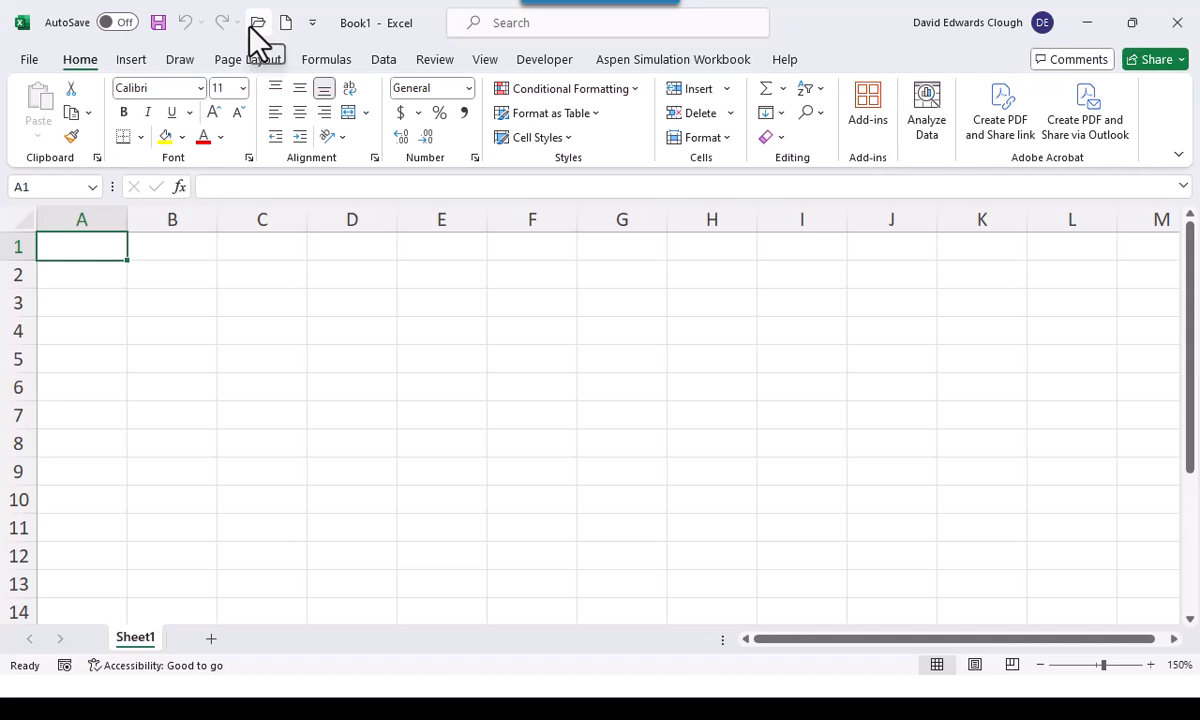
Open the workbook MethanolWaterDensityStarter.xlsx from the Bootcamp3Files folder
left_click(252, 26)
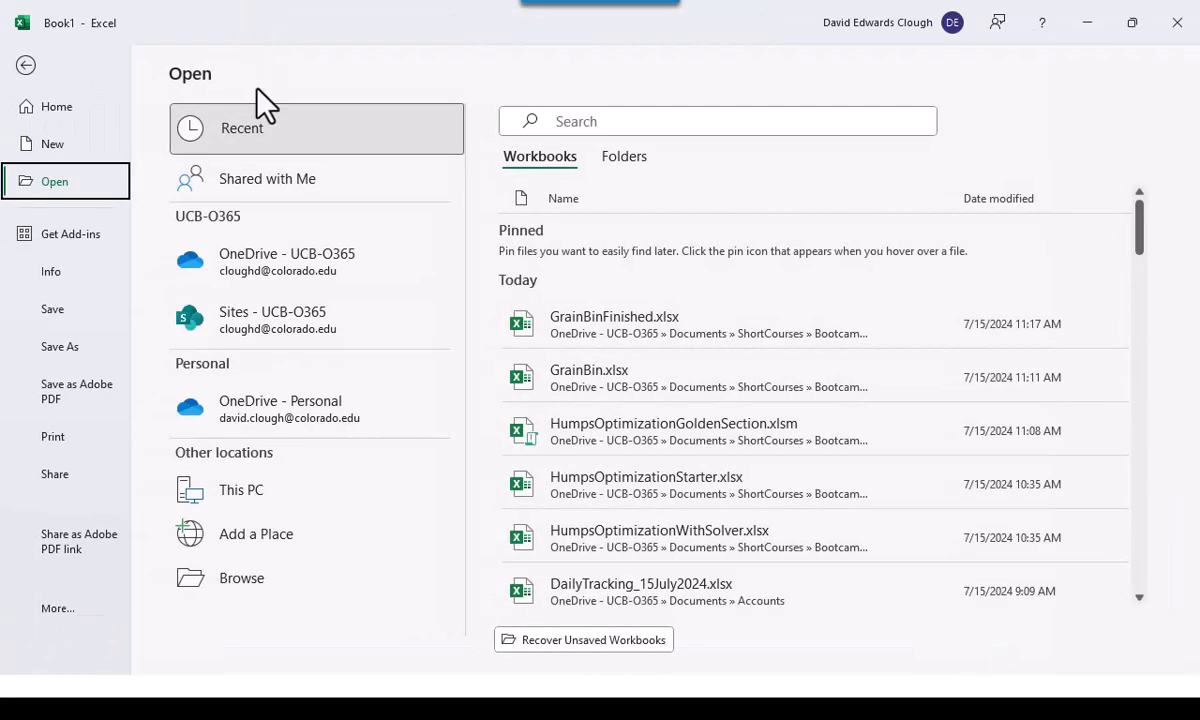
left_click(305, 586)
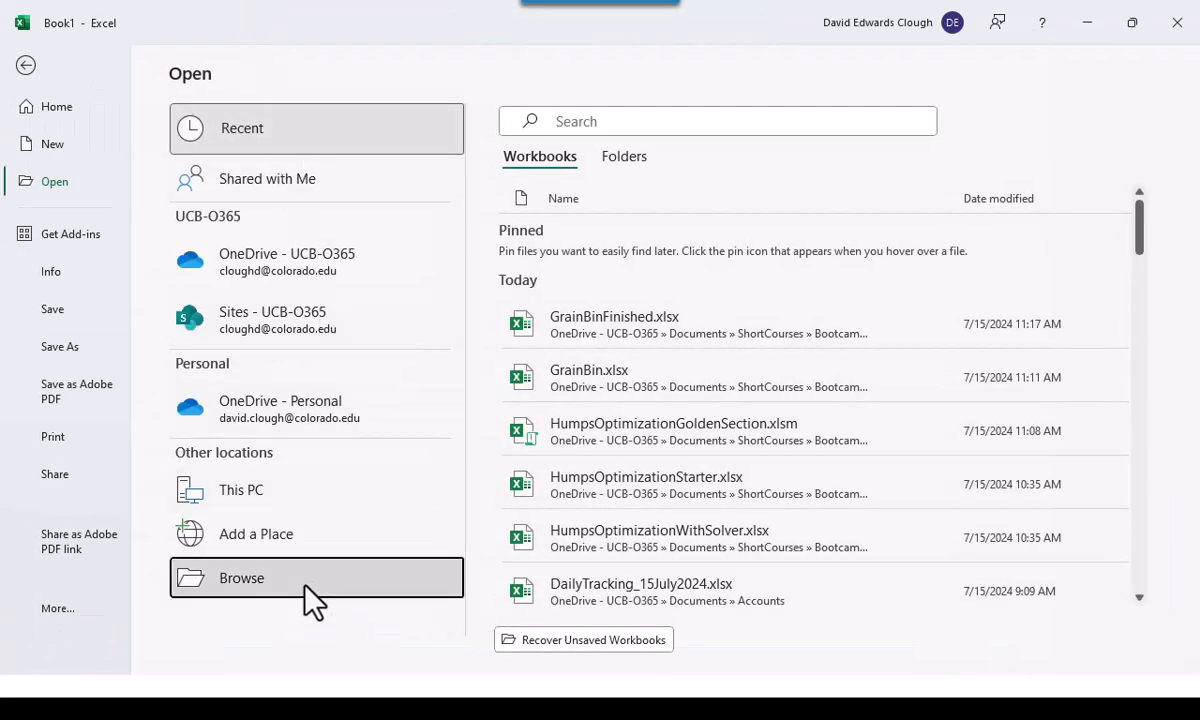
scroll(590, 410, "down", 4)
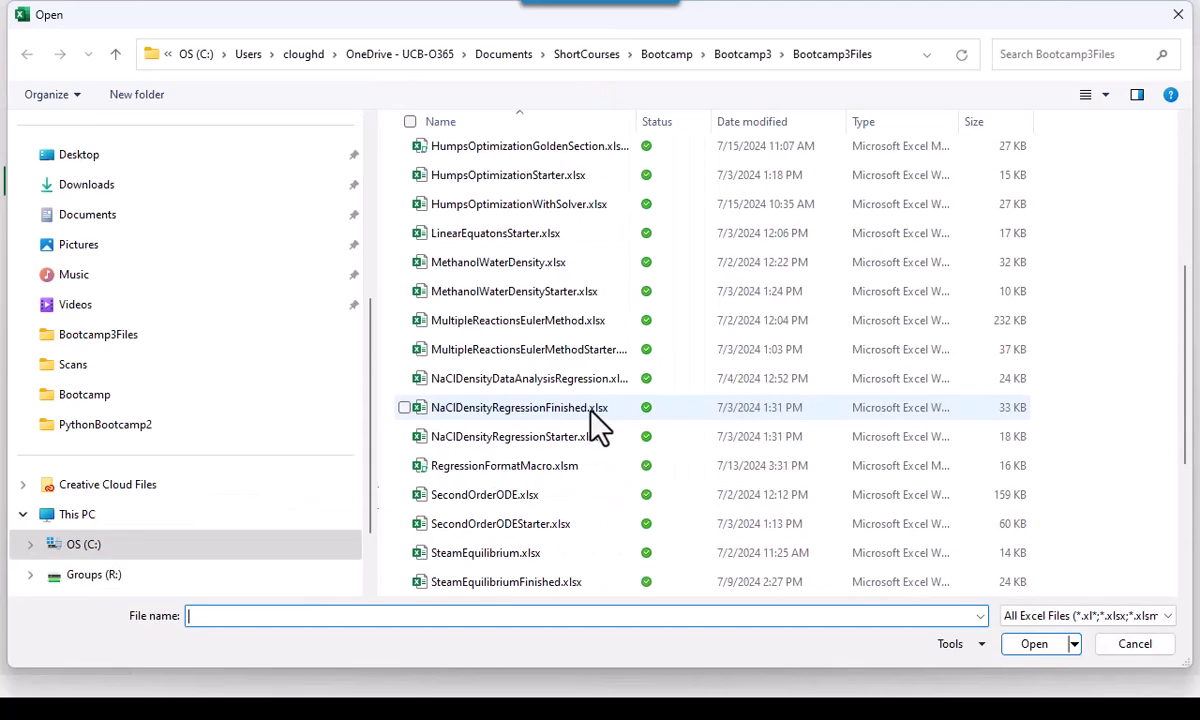
double_click(494, 290)
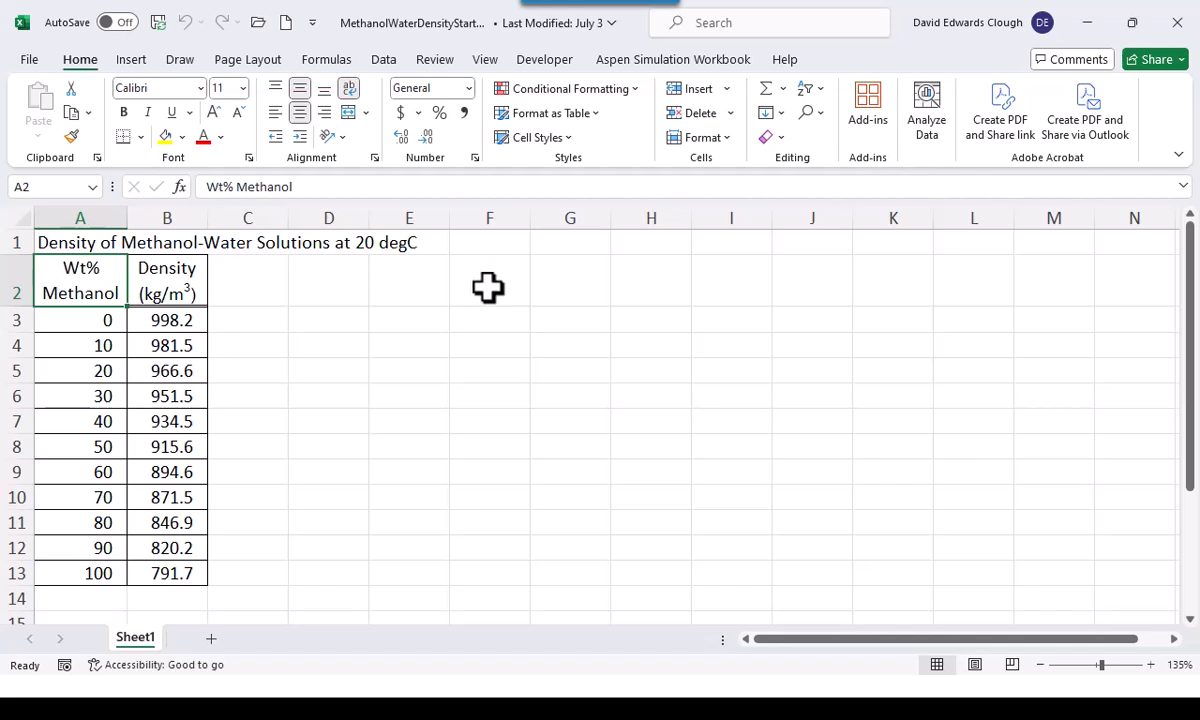
Insert a markers-only scatter chart of the methanol weight percent and density data in A3:B13
left_click_drag(88, 319, 139, 576)
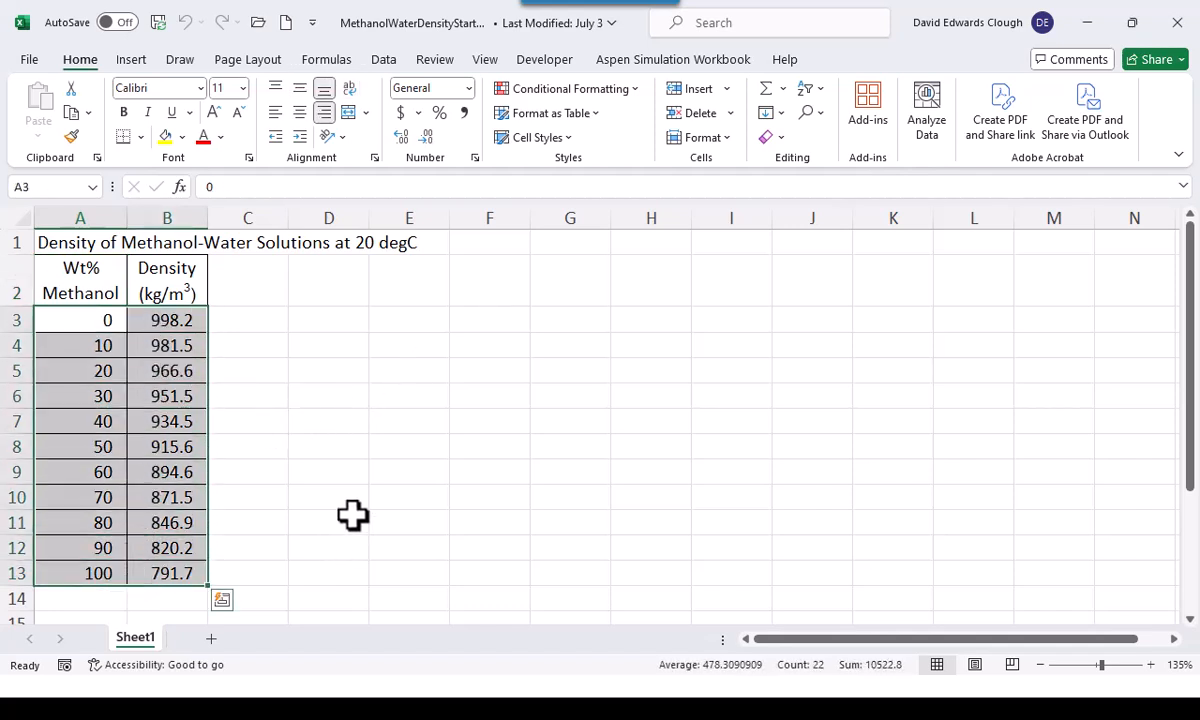
left_click(131, 60)
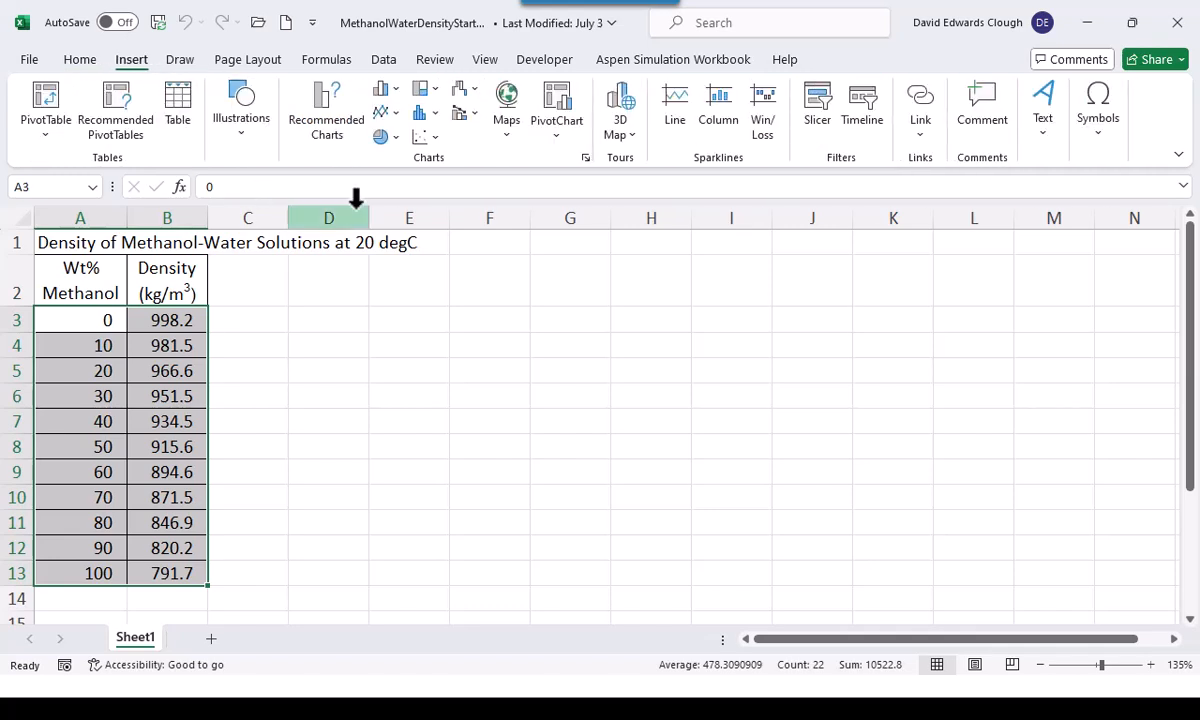
left_click(433, 140)
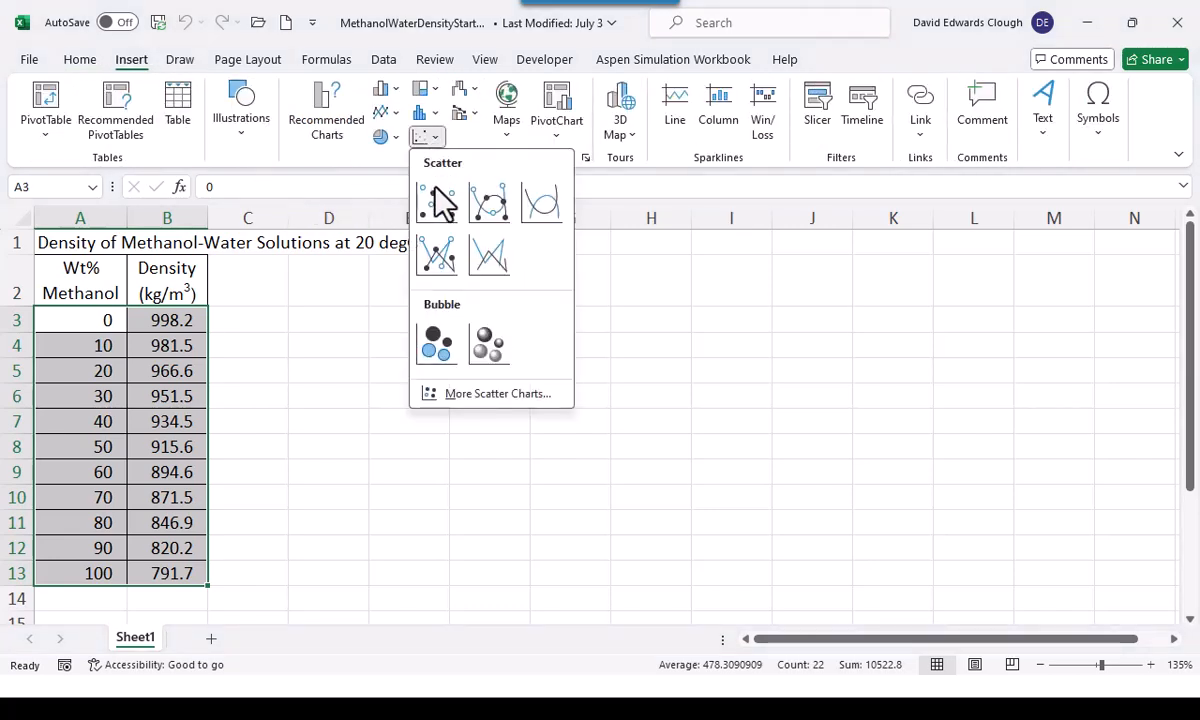
left_click(442, 204)
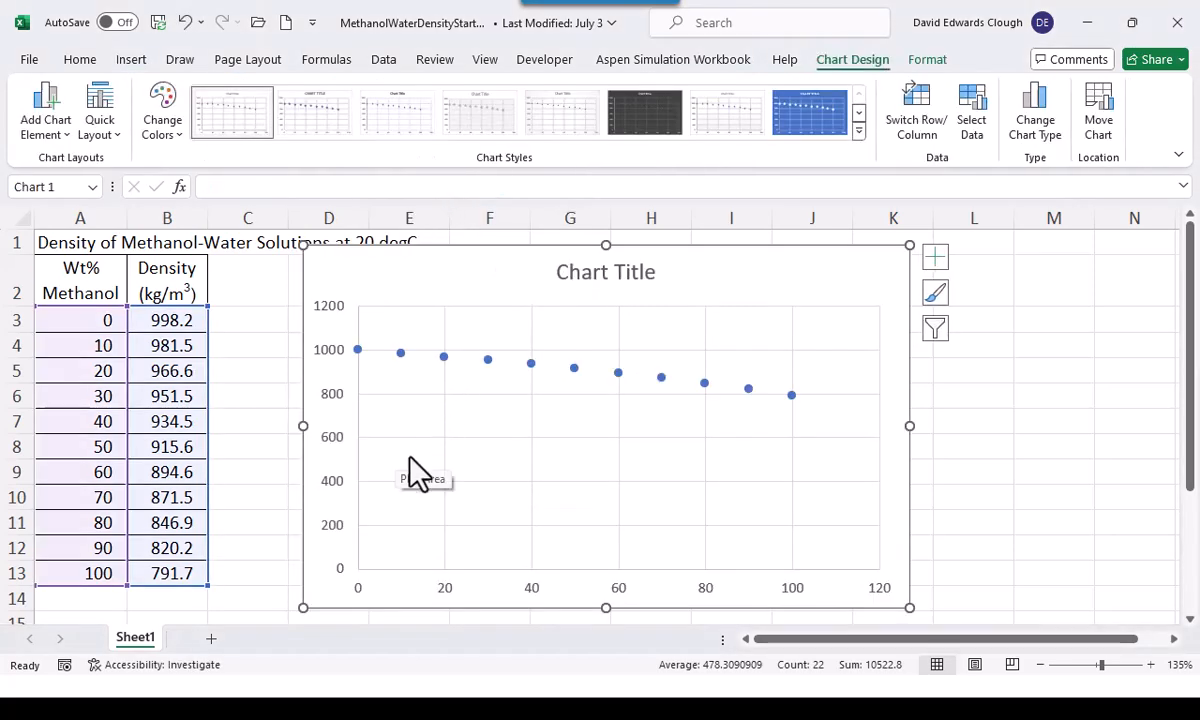
Move the scatter chart to a new sheet named Chart1
right_click(728, 300)
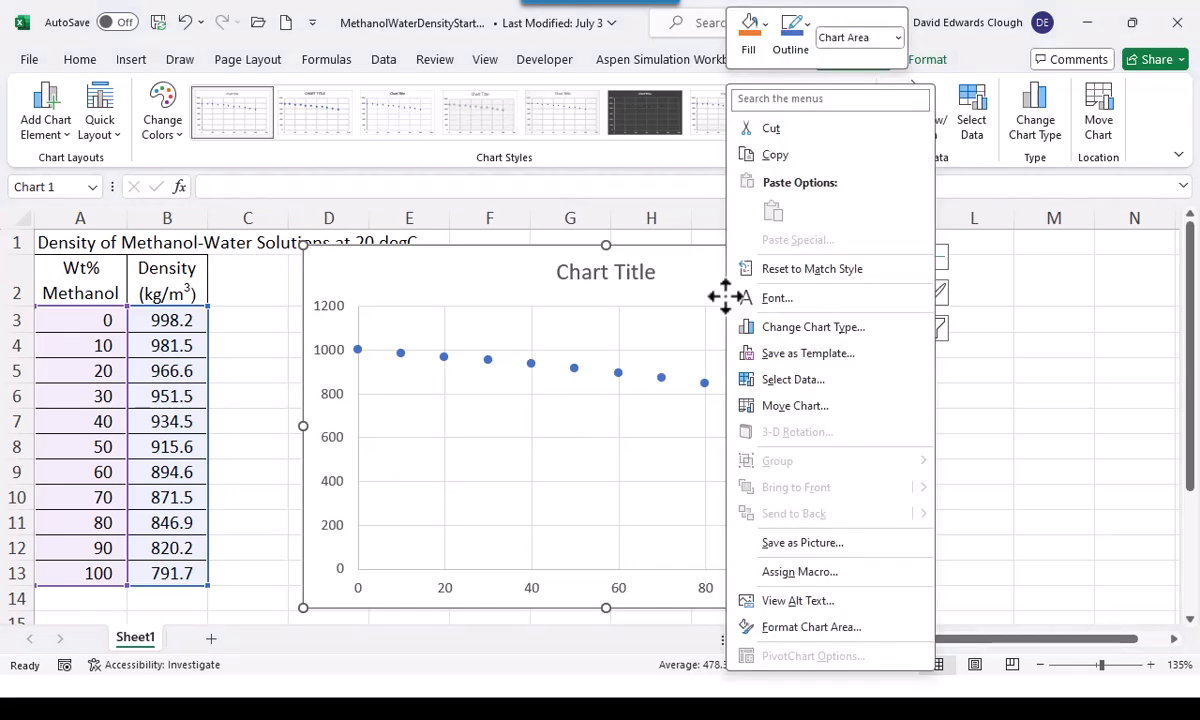
left_click(770, 406)
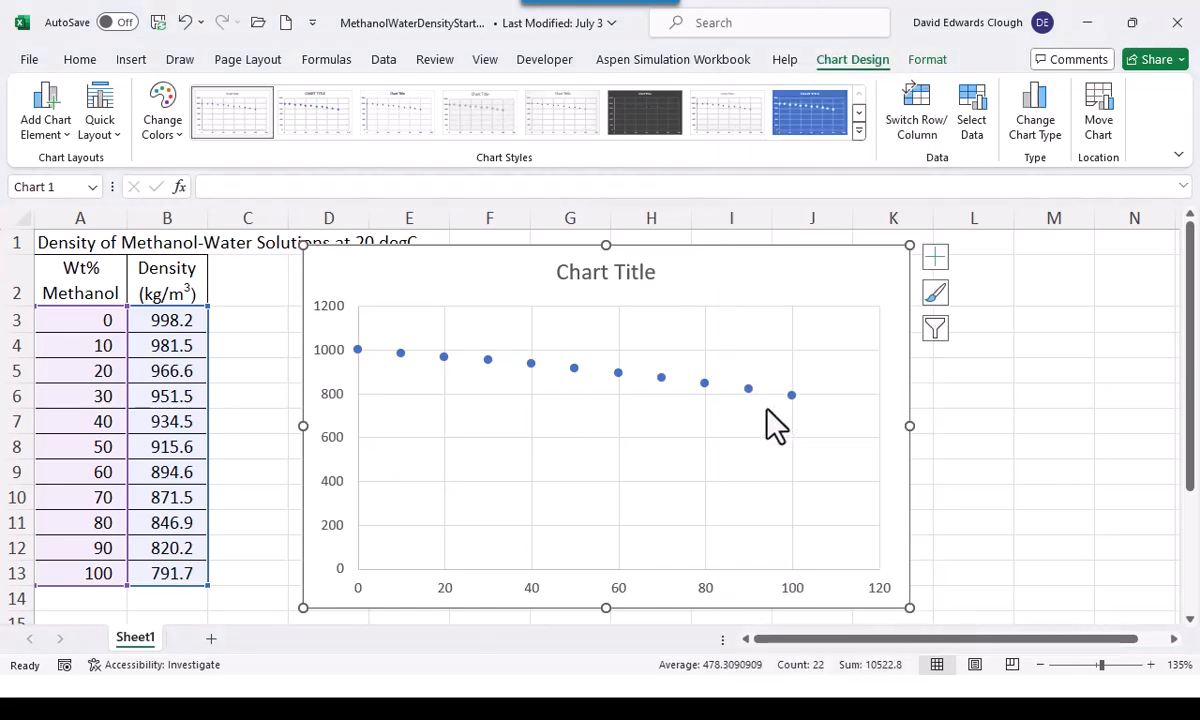
left_click(676, 380)
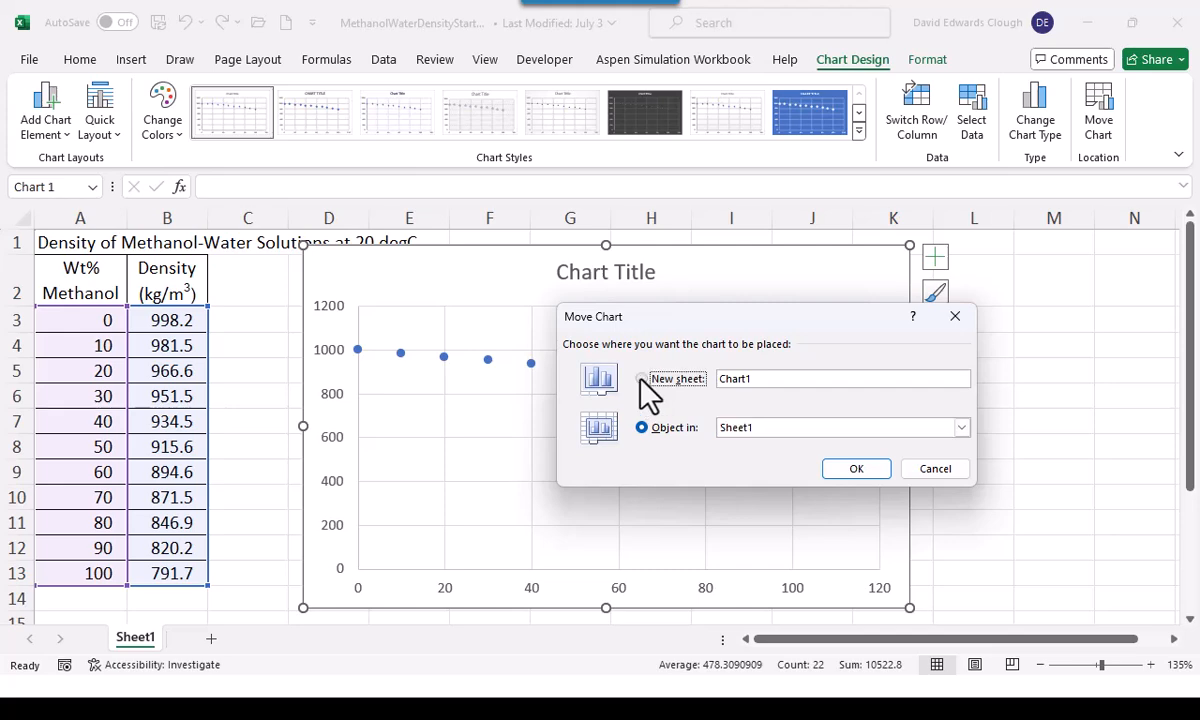
left_click(848, 474)
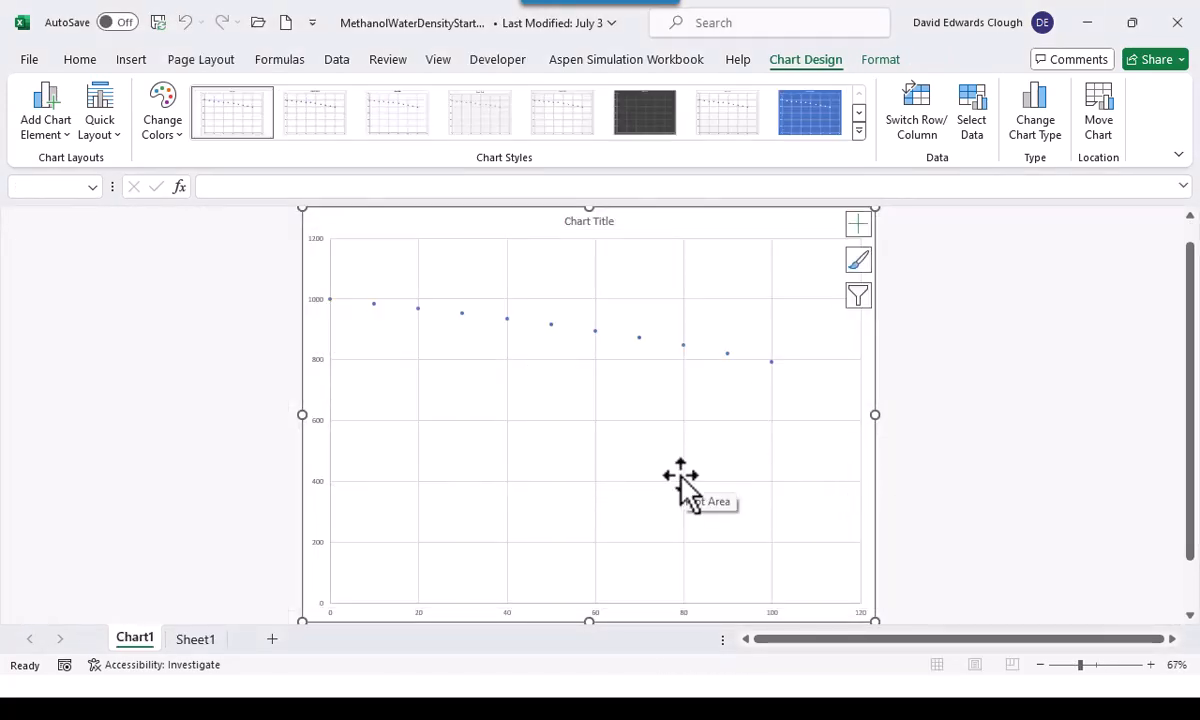
Set the font size of the vertical axis labels to 14
left_click(313, 427)
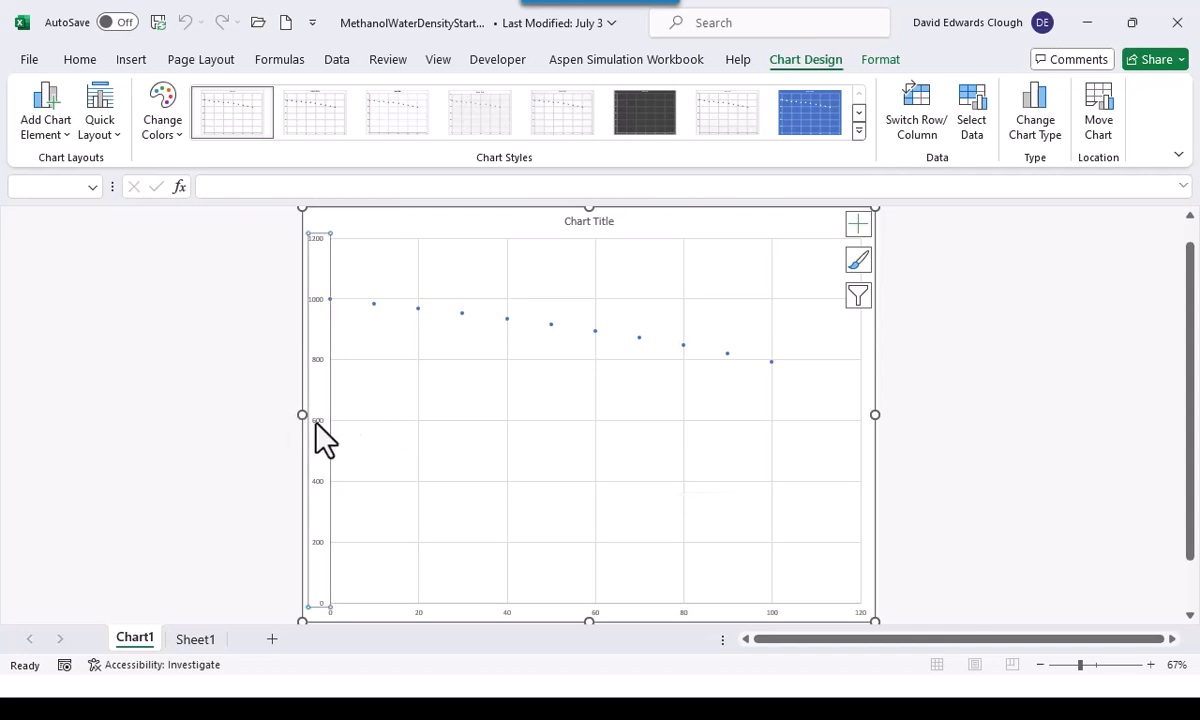
left_click(74, 60)
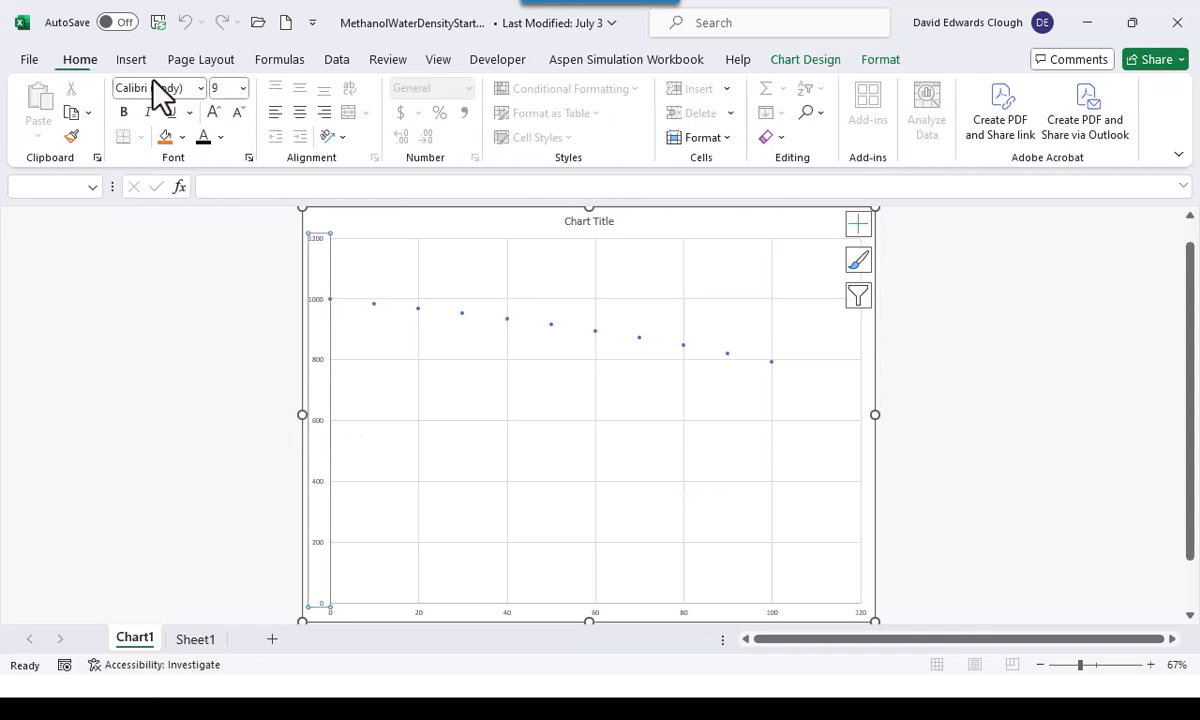
left_click(242, 88)
key("Escape")
type("14")
key("Return")
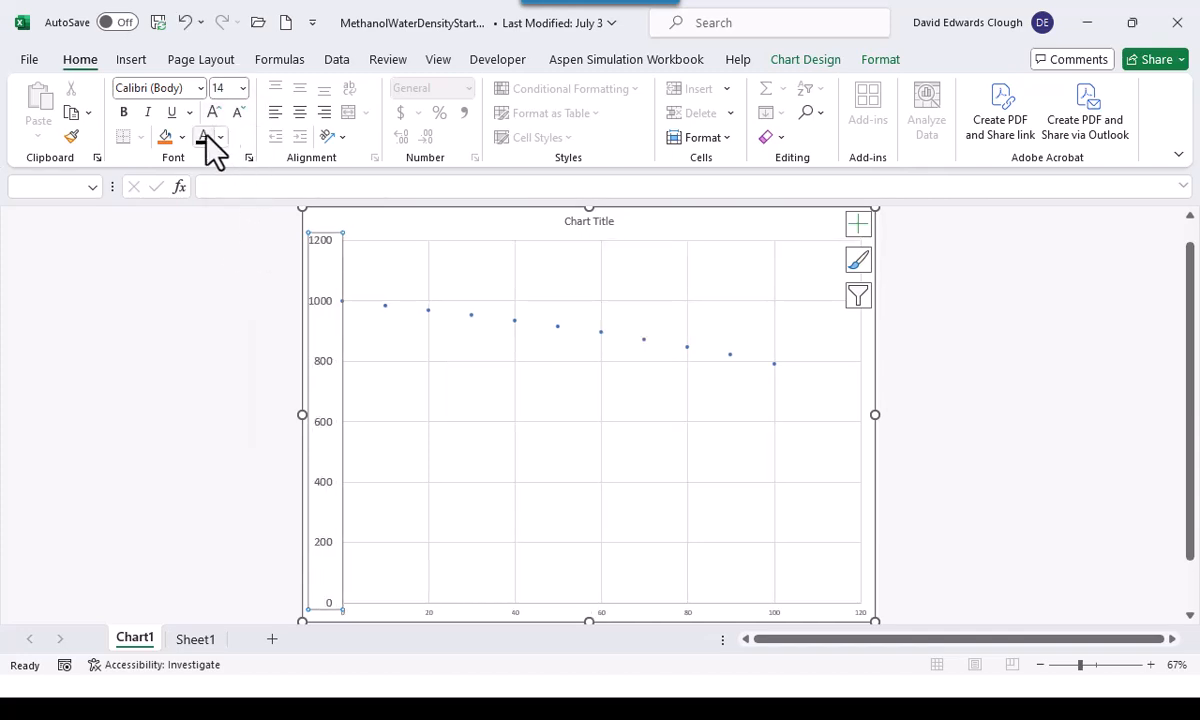
Set the font size of the horizontal axis labels to 14
left_click(601, 614)
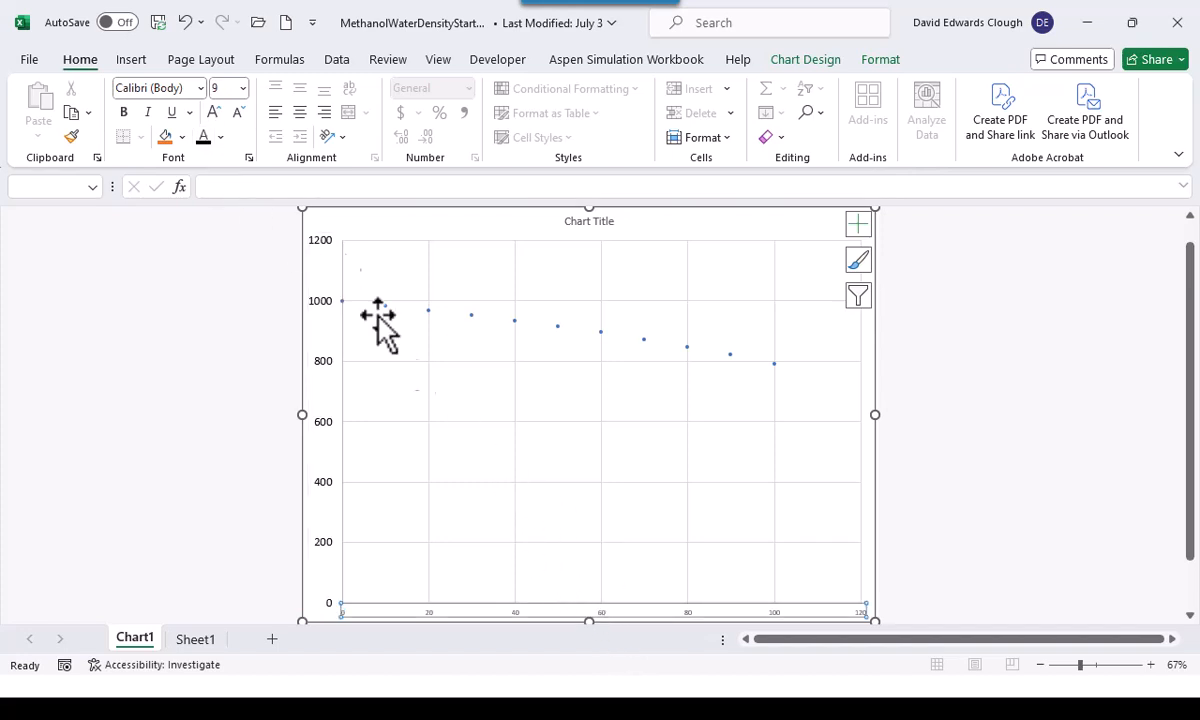
left_click(242, 87)
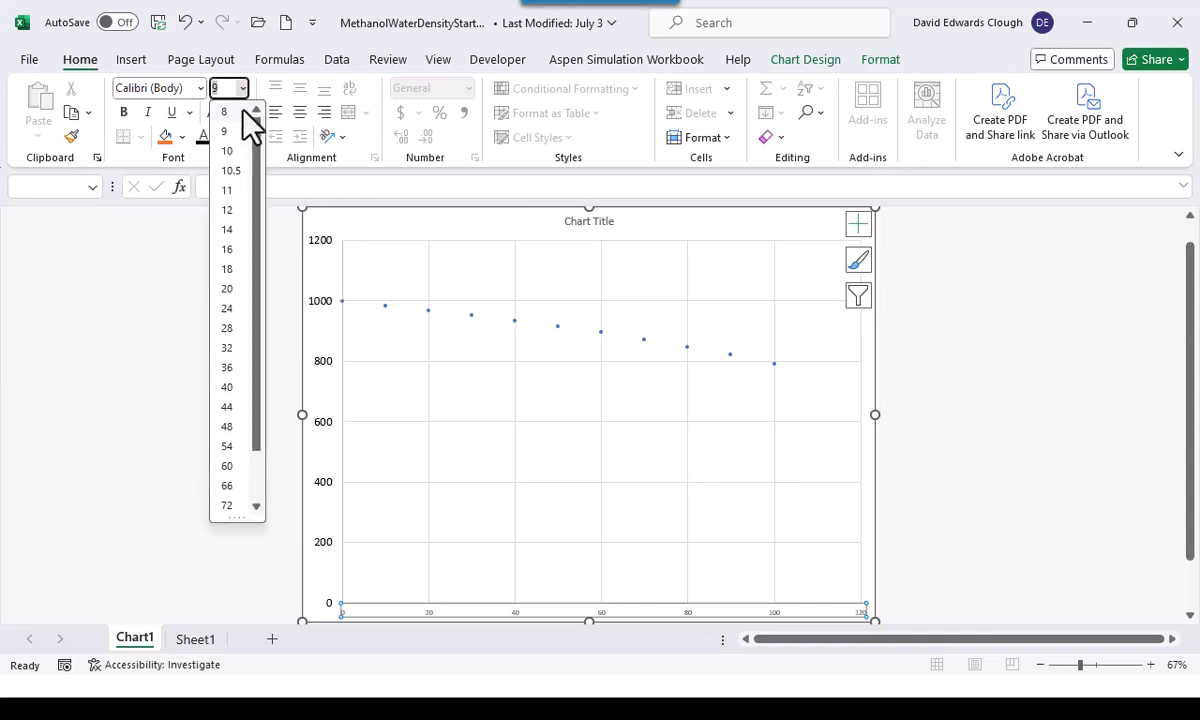
left_click(230, 228)
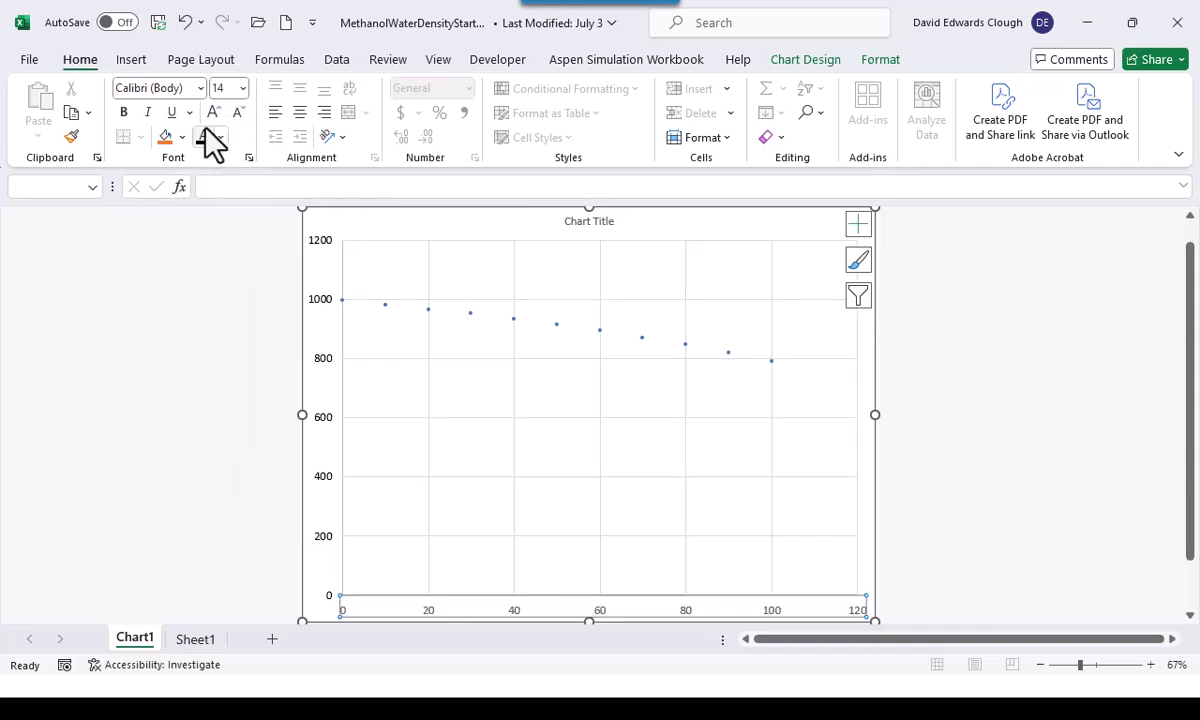
Set the horizontal axis maximum bound to 100
right_click(455, 620)
key("Escape")
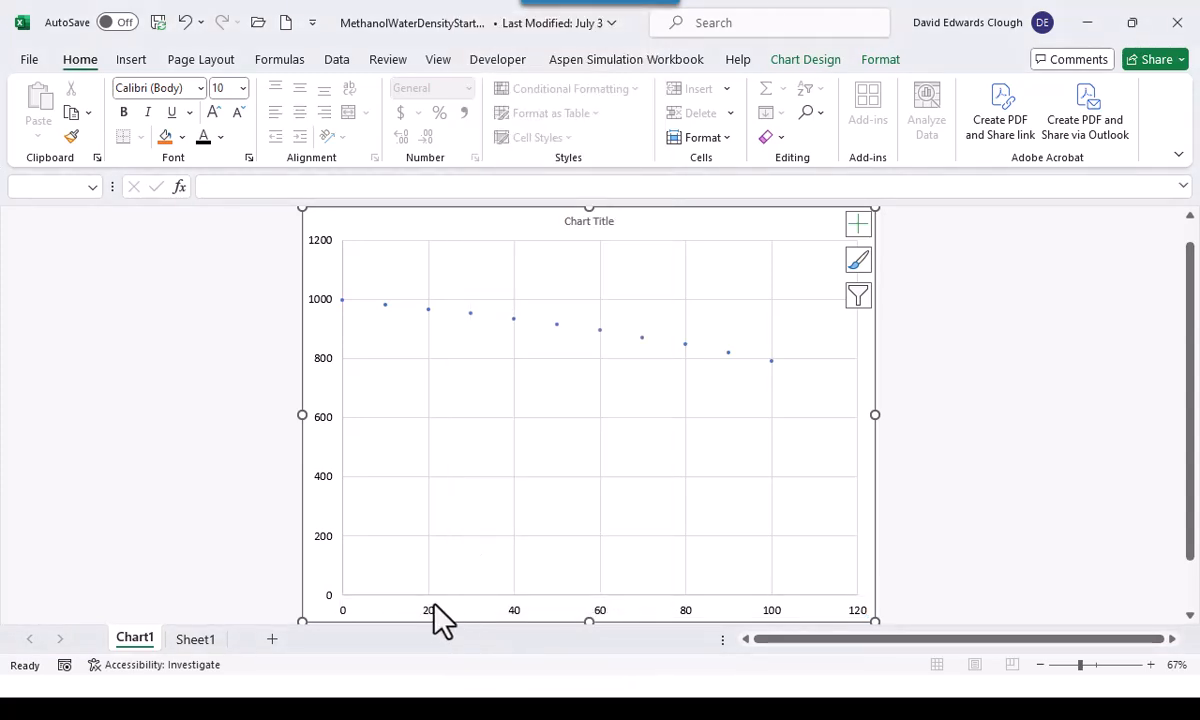
right_click(435, 605)
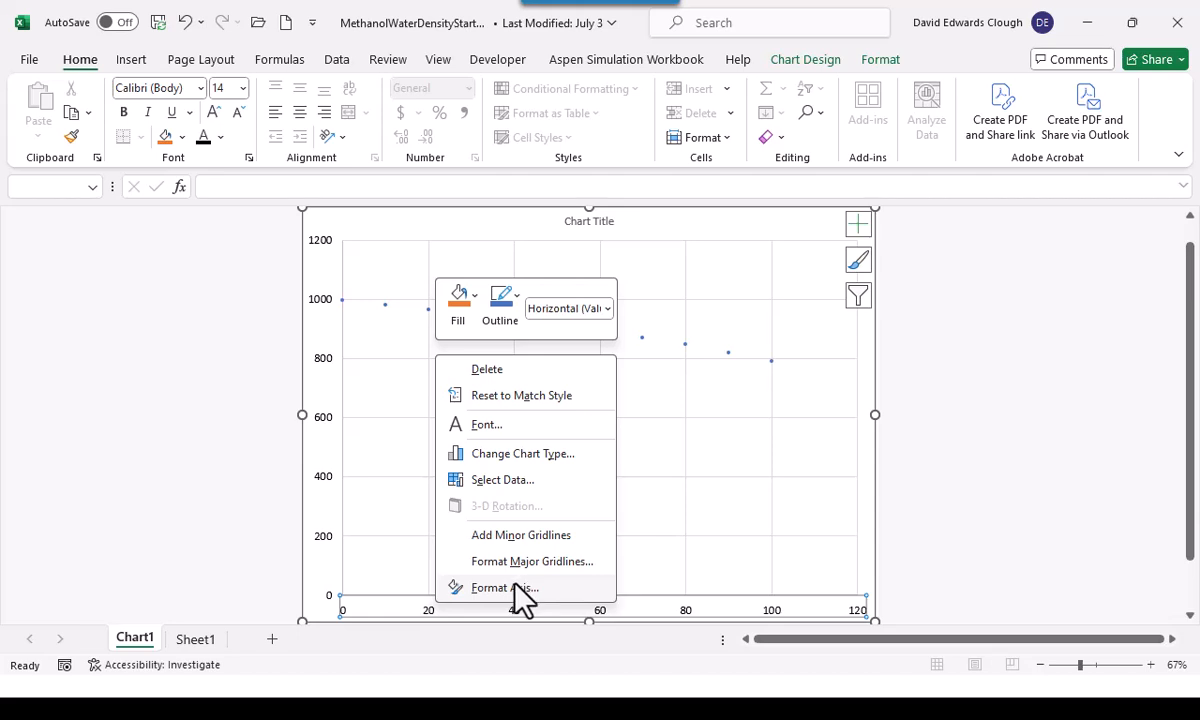
left_click(515, 589)
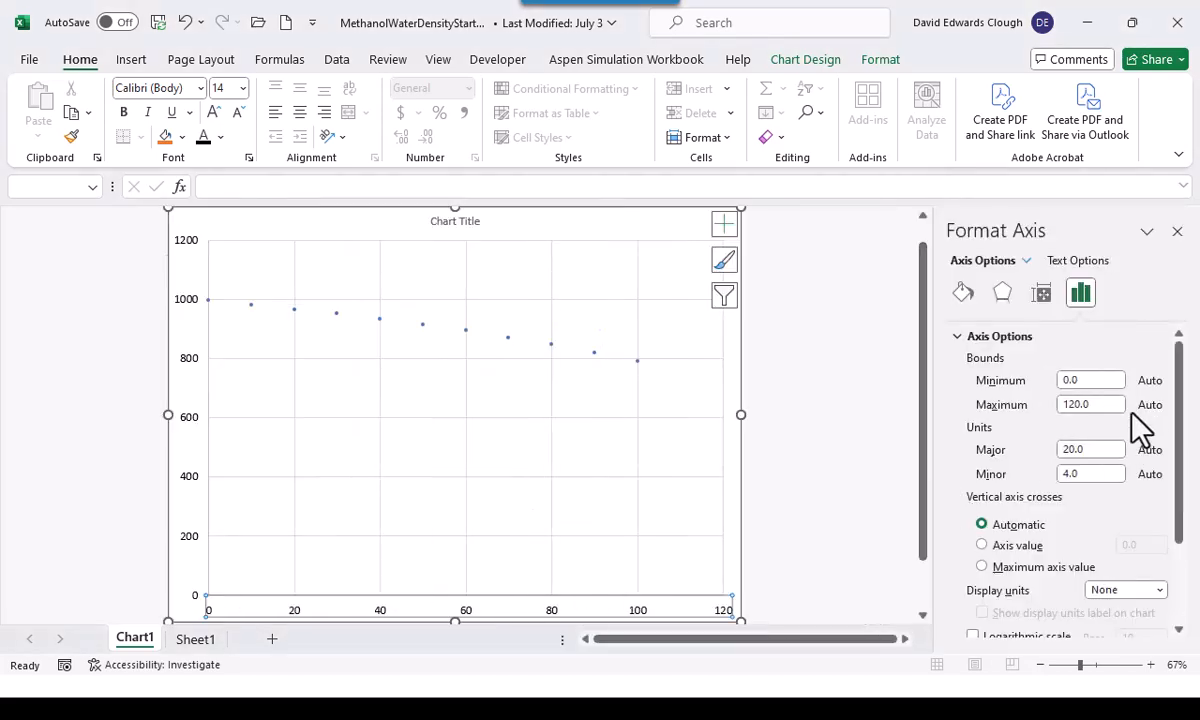
left_click_drag(1098, 404, 1021, 412)
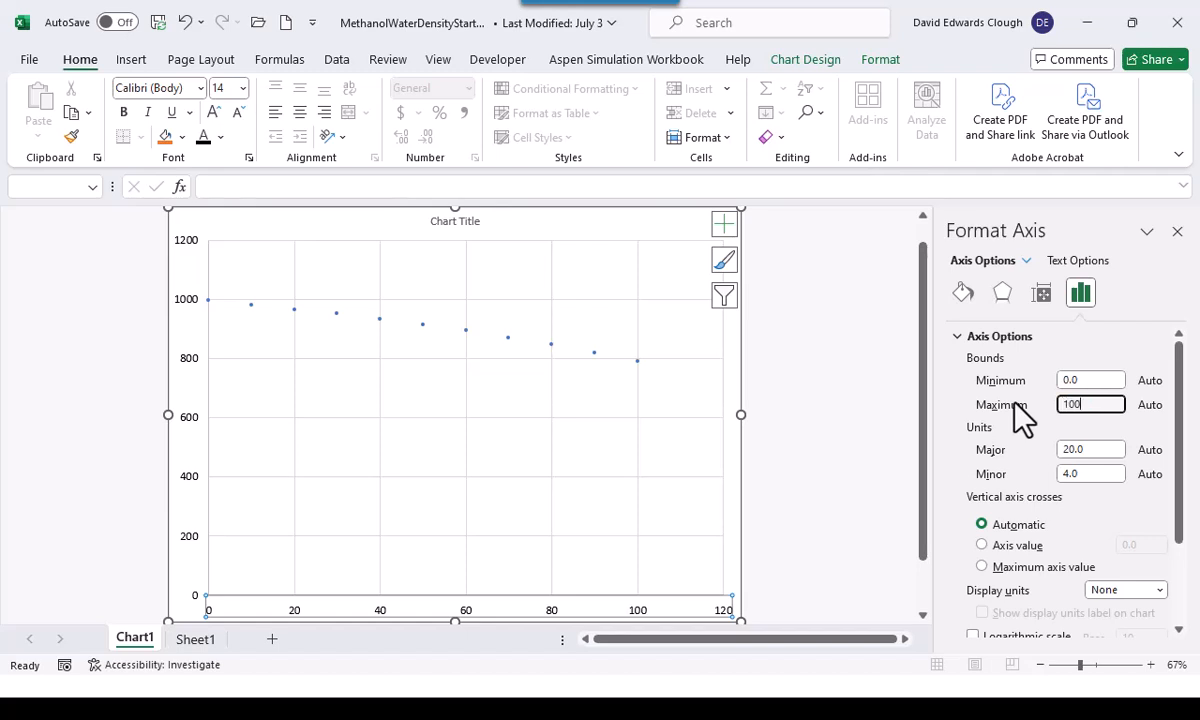
key("Return")
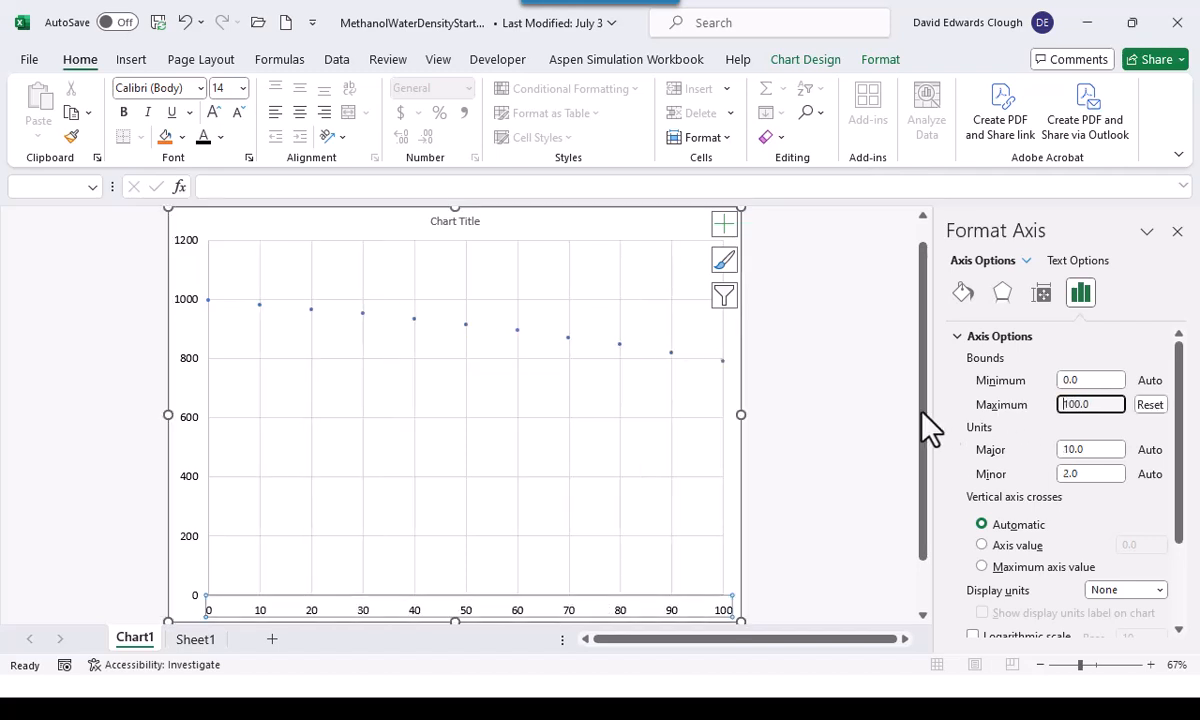
Set the vertical axis minimum bound to 750
left_click(198, 430)
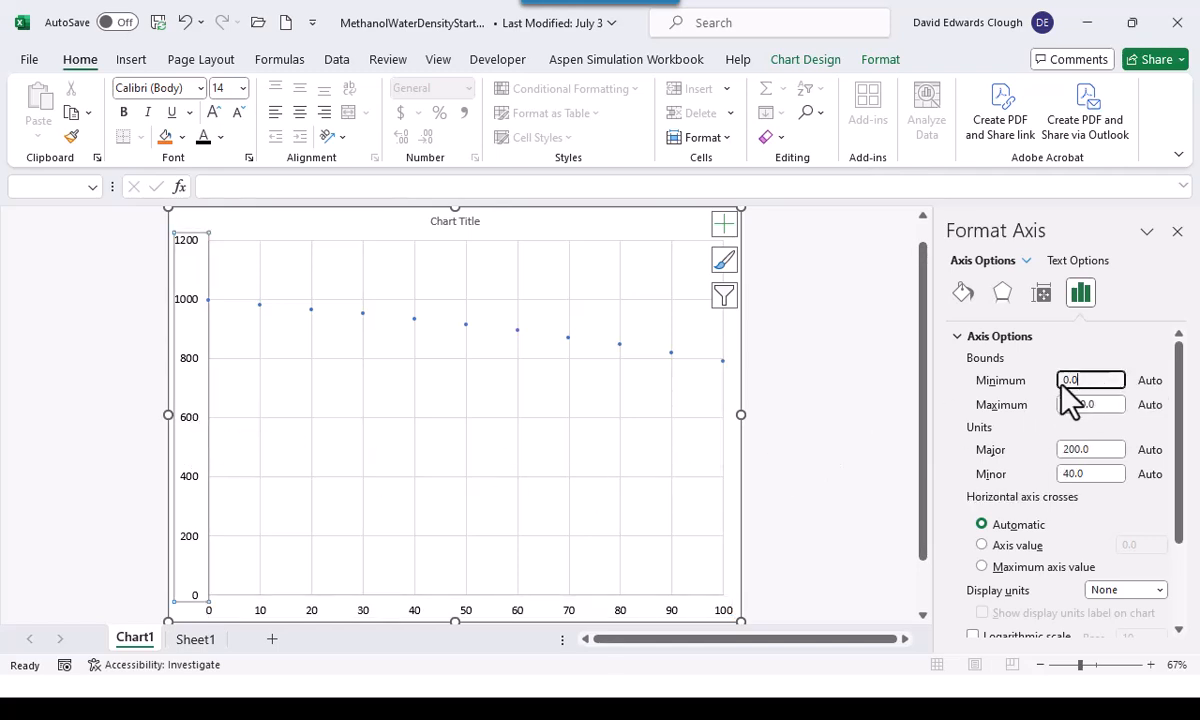
type("750")
key("Return")
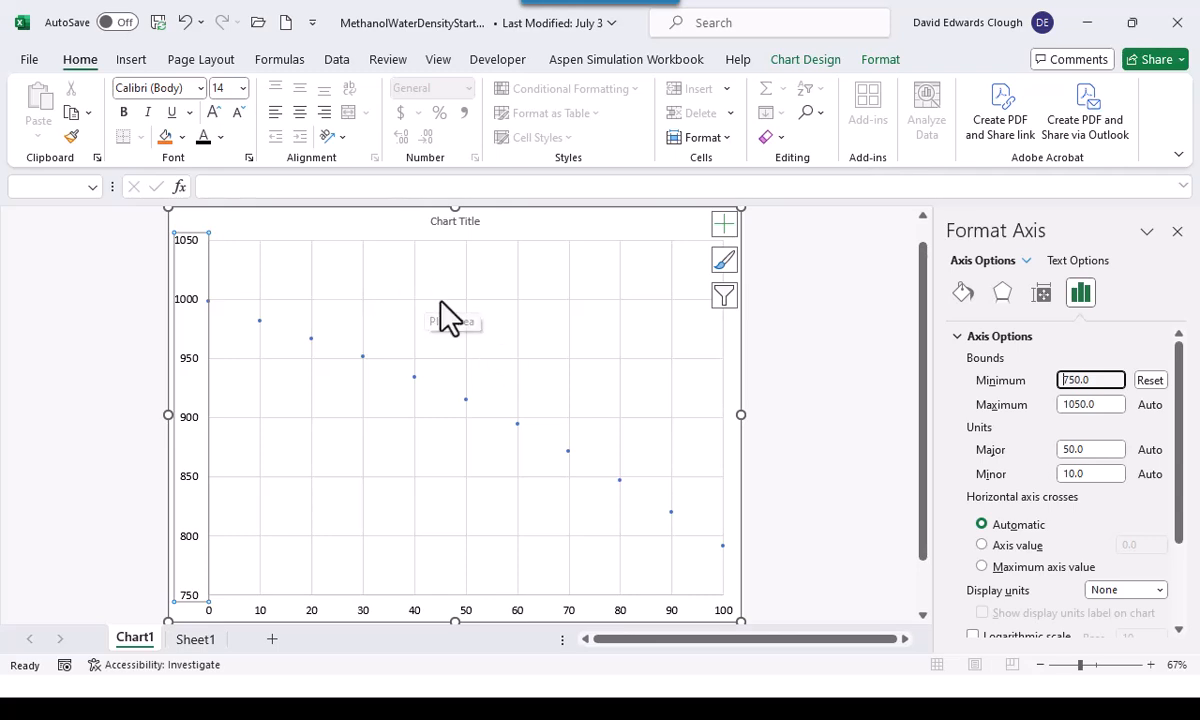
Delete the chart title
left_click(456, 223)
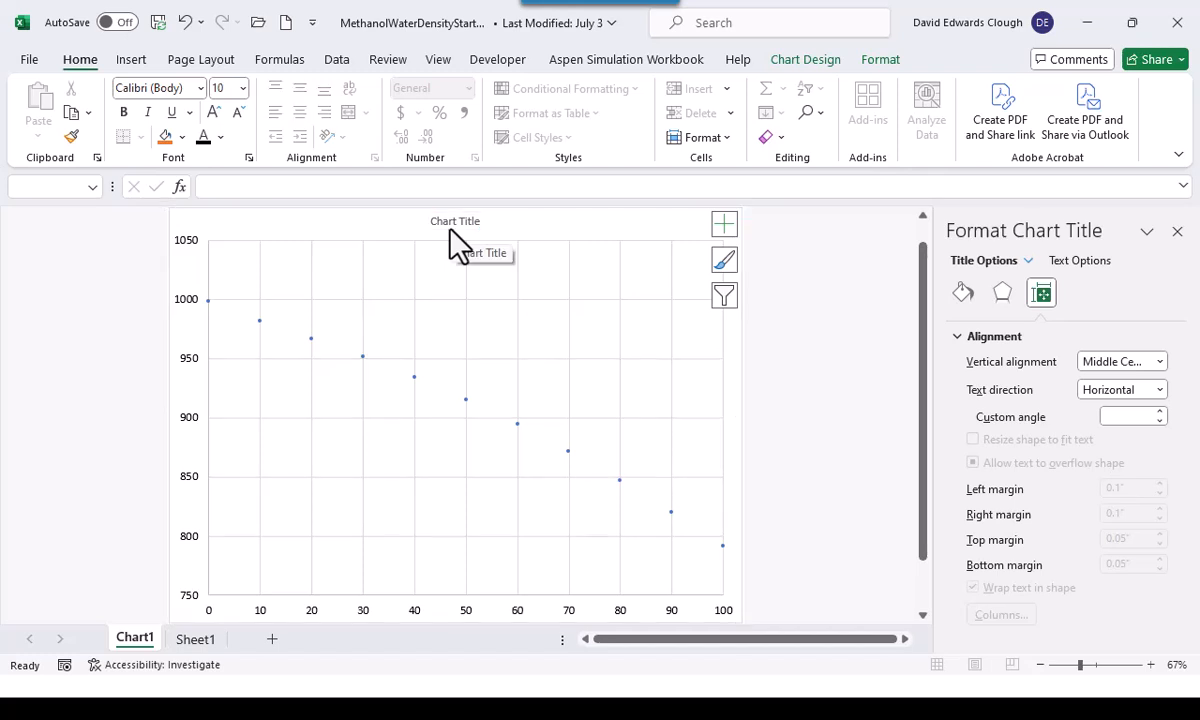
key("Delete")
scroll(450, 230, "up", 1)
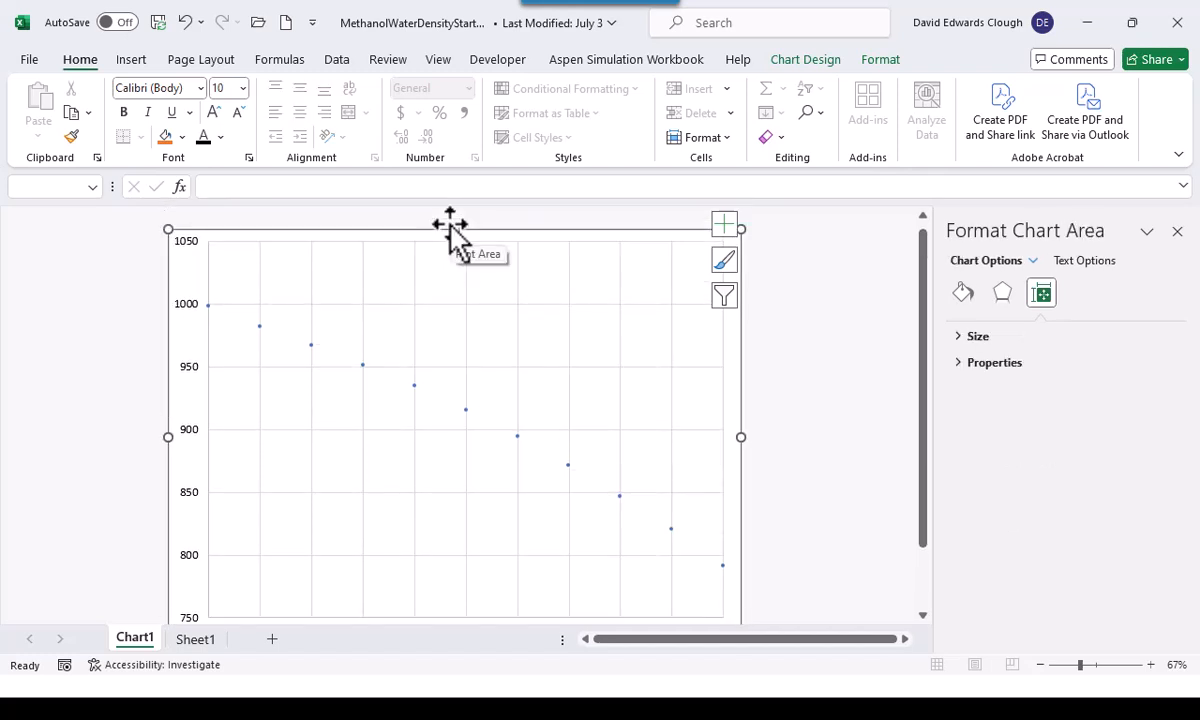
Format the data series with built-in circle markers of size 10 and no fill
left_click(415, 388)
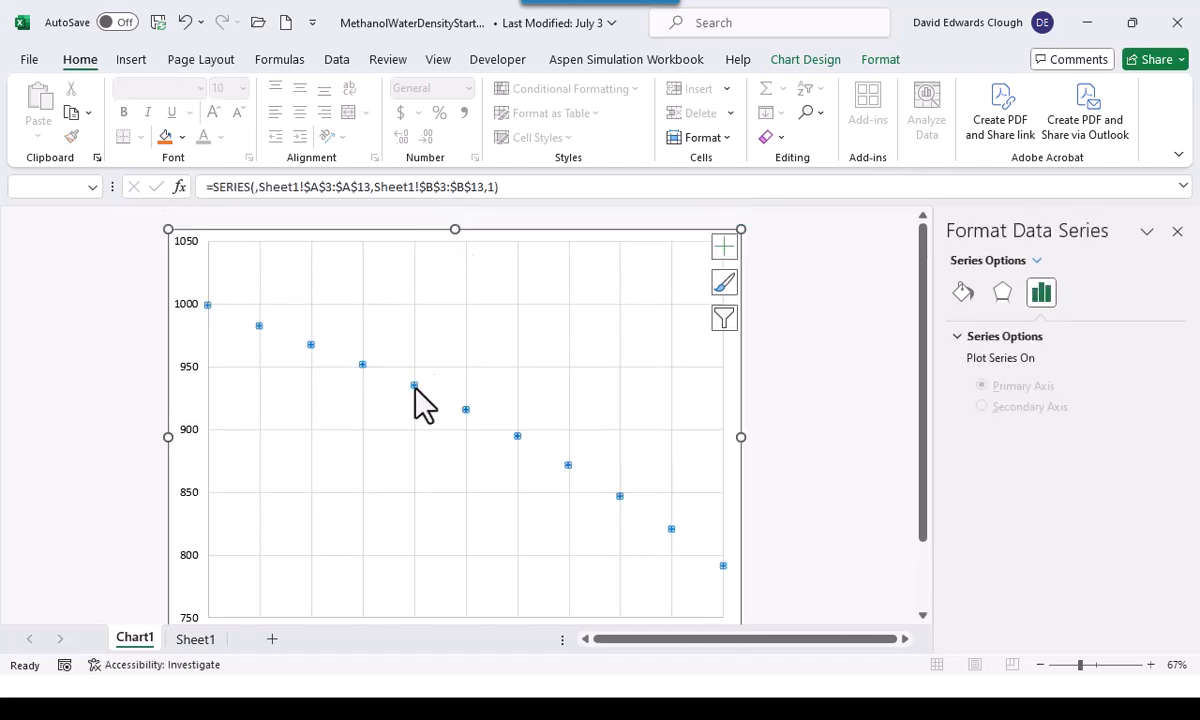
left_click(964, 292)
left_click(1045, 337)
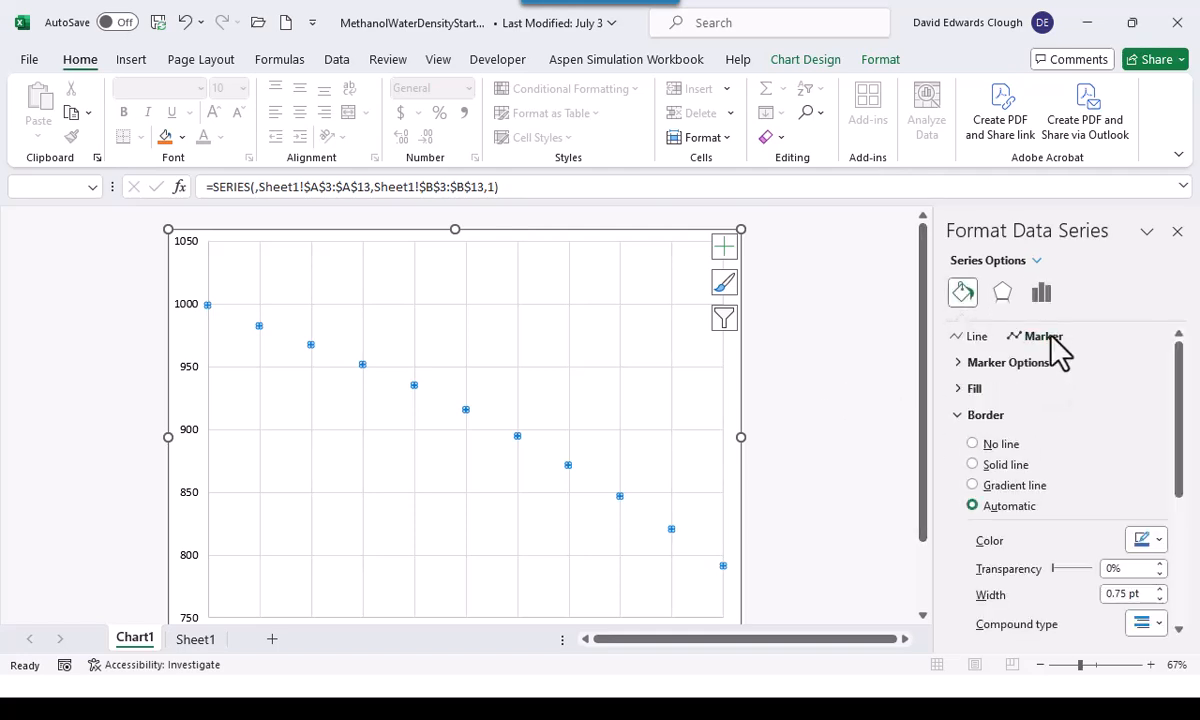
left_click(990, 364)
left_click(972, 430)
left_click(1067, 477)
left_click(1067, 477)
left_click(1067, 477)
left_click(1067, 477)
left_click(1067, 477)
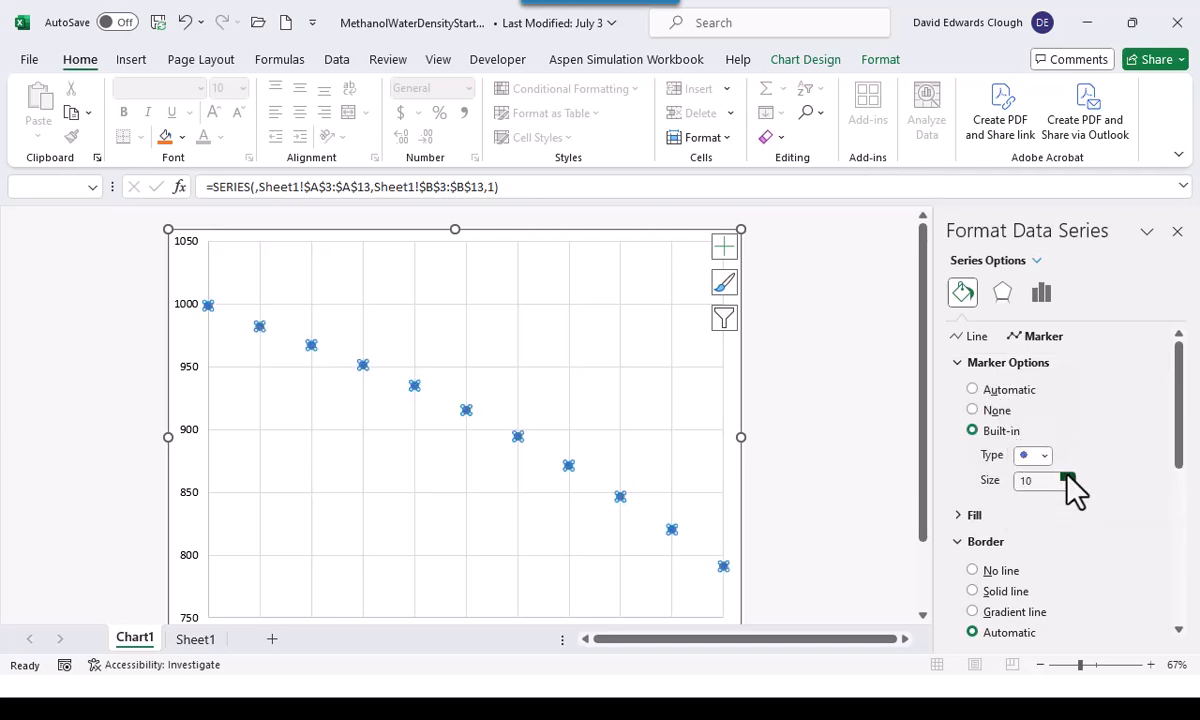
left_click(960, 516)
left_click(978, 545)
Give the data markers a solid line border, increase its width, and finish formatting the series
scroll(1050, 555, "down", 3)
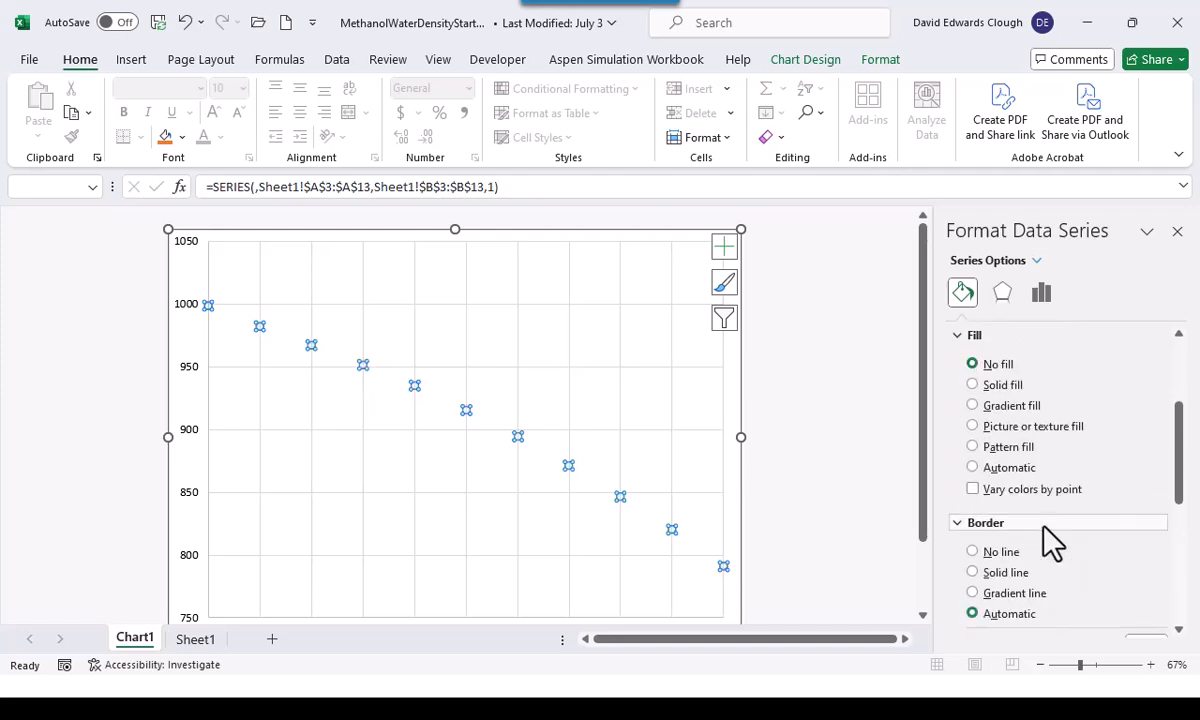
left_click(958, 527)
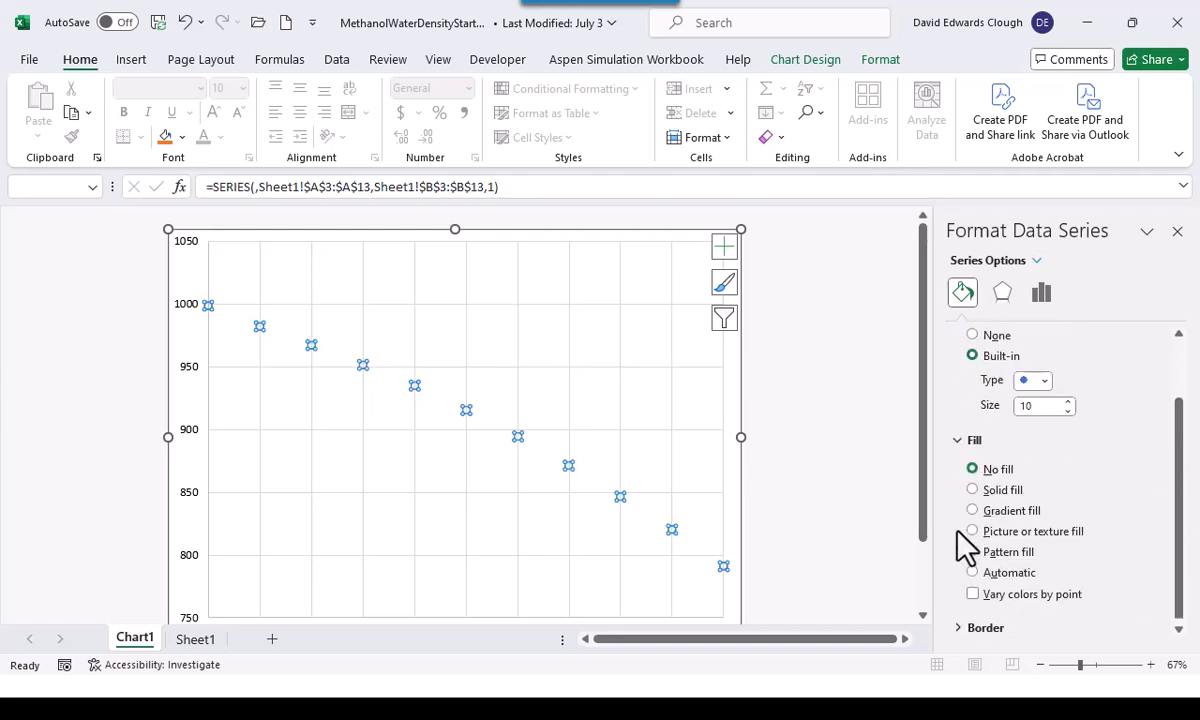
left_click(958, 628)
scroll(1012, 517, "down", 3)
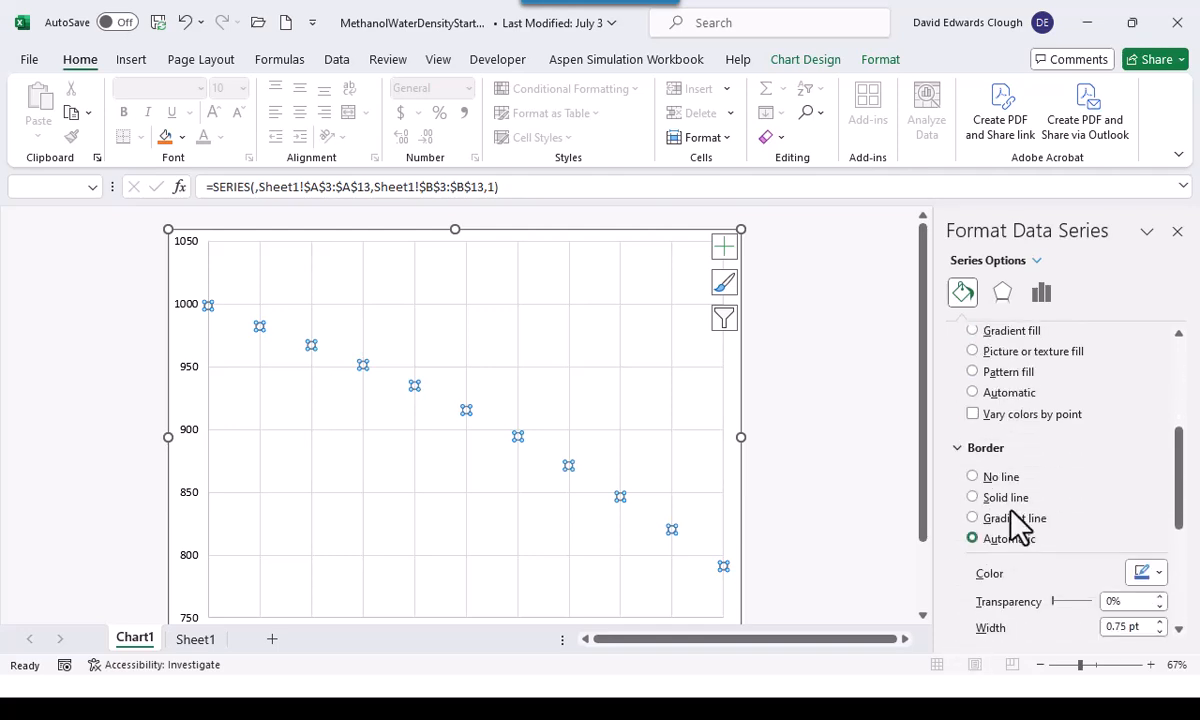
left_click(972, 497)
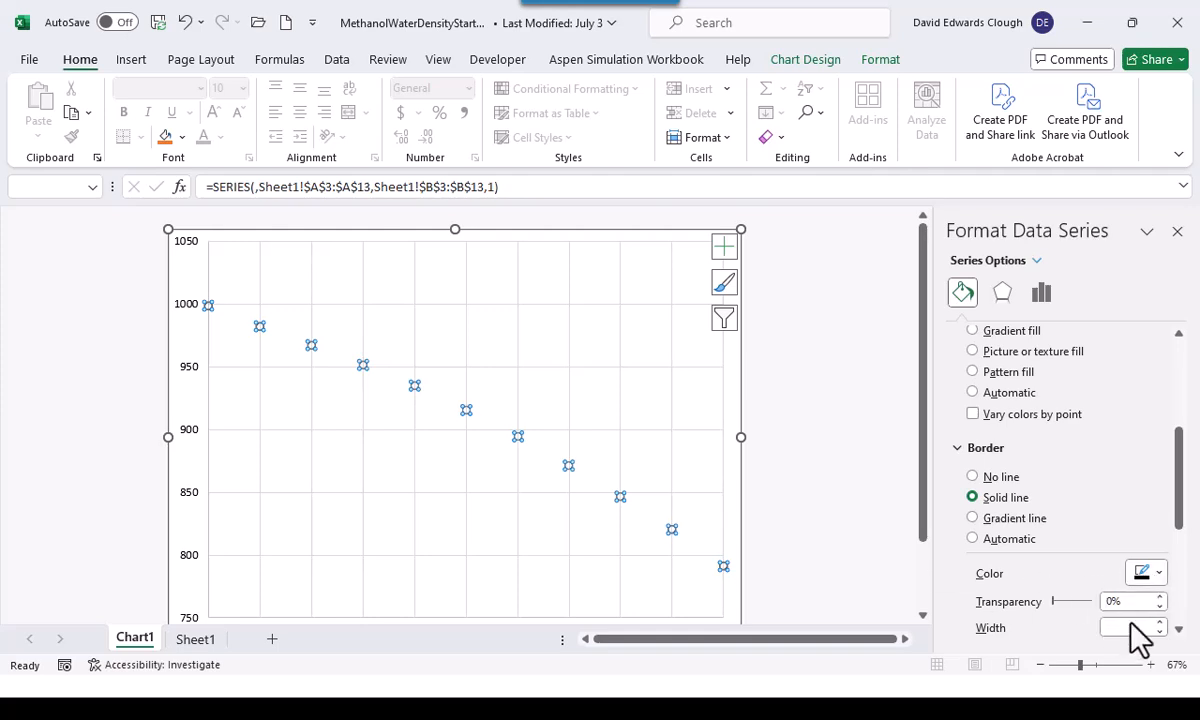
left_click(1159, 622)
left_click(1177, 231)
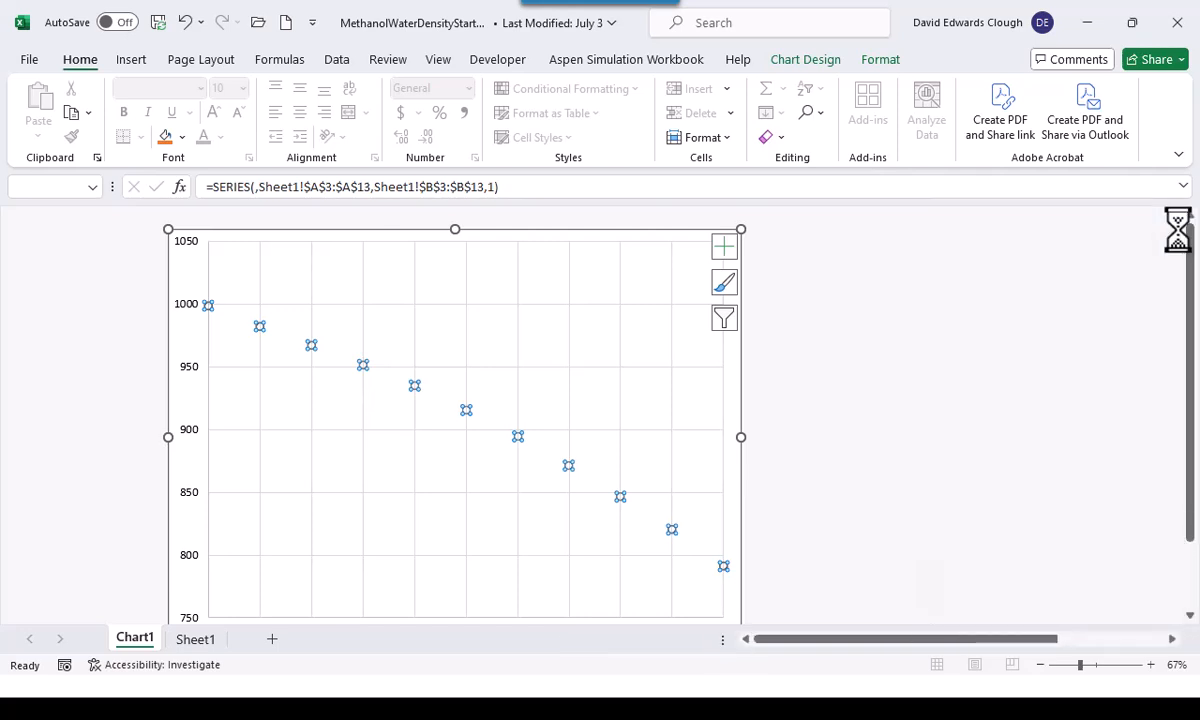
Add a polynomial trendline to the density data series
left_click(755, 421)
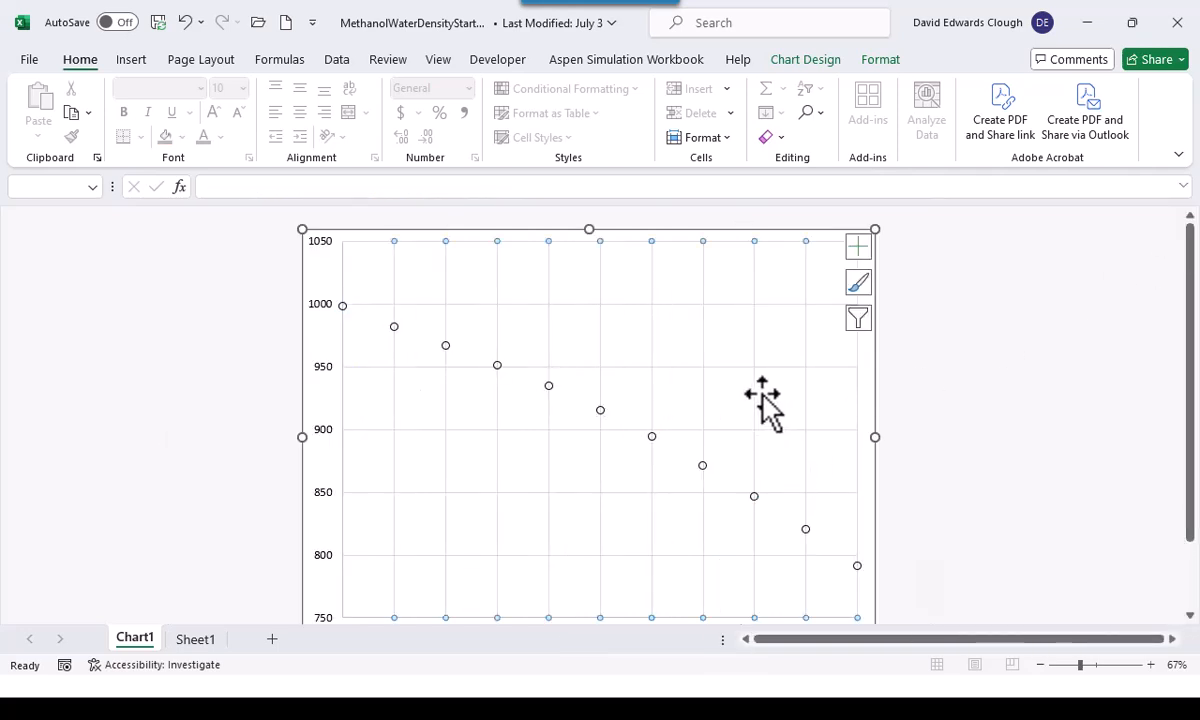
left_click(866, 409)
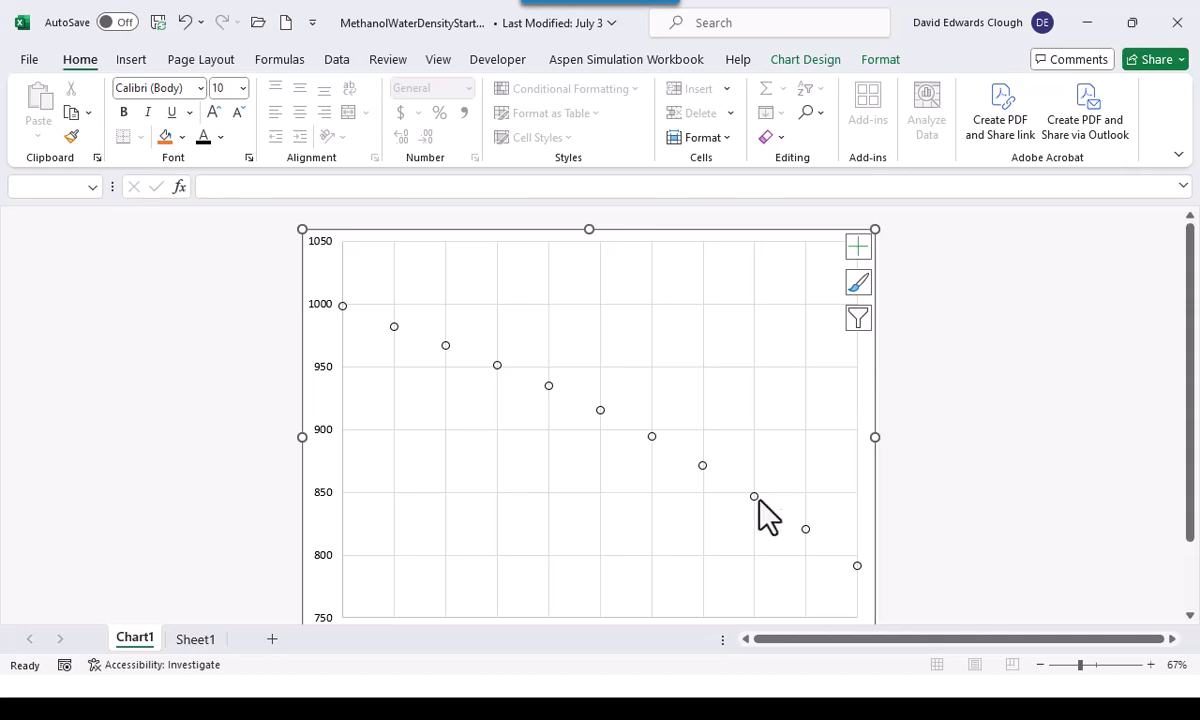
left_click(548, 386)
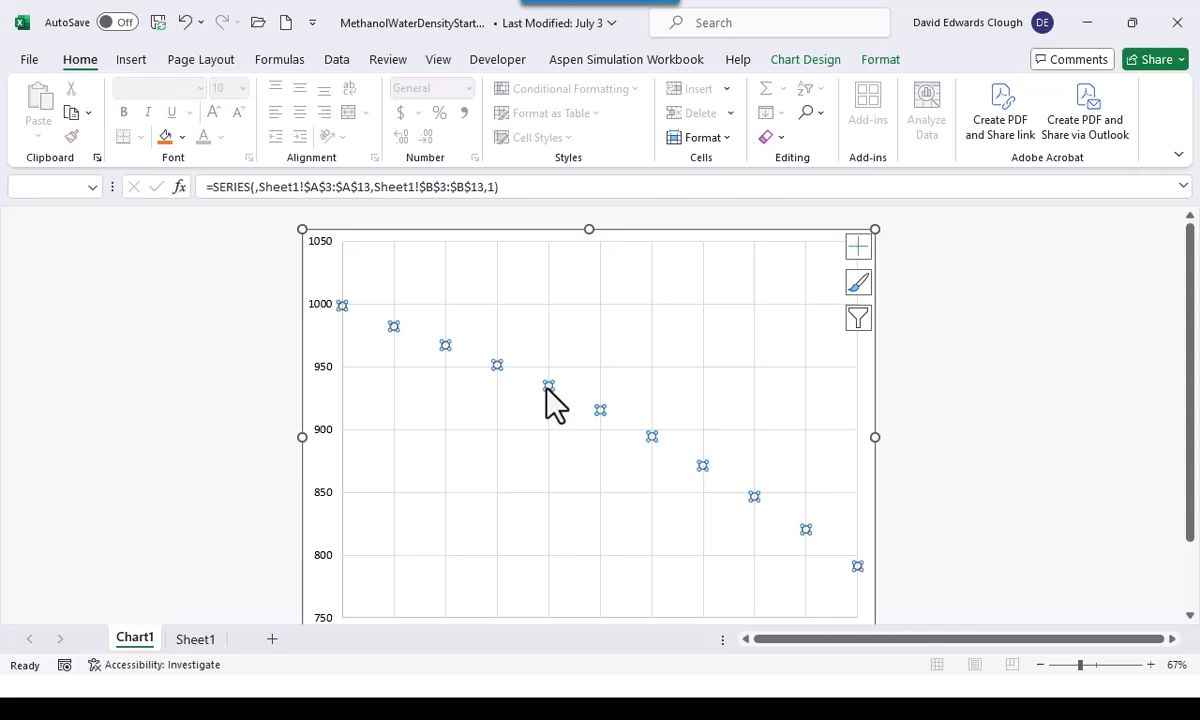
right_click(548, 388)
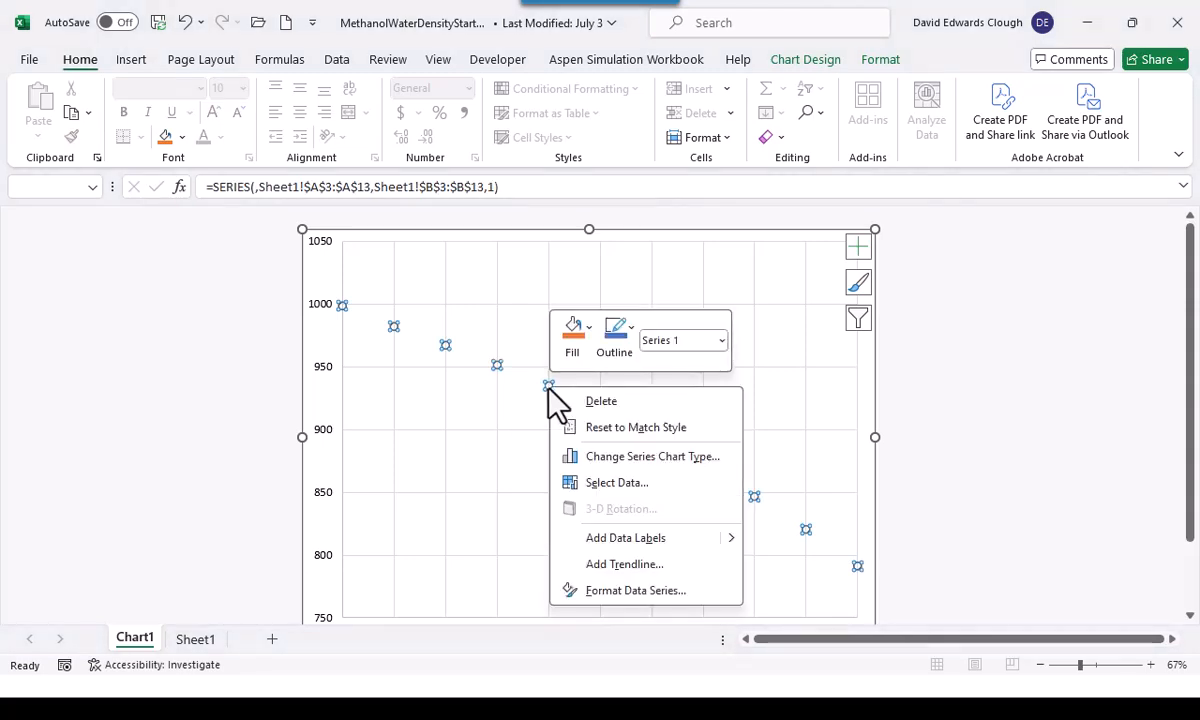
left_click(624, 564)
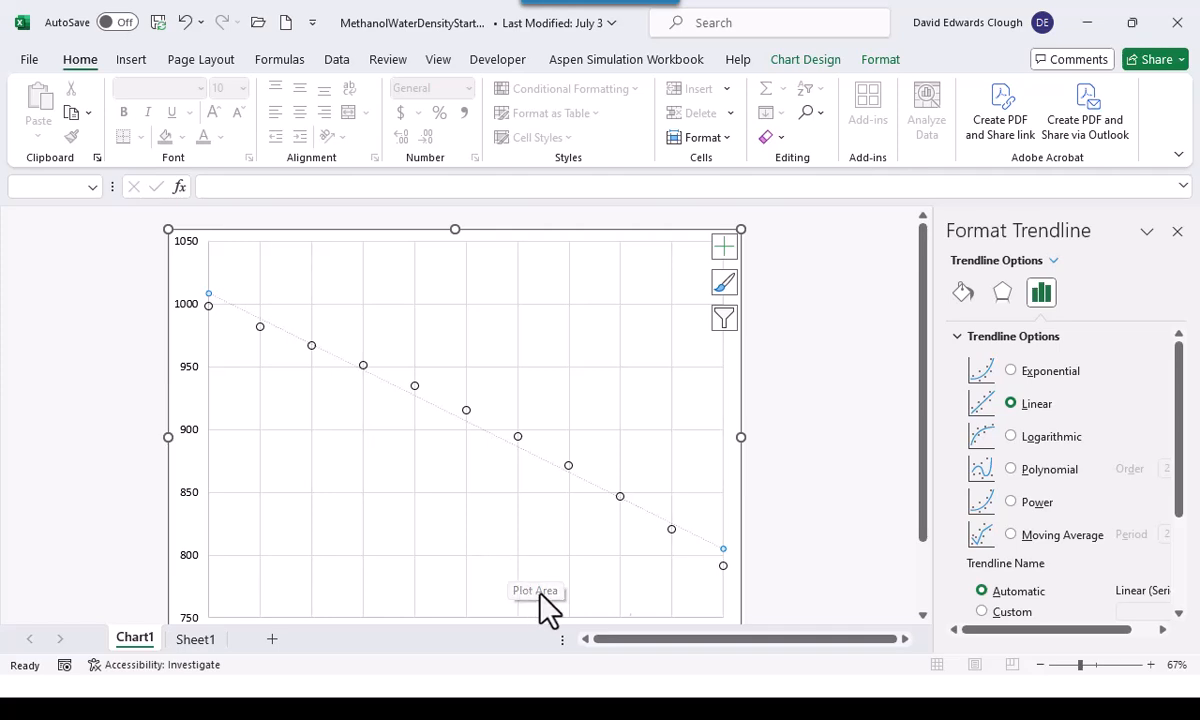
left_click(1010, 469)
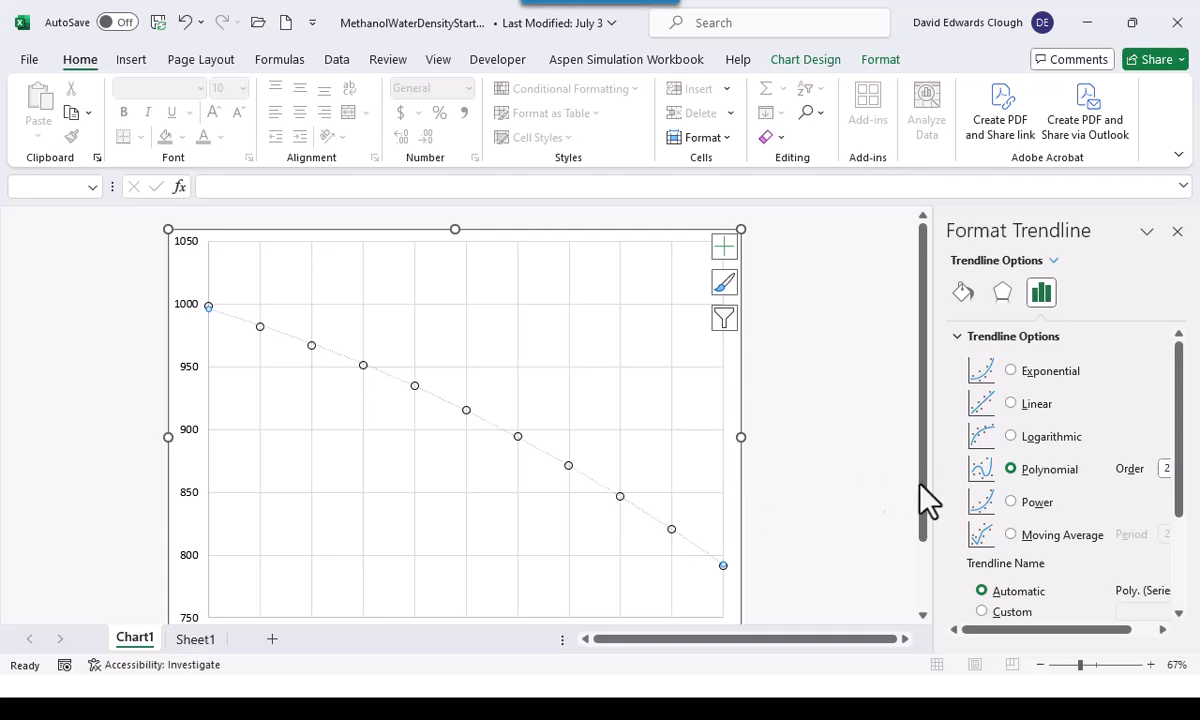
Format the trendline as a black dashed line and increase its width
left_click(960, 293)
left_click(1152, 462)
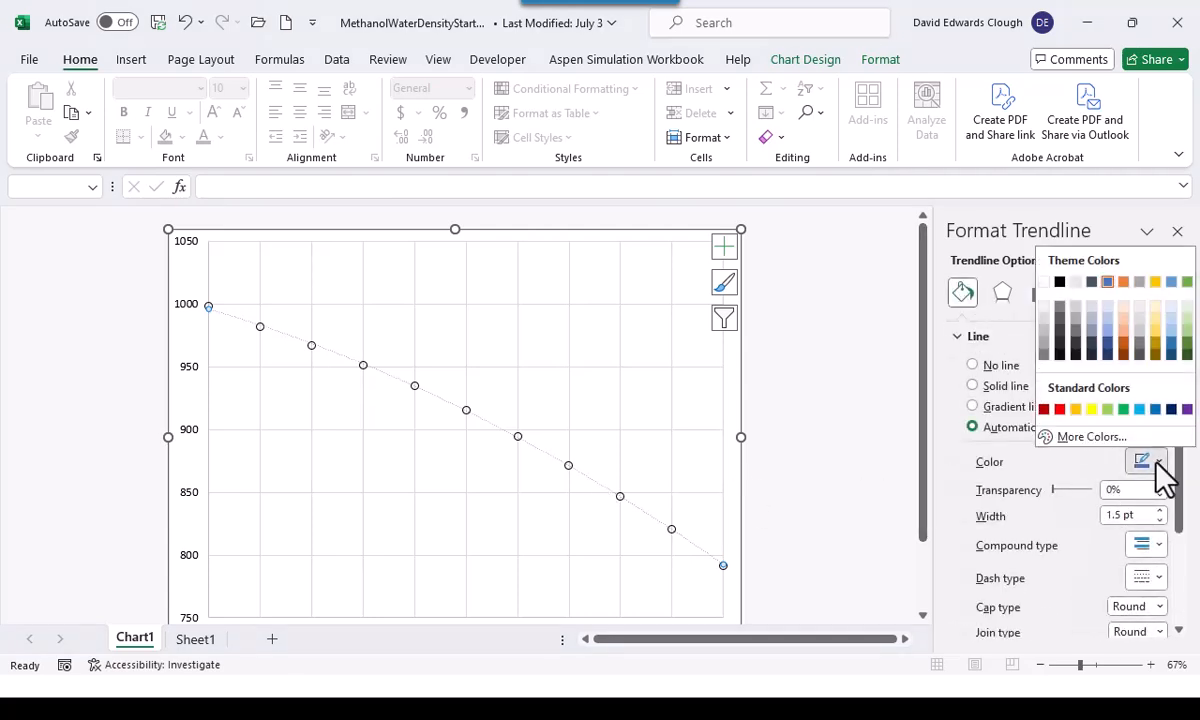
left_click(1059, 281)
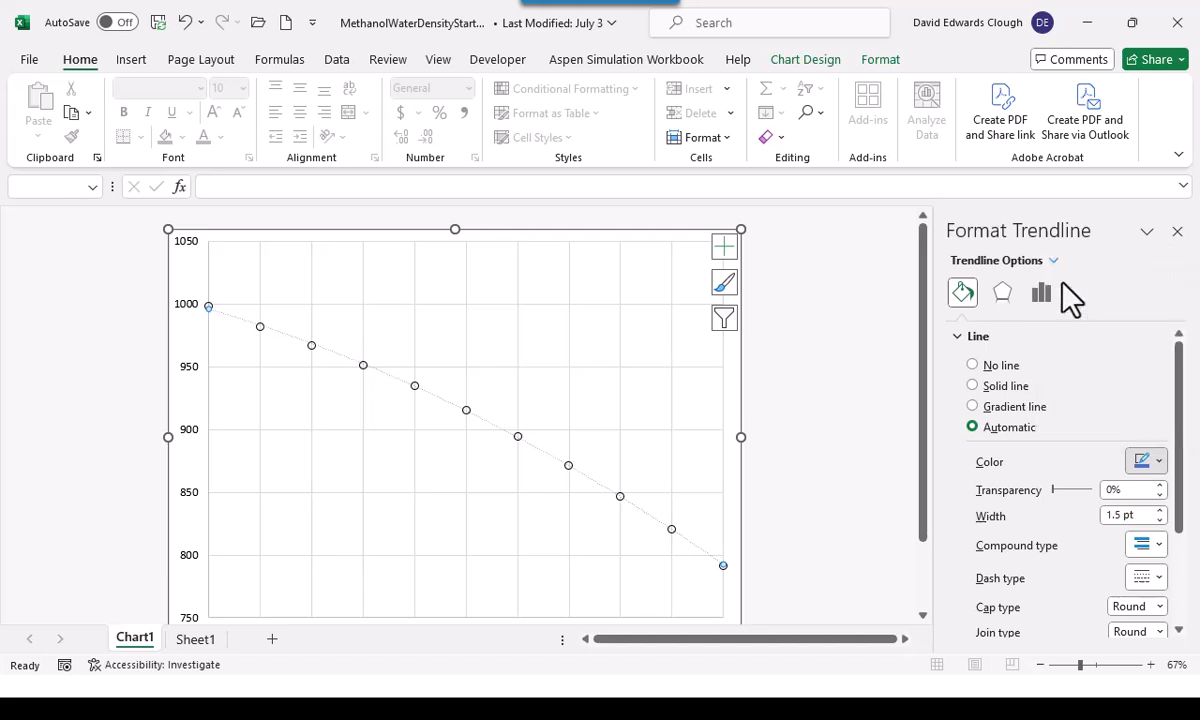
left_click(1148, 580)
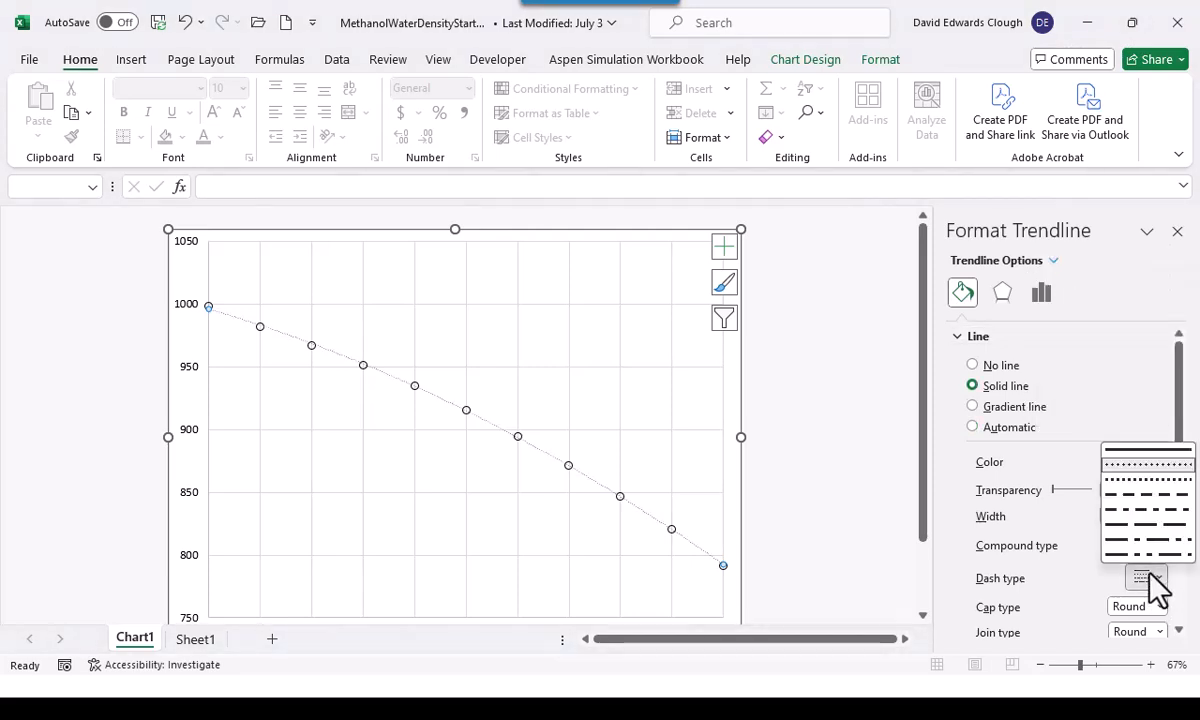
left_click(1136, 496)
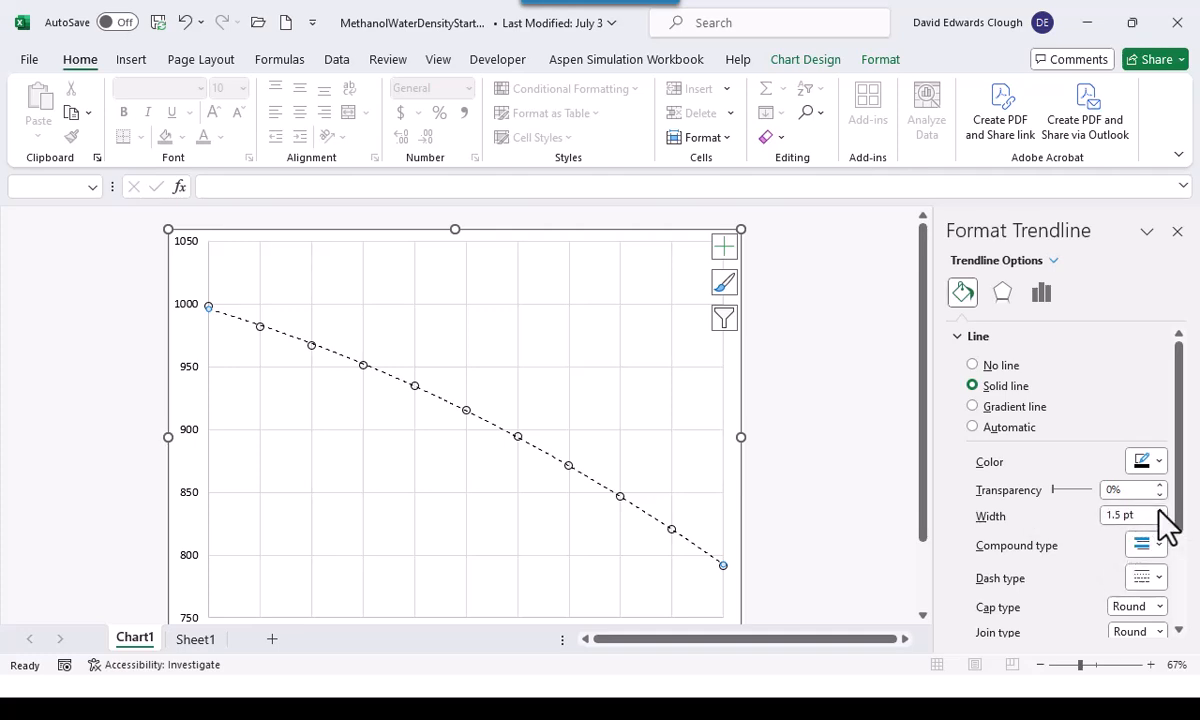
left_click(1159, 511)
left_click(1159, 511)
left_click(1159, 520)
left_click(868, 536)
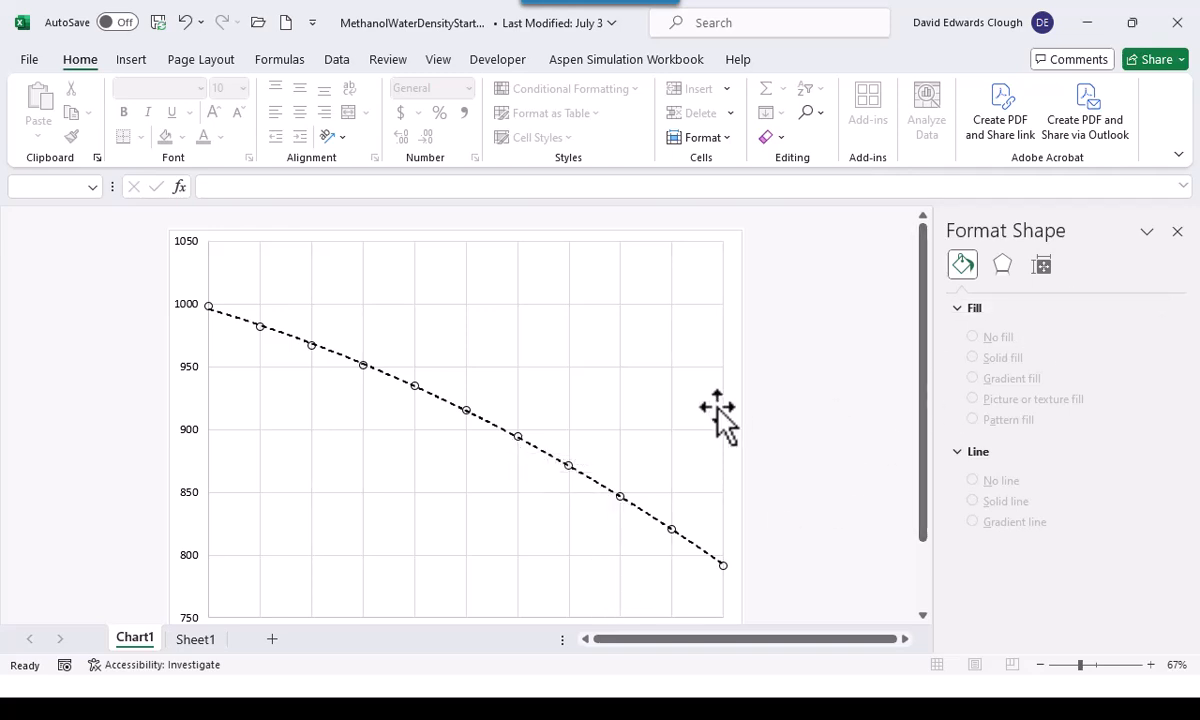
Try polynomial orders 3 and 4 for the trendline, finishing with order 5
left_click(542, 453)
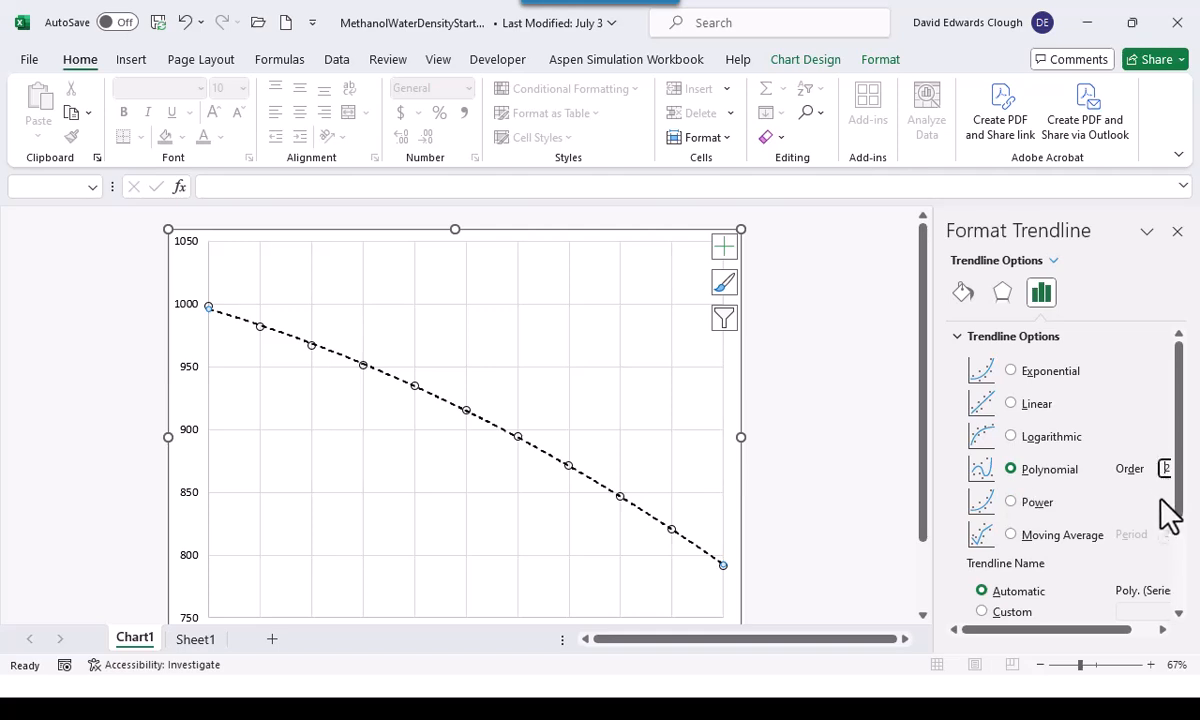
key("BackSpace")
type("3")
key("Return")
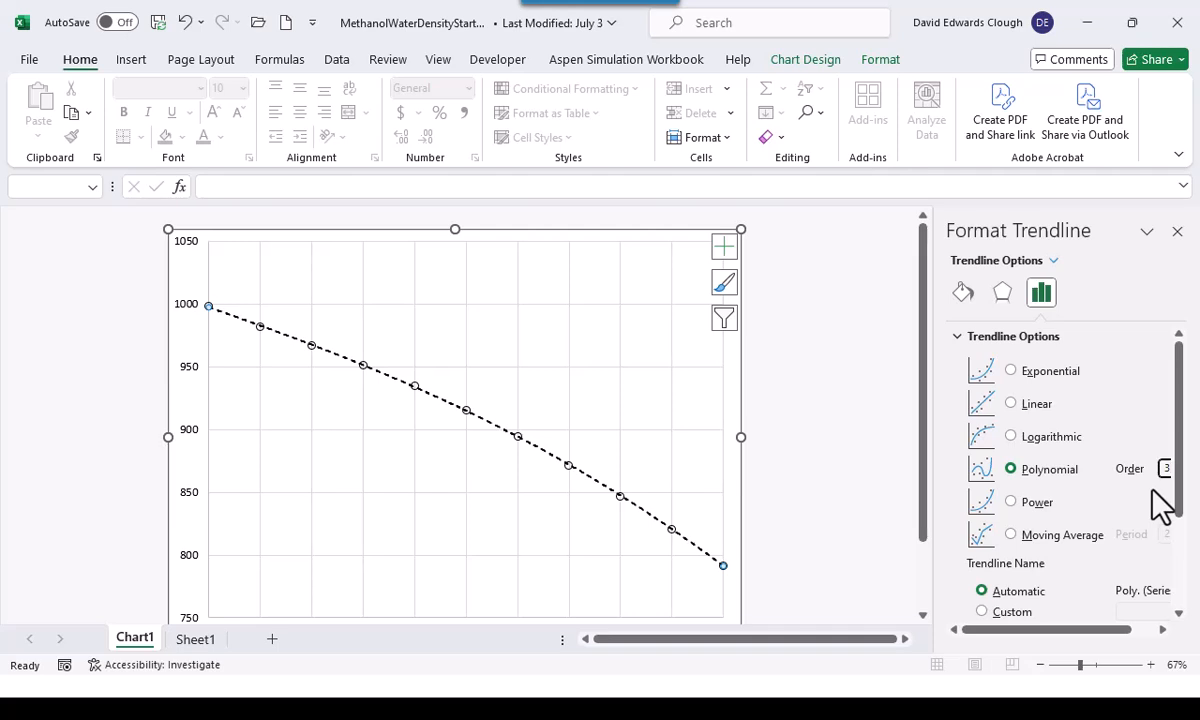
key("BackSpace")
type("4")
key("Return")
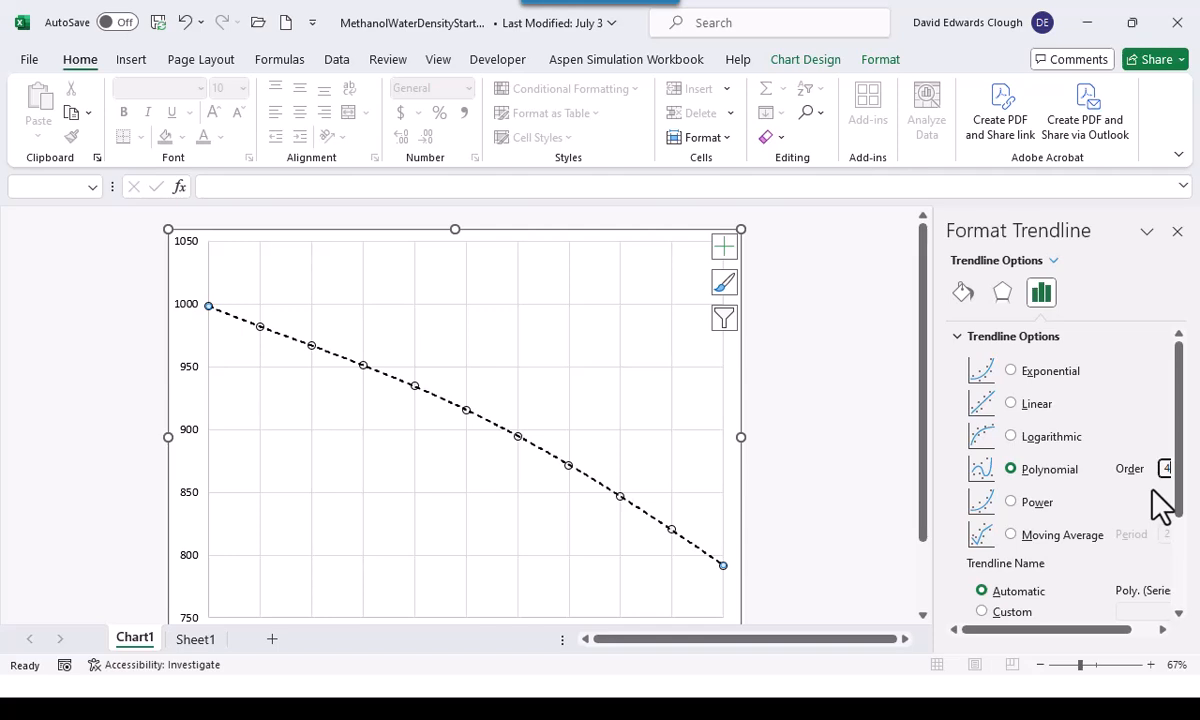
key("BackSpace")
type("5")
key("Return")
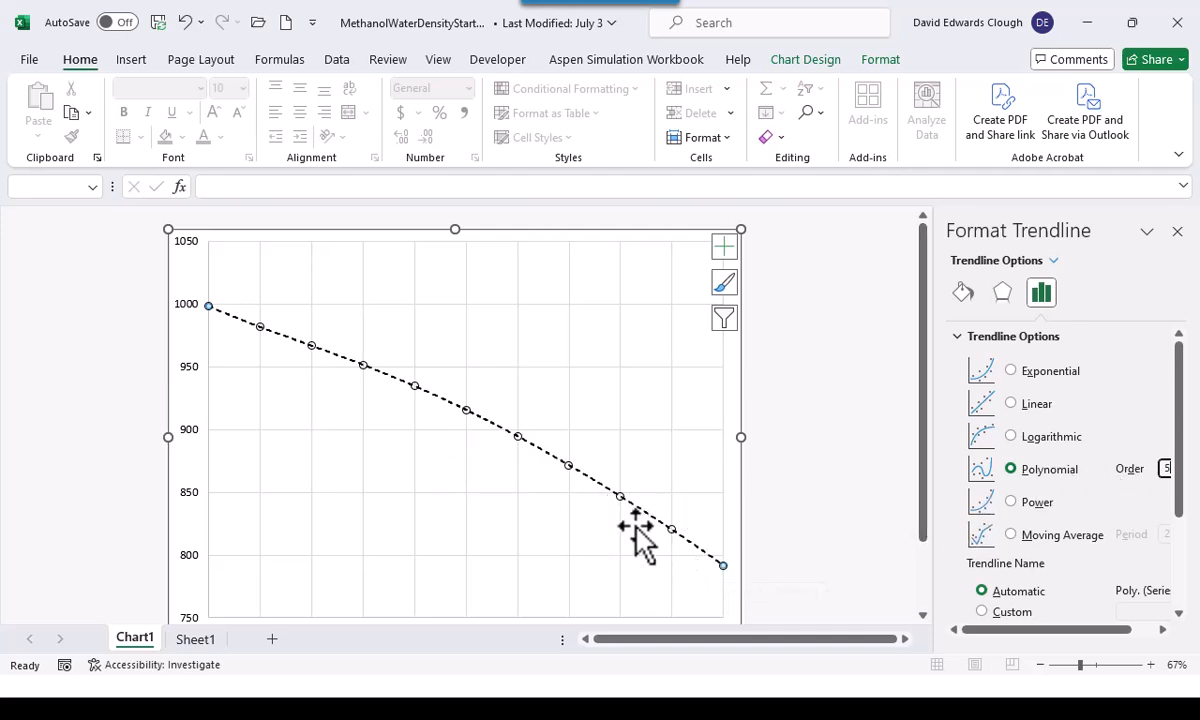
Display the trendline's equation on the chart
left_click(1179, 613)
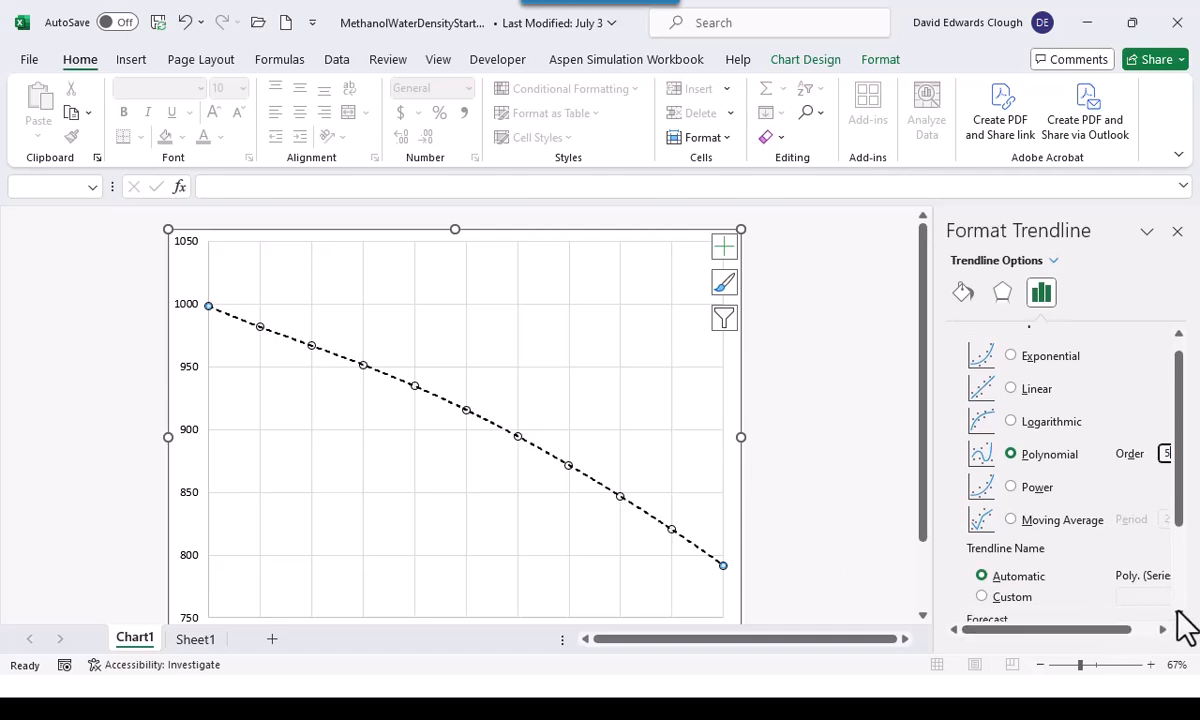
left_click(1177, 612)
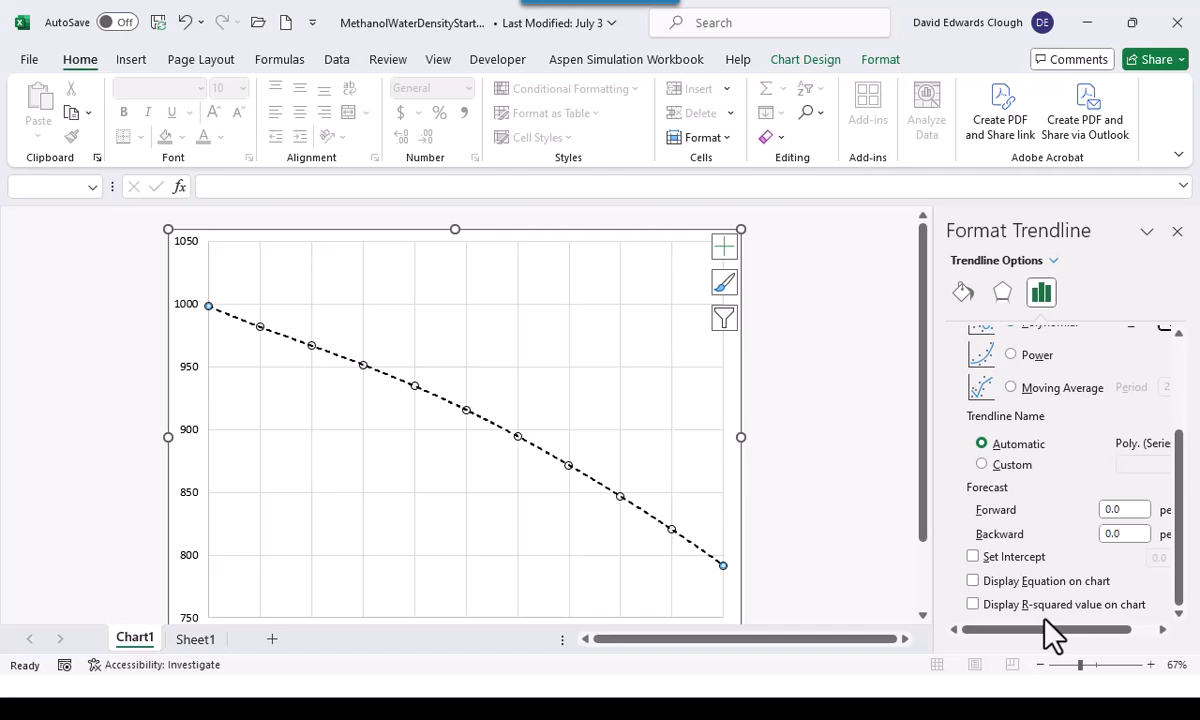
left_click(978, 581)
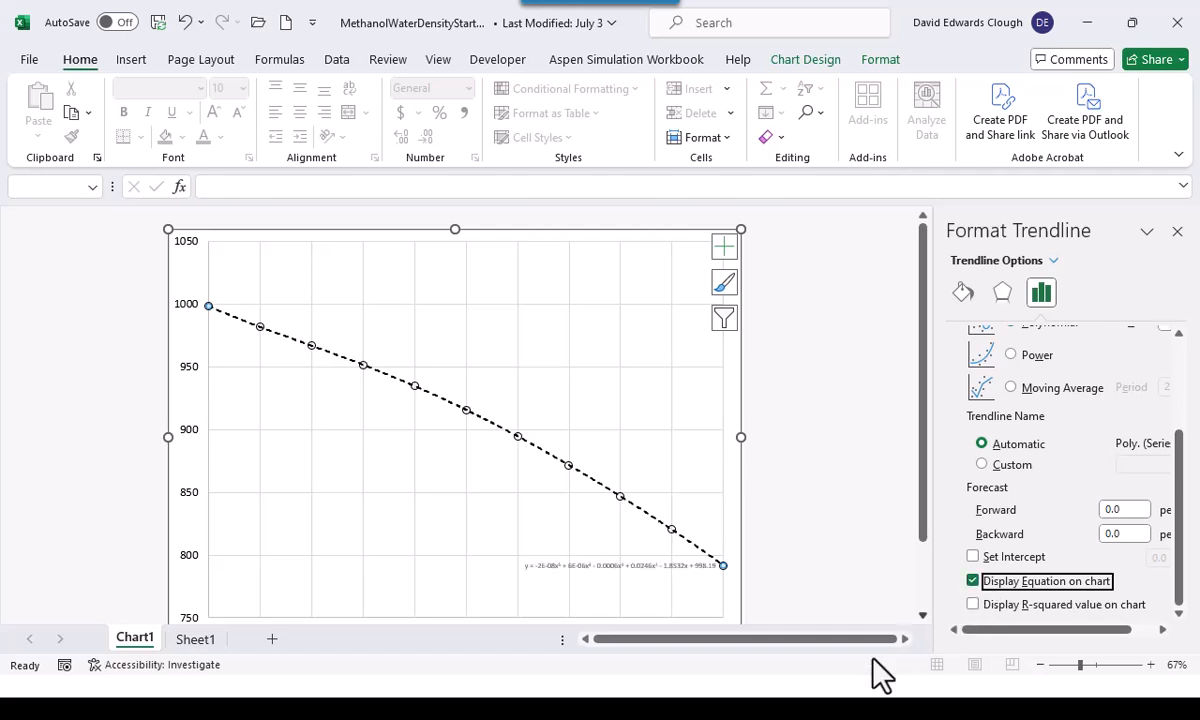
Set the equation label's font size to 14 and place the label in the empty area below the curve
left_click_drag(607, 585, 333, 528)
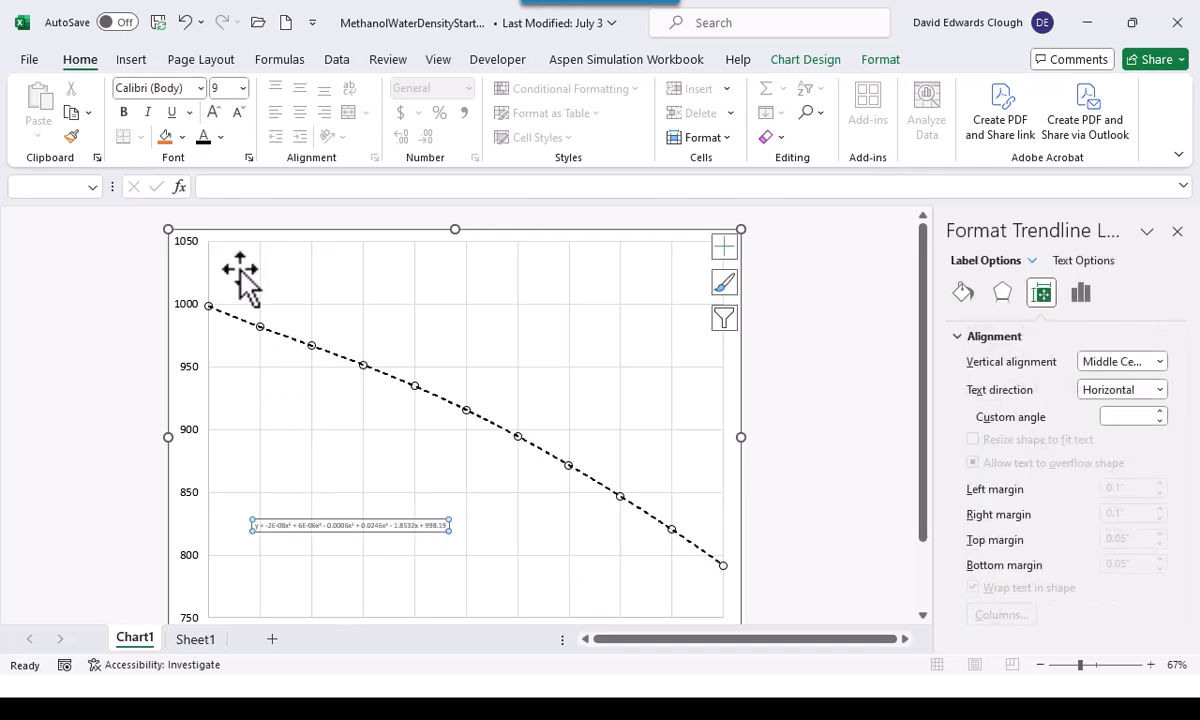
left_click(243, 88)
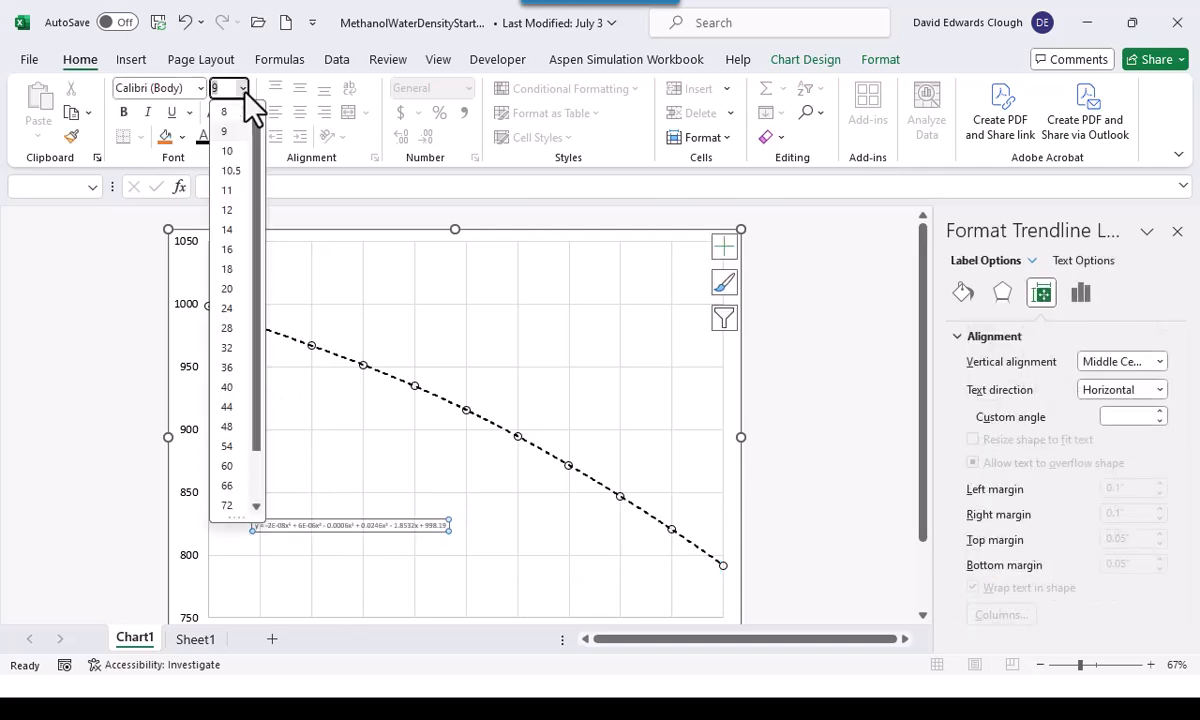
left_click(226, 229)
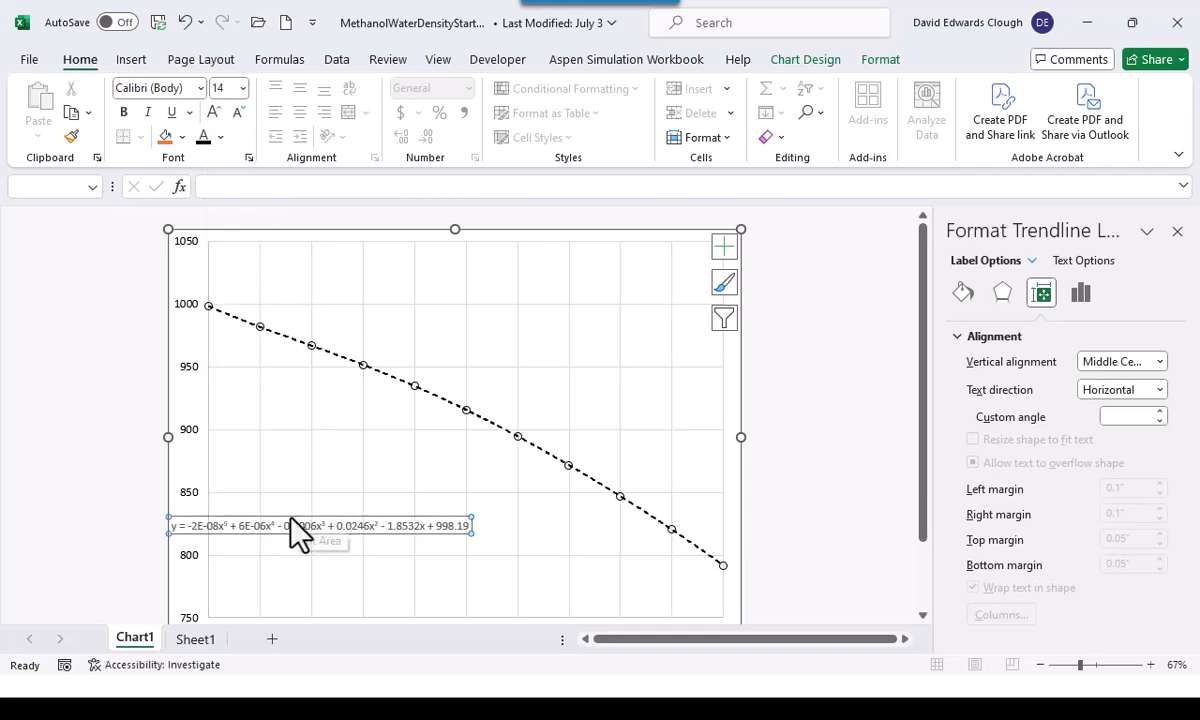
left_click_drag(303, 513, 425, 513)
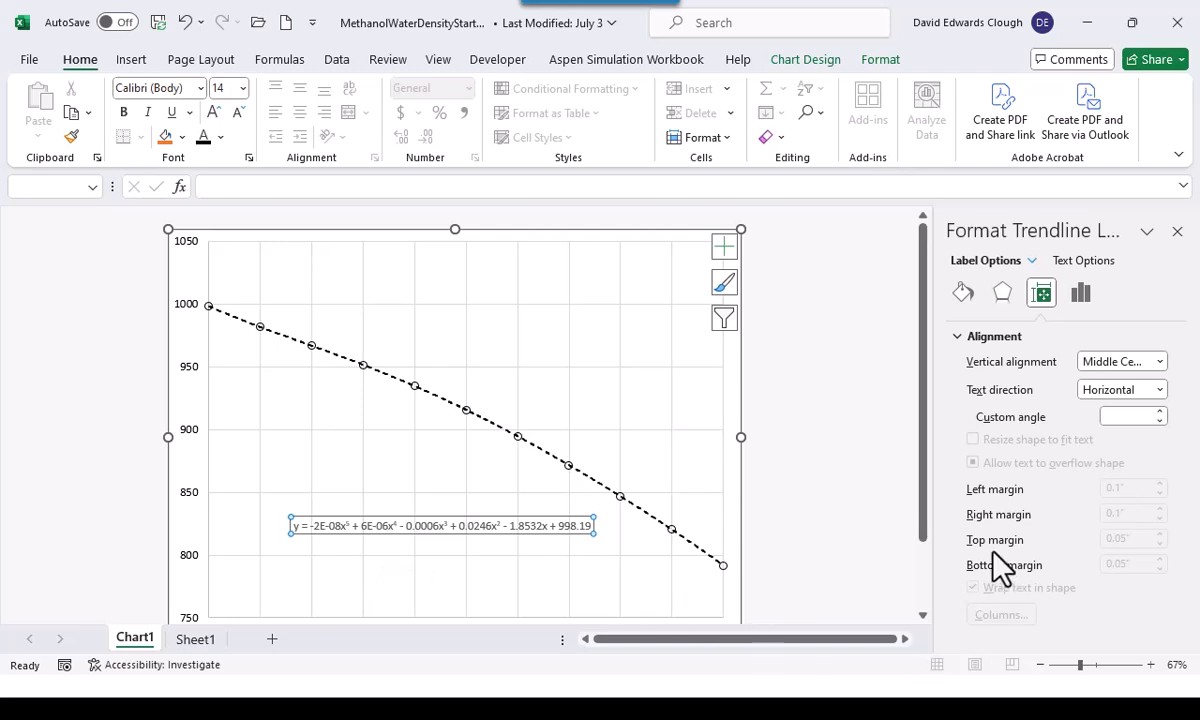
Format the equation's numbers as Scientific with 4 decimal places and move the label between the 750 and 800 gridlines
left_click(1080, 293)
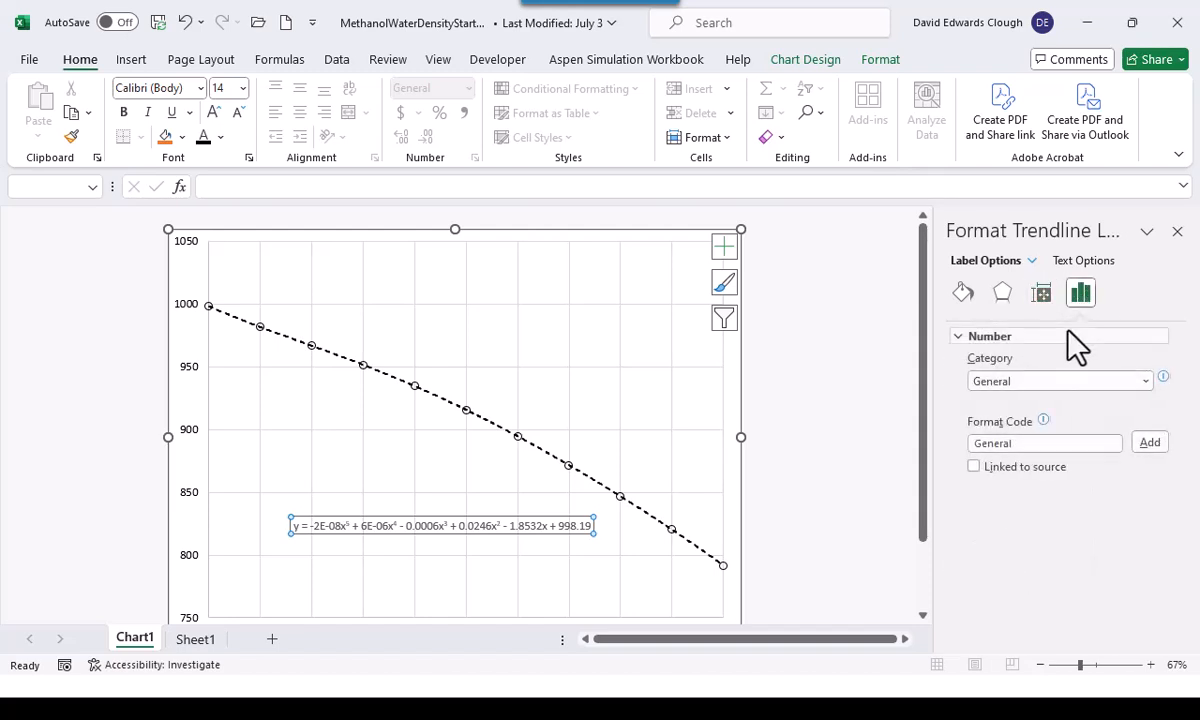
left_click(1145, 383)
left_click(1060, 545)
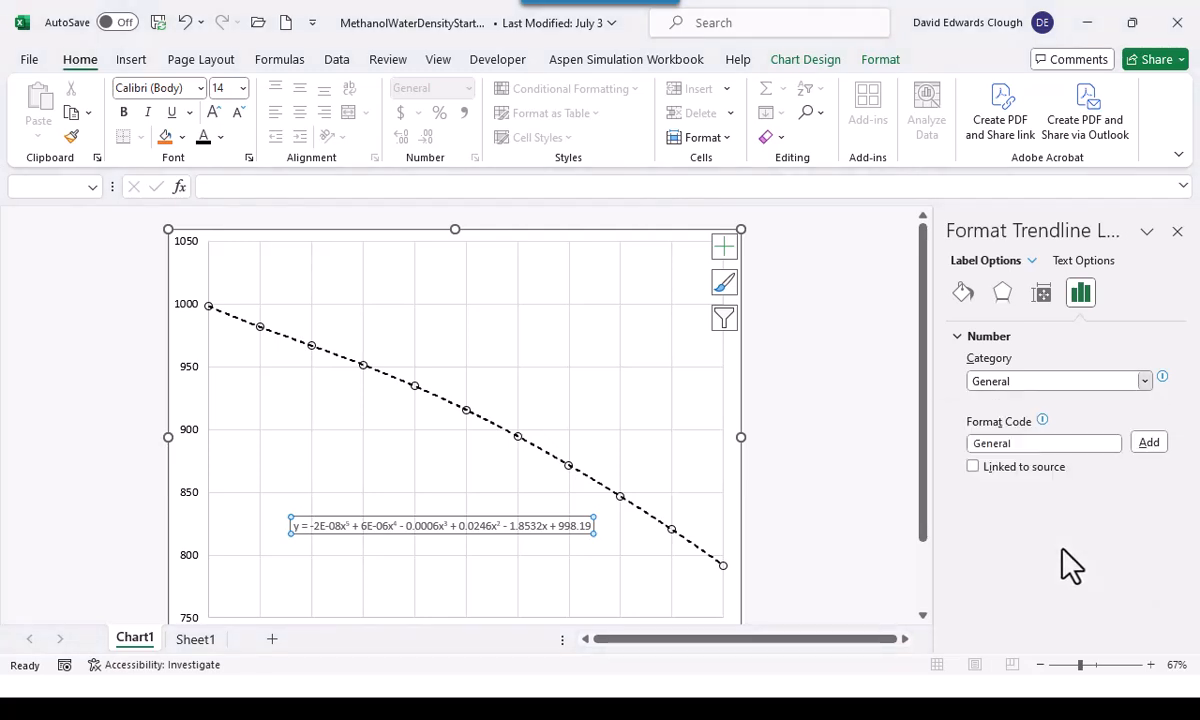
double_click(1077, 407)
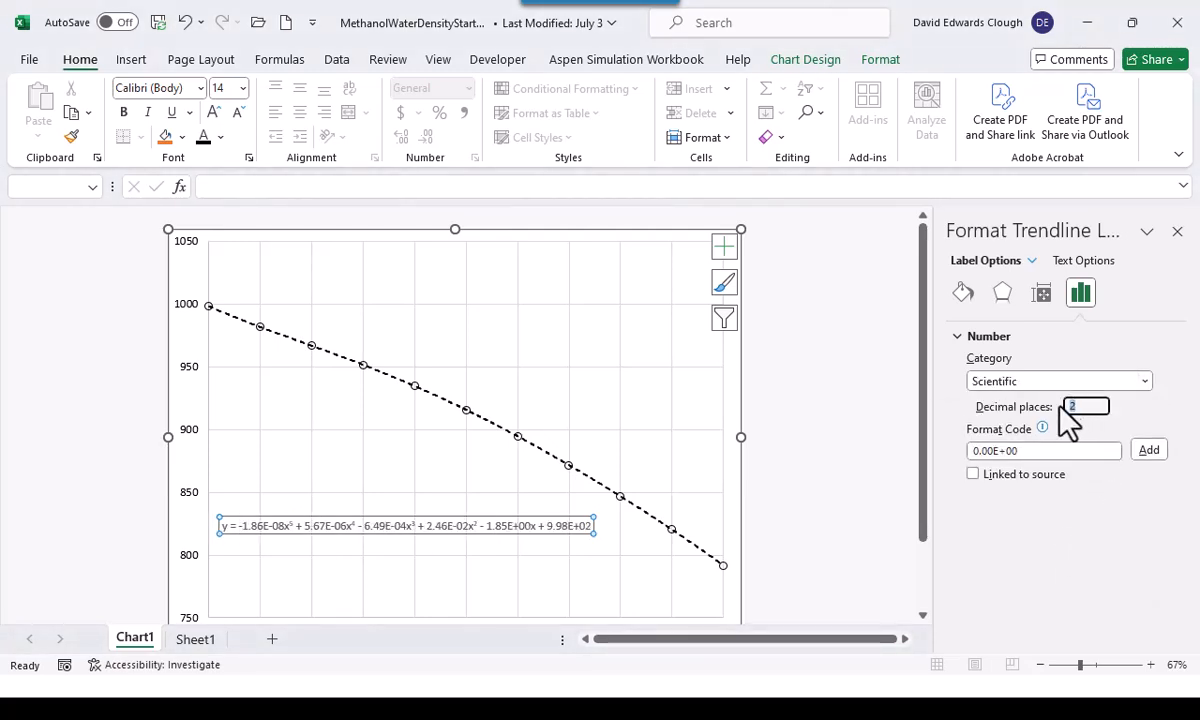
type("4")
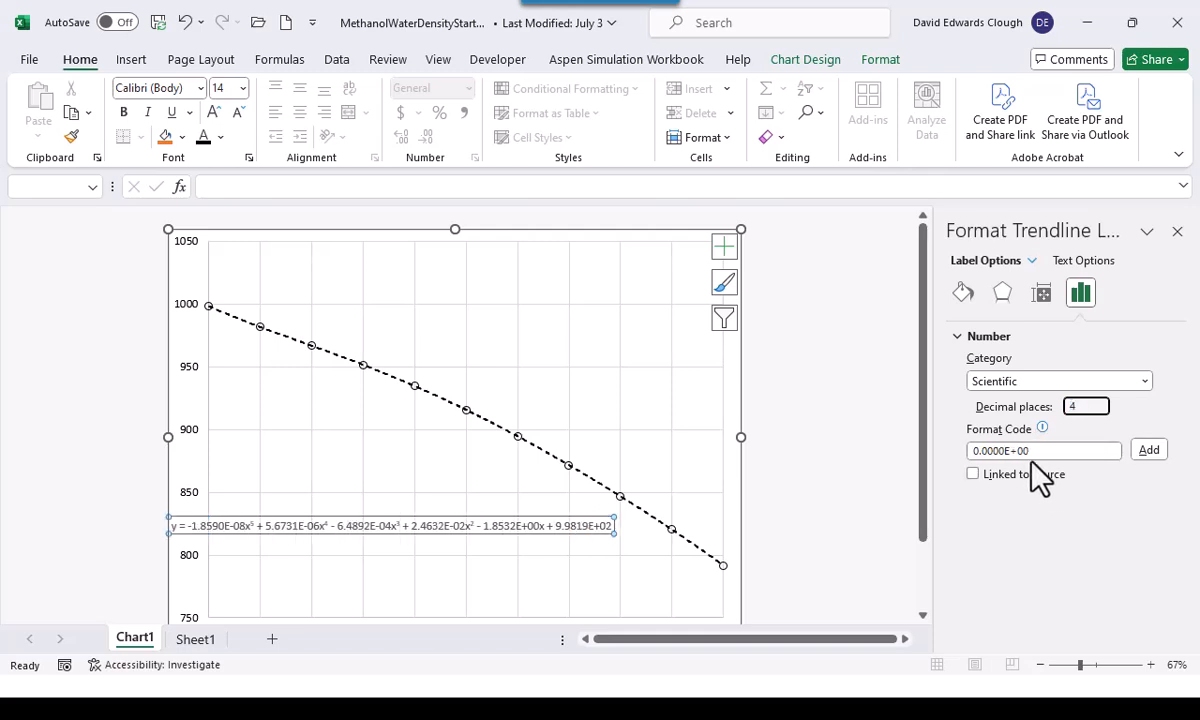
left_click_drag(484, 537, 544, 582)
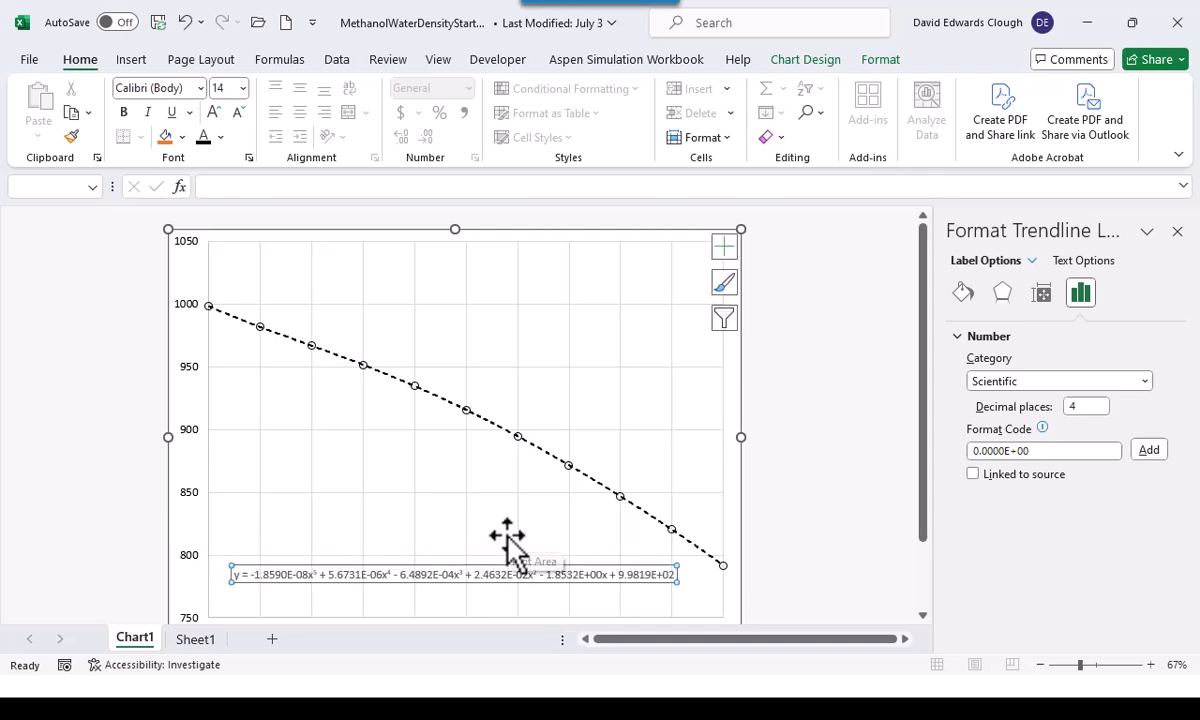
left_click(505, 538)
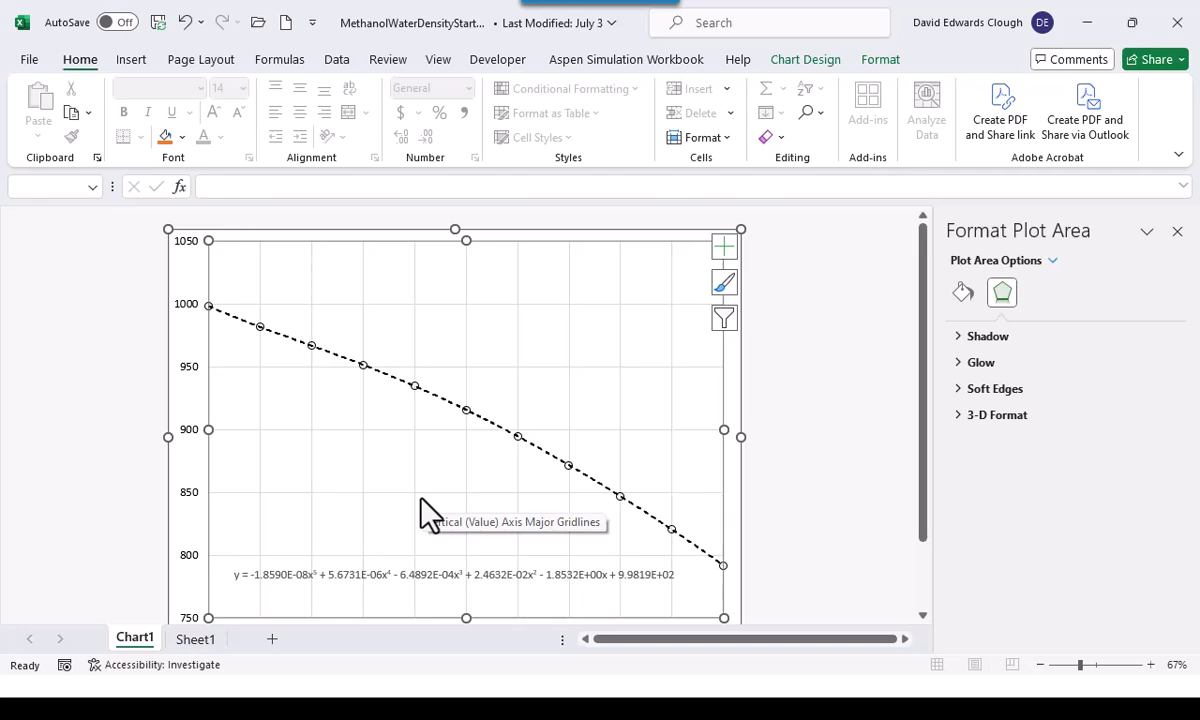
Return to the data table on Sheet1 and close the formatting pane
scroll(214, 415, "down", 1)
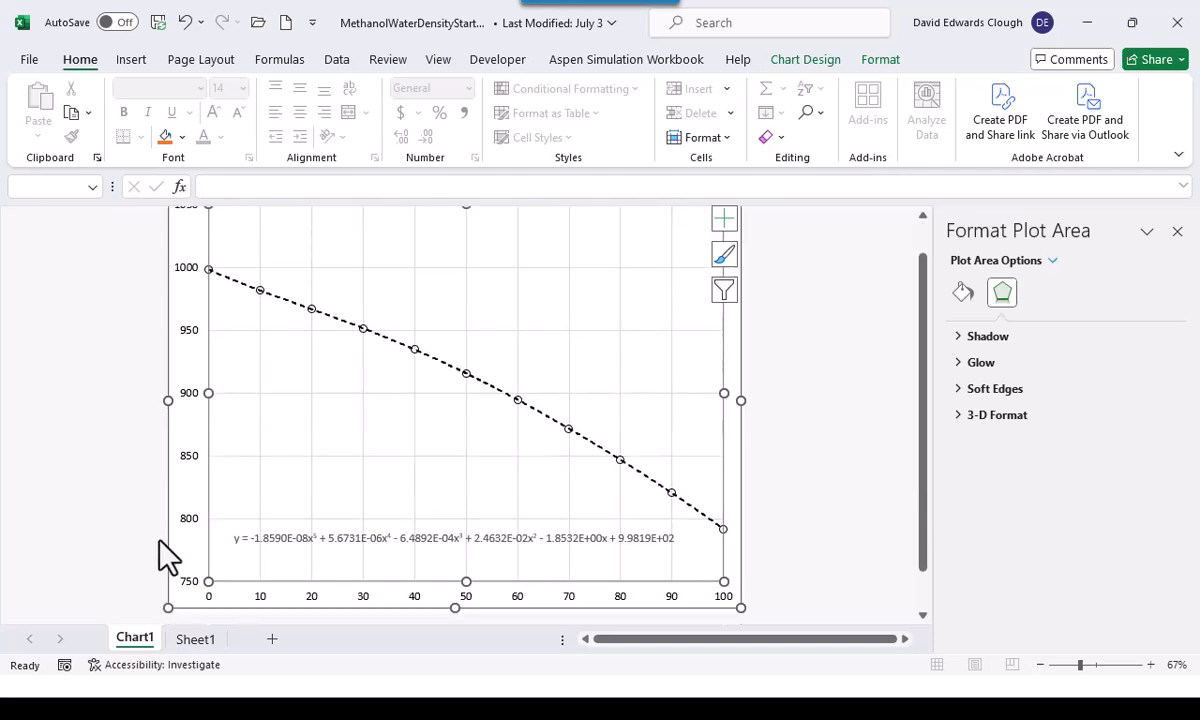
left_click(195, 640)
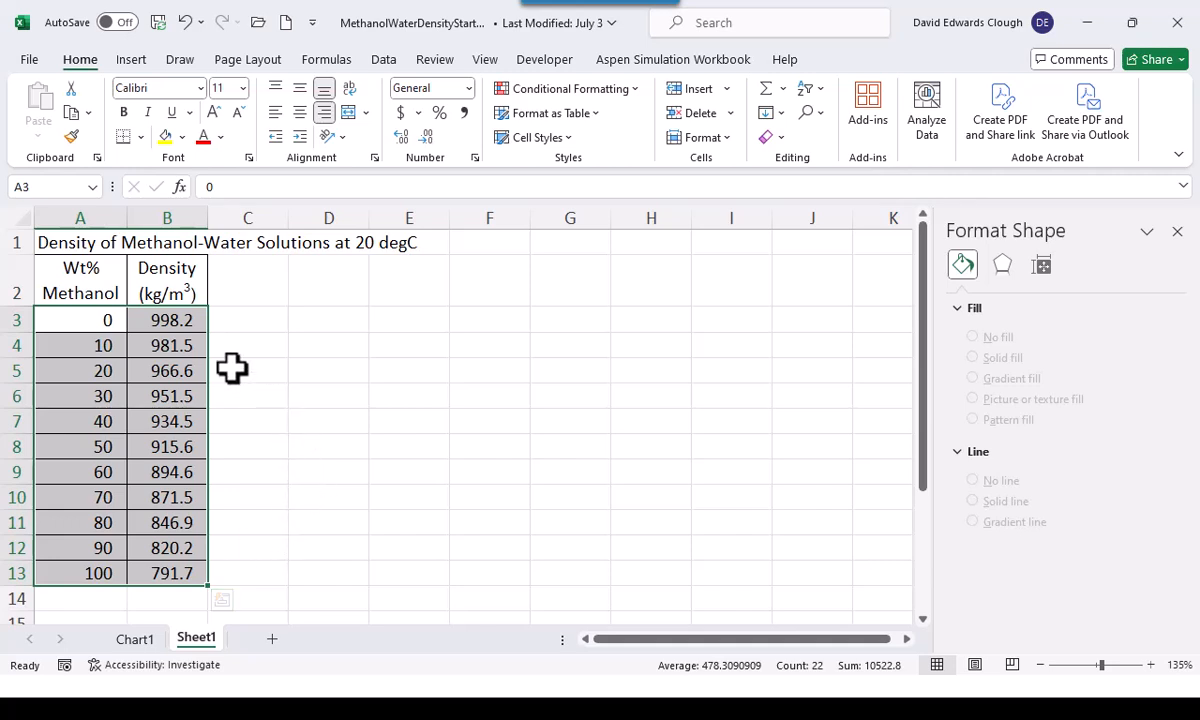
left_click(97, 275)
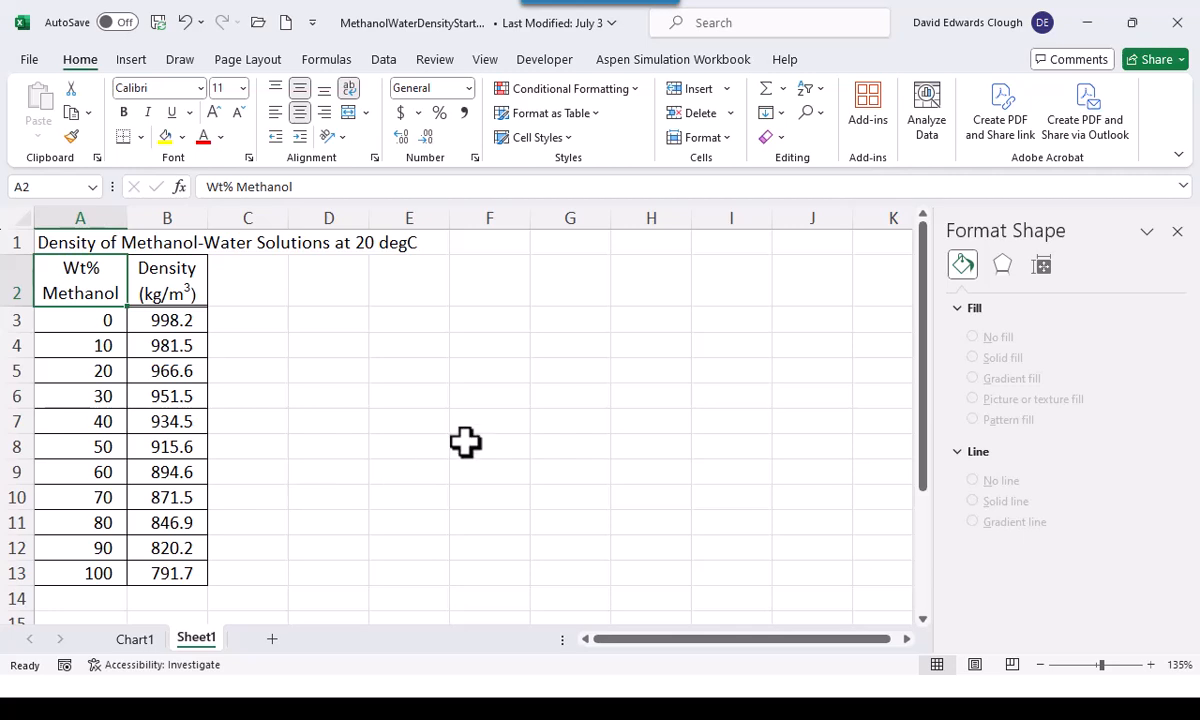
left_click(1177, 232)
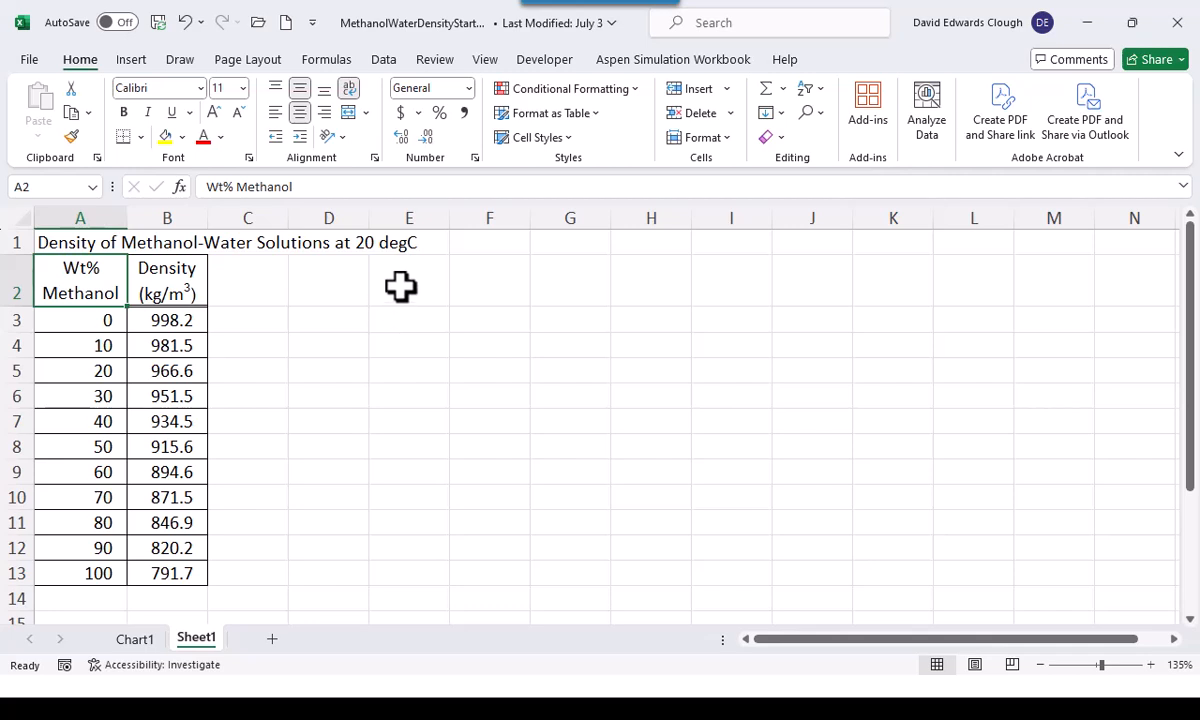
Enter the numbers 1, 2, 3, 4 and 5 across cells D2 to H2
left_click(352, 291)
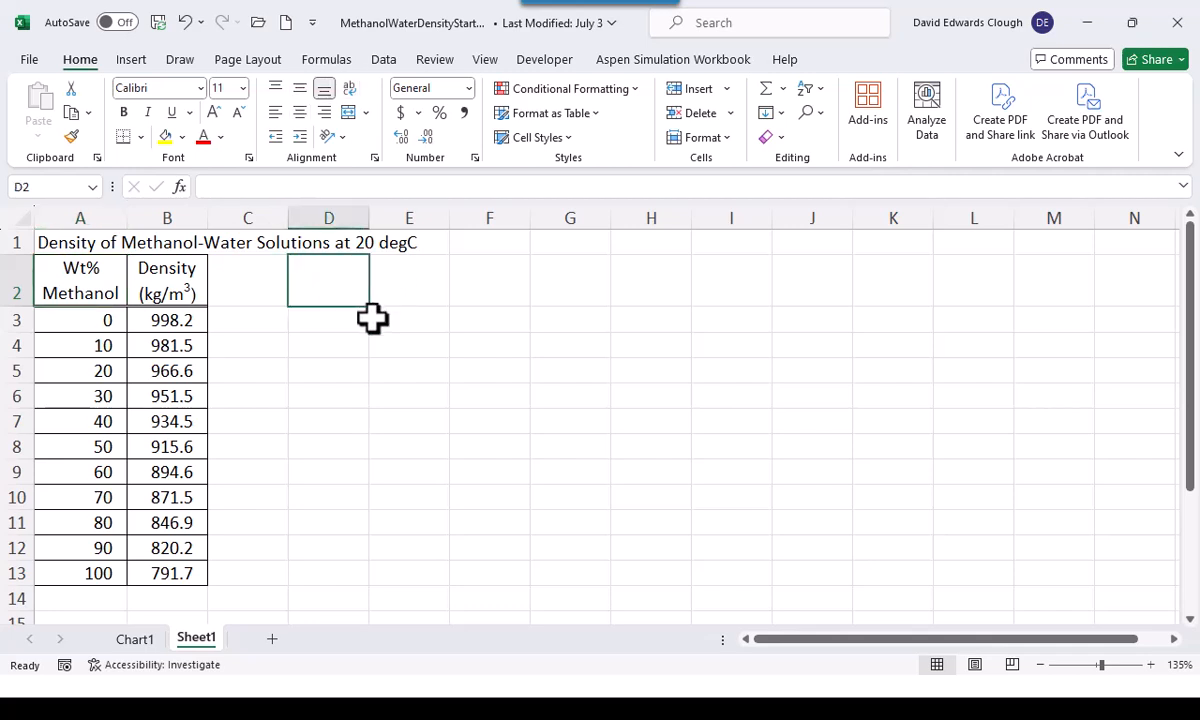
type("1")
key("Tab")
type("2")
key("Tab")
type("3")
key("Tab")
type("4")
key("Tab")
type("5")
key("Tab")
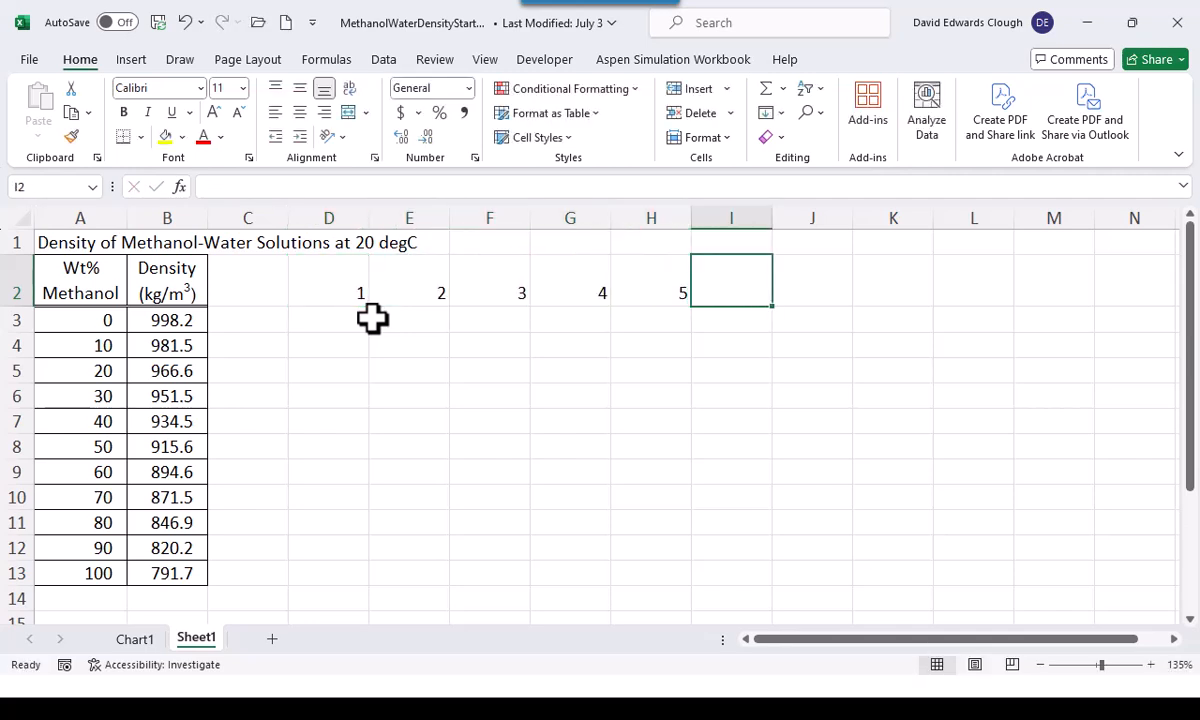
Center the numbers in cells D2 to H2 horizontally and vertically, with text wrapping on
left_click(337, 281)
left_click_drag(646, 288, 648, 290)
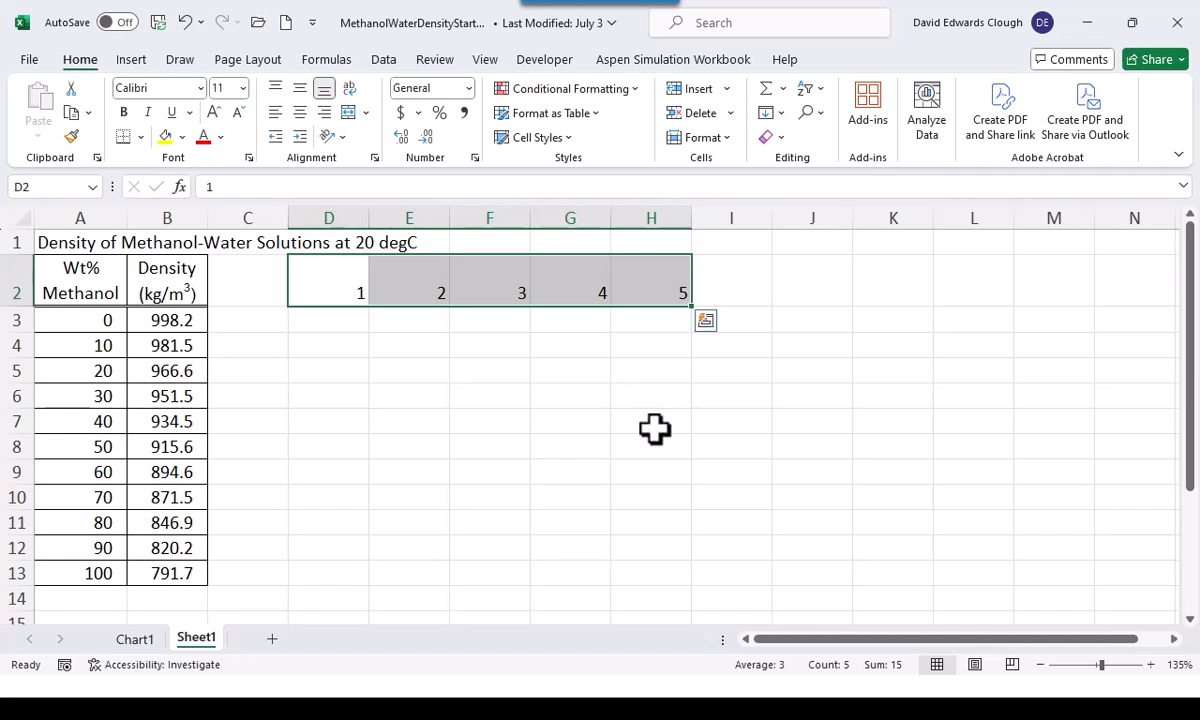
key("ctrl+shift+c")
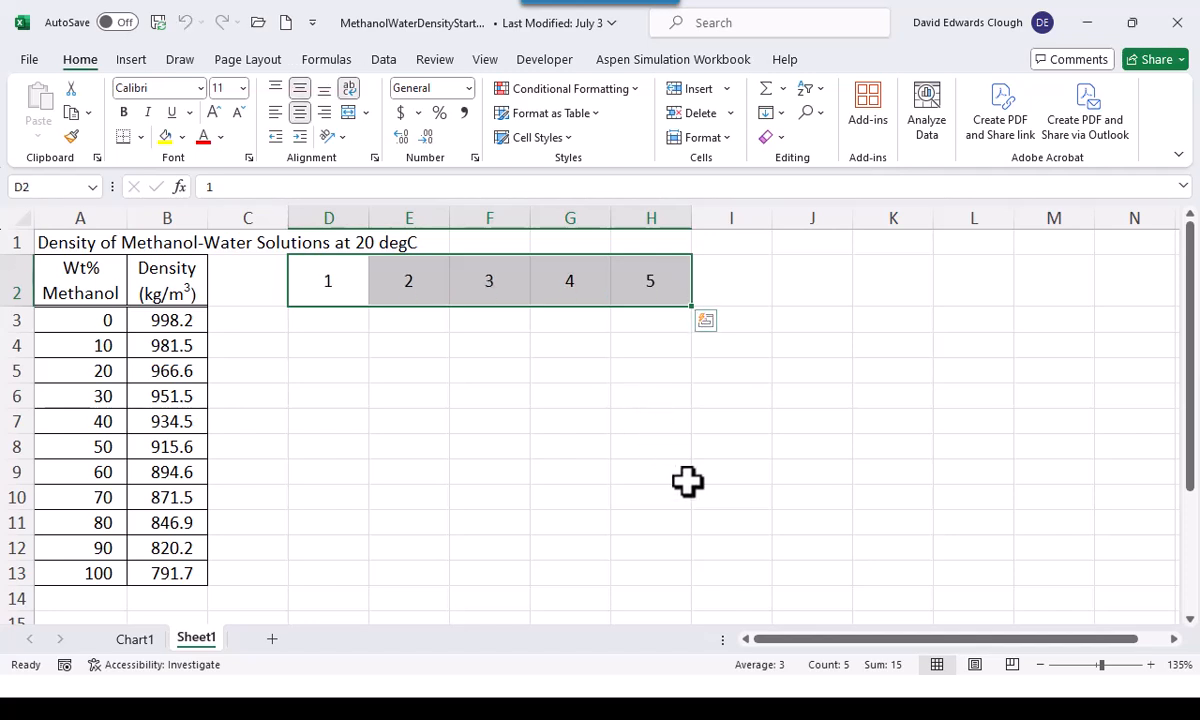
Enter the formula =$A3^D$2 in D3 and fill it across to column H and down to row 13
left_click(348, 329)
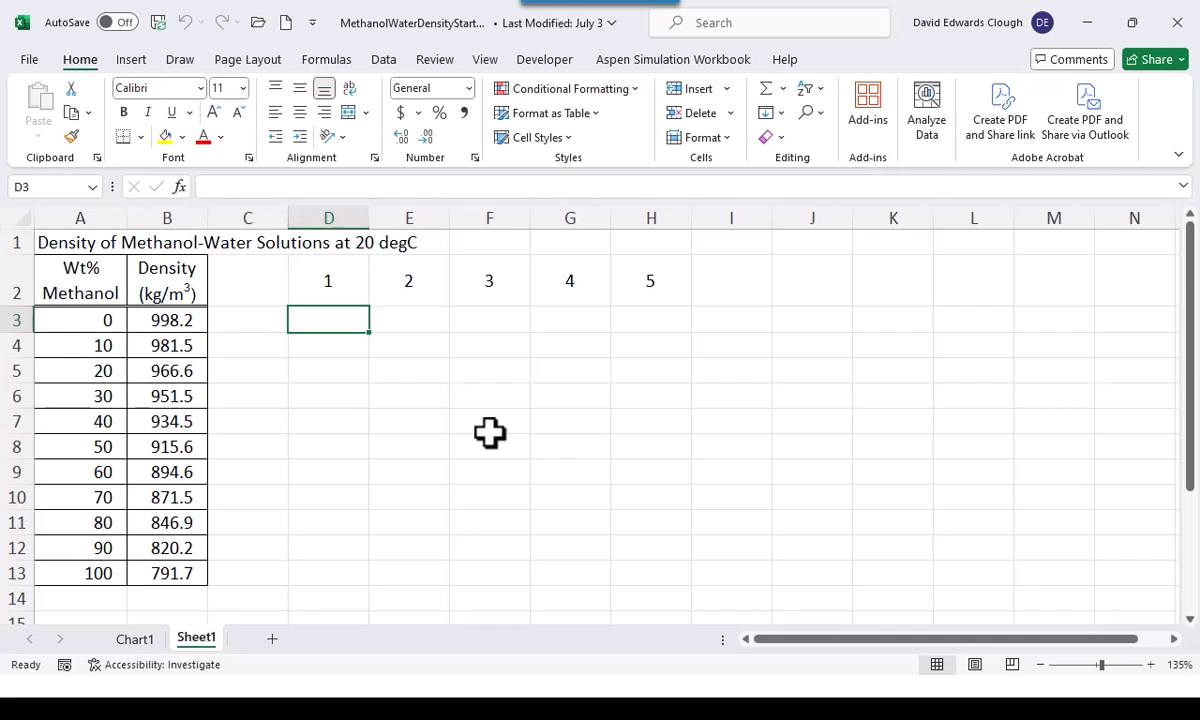
type("=")
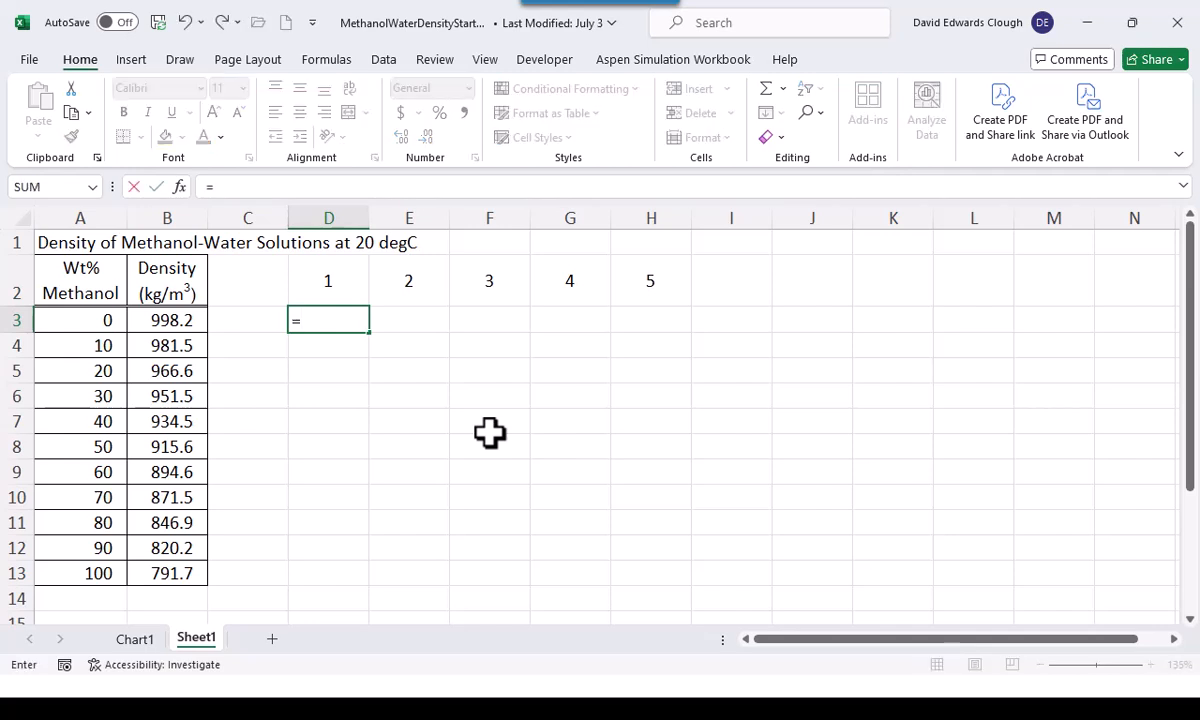
left_click(91, 320)
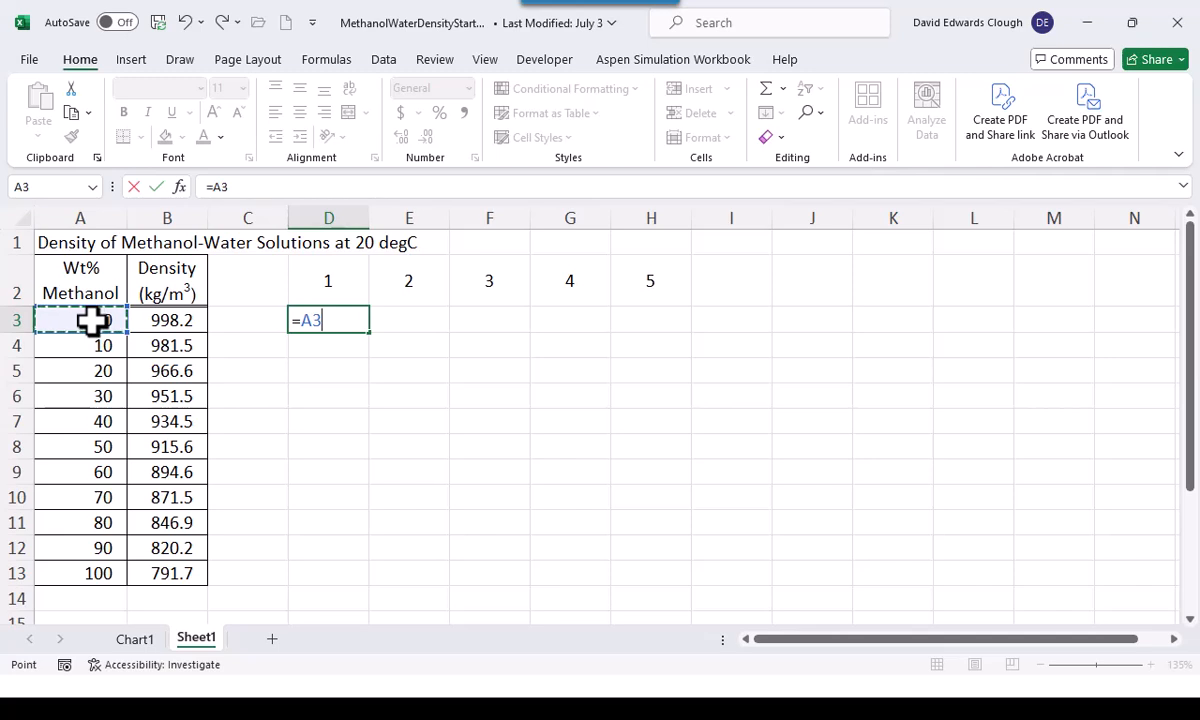
key("F4")
key("F4")
key("F4")
type("^")
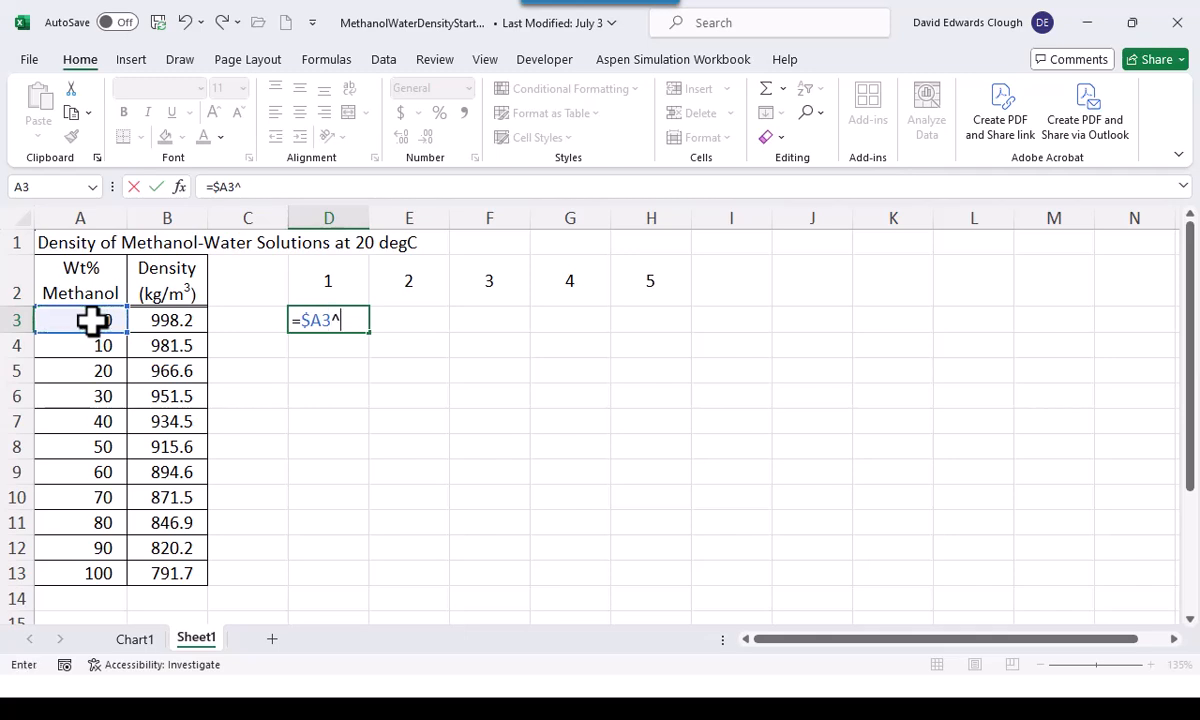
left_click(342, 285)
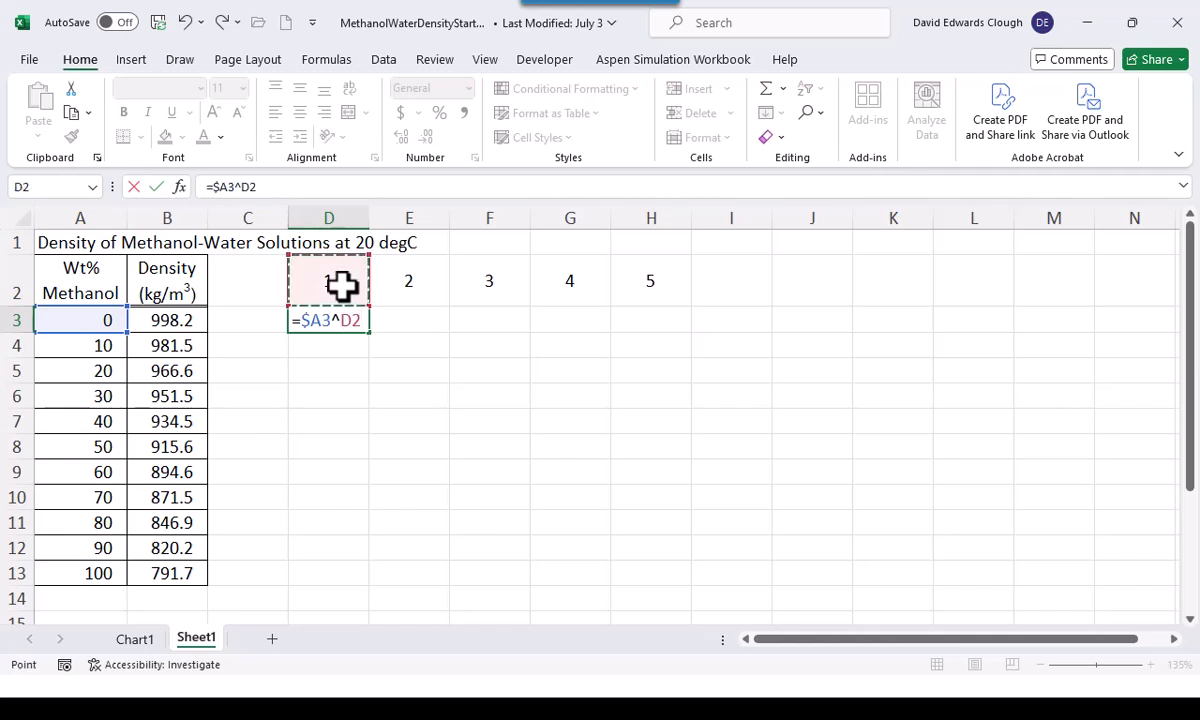
key("F4")
key("F4")
key("ctrl+Return")
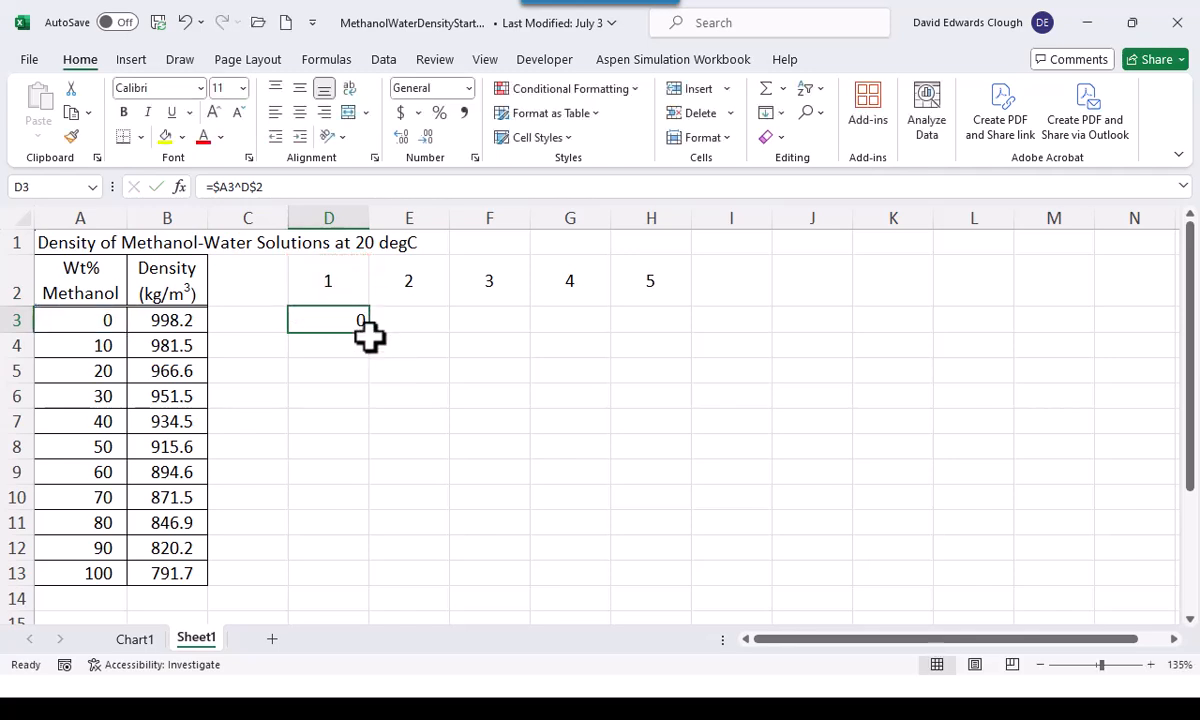
left_click_drag(371, 333, 660, 340)
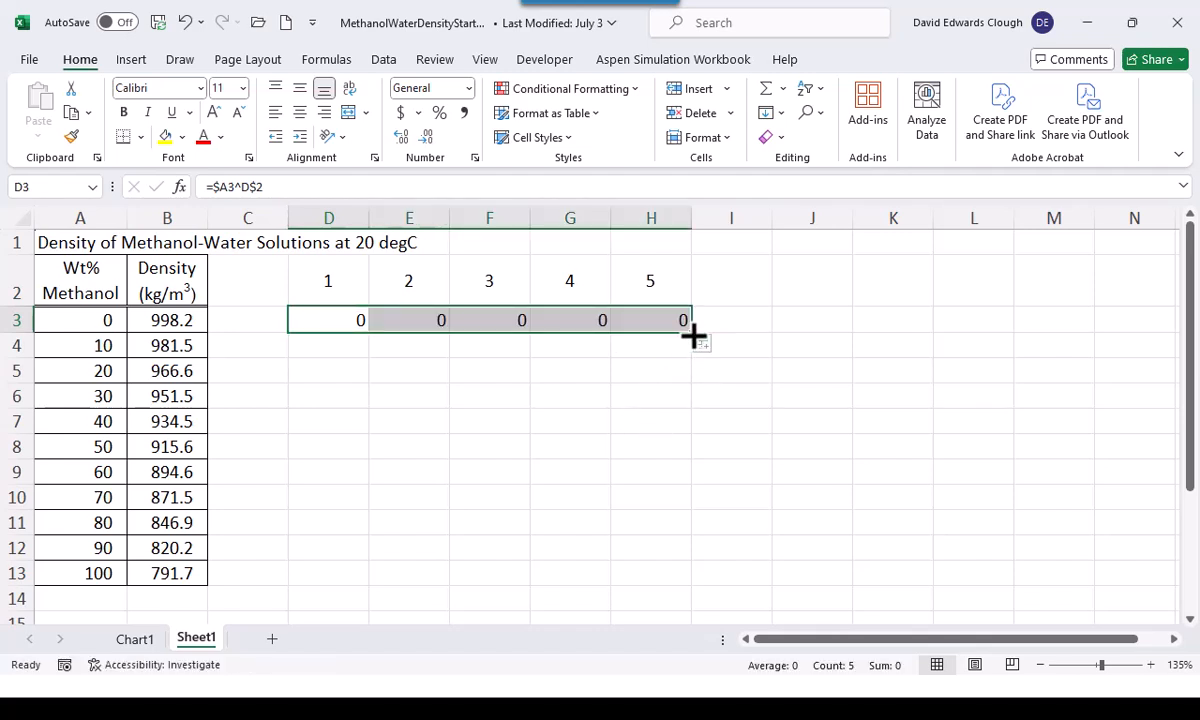
left_click_drag(691, 332, 700, 585)
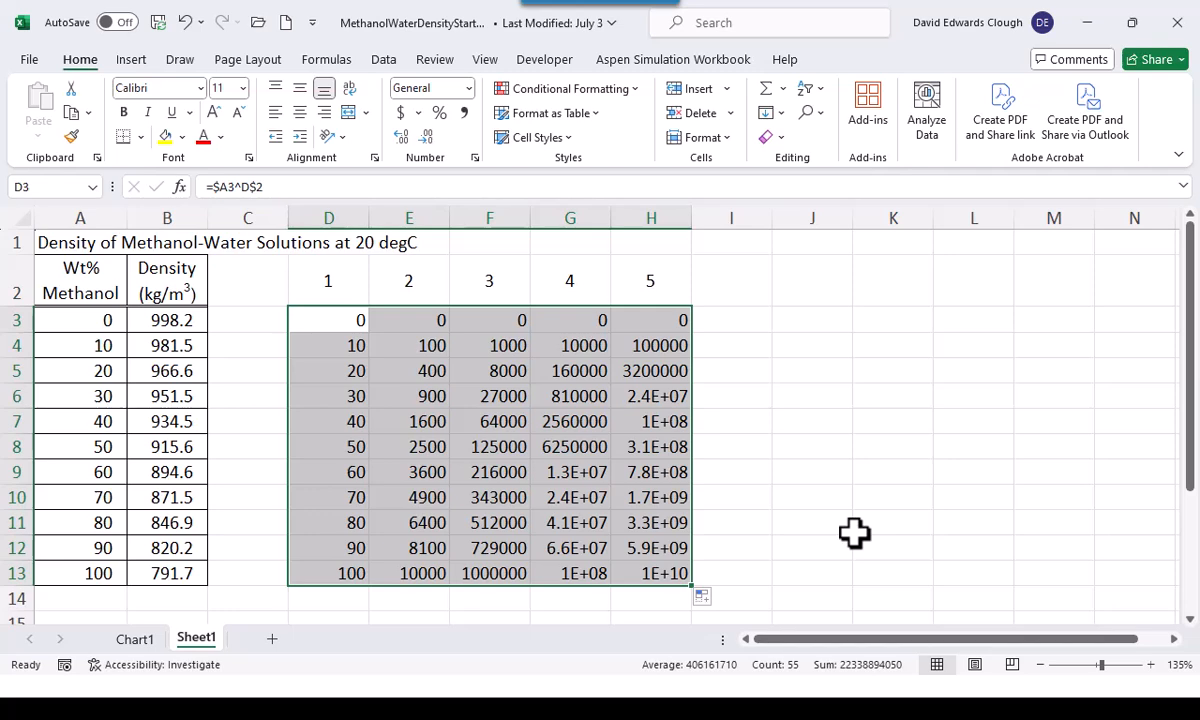
Inspect the fourth- and fifth-power formulas in columns G and H for rows 11 to 13
left_click(654, 571)
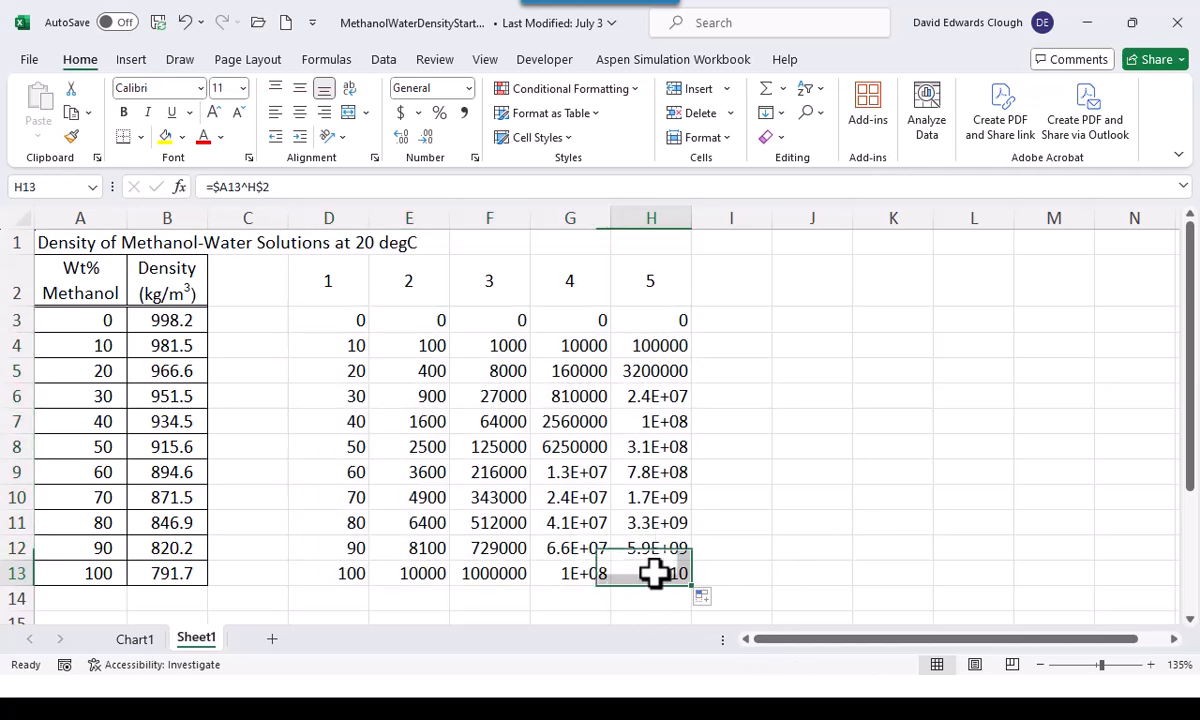
left_click(658, 550)
left_click(645, 523)
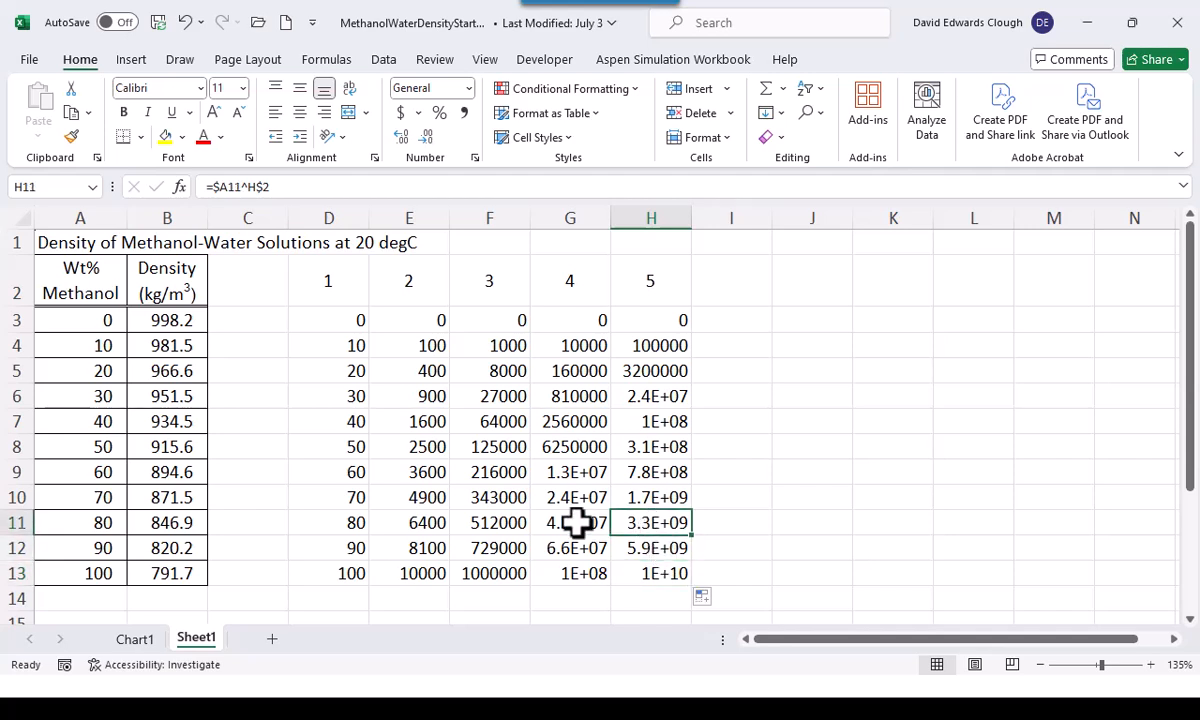
left_click(570, 522)
left_click(584, 549)
left_click(592, 575)
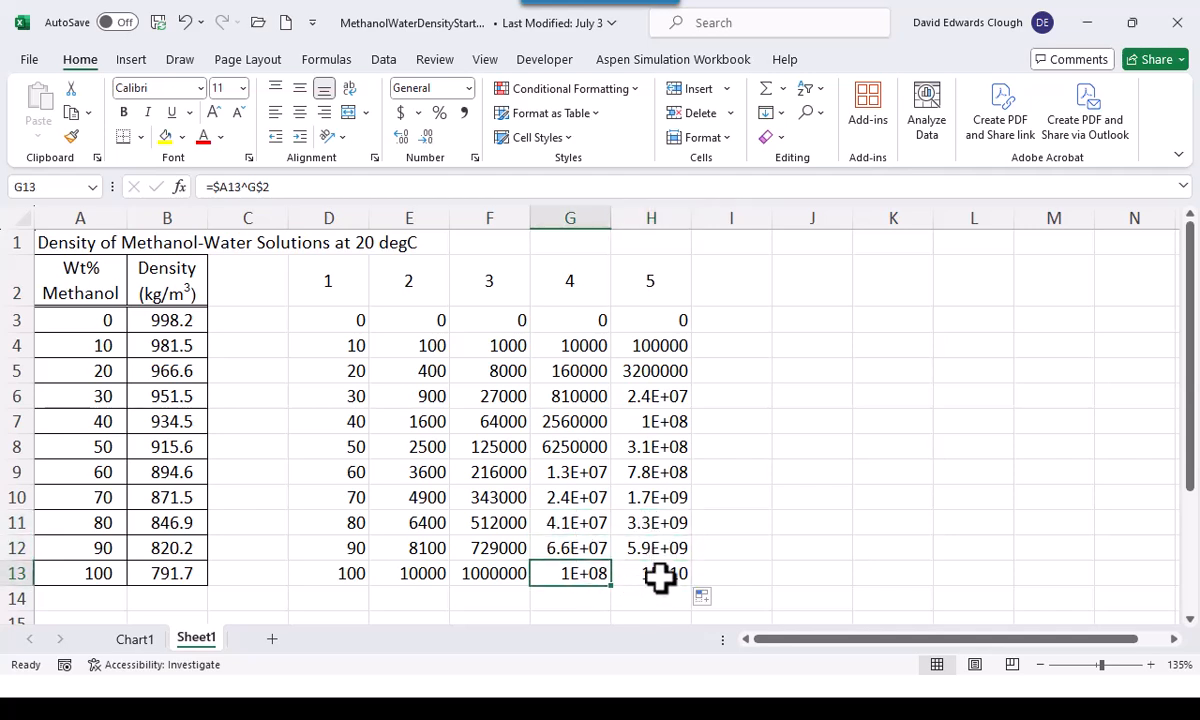
left_click(659, 578)
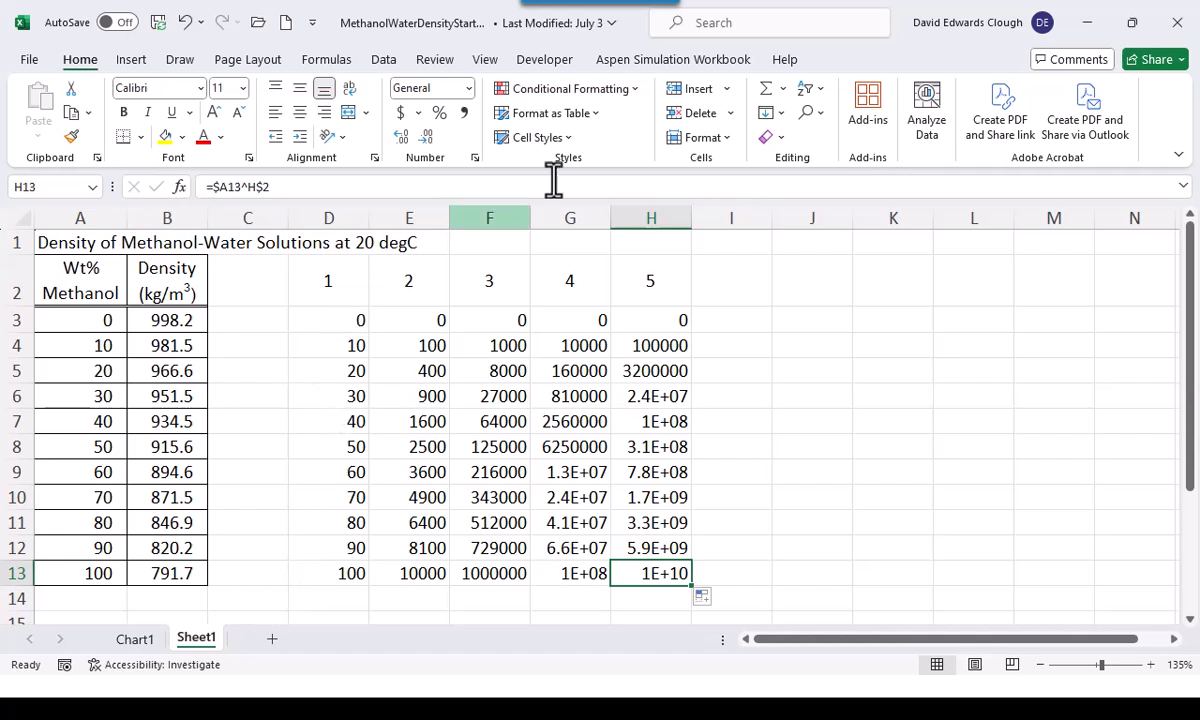
Set up a Regression data analysis with Y range $B$2:$B$13 and X range $D$2:$H$13
left_click(389, 67)
left_click(1005, 92)
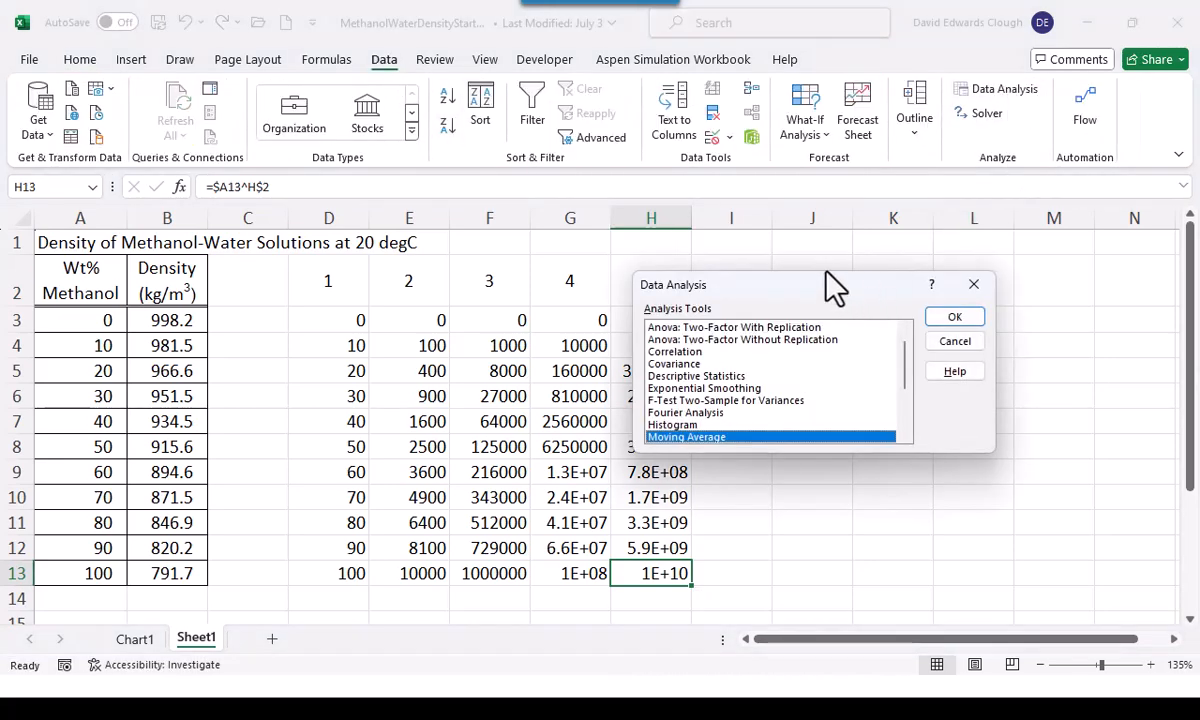
left_click_drag(828, 282, 943, 260)
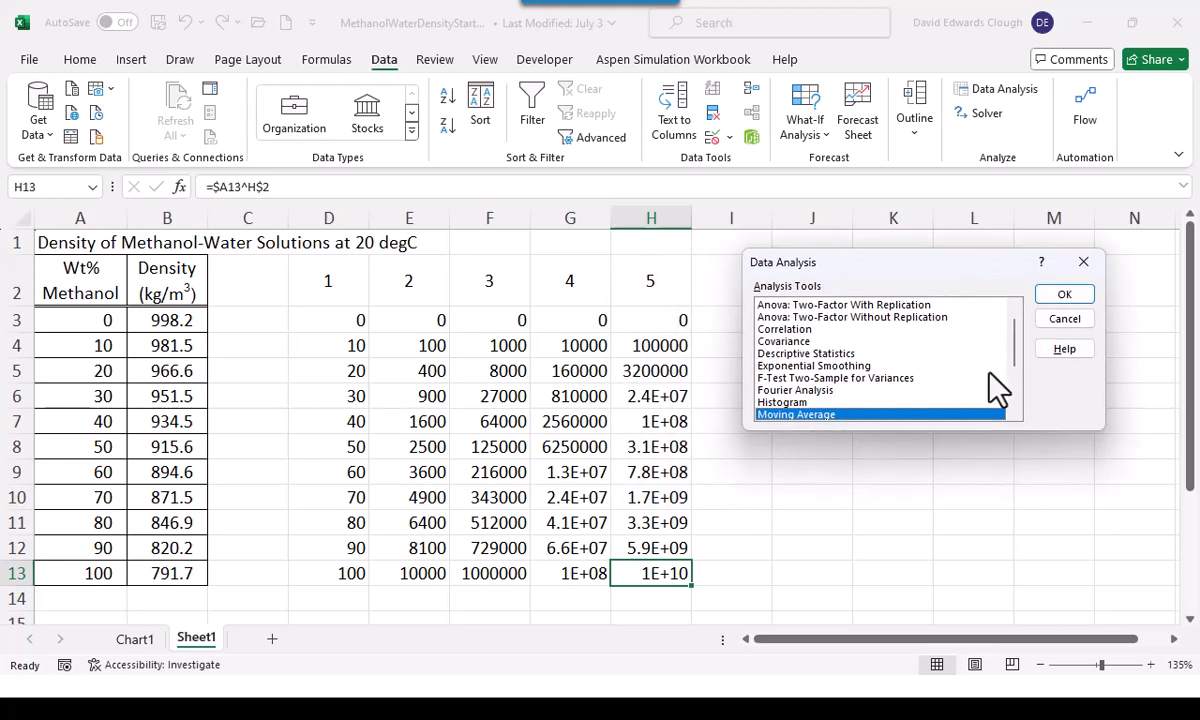
scroll(1020, 370, "down", 3)
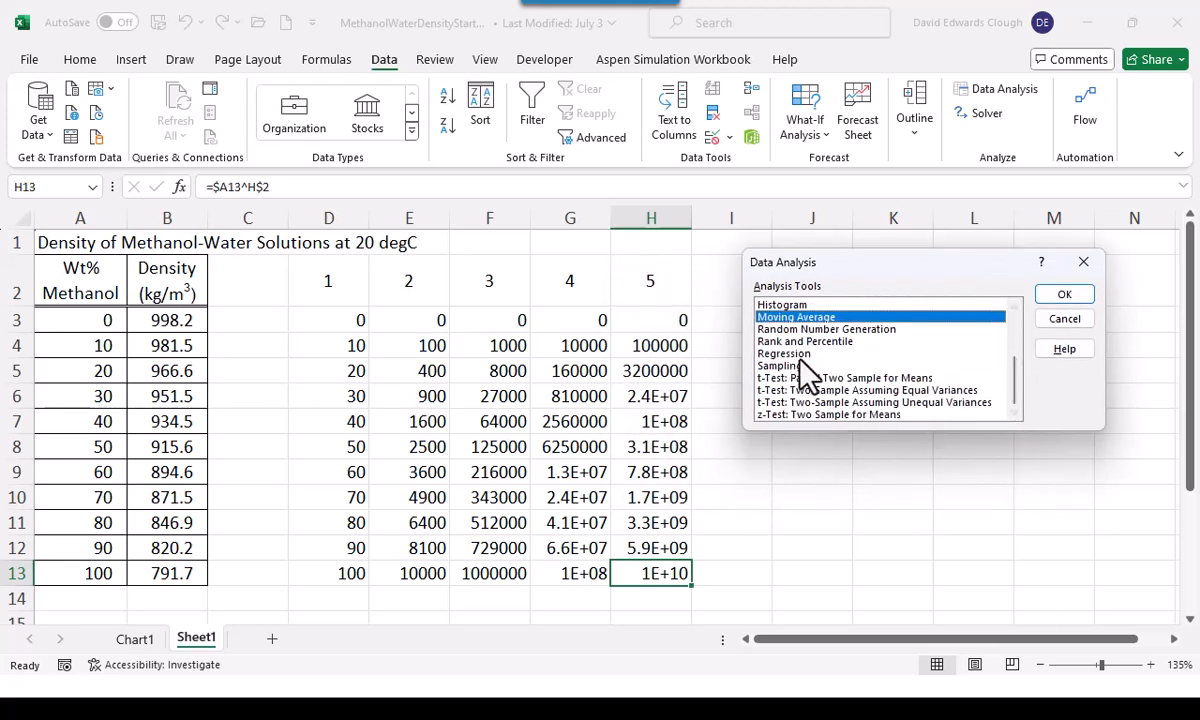
left_click(802, 354)
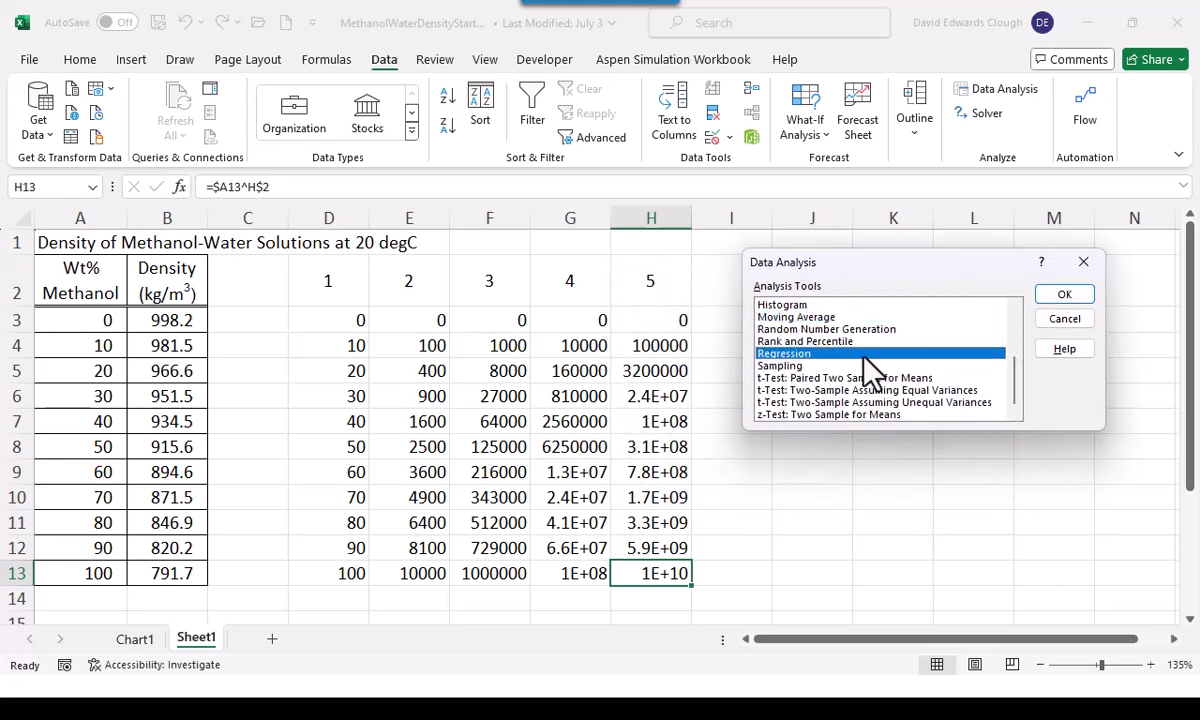
left_click(1058, 296)
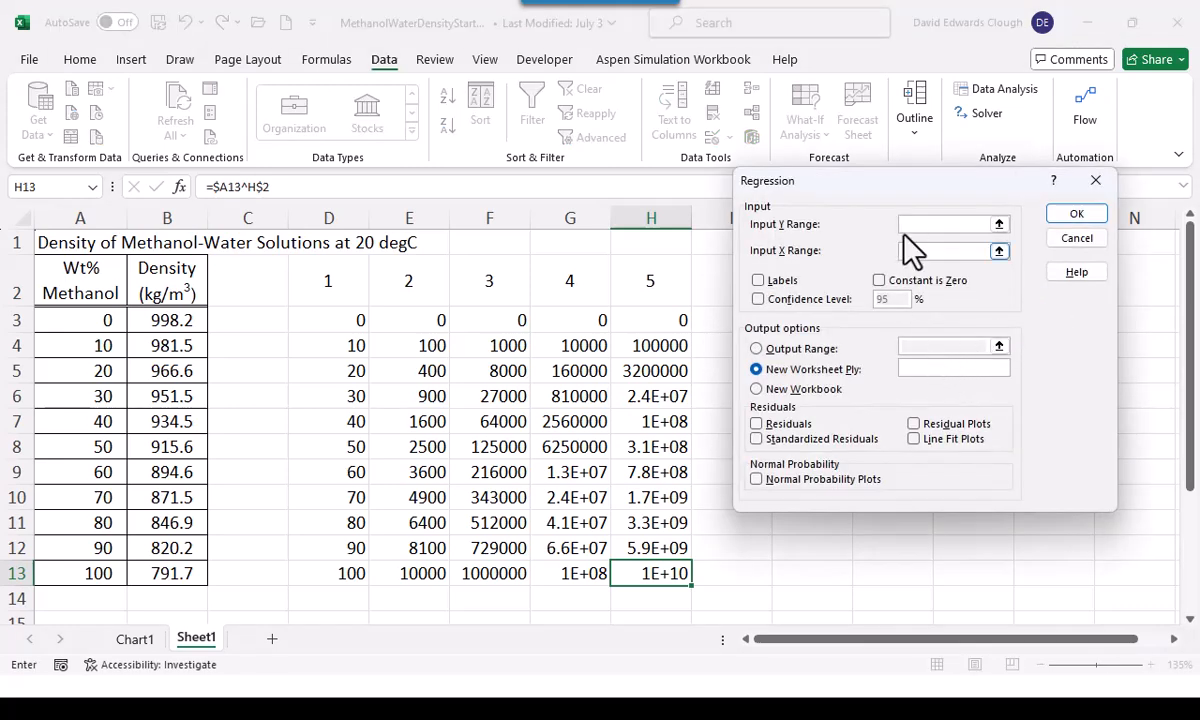
left_click(943, 228)
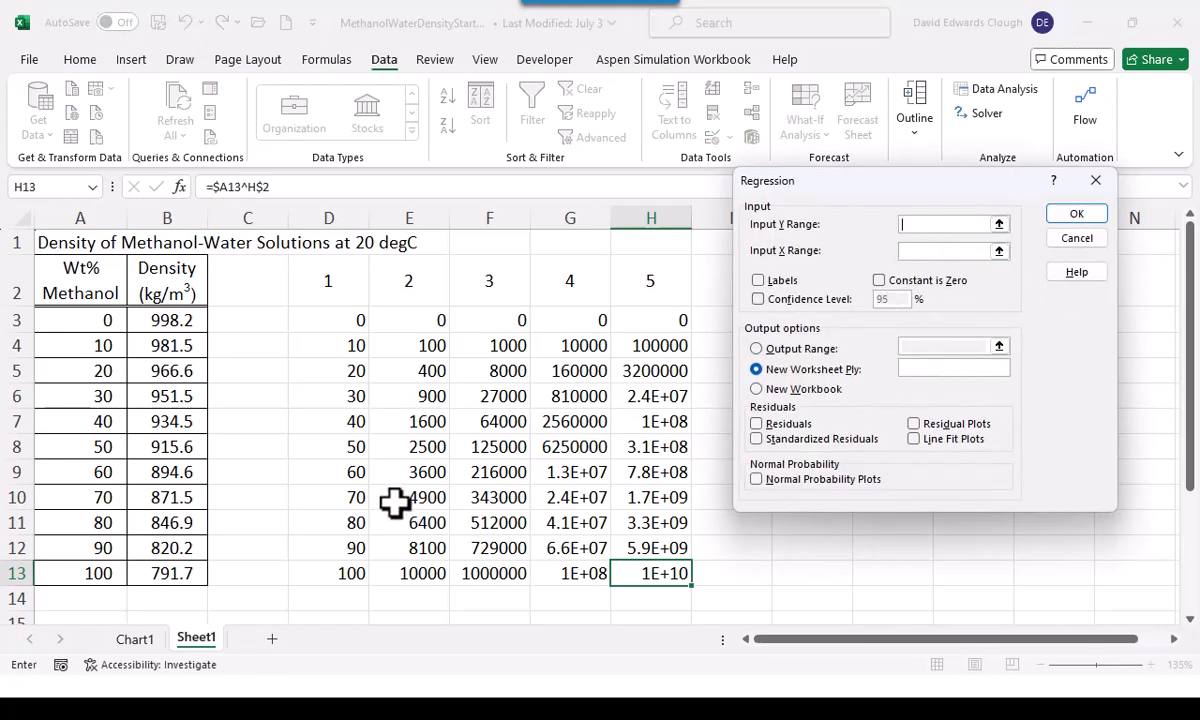
left_click_drag(156, 274, 158, 568)
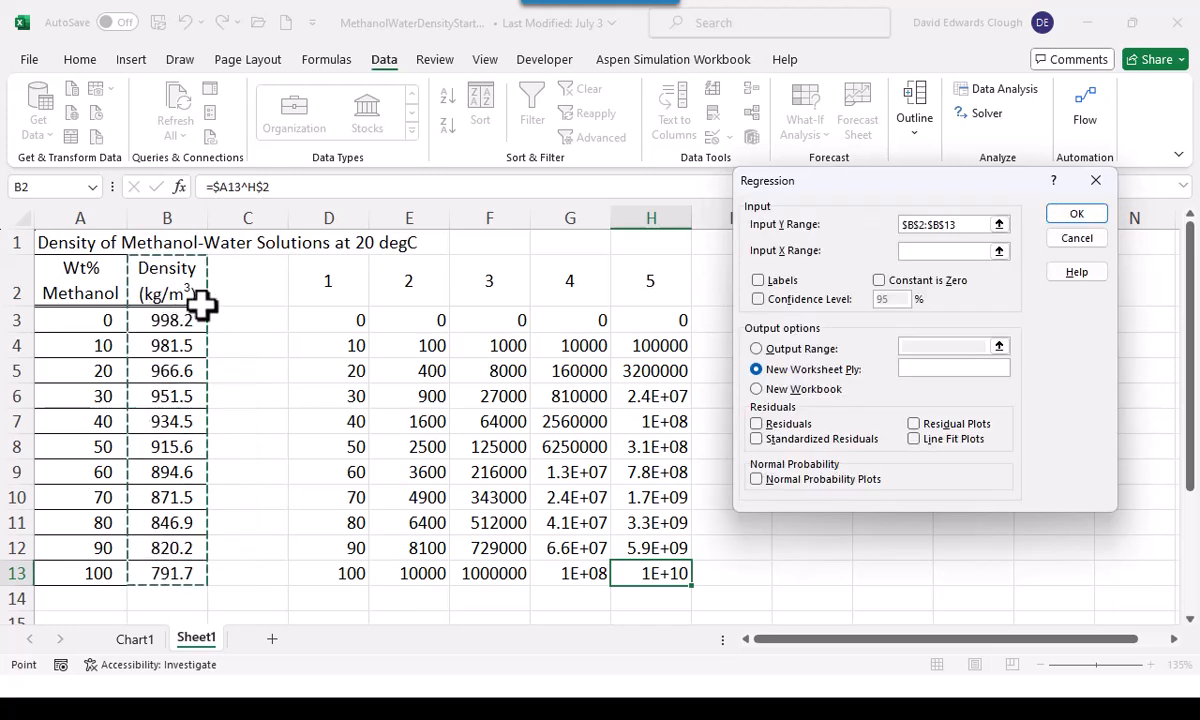
left_click(906, 252)
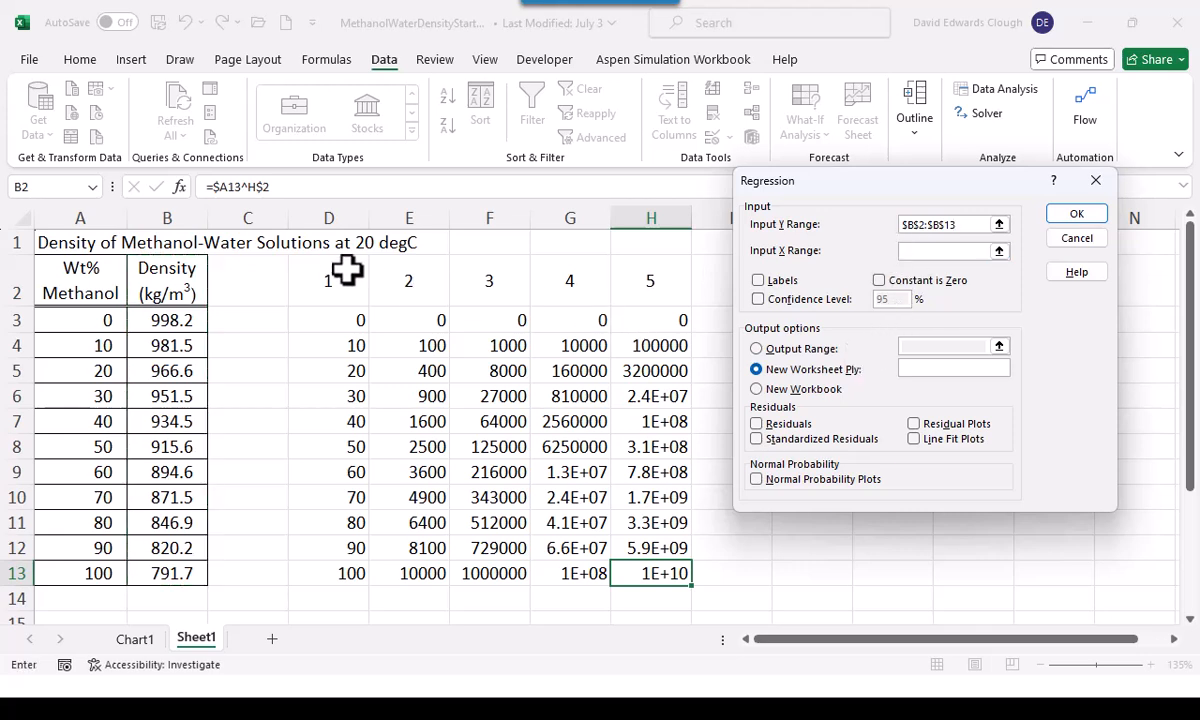
left_click_drag(340, 276, 651, 566)
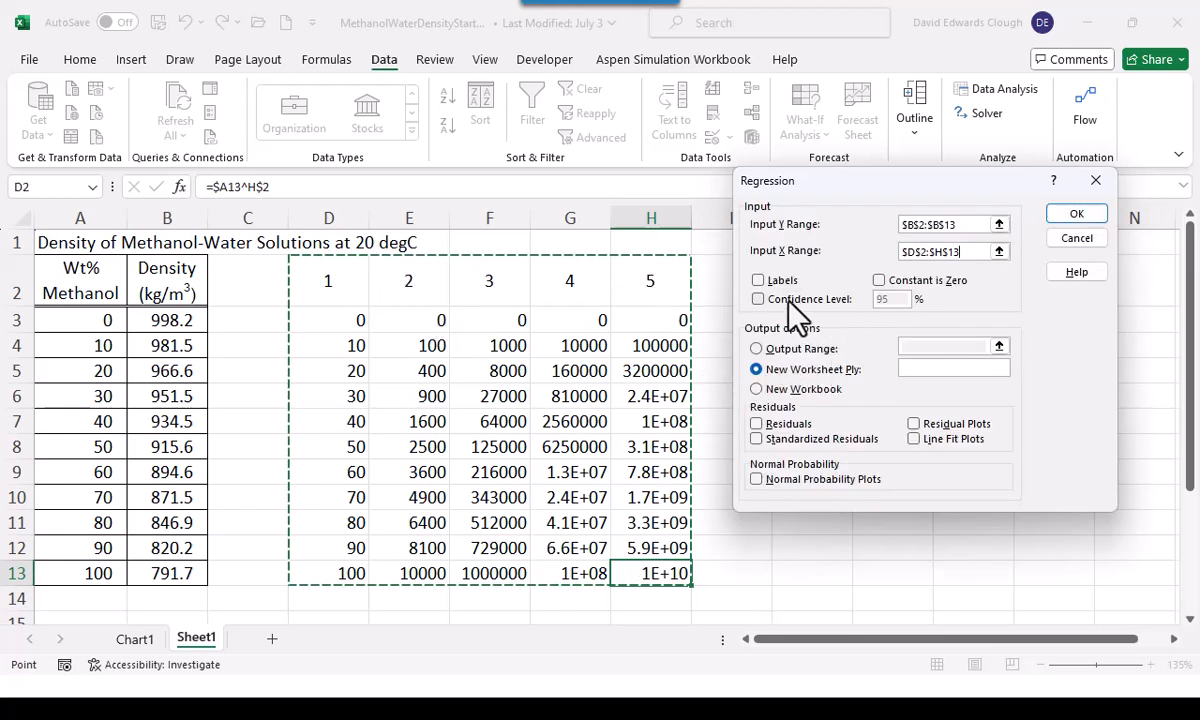
Include labels and residuals in the regression and generate its output on a new worksheet
left_click(758, 281)
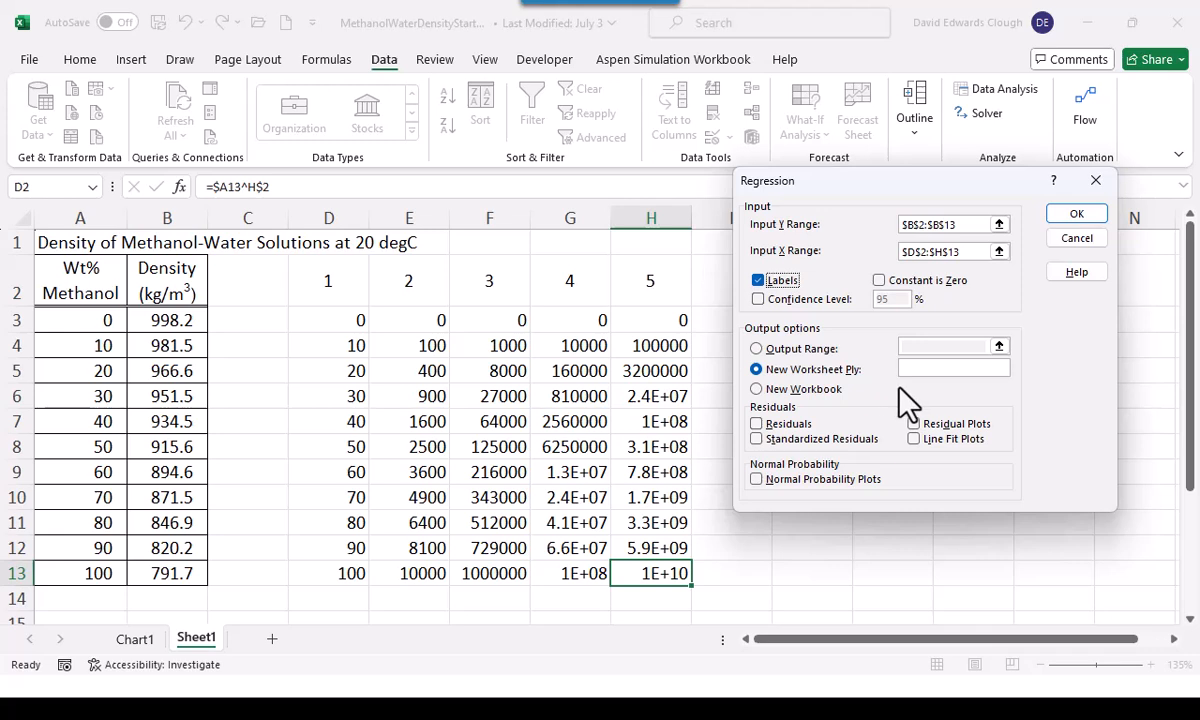
left_click(758, 424)
left_click(1079, 213)
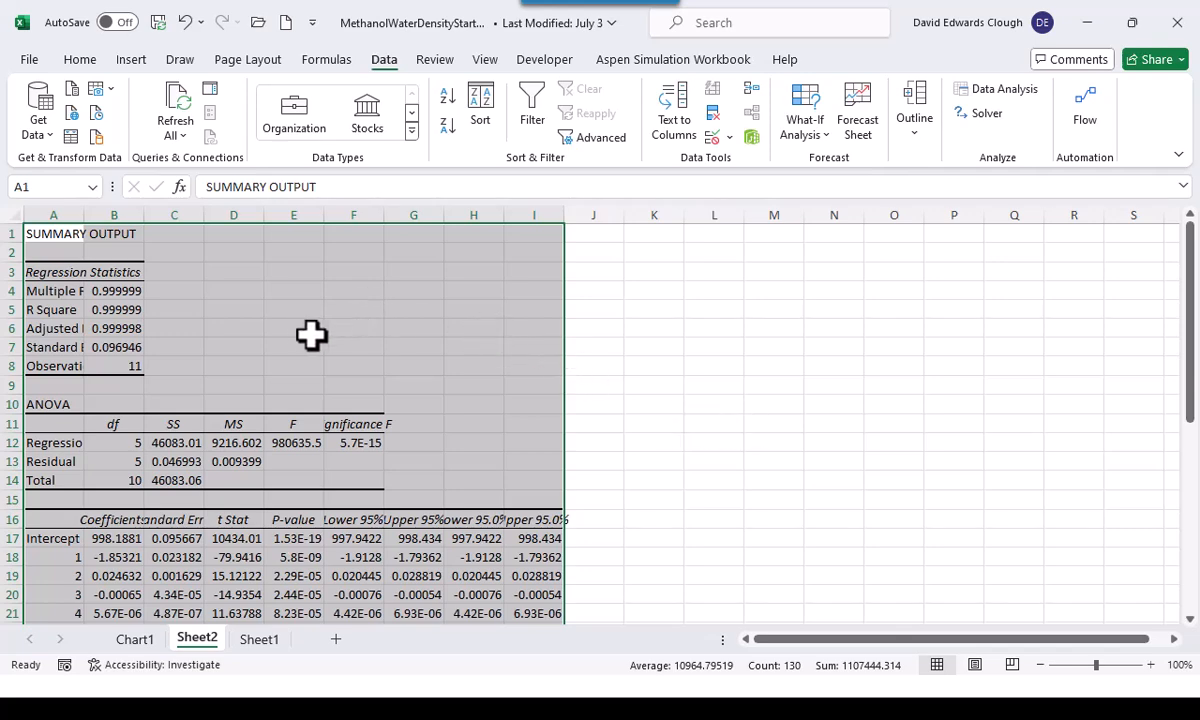
Autofit columns A and F of the regression output so their labels fit
left_click(189, 287)
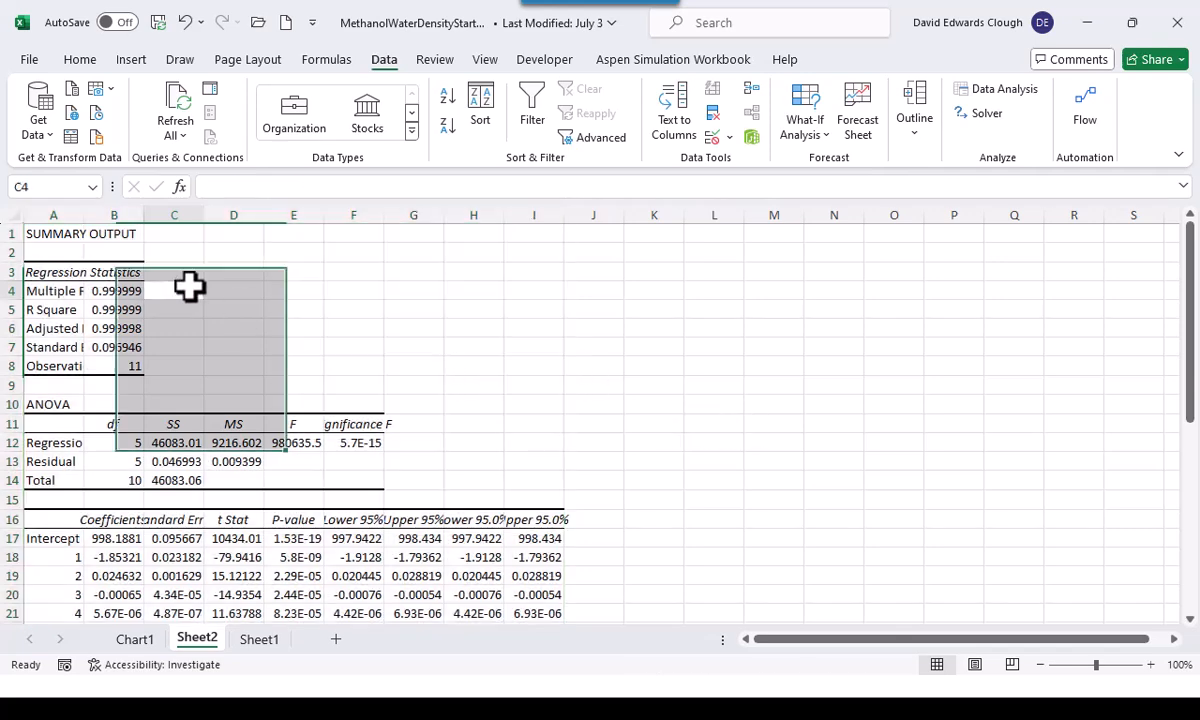
double_click(85, 214)
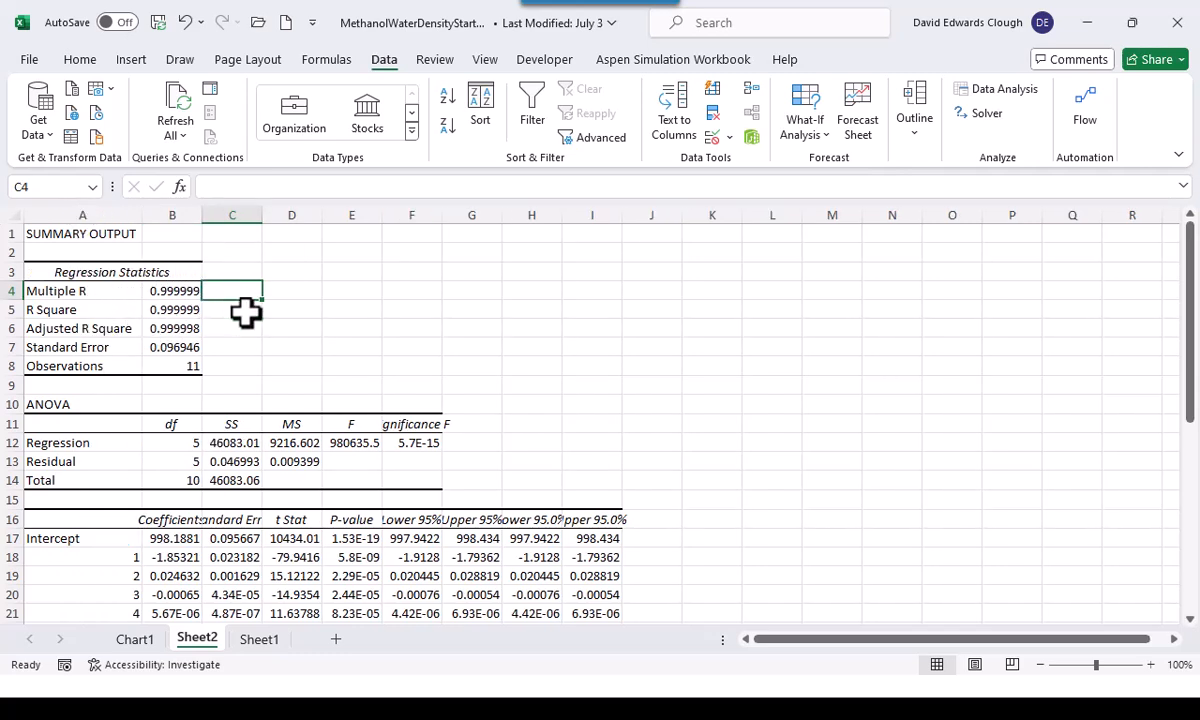
double_click(444, 214)
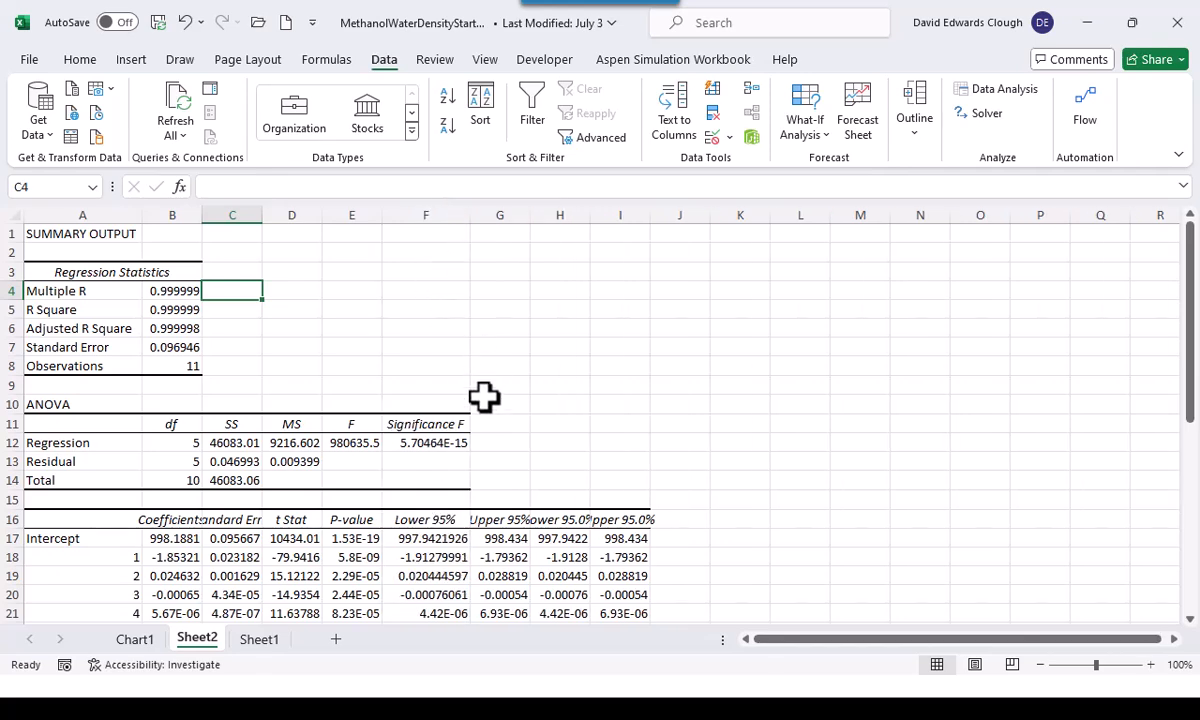
Delete columns H and I, which hold the duplicate lower and upper 95.0% limits
scroll(650, 362, "down", 1)
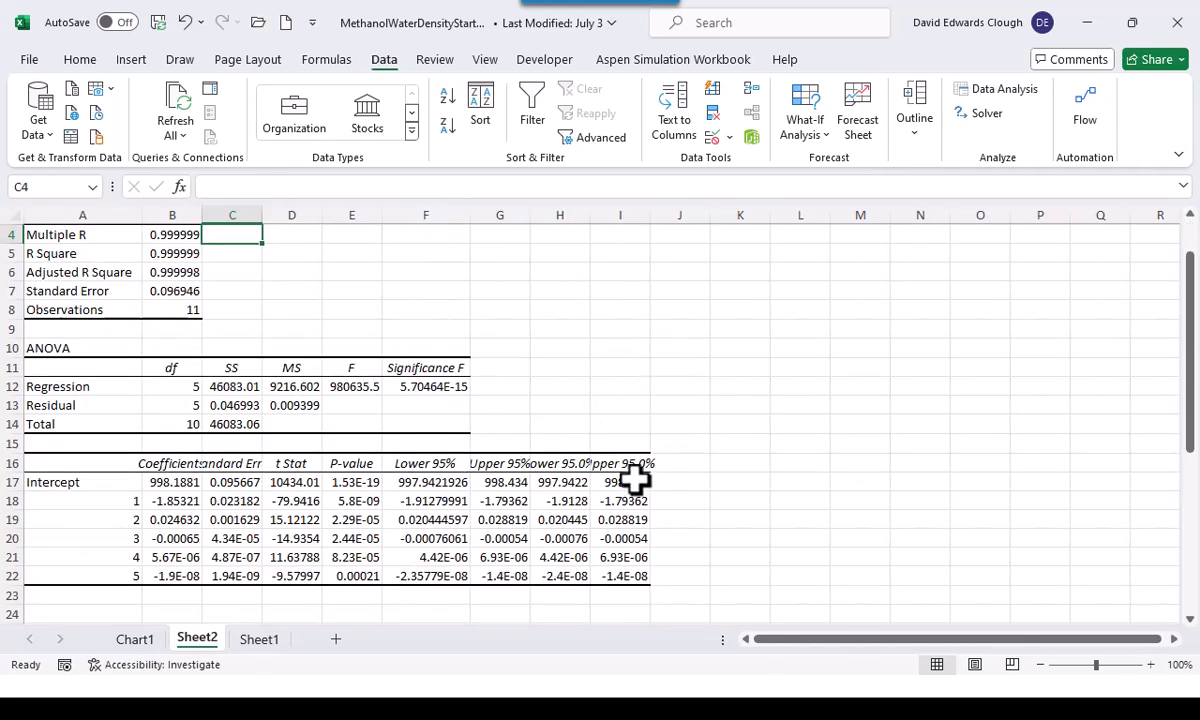
left_click_drag(567, 212, 632, 211)
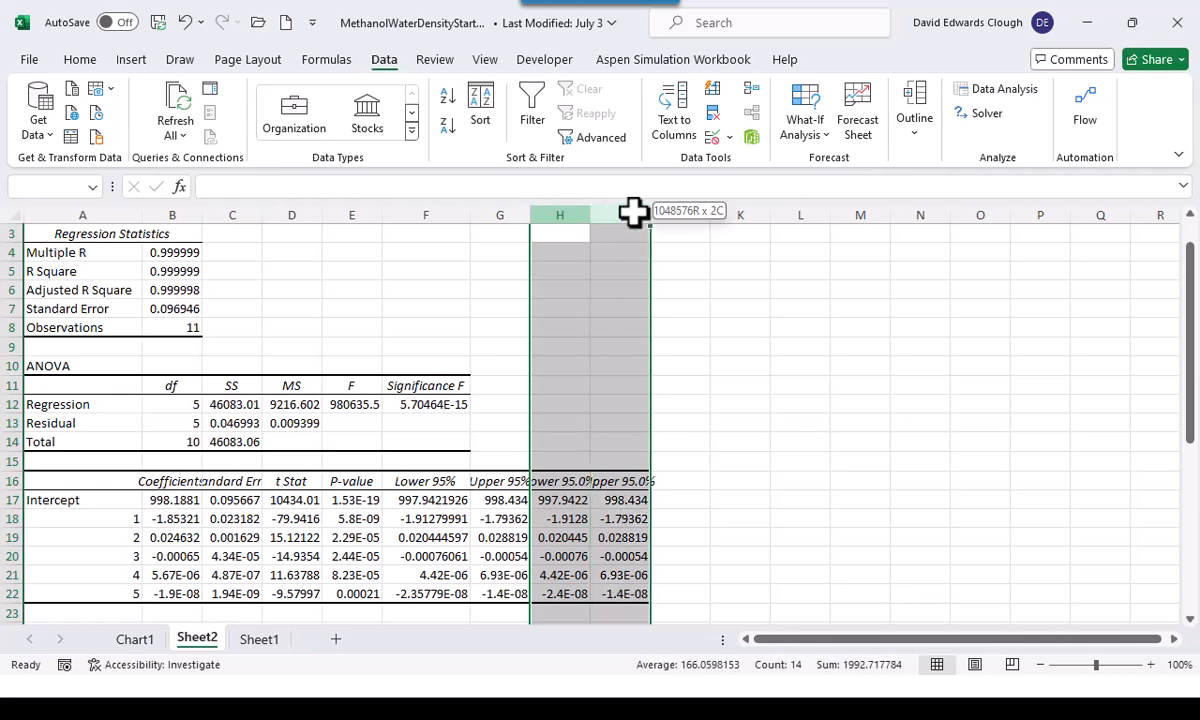
right_click(636, 210)
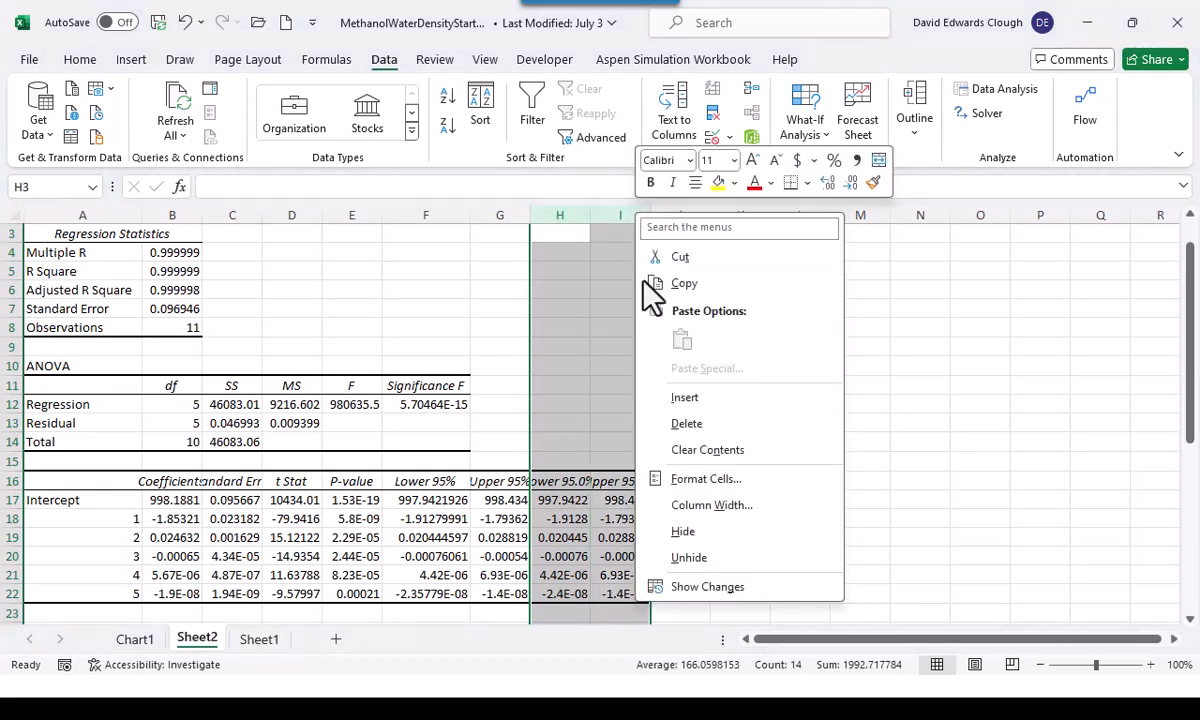
left_click(687, 424)
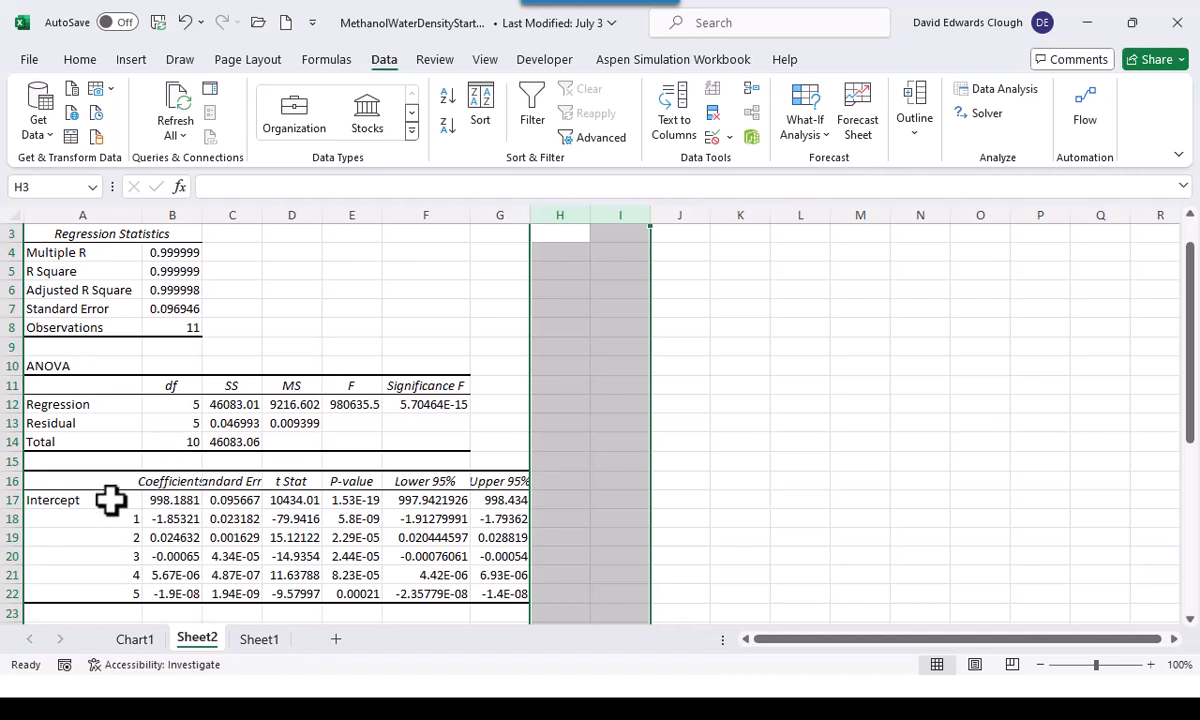
Autofit columns B and C to fit the Coefficients and Standard Error headings
left_click(162, 481)
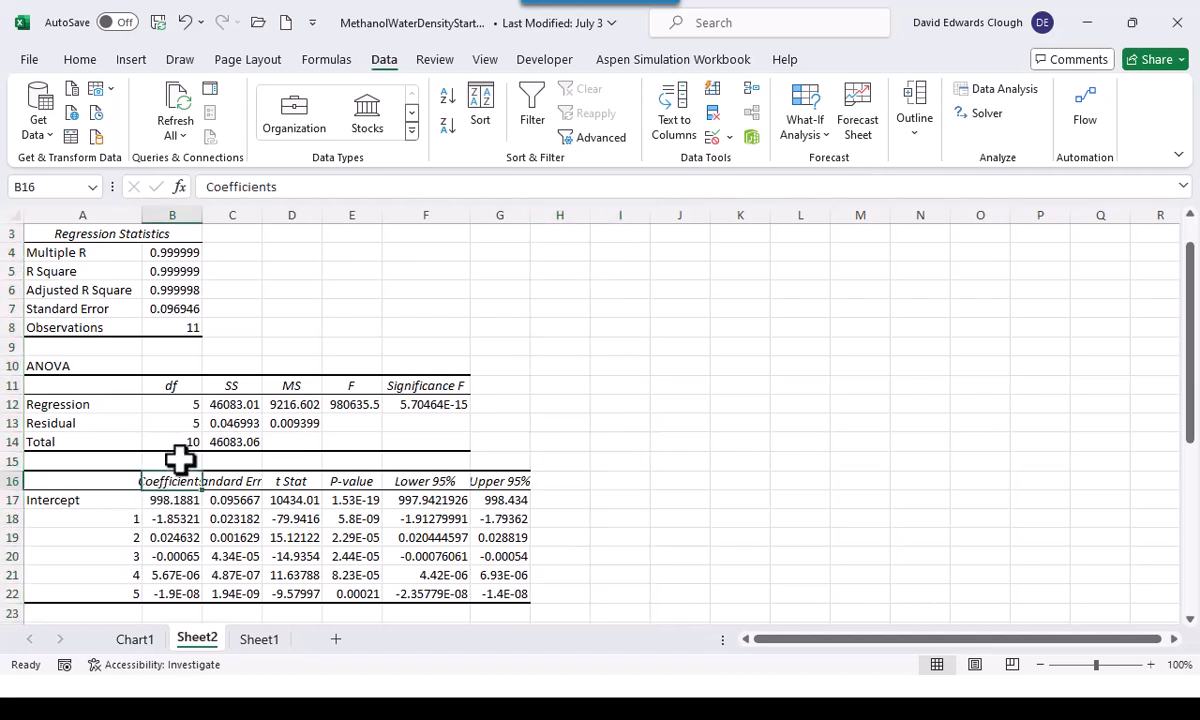
double_click(201, 215)
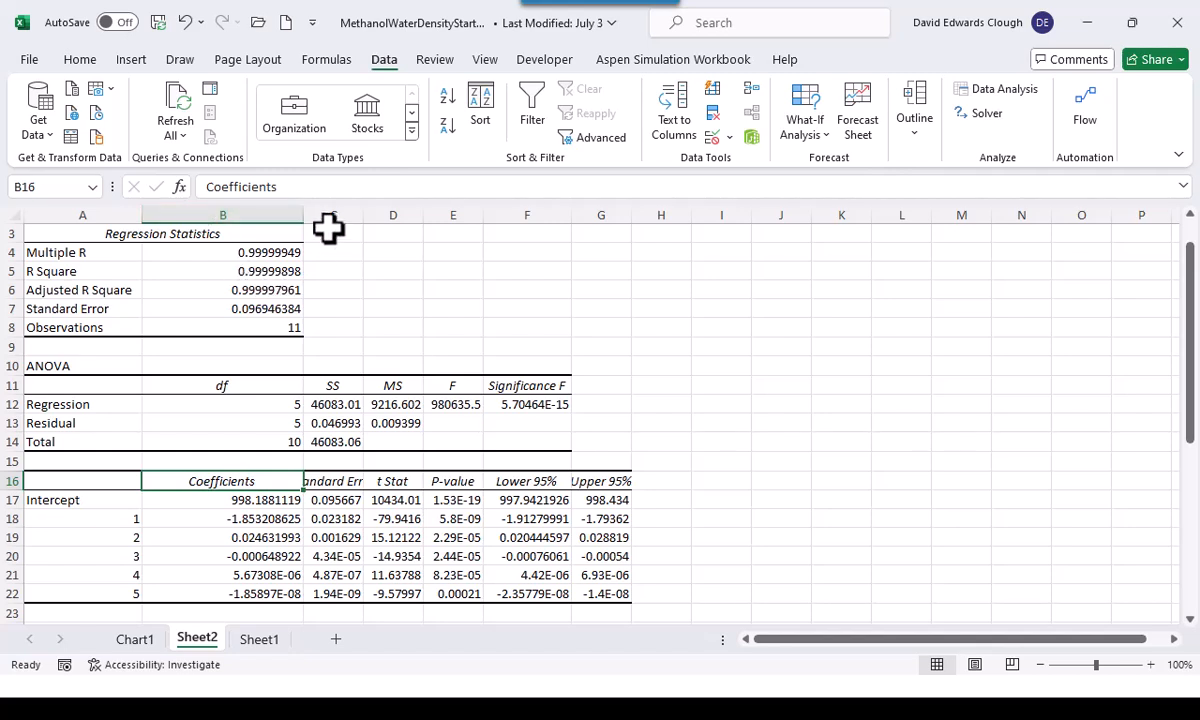
double_click(364, 214)
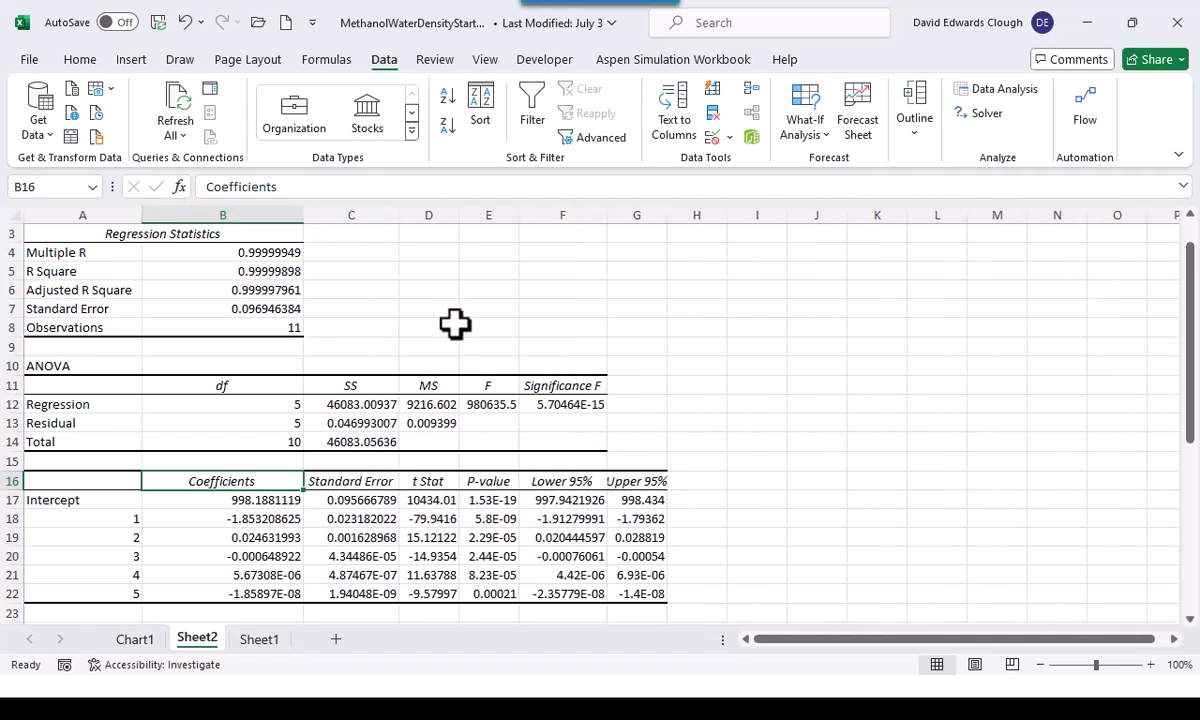
Autofit column G to its contents and show the regression statistics in B4:B7 with six decimal places
double_click(668, 217)
left_click(622, 481)
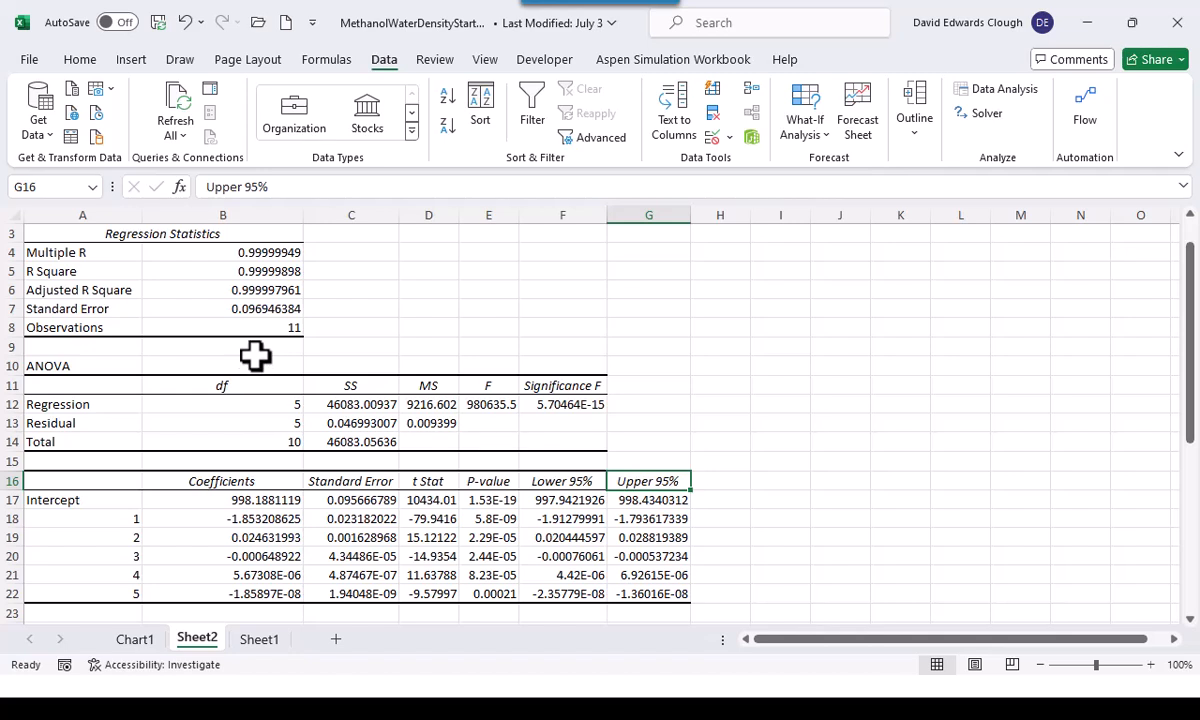
left_click(255, 254)
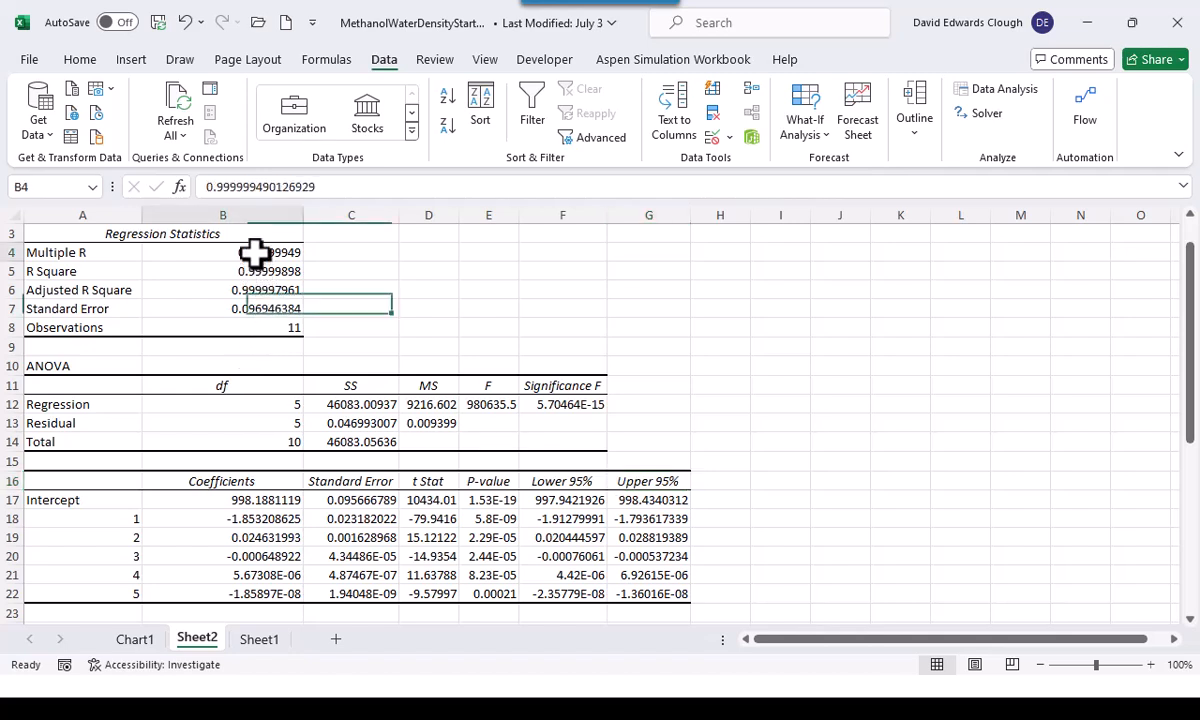
left_click(257, 270)
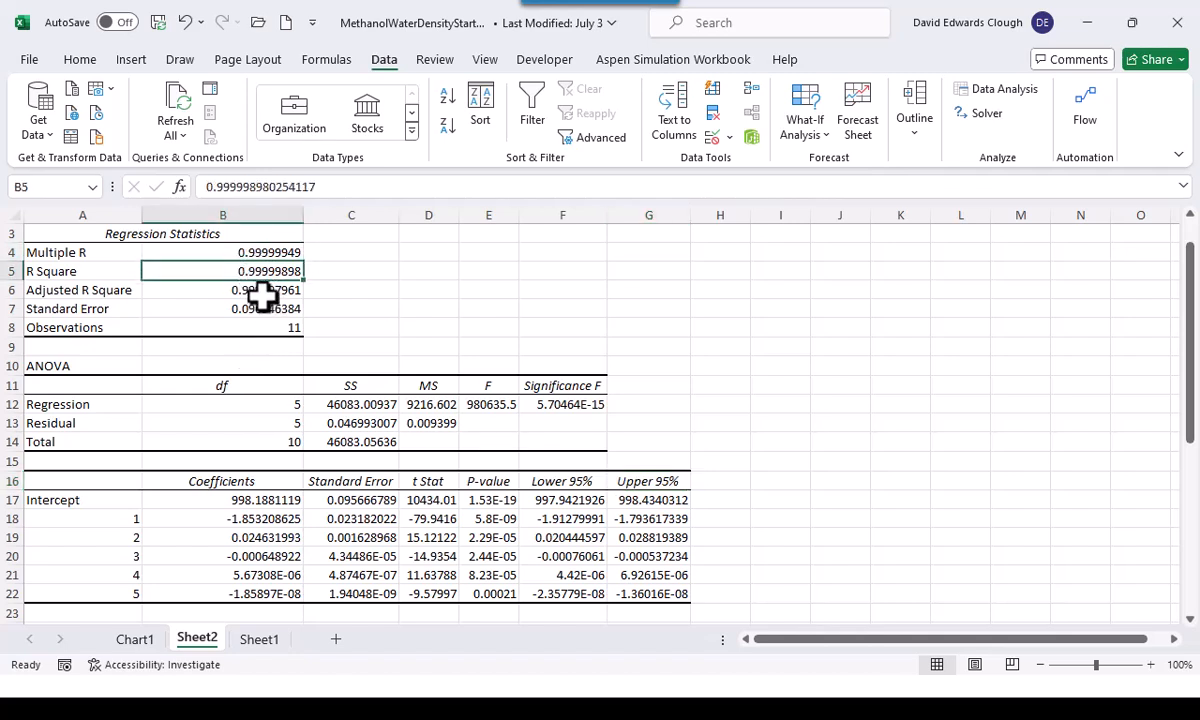
left_click(265, 290)
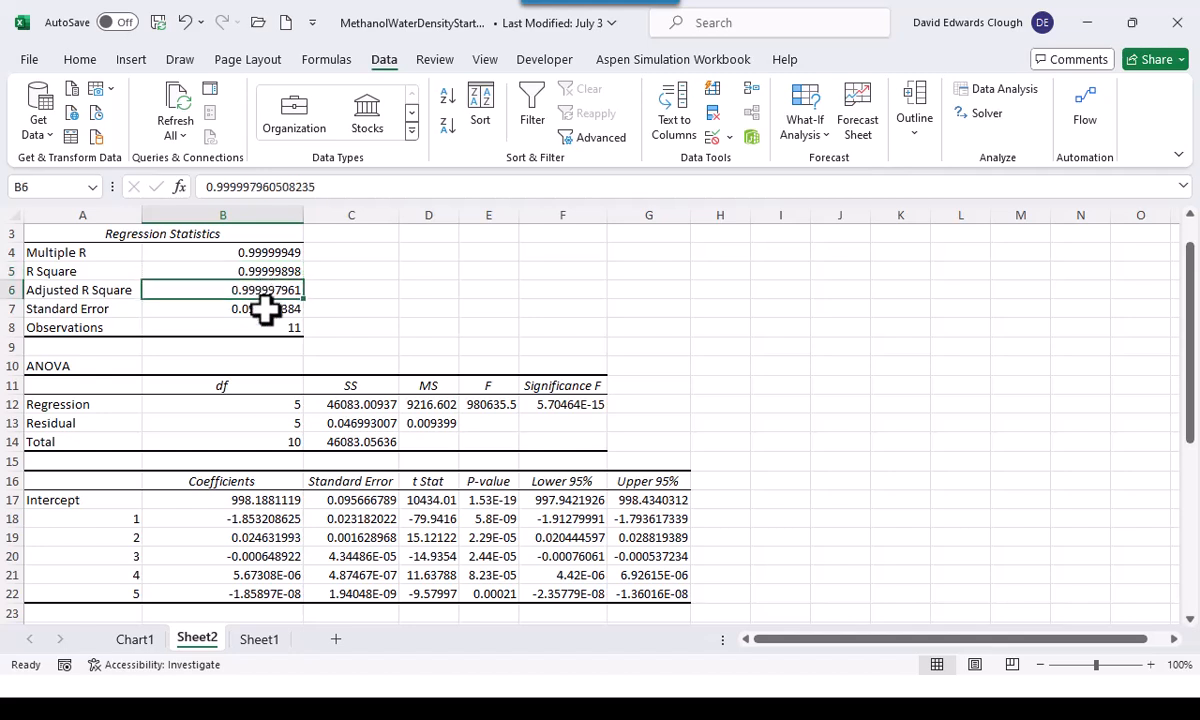
left_click_drag(270, 252, 276, 306)
left_click(79, 62)
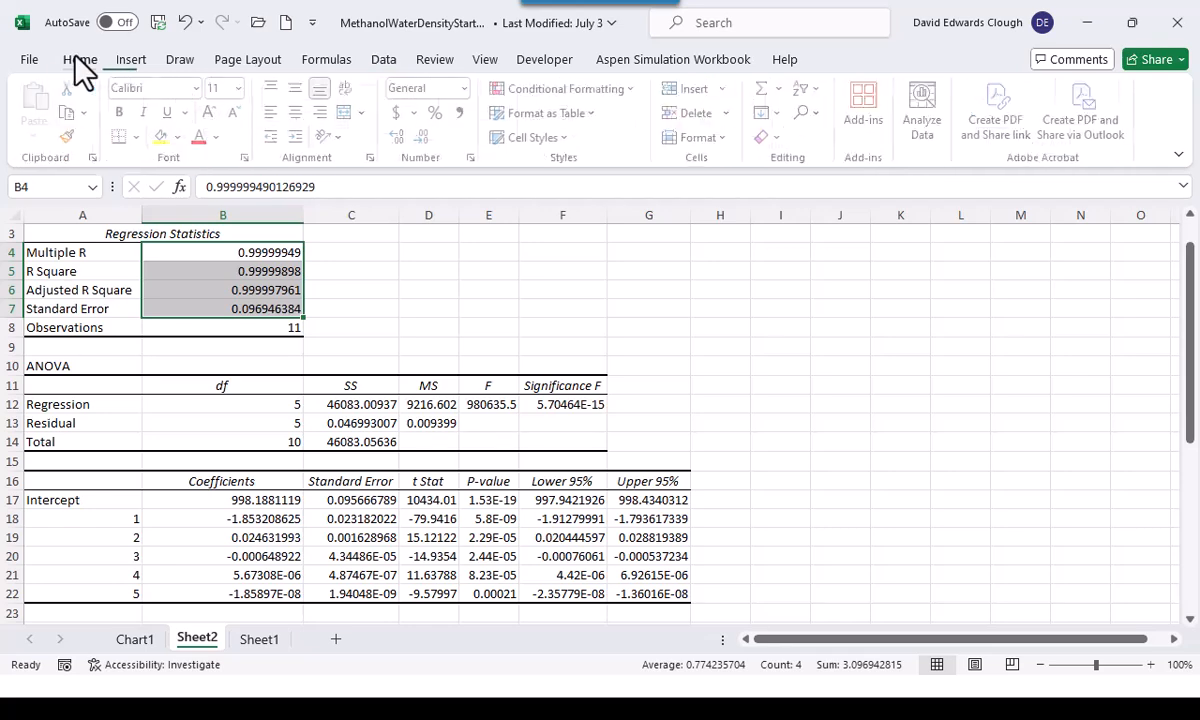
left_click(425, 136)
left_click(425, 136)
left_click(425, 136)
left_click(400, 137)
left_click(280, 308)
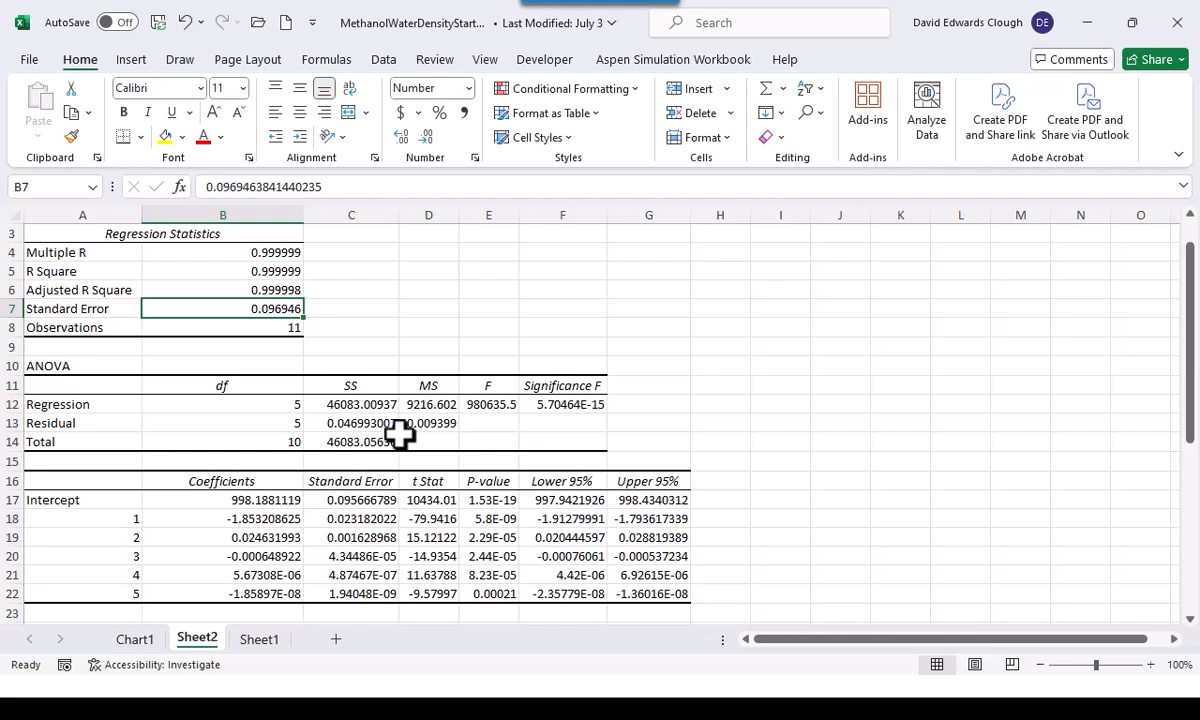
Delete rows 10 to 14, which hold the ANOVA table of the regression output
left_click(556, 406)
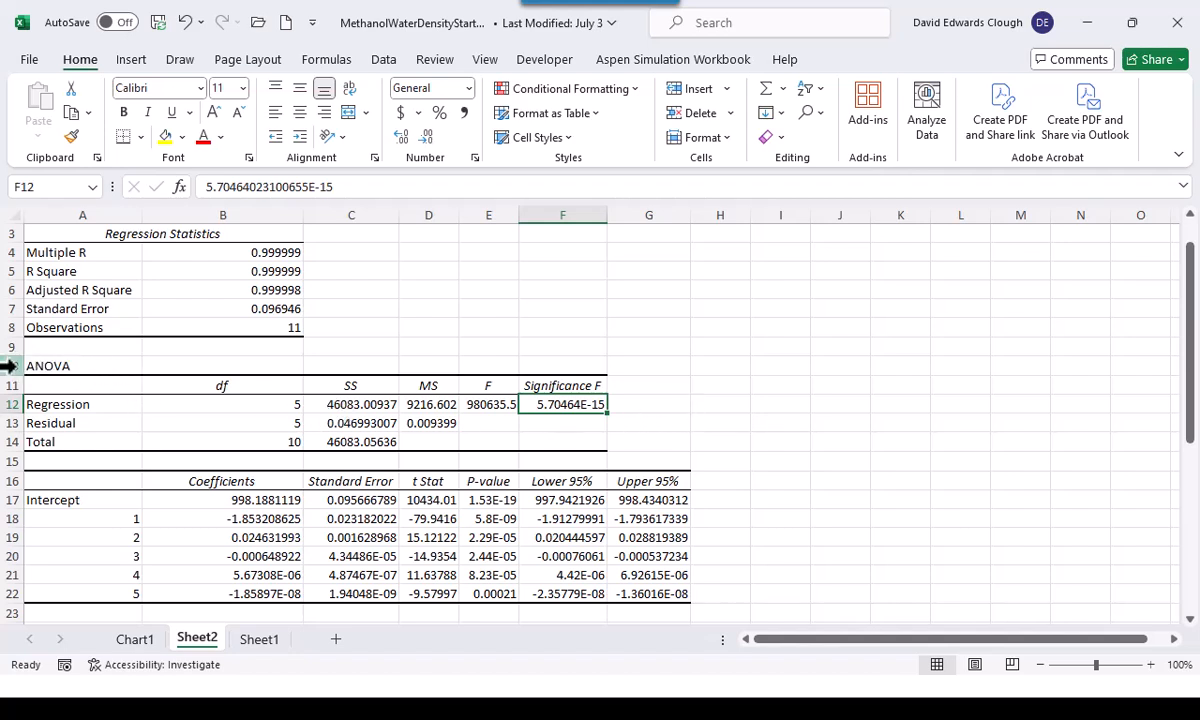
left_click_drag(7, 366, 7, 442)
right_click(7, 442)
left_click(78, 265)
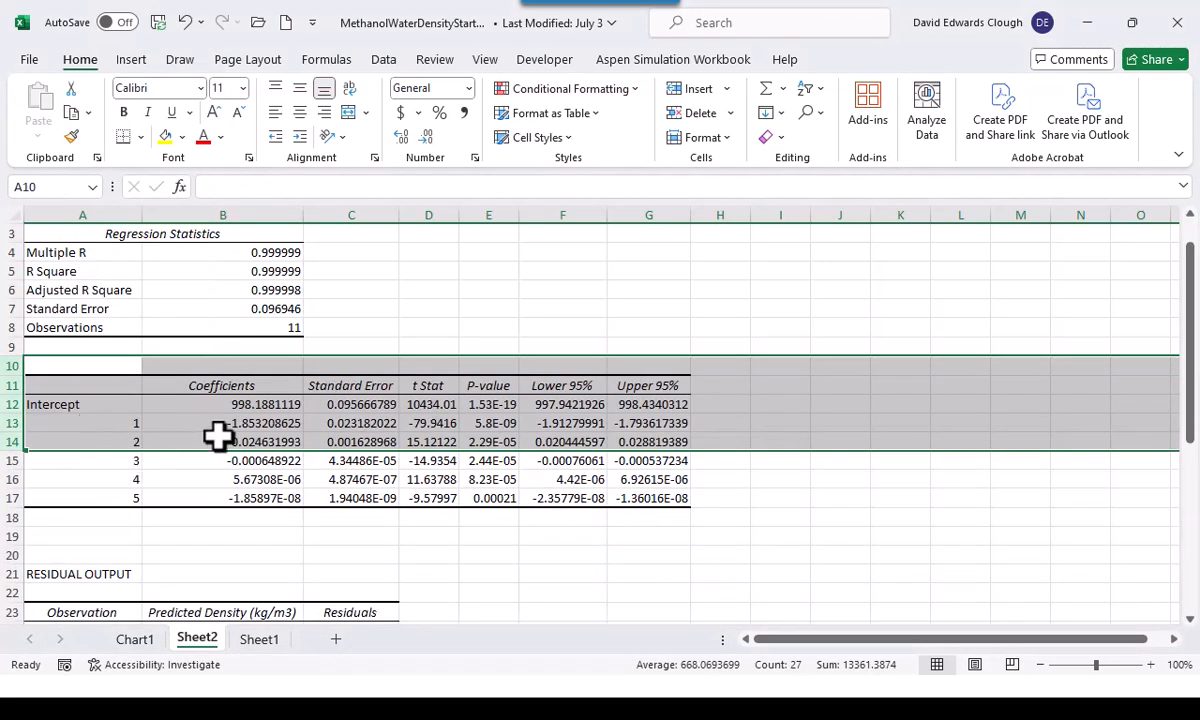
left_click(218, 437)
Widen column E slightly and format the P-values in E12:E17 as percentages with three decimal places
left_click_drag(251, 400, 260, 506)
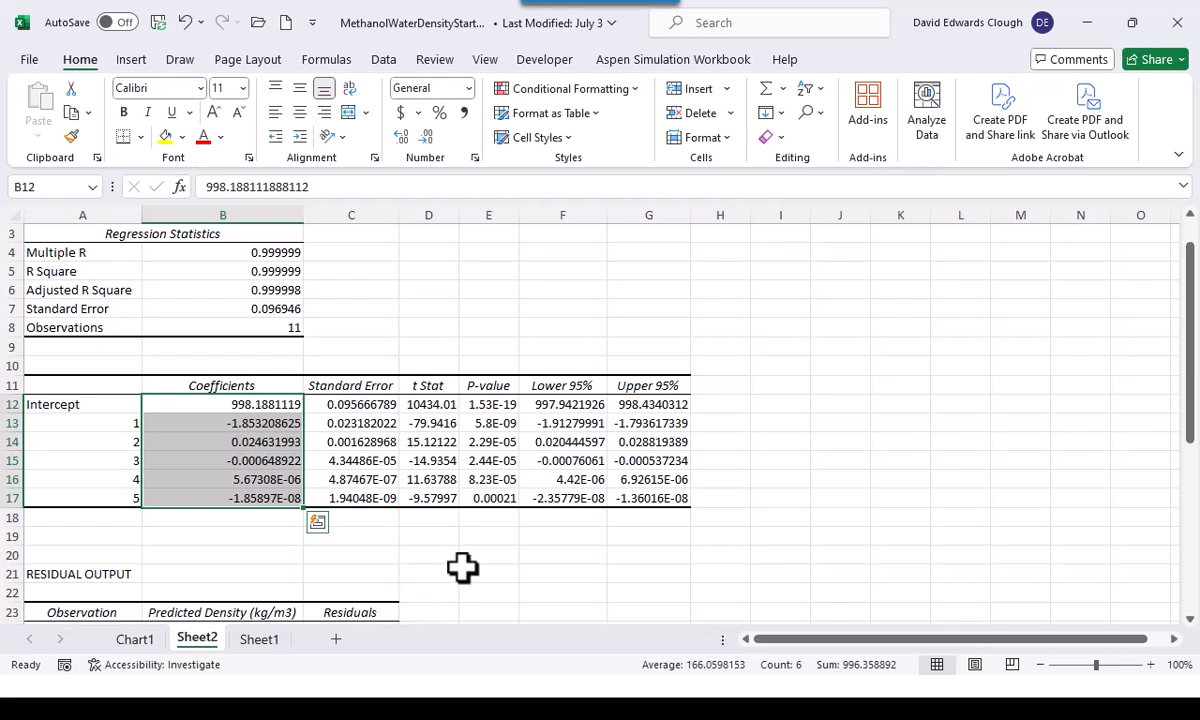
left_click_drag(518, 220, 528, 222)
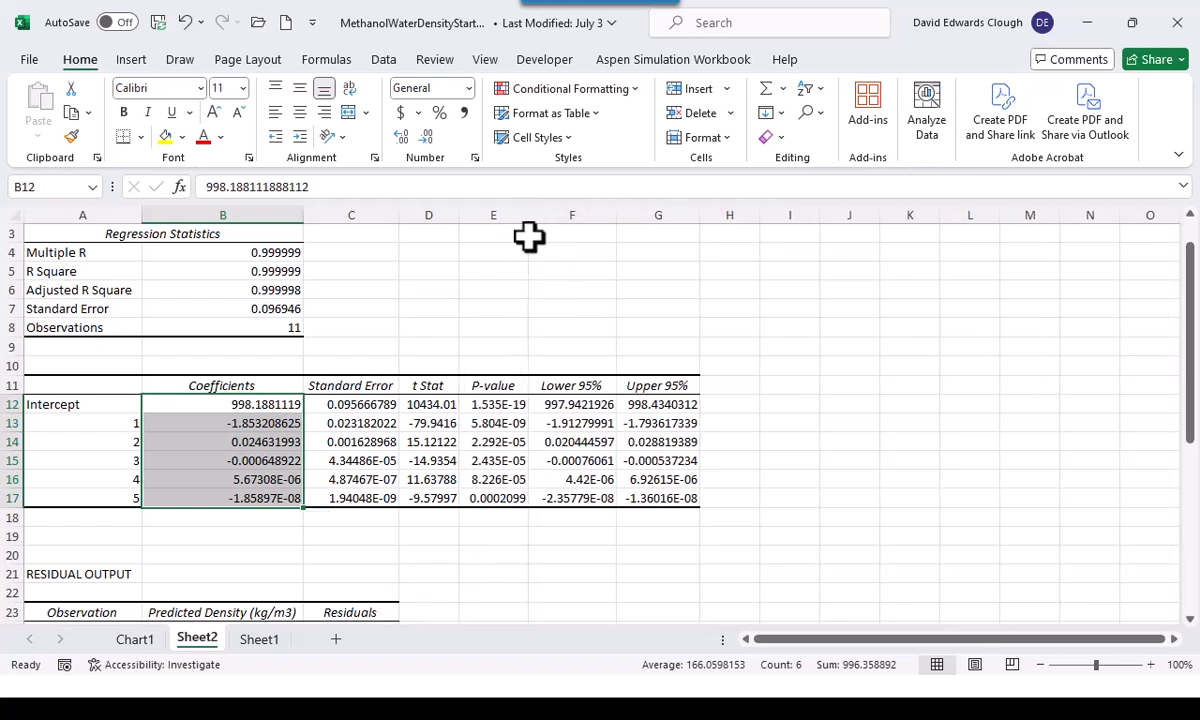
left_click_drag(510, 402, 509, 506)
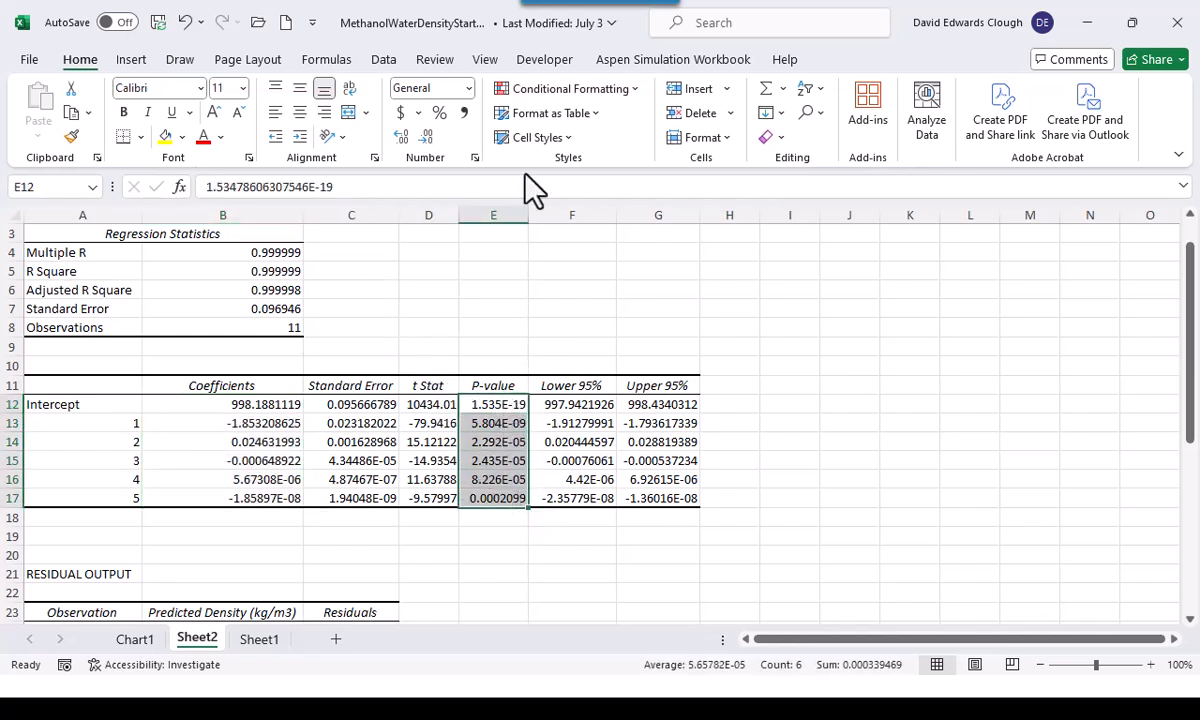
left_click(440, 113)
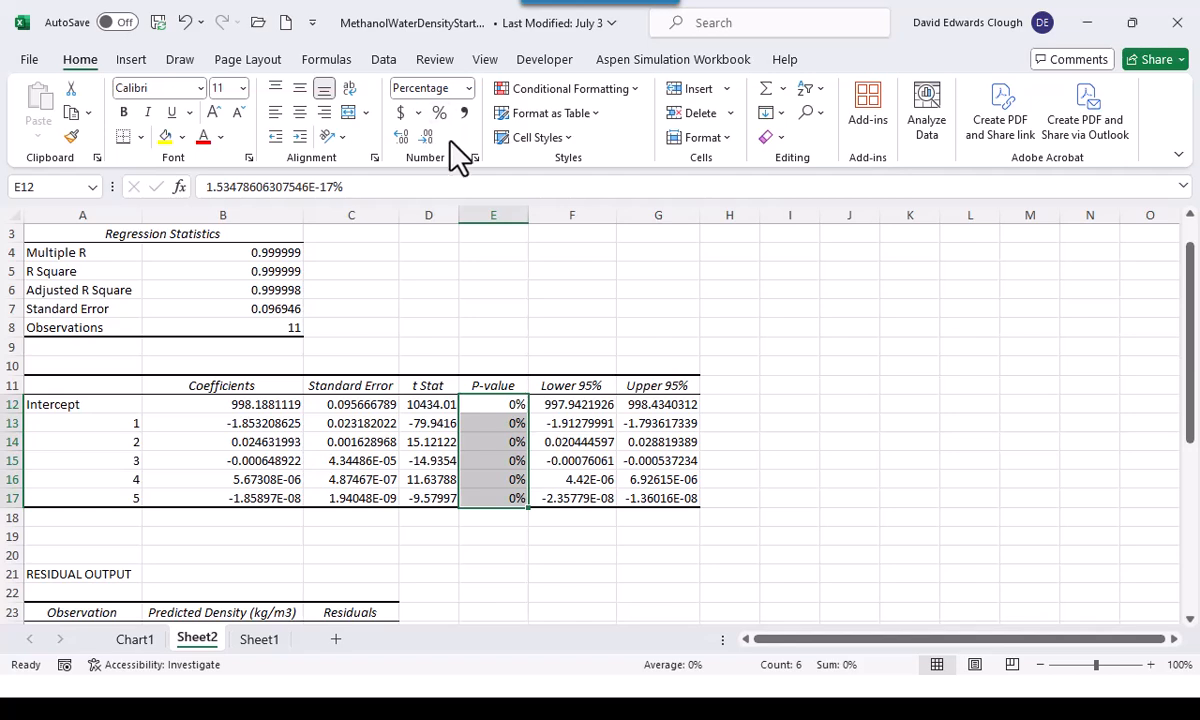
left_click(400, 136)
left_click(400, 136)
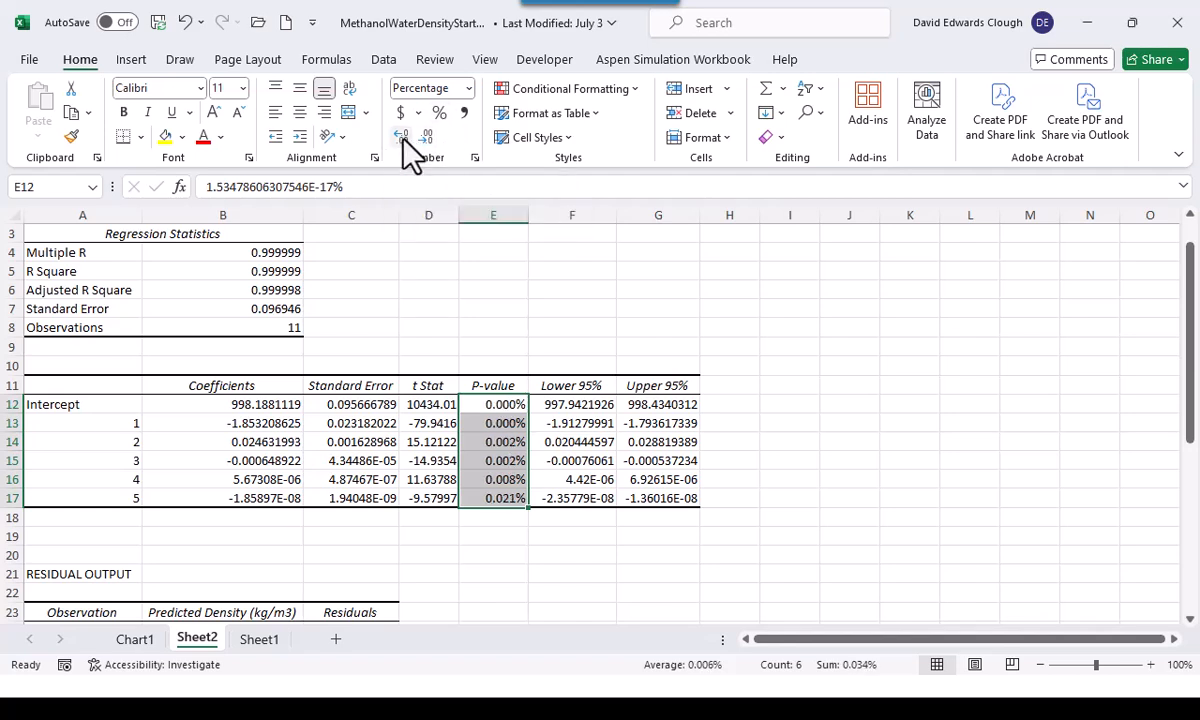
left_click(400, 136)
left_click(494, 553)
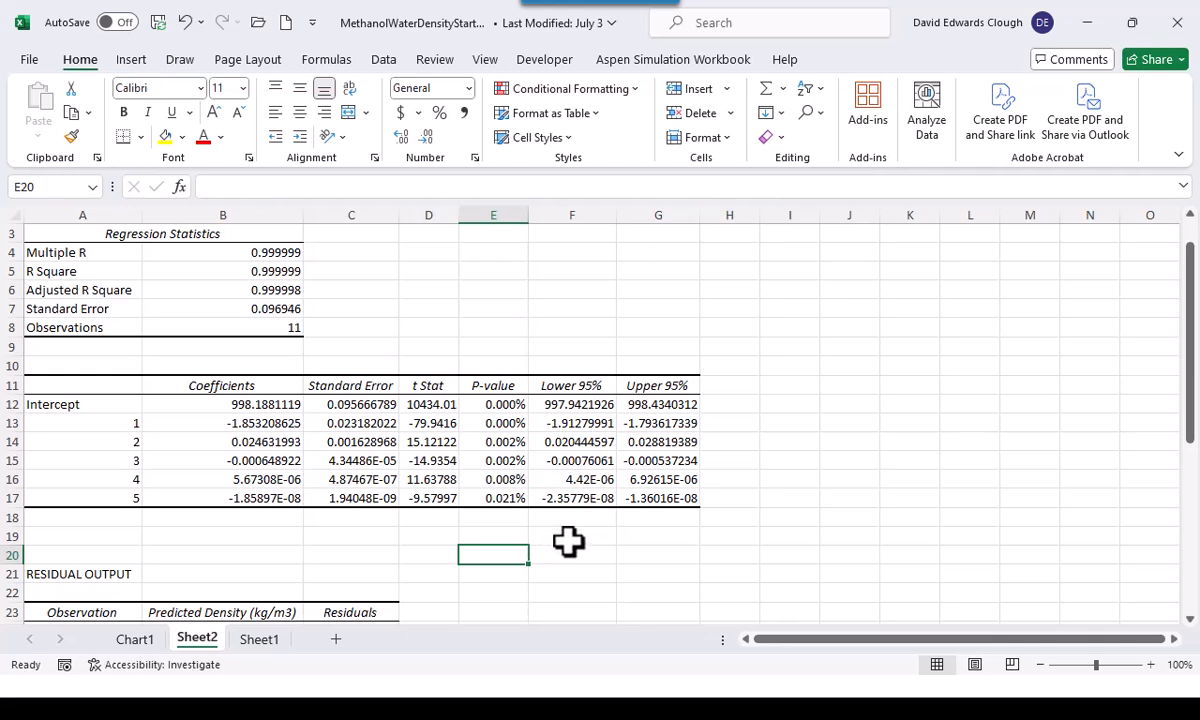
Examine the predicted densities and residuals in the residual output table below the coefficients
scroll(568, 541, "down", 2)
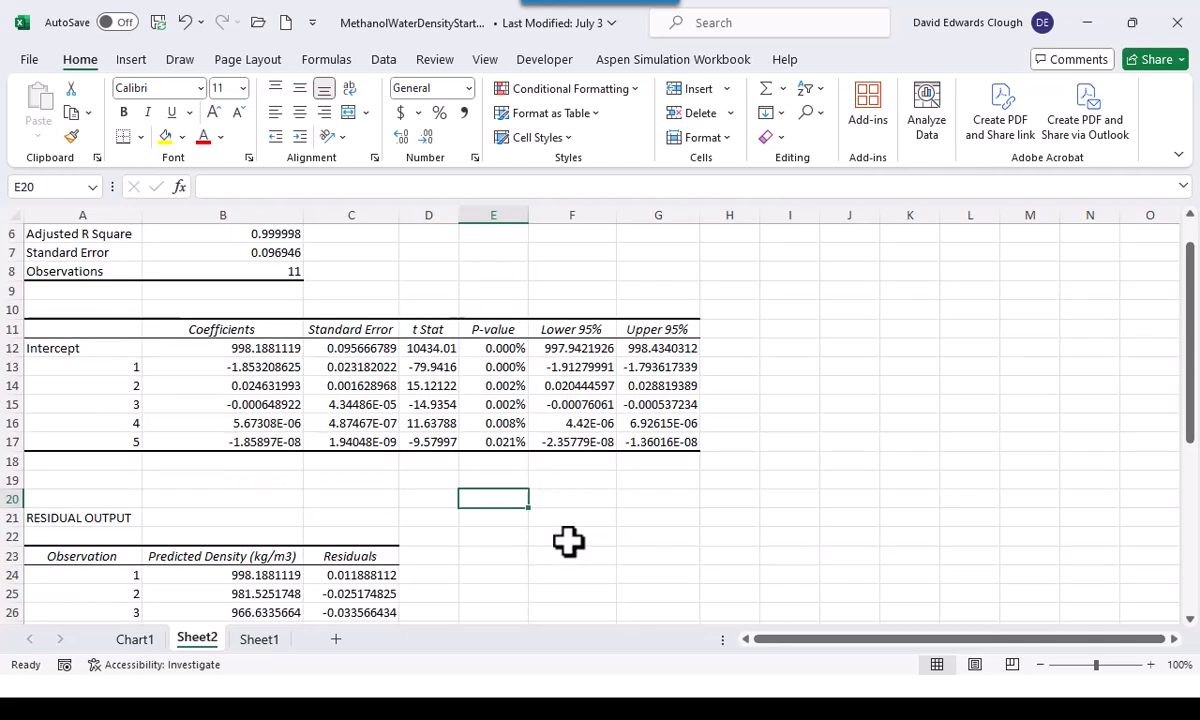
scroll(595, 510, "up", 1)
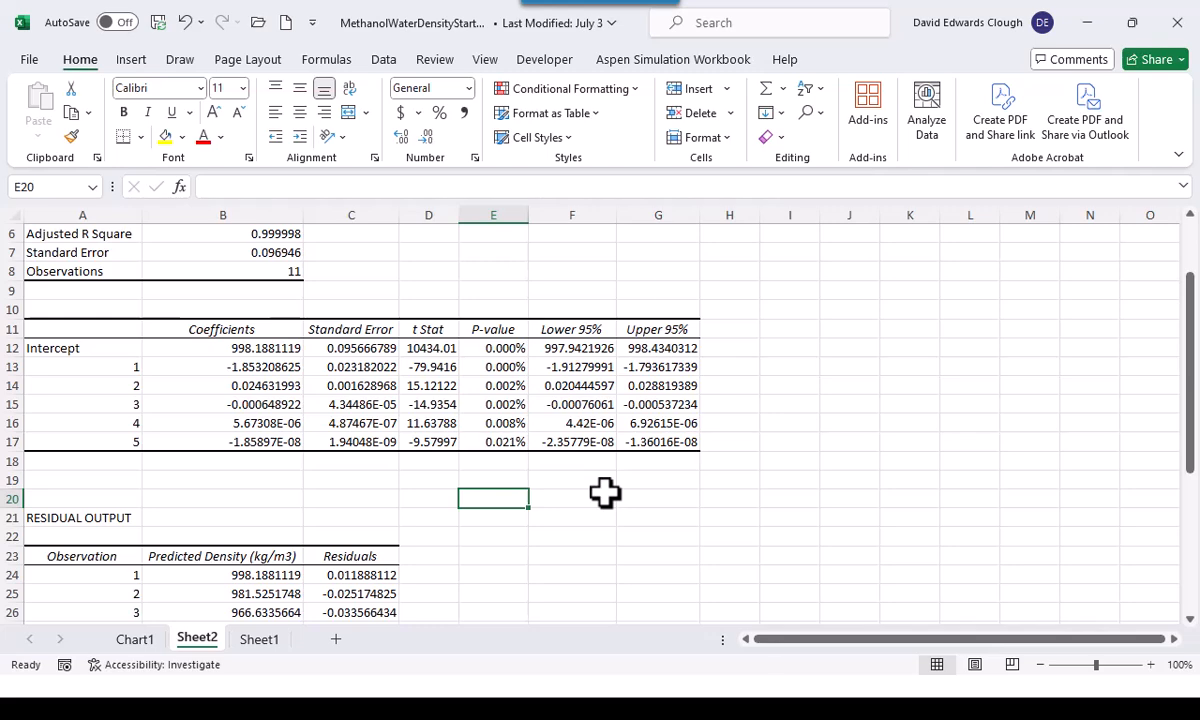
scroll(605, 492, "down", 4)
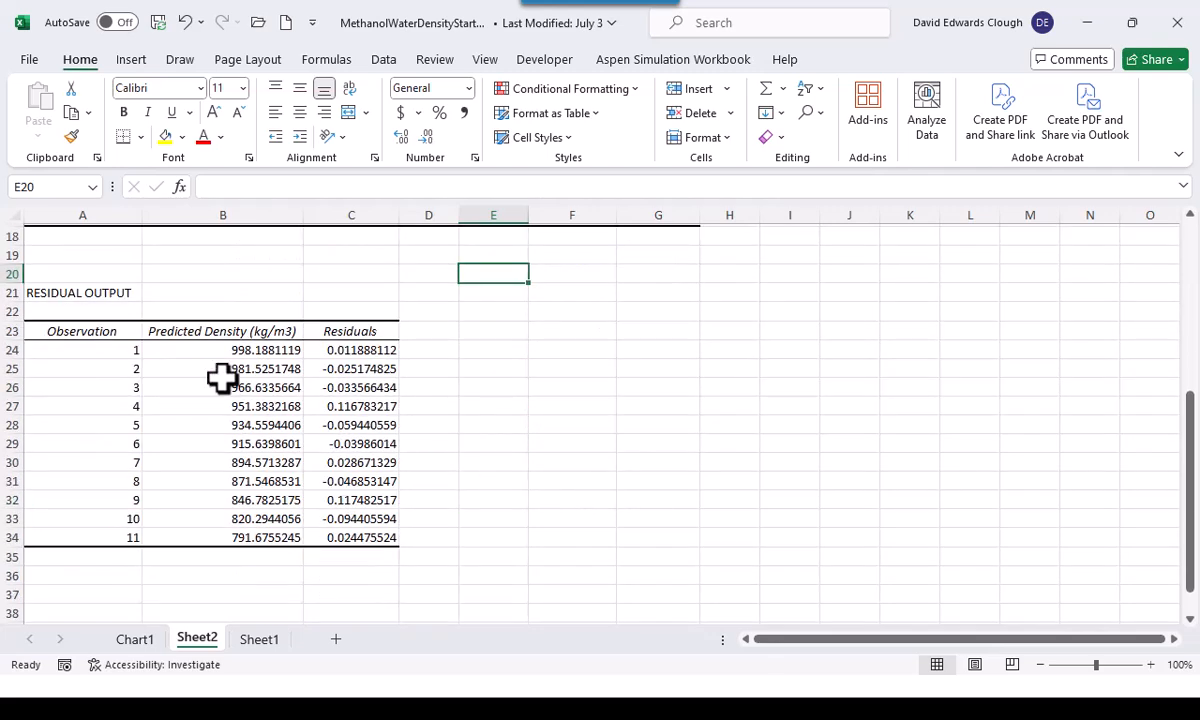
left_click(232, 348)
left_click(351, 349)
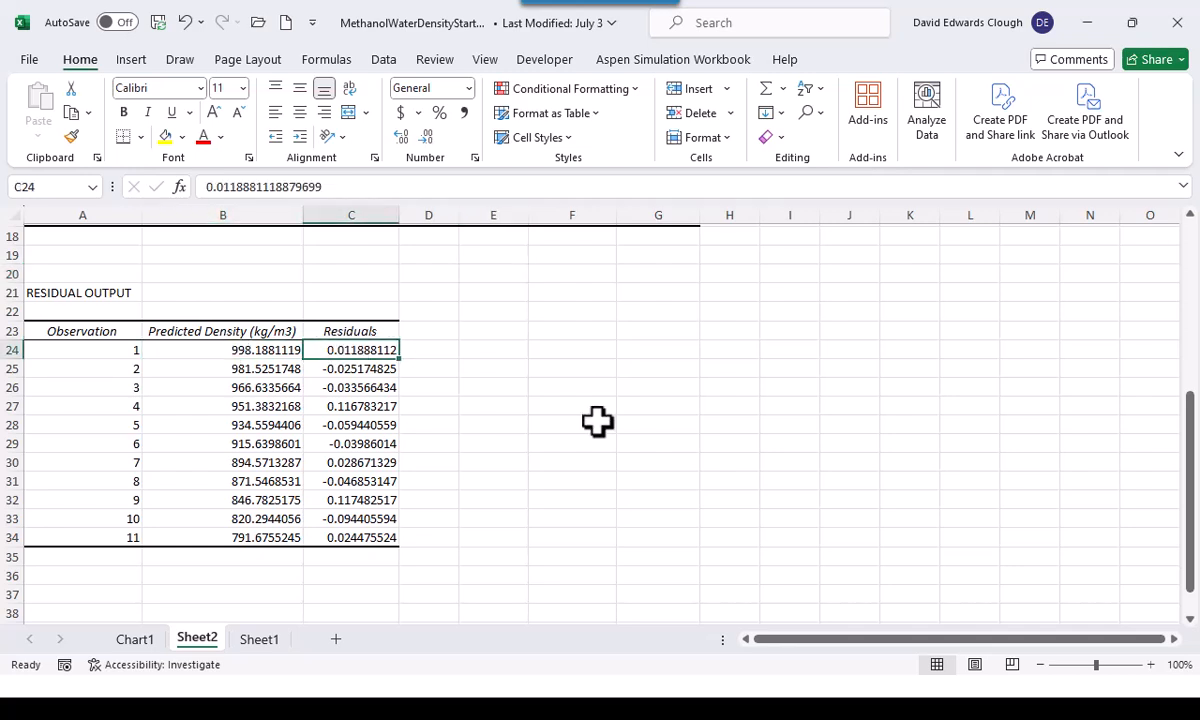
Rename the Chart1 sheet as Trendline
left_click(145, 641)
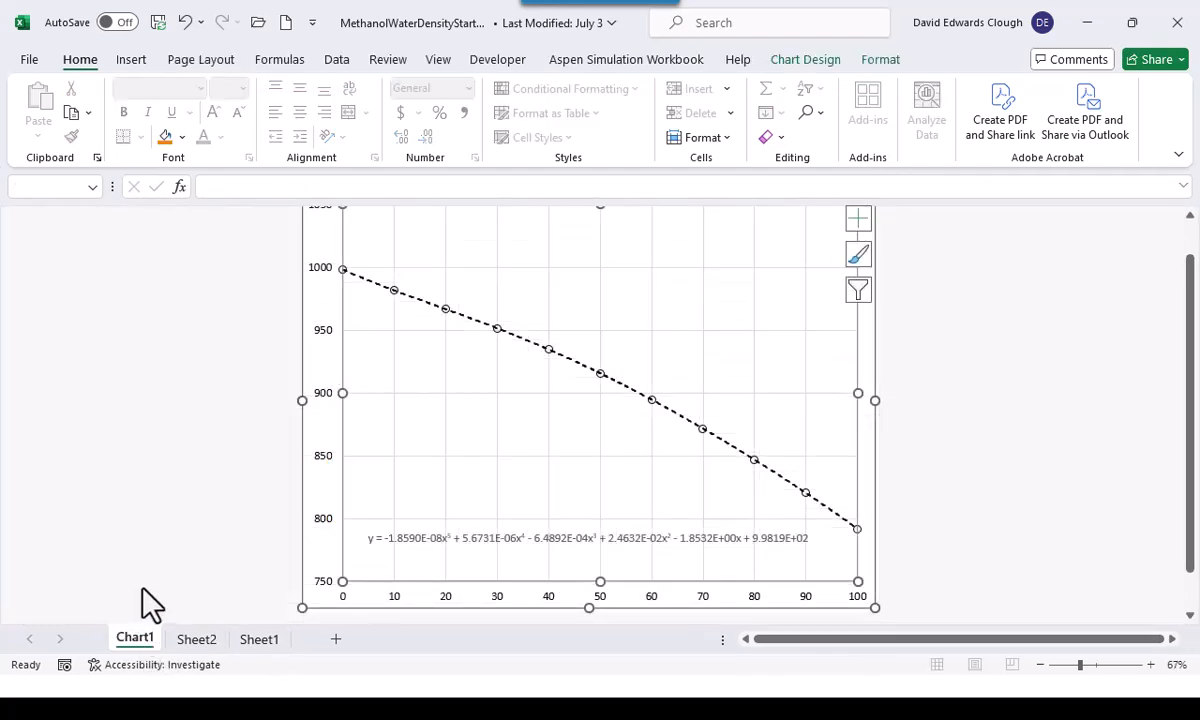
left_click(864, 472)
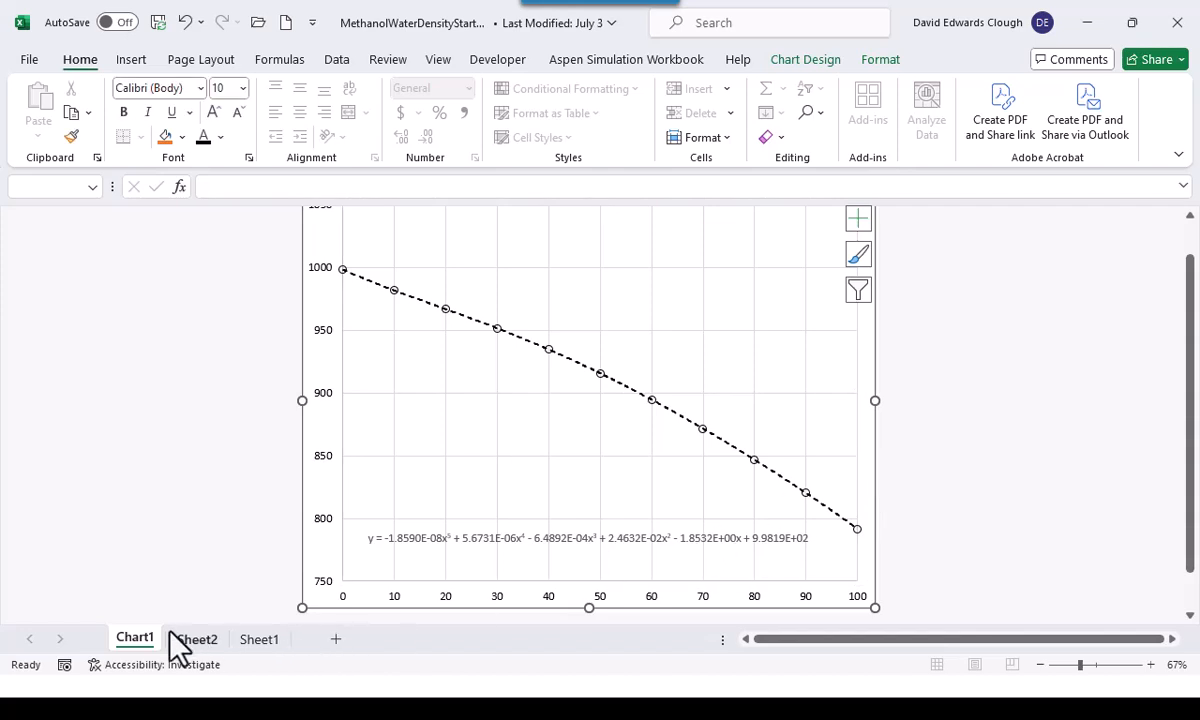
double_click(140, 643)
type("Trendline")
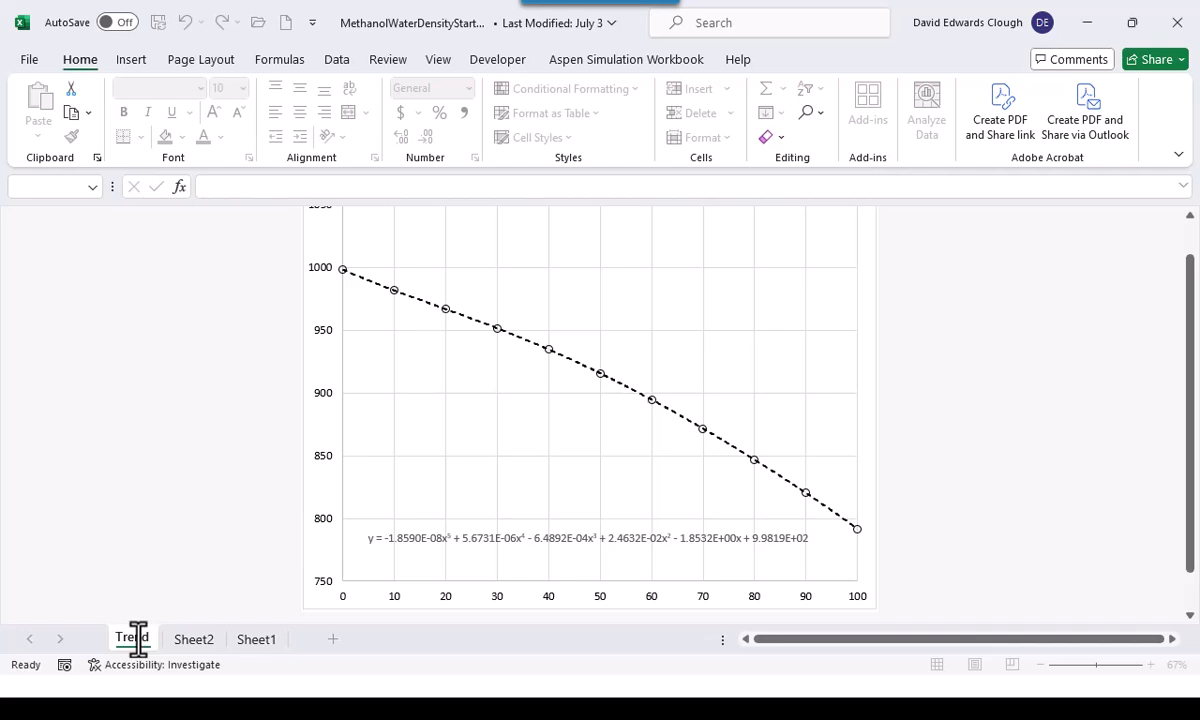
key("Return")
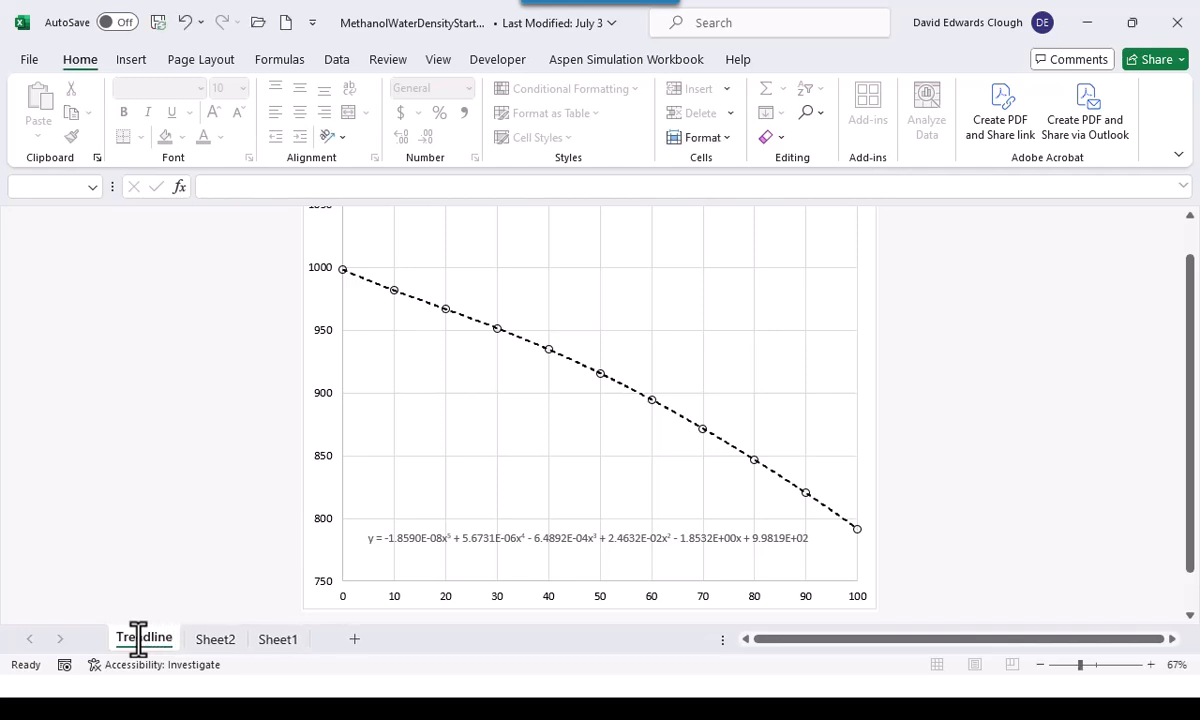
Create a copy of the Trendline chart sheet at the end of the same workbook
right_click(140, 640)
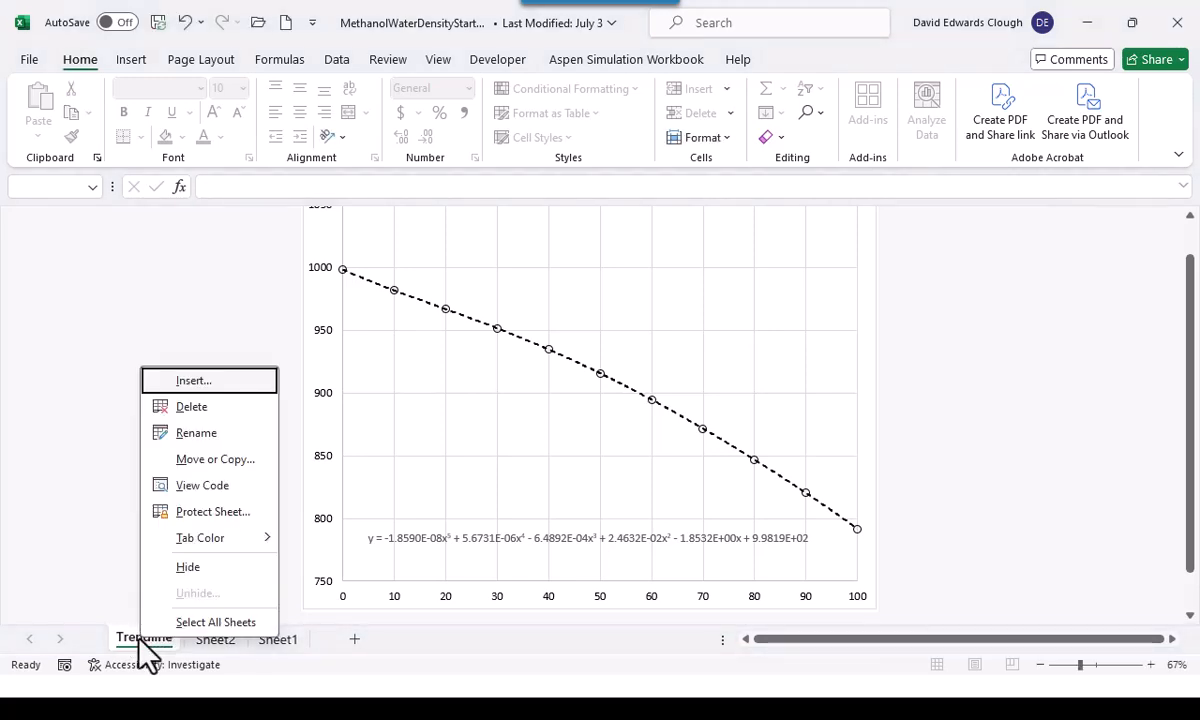
left_click(216, 459)
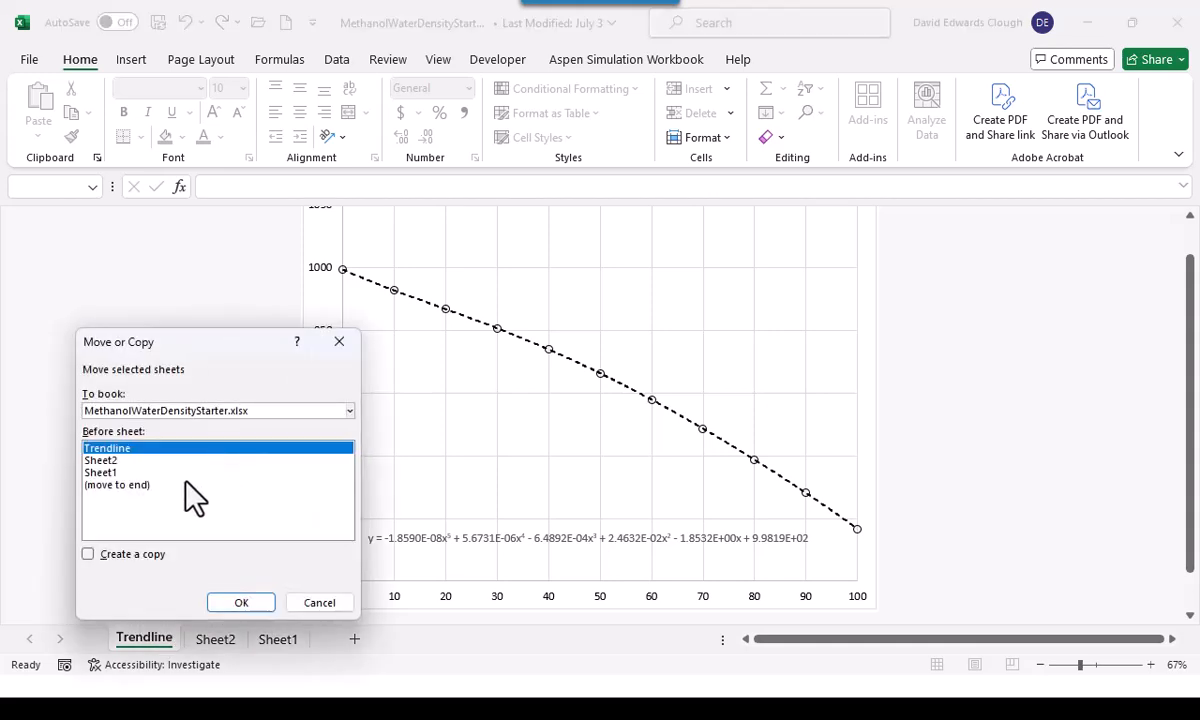
left_click(128, 487)
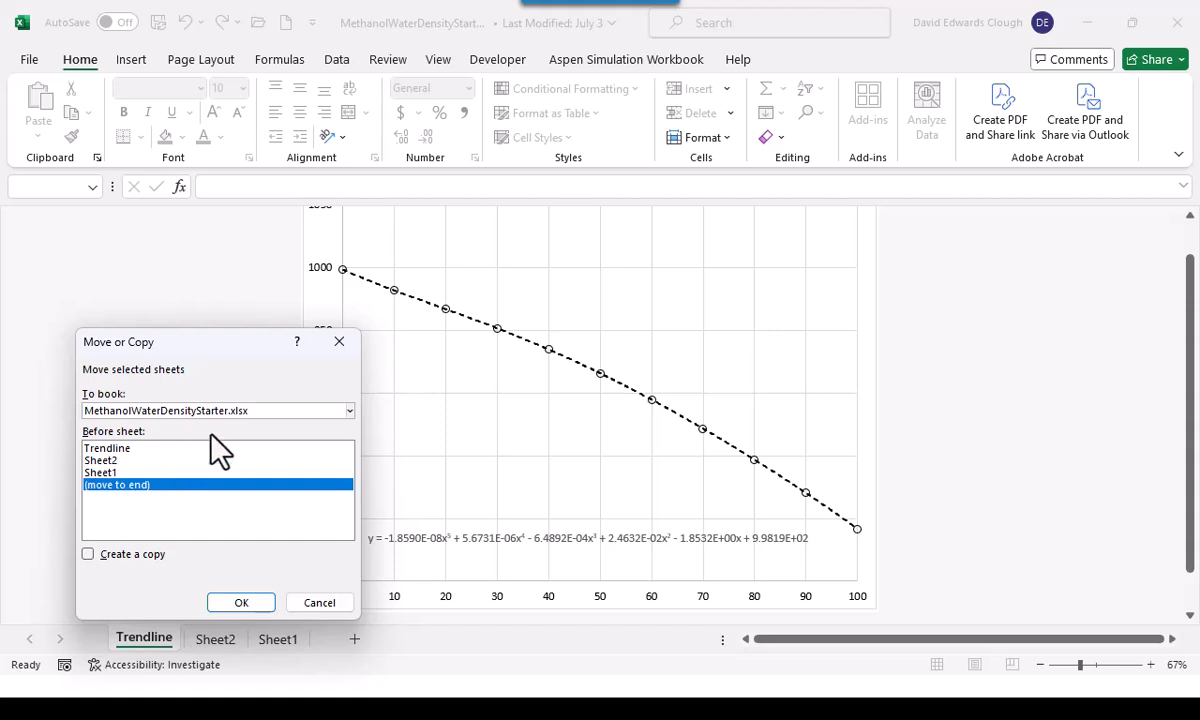
left_click(87, 556)
left_click(224, 604)
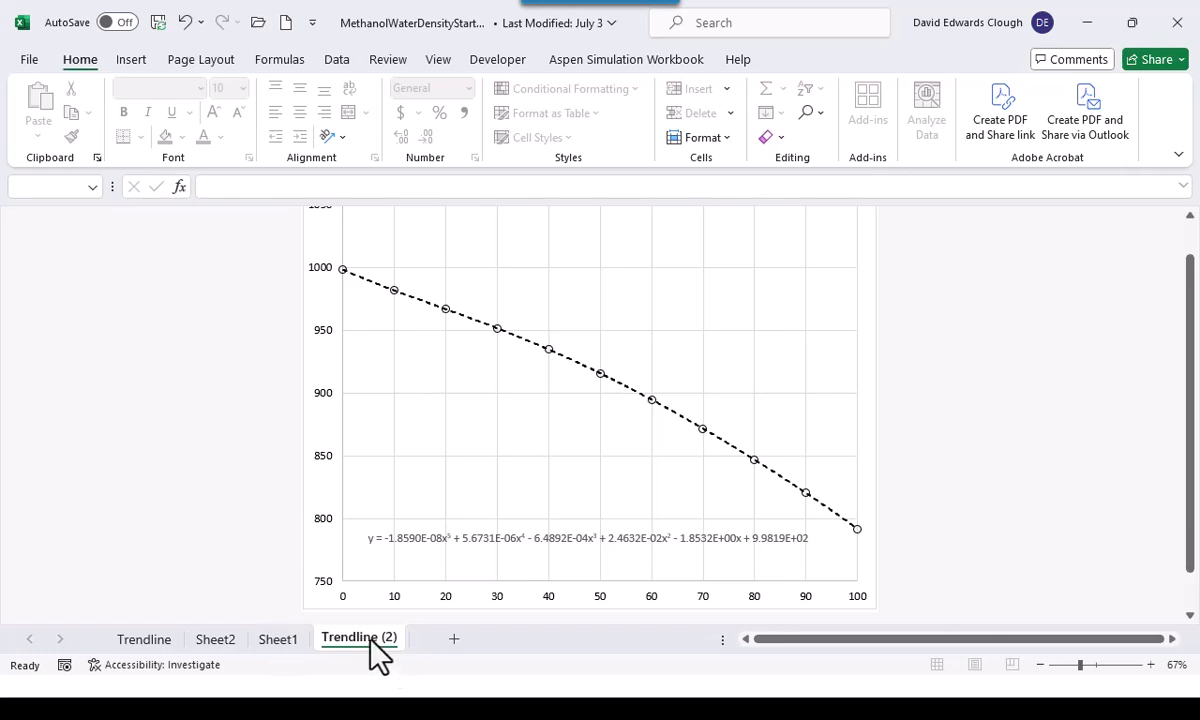
Rename the copied chart sheet as Regression
double_click(370, 638)
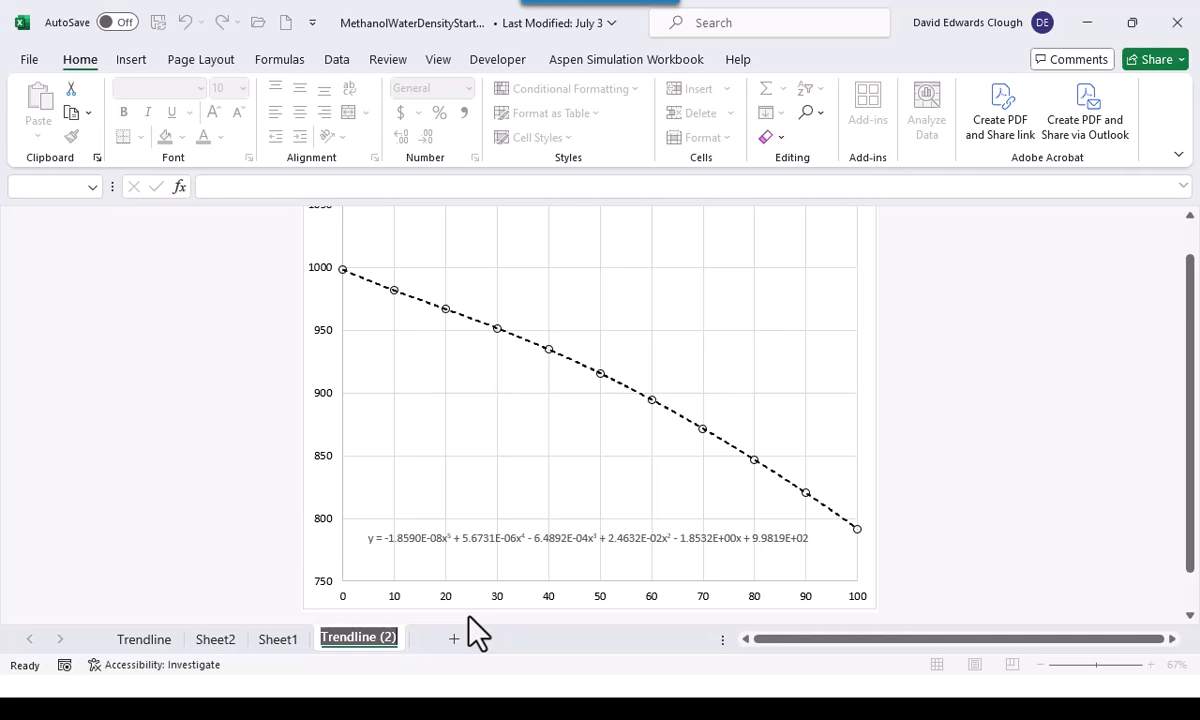
type("Regress")
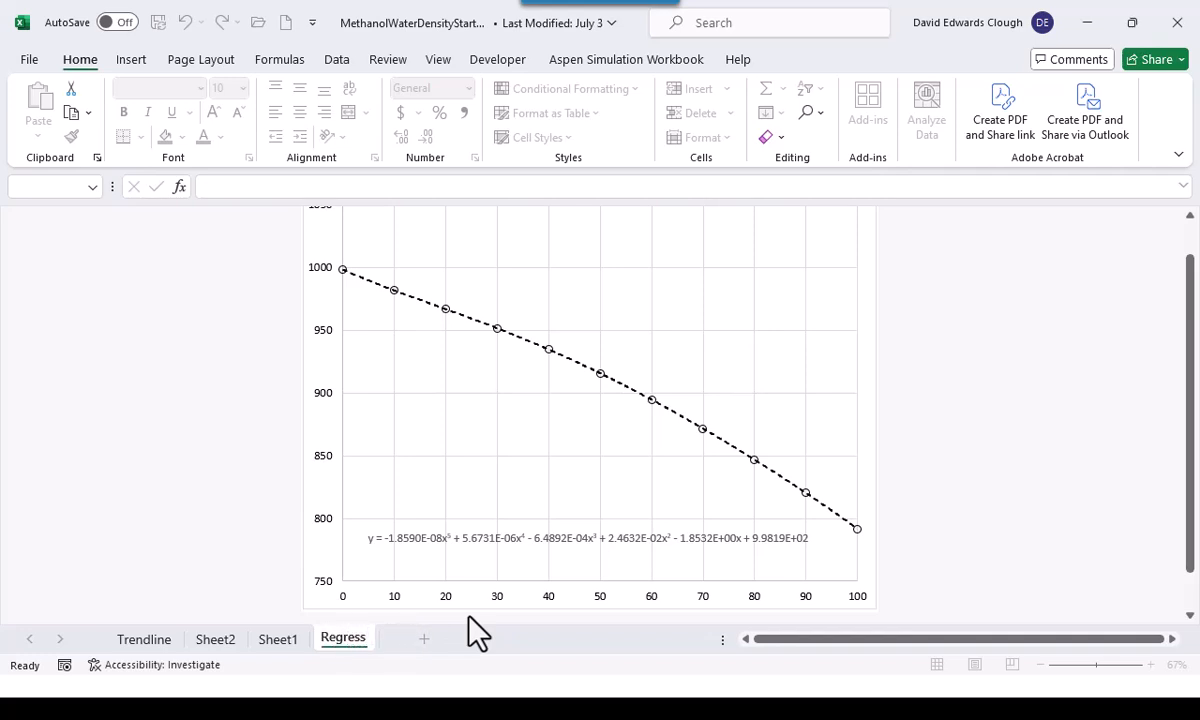
type("ion")
key("Return")
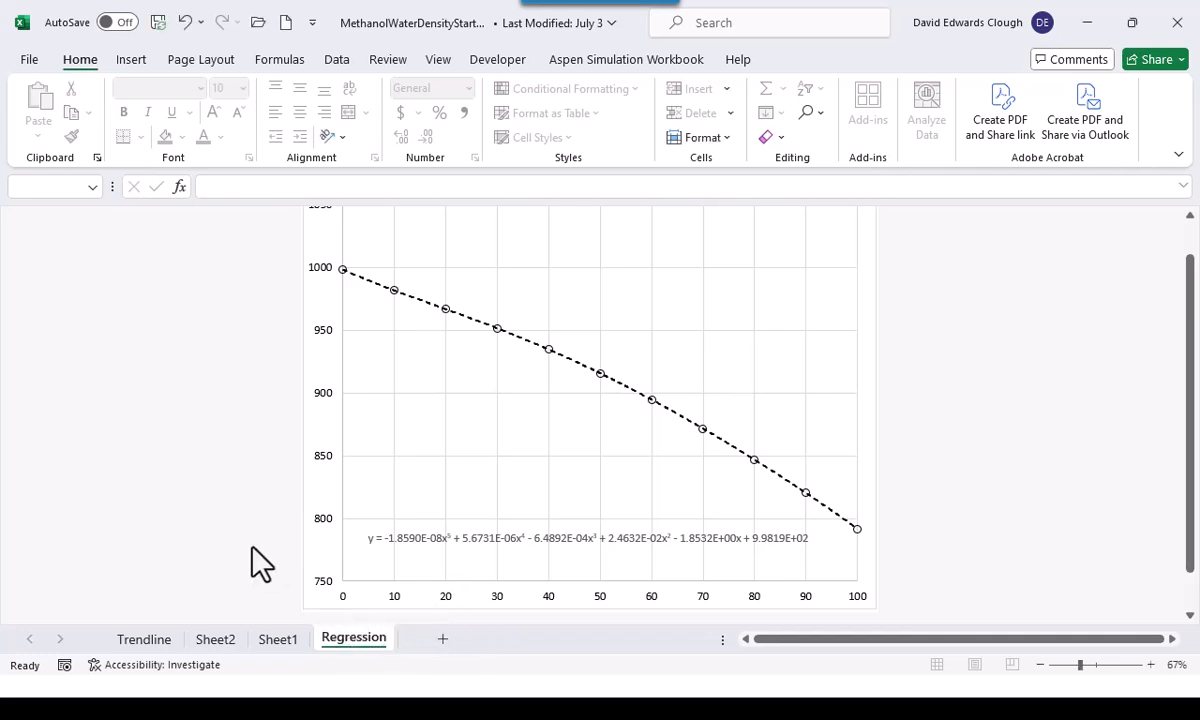
Delete the polynomial equation label and the dashed trendline from the Regression chart, leaving only the data markers
left_click(484, 540)
key("Delete")
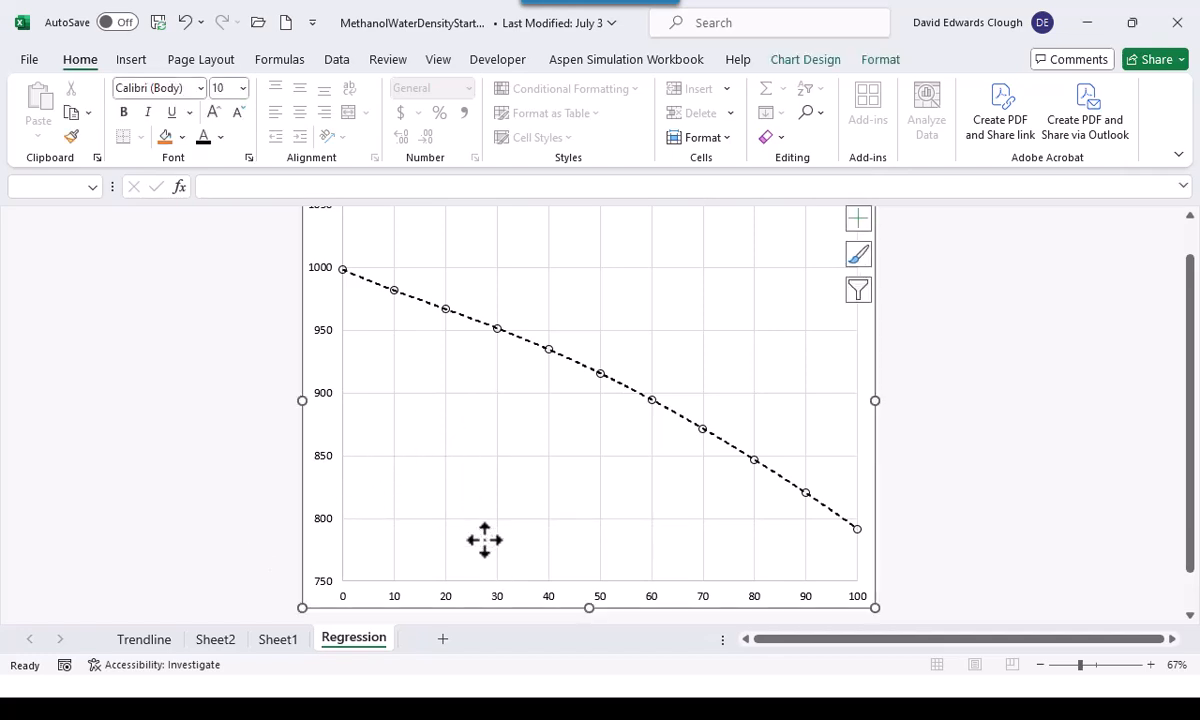
left_click(578, 366)
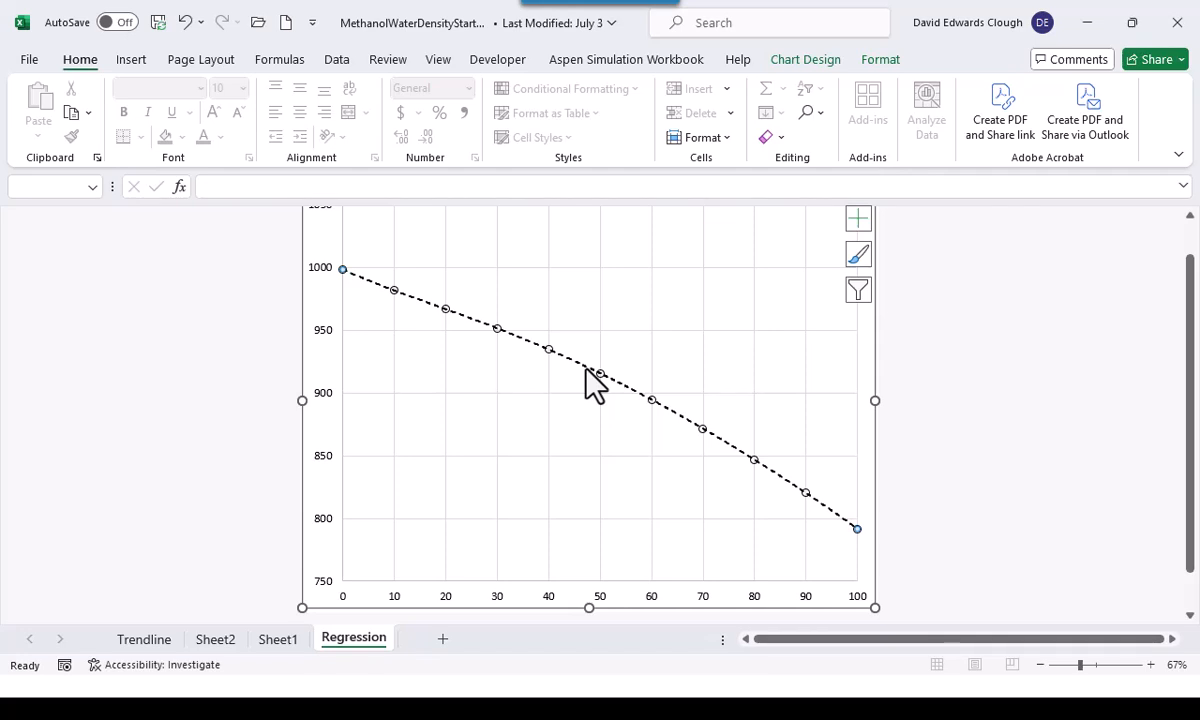
key("Delete")
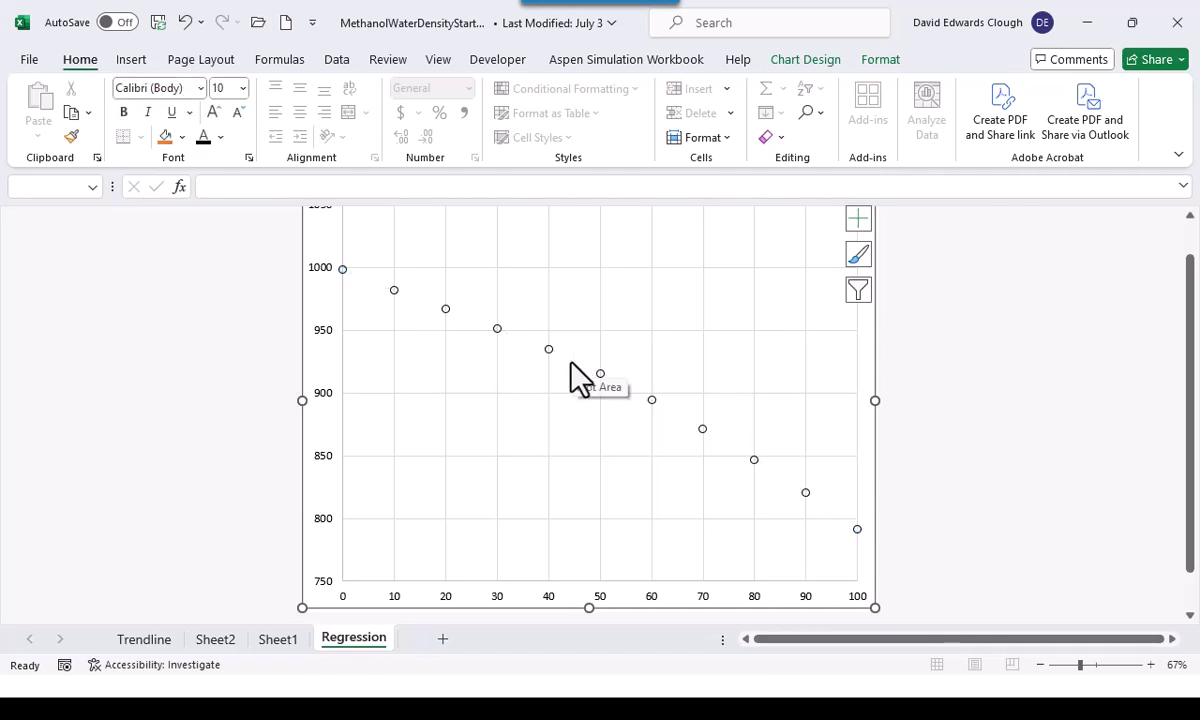
left_click(240, 425)
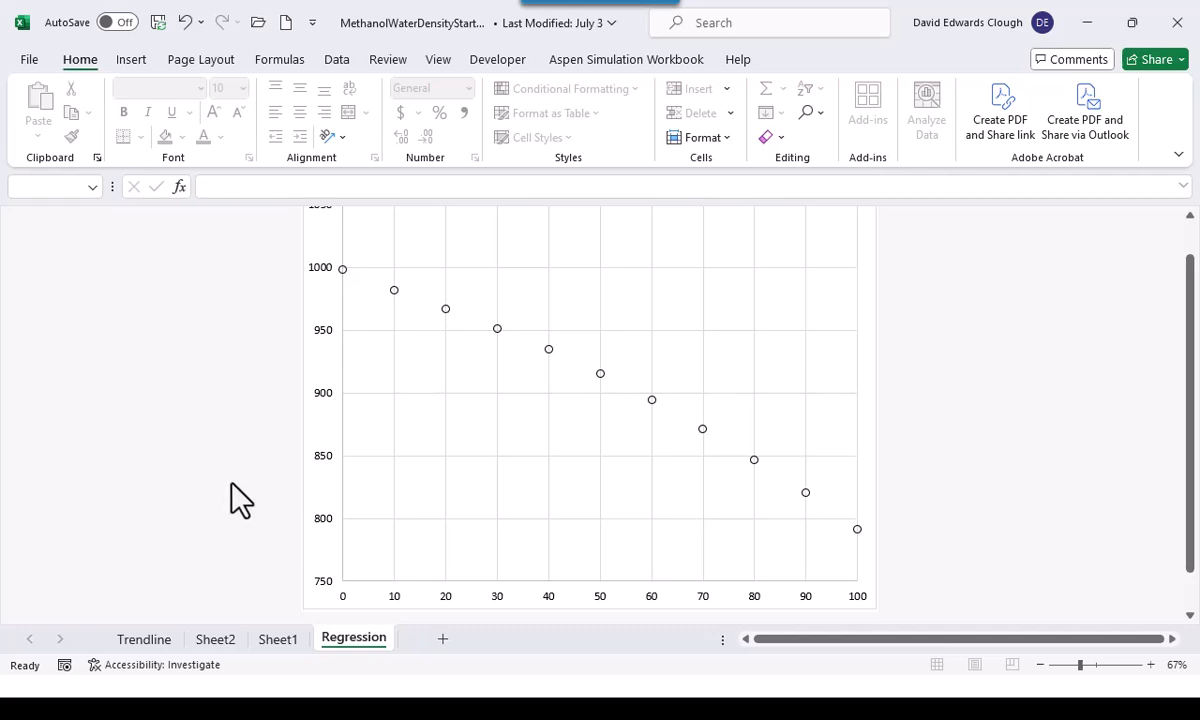
Copy the predicted density values in cells B24:B34 of the residual output on Sheet2
left_click(228, 636)
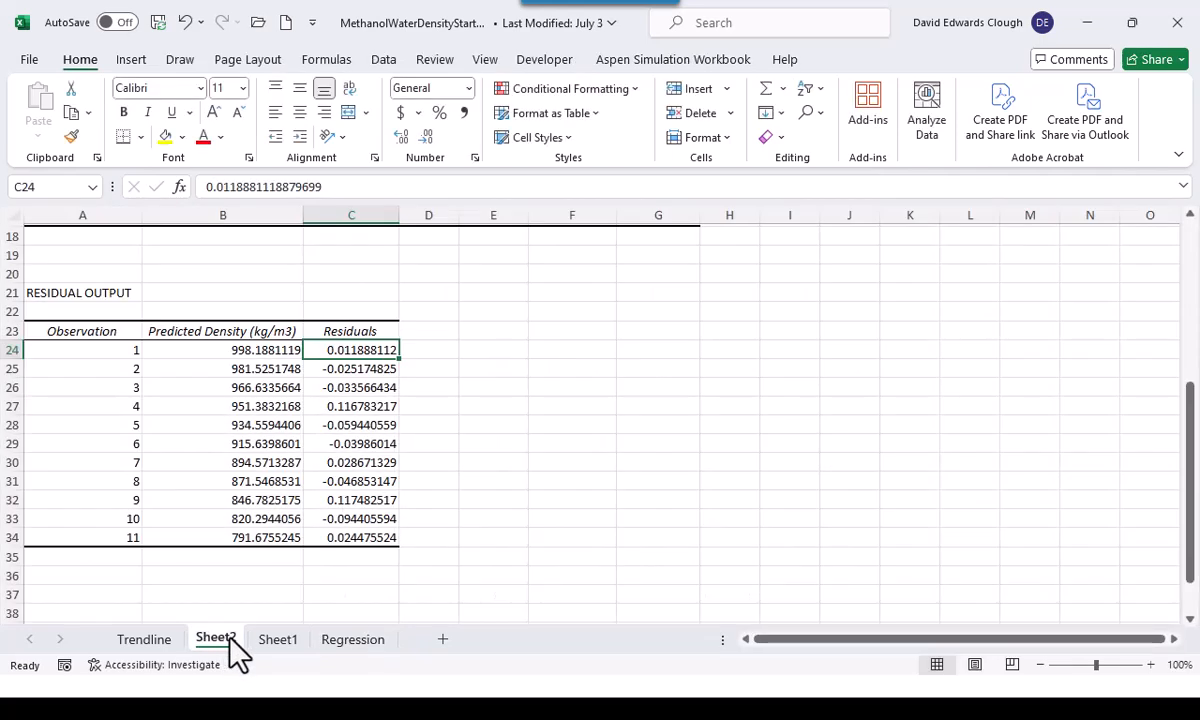
left_click(515, 555)
left_click_drag(257, 349, 252, 545)
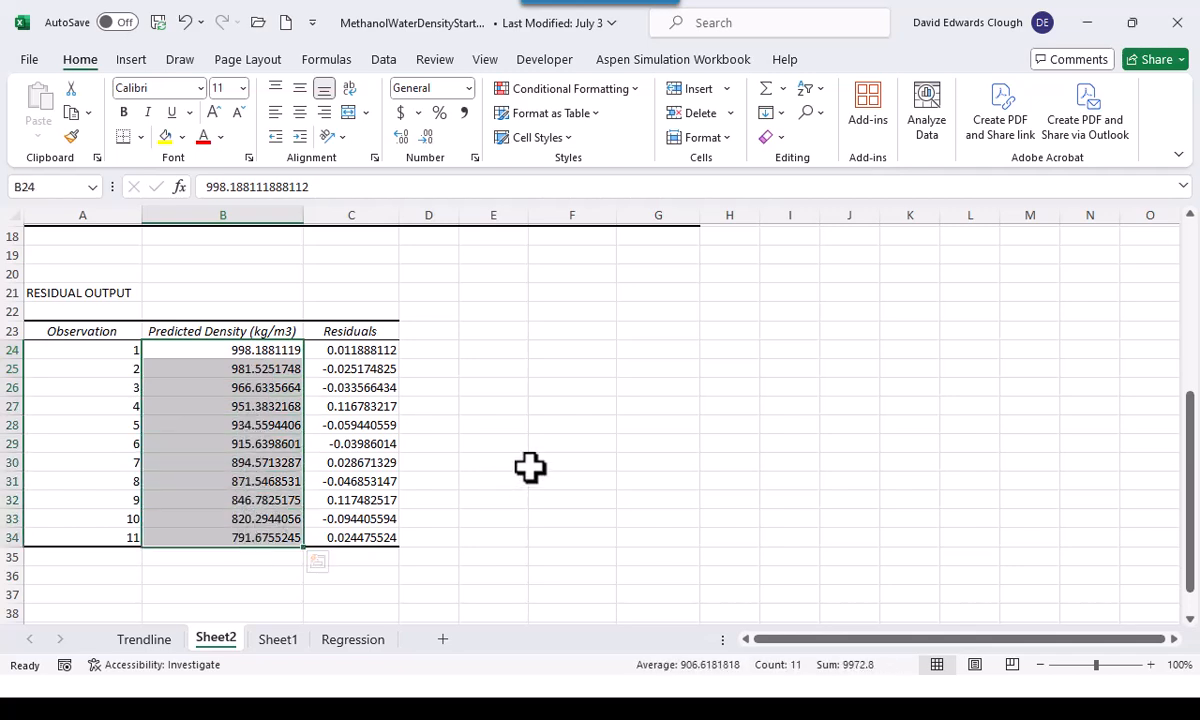
key("ctrl+c")
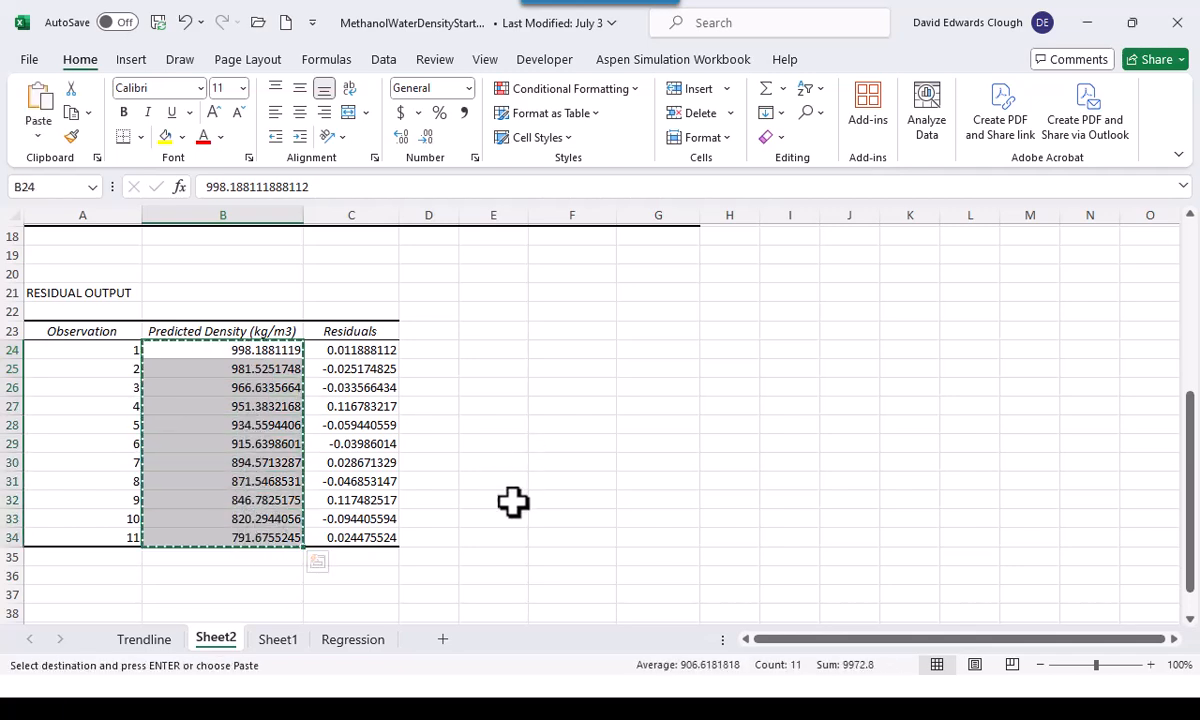
Paste the copied predicted densities into the Regression chart as a second data series
left_click(330, 642)
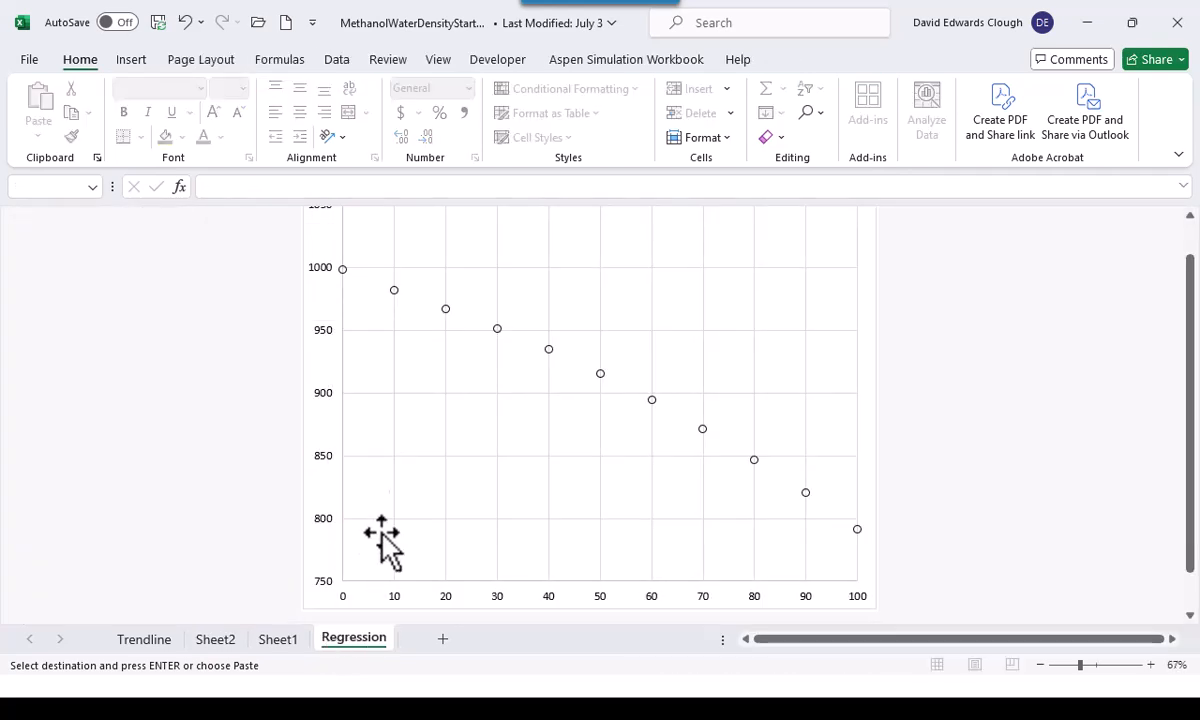
left_click(332, 600)
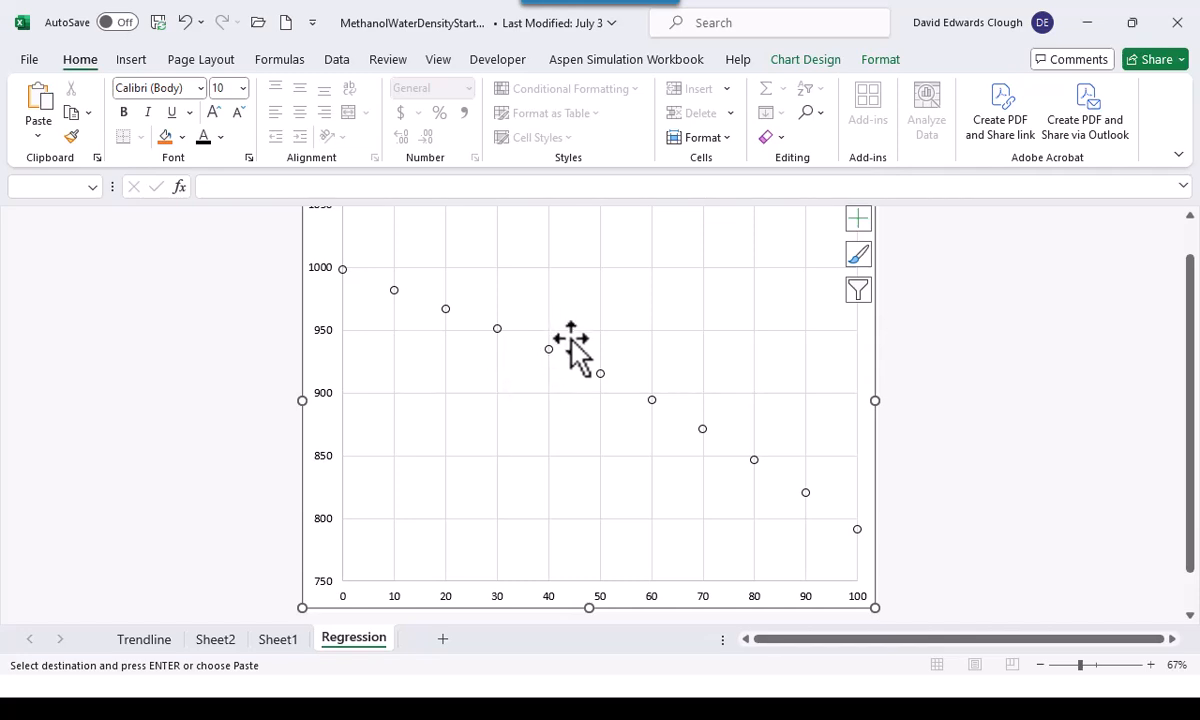
left_click(1190, 216)
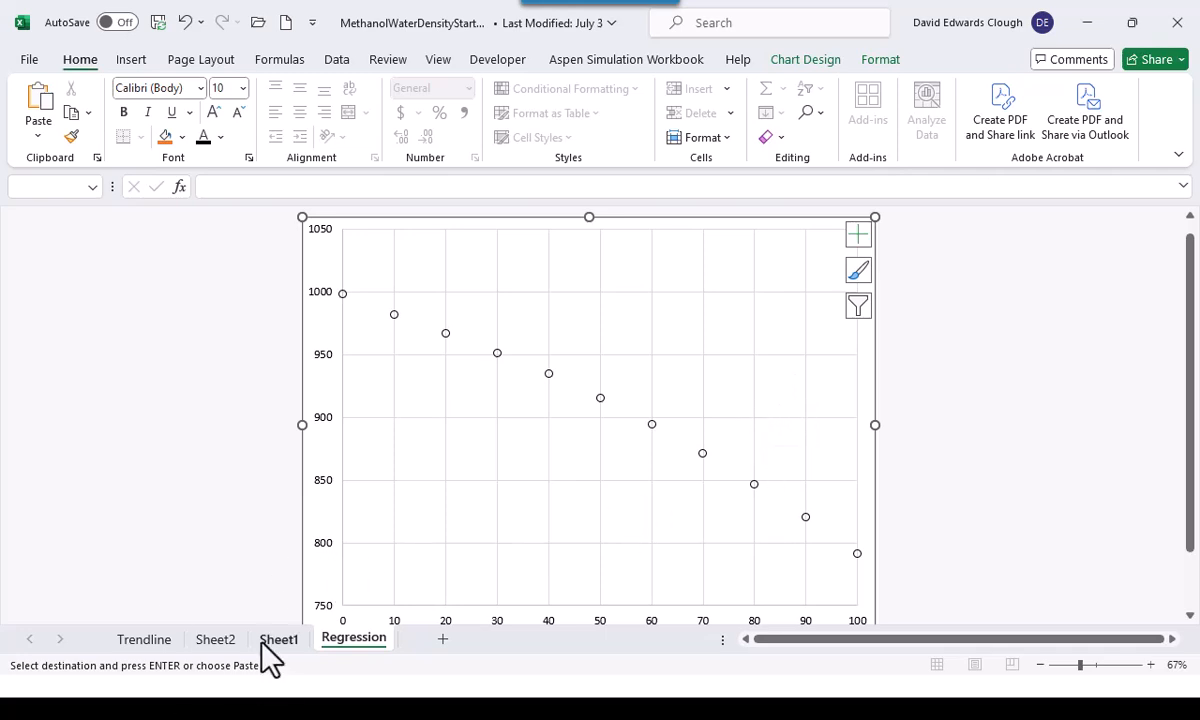
left_click(228, 640)
left_click_drag(257, 345, 265, 538)
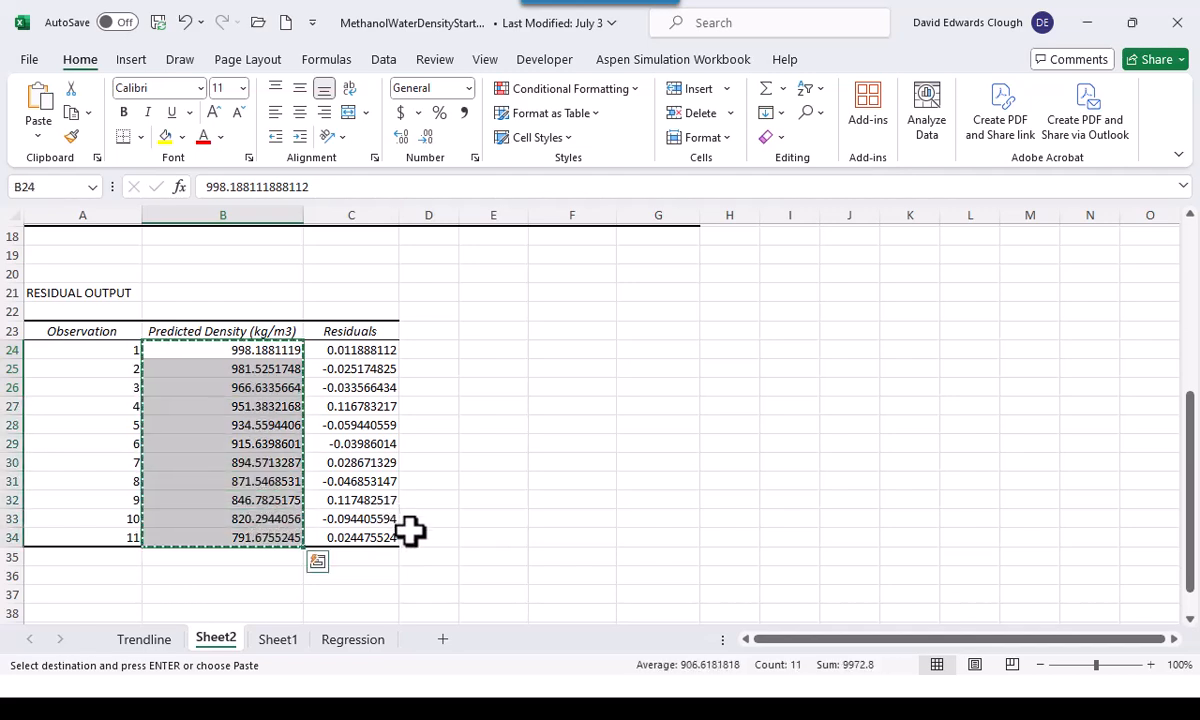
left_click(337, 641)
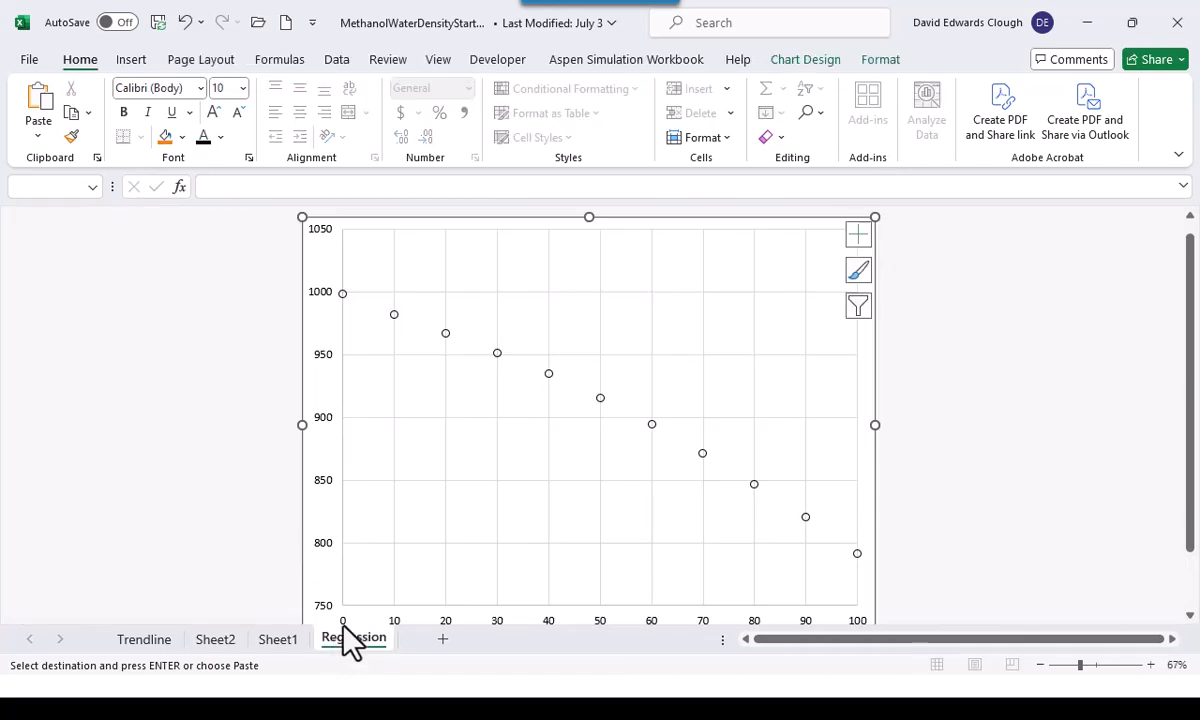
right_click(465, 260)
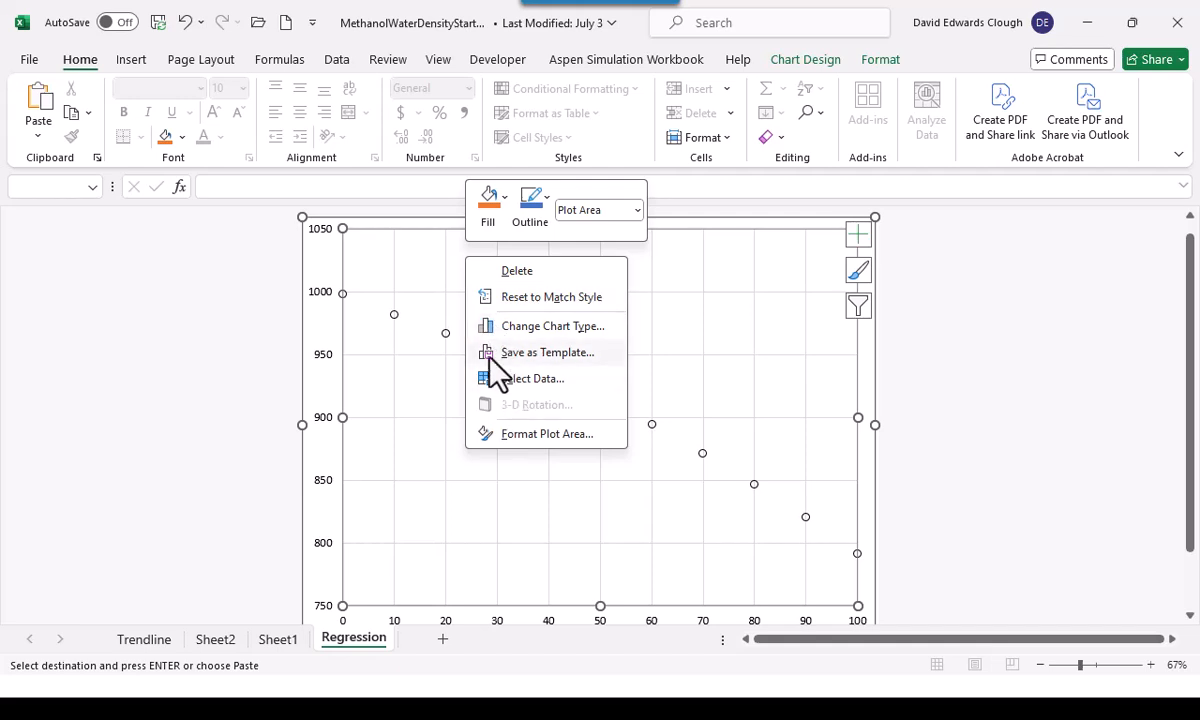
left_click(410, 263)
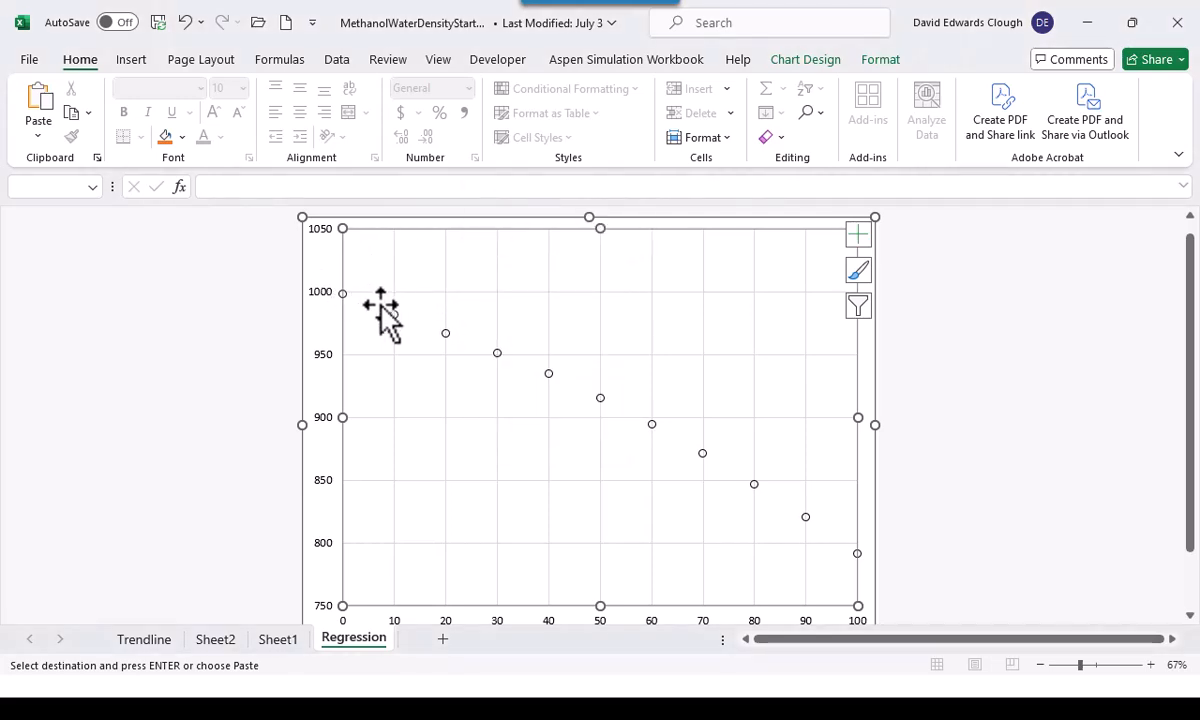
left_click(36, 132)
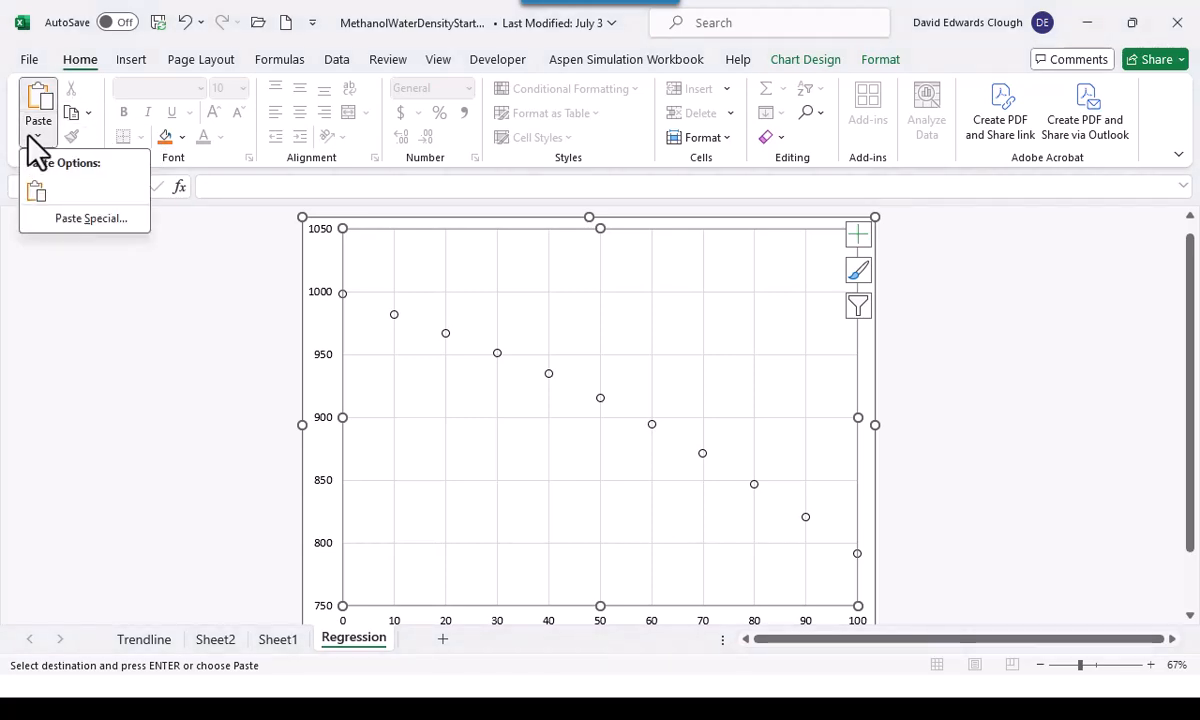
left_click(37, 190)
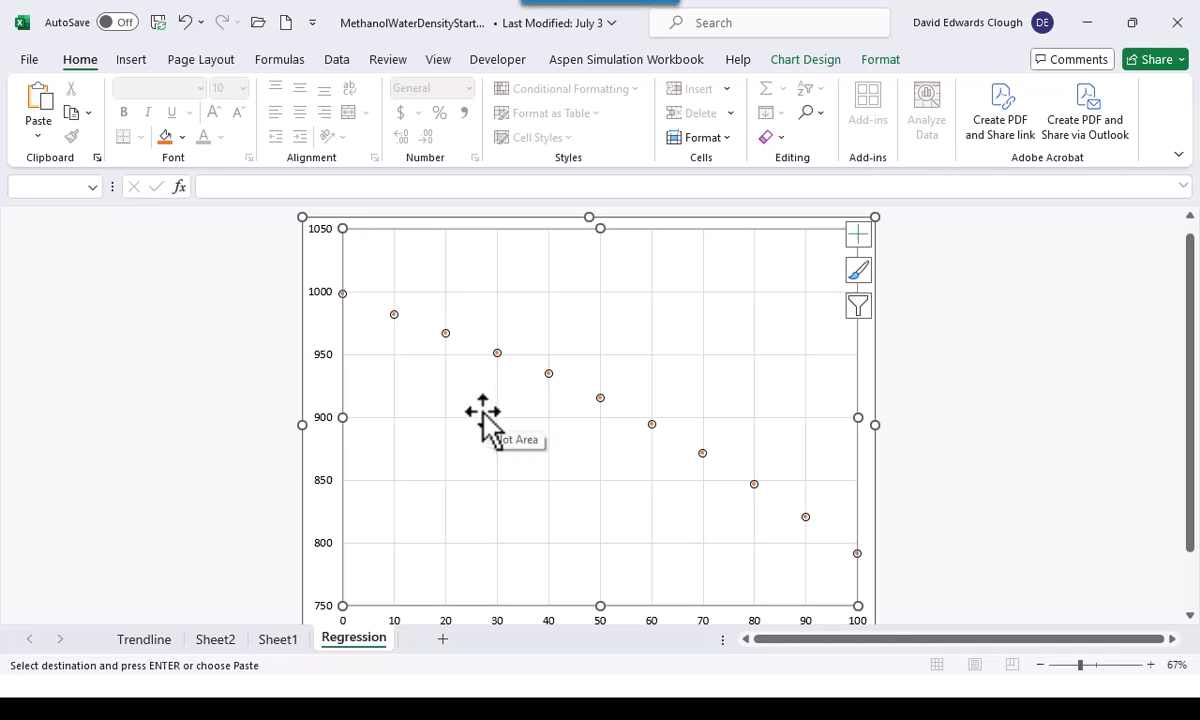
Remove the markers from the predicted density series in the Regression chart
left_click(497, 354)
right_click(497, 356)
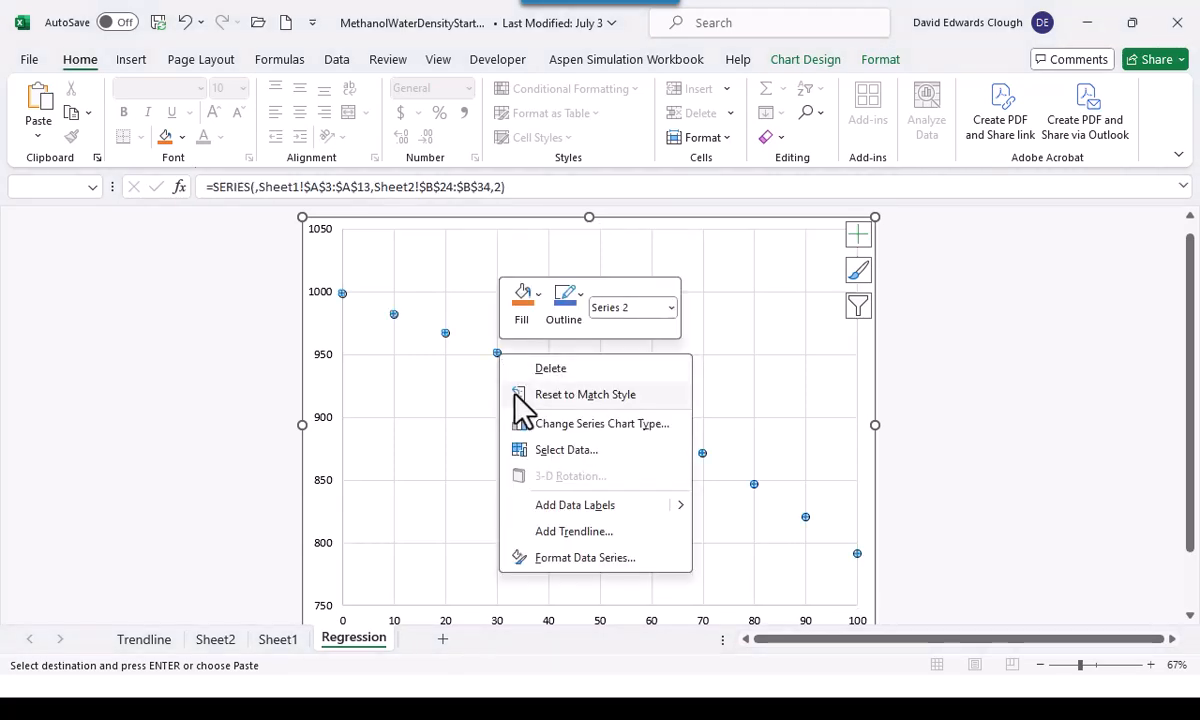
left_click(574, 557)
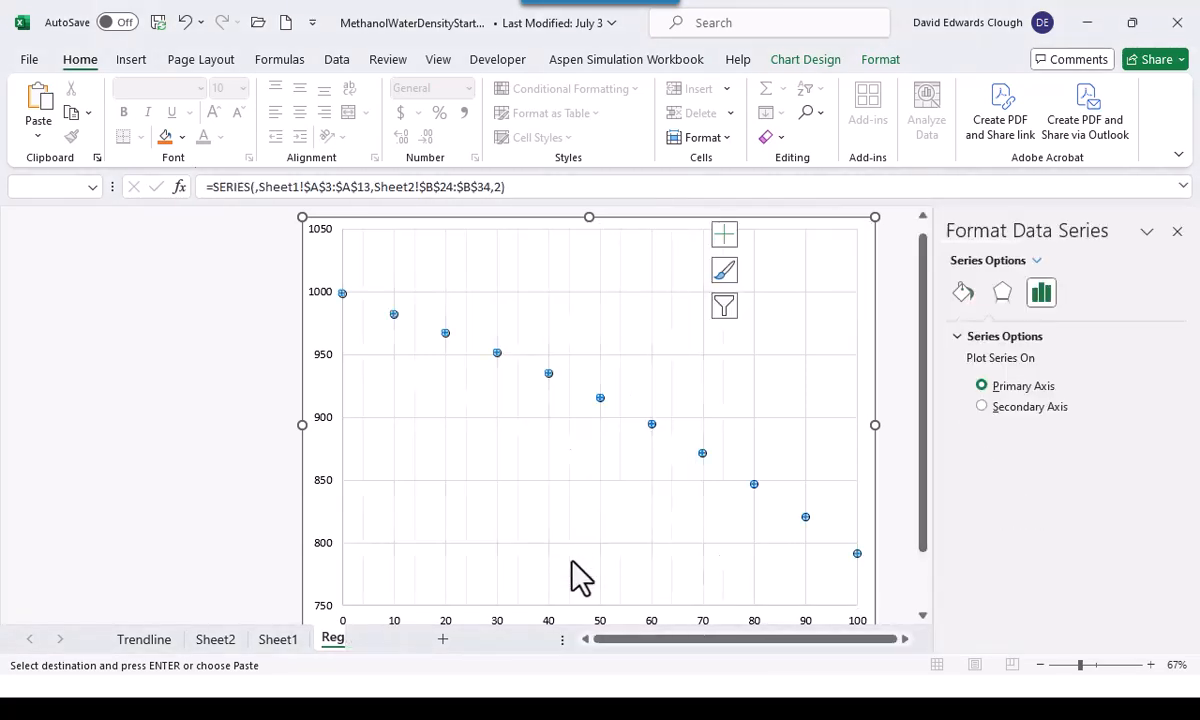
left_click(963, 293)
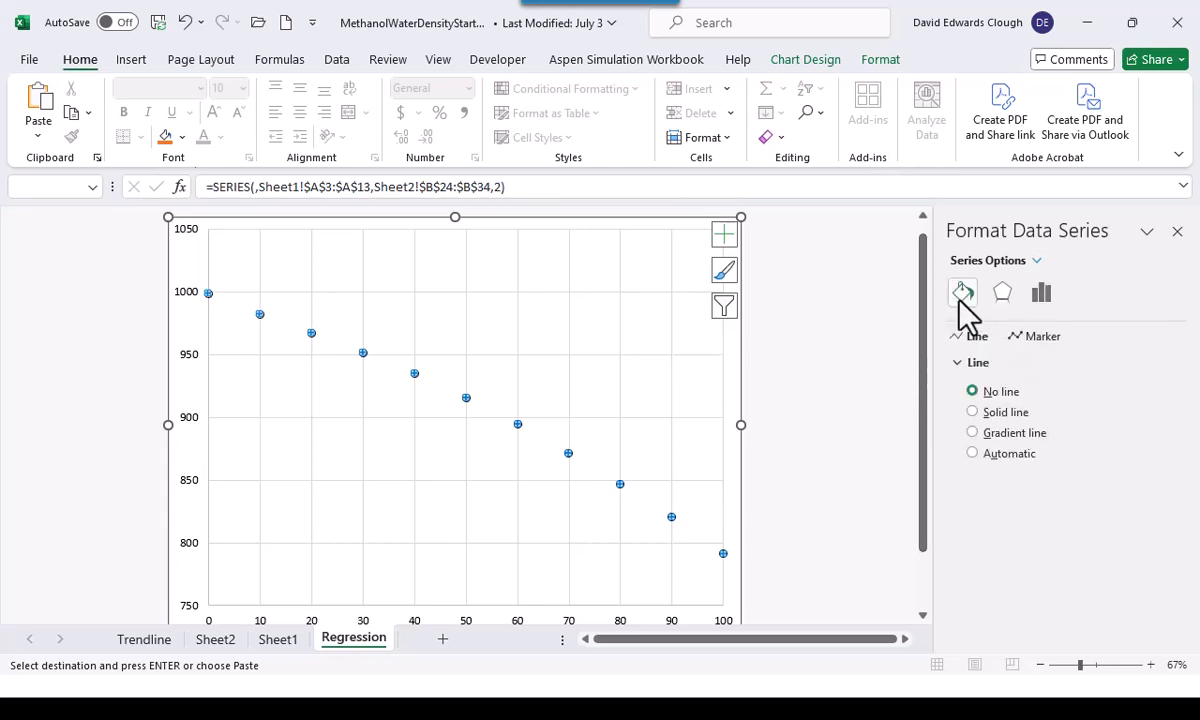
left_click(1030, 337)
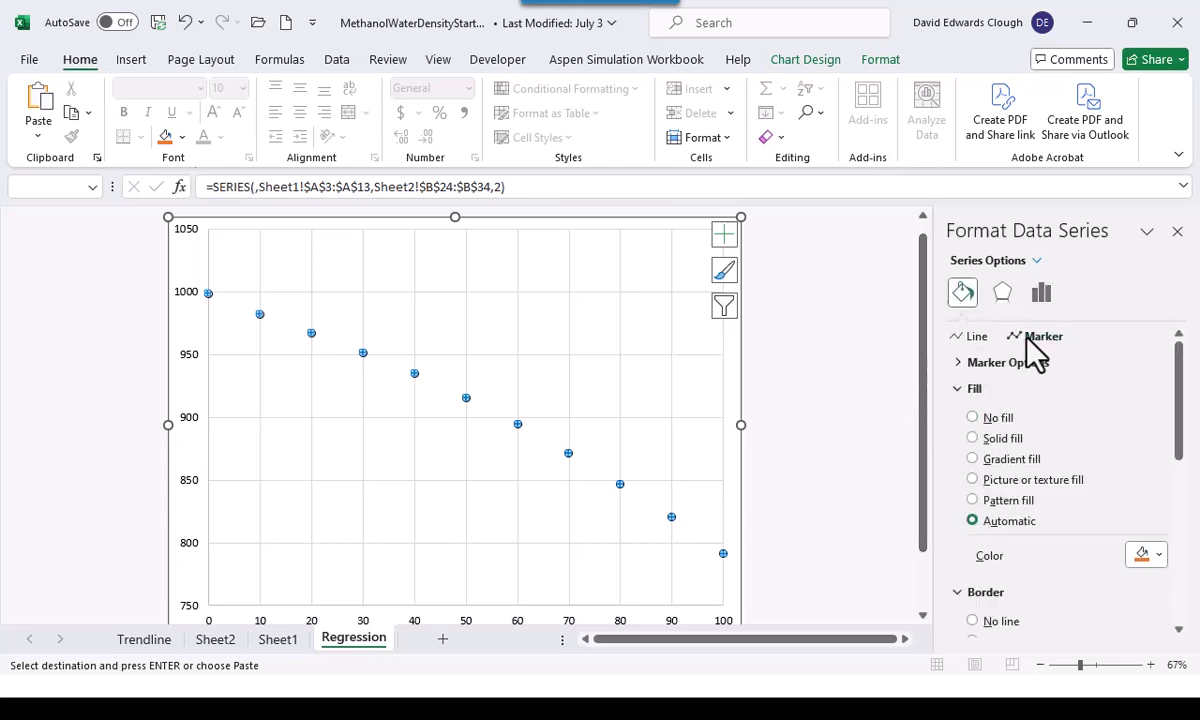
left_click(960, 364)
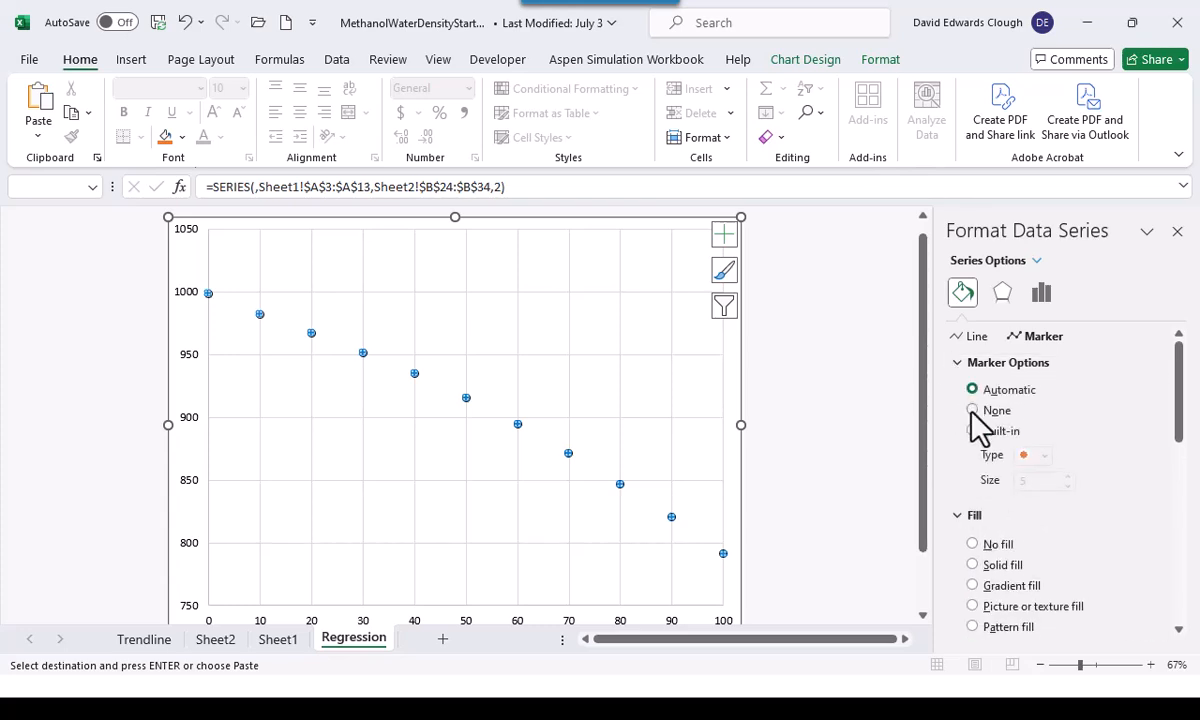
left_click(972, 410)
Format the predicted series as a solid-colour line 1.75 pt wide with a dashed pattern
left_click(958, 342)
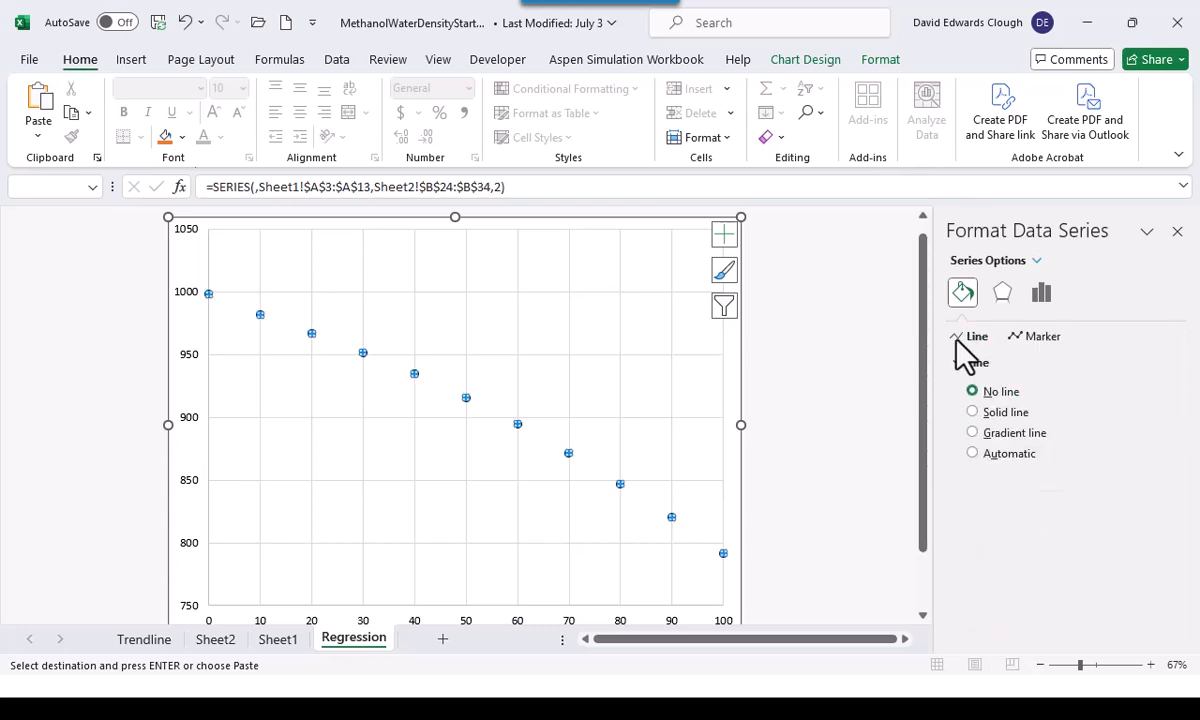
left_click(973, 412)
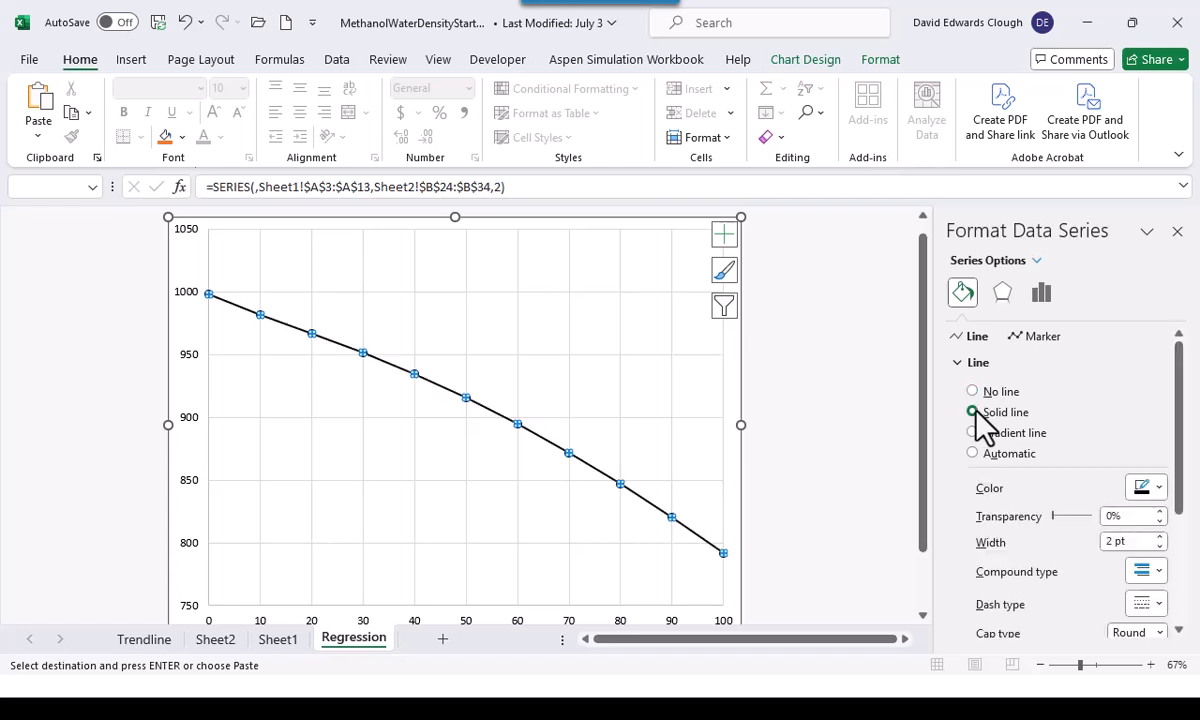
left_click(1158, 547)
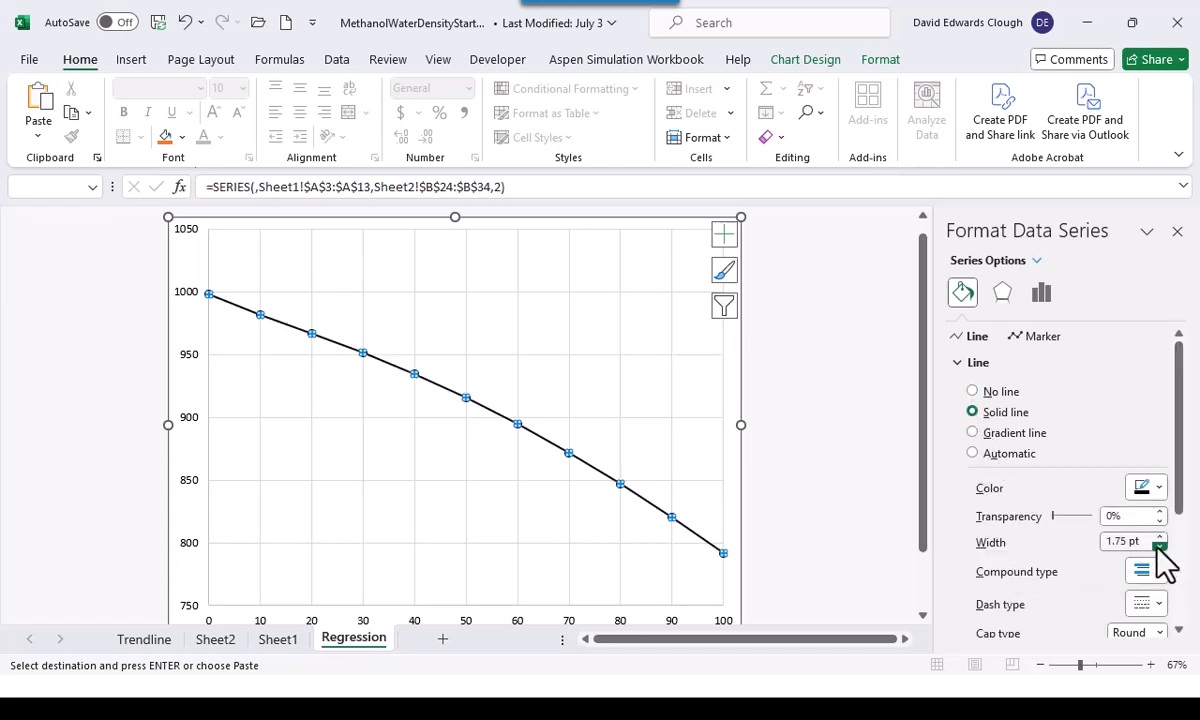
left_click(1157, 603)
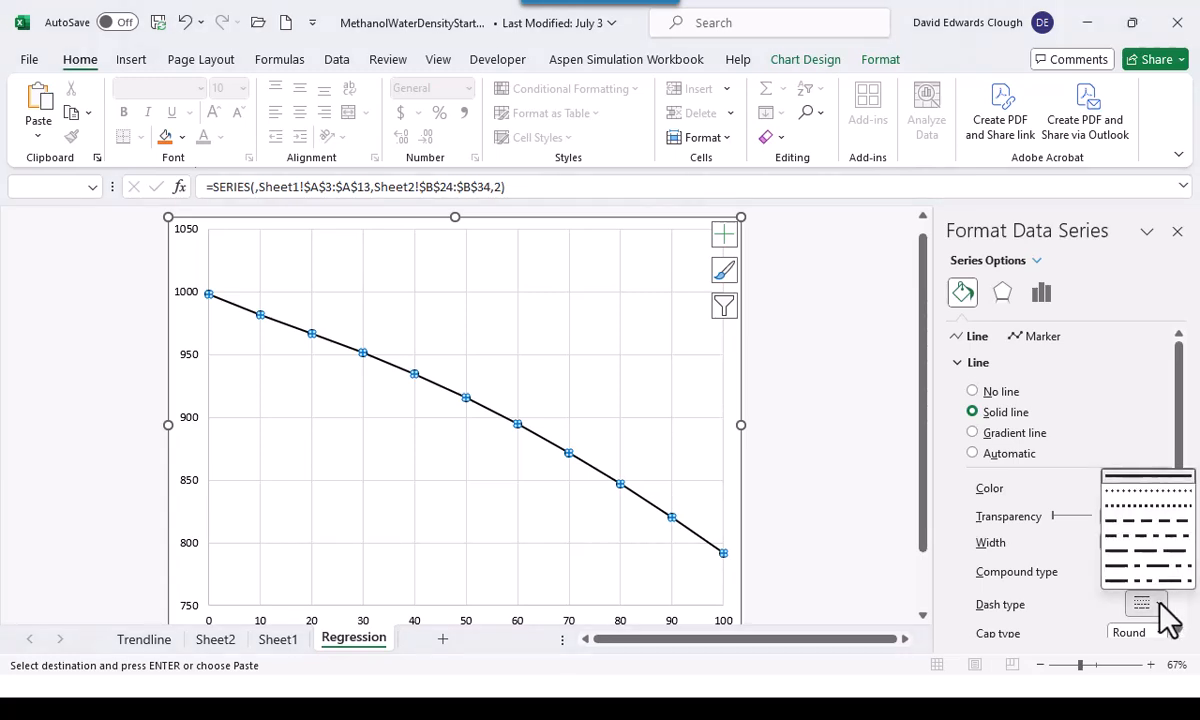
left_click(1144, 532)
left_click(658, 410)
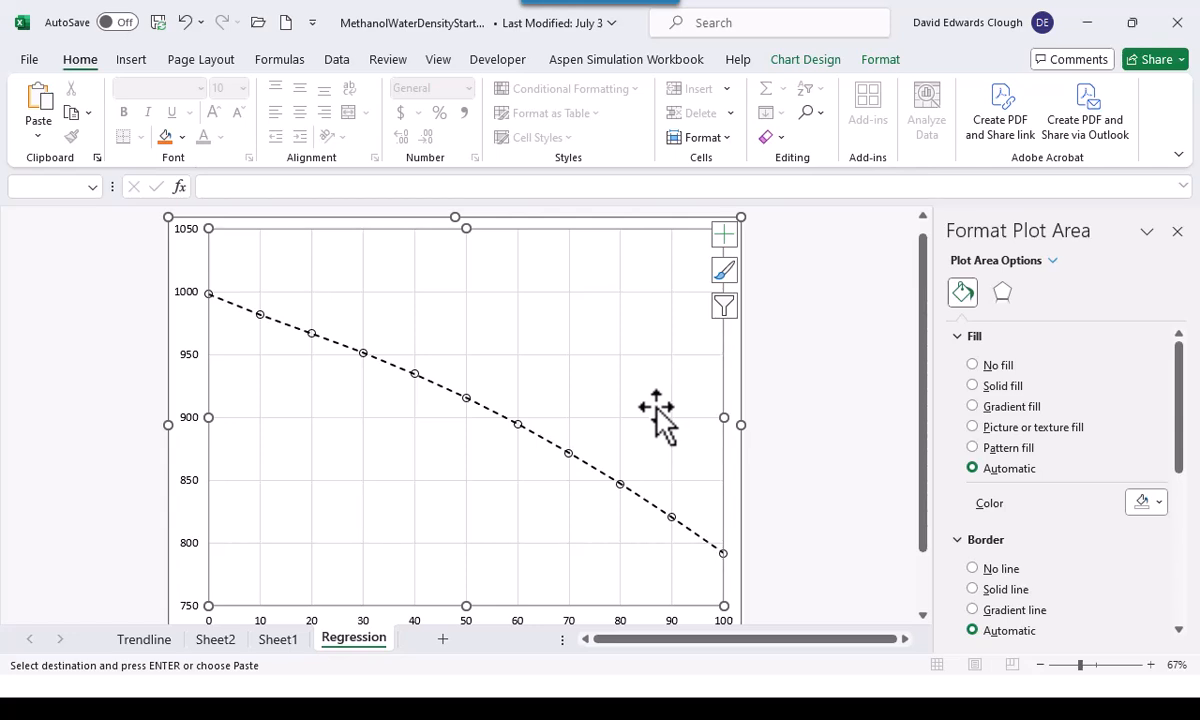
Insert a scatter chart with straight lines and markers from Sheet2's B24:C34, plotting residuals against predicted density, and place it beside the residual table
left_click(214, 644)
left_click(209, 597)
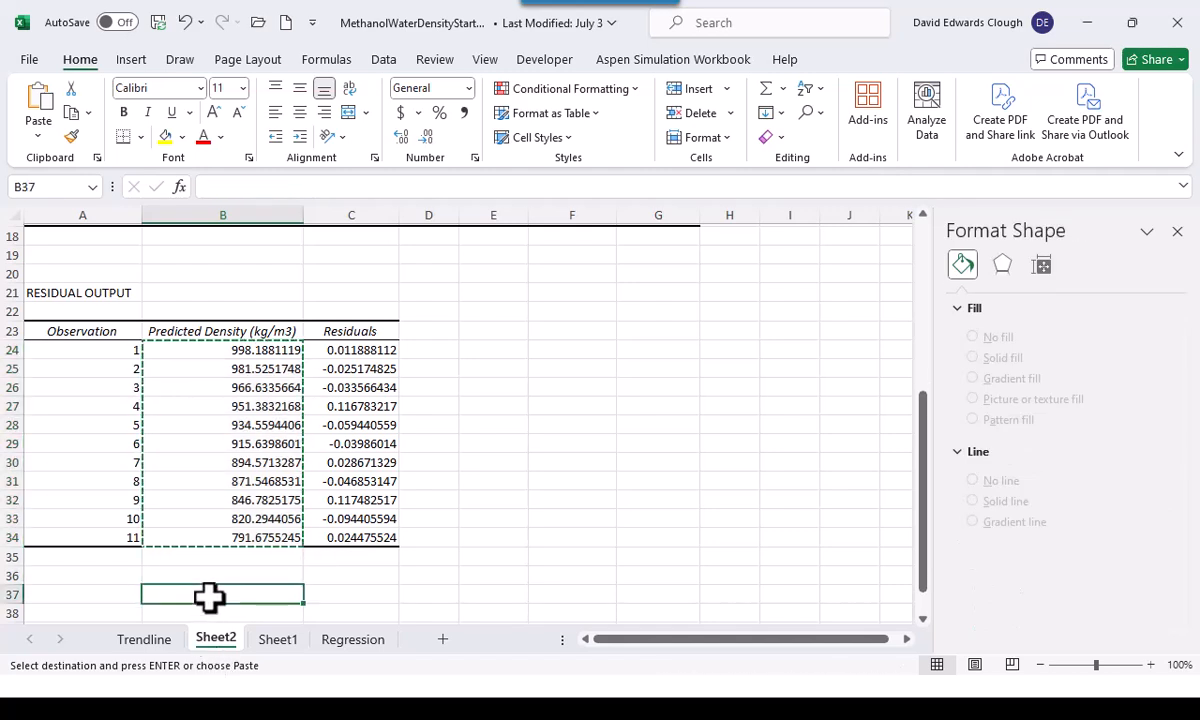
key("Escape")
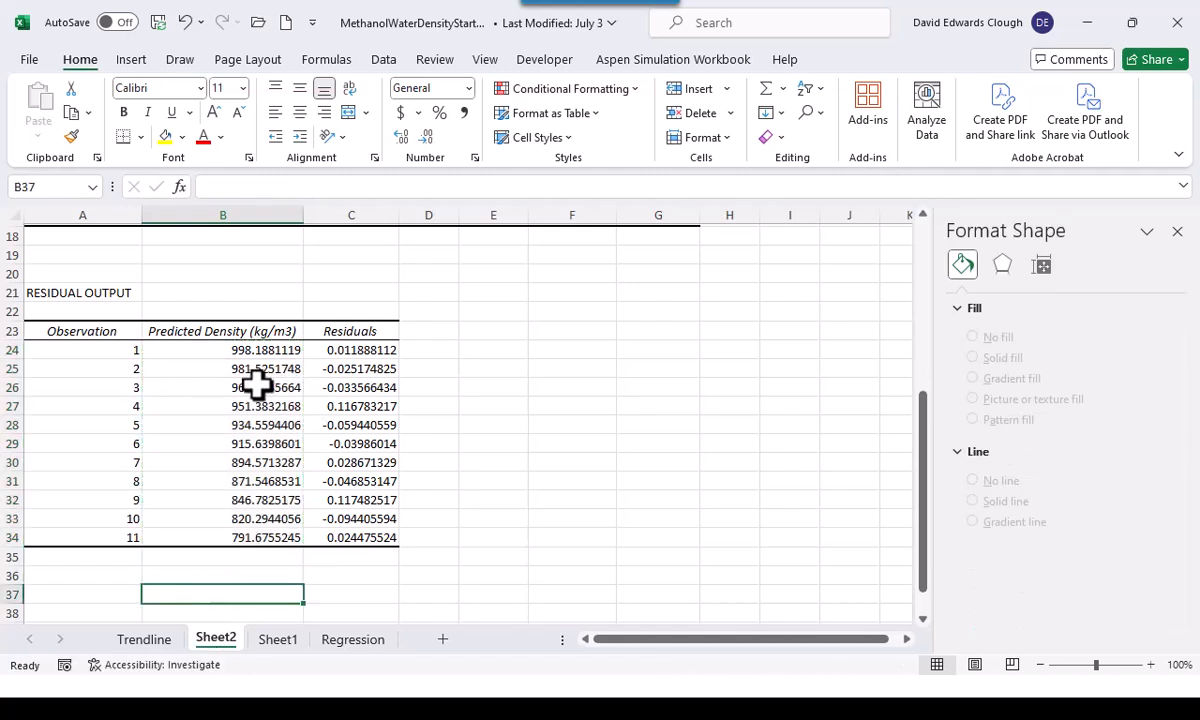
left_click_drag(233, 351, 364, 536)
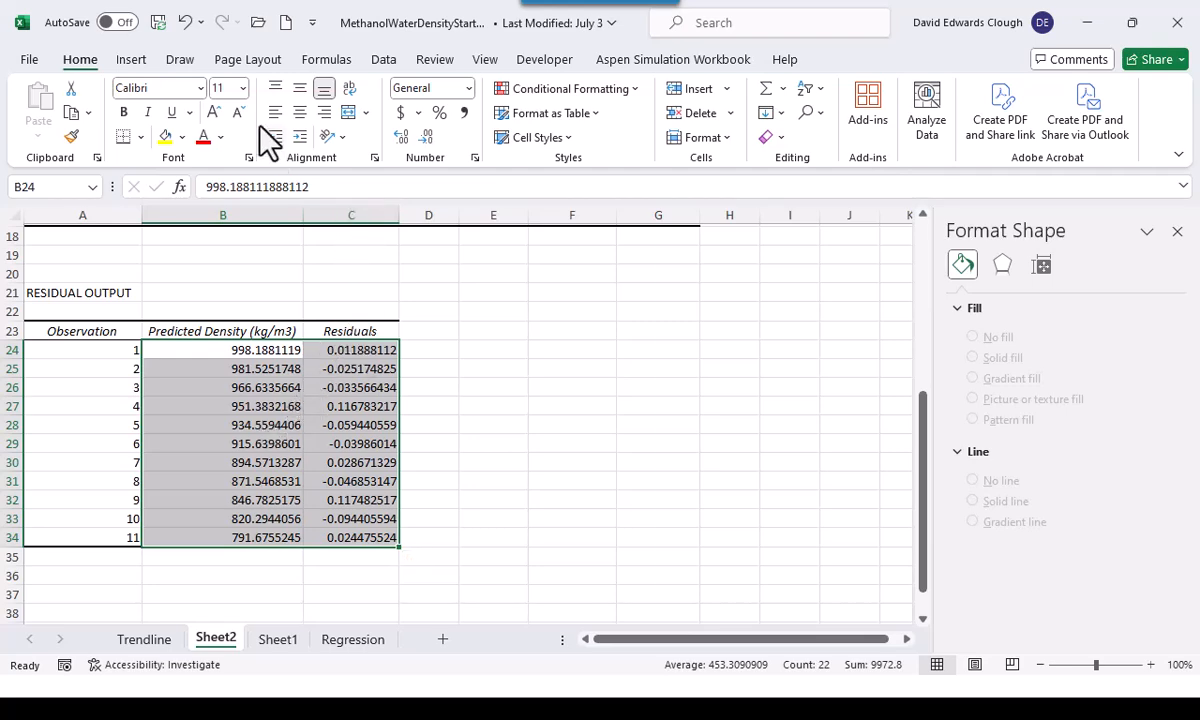
left_click(130, 62)
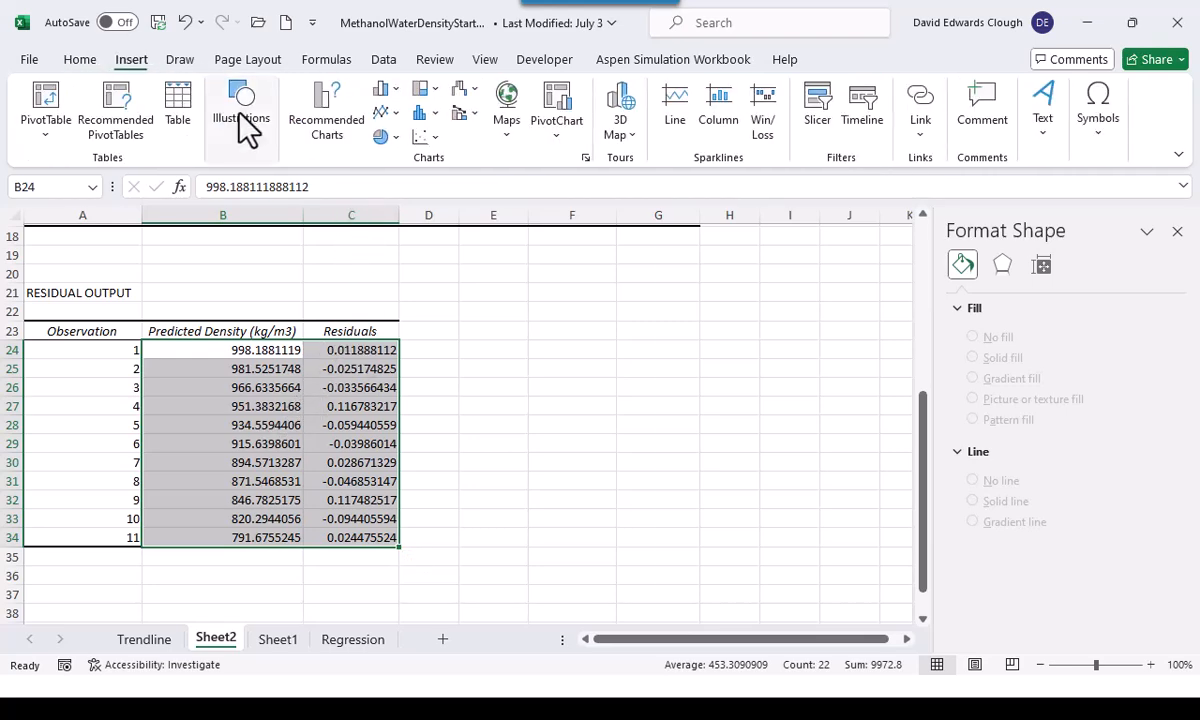
left_click(430, 140)
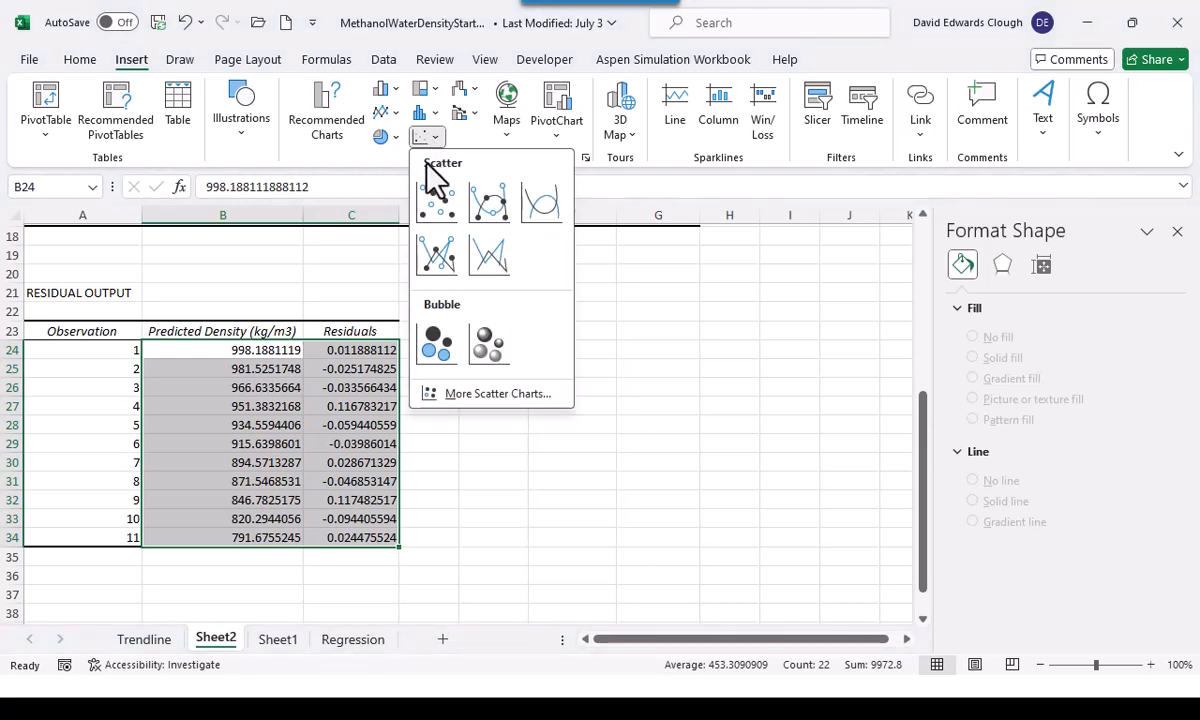
left_click(439, 258)
left_click_drag(556, 314, 734, 296)
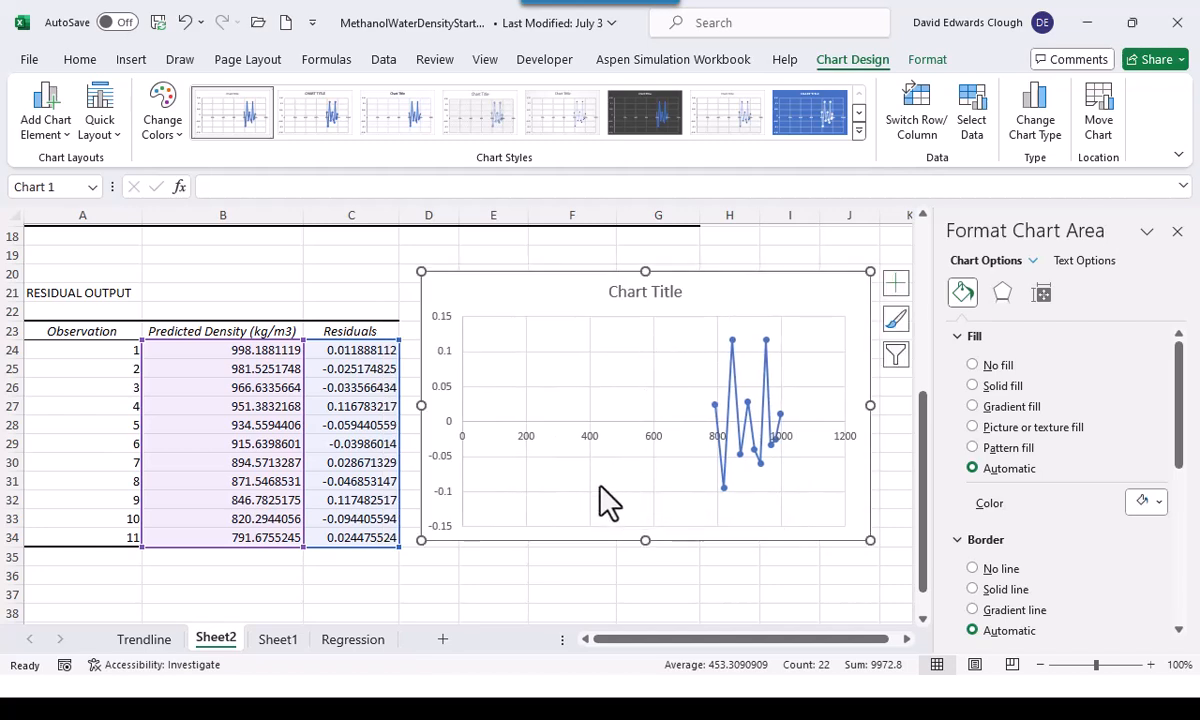
Set the minimum bound of the residual chart's horizontal axis to 750
left_click(655, 440)
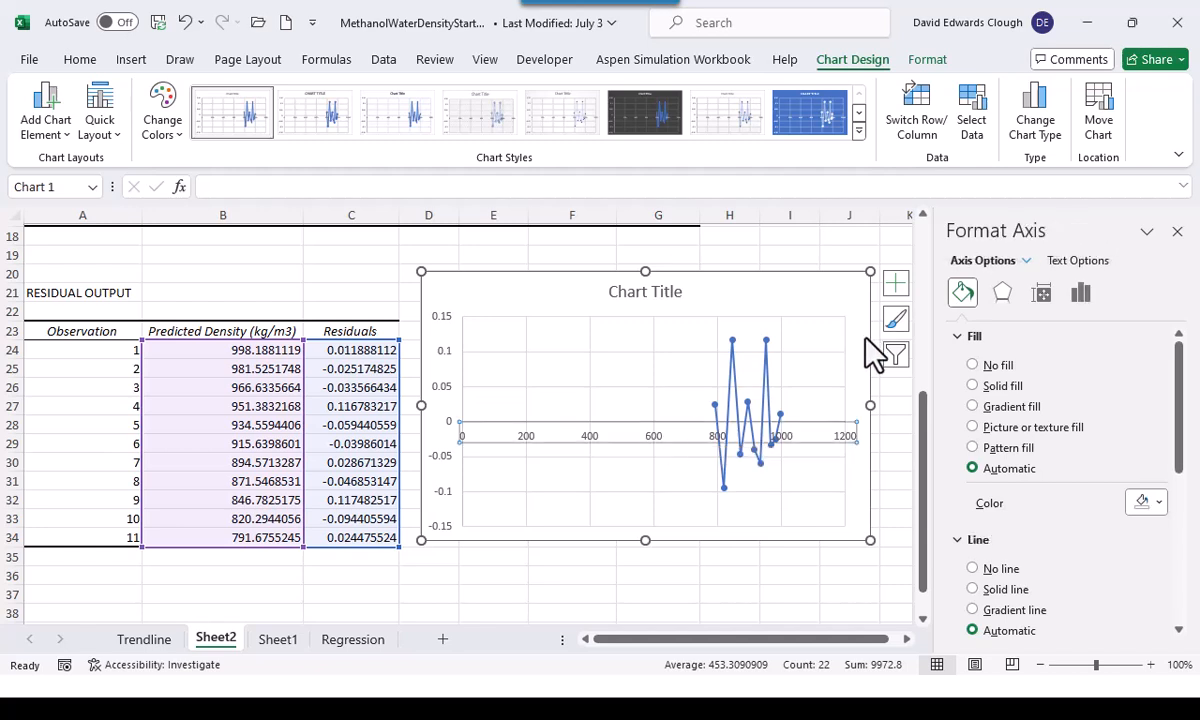
left_click(1084, 297)
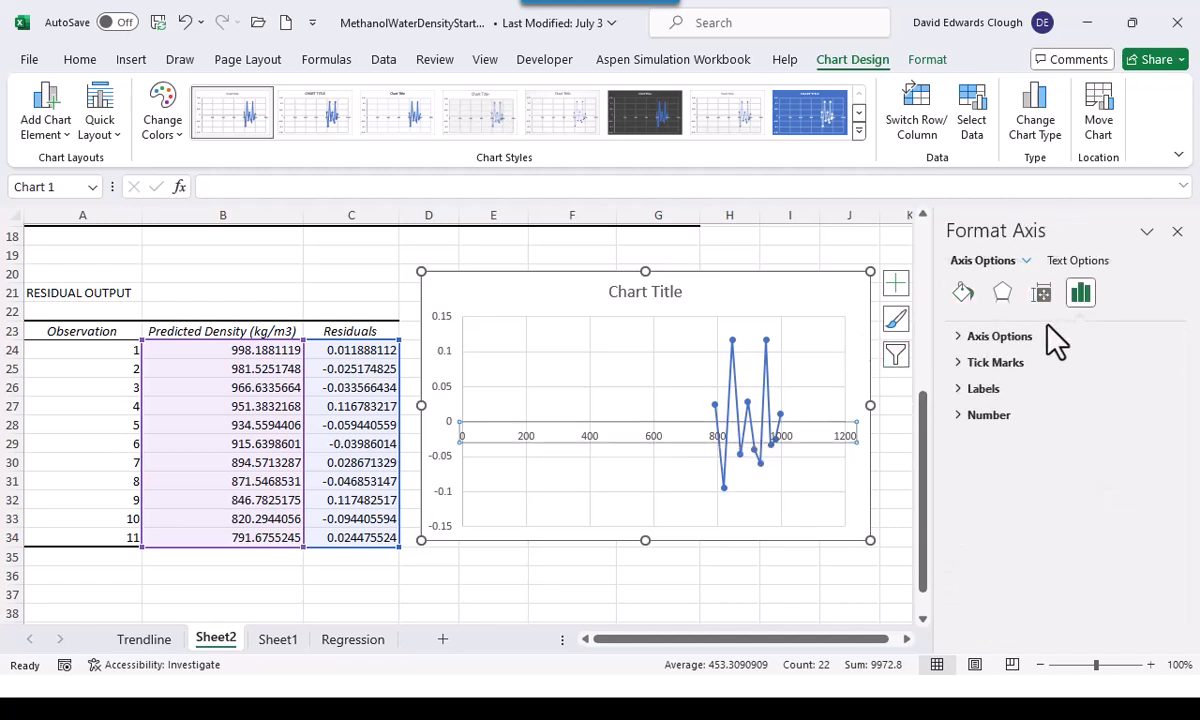
left_click(1036, 342)
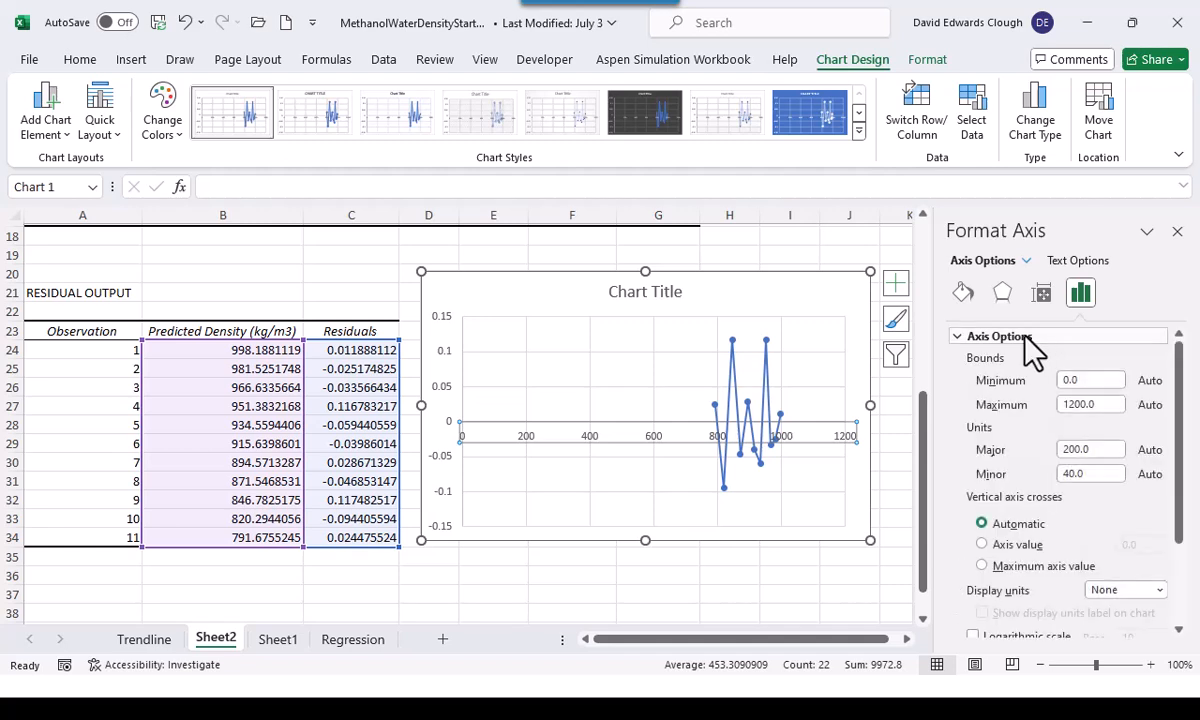
left_click(1085, 380)
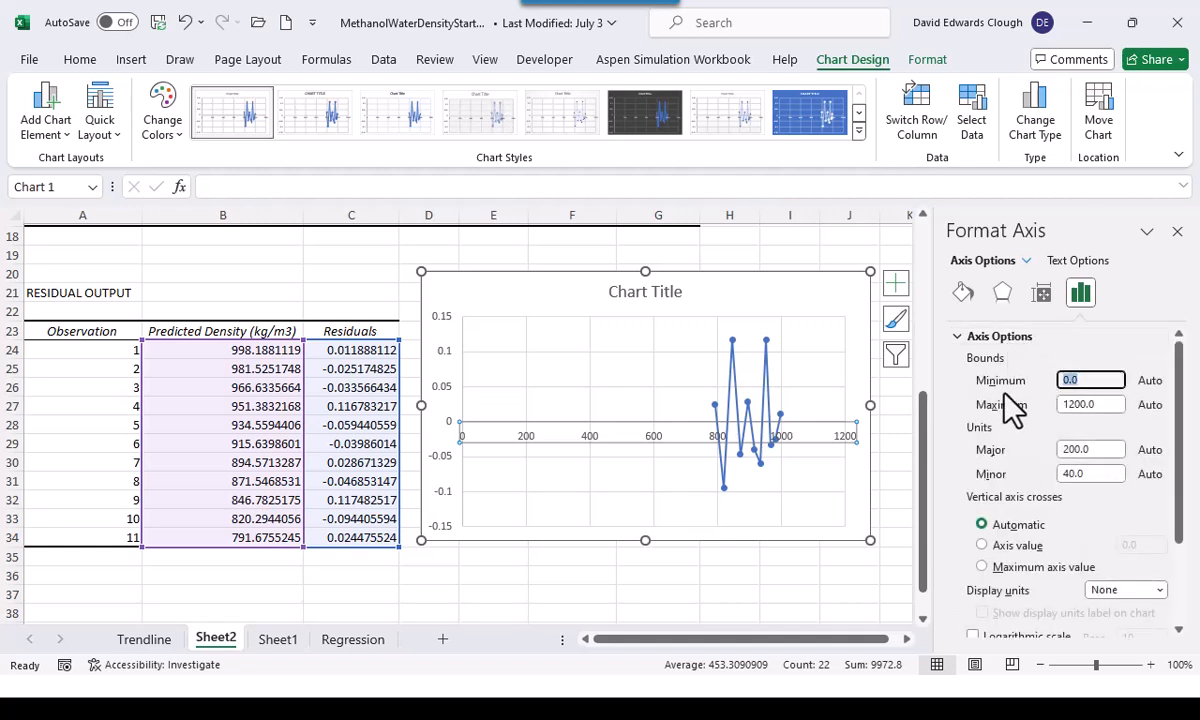
type("750")
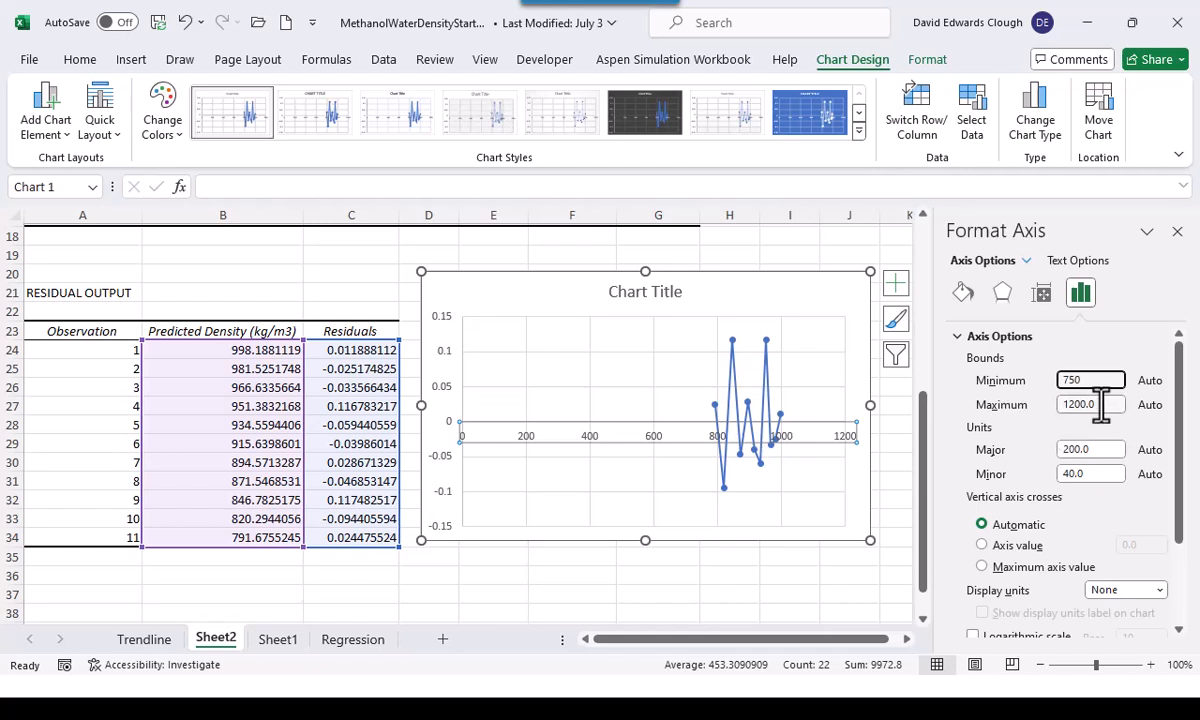
left_click(1102, 404)
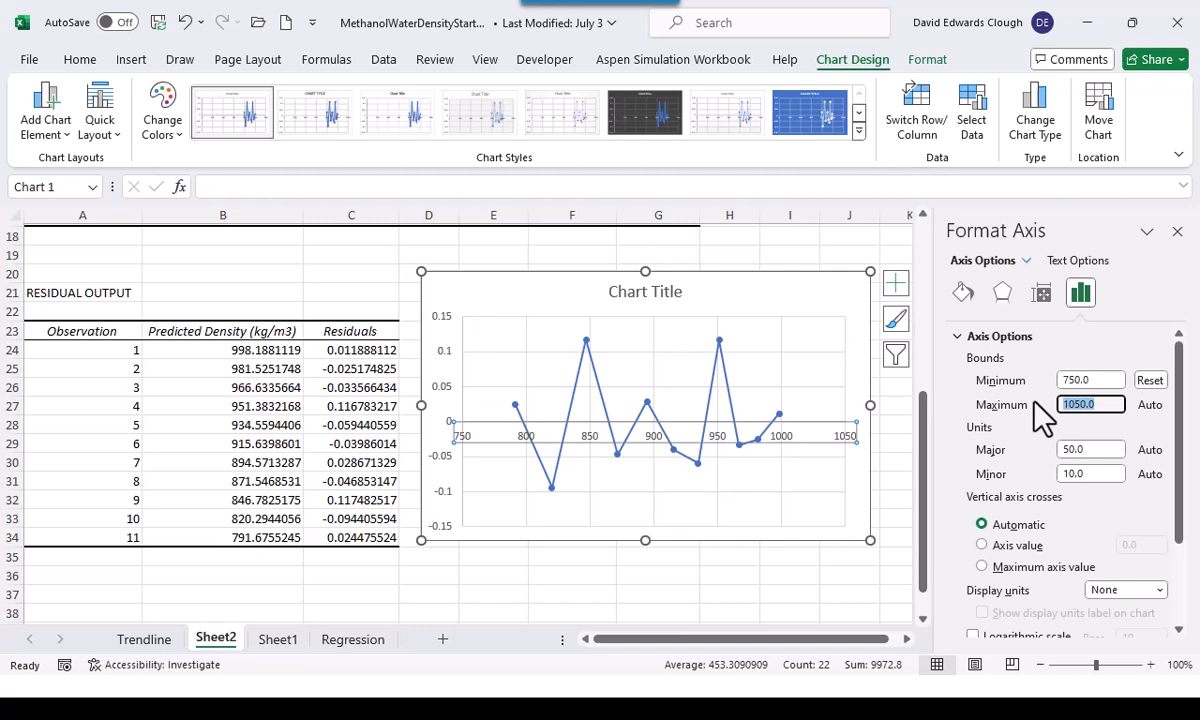
left_click(852, 252)
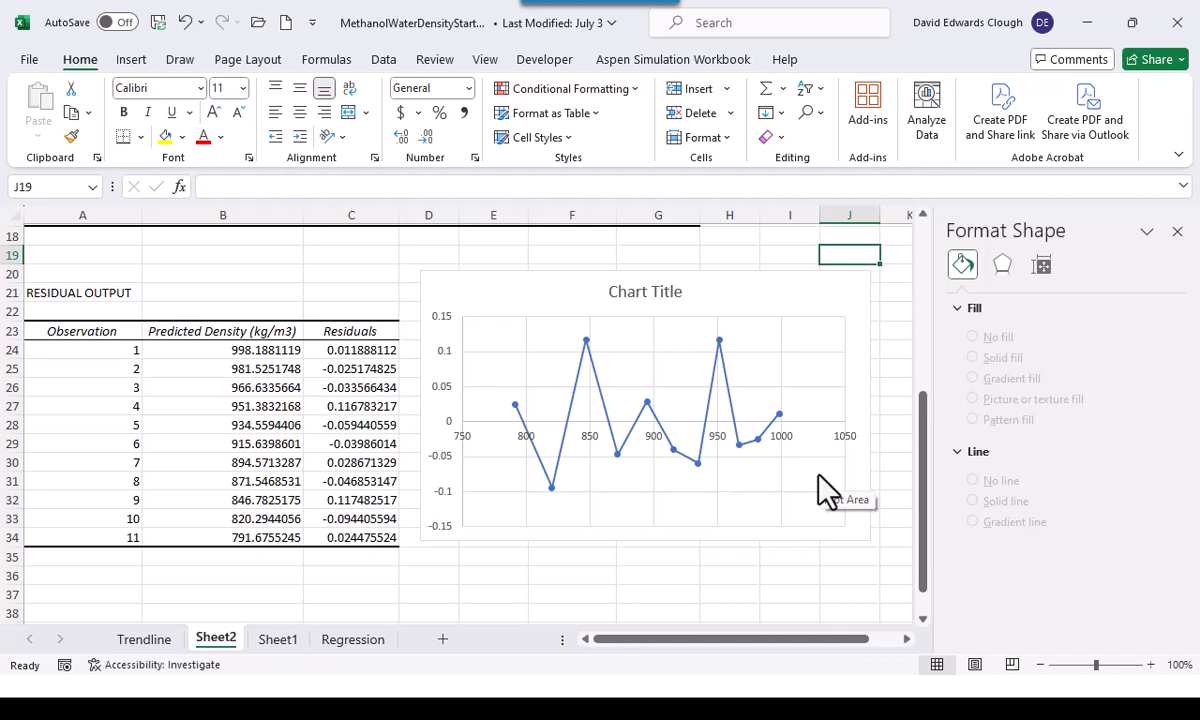
Close the formatting pane and review the Regression chart and the fitted coefficients in Sheet2's B12:B17
left_click(1177, 232)
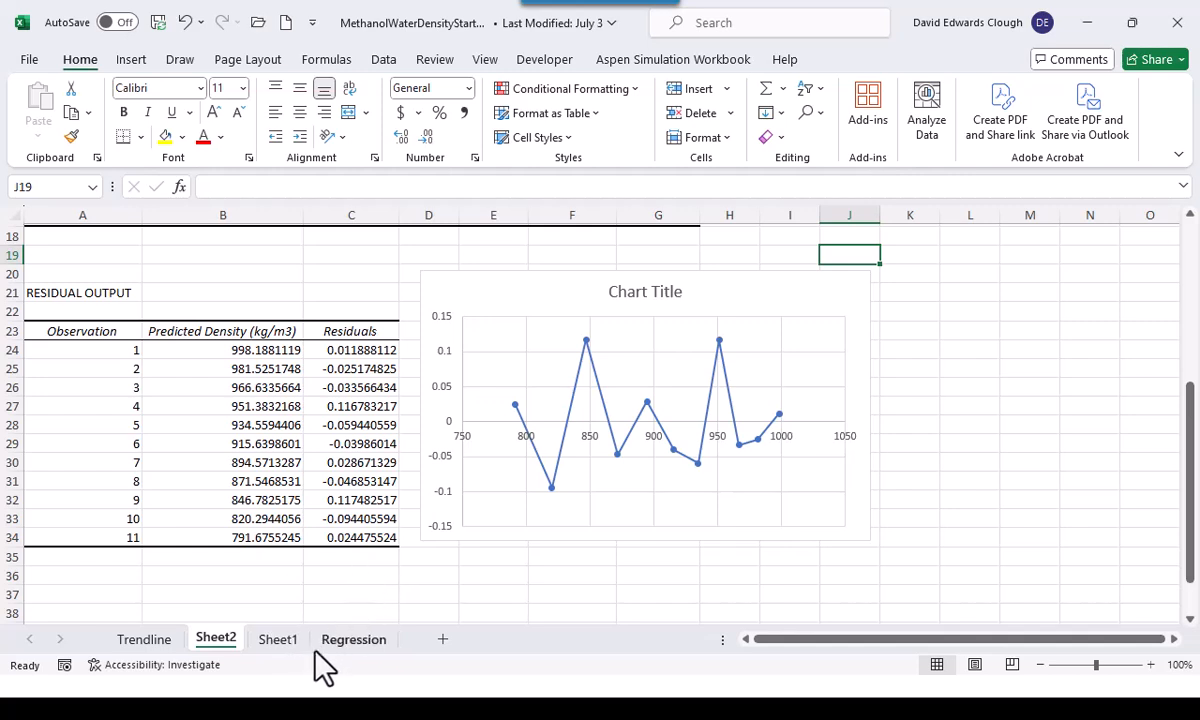
left_click(354, 640)
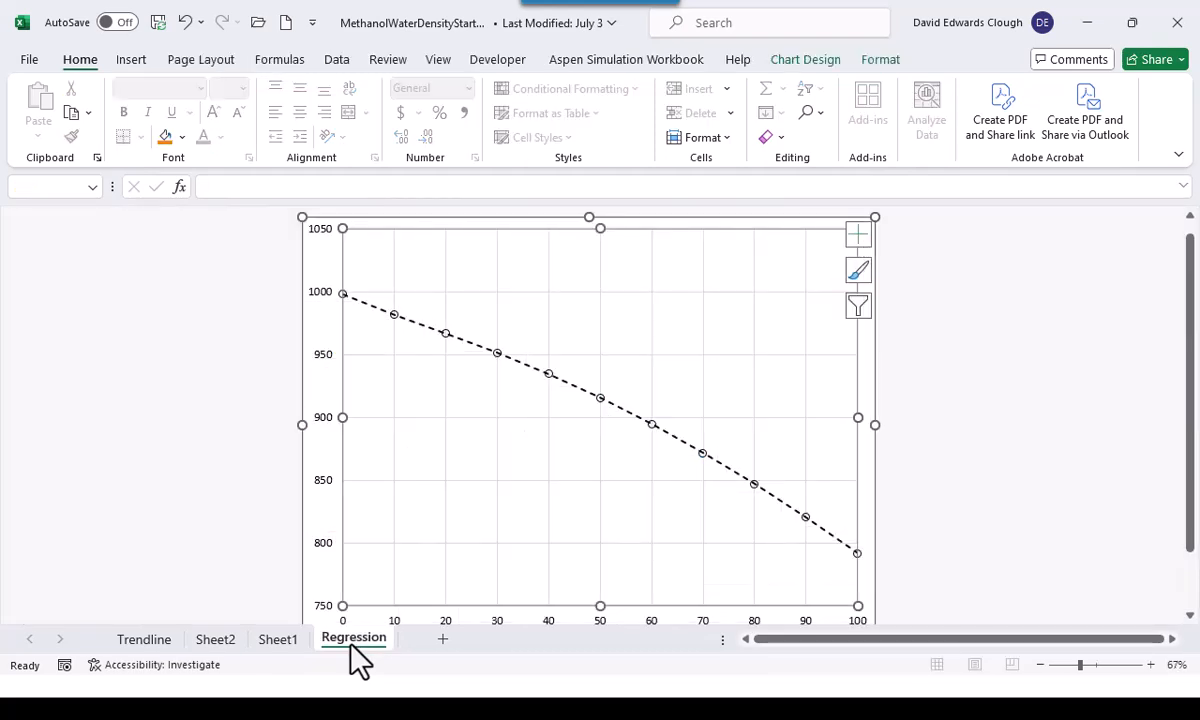
left_click(218, 640)
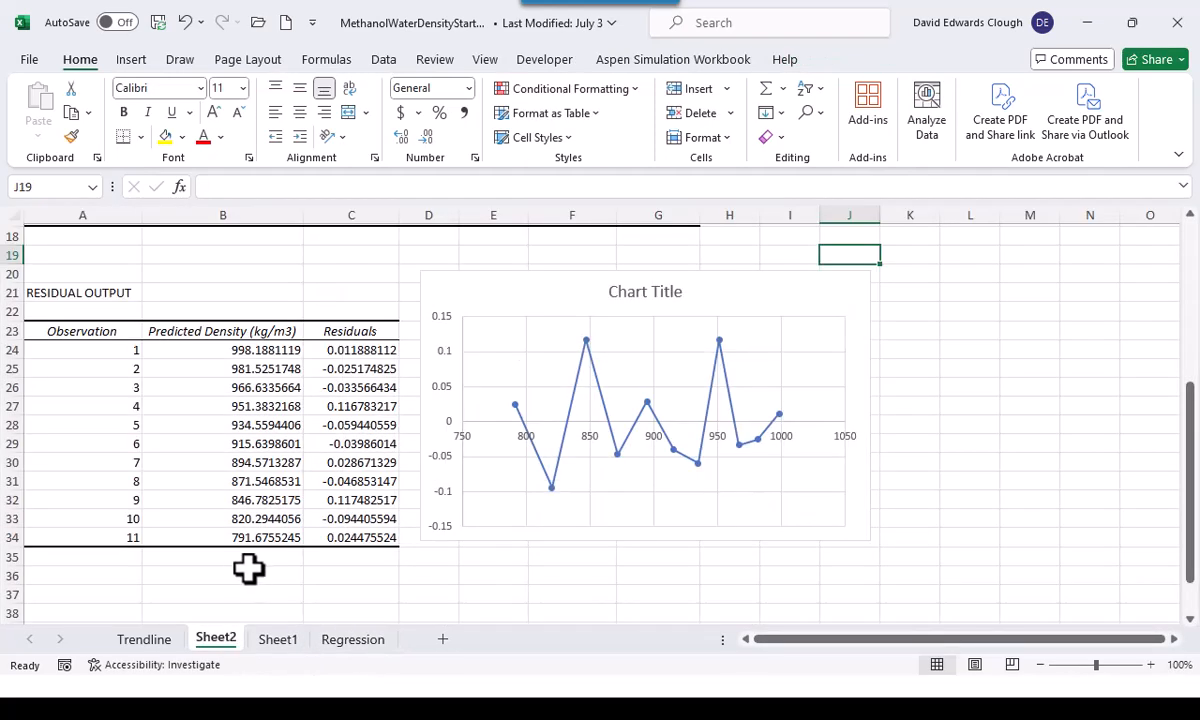
scroll(245, 560, "up", 6)
scroll(250, 520, "down", 1)
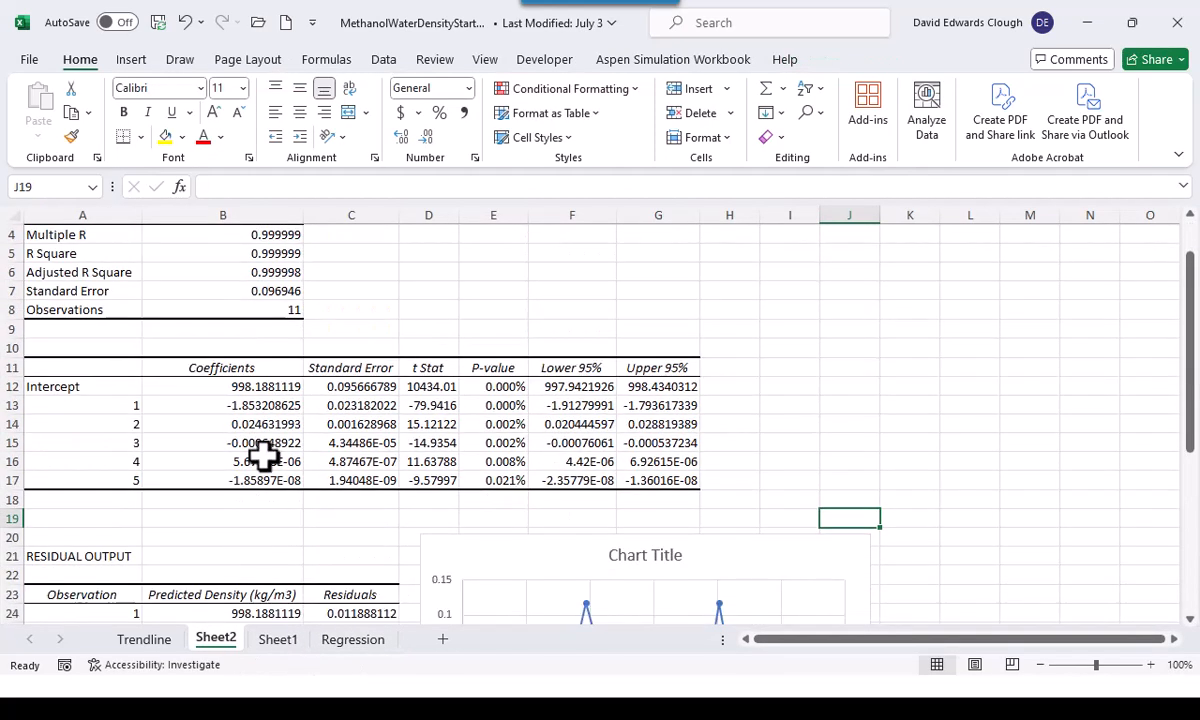
left_click(262, 384)
left_click_drag(262, 384, 261, 478)
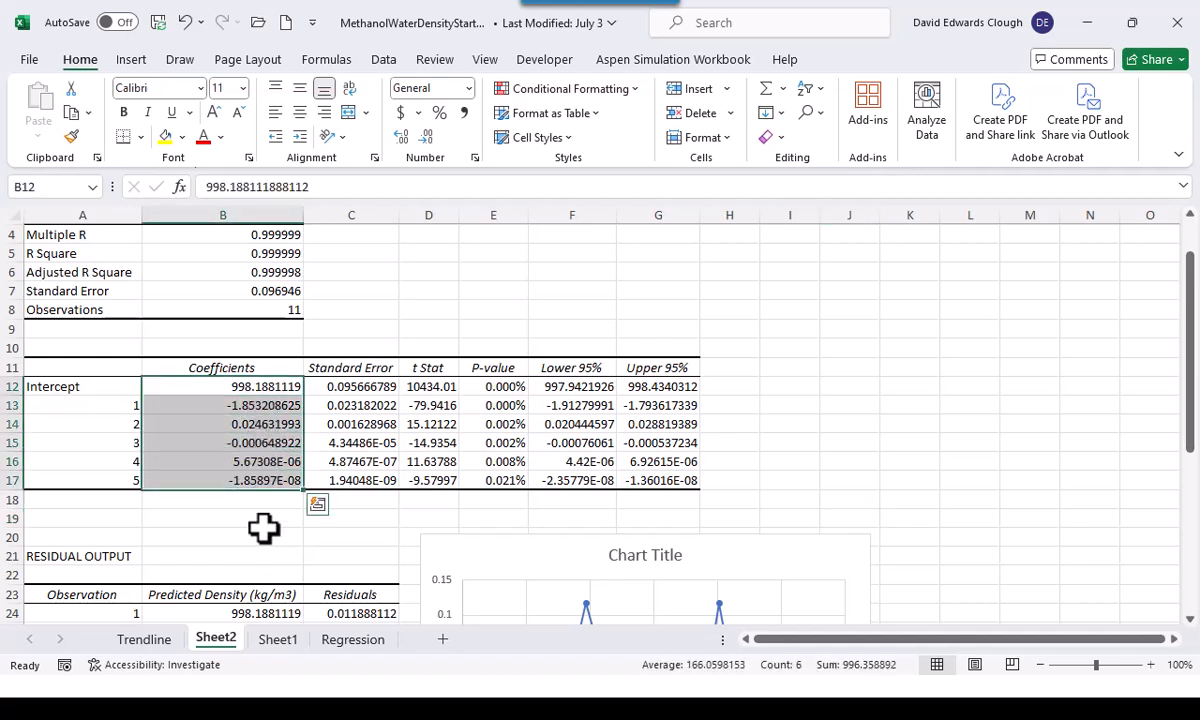
left_click(263, 519)
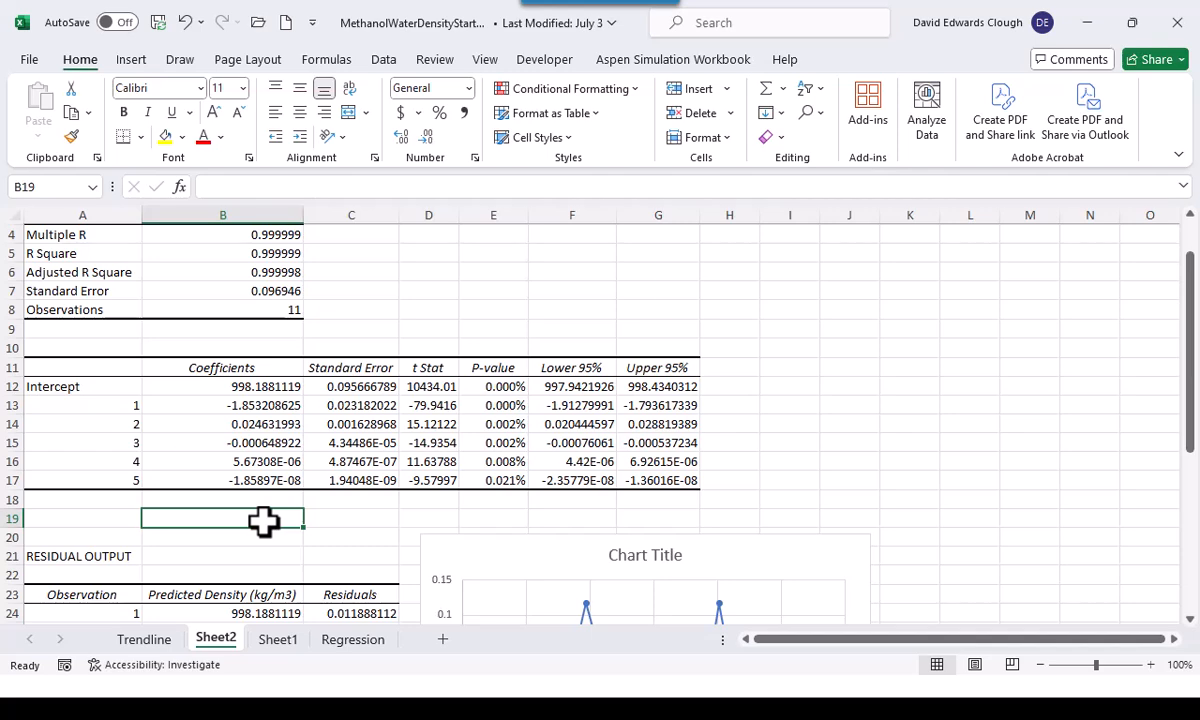
Switch to the PowerPoint slide show and review the polynomial regression slides on Trendline and the Data Analysis Regression tool
key("alt+Tab")
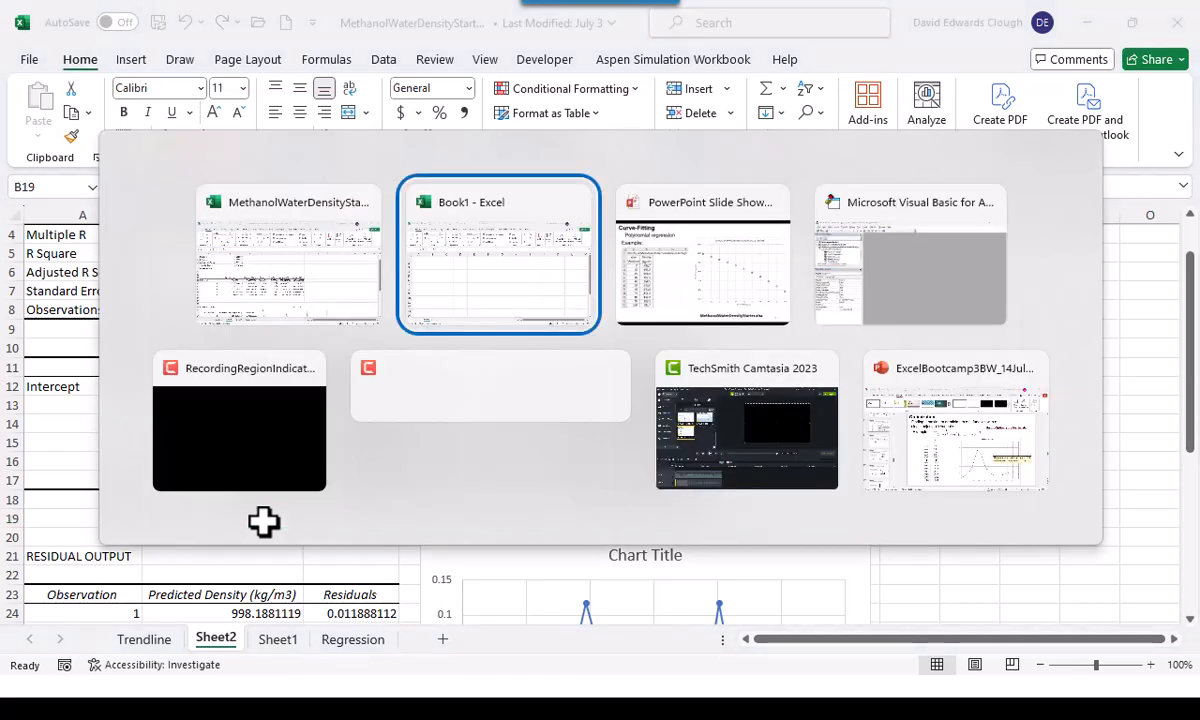
key("alt+Tab")
key("Right")
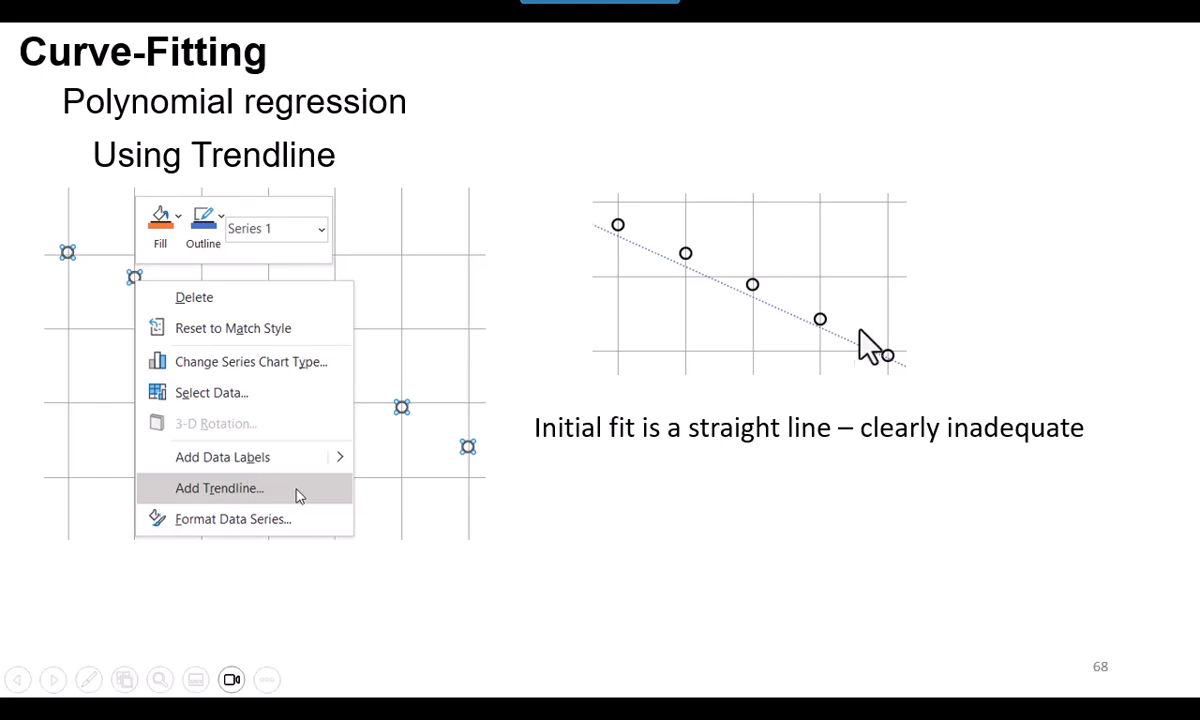
key("Right")
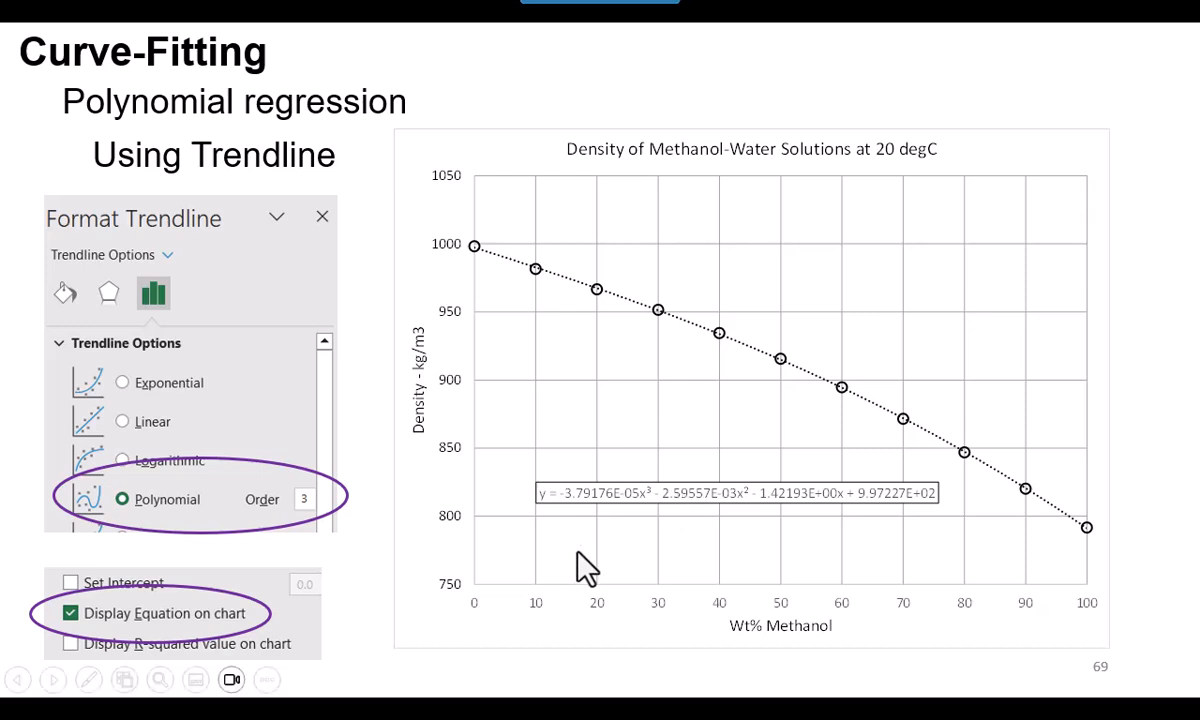
key("Right")
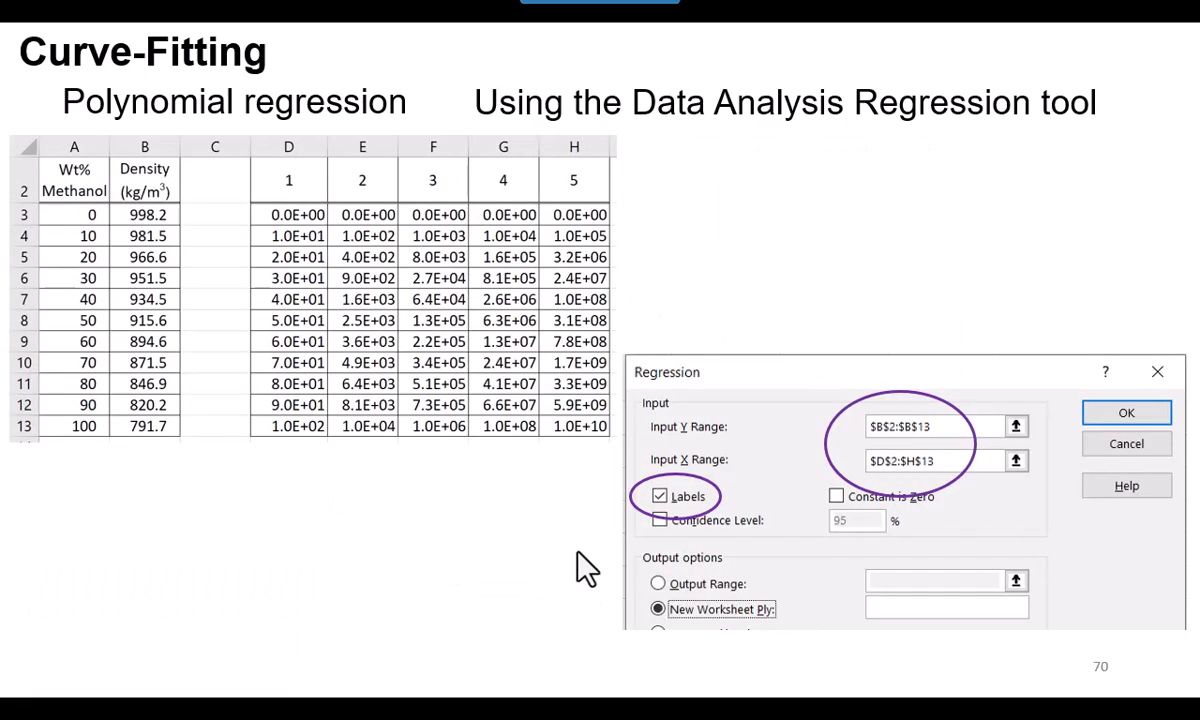
key("Left")
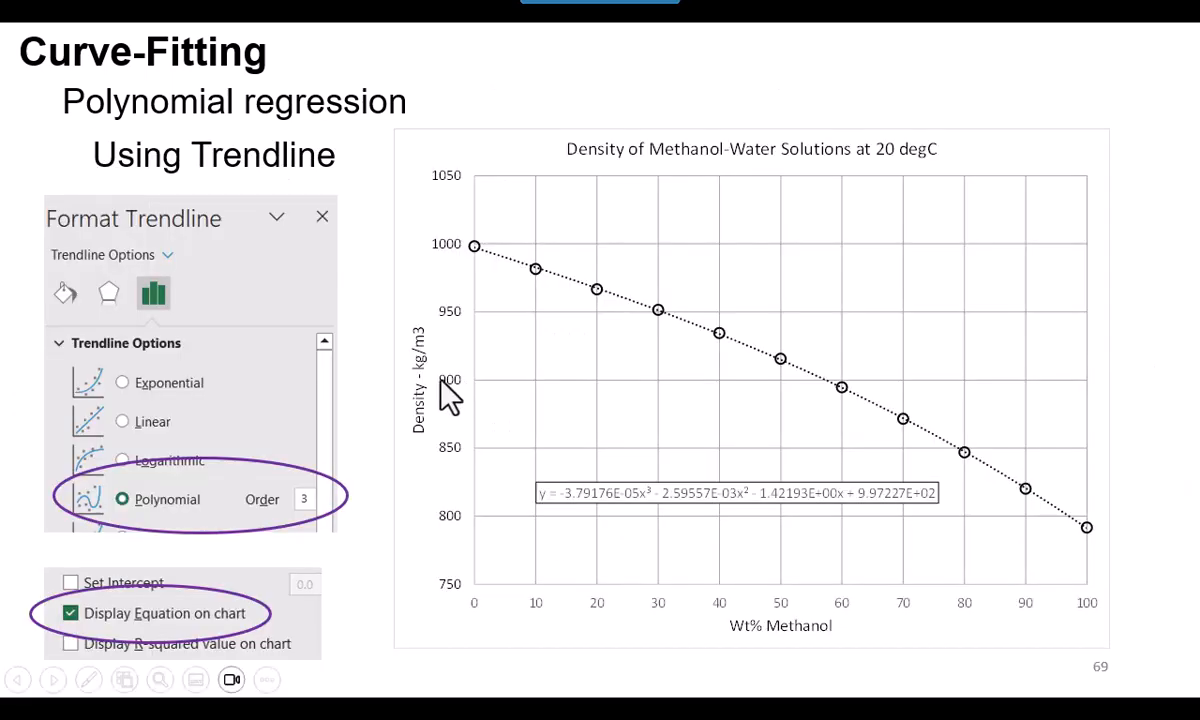
left_click(56, 679)
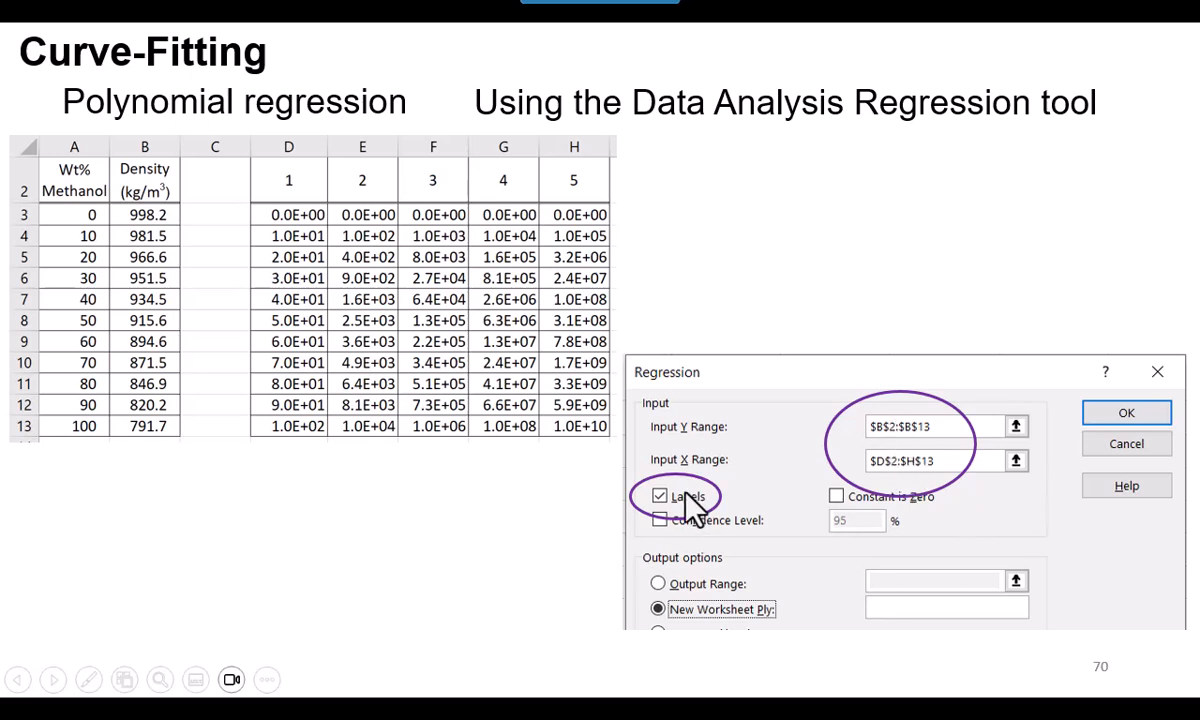
left_click(557, 578)
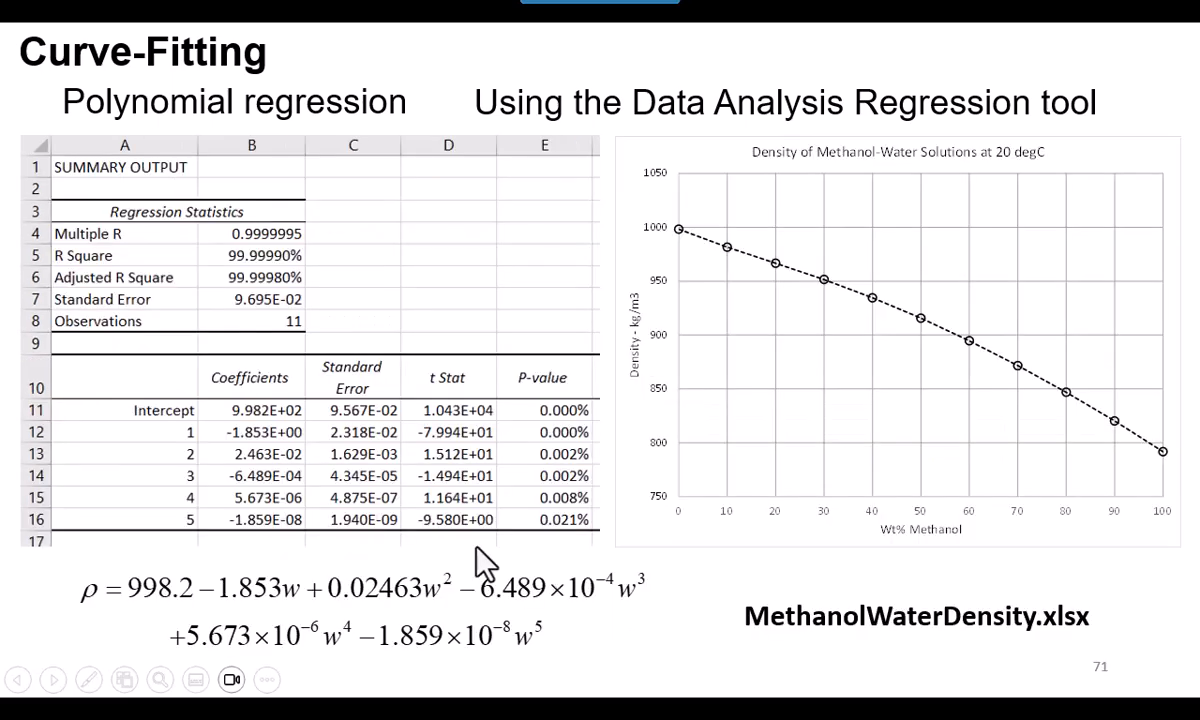
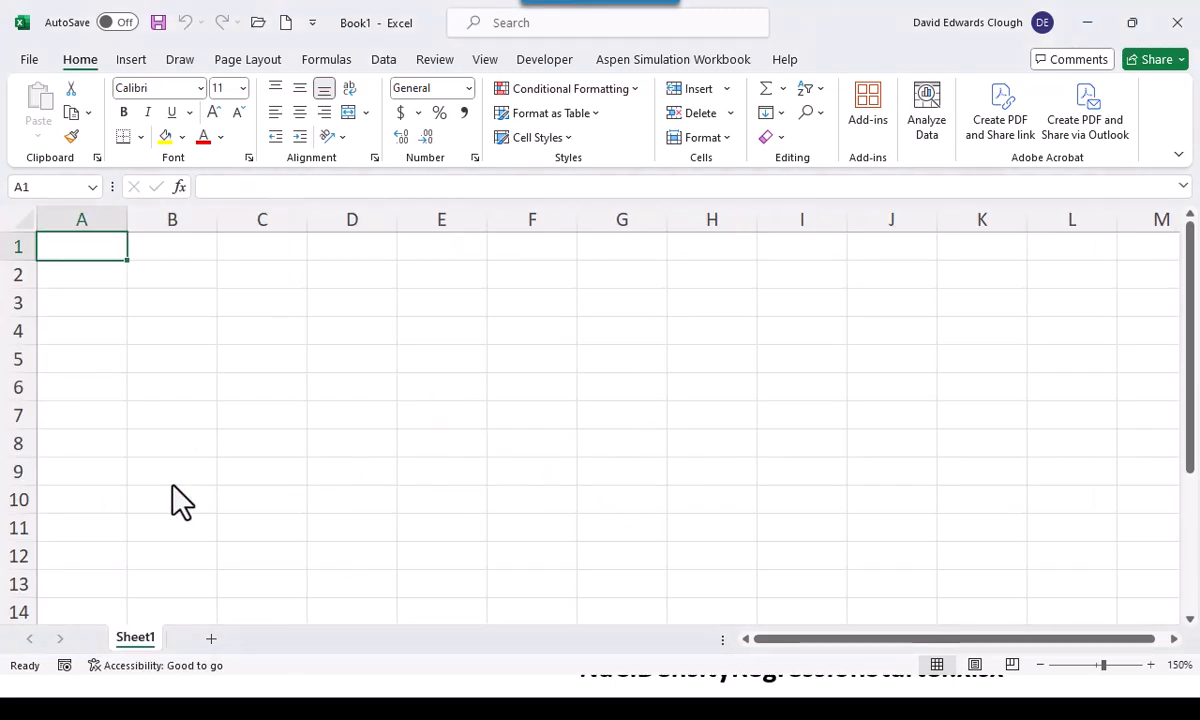
Open the workbook NaClDensityRegressionStarter.xlsx from the Bootcamp3Files folder in Excel
left_click(259, 22)
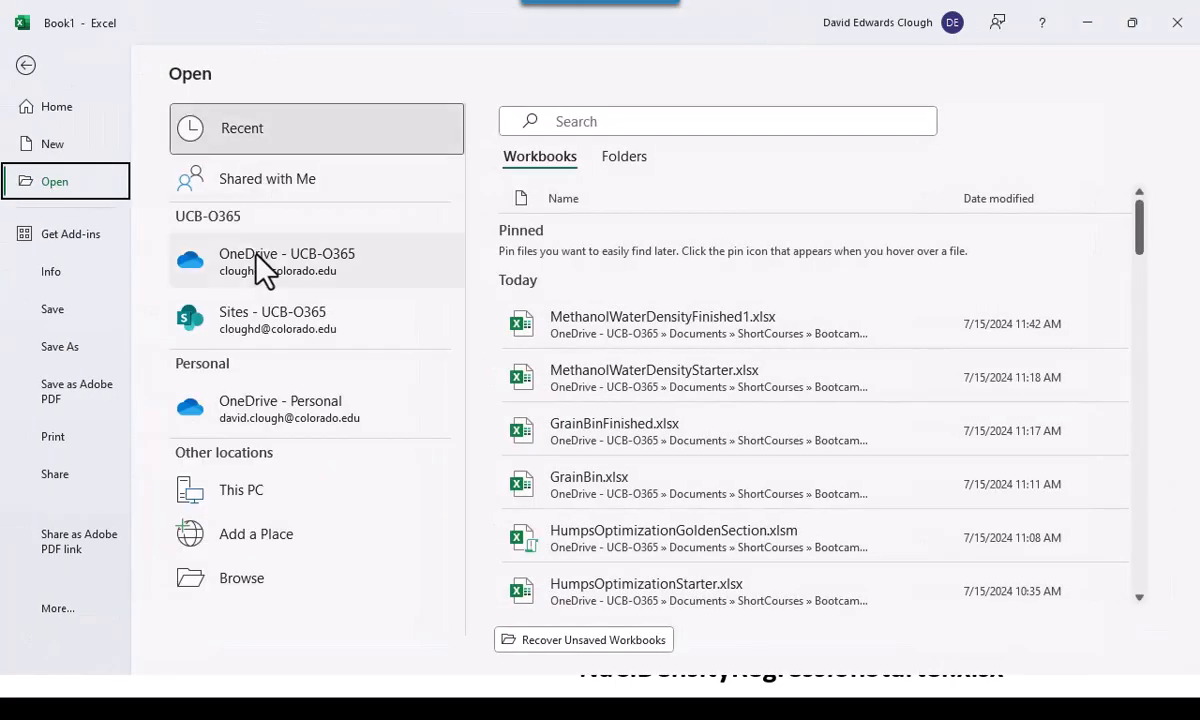
left_click(271, 576)
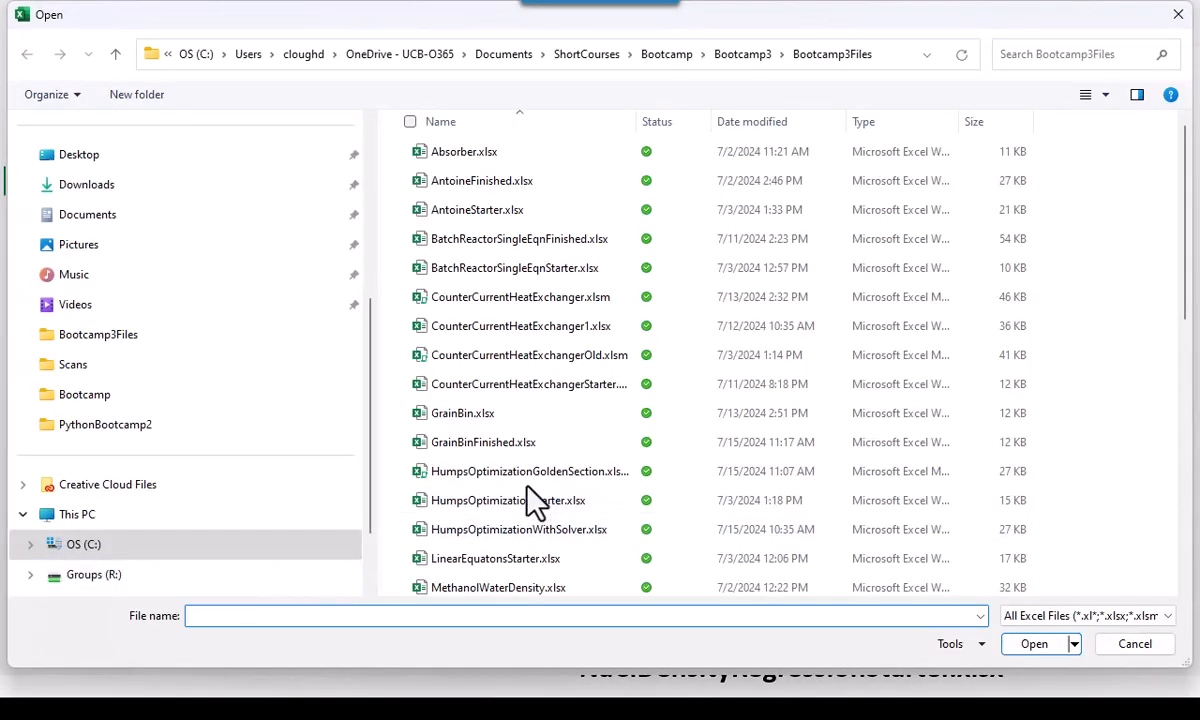
scroll(527, 489, "down", 6)
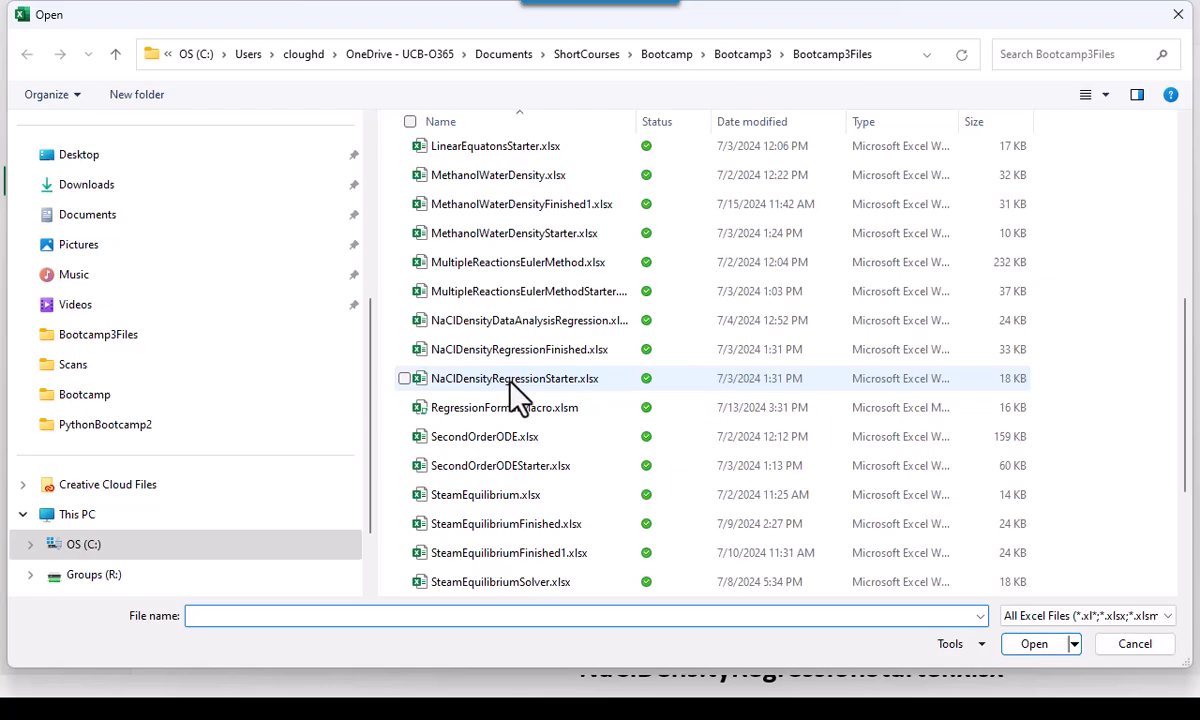
double_click(509, 378)
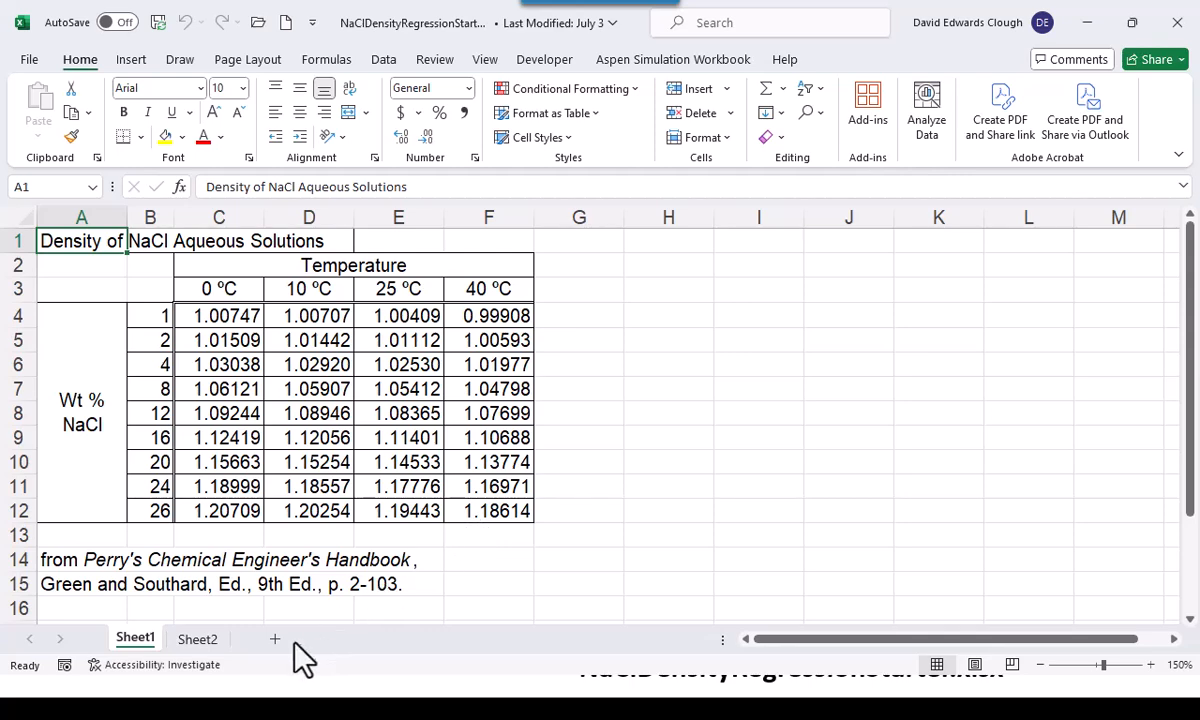
On Sheet2, fit column D's width to the density values and move the density equation down to rows 10–11
left_click(198, 639)
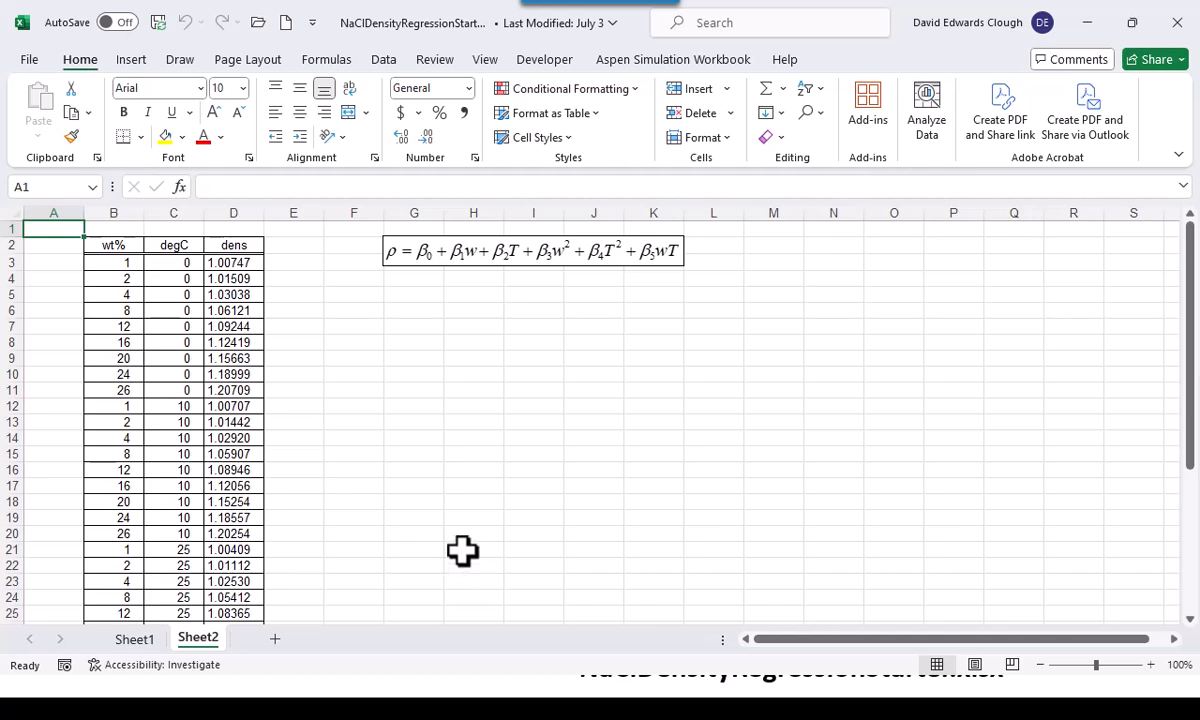
scroll(462, 550, "up", 3)
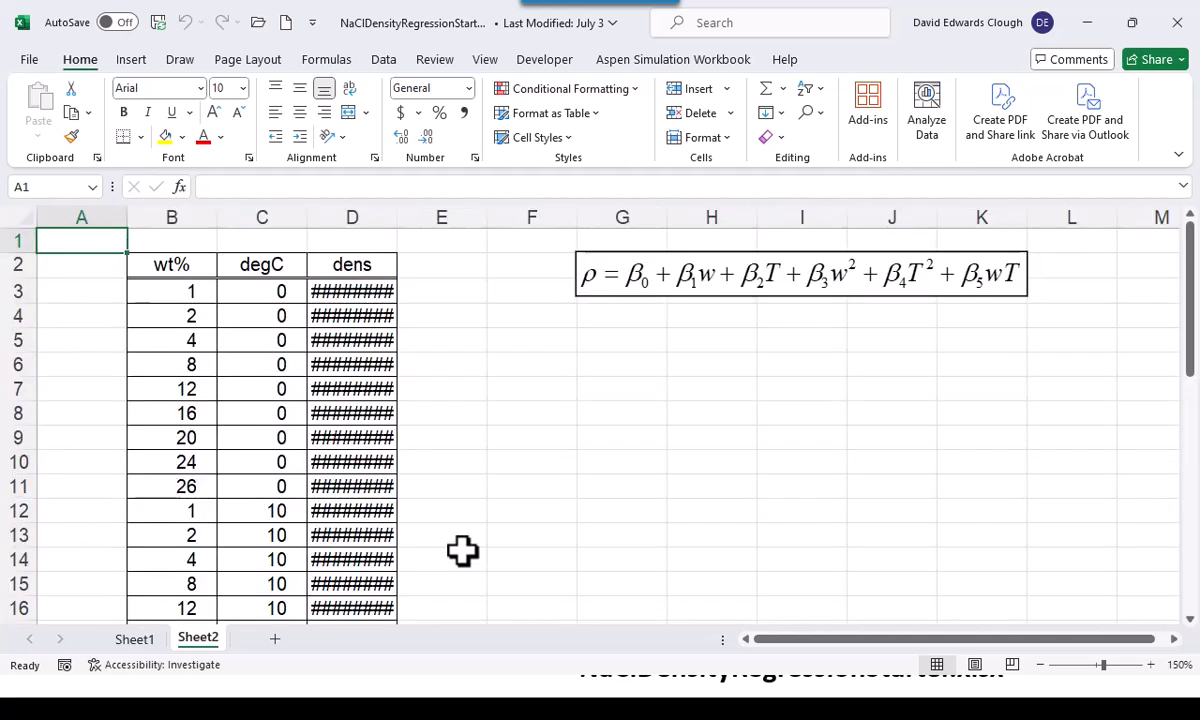
double_click(396, 215)
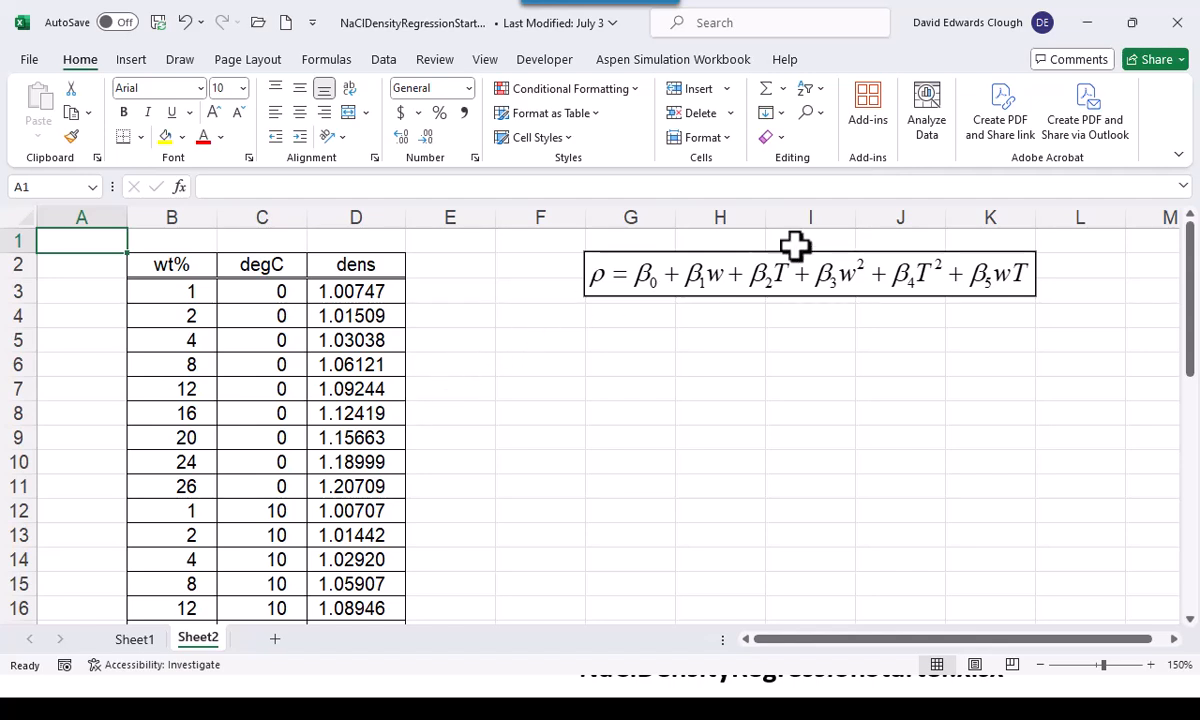
left_click(790, 280)
left_click_drag(789, 300, 760, 503)
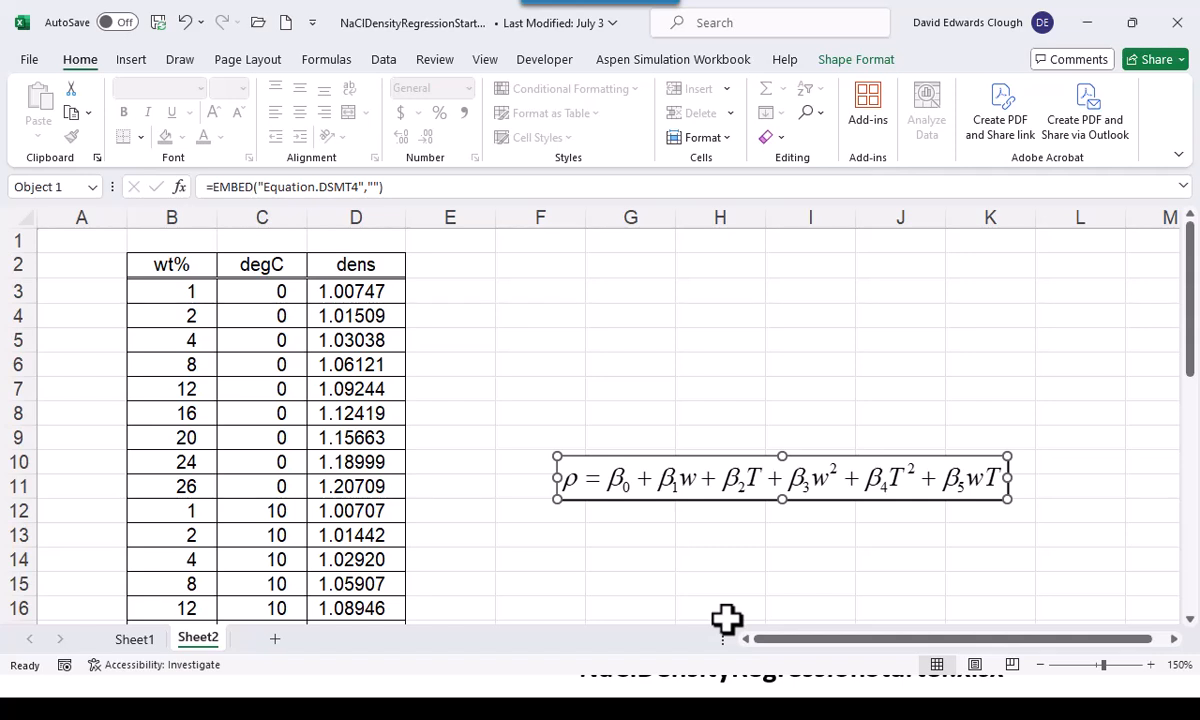
Enter the predictor headings w, T, w2, T2 and wT in cells F2 to J2
left_click(530, 267)
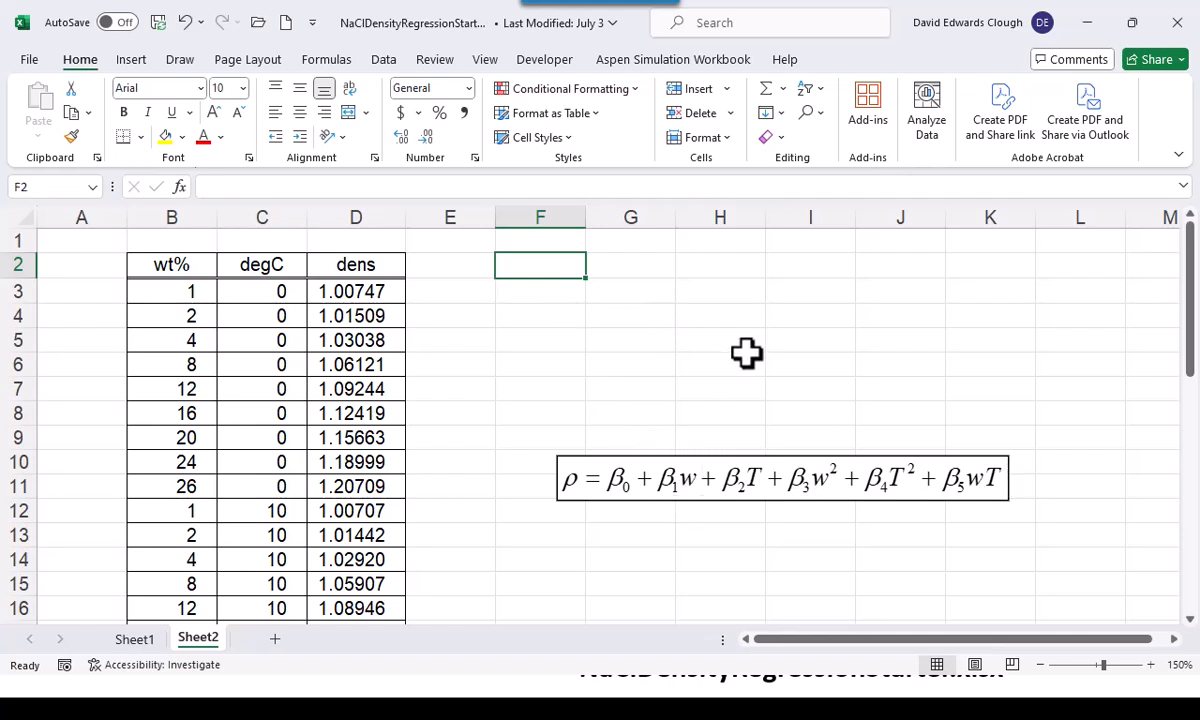
type("w")
key("Tab")
type("T")
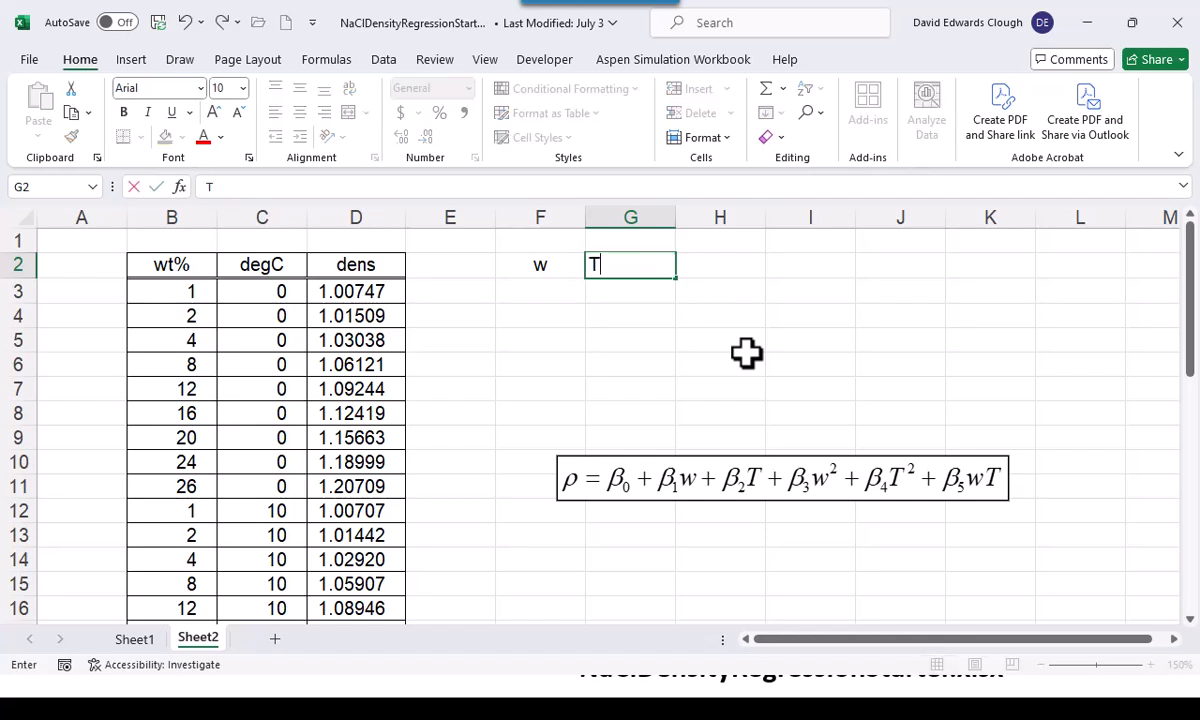
key("Tab")
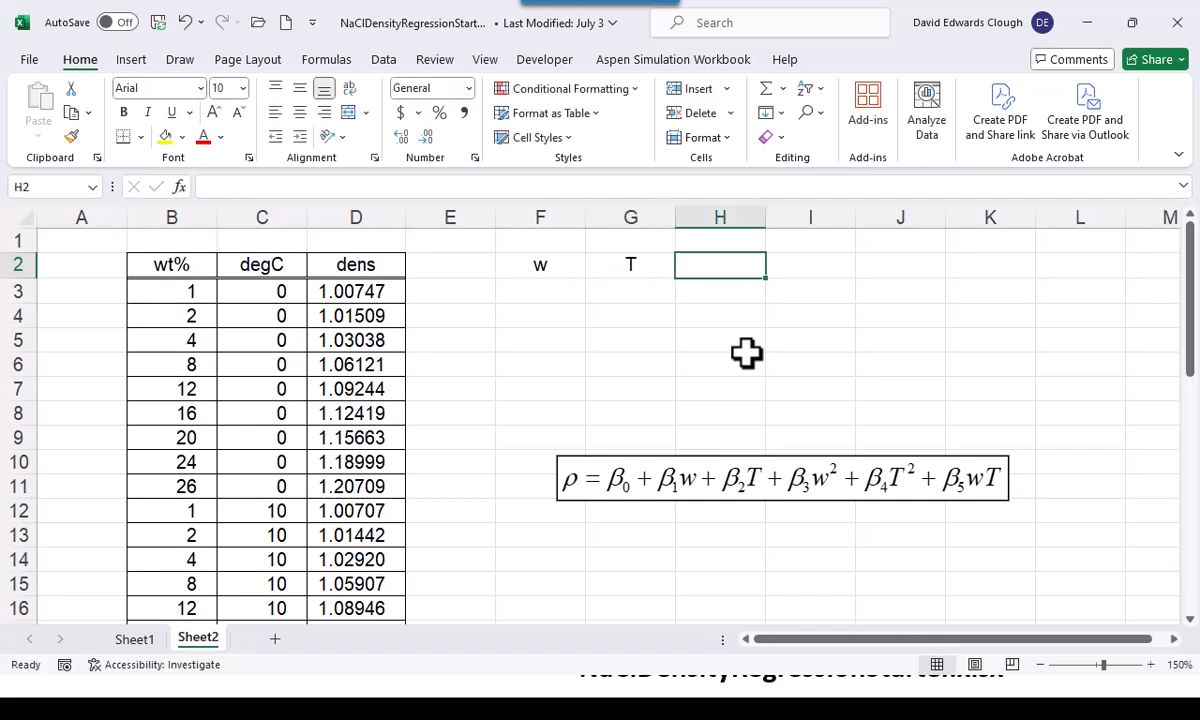
type("w2")
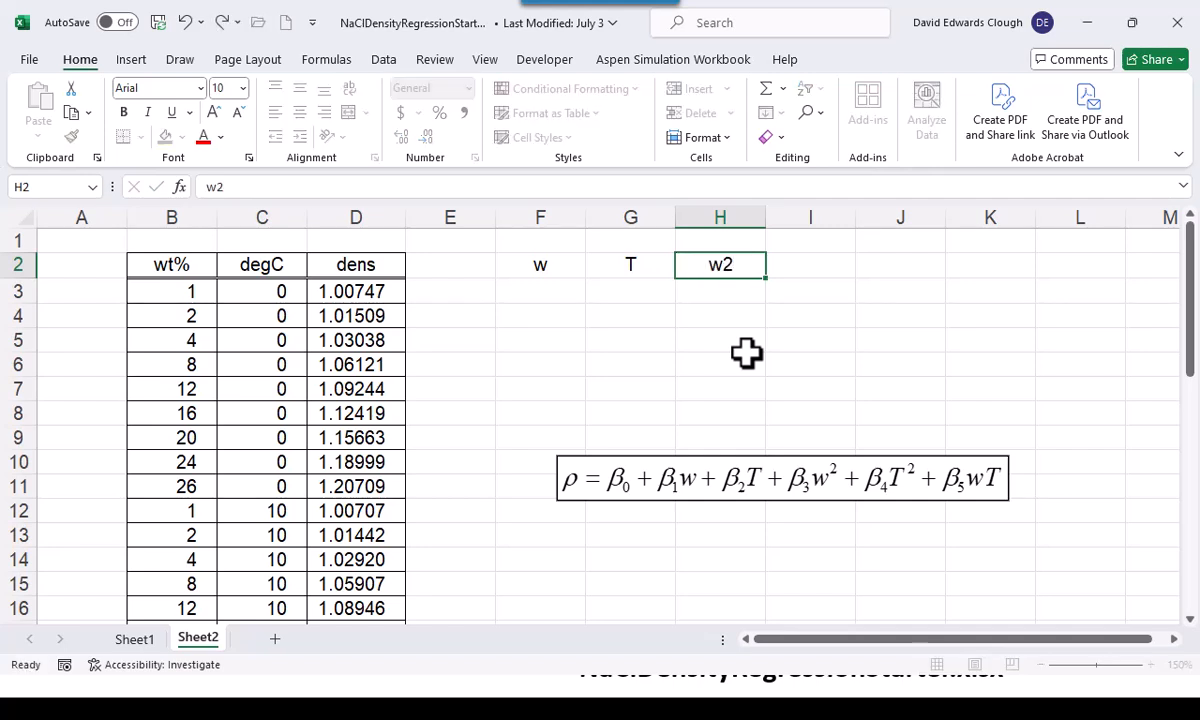
key("ctrl+Return")
key("Tab")
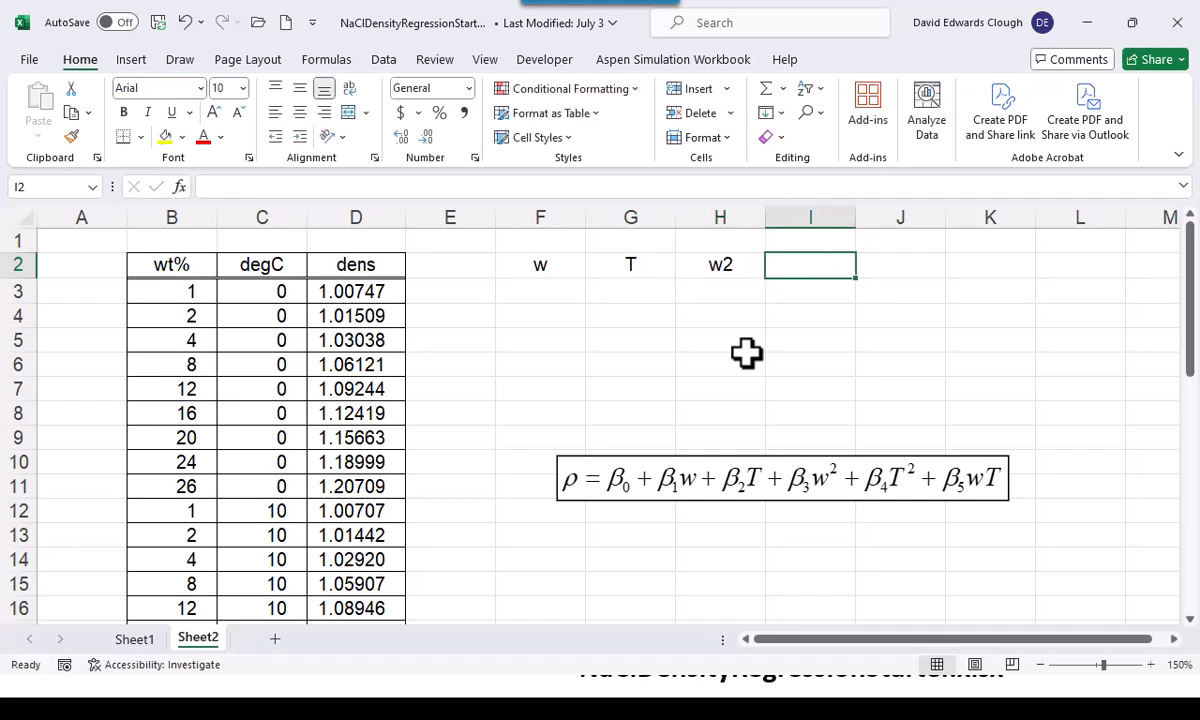
type("T2")
key("Tab")
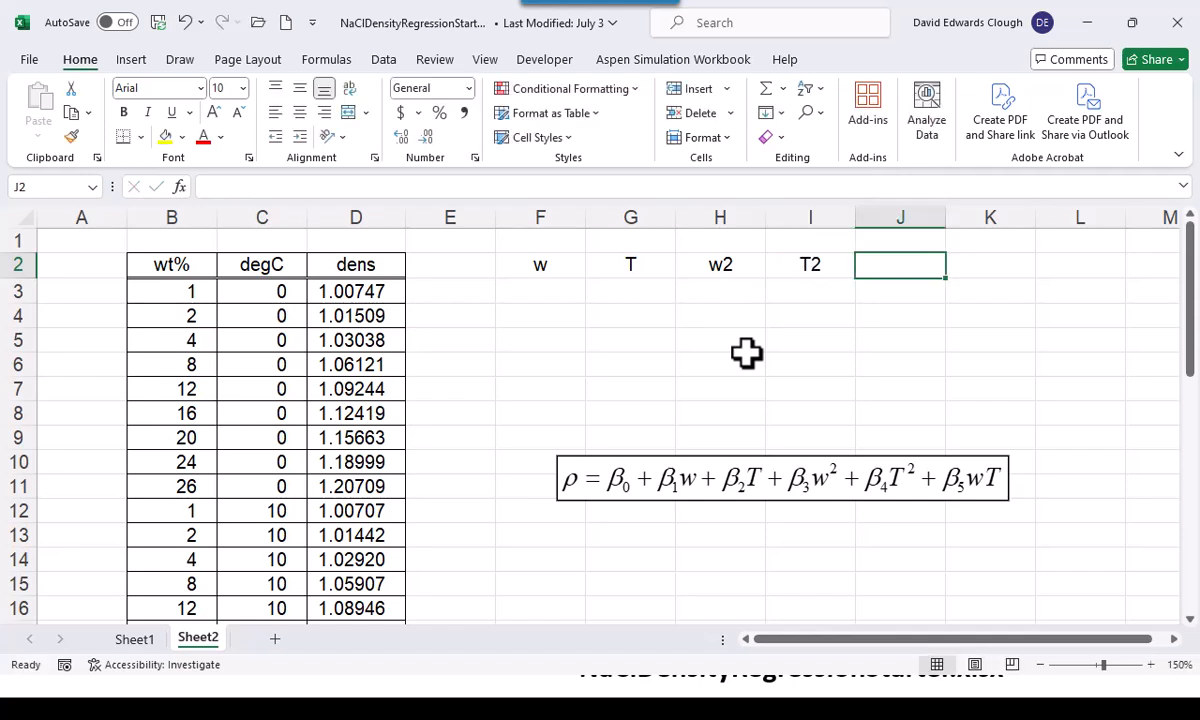
type("Wt")
key("ctrl+Return")
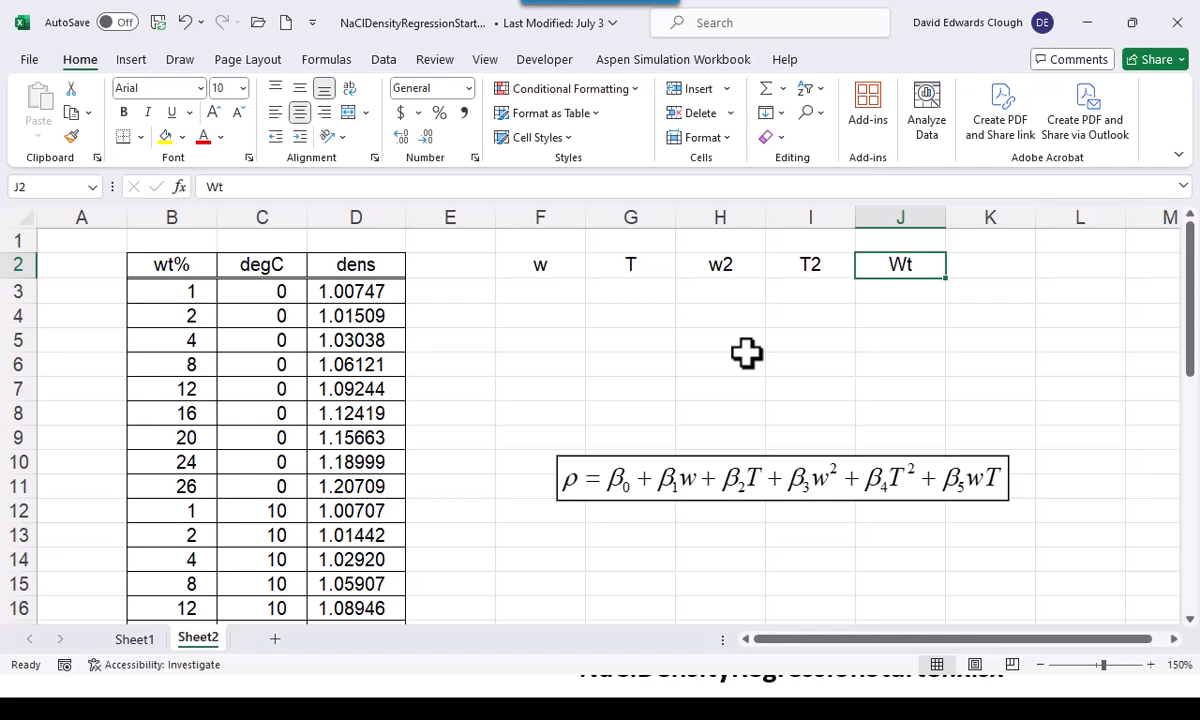
type("wT")
key("ctrl+Return")
Enter =B3 in F3 and copy it across to G3 to reference the weight percent and temperature
left_click(551, 289)
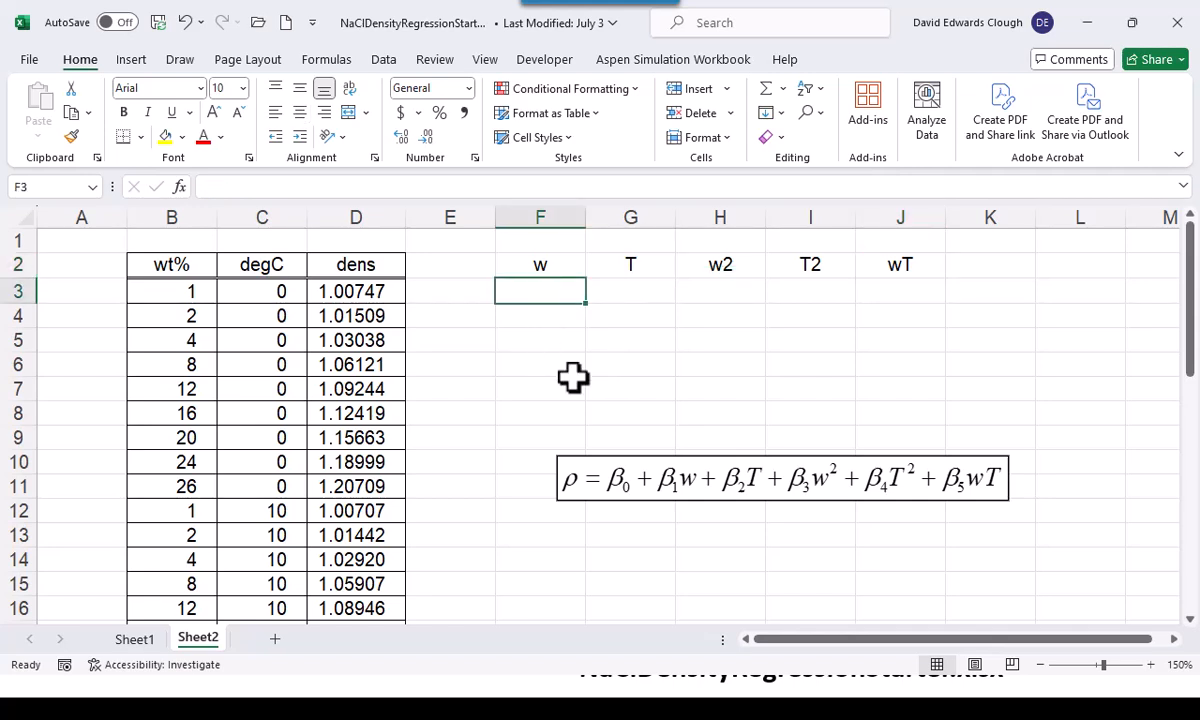
type("=")
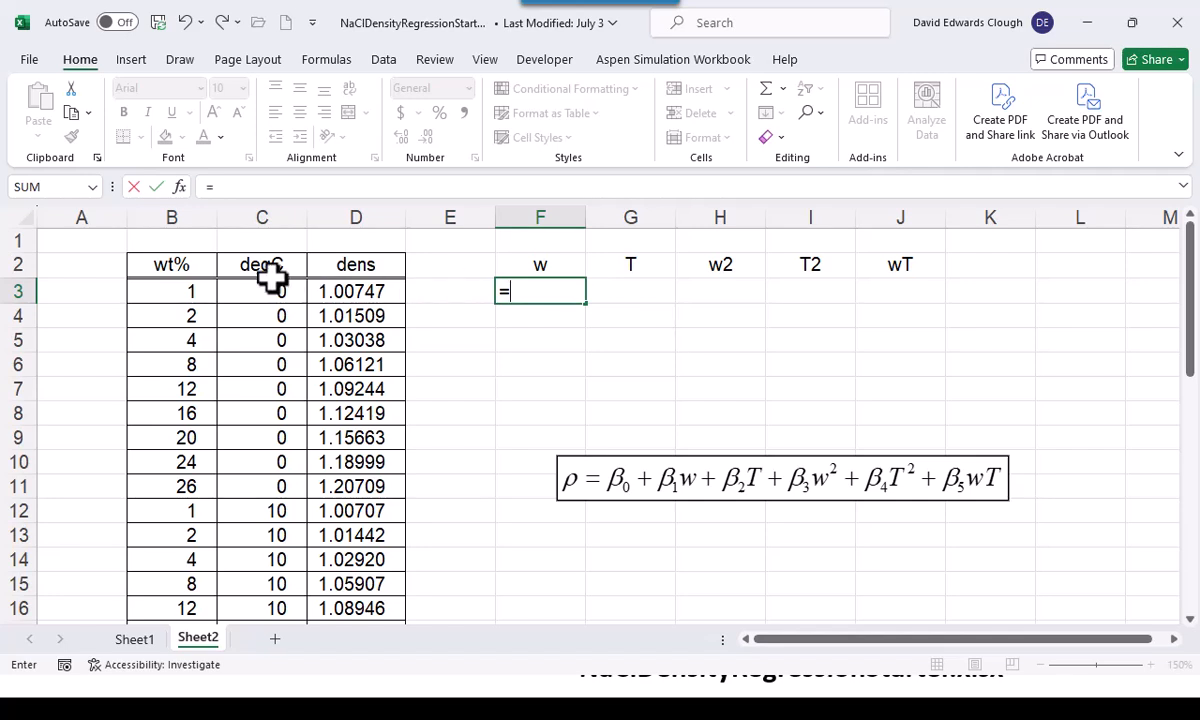
left_click(182, 291)
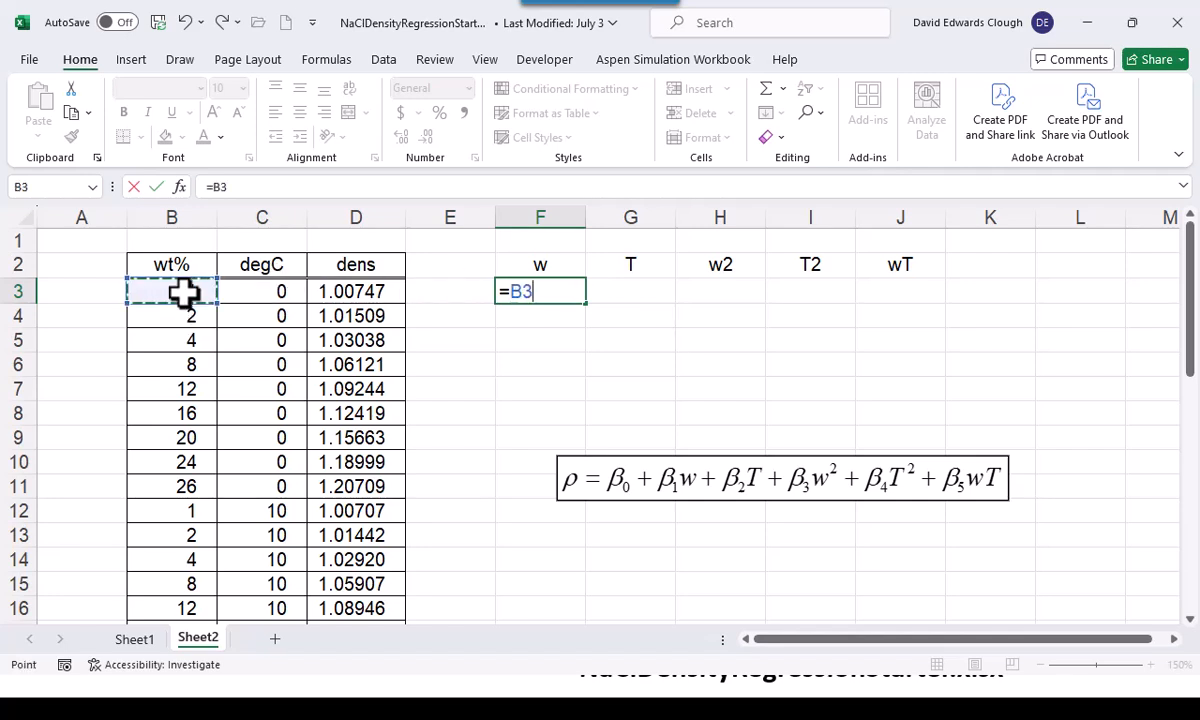
key("ctrl+Return")
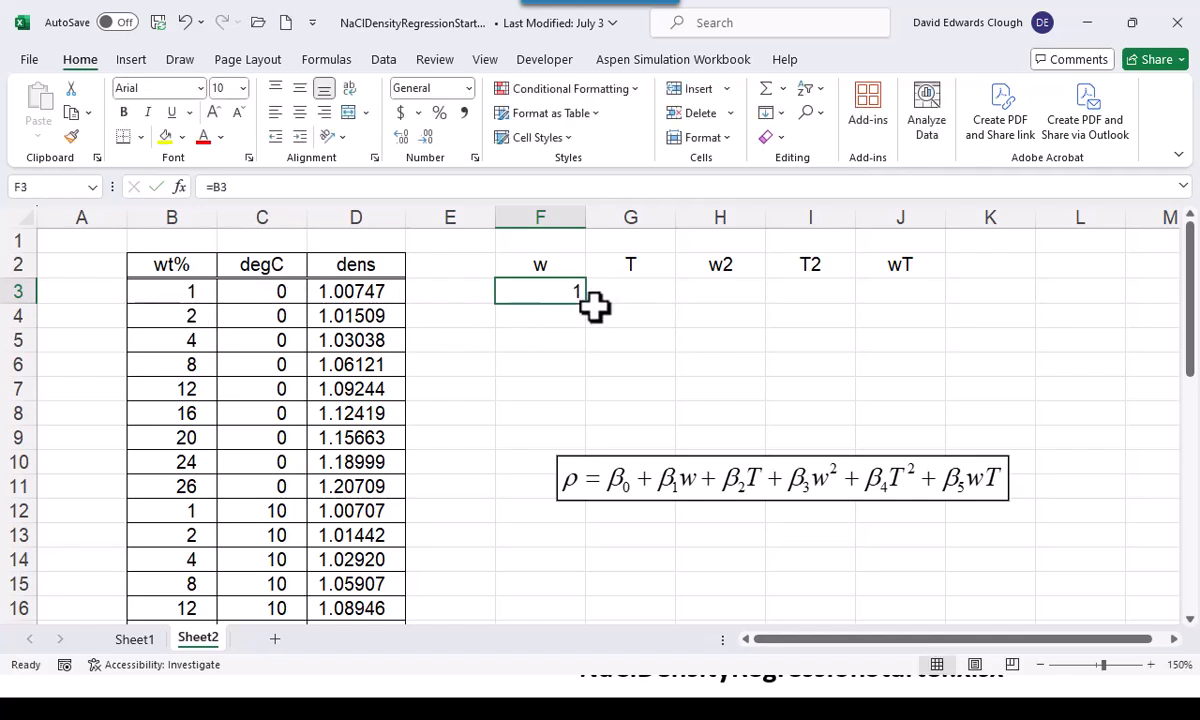
left_click_drag(589, 307, 670, 300)
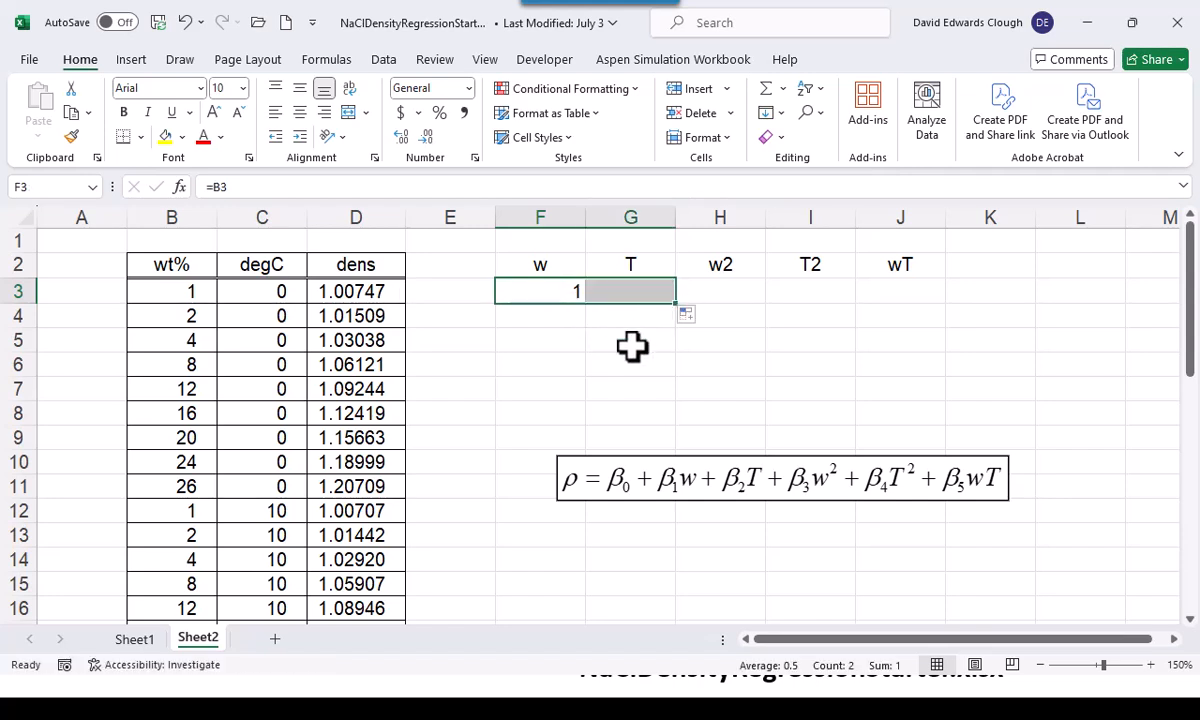
Enter =B3^2 in H3 and copy it across to I3 for the squared terms
left_click(713, 293)
type("=")
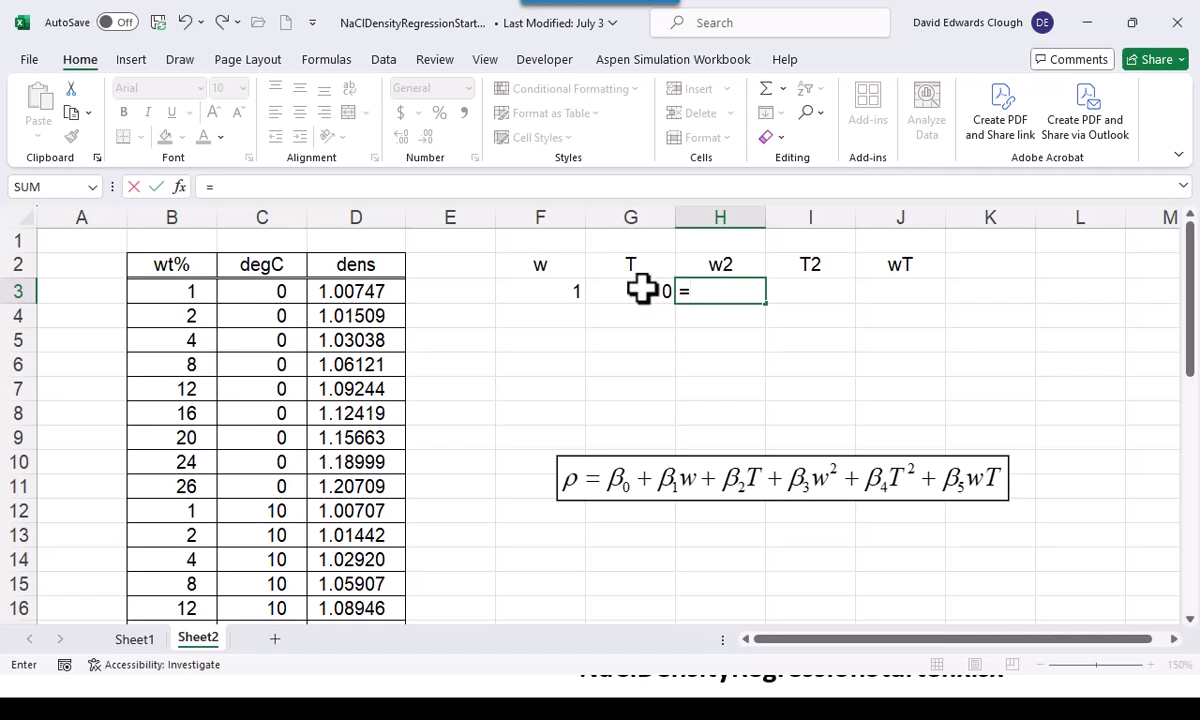
left_click(183, 287)
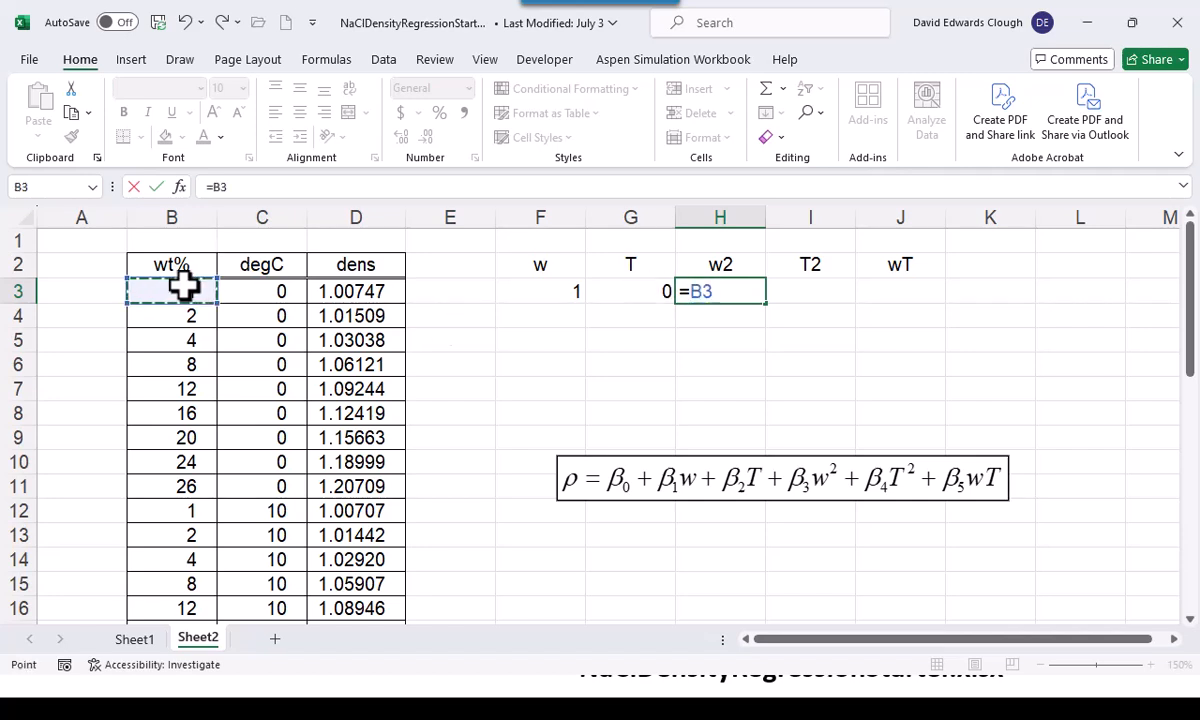
type("^2")
key("ctrl+Return")
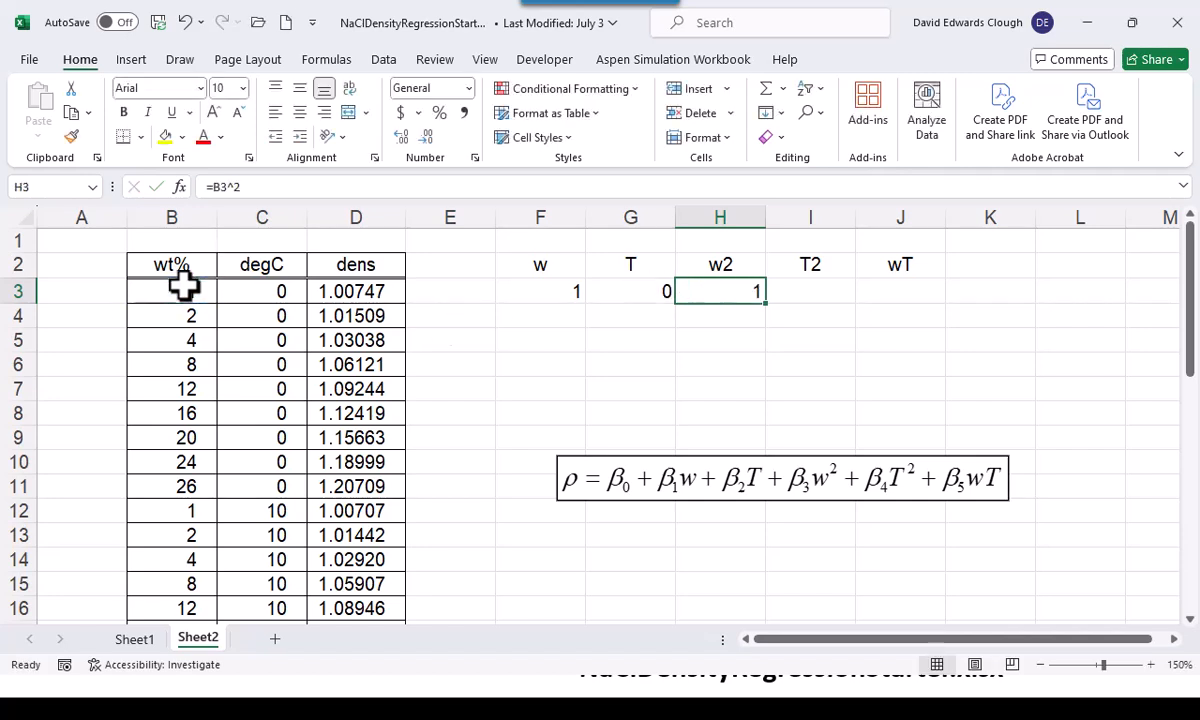
left_click_drag(767, 303, 824, 310)
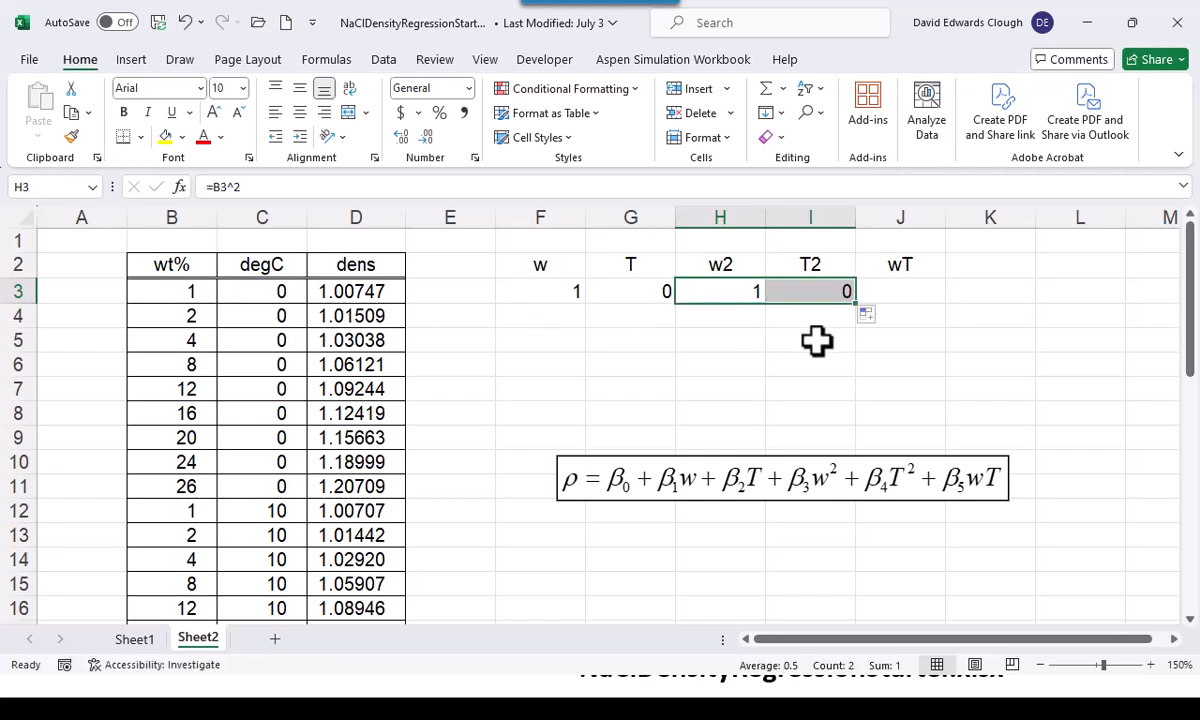
Enter =B3*C3 in J3 for the weight percent and temperature interaction term
left_click(935, 291)
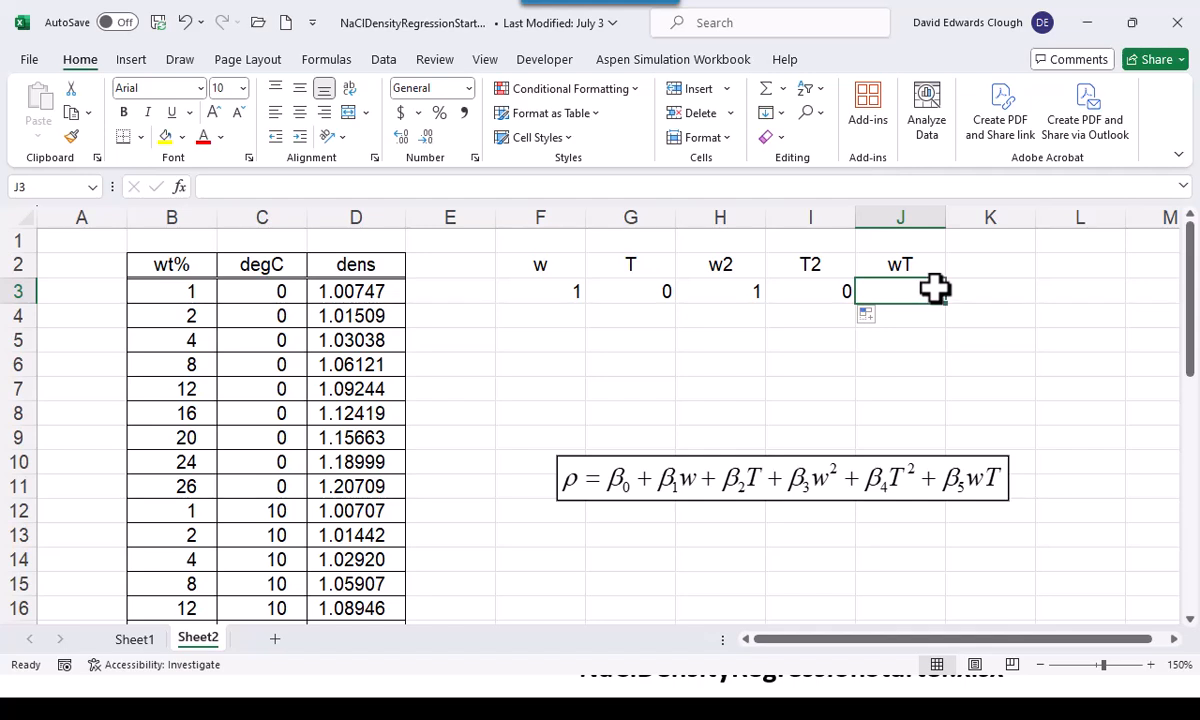
type("=")
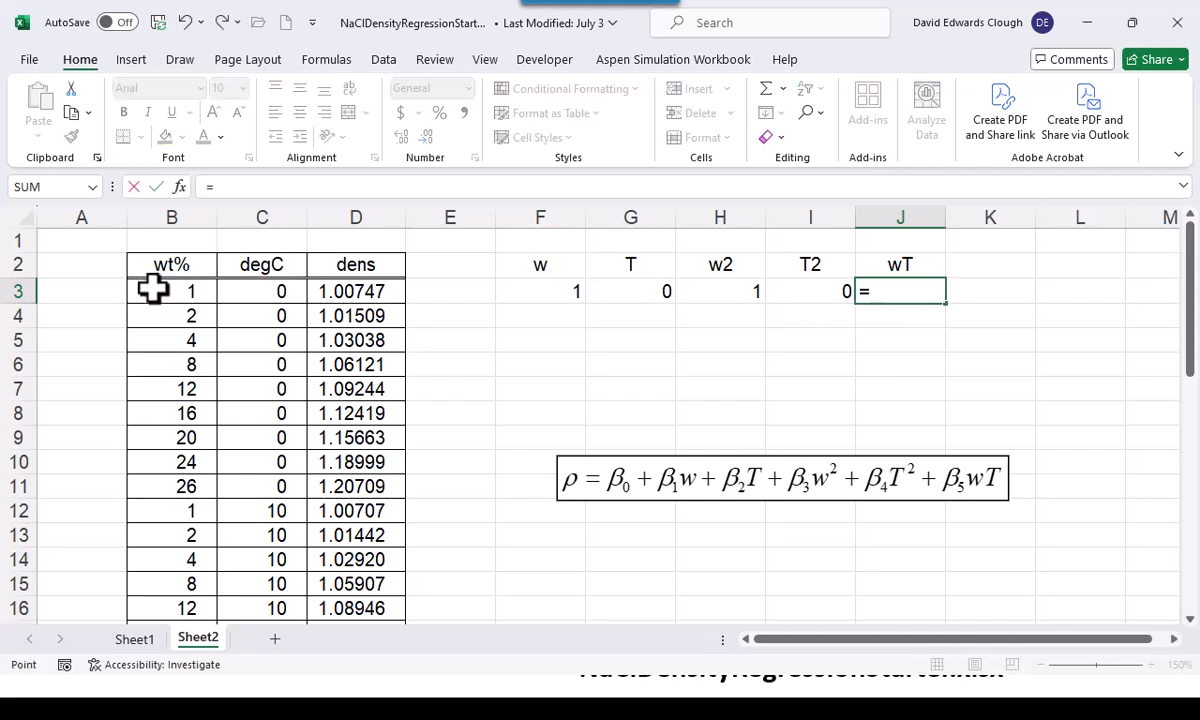
left_click(153, 289)
type("*")
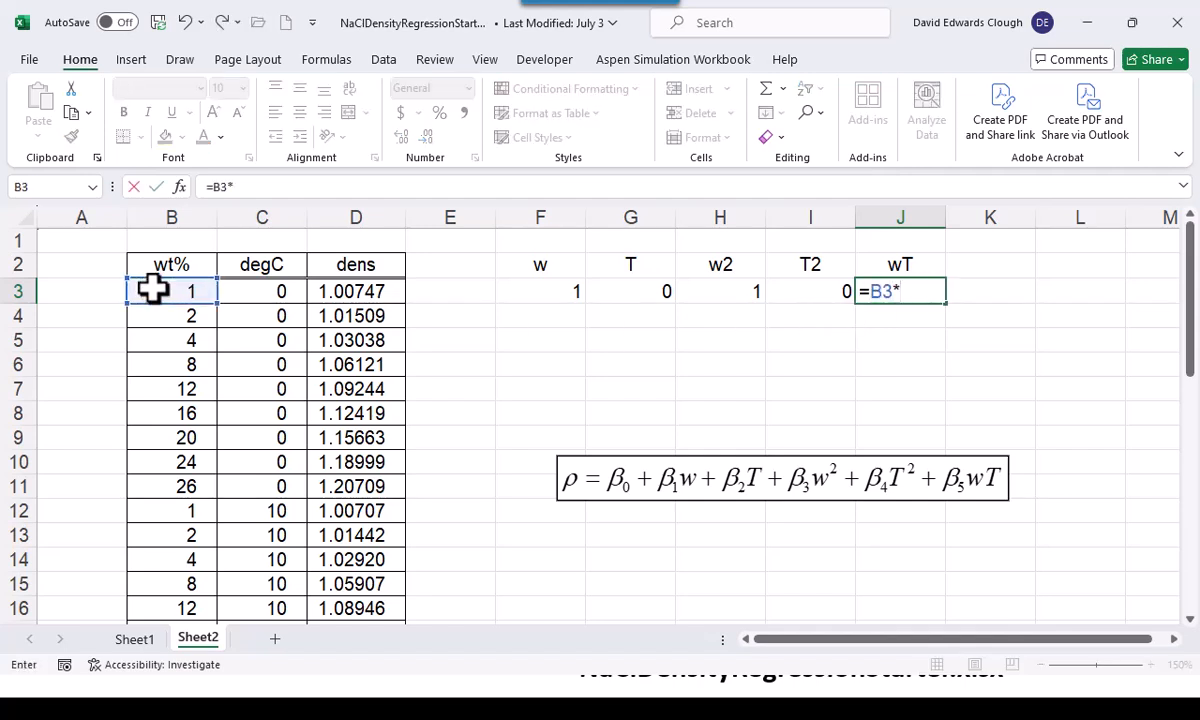
left_click(245, 289)
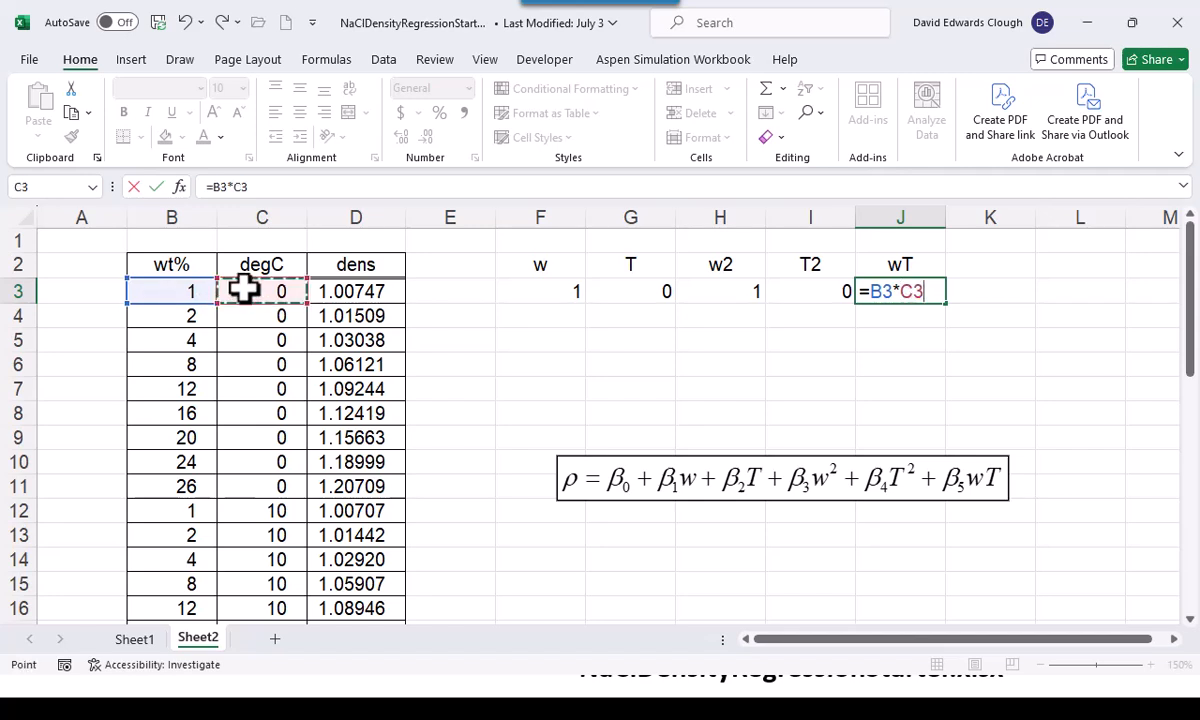
key("ctrl+Return")
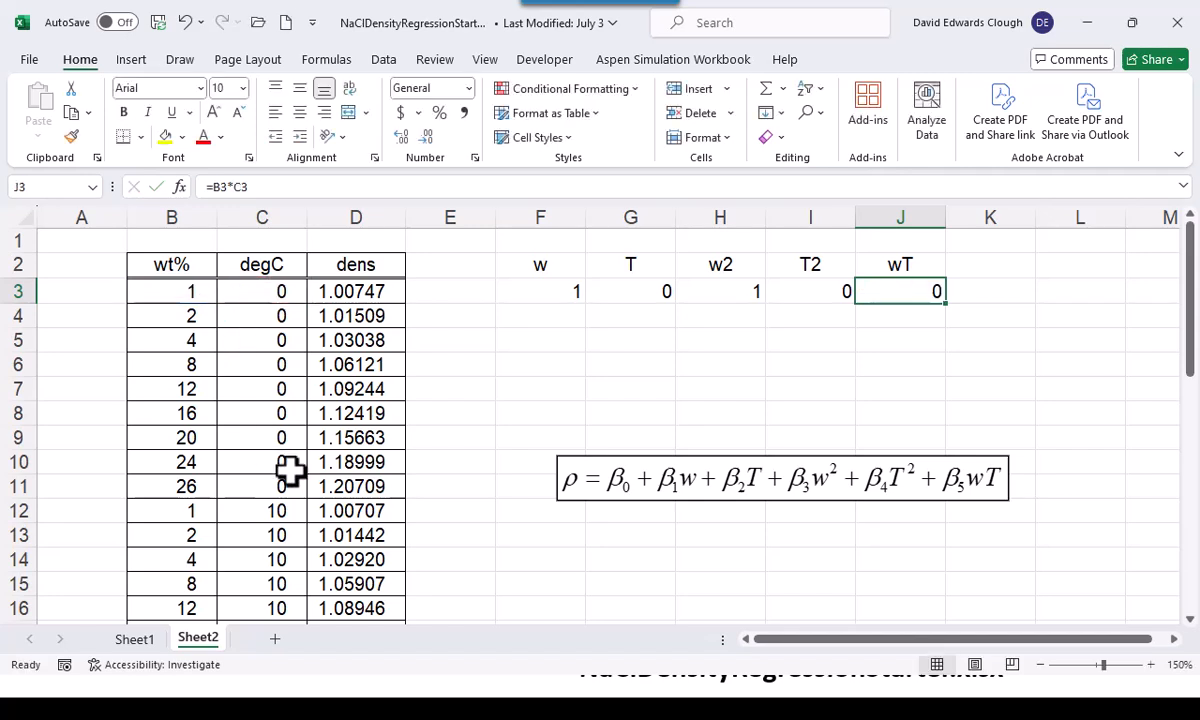
Move the density equation clear of the predictor columns, beyond column J, and fill the formulas in F3:J3 down through row 38
left_click_drag(605, 497, 1060, 339)
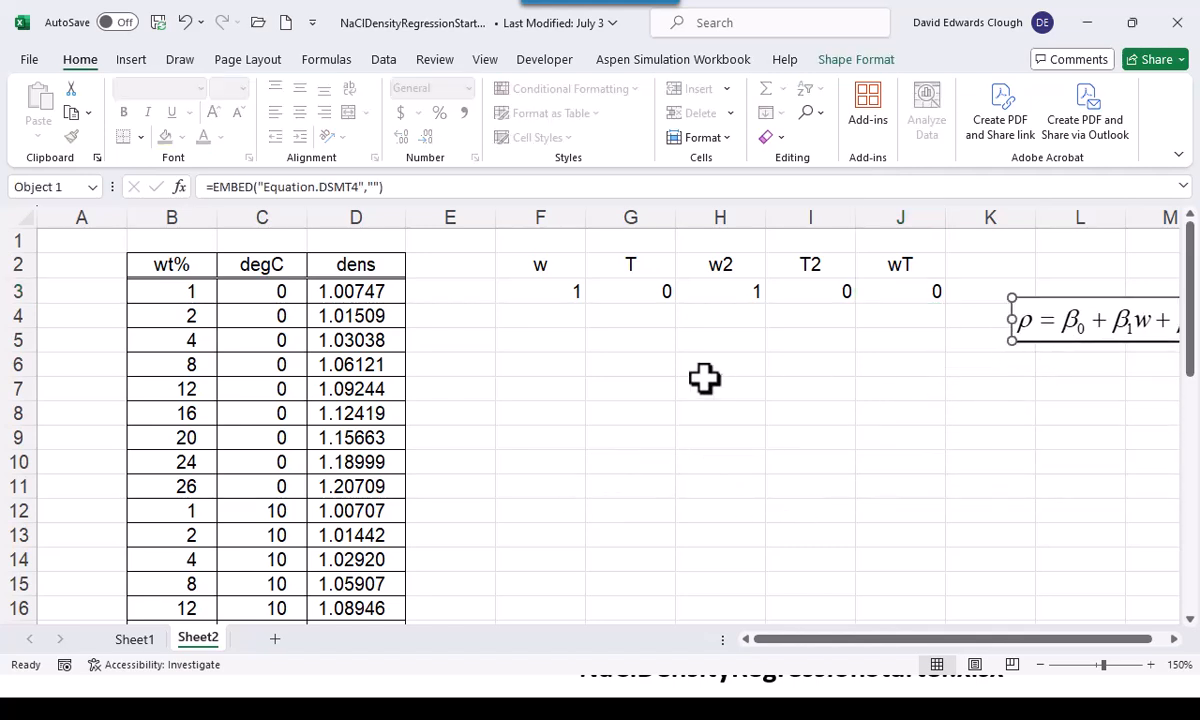
left_click_drag(533, 289, 913, 587)
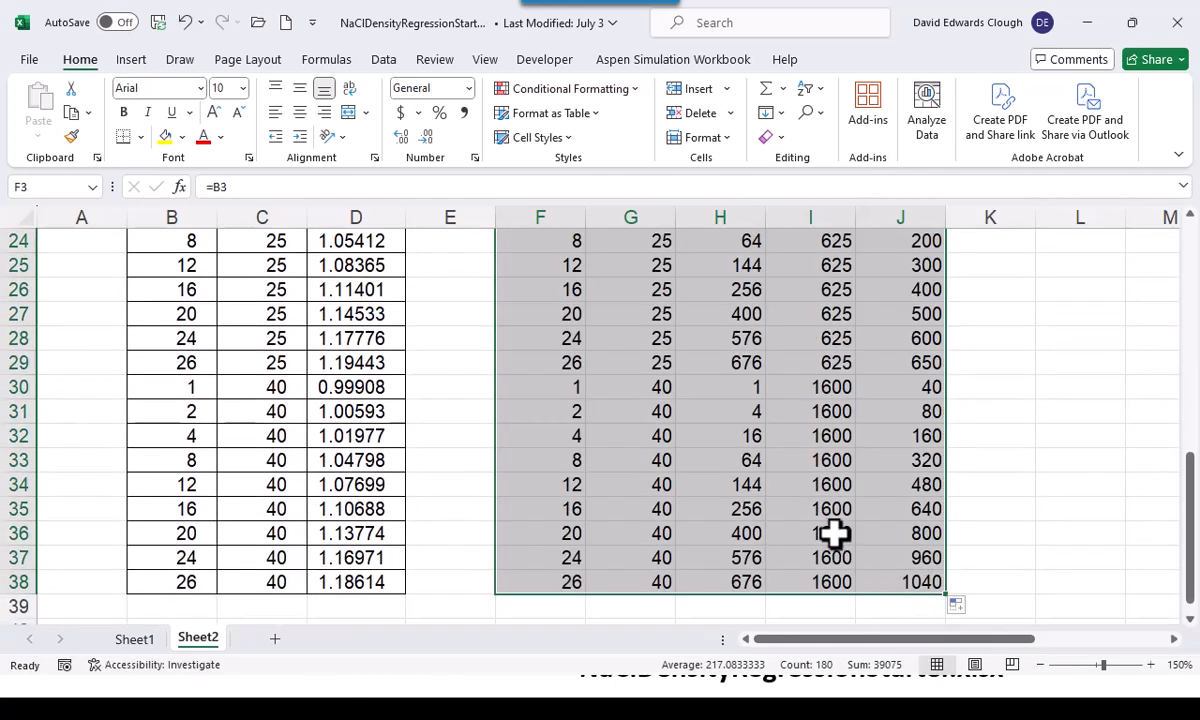
scroll(850, 495, "up", 8)
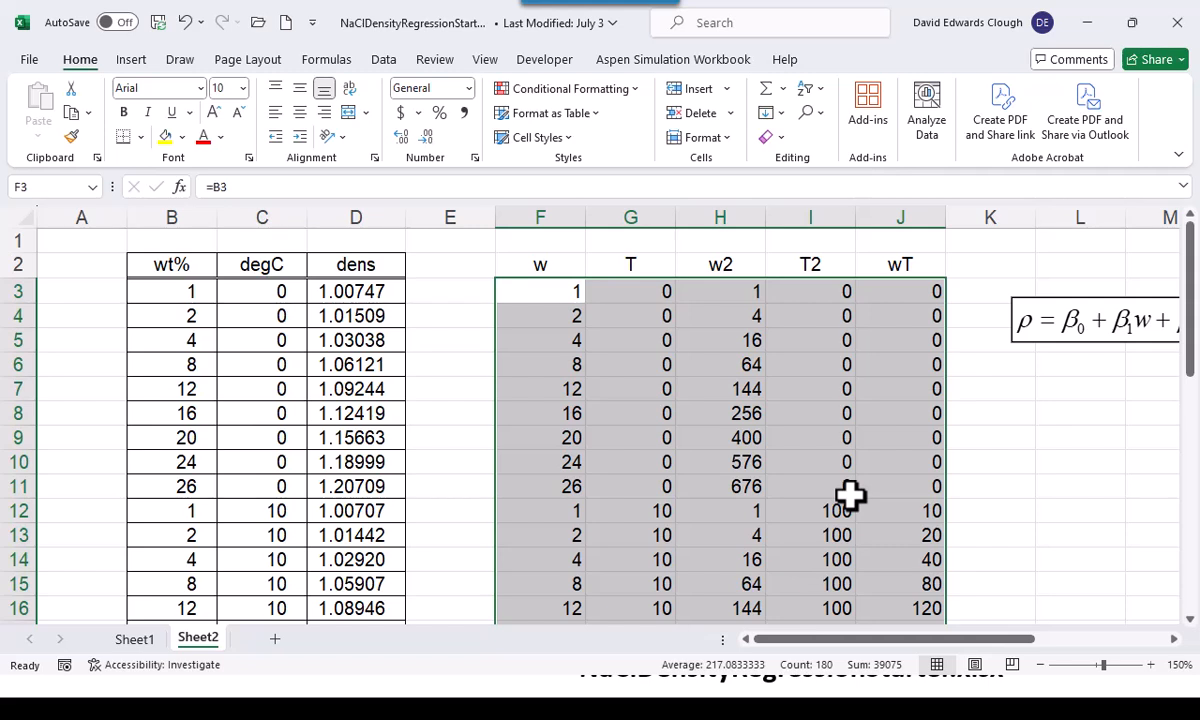
Start a Regression analysis from the data analysis tools and set the Y range to the density column $D$2:$D$38
left_click(549, 262)
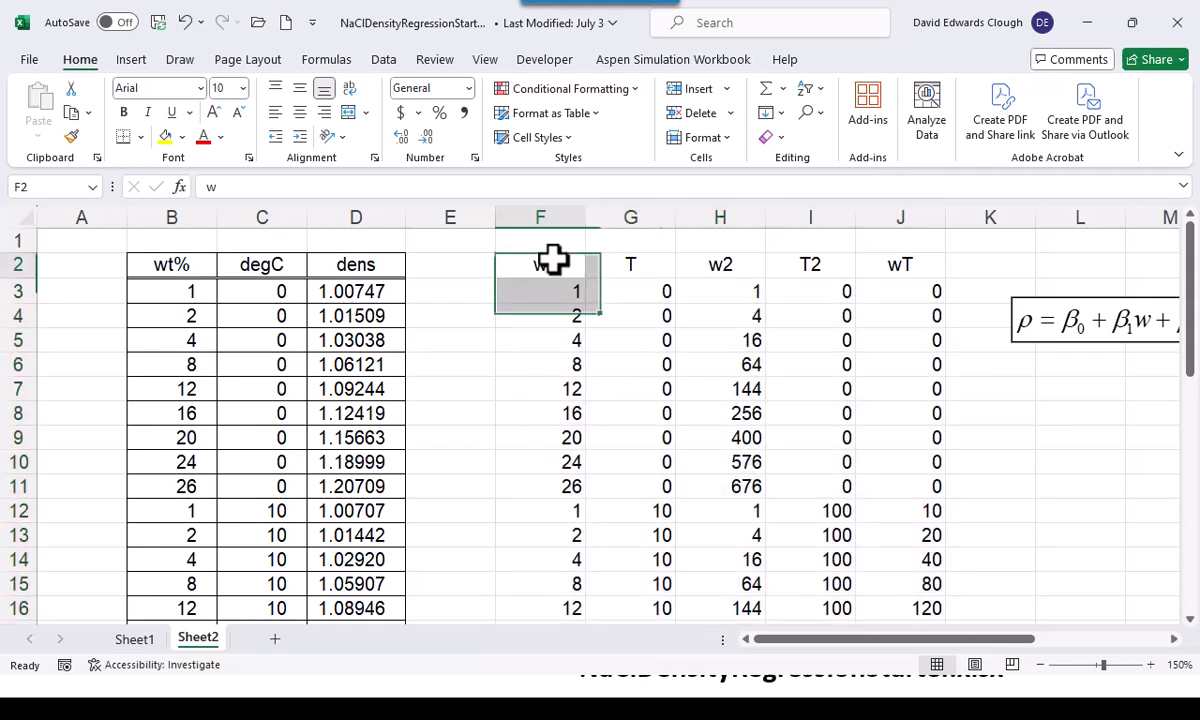
left_click(381, 263)
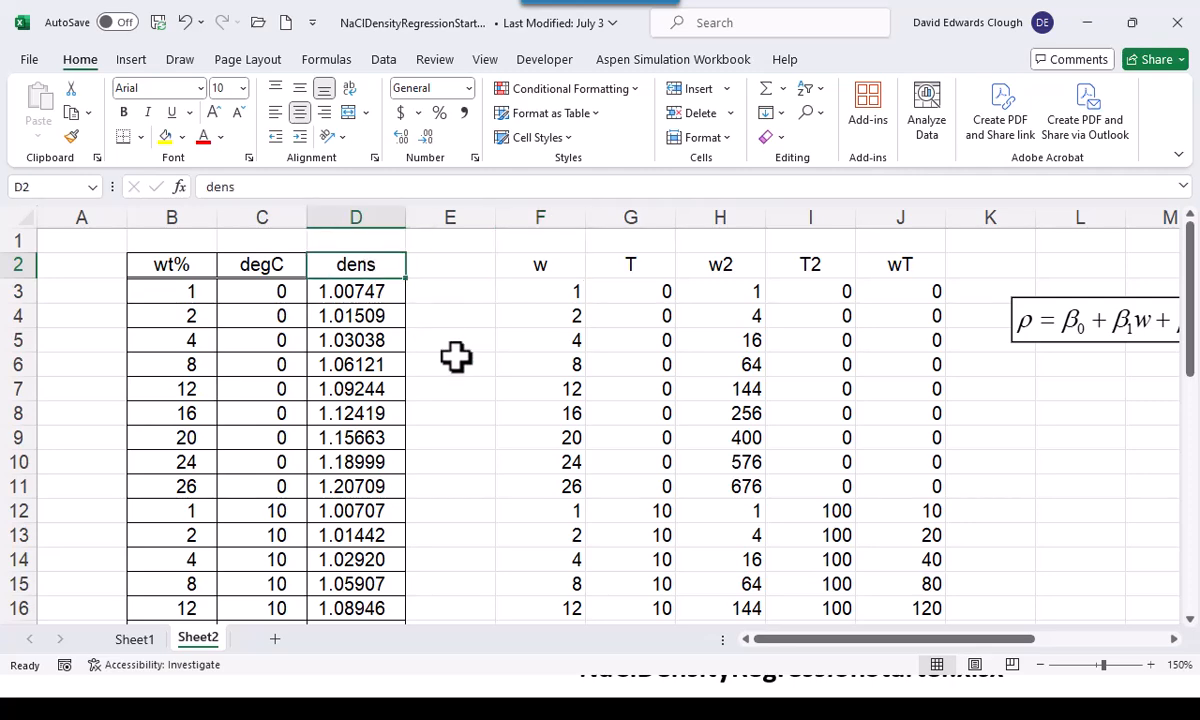
left_click(376, 59)
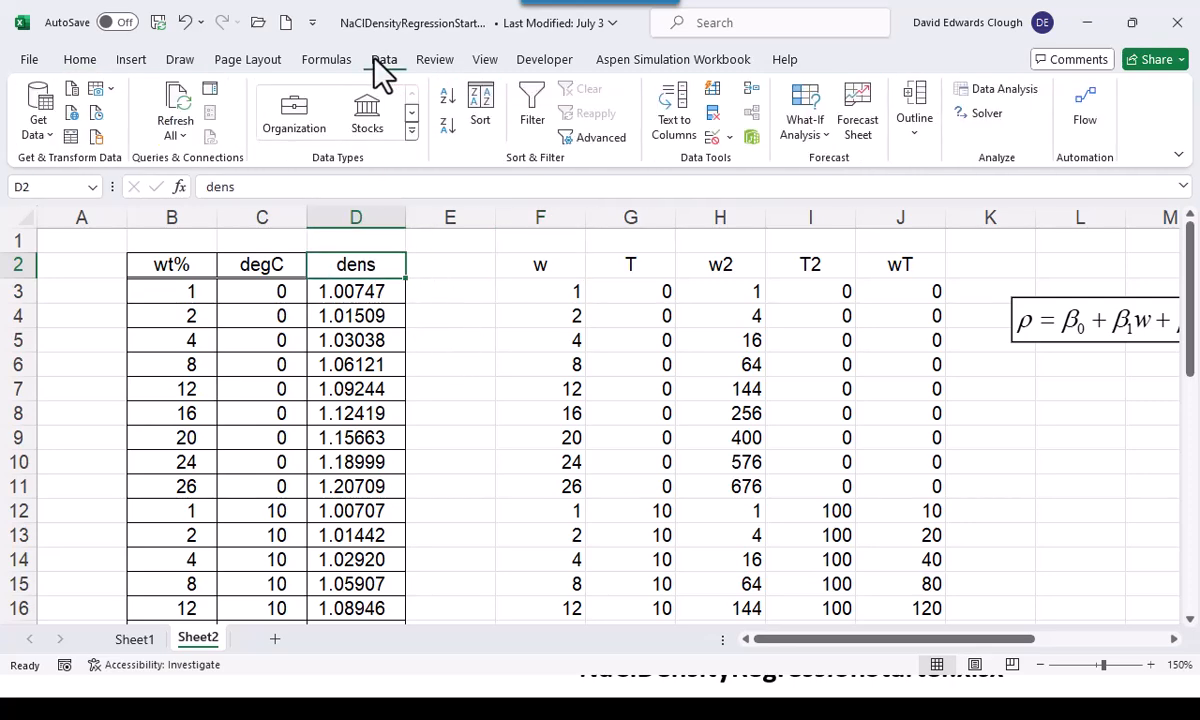
left_click(1005, 90)
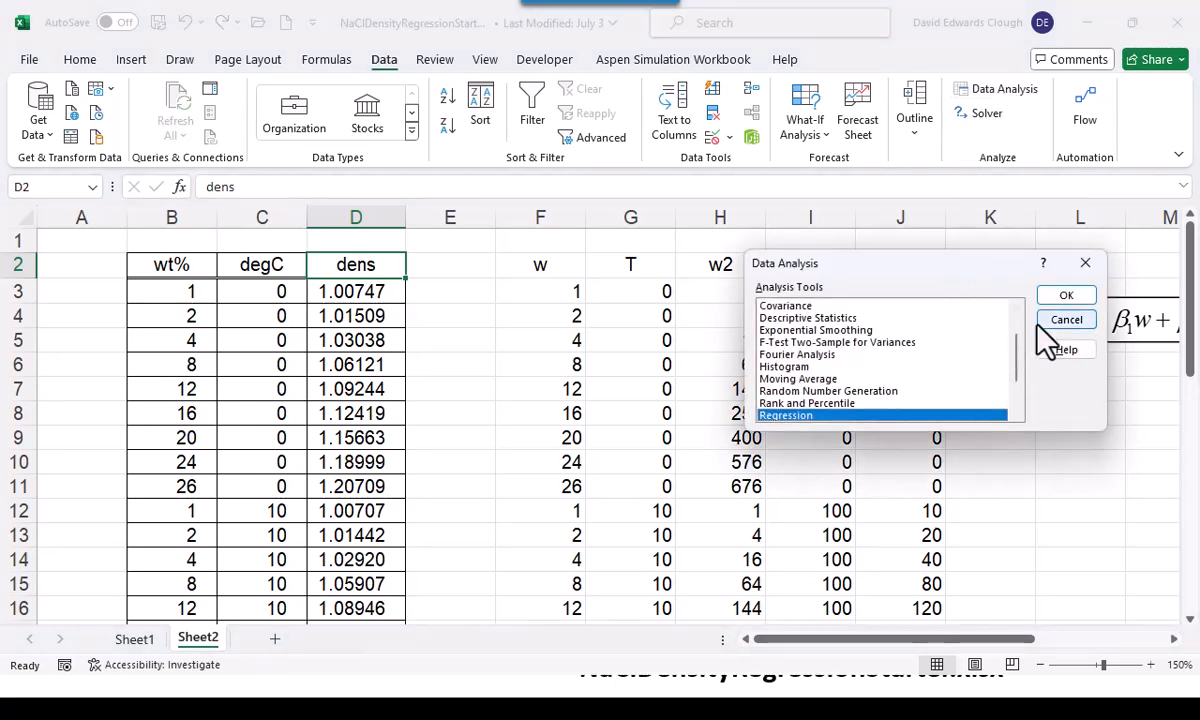
left_click(1066, 295)
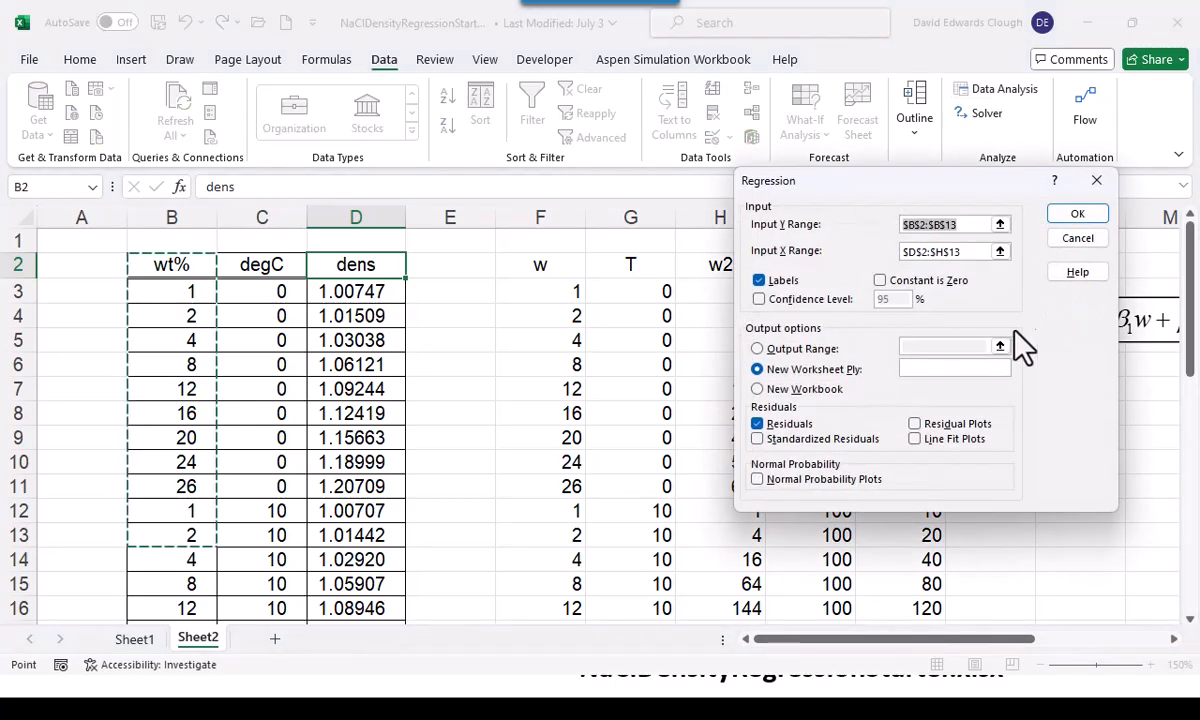
left_click(355, 265)
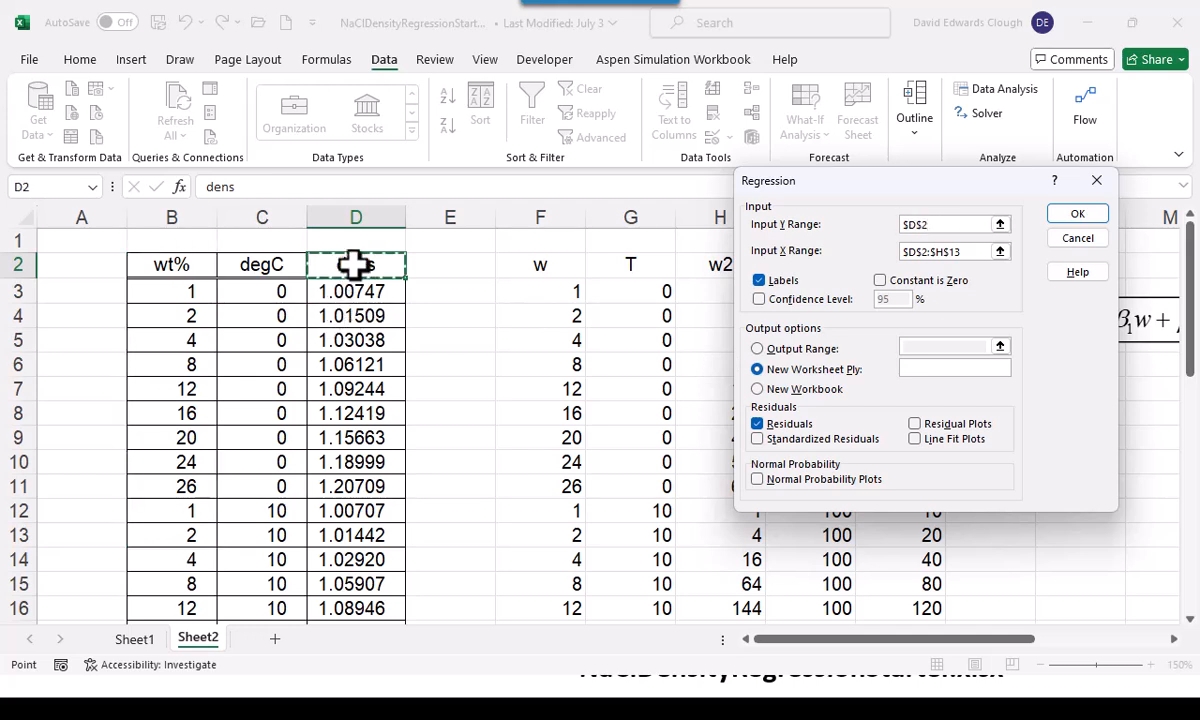
key("ctrl+shift+Down")
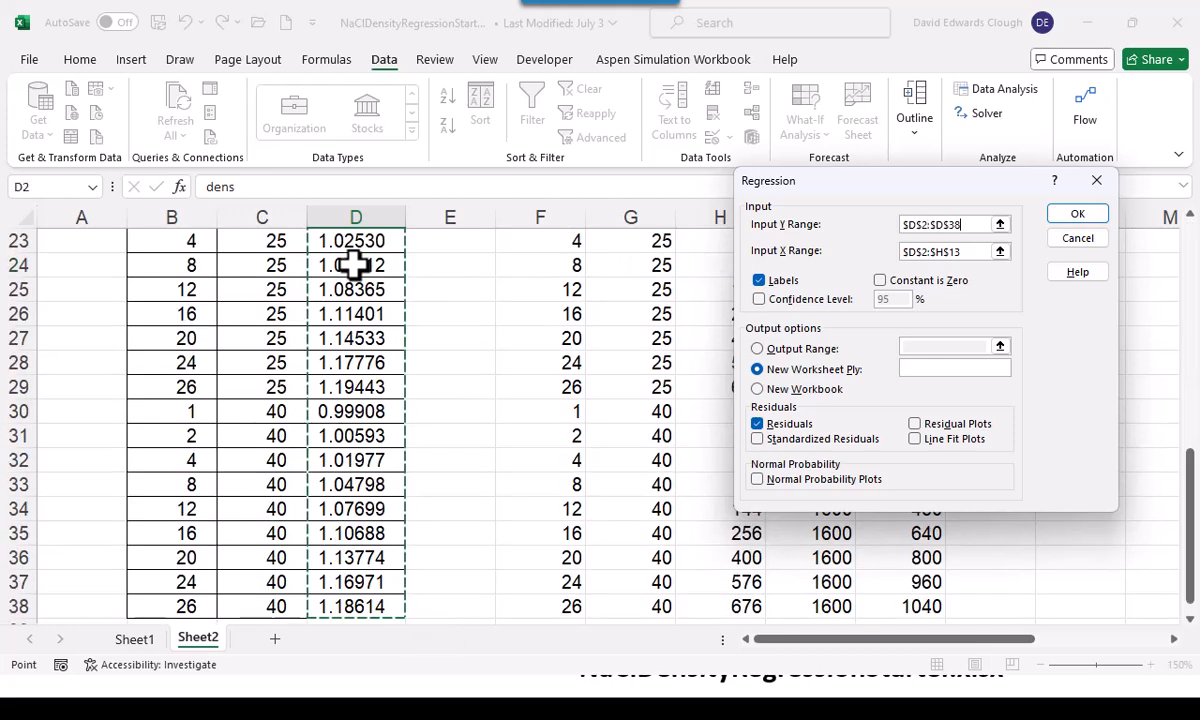
scroll(355, 265, "up", 7)
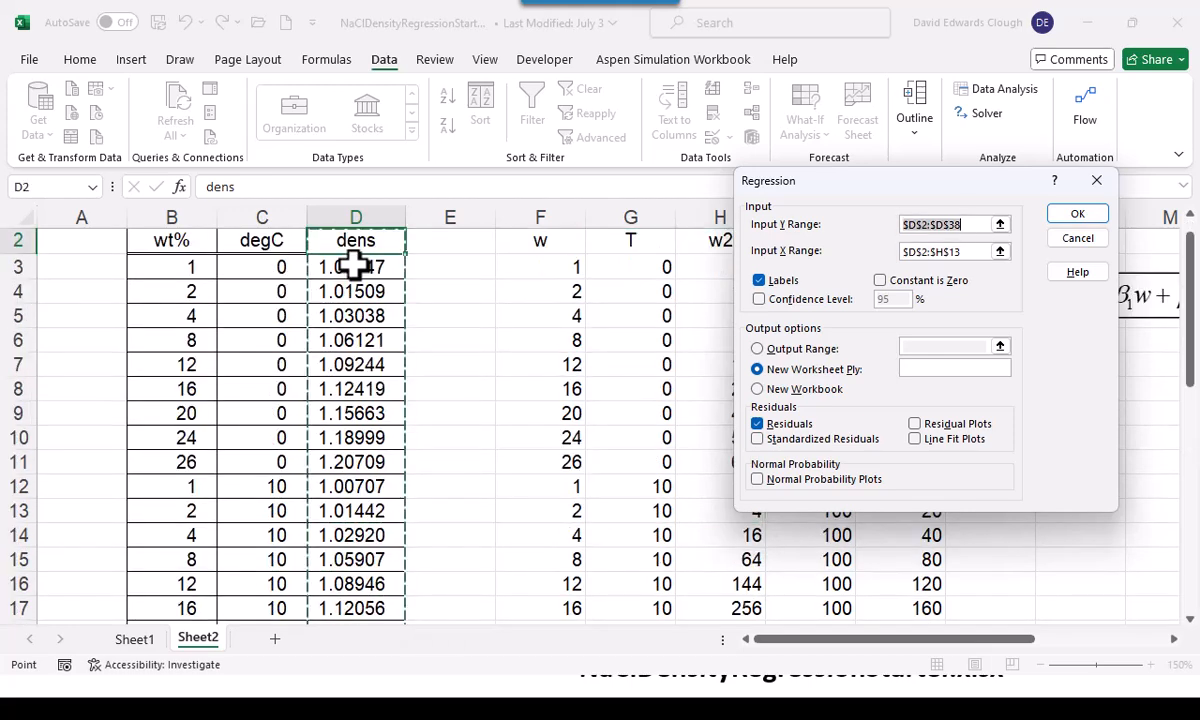
scroll(497, 370, "up", 1)
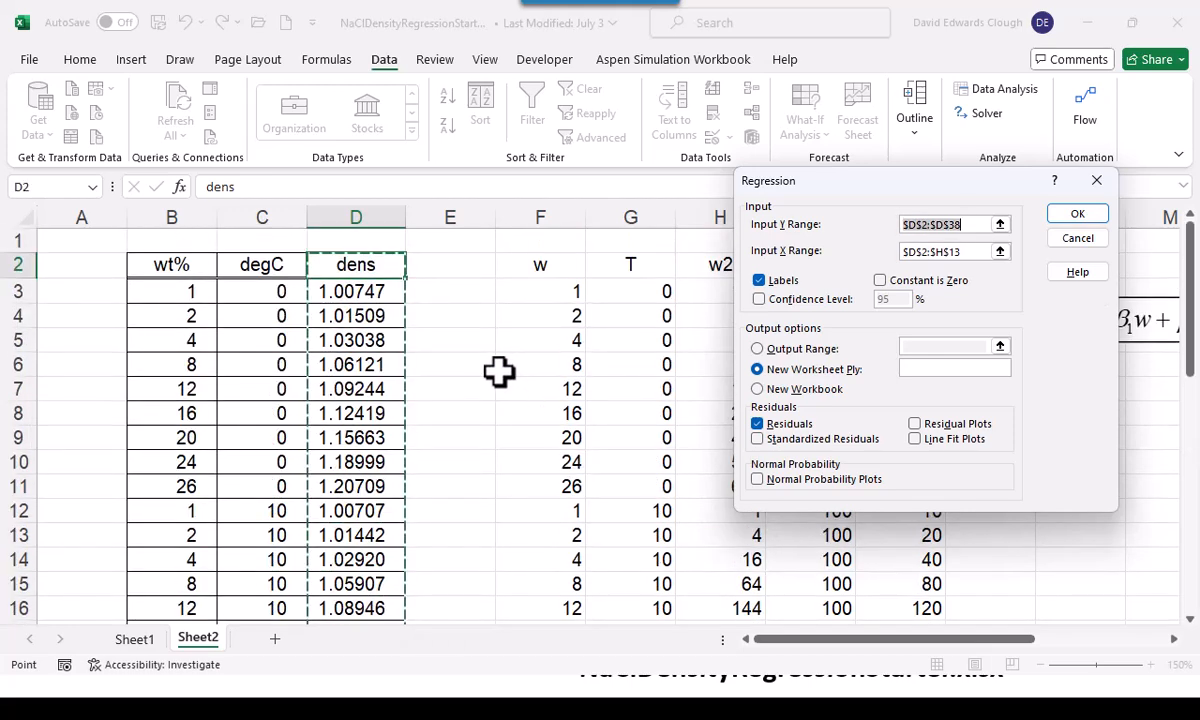
Set the regression's X range to the predictor columns $F$2:$J$38 and run it with labels and residuals to a new worksheet
left_click(953, 251)
left_click_drag(953, 252, 897, 252)
key("BackSpace")
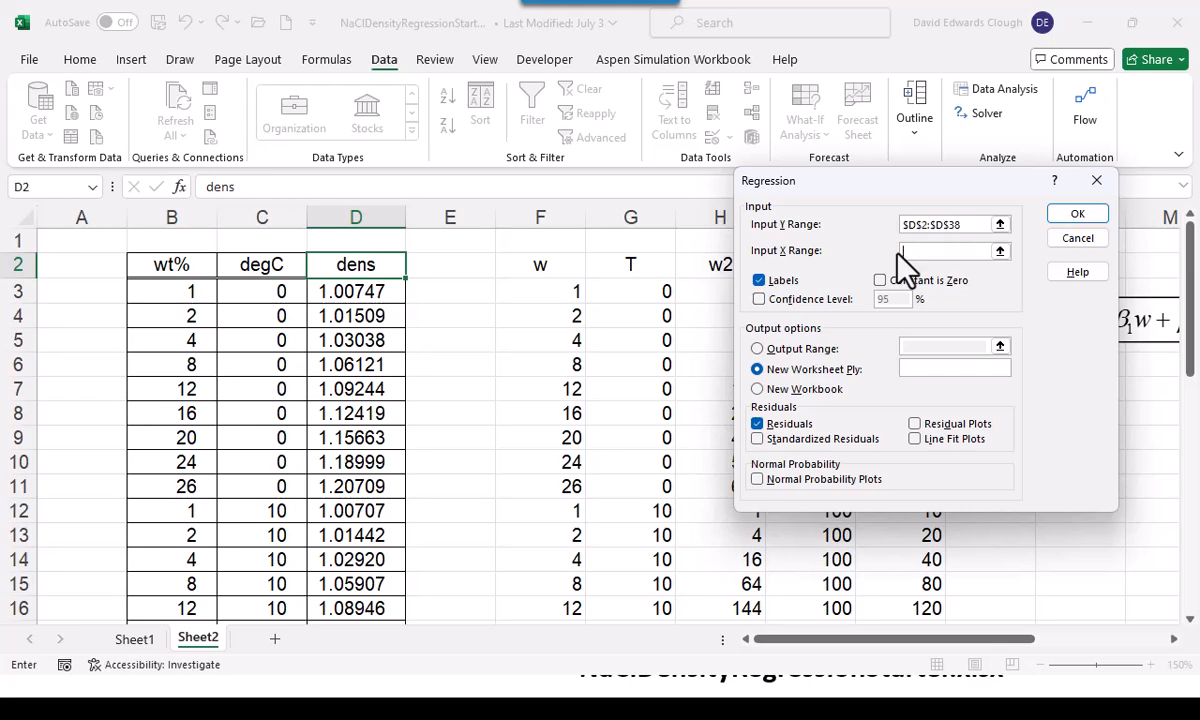
left_click(544, 262)
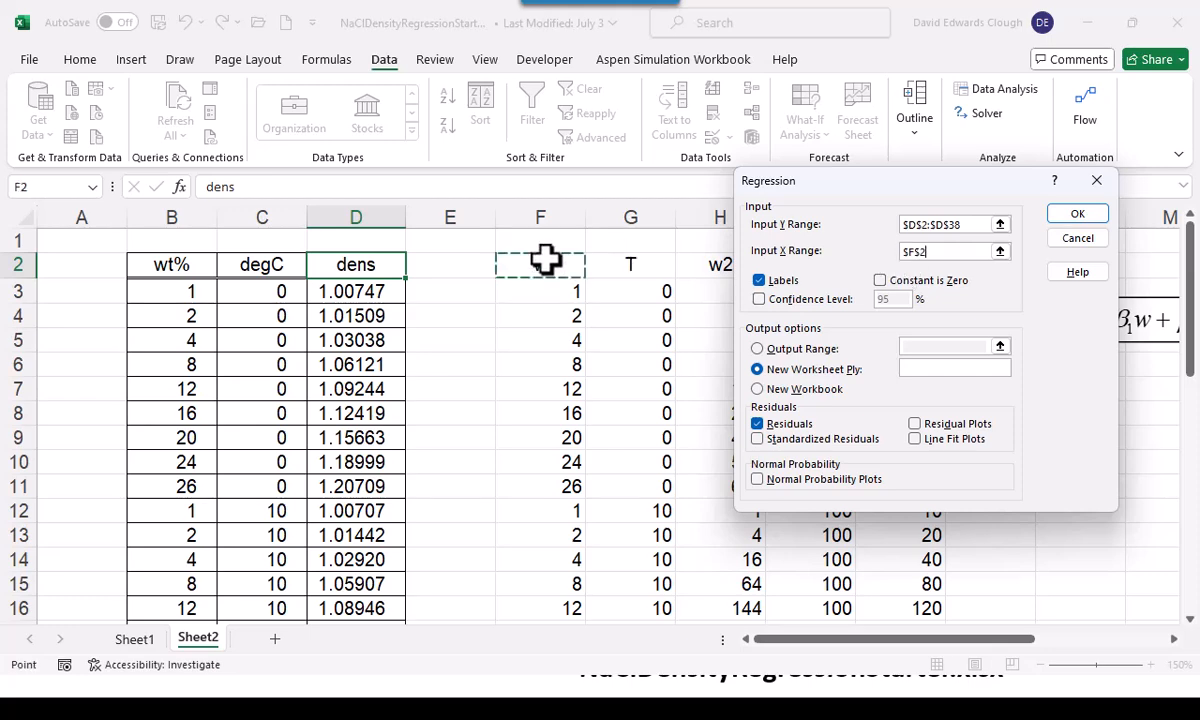
key("ctrl+shift+Down")
key("ctrl+shift+Right")
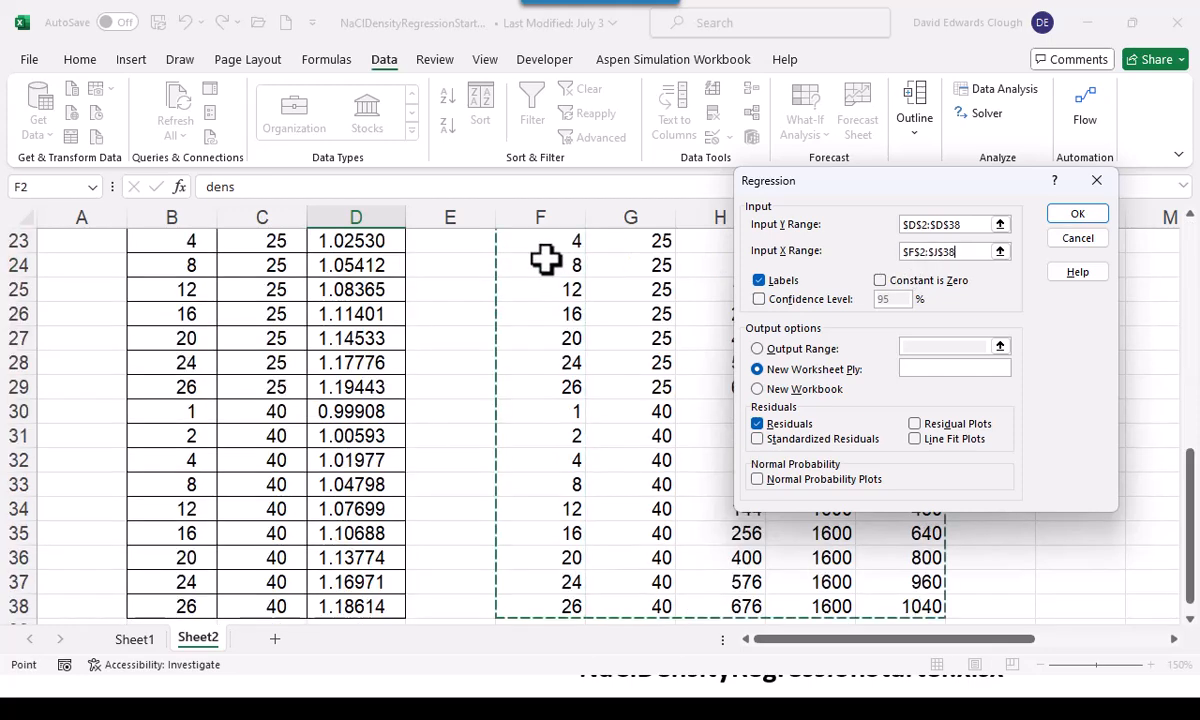
scroll(530, 235, "up", 1)
scroll(471, 324, "up", 6)
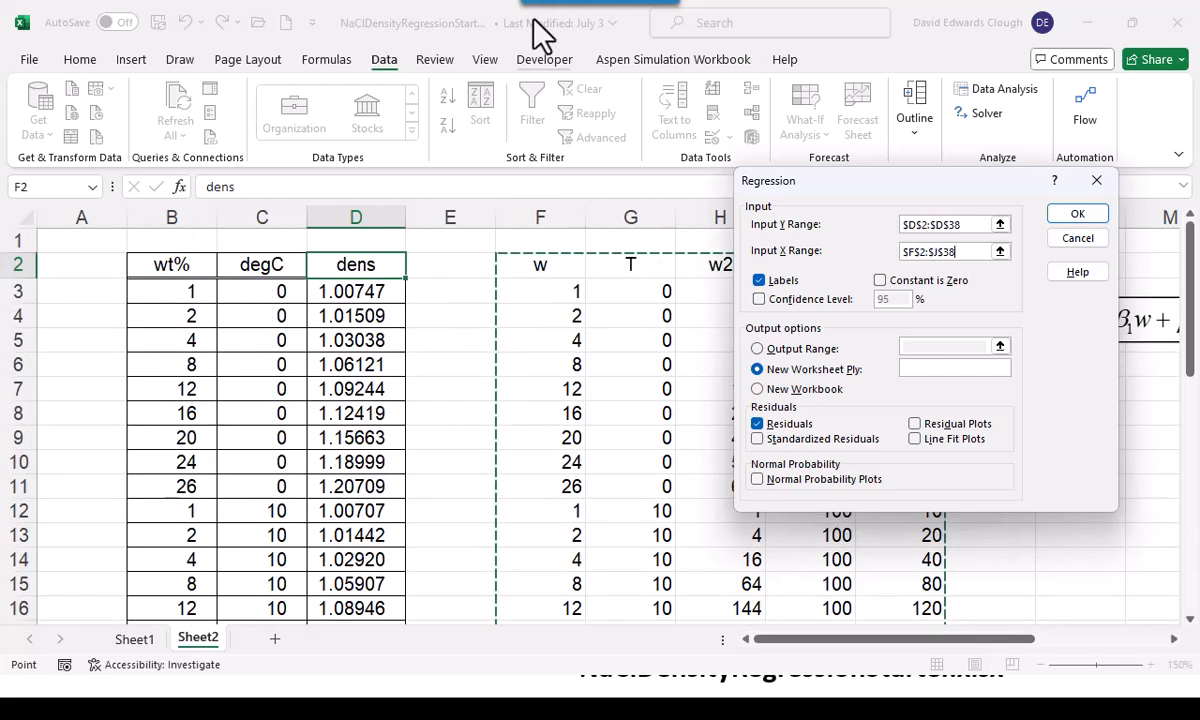
scroll(713, 99, "down", 1)
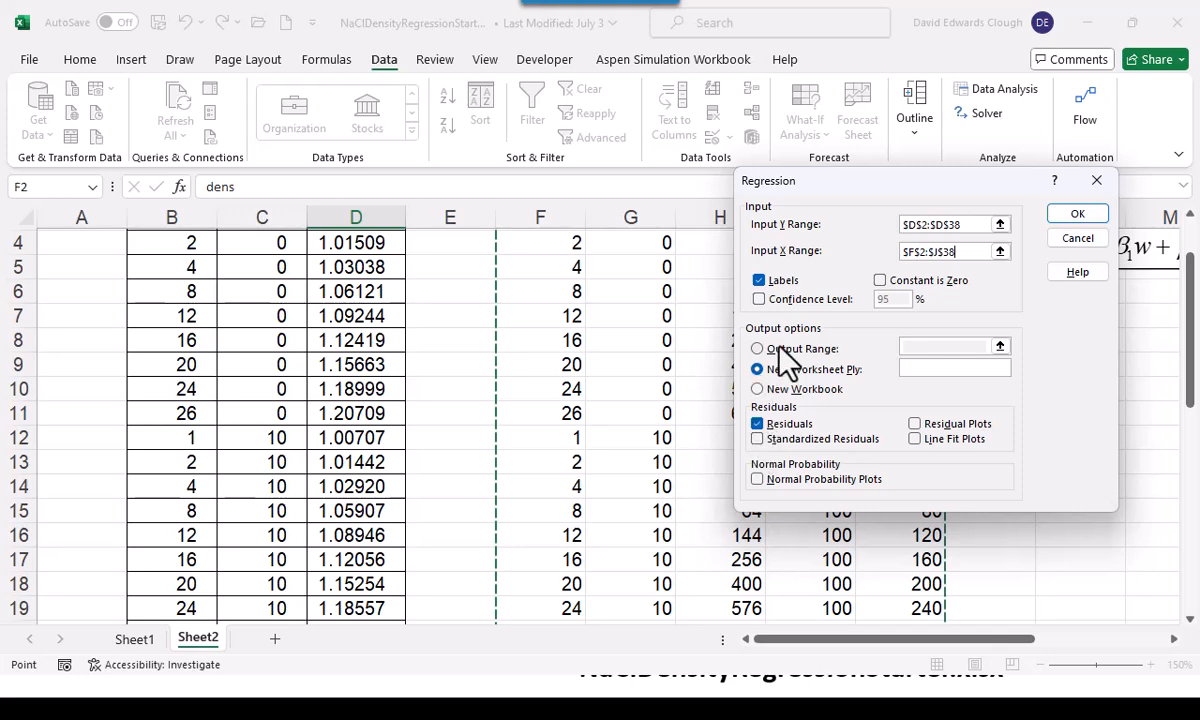
left_click(1078, 215)
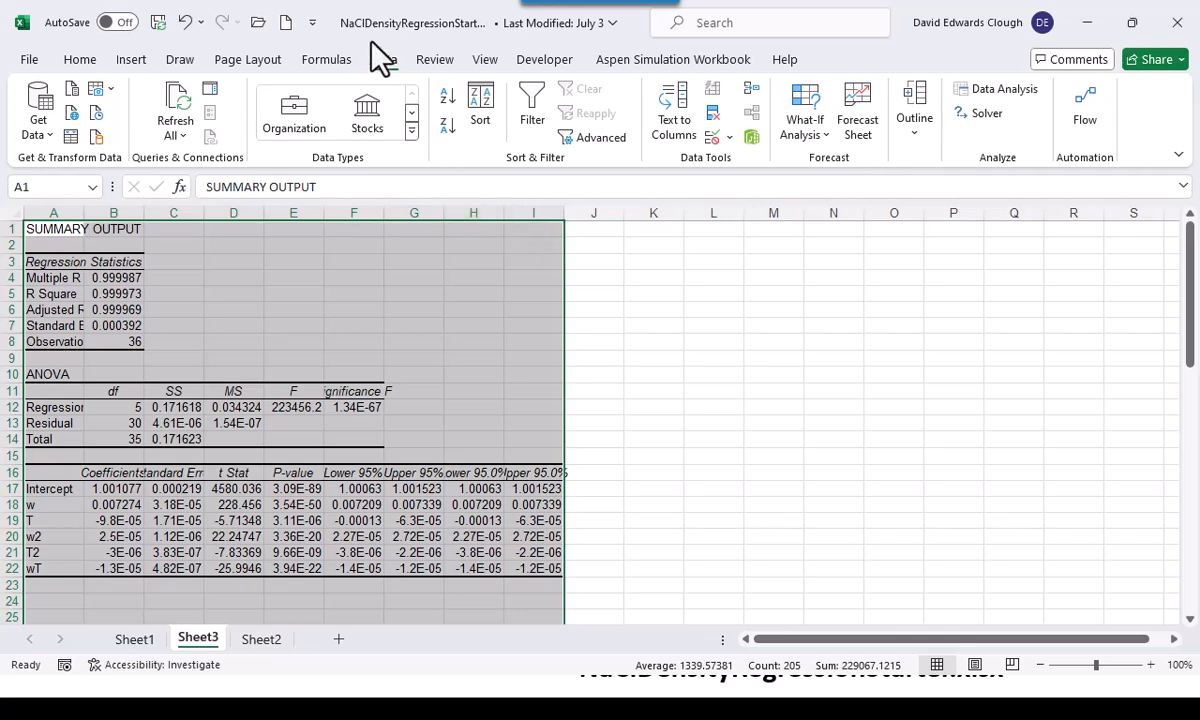
Open RegressionFormatMacro.xlsm from the Bootcamp3Files folder and apply its formatting macro to the regression output in the NaCl density workbook
left_click(258, 23)
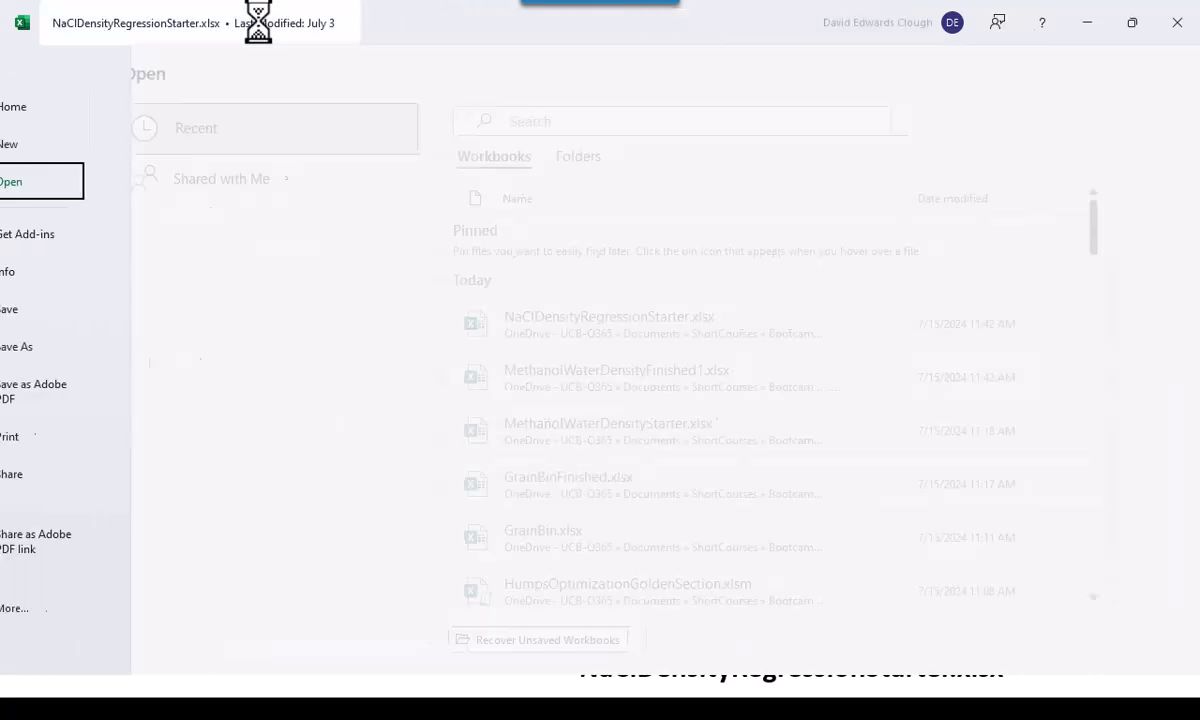
left_click(275, 578)
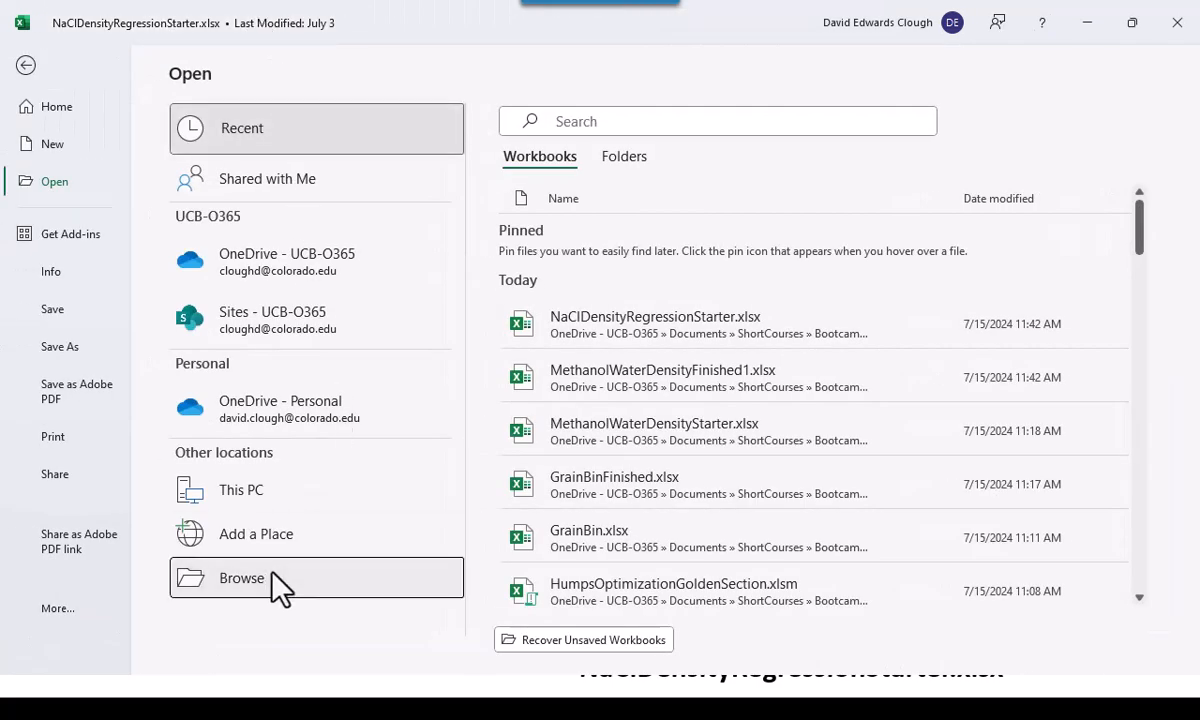
scroll(572, 437, "down", 7)
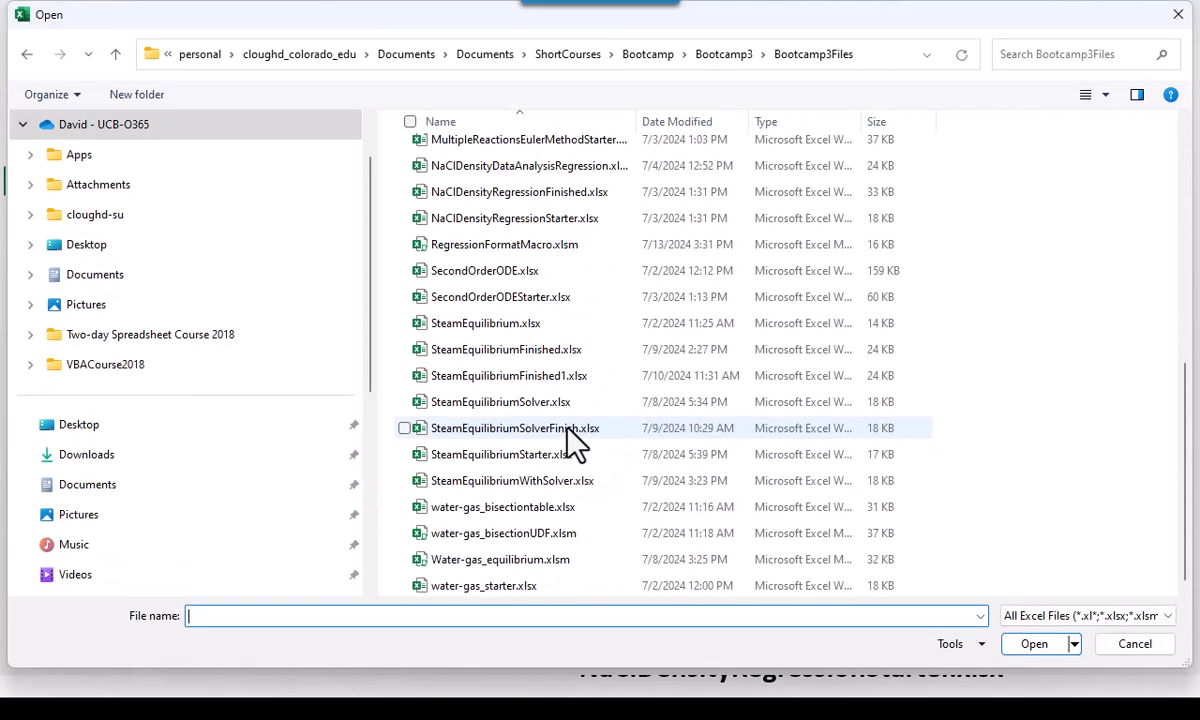
scroll(575, 440, "up", 1)
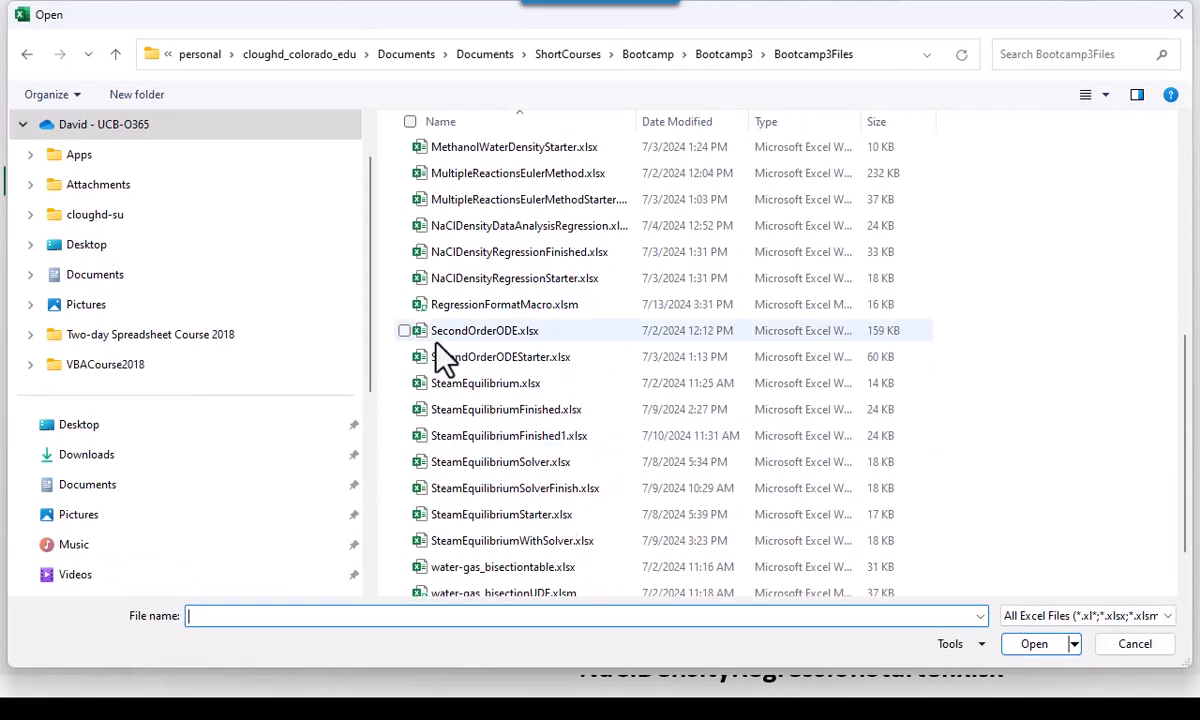
double_click(471, 307)
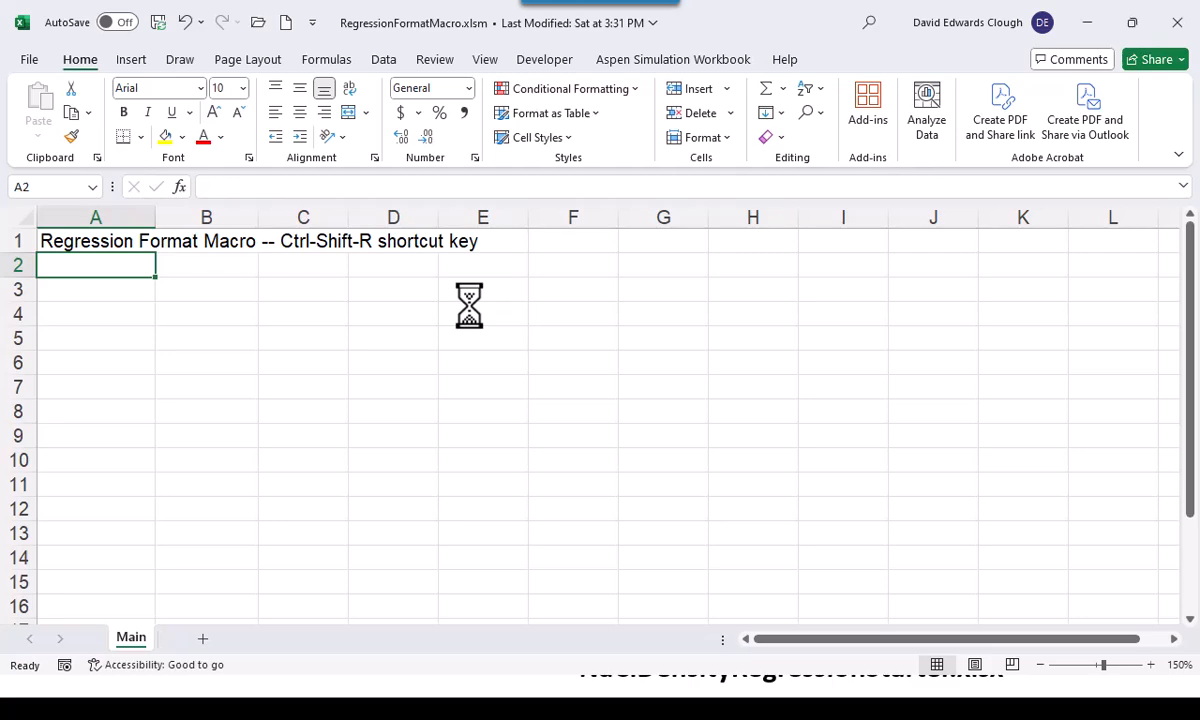
key("alt+Tab")
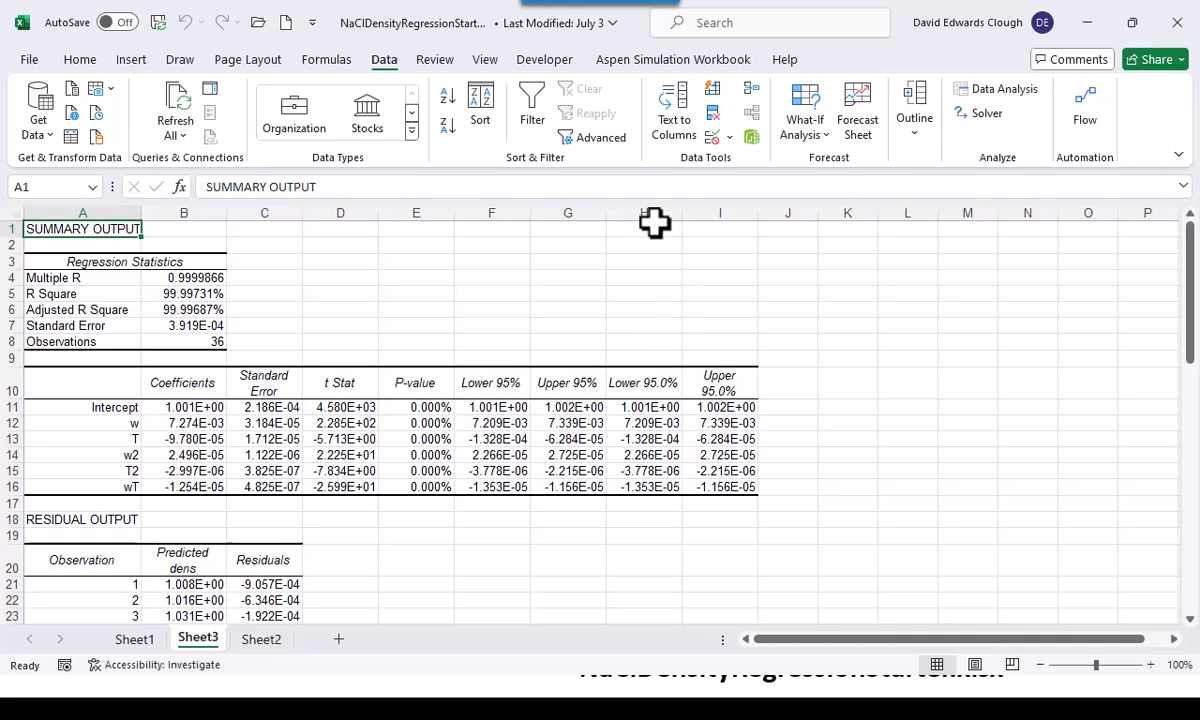
Delete the duplicate Lower 95.0% and Upper 95.0% columns, H and I, from the regression output
left_click_drag(648, 203, 704, 203)
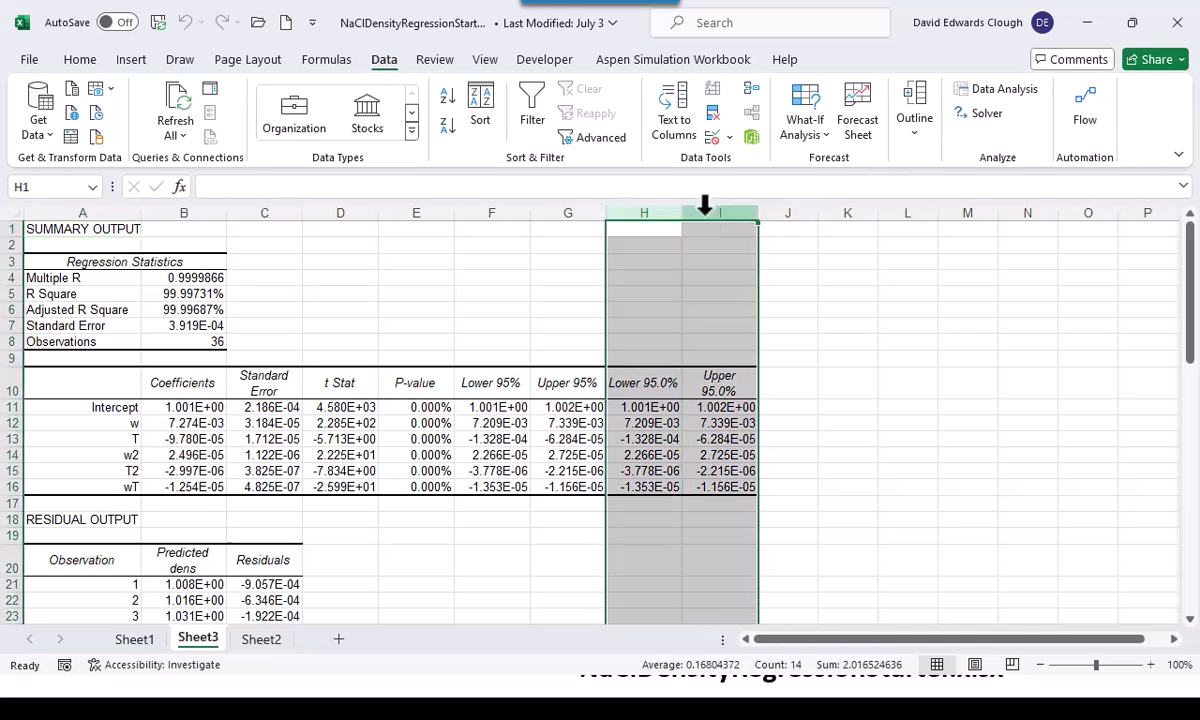
right_click(705, 205)
left_click(757, 425)
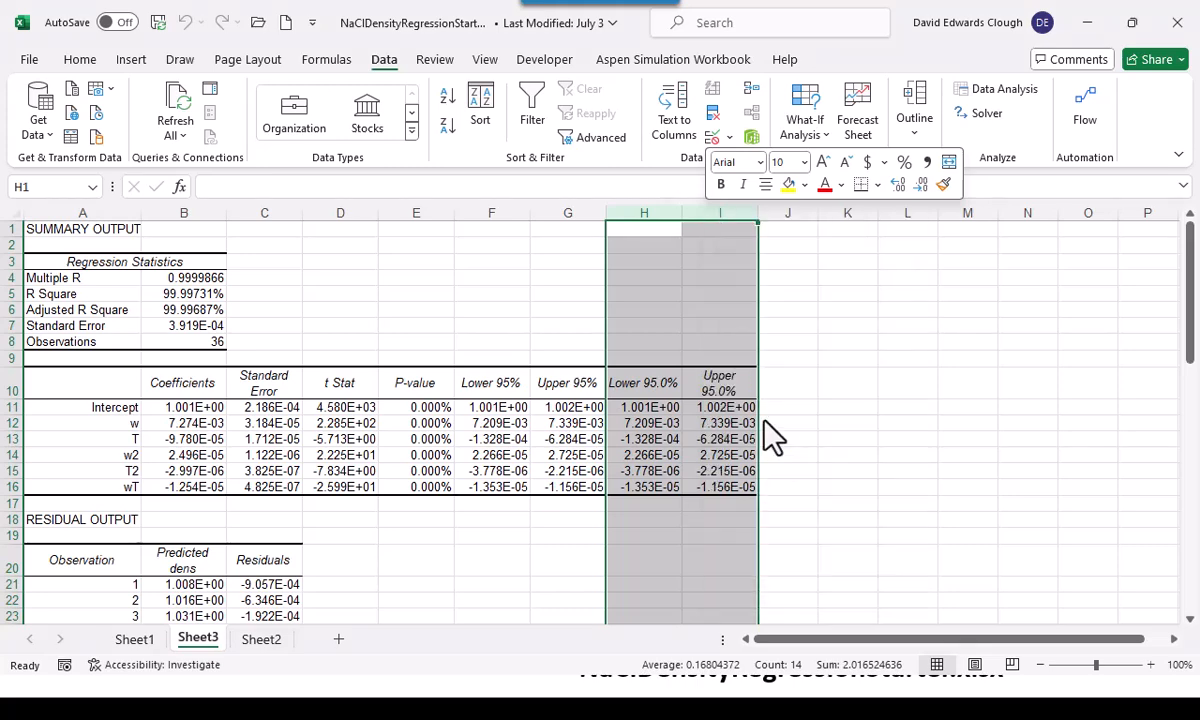
left_click(352, 312)
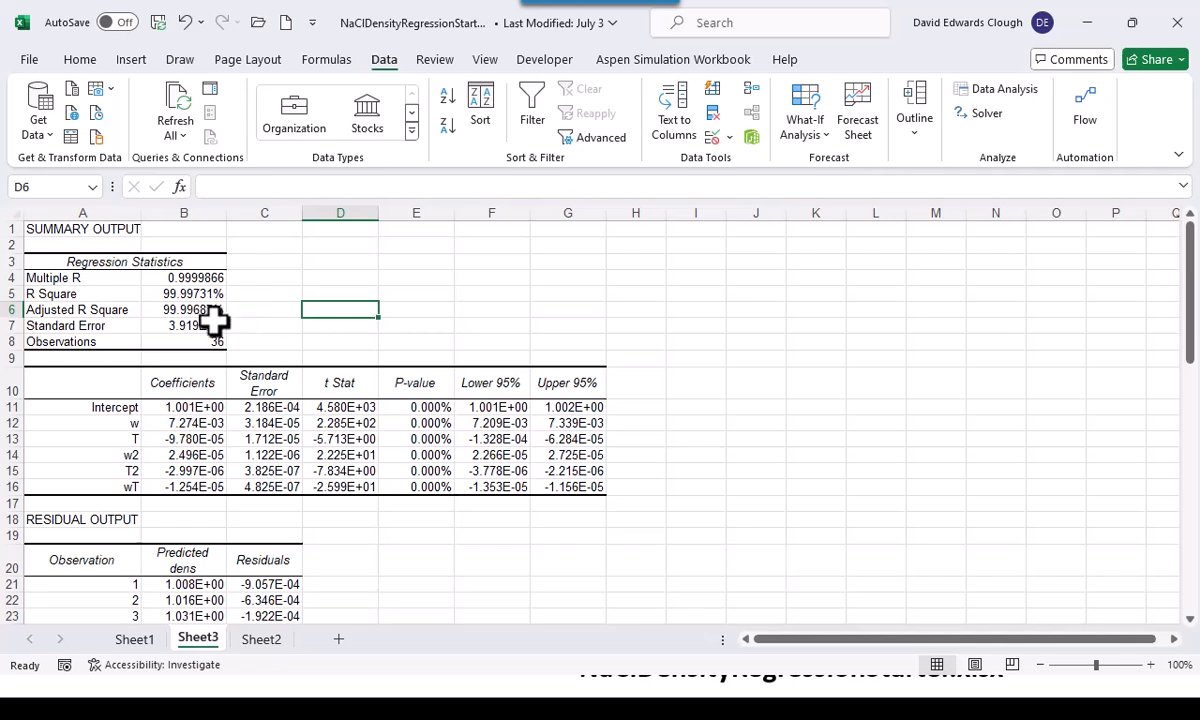
Examine the standard error, the coefficients and their P-values, and the residual output of the regression
left_click(212, 324)
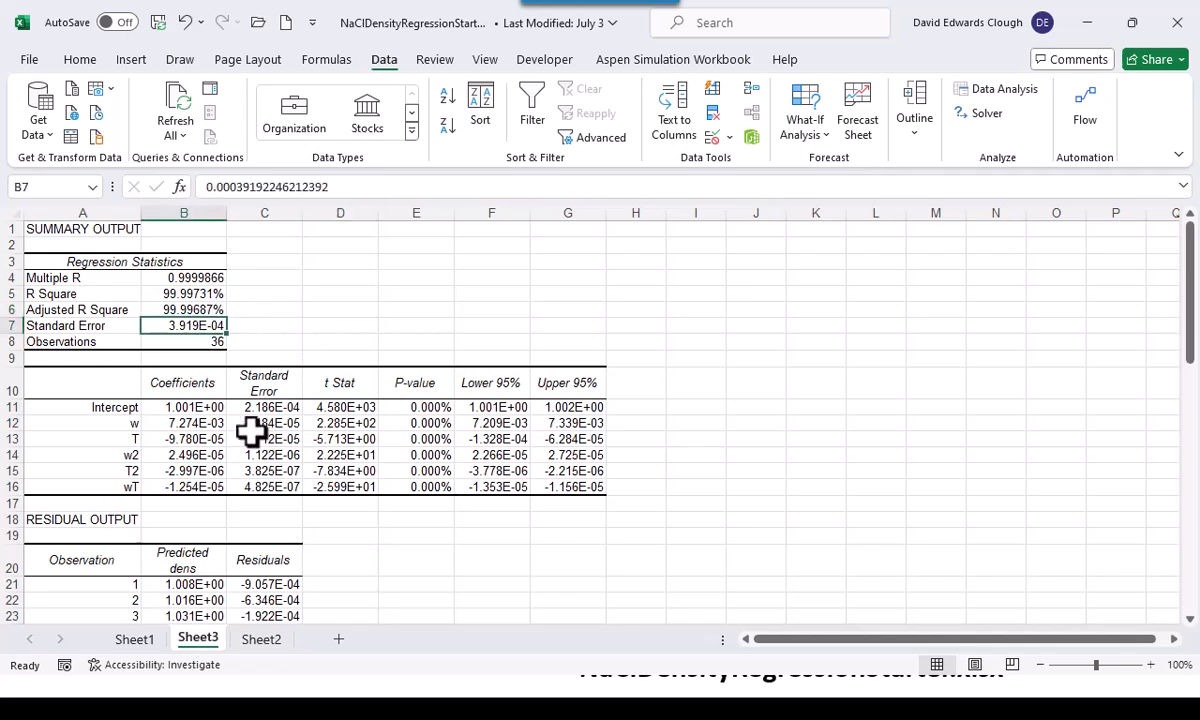
left_click_drag(201, 407, 196, 490)
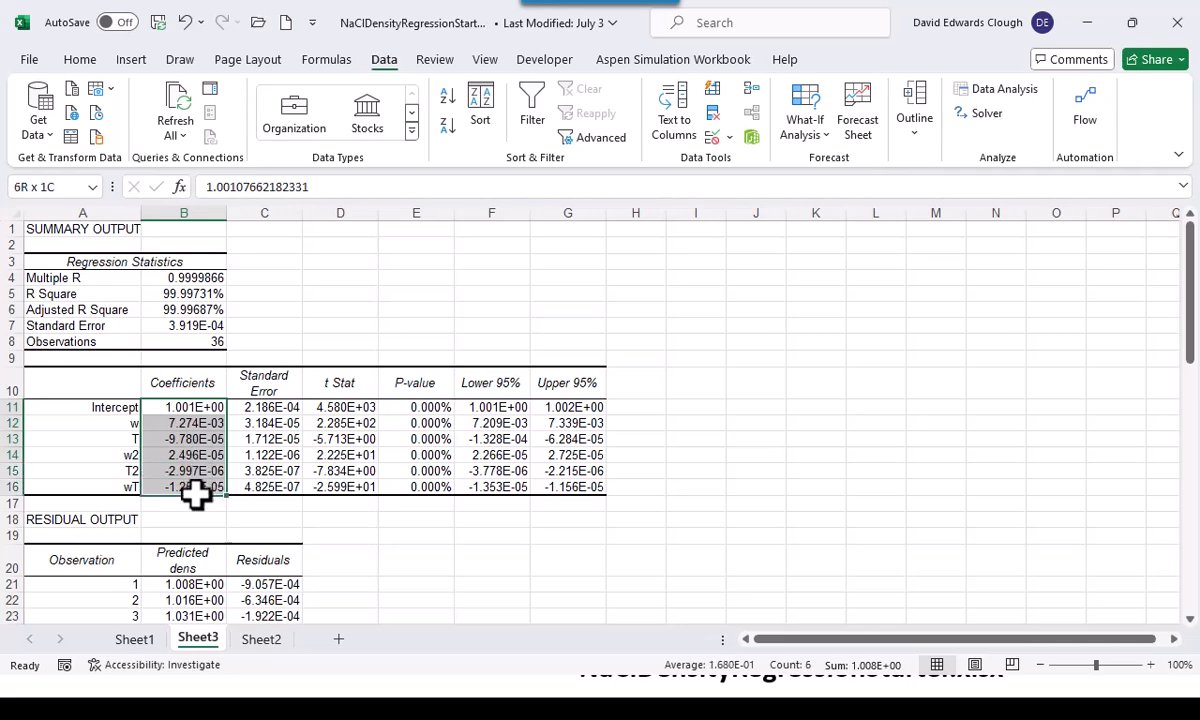
left_click_drag(442, 407, 430, 487)
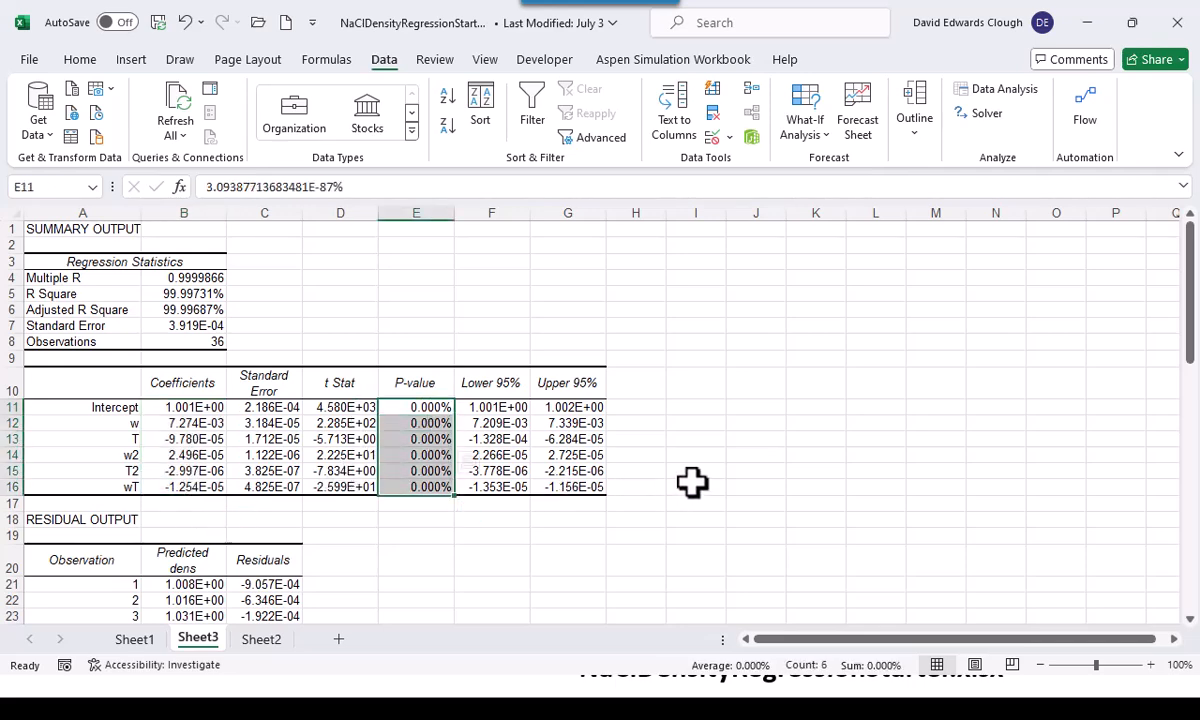
scroll(692, 483, "down", 3)
scroll(692, 483, "down", 1)
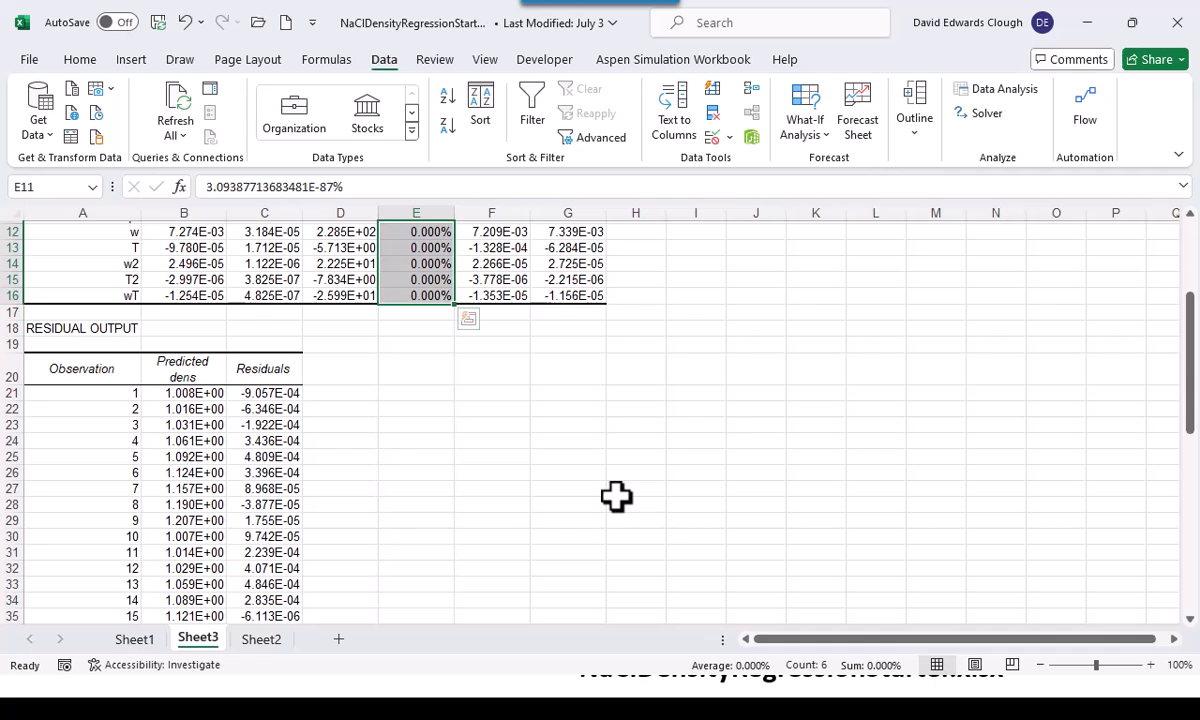
left_click(540, 457)
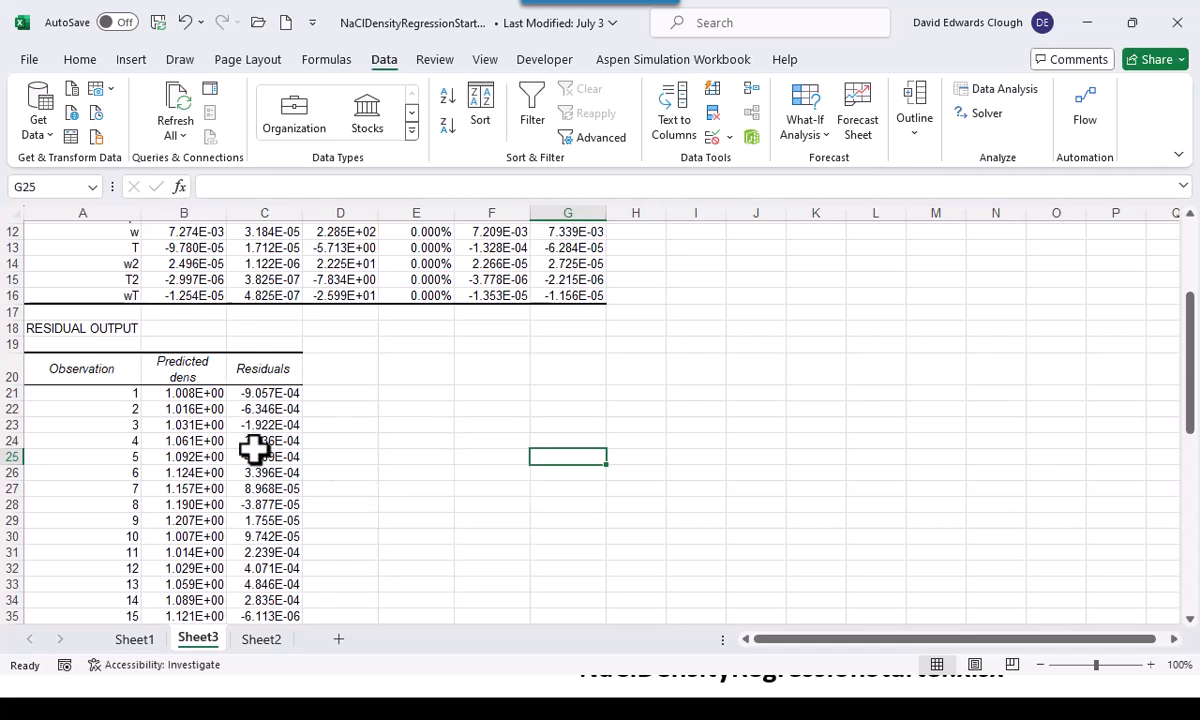
Copy the Predicted dens column with its header, B20:B56, from Sheet3 and paste it into Sheet2 starting at E2
left_click(197, 369)
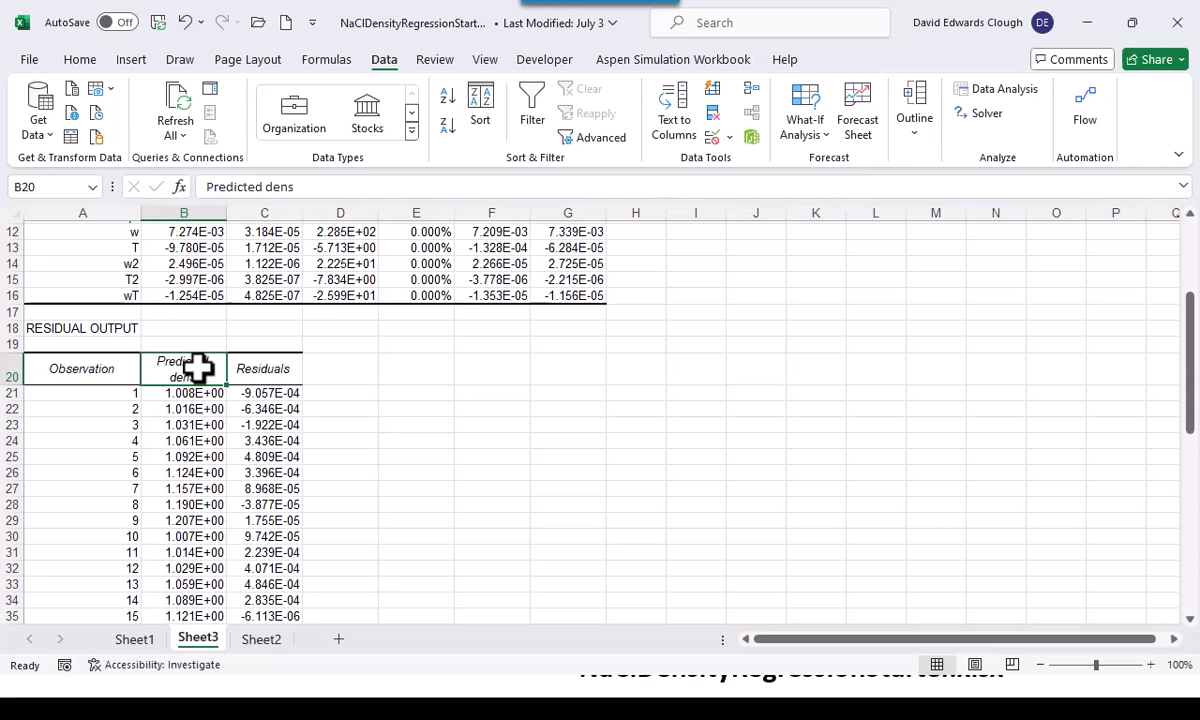
key("ctrl+shift+Down")
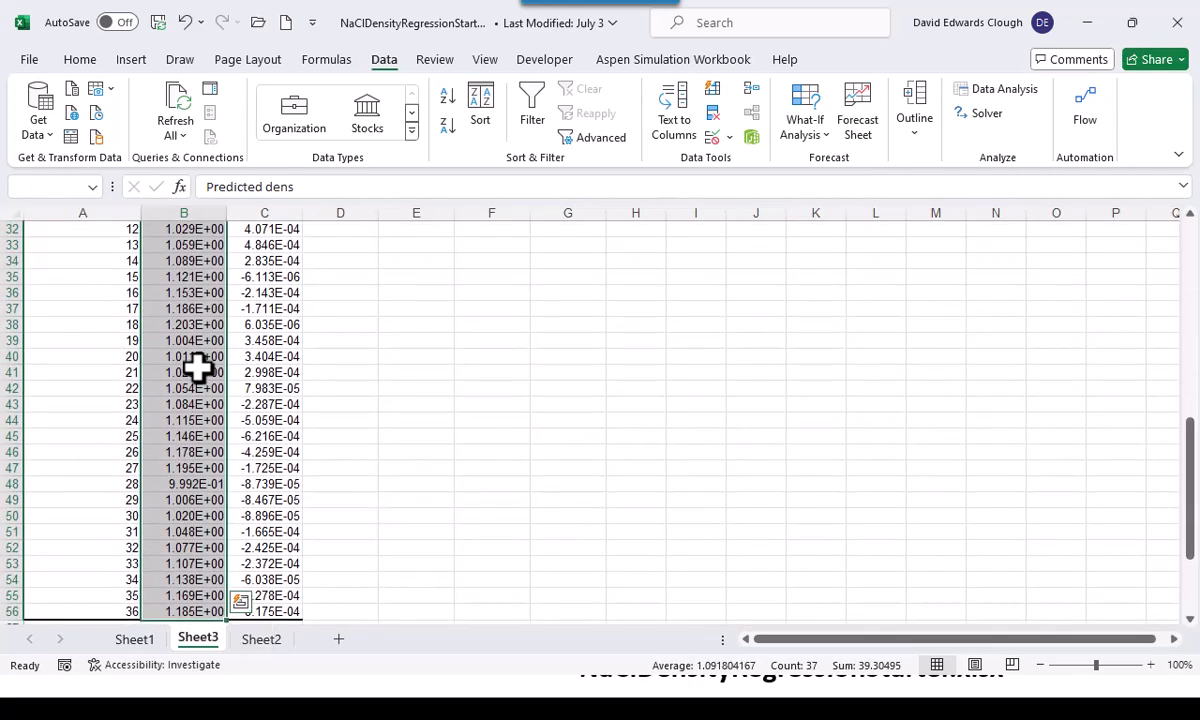
key("ctrl+c")
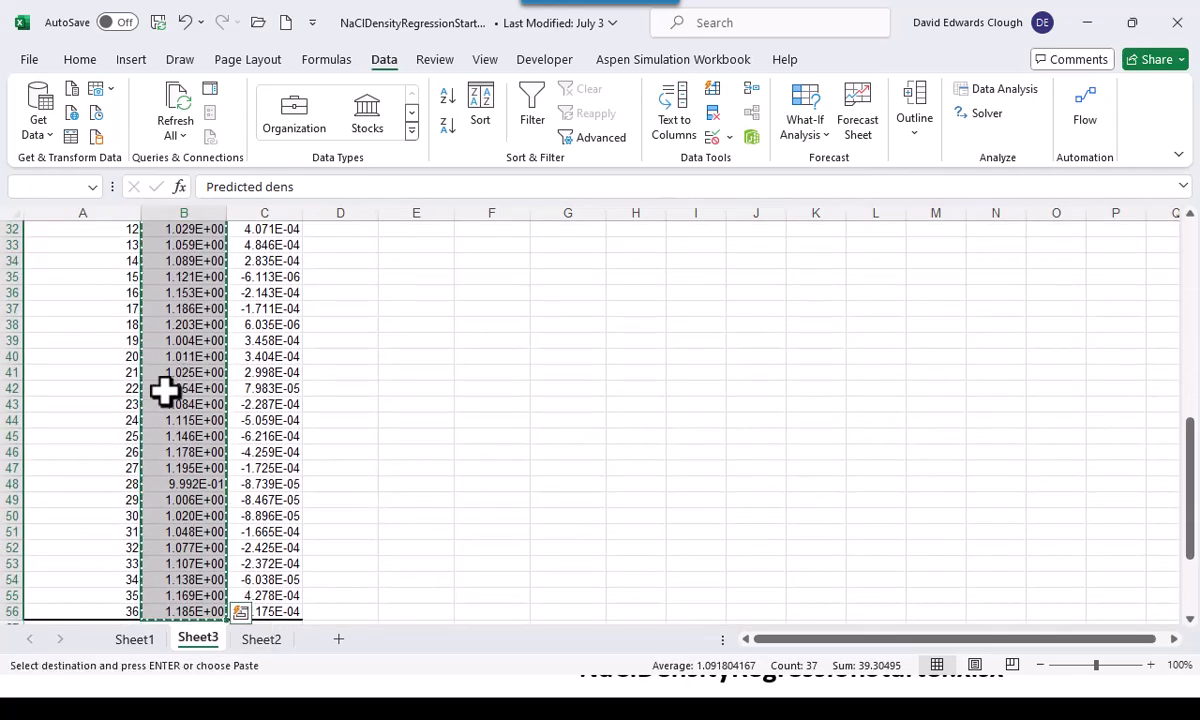
left_click(252, 640)
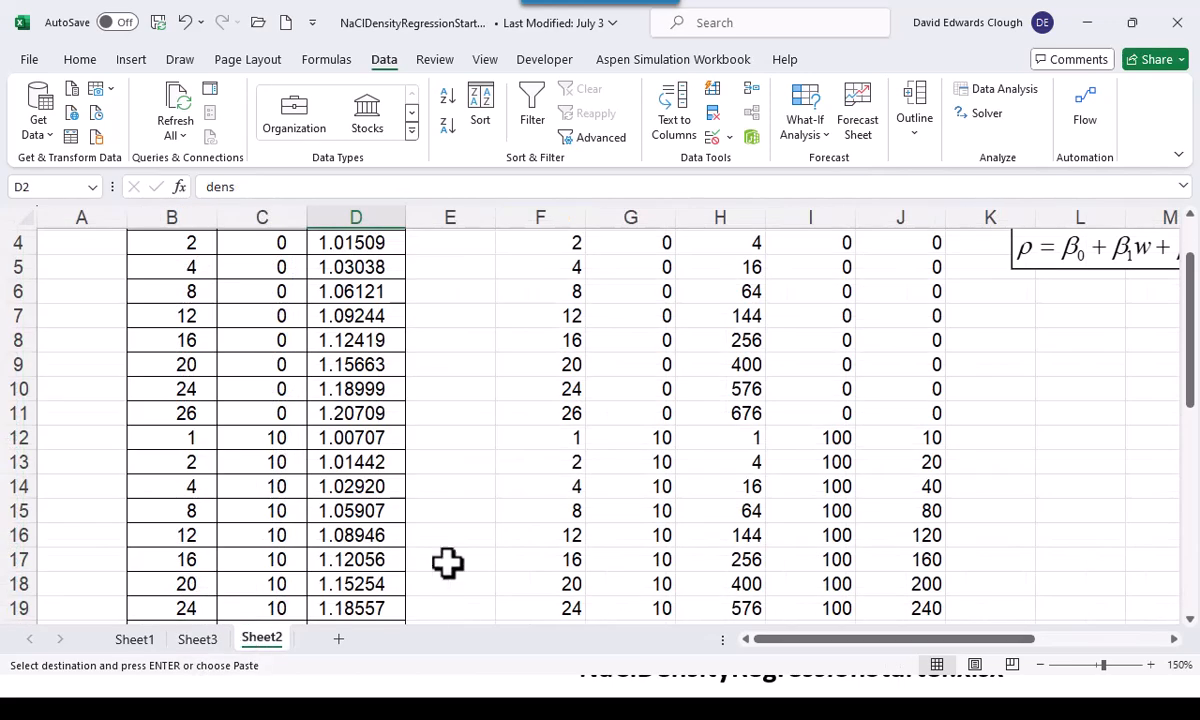
scroll(456, 502, "up", 1)
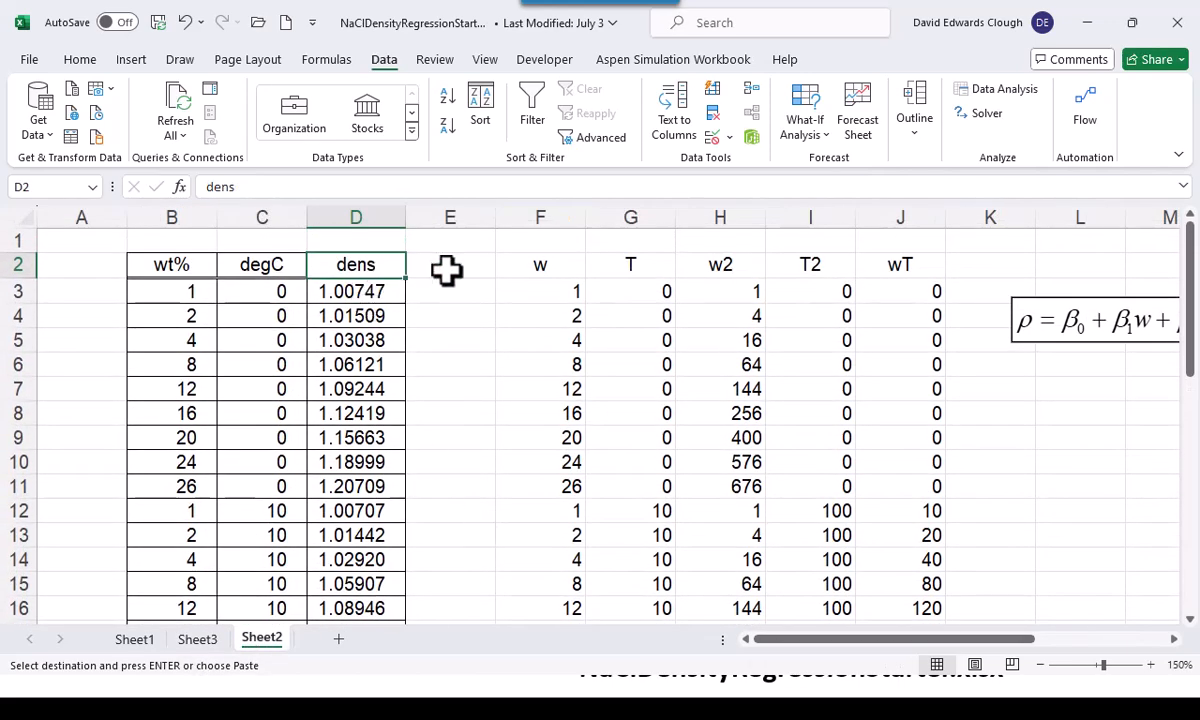
left_click(432, 270)
key("ctrl+v")
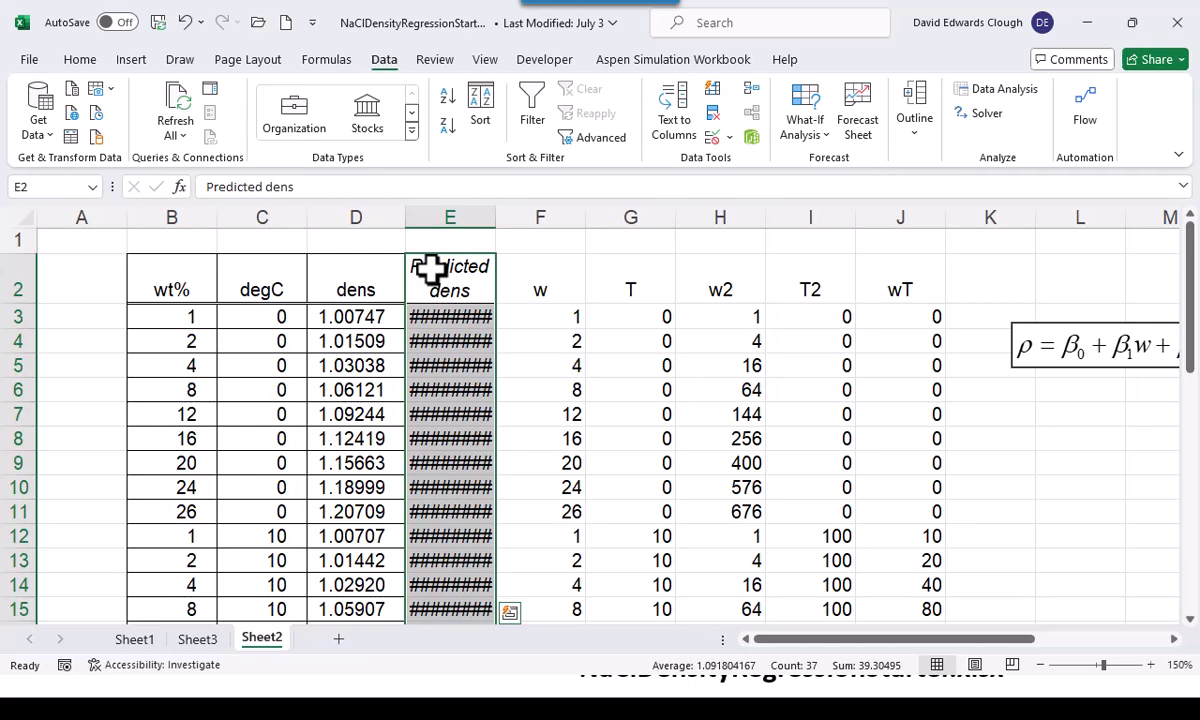
Autofit column E and copy the number format and borders of cell D4 to the predicted densities in E3:E38
double_click(490, 217)
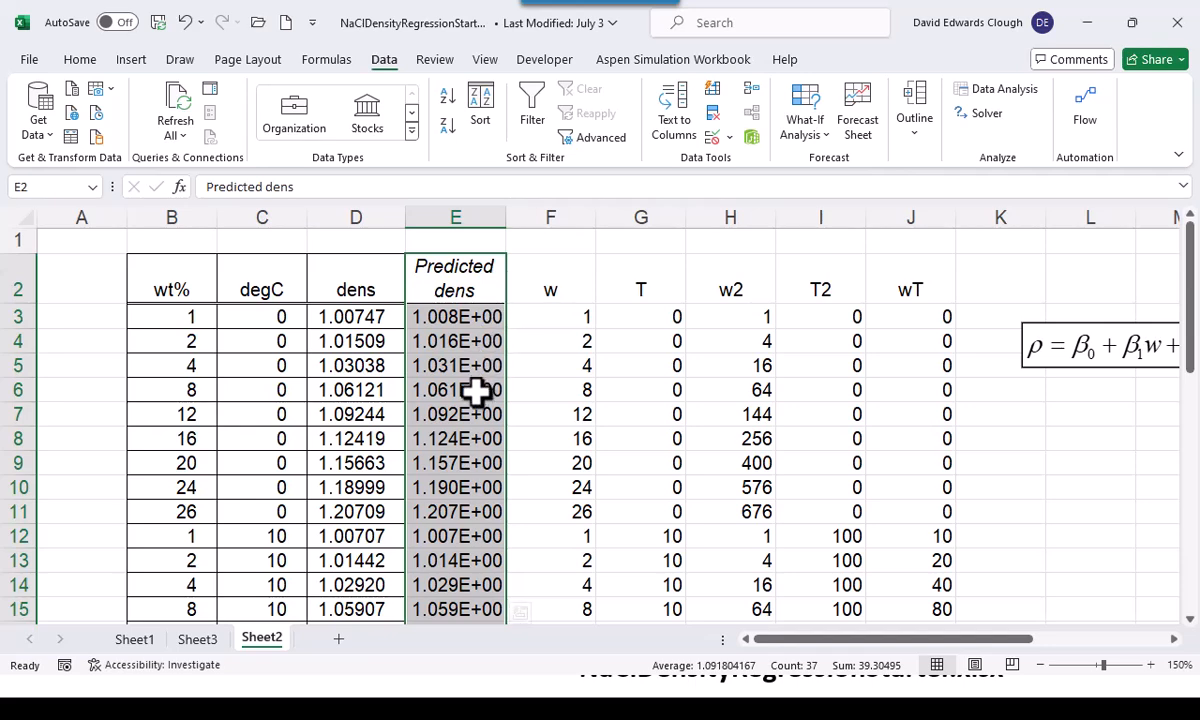
left_click(352, 342)
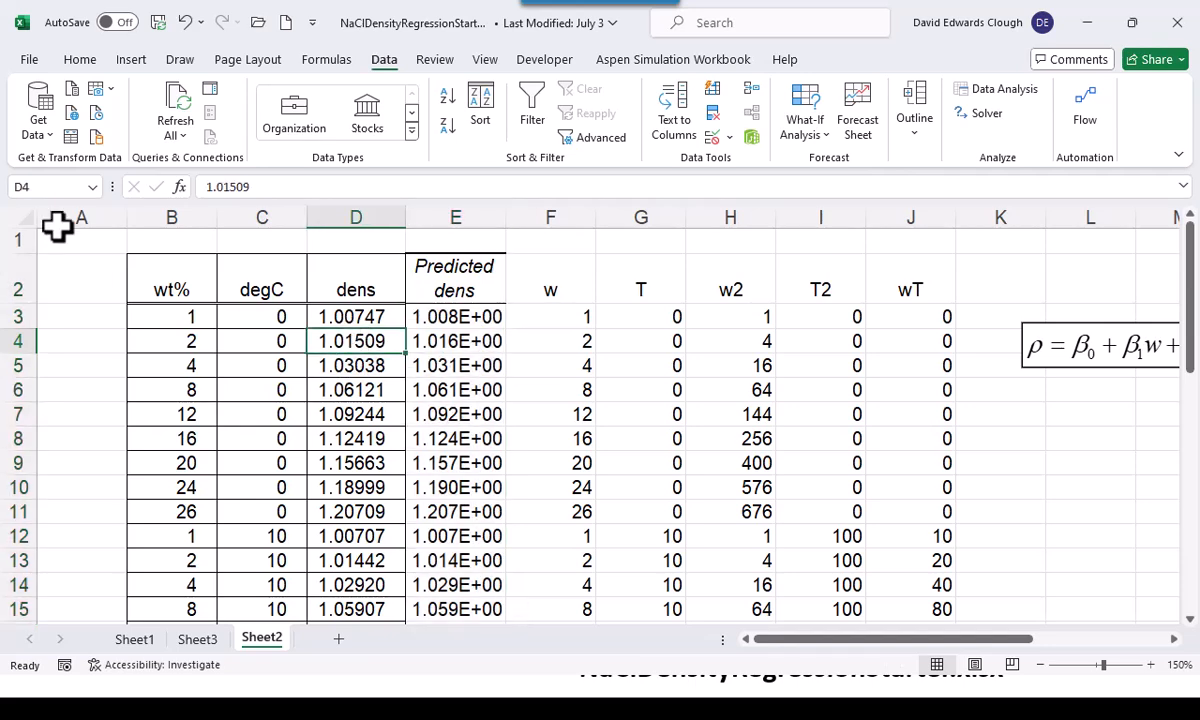
left_click(72, 58)
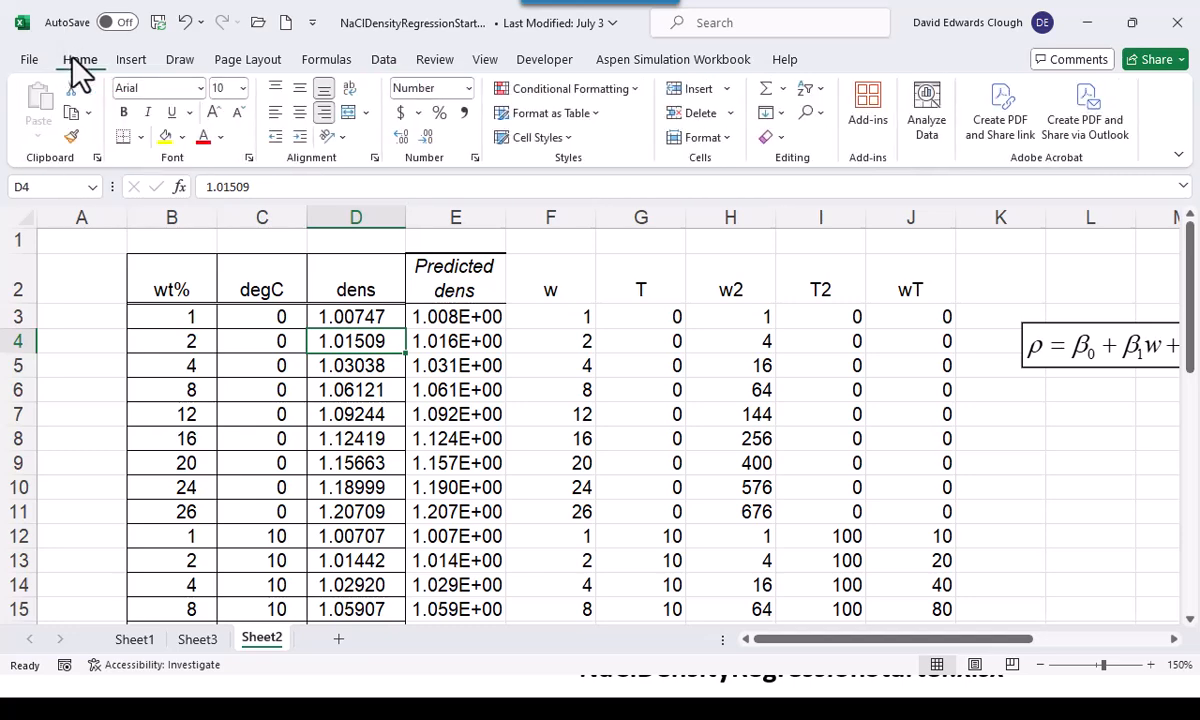
left_click(71, 137)
mouse_move(458, 316)
left_mouse_down()
mouse_move(467, 664)
mouse_move(439, 587)
left_mouse_up()
scroll(435, 580, "up", 8)
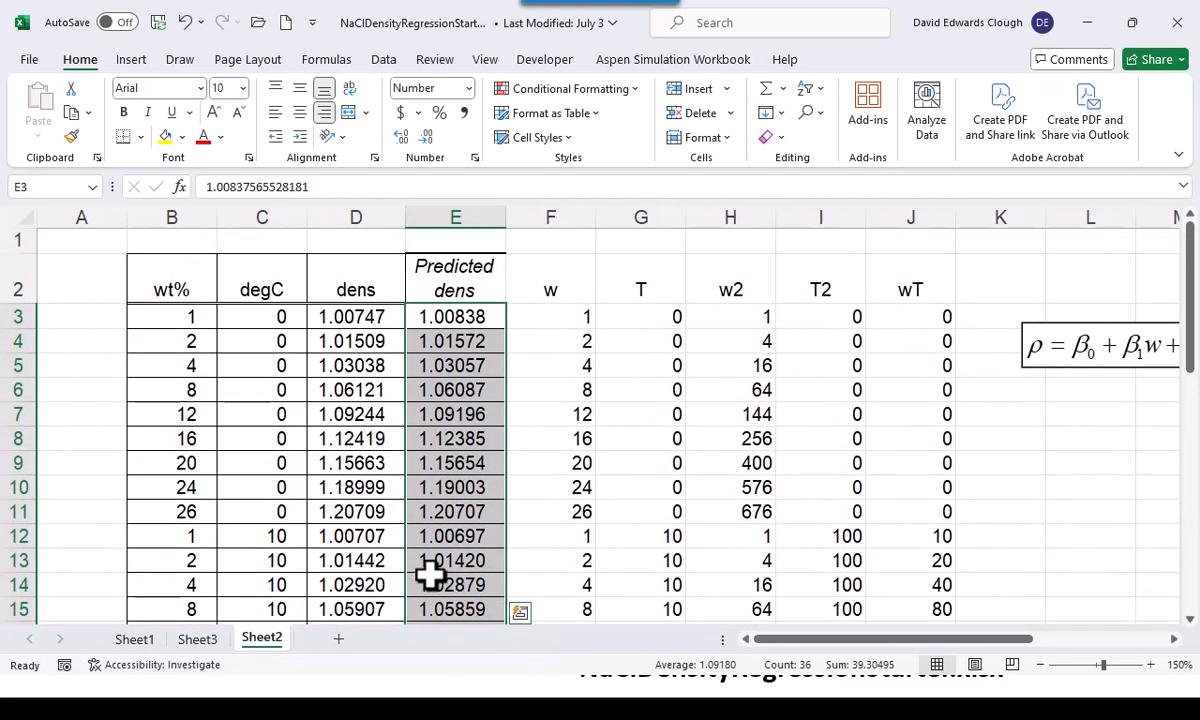
left_click(544, 248)
Compare the measured and predicted densities in rows 4 and 5
left_click(348, 338)
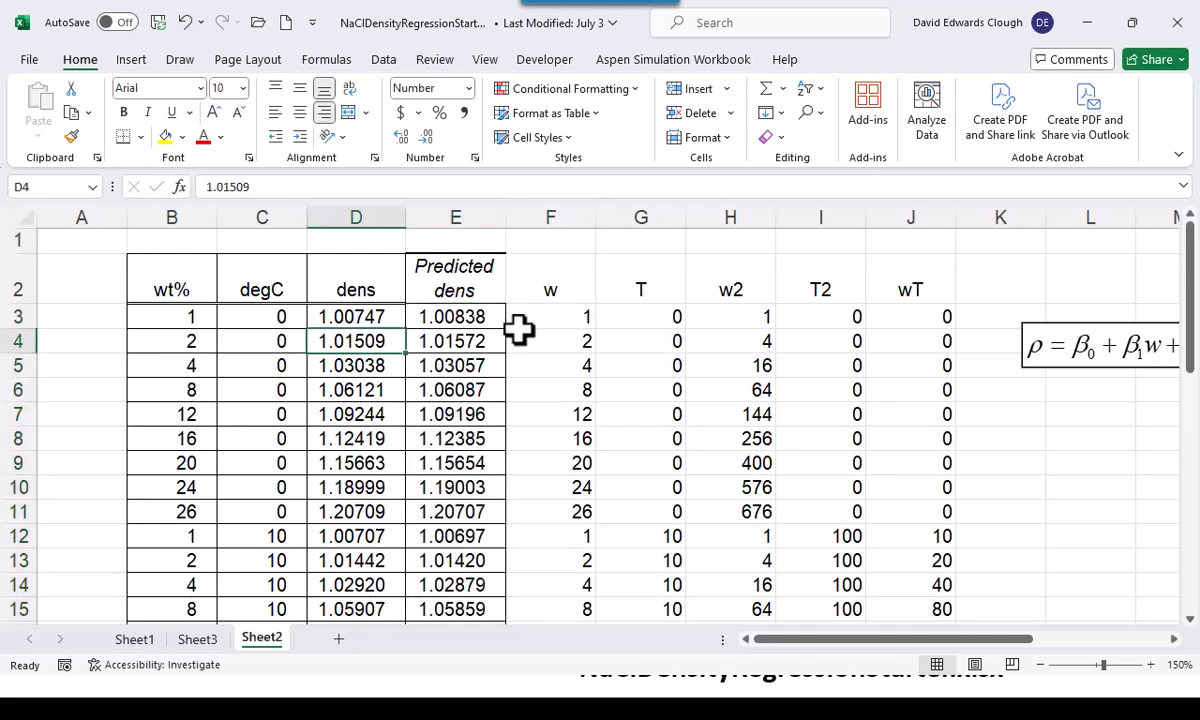
left_click(497, 341)
left_click(372, 366)
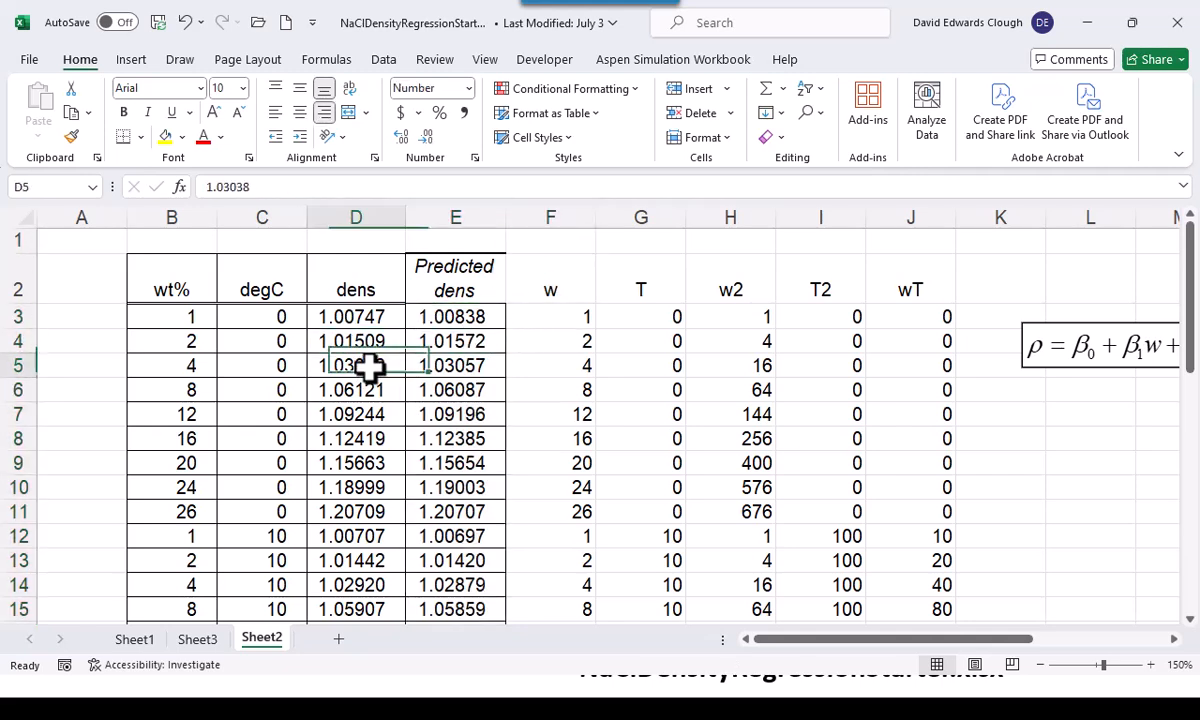
left_click(461, 366)
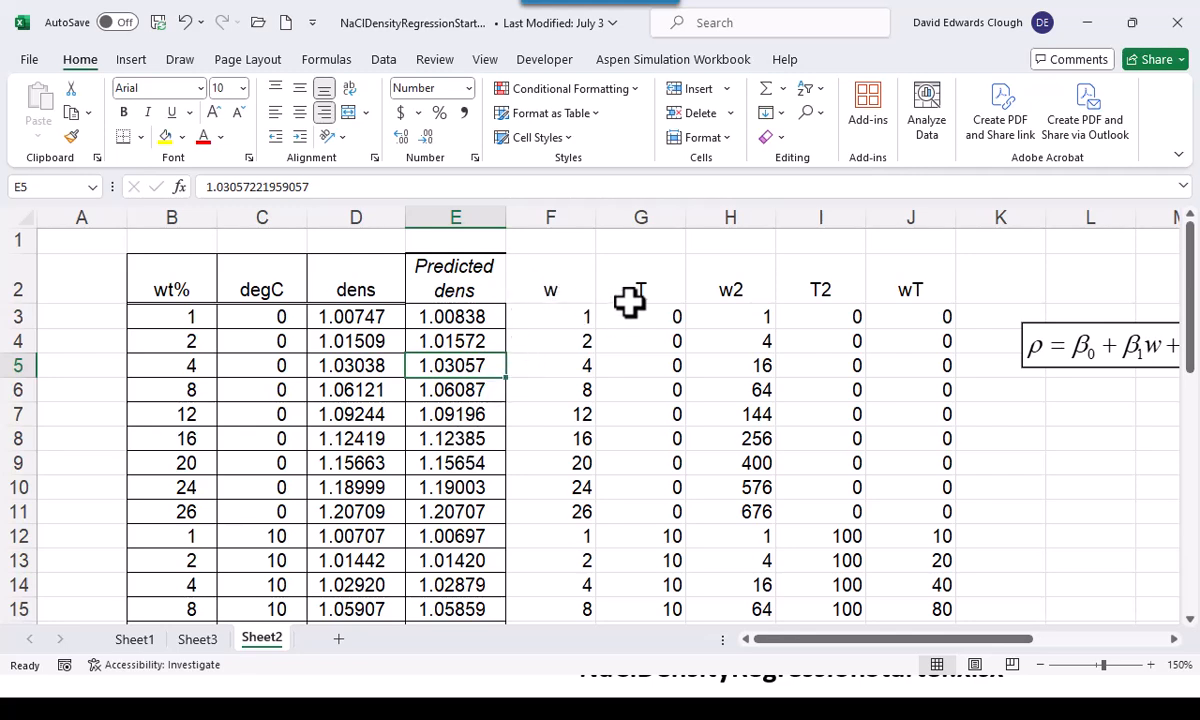
Insert a markers-only scatter chart of predicted density against measured density from D3:E38
left_click(362, 315)
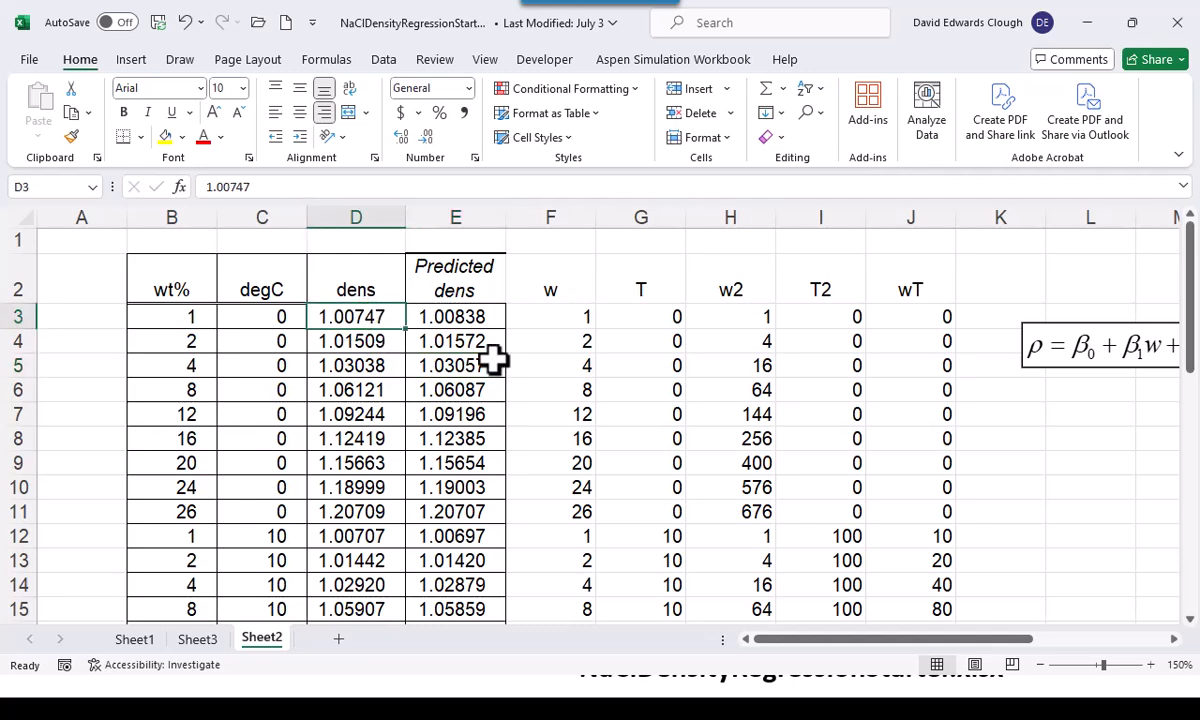
key("shift+Right")
key("ctrl+shift+Down")
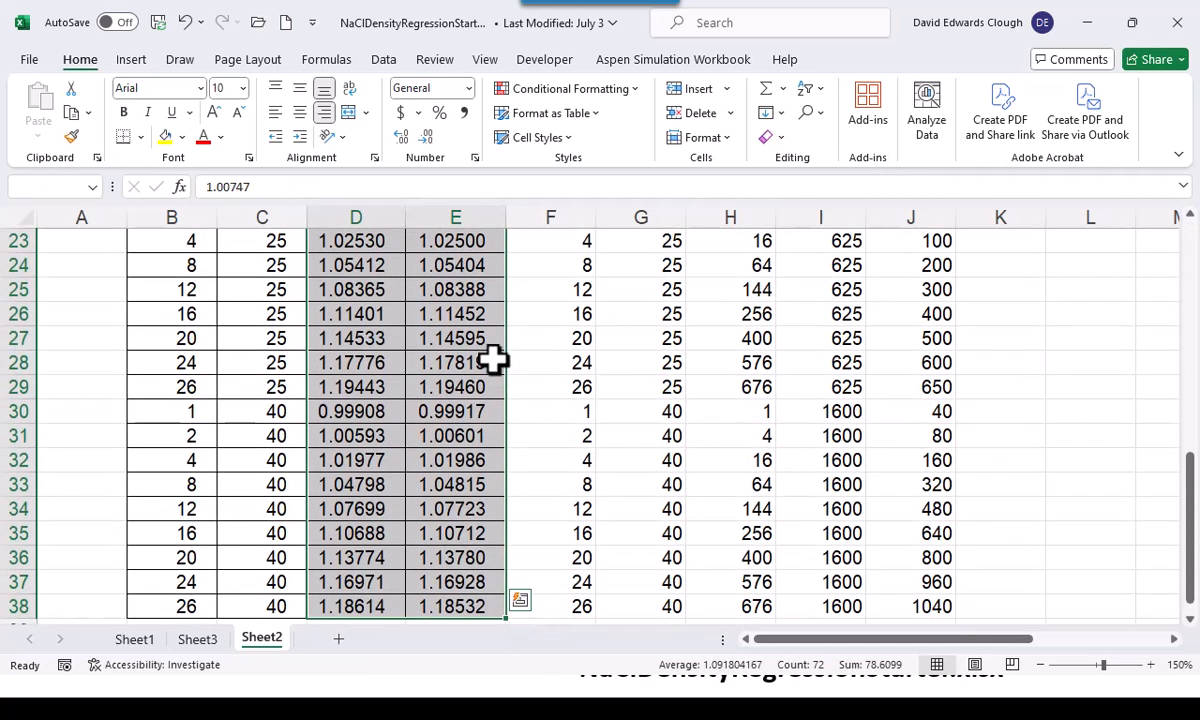
scroll(493, 362, "up", 8)
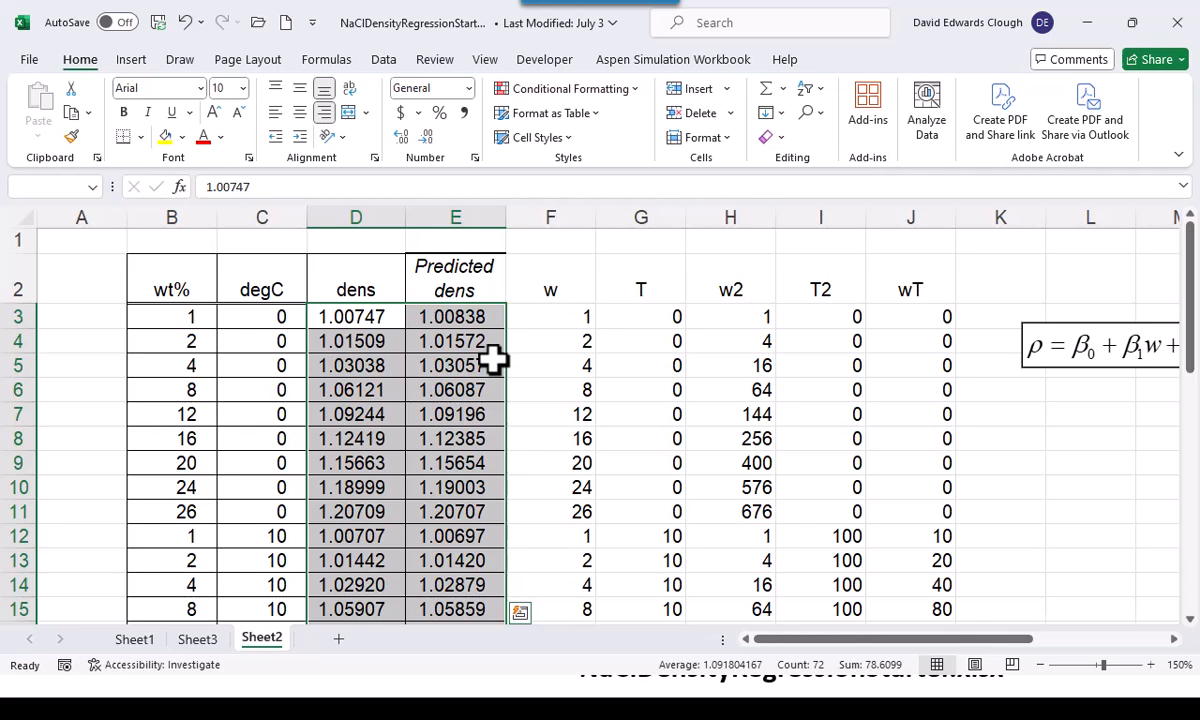
left_click(135, 60)
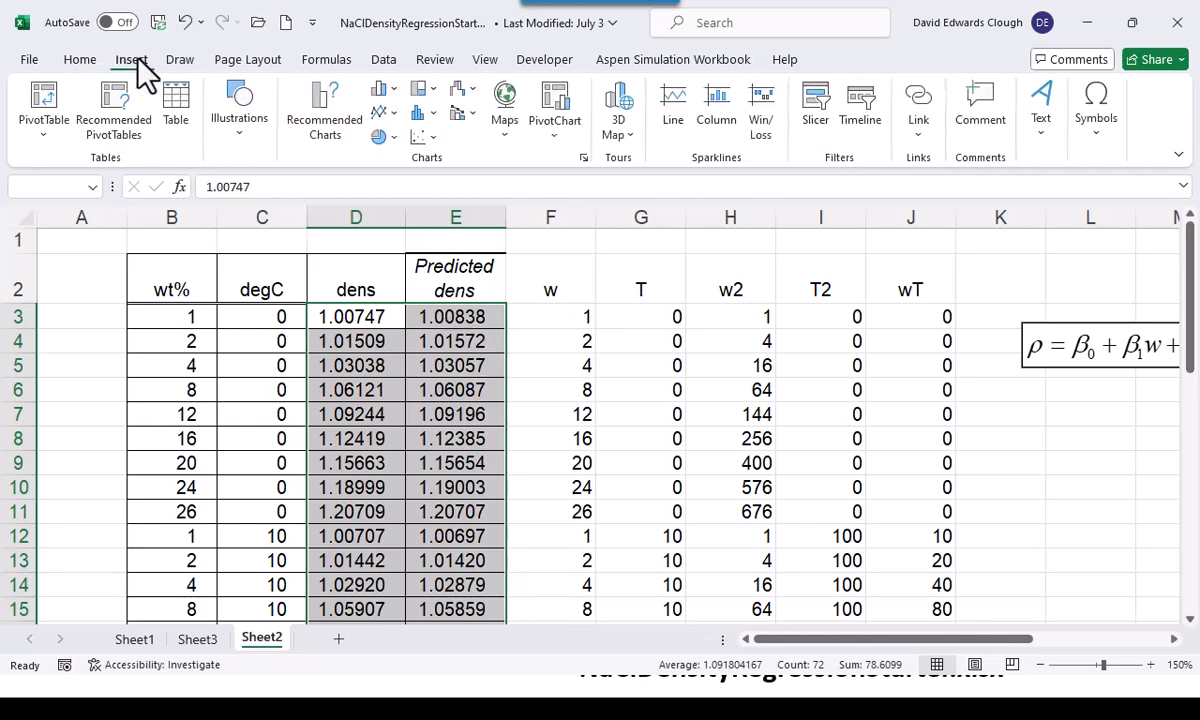
left_click(425, 140)
left_click(440, 203)
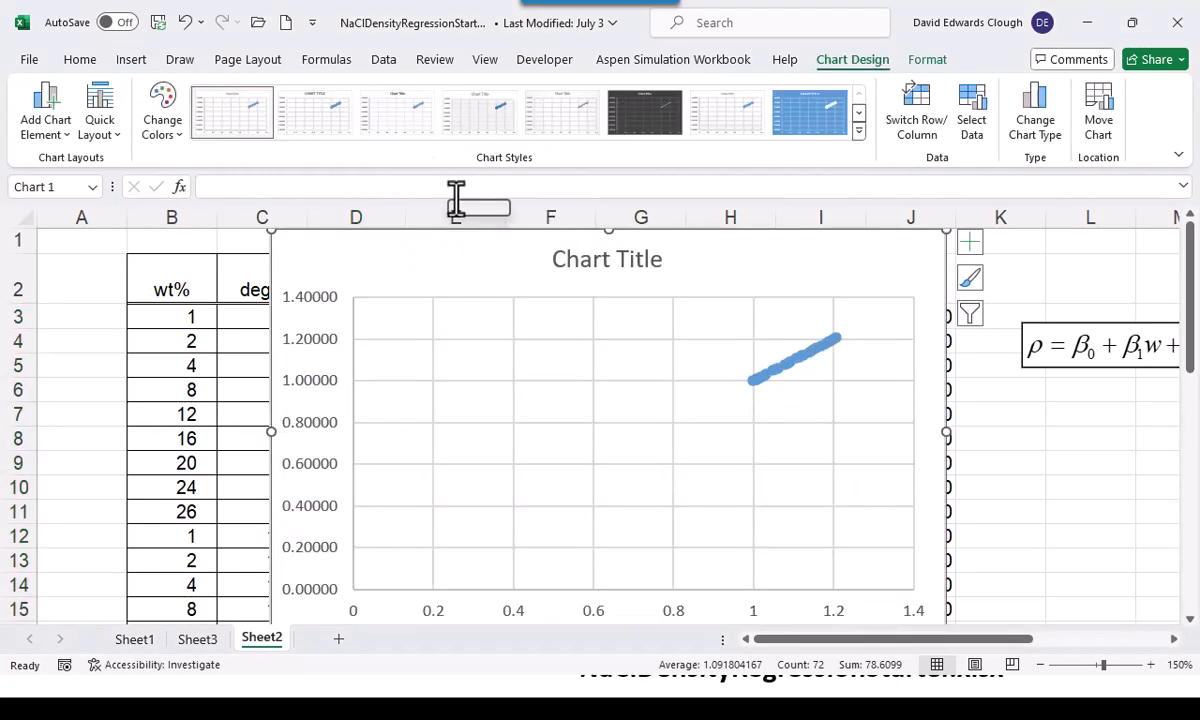
Move the scatter chart to a new chart sheet named Chart1
right_click(741, 272)
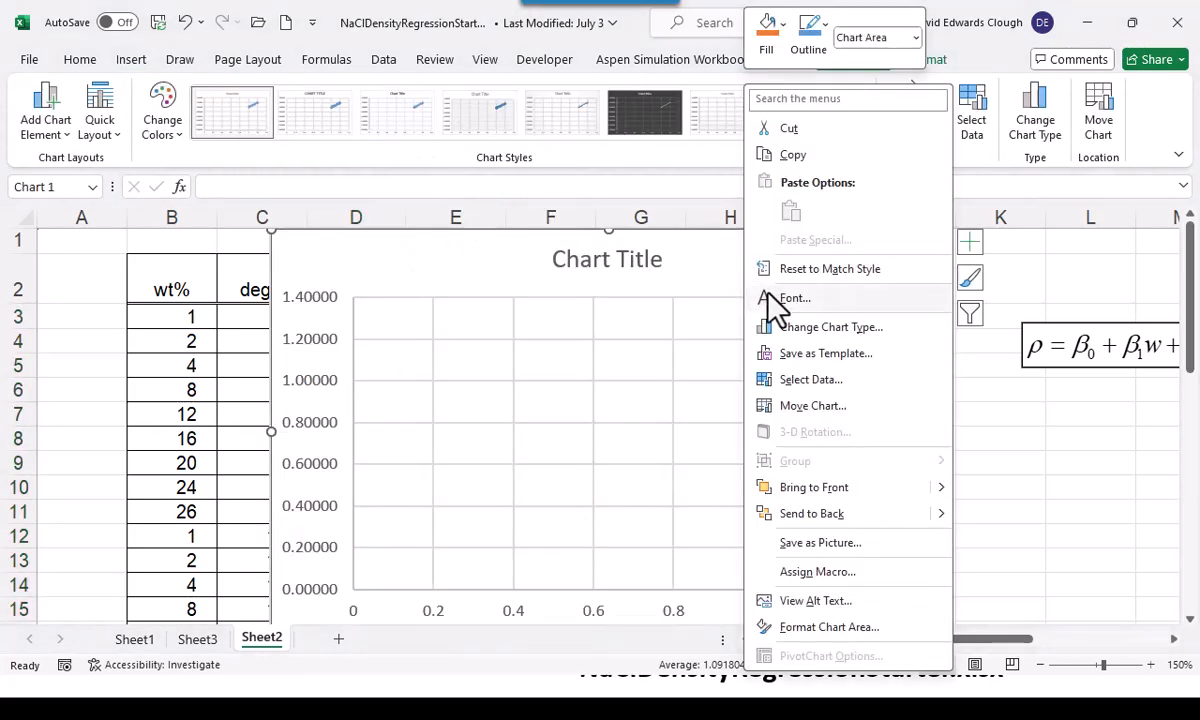
left_click(790, 406)
left_click(665, 370)
left_click(860, 465)
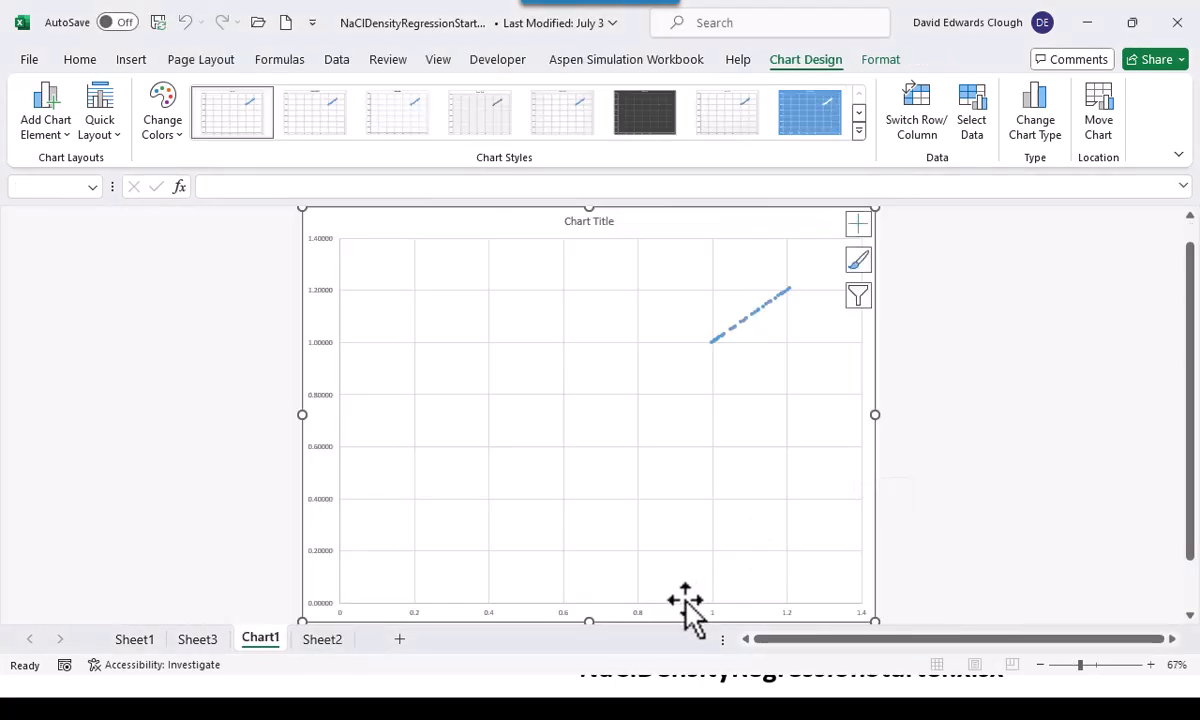
Set the labels of the horizontal and vertical axes to 14-point black text
left_click(636, 614)
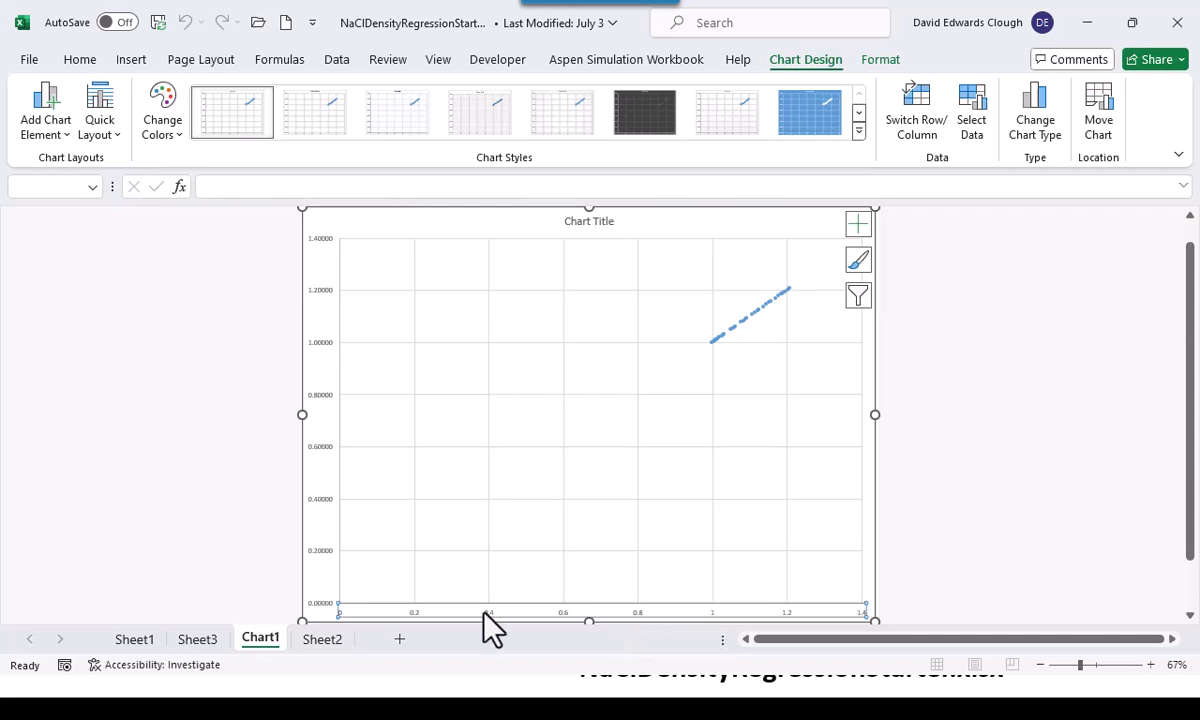
left_click(80, 59)
left_click(243, 88)
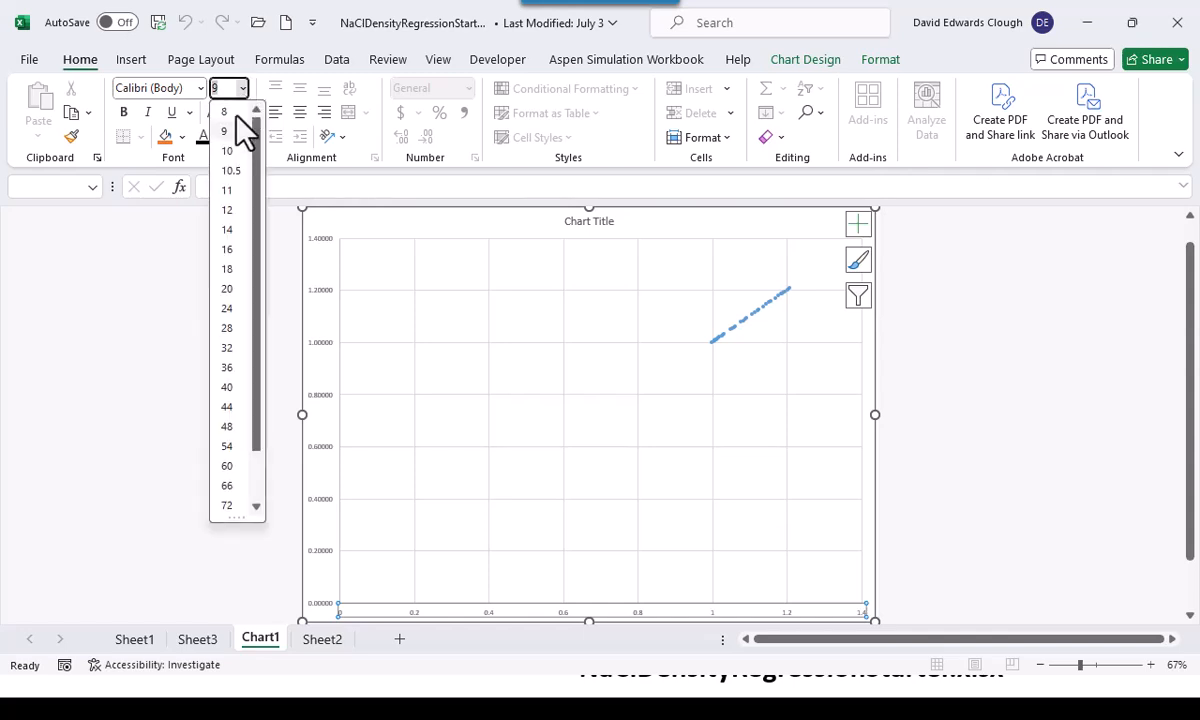
left_click(228, 230)
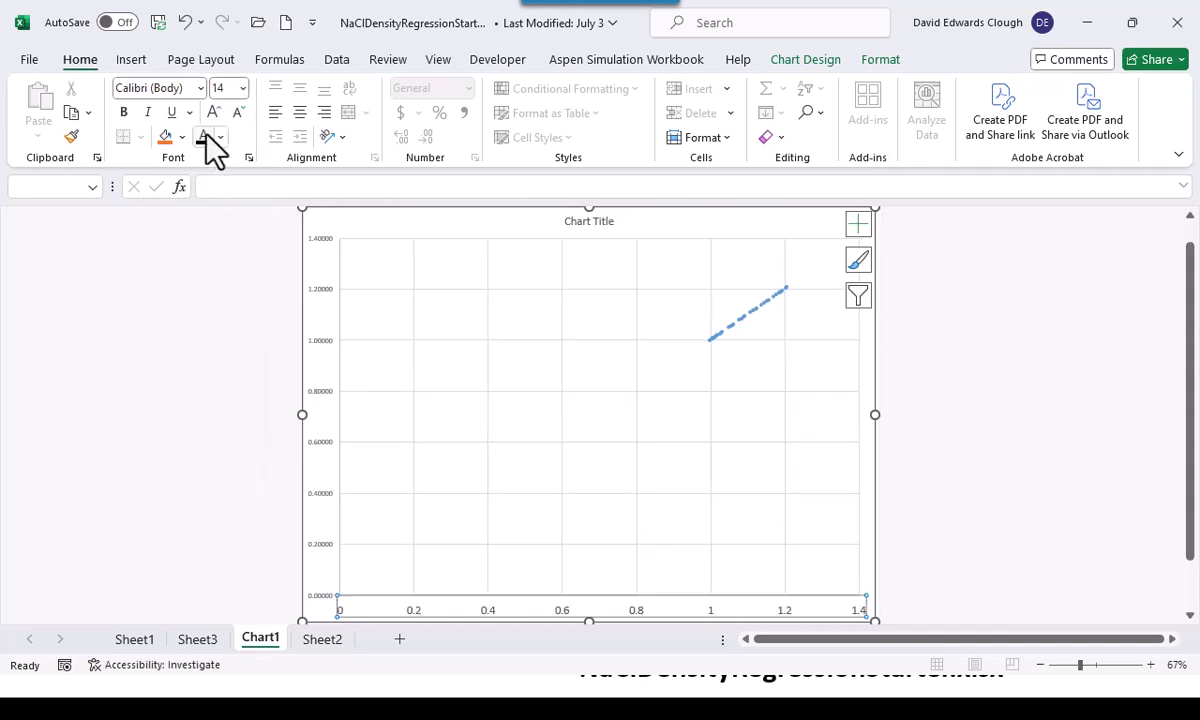
left_click(327, 391)
left_click(242, 88)
left_click(228, 230)
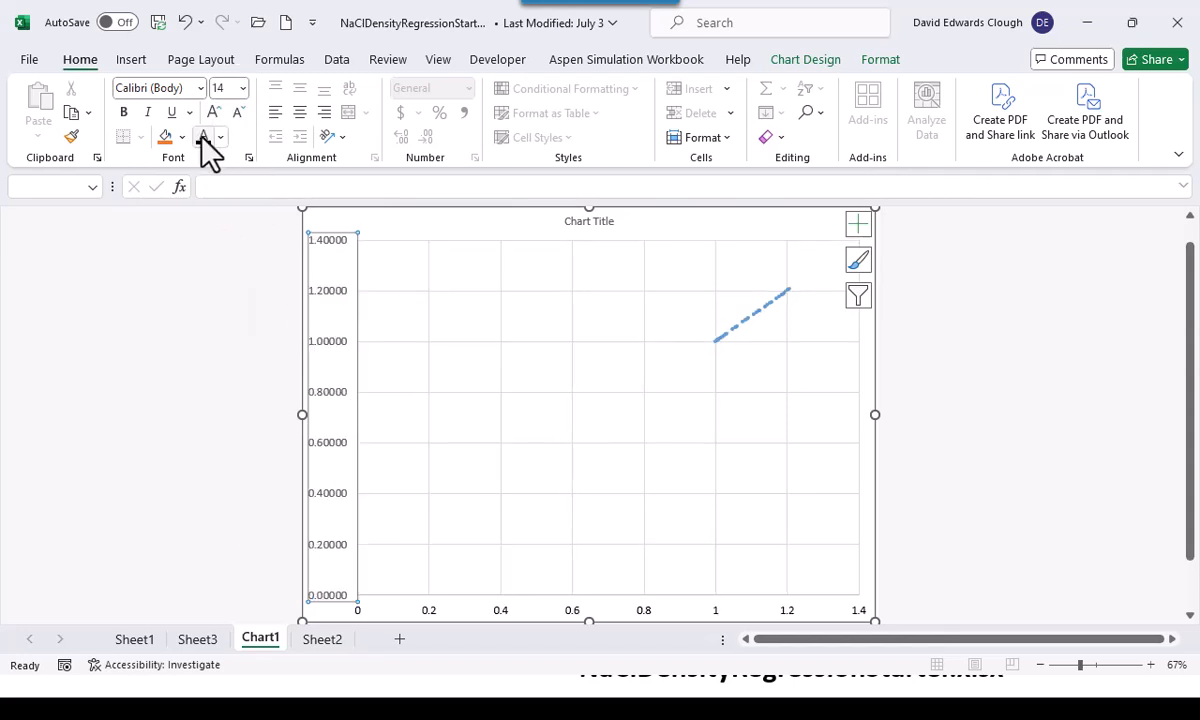
Set the vertical axis number format to 1 decimal place
right_click(342, 374)
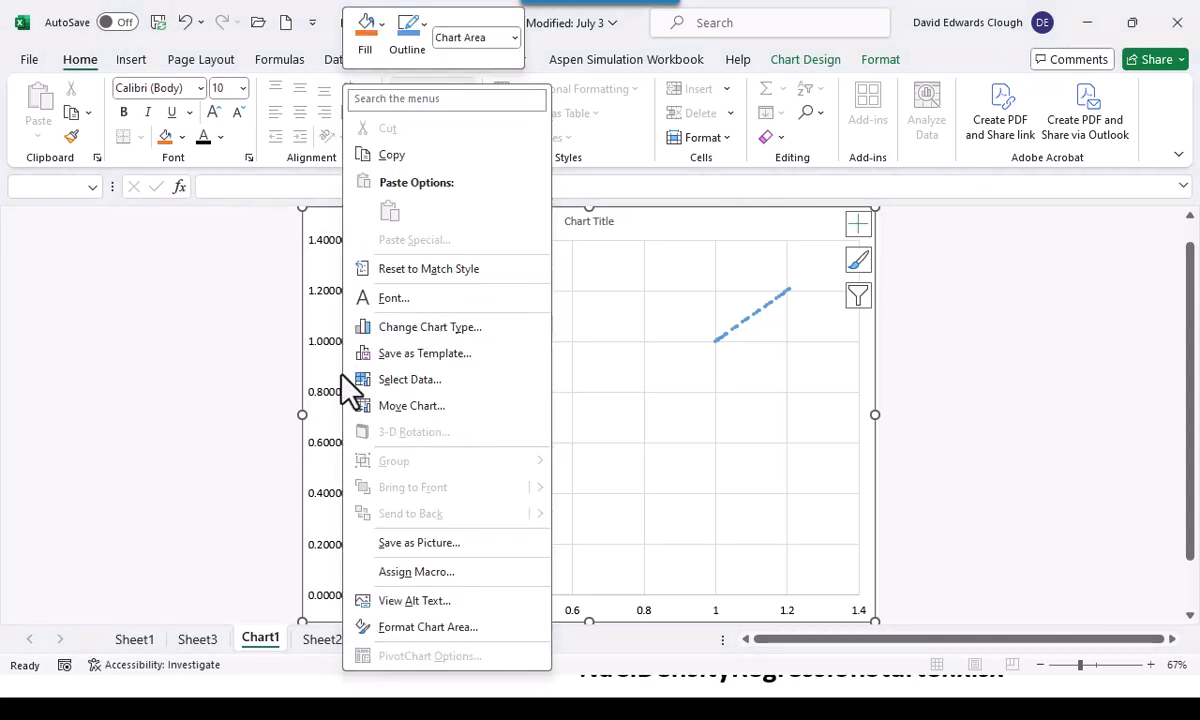
left_click(339, 403)
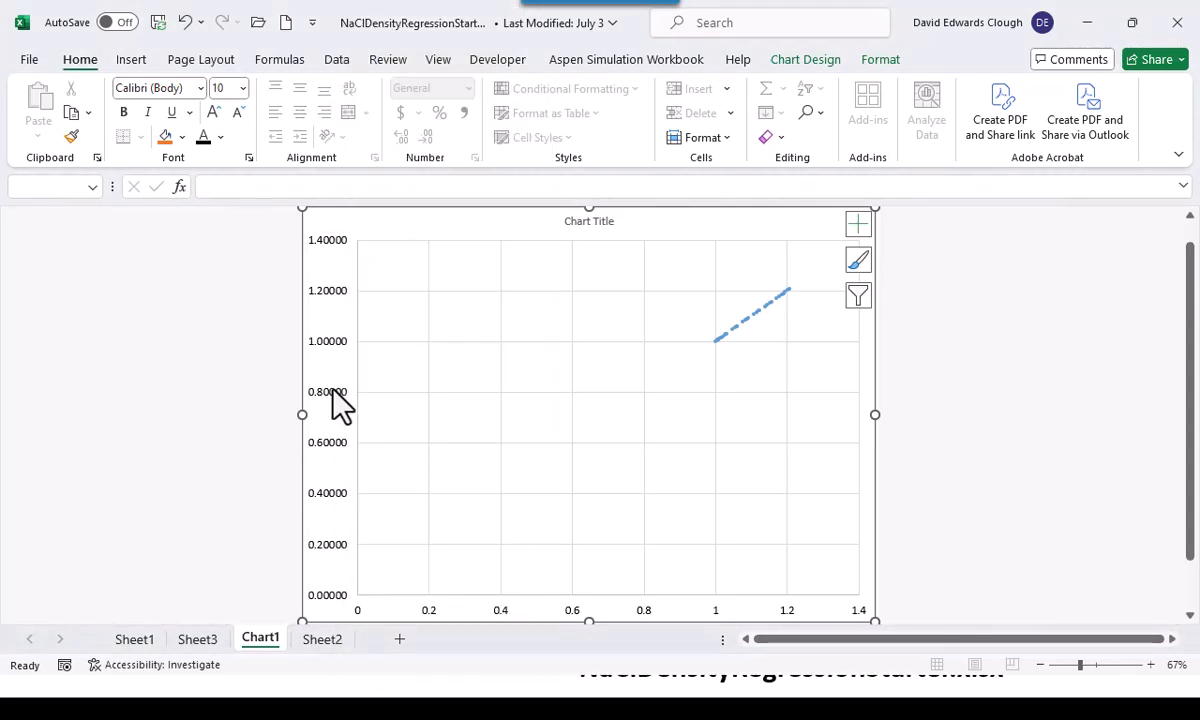
right_click(339, 404)
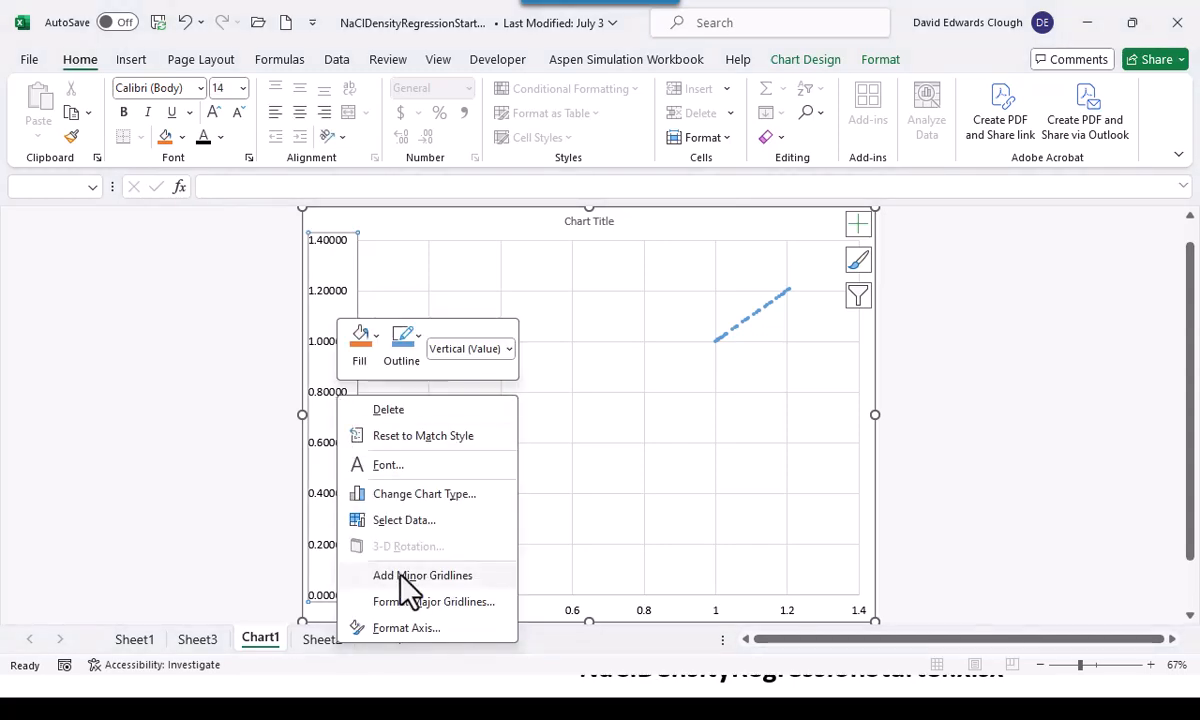
left_click(418, 628)
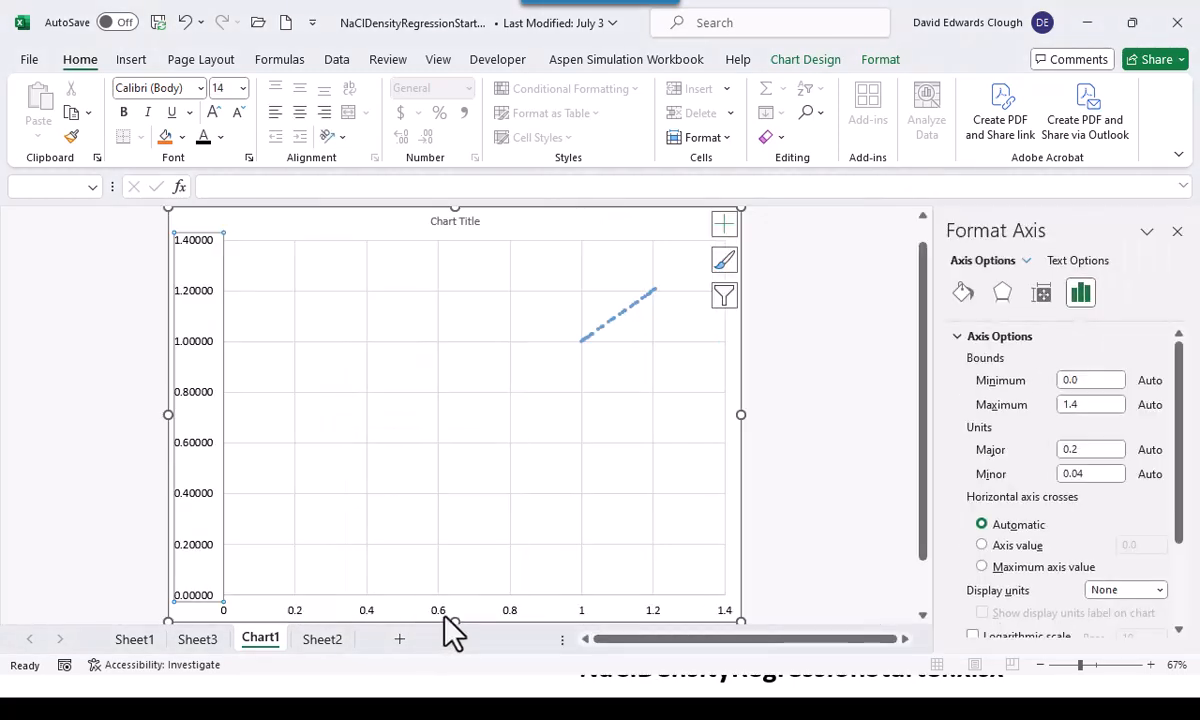
scroll(1018, 467, "down", 3)
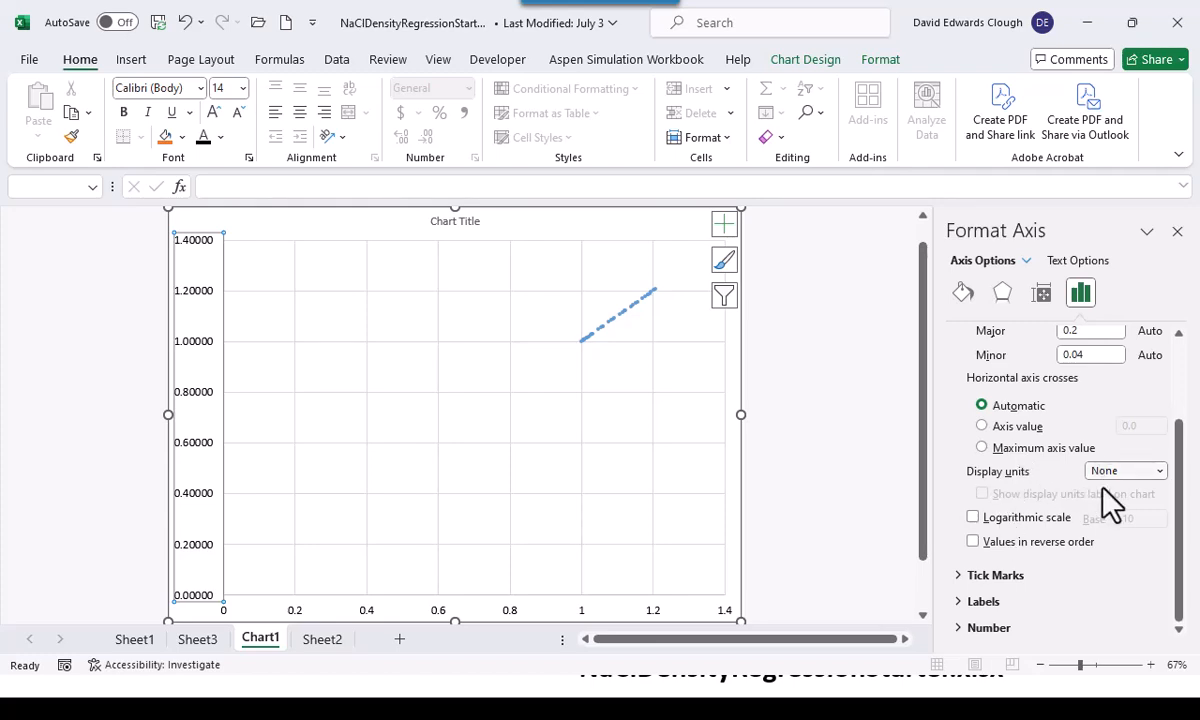
left_click(955, 632)
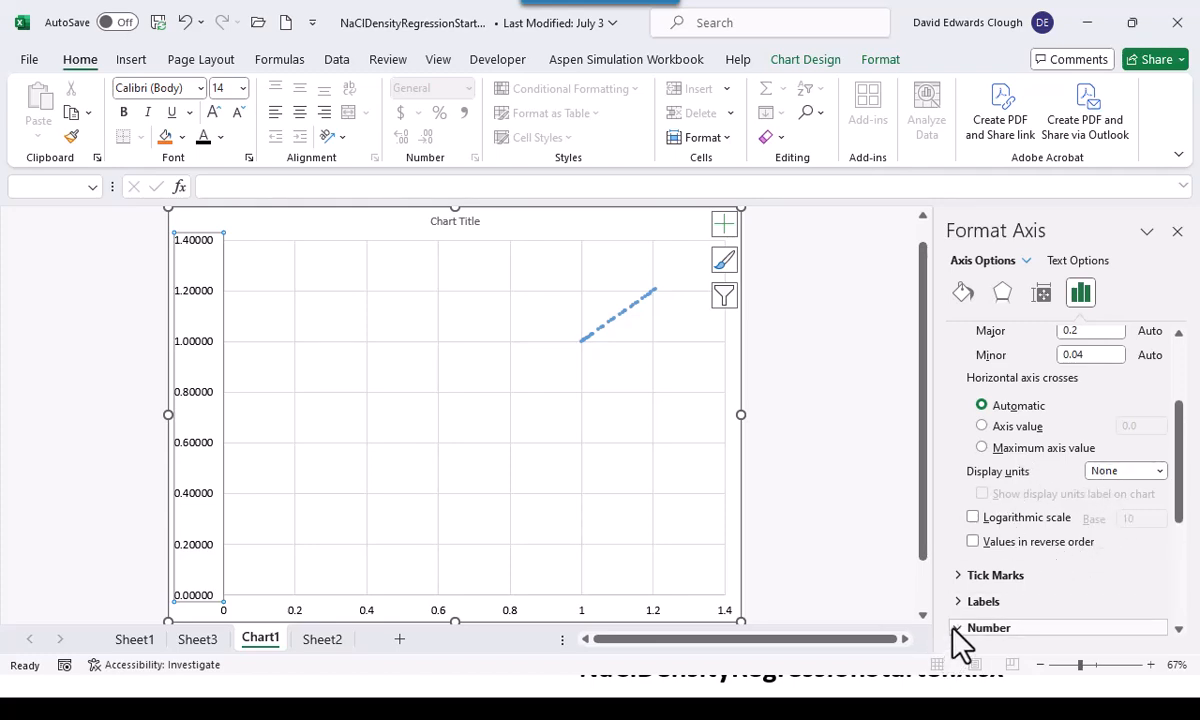
scroll(980, 590, "down", 4)
scroll(990, 600, "down", 2)
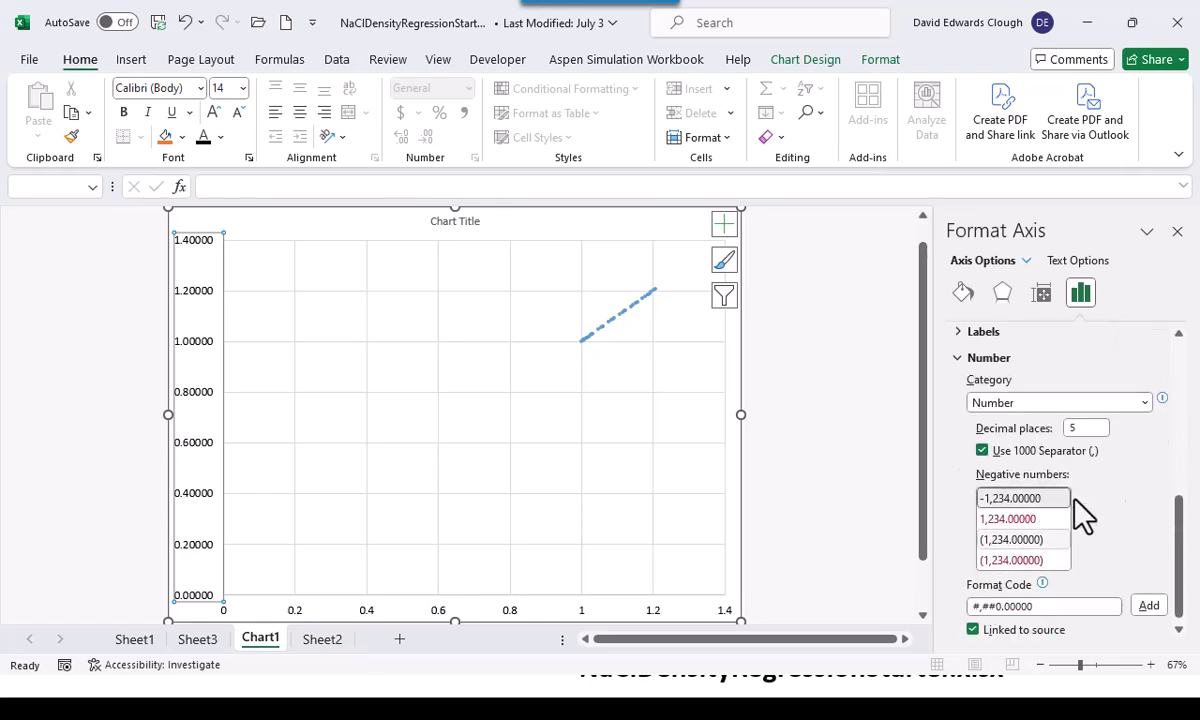
double_click(1097, 430)
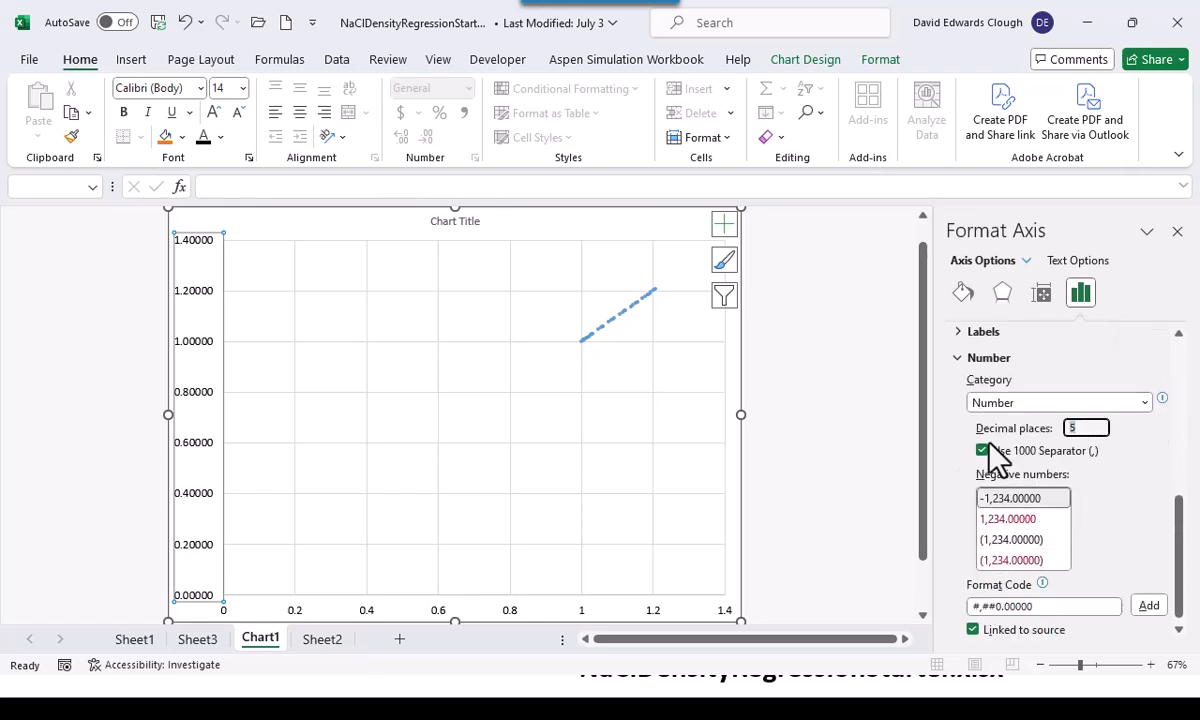
type("1")
left_click(844, 501)
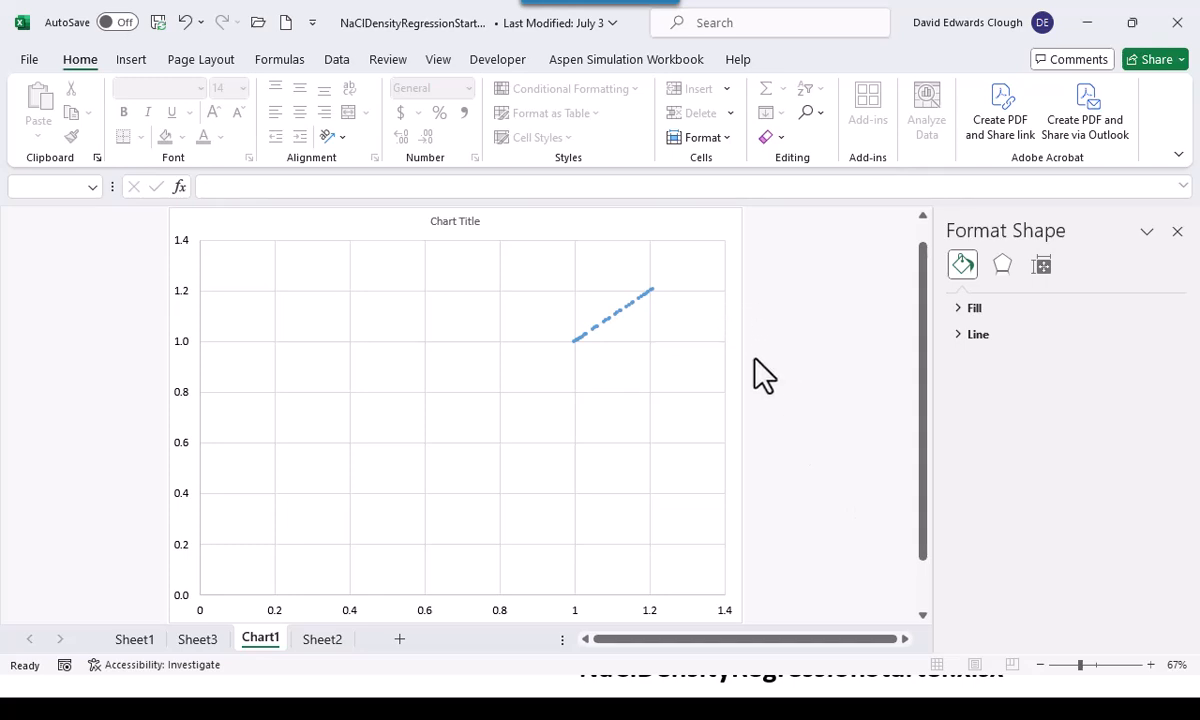
Set the minimum bound of the horizontal axis to 1
left_click(573, 614)
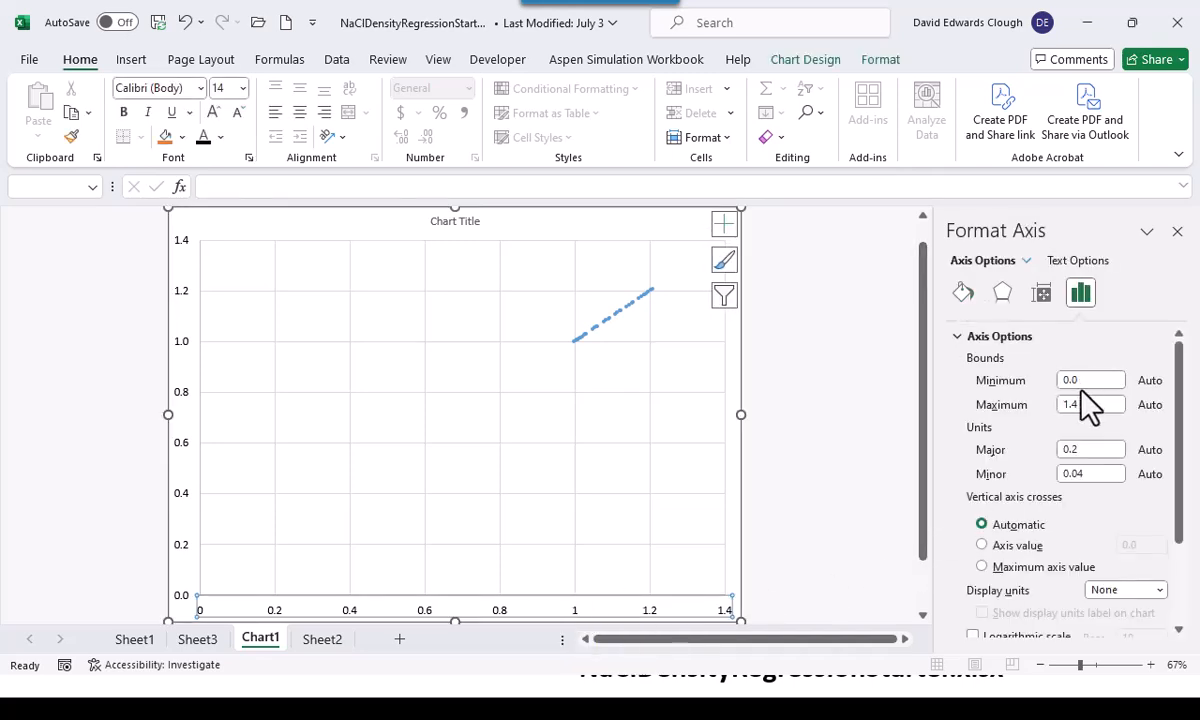
left_click_drag(1084, 380, 1056, 379)
type("1")
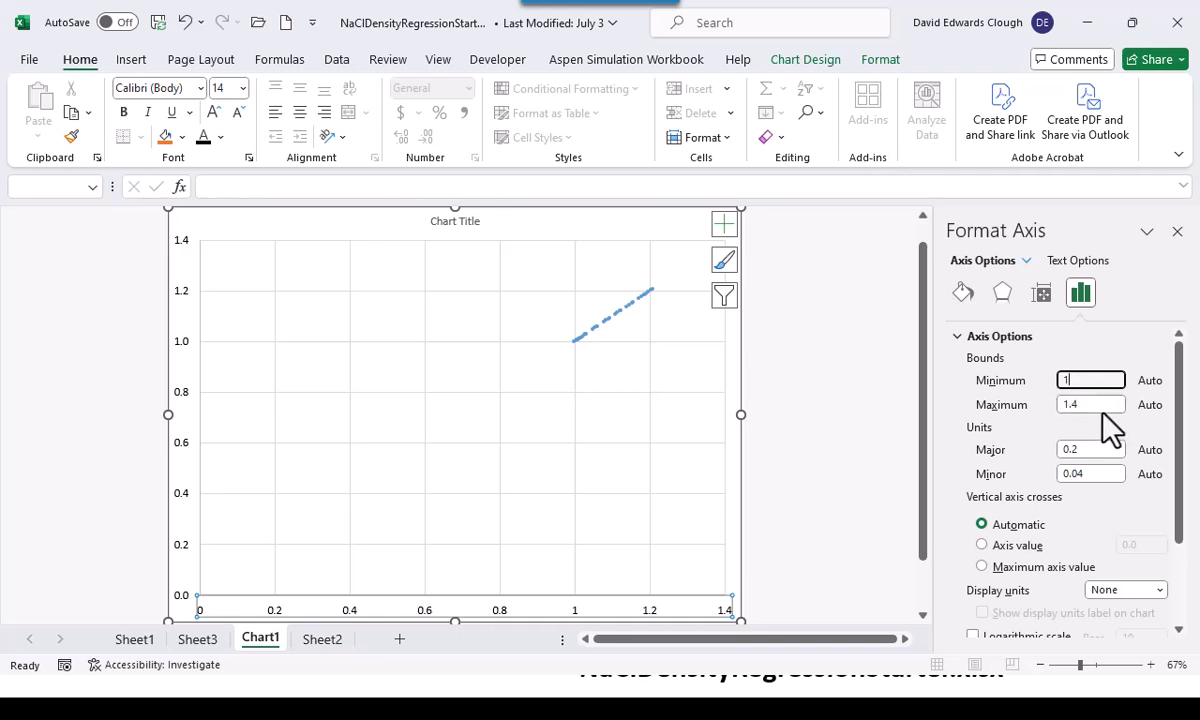
left_click_drag(1101, 404, 1040, 406)
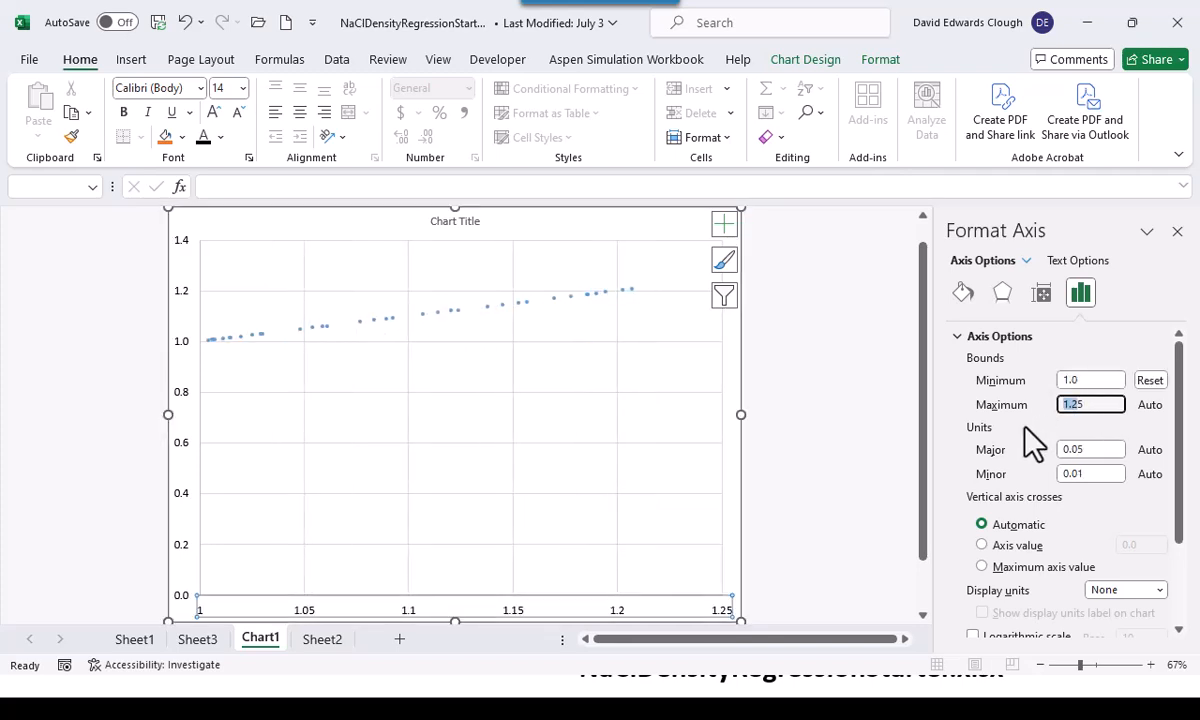
left_click(804, 402)
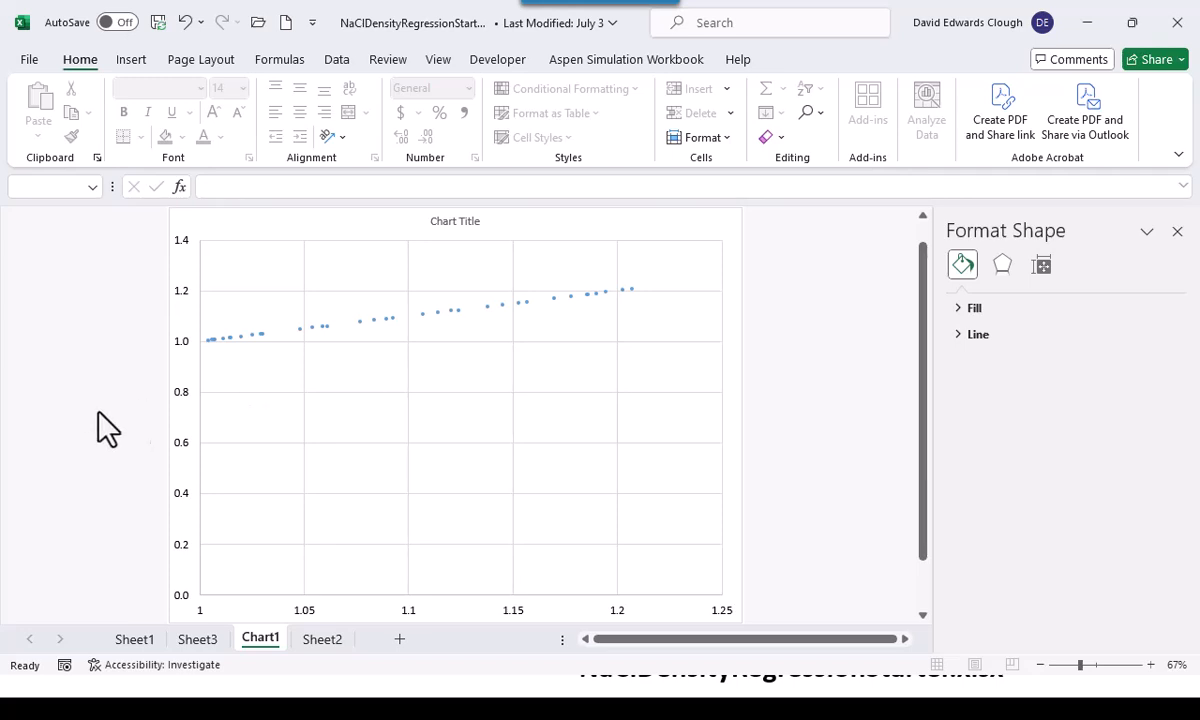
Set the minimum bound of the vertical axis to 1
left_click(186, 549)
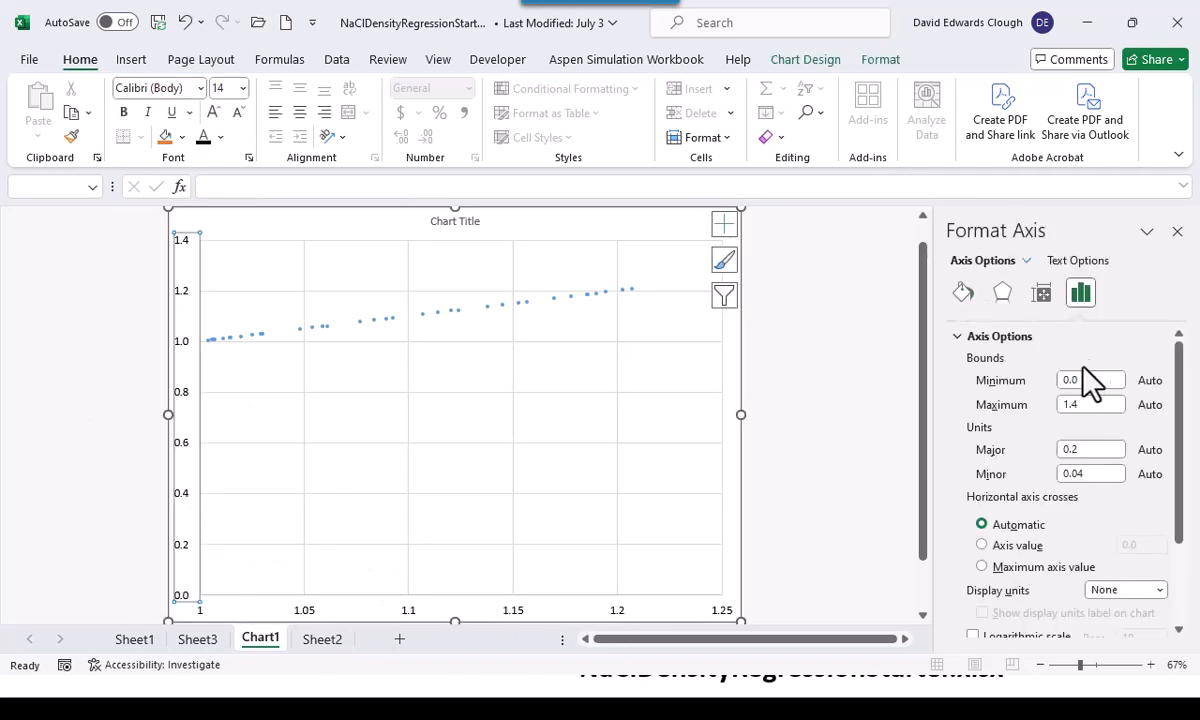
double_click(1086, 380)
type("1")
key("Return")
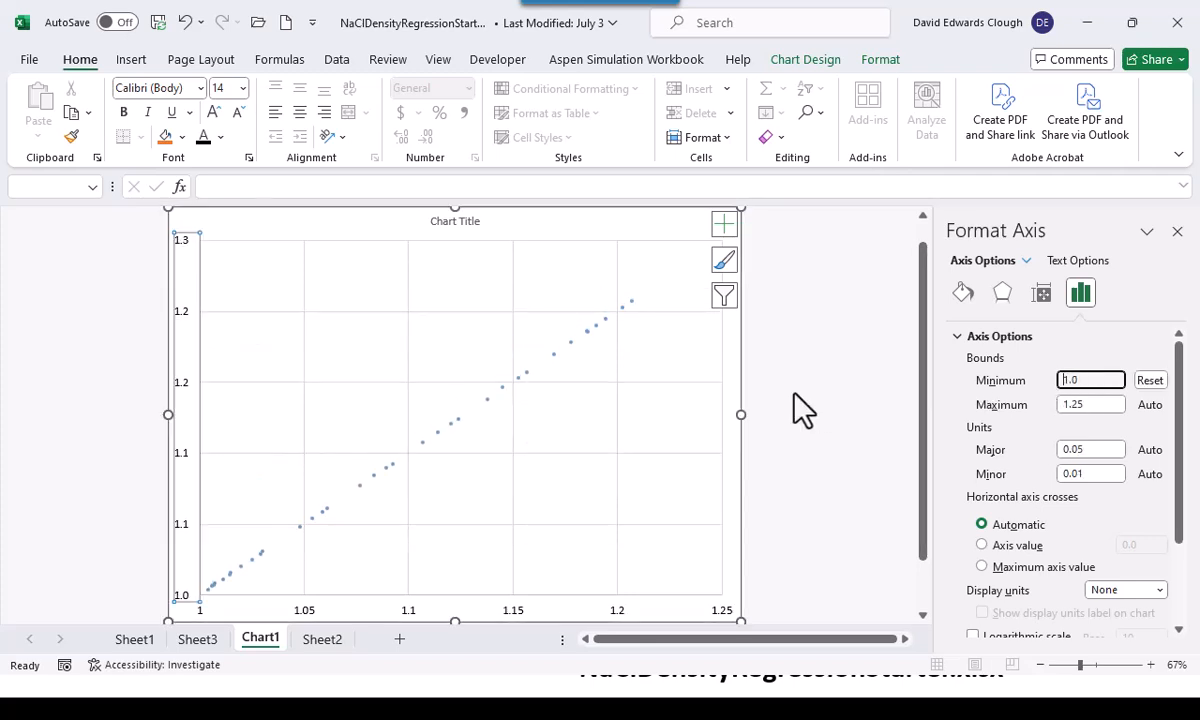
left_click(831, 483)
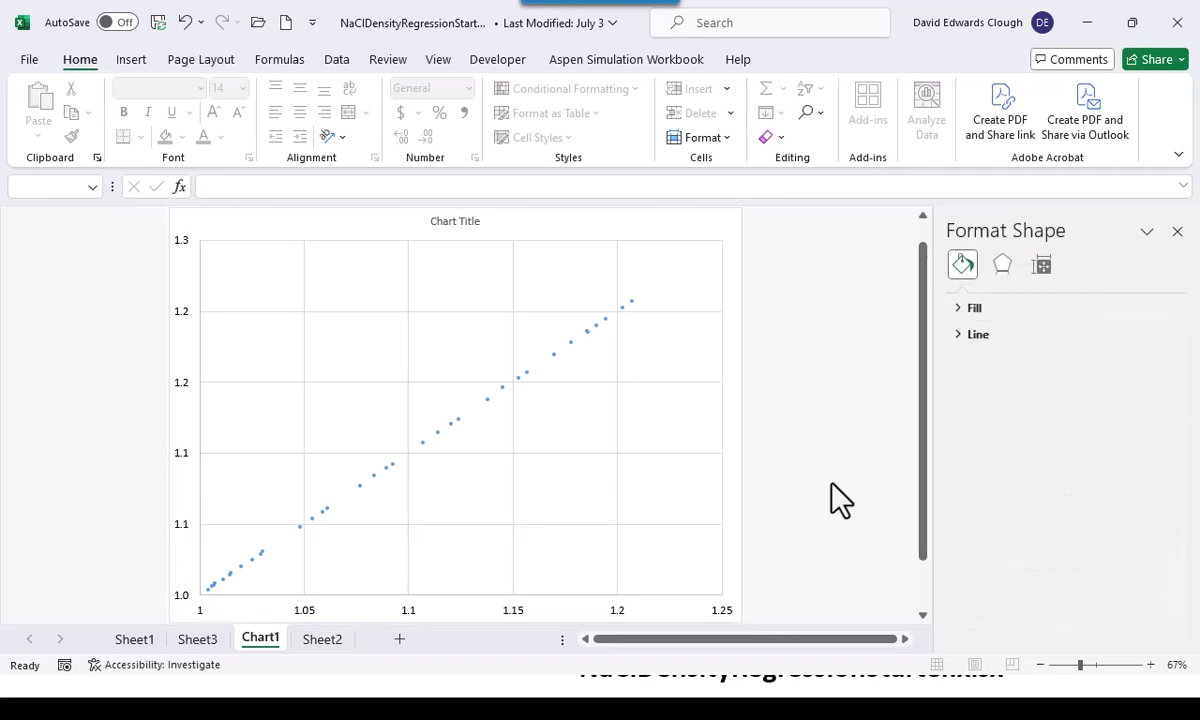
Format the data series markers with size 10 and no fill
left_click(571, 343)
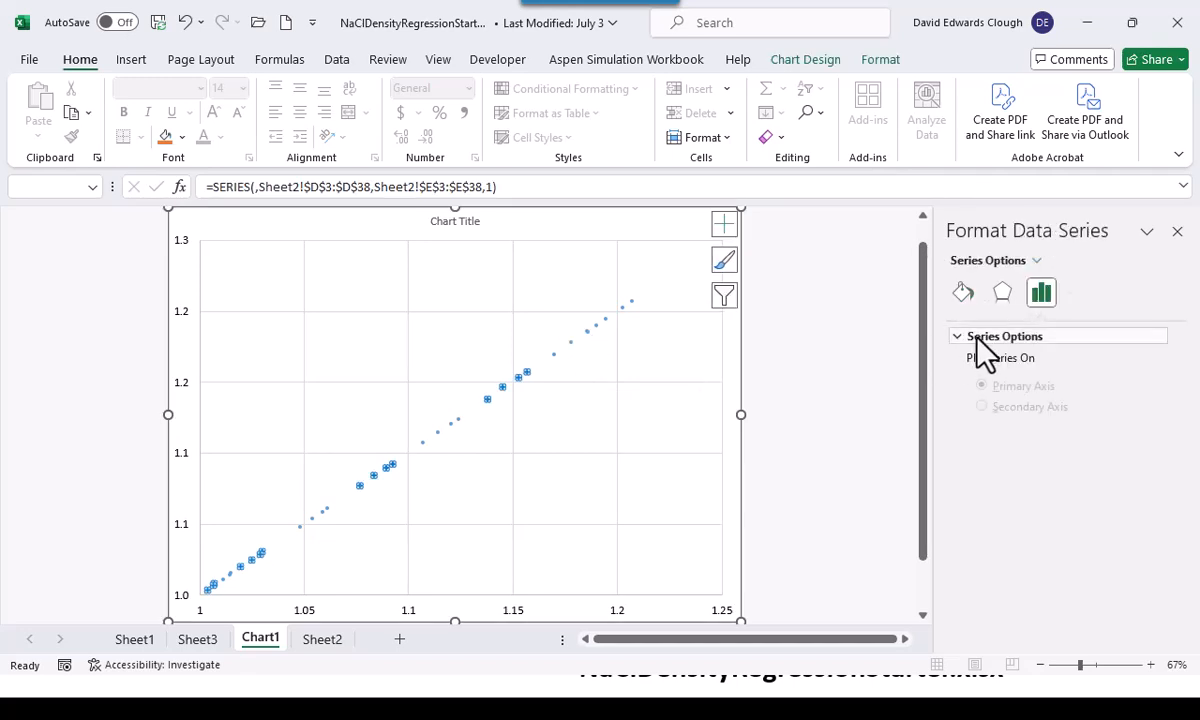
left_click(963, 292)
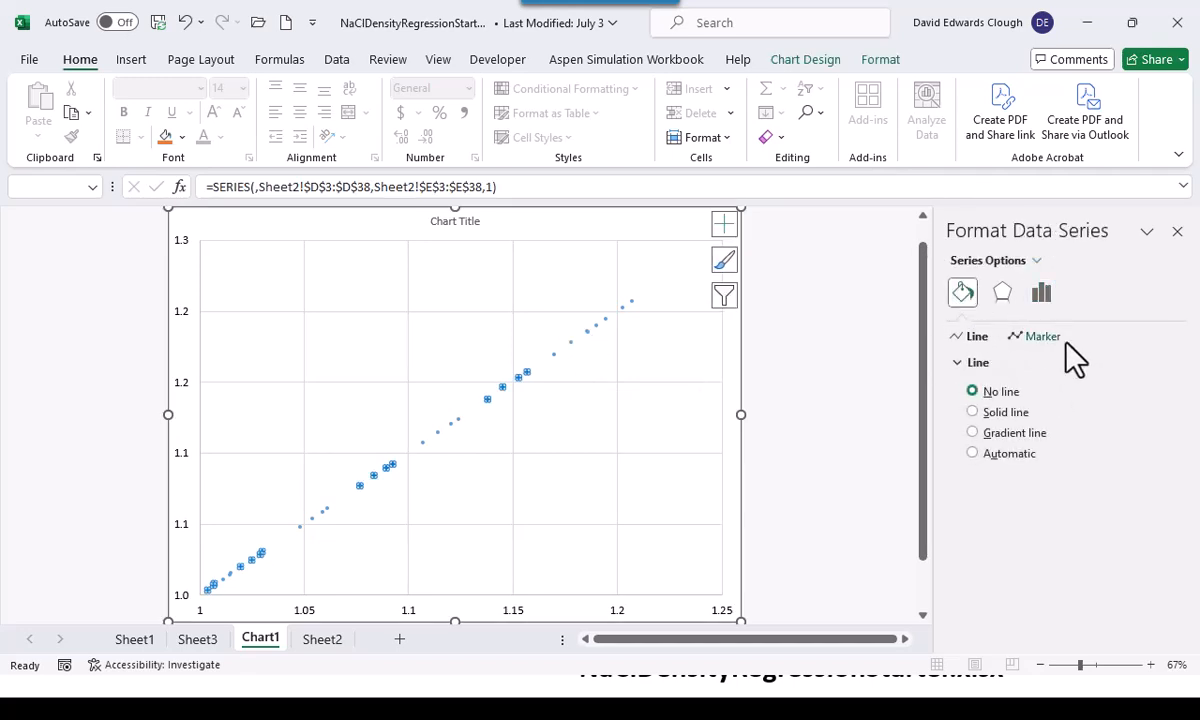
left_click(1056, 338)
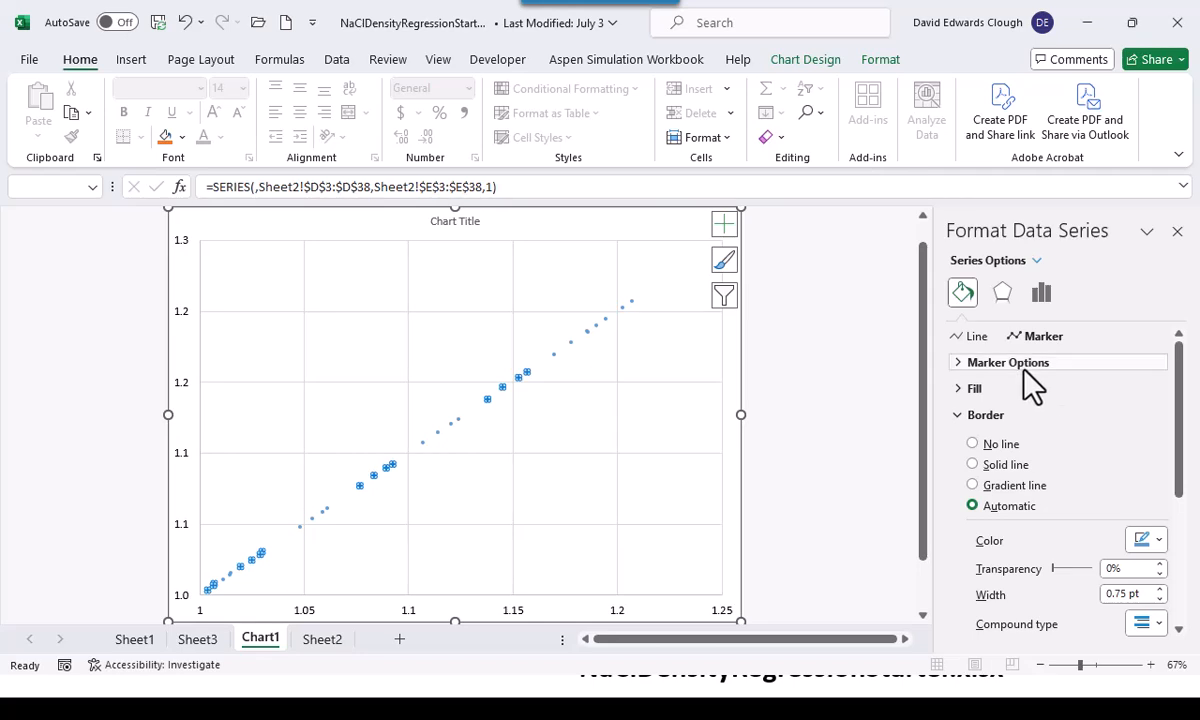
left_click(957, 364)
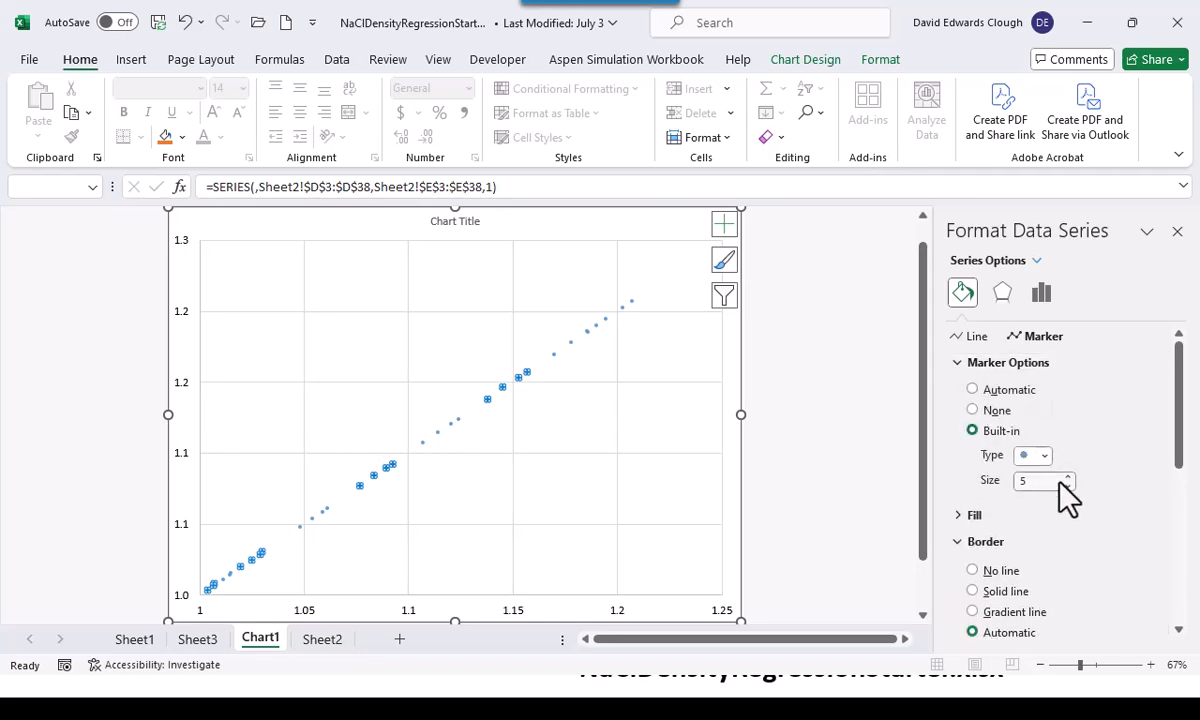
left_click(1068, 476)
left_click(1068, 476)
left_click(1068, 476)
left_click(1068, 476)
left_click(1068, 476)
left_click(965, 518)
left_click(972, 545)
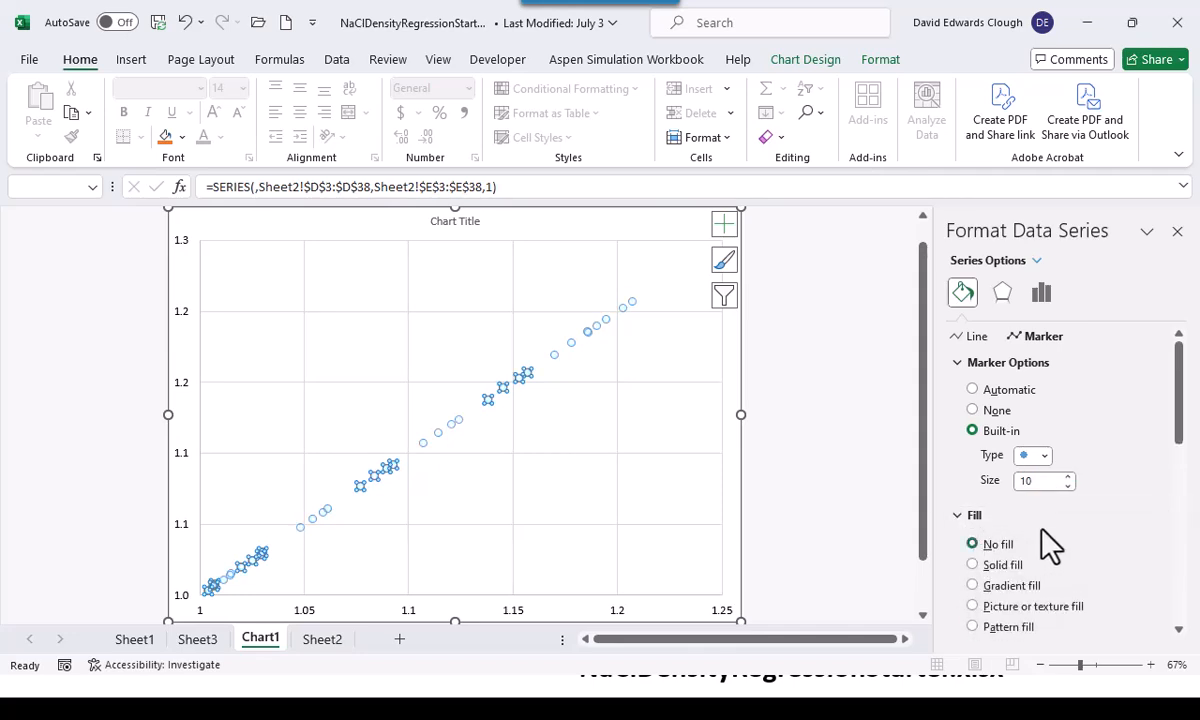
Give the data series markers a solid black border and close the formatting pane
scroll(1047, 544, "down", 5)
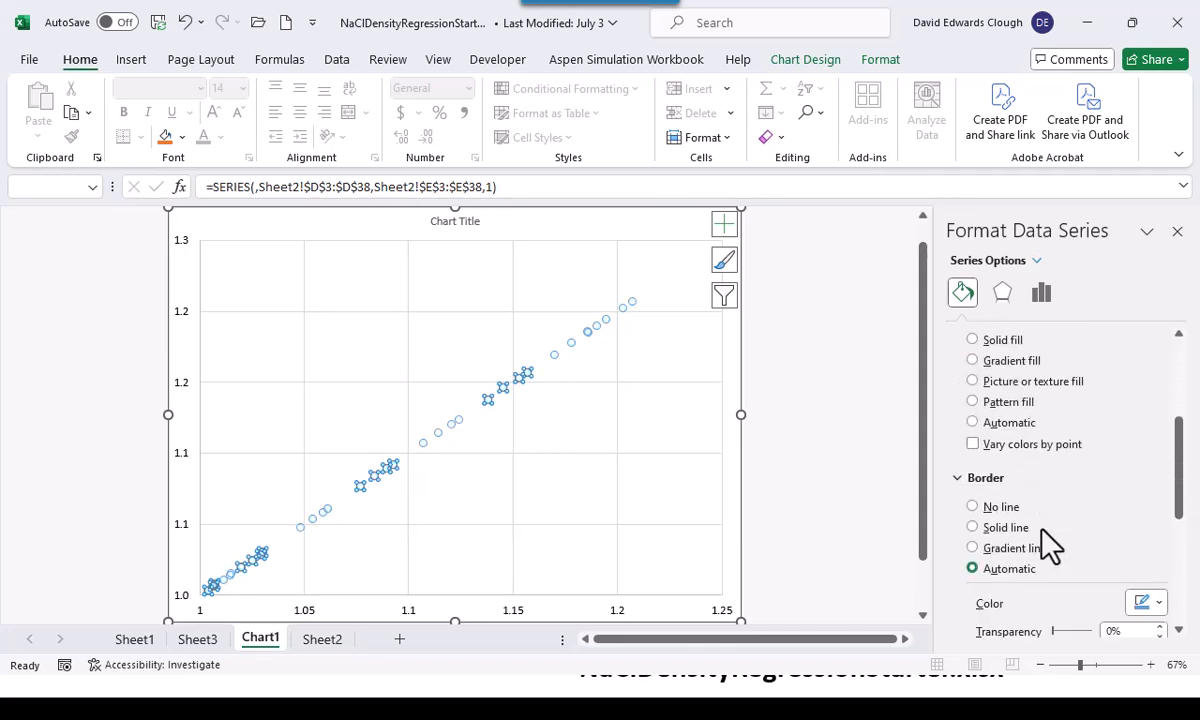
left_click(973, 528)
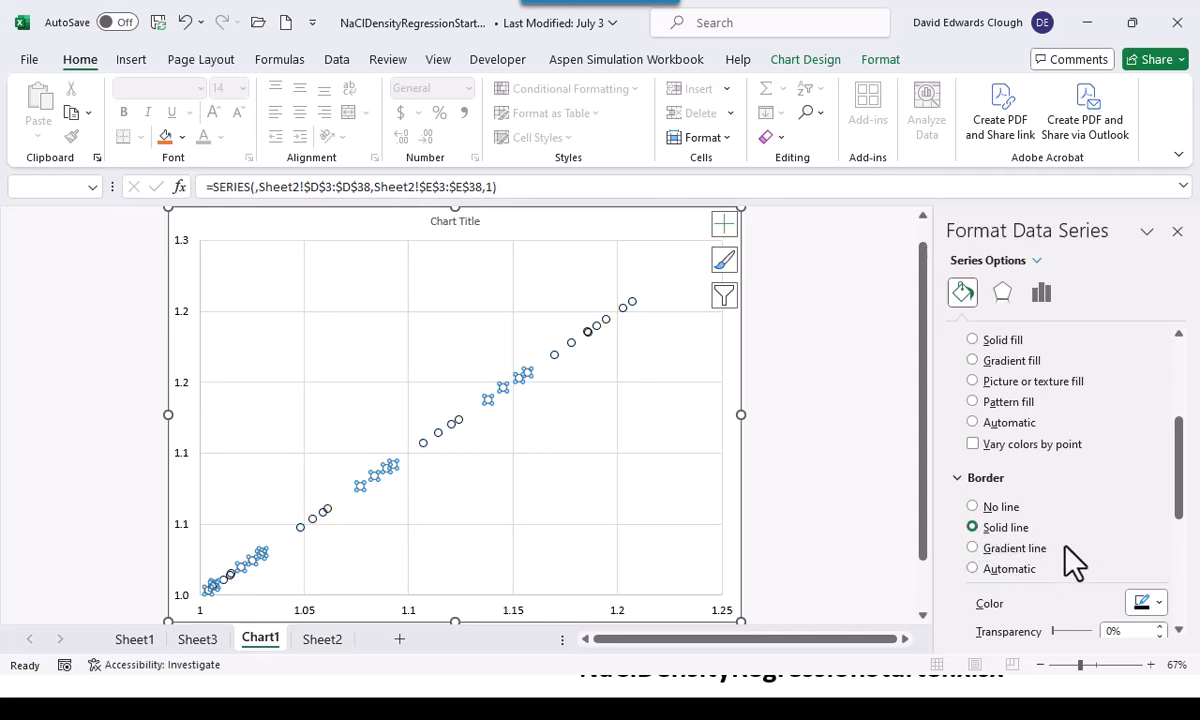
scroll(1071, 562, "down", 3)
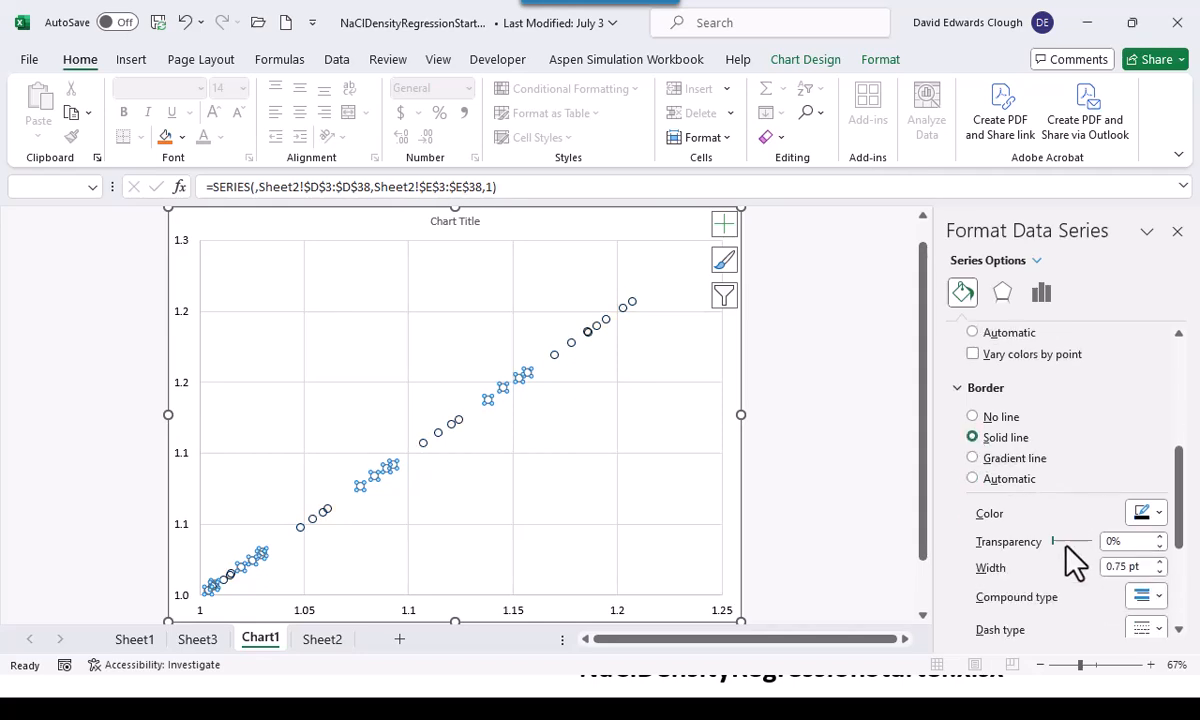
left_click(804, 497)
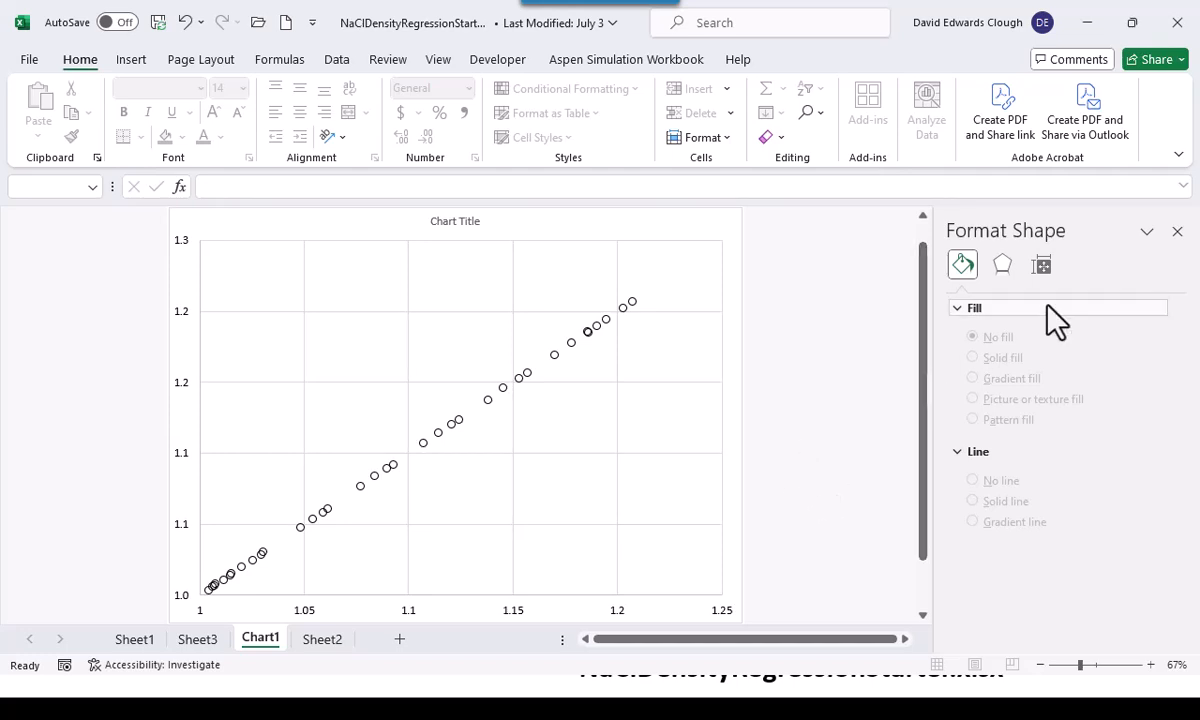
left_click(1177, 231)
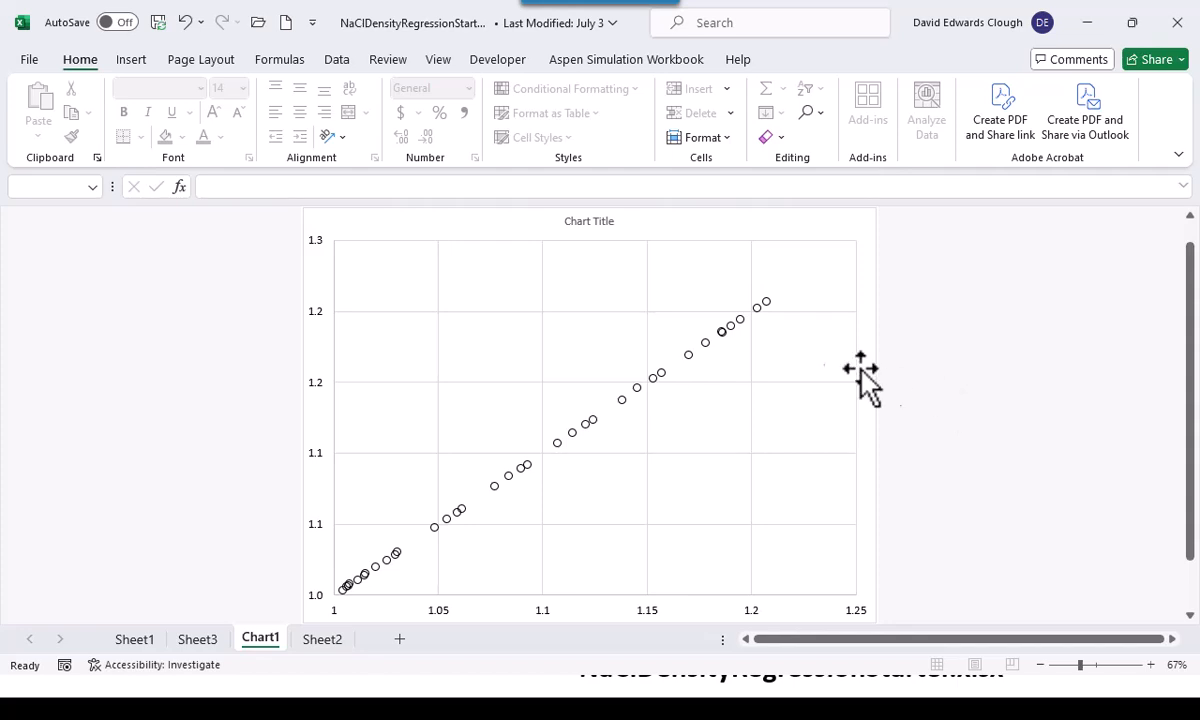
Delete the chart's title placeholder
left_click(593, 228)
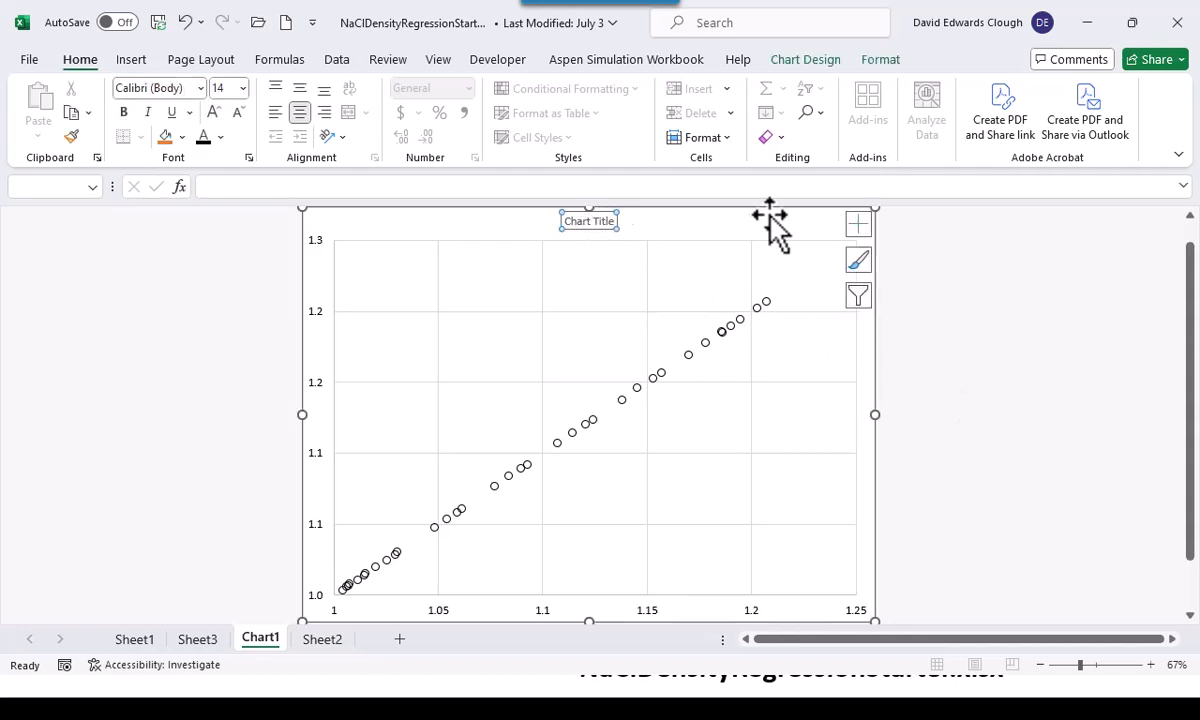
key("Delete")
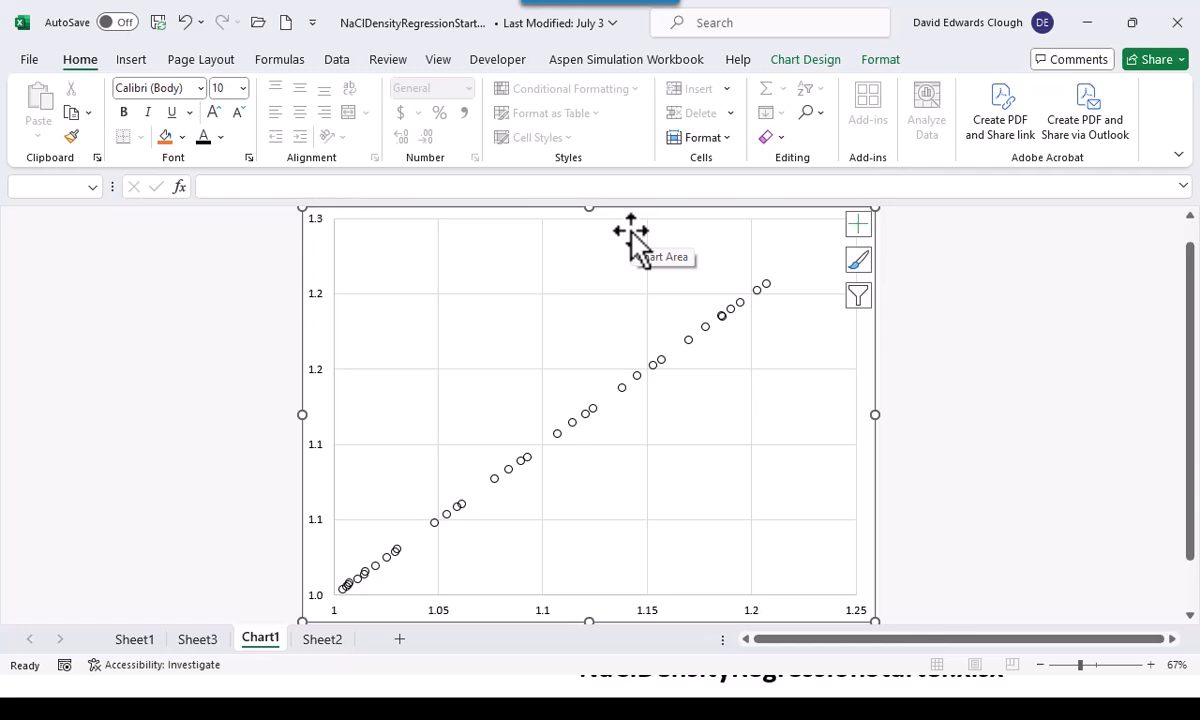
left_click(236, 366)
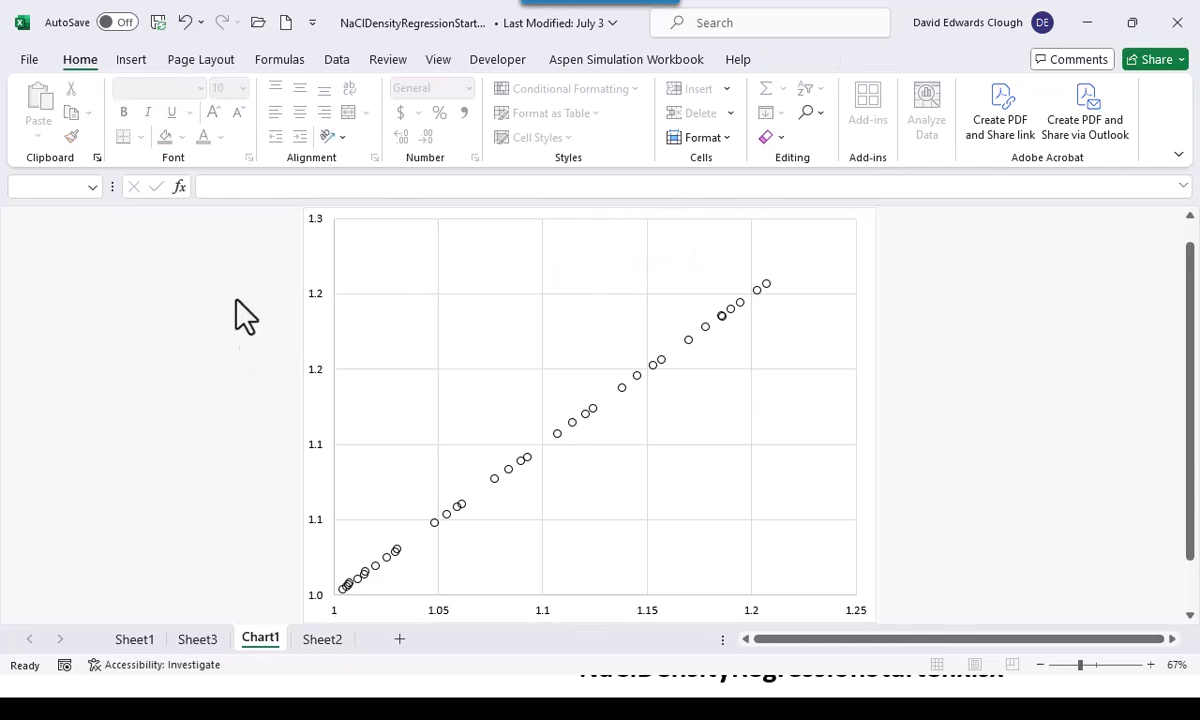
Draw a straight diagonal line, about 8.66 by 6.2 inches, from the plot's origin to its upper-right corner
left_click(871, 260)
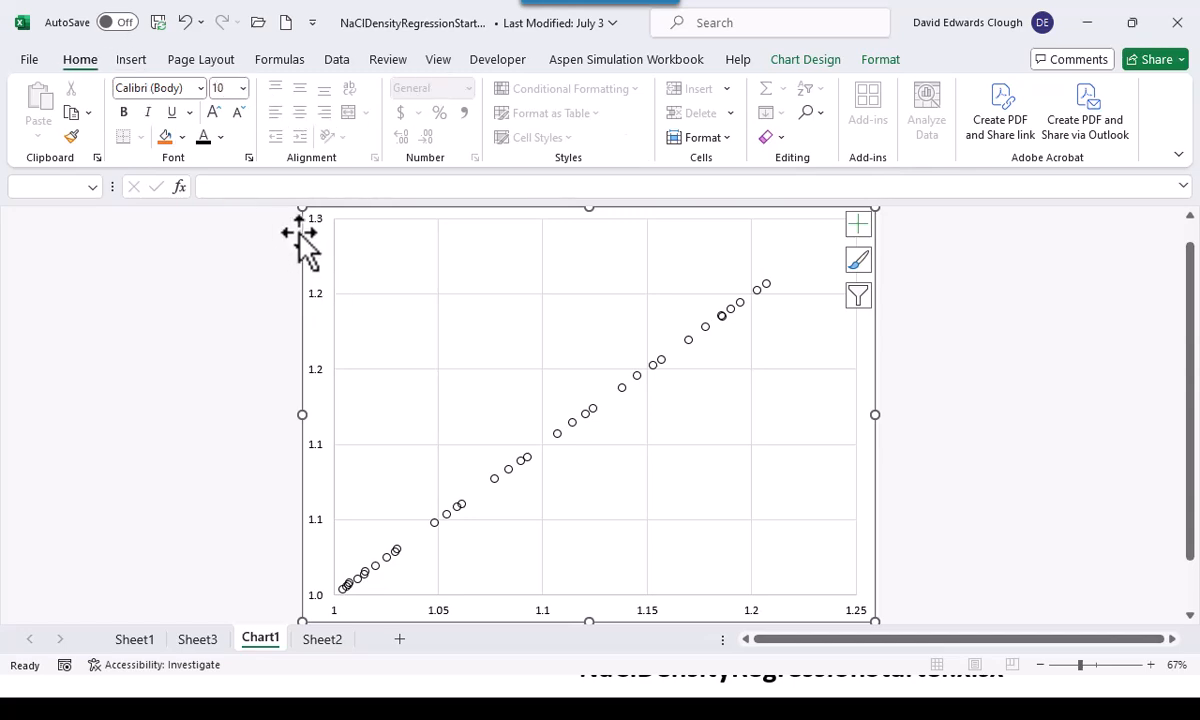
left_click(131, 60)
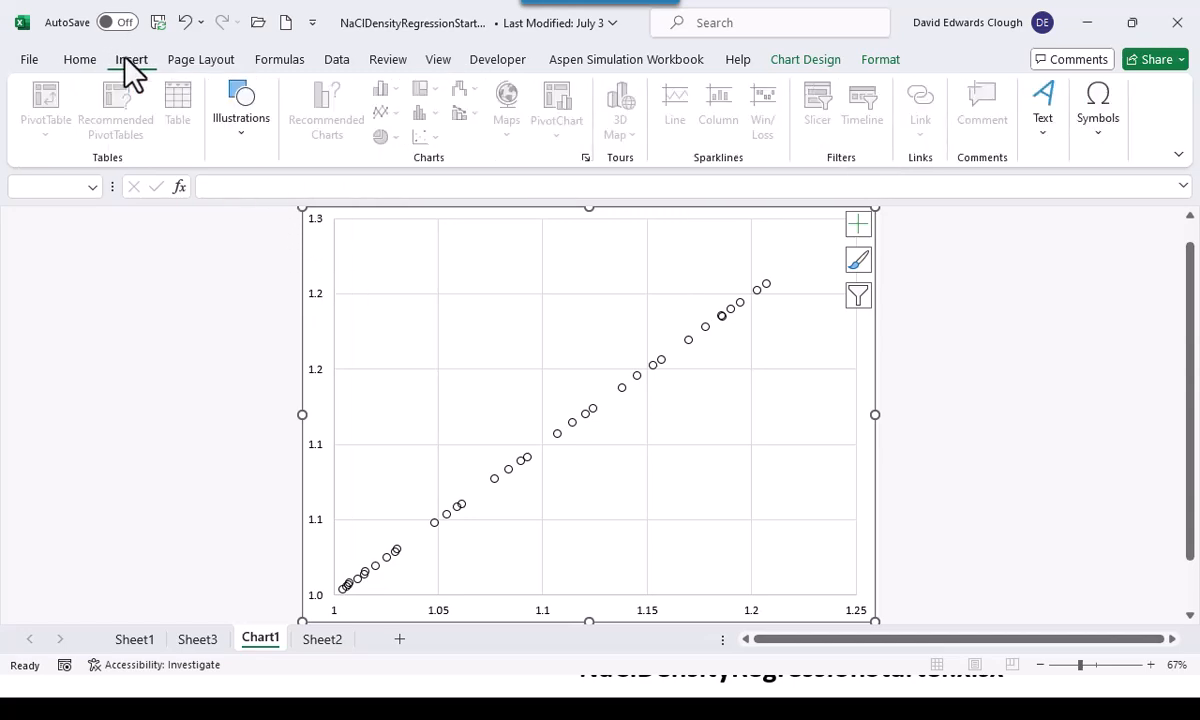
left_click(232, 130)
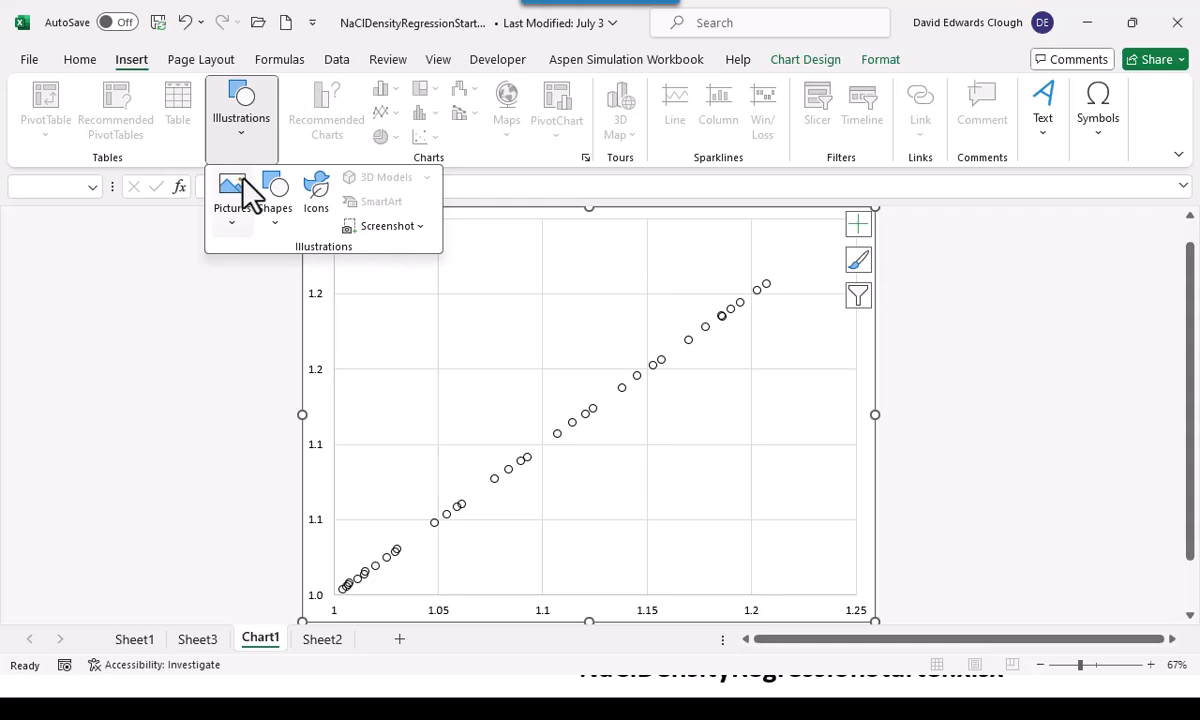
left_click(282, 215)
left_click(285, 276)
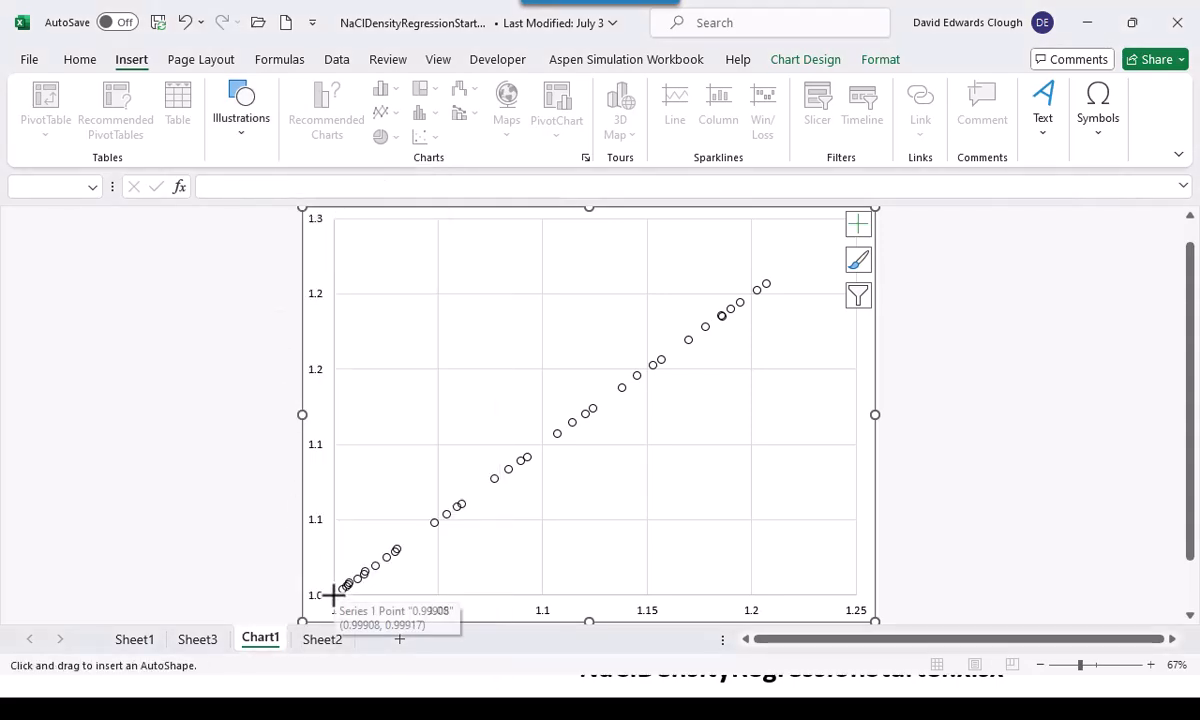
left_click_drag(339, 588, 854, 219)
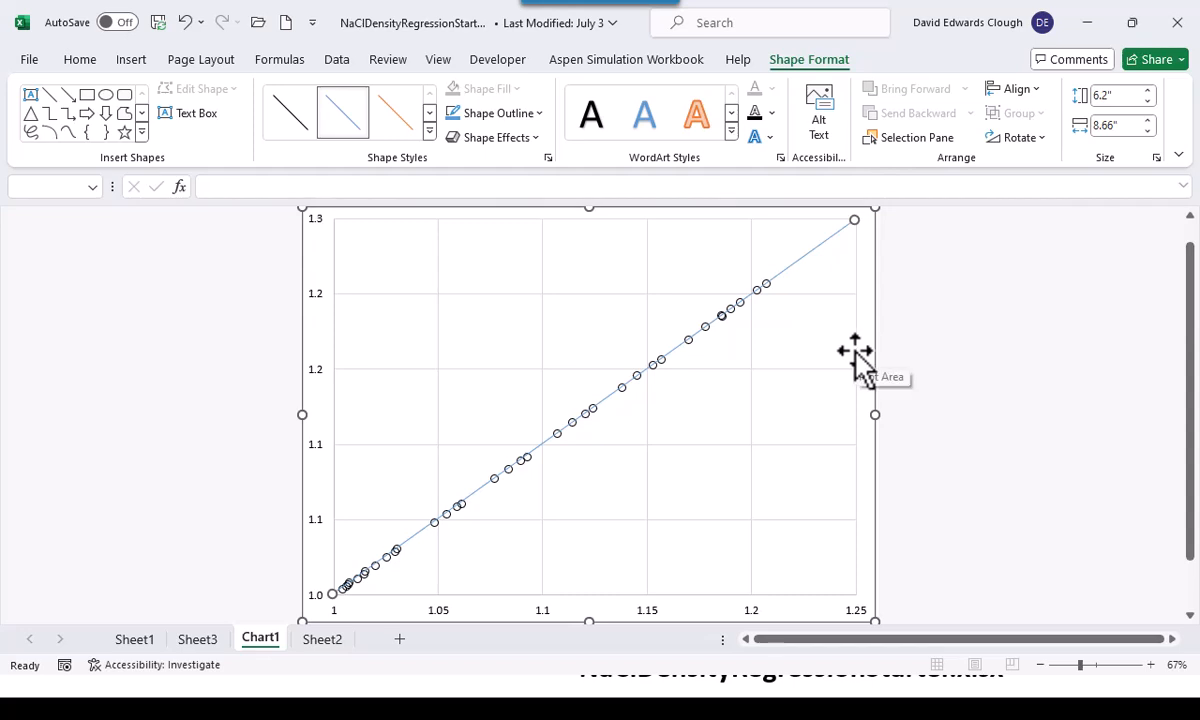
Set the color of the diagonal line to black
right_click(796, 263)
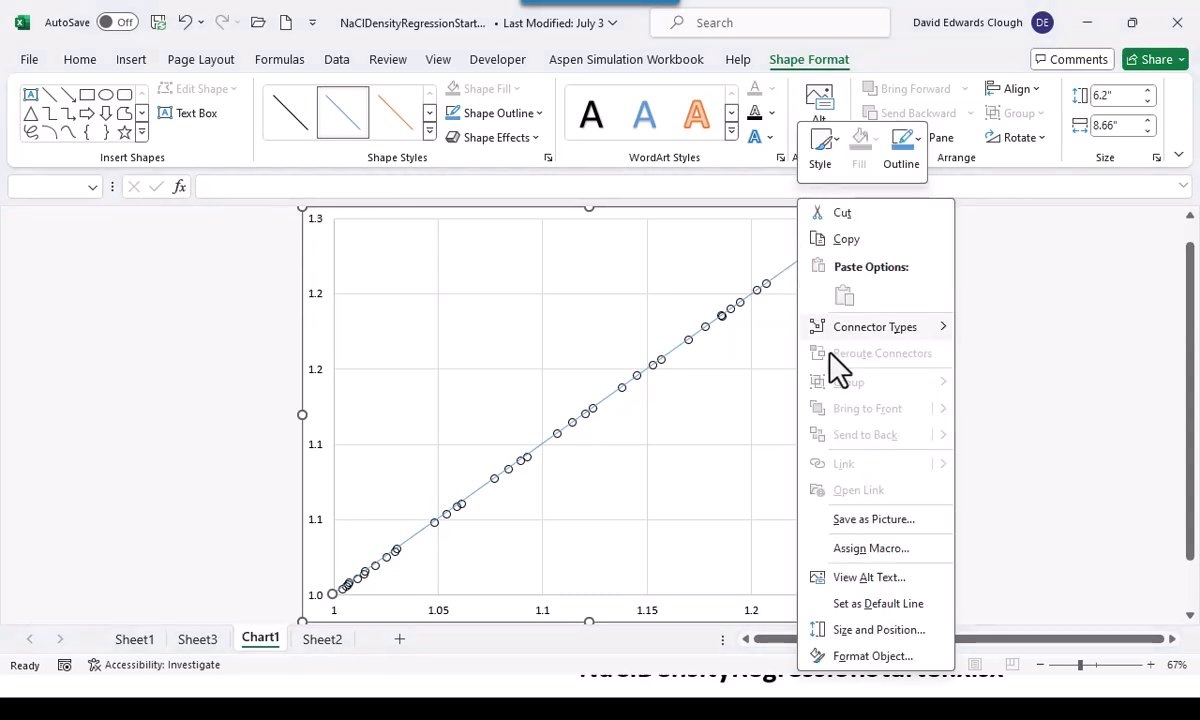
left_click(862, 656)
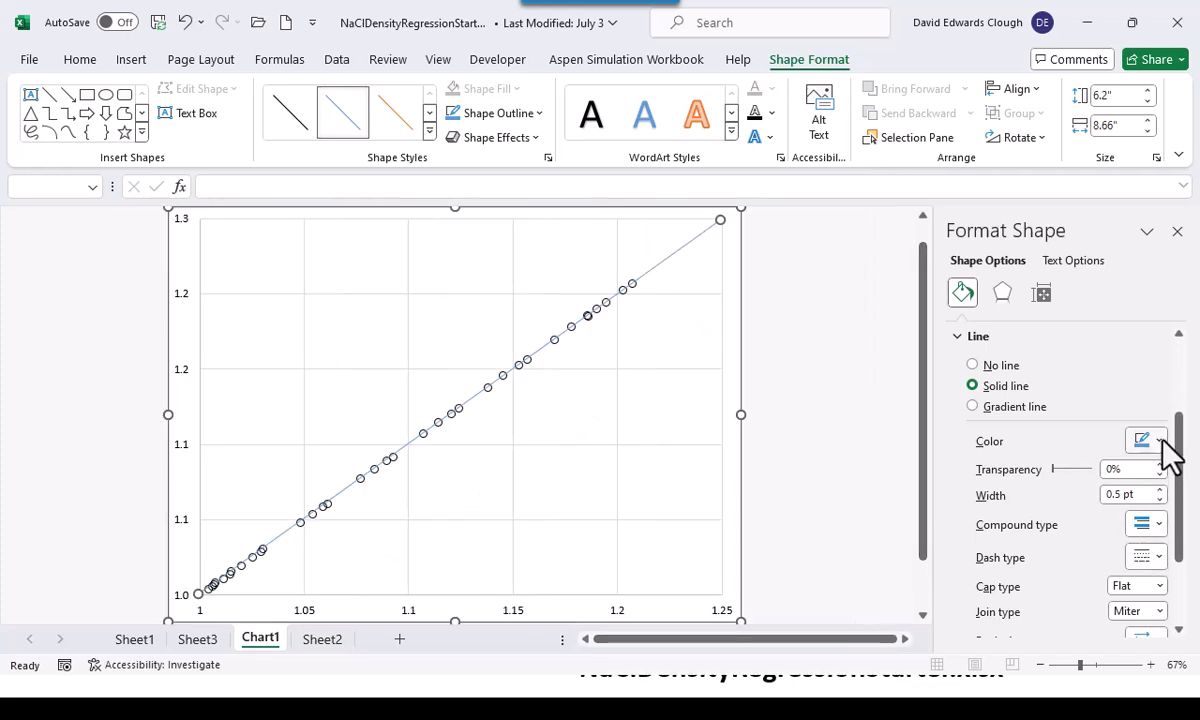
left_click(1158, 445)
left_click(1058, 492)
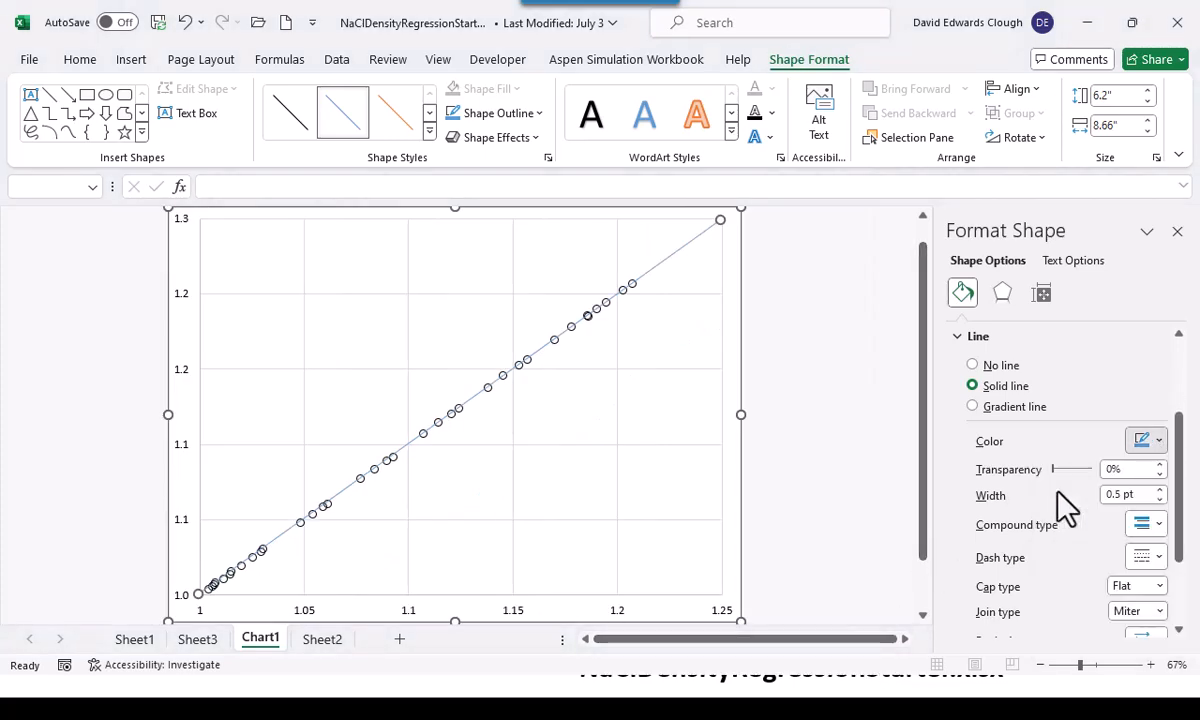
Try the square-dot and round-dot dash types on the diagonal line
left_click(1143, 557)
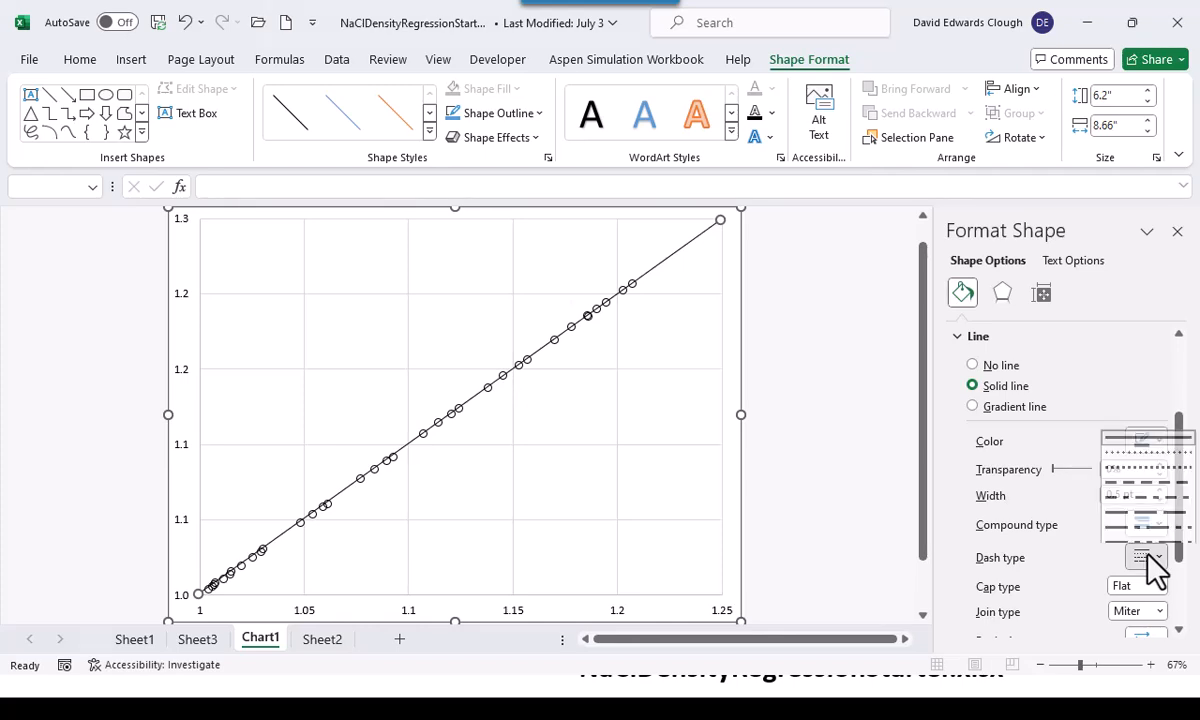
left_click(1150, 476)
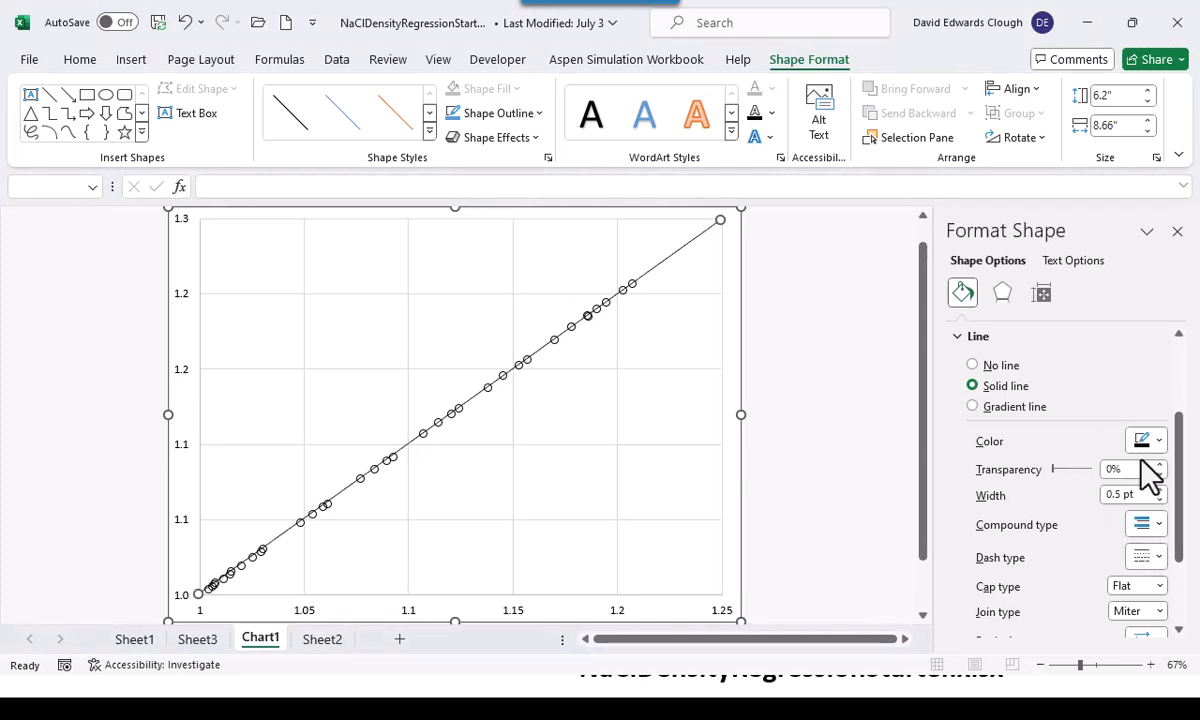
left_click(1150, 558)
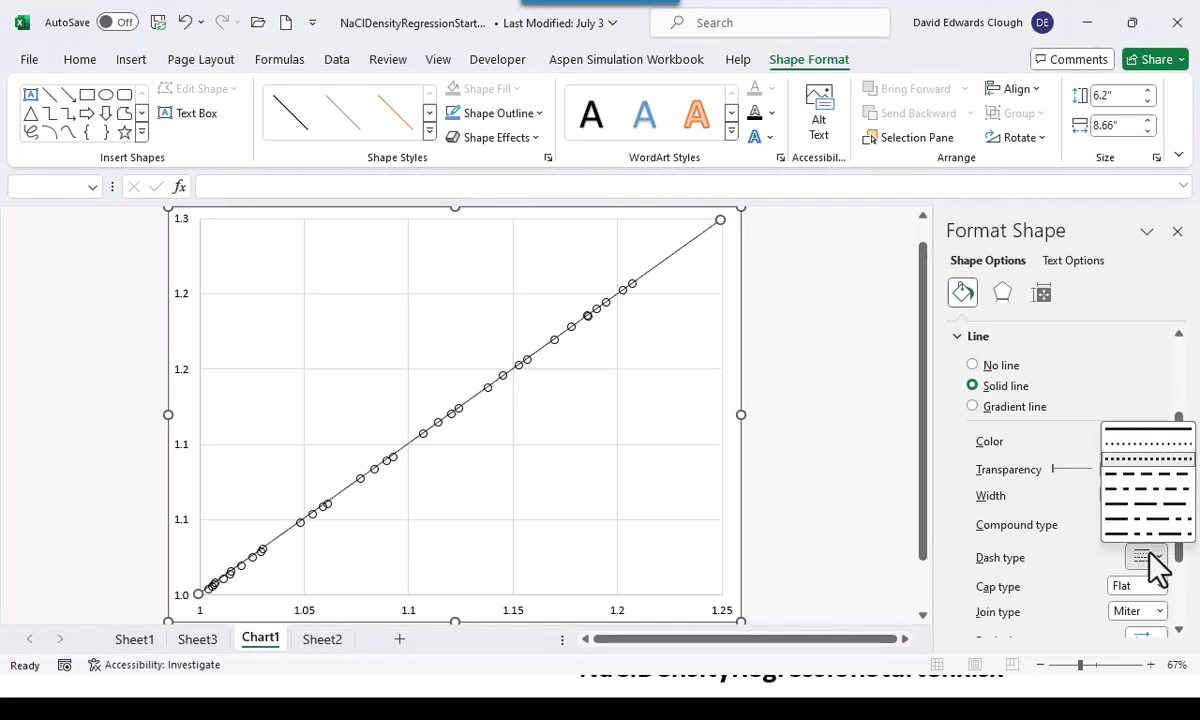
left_click(1148, 456)
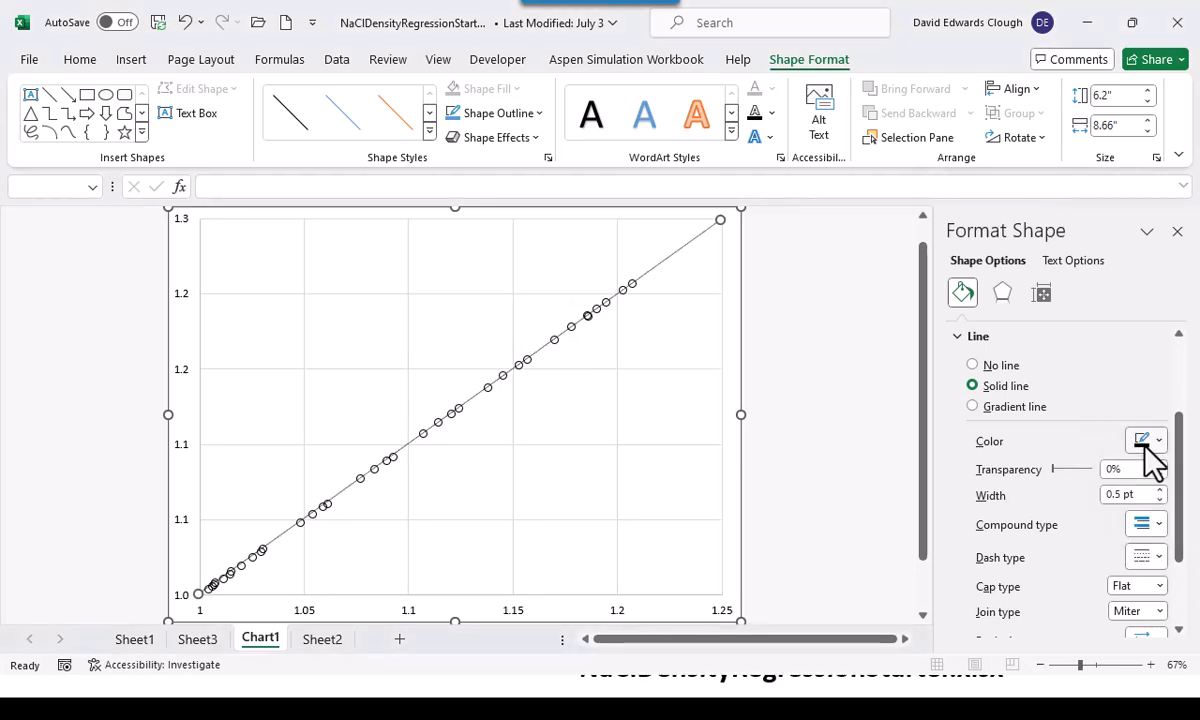
Make the diagonal line dashed with a width of 0.75 pt
left_click(1155, 566)
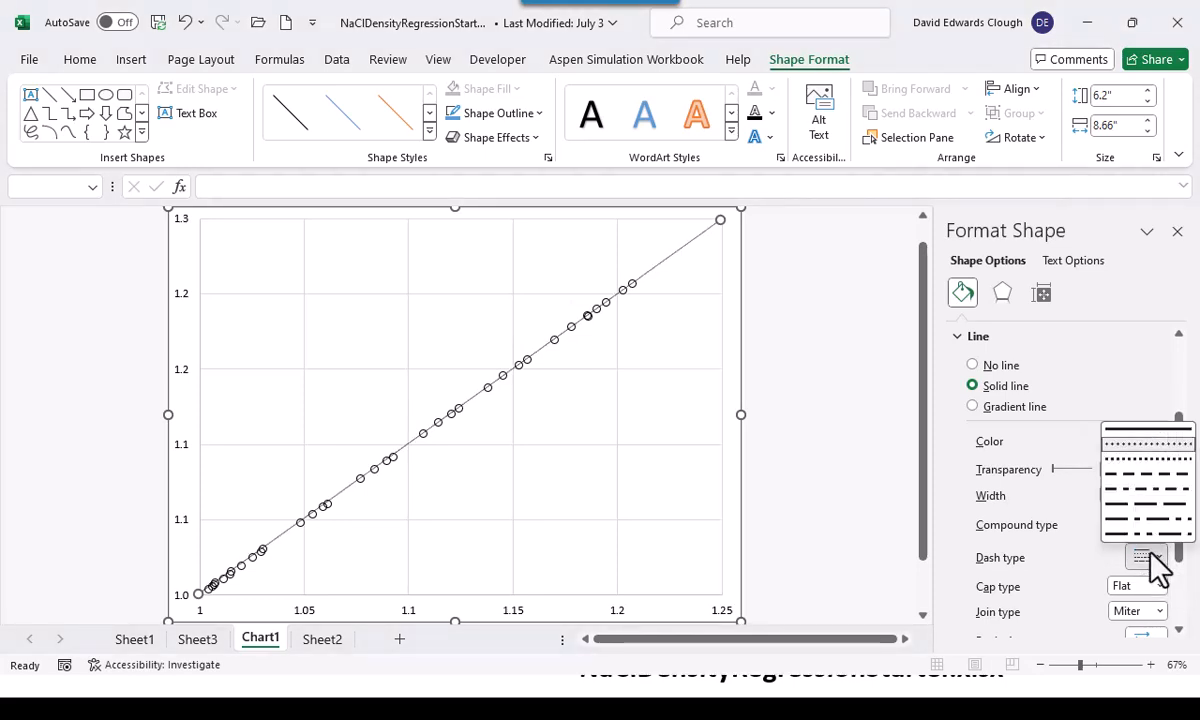
left_click(1151, 472)
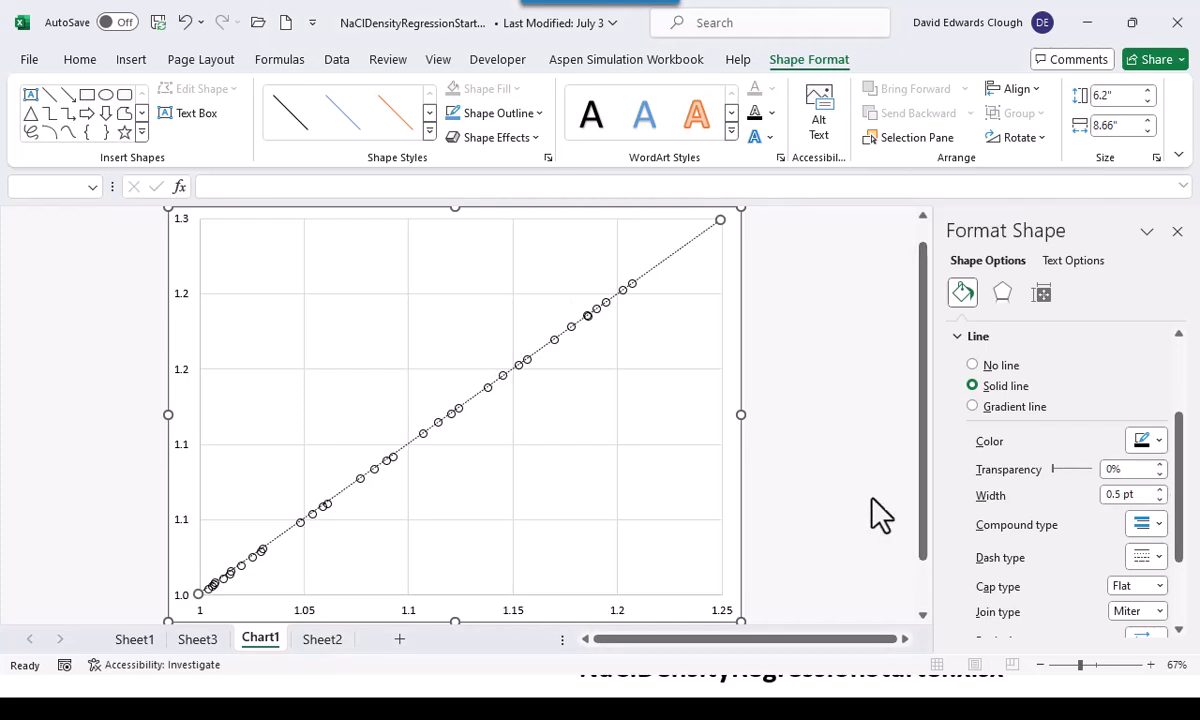
left_click(1159, 490)
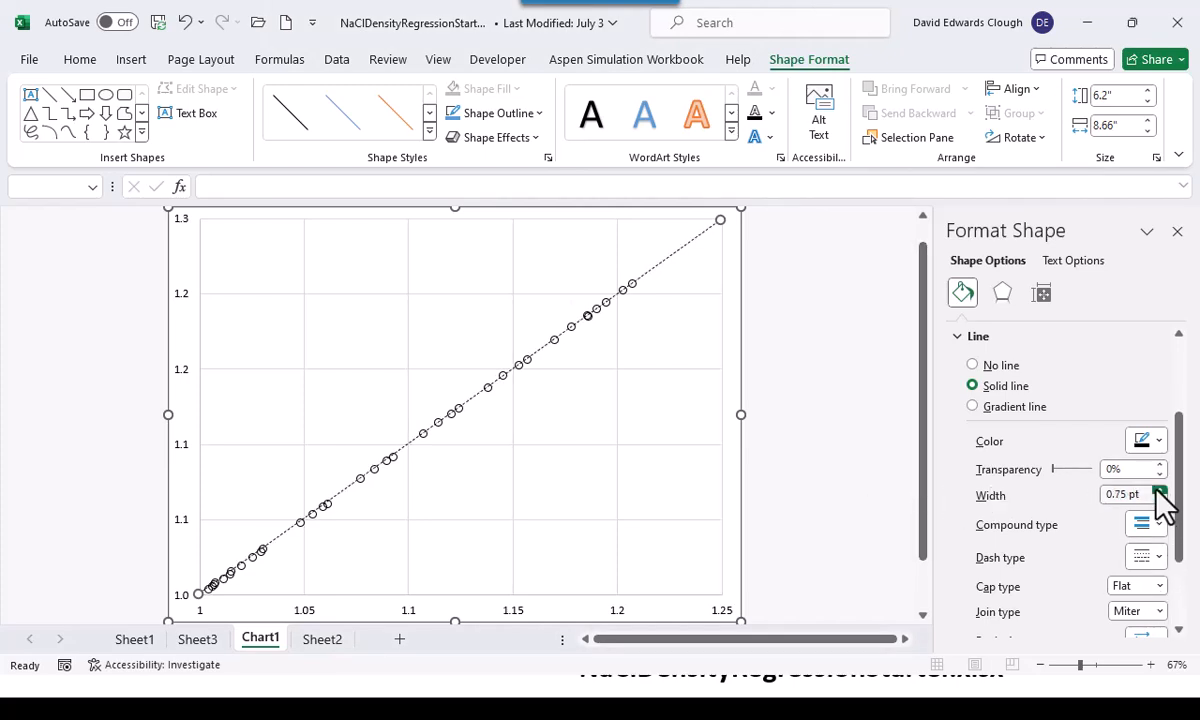
left_click(868, 525)
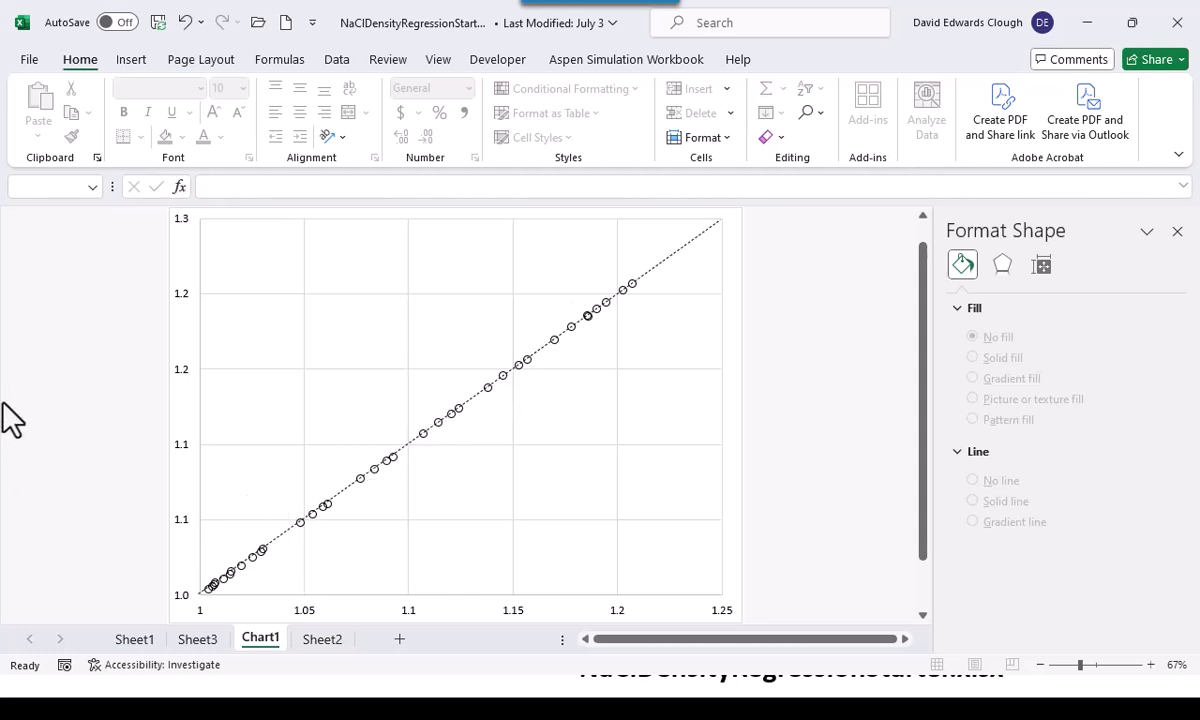
Insert a markers-only scatter chart on Sheet3 of the residuals against predicted density, using B21:C56
left_click(196, 639)
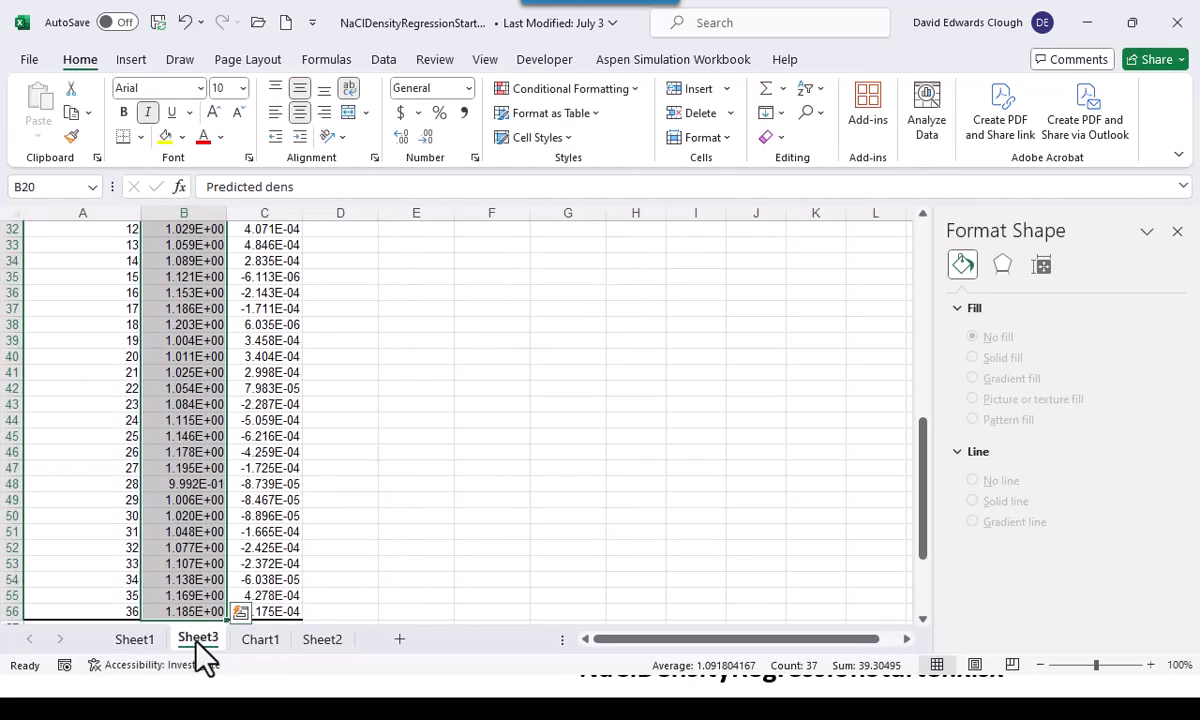
scroll(423, 540, "up", 7)
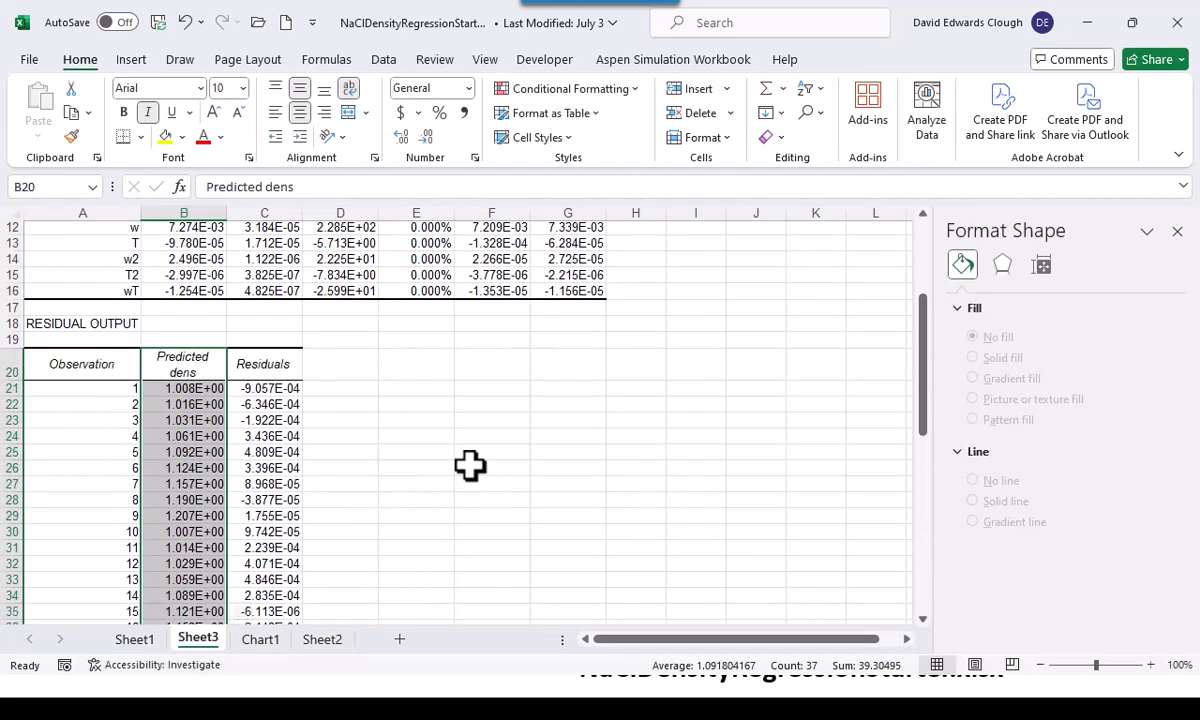
left_click(176, 395)
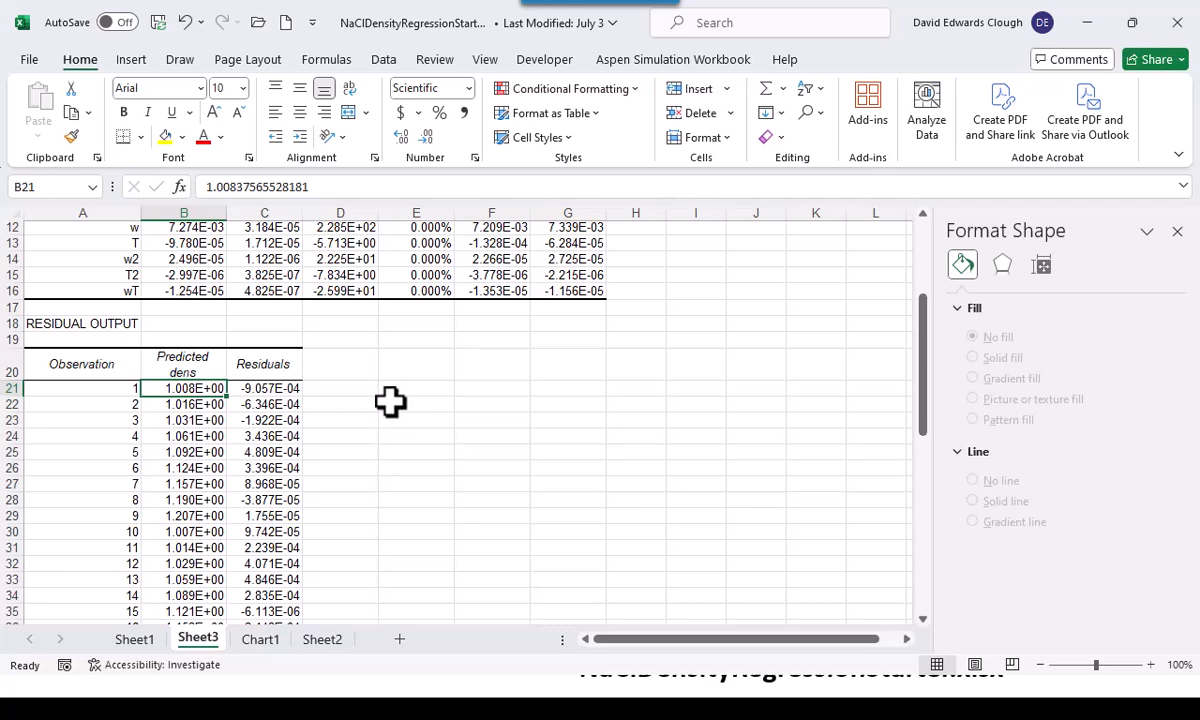
key("shift+Right")
key("ctrl+shift+Down")
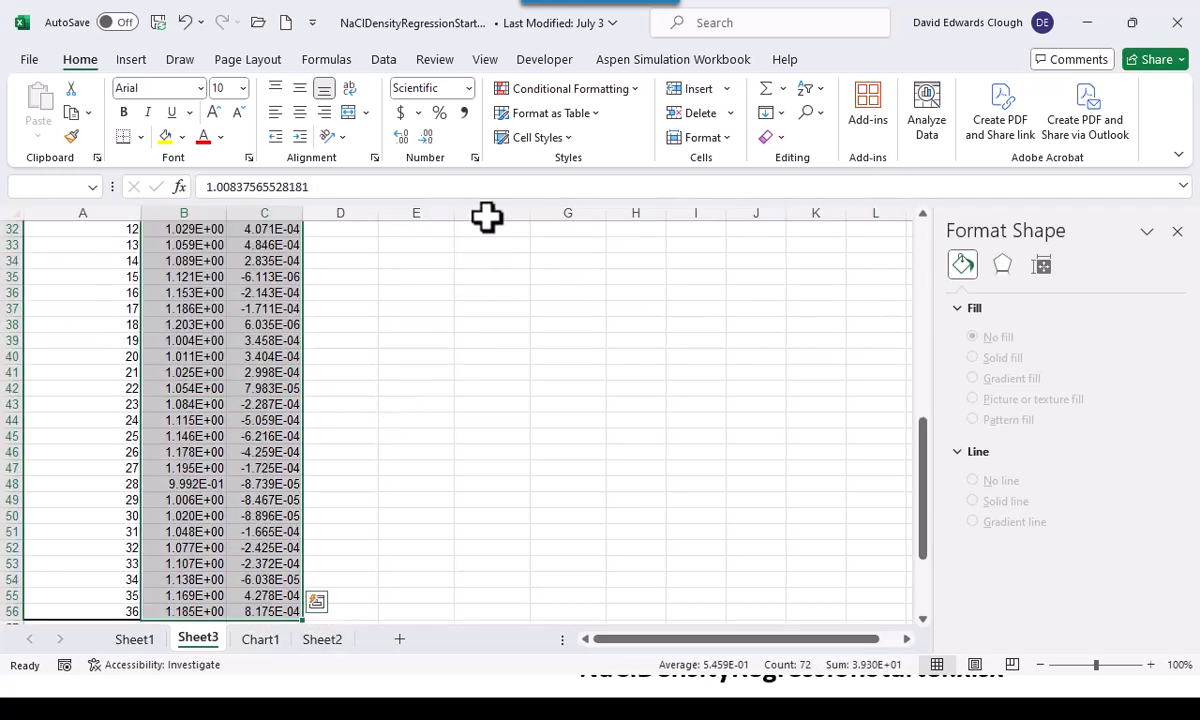
left_click(131, 60)
left_click(420, 138)
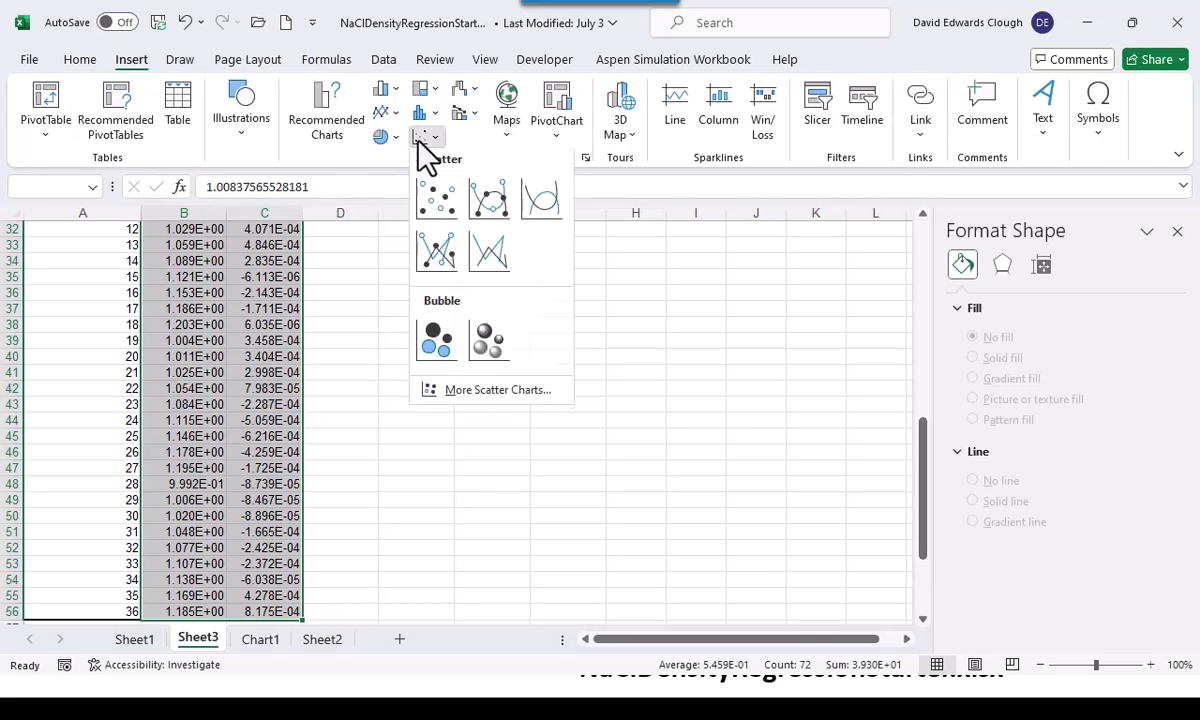
left_click(437, 201)
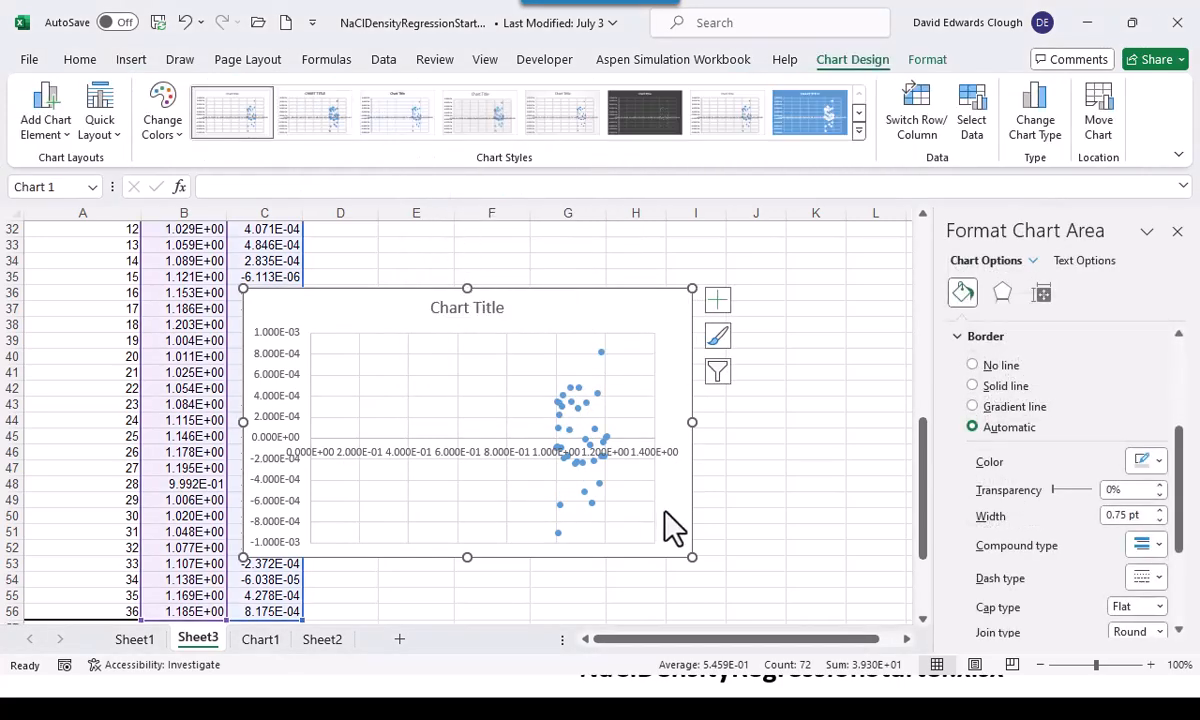
Move the residuals chart clear of the data columns and set its horizontal axis minimum to 1.0
left_click_drag(607, 319, 750, 280)
left_click(598, 411)
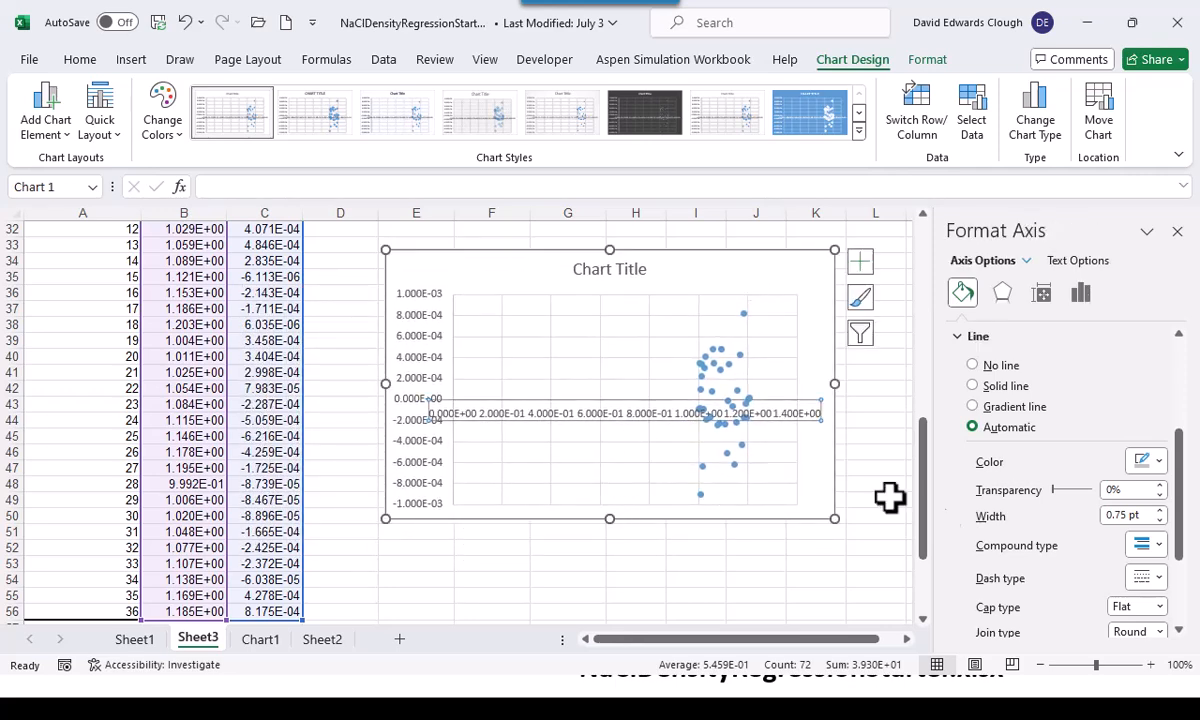
left_click(1081, 293)
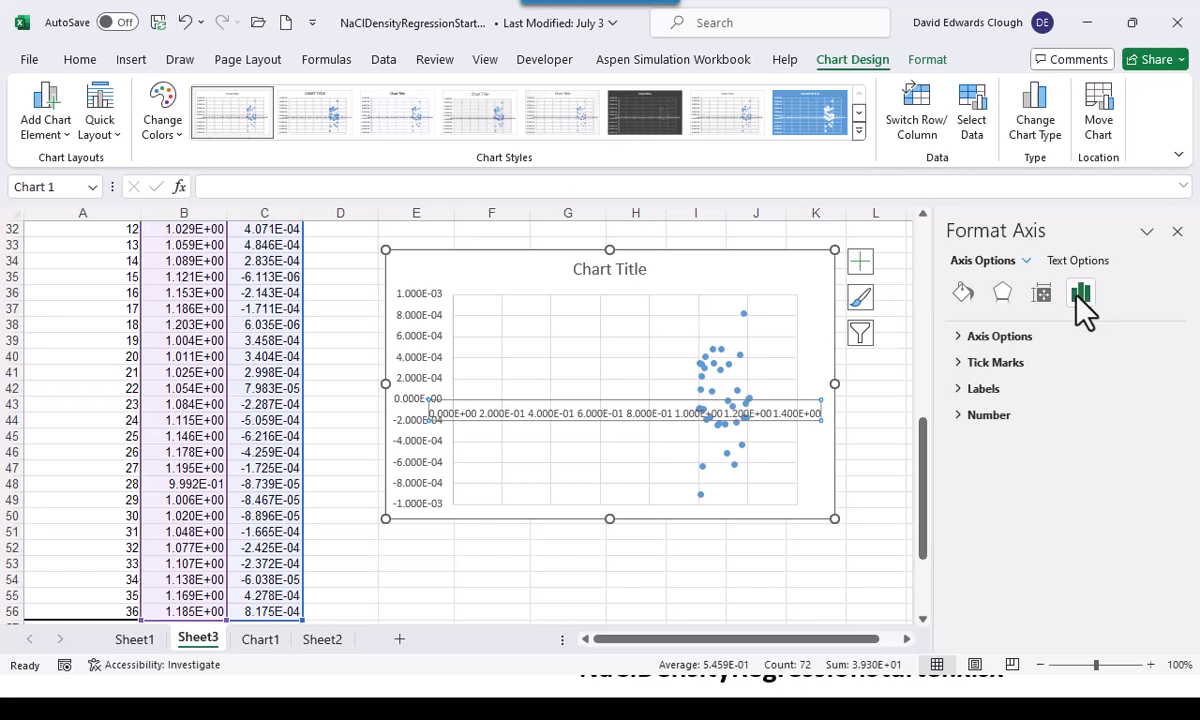
left_click(957, 338)
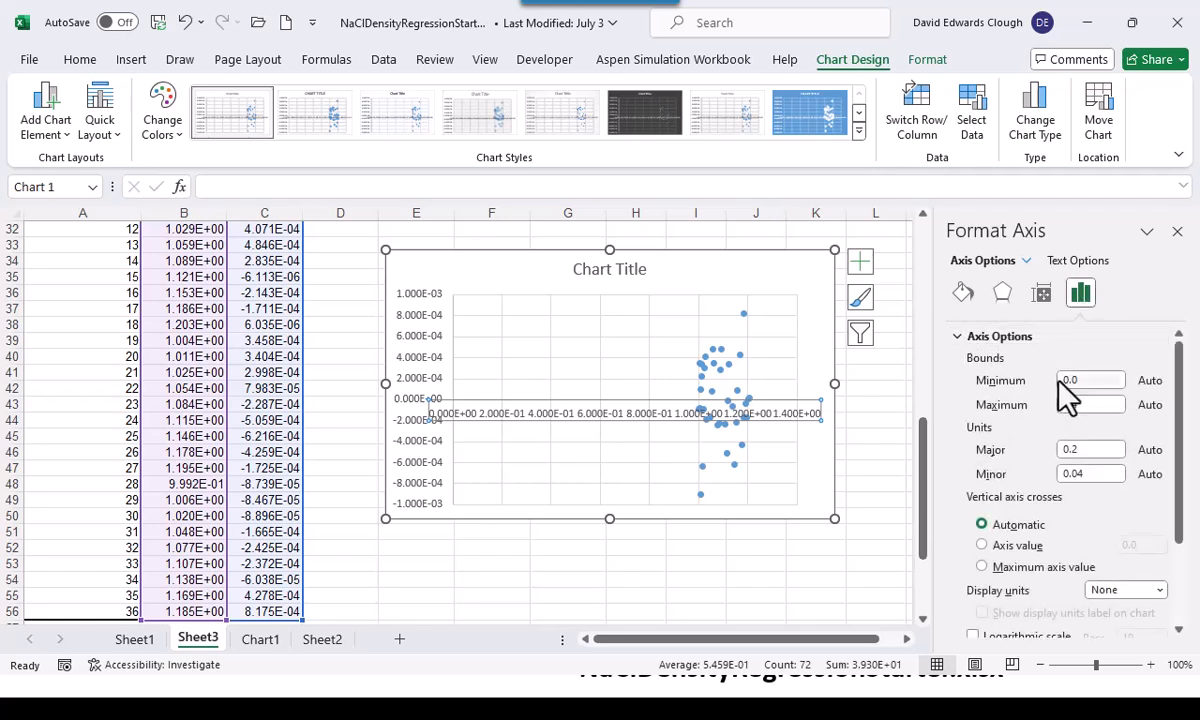
type("1")
key("Return")
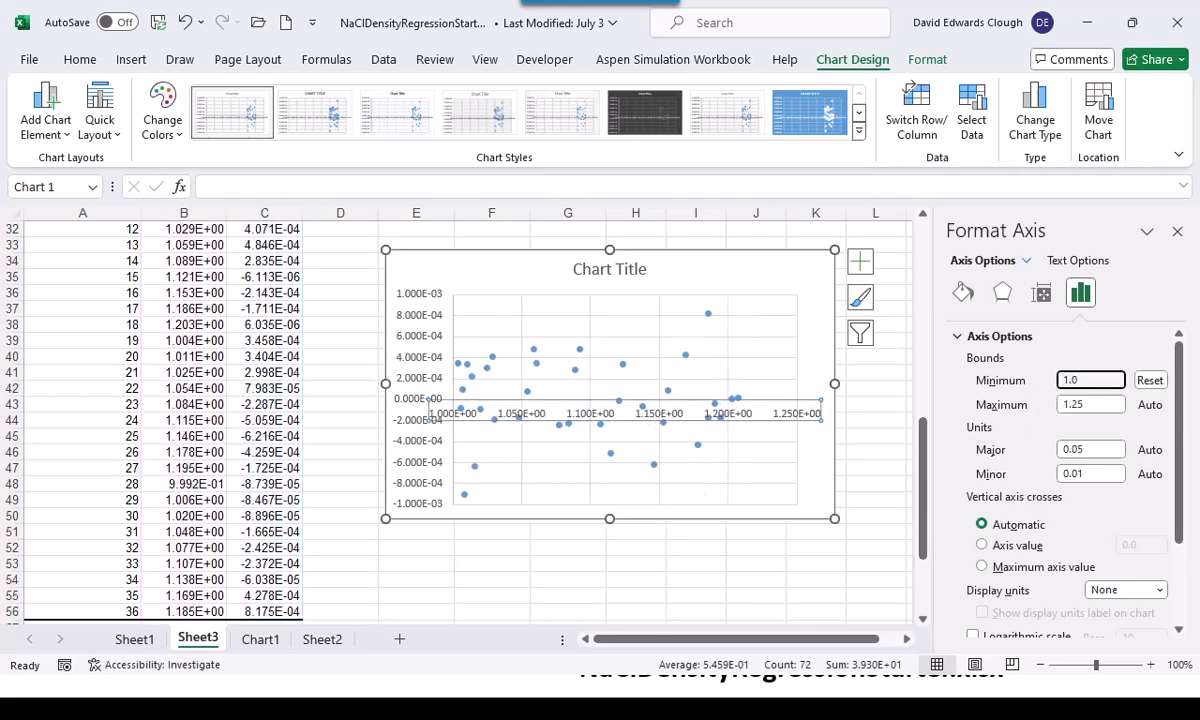
left_click(820, 548)
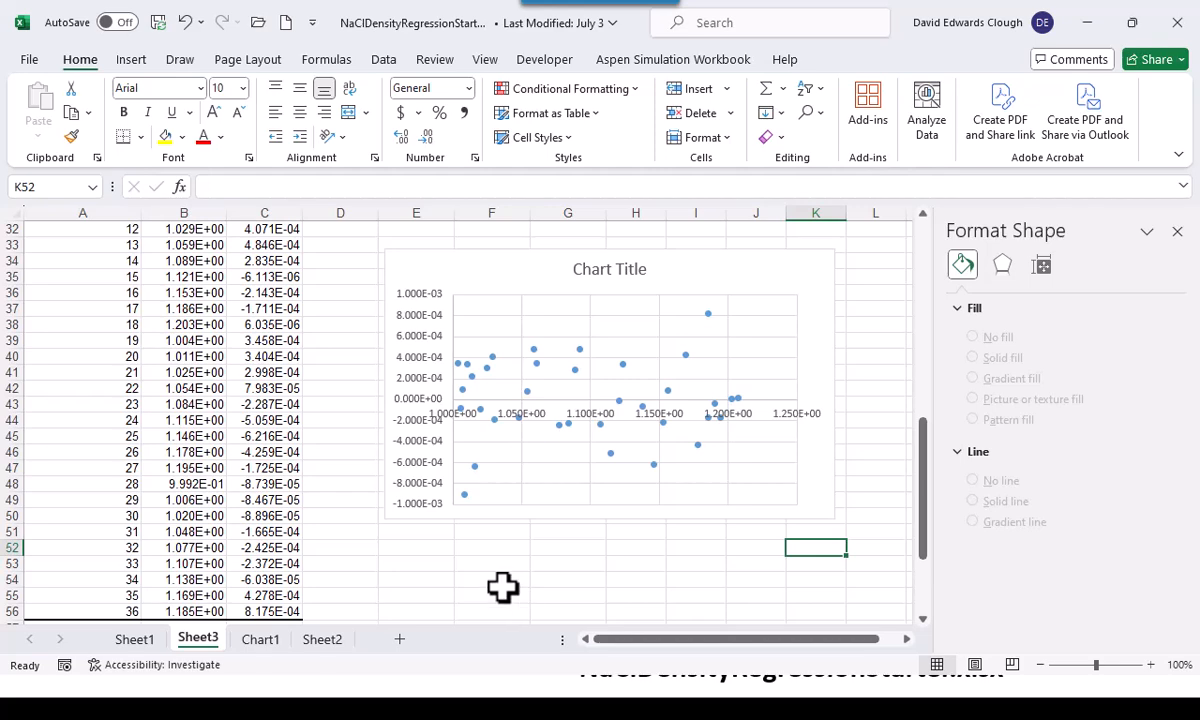
Go back to Sheet2 past Chart1, select cell A1 and close the Format Shape pane
left_click(277, 639)
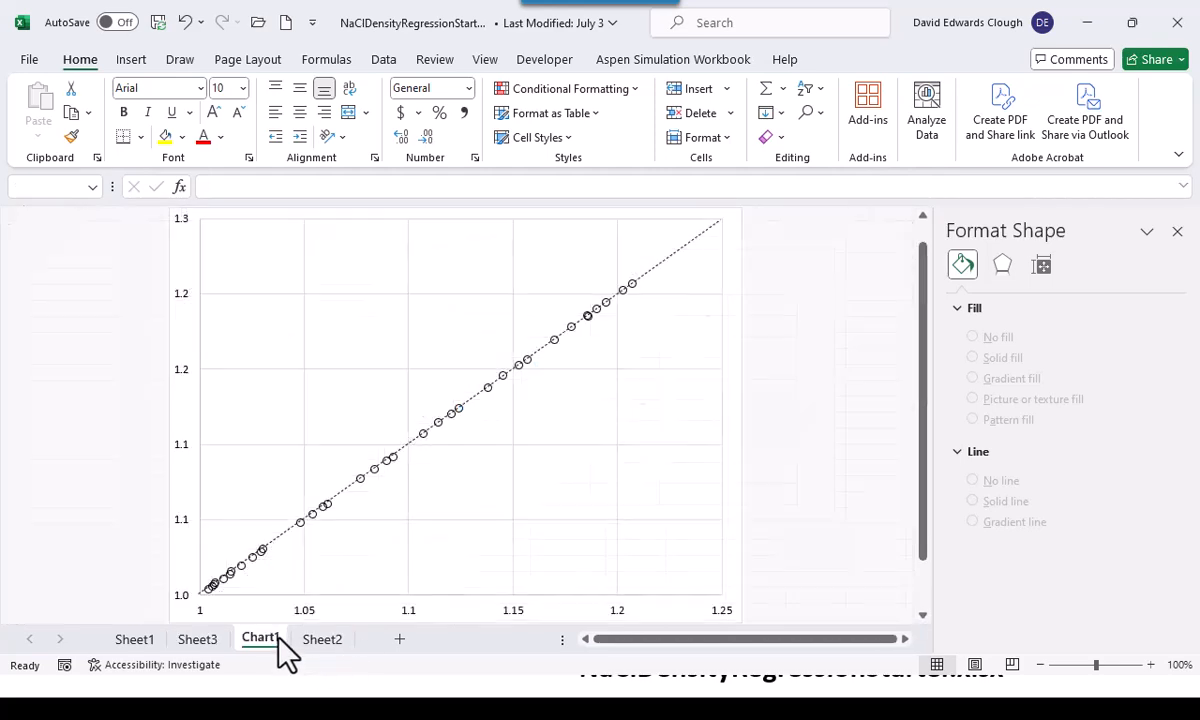
left_click(318, 640)
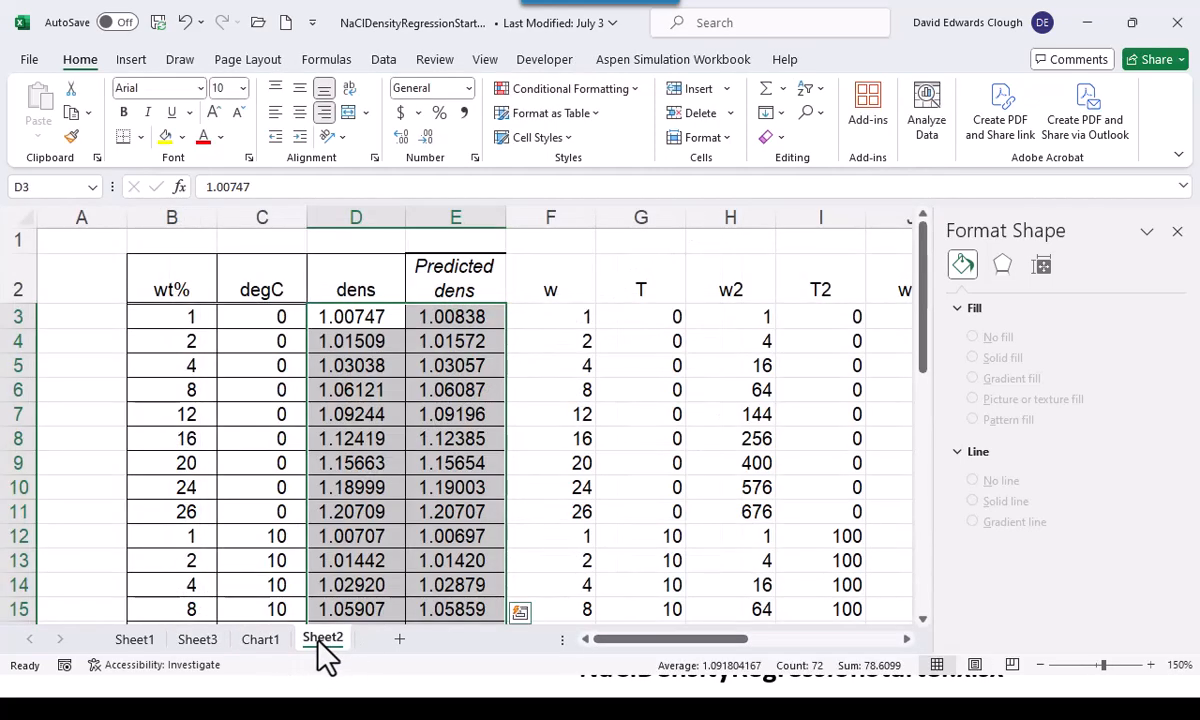
left_click(84, 241)
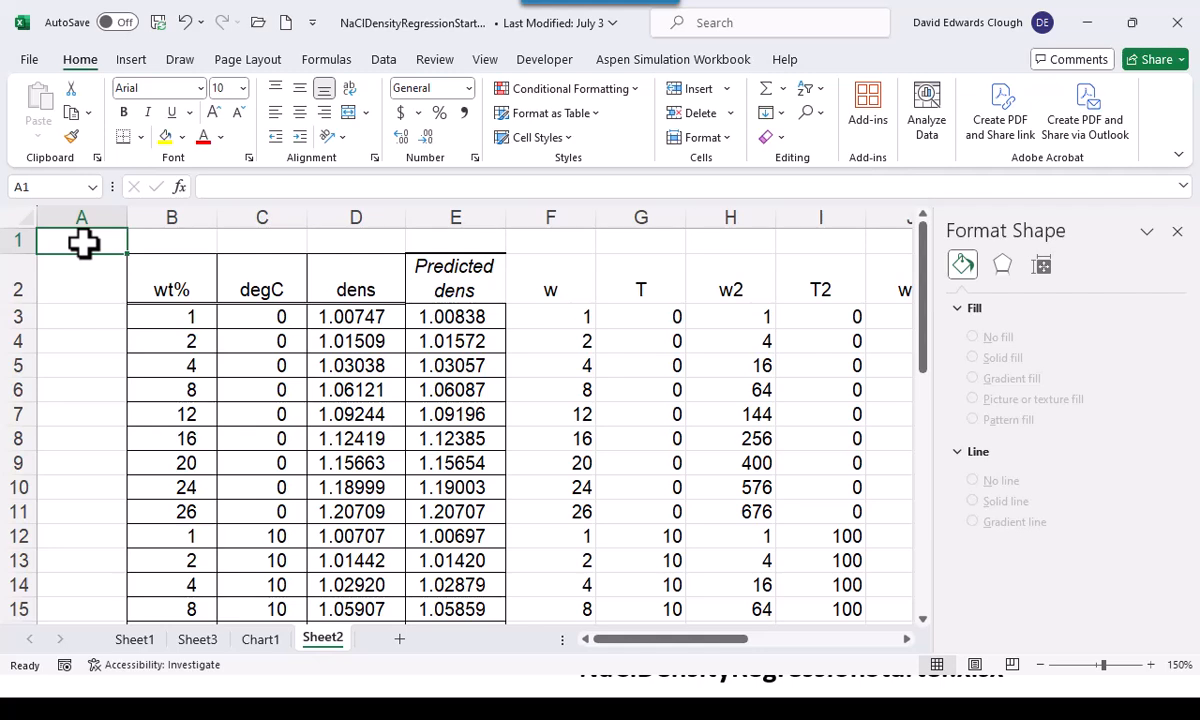
left_click(1177, 231)
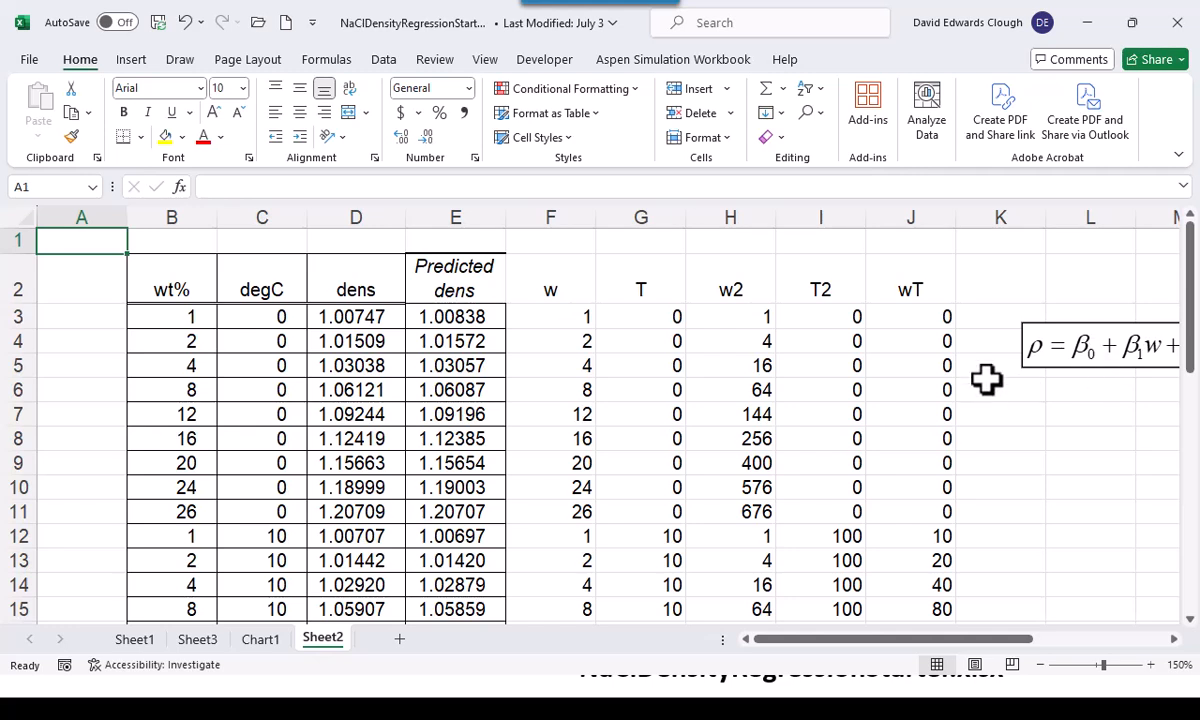
Label cell G1 on Sheet1 with "Using Data Analysis Regression"
left_click(182, 643)
left_click(148, 643)
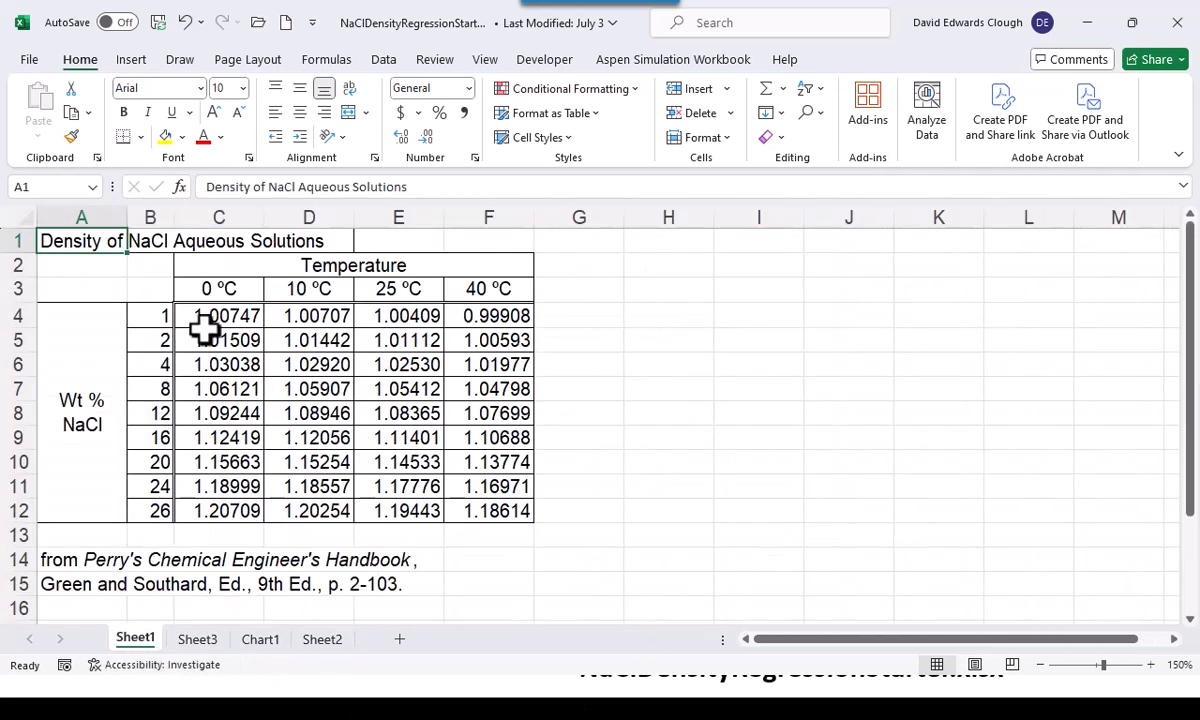
left_click(603, 242)
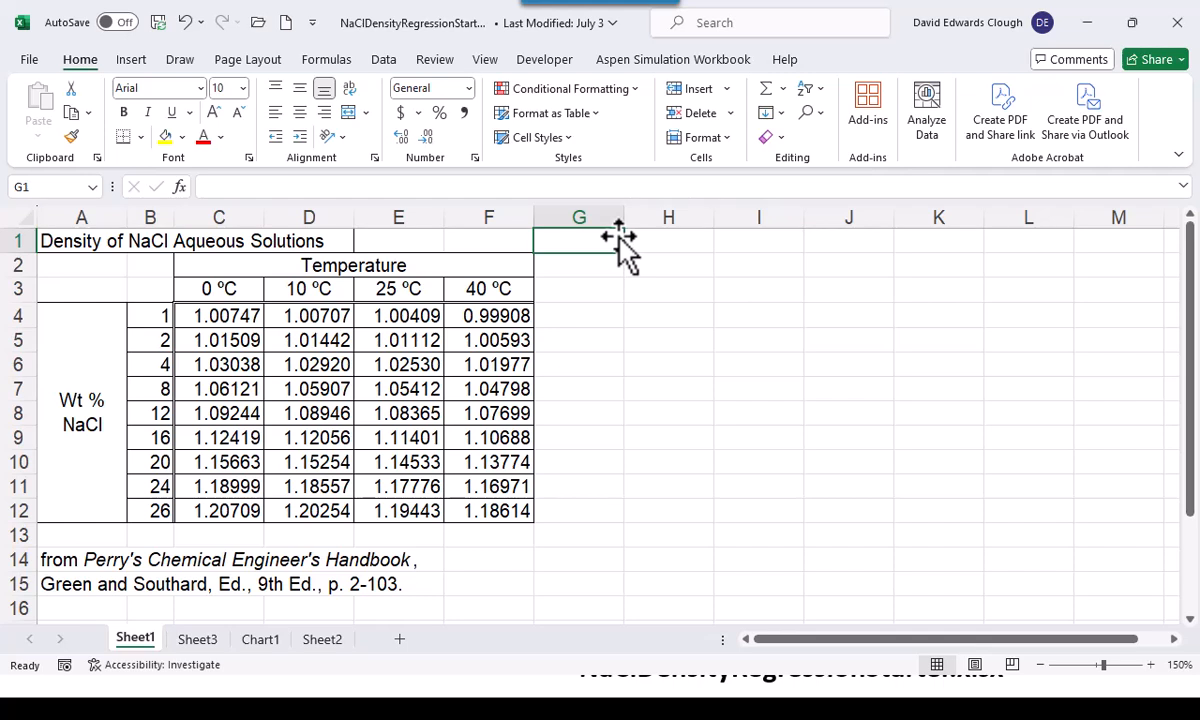
type("Using ")
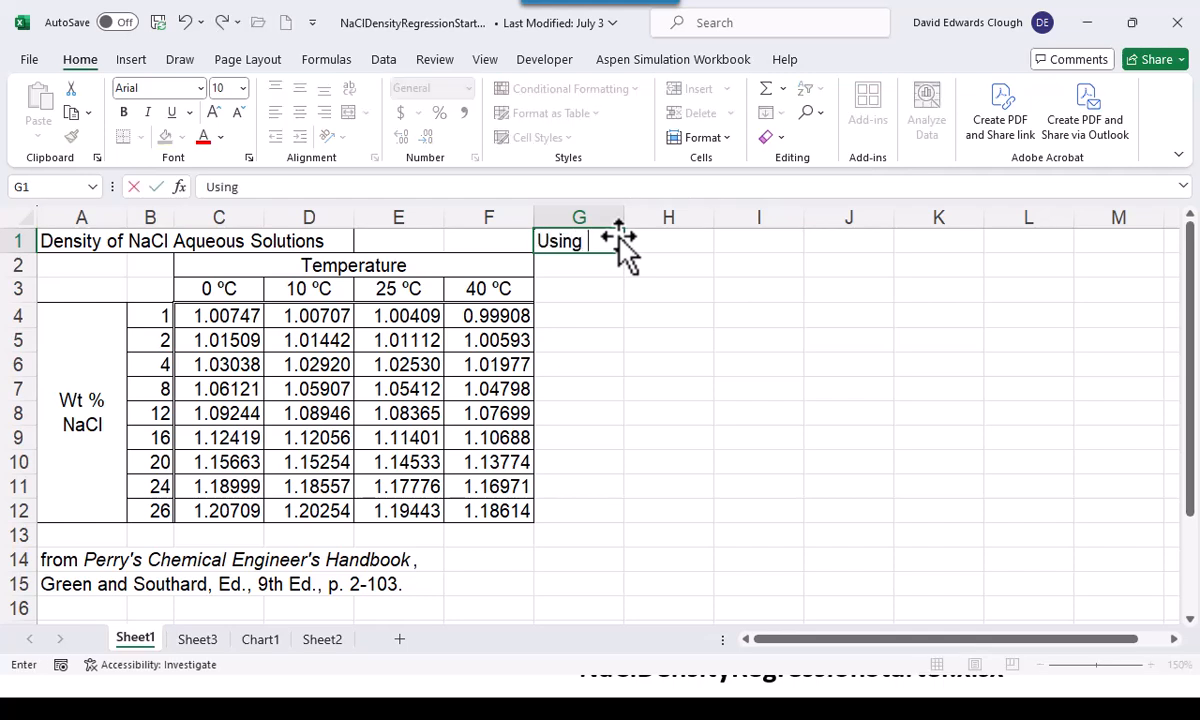
type("Data Anal")
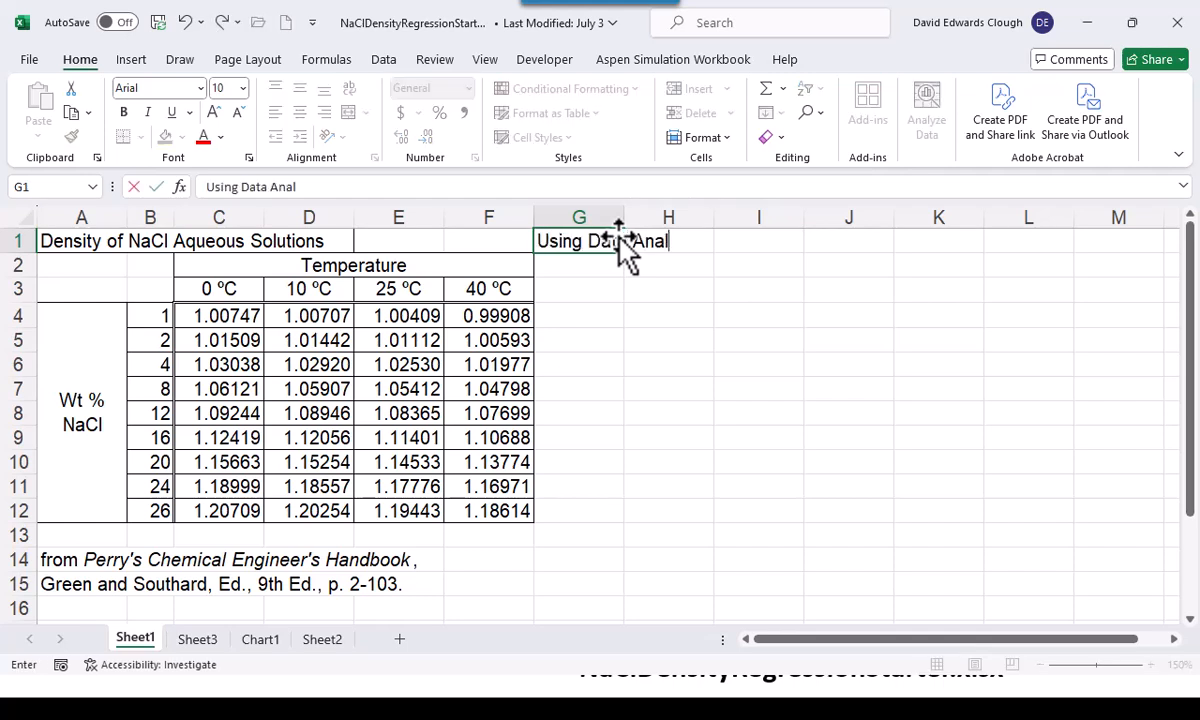
type("ysis Reg")
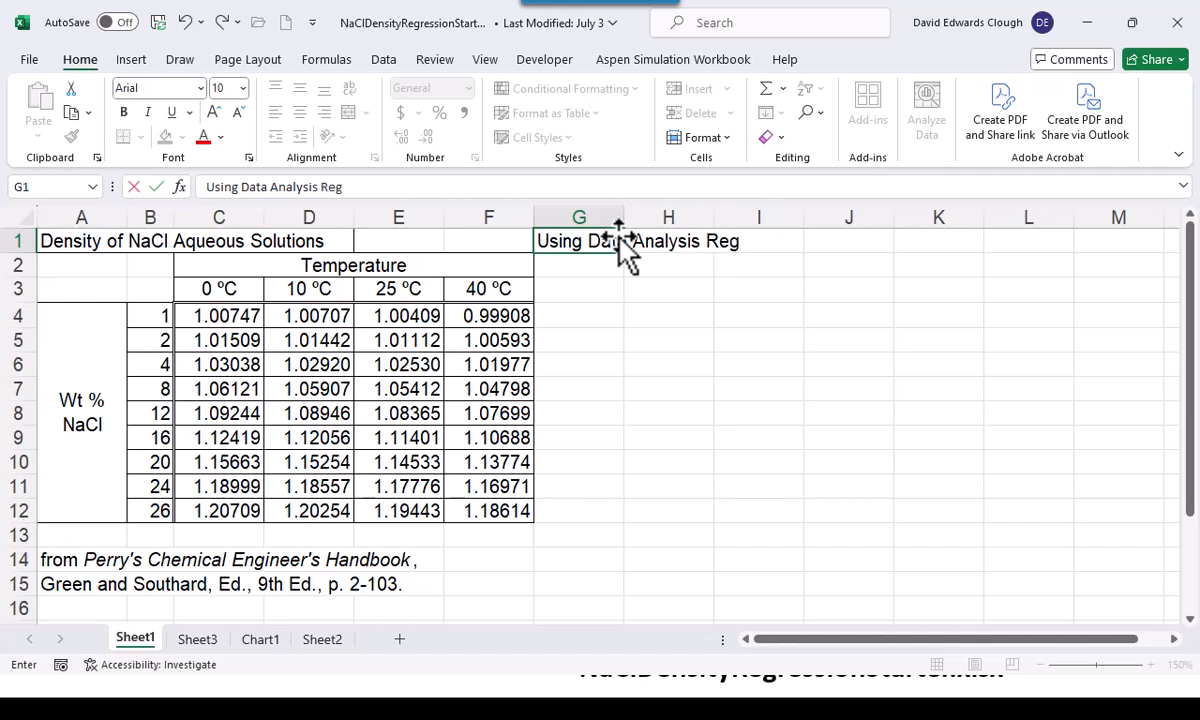
type("ression")
key("ctrl+Return")
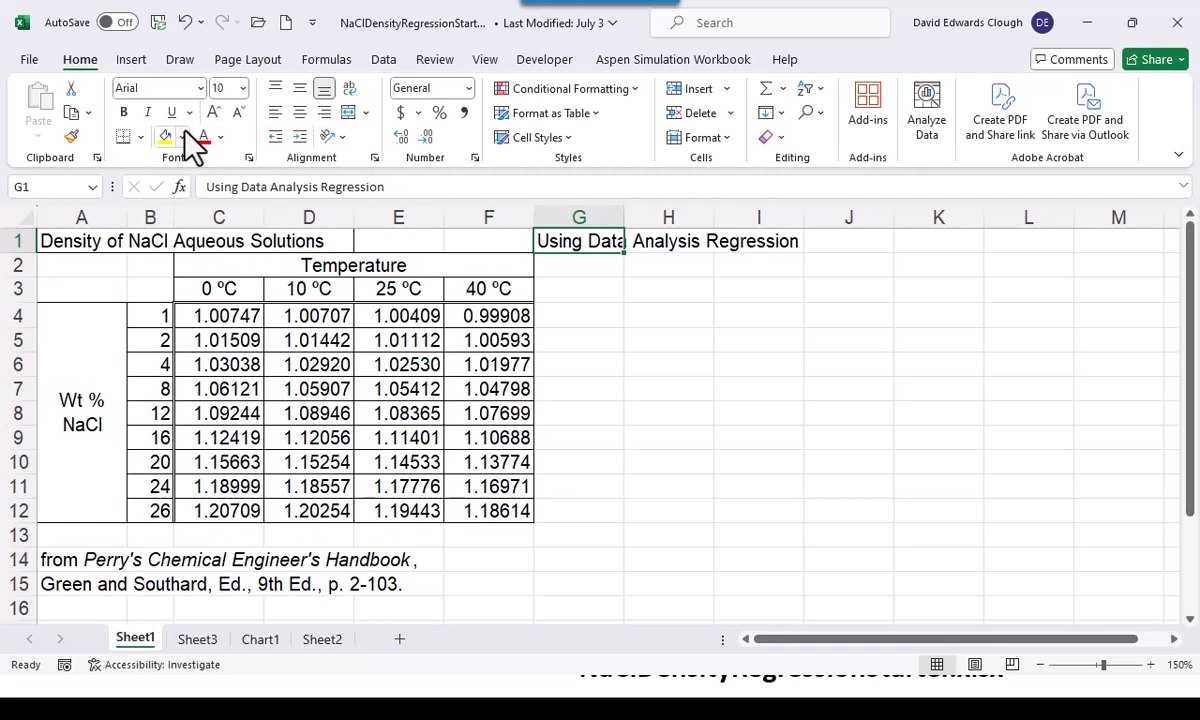
Save the workbook under the new name NaClDensityRegressionDataAnalysis1.xlsx in the Bootcamp3Files folder
key("F12")
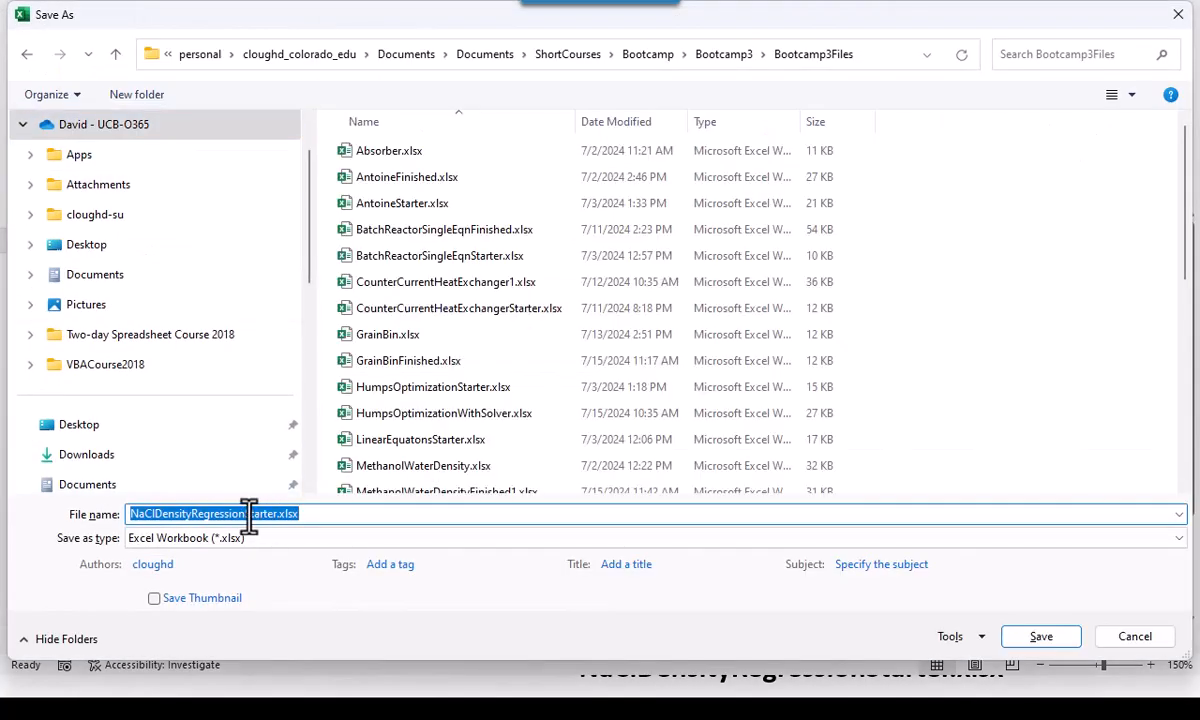
left_click(243, 514)
key("Delete")
key("Delete")
key("Delete")
key("Delete")
key("Delete")
key("Delete")
key("Delete")
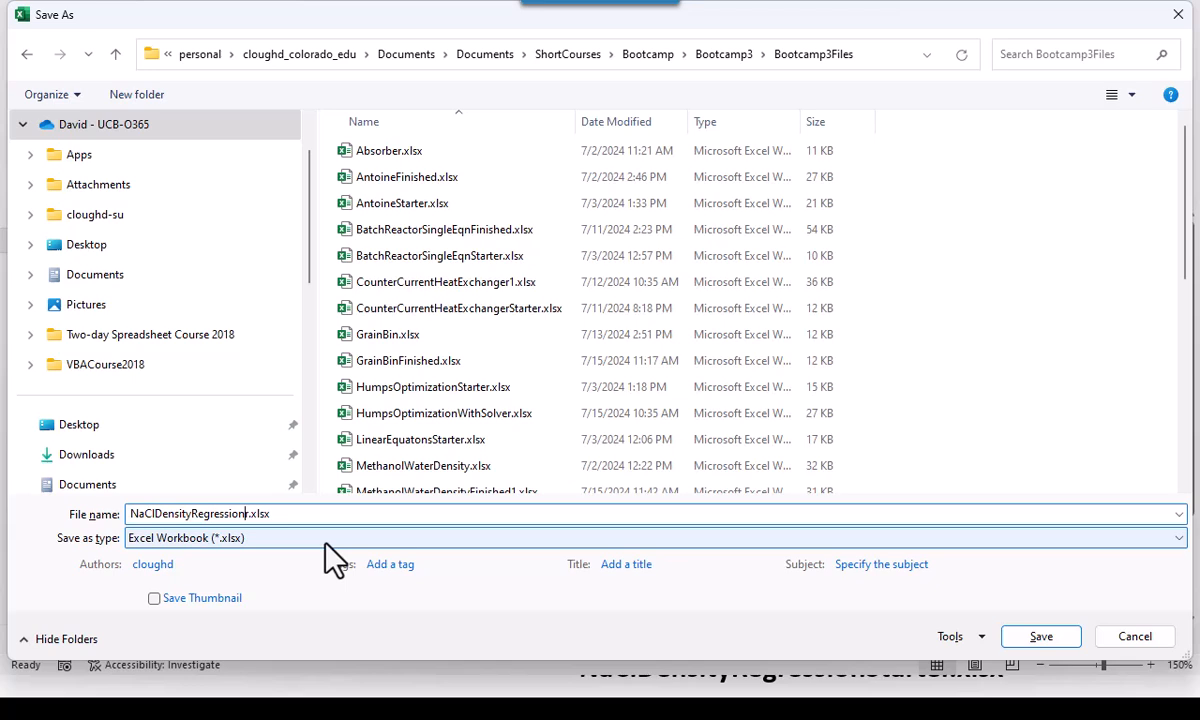
type("DataAnalysis1")
key("Return")
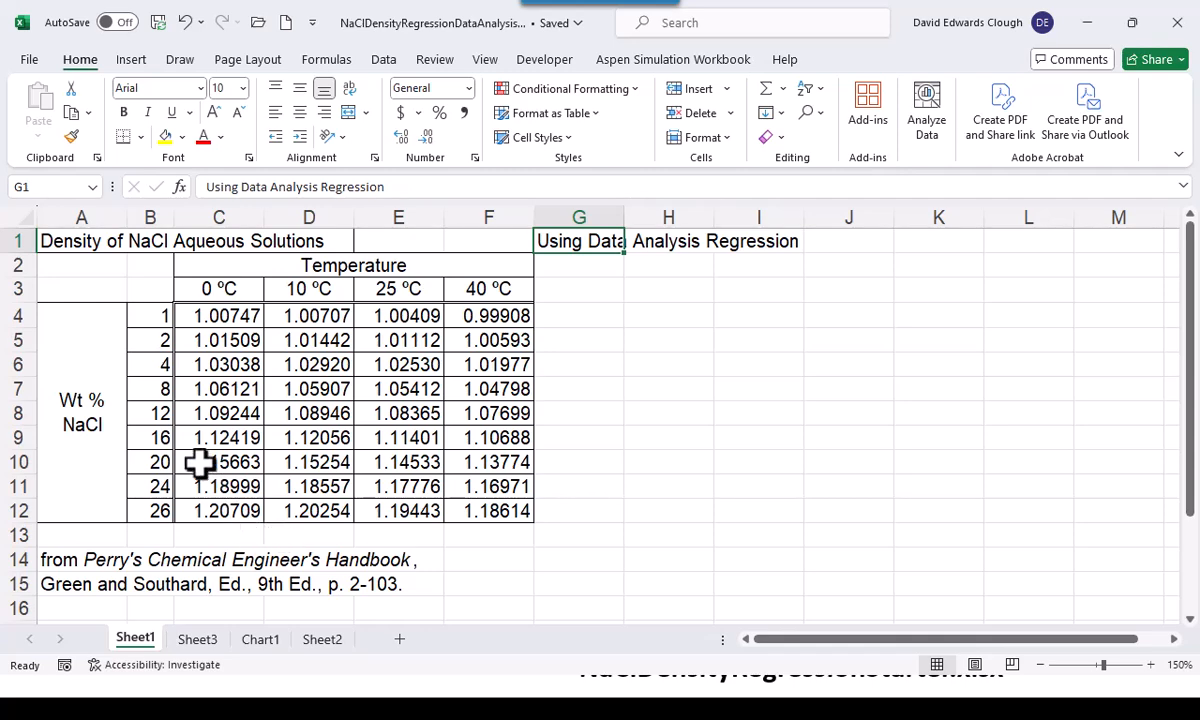
Close the NaClDensityRegressionDataAnalysis1.xlsx workbook and the RegressionFormatMacro.xlsm workbook
left_click(27, 61)
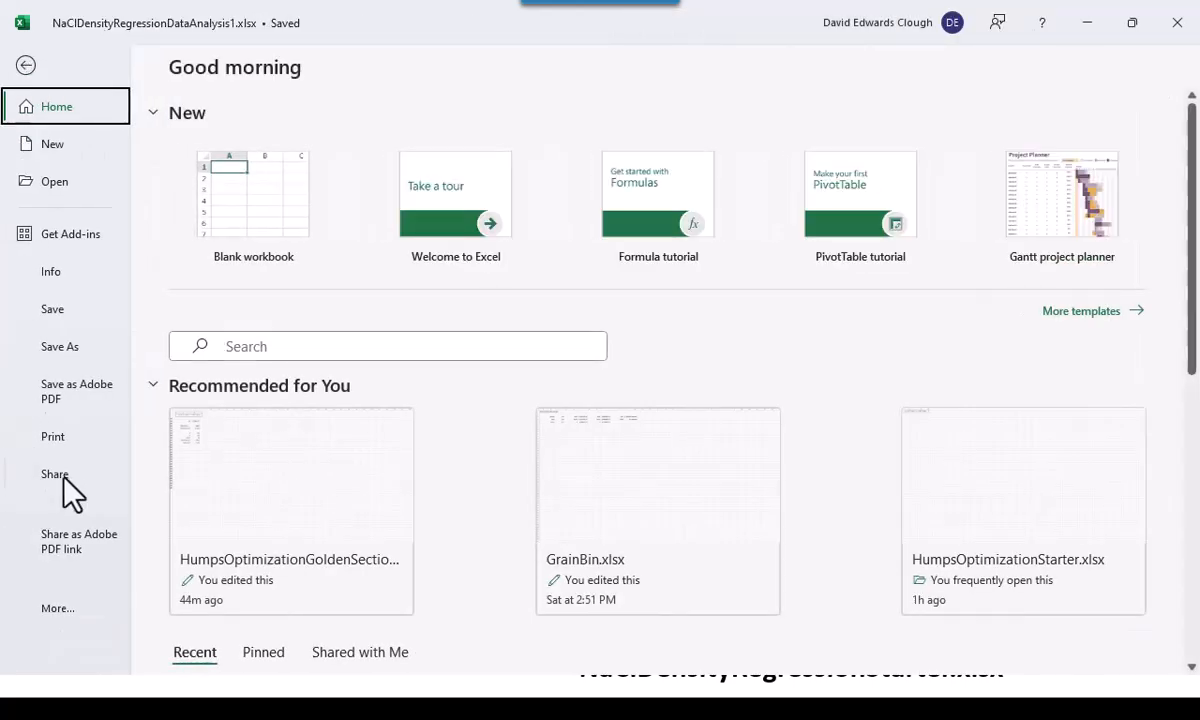
left_click(60, 610)
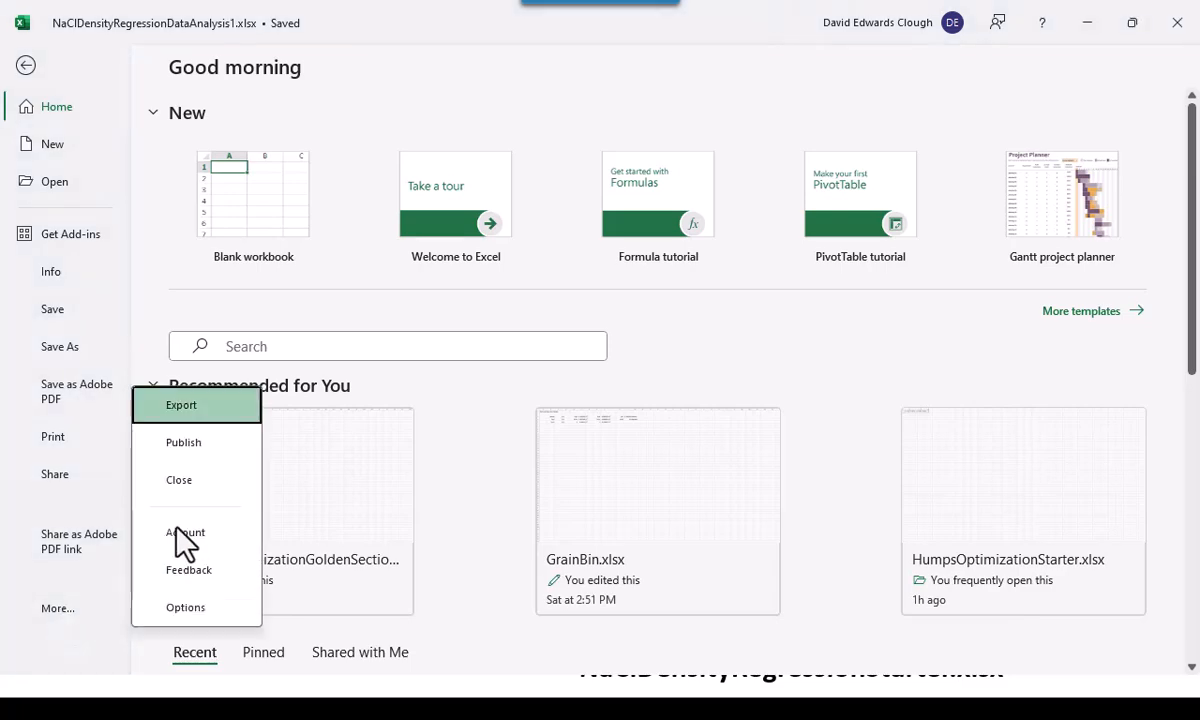
left_click(202, 487)
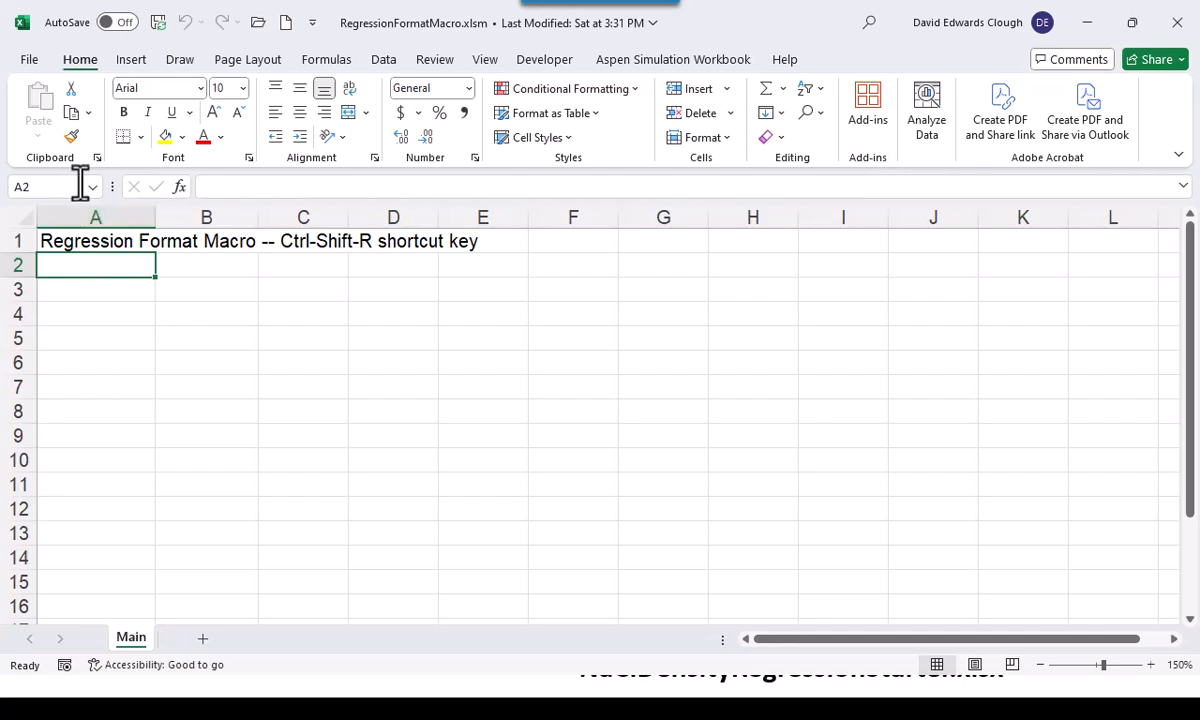
left_click(29, 59)
left_click(48, 610)
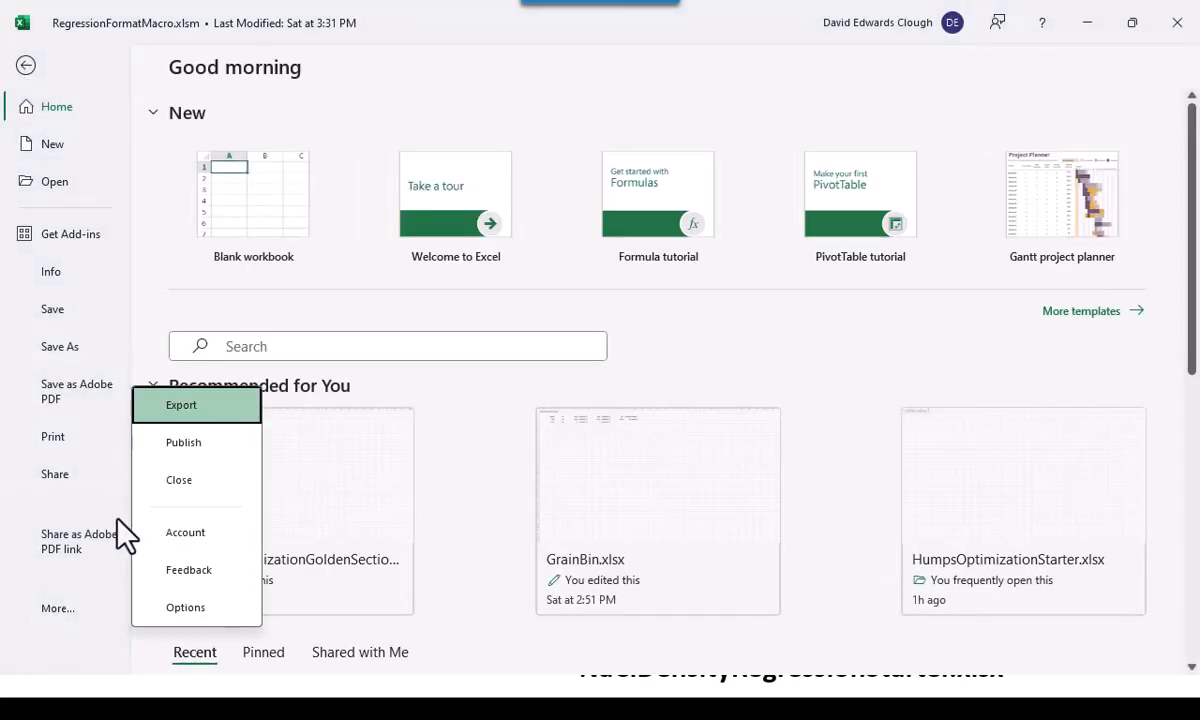
left_click(184, 478)
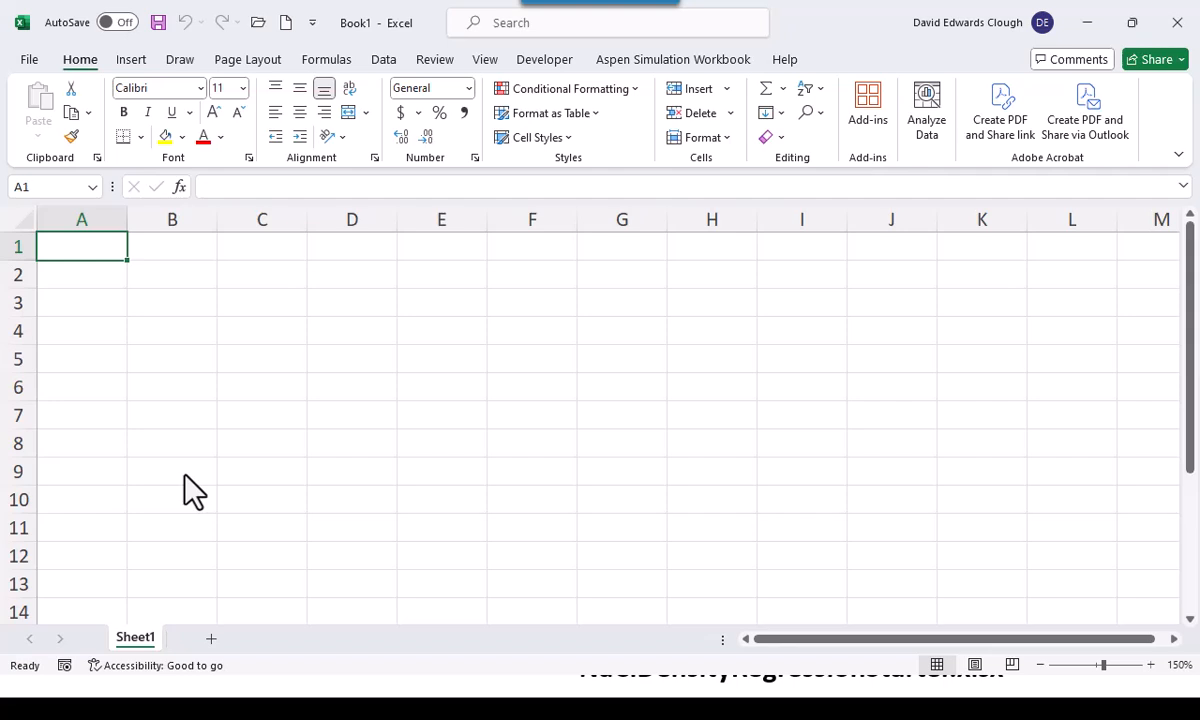
Open the recent workbook NaClDensityRegressionStarter.xlsx and show Sheet2
left_click(258, 23)
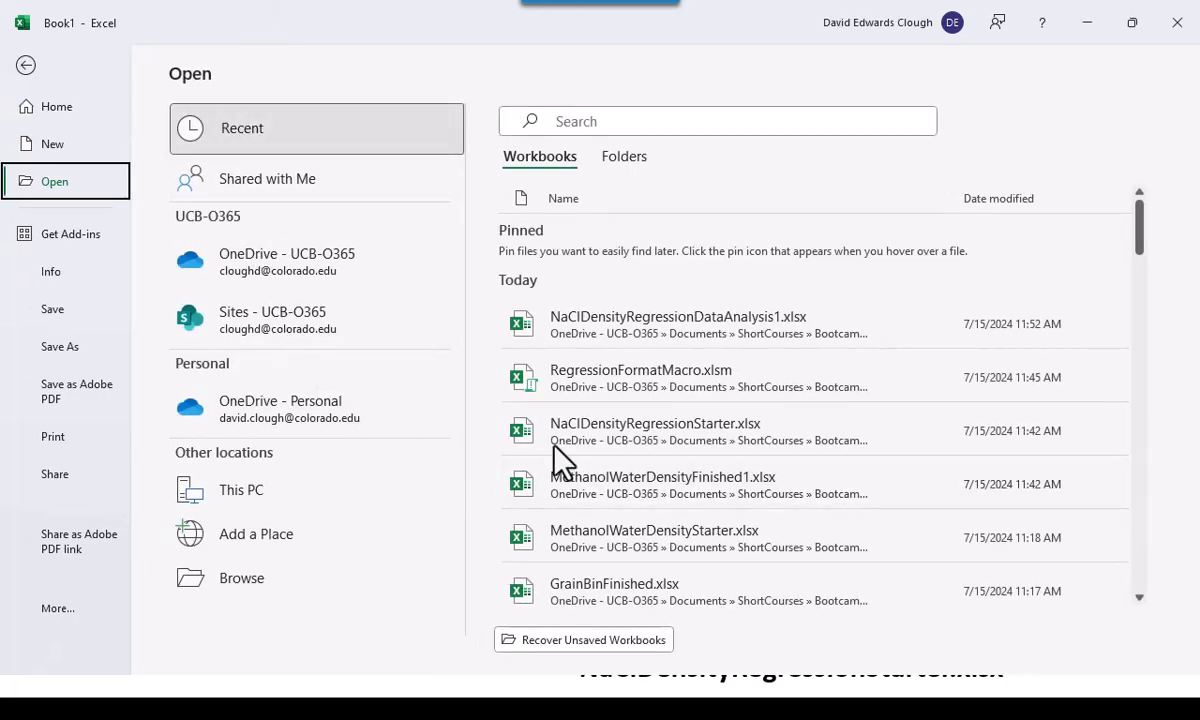
left_click(610, 430)
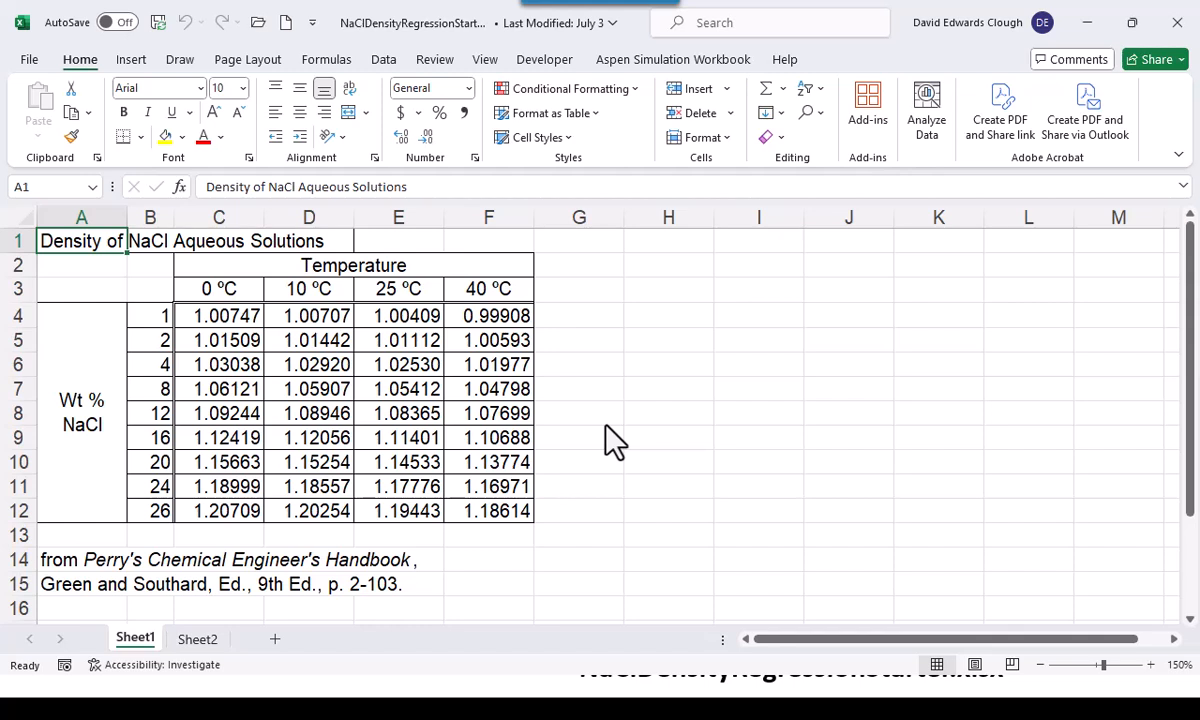
left_click(200, 640)
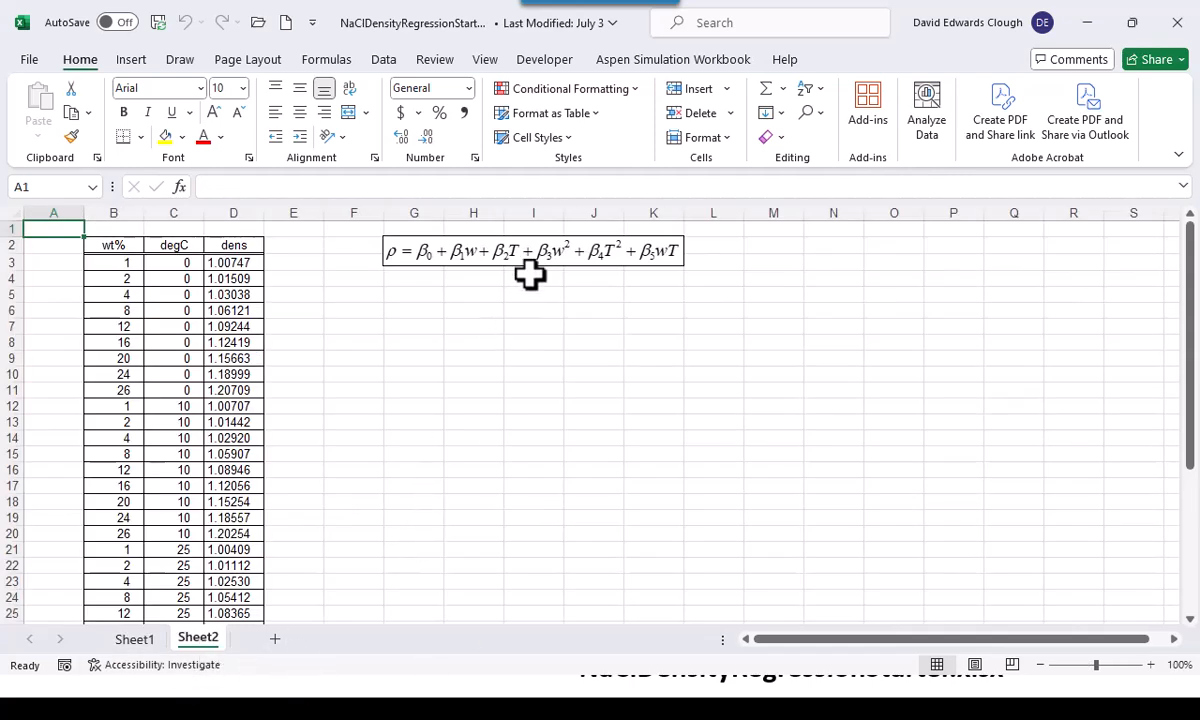
Move the density model equation to start near cell I6 and widen column D to fit the density values
left_click_drag(533, 268, 675, 322)
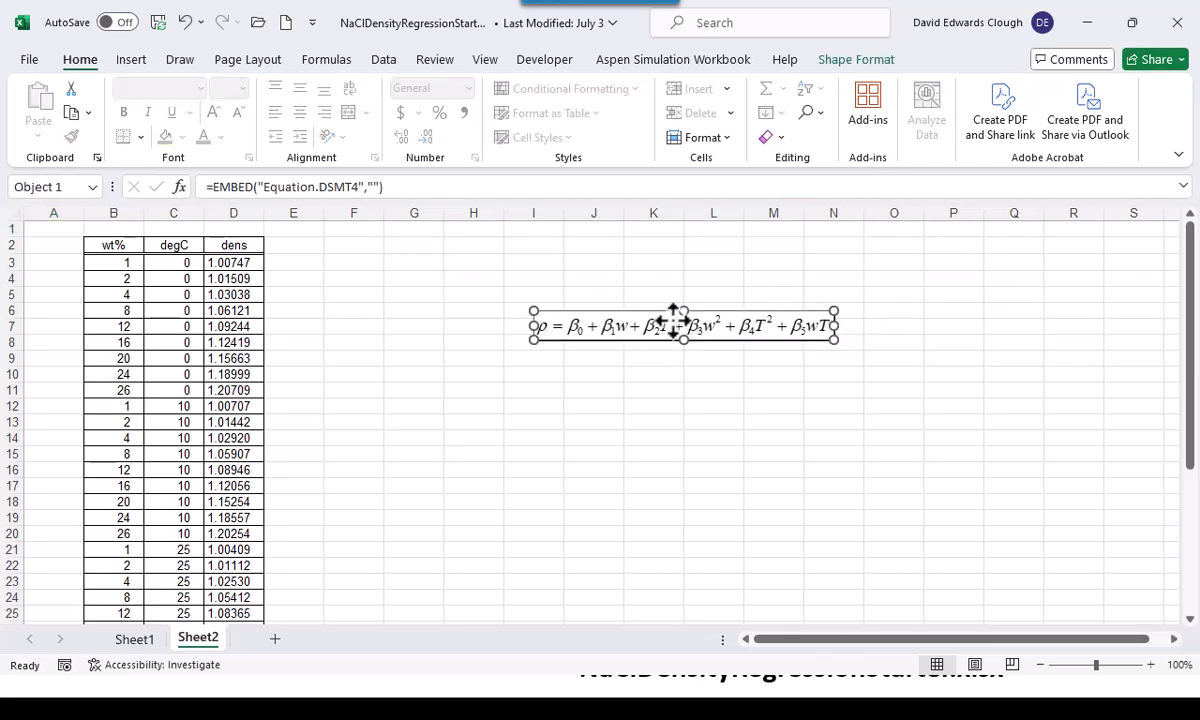
scroll(675, 322, "up", 5)
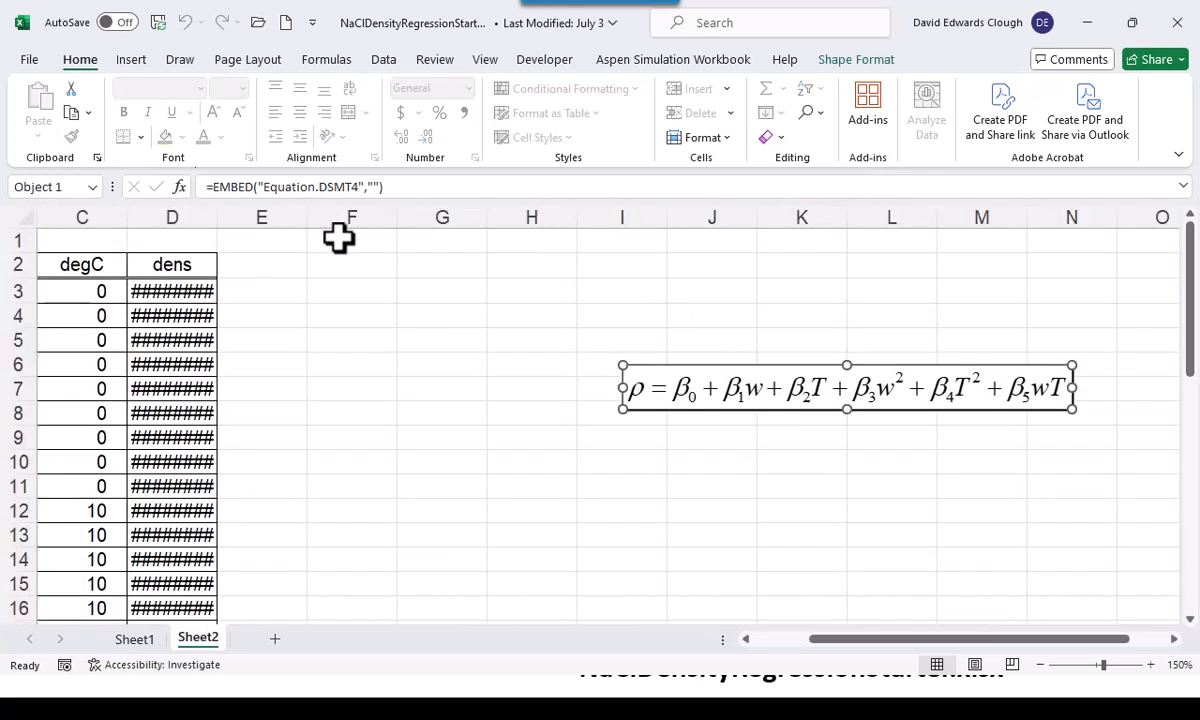
left_click_drag(217, 217, 226, 218)
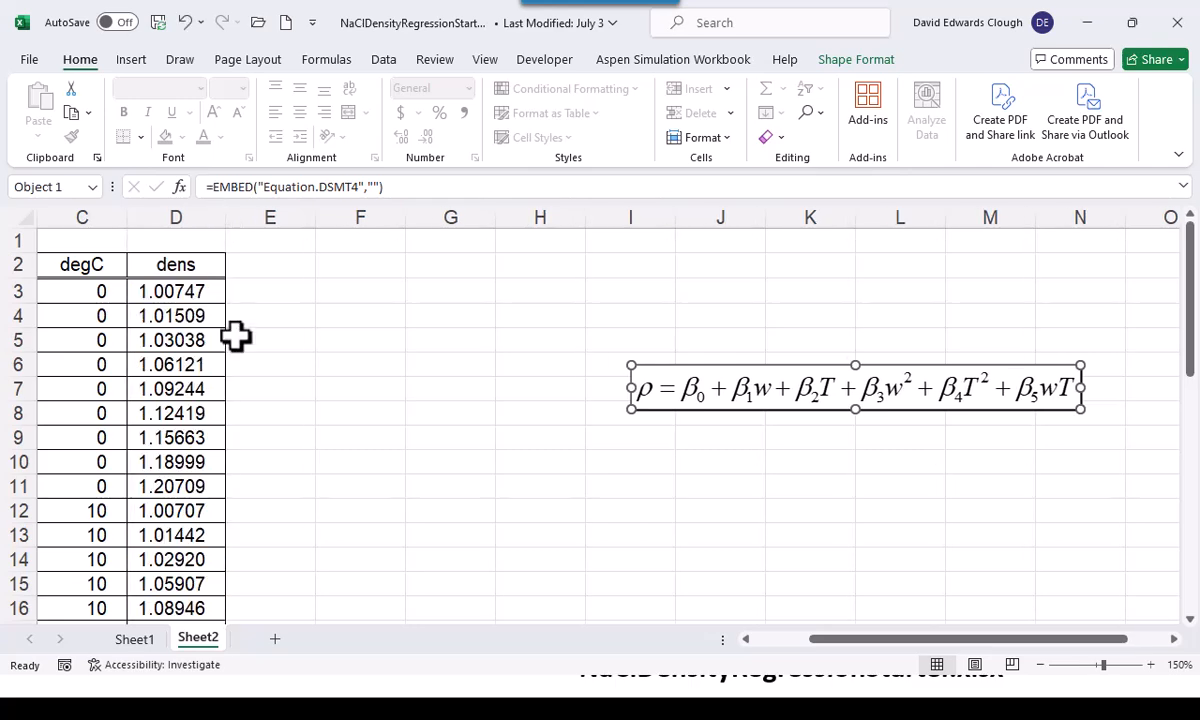
left_click(765, 640)
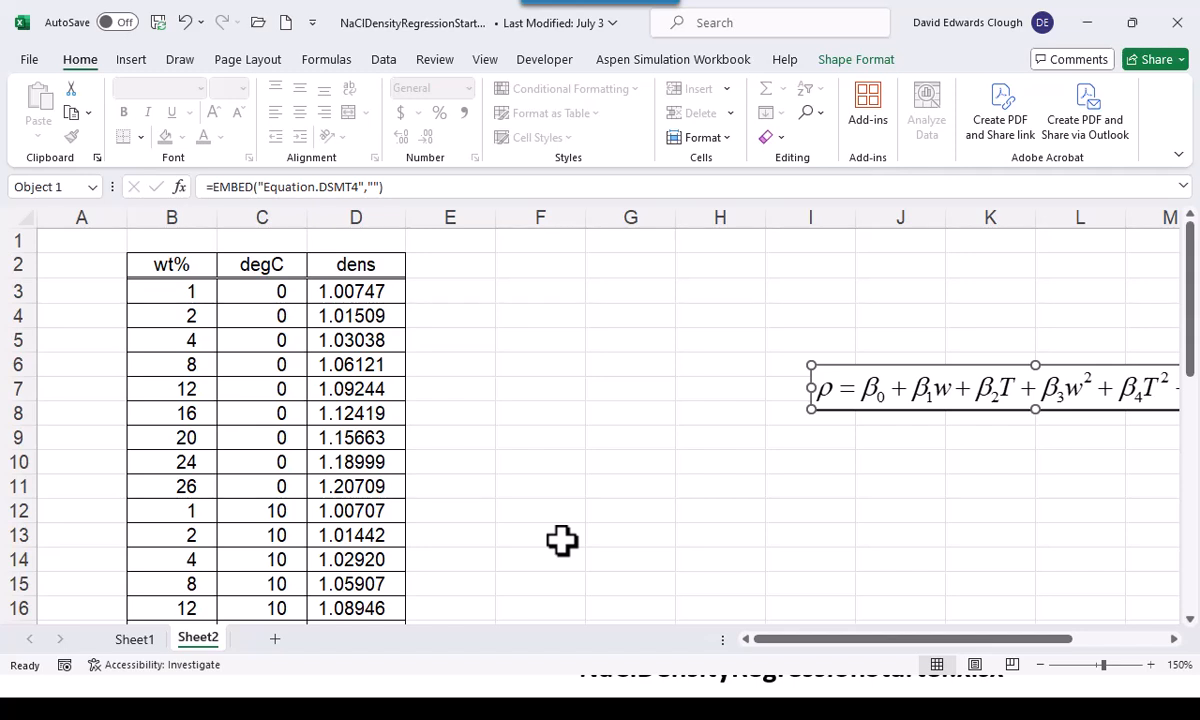
Enter the column headings Intercept, w, T, w2, T2 and wT in cells F2 through K2
left_click(559, 272)
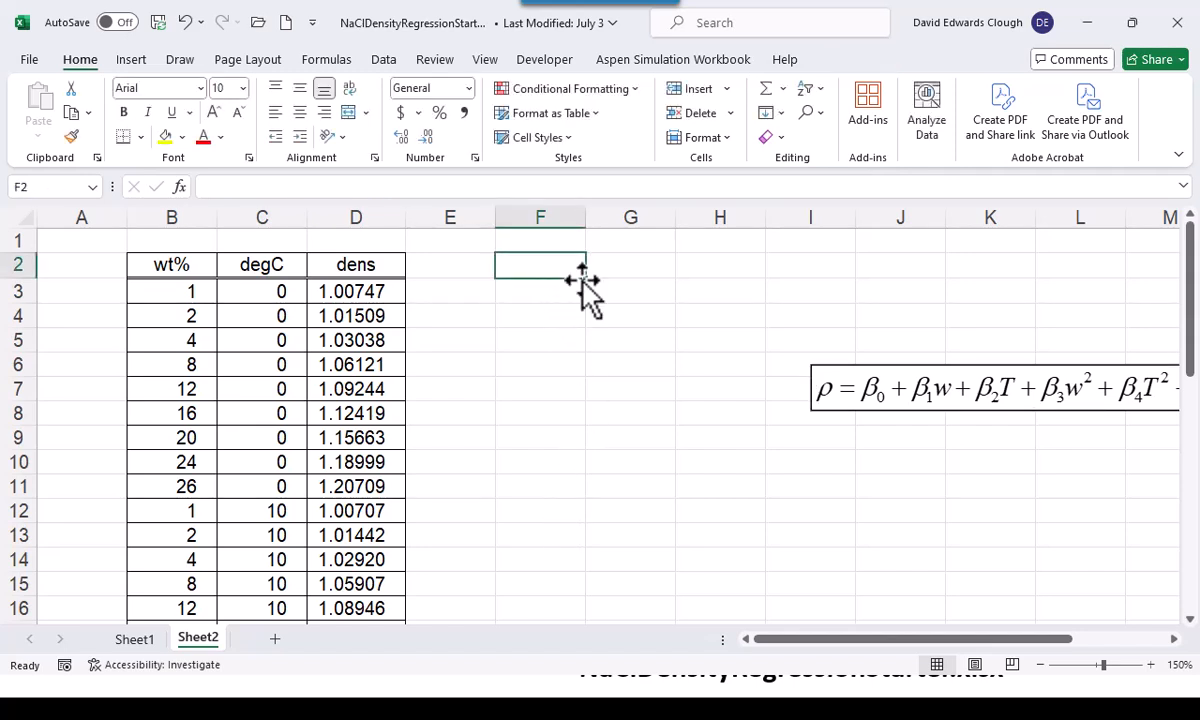
type("I")
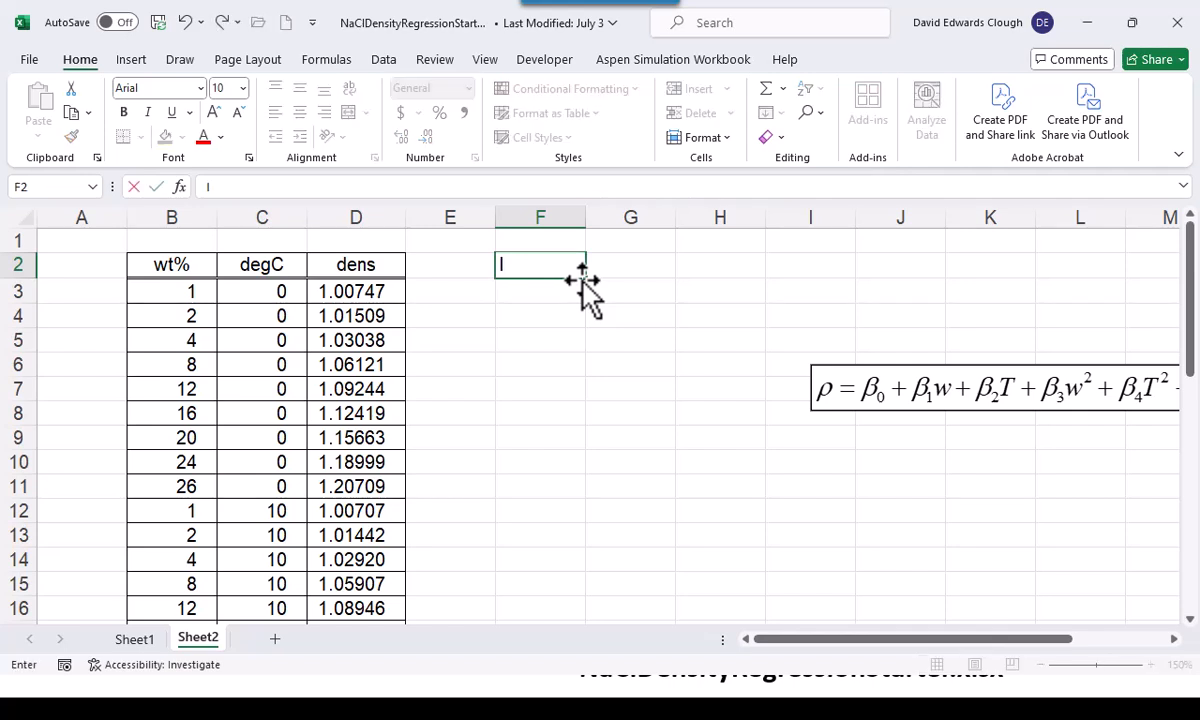
type("ntercept")
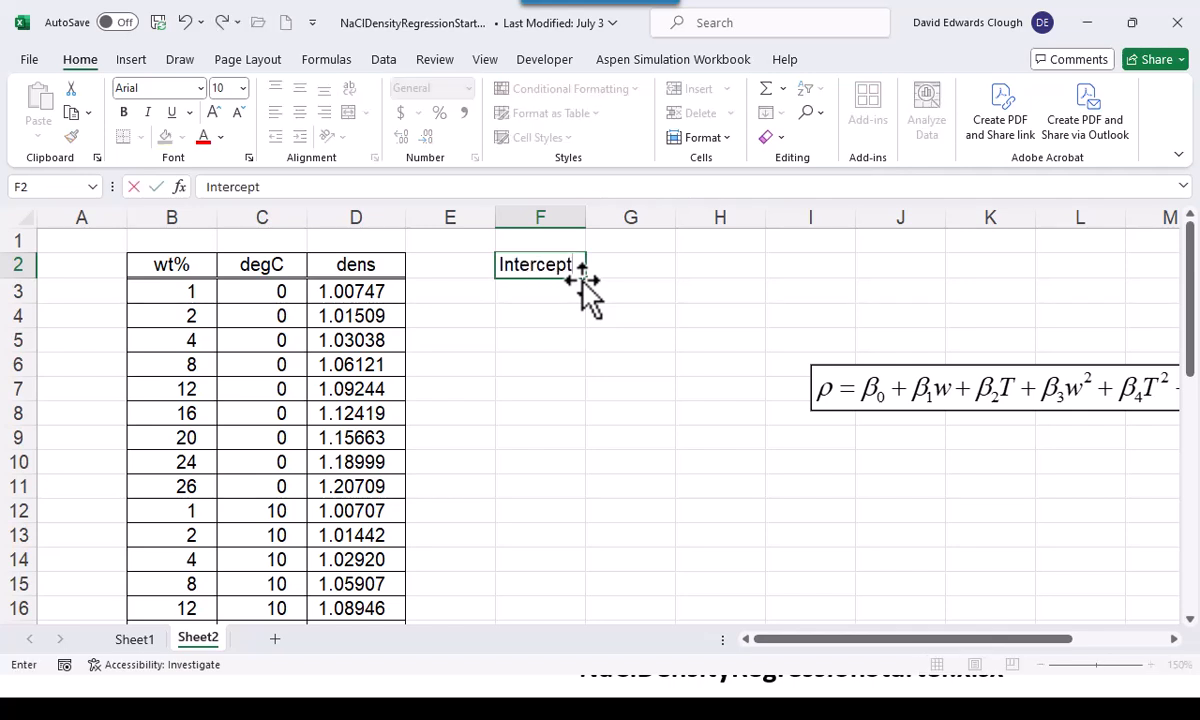
key("Tab")
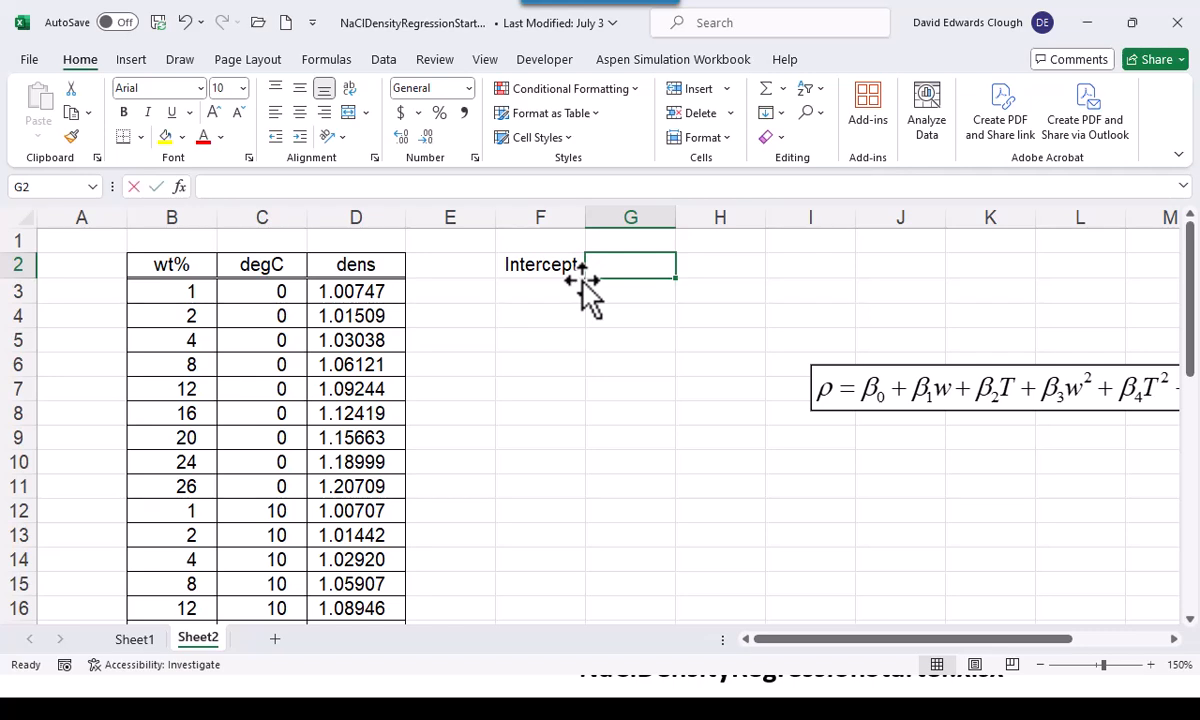
type("w")
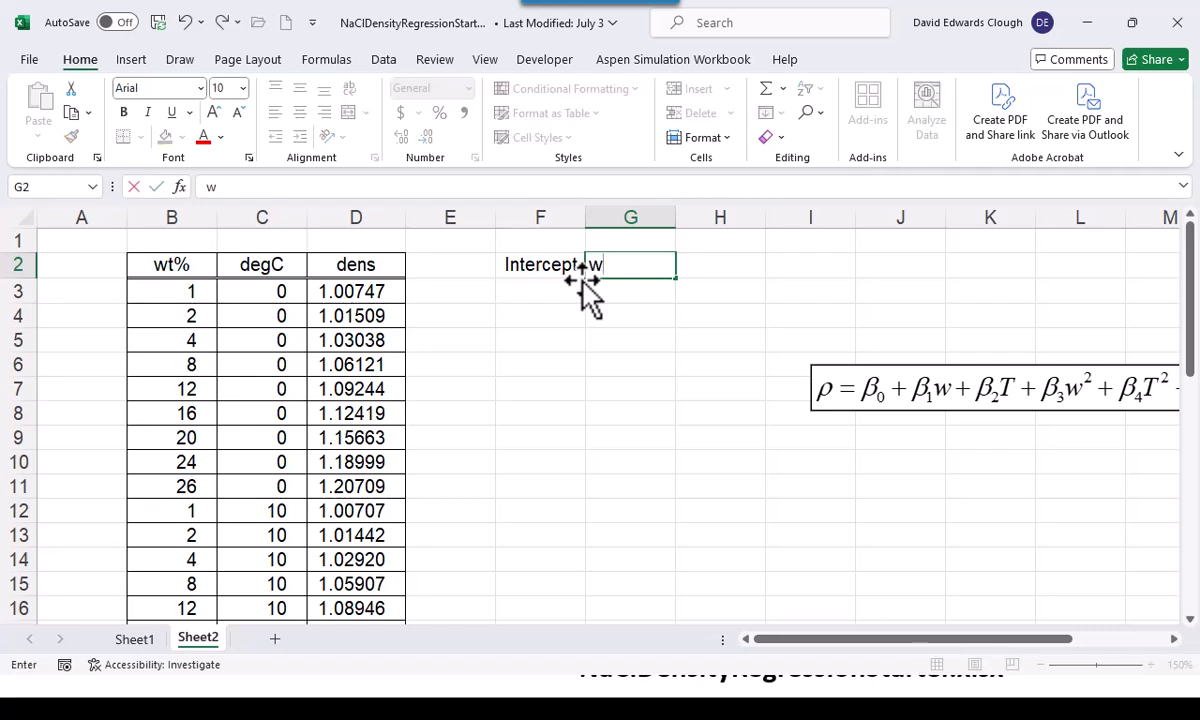
key("Tab")
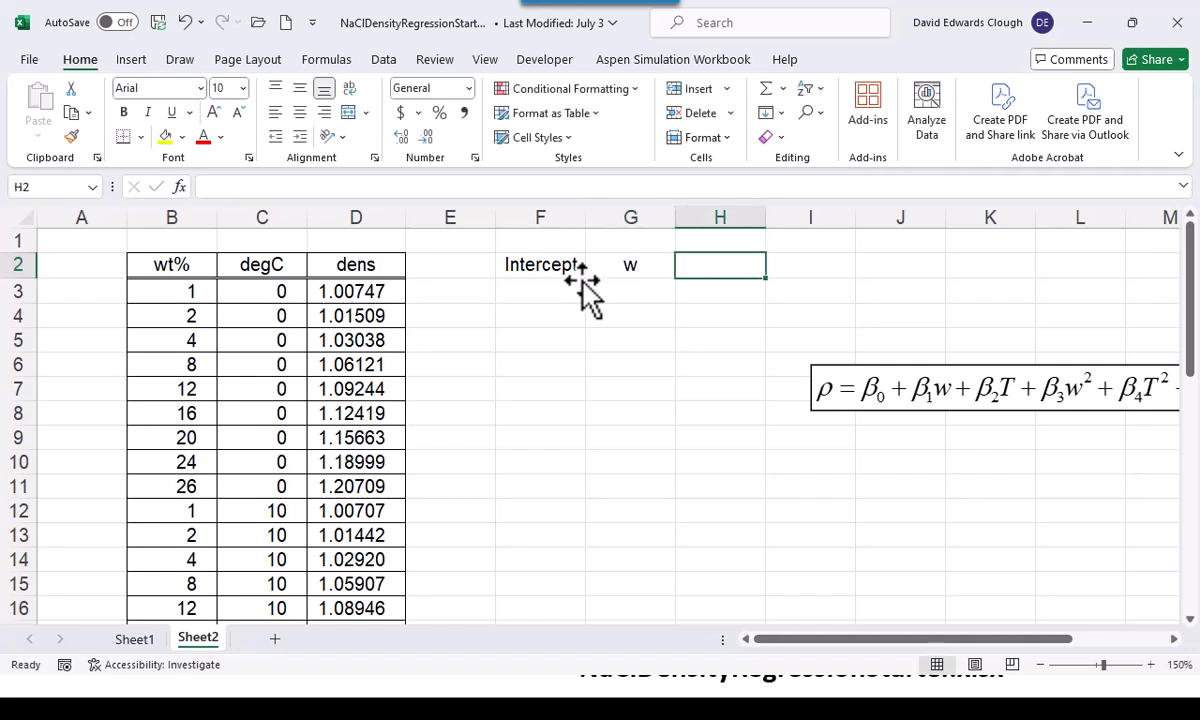
type("T")
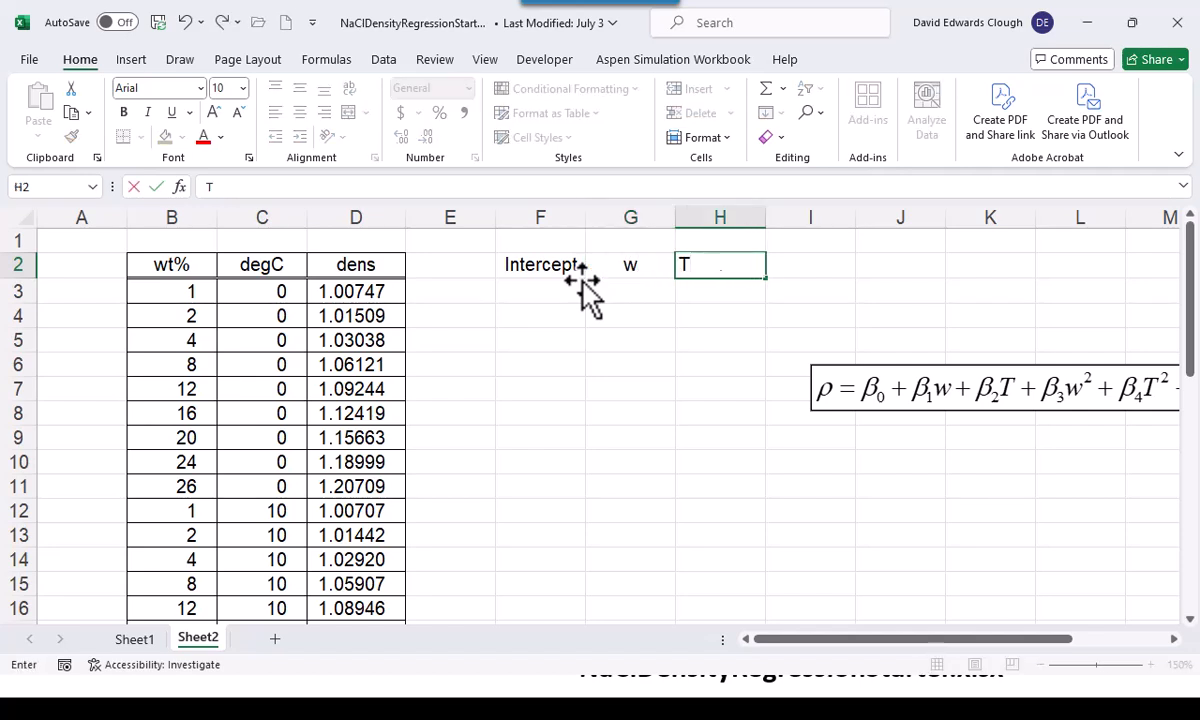
key("Tab")
type("w2")
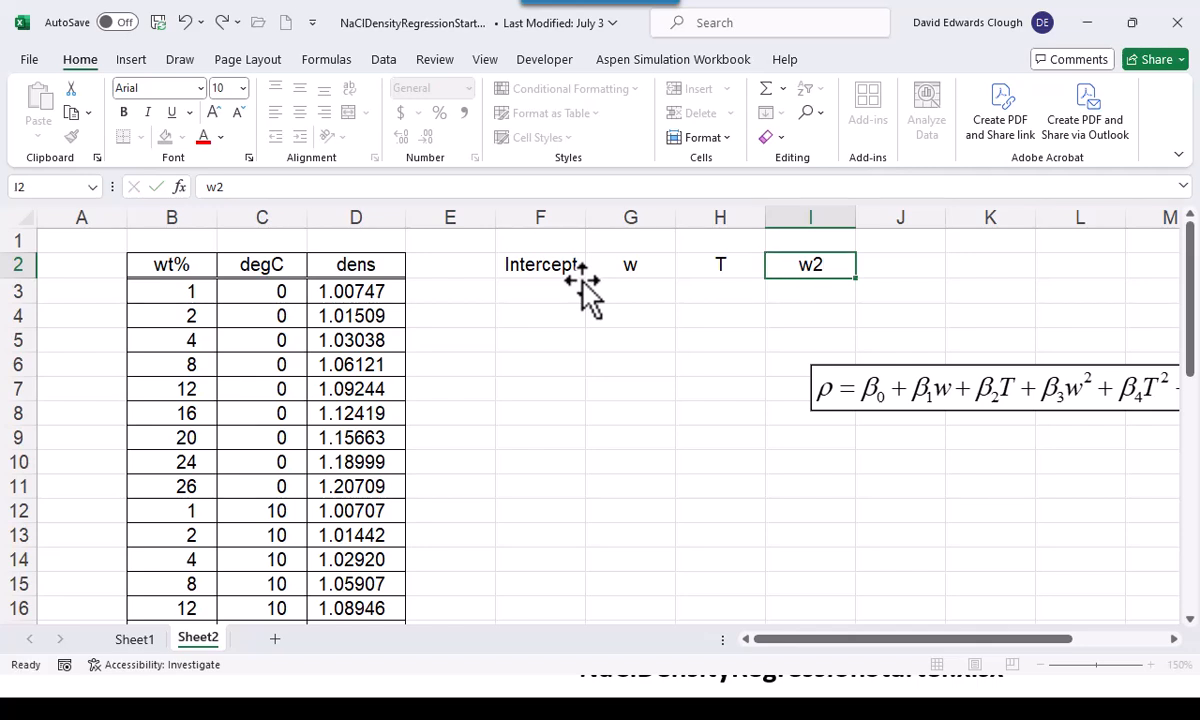
key("Tab")
type("T2")
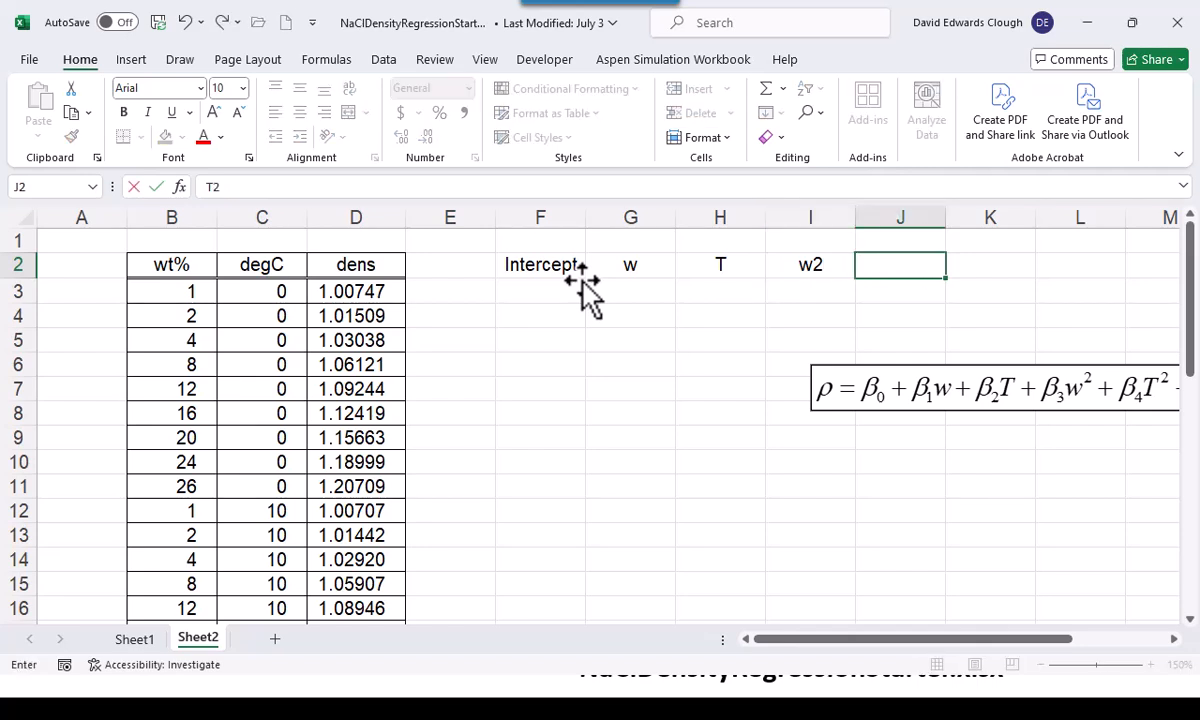
key("Tab")
type("wT")
key("Return")
Enter 1 in F3 under Intercept, reference B3 in G3 for w, and fill that formula across to H3 for T
key("Left")
key("Left")
key("Left")
key("Left")
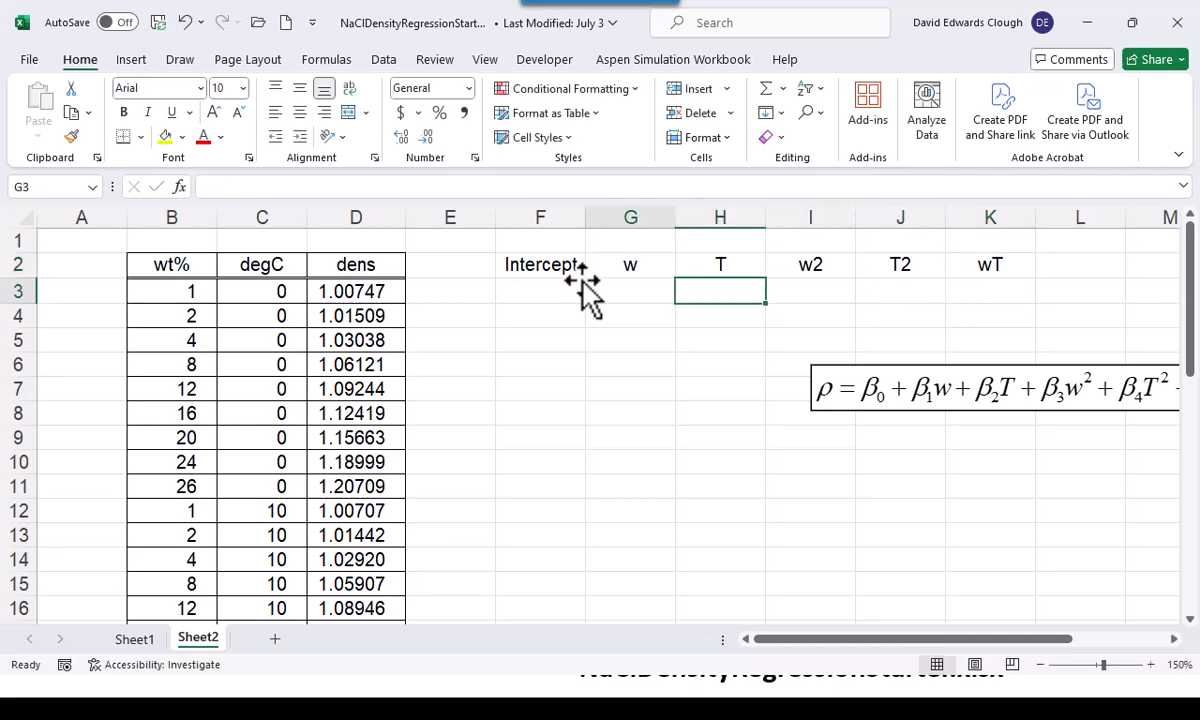
key("Left")
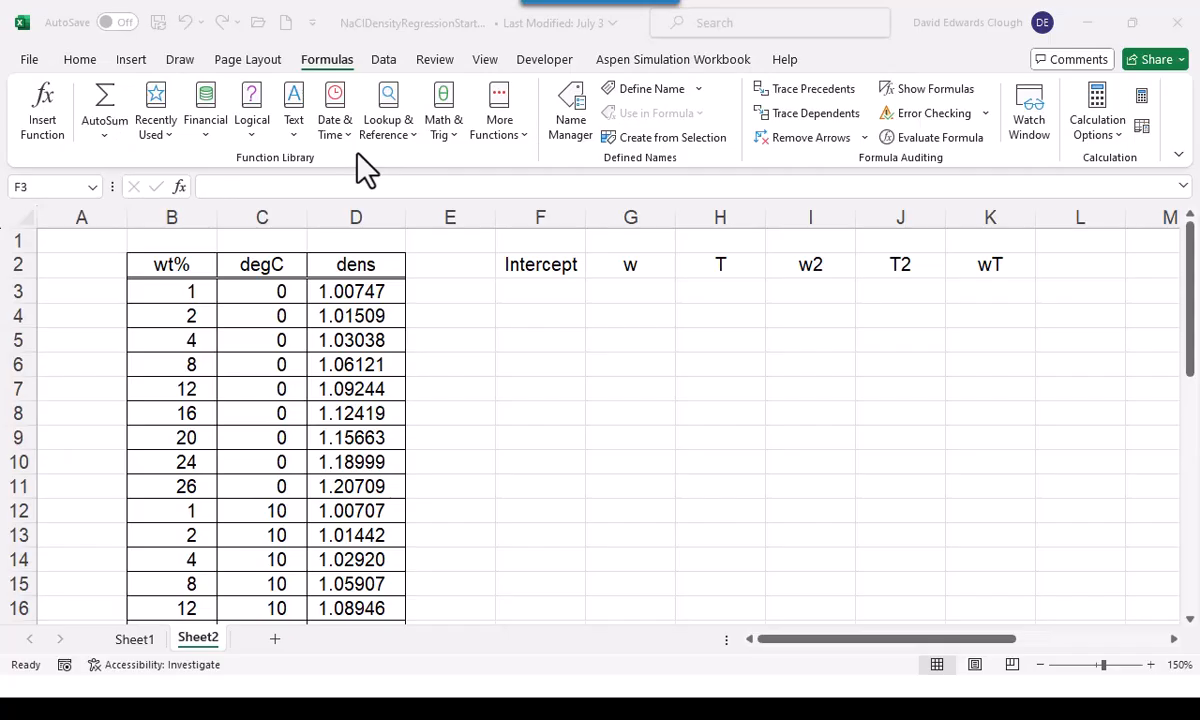
left_click(548, 289)
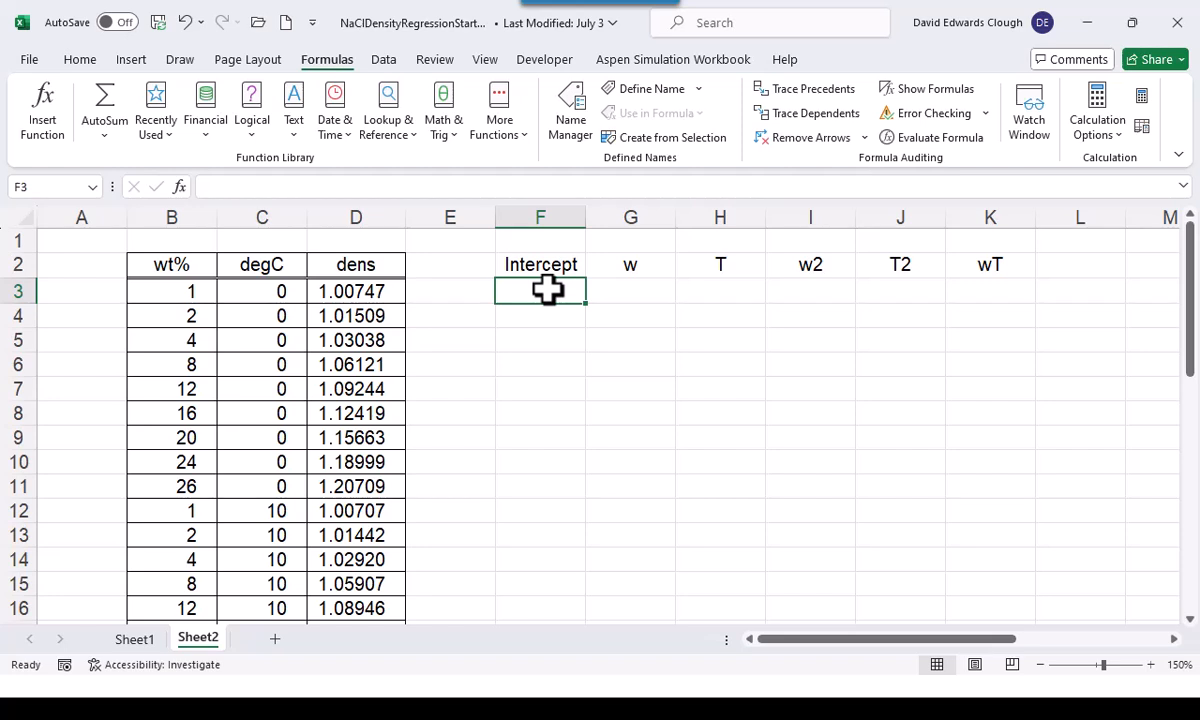
key("Right")
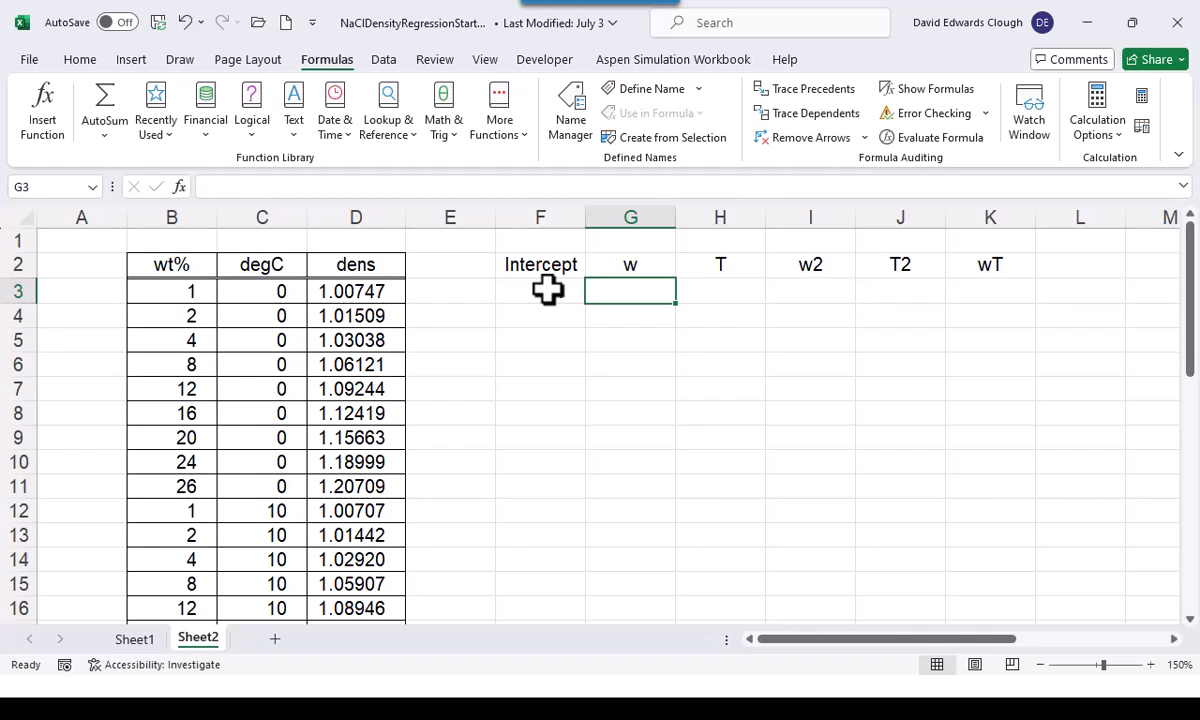
type("=")
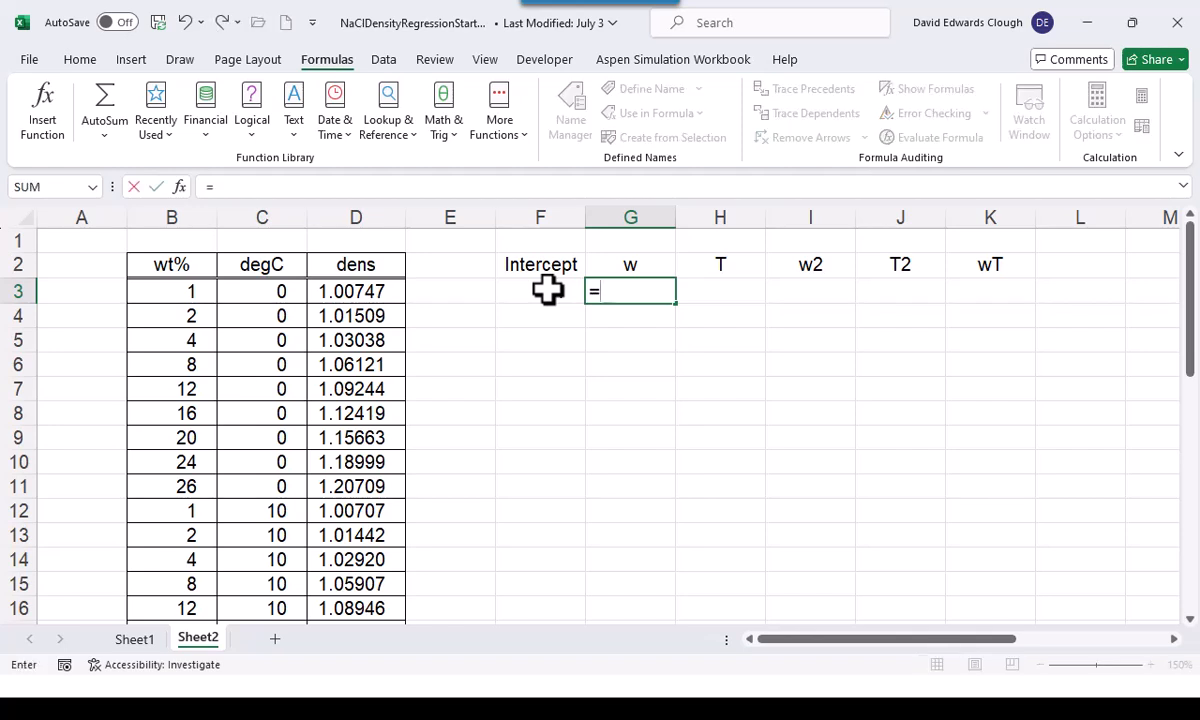
left_click(185, 290)
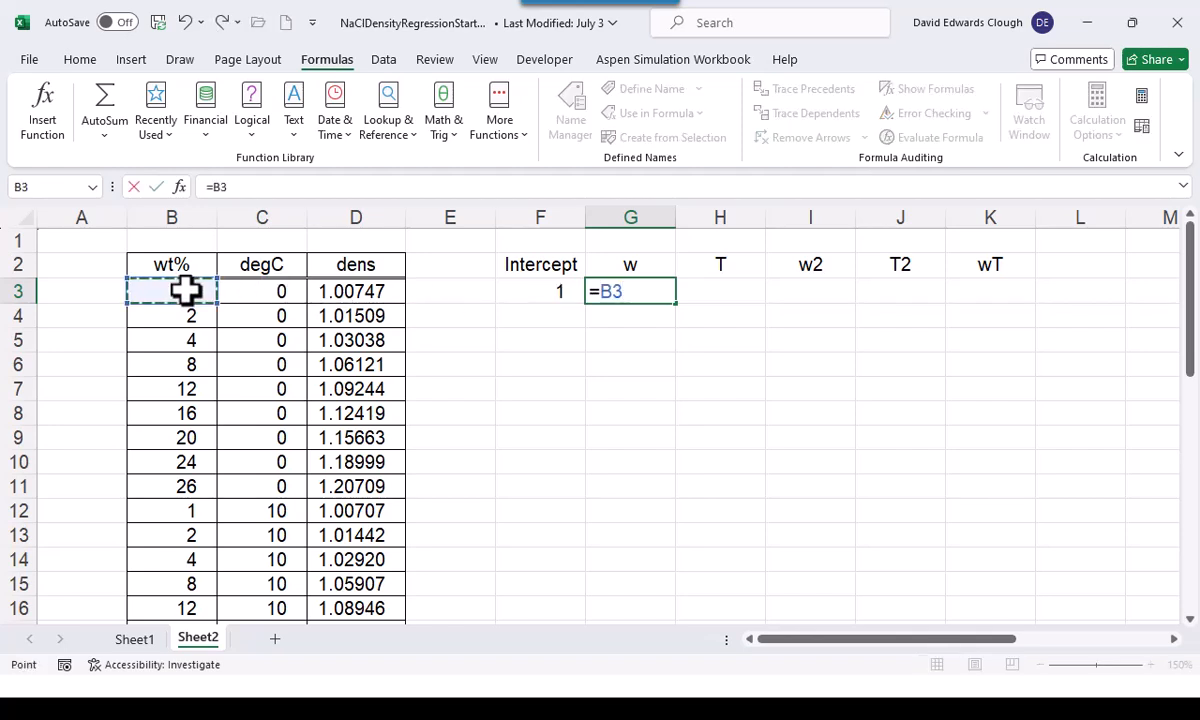
key("ctrl+Return")
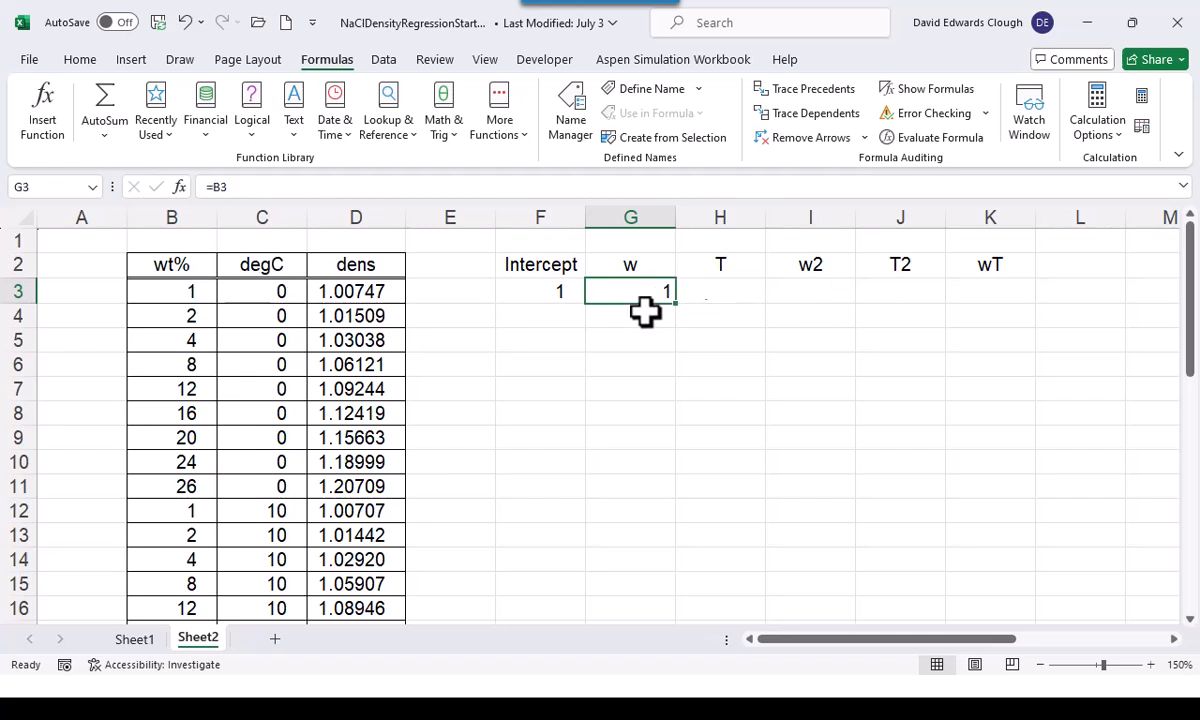
left_click_drag(668, 302, 745, 297)
Enter the formula =B3^2 in I3 for w2 and fill it across to J3 for T2
left_click(809, 284)
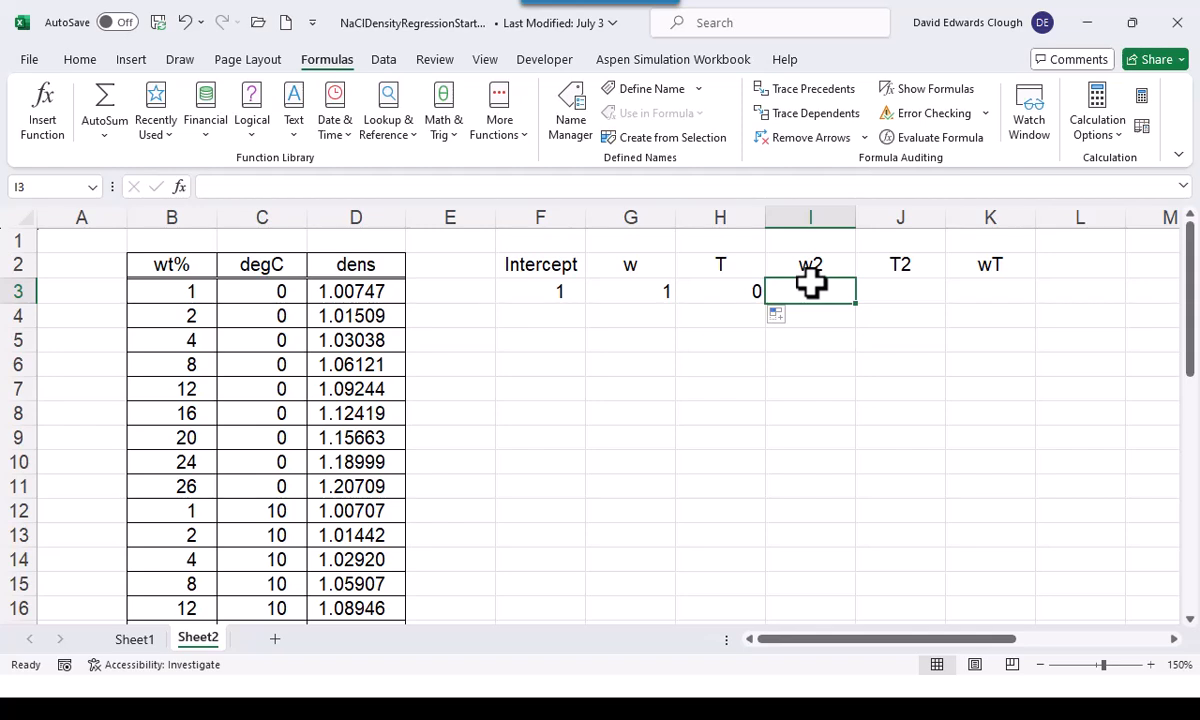
type("=")
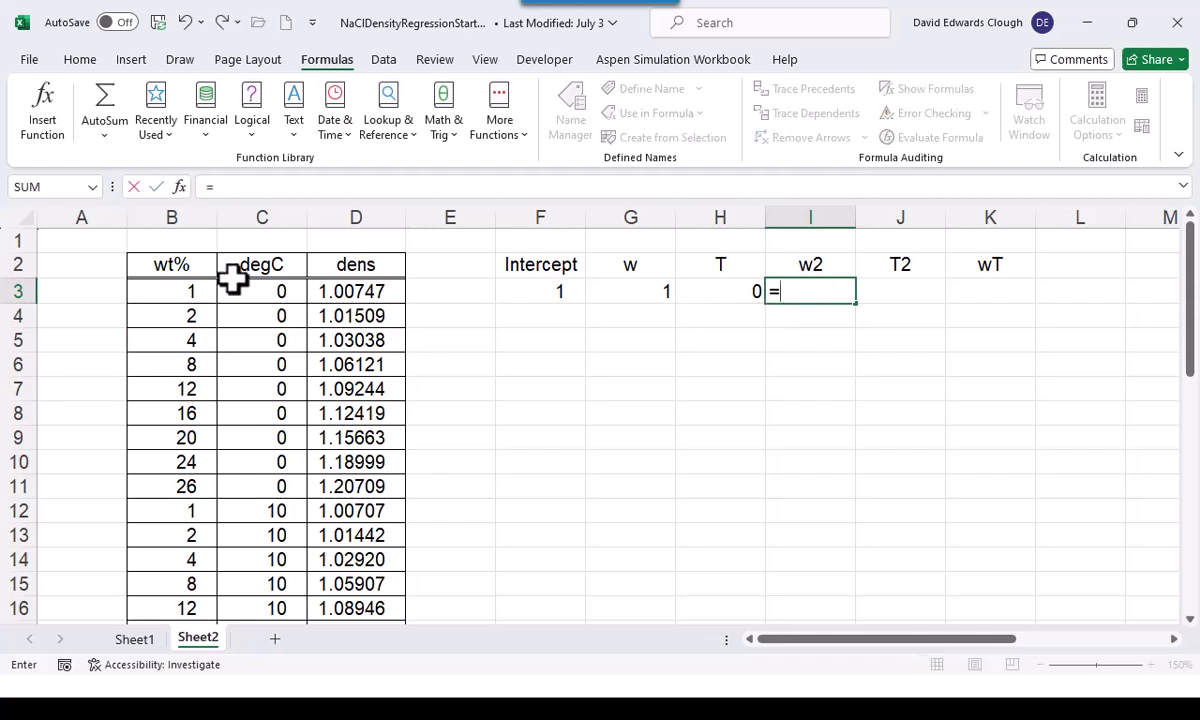
left_click(188, 287)
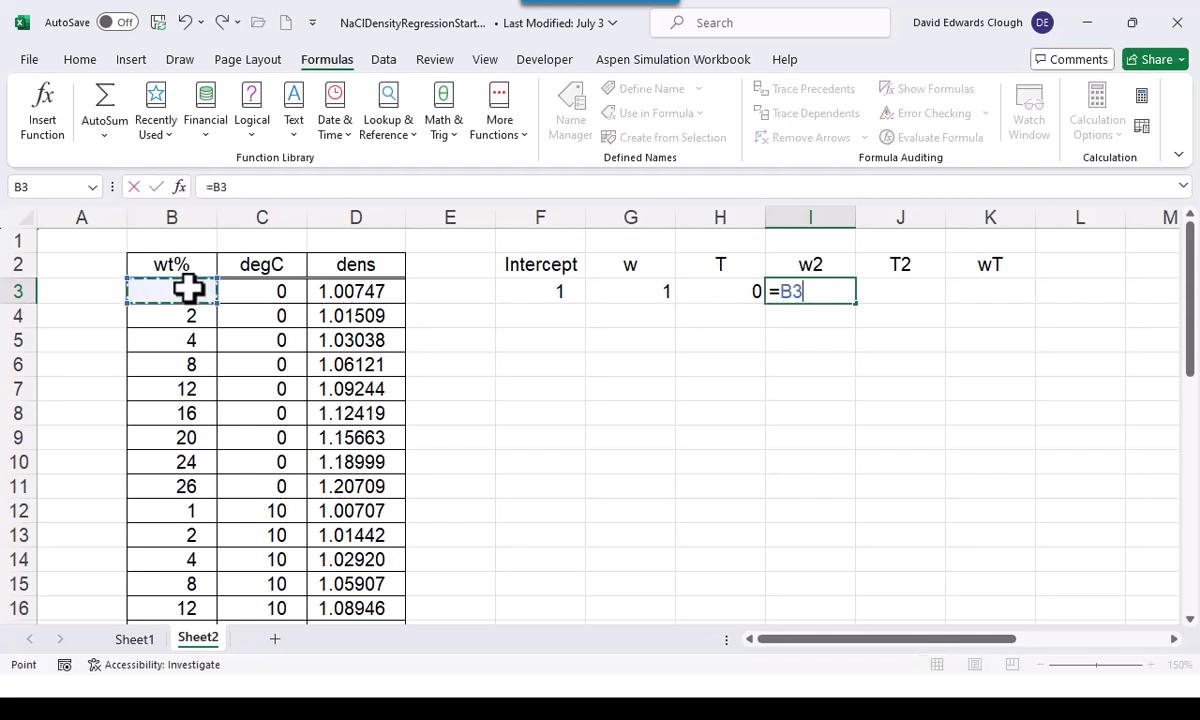
type("^2")
key("ctrl+Return")
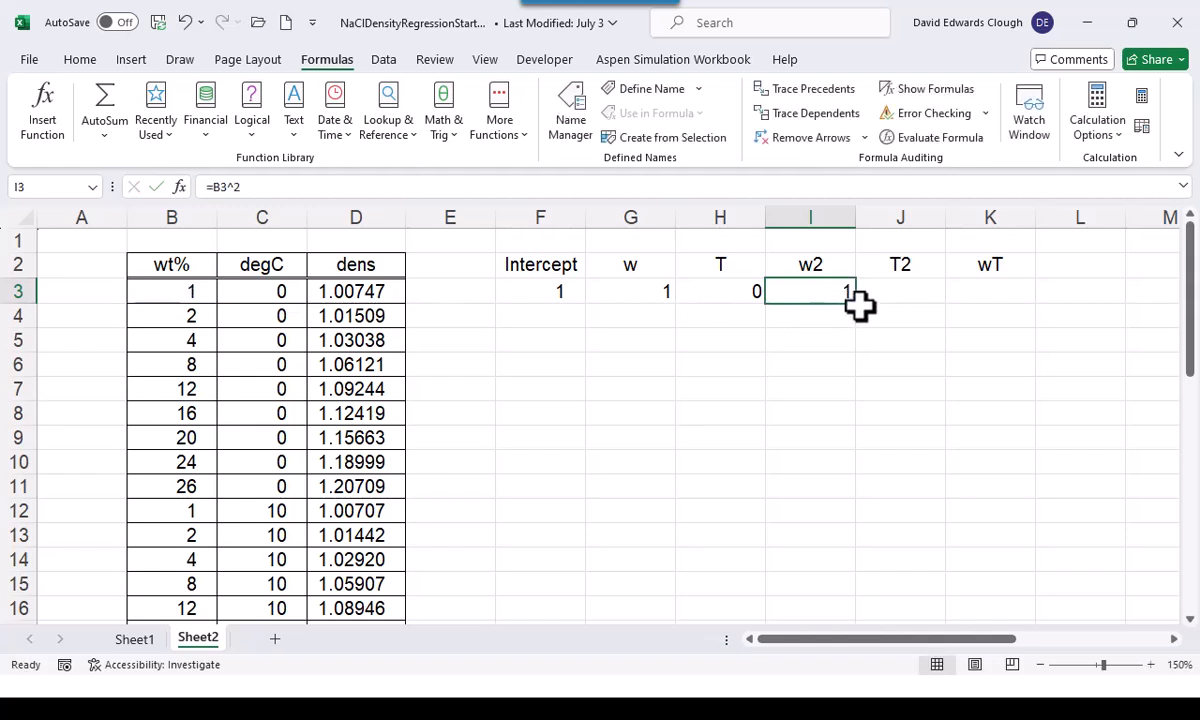
left_click_drag(860, 306, 920, 305)
Enter the formula =B3*C3 in K3 for the wT interaction term
left_click(1000, 290)
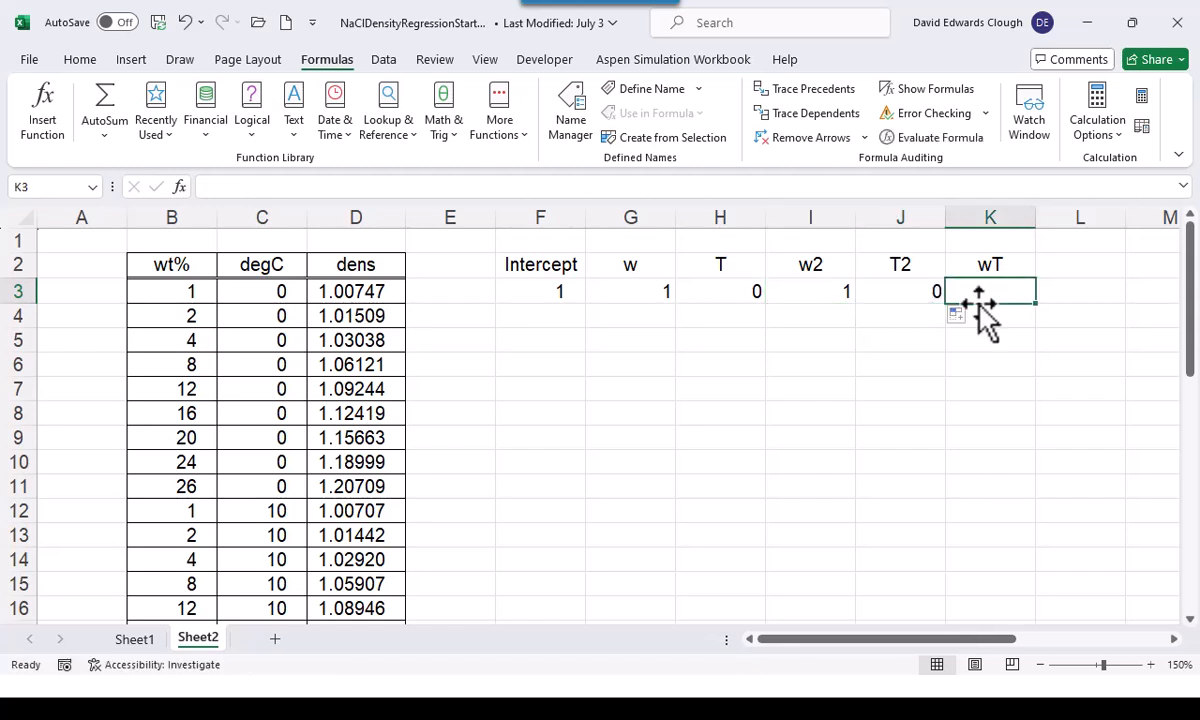
type("=")
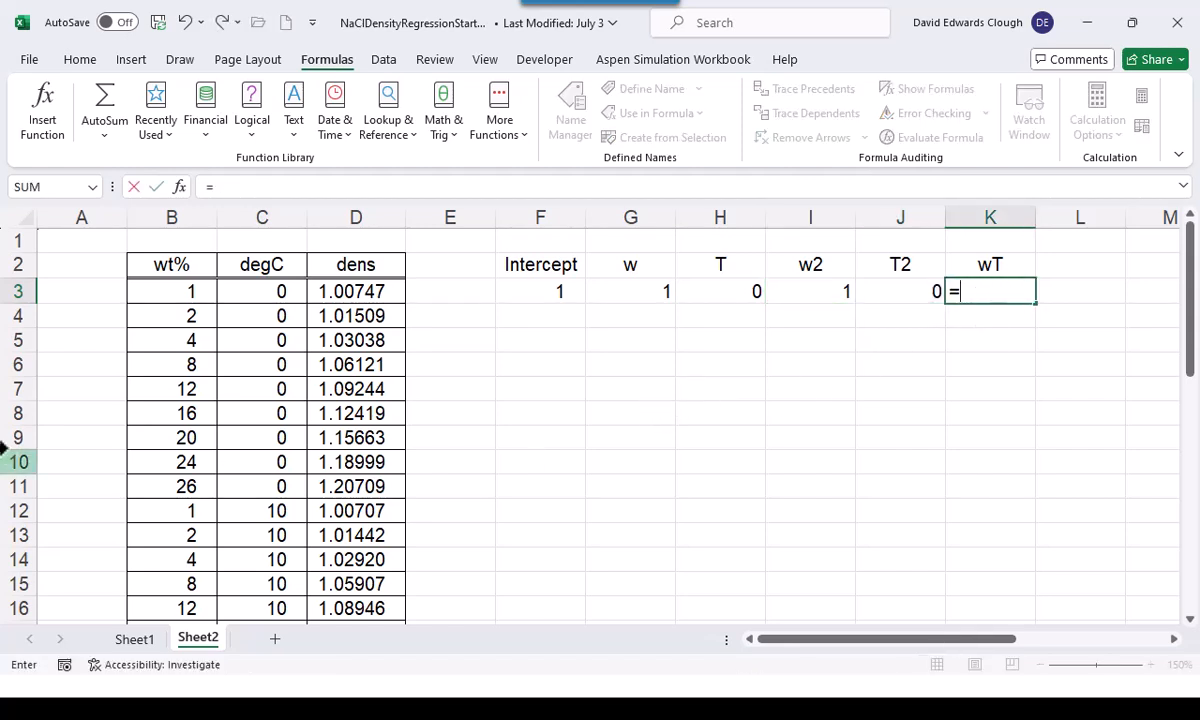
left_click(157, 294)
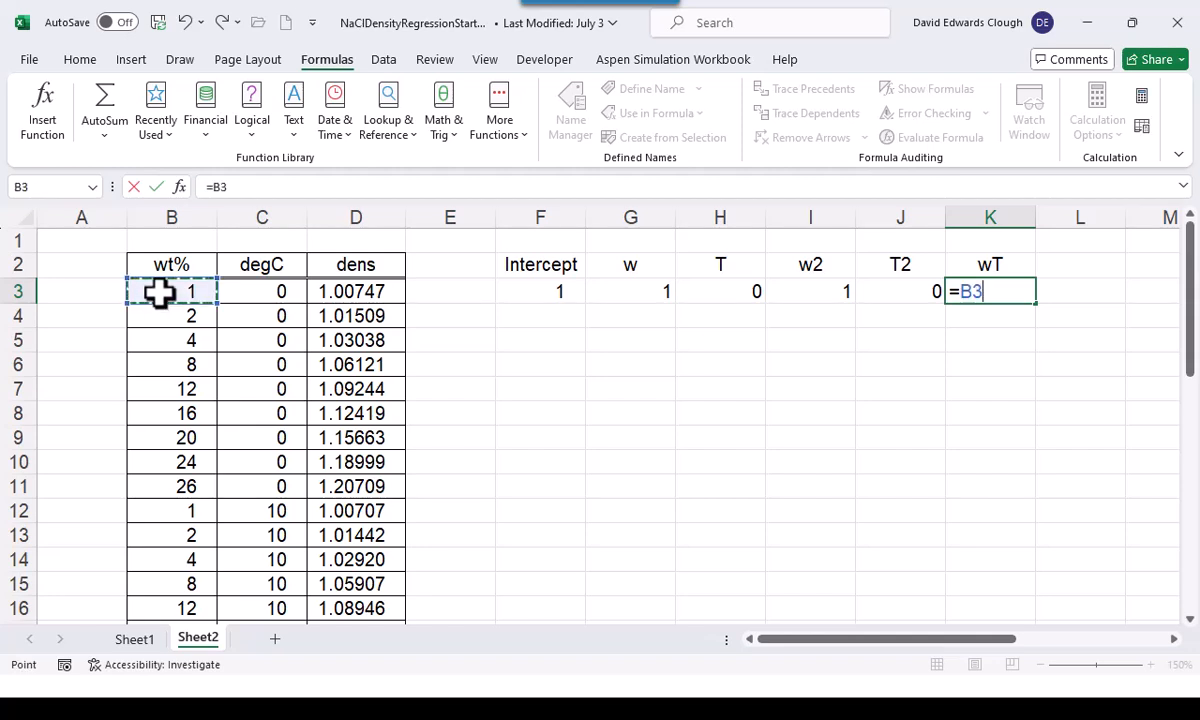
type("*")
left_click(250, 291)
key("ctrl+Return")
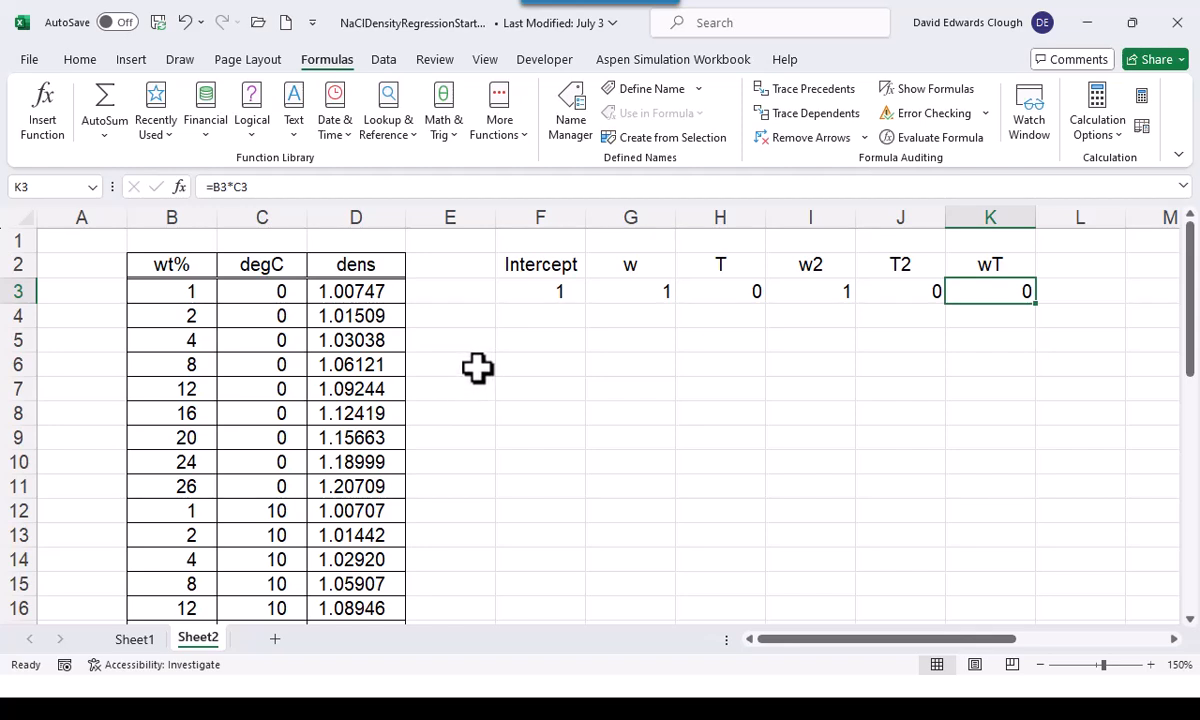
Fill the Intercept column with 1 for every data row and copy the G3:K3 formulas down all data rows
left_click(552, 316)
type("11")
key("Return")
key("Up")
type("1")
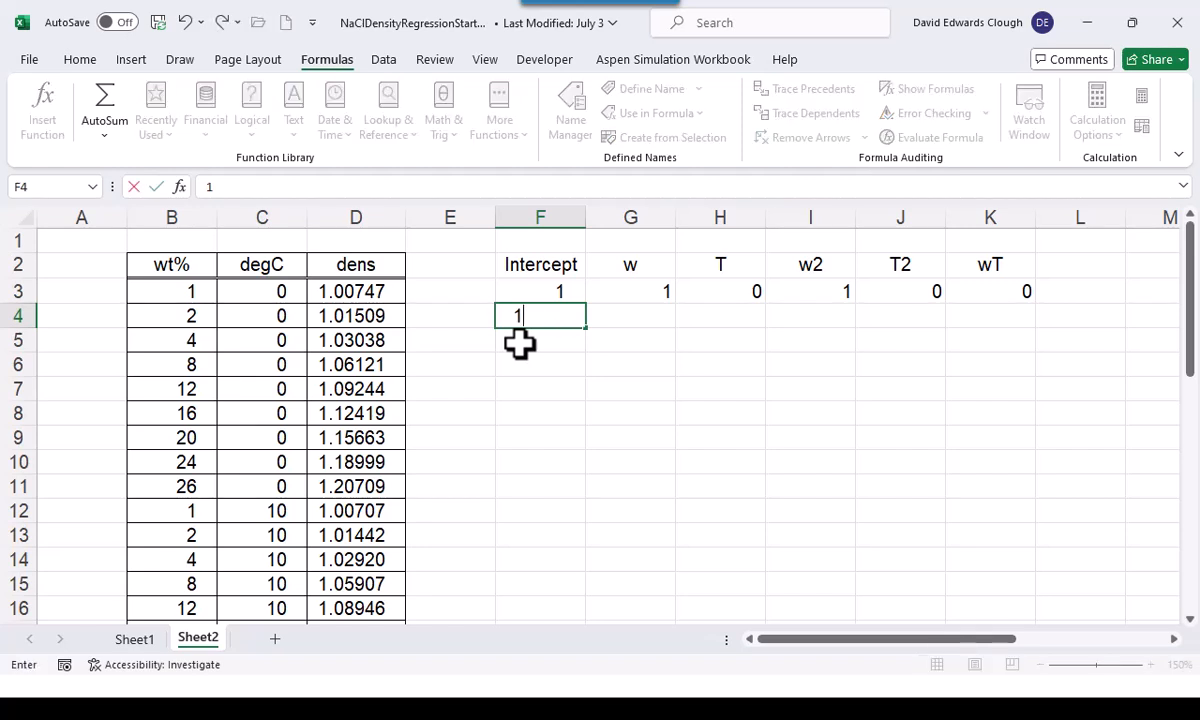
left_click_drag(538, 291, 575, 565)
scroll(650, 490, "up", 8)
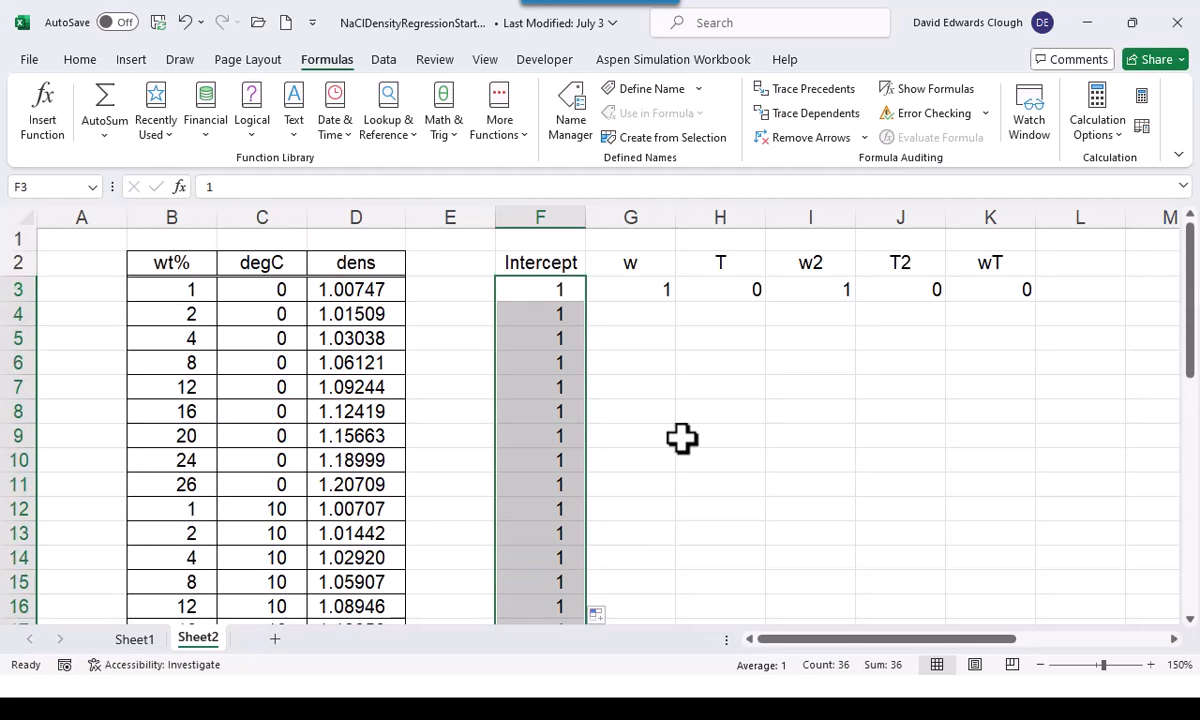
left_click_drag(633, 284, 1031, 299)
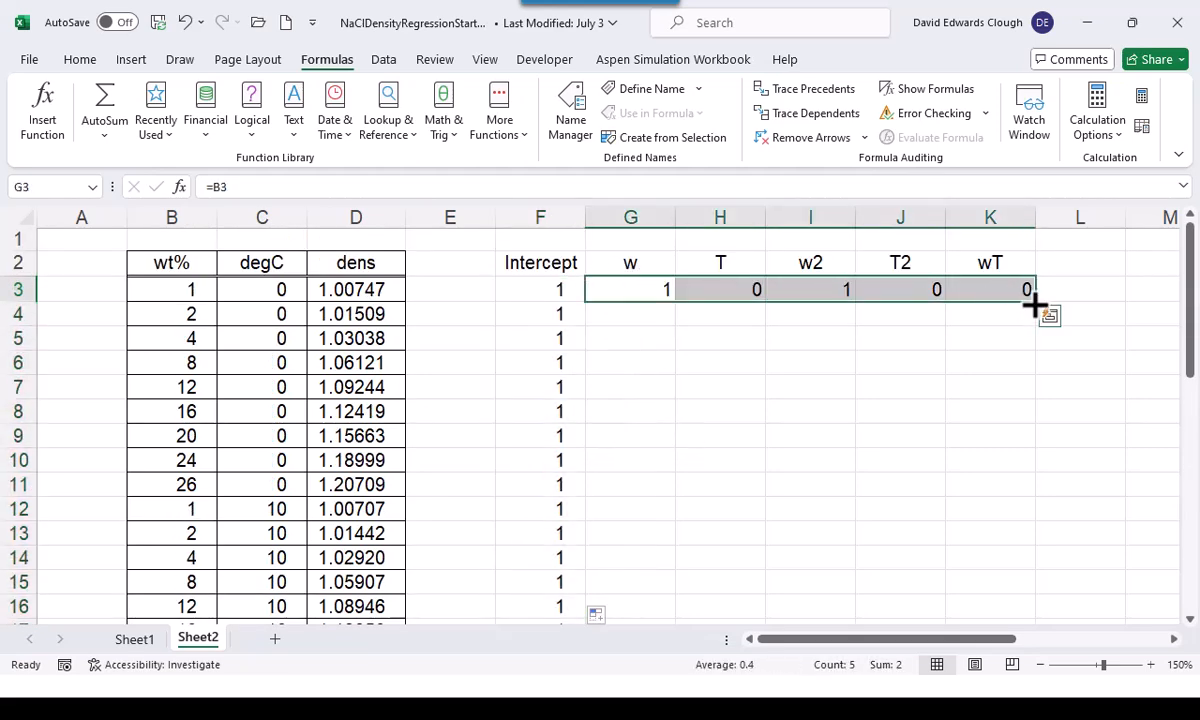
double_click(1036, 299)
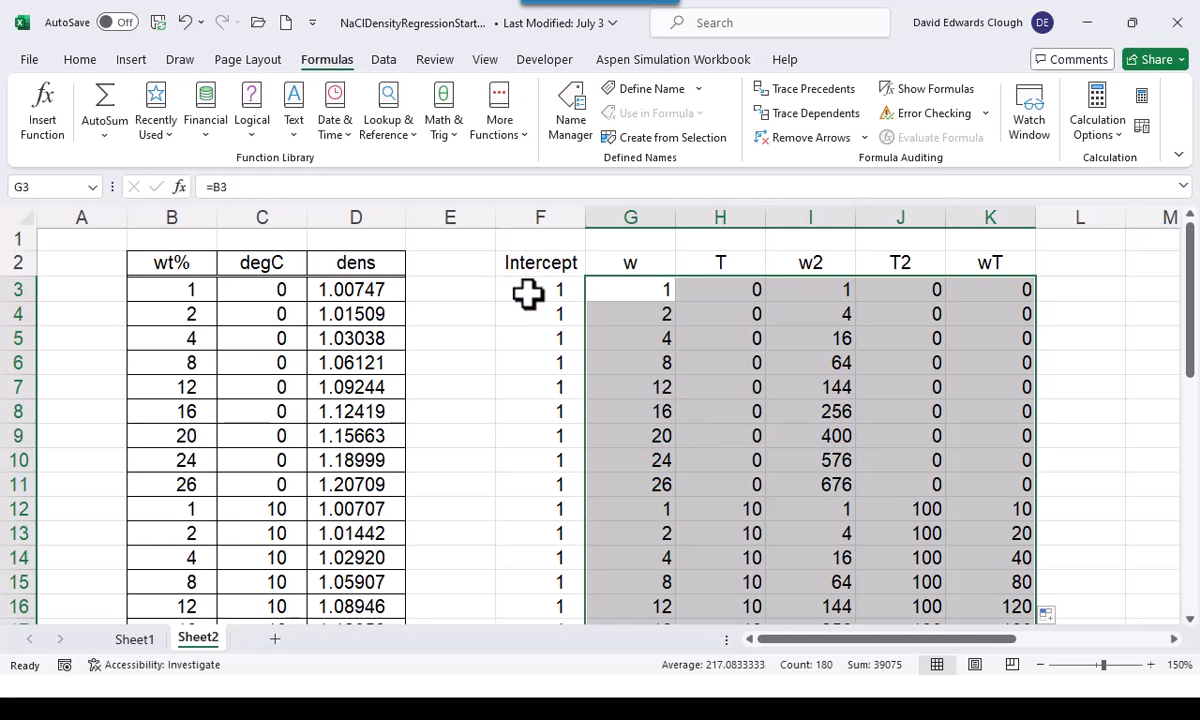
Add the title X above the regressor headings, merged and centered across F1:K1
left_click(557, 238)
type("X")
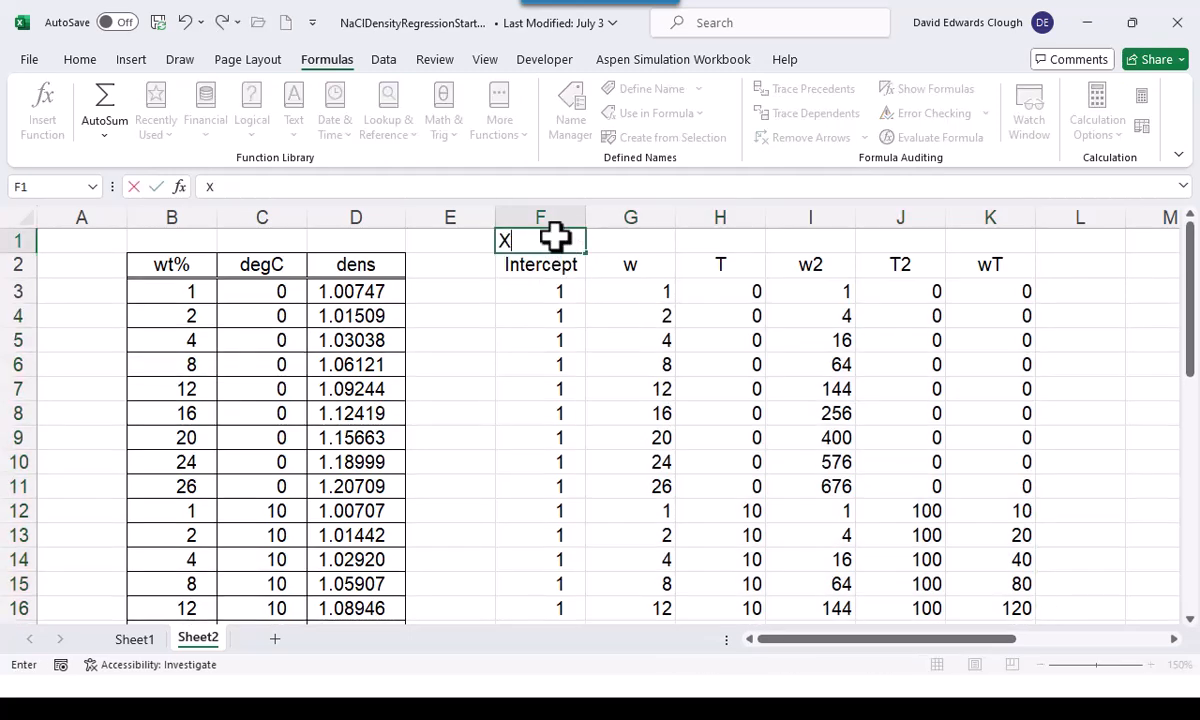
left_click_drag(557, 238, 972, 236)
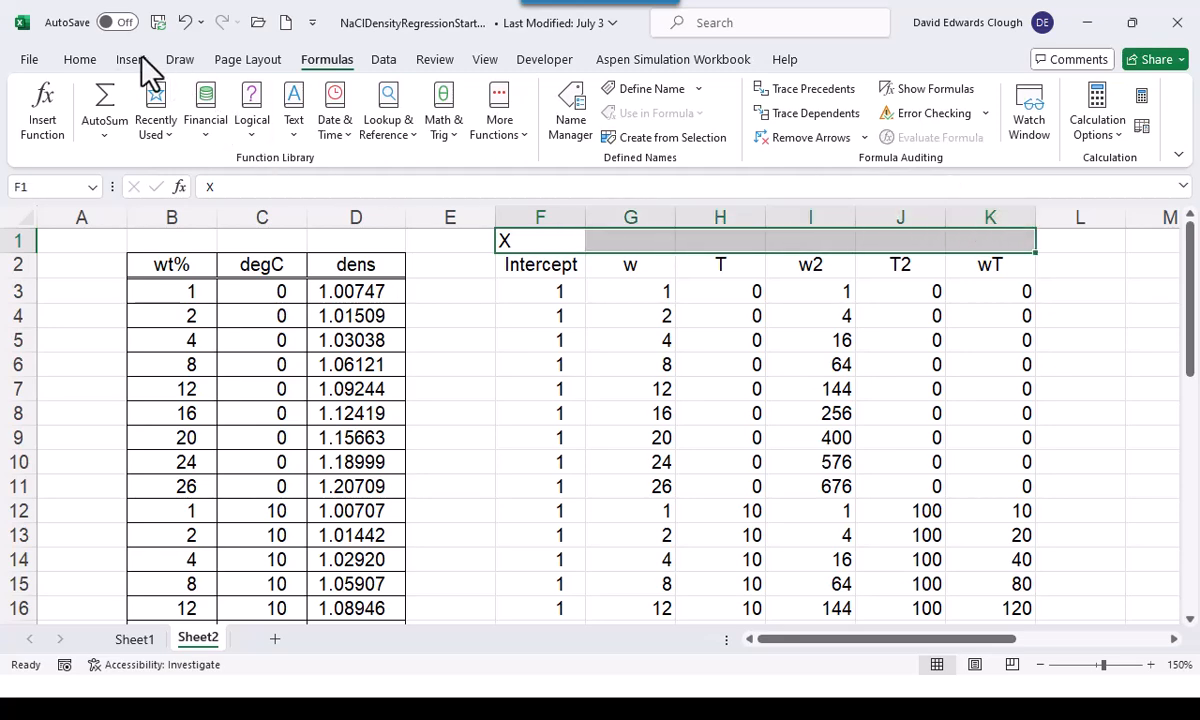
left_click(79, 60)
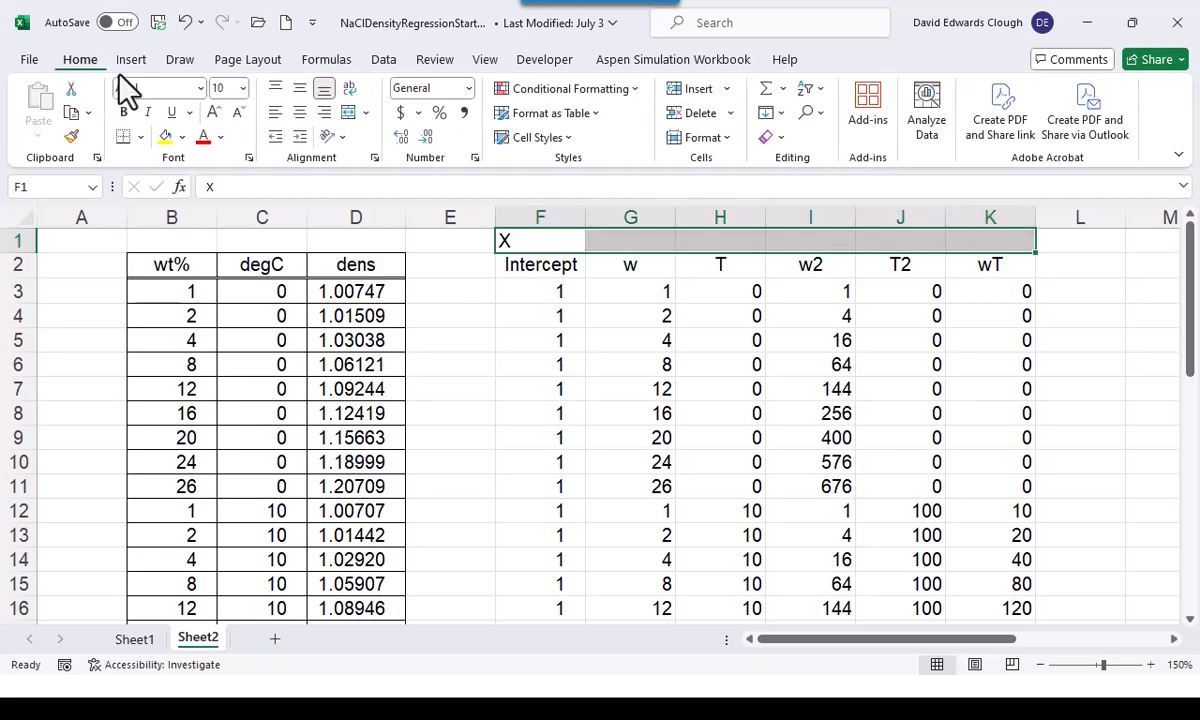
left_click(350, 116)
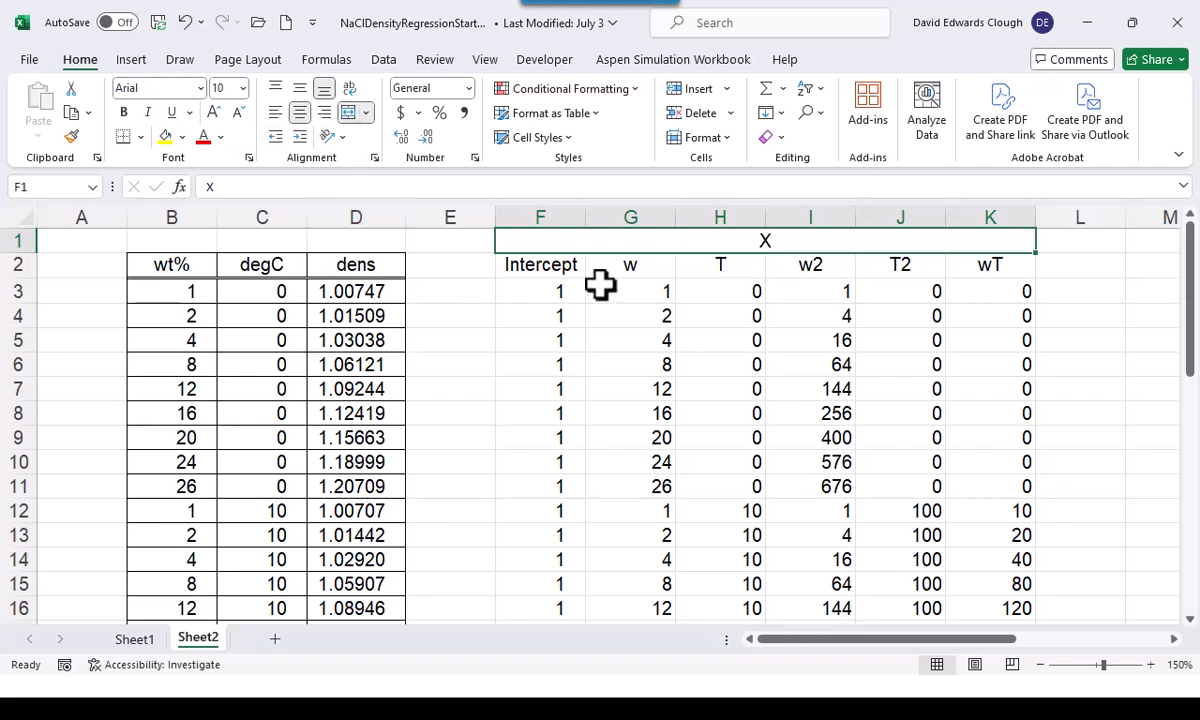
Assign the range name X to the regressor values in columns F through K, from row 3 to the last data row
left_click(544, 286)
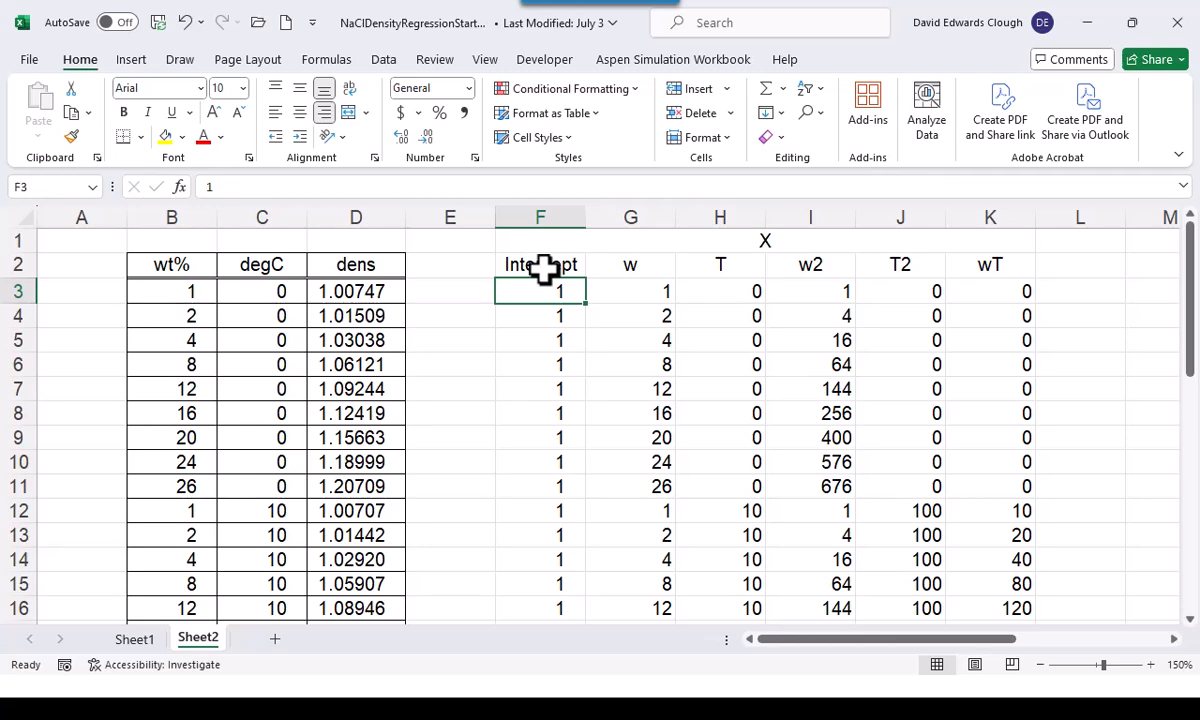
key("ctrl+shift+Down")
key("ctrl+shift+Right")
key("ctrl+BackSpace")
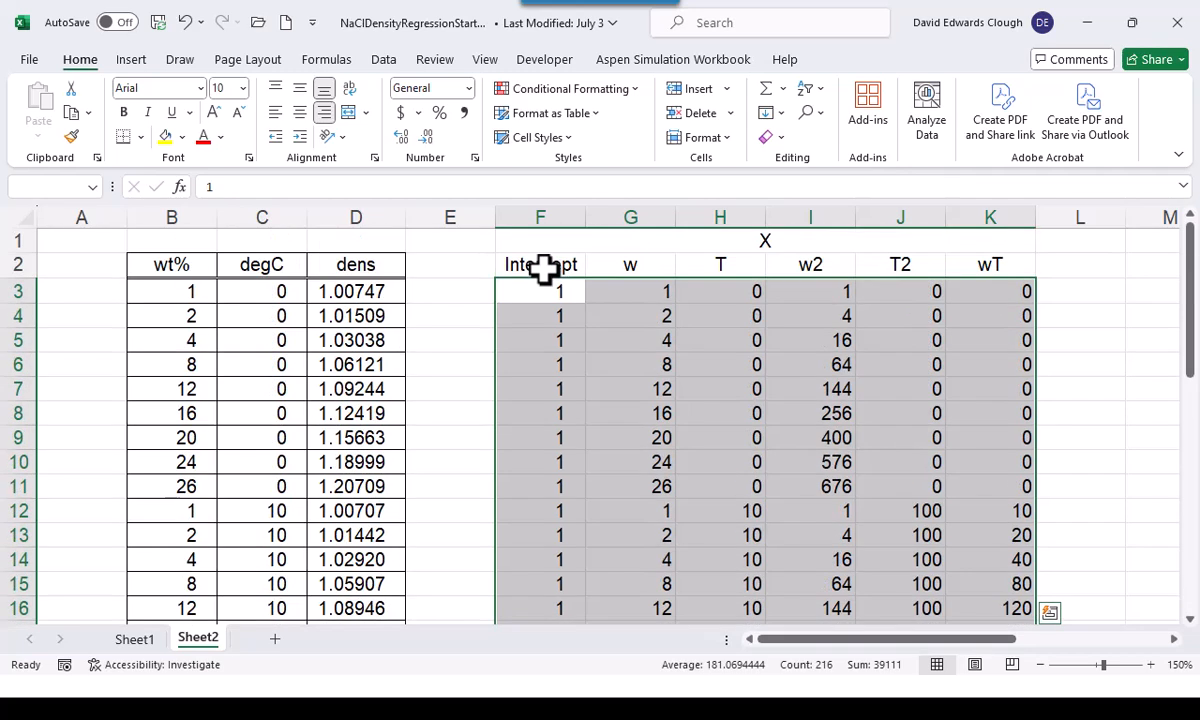
left_click(42, 190)
type("X")
key("Return")
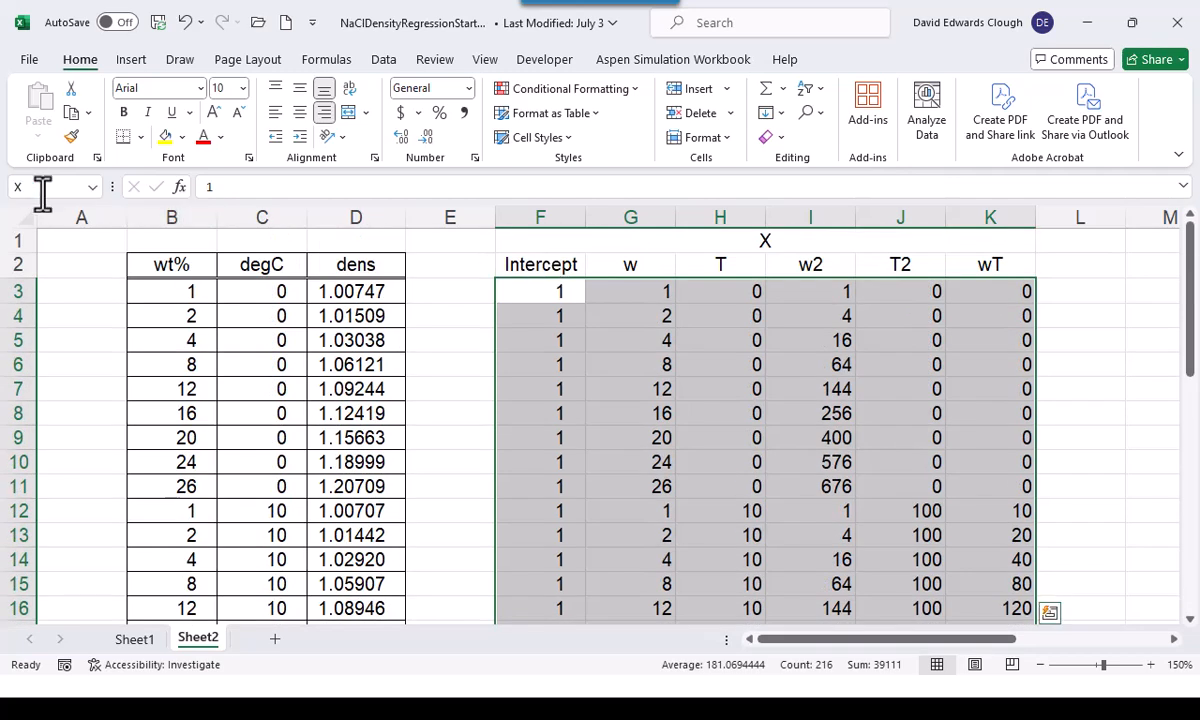
Assign the range name y to the density values in column D, from D3 to the last data row
left_click(312, 287)
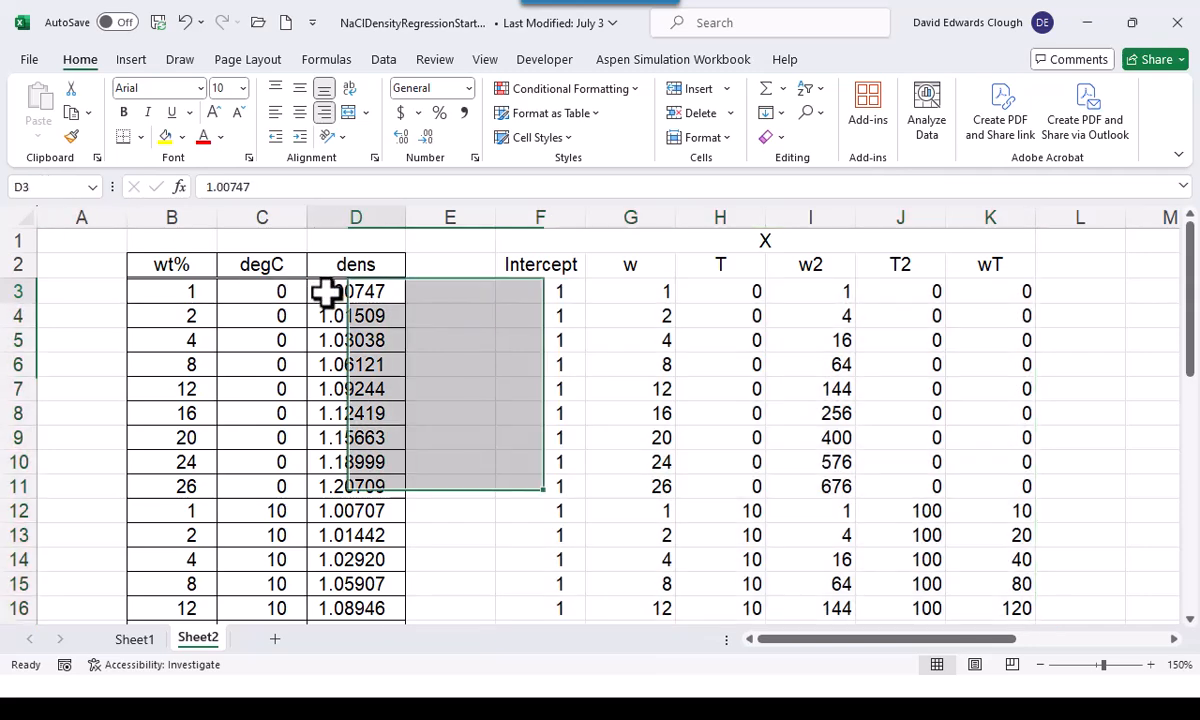
key("ctrl+shift+Down")
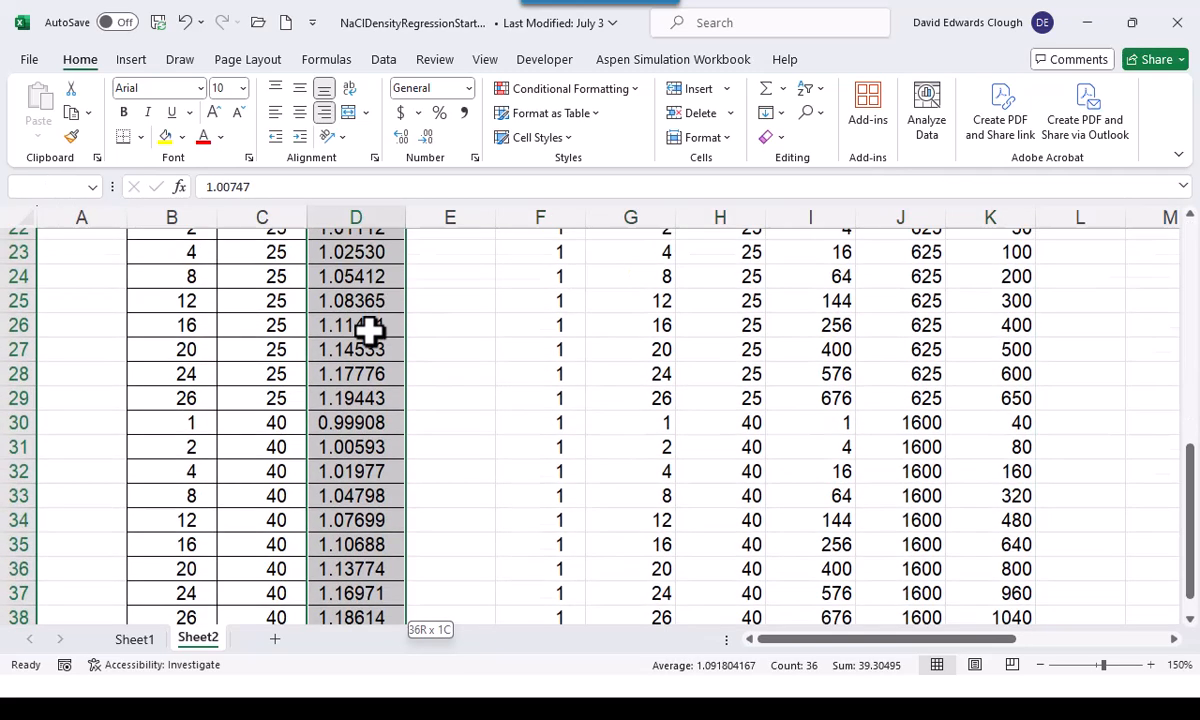
scroll(367, 321, "up", 7)
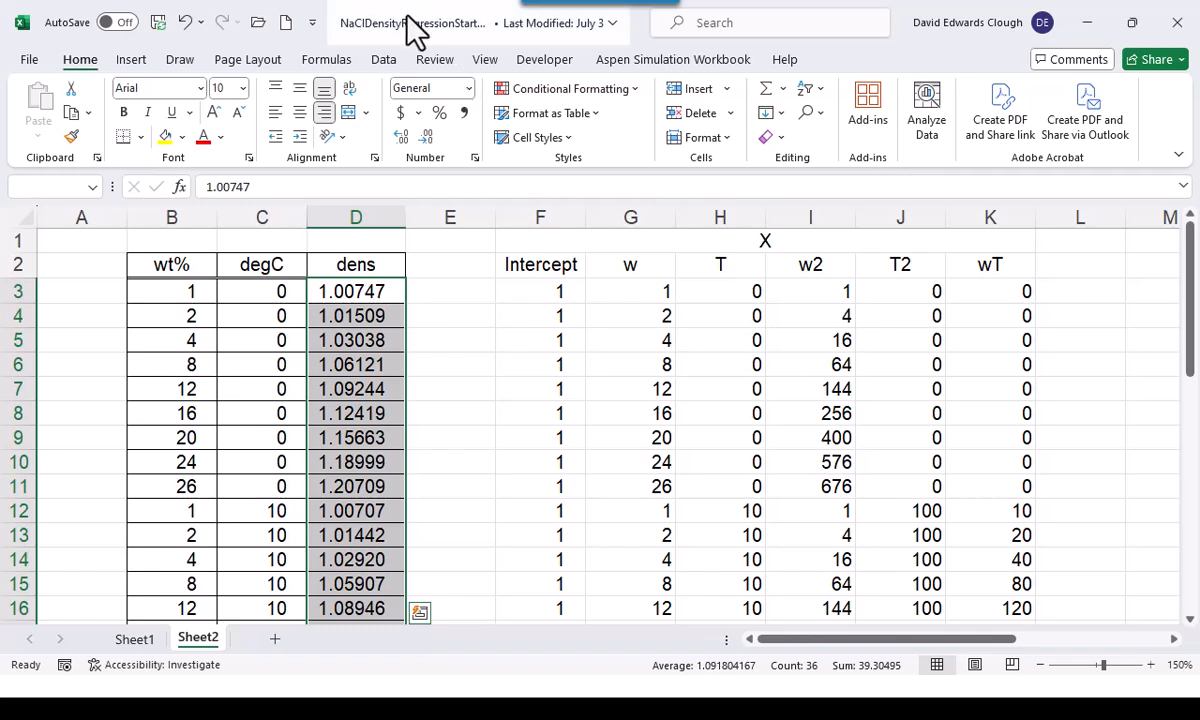
left_click(47, 188)
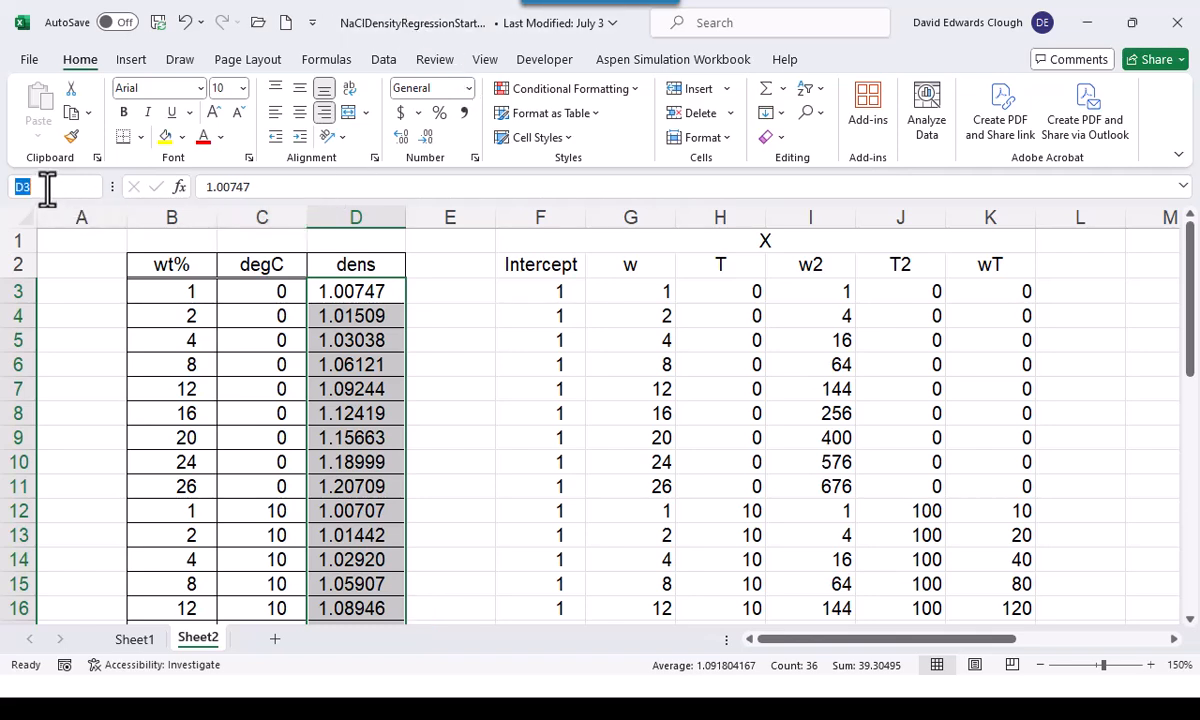
type("y")
Switch to the multilinear regression slide to review the normal equations and fitted-parameter formula, and return to the workbook
key("alt+Tab")
key("alt+Tab")
key("alt+Tab")
key("alt+Tab")
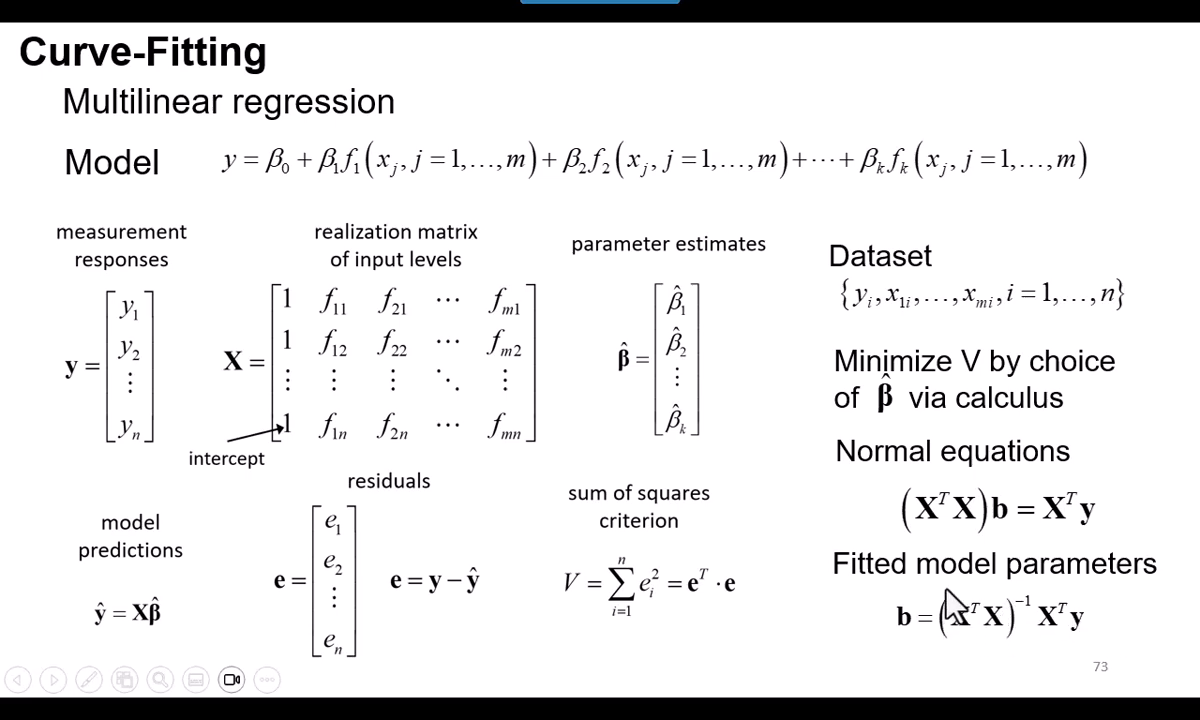
key("alt+Tab")
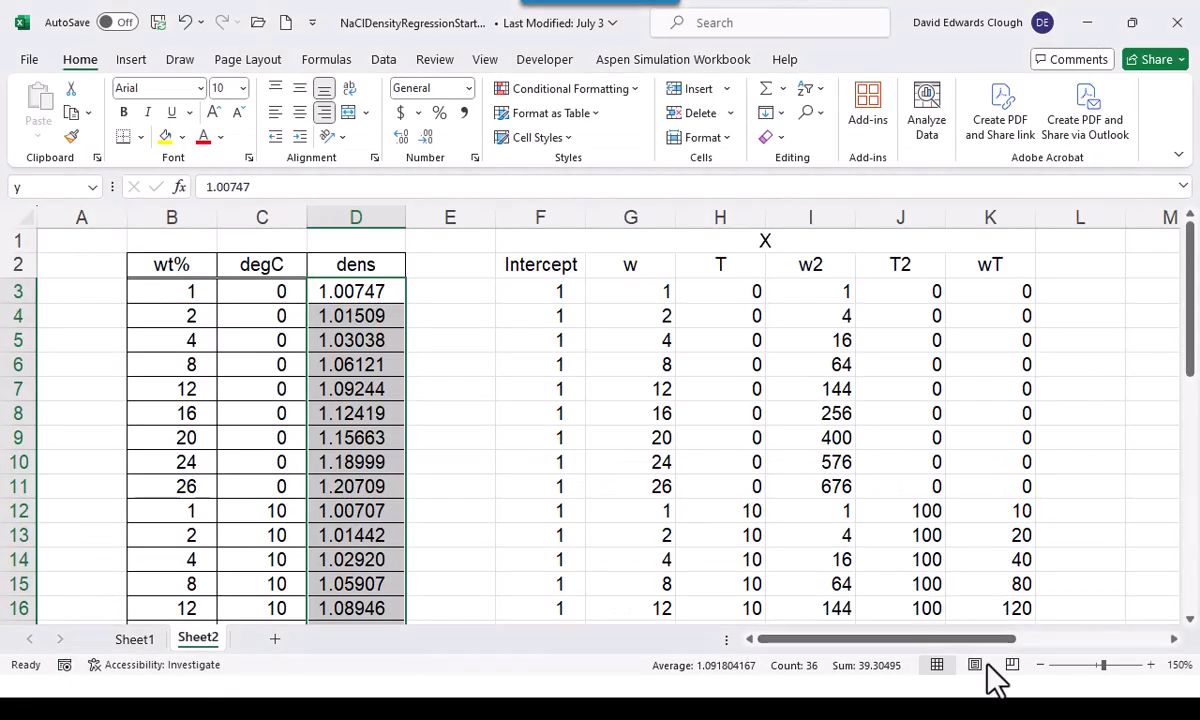
Enter the heading XtX in M2, beyond the regressor columns
left_click(1174, 640)
left_click_drag(1174, 640, 1174, 640)
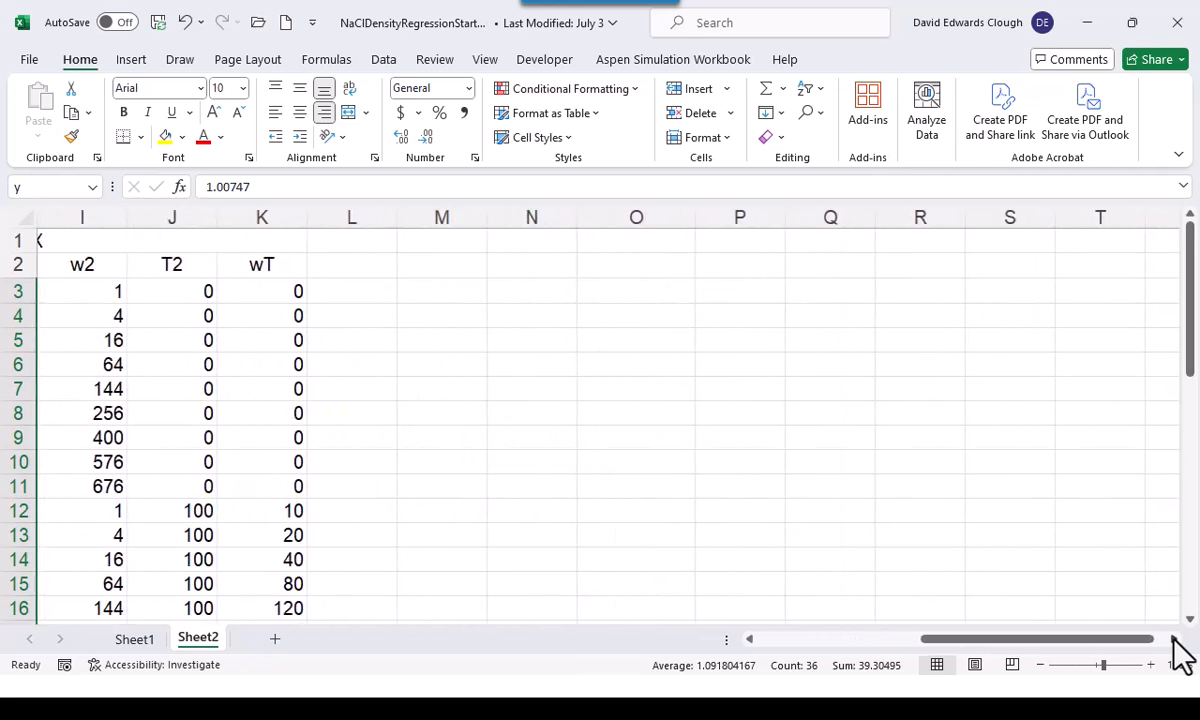
left_click(445, 266)
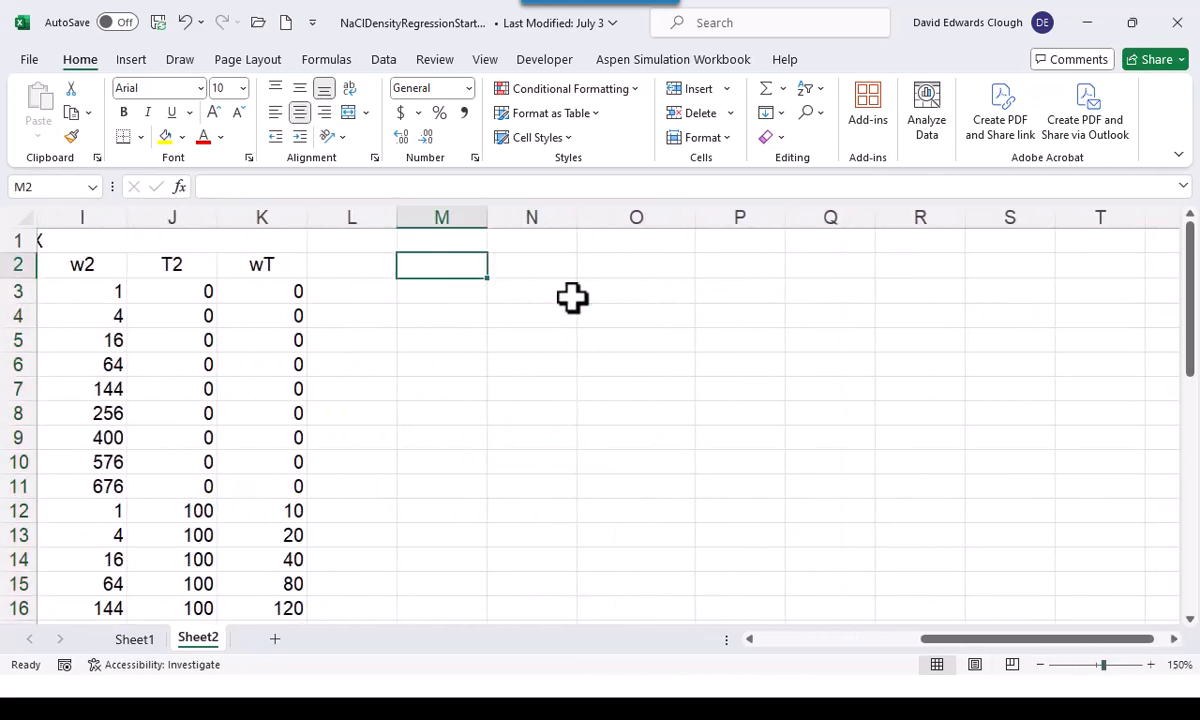
type("XtX")
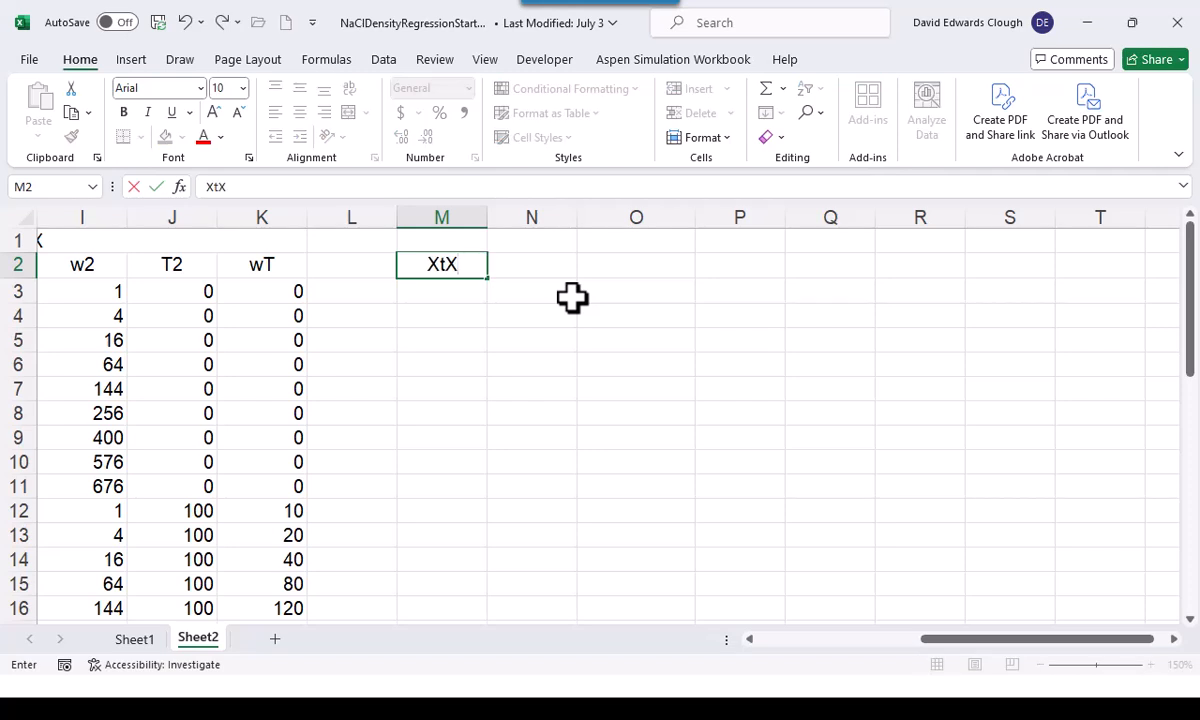
key("Return")
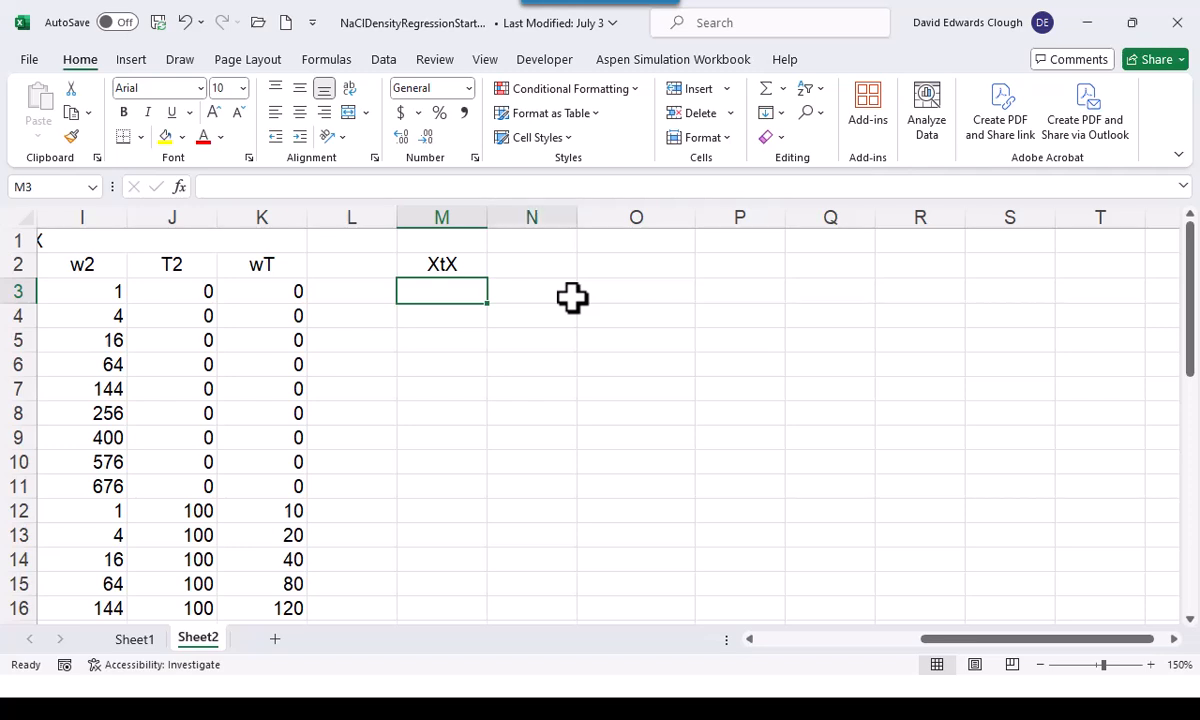
Fill the 6 by 6 block M3:R8 with the array formula =MMULT(TRANSPOSE(X),X)
key("shift+Right")
key("shift+Right")
key("shift+Right")
key("shift+Right")
key("shift+Right")
key("shift+Down")
key("shift+Down")
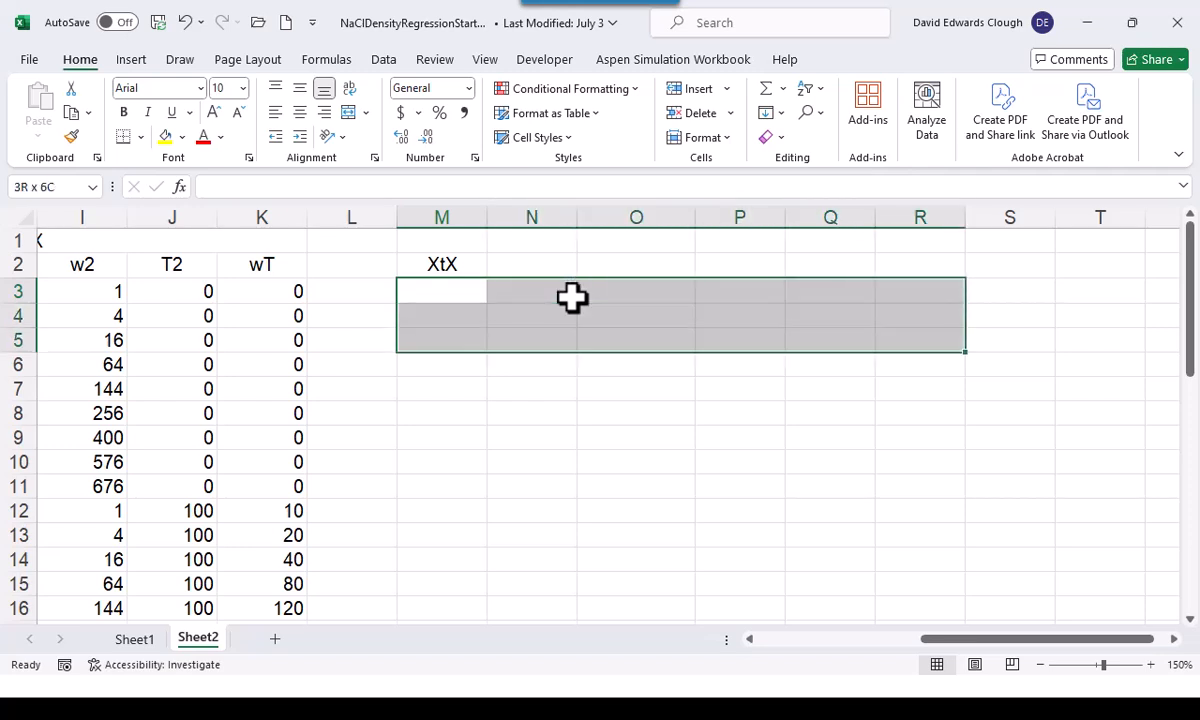
key("shift+Down")
key("shift+Down")
key("shift+Down")
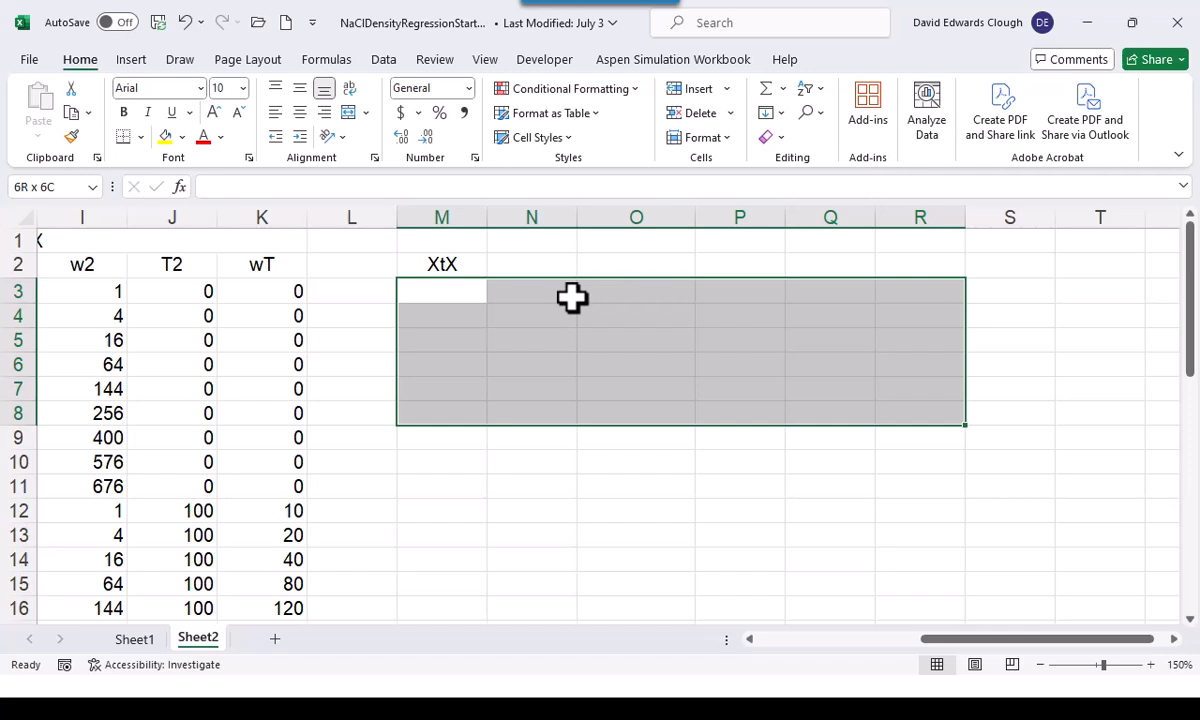
type("=")
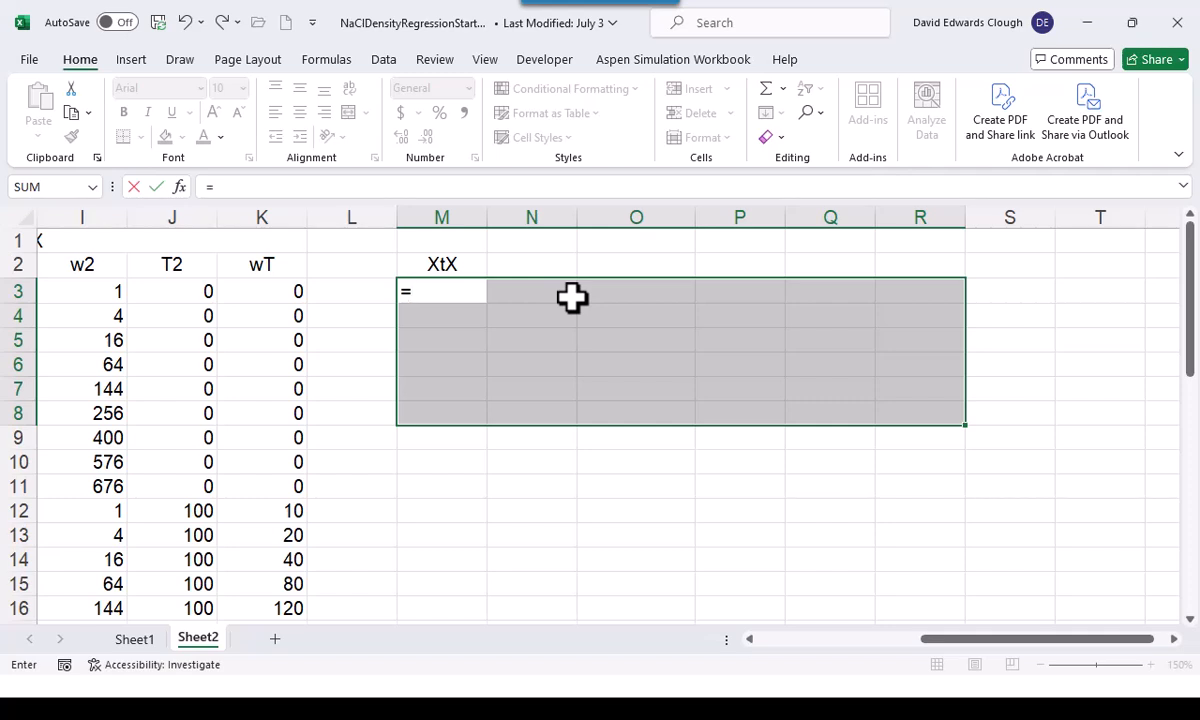
type("mmult")
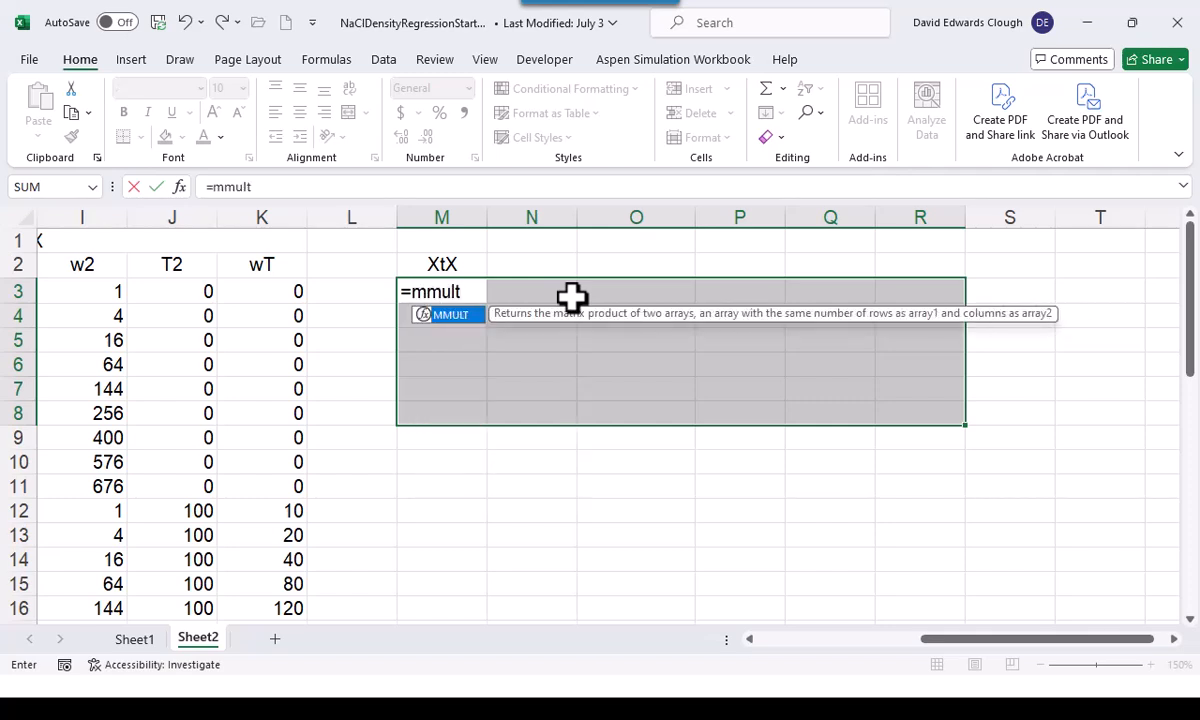
type("(tra")
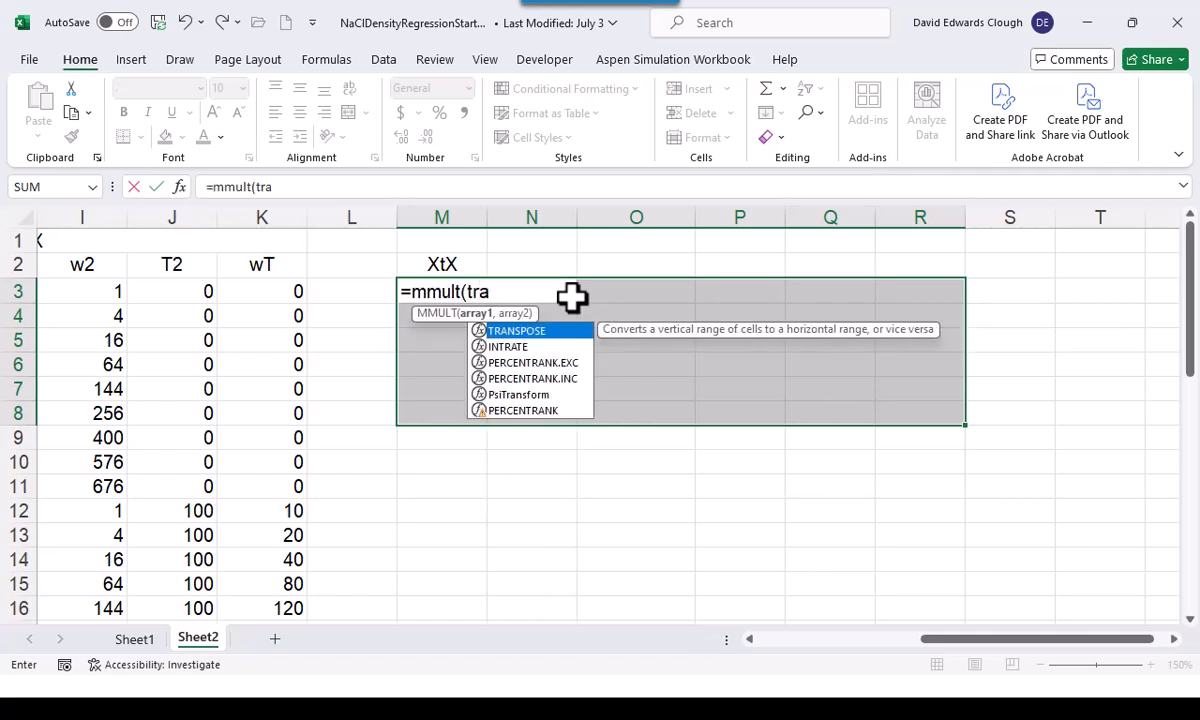
type("nspose")
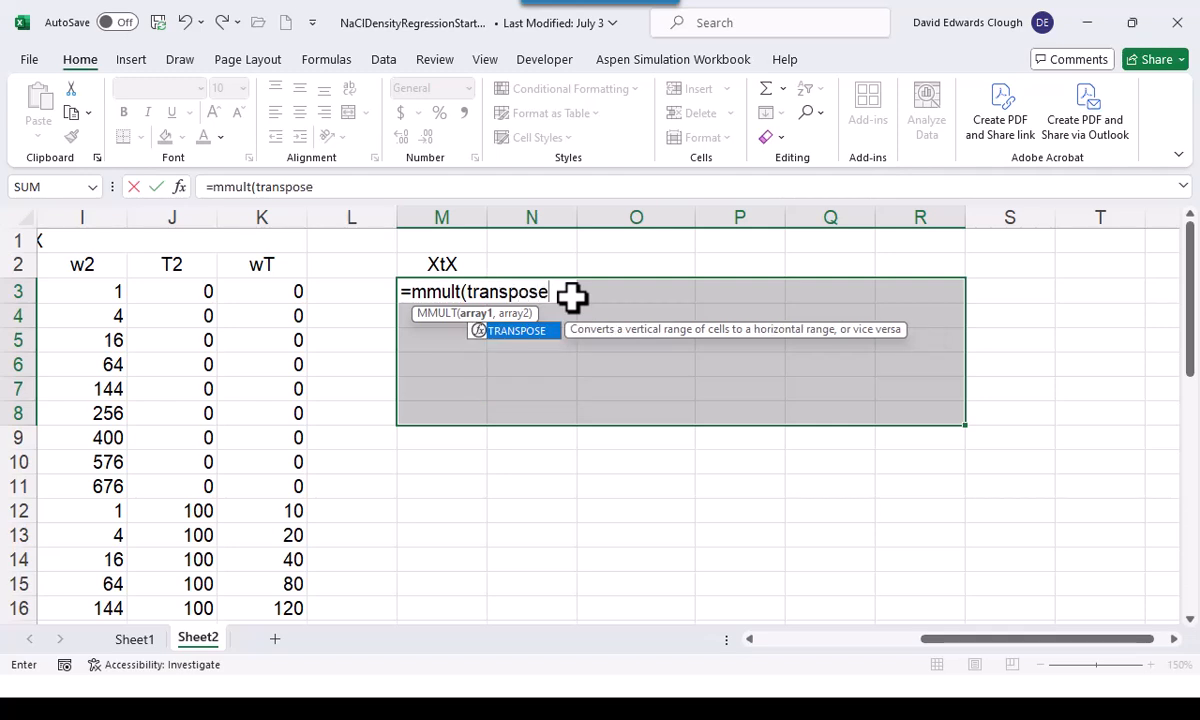
type("(X),")
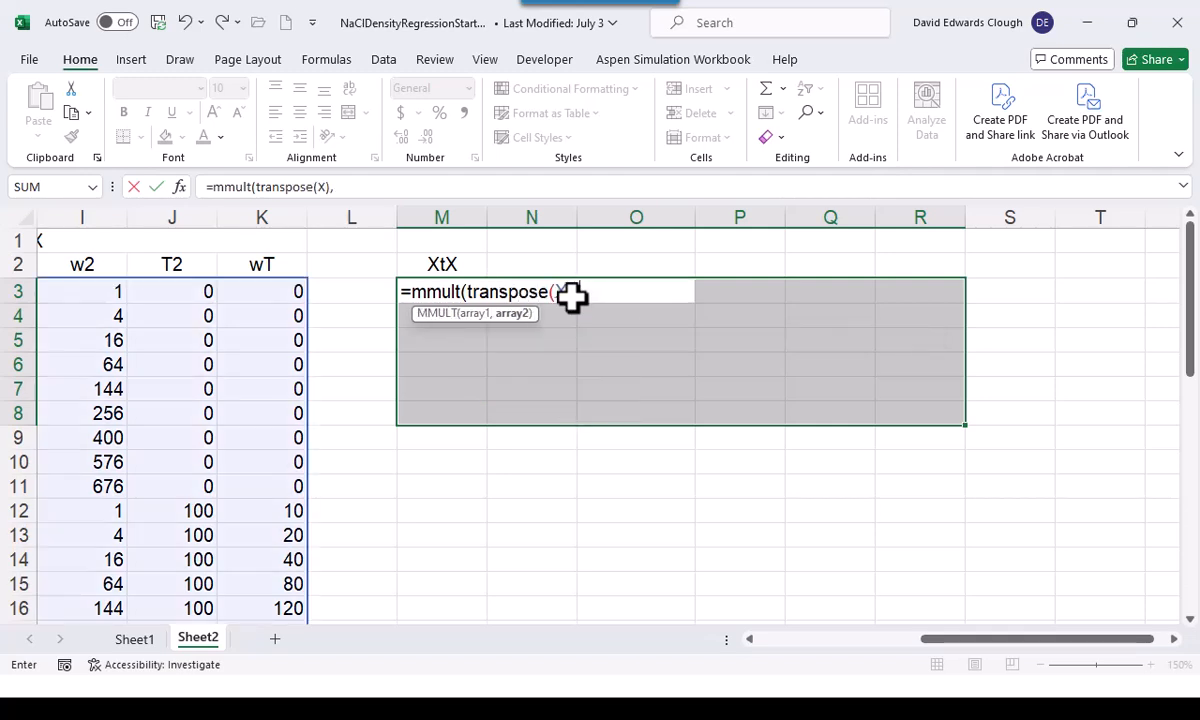
type("X)")
key("Return")
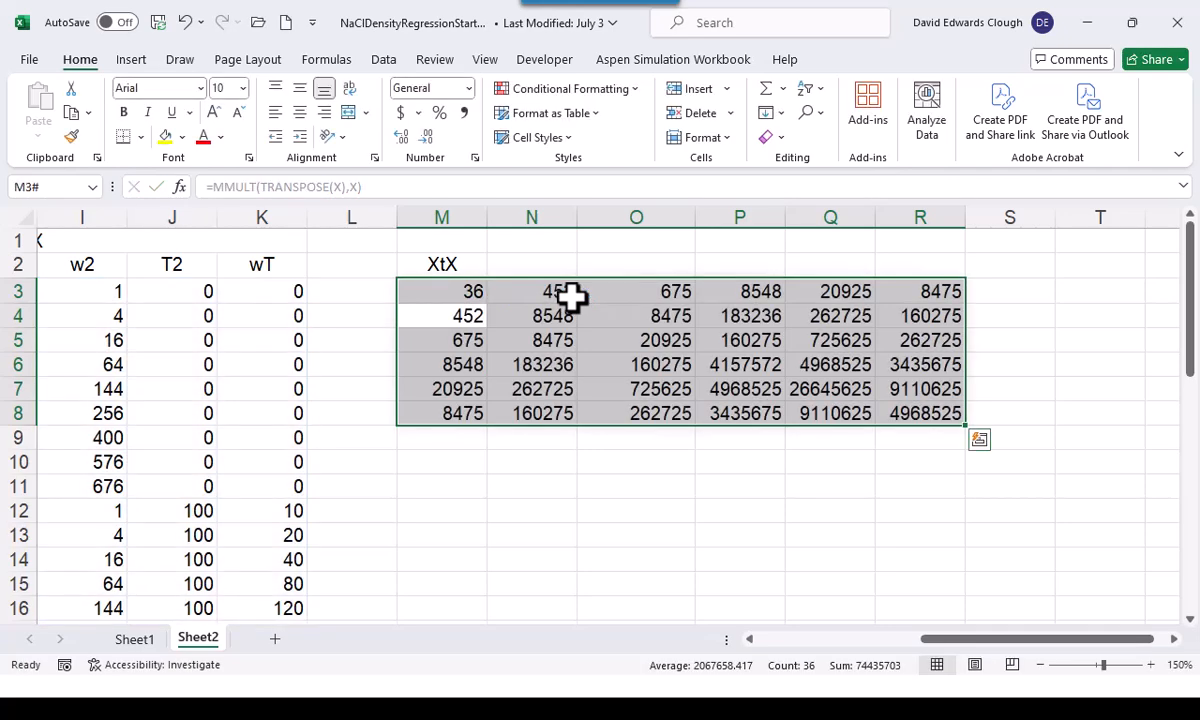
Assign the range name XtX to the matrix product in M3:R8
left_click(46, 188)
type("xtX")
key("Return")
Enter the heading XtXinv in M10, below the XtX matrix
key("Down")
key("Down")
key("Down")
key("Down")
key("Down")
key("Down")
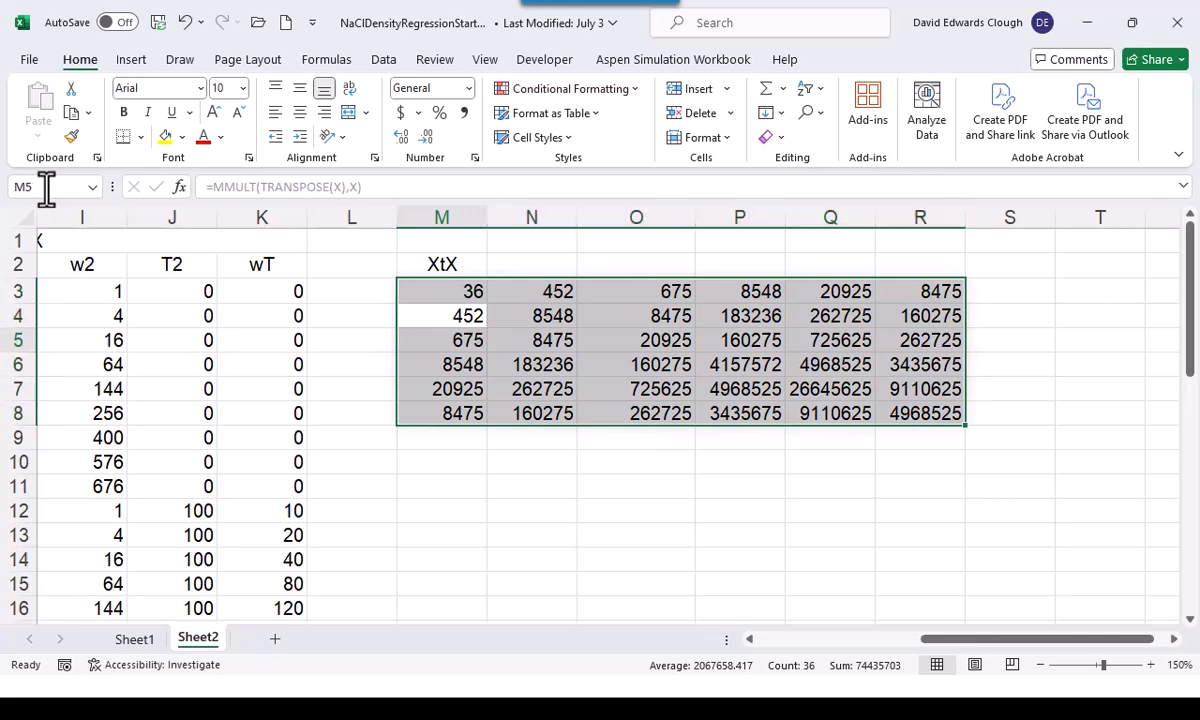
type("StS")
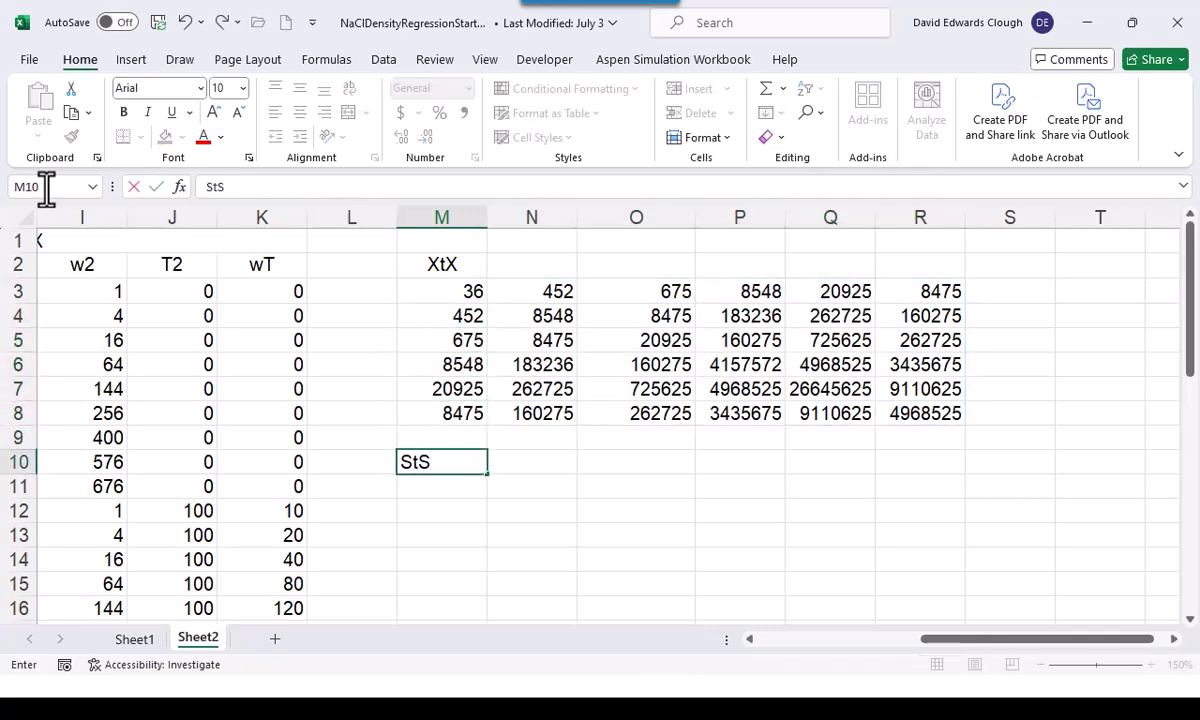
key("BackSpace")
key("BackSpace")
key("BackSpace")
type("X")
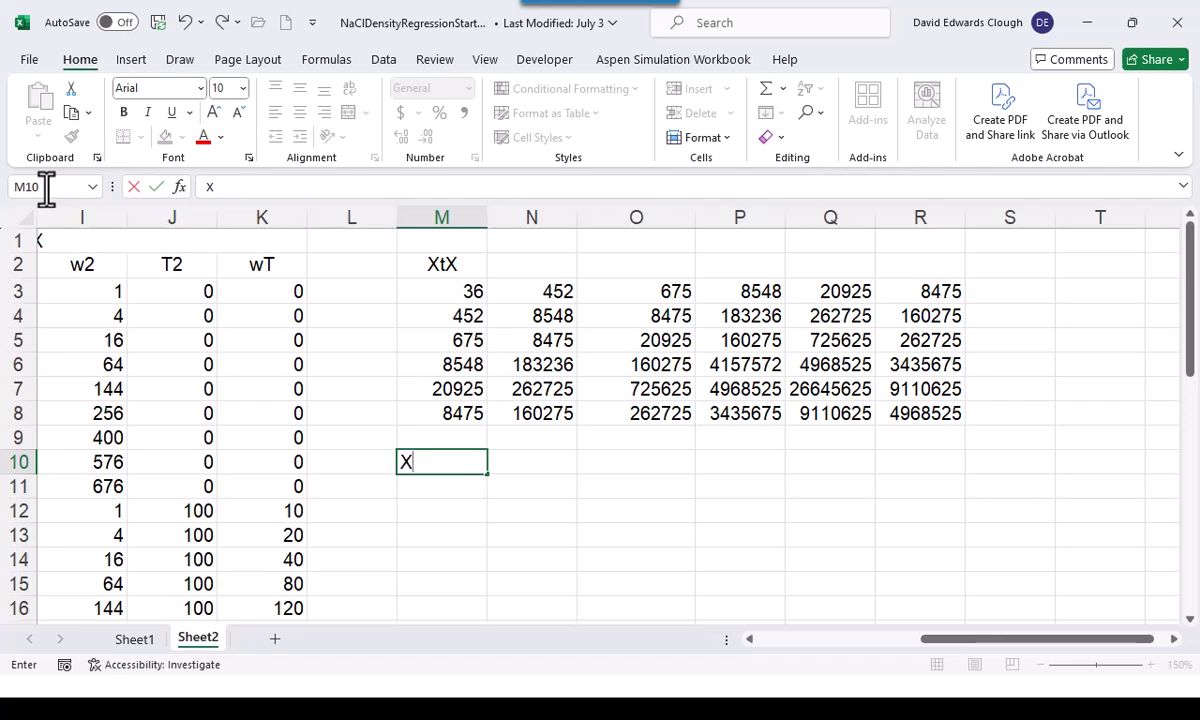
type("tXinv")
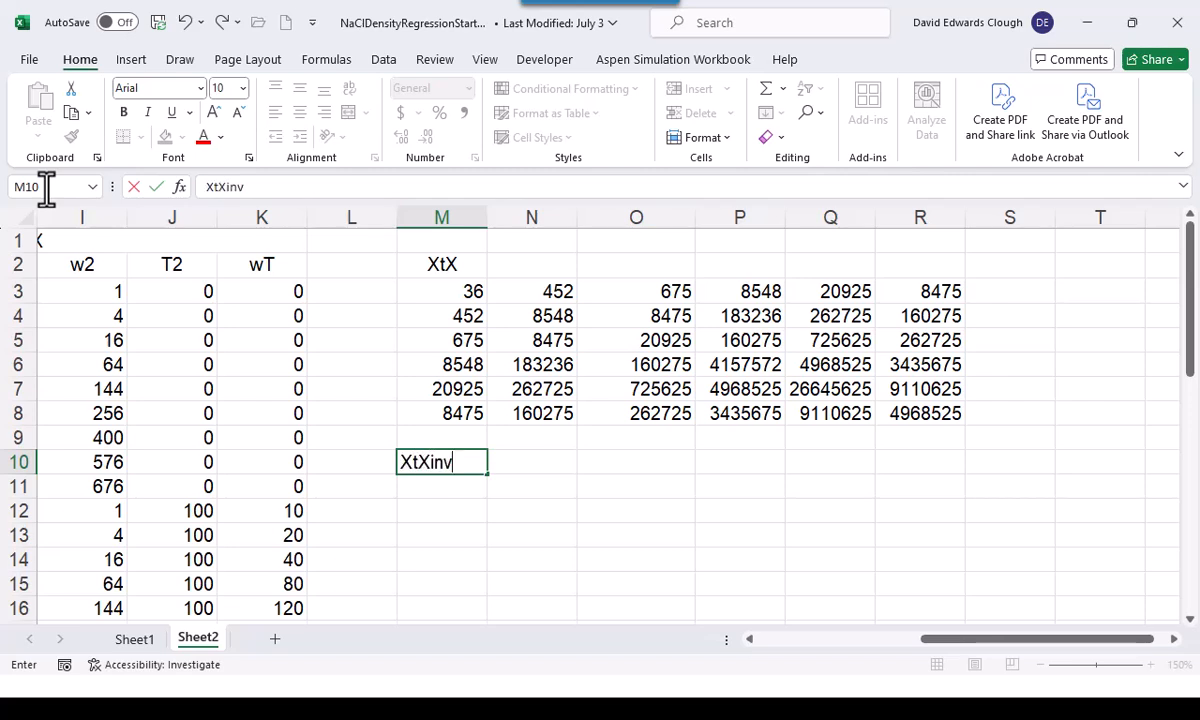
key("Return")
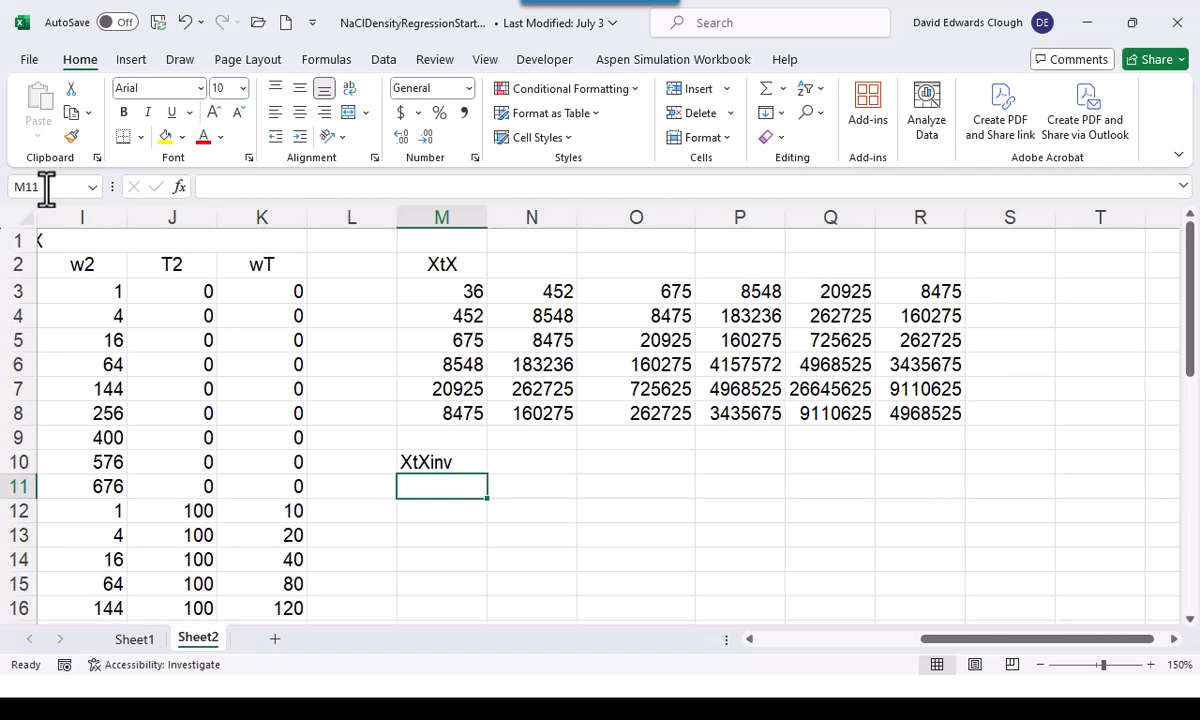
Fill the 6 by 6 block M11:R16 with the array formula =MINVERSE(XtX)
key("shift+Down")
key("shift+Down")
key("shift+Down")
key("shift+Down")
key("shift+Down")
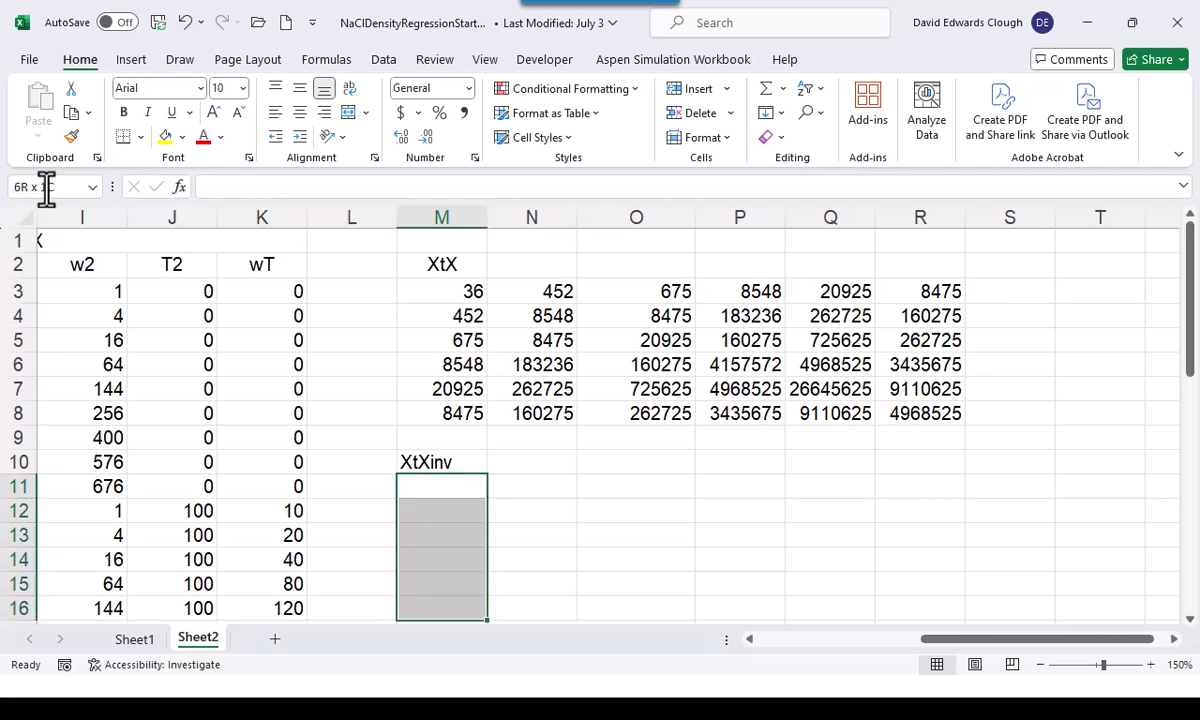
key("shift+Right")
key("shift+Right")
key("shift+Right")
key("shift+Right")
key("shift+Right")
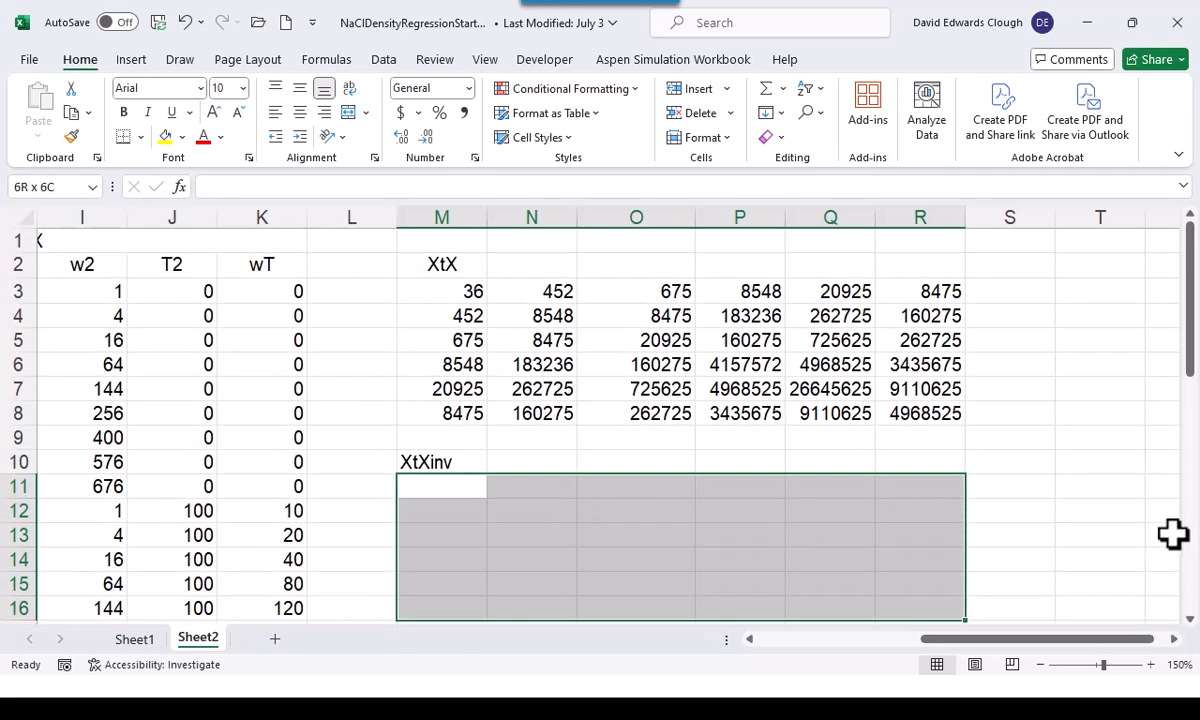
type("=mi")
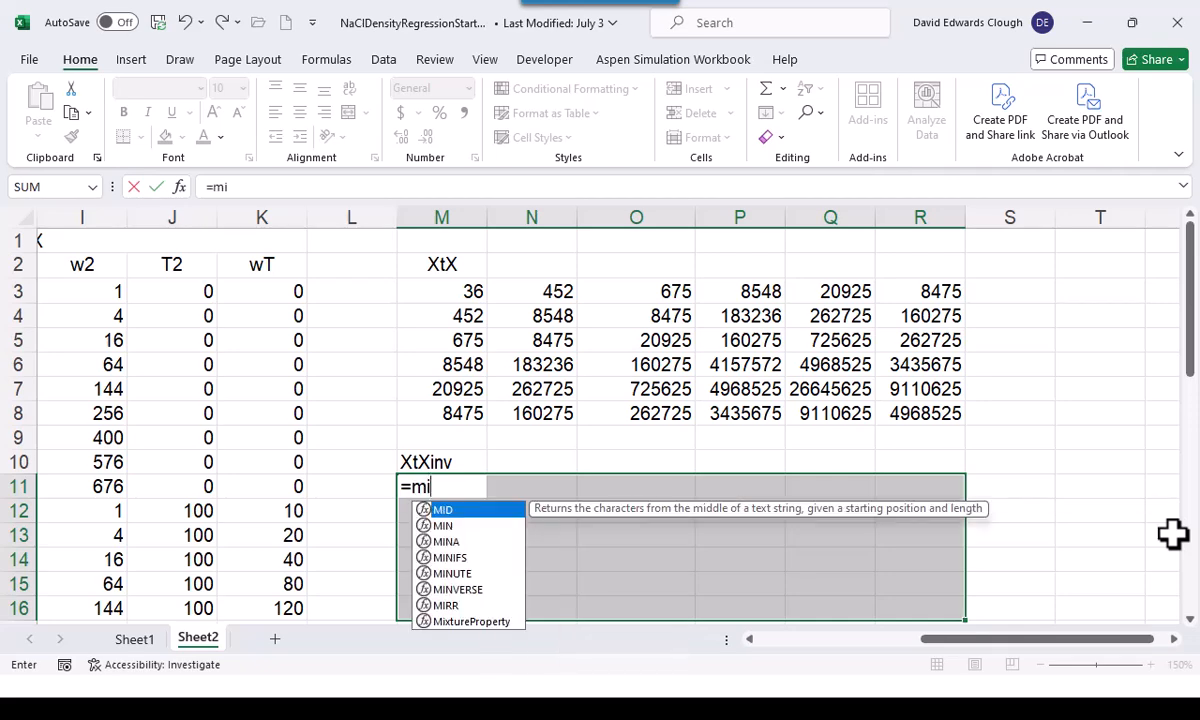
type("nverse")
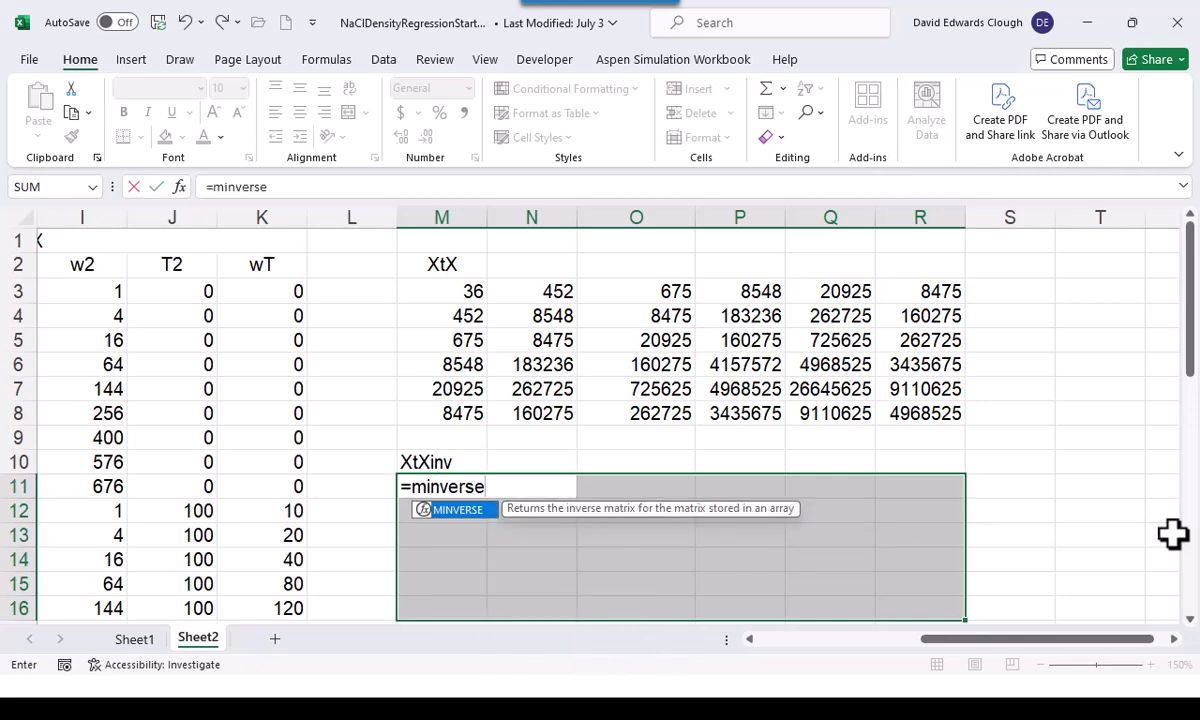
type("(Xt")
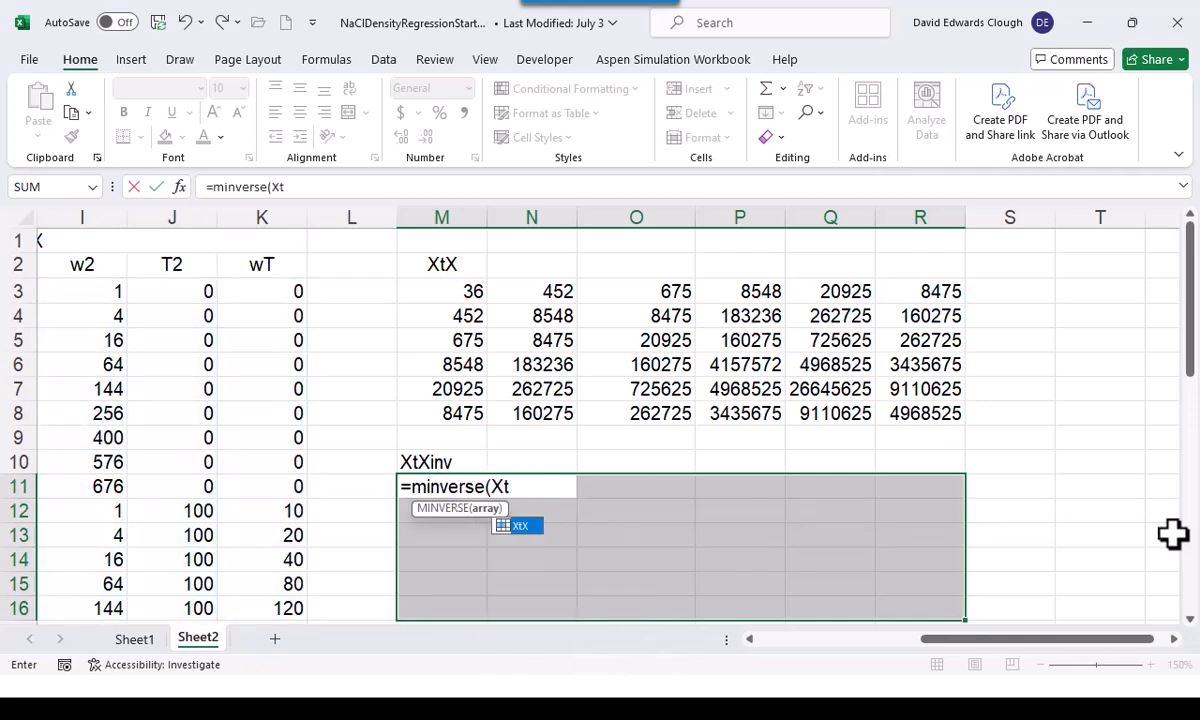
type("X)")
key("Return")
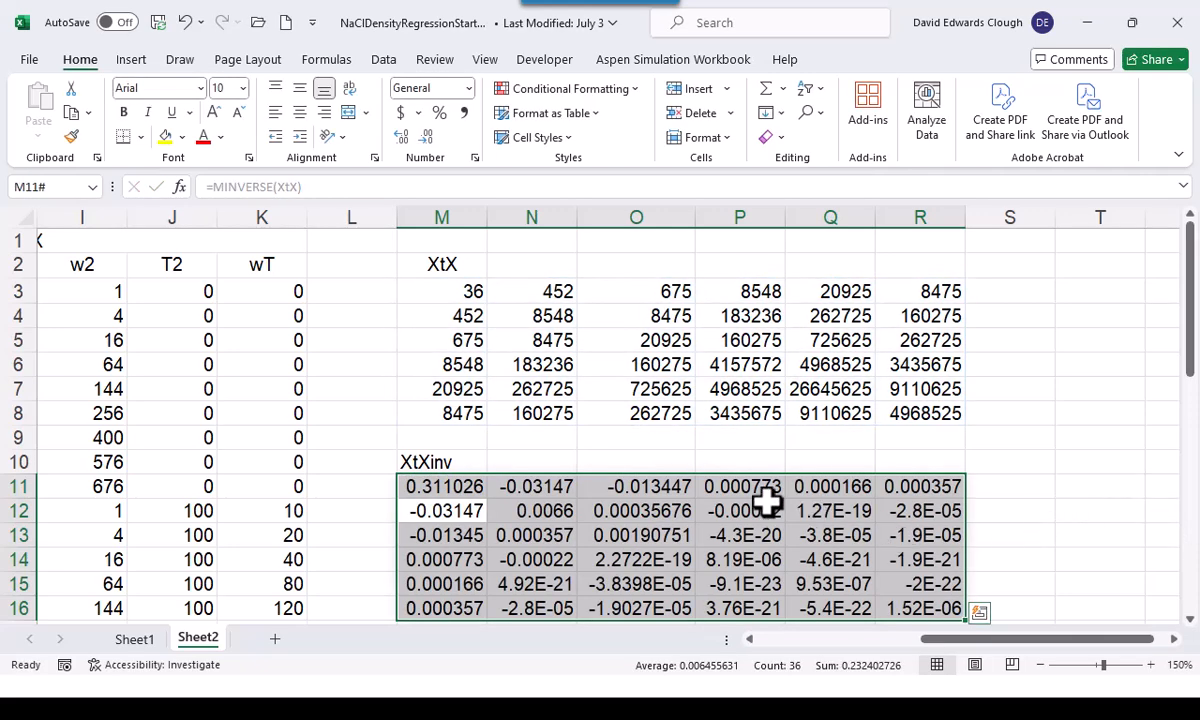
Assign the range name XtXinv to the inverse matrix in M11:R16
left_click(48, 187)
type("XtXin")
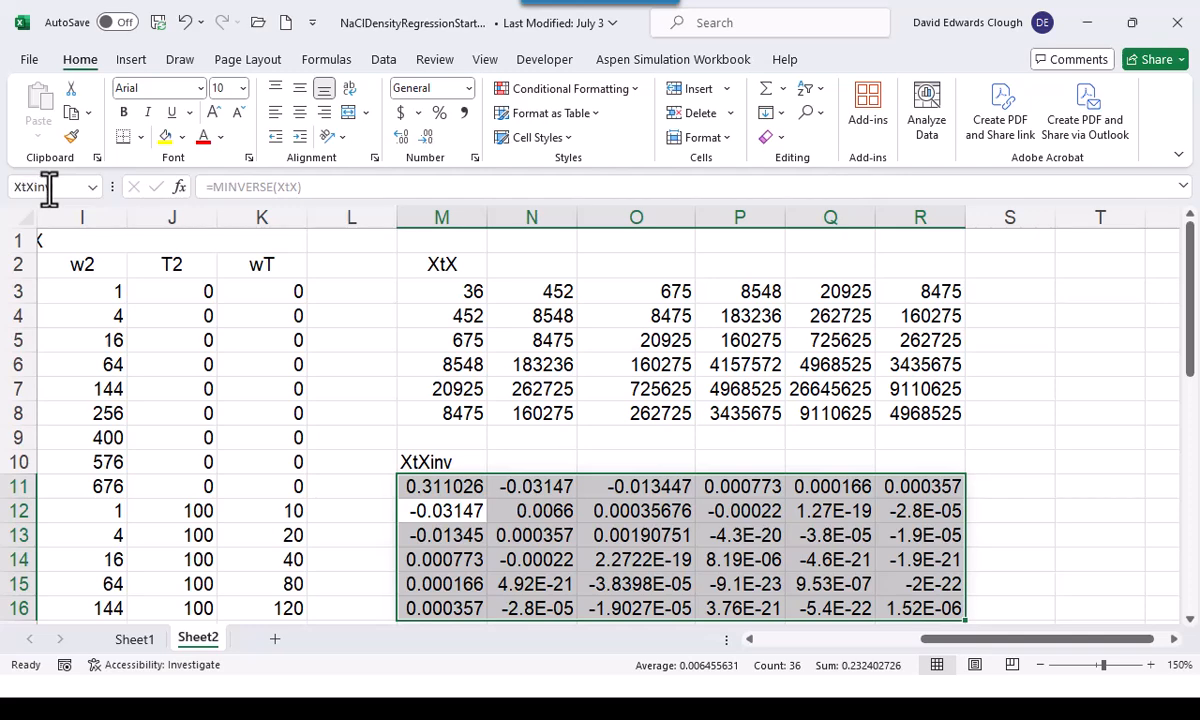
type("v")
key("Return")
Clear the leftover contents below the XtXinv matrix, in column M from M18 down and in O18
scroll(611, 535, "down", 1)
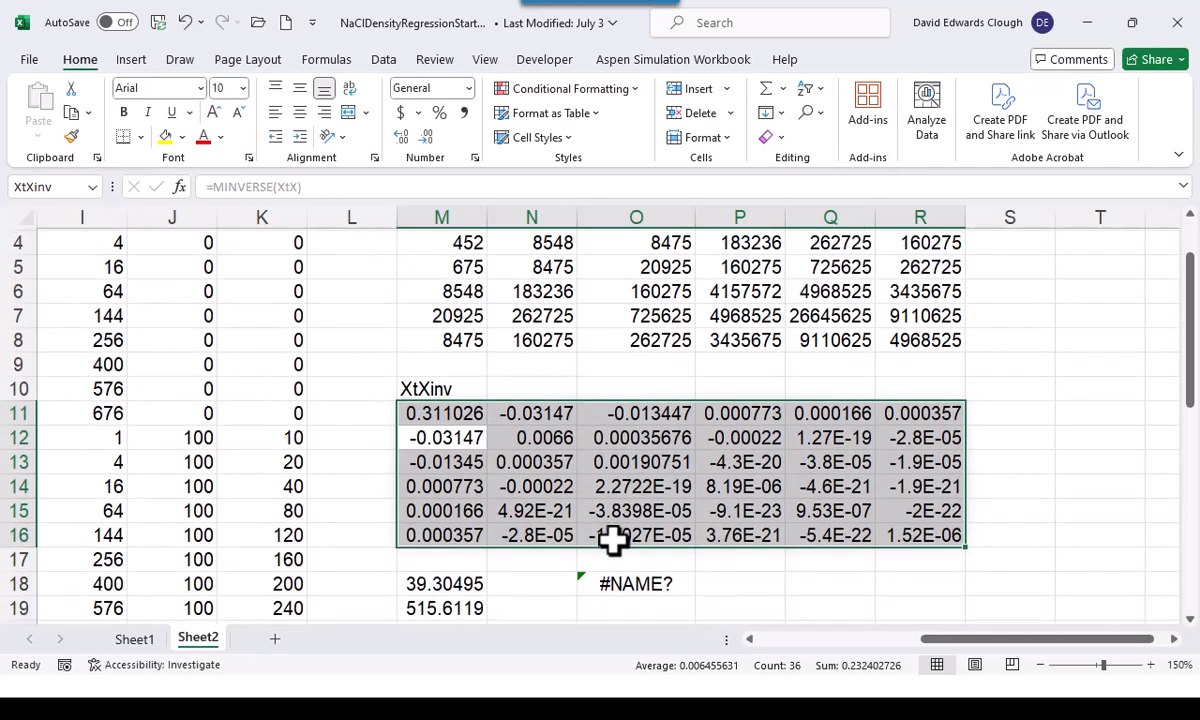
scroll(611, 538, "down", 2)
scroll(580, 530, "up", 1)
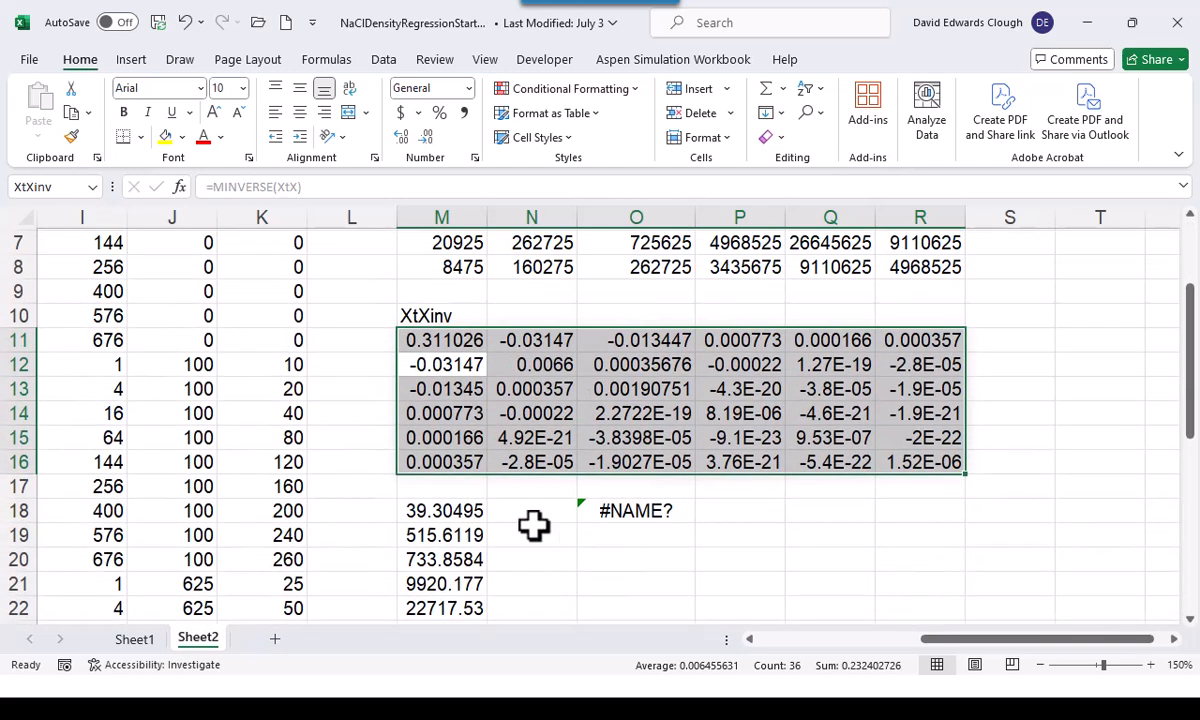
left_click(456, 508)
left_click_drag(452, 537, 446, 616)
key("Delete")
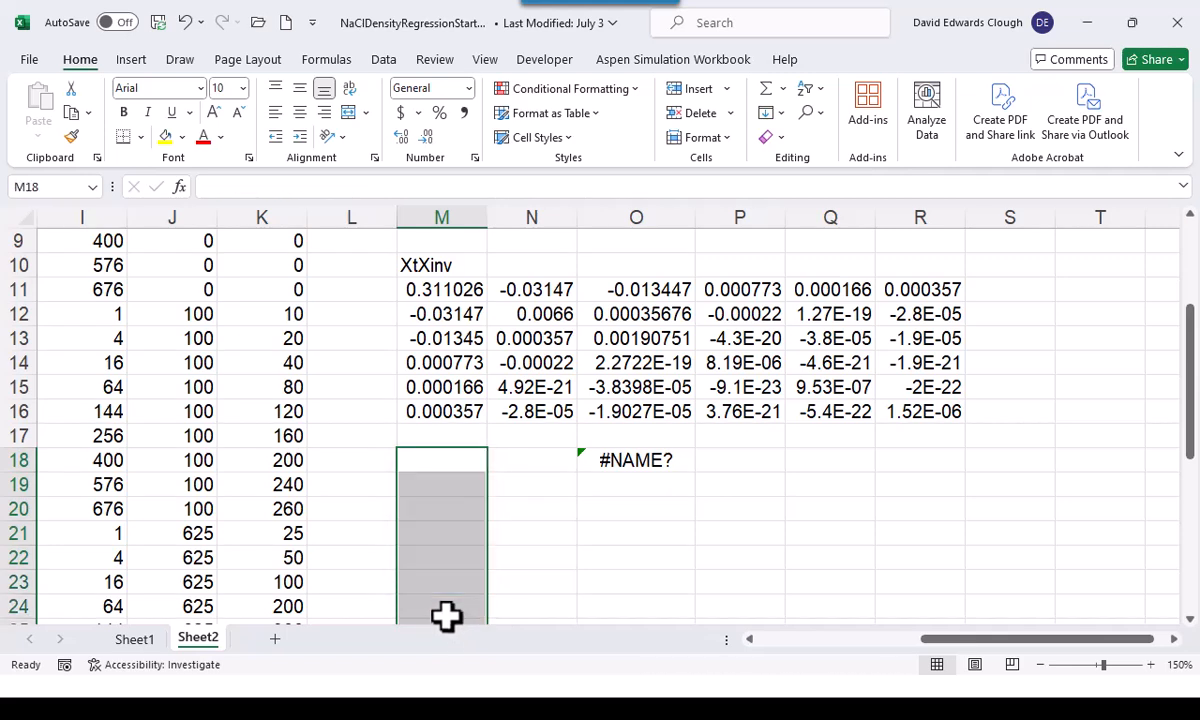
left_click(657, 462)
key("Delete")
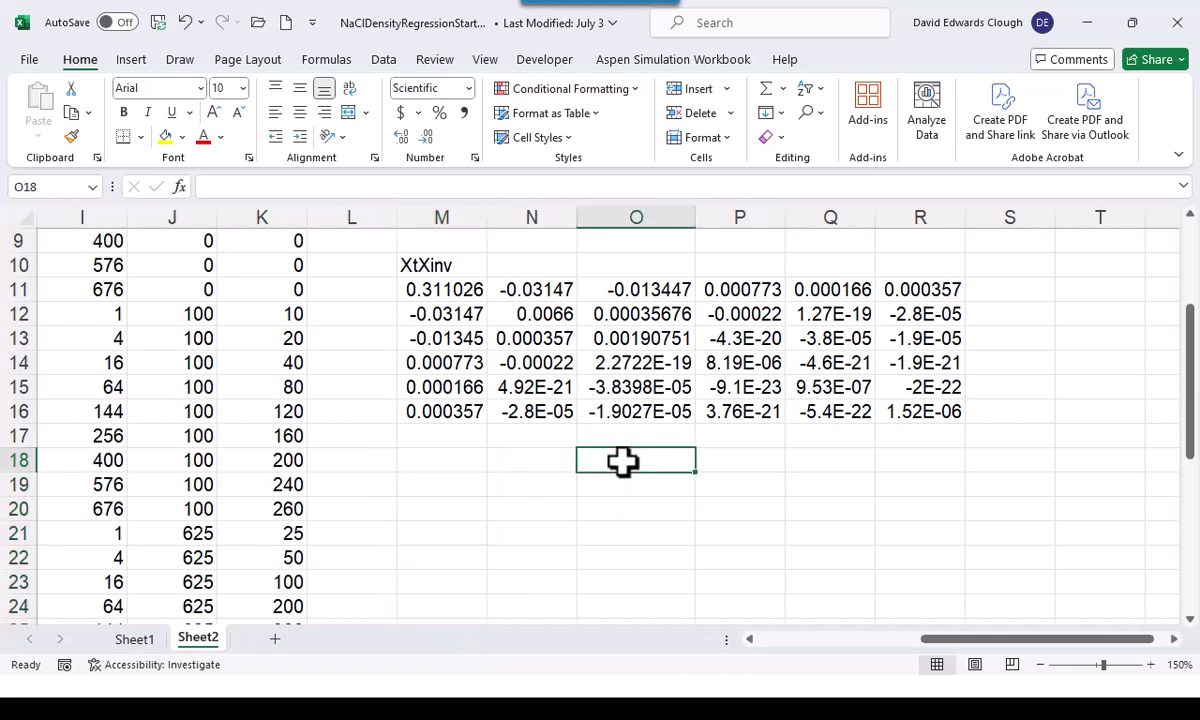
left_click(474, 457)
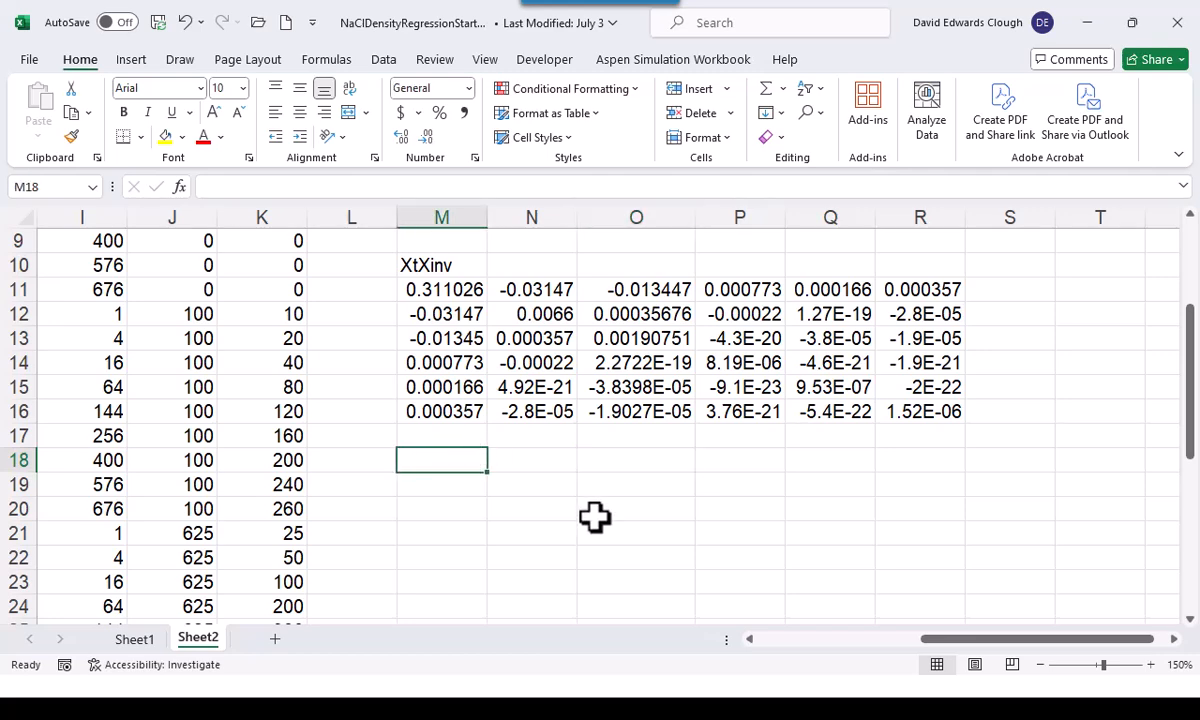
Enter the heading Xty in M18, then check the fitted model parameters formula on the Multilinear regression slide
type("Xty")
key("Return")
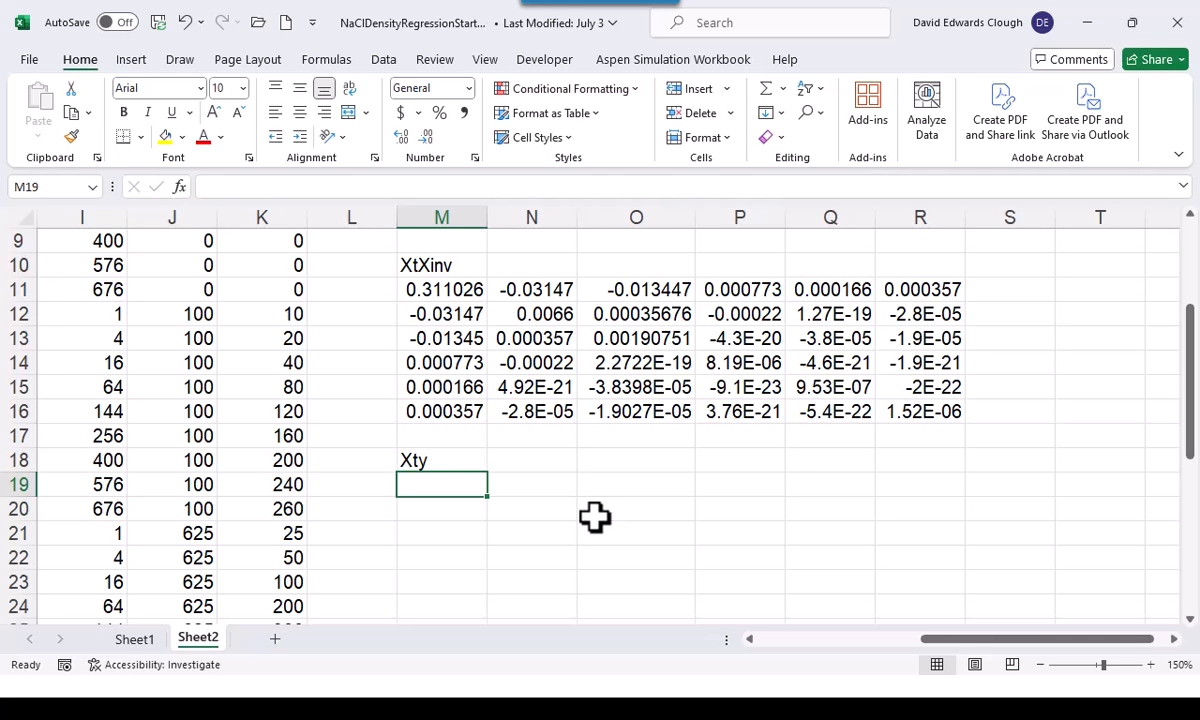
key("alt+Tab")
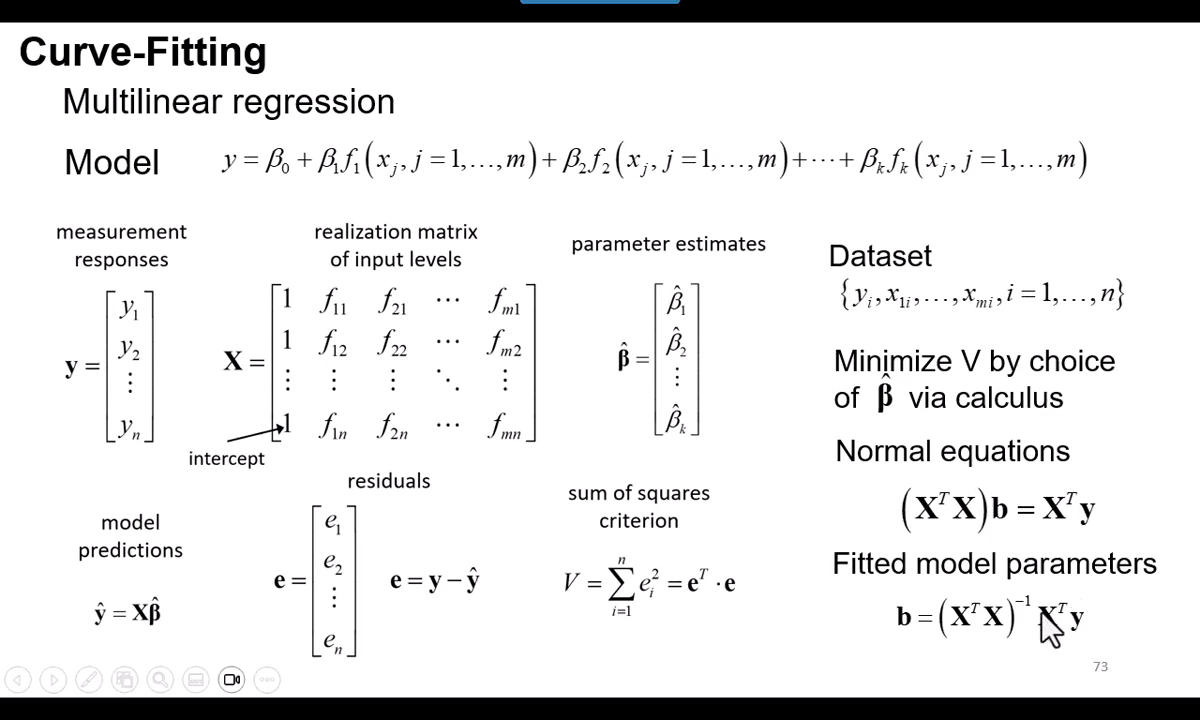
key("alt+Tab")
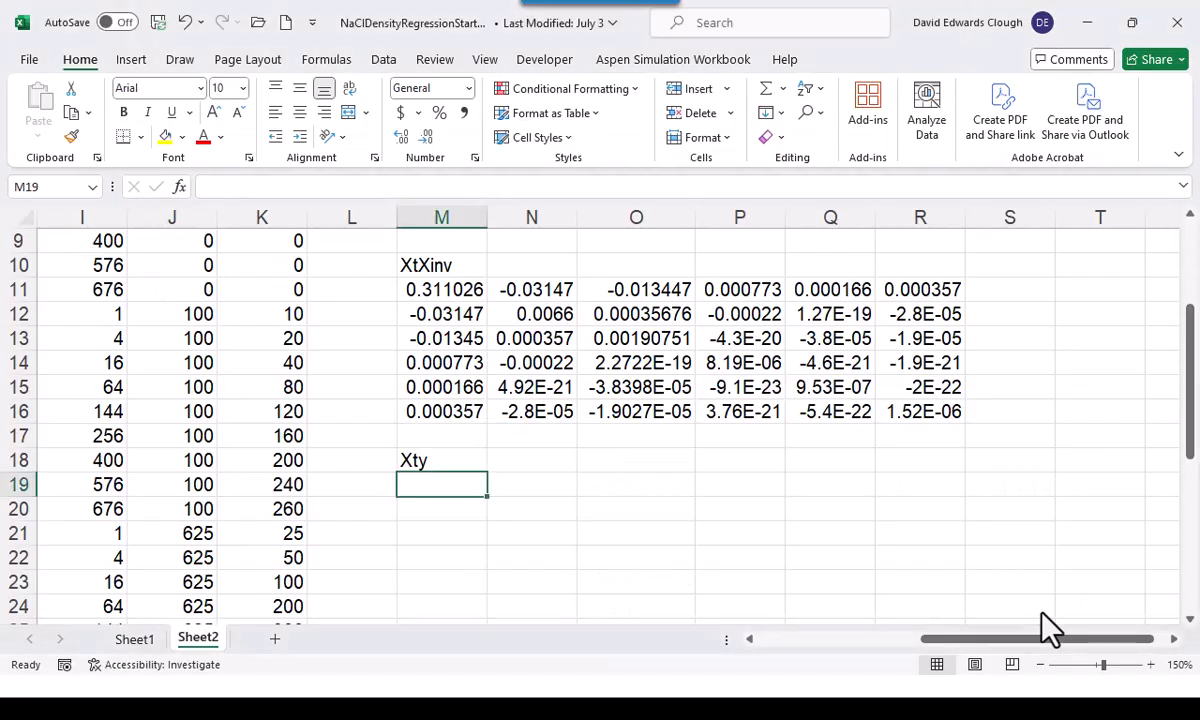
Fill the six cells M19:M24 with the array formula =MMULT(TRANSPOSE(X),y)
key("shift+Down")
key("shift+Down")
key("shift+Down")
key("shift+Down")
key("shift+Down")
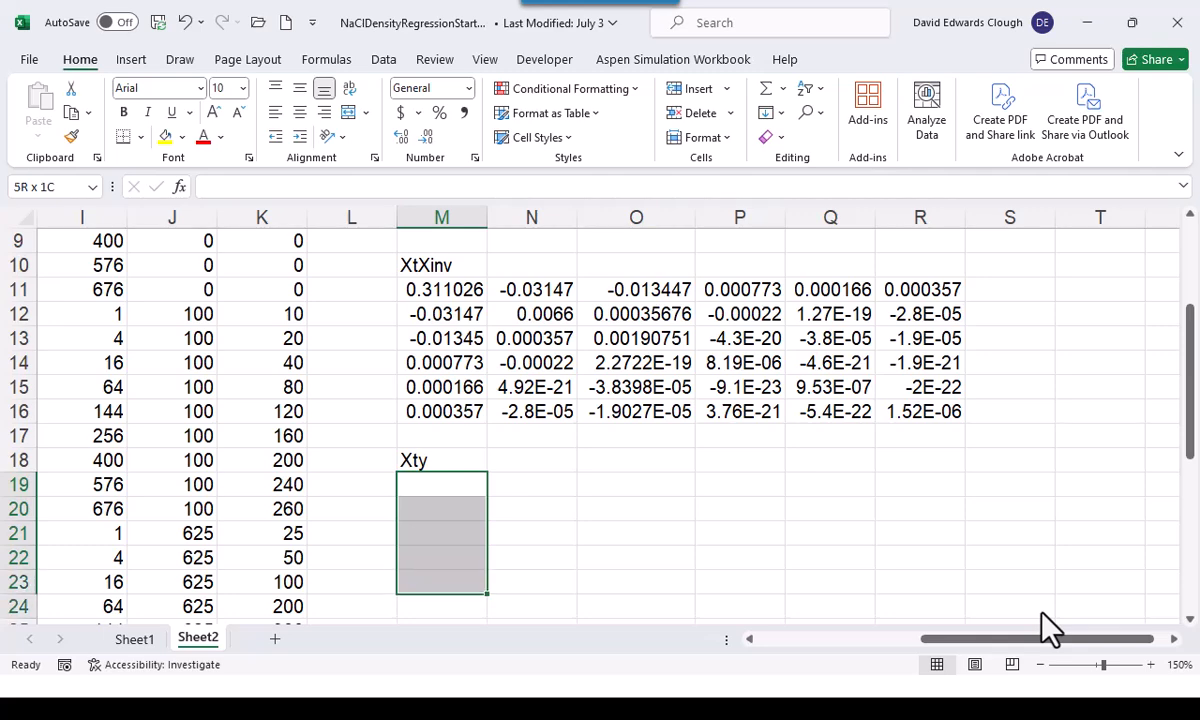
scroll(952, 587, "down", 1)
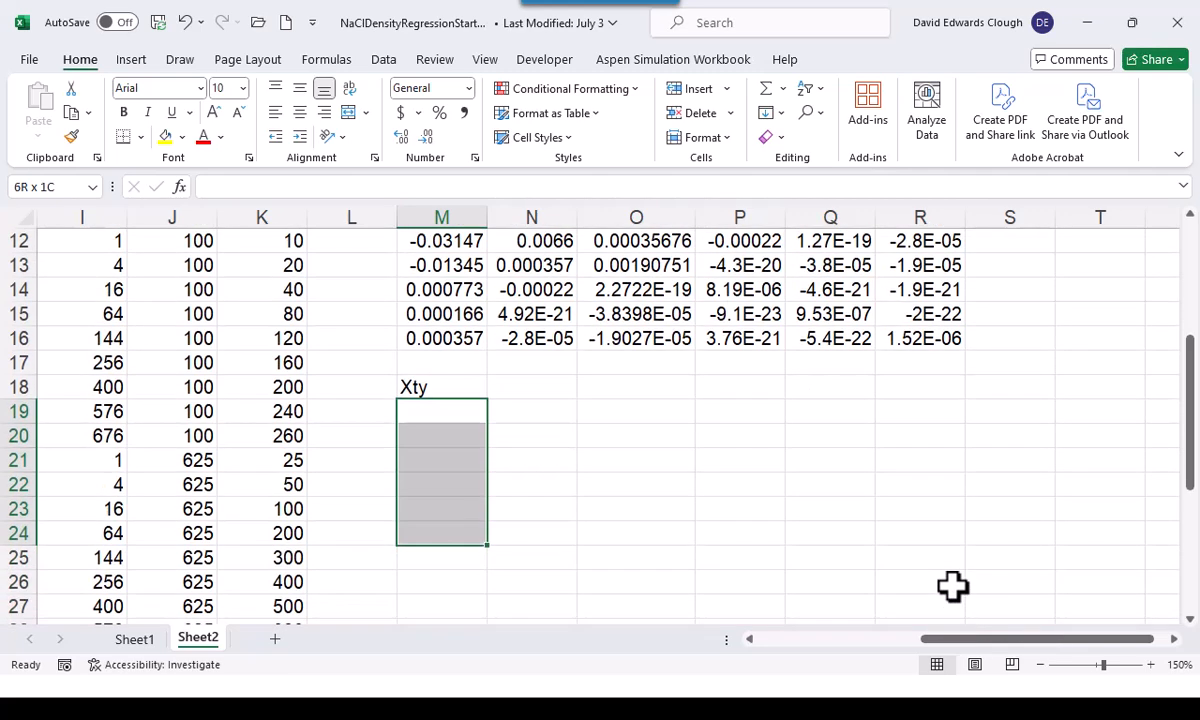
type("=")
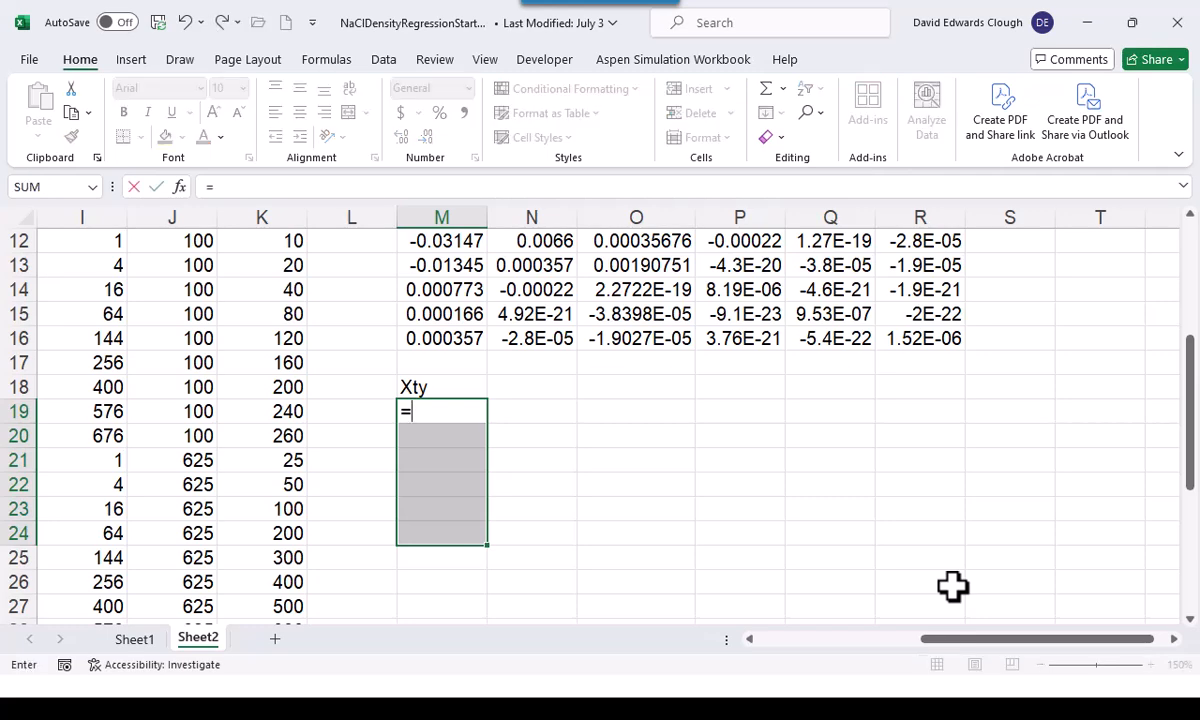
type("mmult")
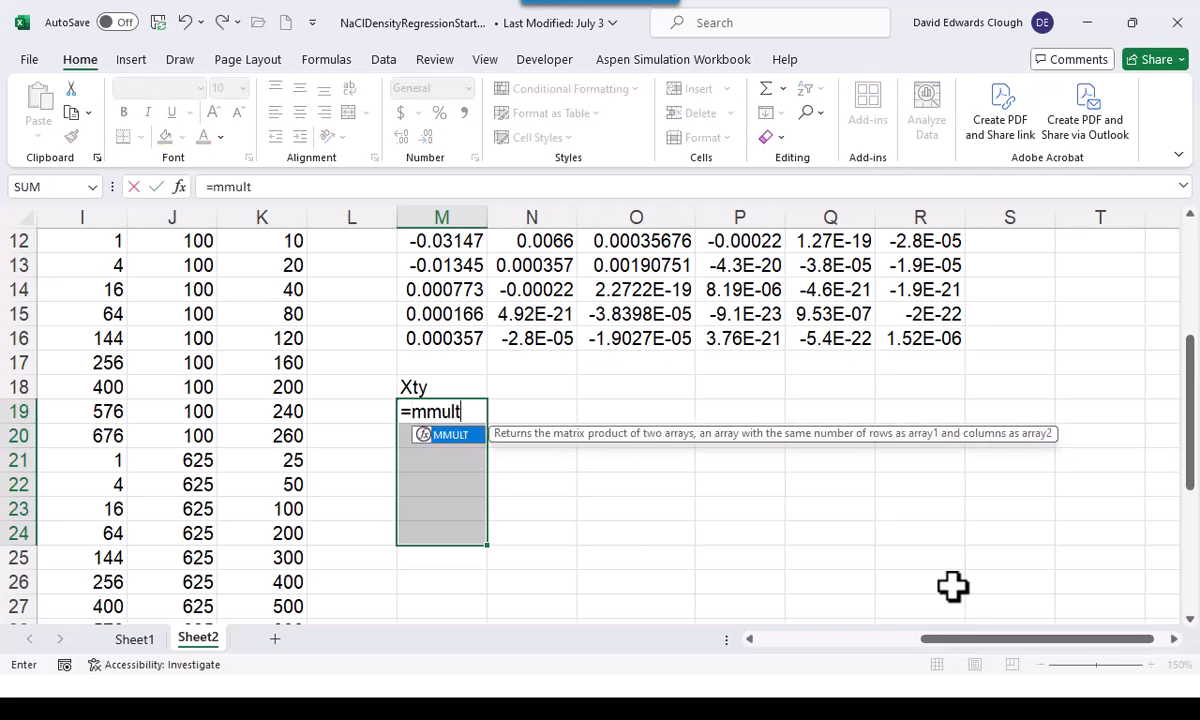
type("(trs")
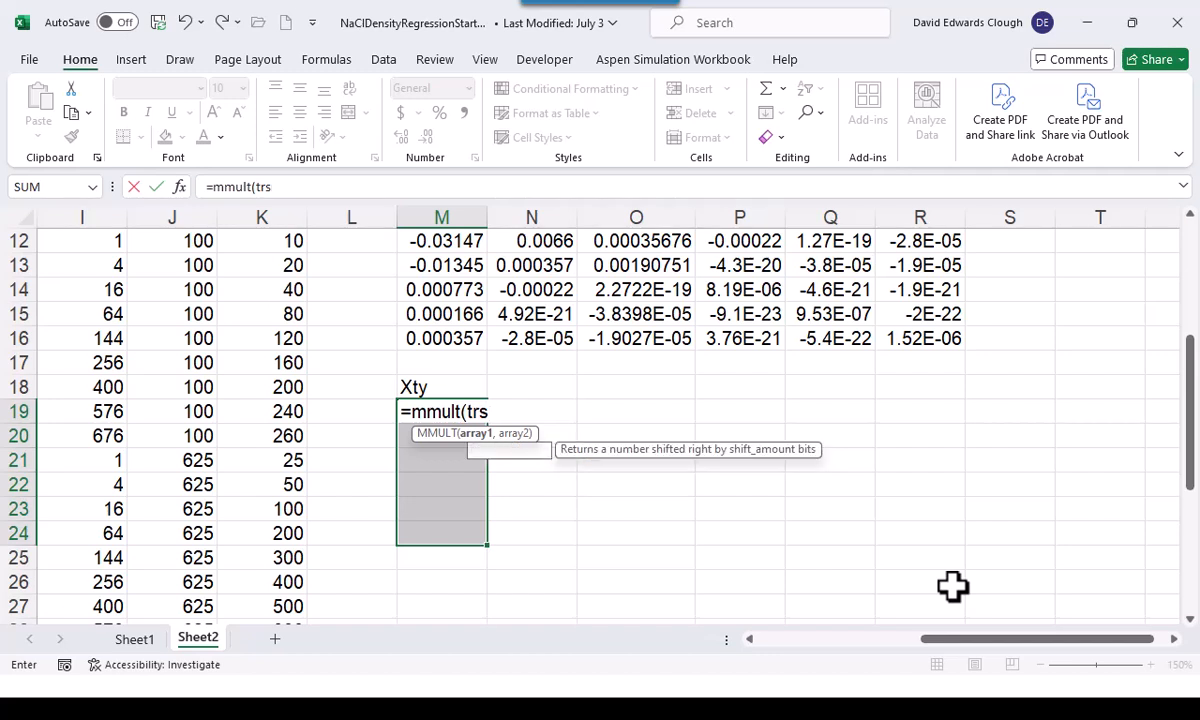
key("BackSpace")
type("anspose")
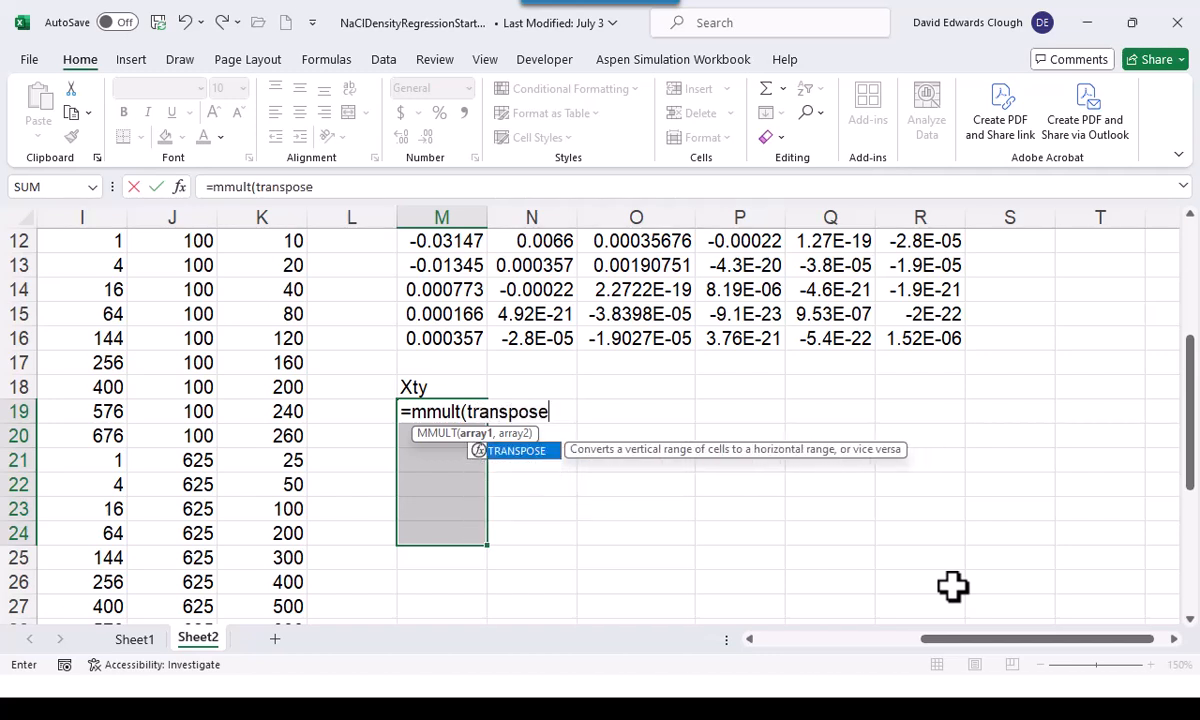
type("(X),y)")
key("Return")
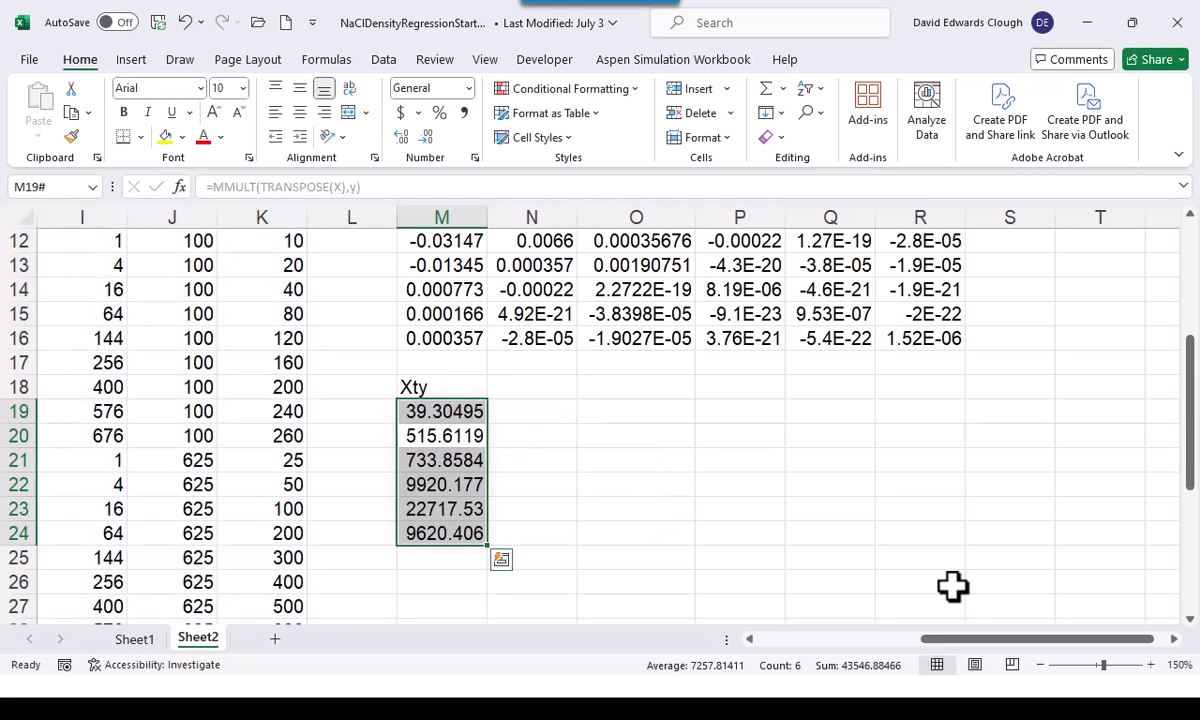
Assign the range name Xty to the vector in M19:M24
left_click(63, 184)
type("x")
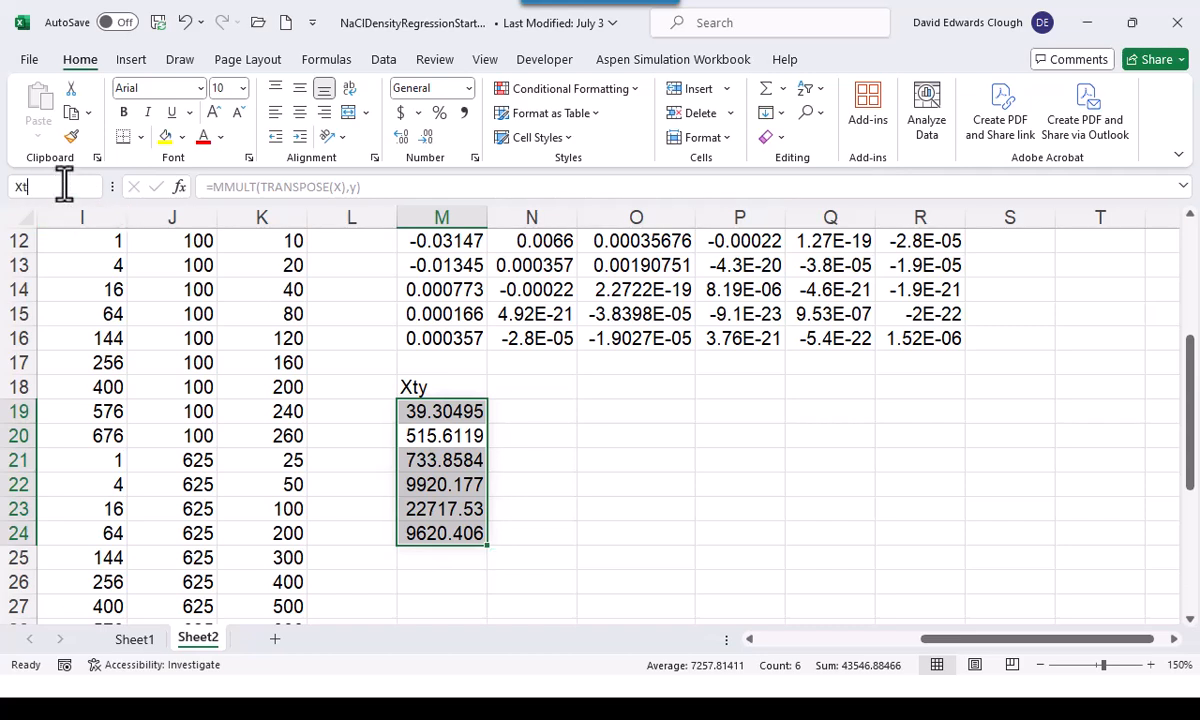
key("Return")
Enter the heading b in O18, beside the Xty heading
key("Right")
key("Right")
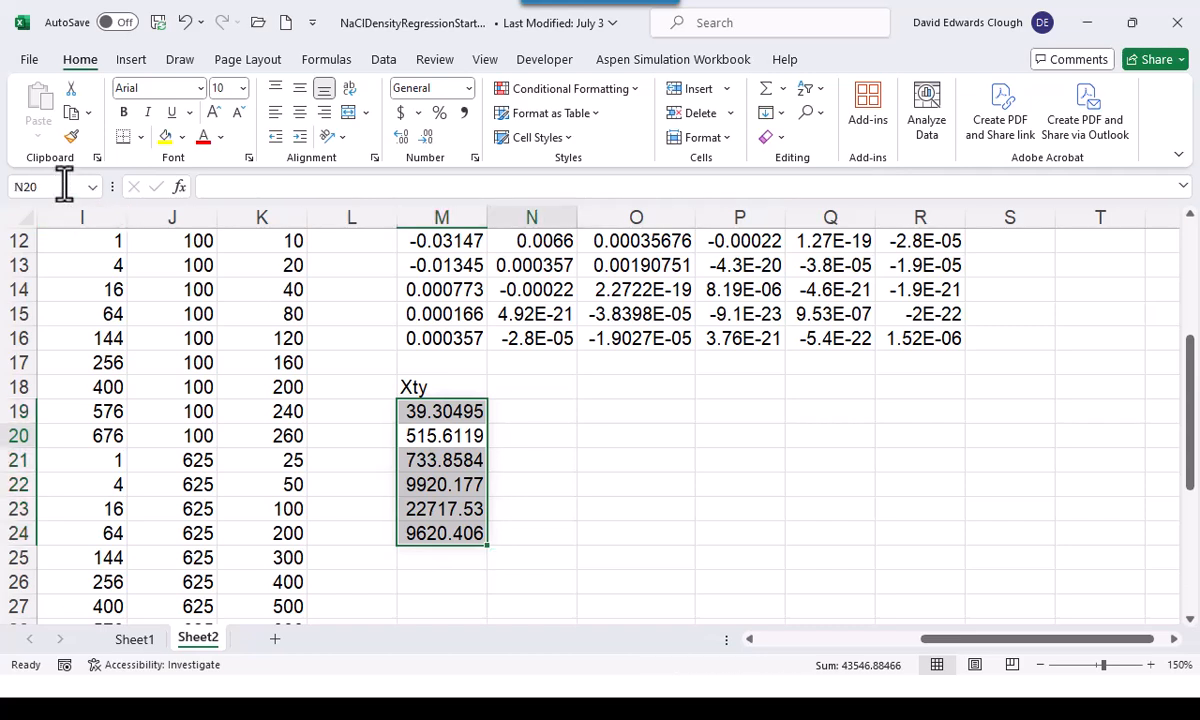
key("Up")
key("Up")
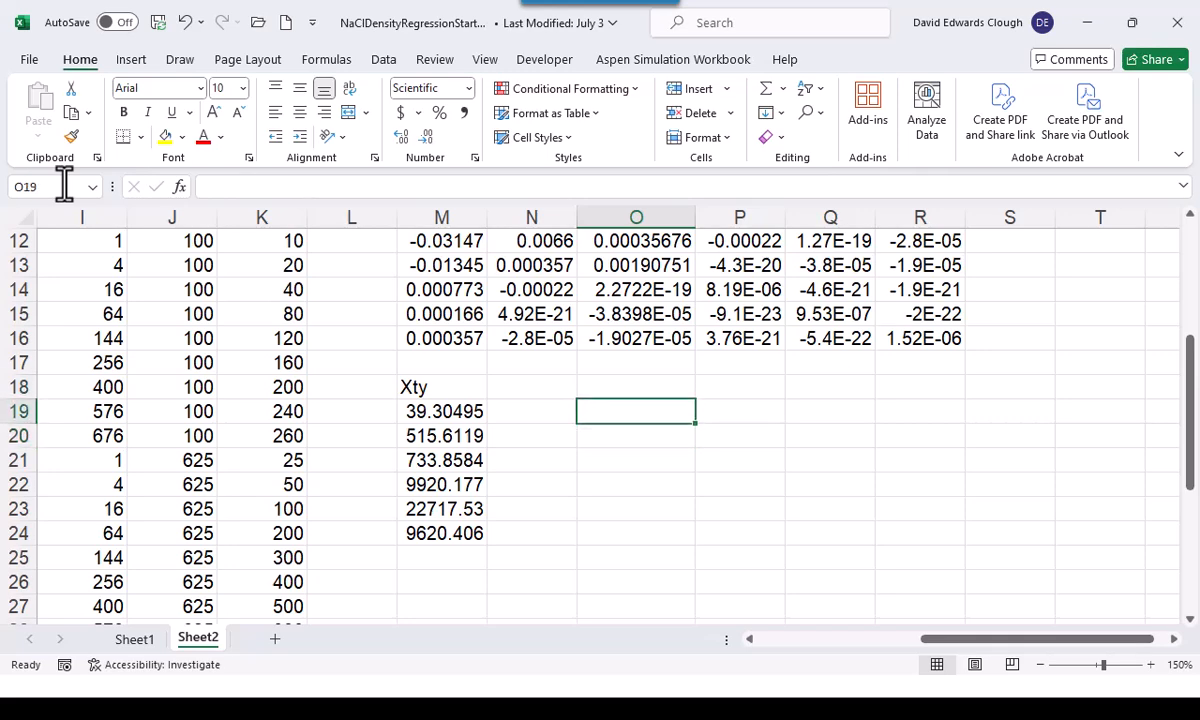
type("b")
key("Return")
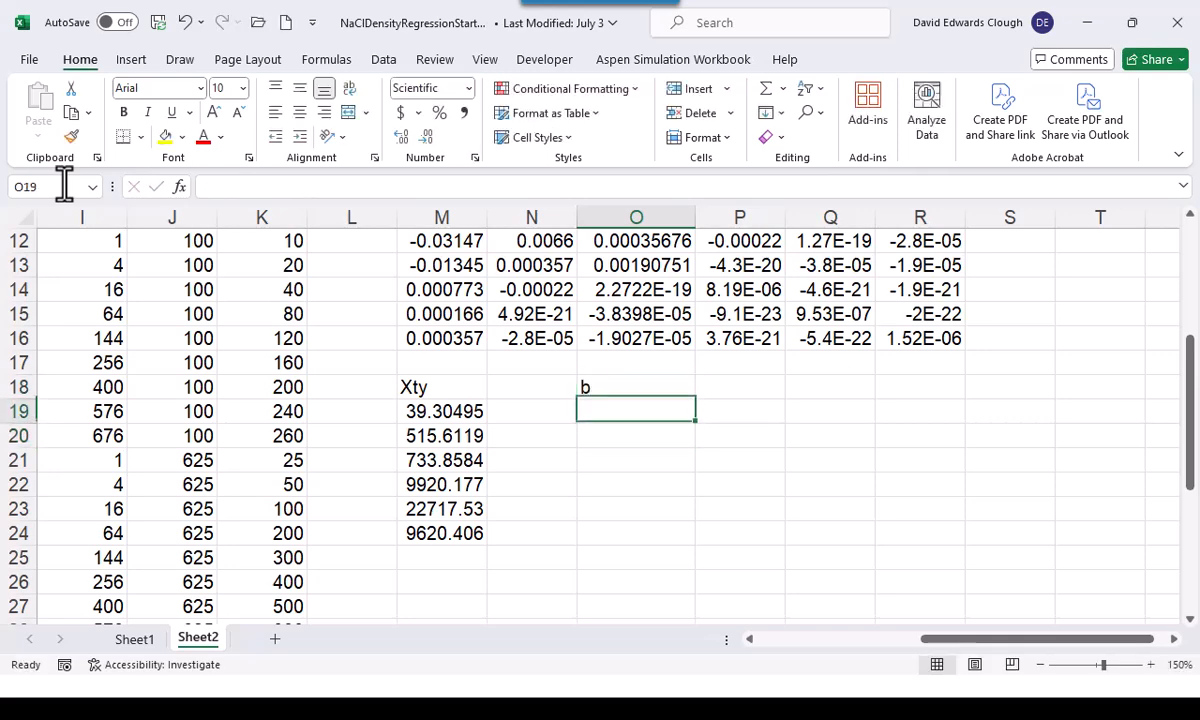
Assign the range name b to the six empty cells O19:O24
key("shift+Down")
key("shift+Down")
key("shift+Down")
key("shift+Down")
key("shift+Down")
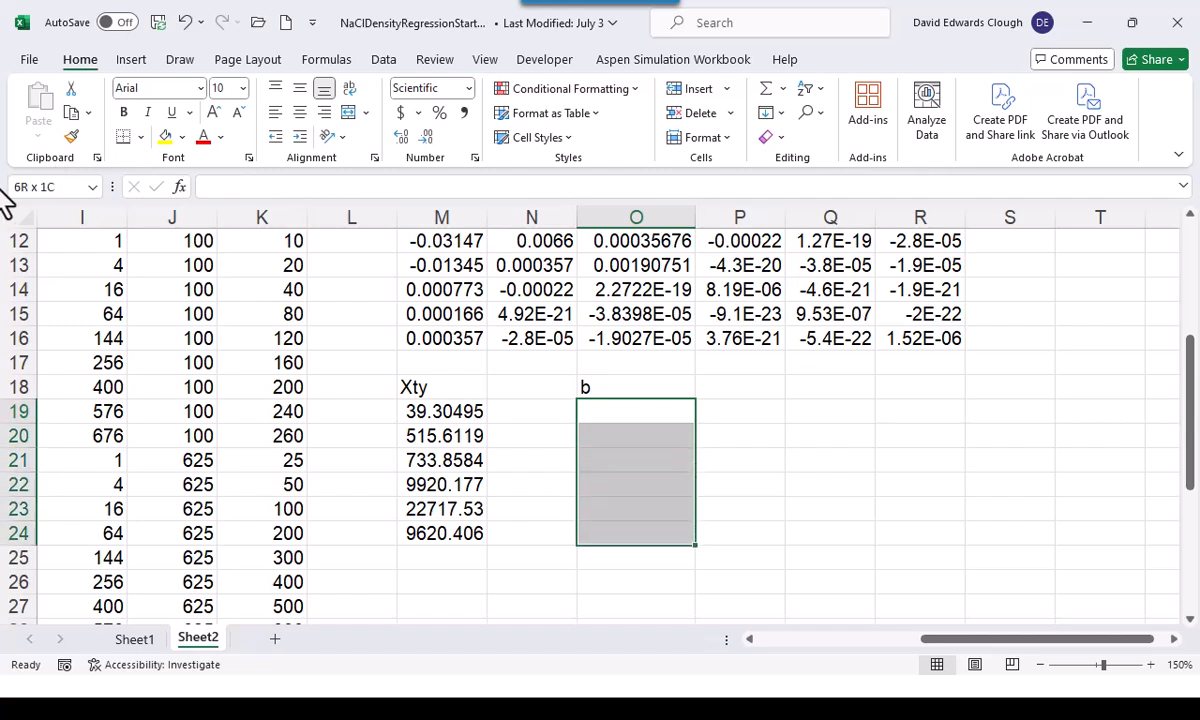
left_click(42, 186)
type("b")
key("Return")
Compute the fitted parameters in O19:O24 with the array formula =MMULT(XtXinv,Xty)
type("=mmult")
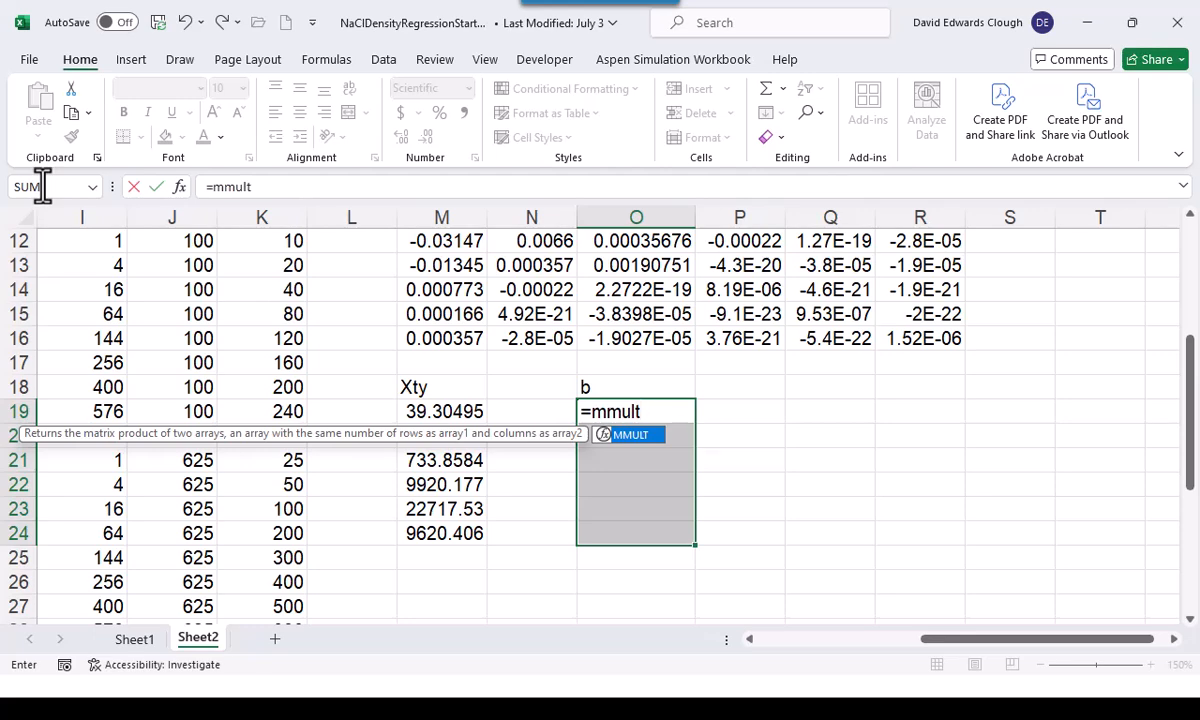
type("(XtXinv")
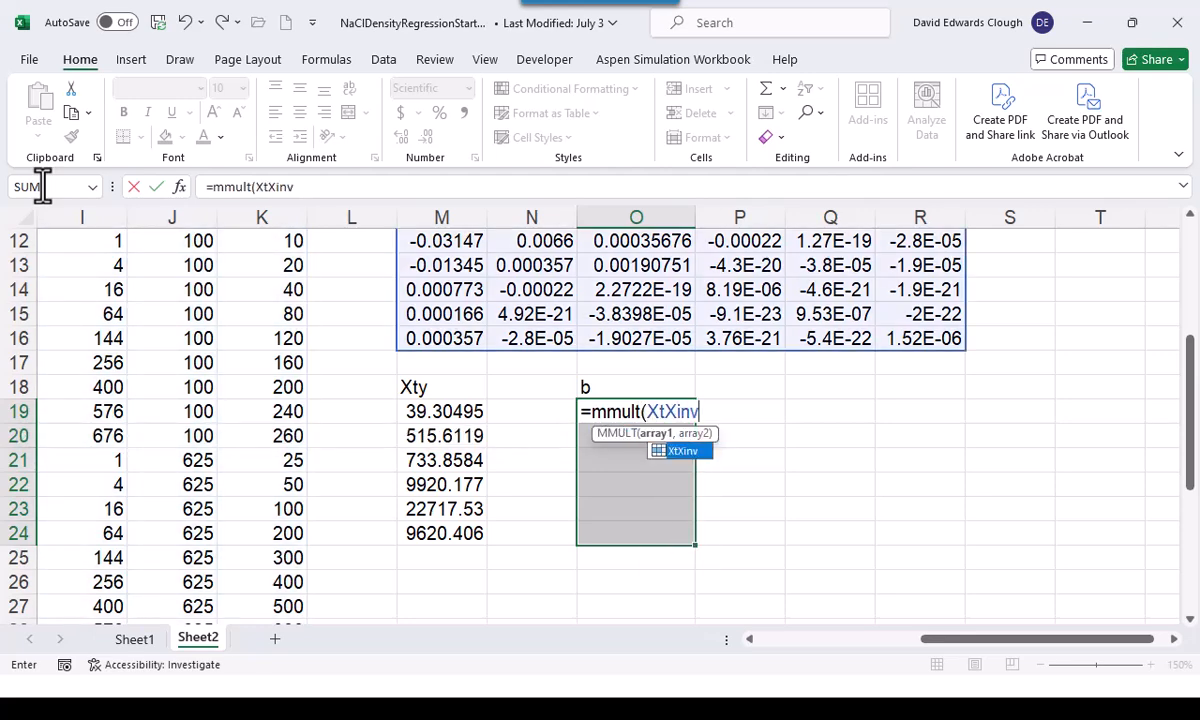
type(",S")
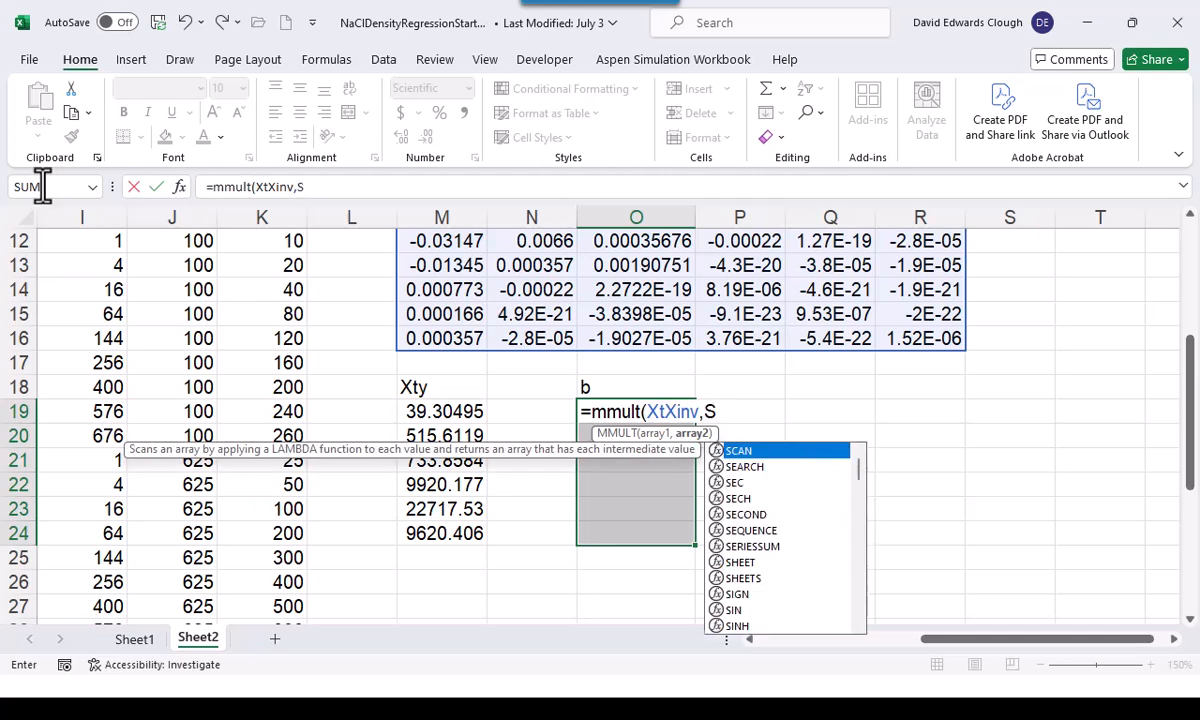
key("BackSpace")
type("X")
type("t")
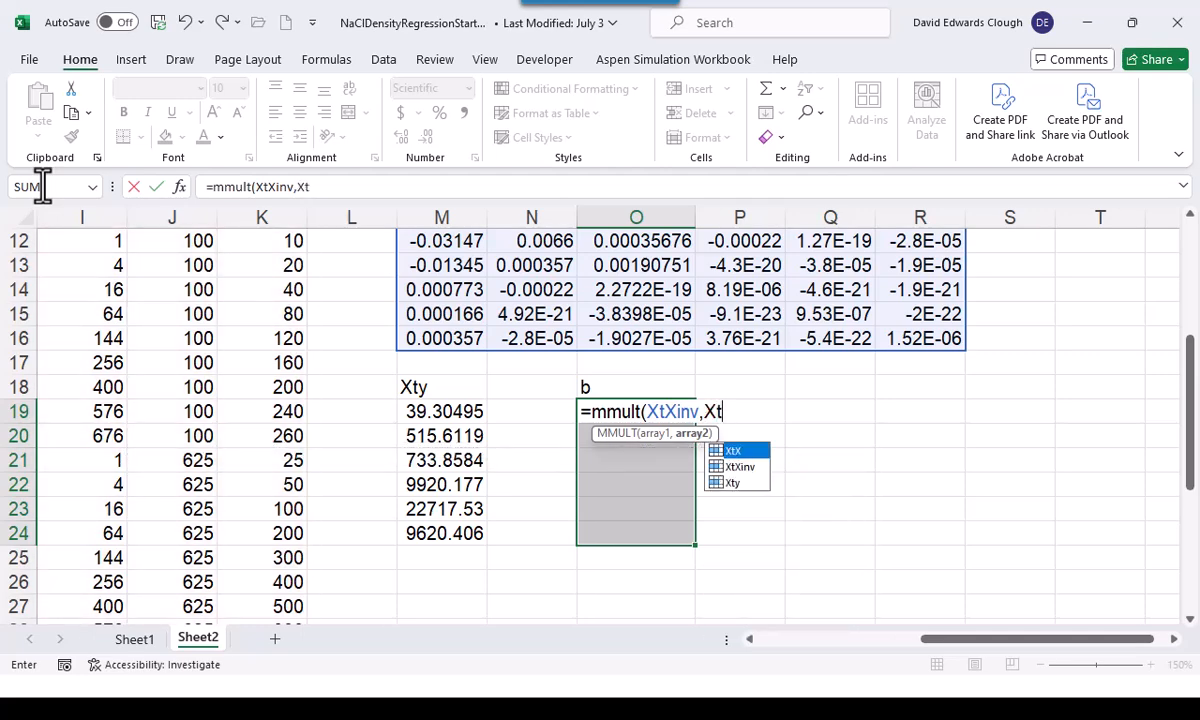
type("y)")
key("ctrl+shift+Return")
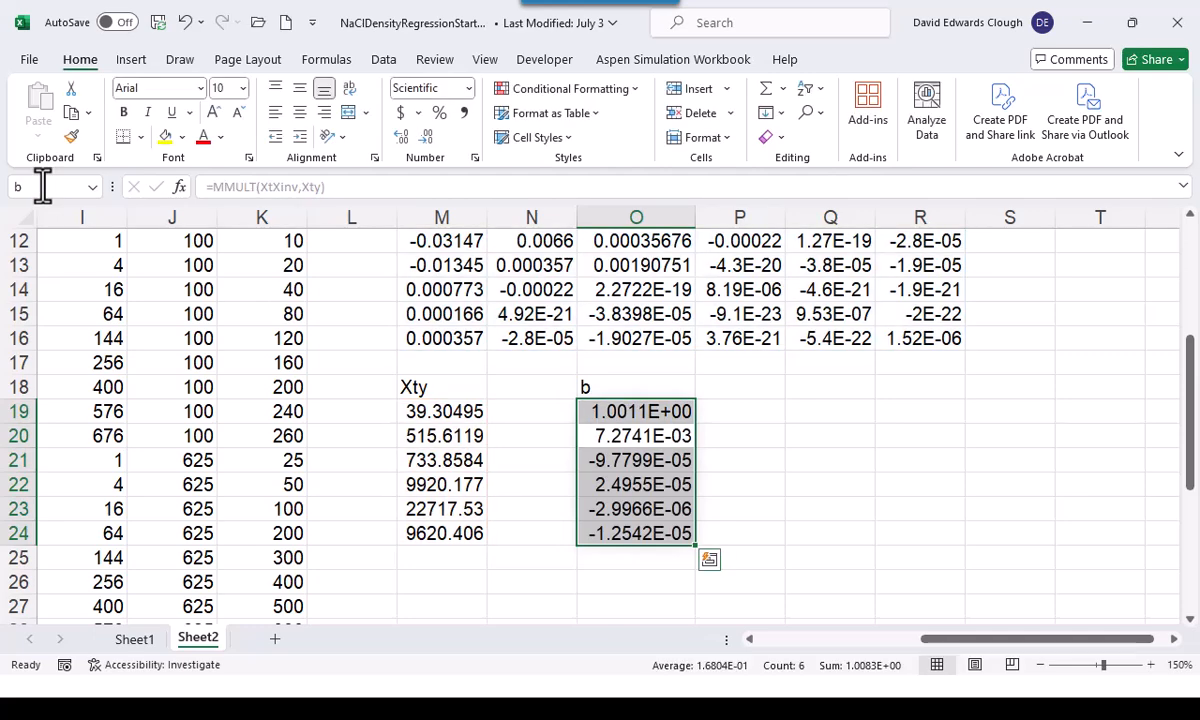
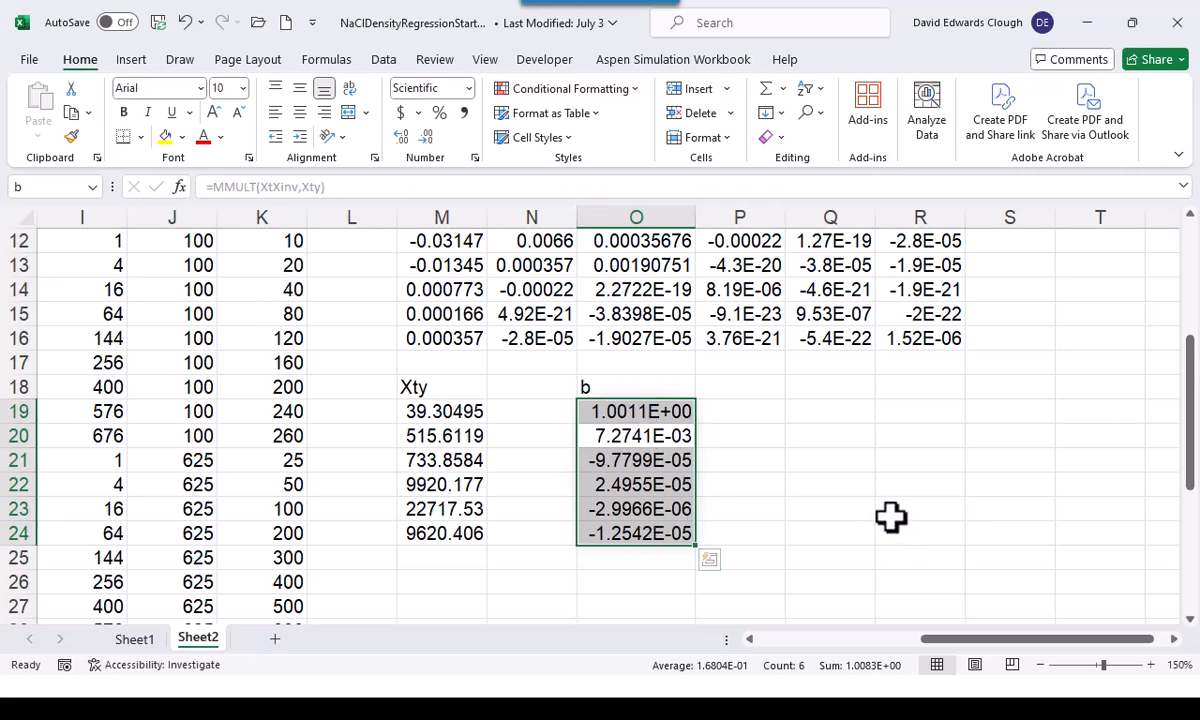
Enter the header "predicted dens" in E2 with wrapped text
left_click(775, 640)
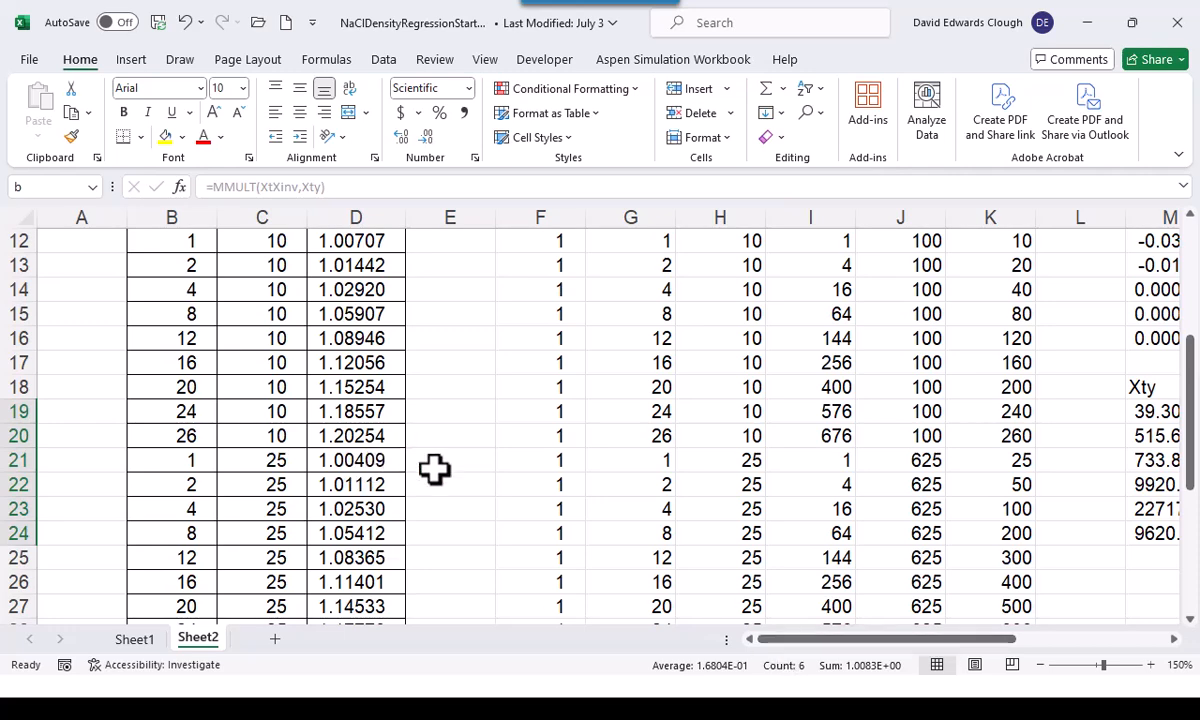
scroll(434, 469, "up", 4)
left_click(470, 262)
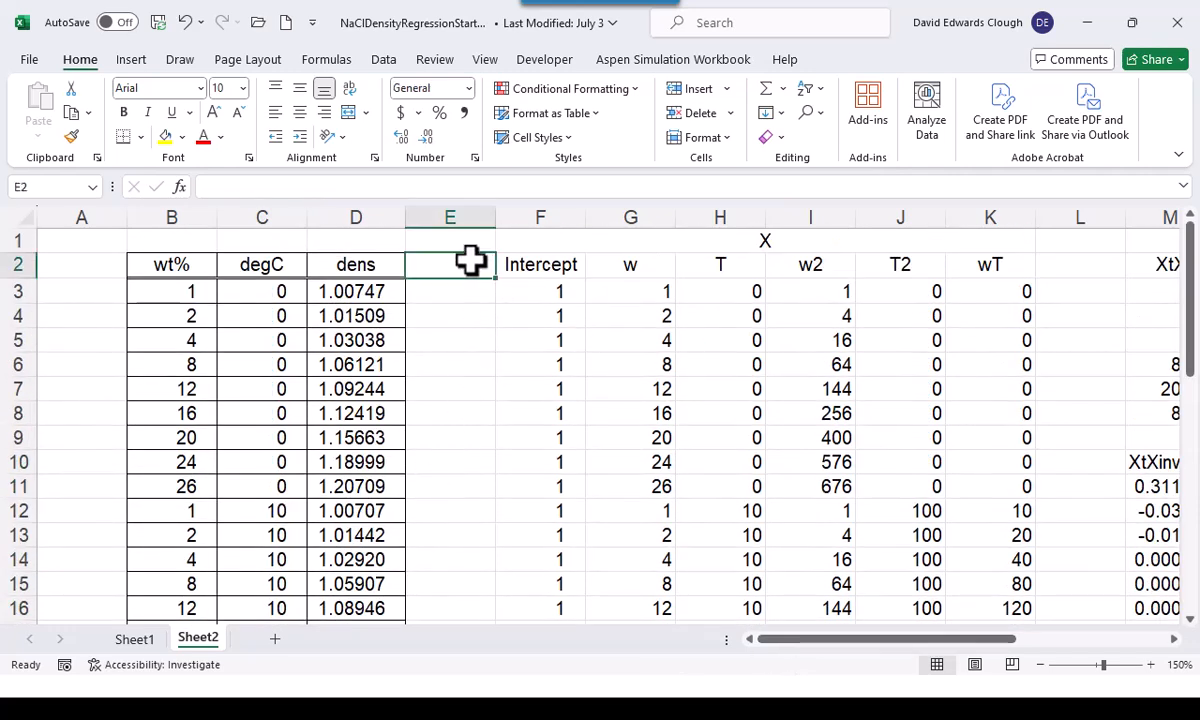
type("predic")
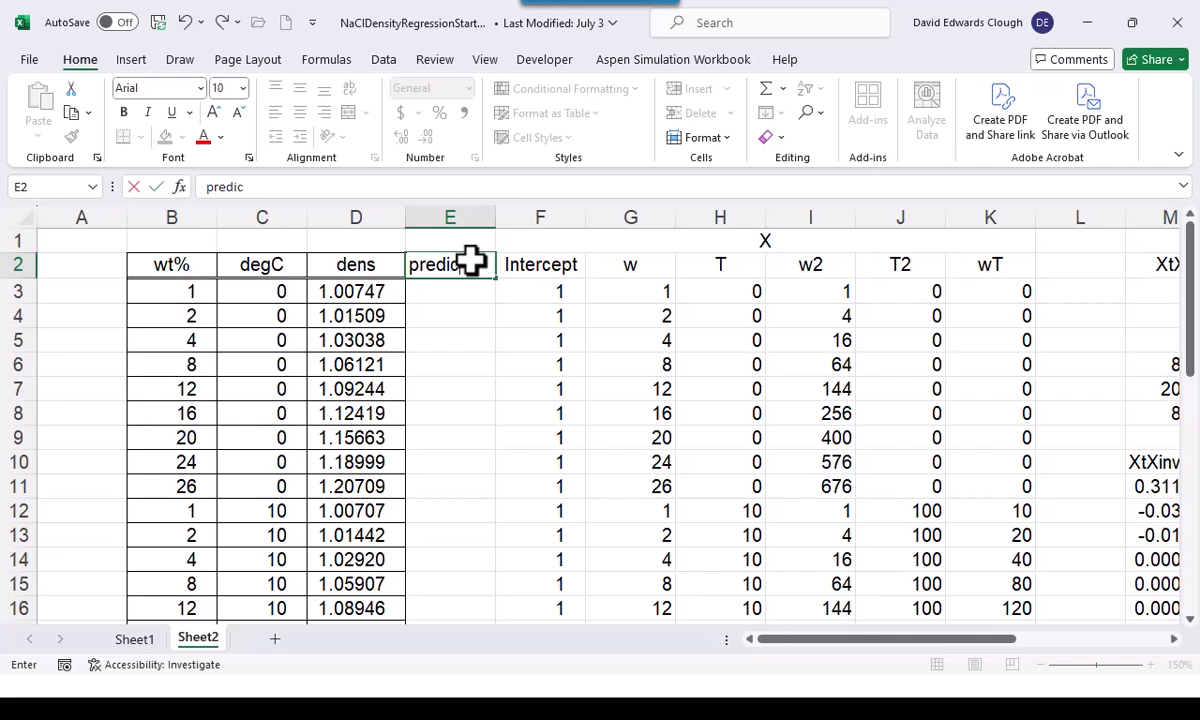
type("ted dens")
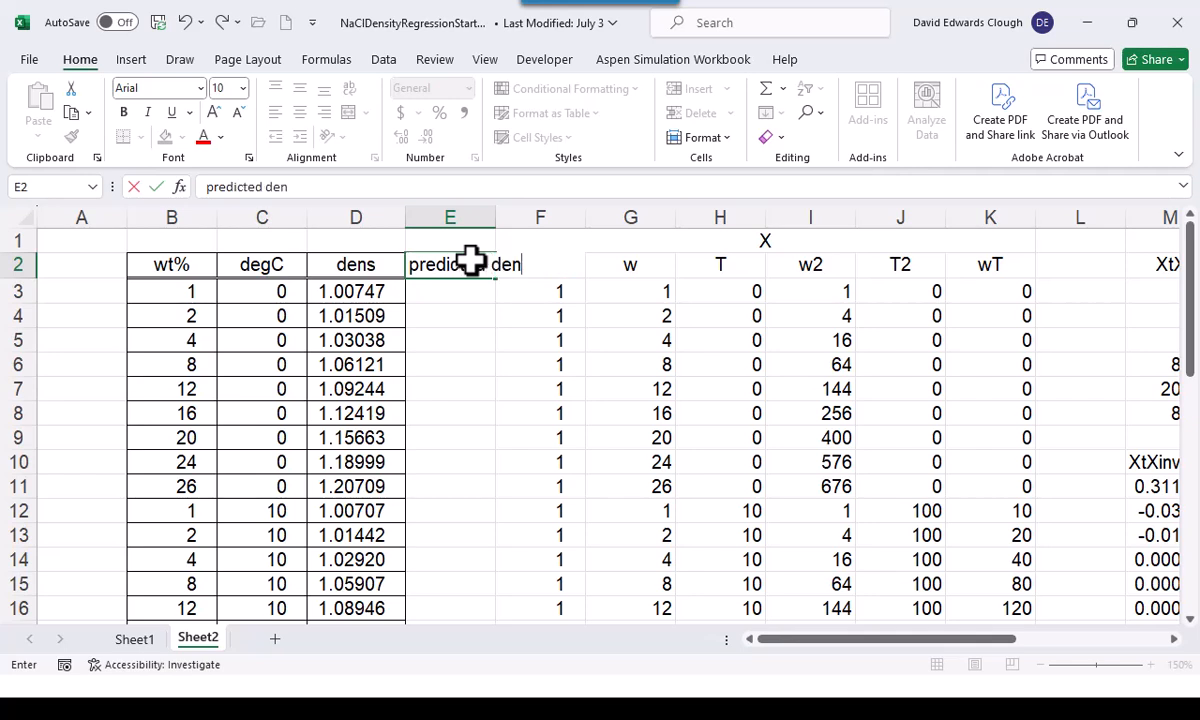
key("ctrl+Return")
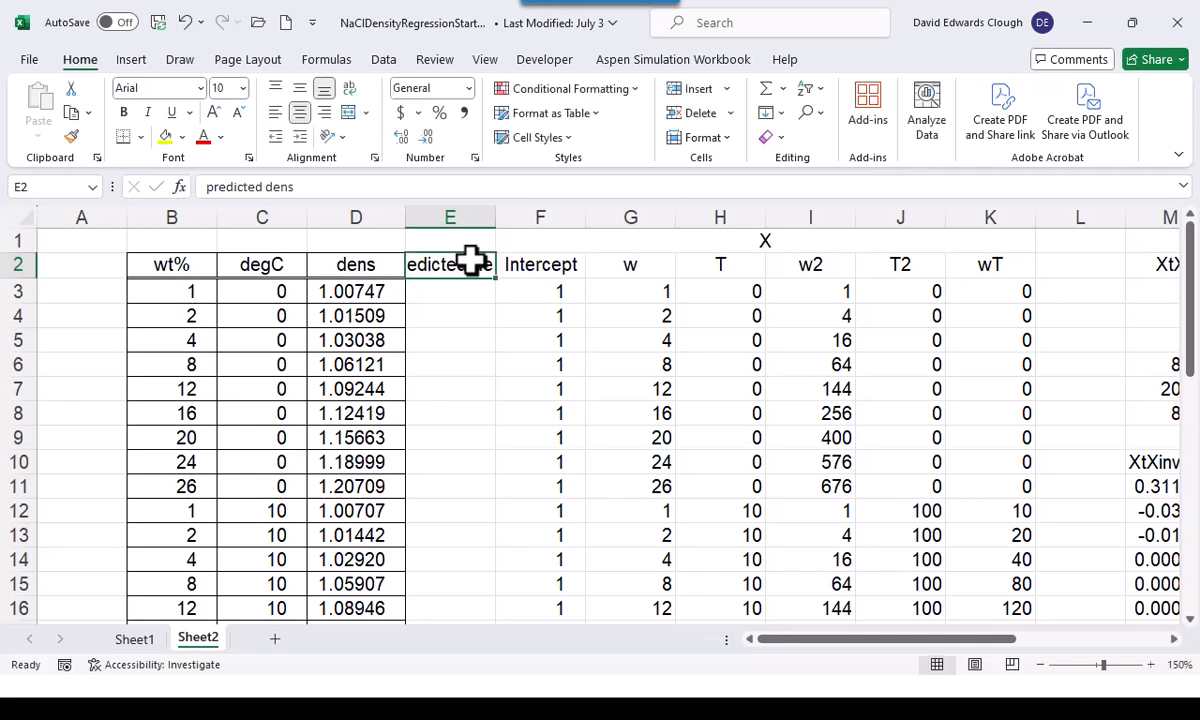
key("alt+h")
key("w")
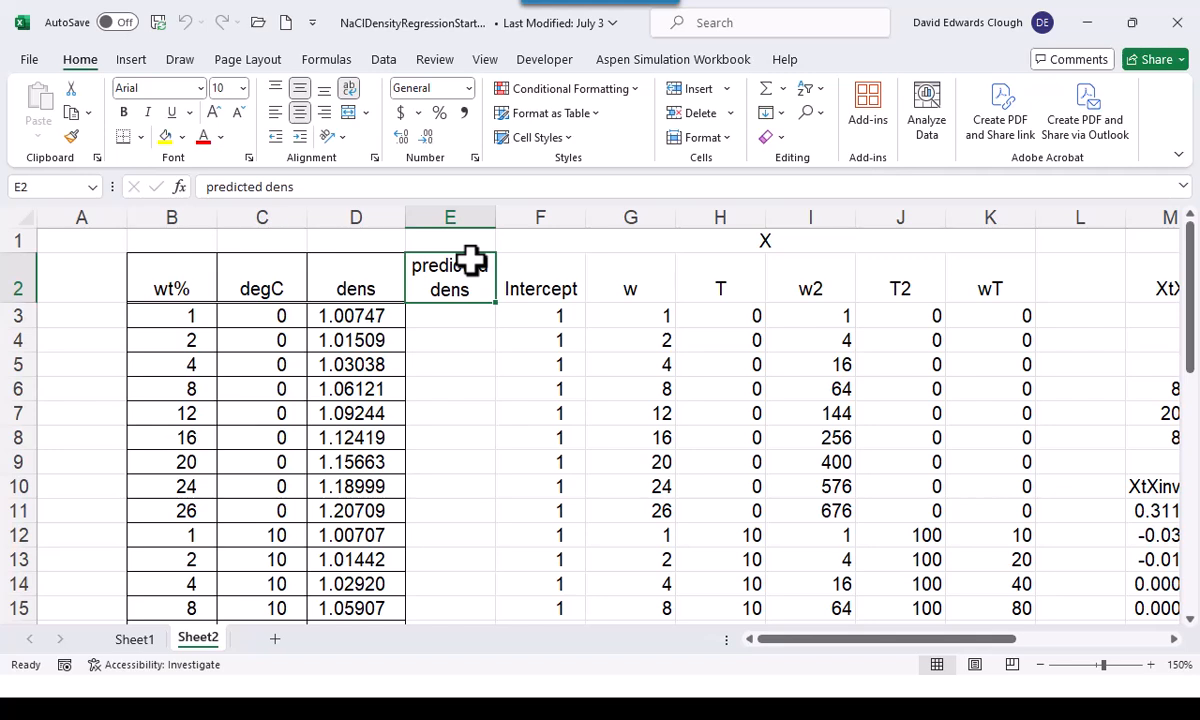
Calculate the predicted densities in E3:E38 with =MMULT(X,b), and check the model predictions equation on the multilinear regression slide
left_click(471, 318)
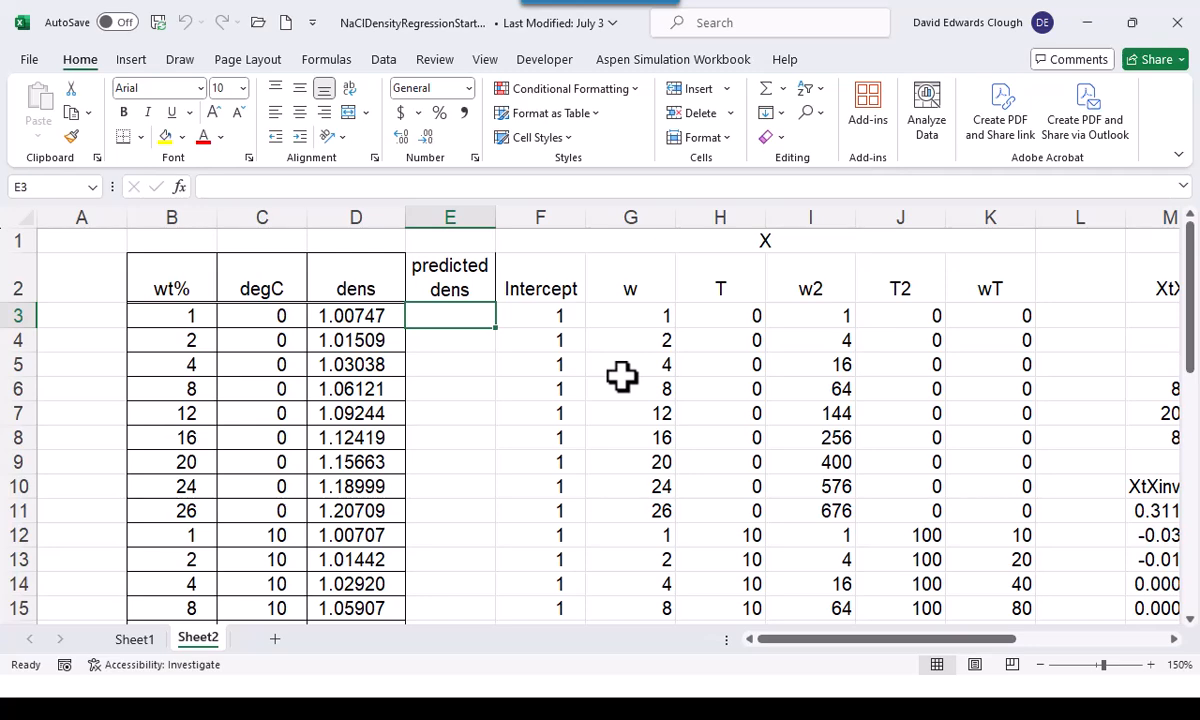
key("shift+Down")
key("shift+Down")
key("shift+Down")
key("shift+Down")
key("shift+Down")
key("shift+Down")
key("shift+Down")
key("shift+Down")
key("shift+Down")
key("shift+Down")
key("shift+Down")
key("shift+Down")
key("shift+Down")
key("shift+Down")
key("shift+Down")
key("shift+Down")
key("shift+Down")
key("shift+Down")
key("shift+Down")
key("shift+Down")
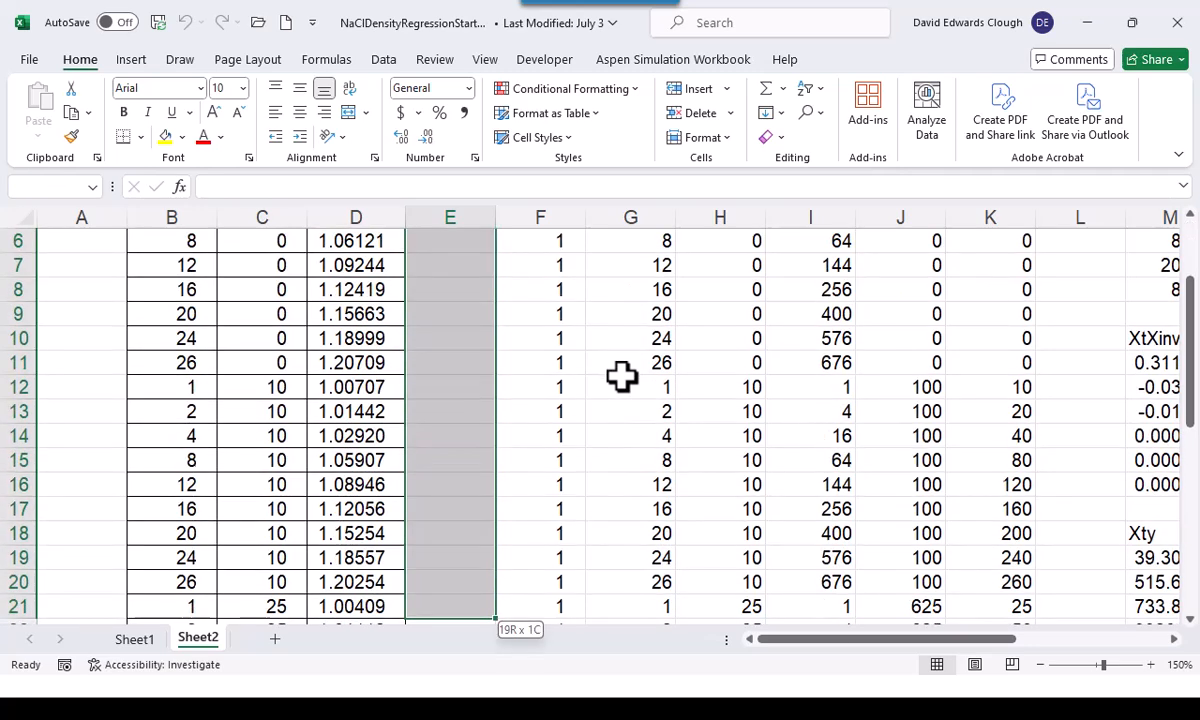
key("shift+Down")
key("shift+Down")
key("shift+Down")
key("shift+Down")
key("shift+Down")
key("shift+Down")
key("shift+Down")
key("shift+Down")
key("shift+Down")
key("shift+Down")
key("shift+Down")
key("shift+Down")
key("shift+Up")
key("shift+Up")
key("shift+Up")
key("shift+Up")
key("shift+Up")
key("shift+Up")
key("shift+Up")
key("shift+Up")
key("shift+Up")
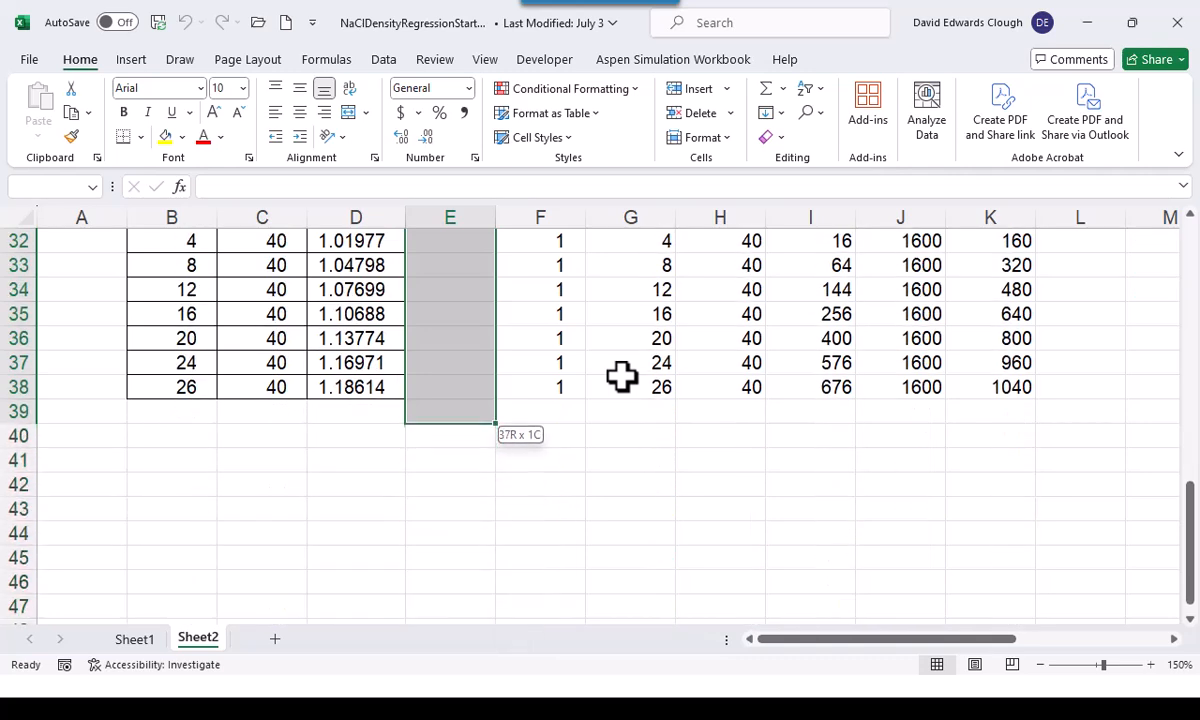
scroll(621, 375, "up", 10)
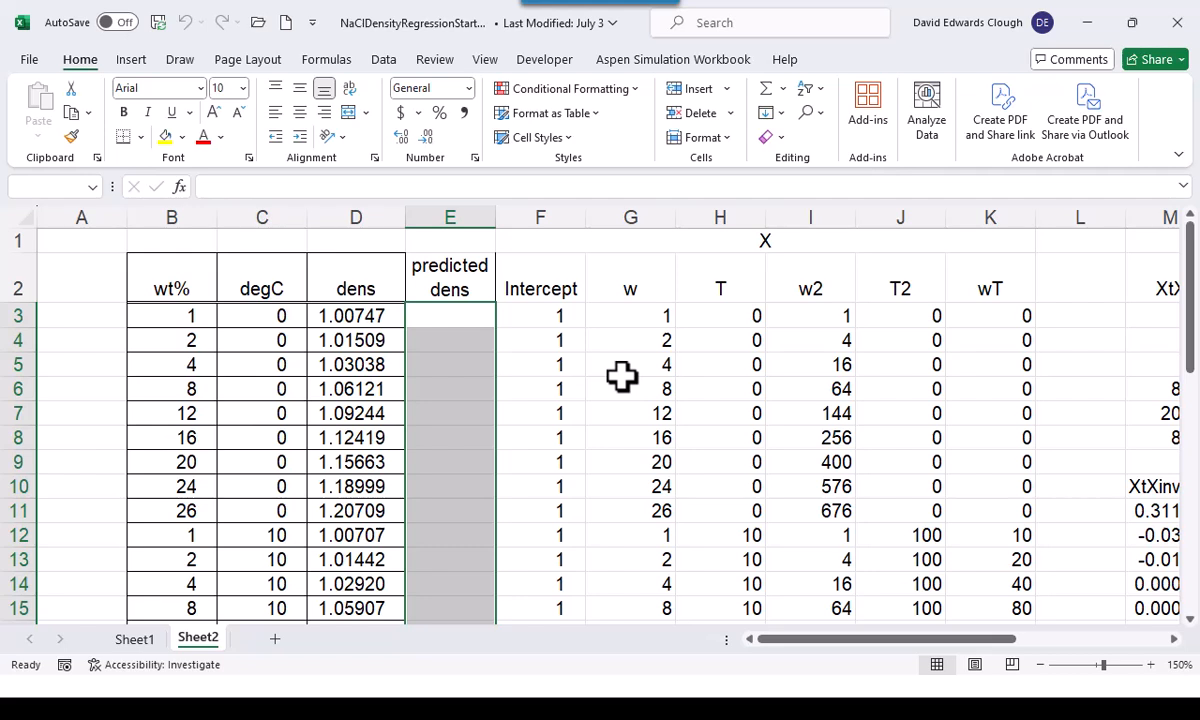
type("=")
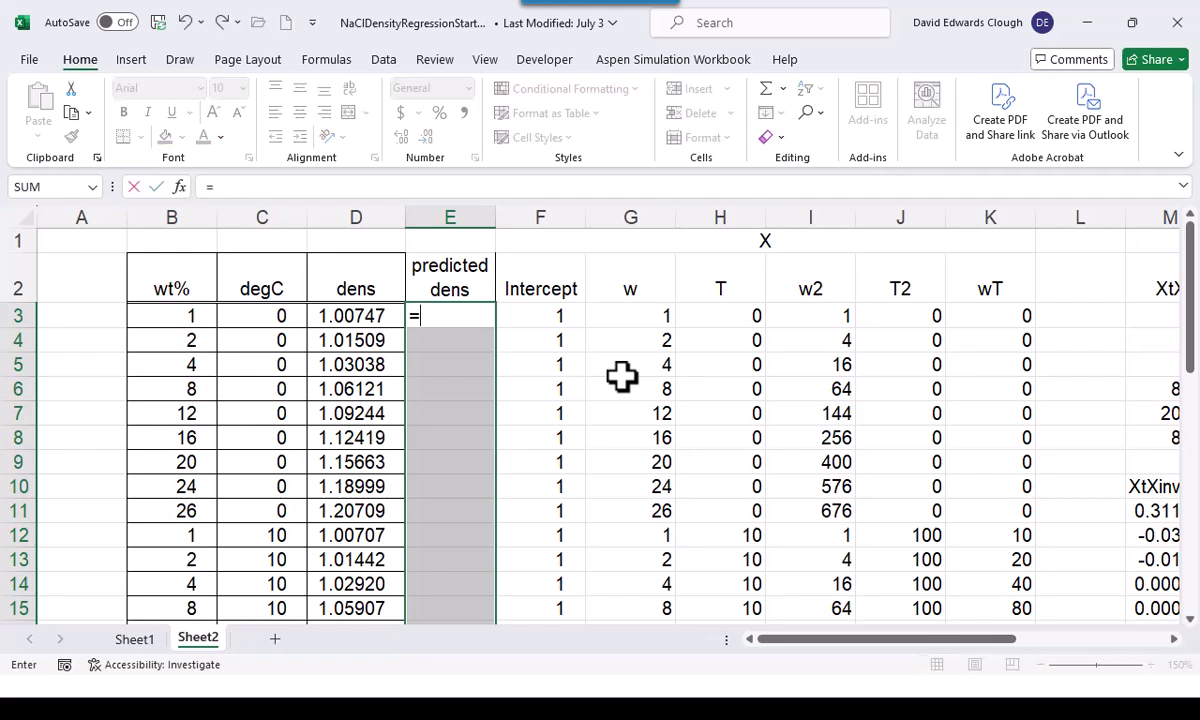
type("mmult")
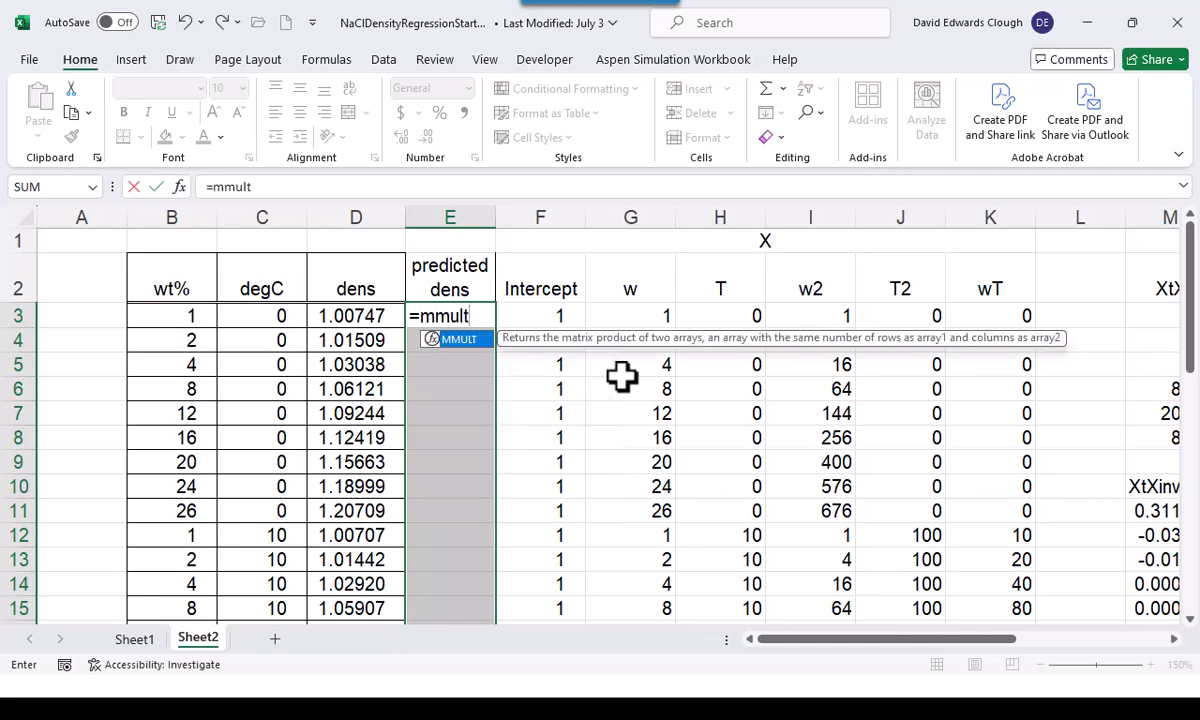
type("(X,")
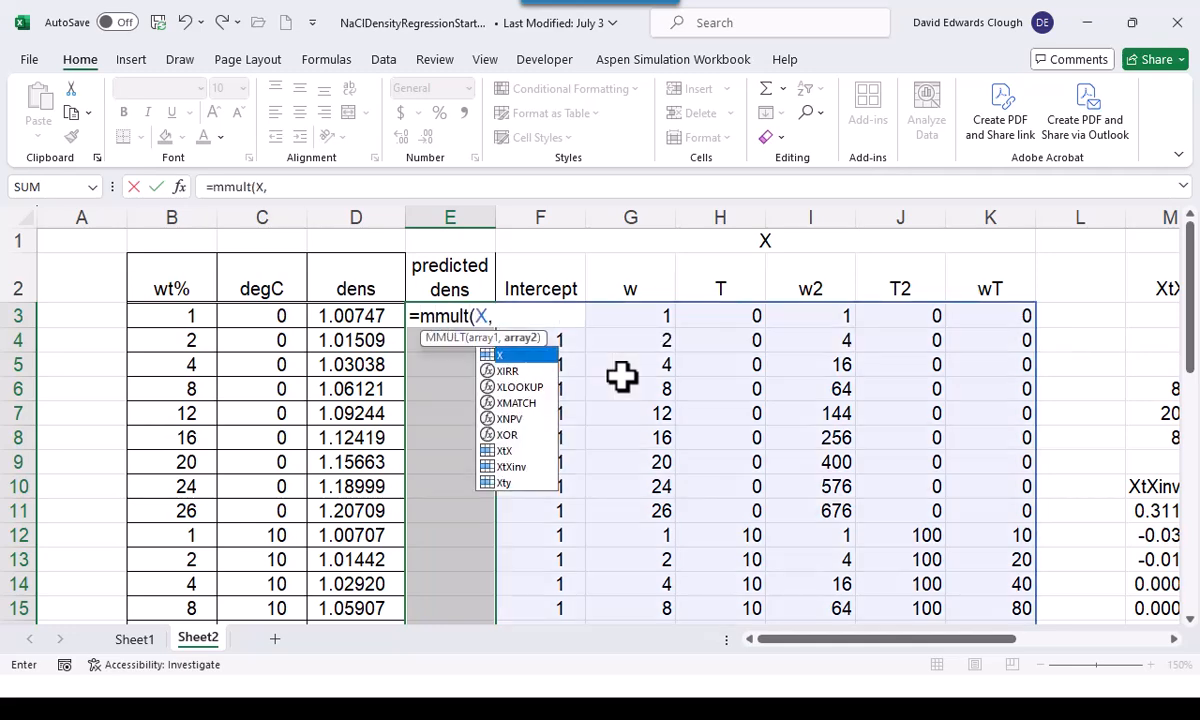
type("b)")
key("Return")
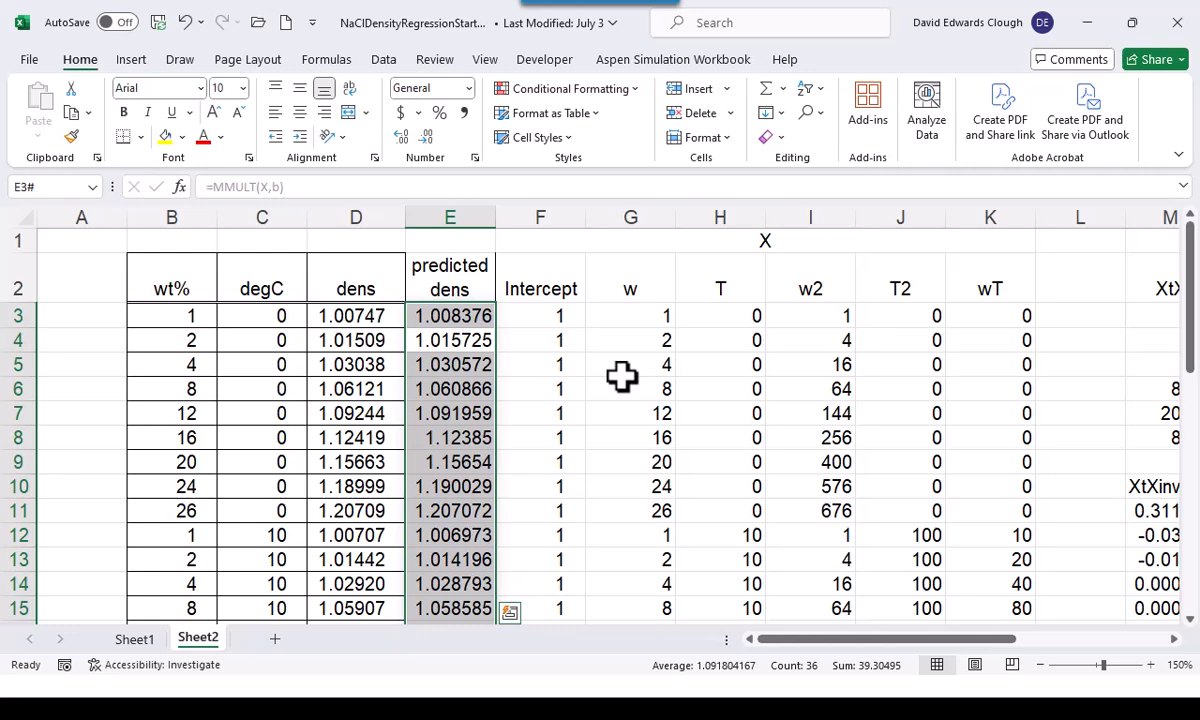
key("alt+Tab")
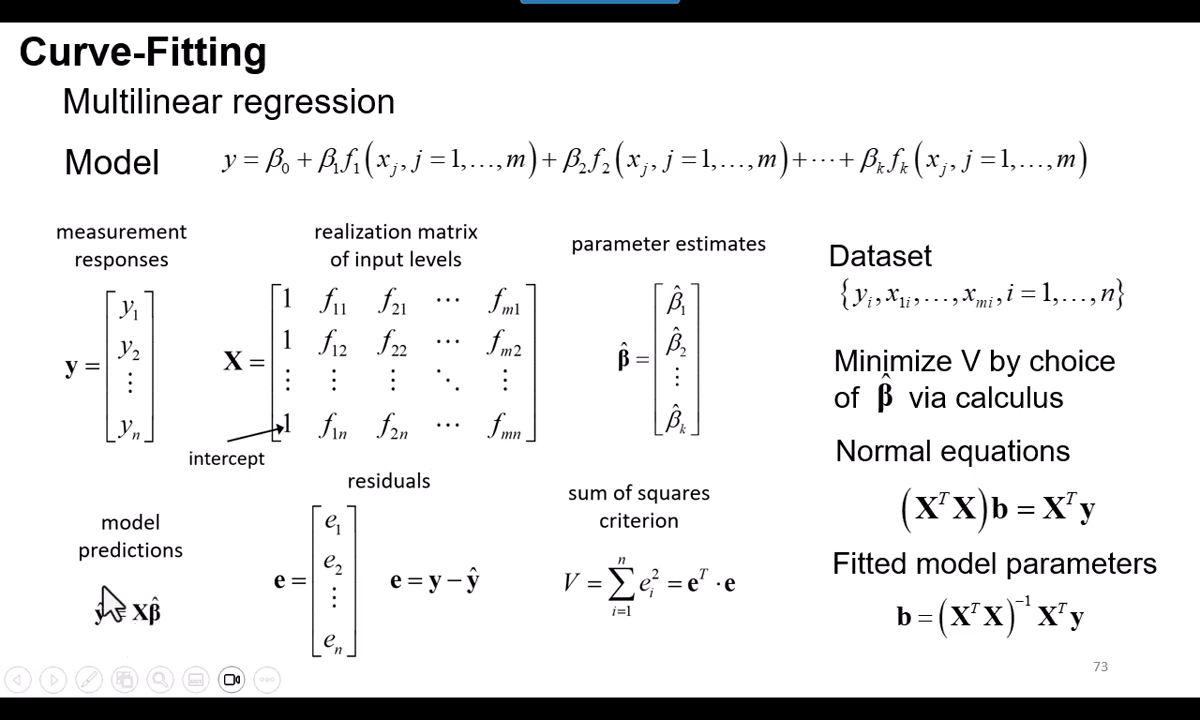
key("alt+Tab")
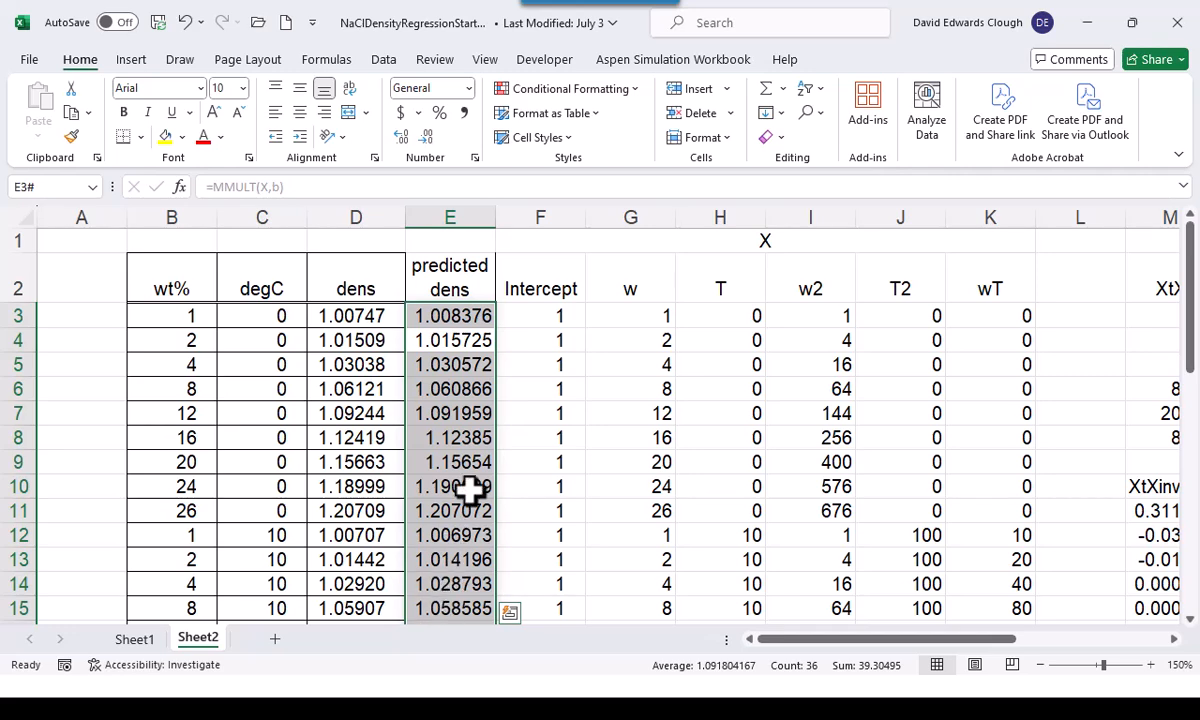
Insert a new column before the Intercept column and enter the header "residuals" in F2
right_click(540, 212)
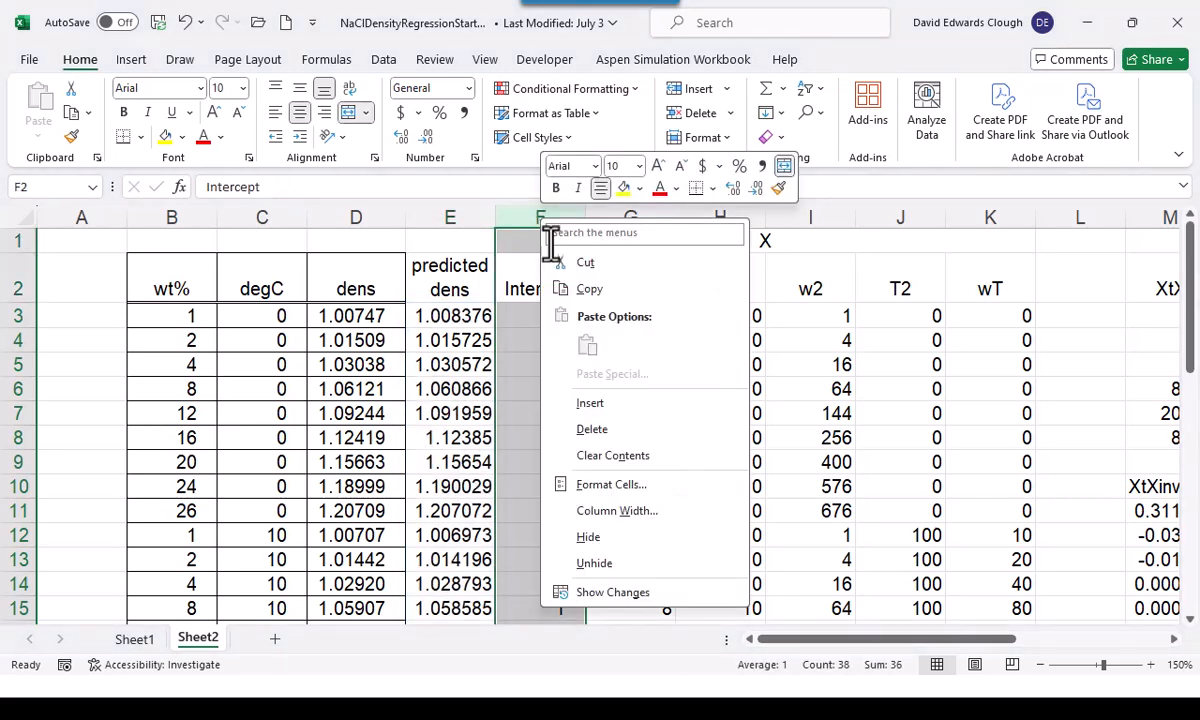
left_click(600, 405)
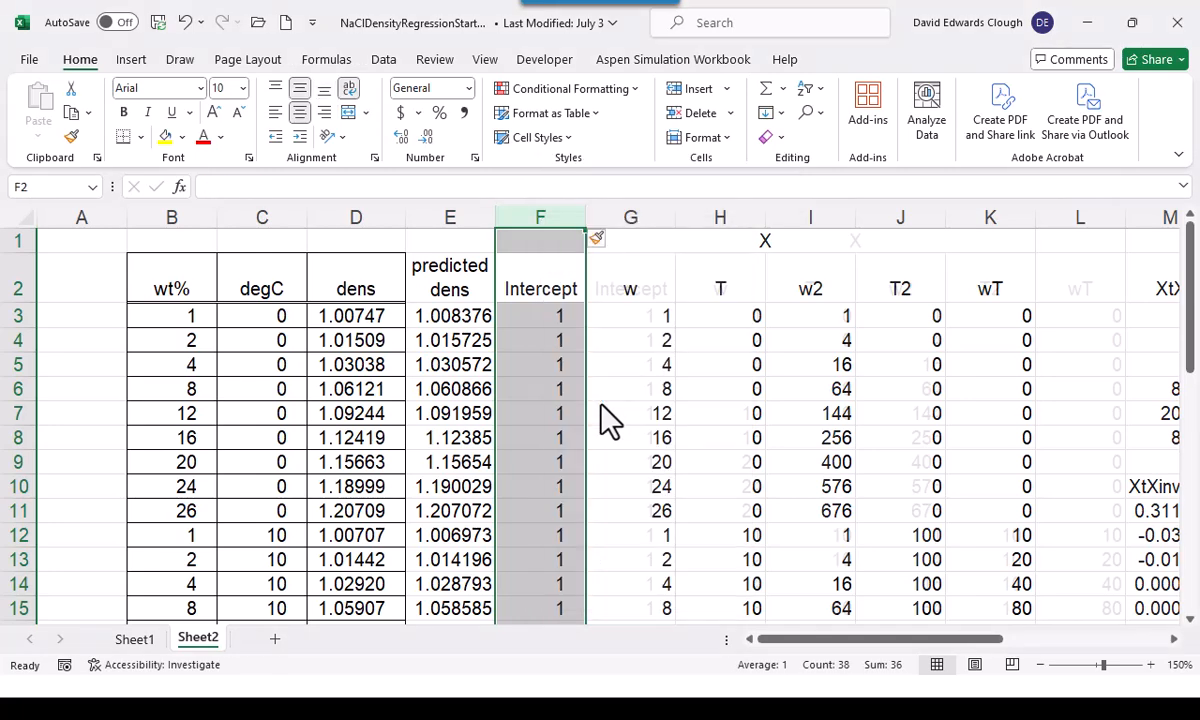
left_click(544, 287)
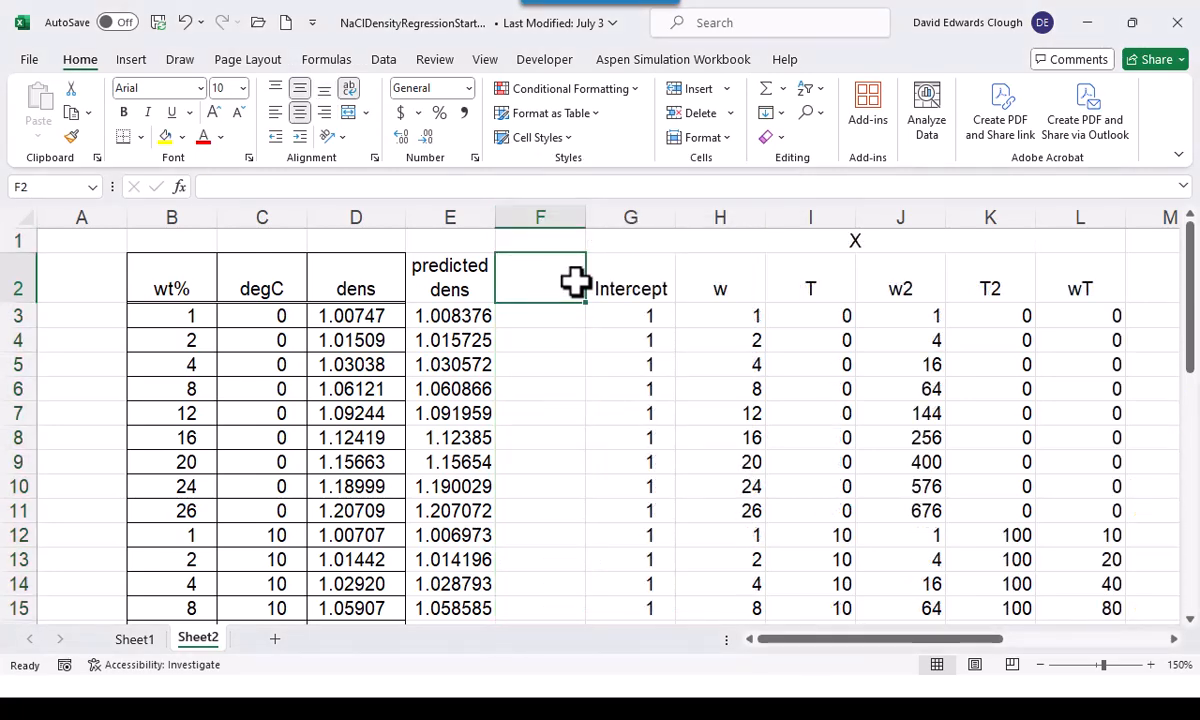
type("residula")
key("BackSpace")
key("BackSpace")
type("als")
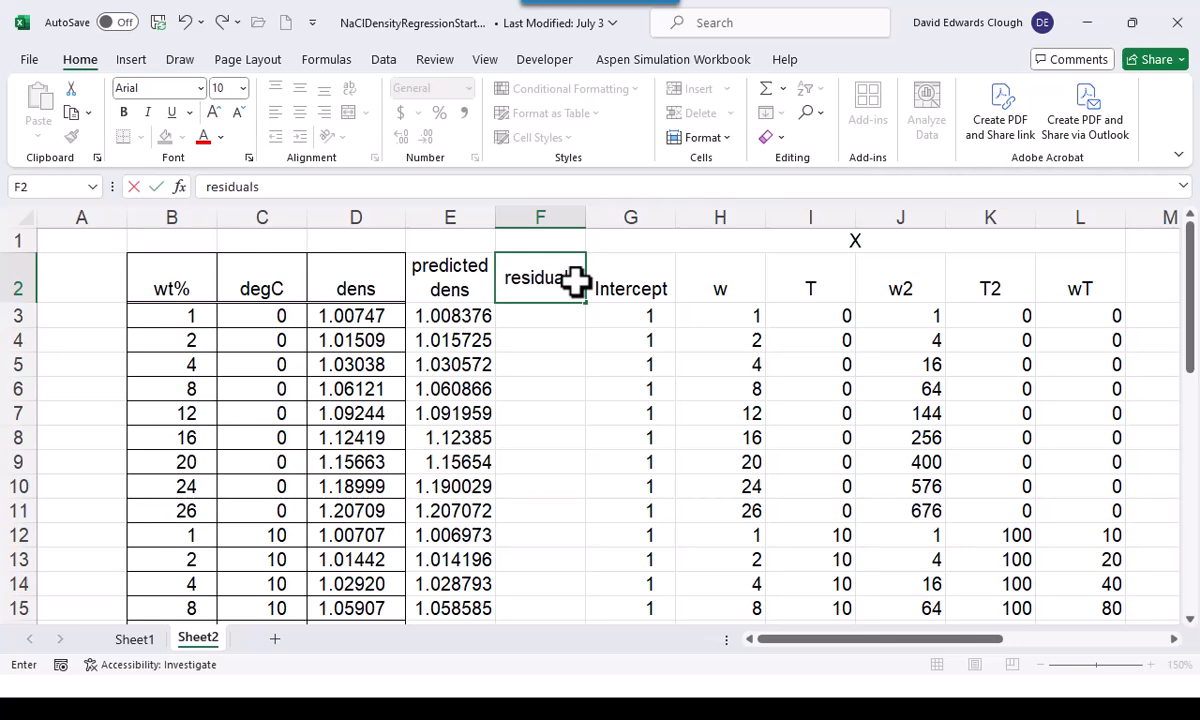
key("Return")
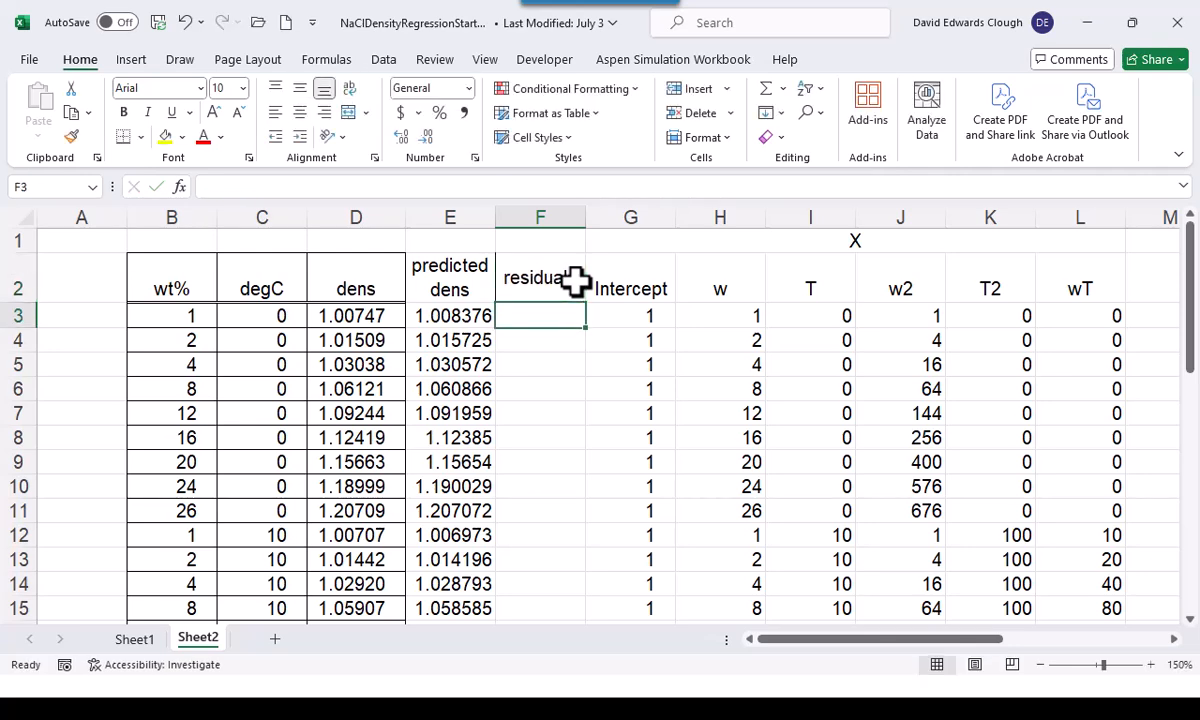
Calculate the residual in F3 as =D3-E3 and fill the formula down to the last data row
type("=")
key("Left")
key("Left")
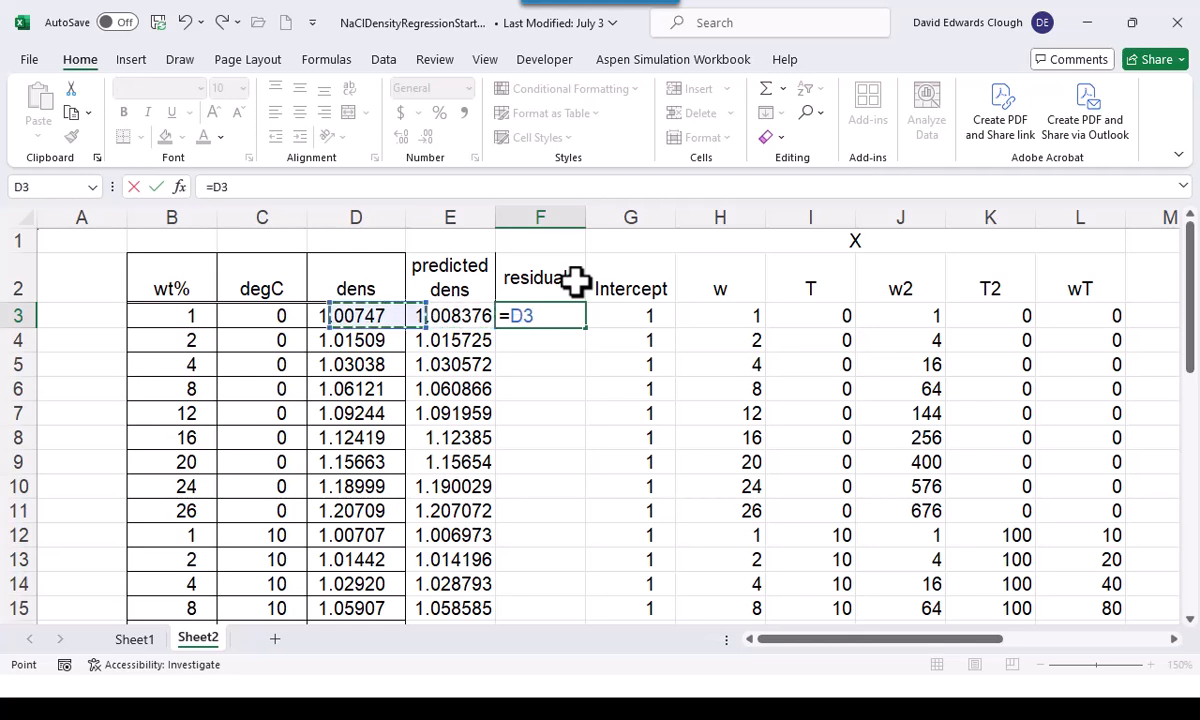
type("-")
key("Left")
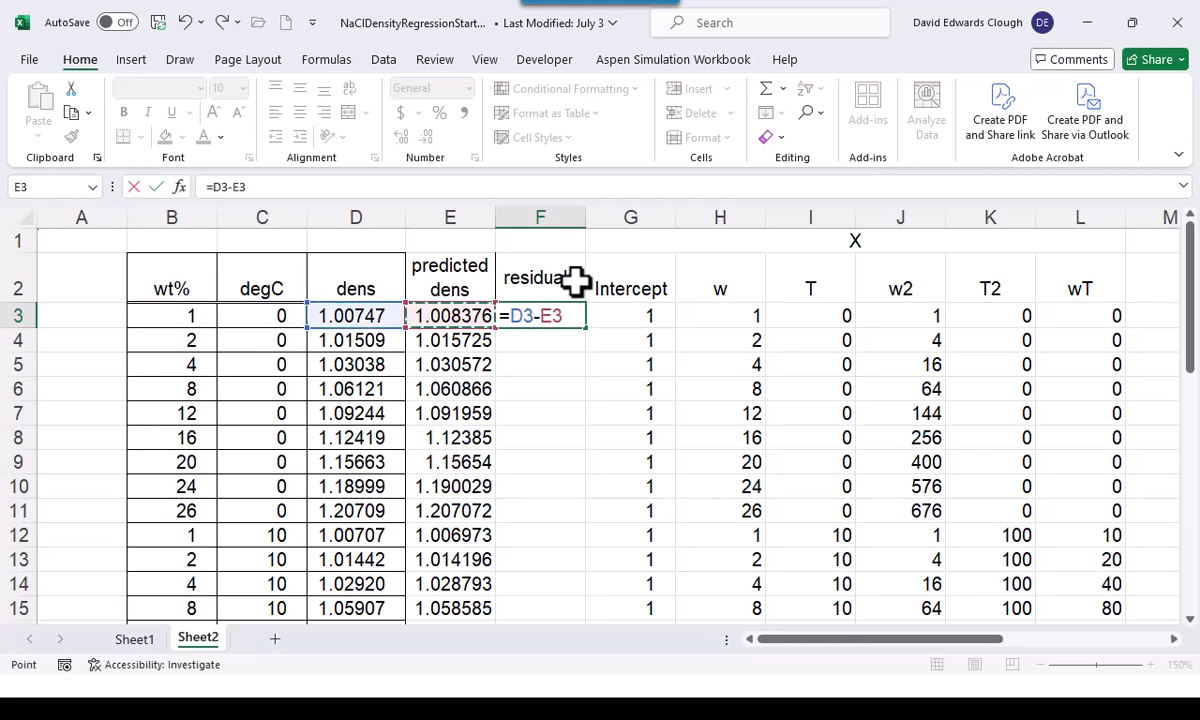
key("ctrl+Return")
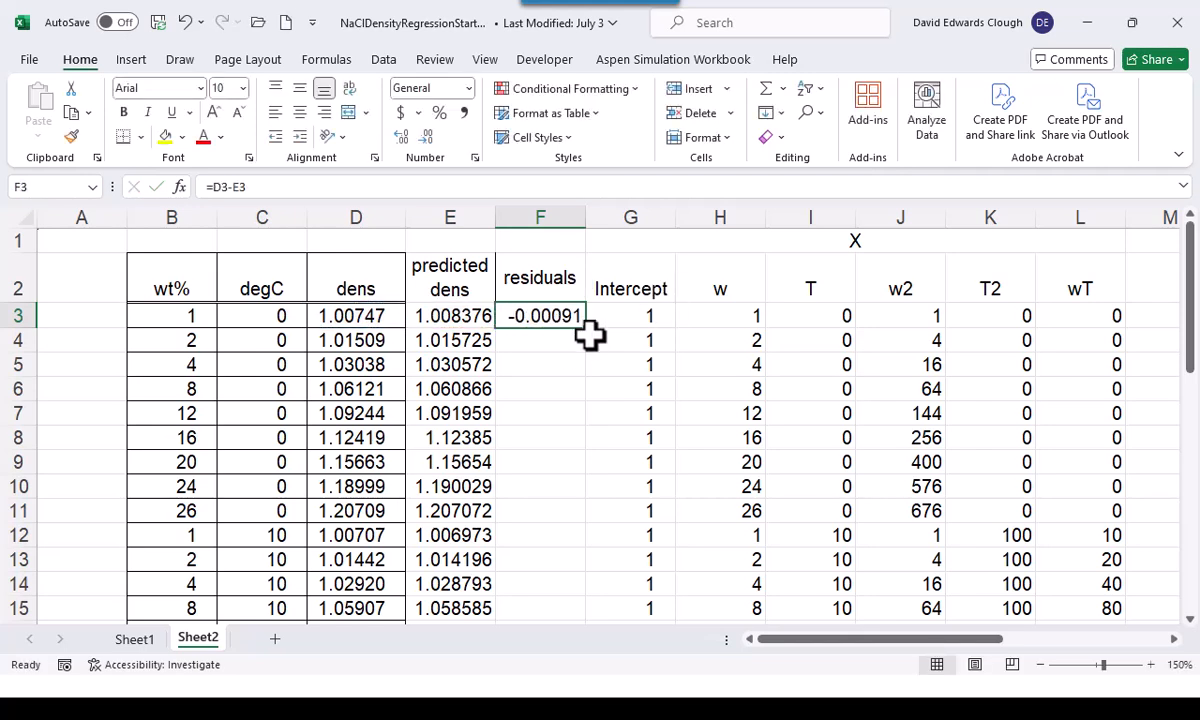
double_click(586, 327)
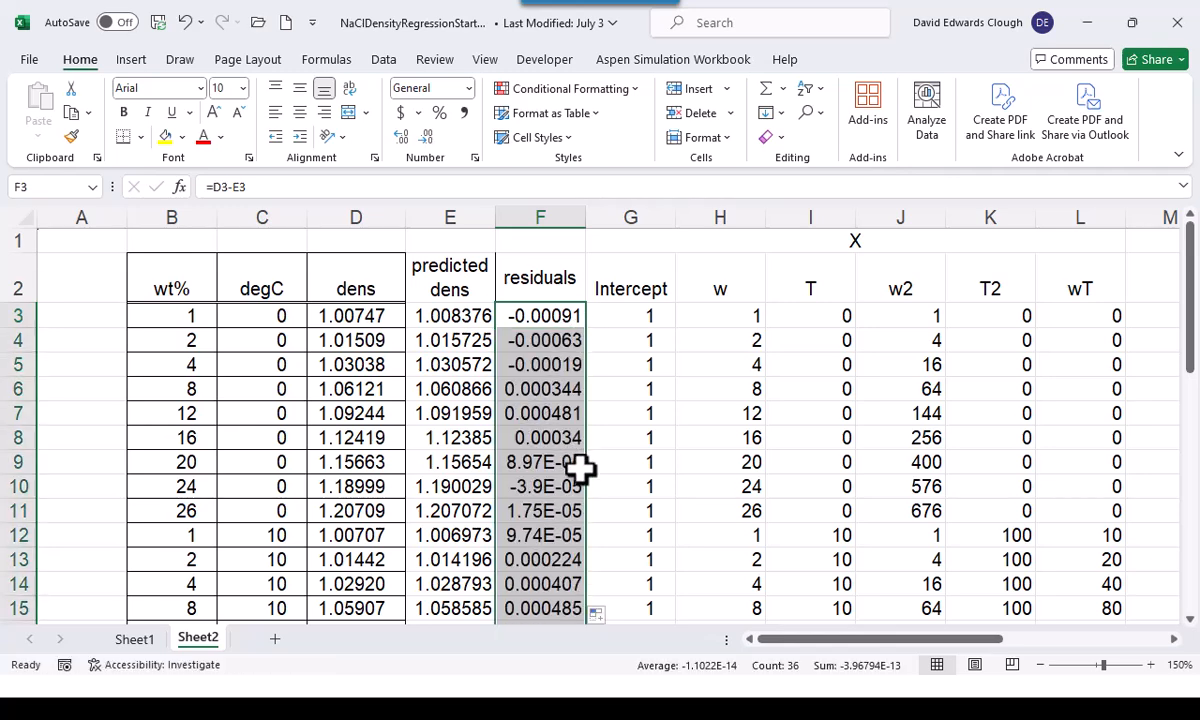
Plot predicted against measured density from D3:E38 in a scatter chart, and delete the chart after viewing it
left_click(360, 315)
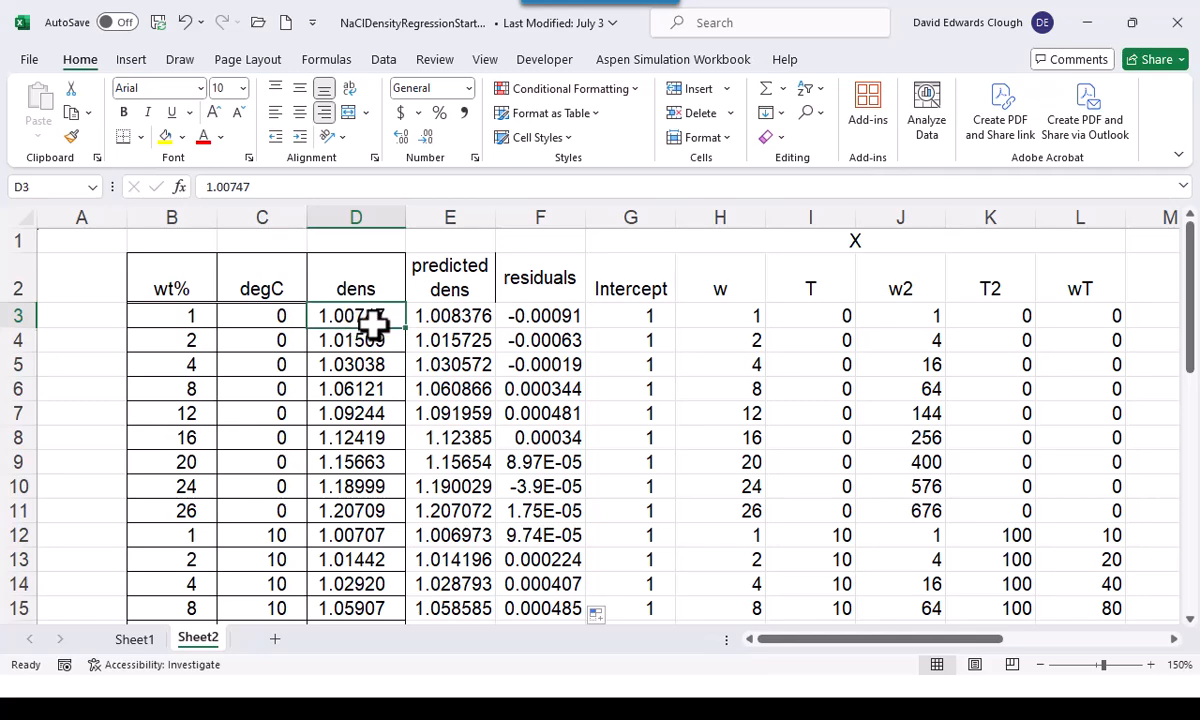
key("shift+Right")
key("ctrl+shift+Down")
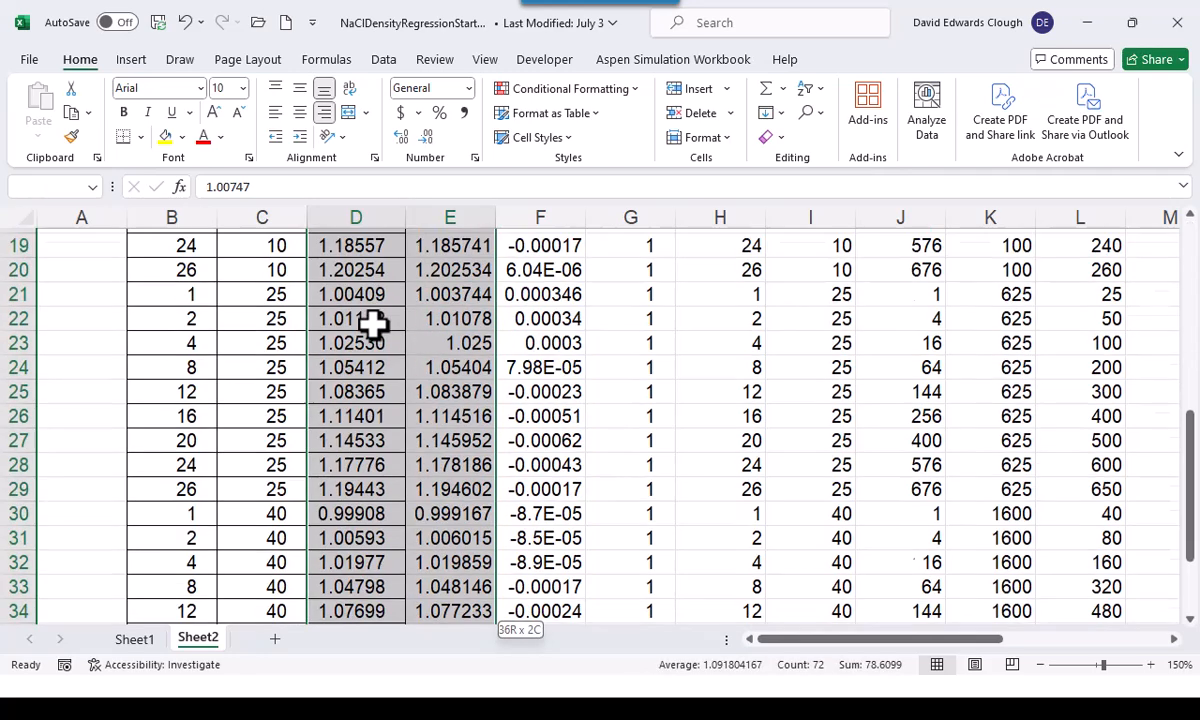
scroll(372, 322, "up", 7)
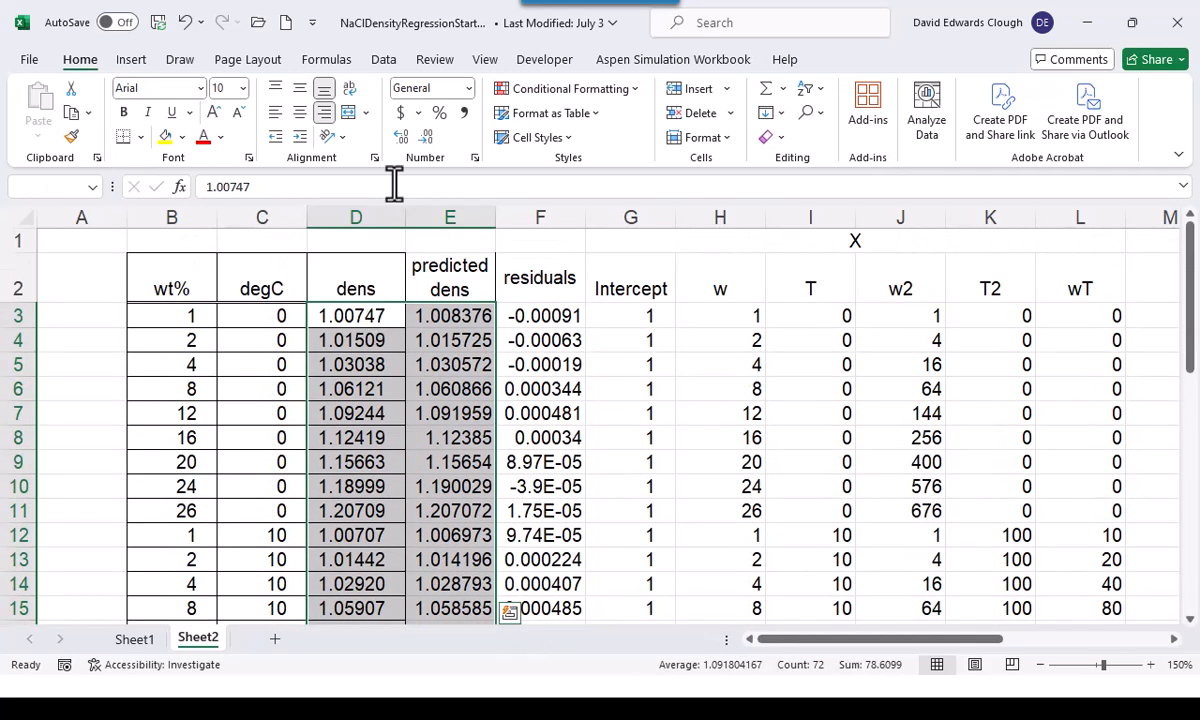
left_click(134, 58)
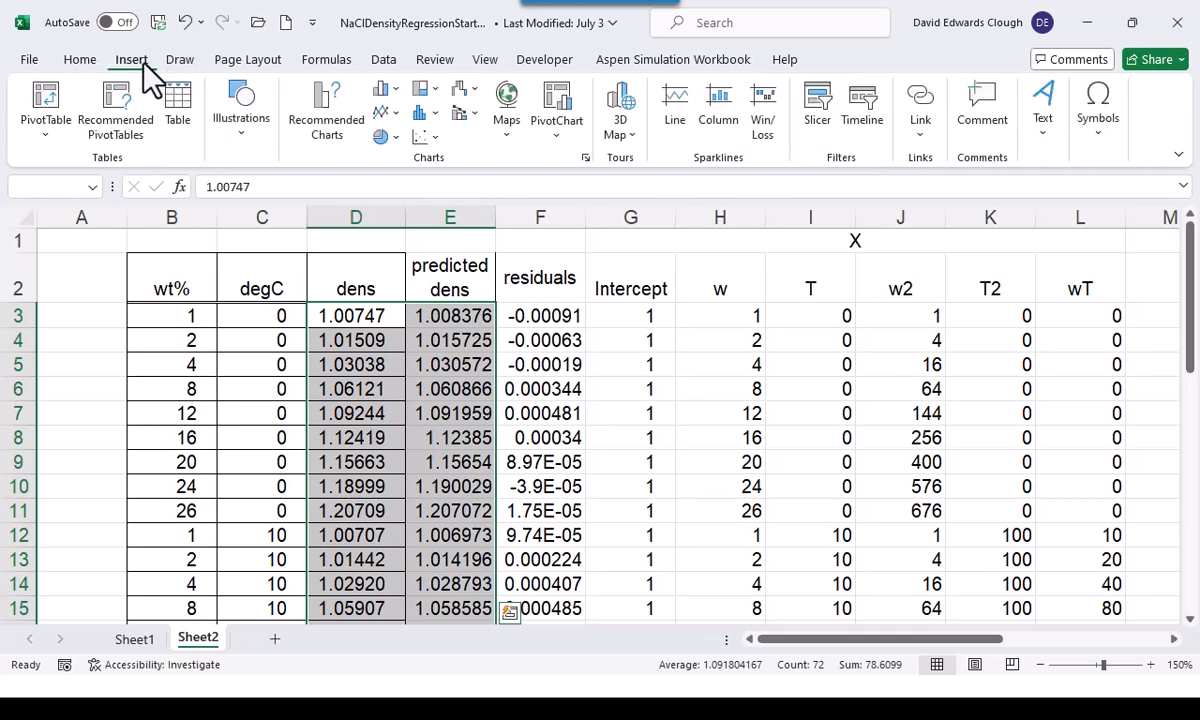
left_click(423, 137)
left_click(440, 205)
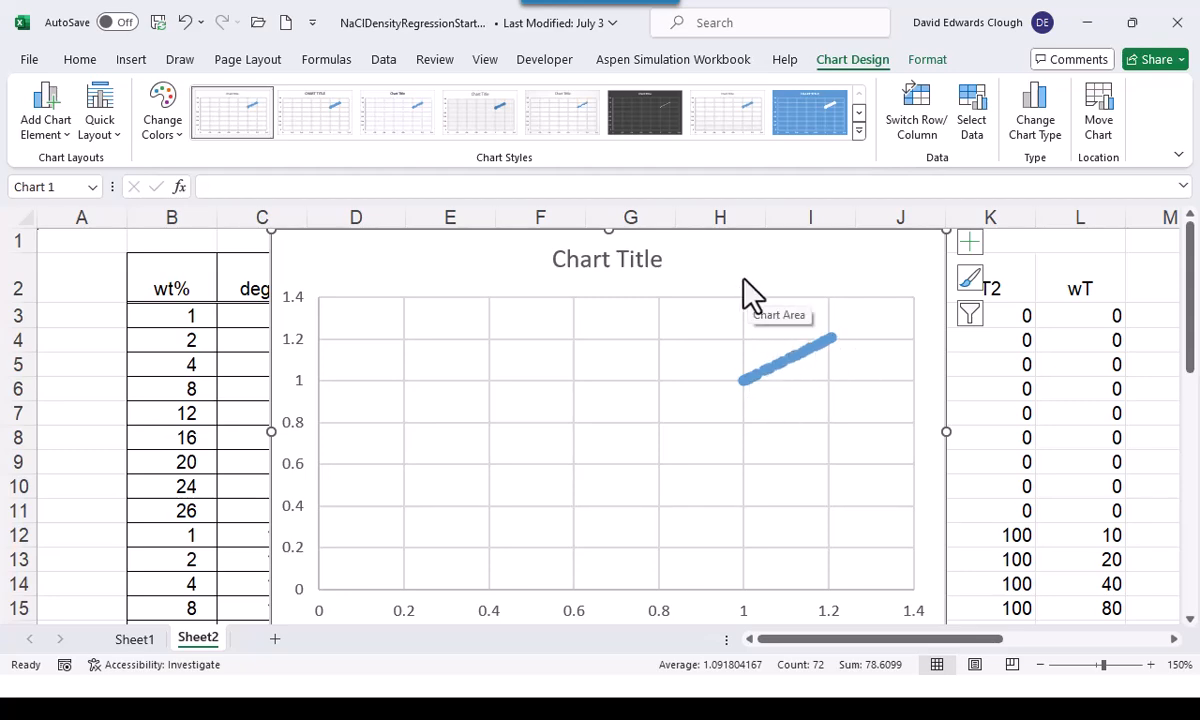
key("Delete")
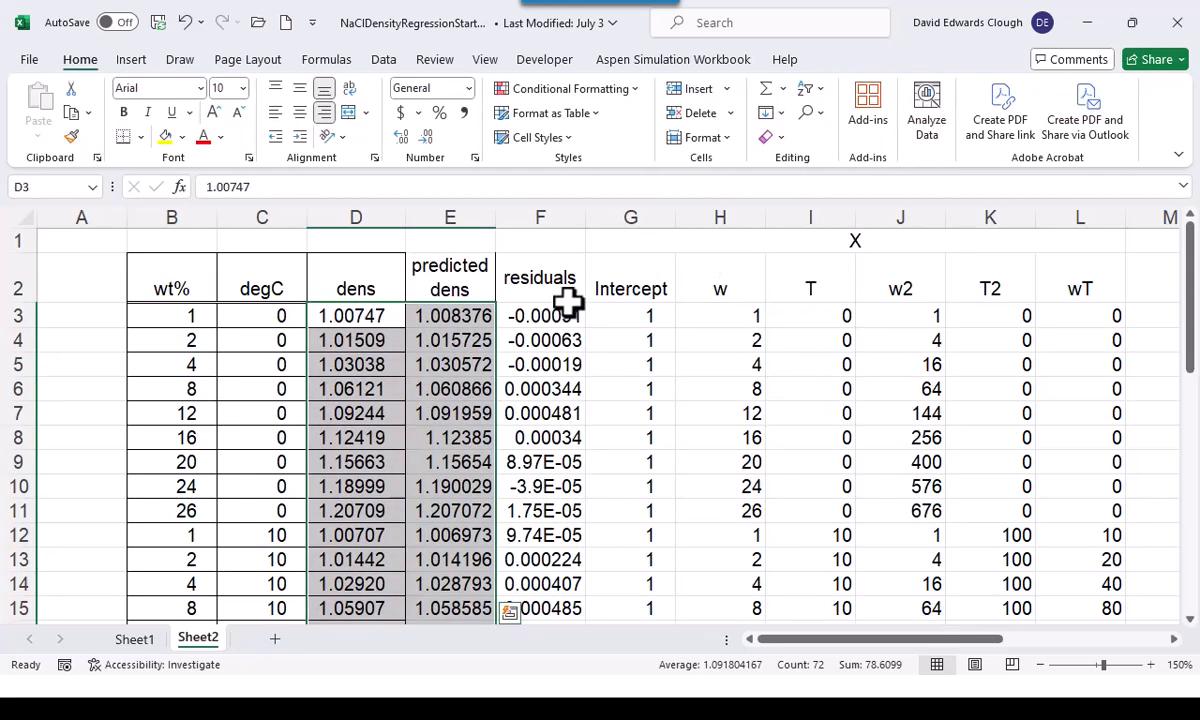
Plot residuals against predicted density from E3:F38 in a scatter chart, and delete the chart after viewing it
left_click(465, 282)
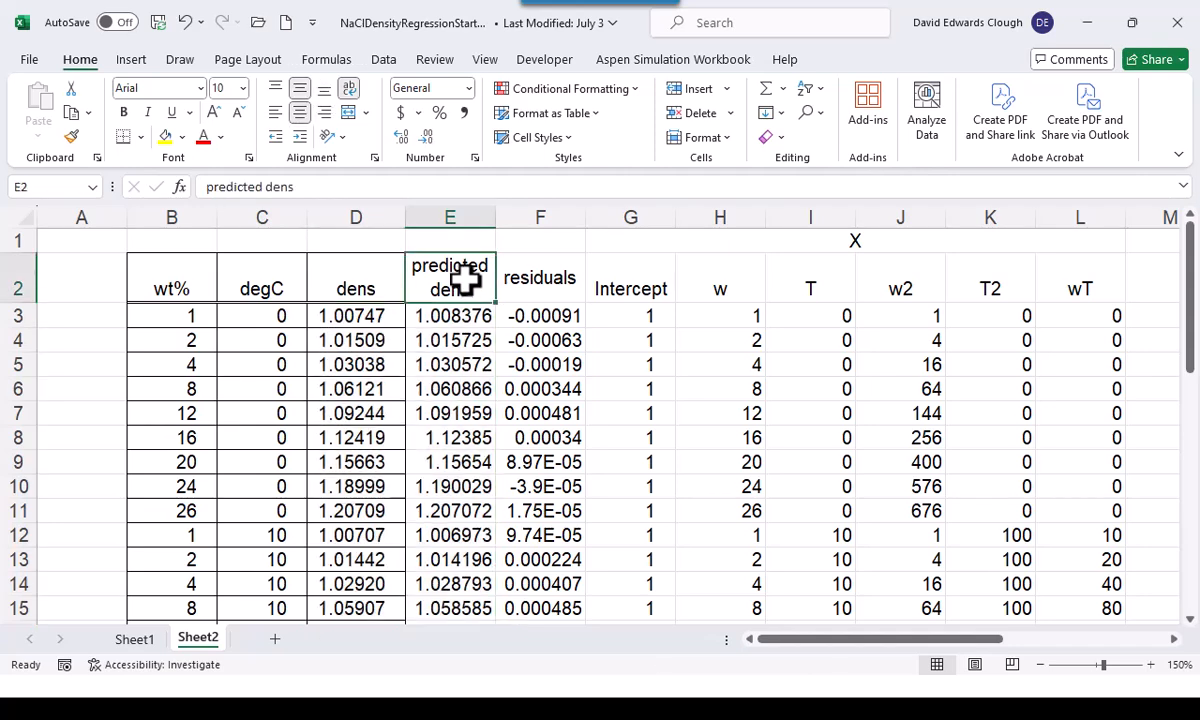
key("Down")
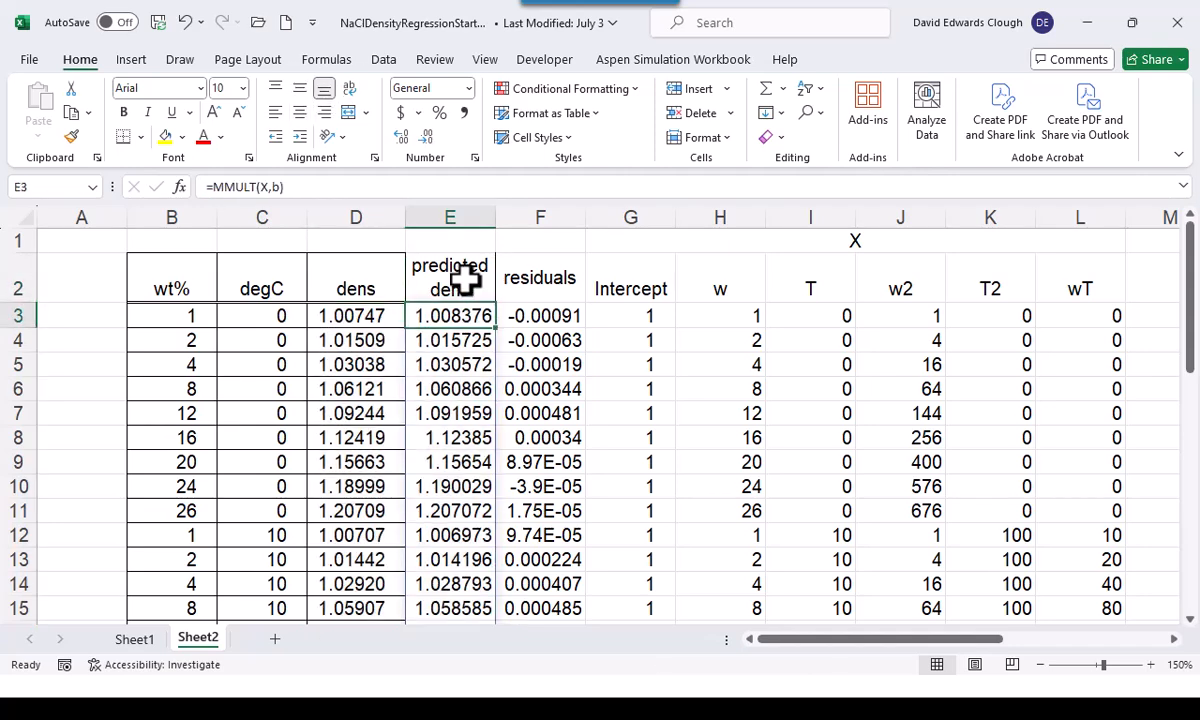
key("shift+Right")
key("ctrl+shift+Down")
key("ctrl+q")
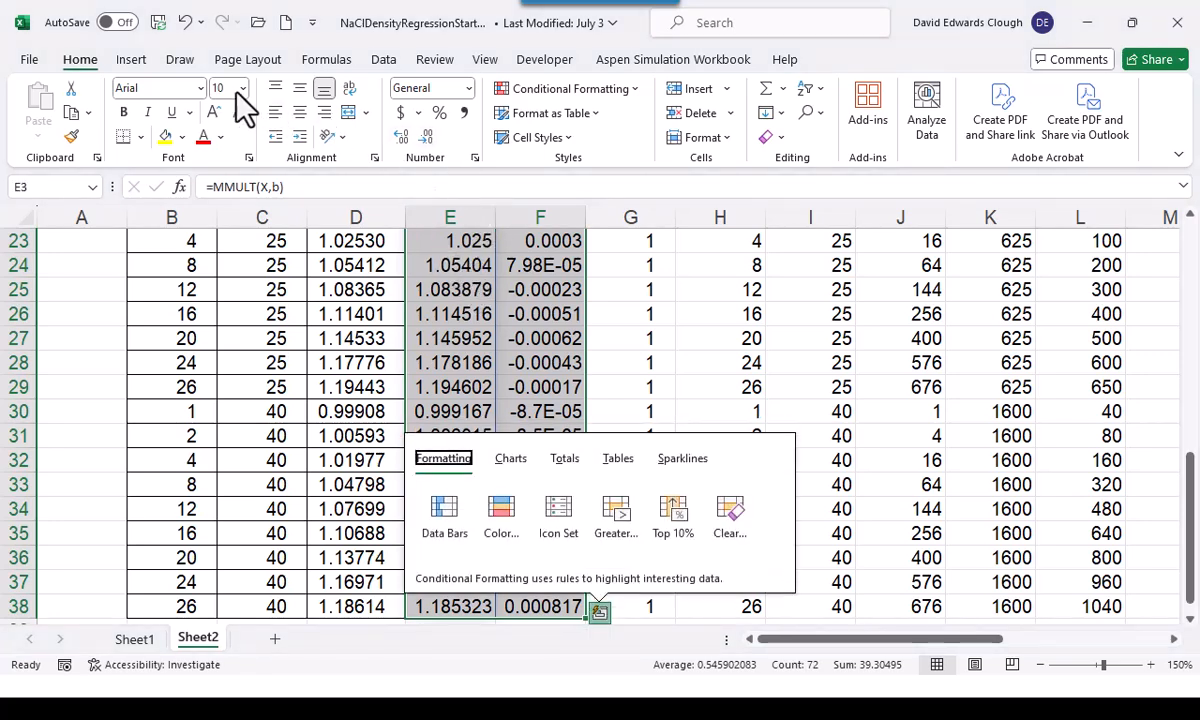
left_click(131, 60)
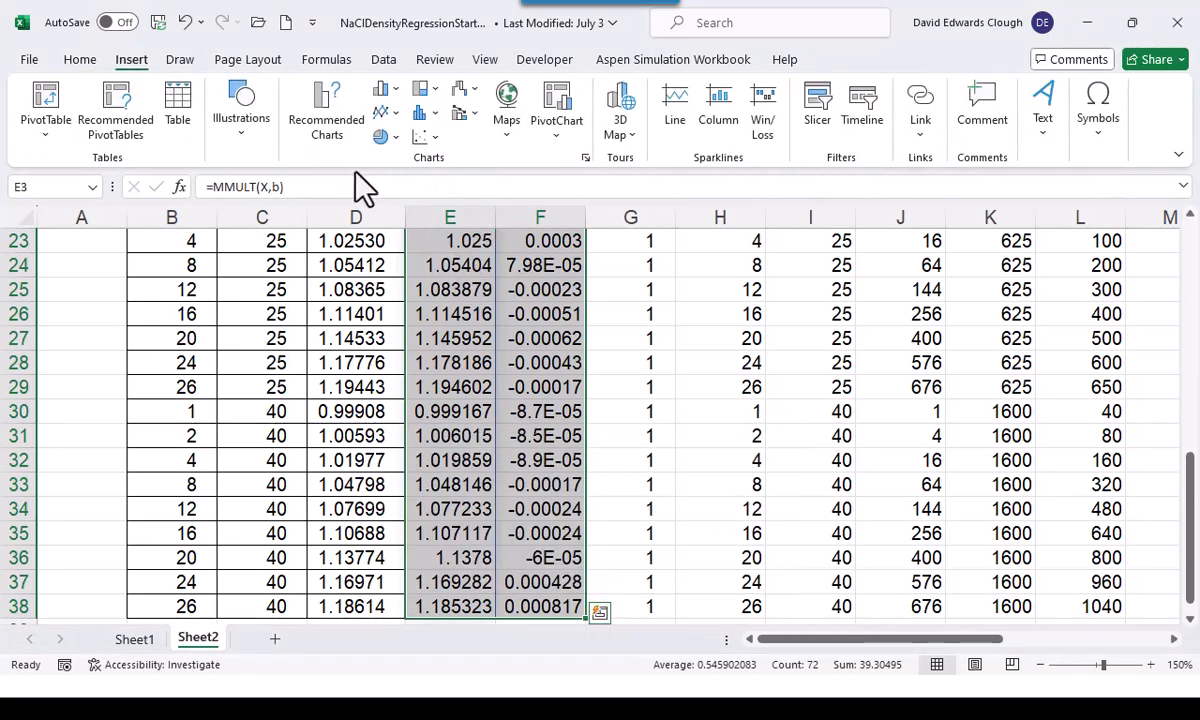
left_click(423, 137)
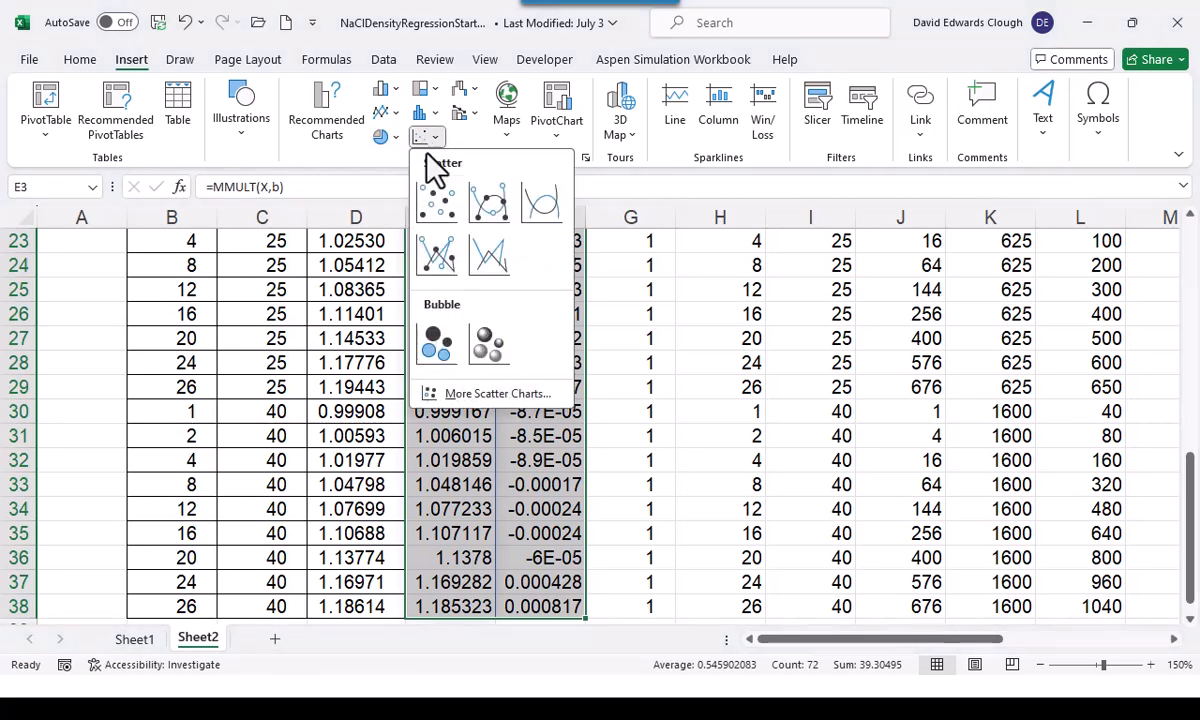
left_click(440, 206)
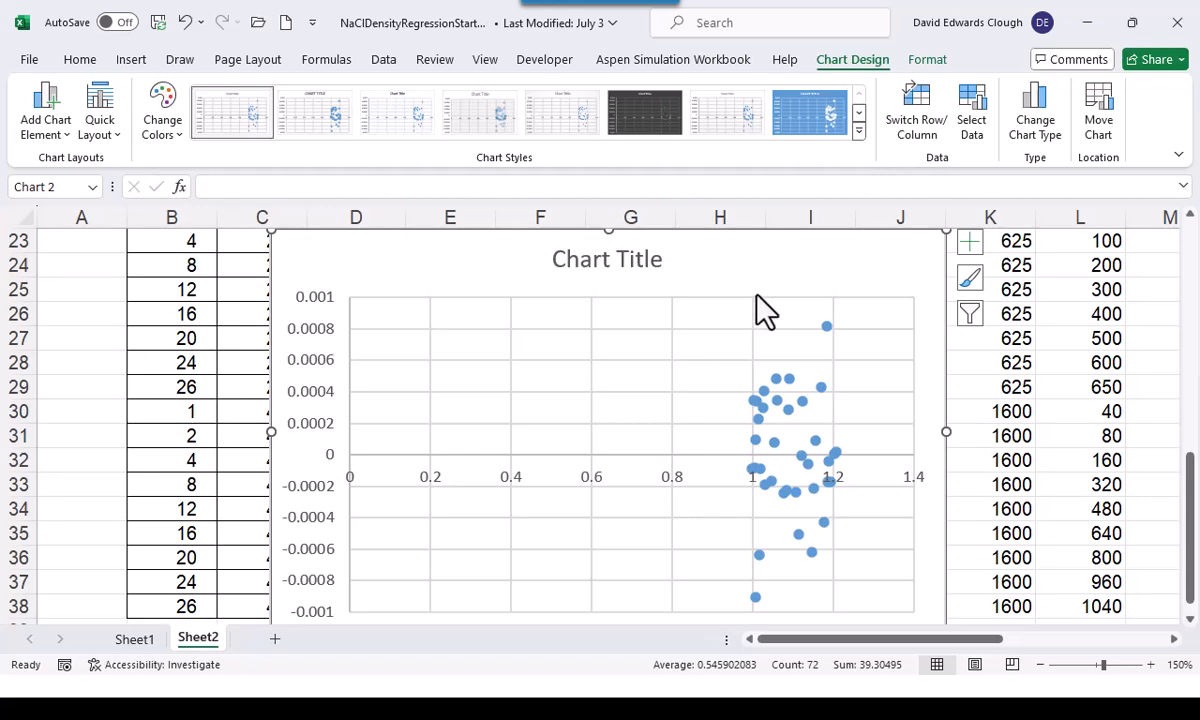
key("Delete")
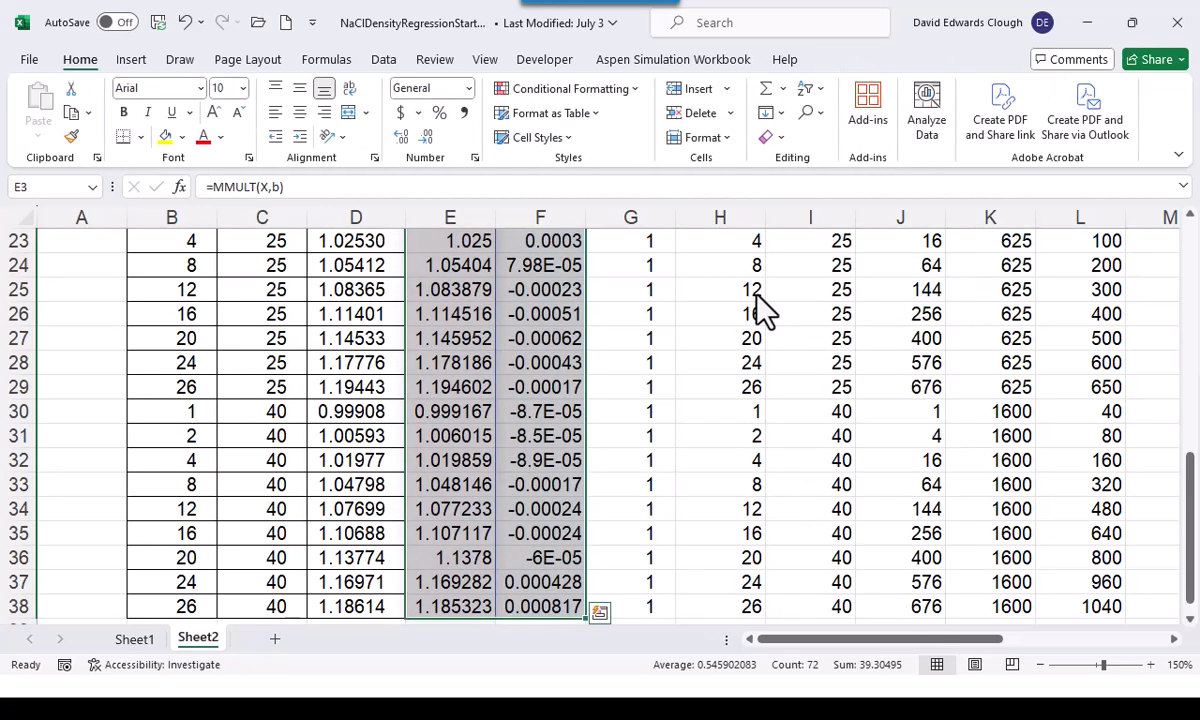
scroll(755, 295, "up", 2)
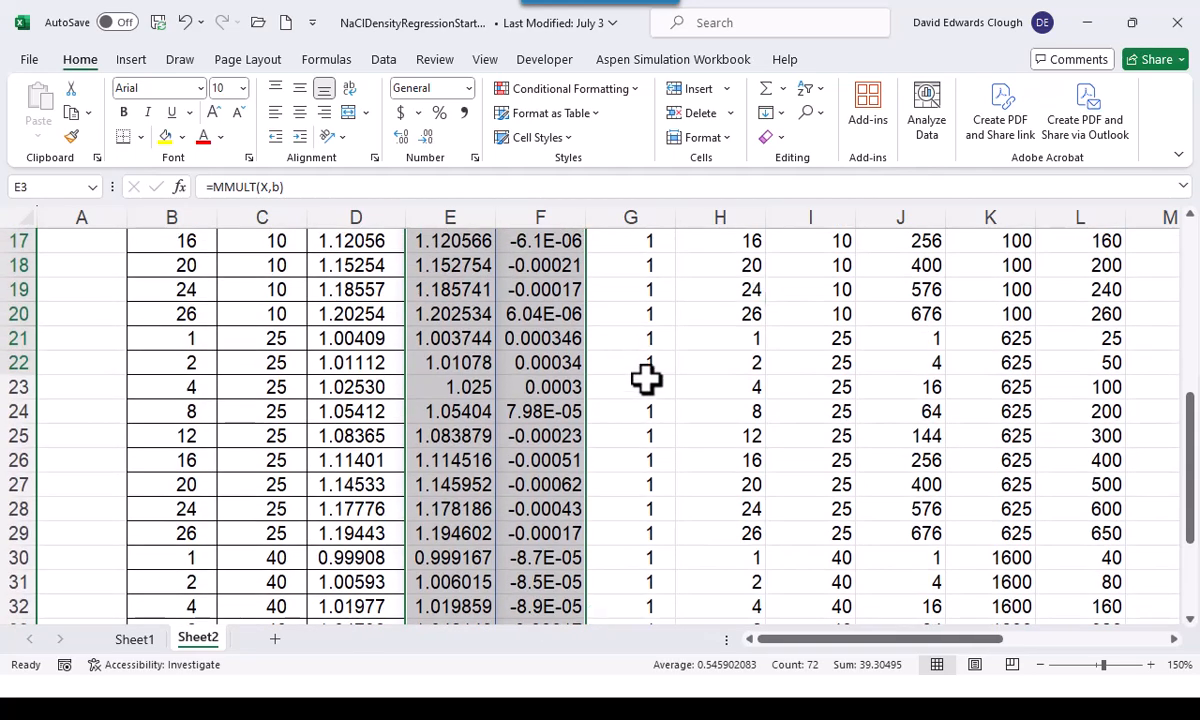
scroll(654, 386, "up", 6)
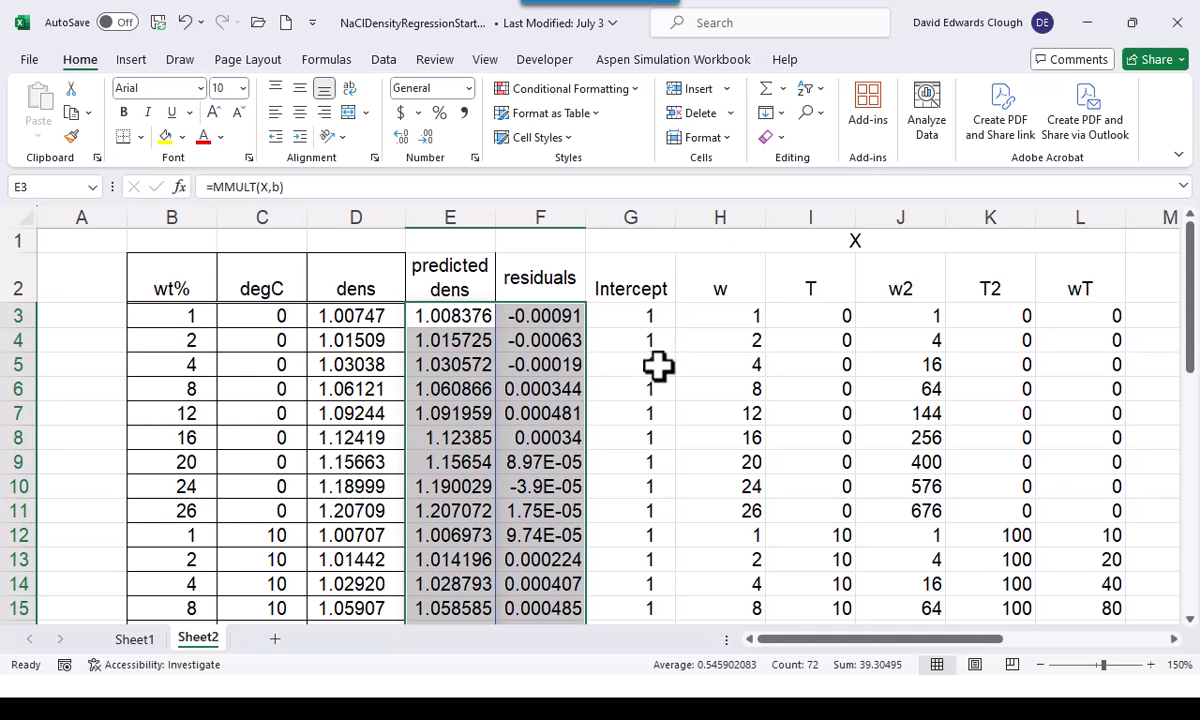
left_click(97, 243)
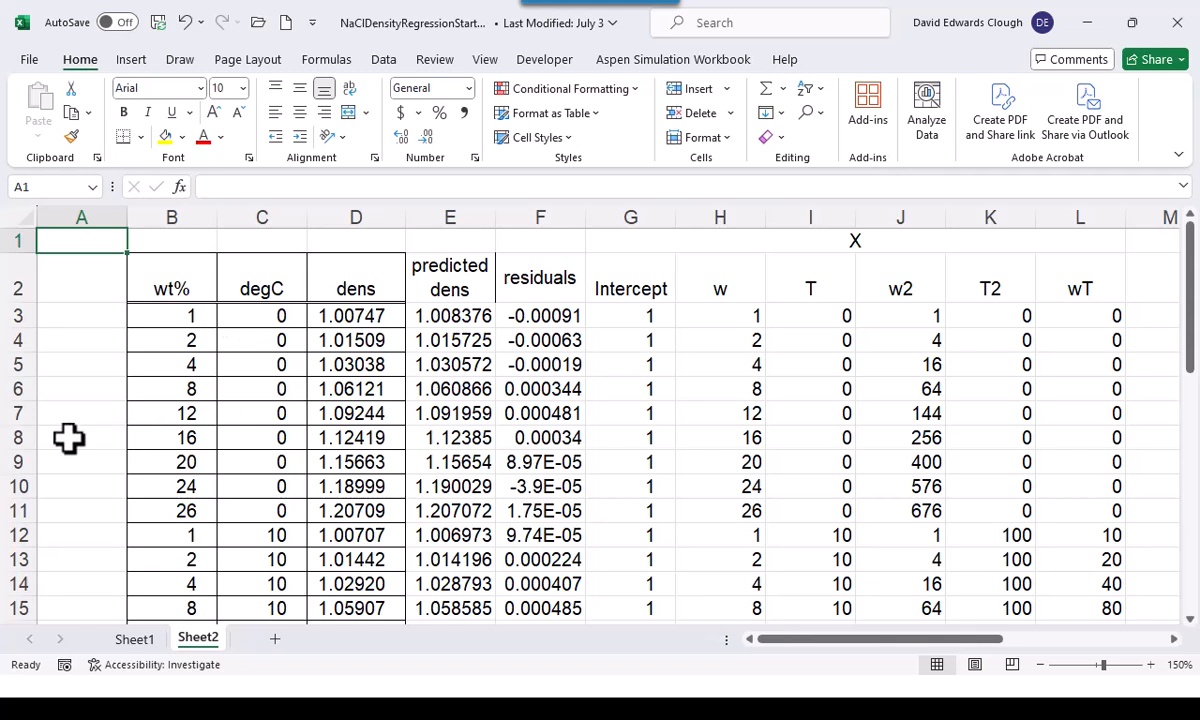
left_click(105, 268)
left_click(110, 236)
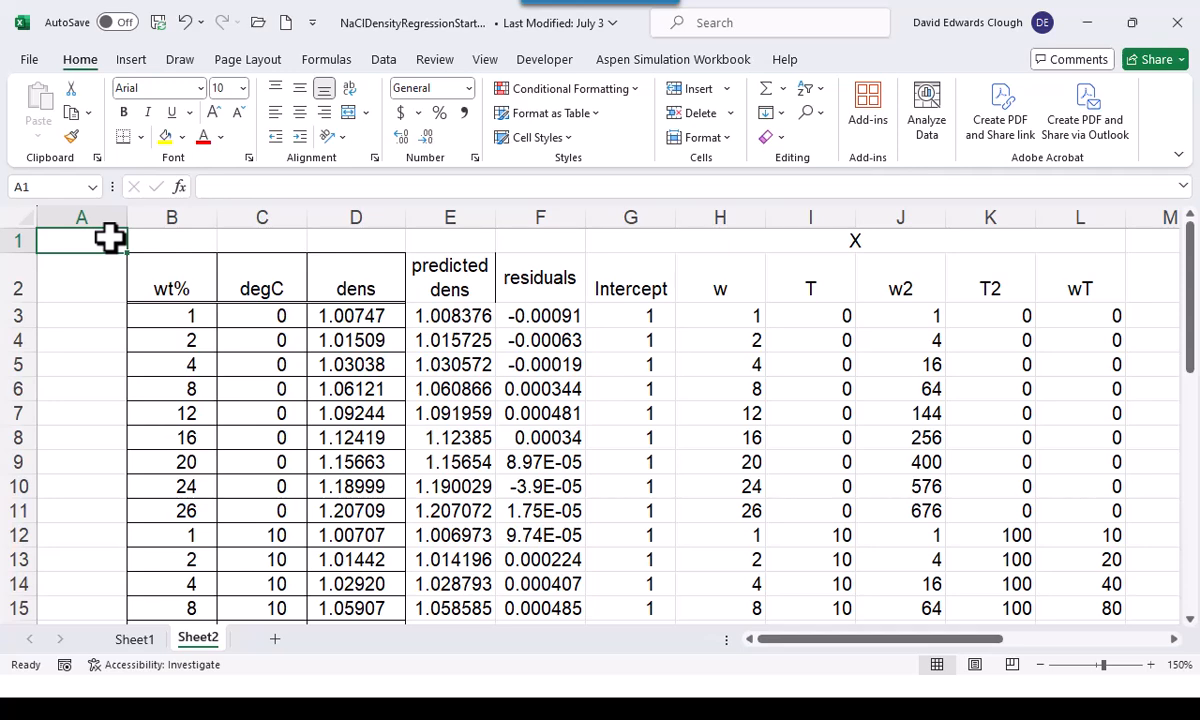
Enter the note "Using Vector-Matrix Calculations" in cell G1 of Sheet1
left_click(135, 640)
left_click(585, 243)
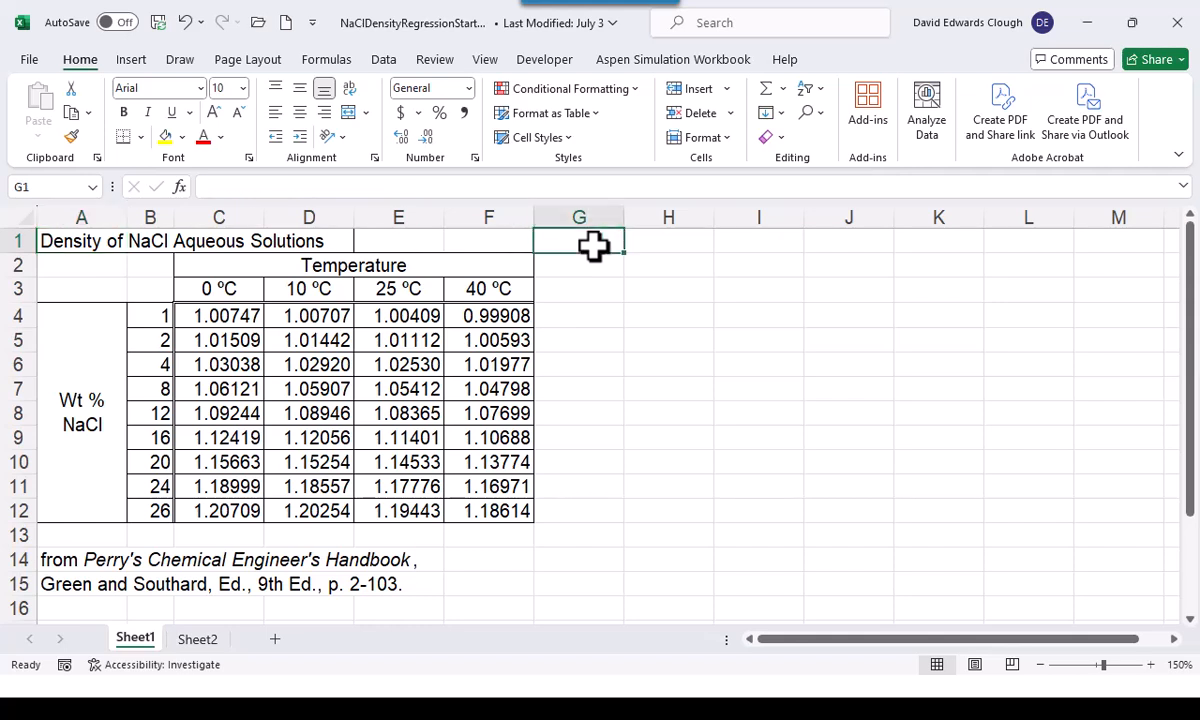
type("Usin")
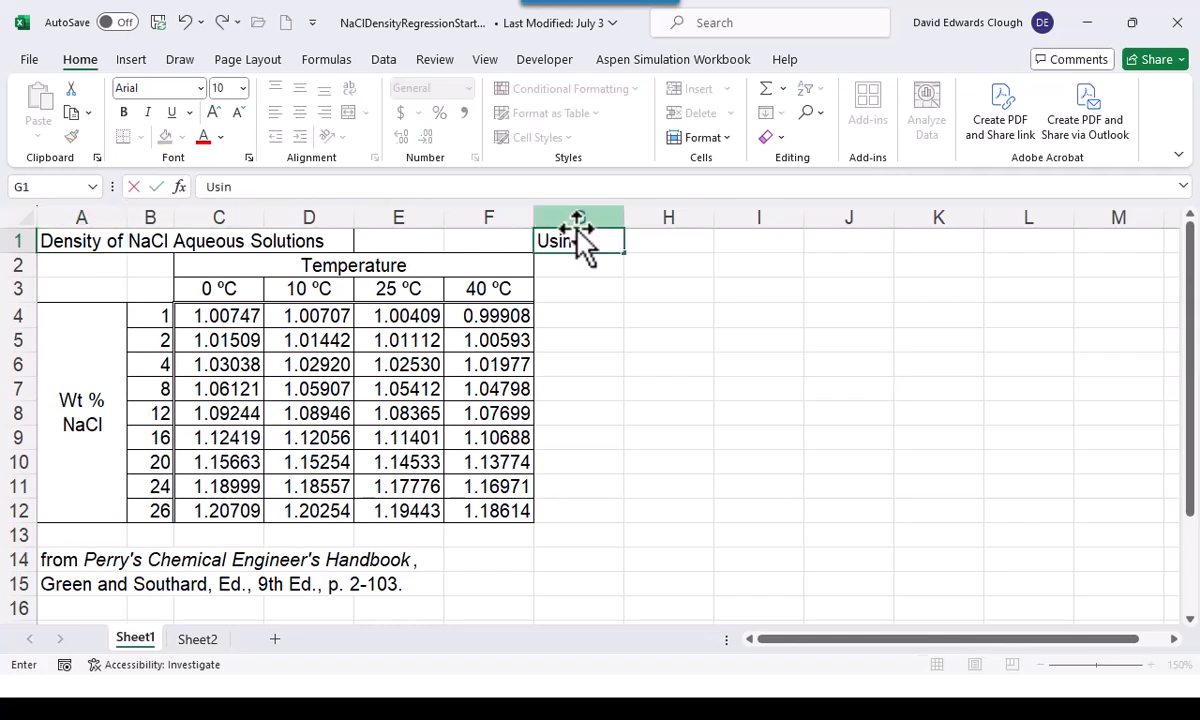
type("g Vecto")
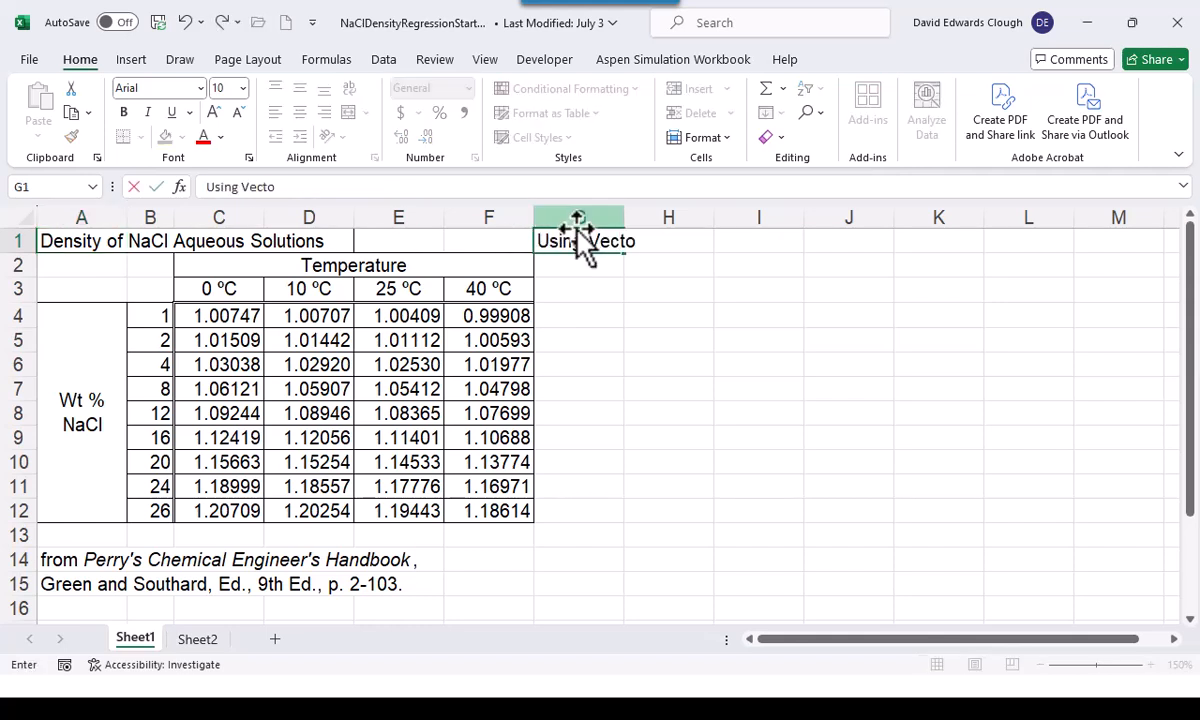
type("r-Matrix Ca")
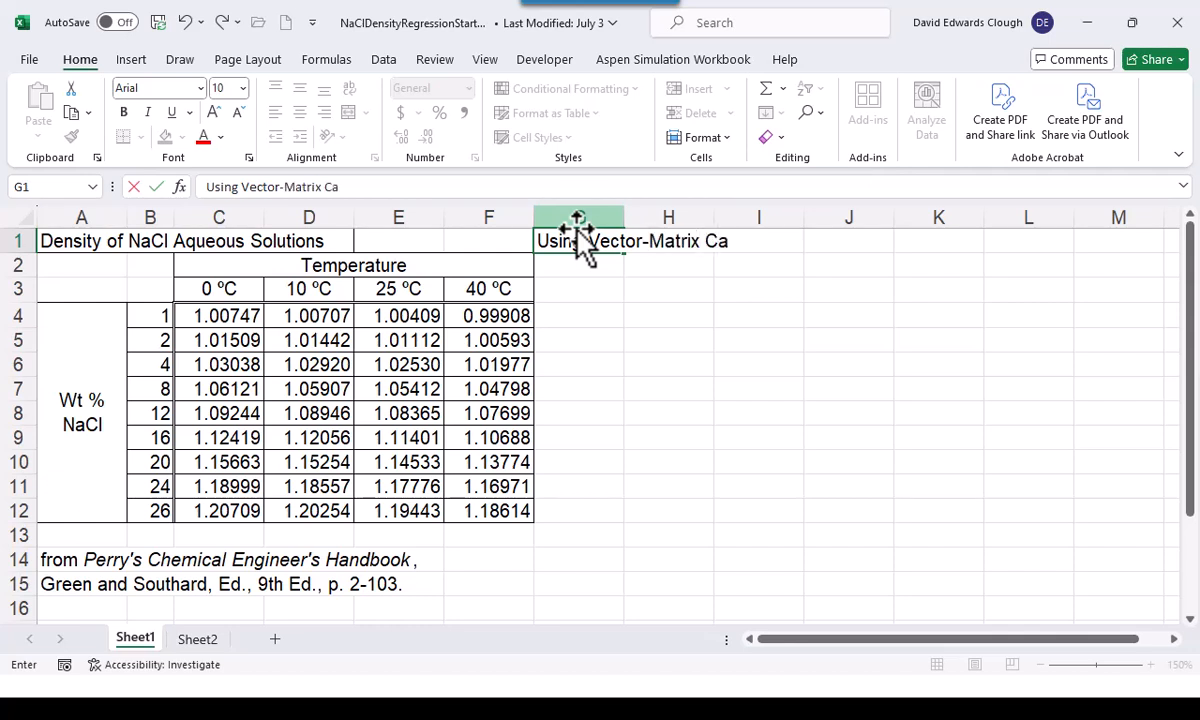
type("lculations")
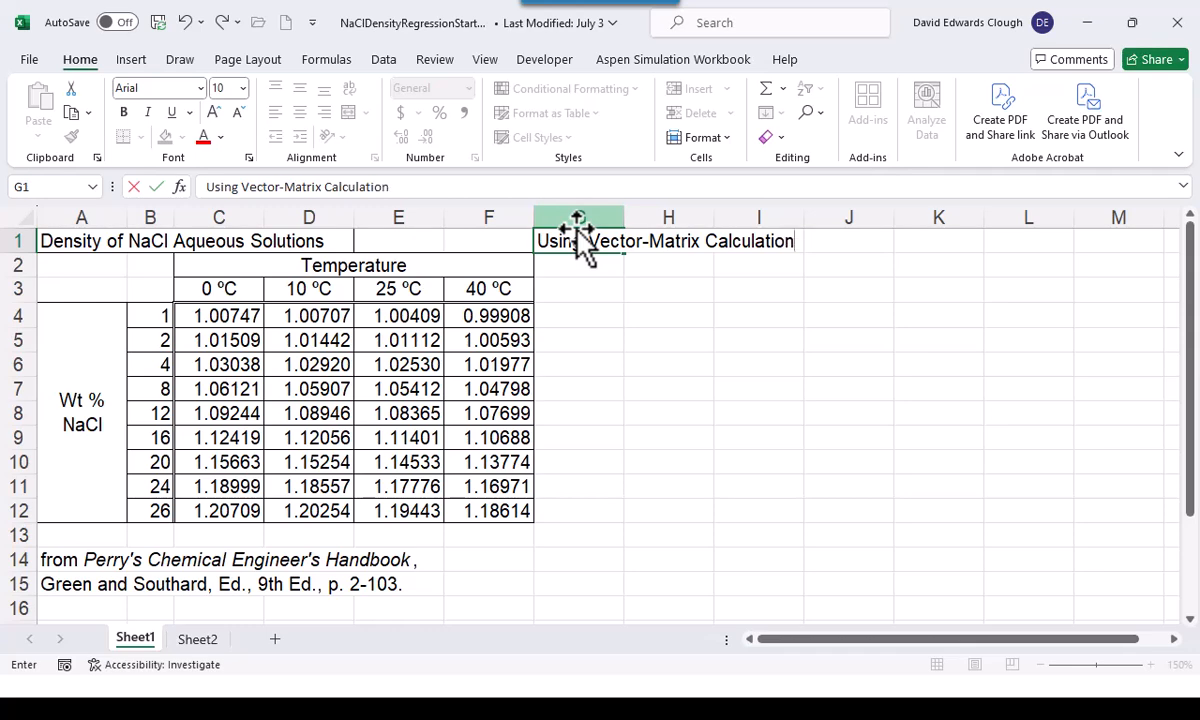
key("ctrl+Return")
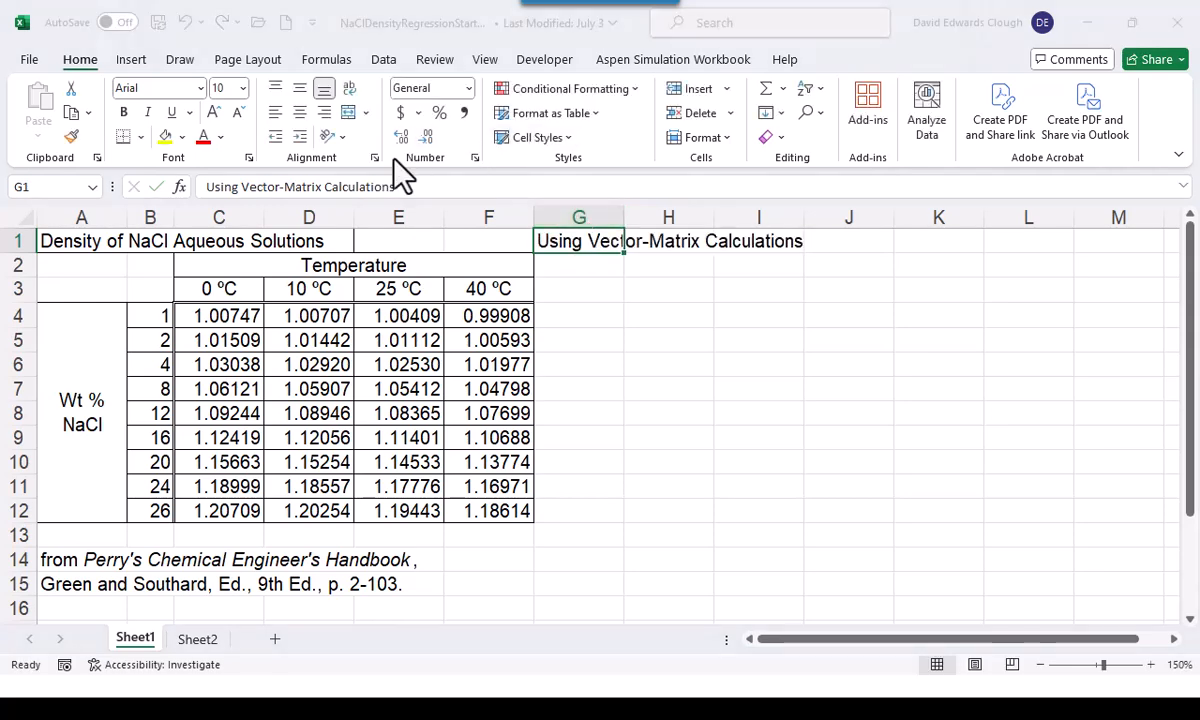
Save the workbook under the new name NaClDensityRegressionVectorMatrix.xlsx in the Bootcamp3Files folder
key("F12")
left_click(266, 513)
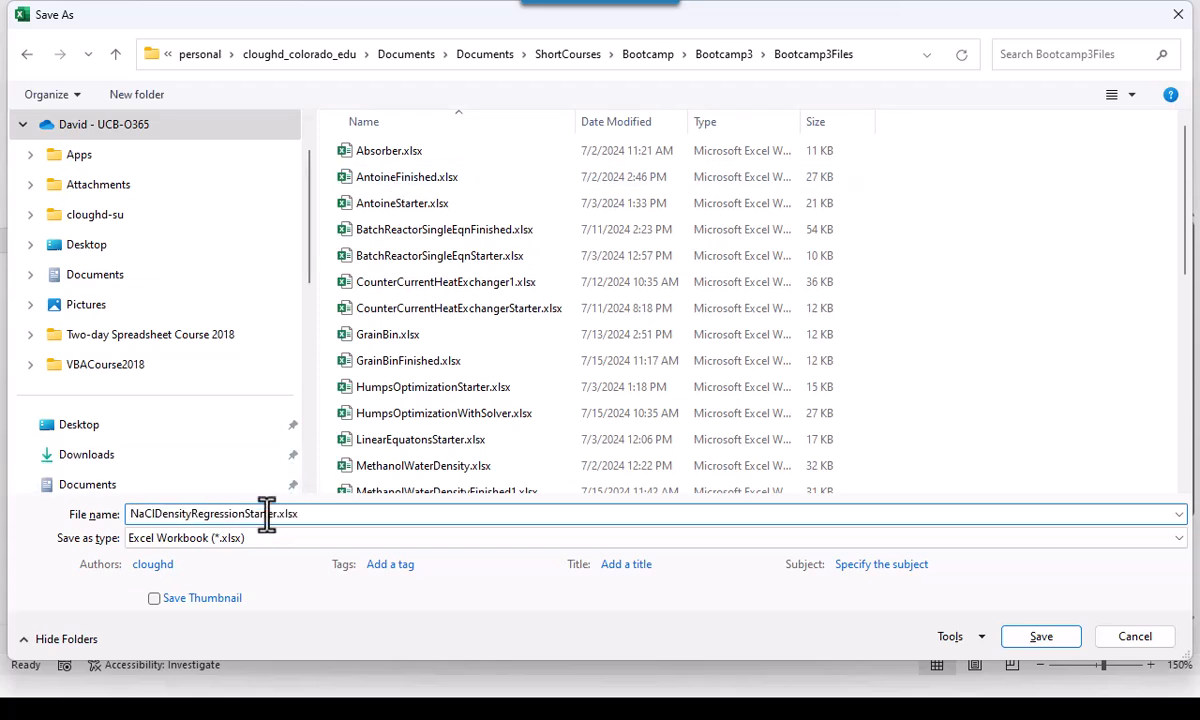
key("Left")
key("Left")
key("Left")
key("Delete")
key("Delete")
key("Delete")
key("Delete")
key("Delete")
key("Delete")
key("Delete")
type("VectorMa")
key("Return")
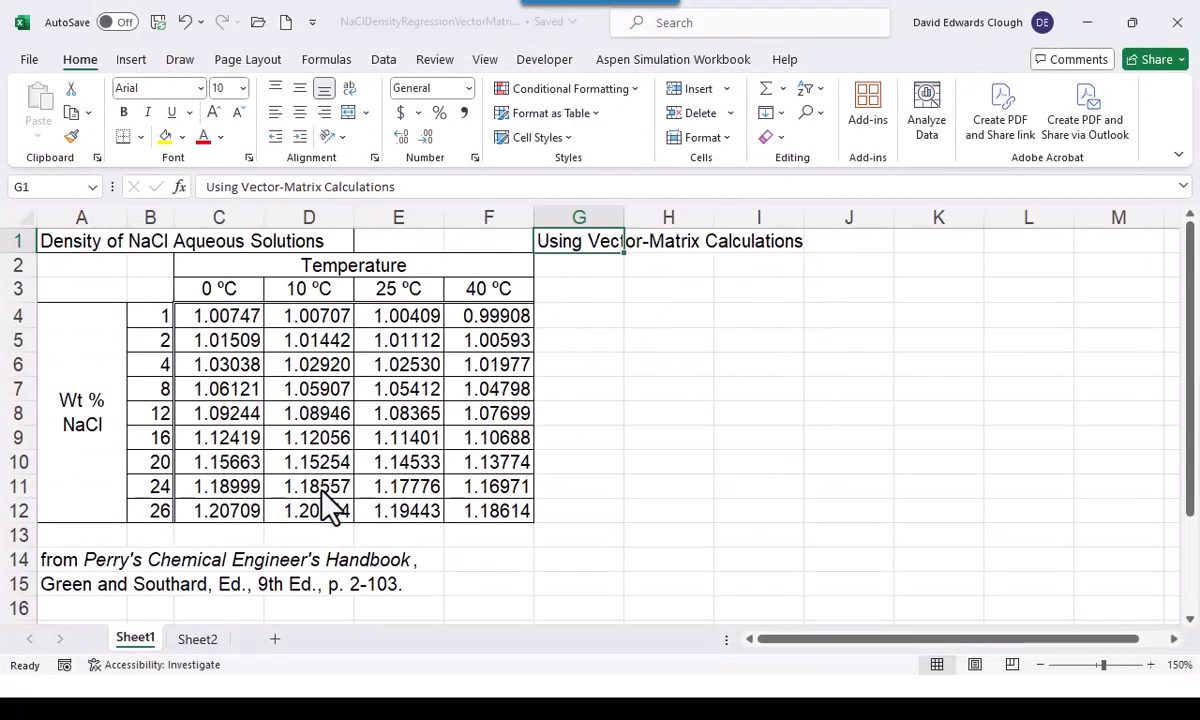
Close the saved NaClDensityRegressionVectorMatrix.xlsx workbook
left_click(30, 60)
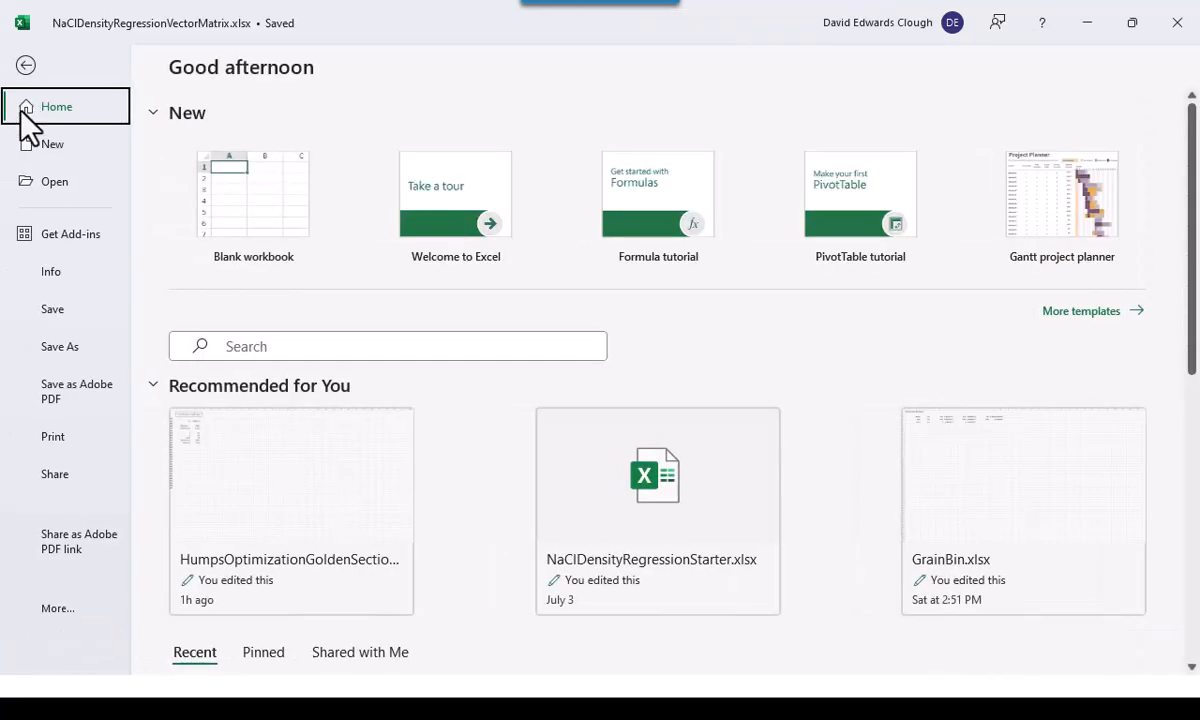
left_click(55, 608)
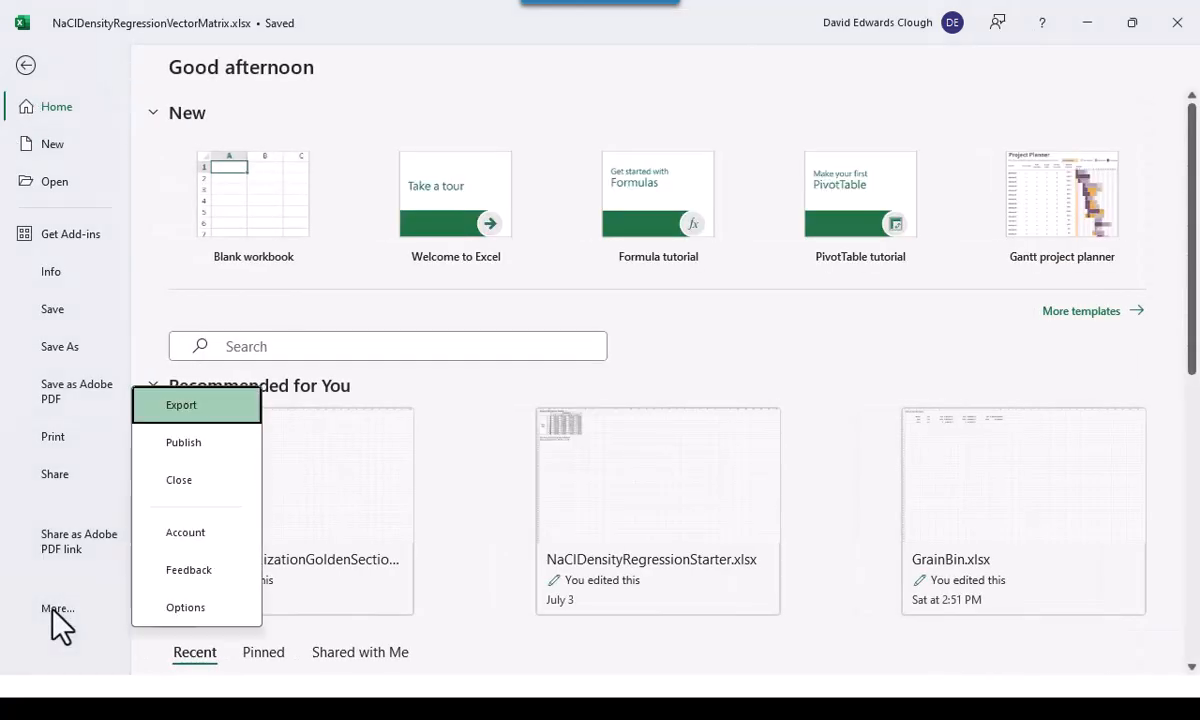
left_click(172, 482)
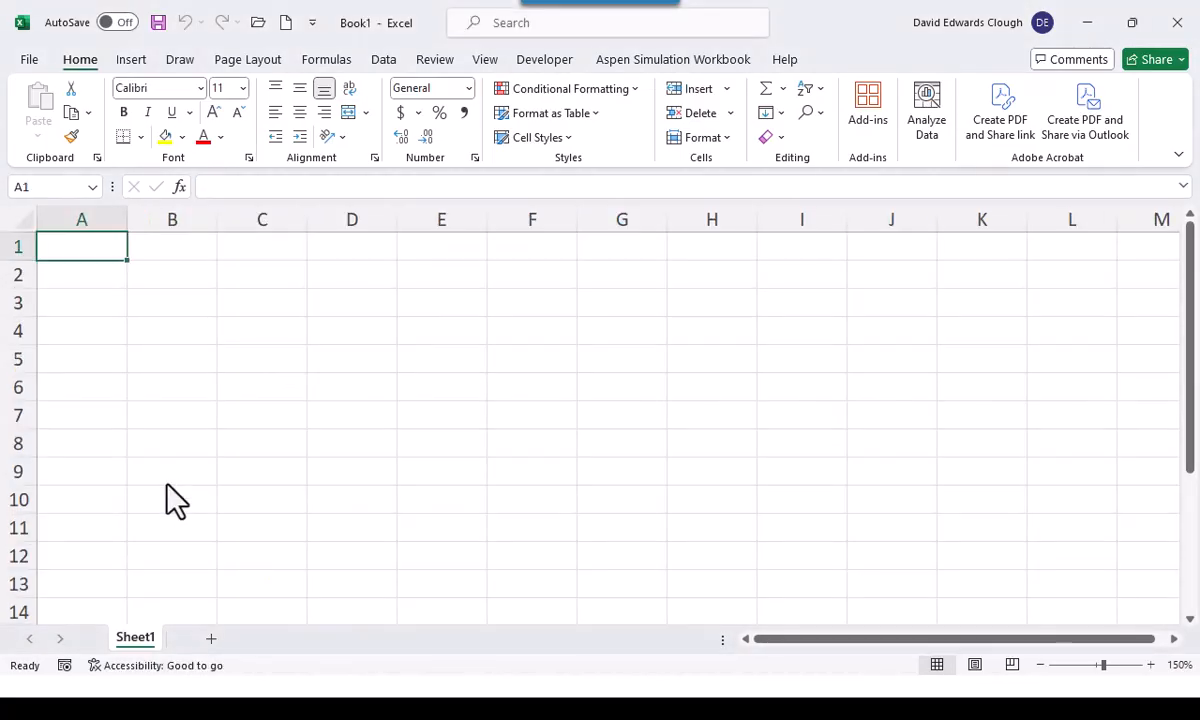
Switch to the slide show and review the multilinear regression slides, from the NaCl density example through the vector-matrix calculation of b
key("alt+Tab")
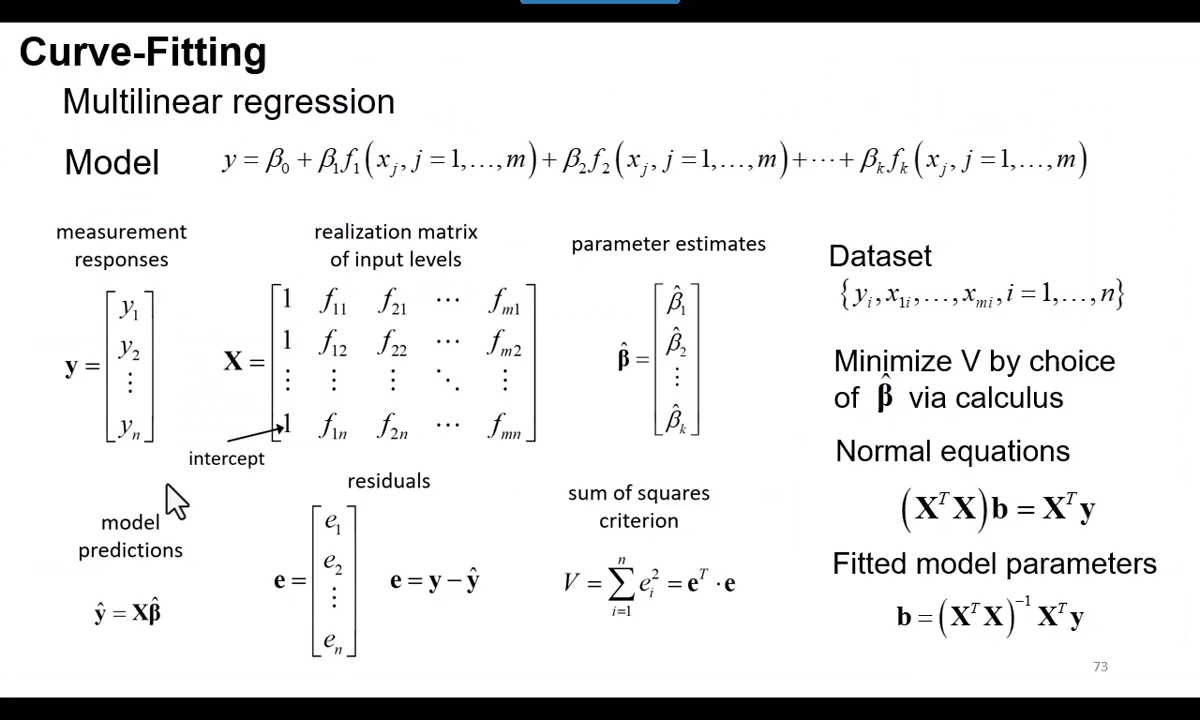
key("Right")
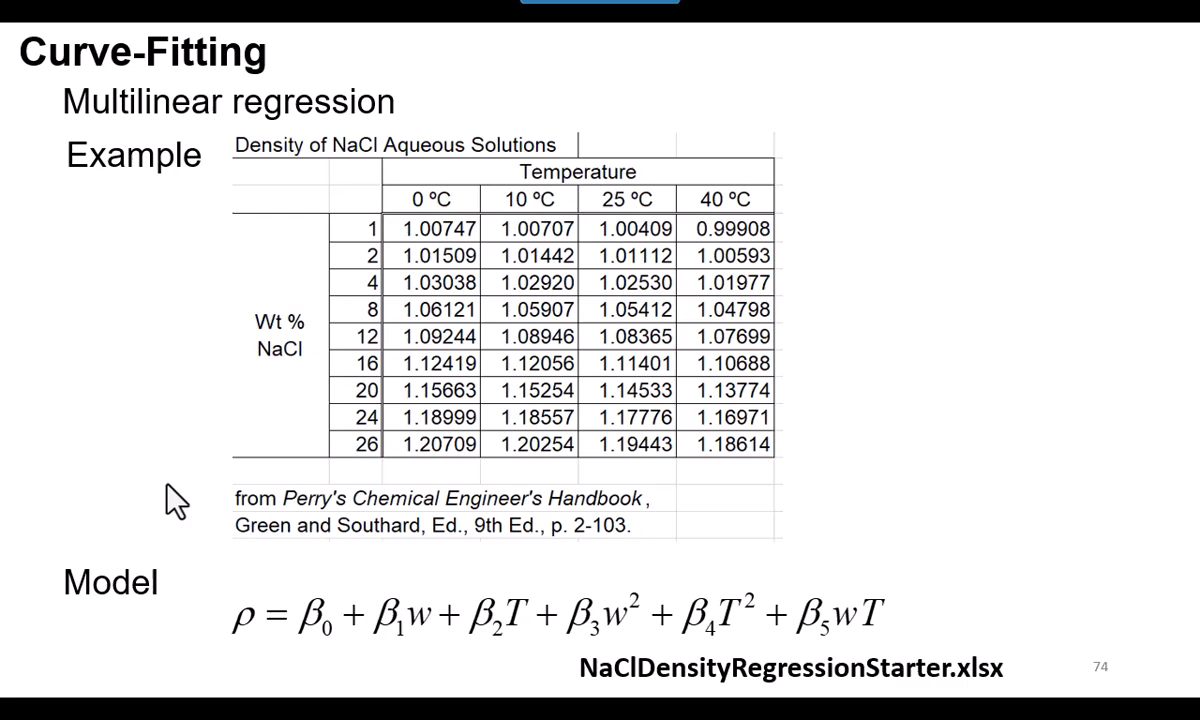
key("Right")
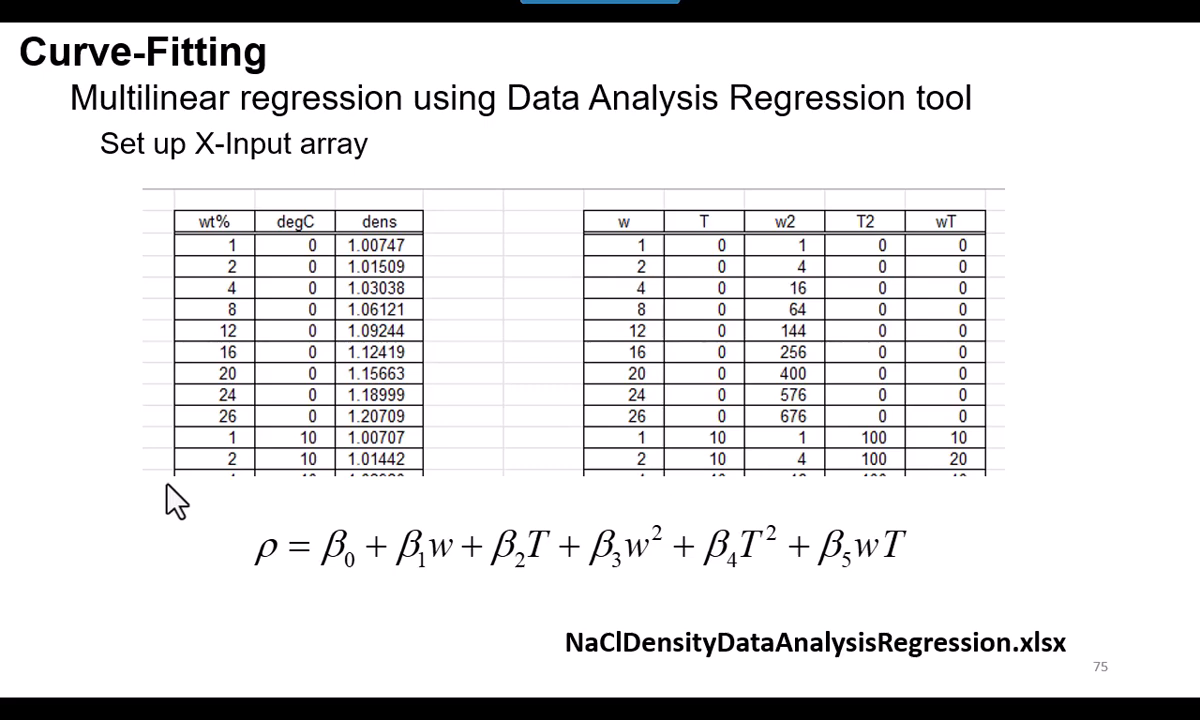
key("Right")
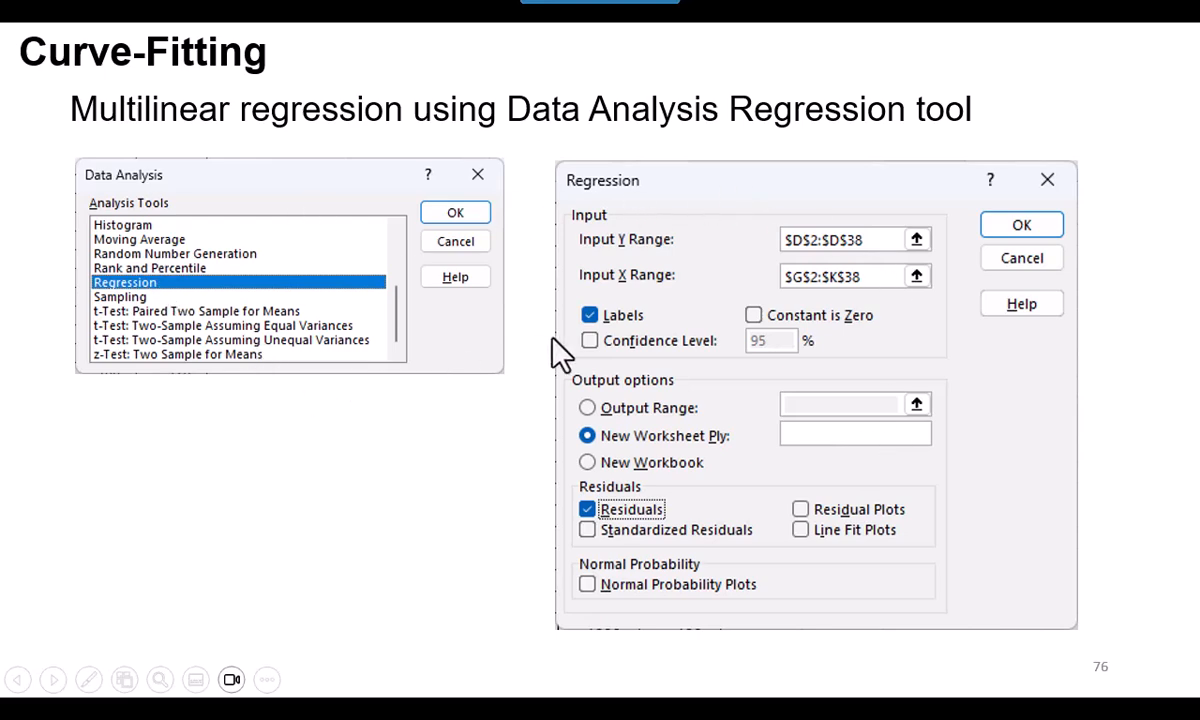
left_click(358, 432)
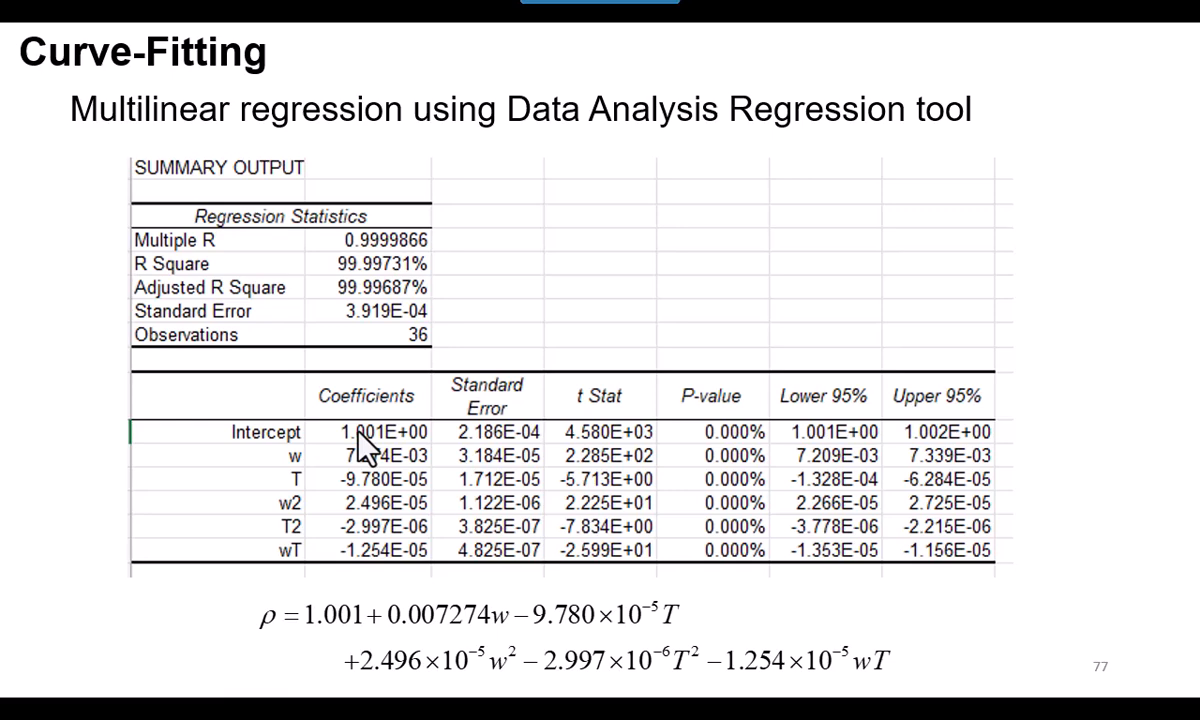
left_click(358, 432)
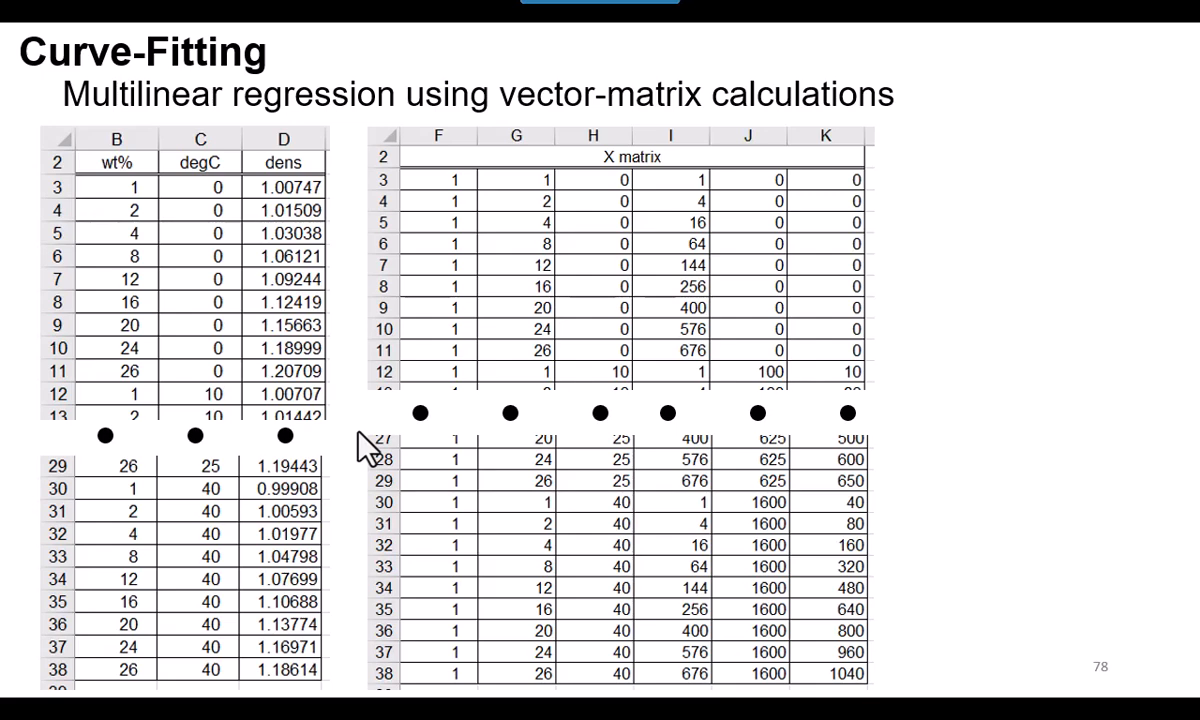
key("Right")
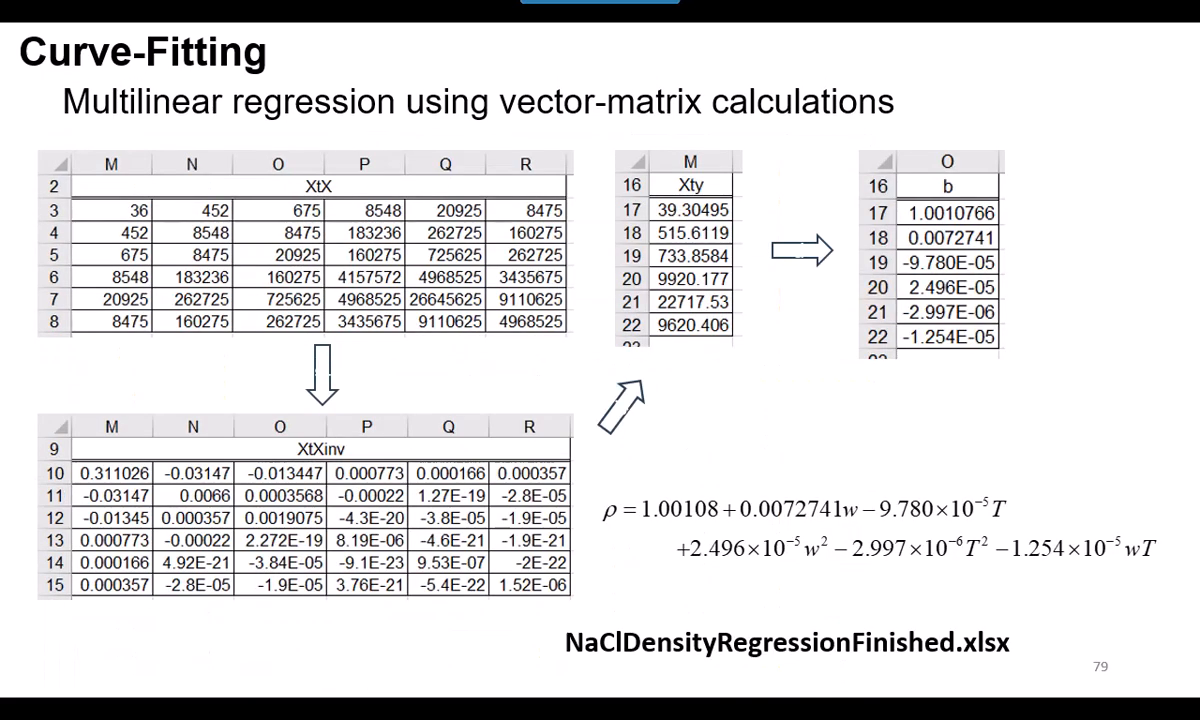
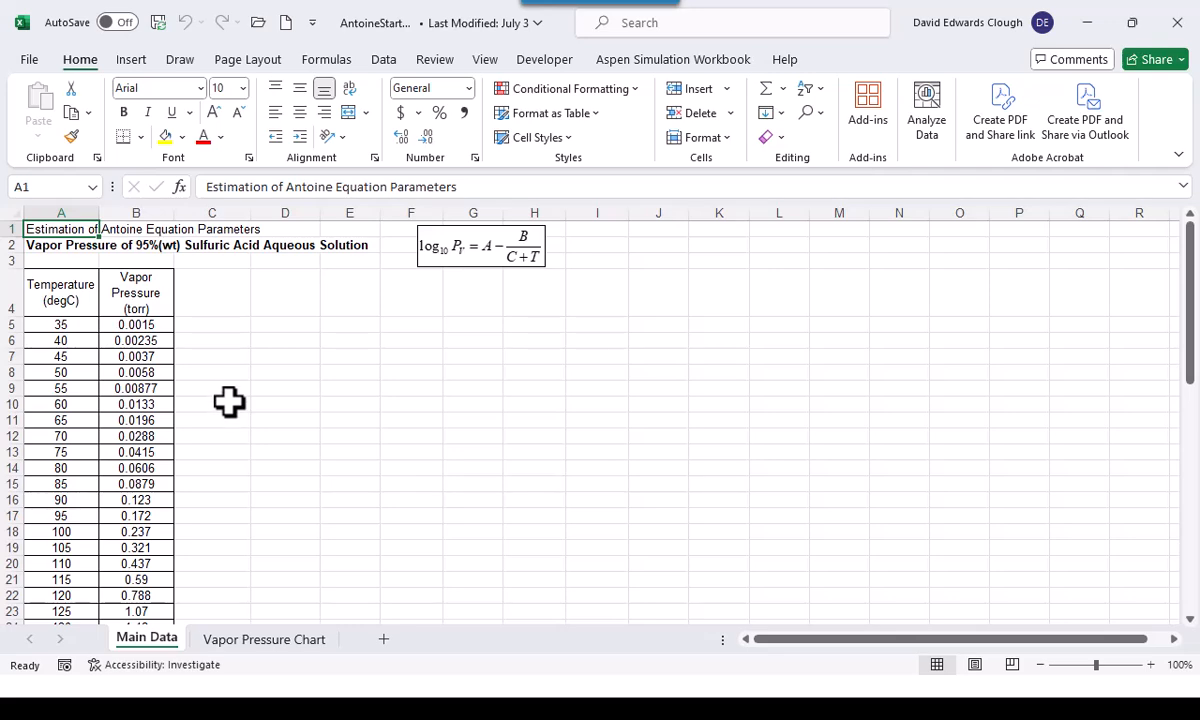
left_click(148, 424)
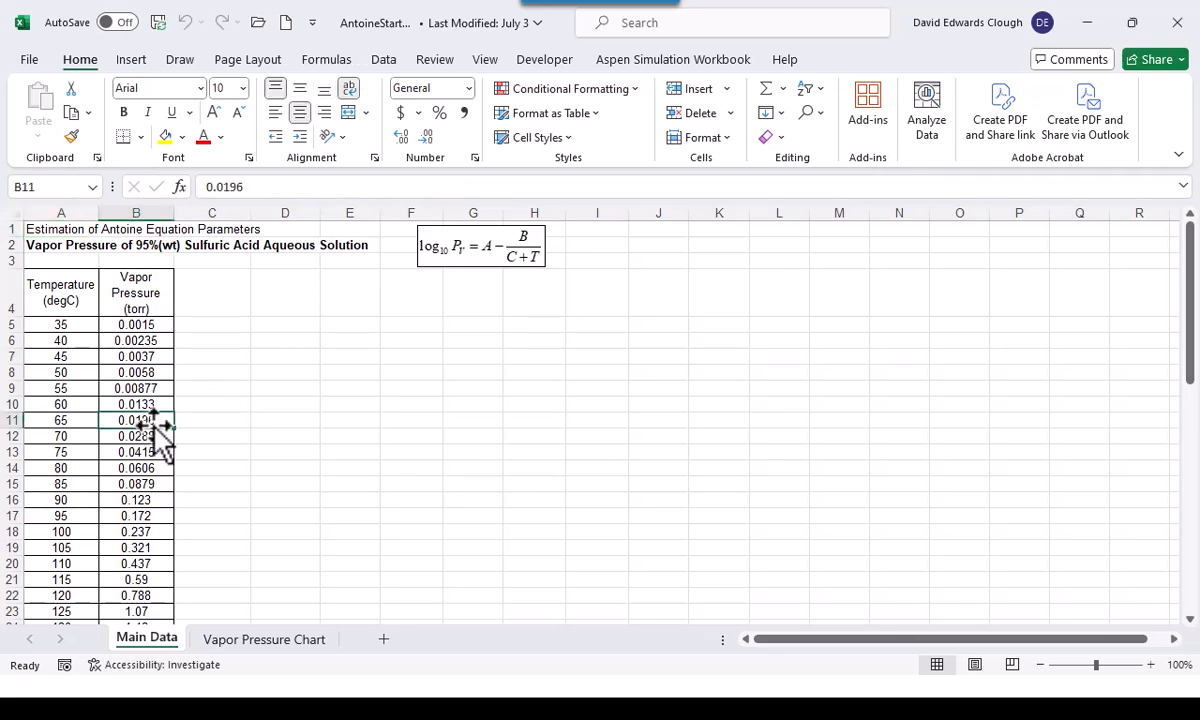
double_click(153, 428)
key("ctrl+Up")
key("ctrl+Up")
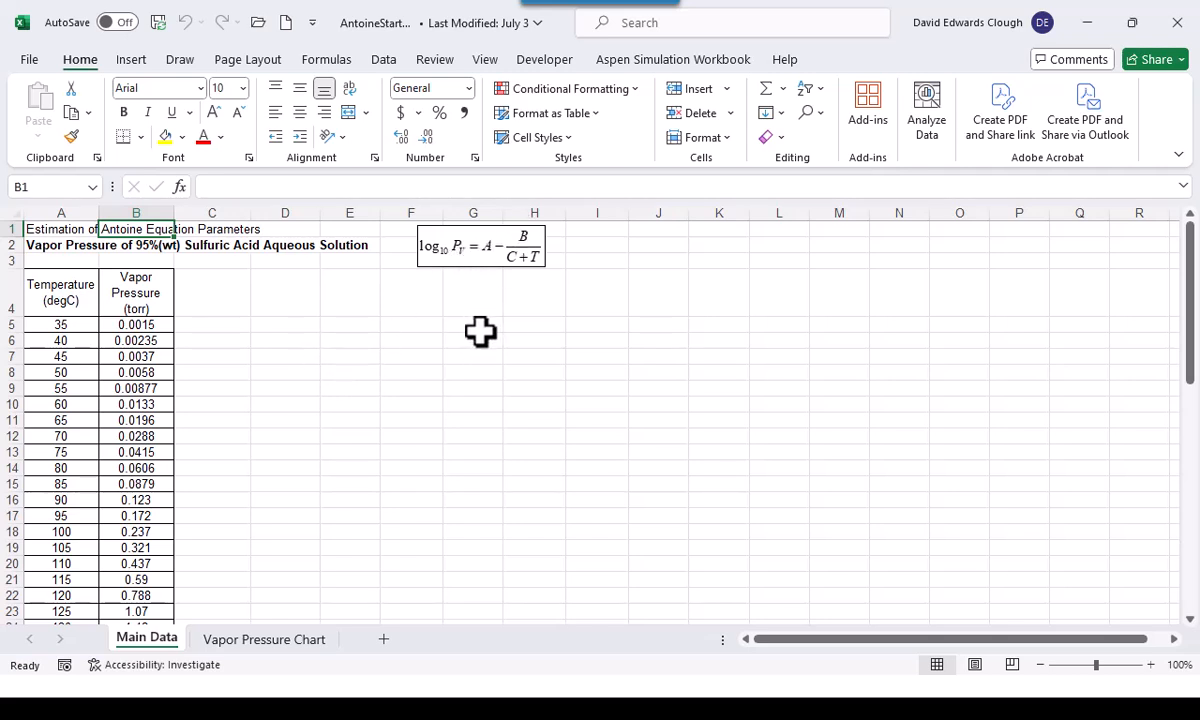
Insert a markers-only scatter chart of vapor pressure against temperature from the data in A5:B56
left_click(57, 324)
key("shift+Right")
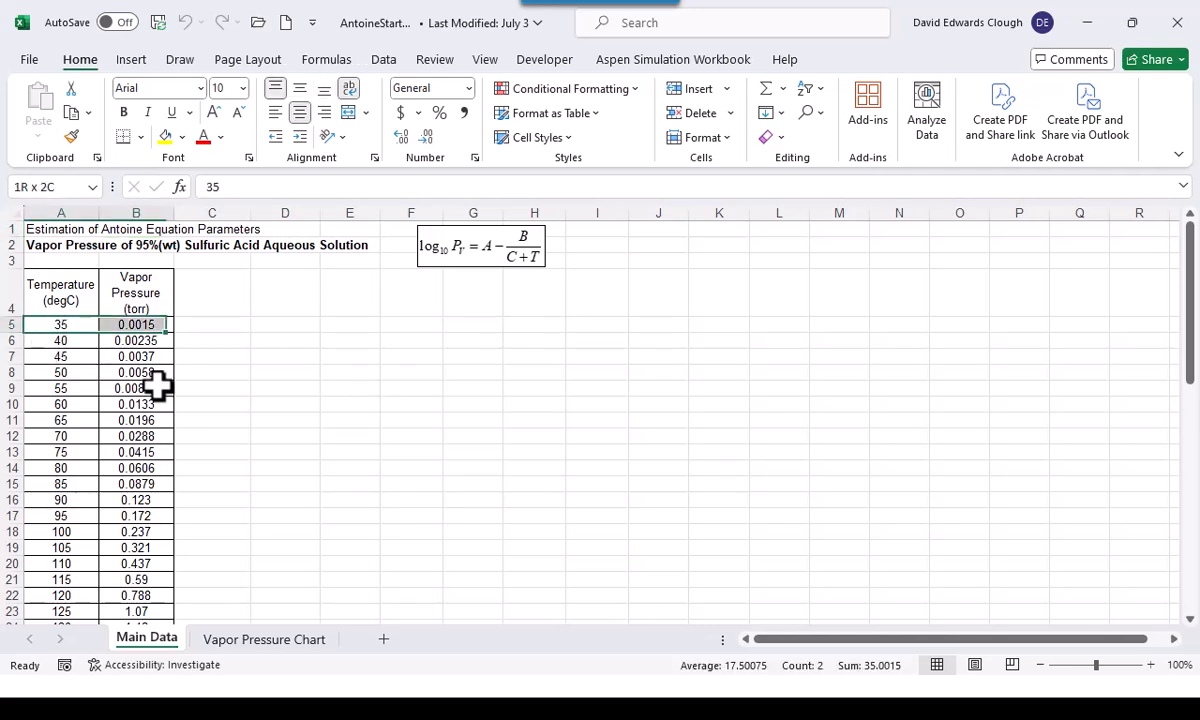
key("ctrl+shift+Down")
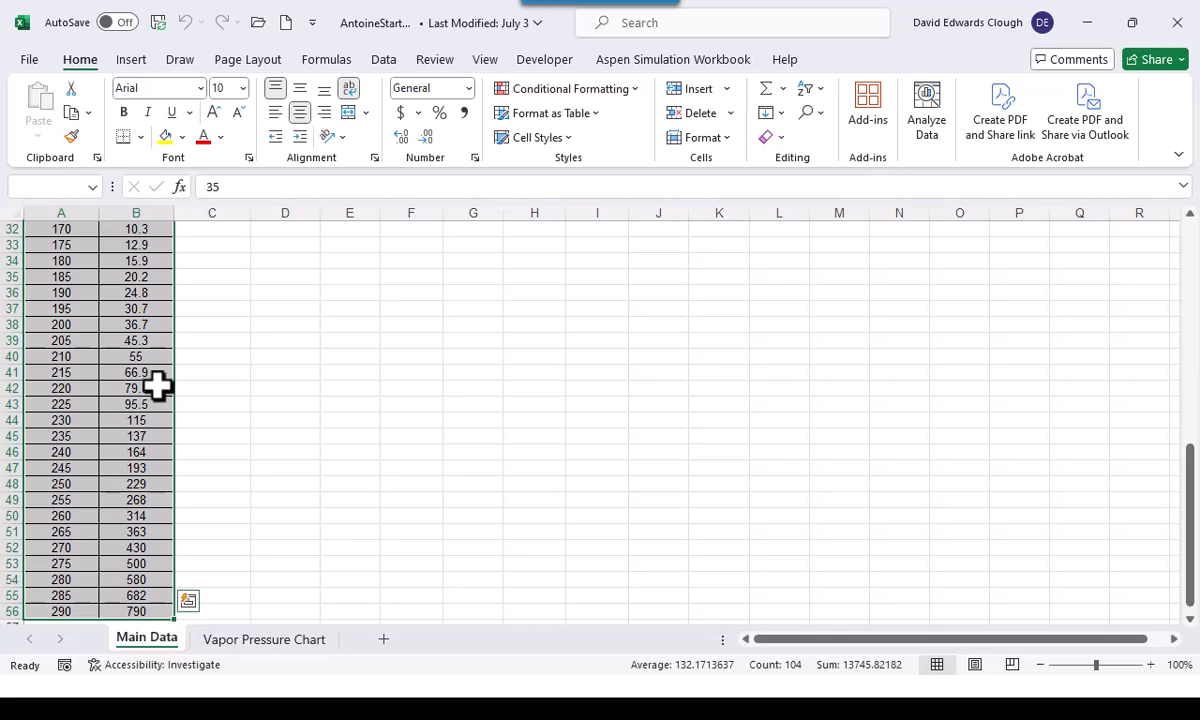
scroll(157, 385, "up", 10)
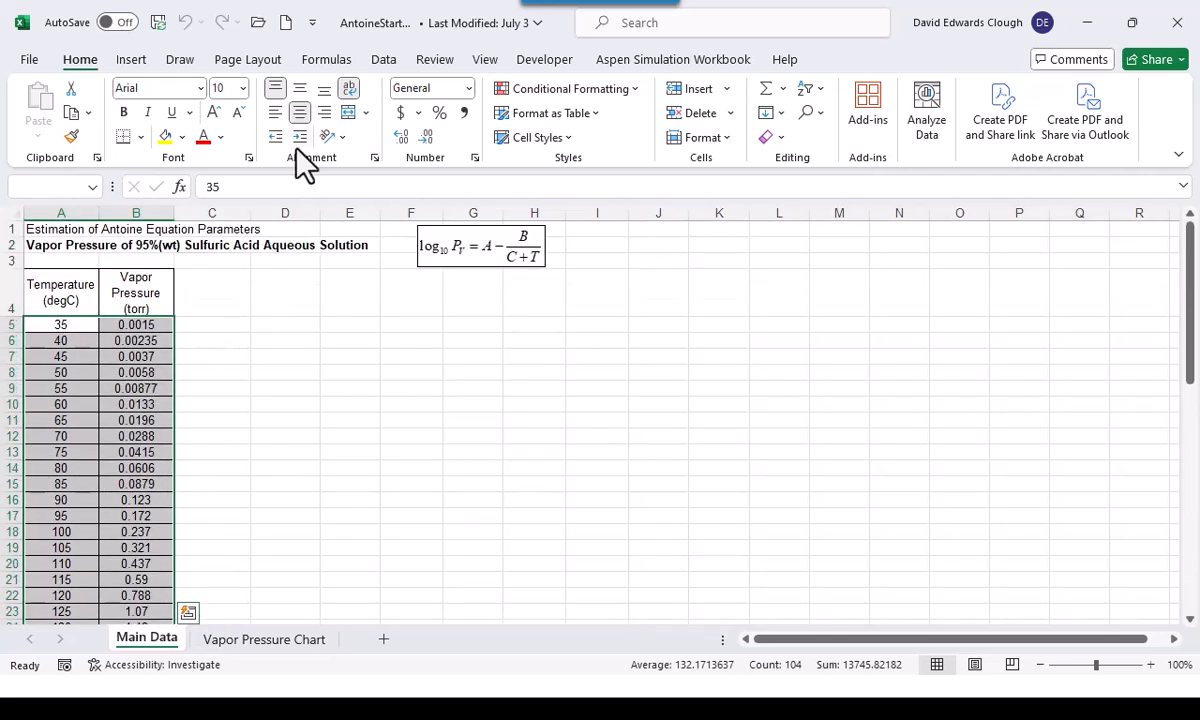
left_click(130, 60)
left_click(428, 142)
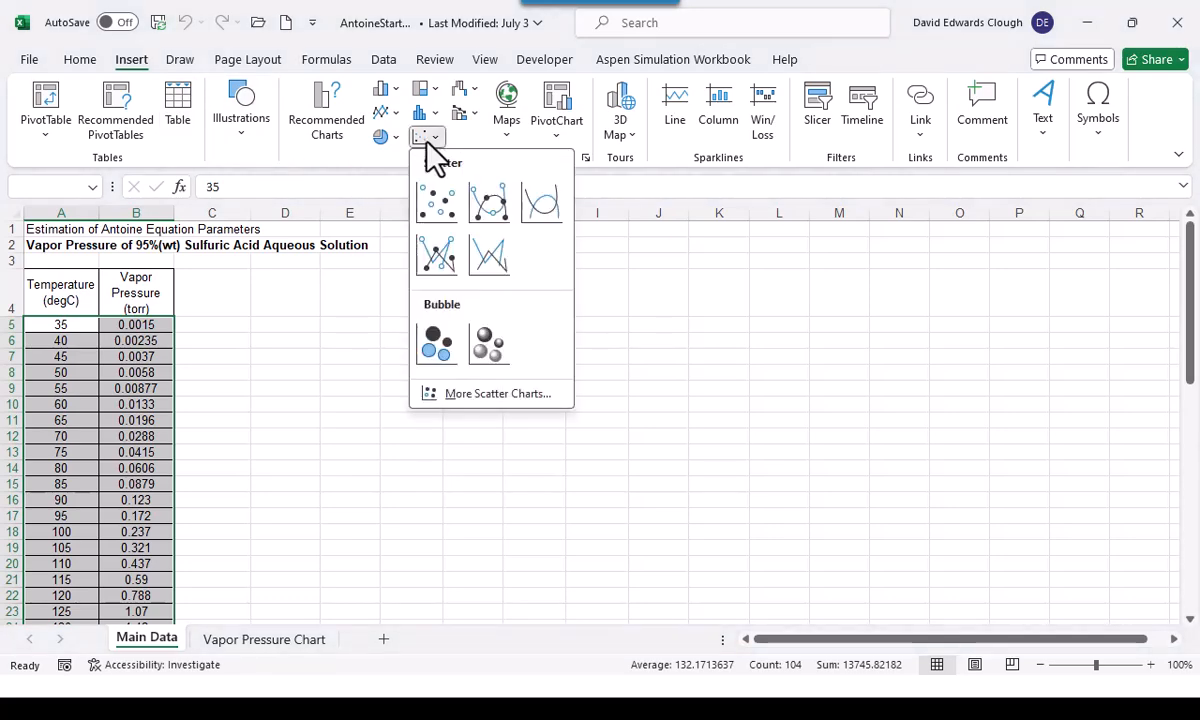
left_click(443, 203)
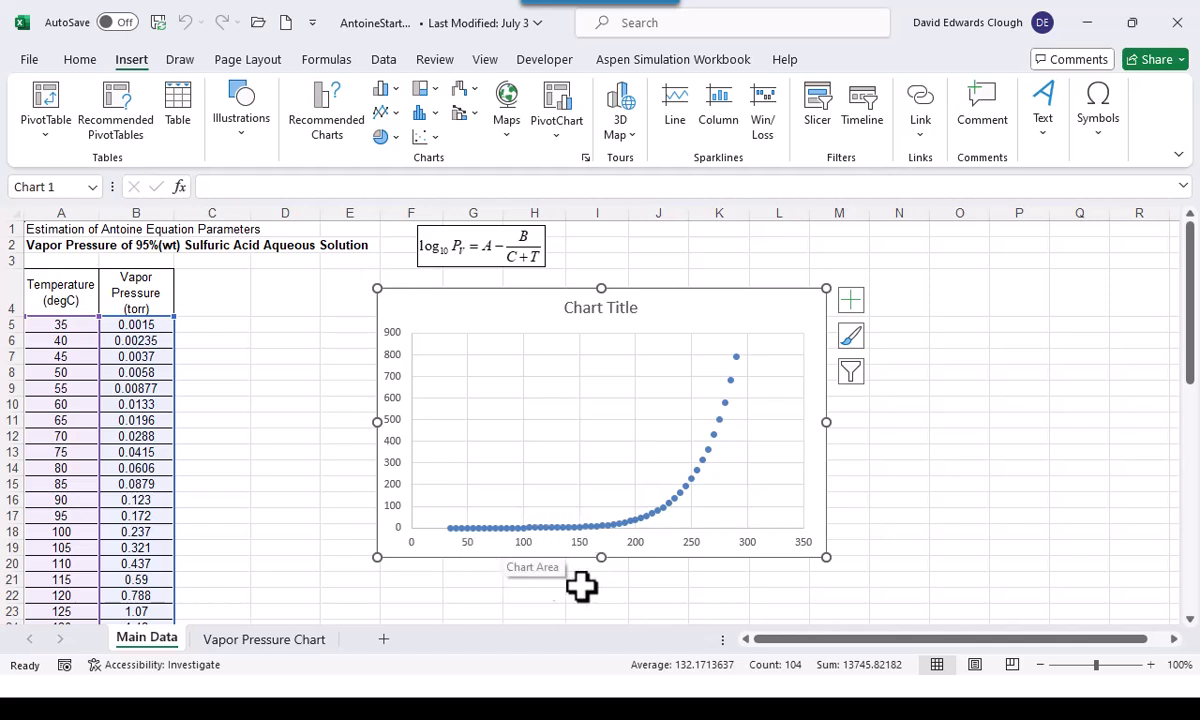
Move the vapor pressure scatter chart to its own new chart sheet
right_click(700, 310)
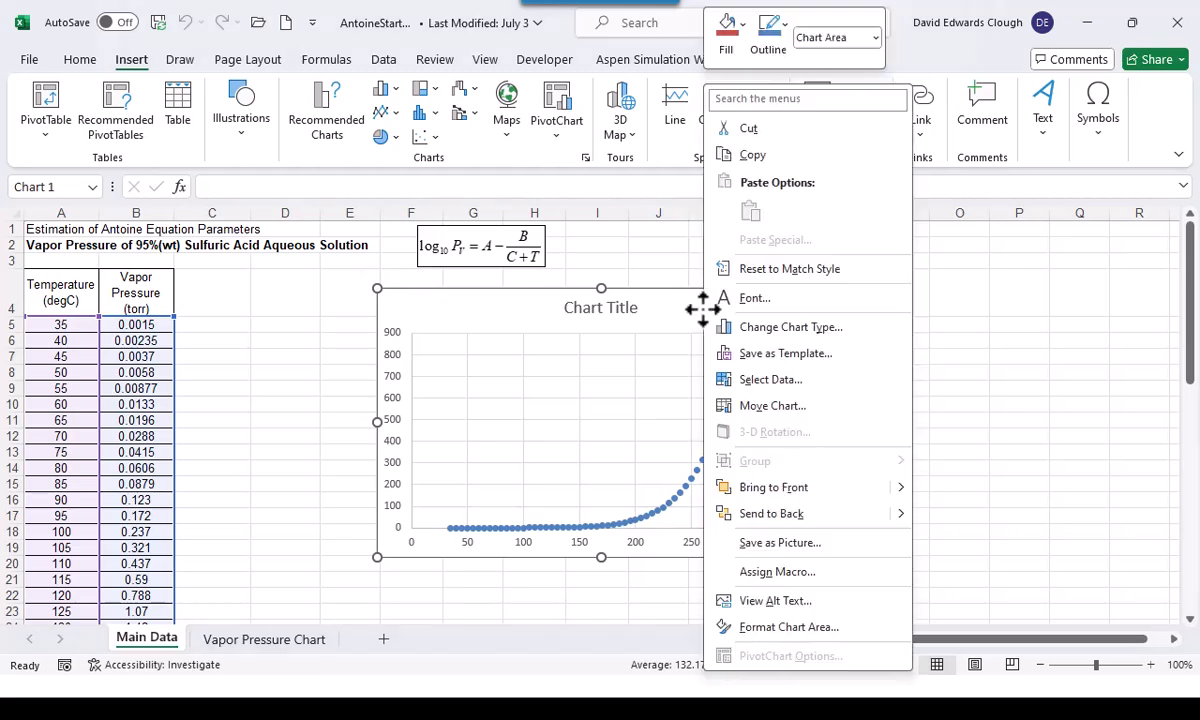
left_click(758, 407)
left_click(655, 372)
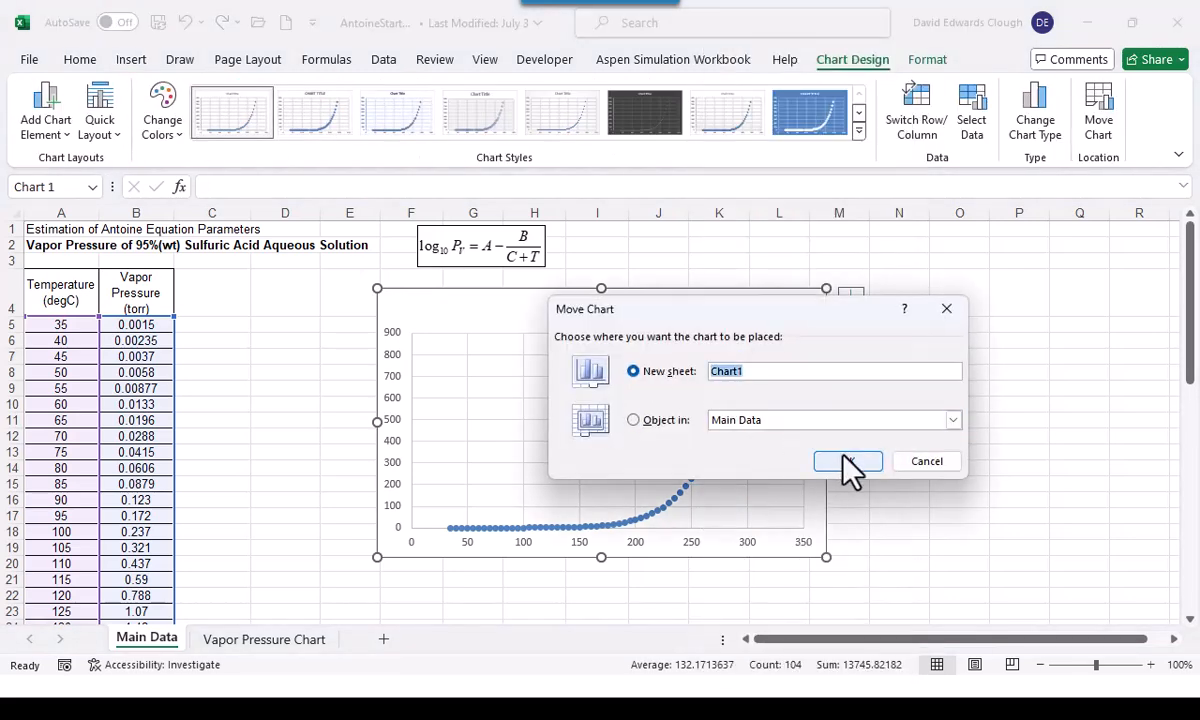
left_click(848, 464)
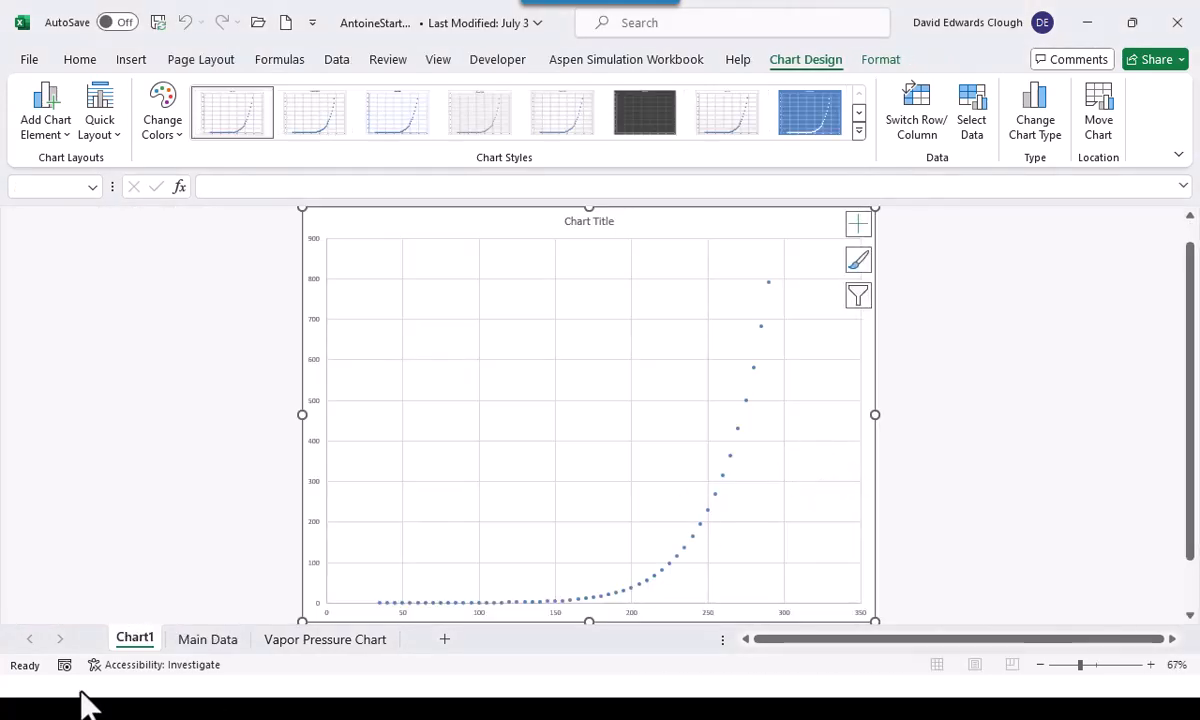
Enter the header "Log10 Vapor Pressure" in C4 of the Main Data sheet, centered with wrapped text
left_click(210, 640)
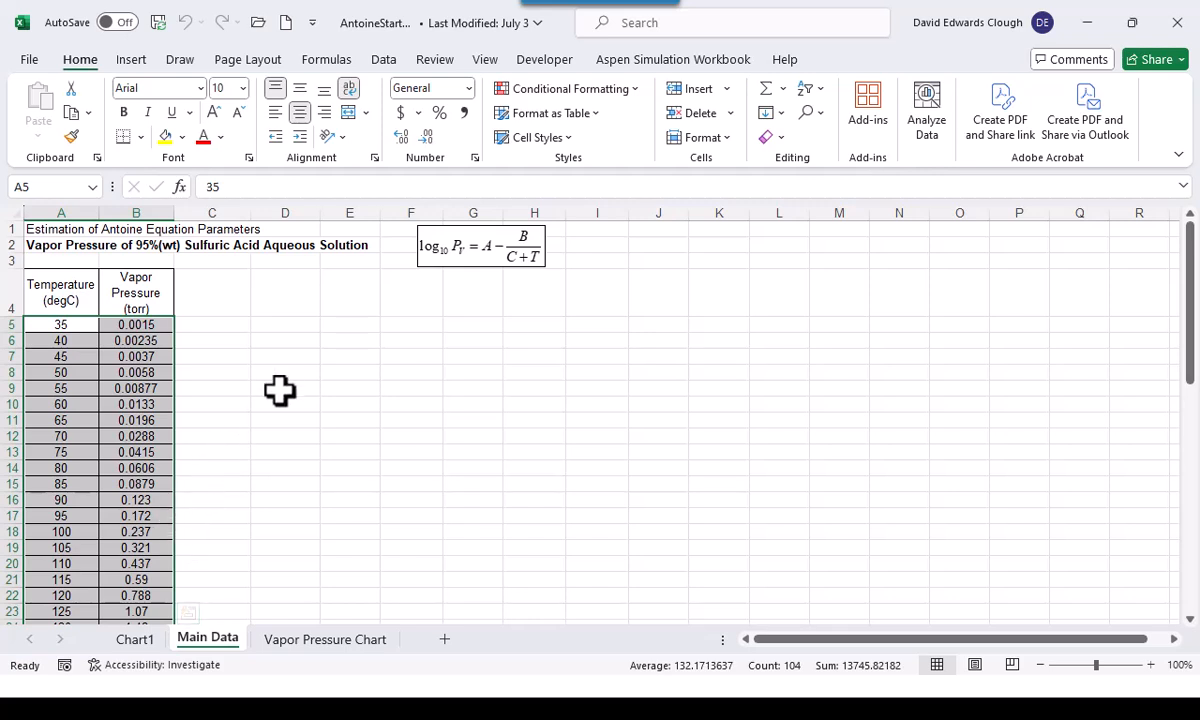
left_click(215, 313)
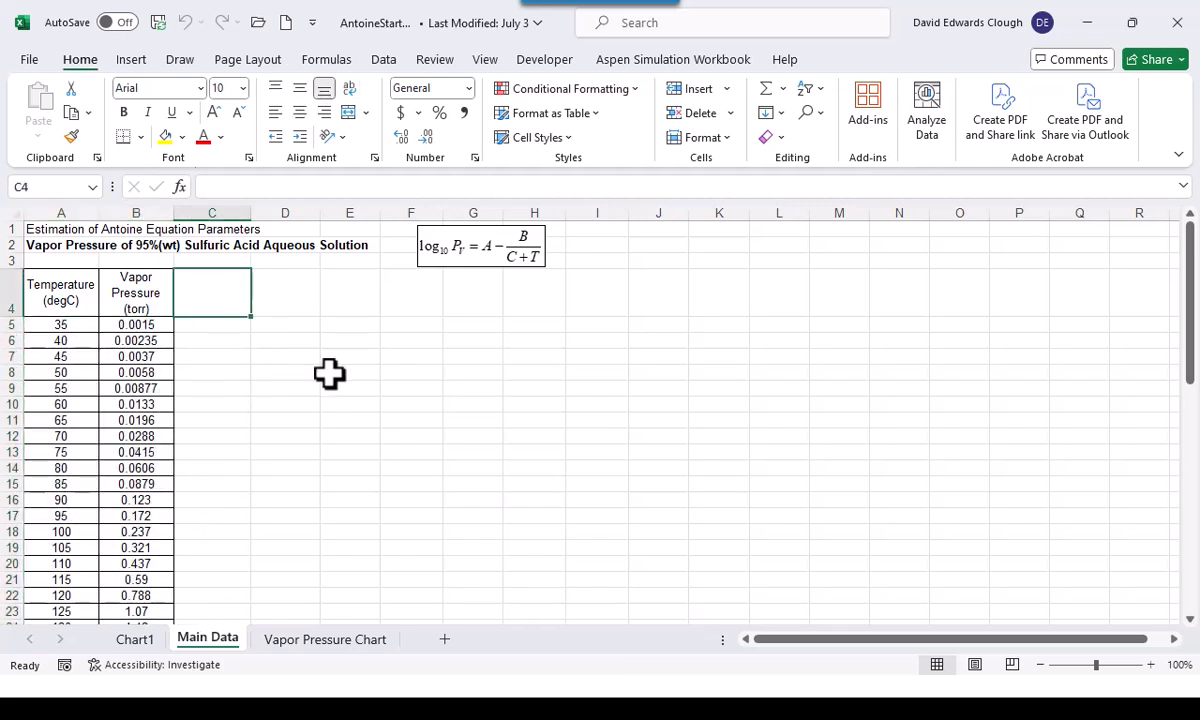
scroll(327, 372, "up", 5, "ctrl")
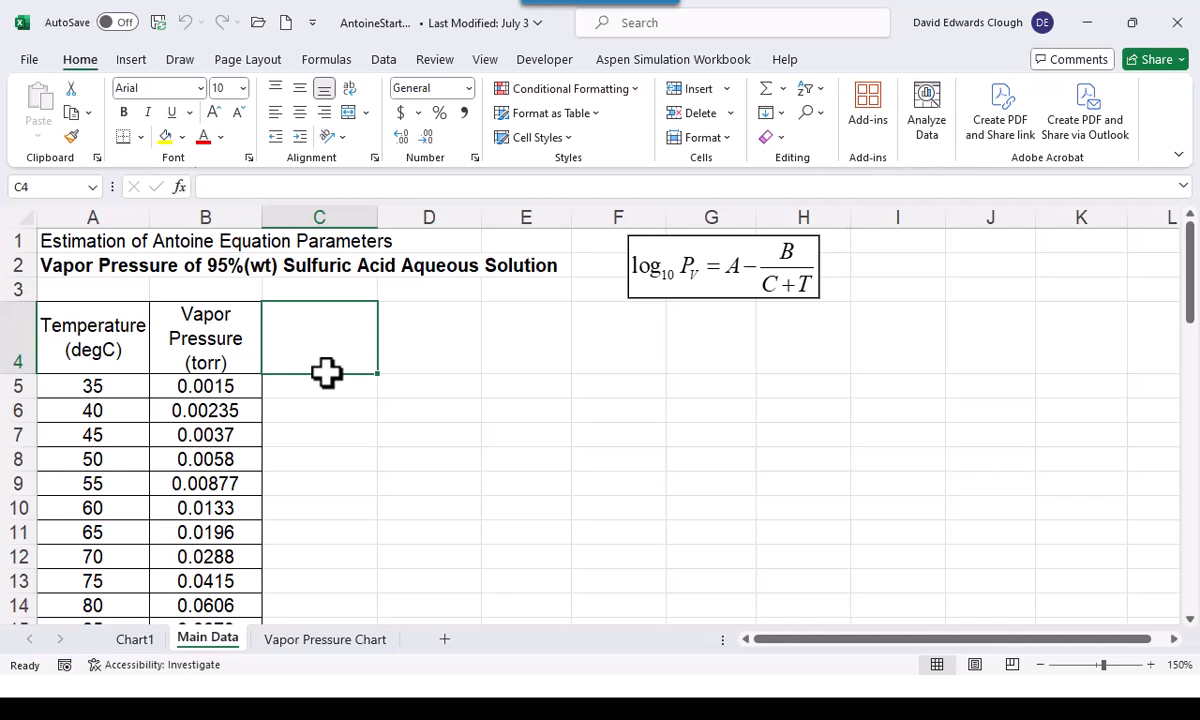
type("Log")
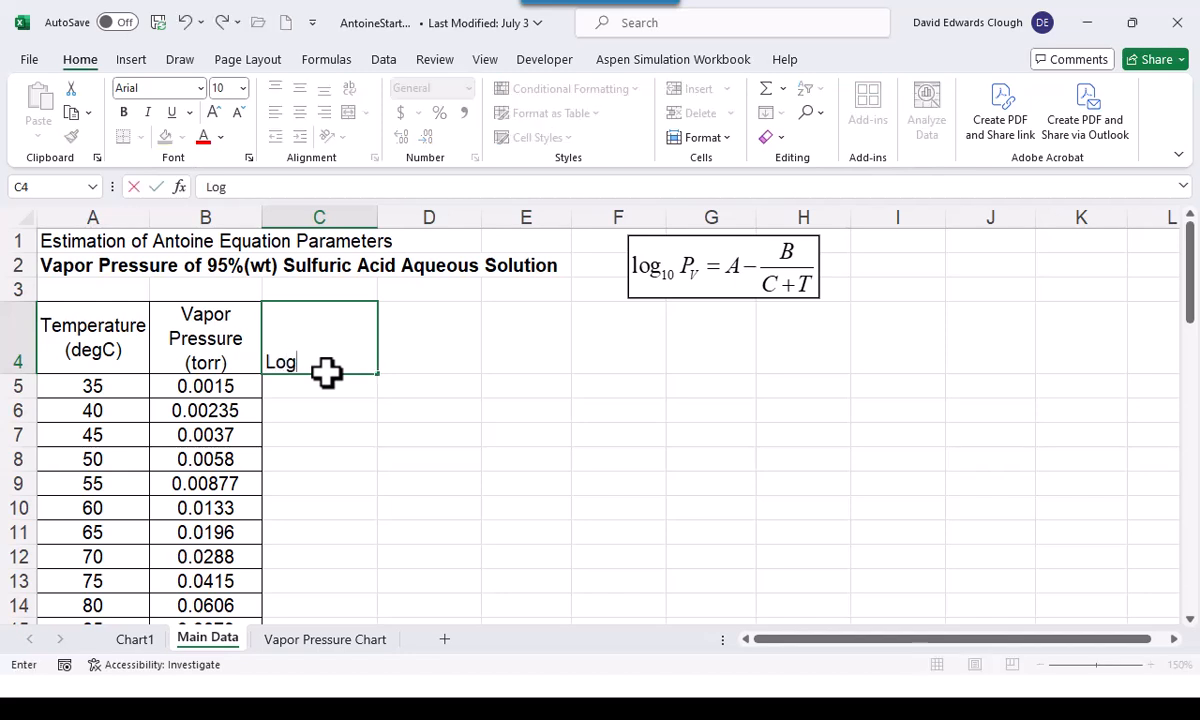
type("10 Vapor")
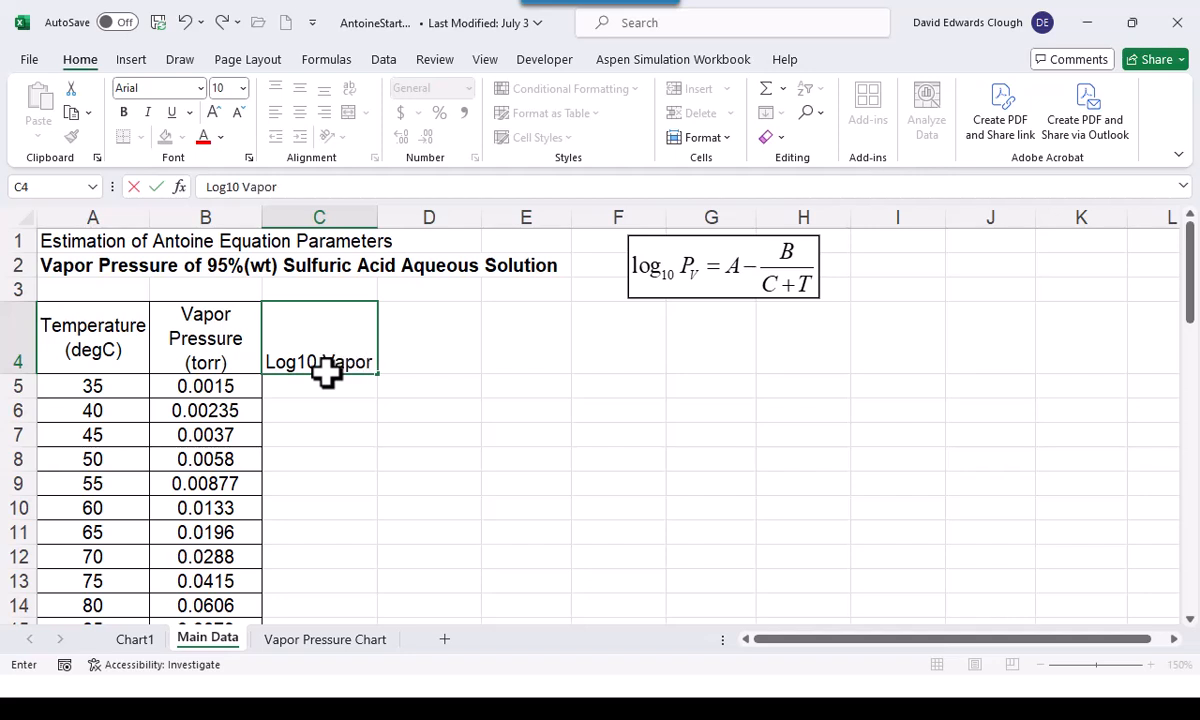
type(" Pressure")
key("ctrl+Return")
key("ctrl+shift+w")
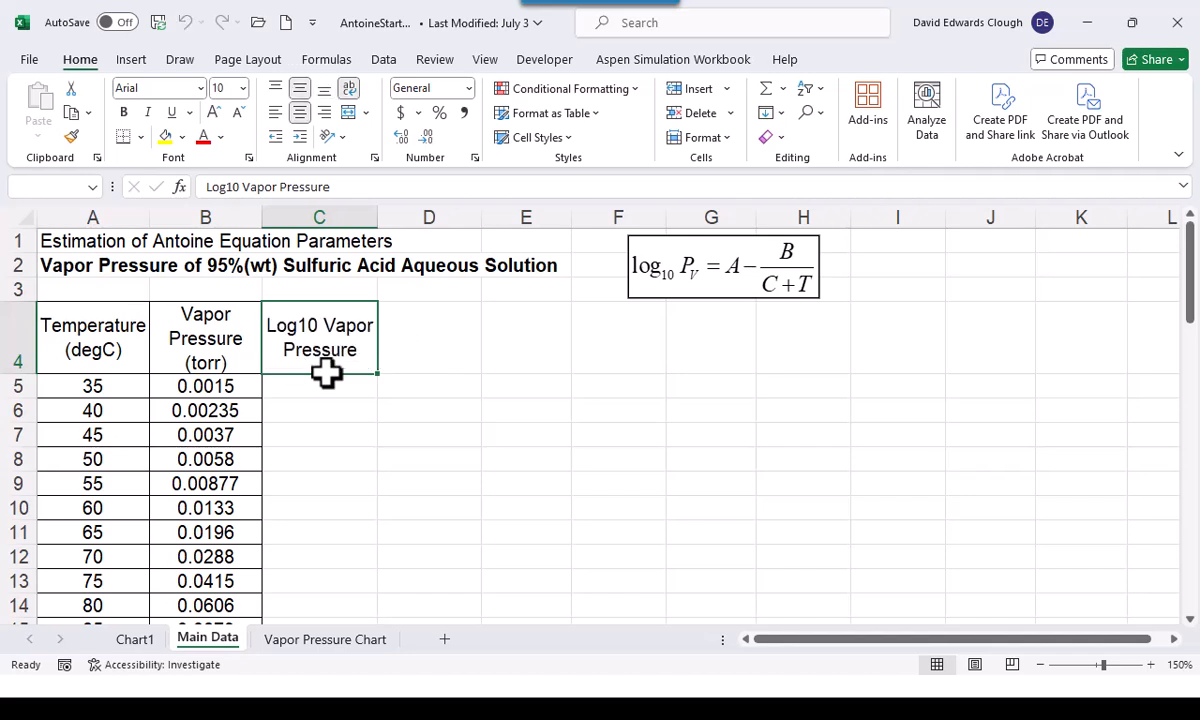
Enter =LOG10(B5) in C5 and fill the formula down to C56
left_click(310, 388)
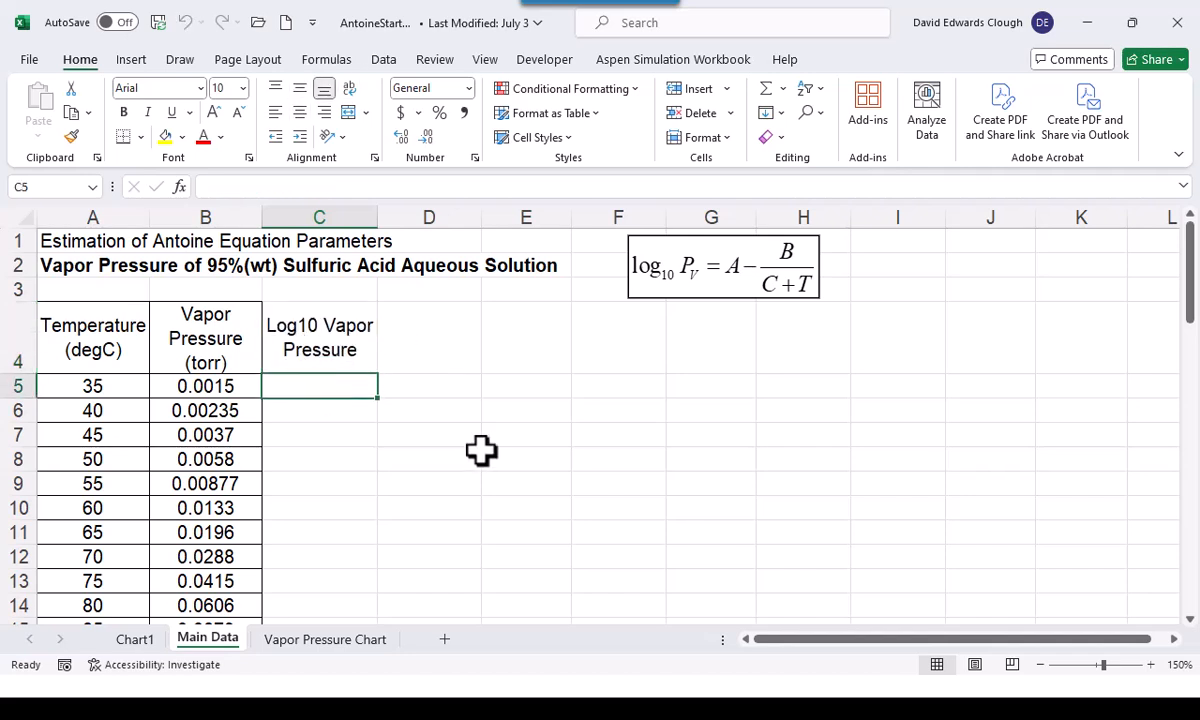
type("=log10(")
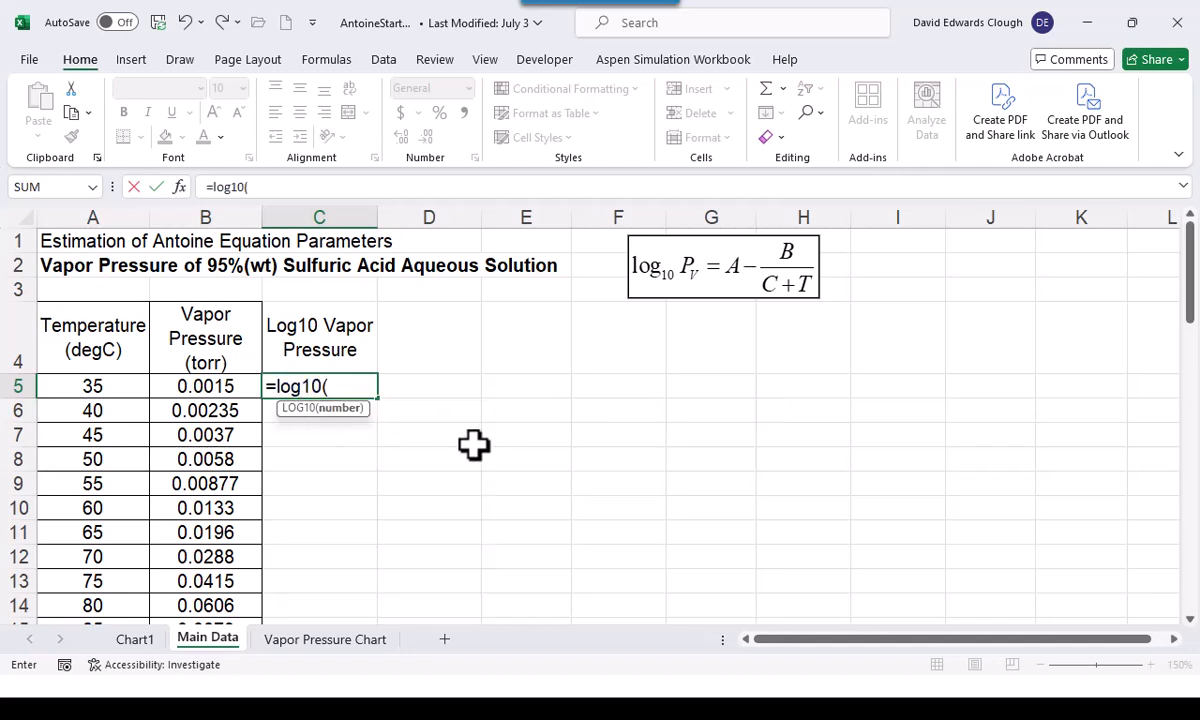
left_click(230, 388)
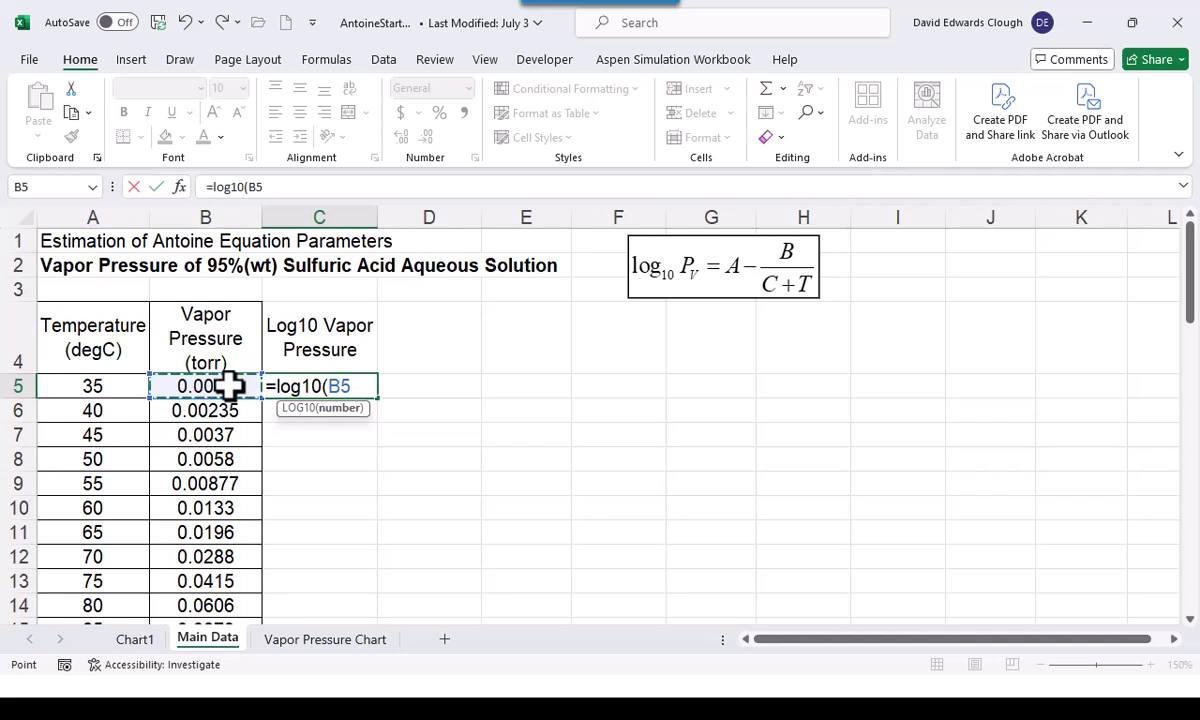
key("ctrl+Return")
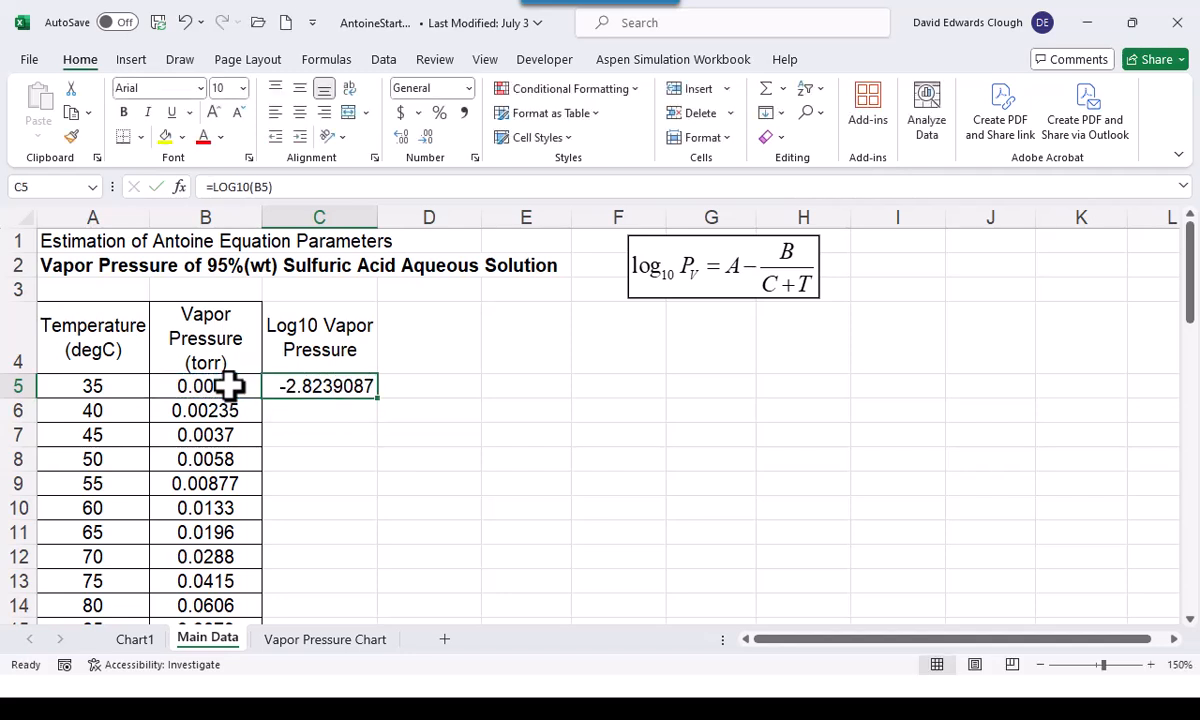
double_click(379, 401)
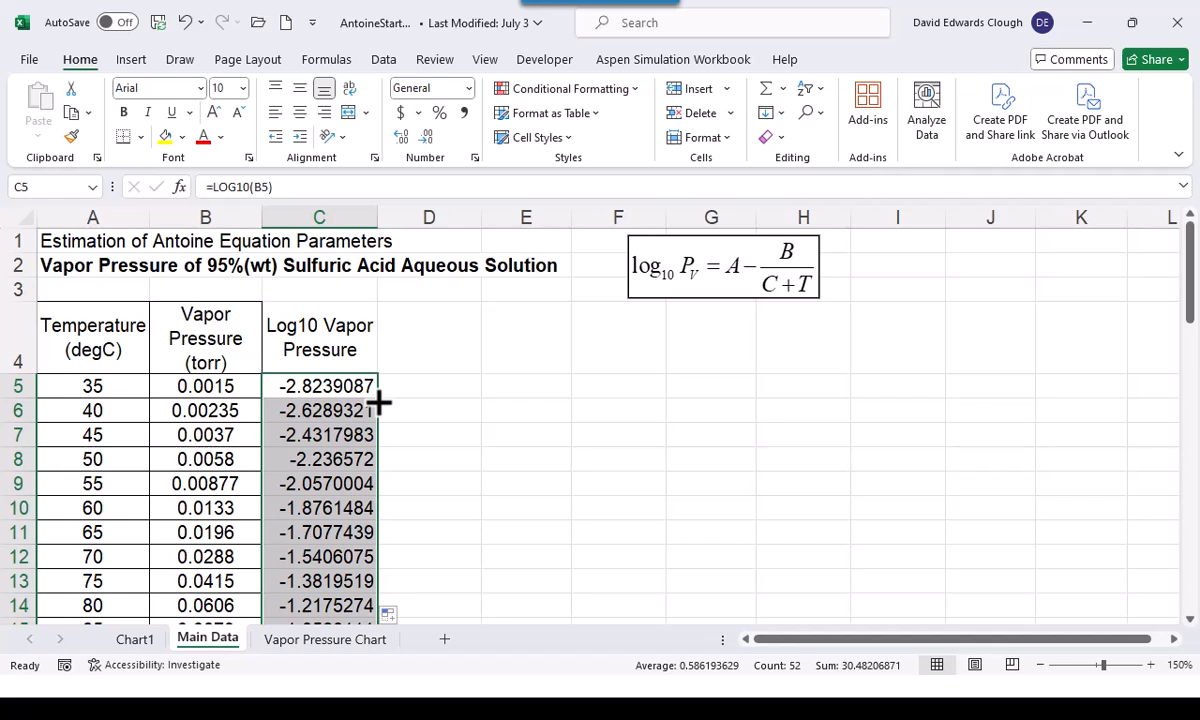
left_click(496, 436)
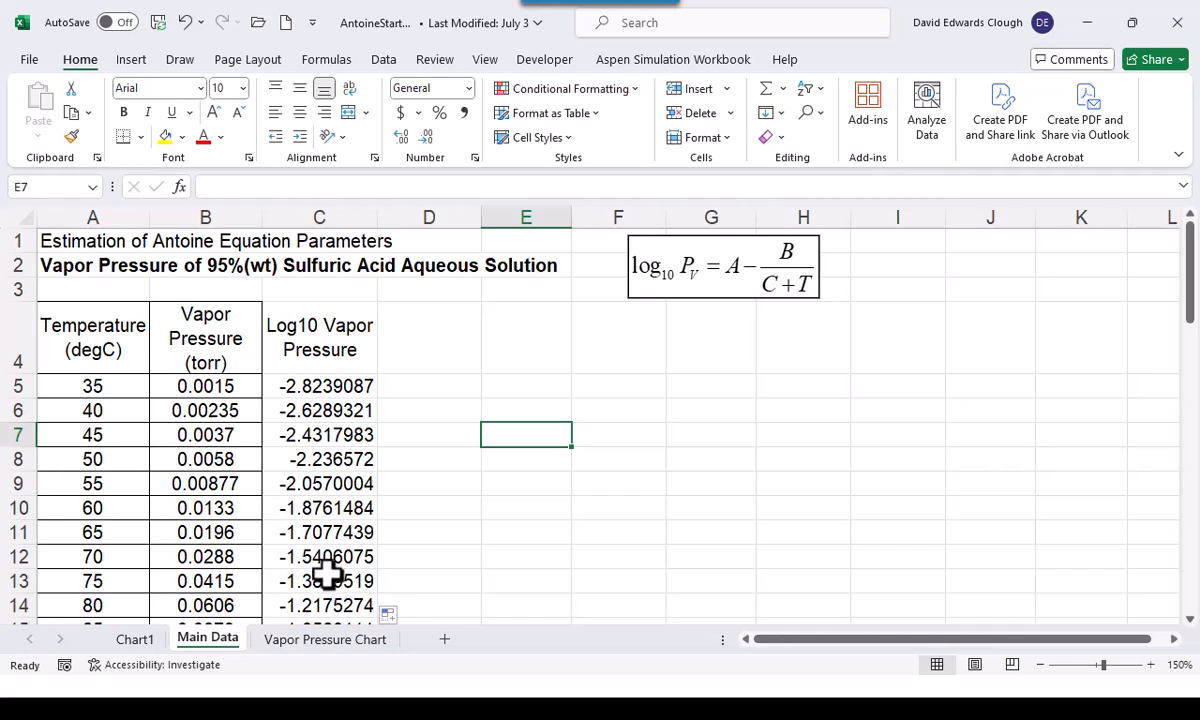
Check the Log10 vapor pressure formulas in column C from the first data row to the last
left_click(316, 387)
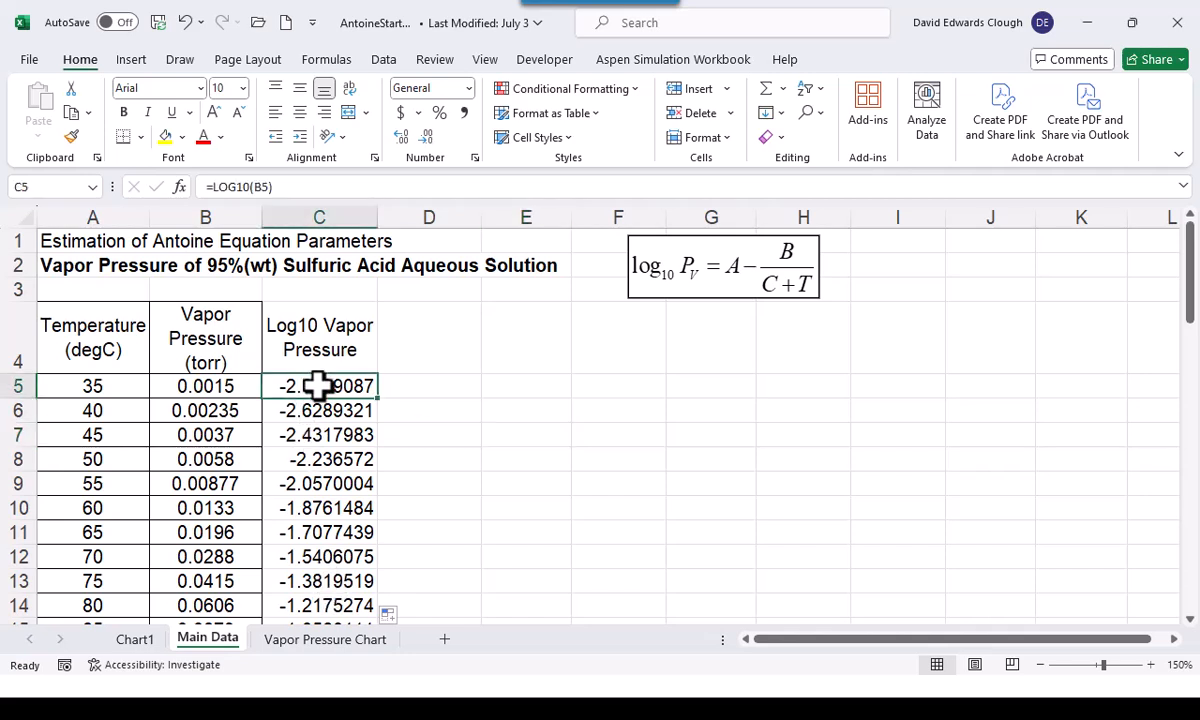
left_click_drag(316, 387, 316, 410)
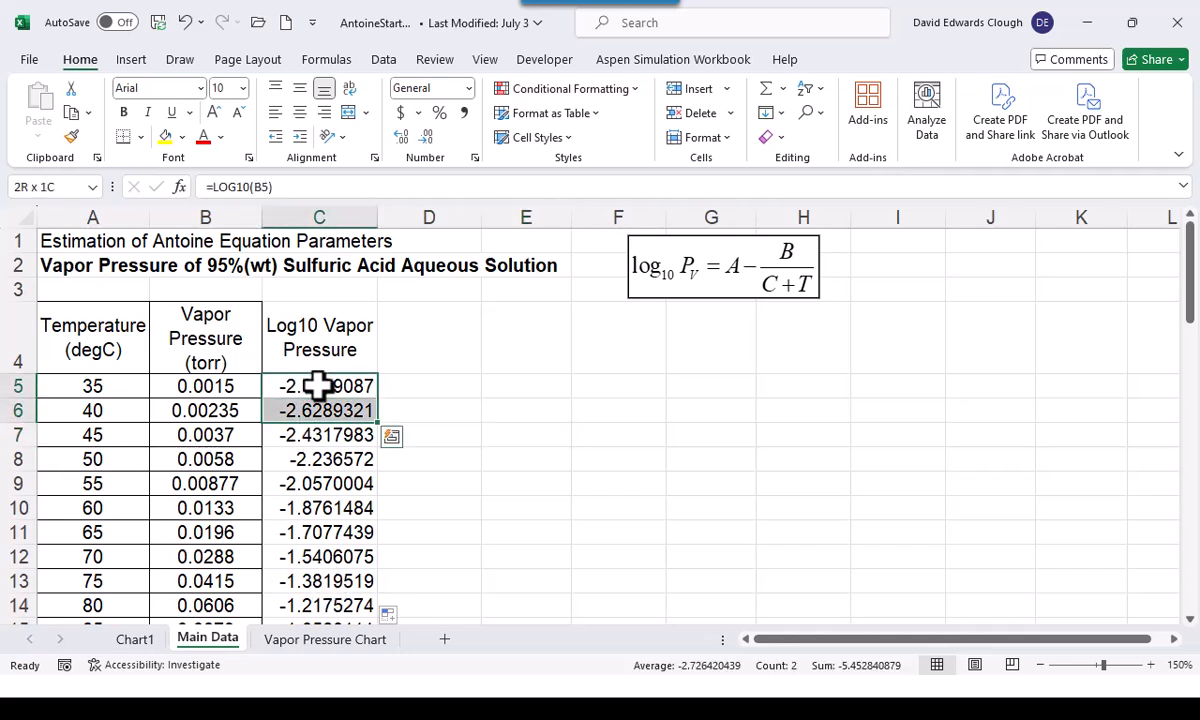
key("ctrl+Down")
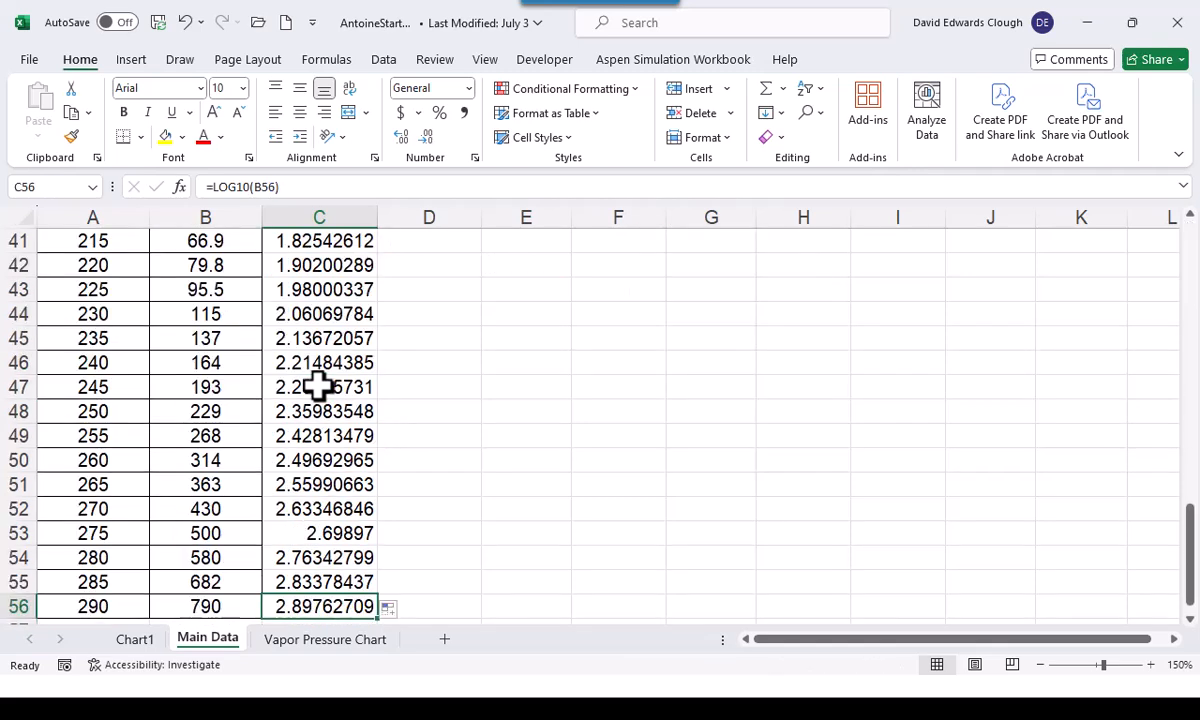
key("ctrl+Up")
key("ctrl+Up")
key("Down")
key("Down")
key("Down")
key("Down")
key("Down")
key("Down")
key("Down")
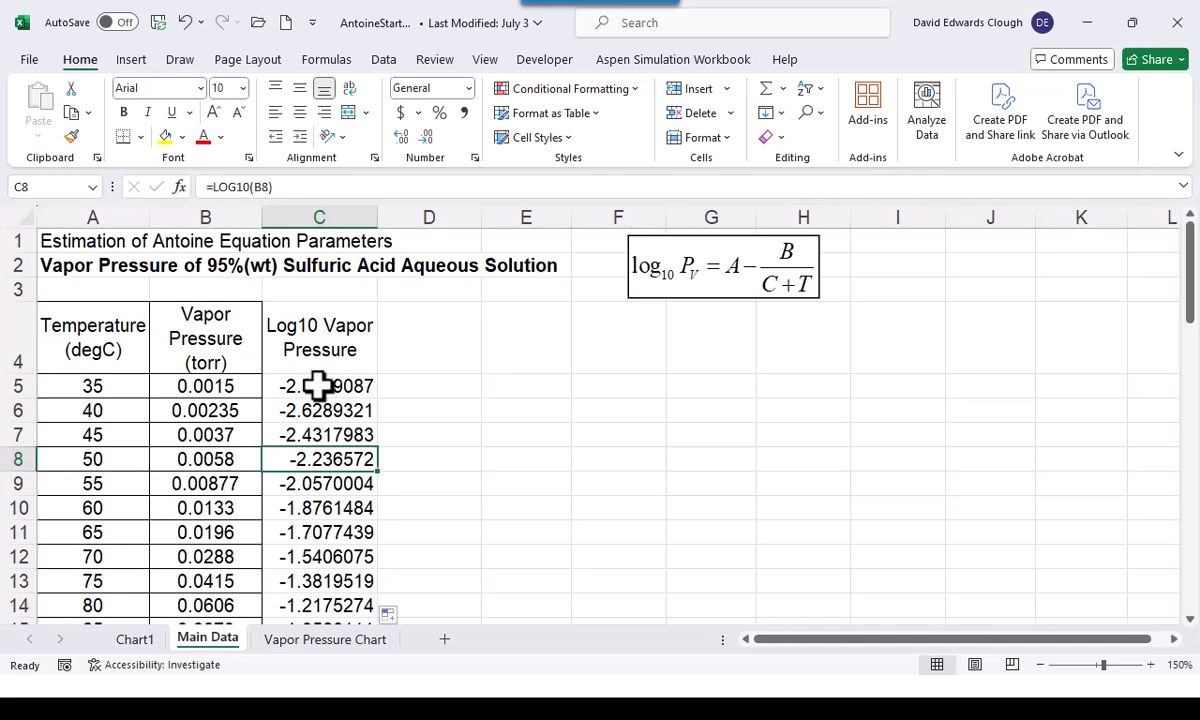
Insert a markers-only scatter chart of Log10 vapor pressure (C5:C56) against temperature (A5:A56)
left_click(91, 387)
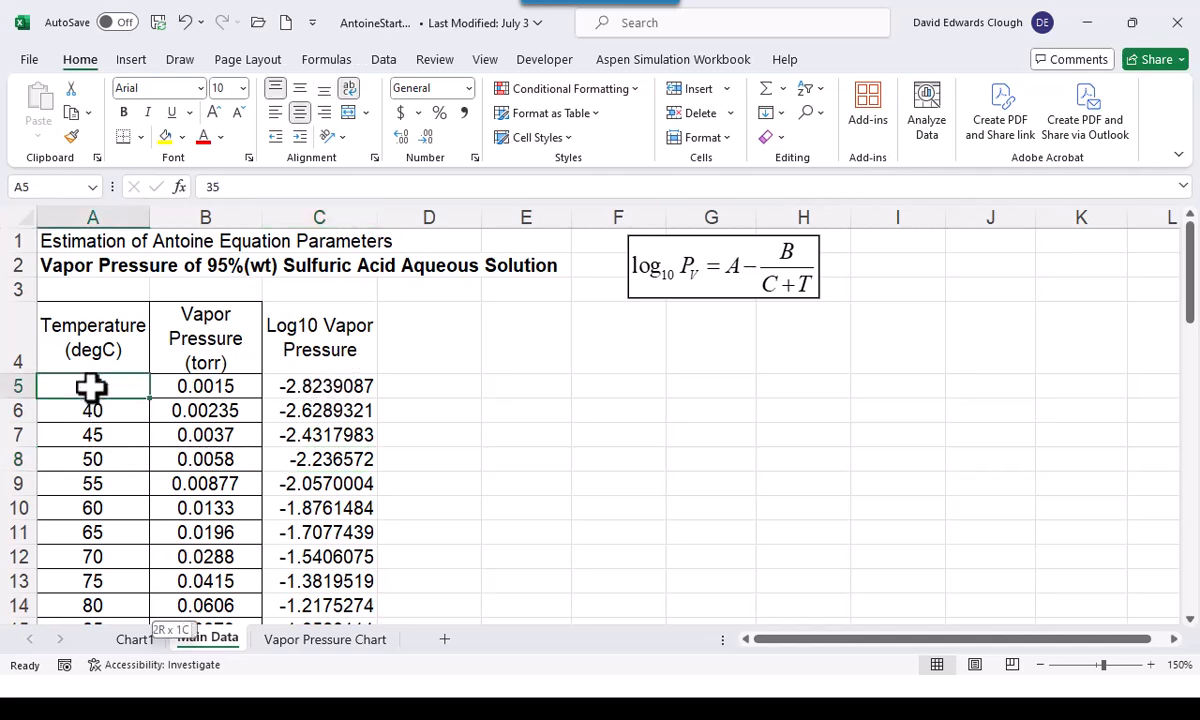
key("ctrl+shift+Down")
key("Return")
key("shift+Return")
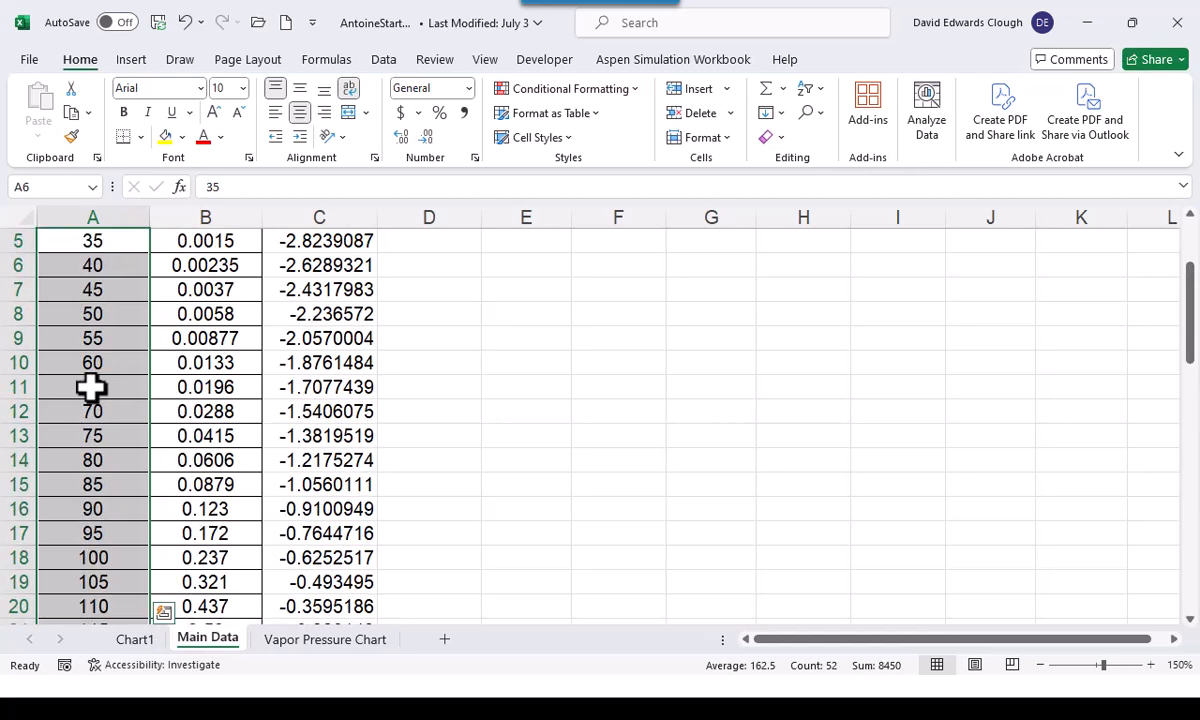
scroll(91, 387, "up", 2)
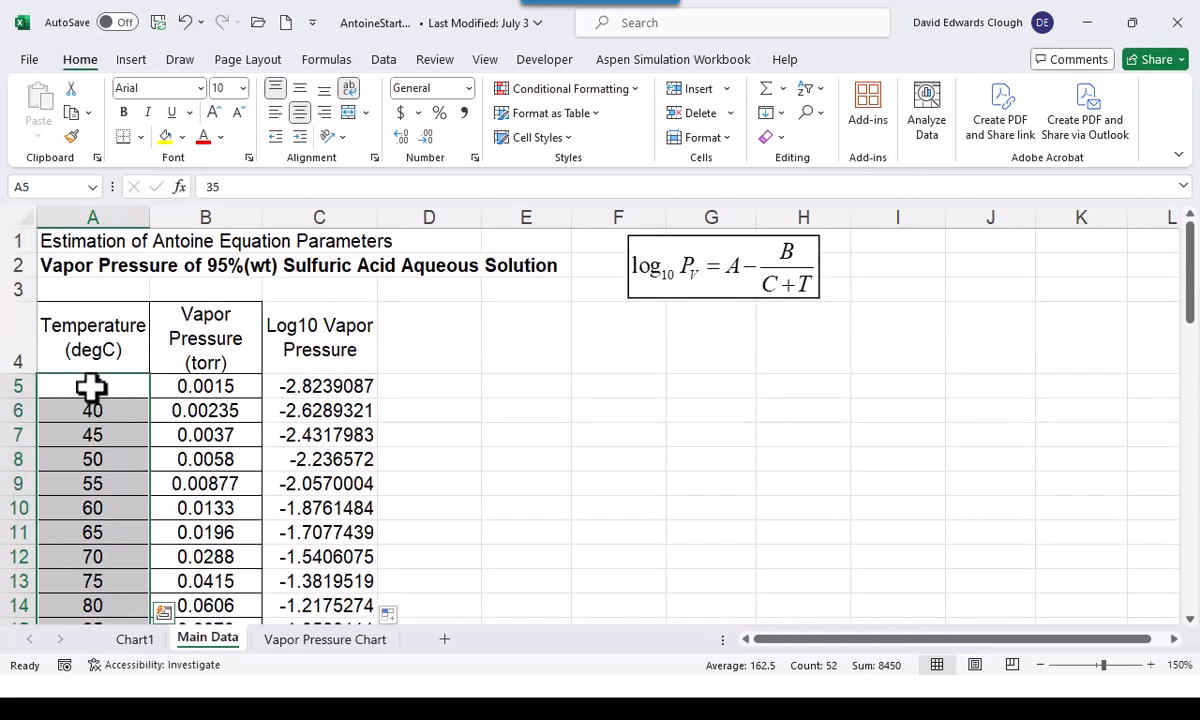
left_click(292, 385, "ctrl")
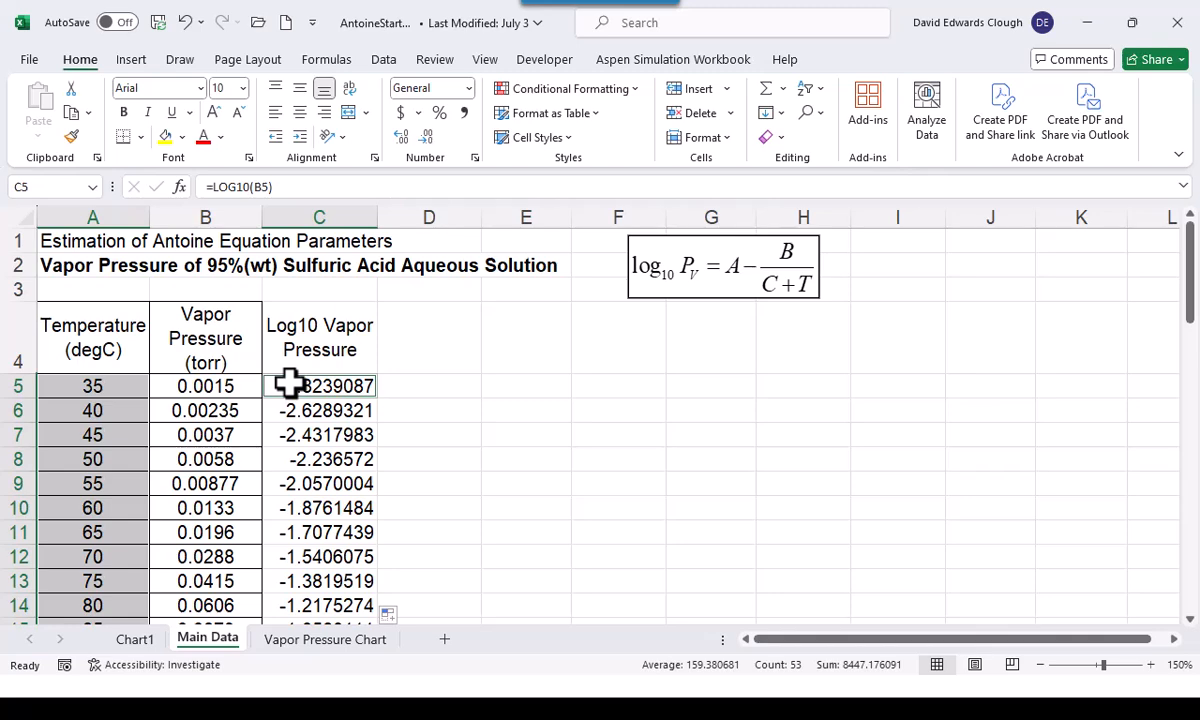
key("ctrl+shift+Down")
scroll(289, 382, "up", 13)
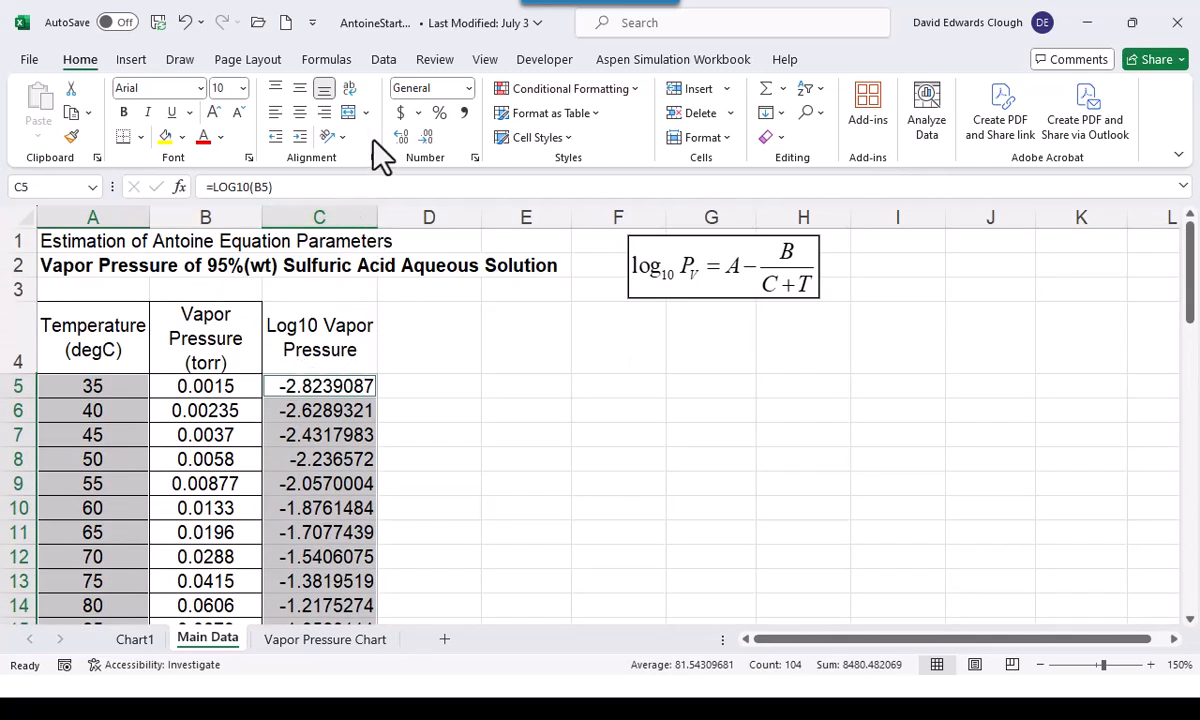
left_click(131, 60)
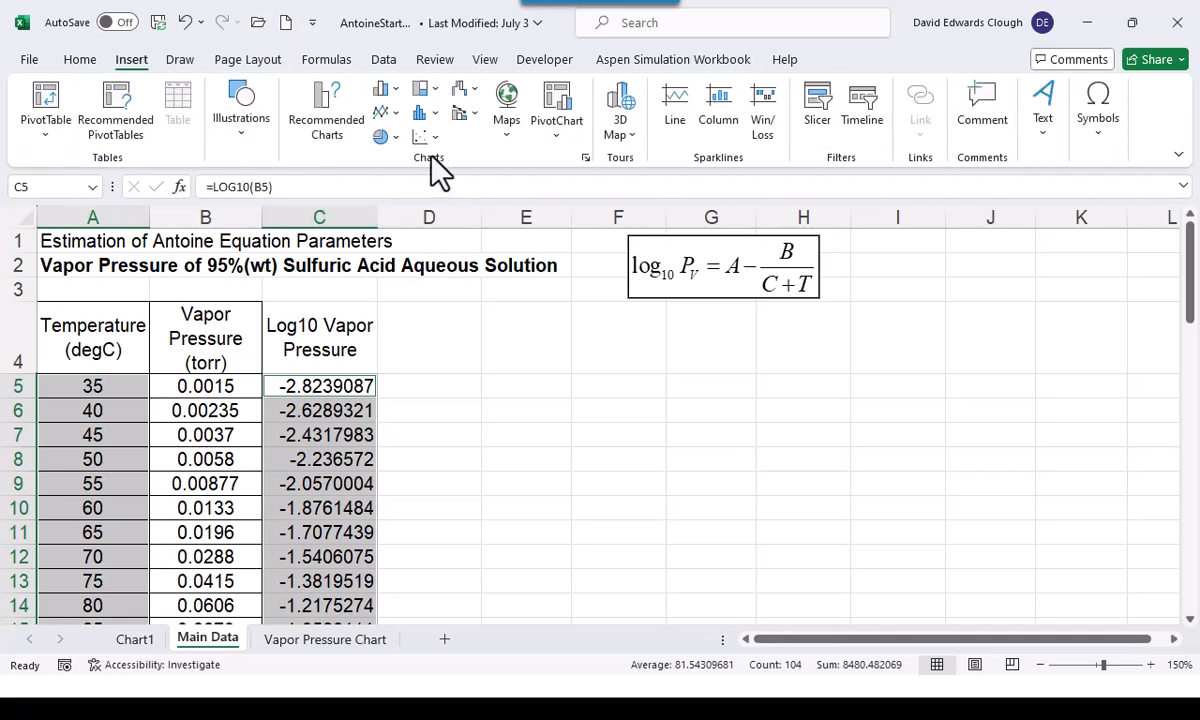
left_click(435, 139)
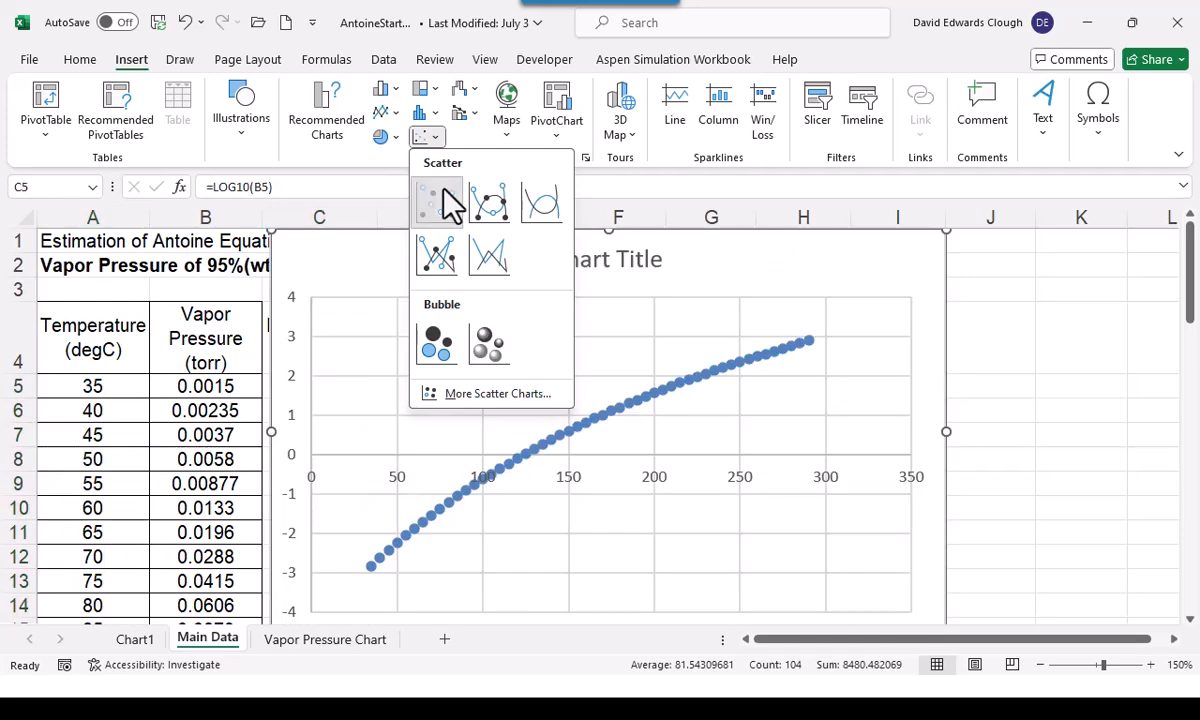
left_click(448, 202)
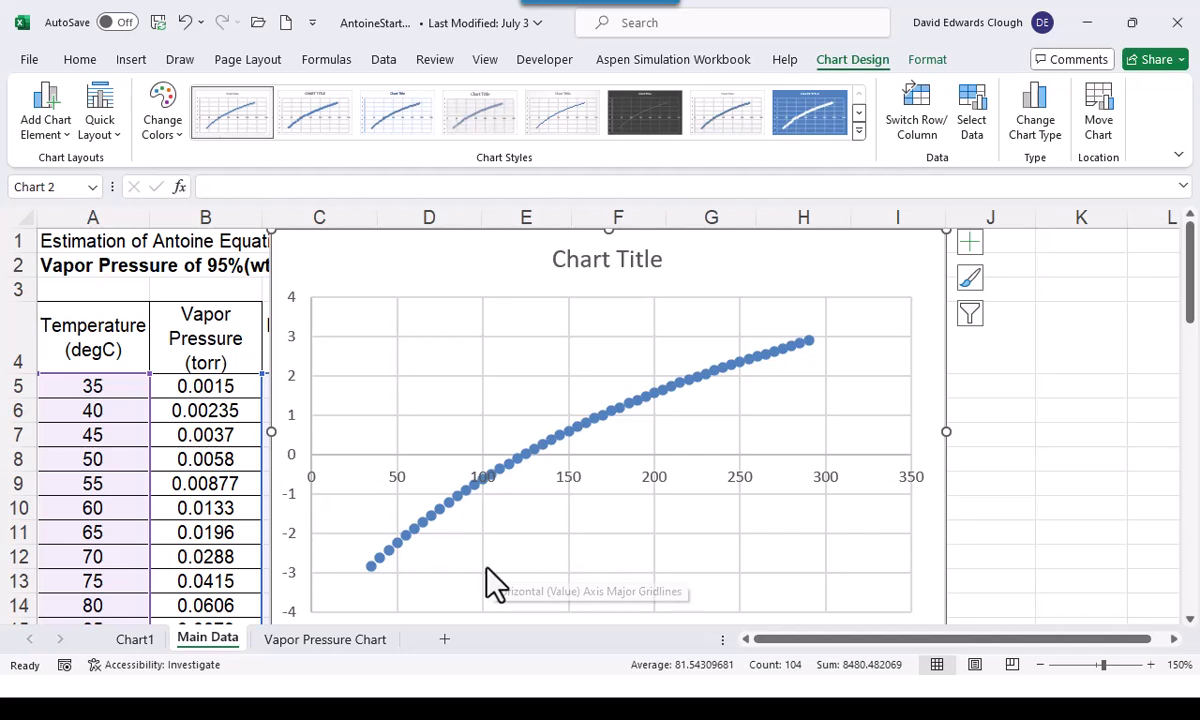
Move the Log10 vapor pressure scatter chart from the Main Data sheet to its own new sheet, Chart2
right_click(730, 305)
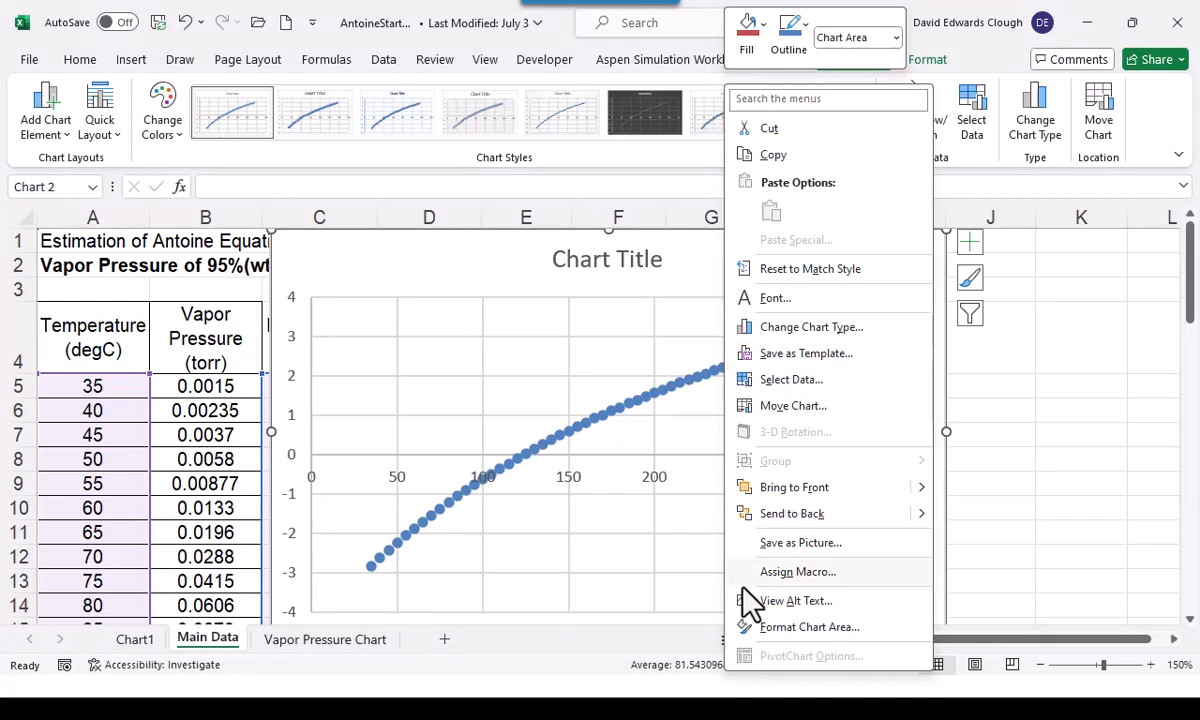
left_click(790, 406)
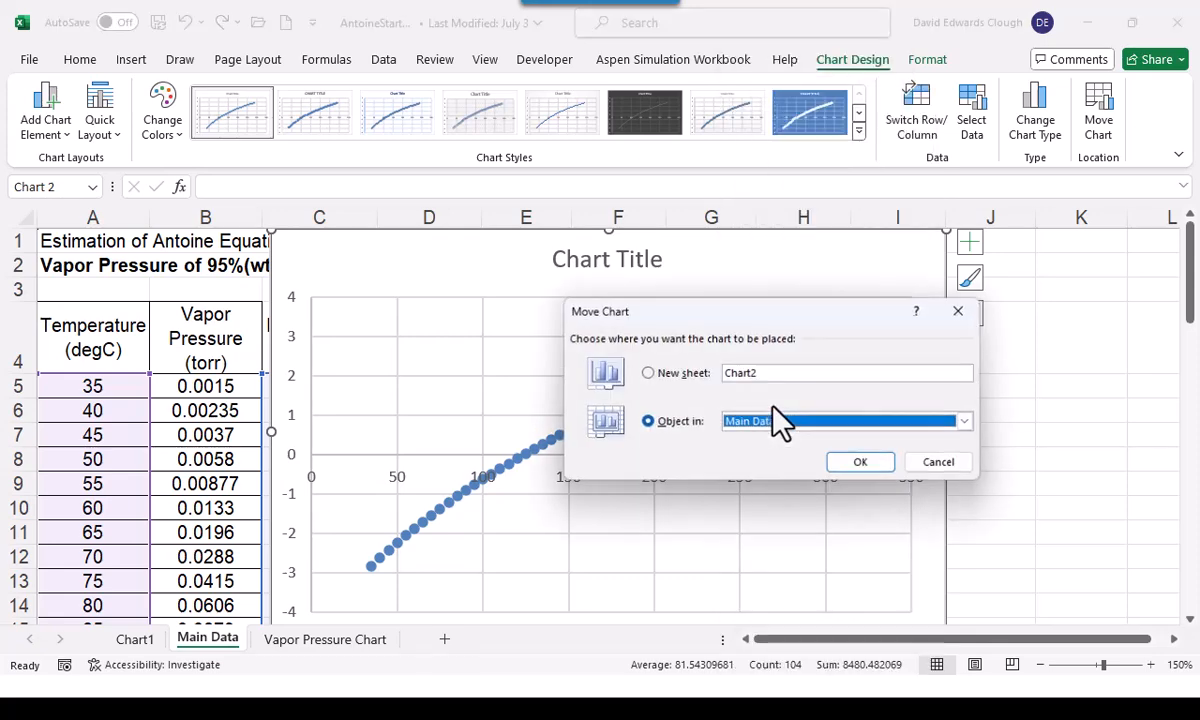
left_click(647, 373)
left_click(858, 464)
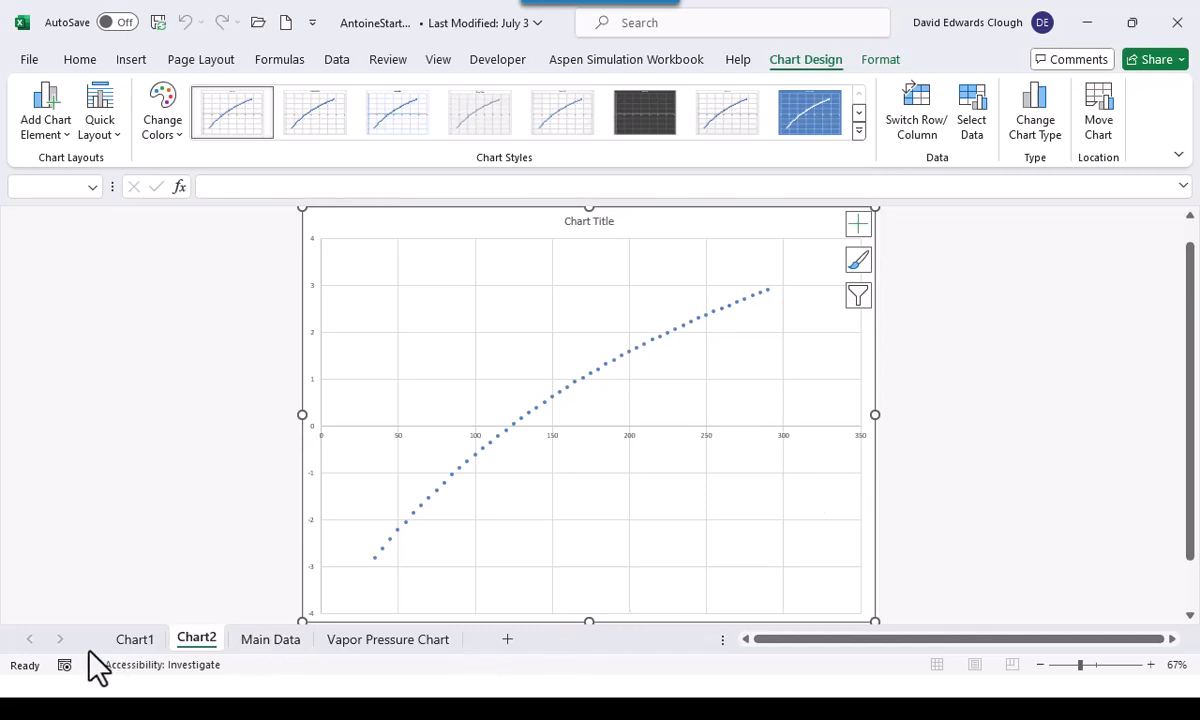
Compare the plots on Chart1, Vapor Pressure Chart and Chart2, and return to the Main Data sheet
left_click(136, 640)
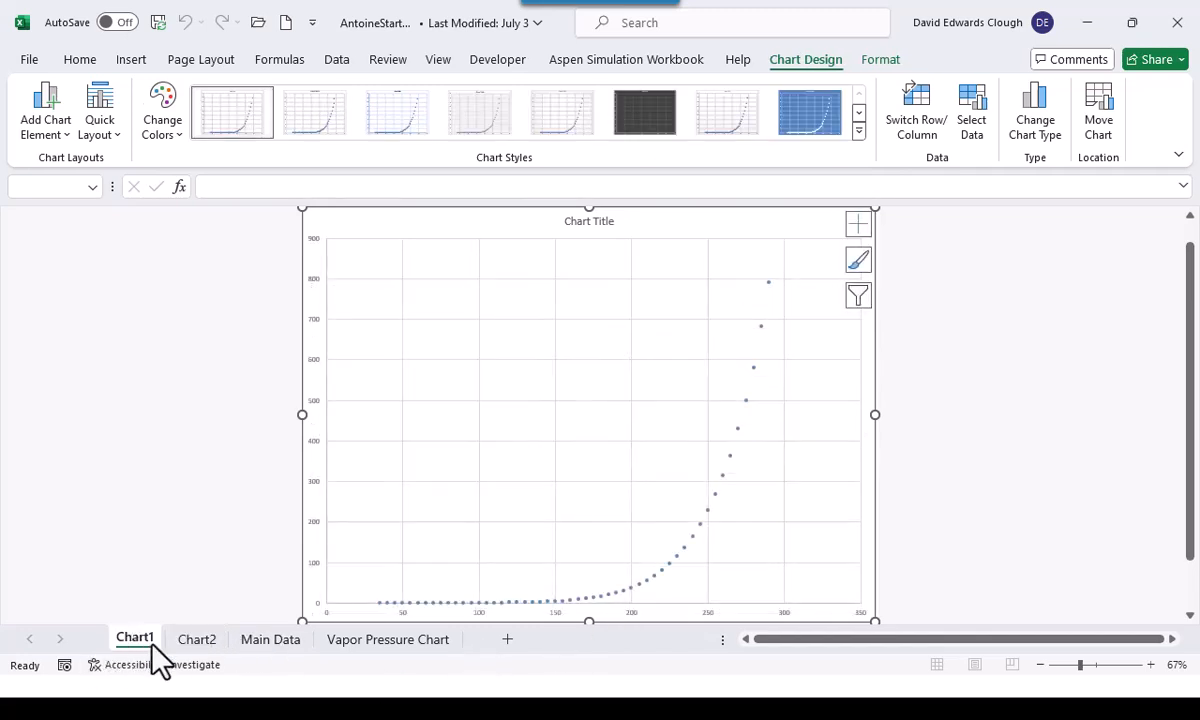
left_click(358, 645)
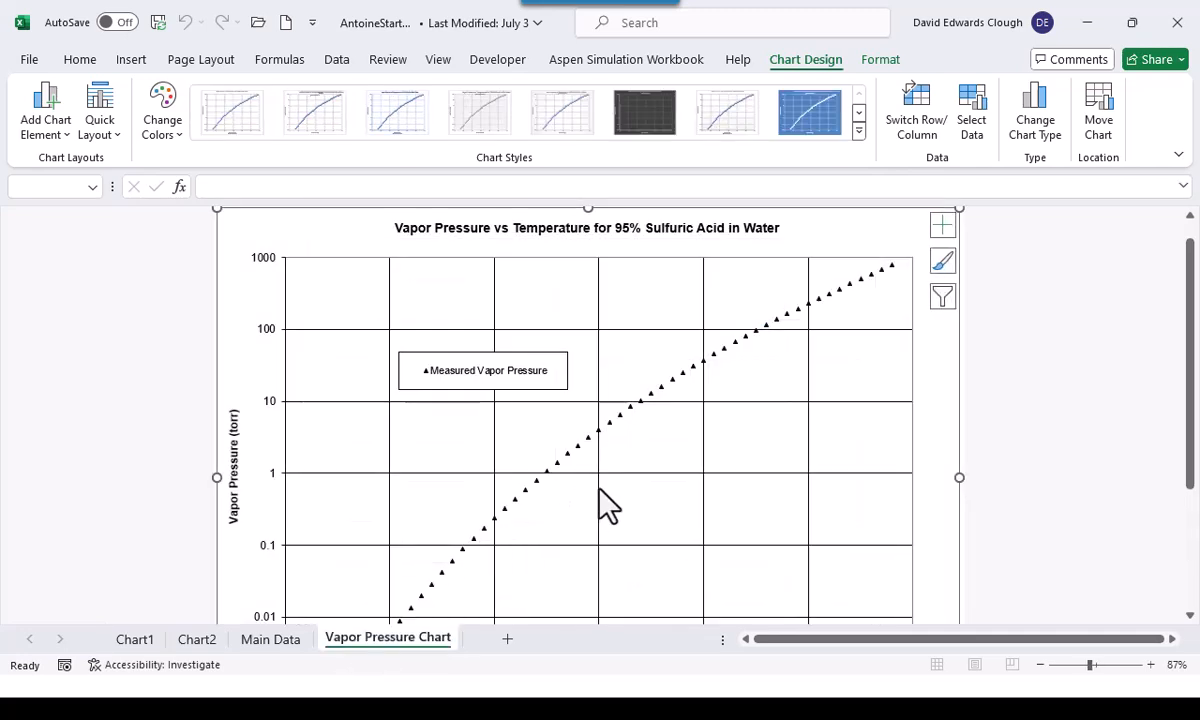
scroll(600, 504, "down", 1)
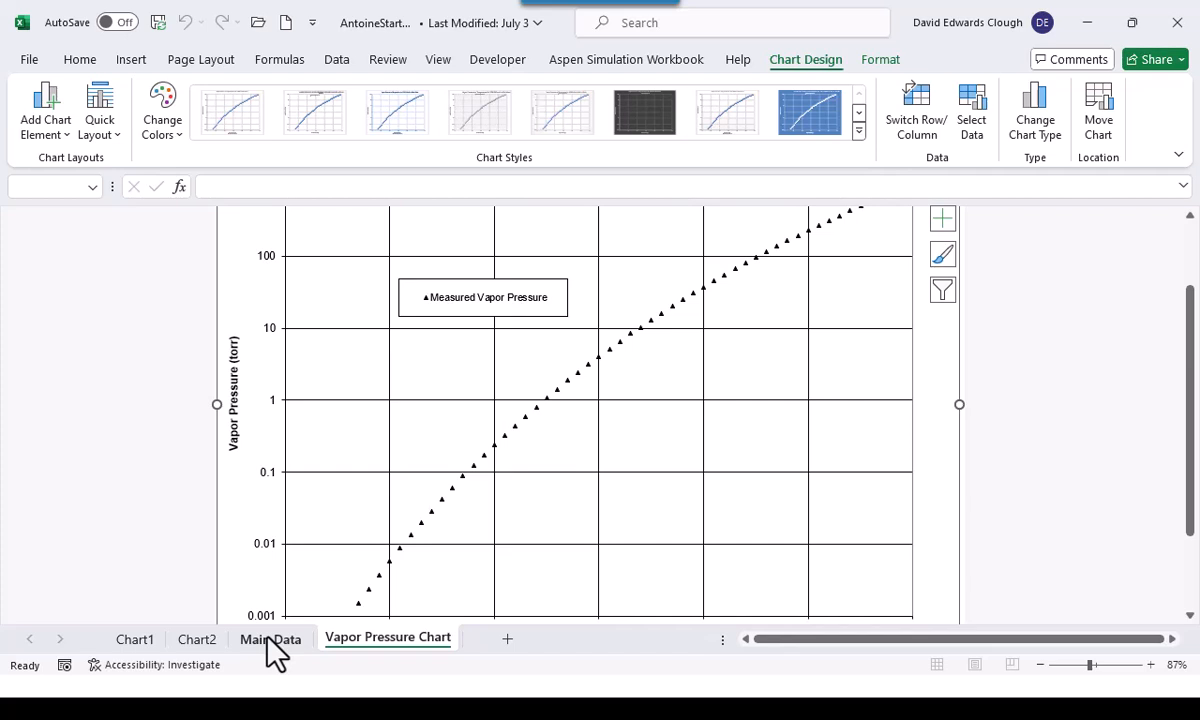
left_click(205, 640)
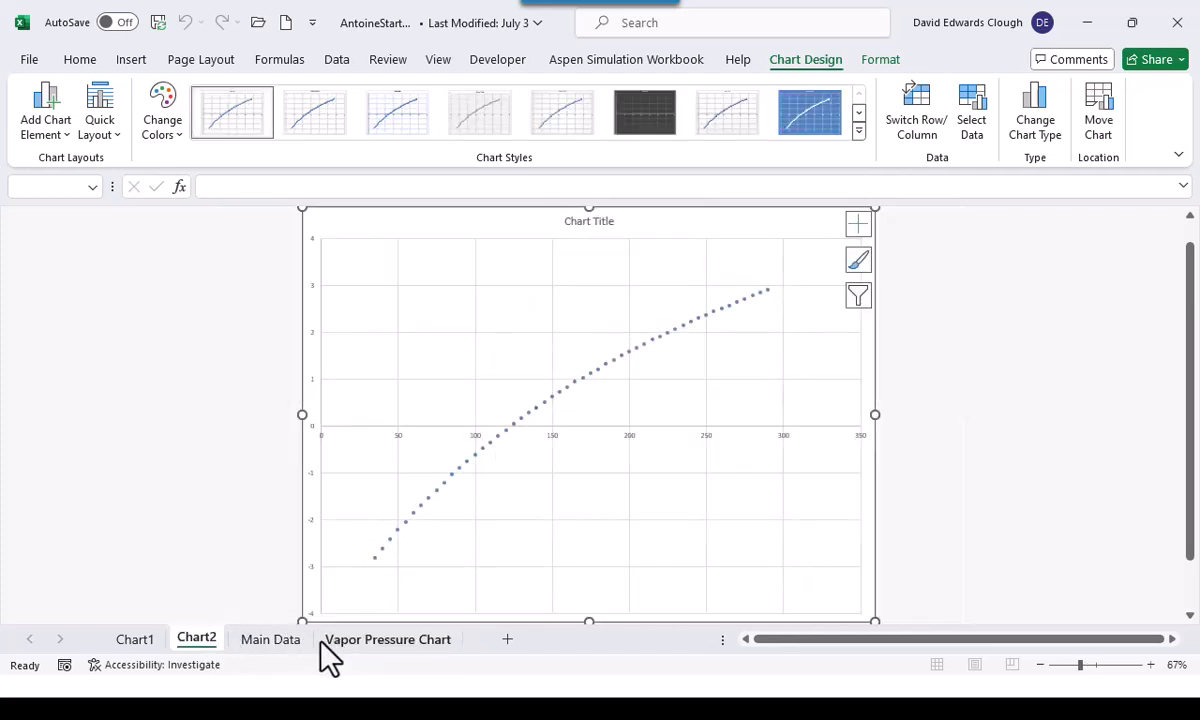
left_click(280, 641)
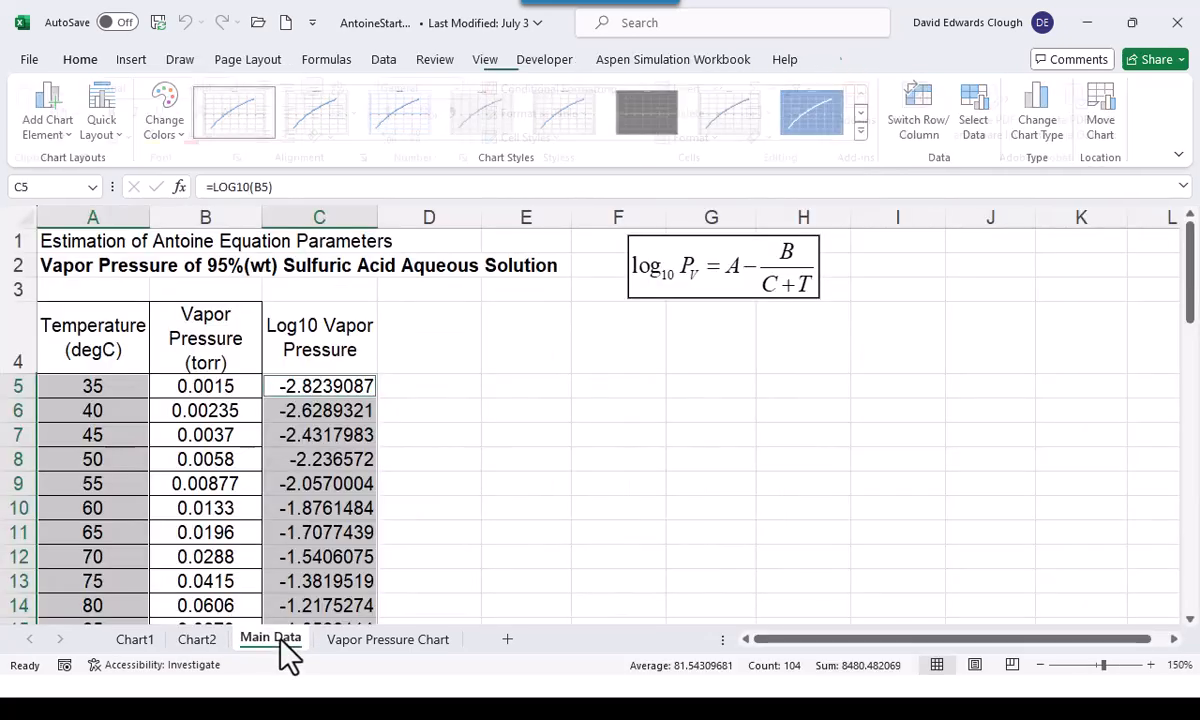
left_click(490, 548)
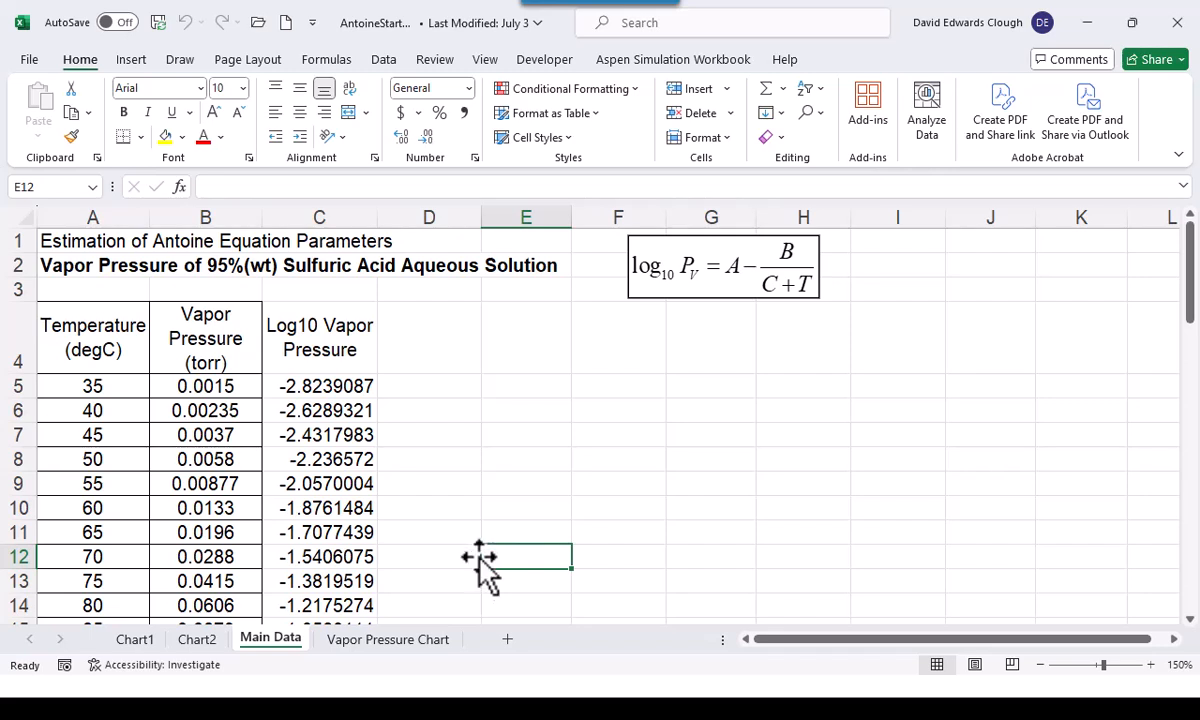
right_click(486, 558)
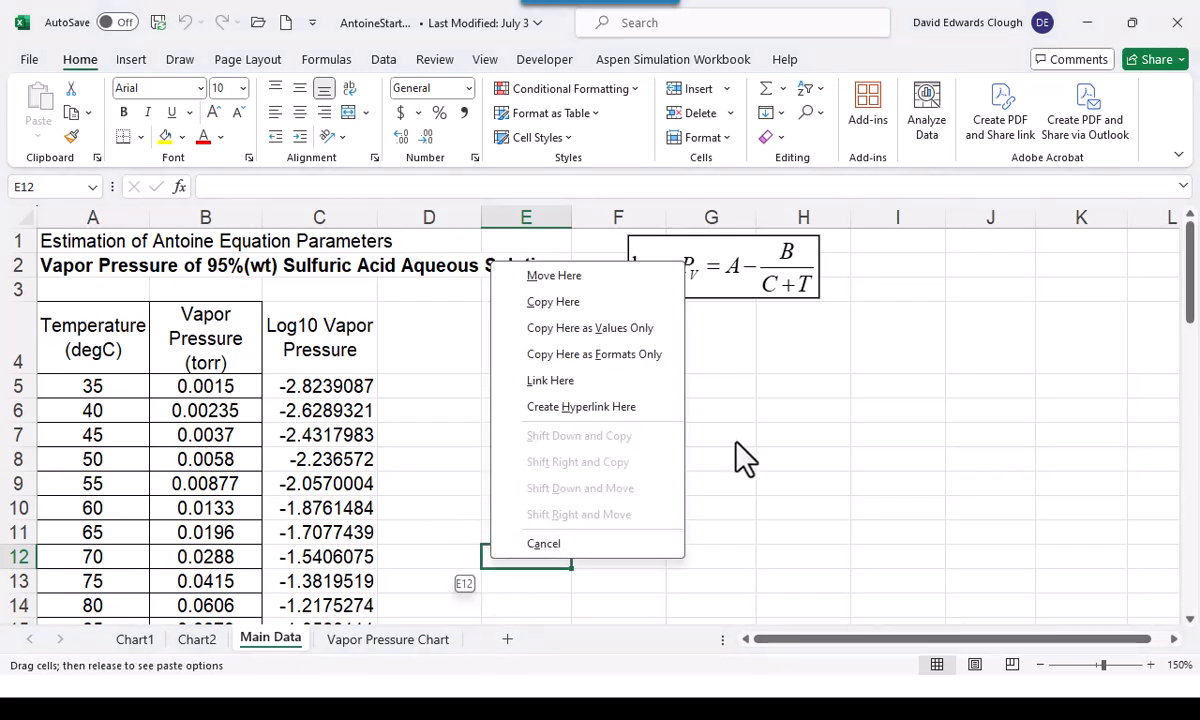
key("Escape")
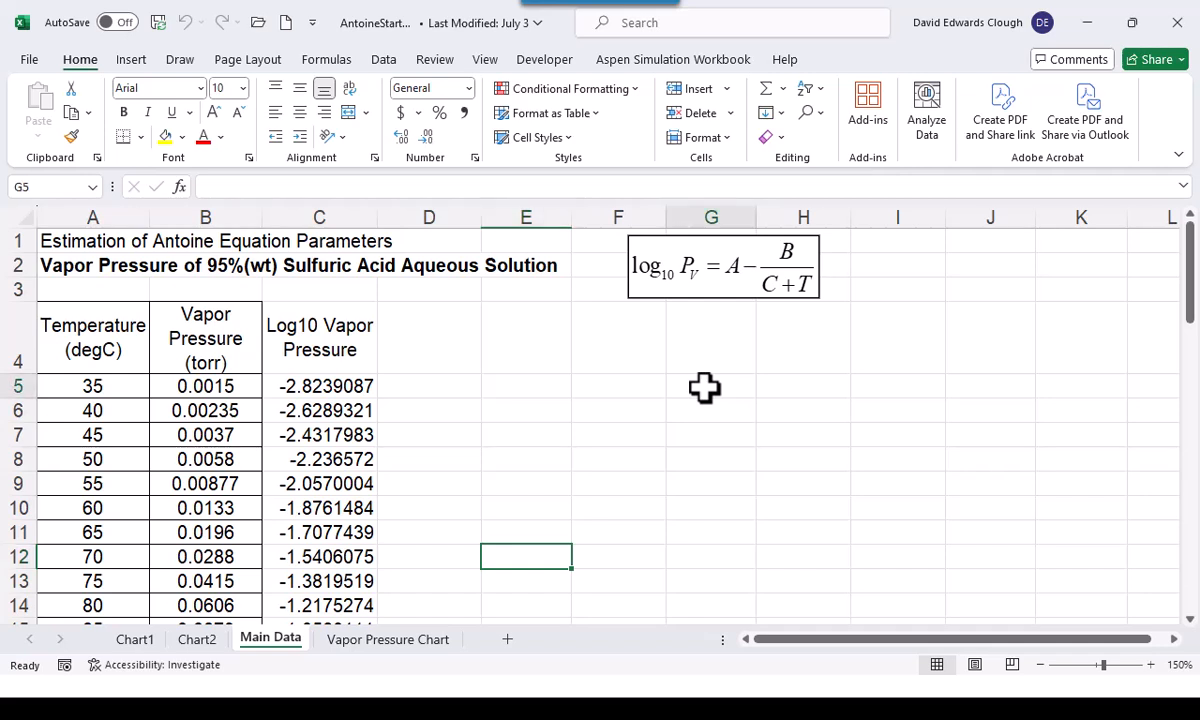
Enter the parameter labels A, B and Cc in G5:G7 and right-align them
left_click(704, 388)
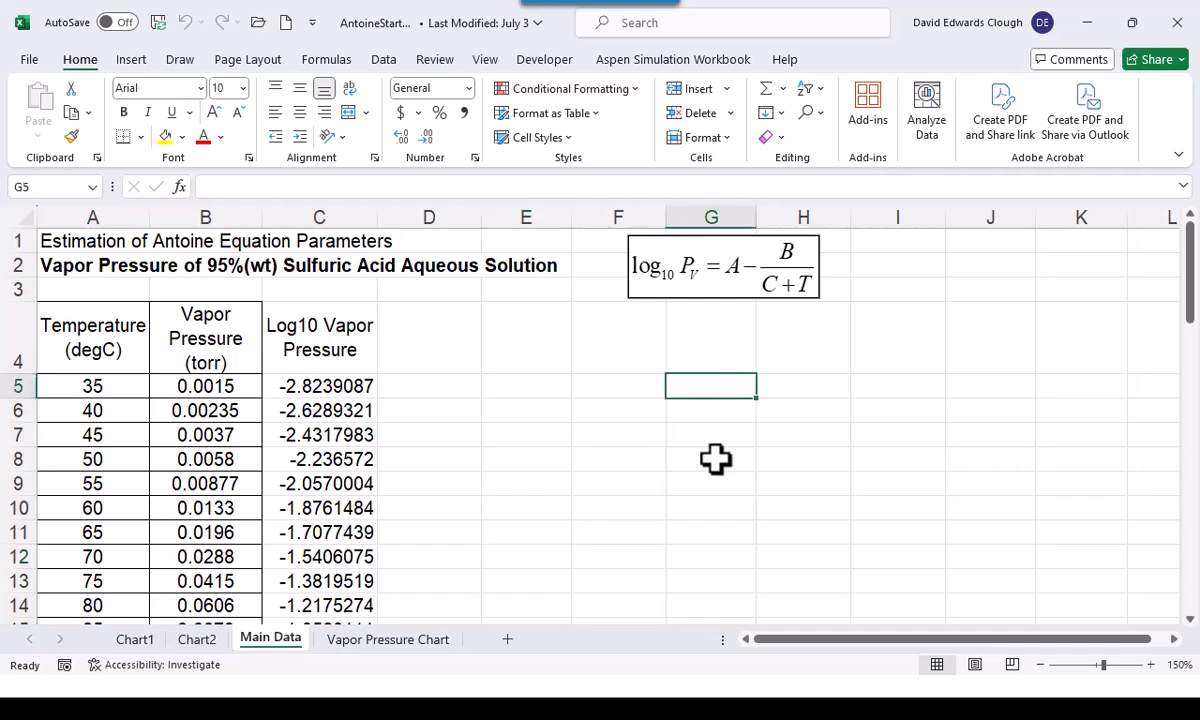
type("A")
key("Return")
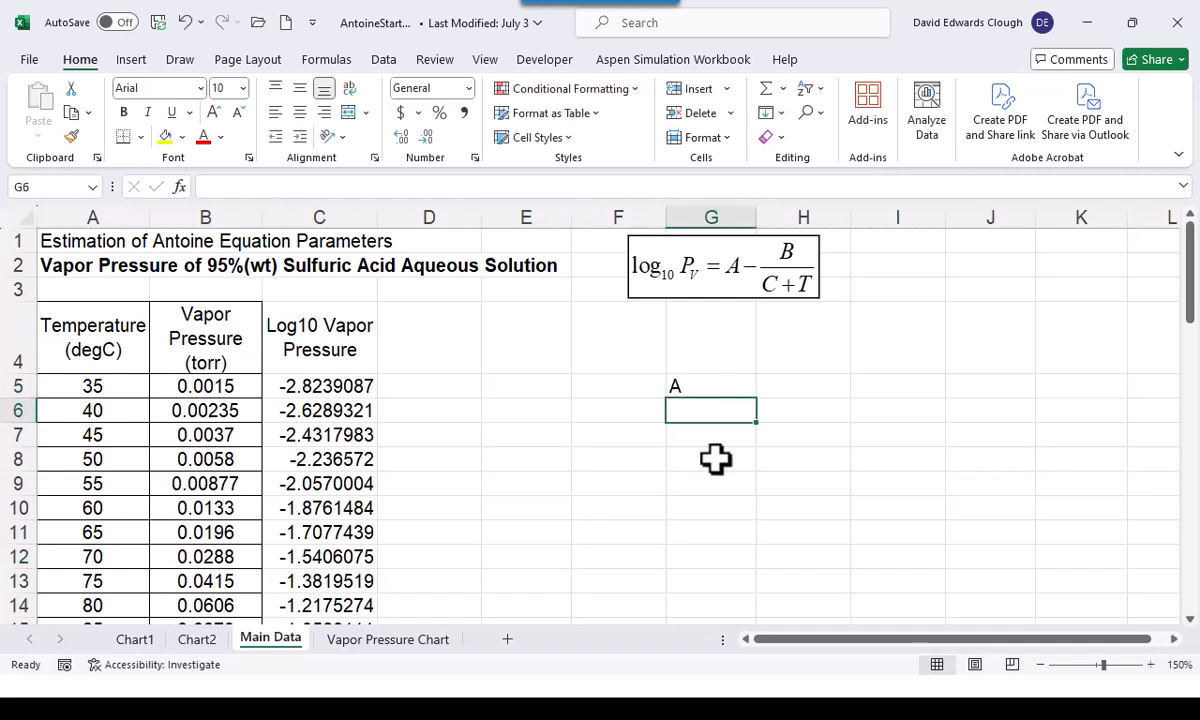
type("B")
key("Return")
type("Cc")
key("ctrl+Return")
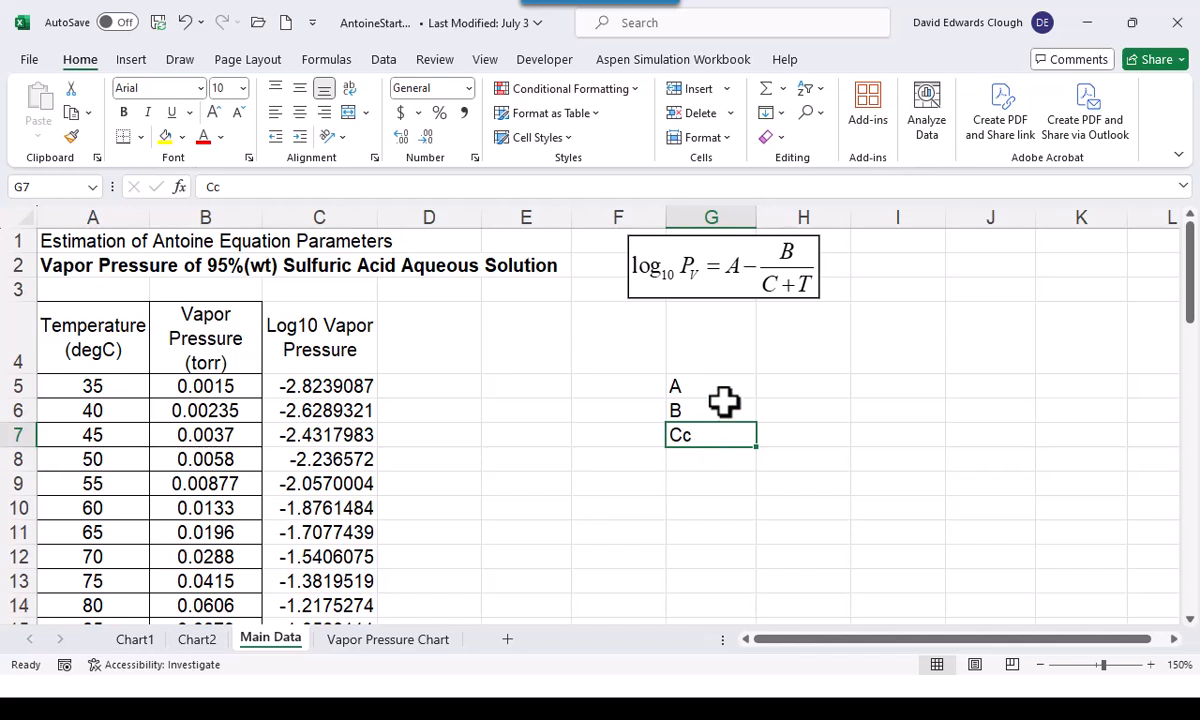
left_click_drag(718, 383, 716, 428)
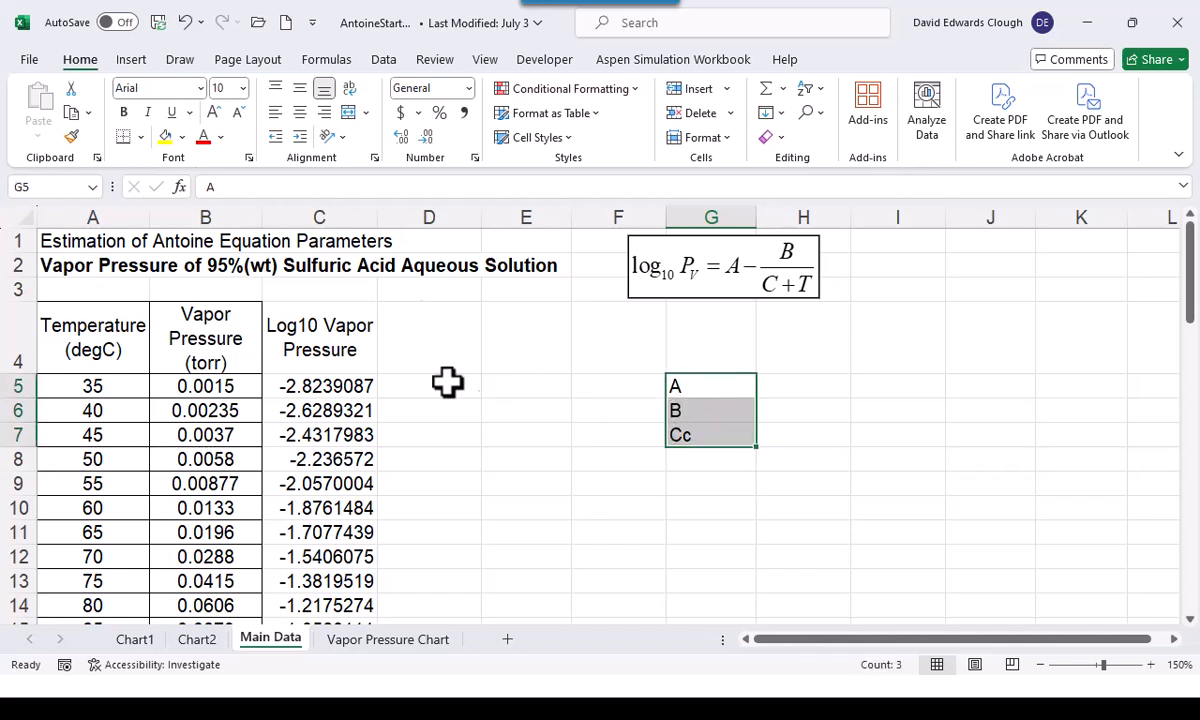
left_click(324, 113)
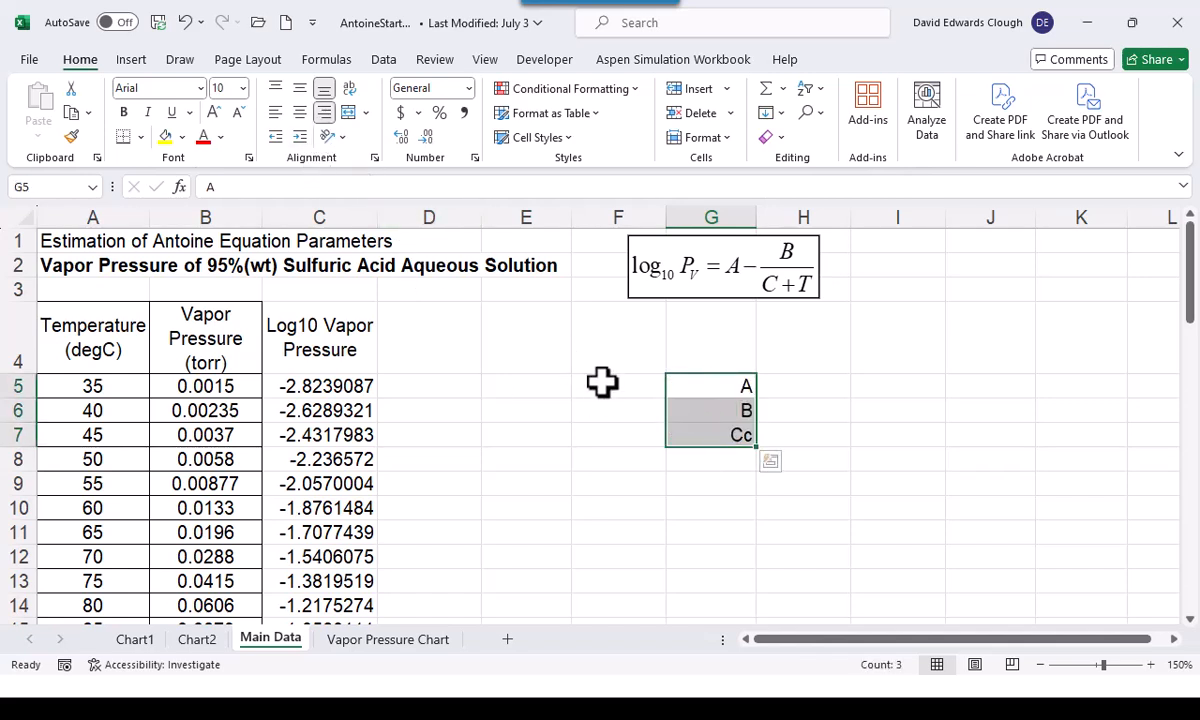
Name cells H5:H7 as A, B and Cc from the labels in G5:G7, and check the assigned names
left_click_drag(729, 386, 773, 428)
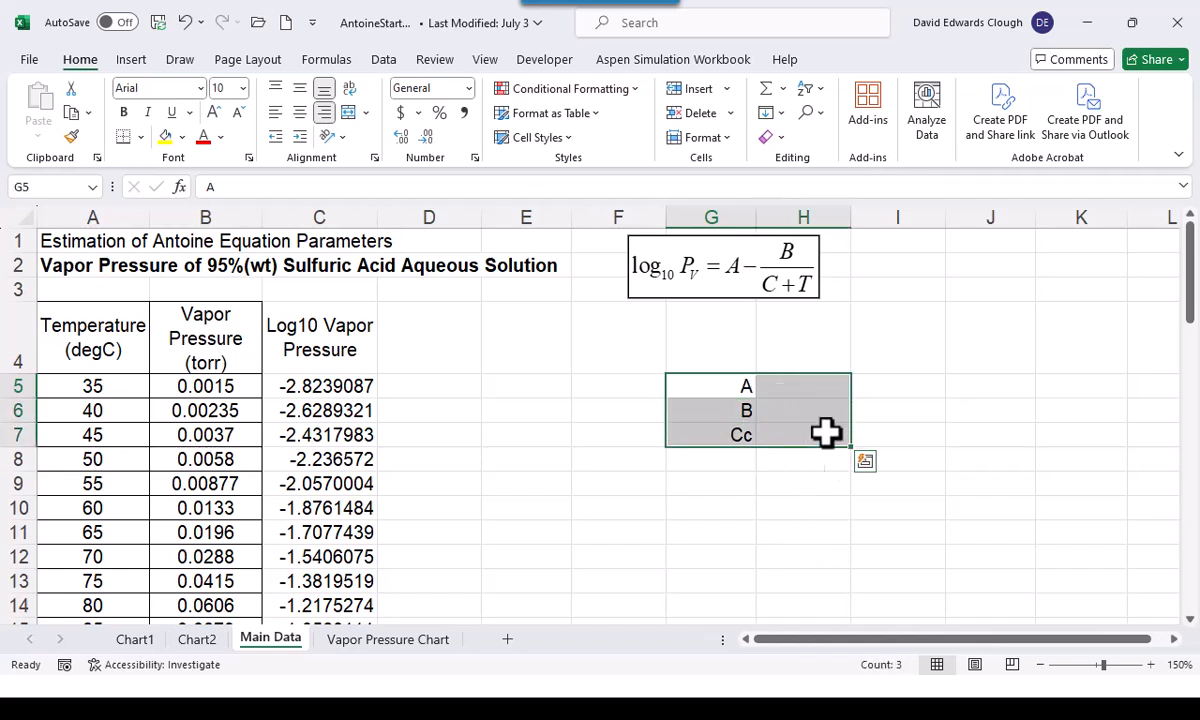
left_click(804, 384)
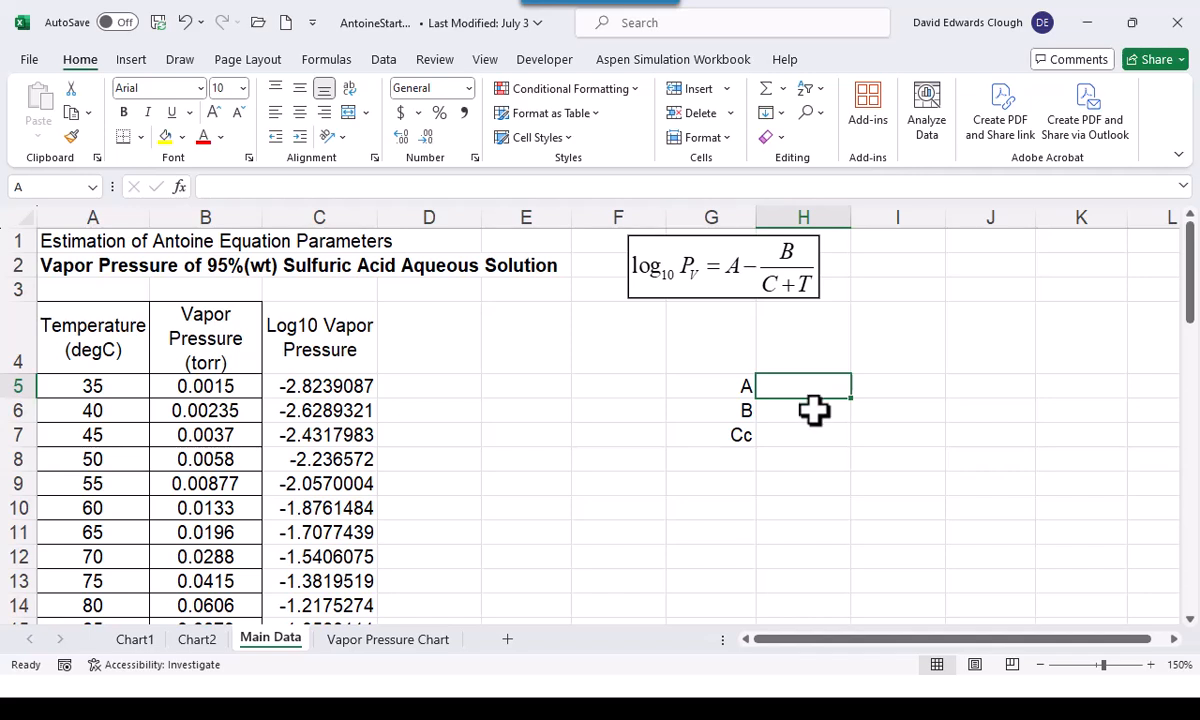
left_click(814, 409)
left_click(792, 430)
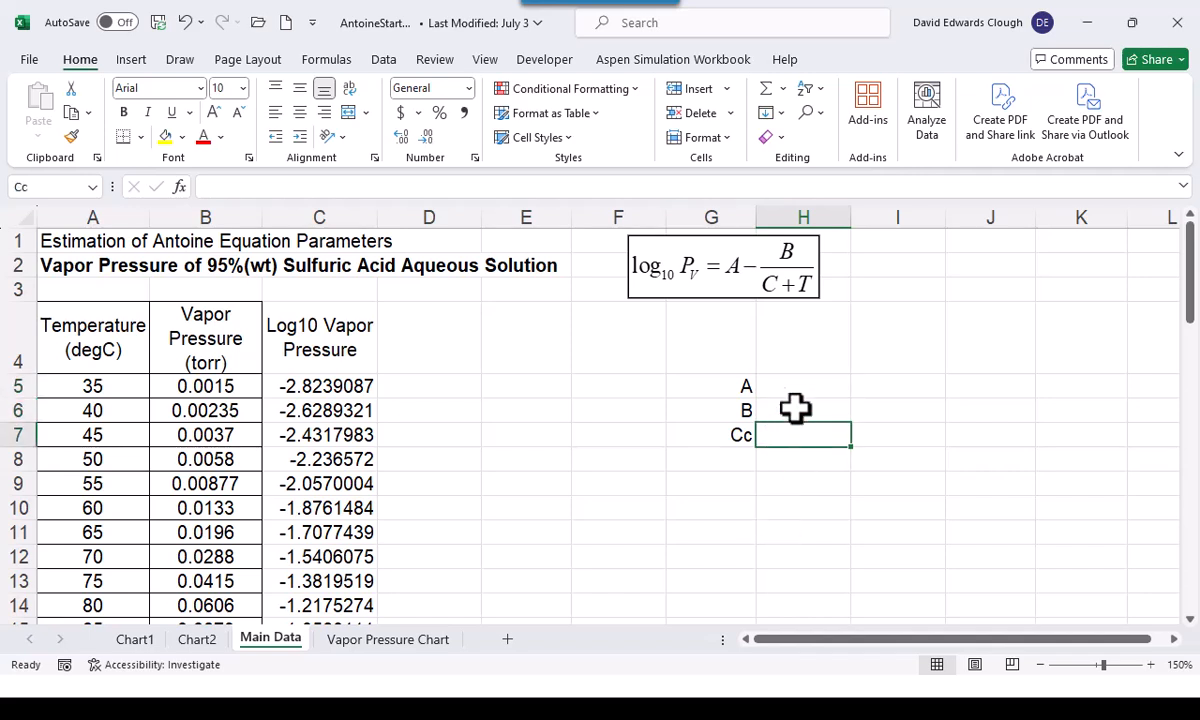
Enter the initial parameter estimates 10 for A, 2000 for B and 250 for Cc in H5:H7
left_click(816, 388)
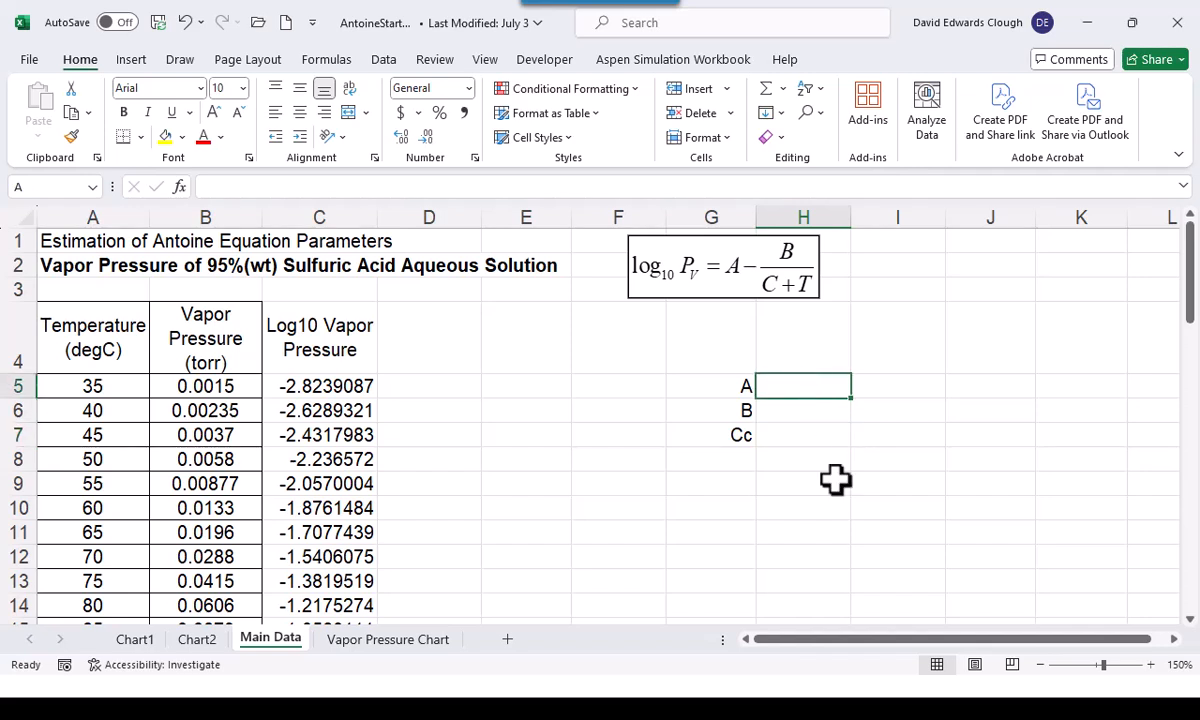
type("10")
key("Return")
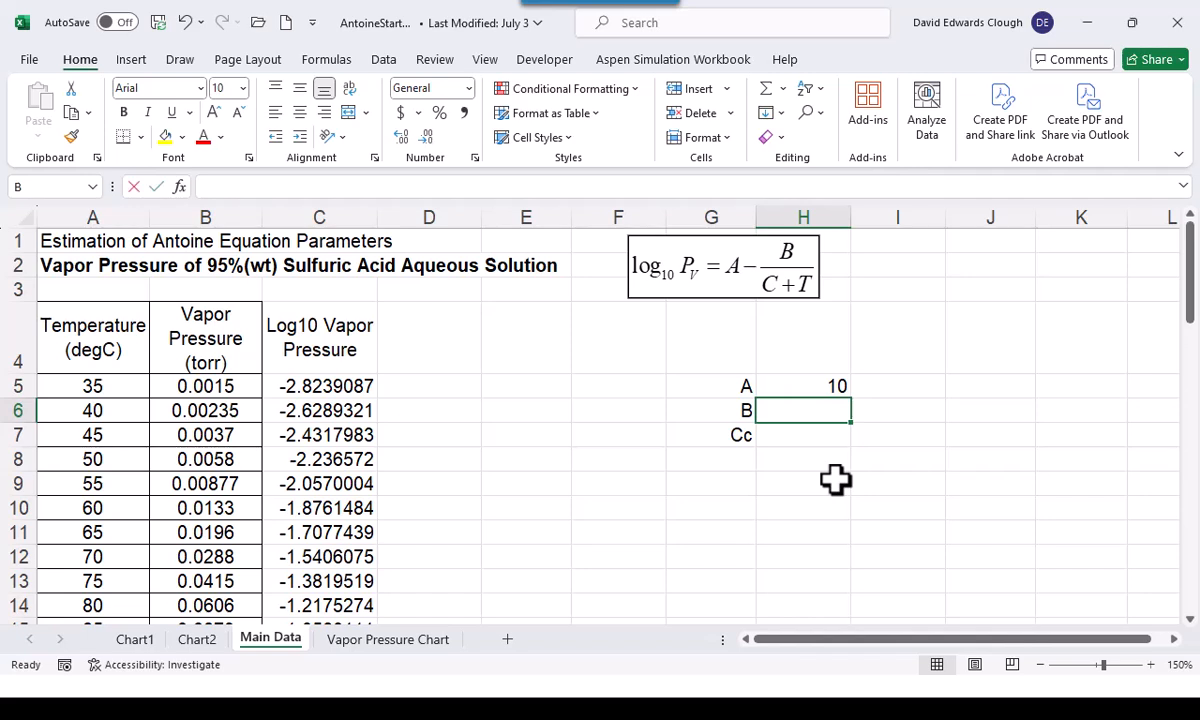
type("2000")
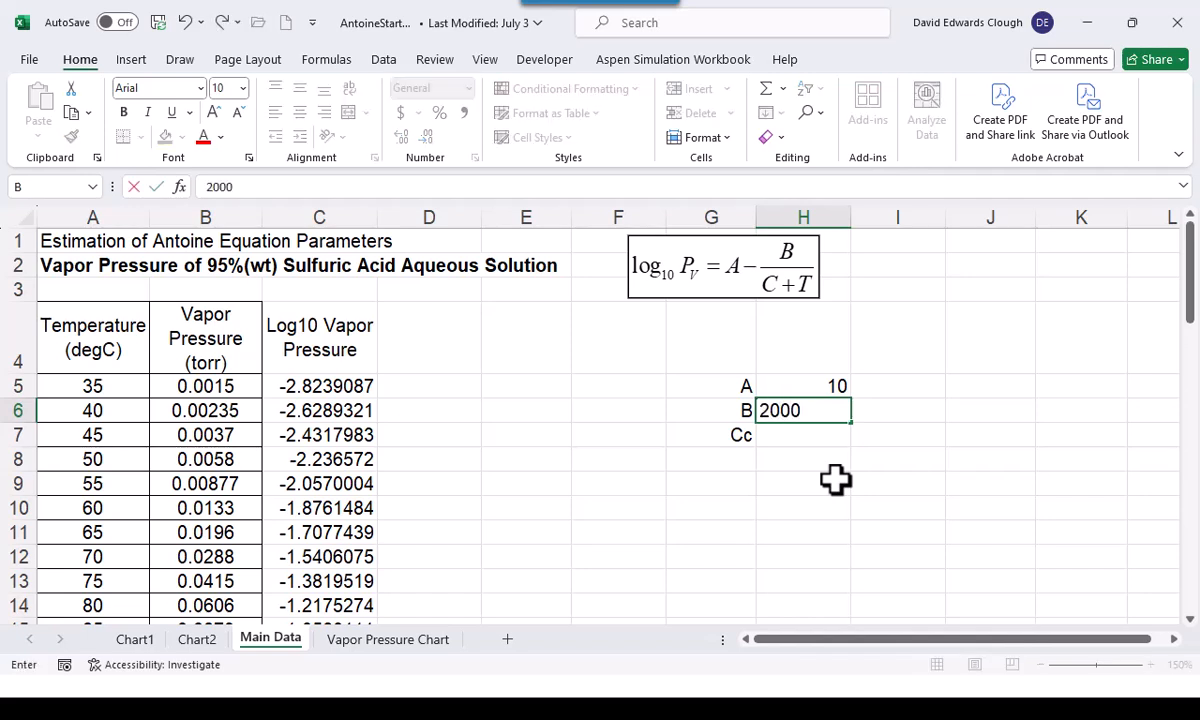
key("Return")
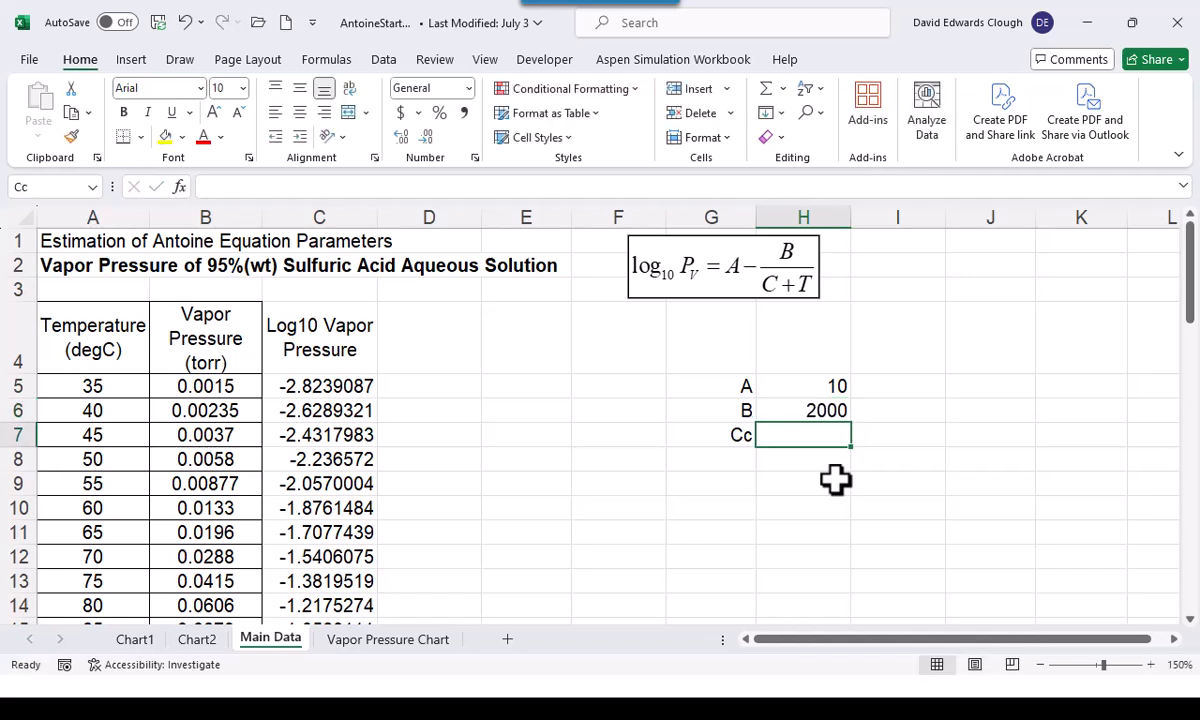
type("250")
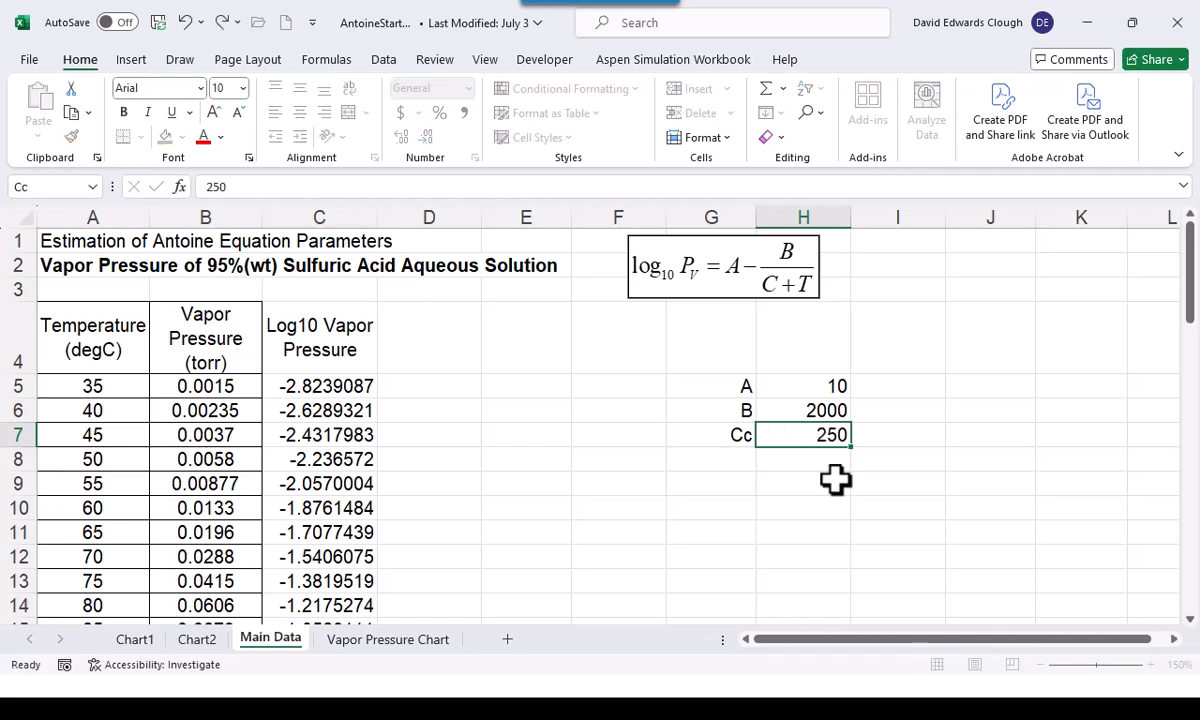
key("ctrl+Return")
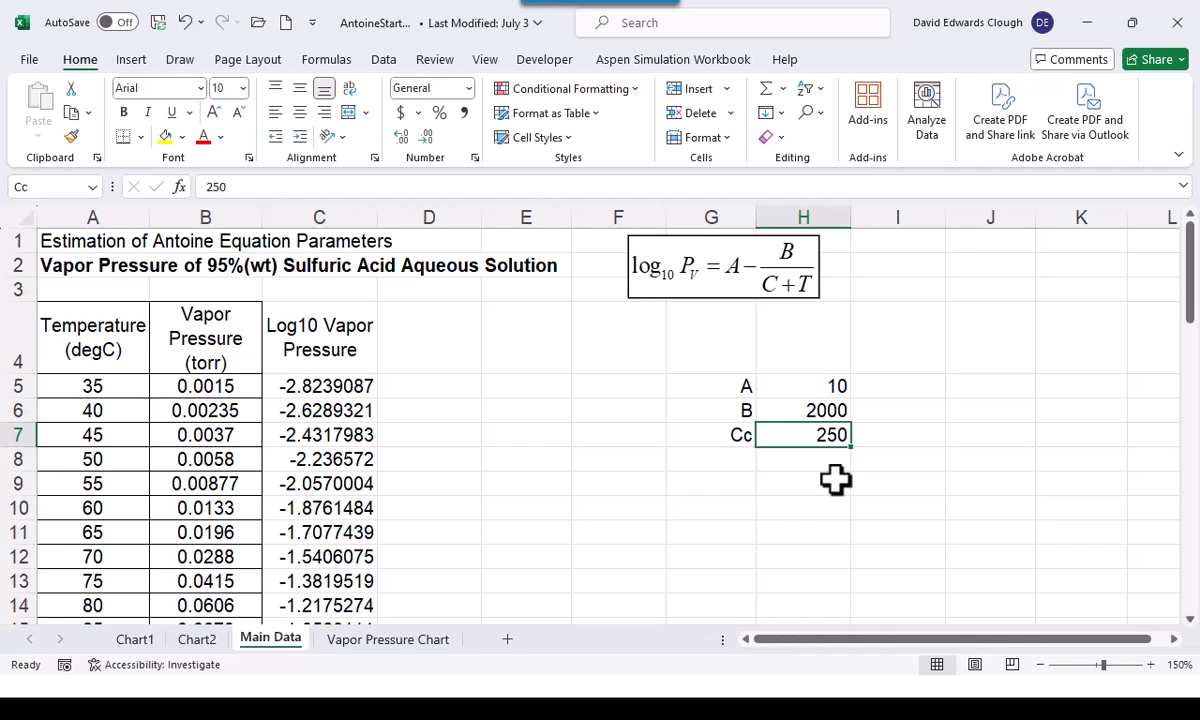
Widen column D slightly and enter the header "Predicted Log10 VP" in D4, centered with wrapped text
left_click(456, 340)
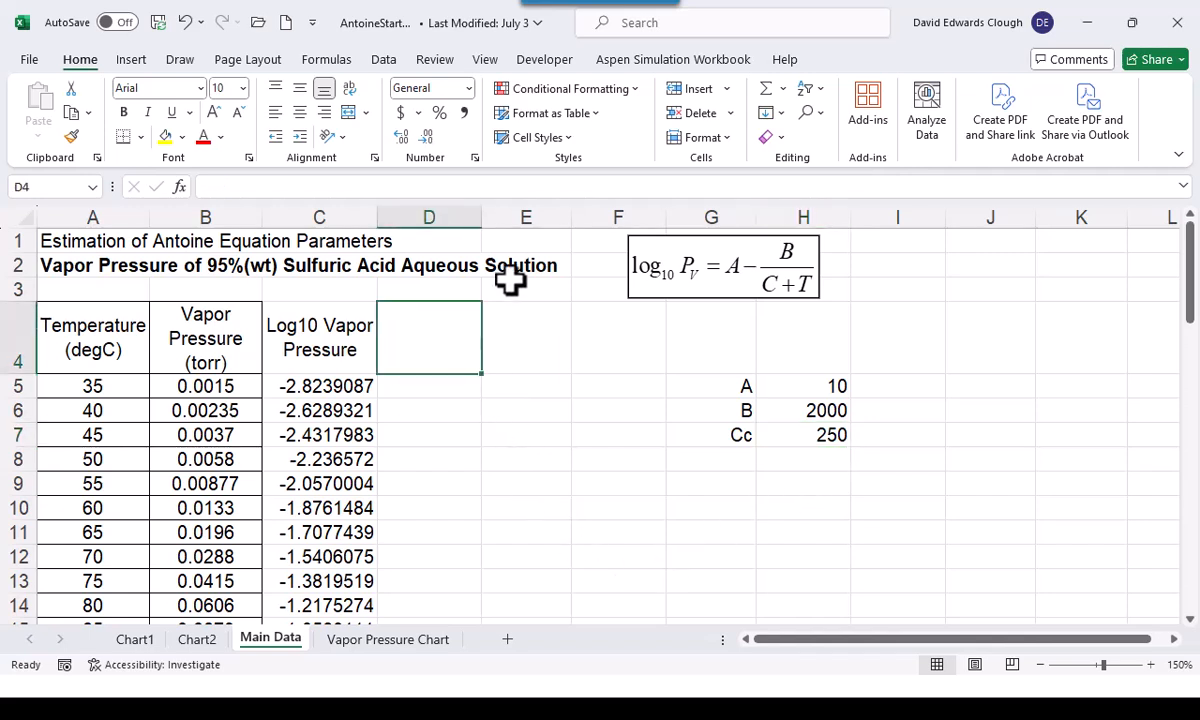
left_click_drag(478, 217, 500, 217)
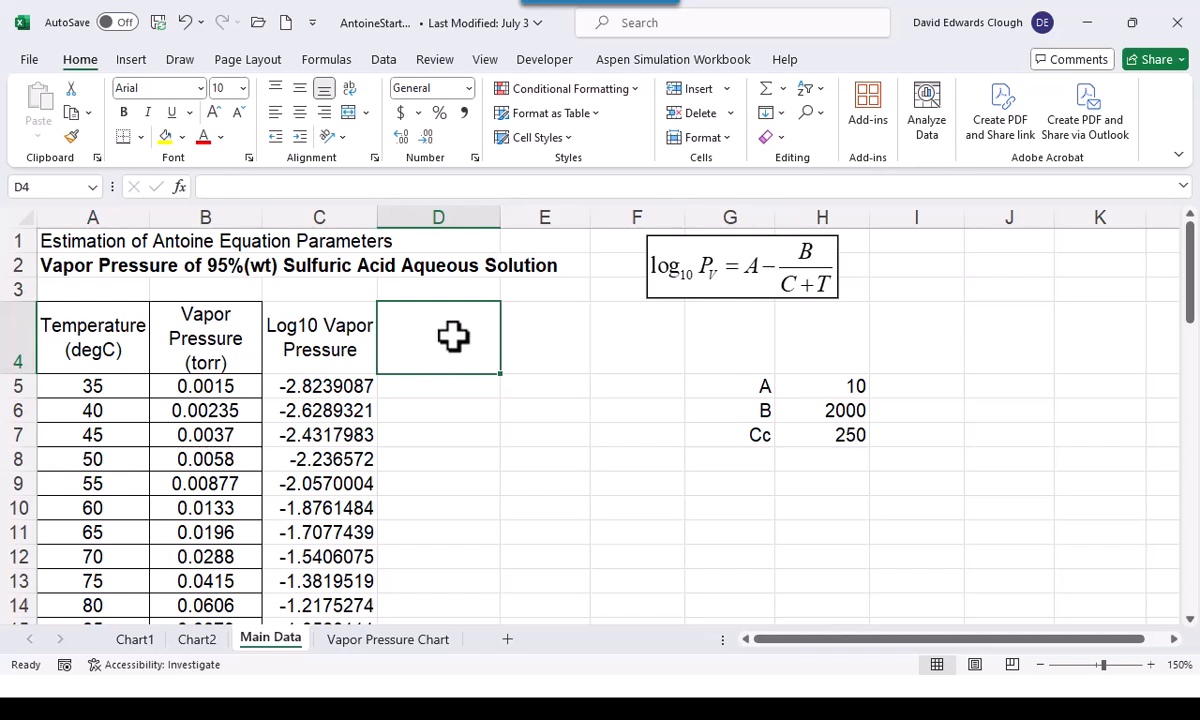
type("Predicted Log10 VP")
key("ctrl+Return")
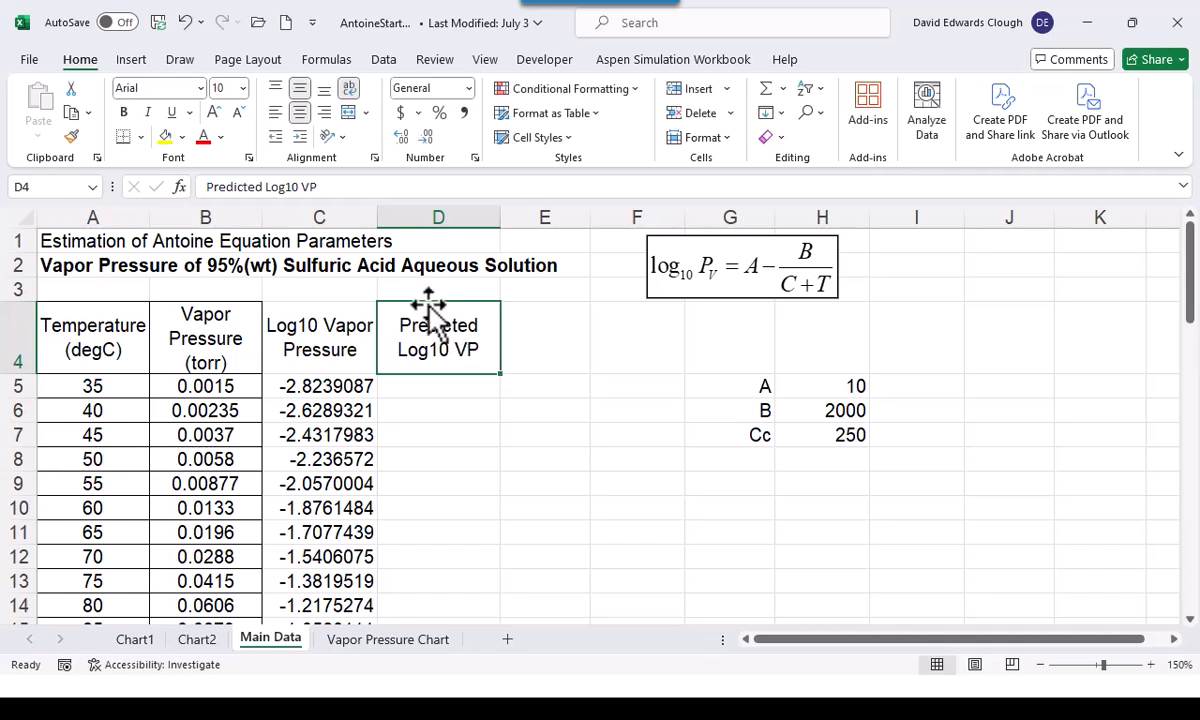
Enter the Antoine formula =A-B/(Cc+A5) in D5 and fill it down column D for all temperatures
left_click(470, 385)
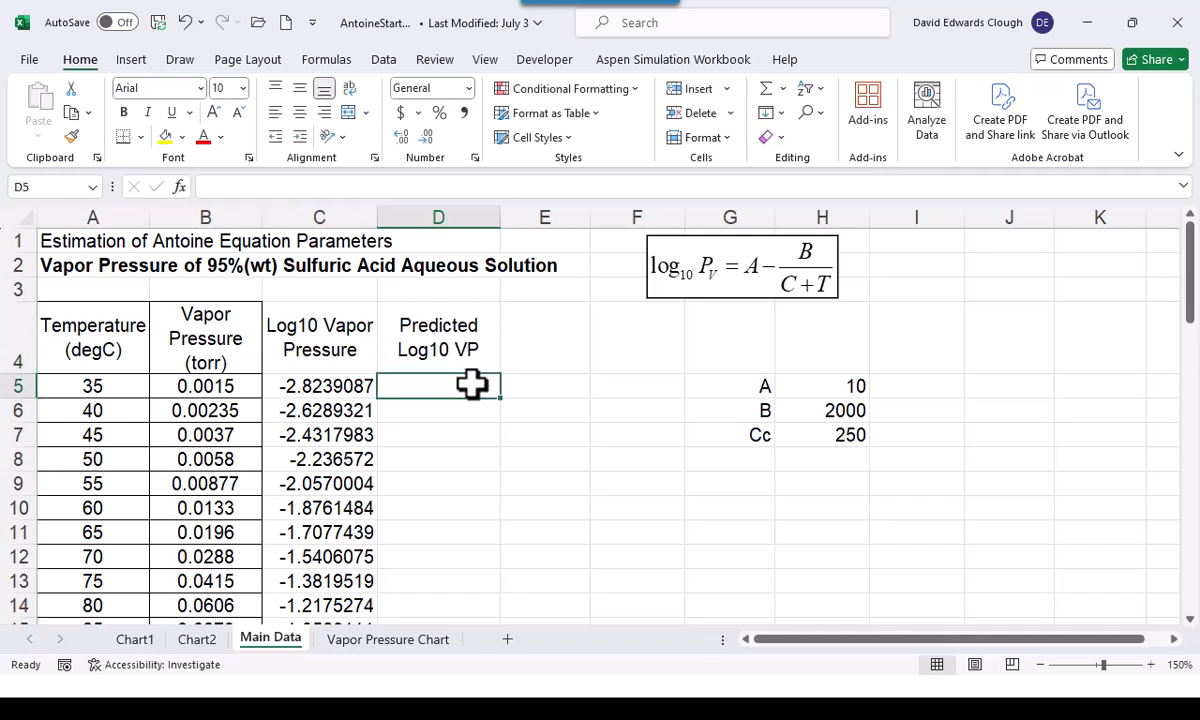
type("=")
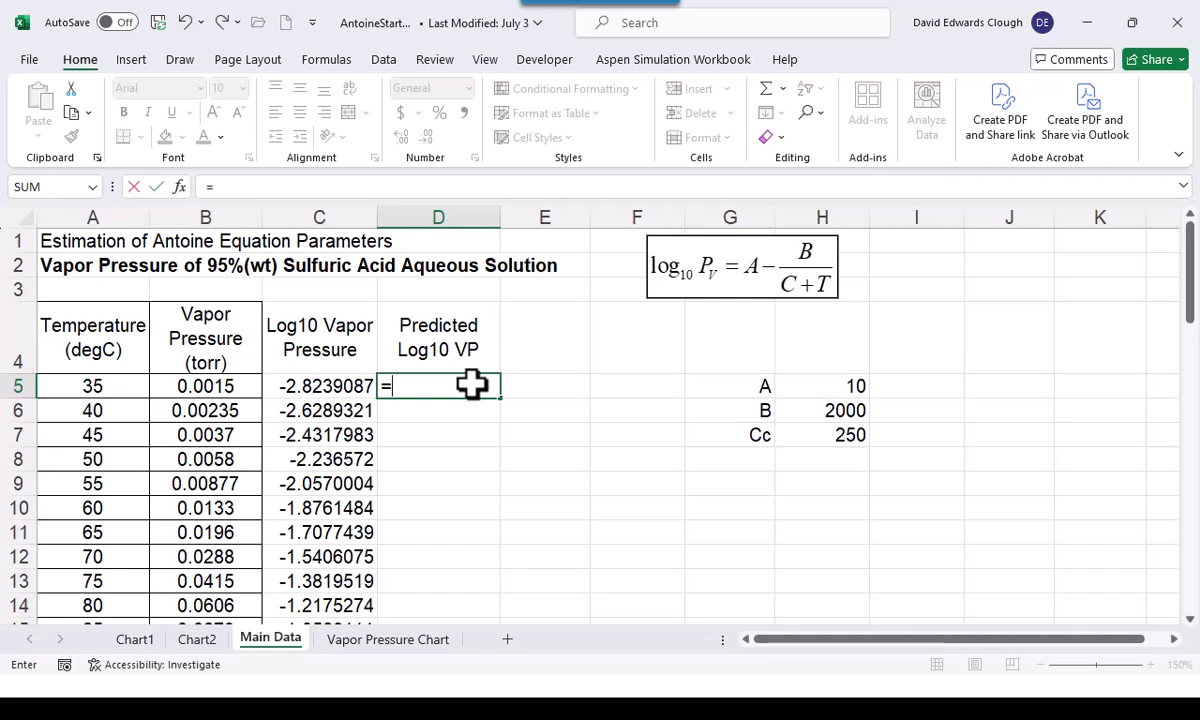
left_click(850, 385)
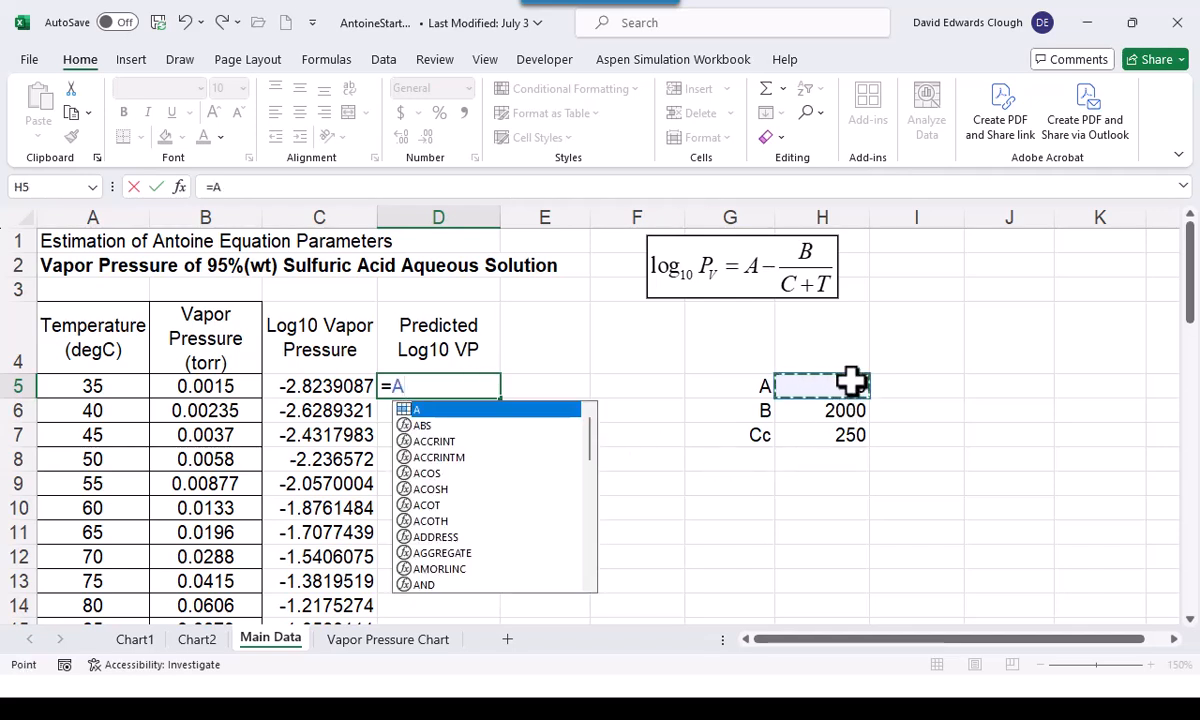
type("-")
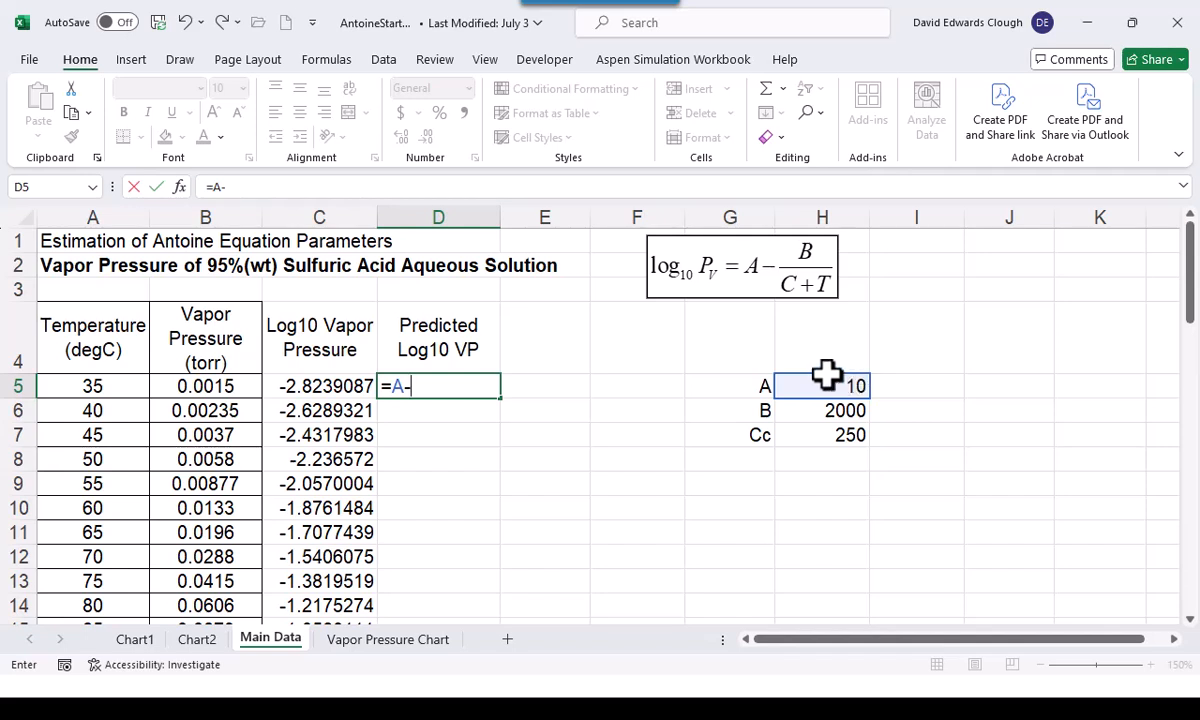
left_click(801, 417)
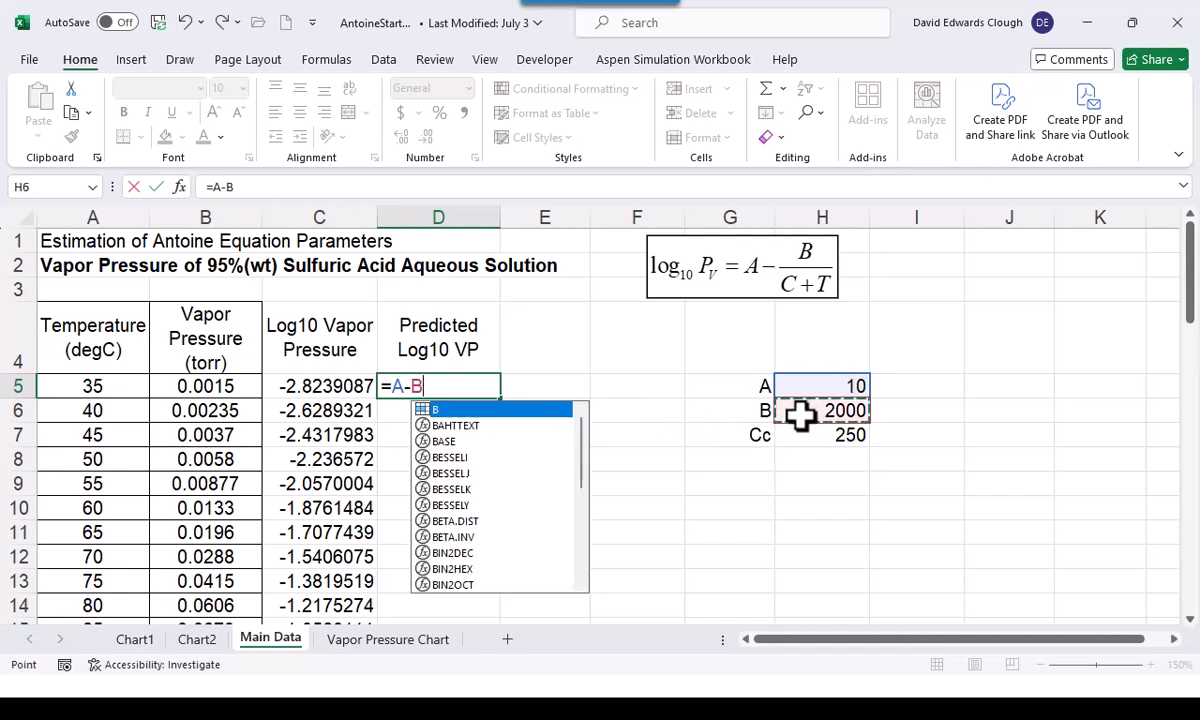
type("/(")
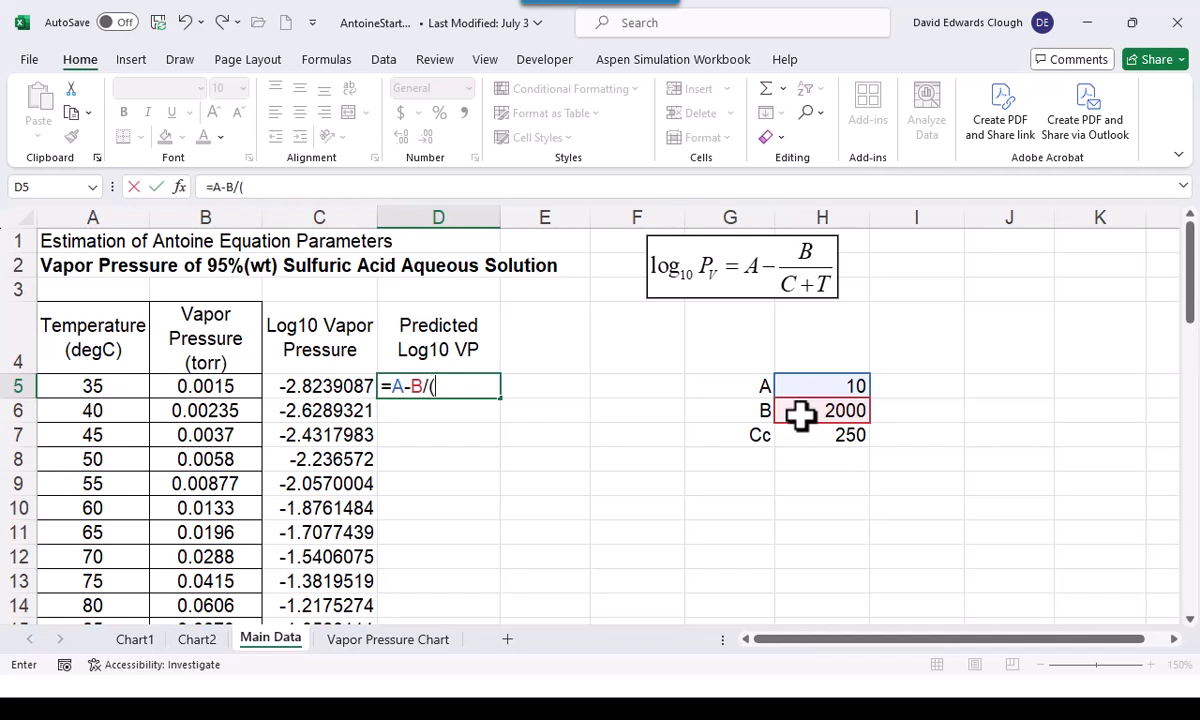
left_click(858, 436)
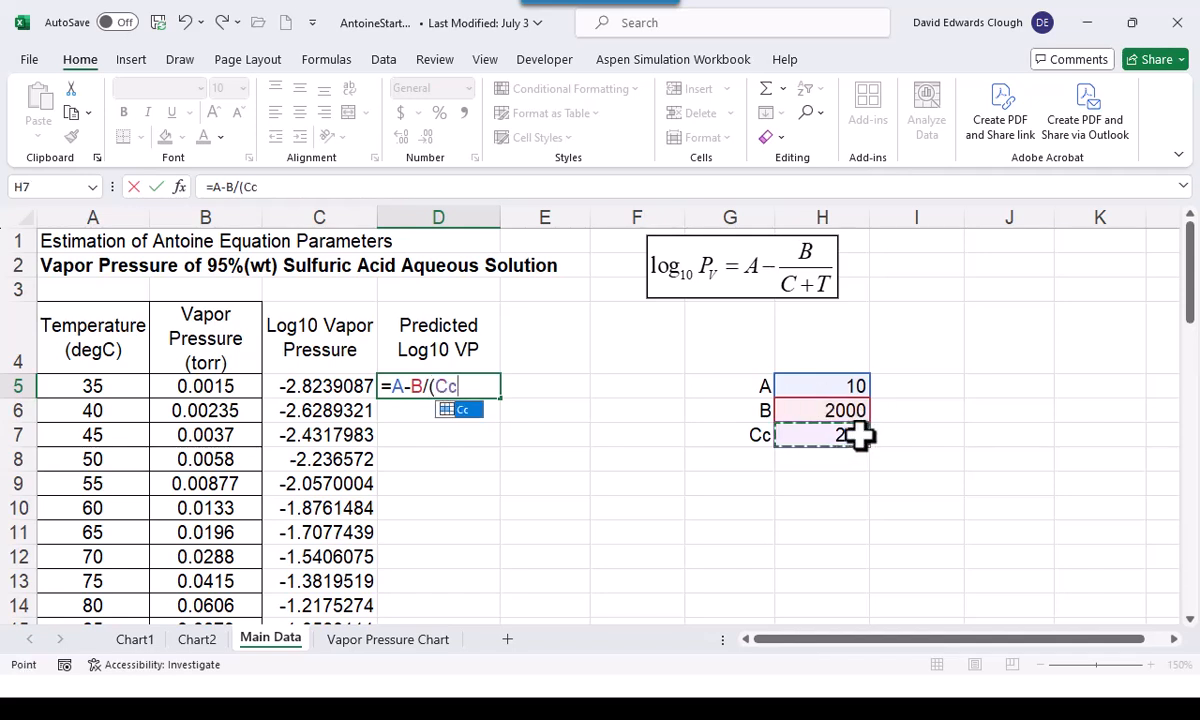
type("+")
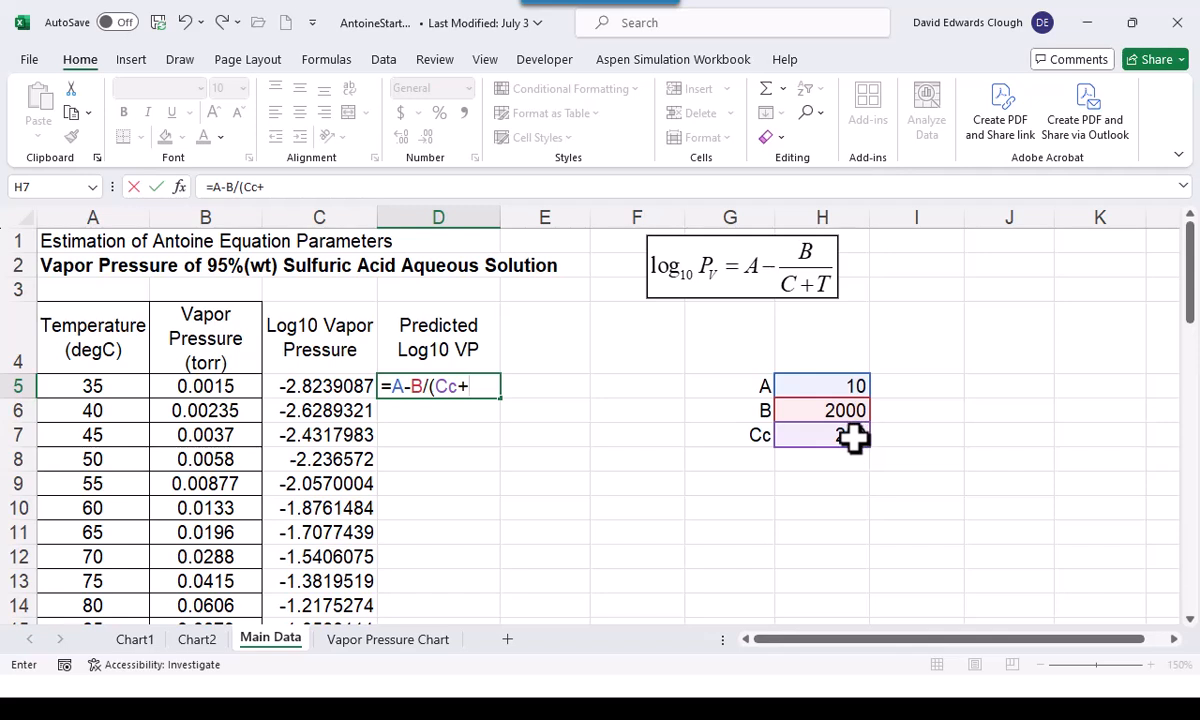
left_click(104, 384)
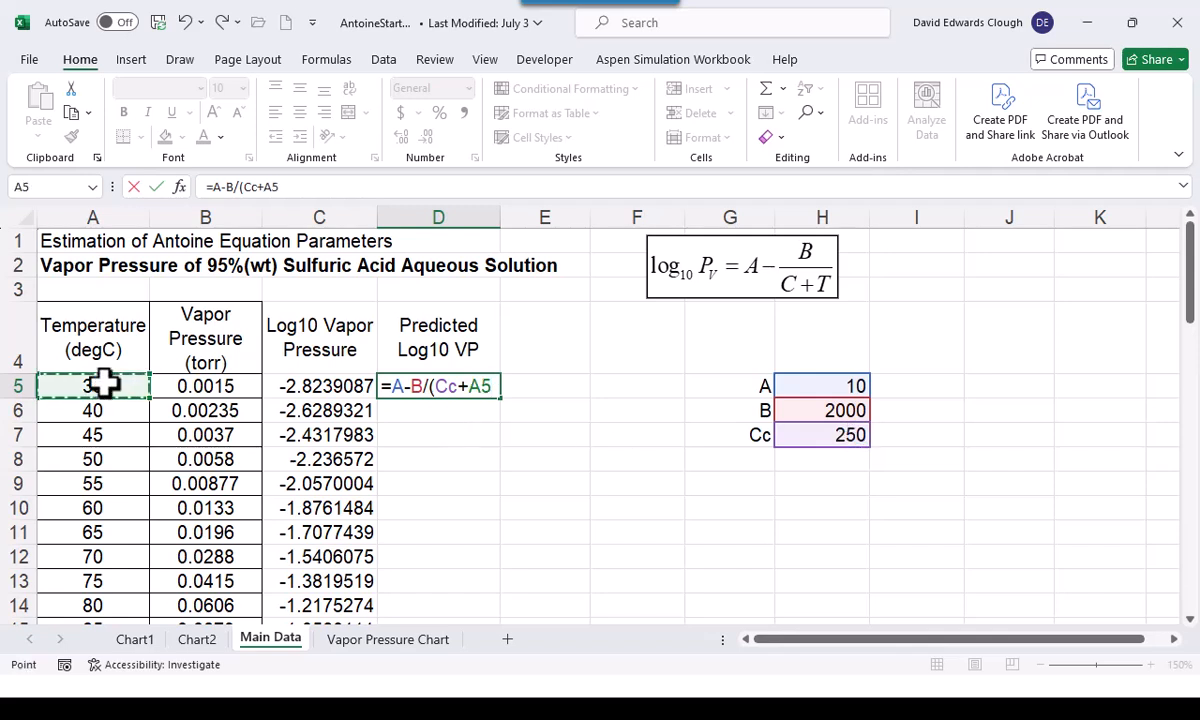
type(")")
key("ctrl+Return")
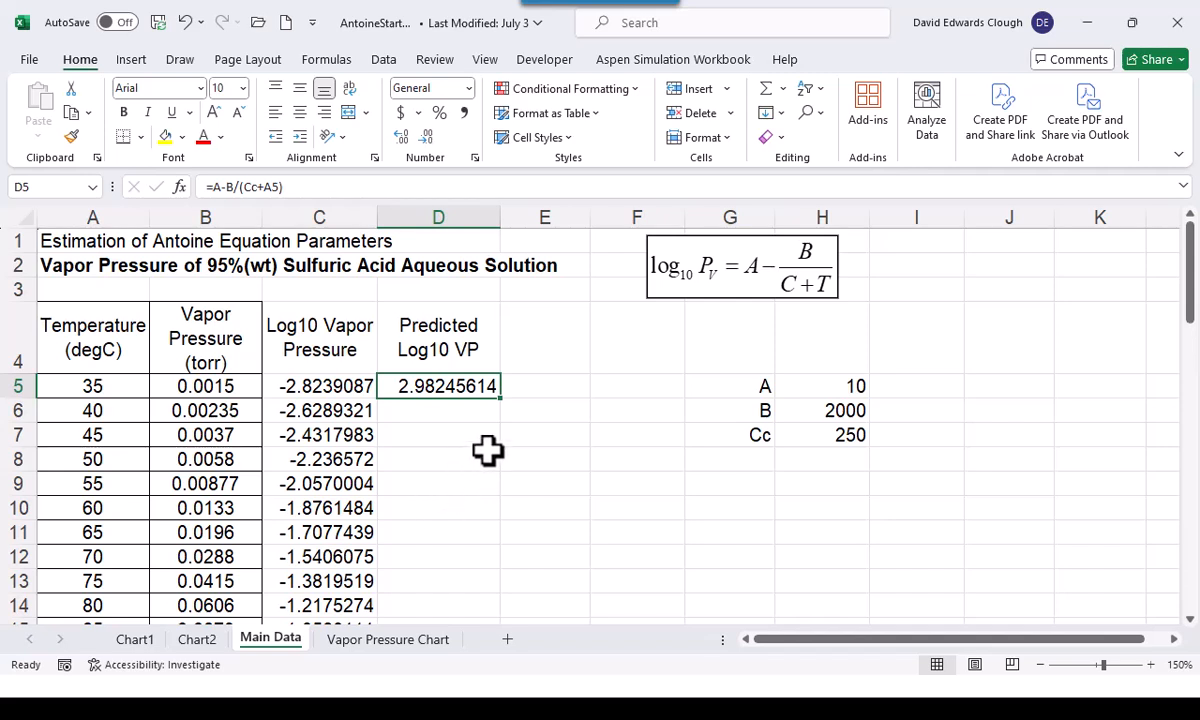
double_click(504, 400)
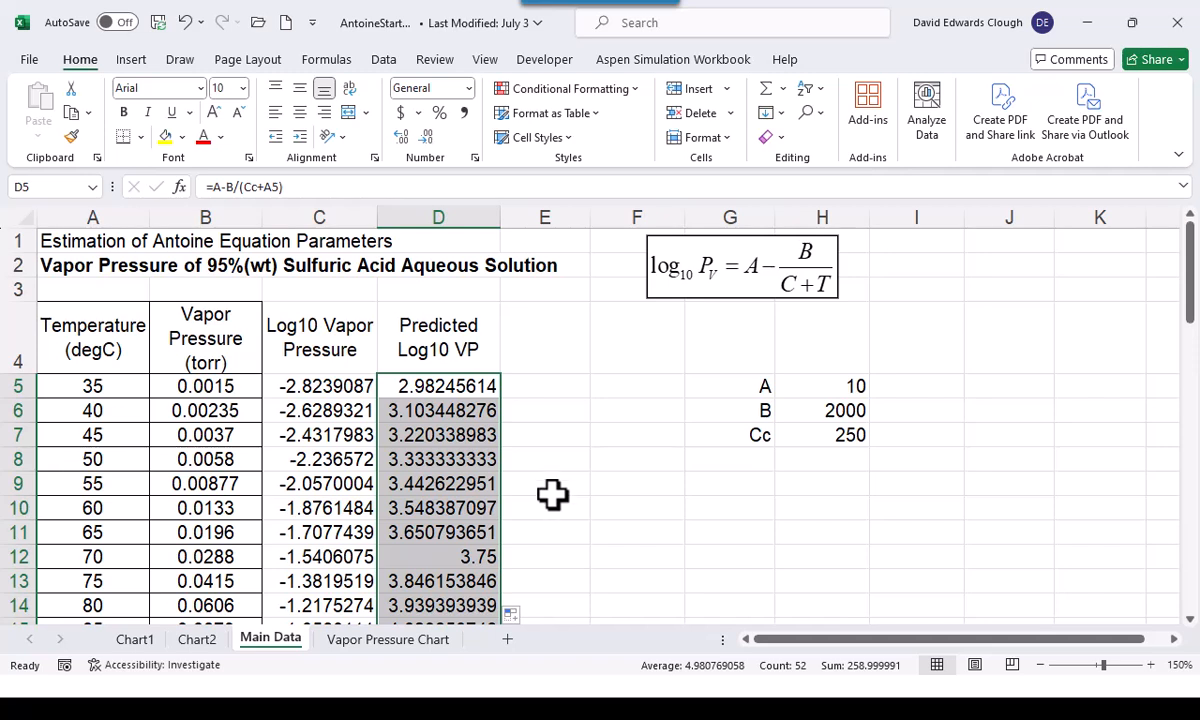
Copy the predicted Log10 VP values from column D and paste them as a second series into the Chart2 chart
key("ctrl+c")
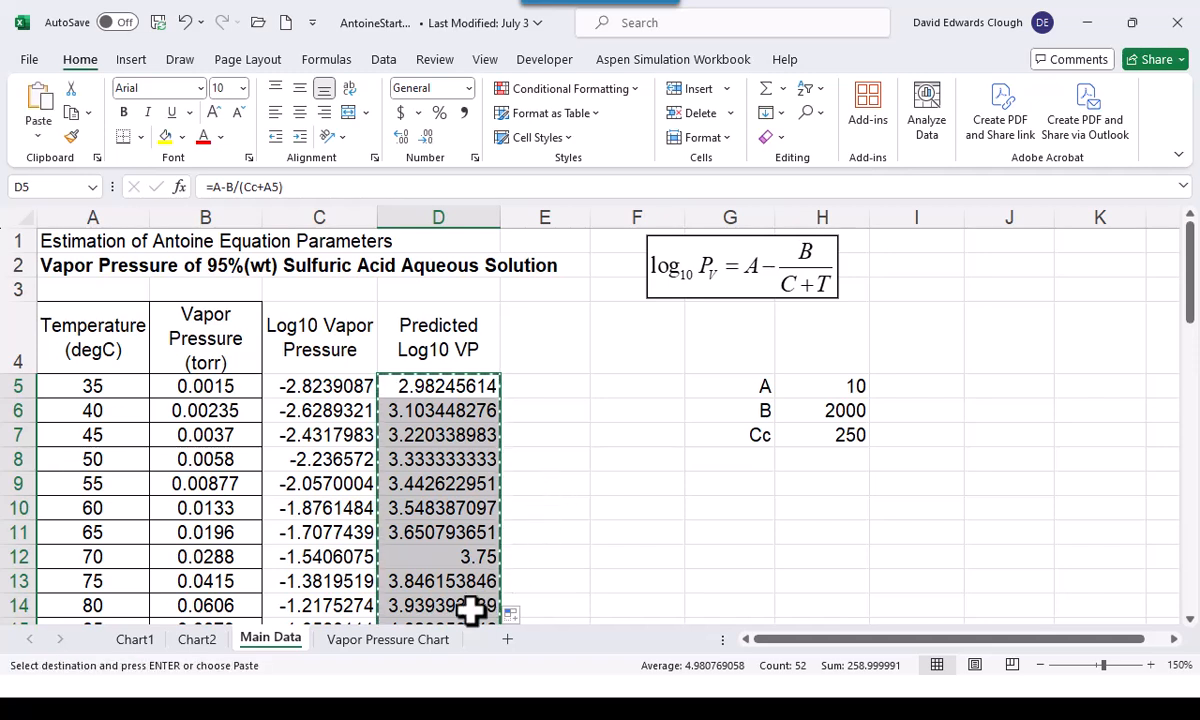
left_click(200, 640)
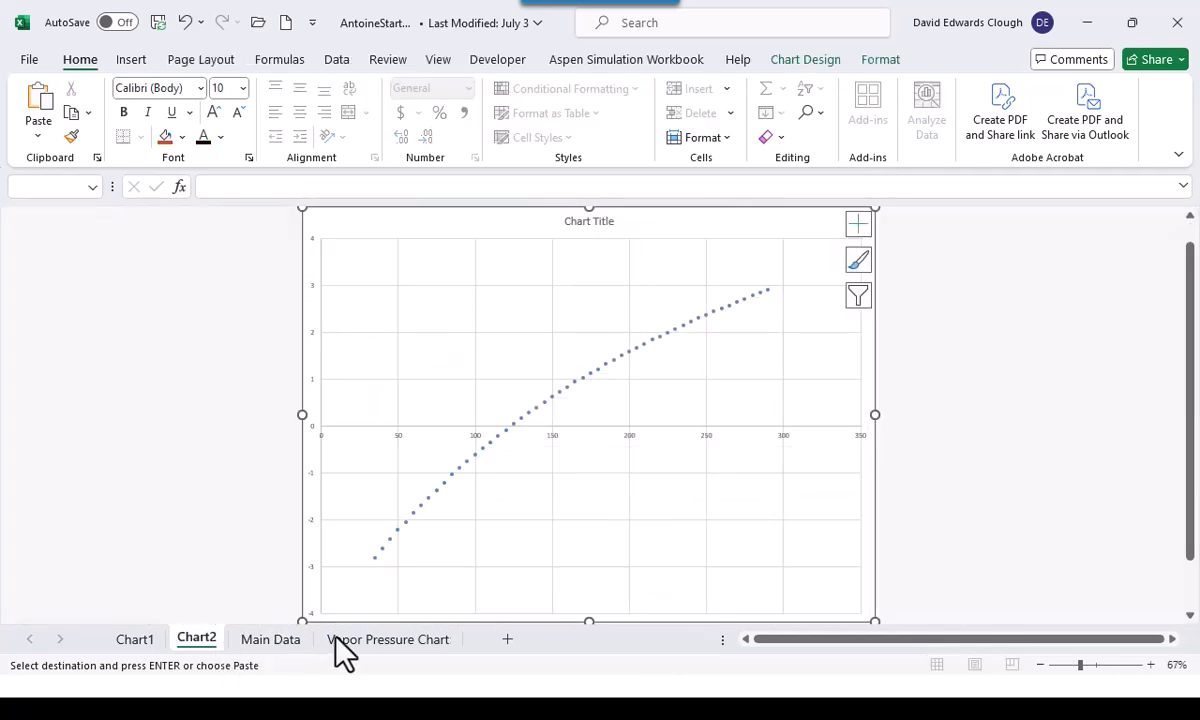
left_click(514, 505)
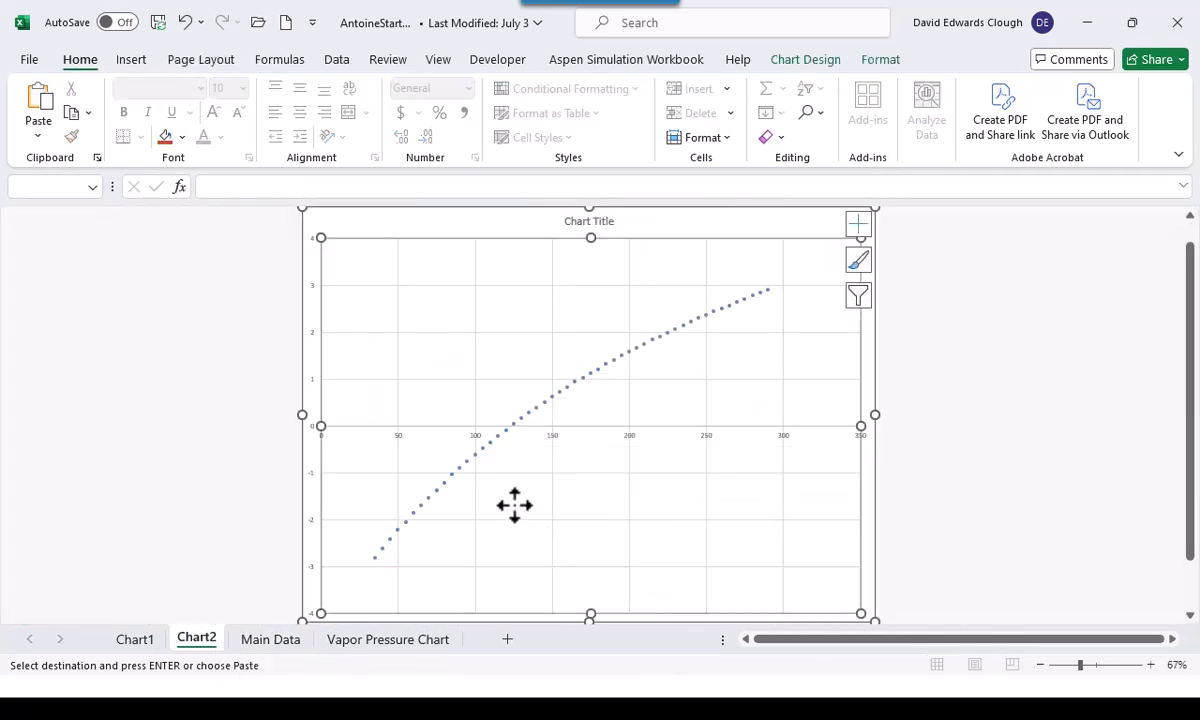
left_click(403, 227)
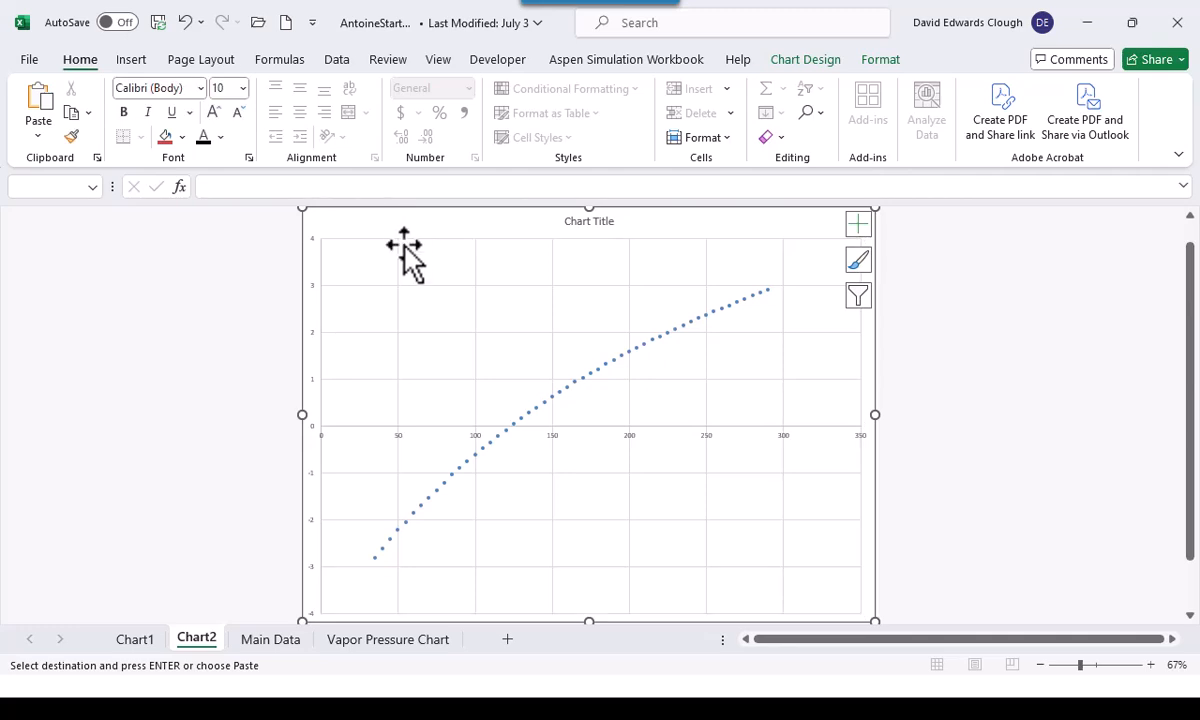
key("ctrl+v")
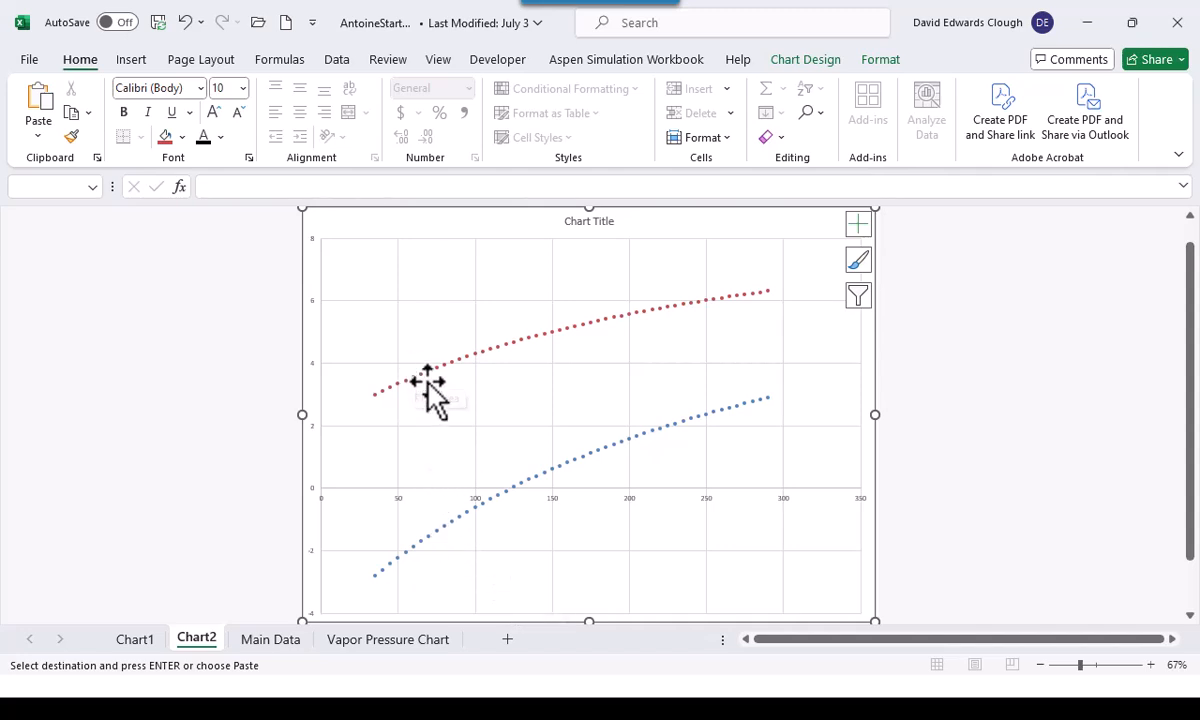
Move the two-series chart from the Chart2 sheet into Chart1 as an embedded object
right_click(499, 239)
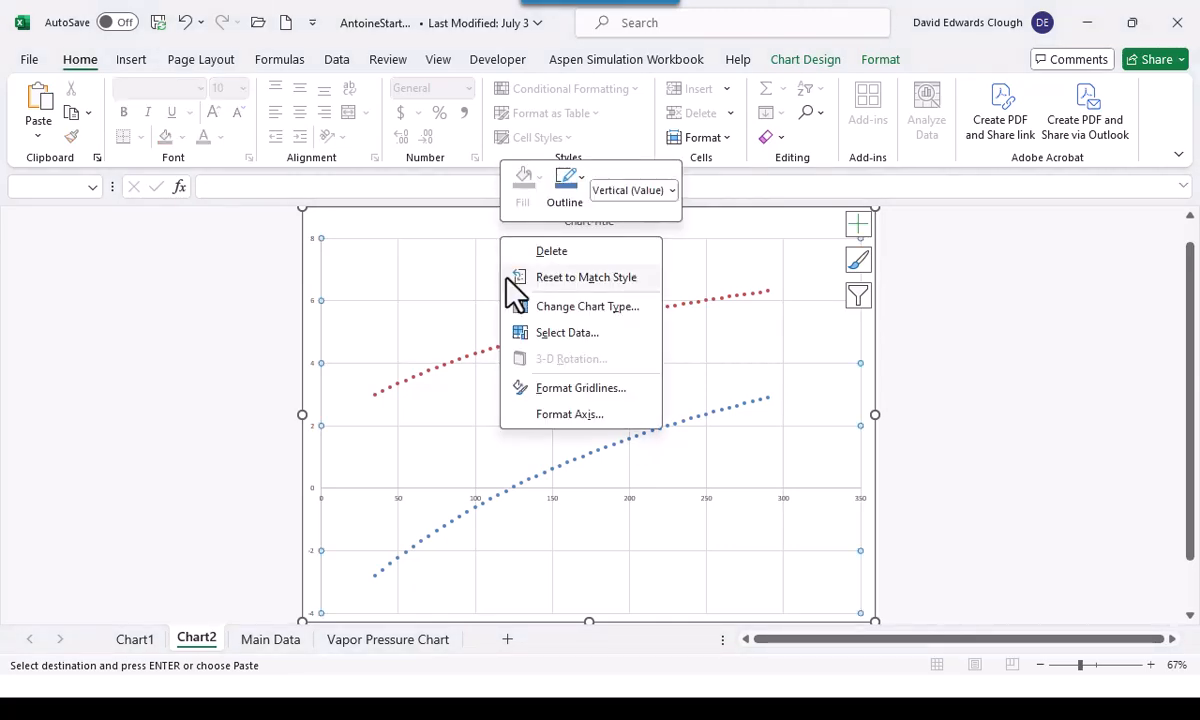
key("Escape")
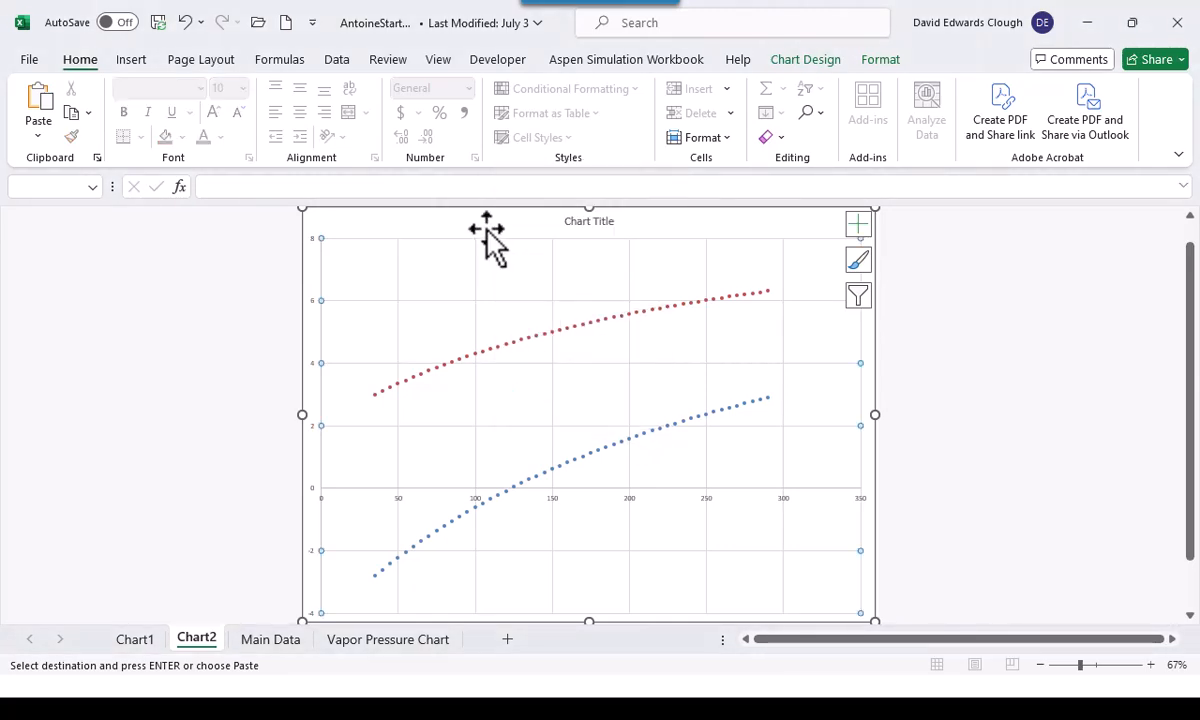
right_click(485, 228)
left_click(525, 406)
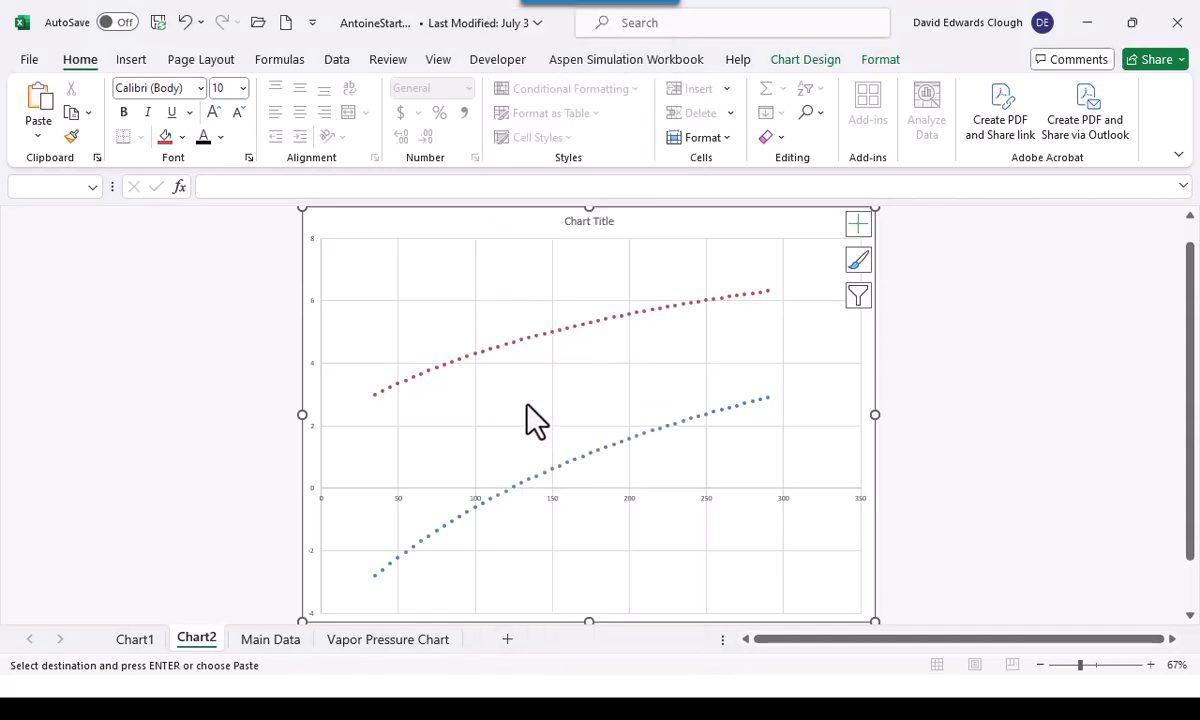
left_click(401, 421)
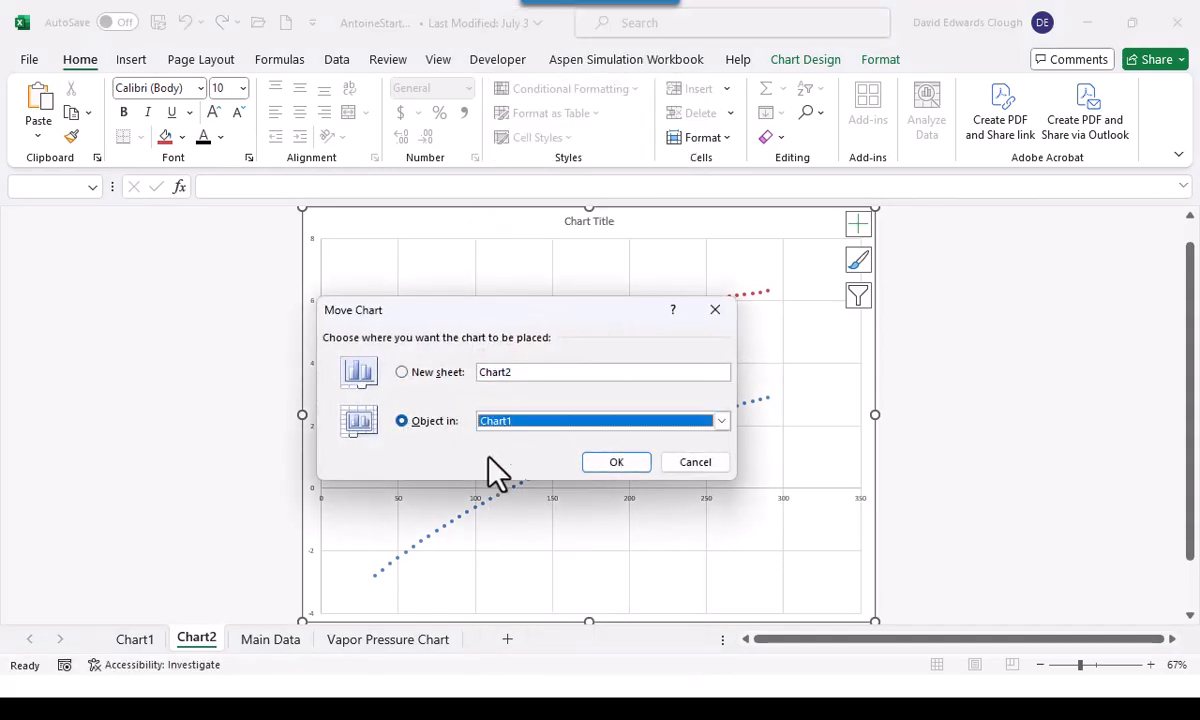
left_click(607, 481)
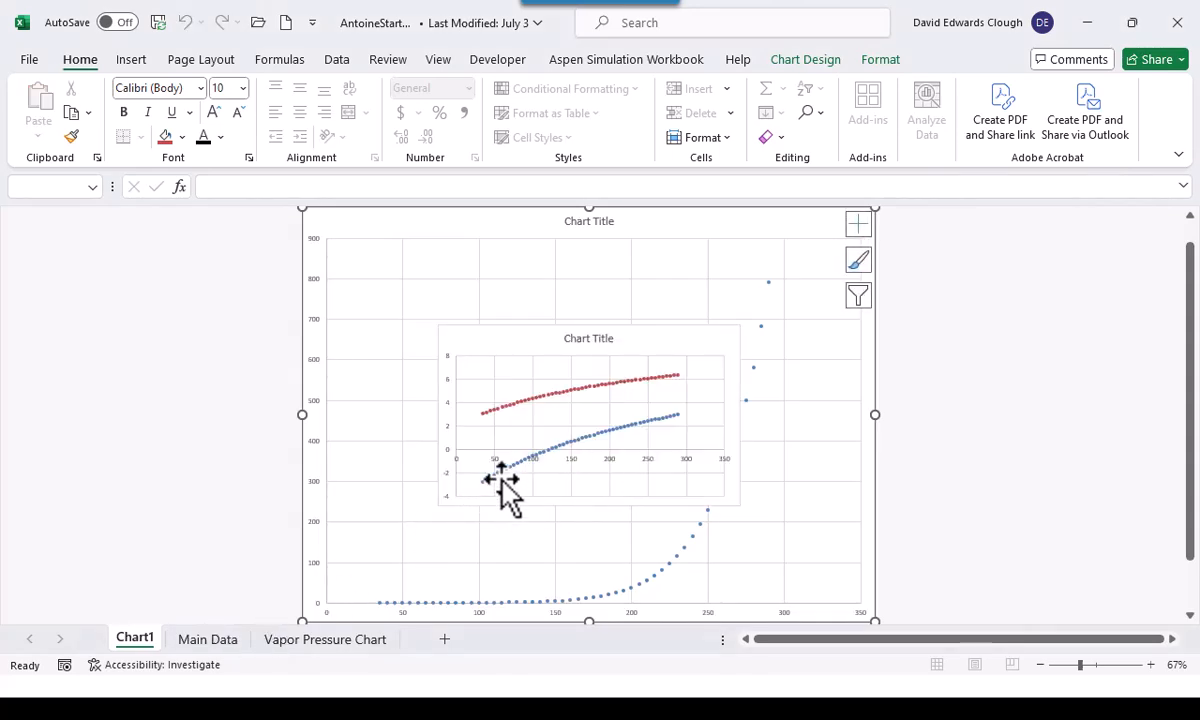
Move the two-series chart embedded in Chart1 to the Main Data sheet as an object
left_click(509, 351)
right_click(514, 359)
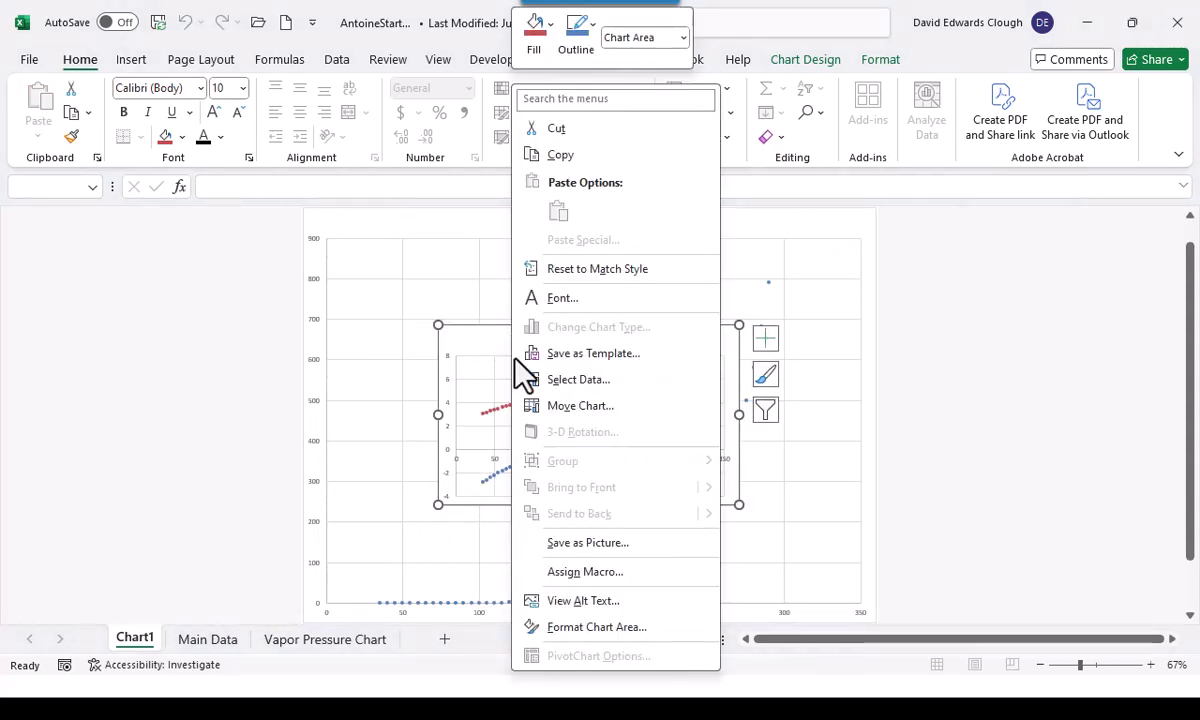
left_click(537, 405)
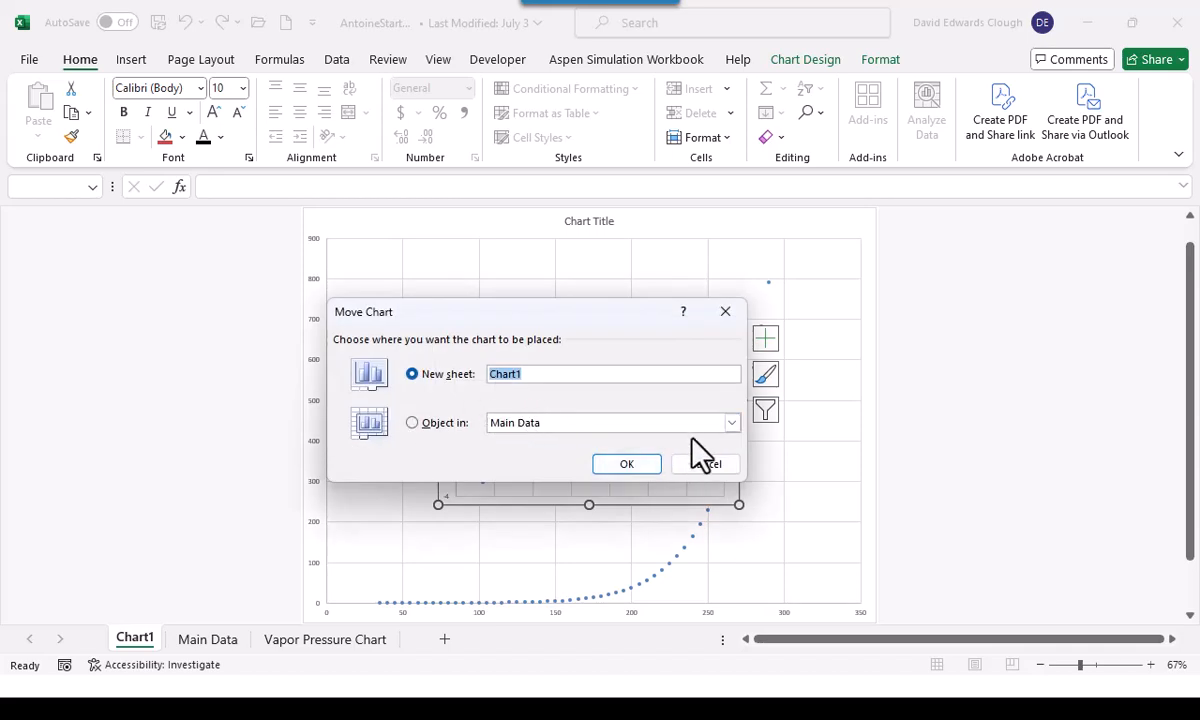
left_click(411, 423)
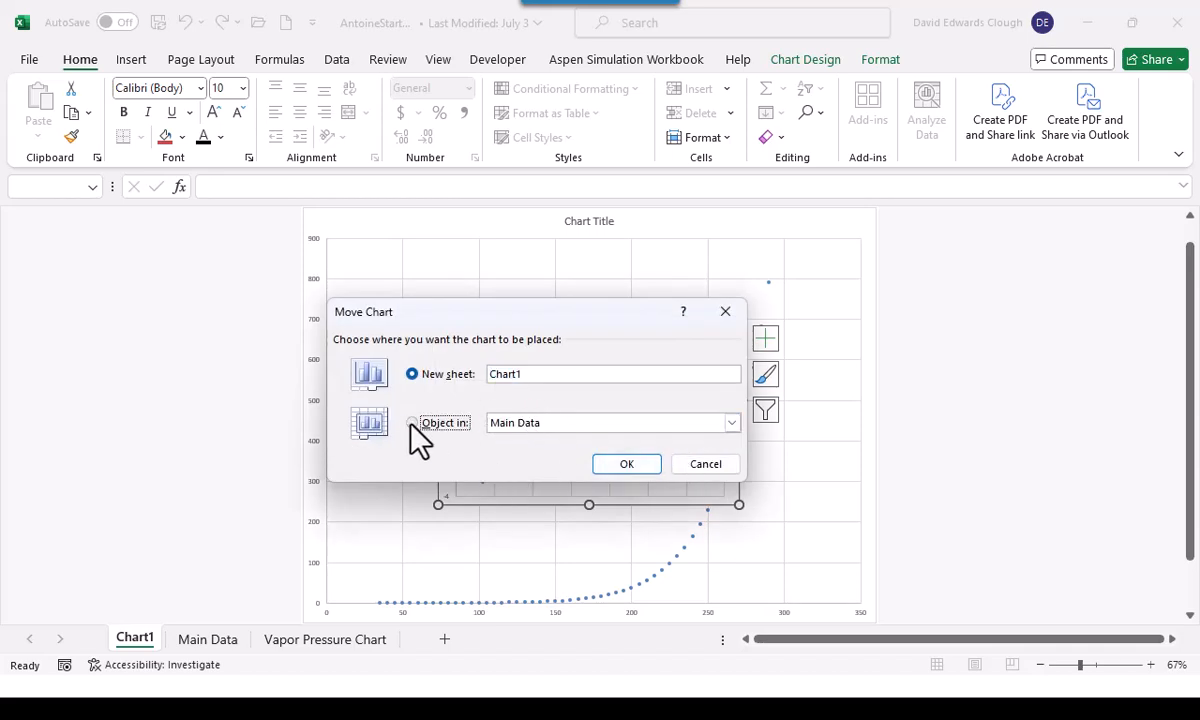
left_click(618, 466)
Reposition and resize the chart on Main Data to span about columns E to K from row 4, and shift its plot area upward
left_click_drag(583, 517, 664, 281)
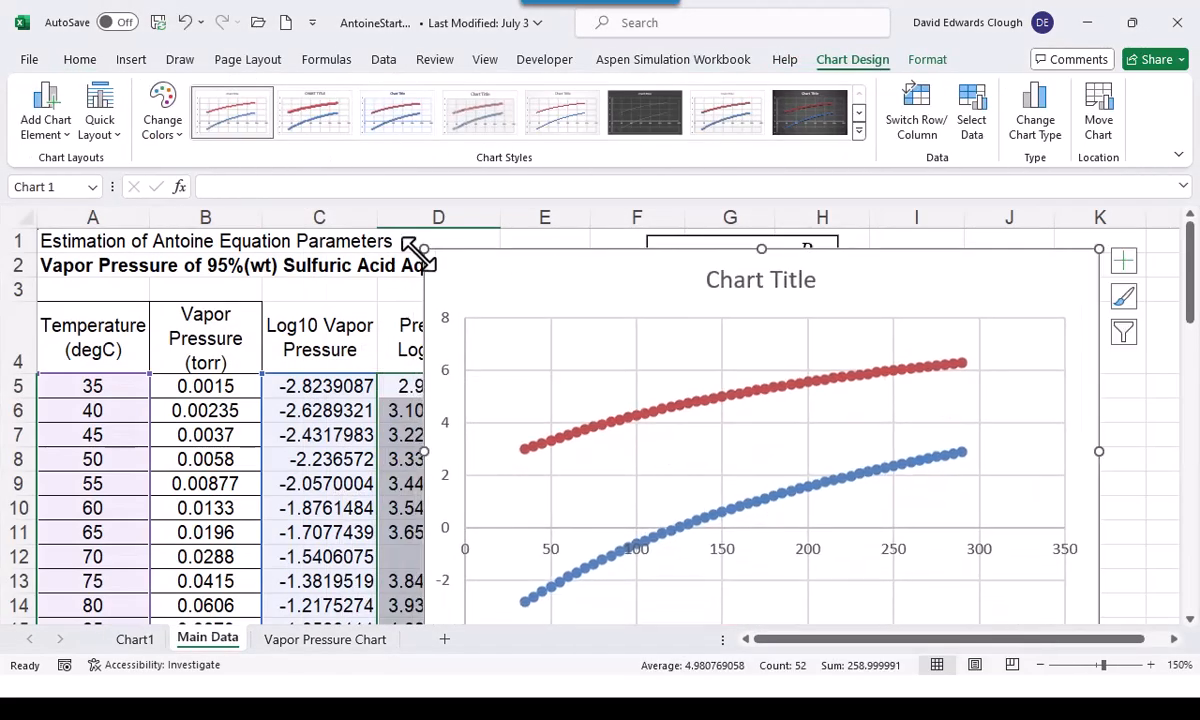
left_click_drag(422, 250, 549, 379)
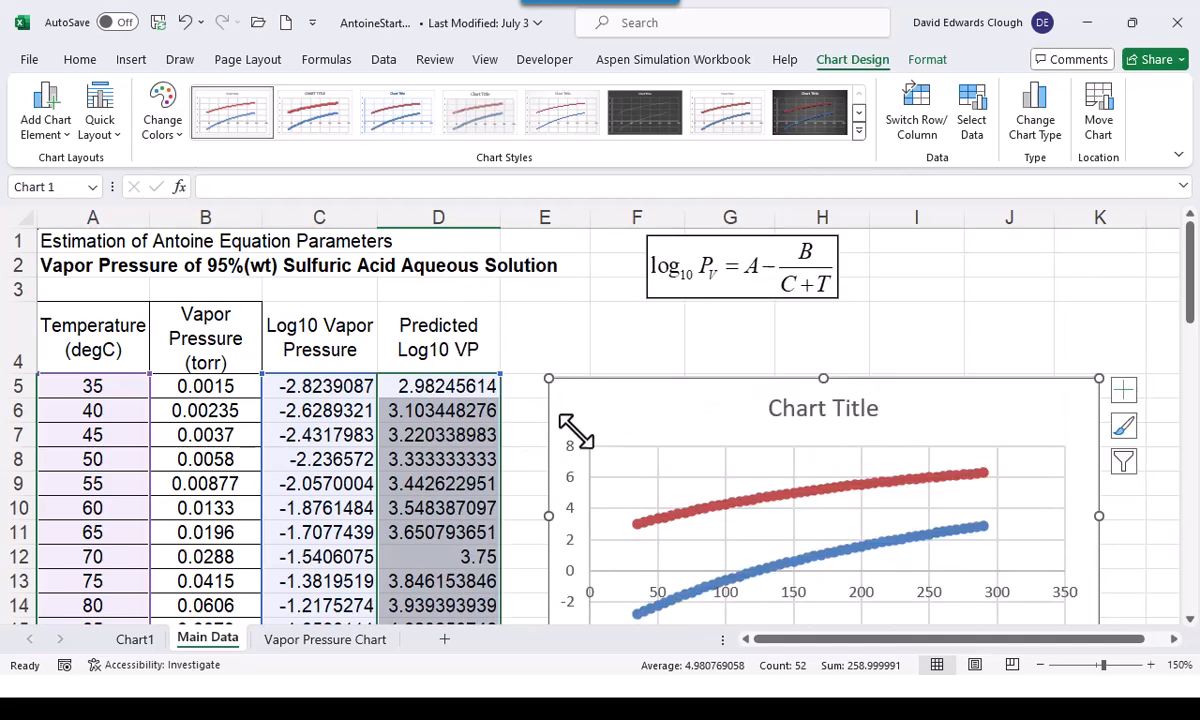
left_click_drag(674, 477, 615, 322)
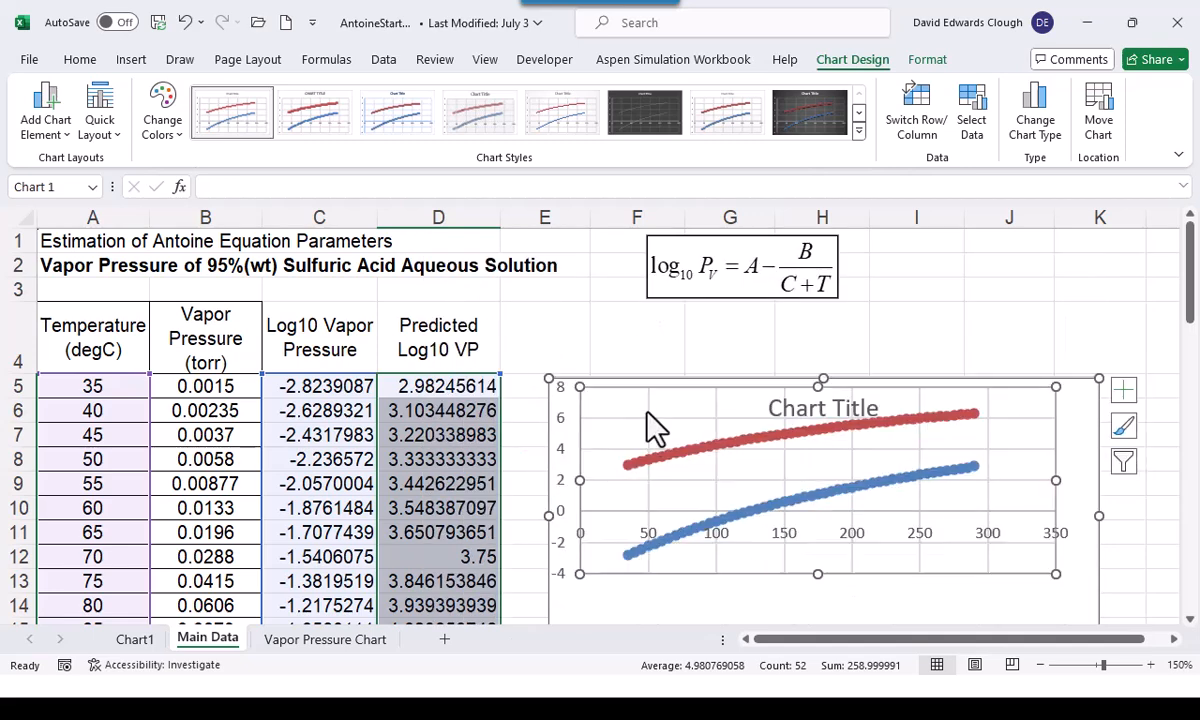
left_click(648, 335)
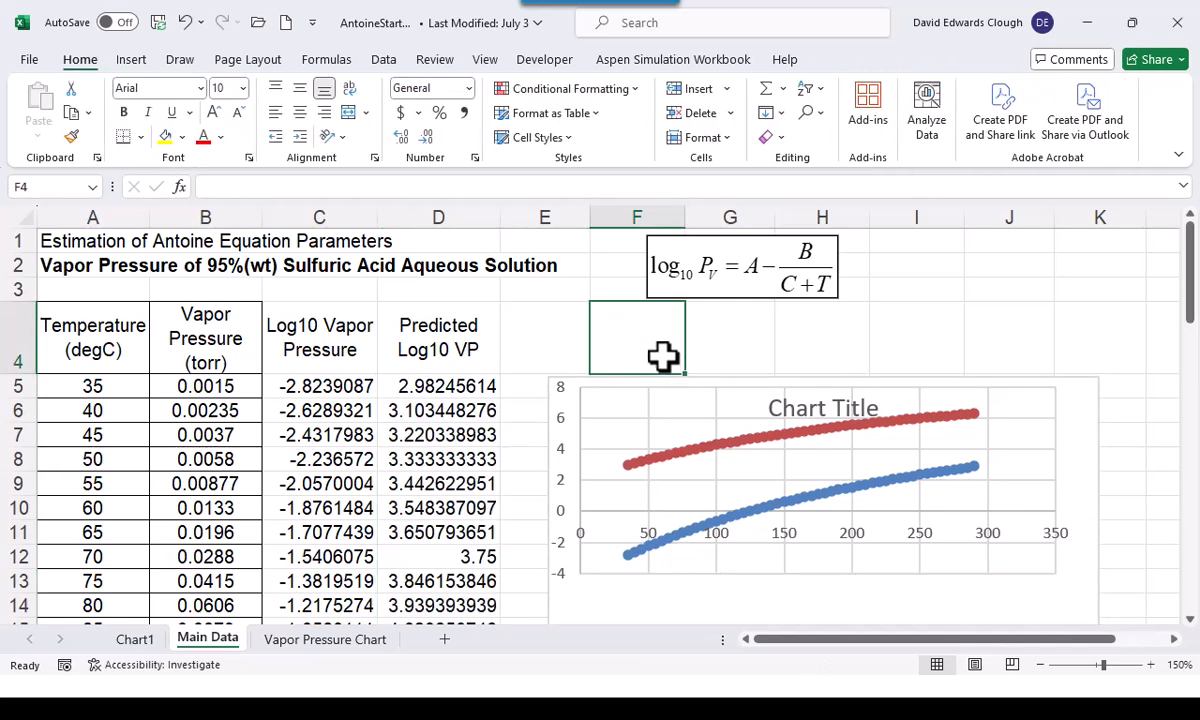
left_click(1075, 392)
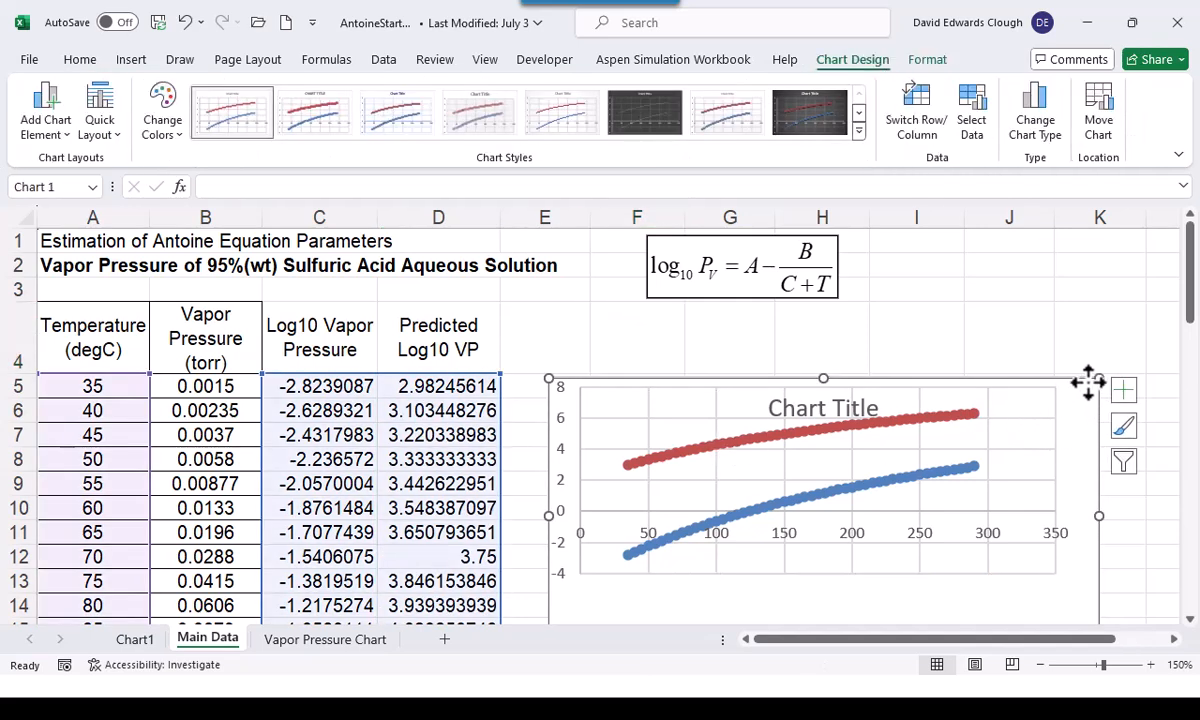
left_click_drag(1100, 377, 1092, 323)
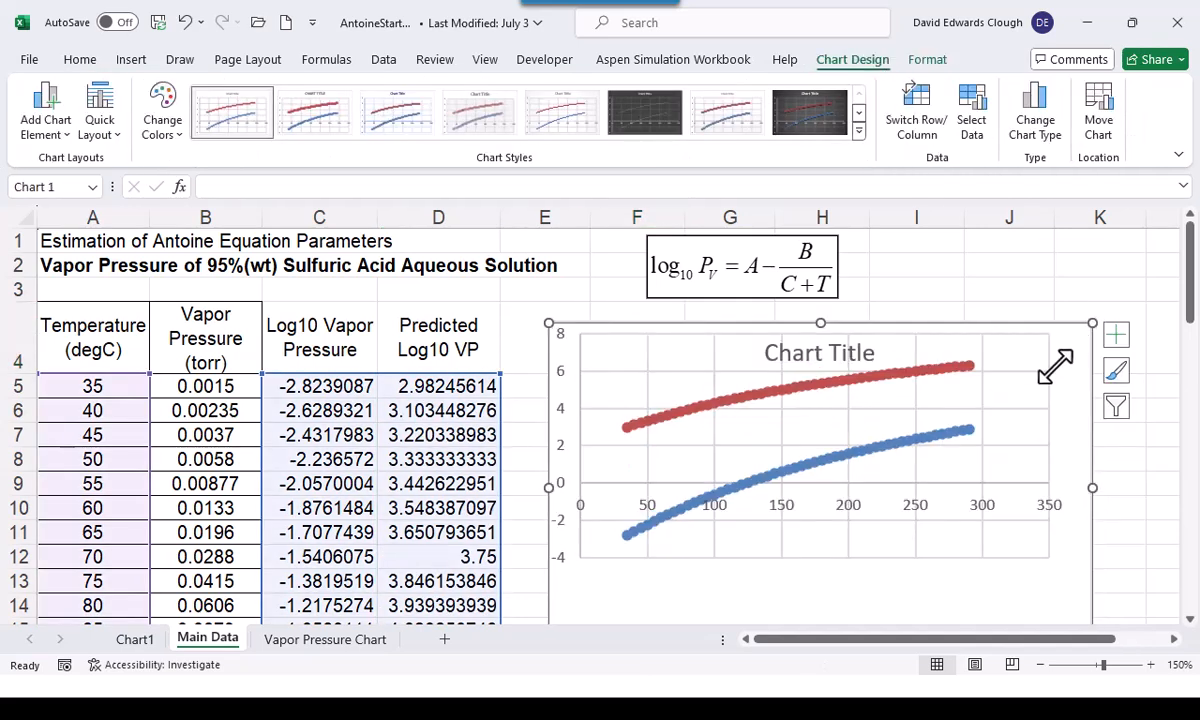
Move the chart up so its lower edge sits near row 14, and stretch the plot area downward to fill it
left_click_drag(980, 618, 910, 489)
left_click(910, 489)
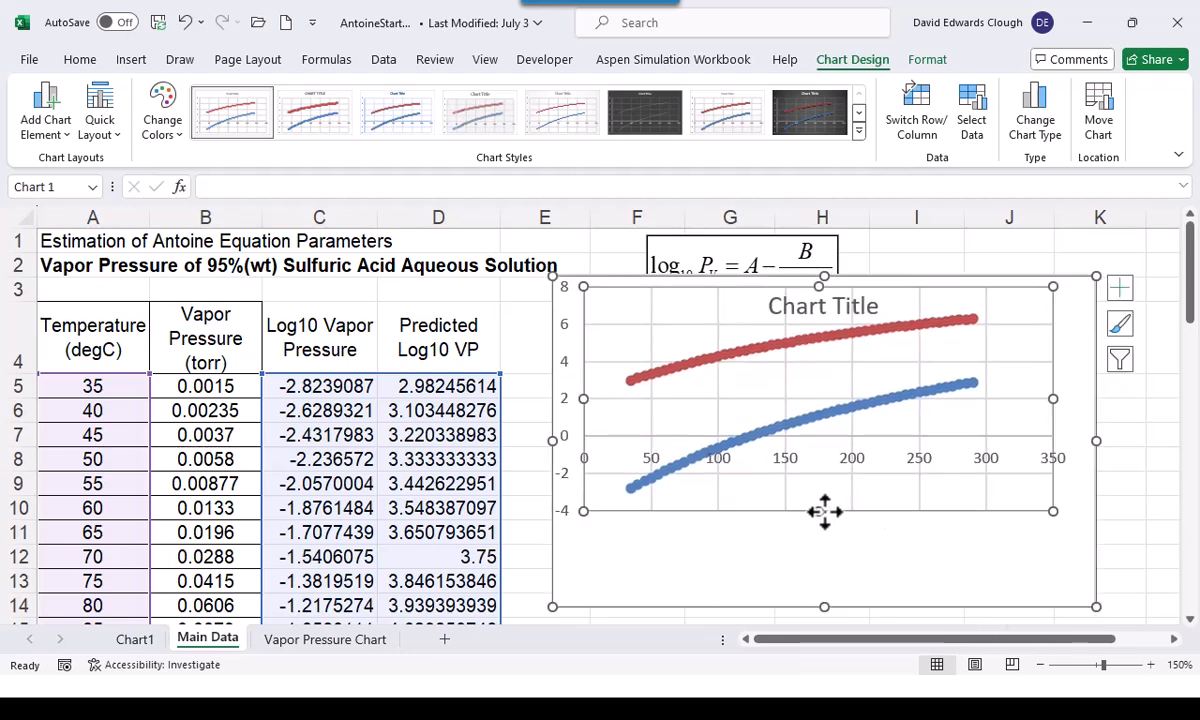
left_click_drag(820, 510, 836, 578)
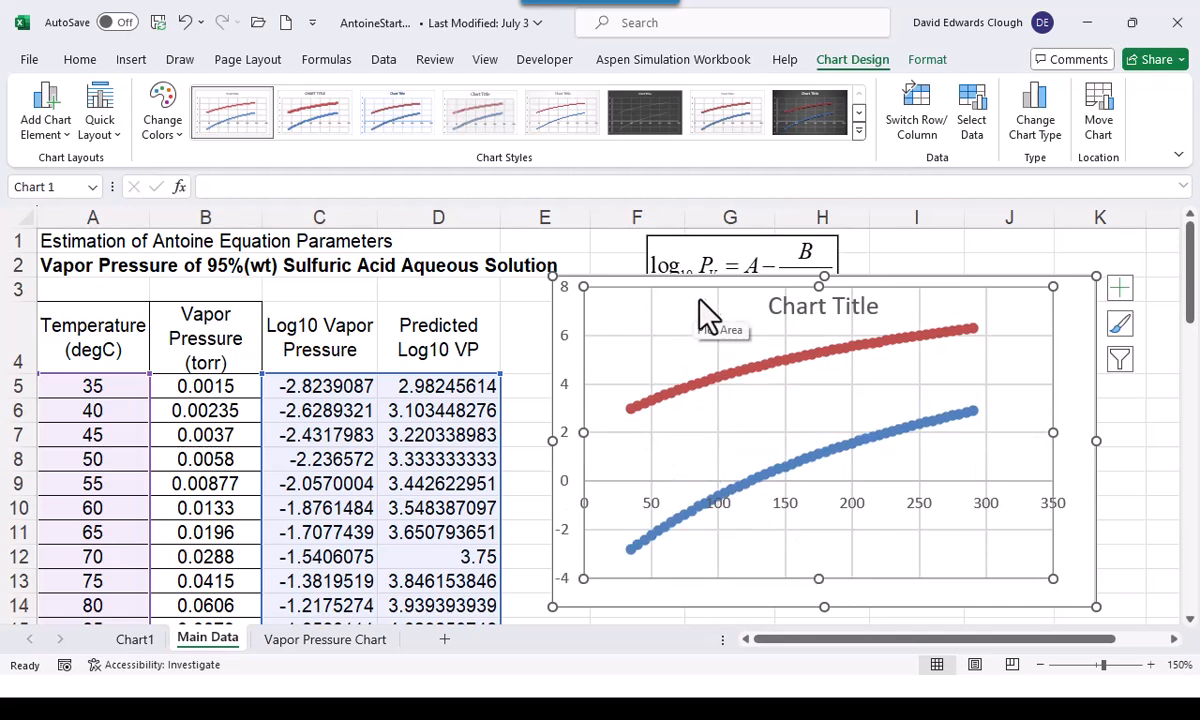
Move the whole chart over columns B to G, clear of the parameter values in H5:H7
left_click(574, 315)
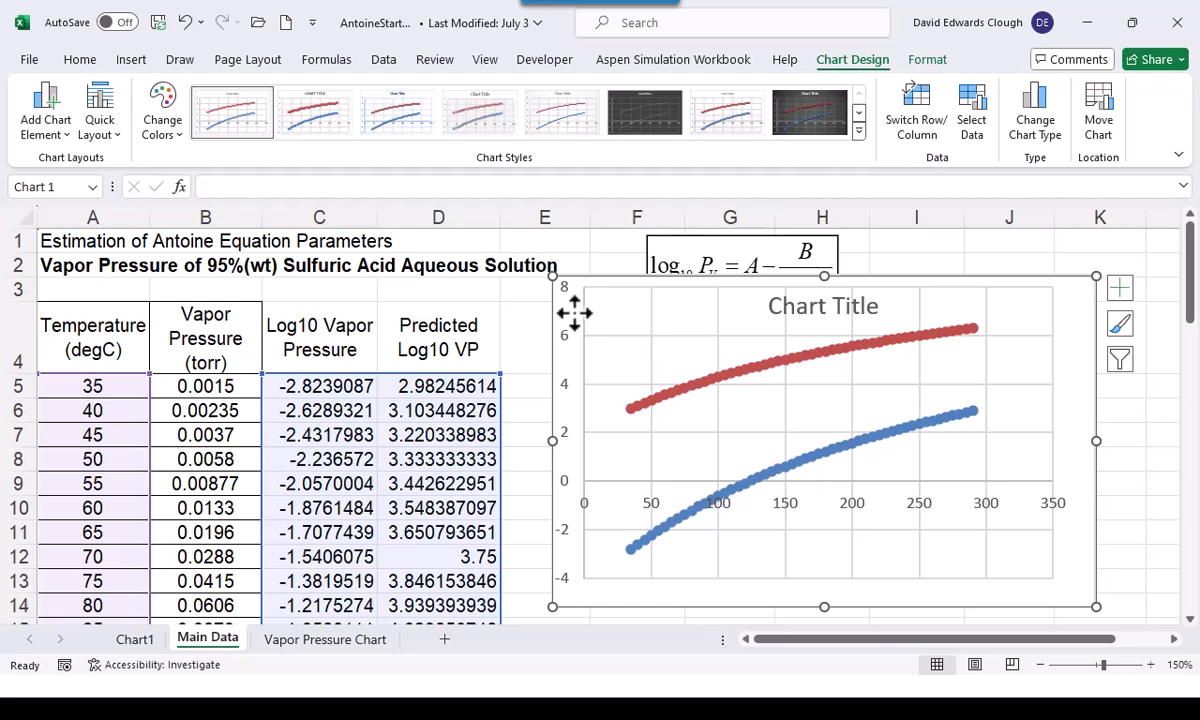
mouse_move(677, 407)
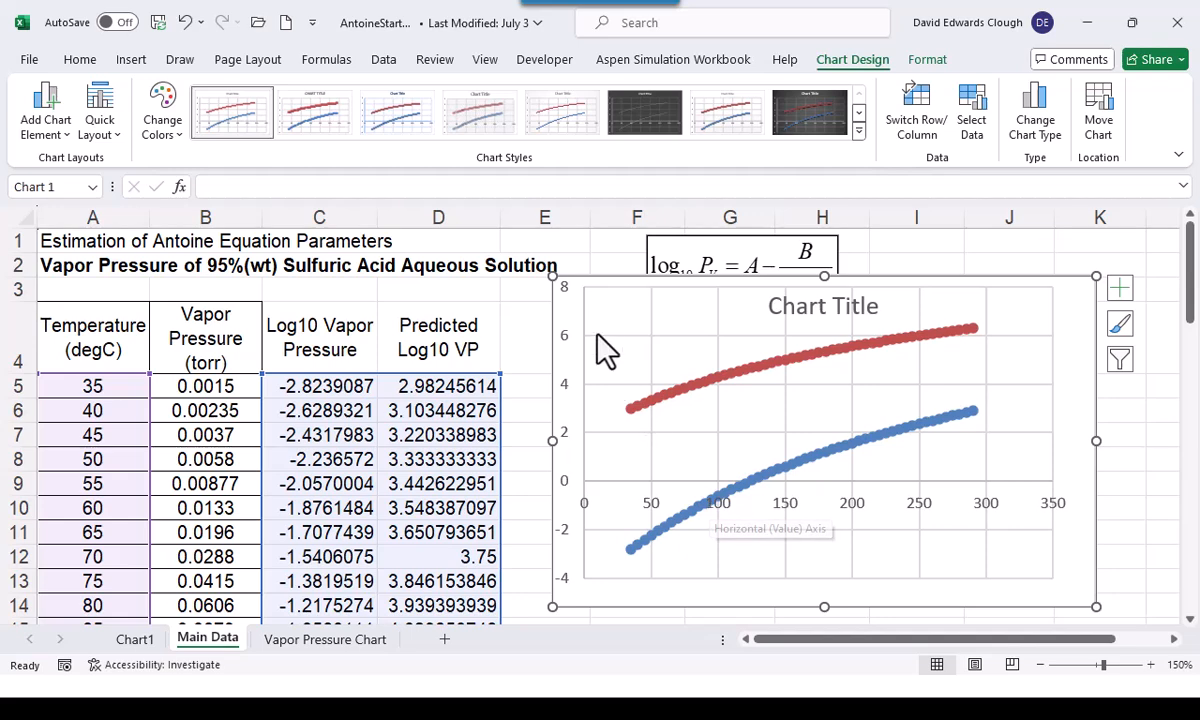
left_click_drag(563, 316, 182, 302)
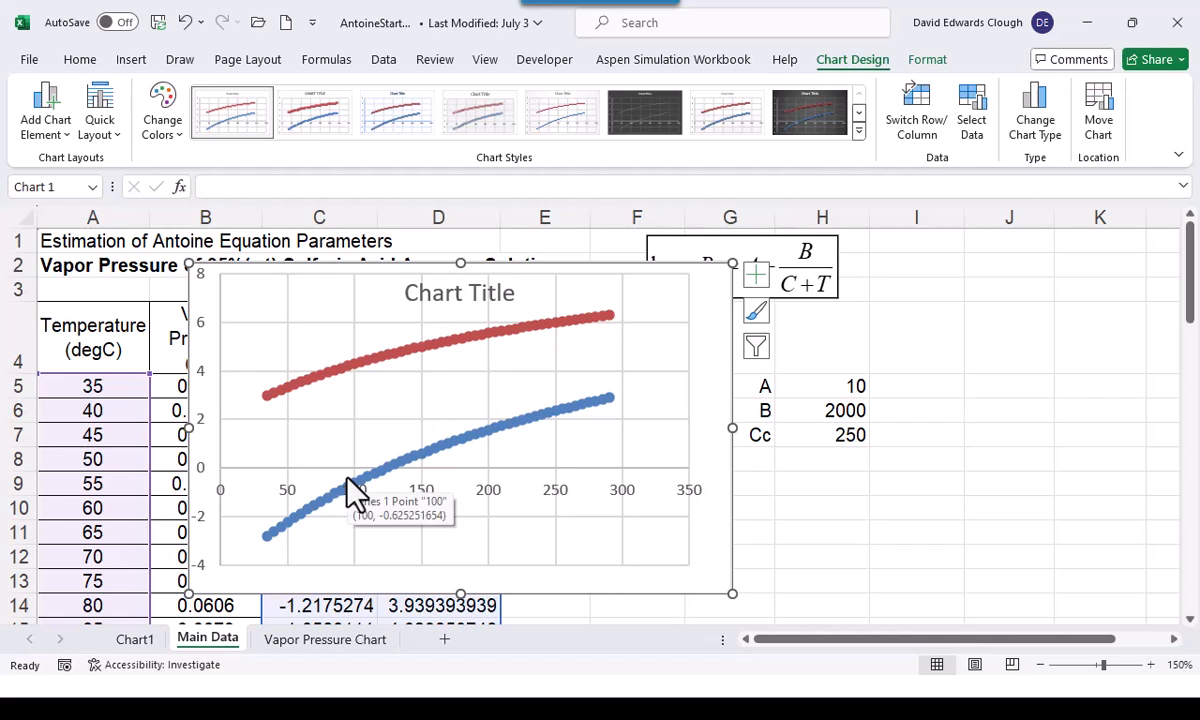
Try values of 8 and 6 for parameter A in cell H5
left_click(811, 390)
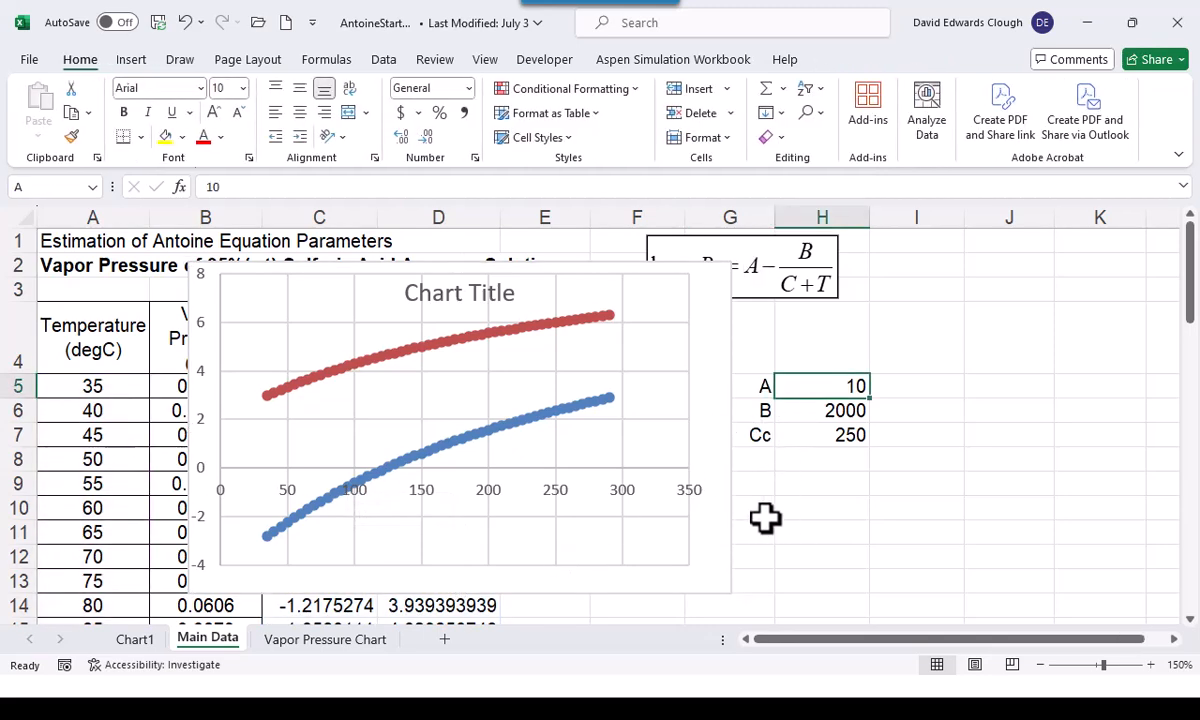
type("8")
key("ctrl+Return")
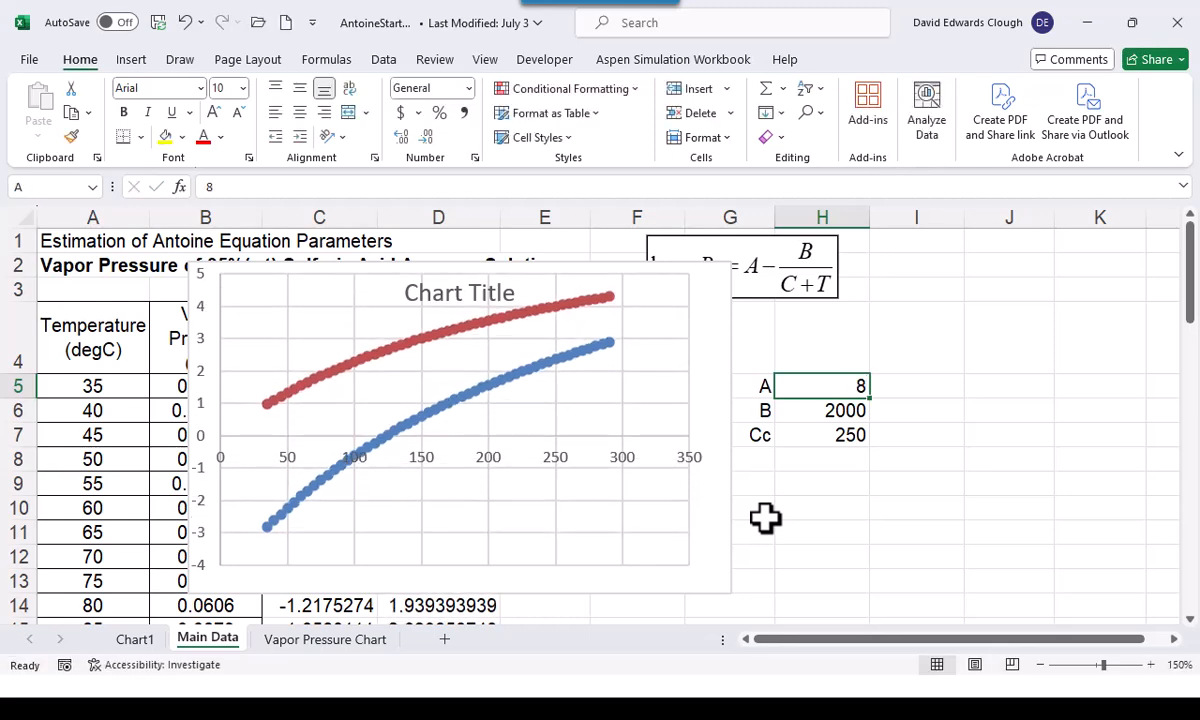
type("6")
key("ctrl+Return")
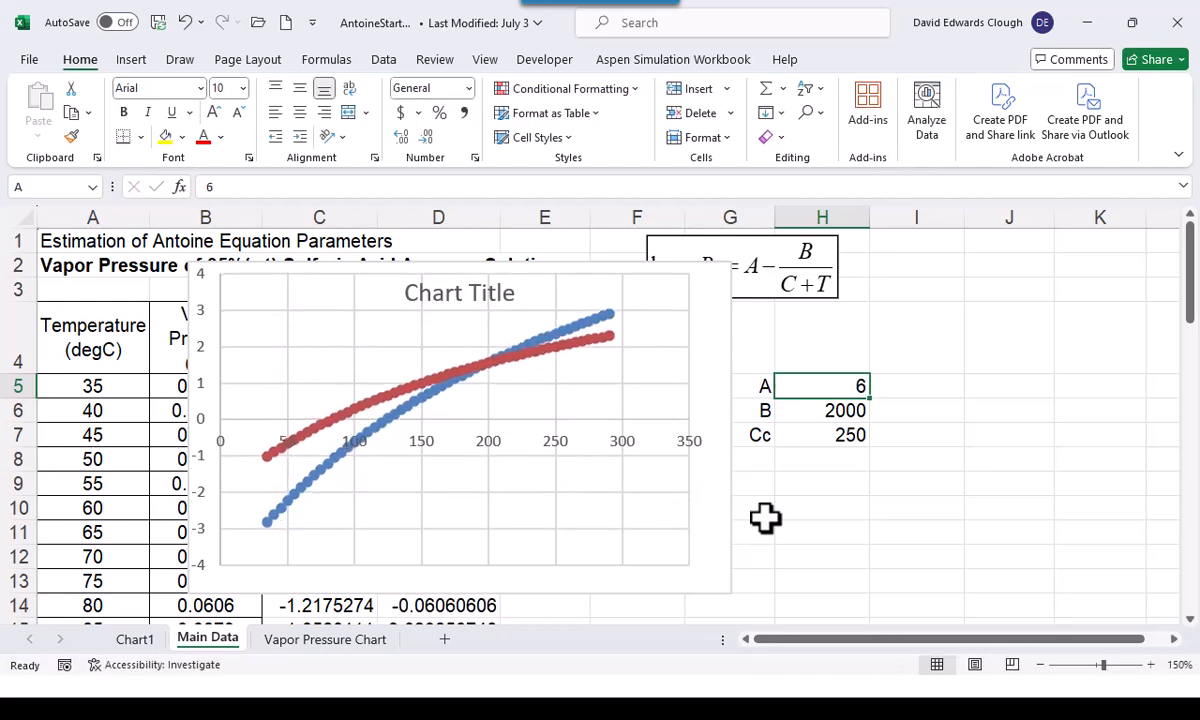
Set parameter B in cell H6 to 2500
left_click(835, 411)
type("2")
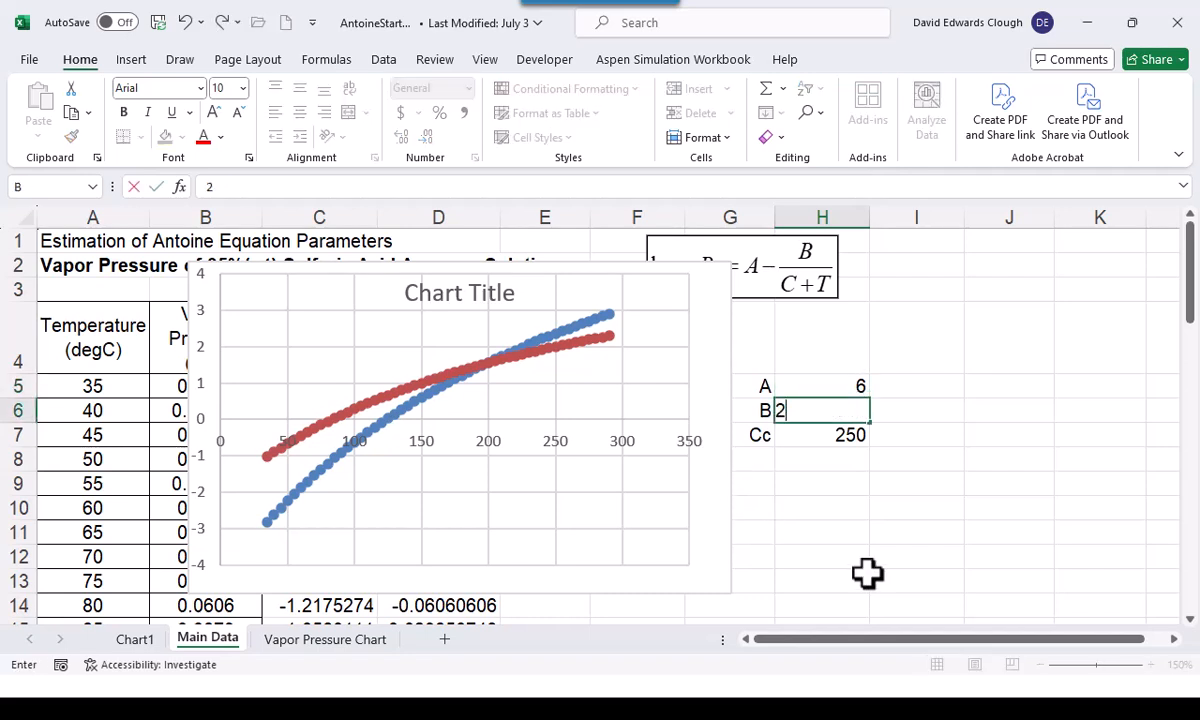
type("500")
key("ctrl+Return")
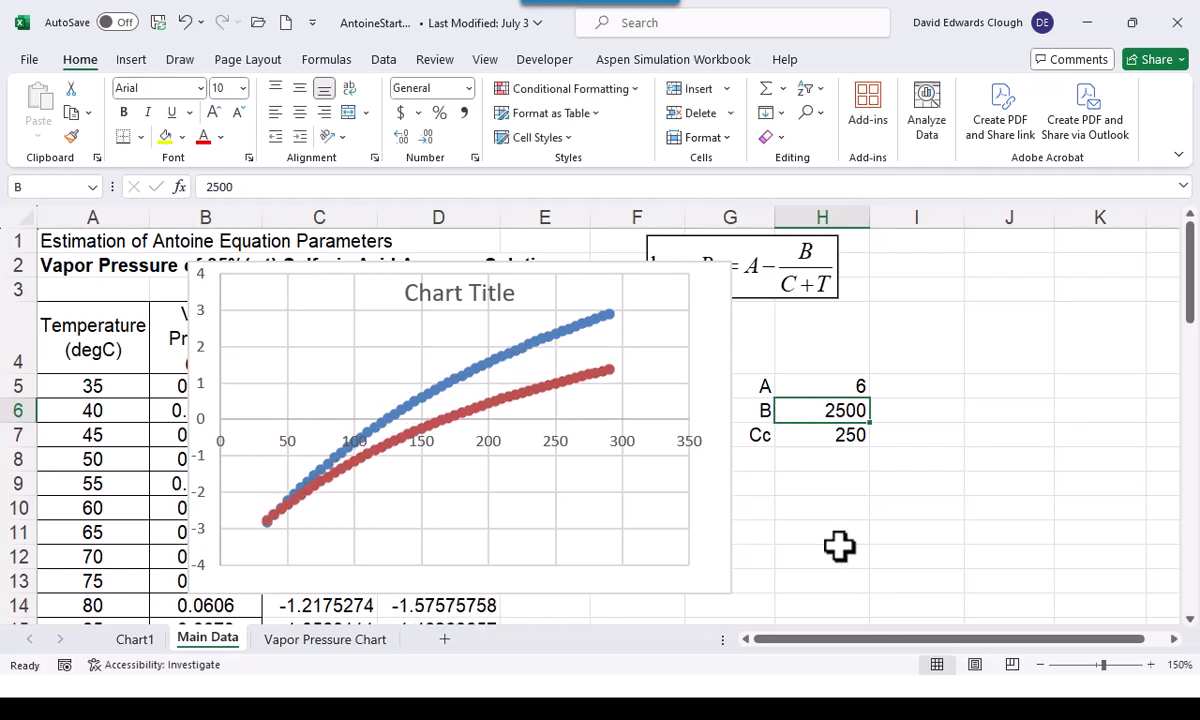
Set parameter A in cell H5 to 7
left_click(835, 388)
type("7")
key("ctrl+Return")
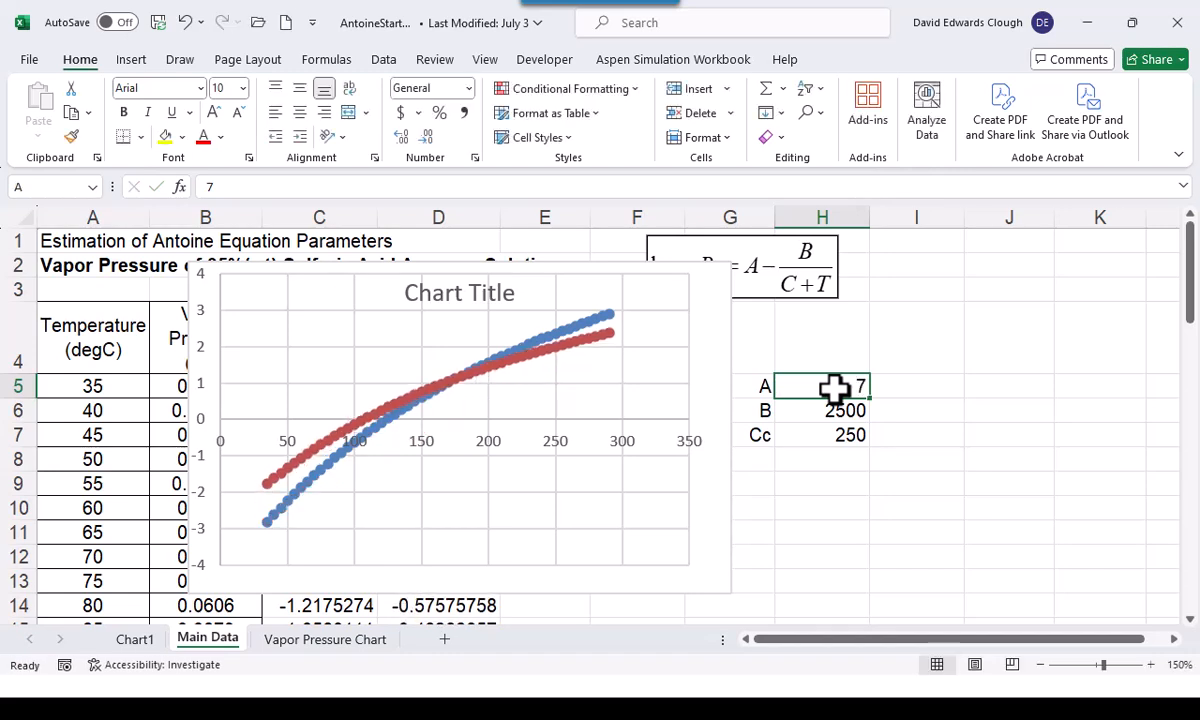
Move the two-series chart from Main Data to a new chart sheet named Chart3
right_click(704, 357)
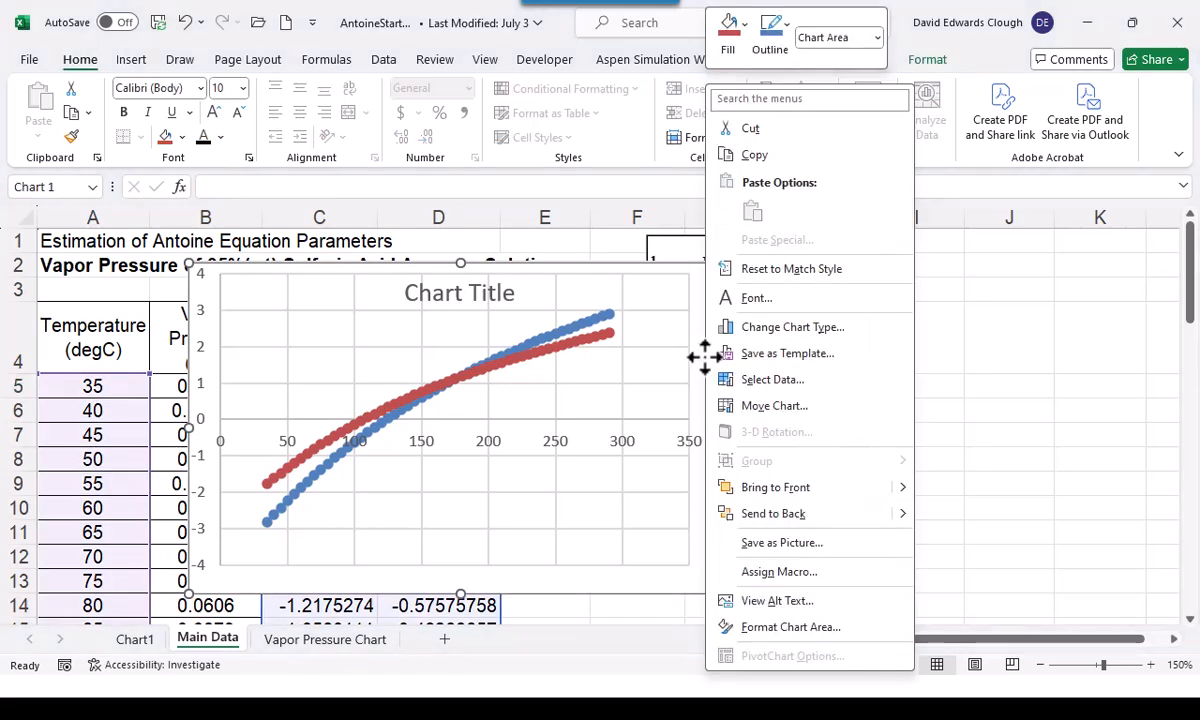
left_click(775, 406)
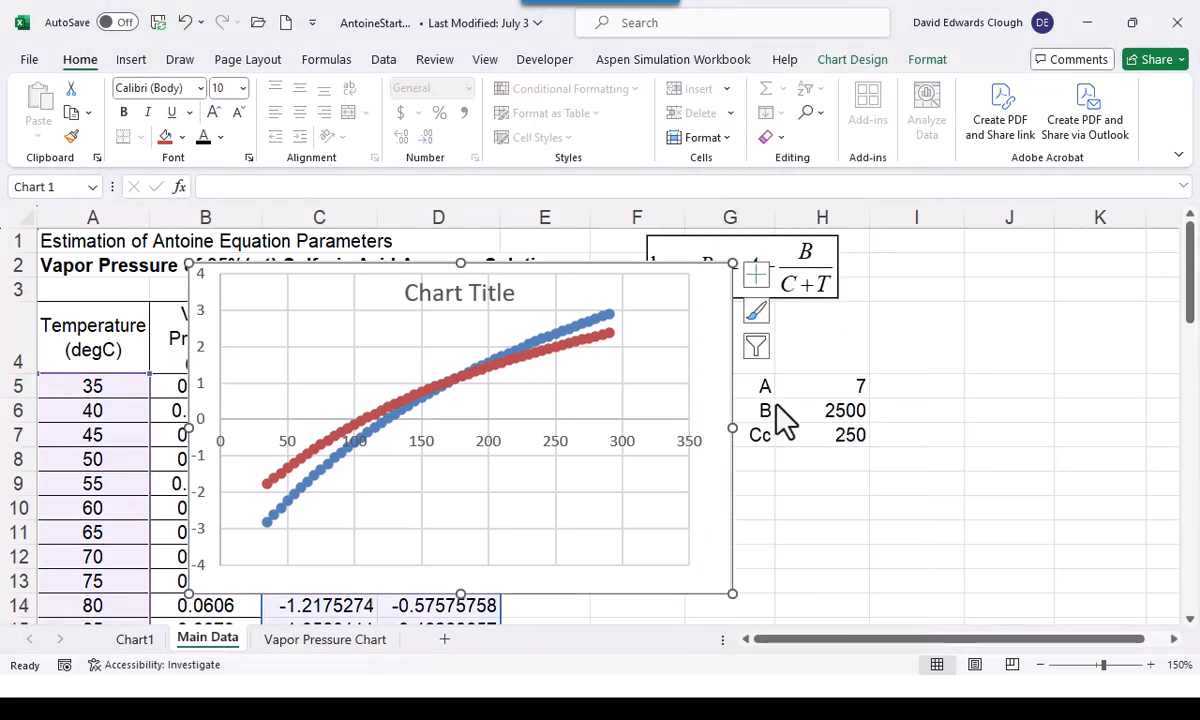
left_click(651, 372)
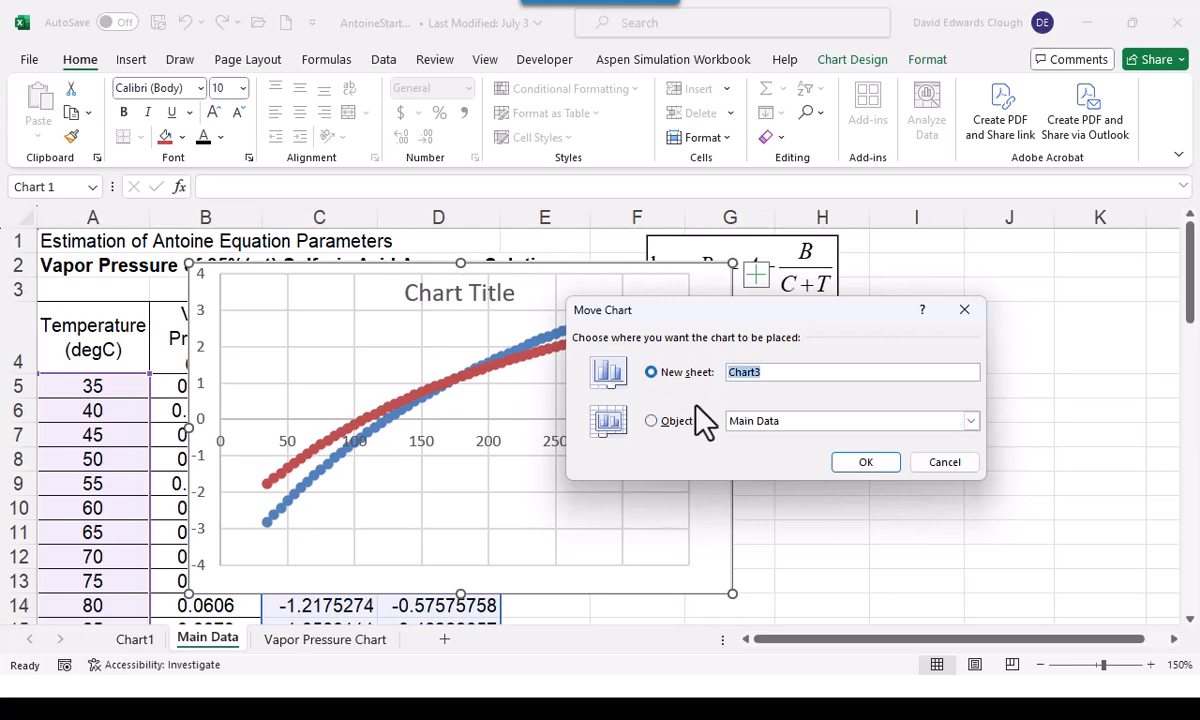
left_click(865, 462)
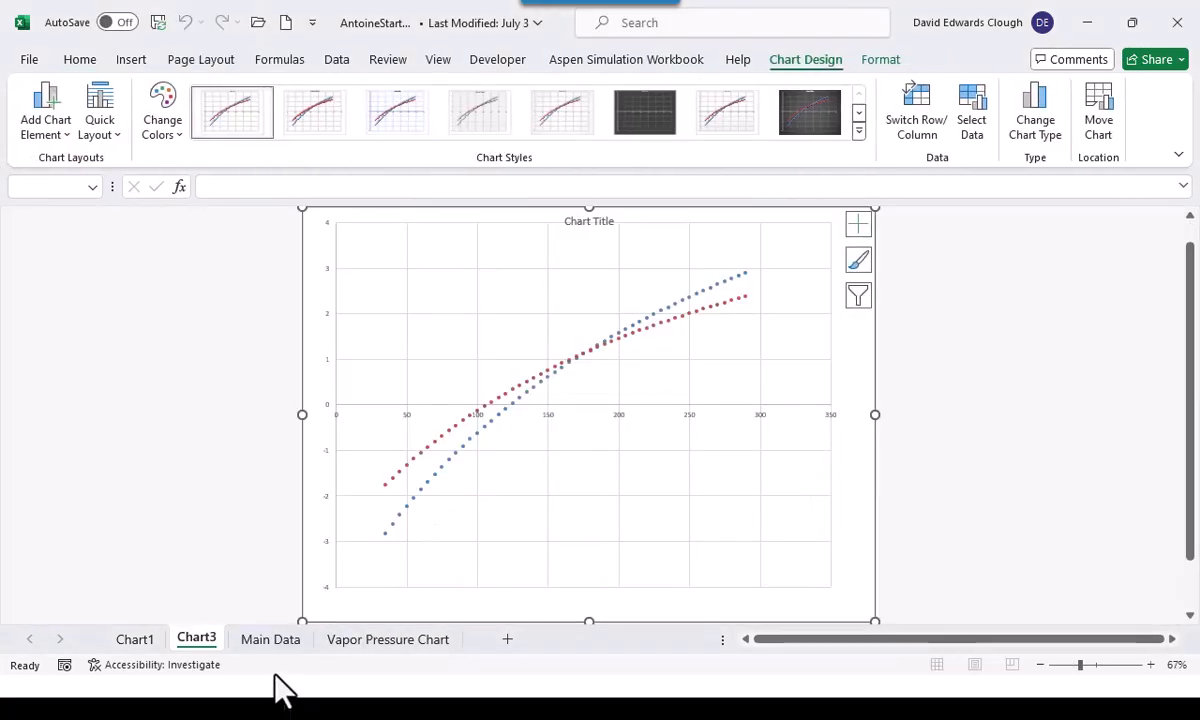
Return to the Main Data sheet and enter the column heading Error in cell E4
left_click(256, 645)
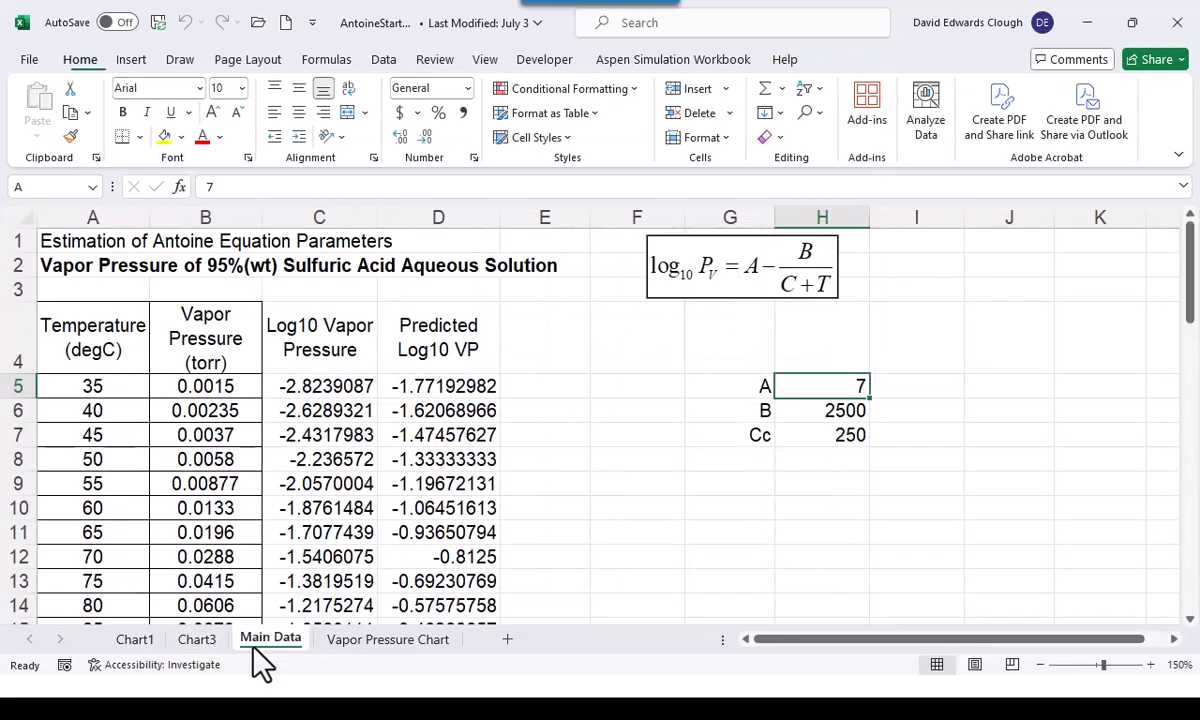
left_click(571, 552)
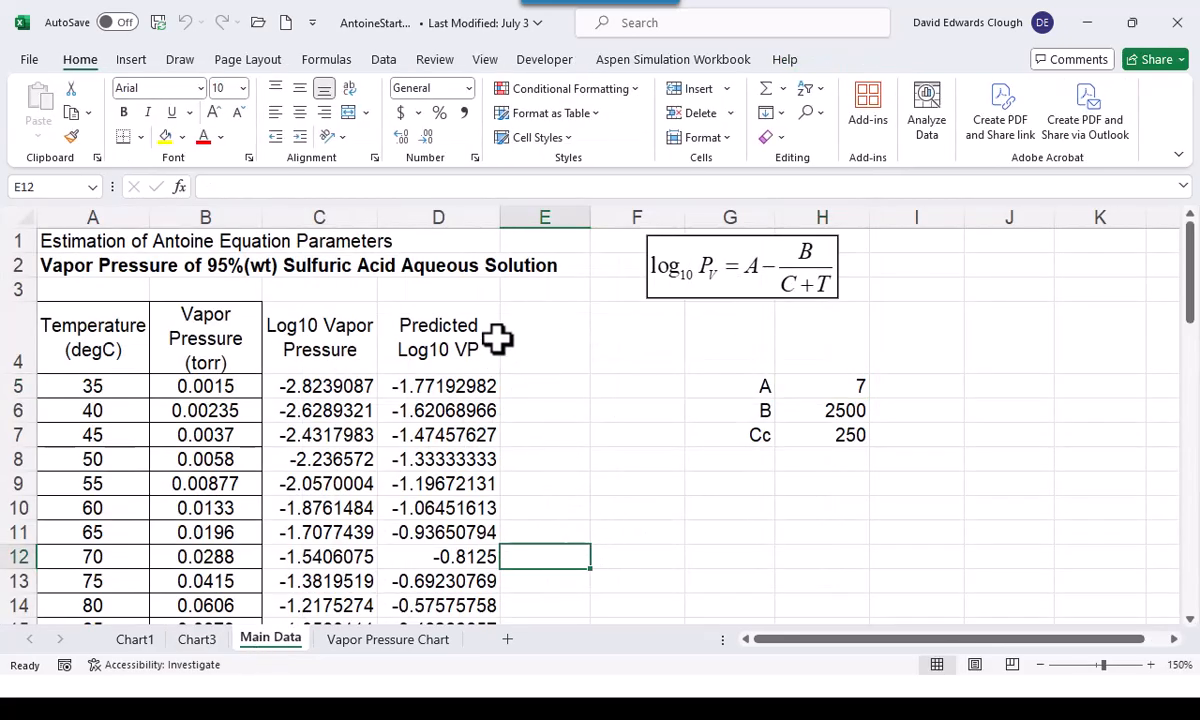
left_click(570, 340)
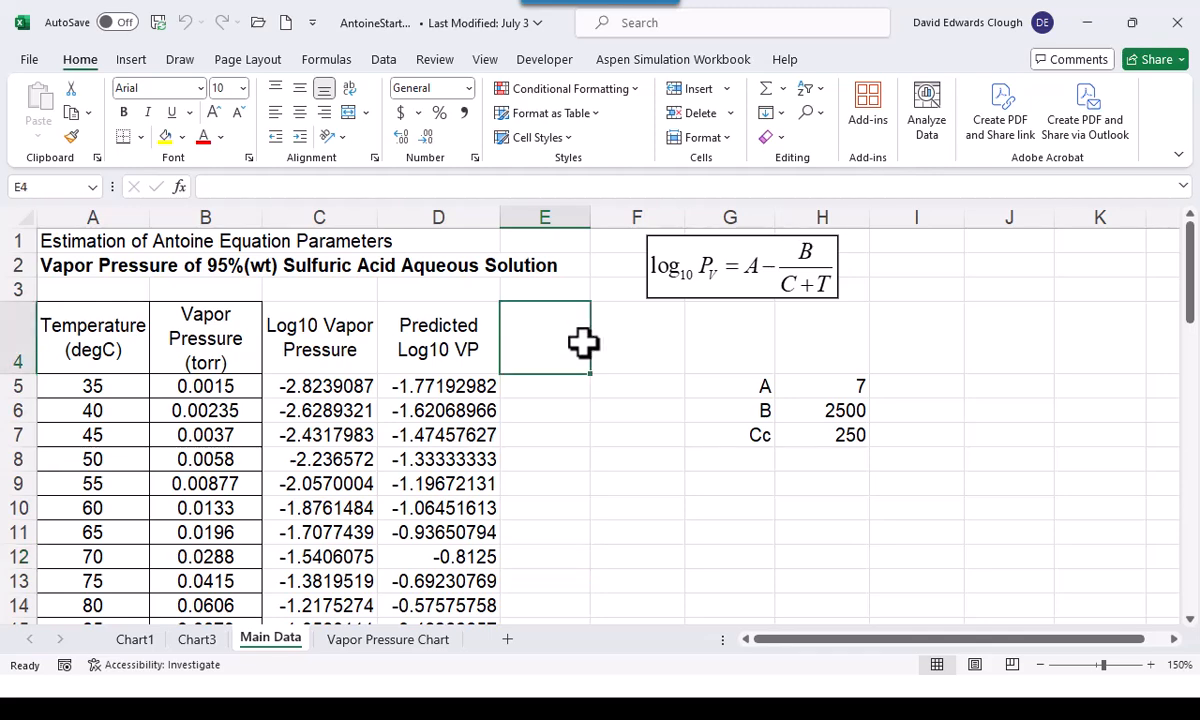
type("Err")
key("ctrl+Return")
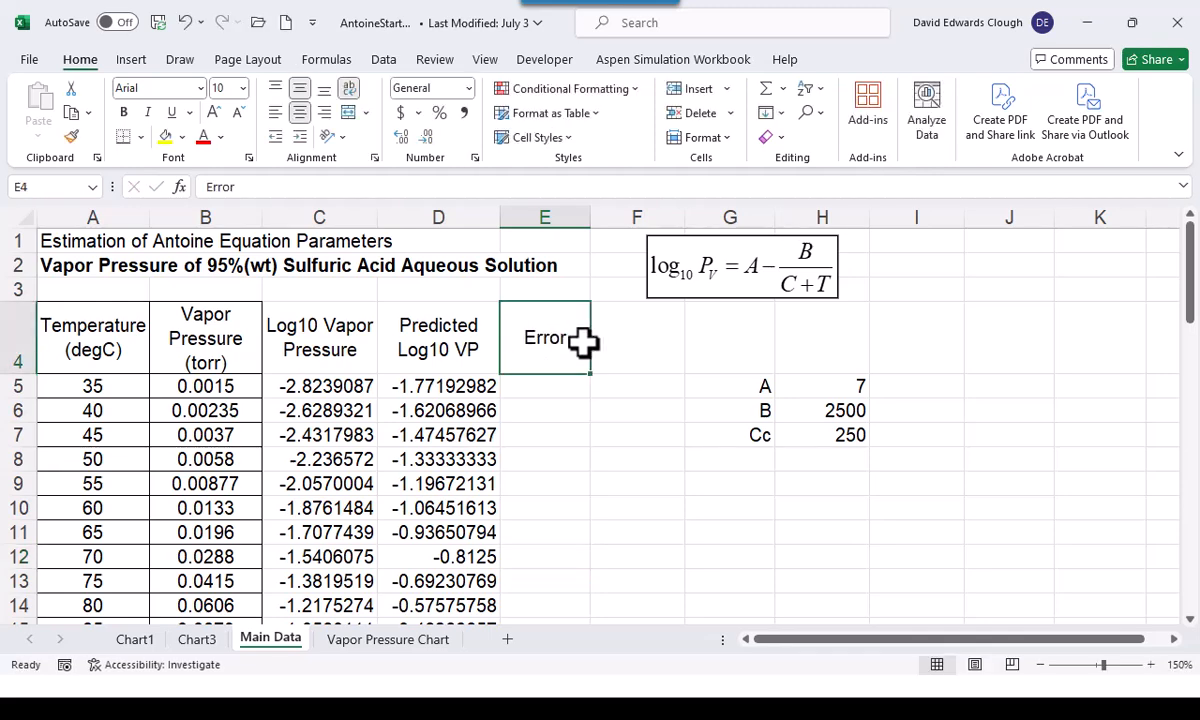
Enter the formula =C5-D5 in cell E5 and fill it down the Error column alongside the data
left_click(551, 386)
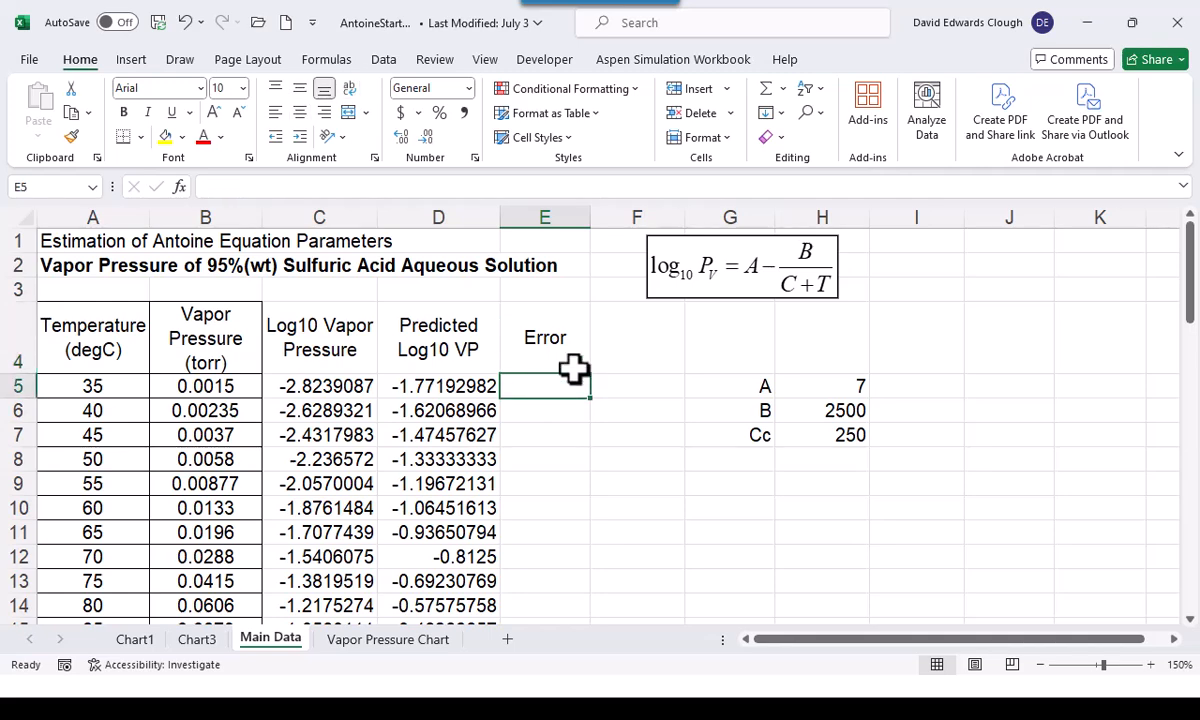
type("=")
key("Left")
key("Left")
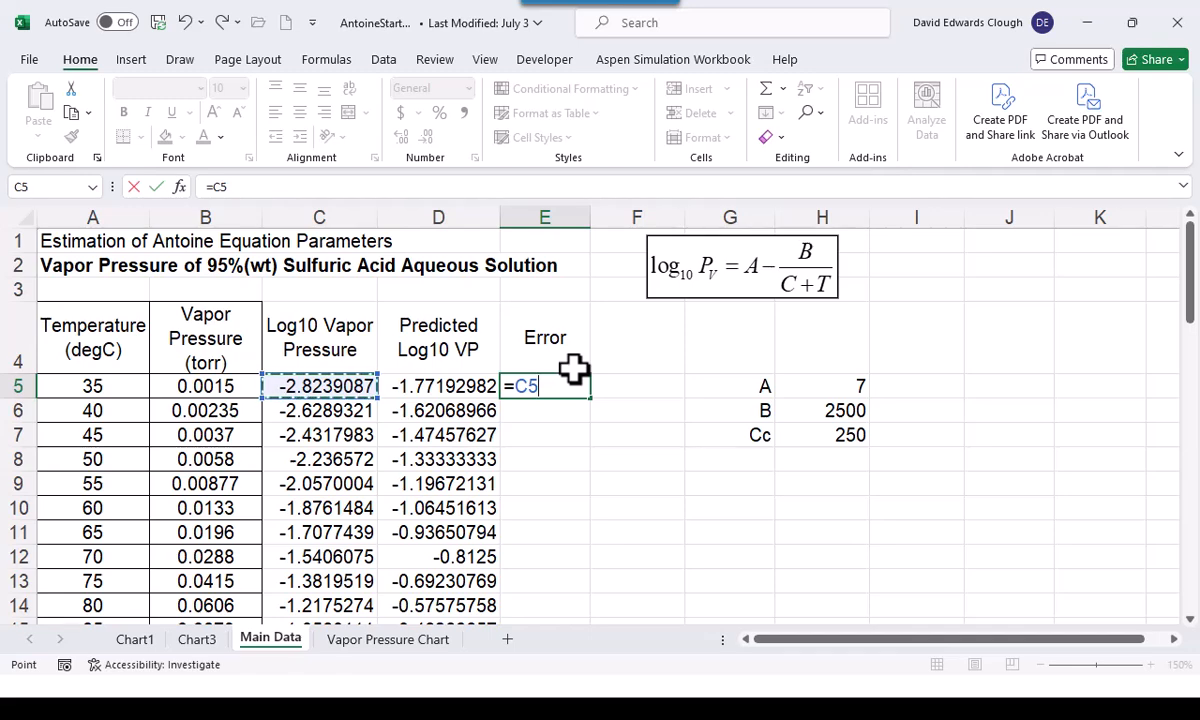
type("-")
key("Left")
key("ctrl+Return")
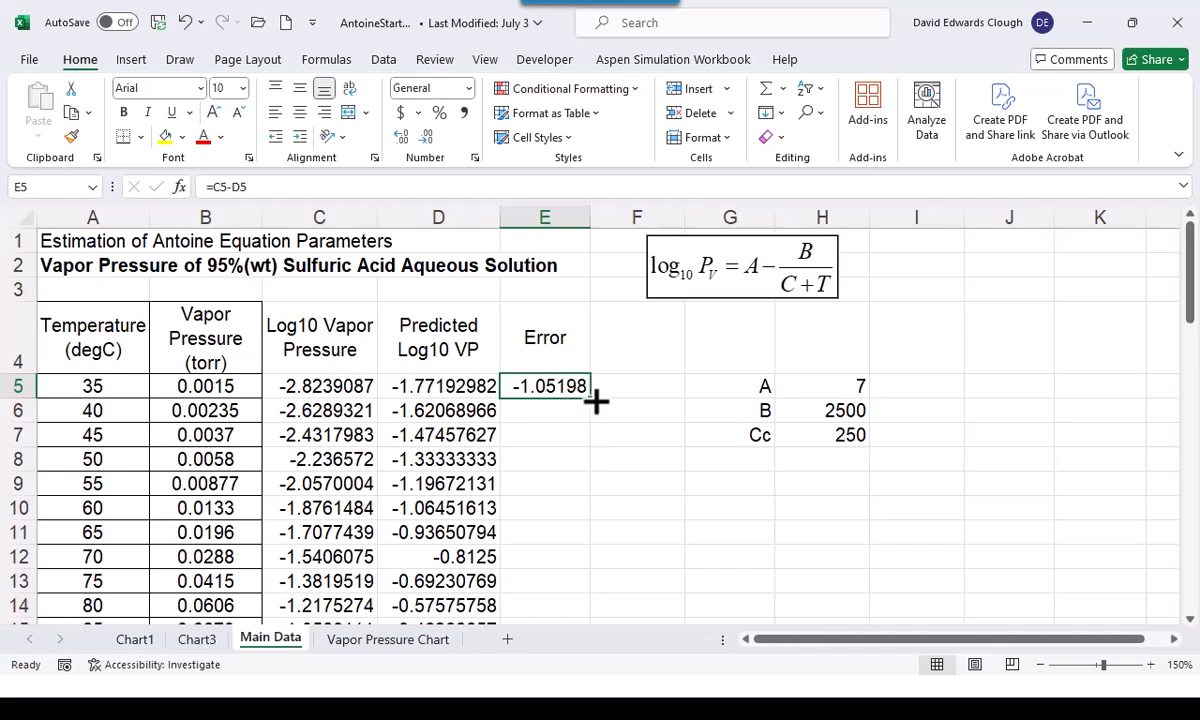
double_click(595, 400)
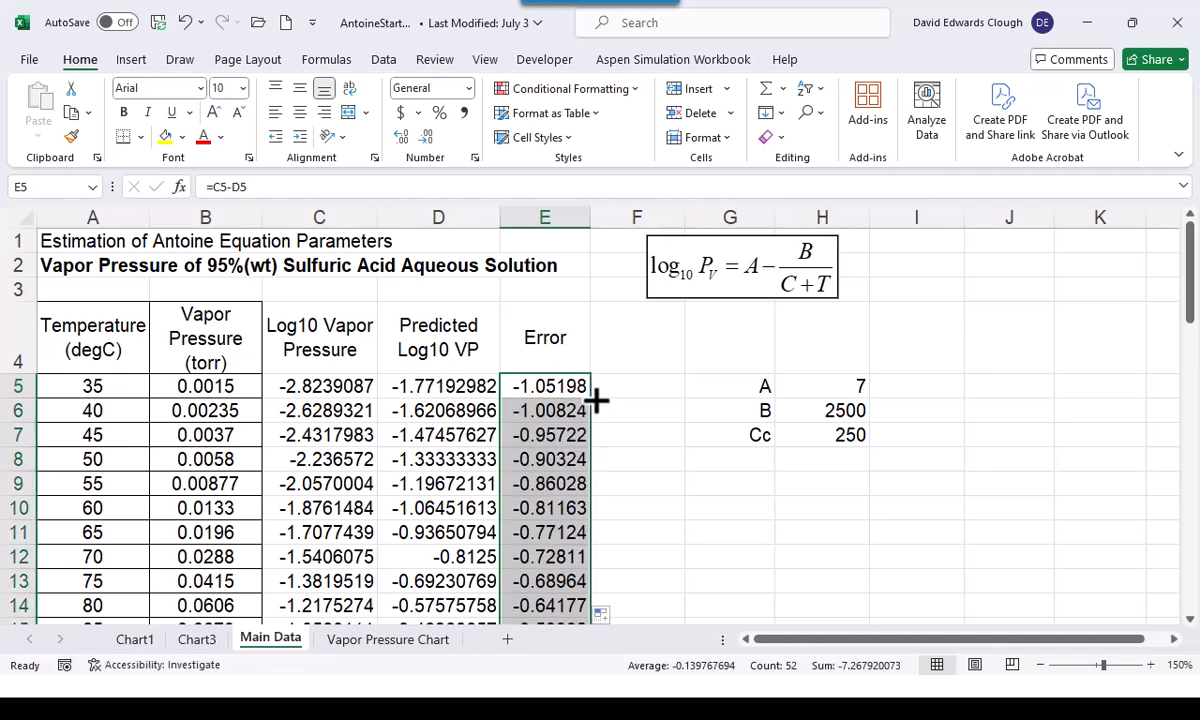
Enter the label SSE in cell G9 below the parameter labels
left_click(728, 485)
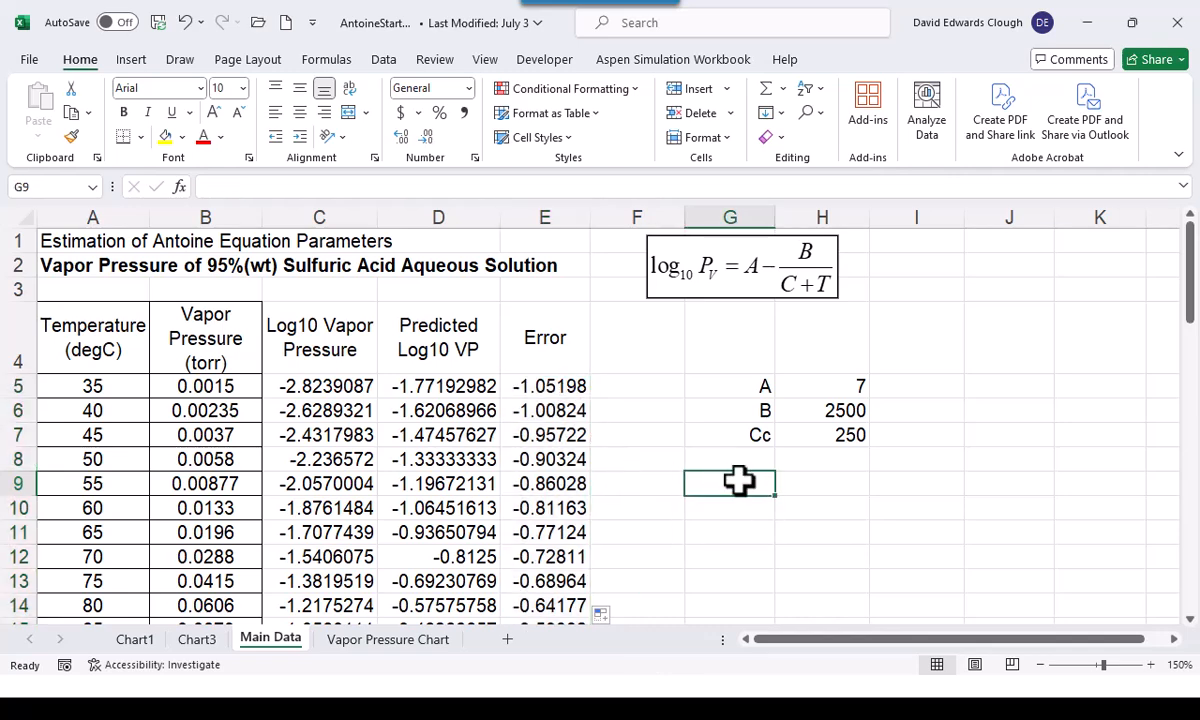
type("SSE")
key("ctrl+Return")
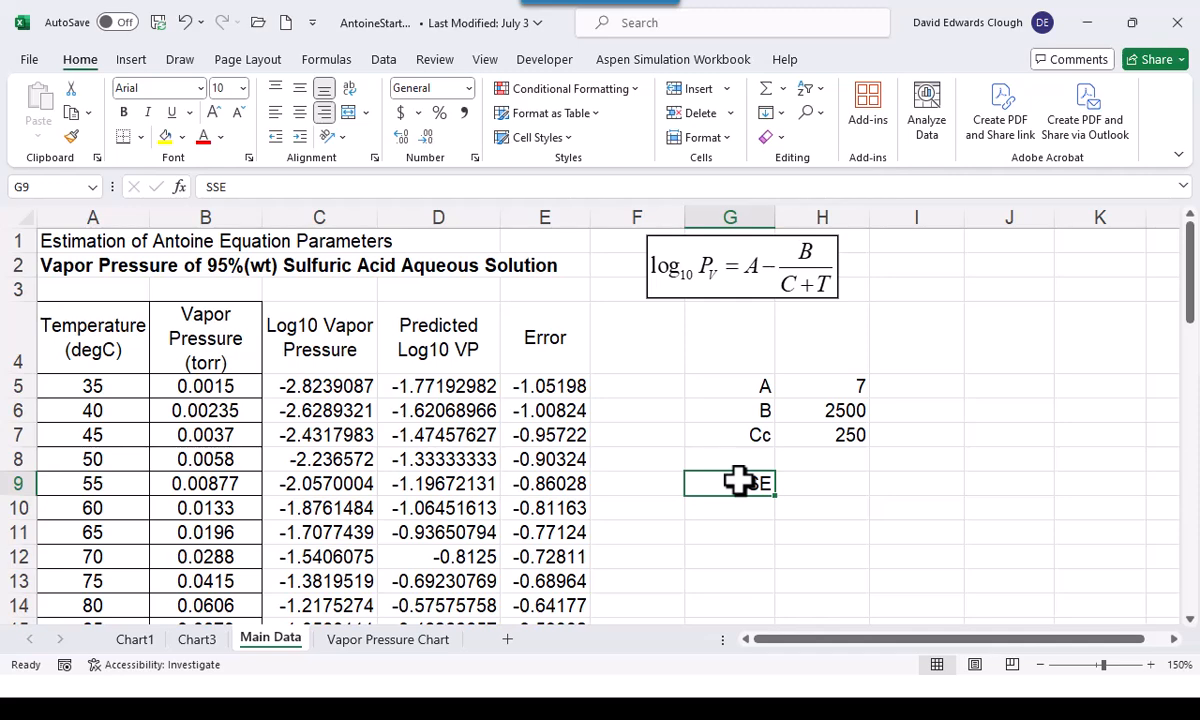
Calculate the sum of squared errors in cell H9 with =SUMSQ(E5:E56)
left_click(850, 483)
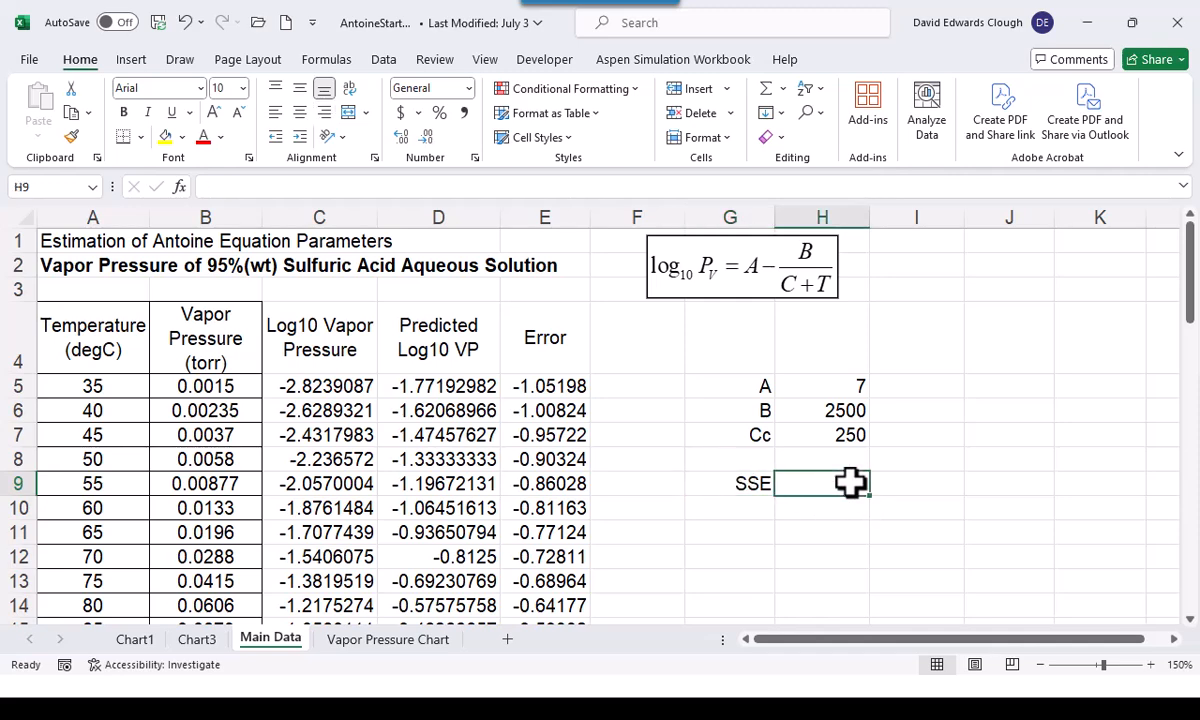
type("=sums")
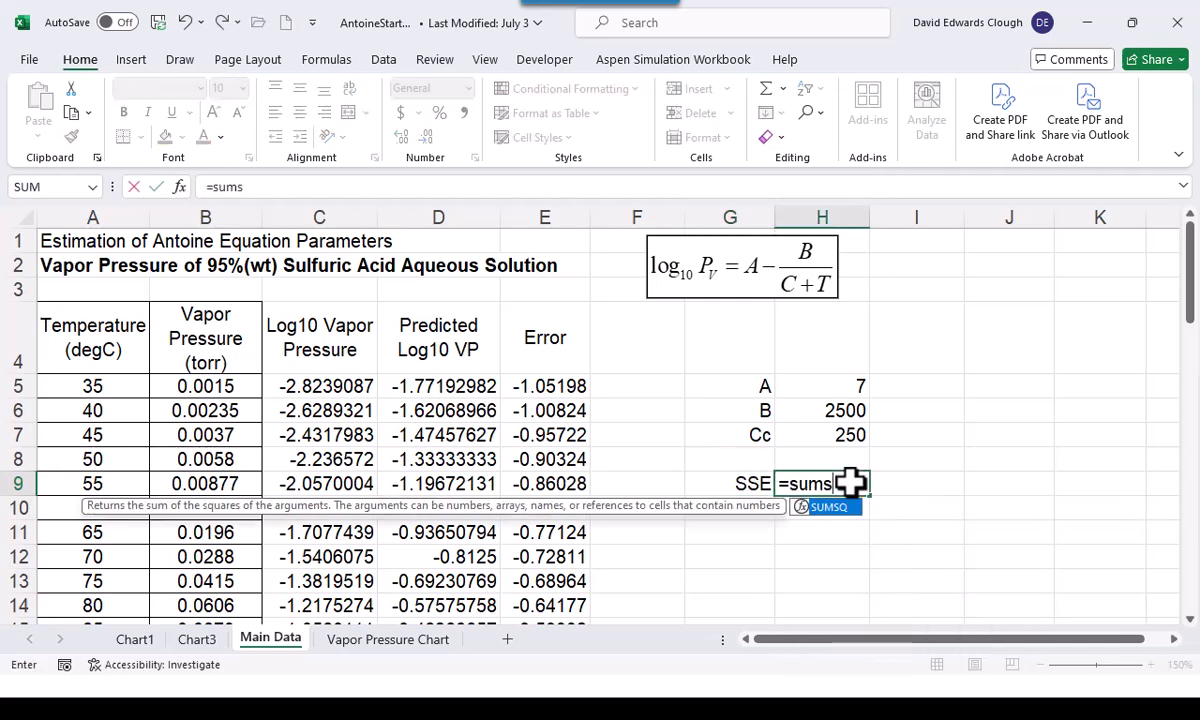
type("q(")
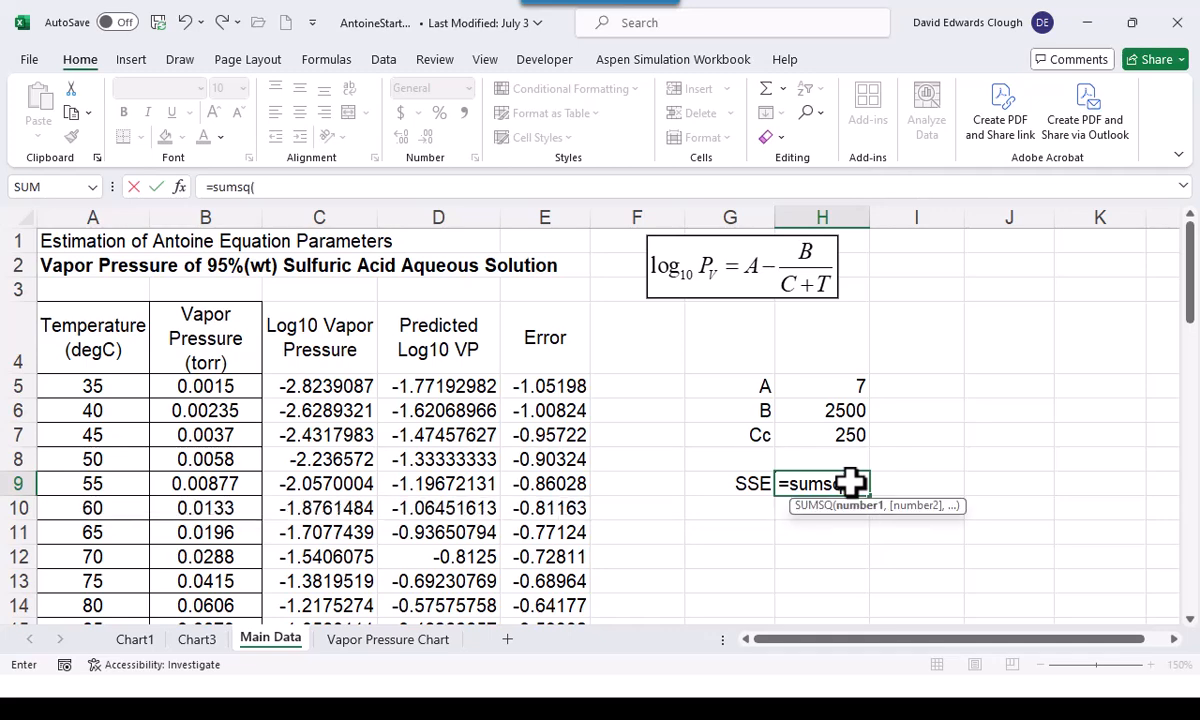
left_click(577, 387)
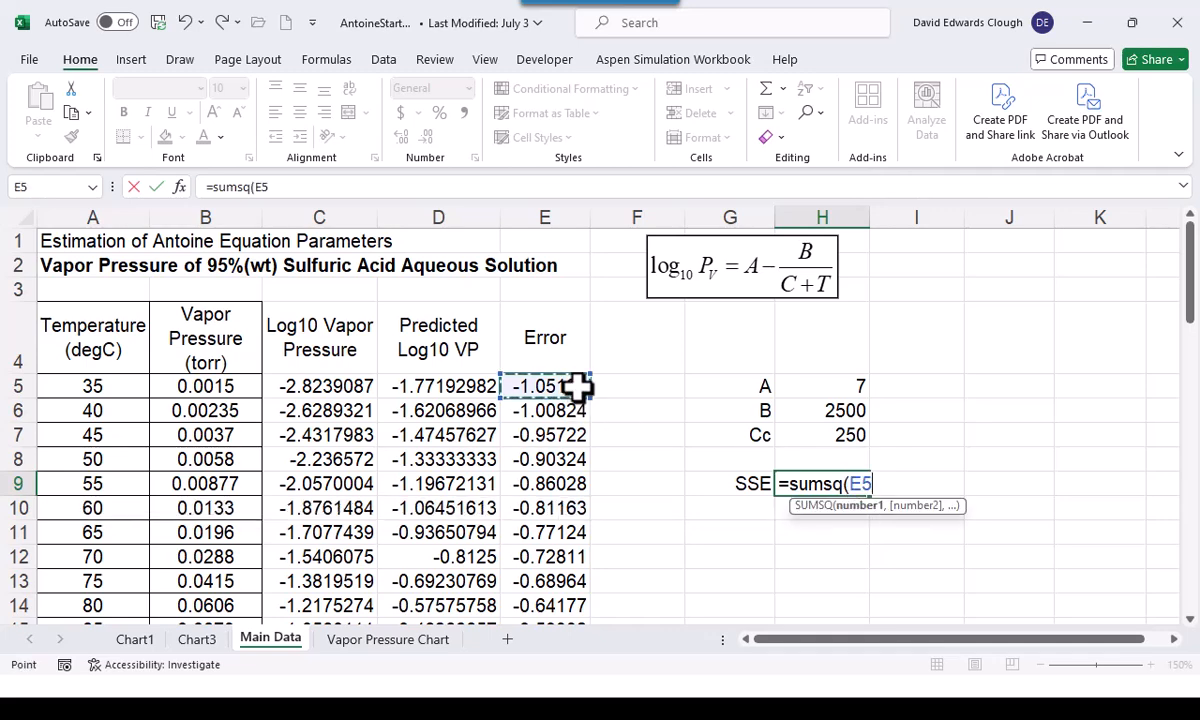
key("ctrl+shift+Down")
key("ctrl+Return")
scroll(577, 387, "up", 1)
scroll(577, 387, "up", 2)
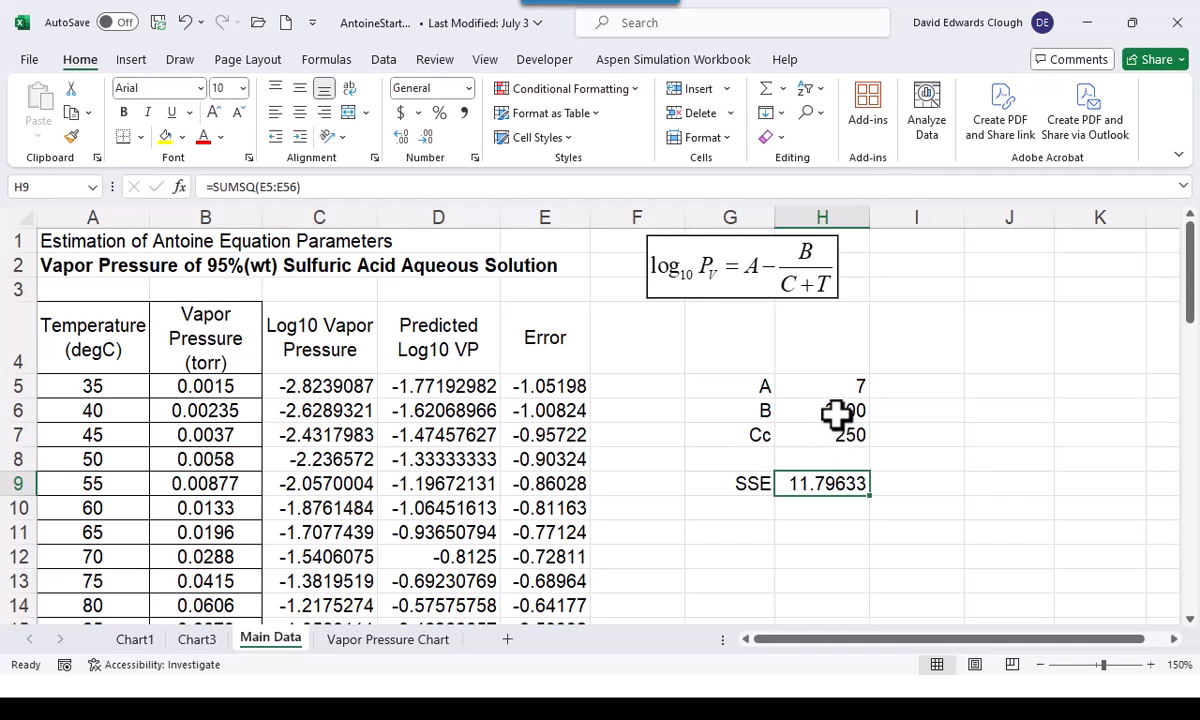
Open Solver with the SSE cell H9 as the objective, minimized, and position its dialog clear of the parameter cells
left_click_drag(838, 388, 838, 428)
left_click(841, 485)
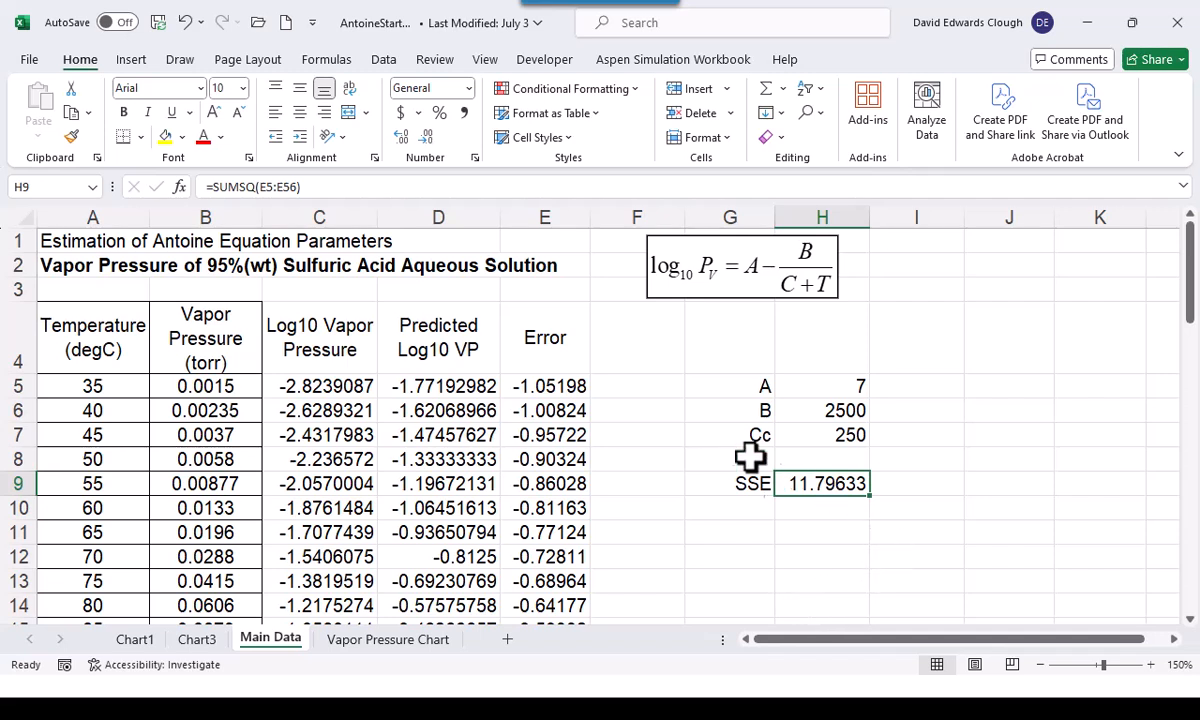
left_click(390, 64)
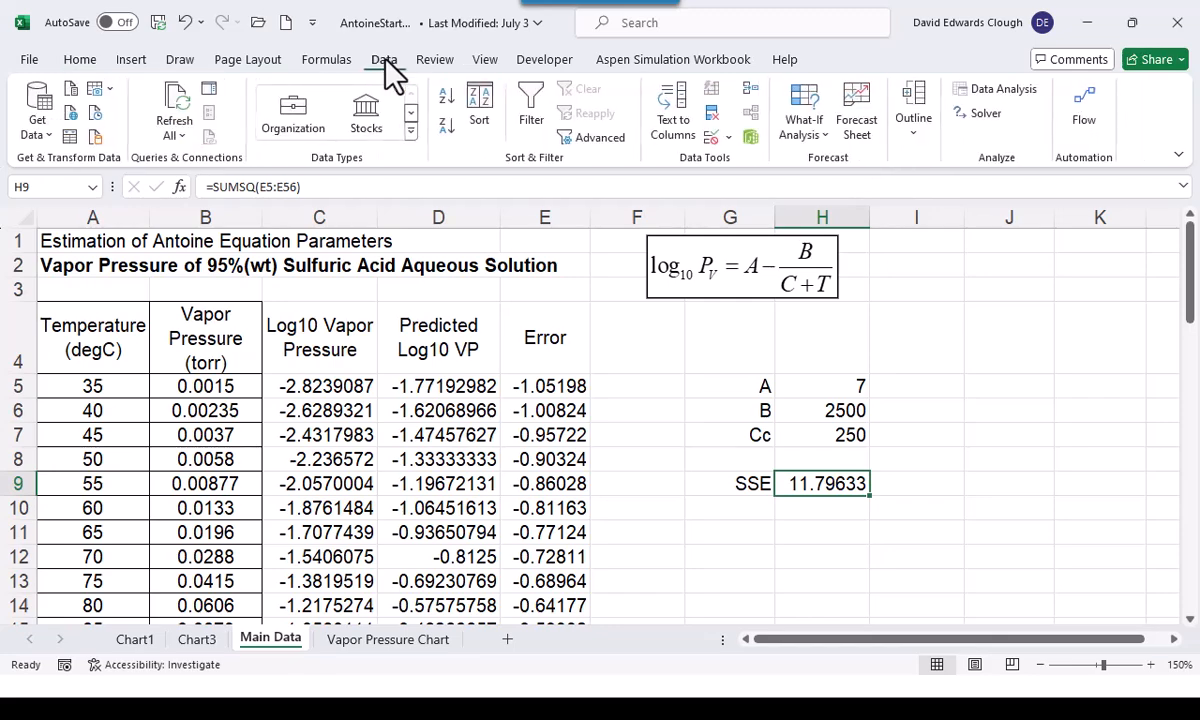
left_click(975, 115)
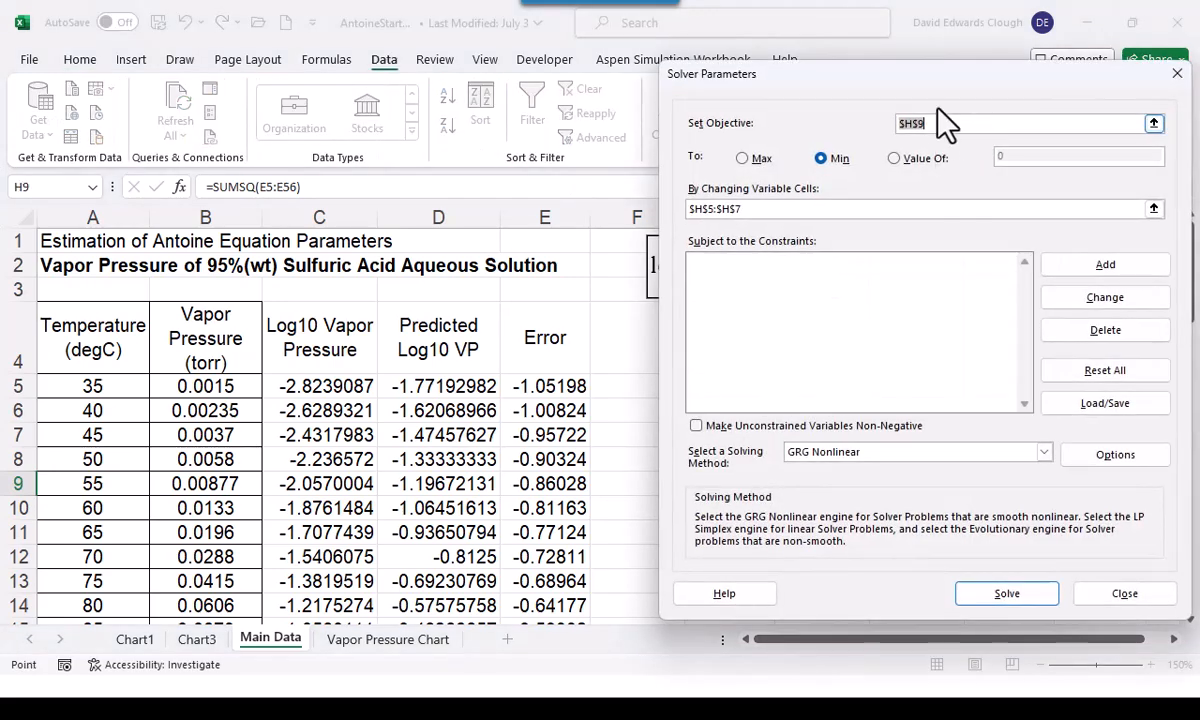
left_click_drag(945, 90, 408, 88)
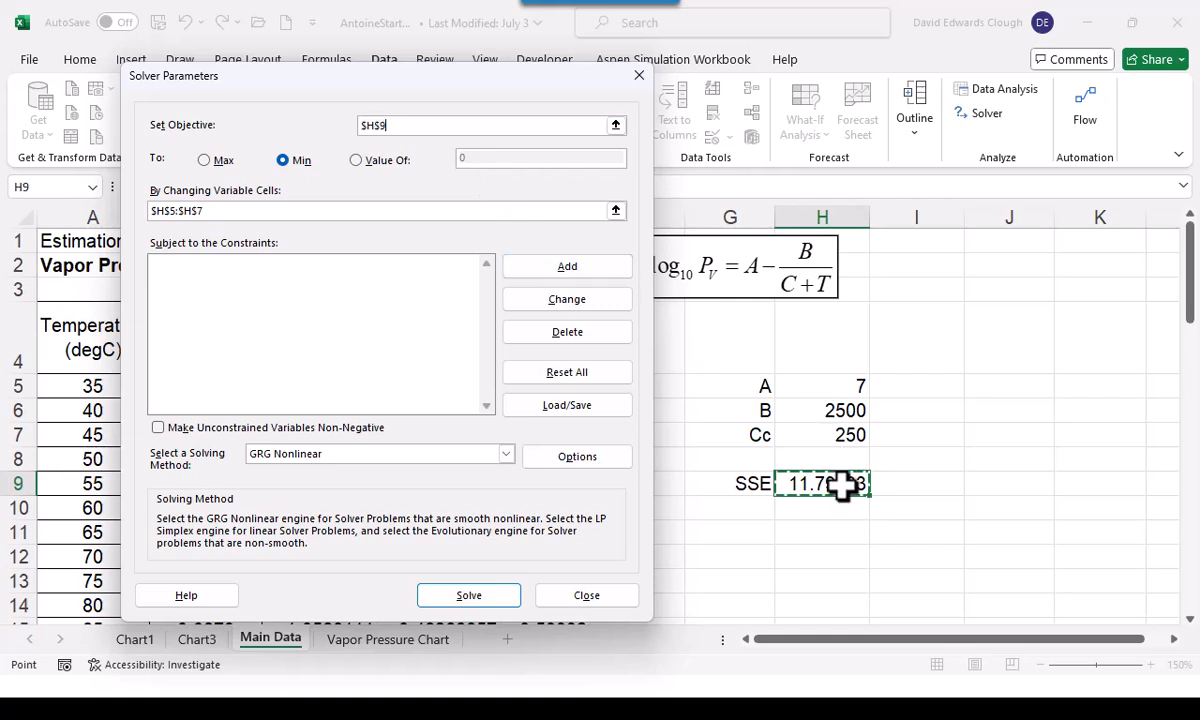
left_click(397, 126)
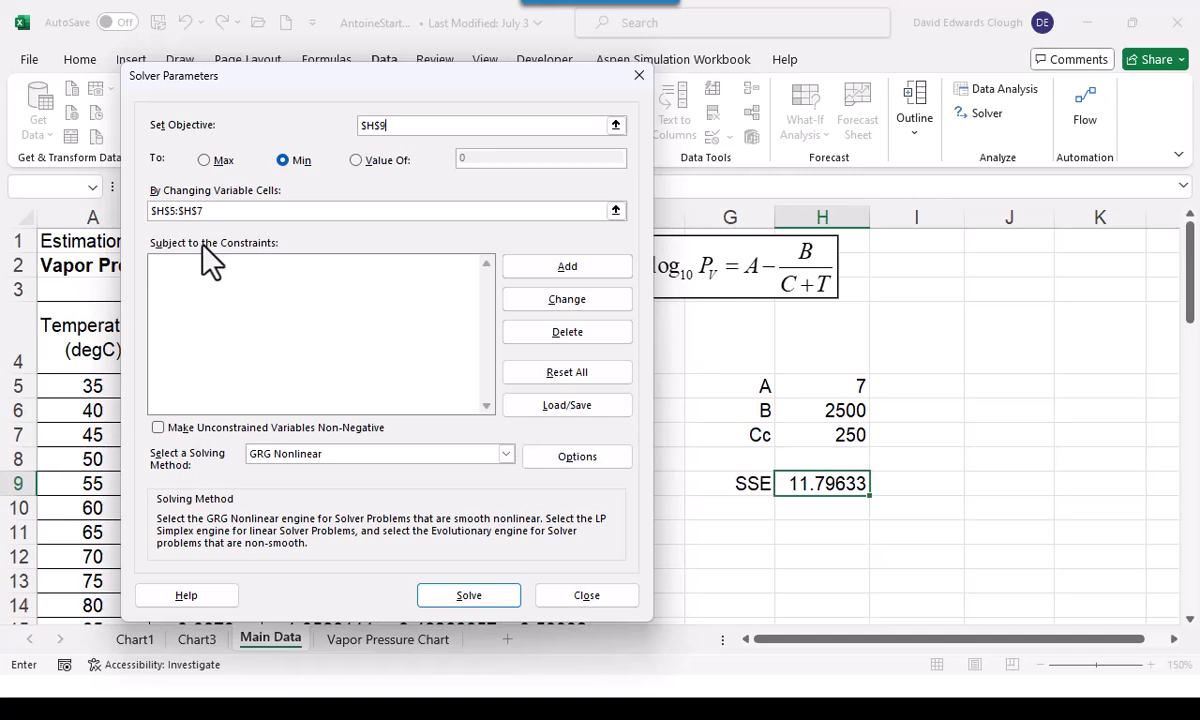
Specify H5:H7 as Solver's changing variable cells, solve with GRG Nonlinear, and keep the Solver solution
left_click_drag(210, 212, 113, 188)
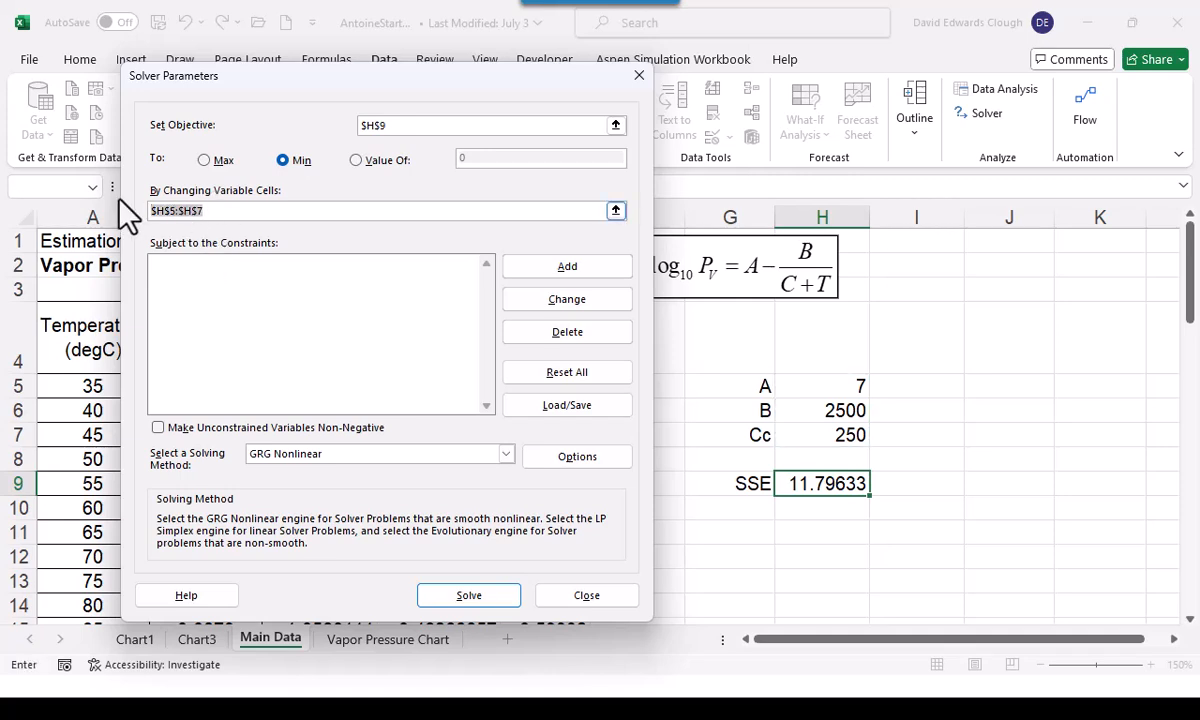
key("BackSpace")
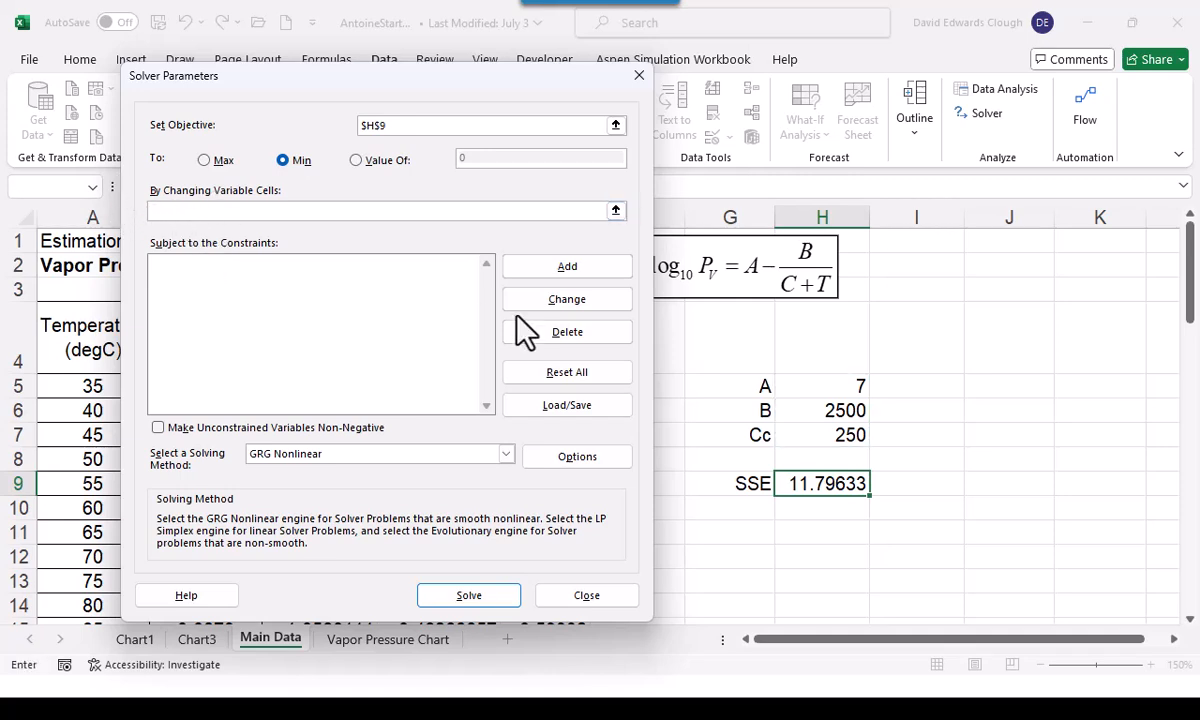
left_click_drag(836, 388, 830, 434)
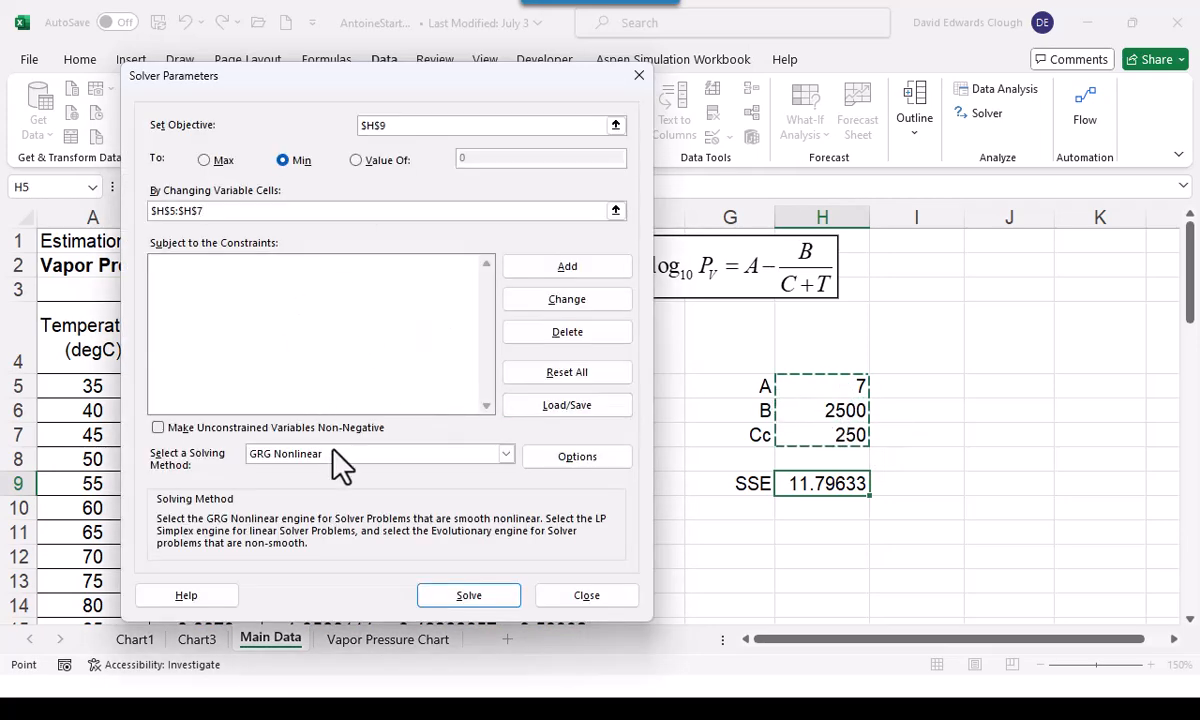
left_click(470, 596)
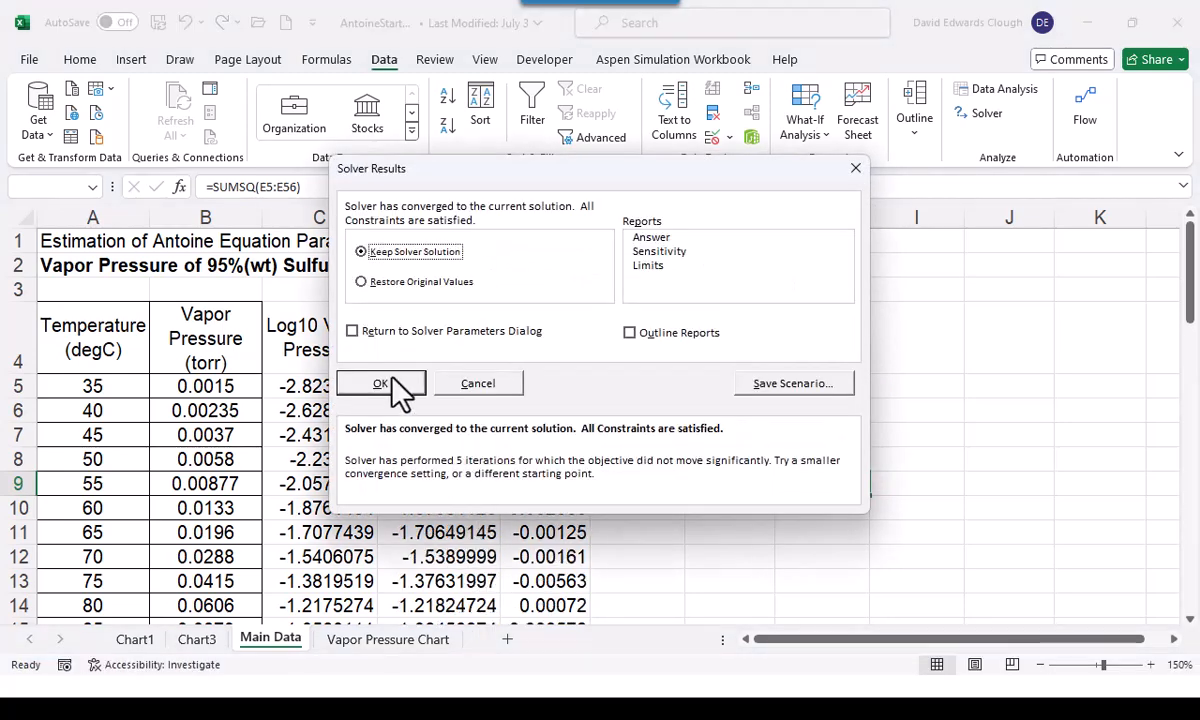
left_click(390, 386)
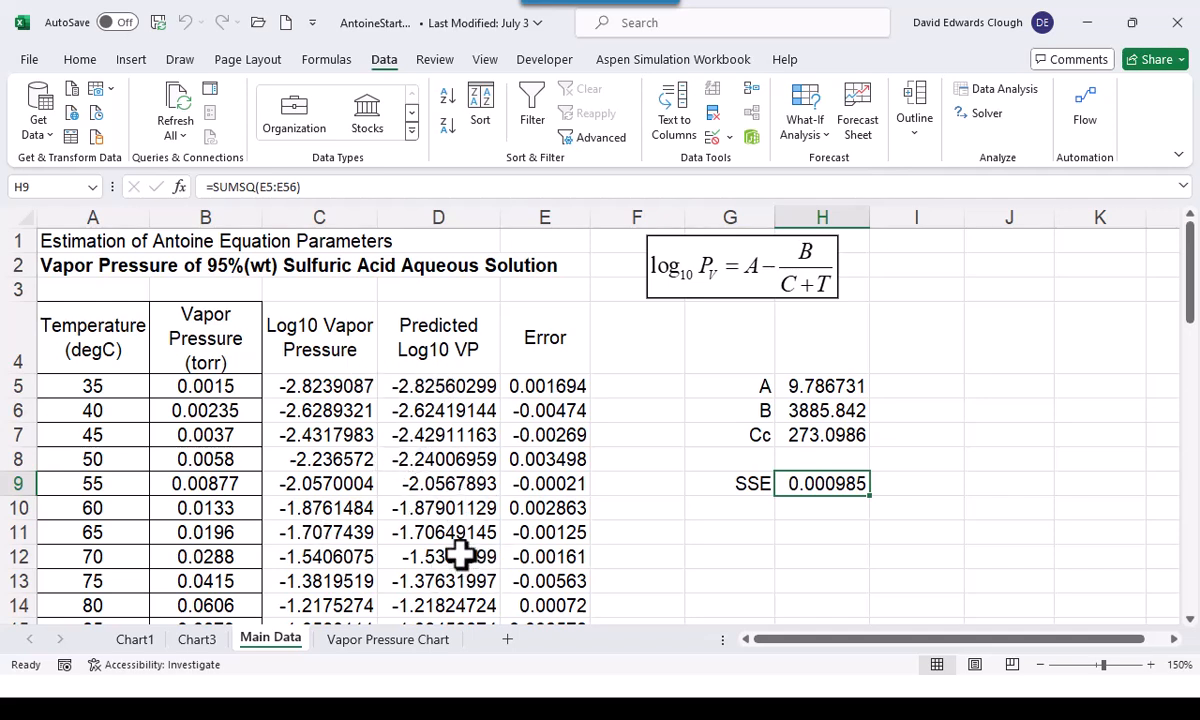
On the Chart3 sheet, remove the markers from the predicted Log10 vapor pressure series
left_click(216, 646)
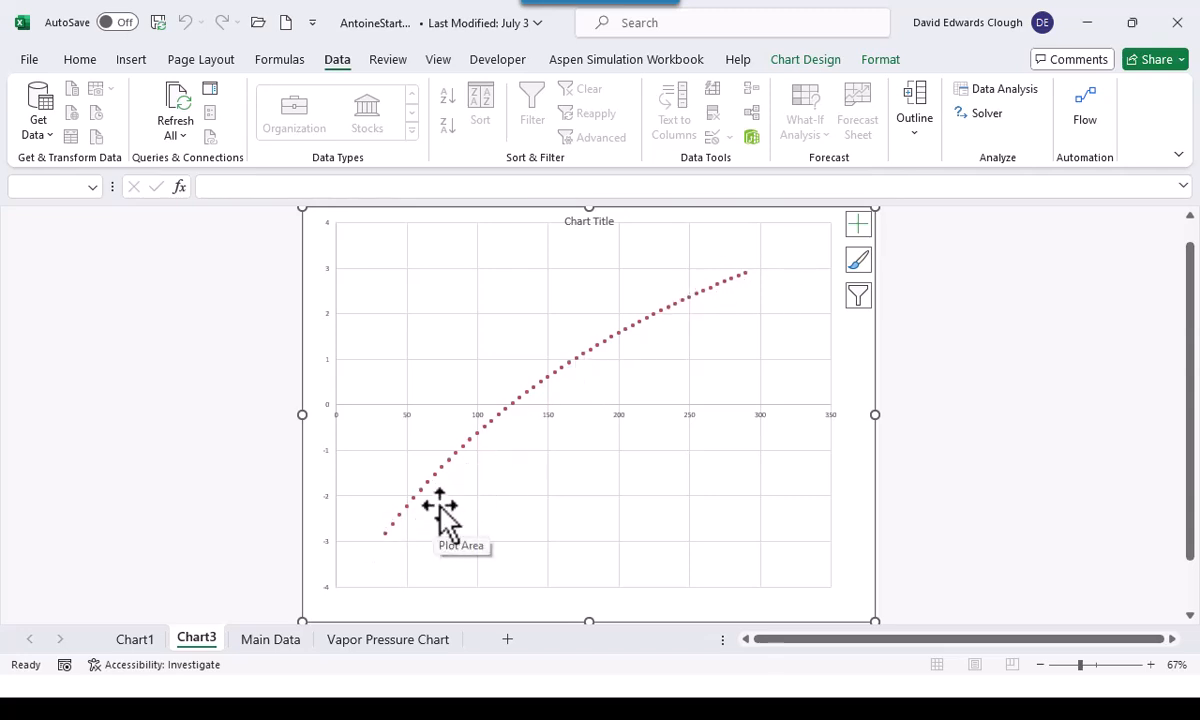
left_click(462, 447)
right_click(462, 447)
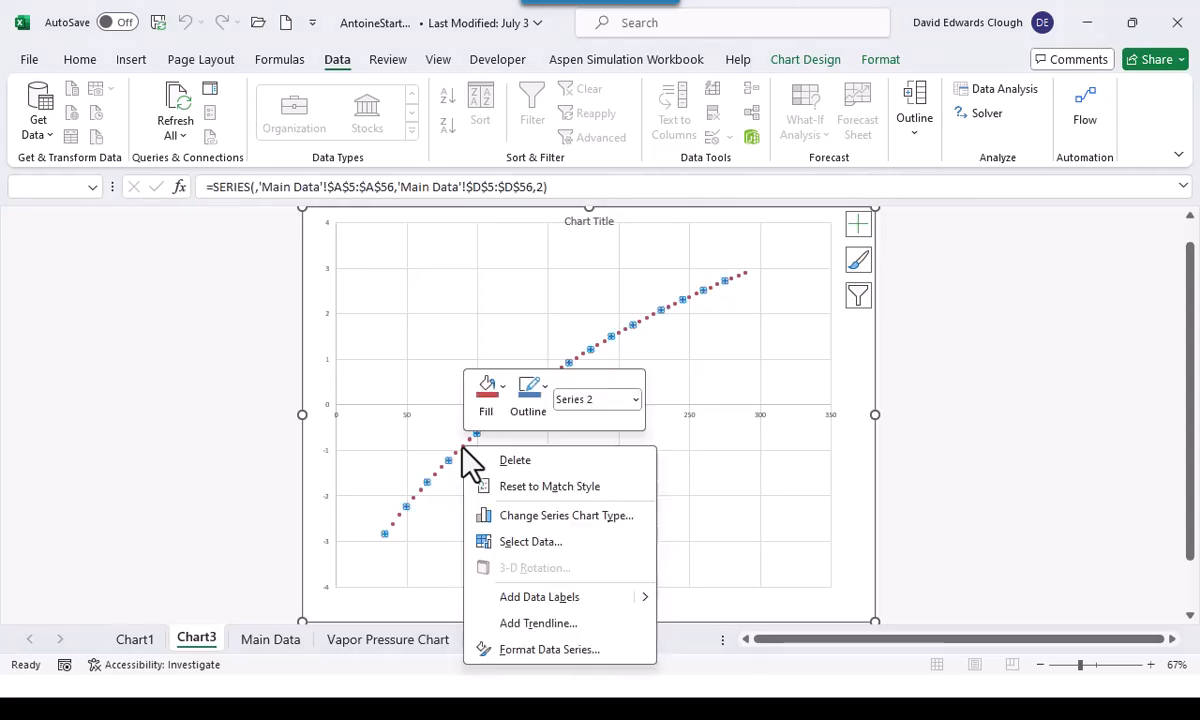
left_click(533, 648)
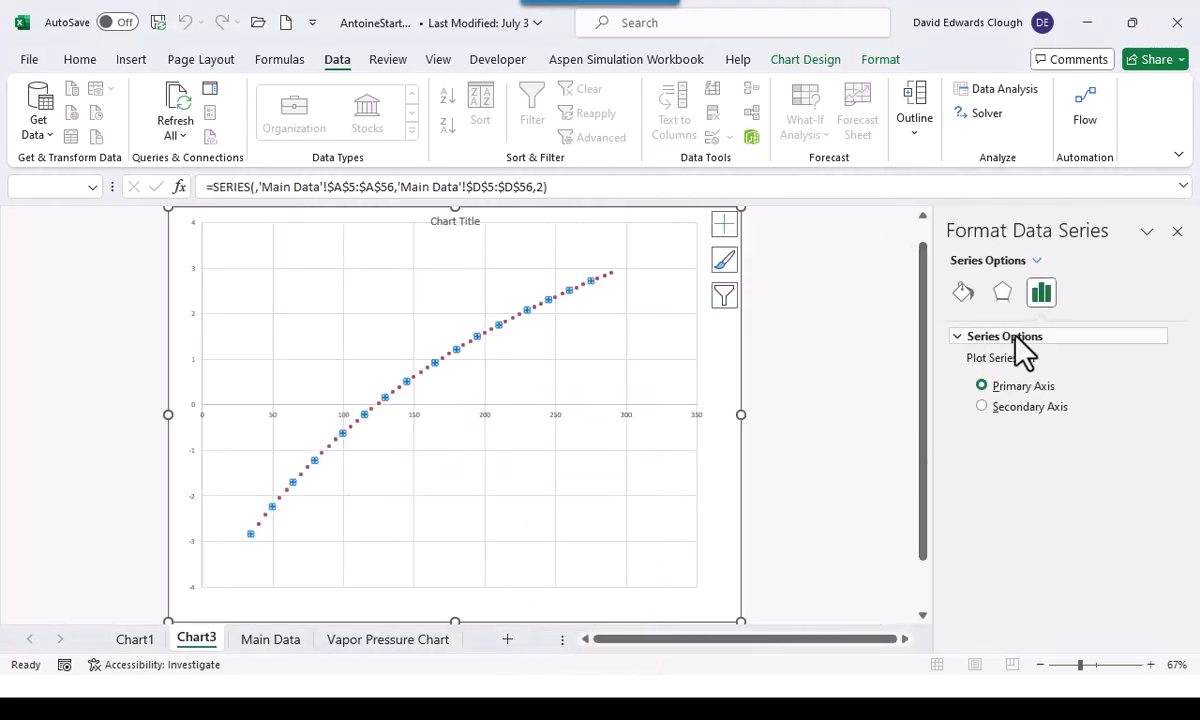
left_click(964, 294)
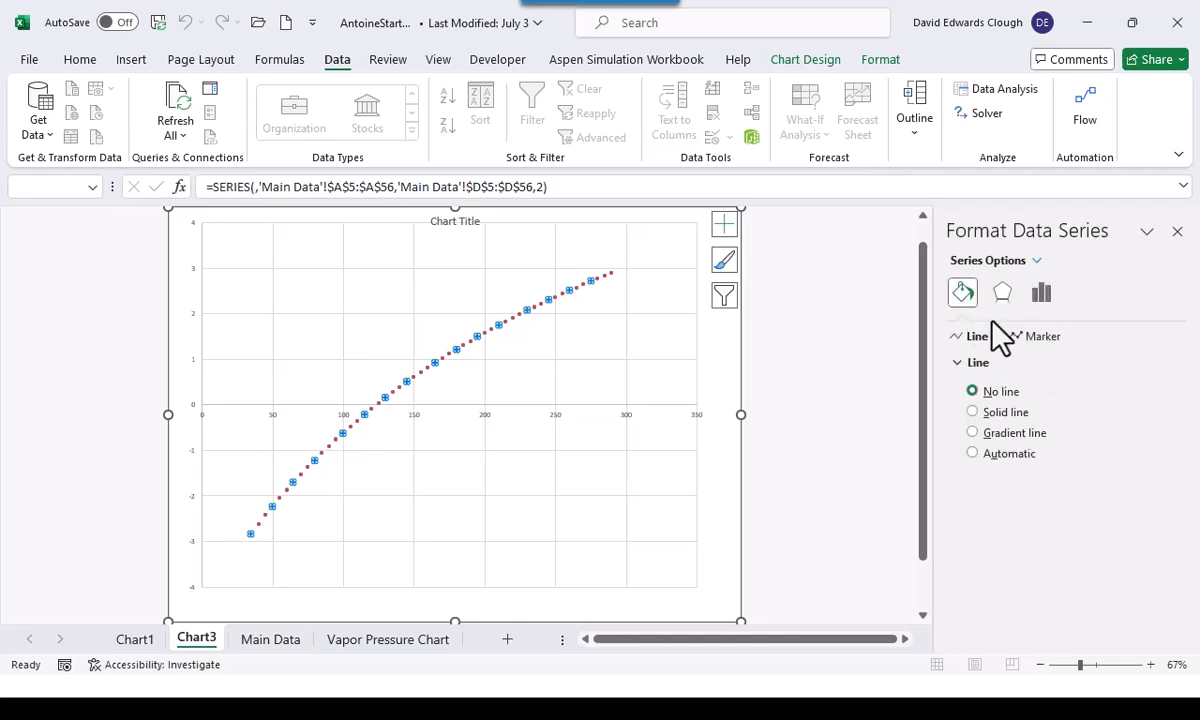
left_click(1035, 336)
left_click(978, 364)
left_click(970, 410)
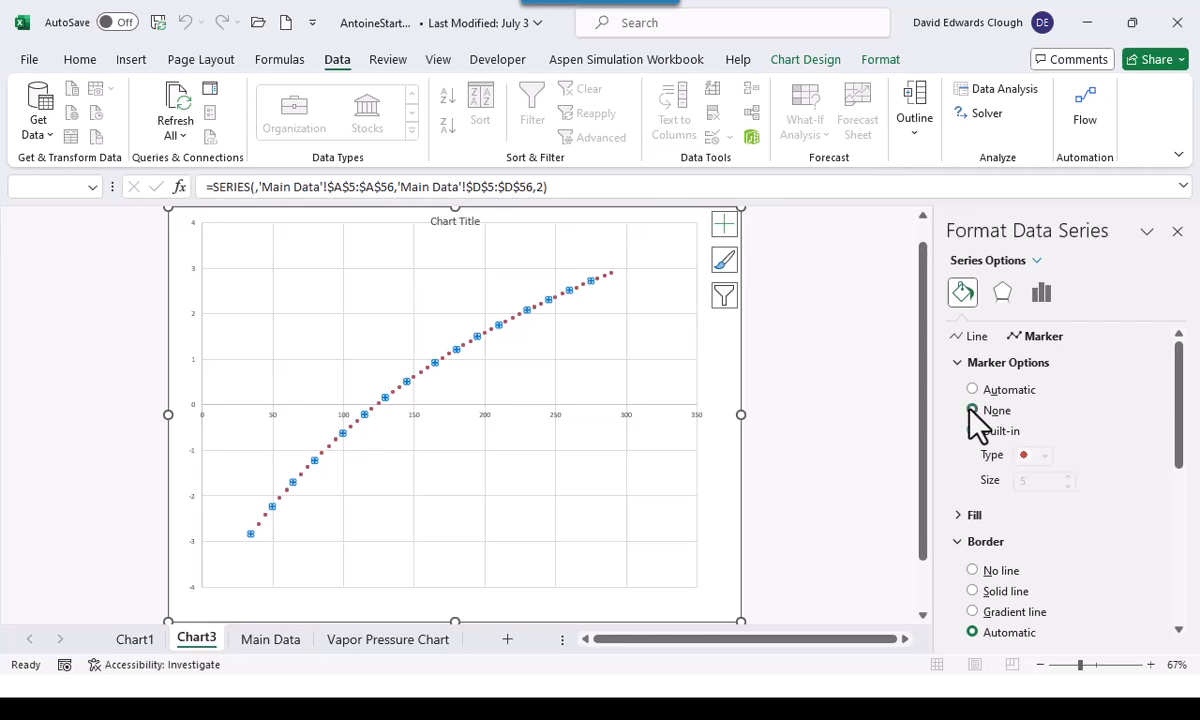
Give the predicted series a solid line 1.25 pt wide with a dashed dash type, and deselect the chart
left_click(966, 337)
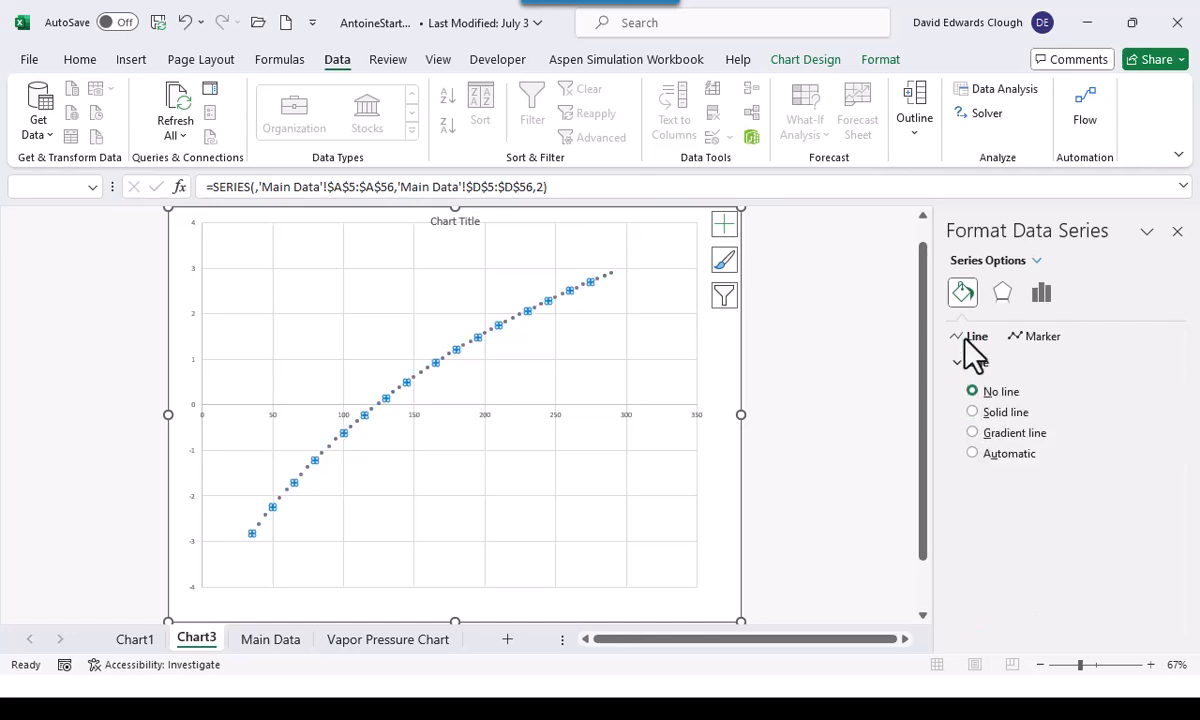
left_click(972, 413)
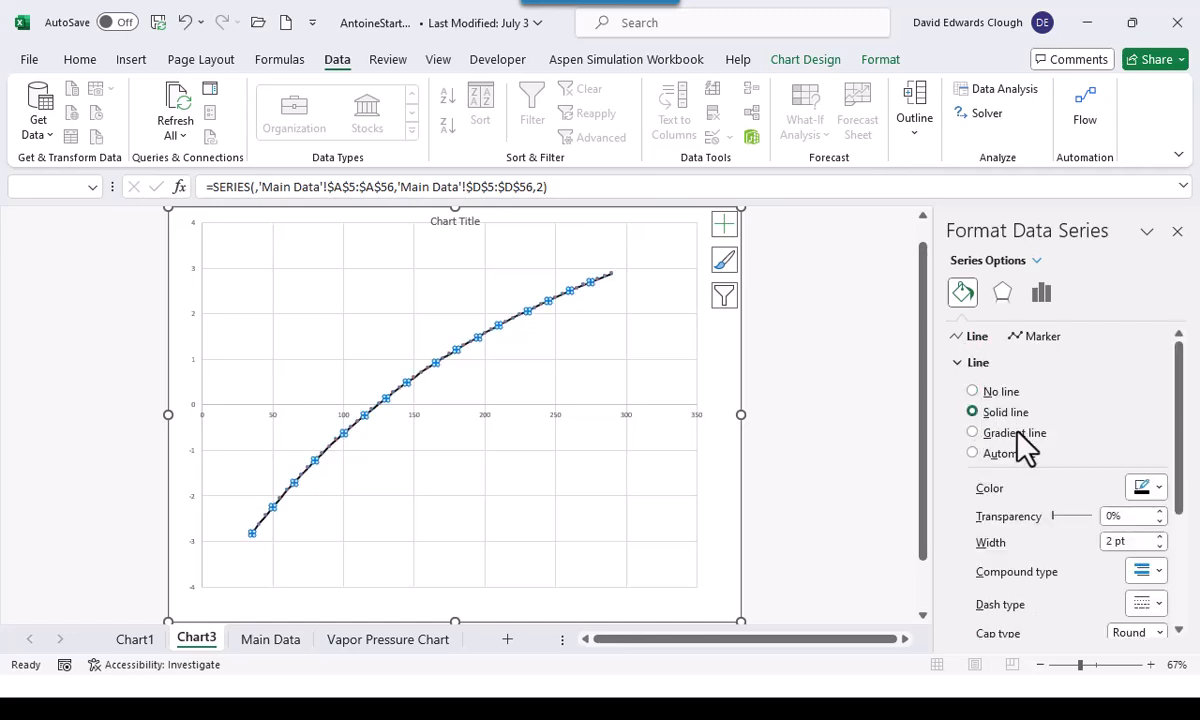
left_click(1159, 547)
left_click(1159, 547)
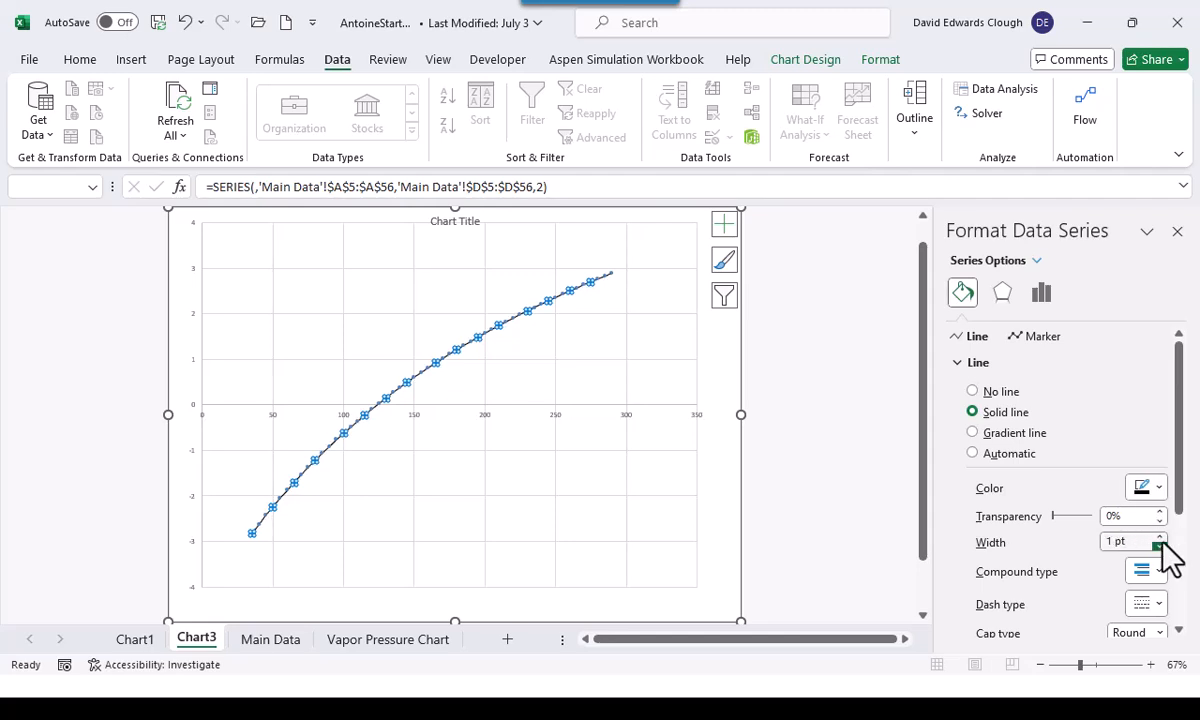
left_click(1159, 537)
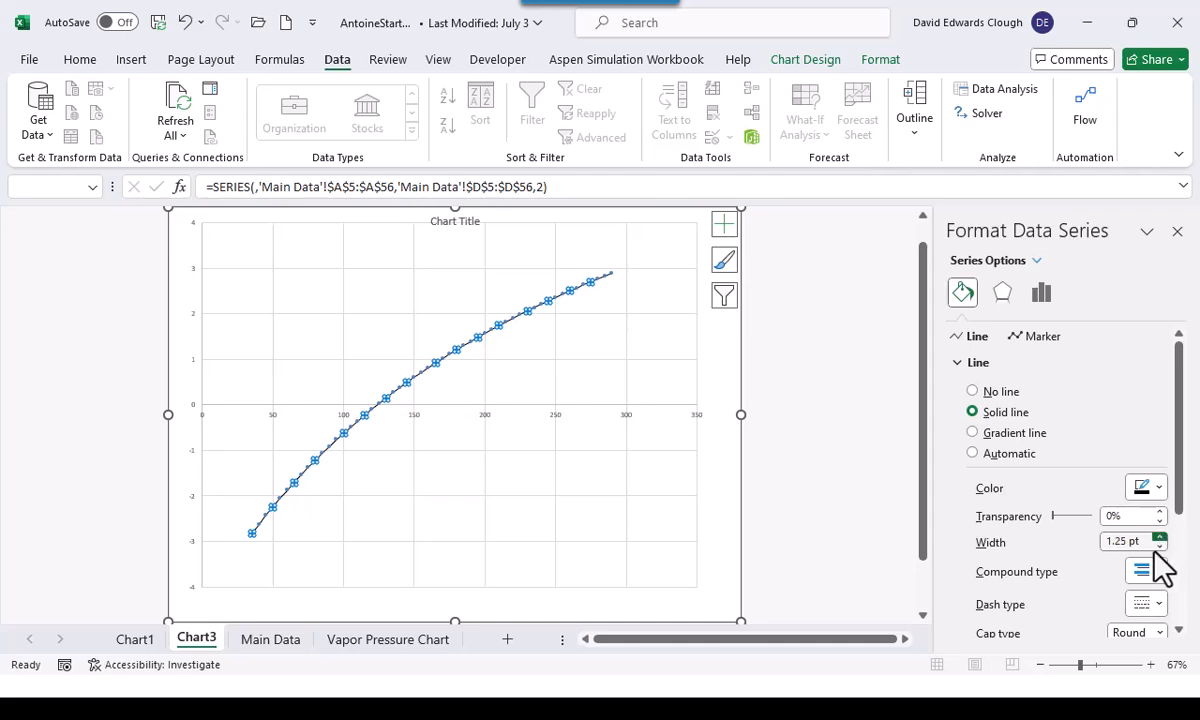
left_click(1158, 606)
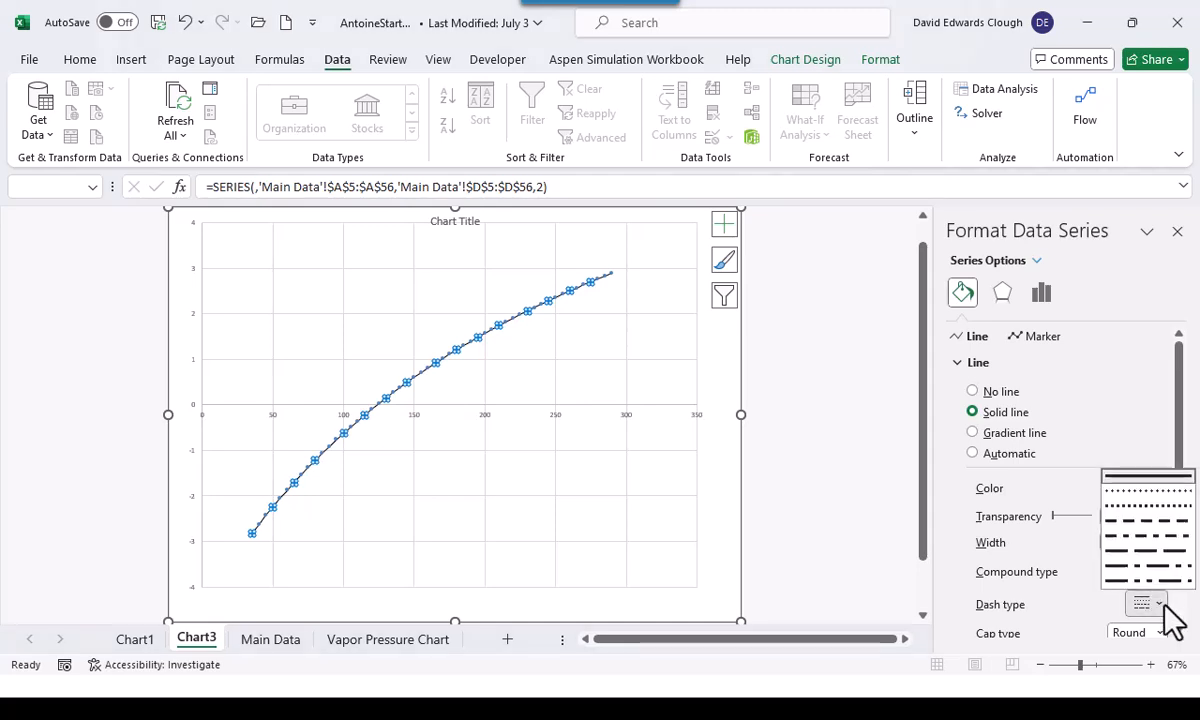
left_click(1145, 533)
left_click(858, 500)
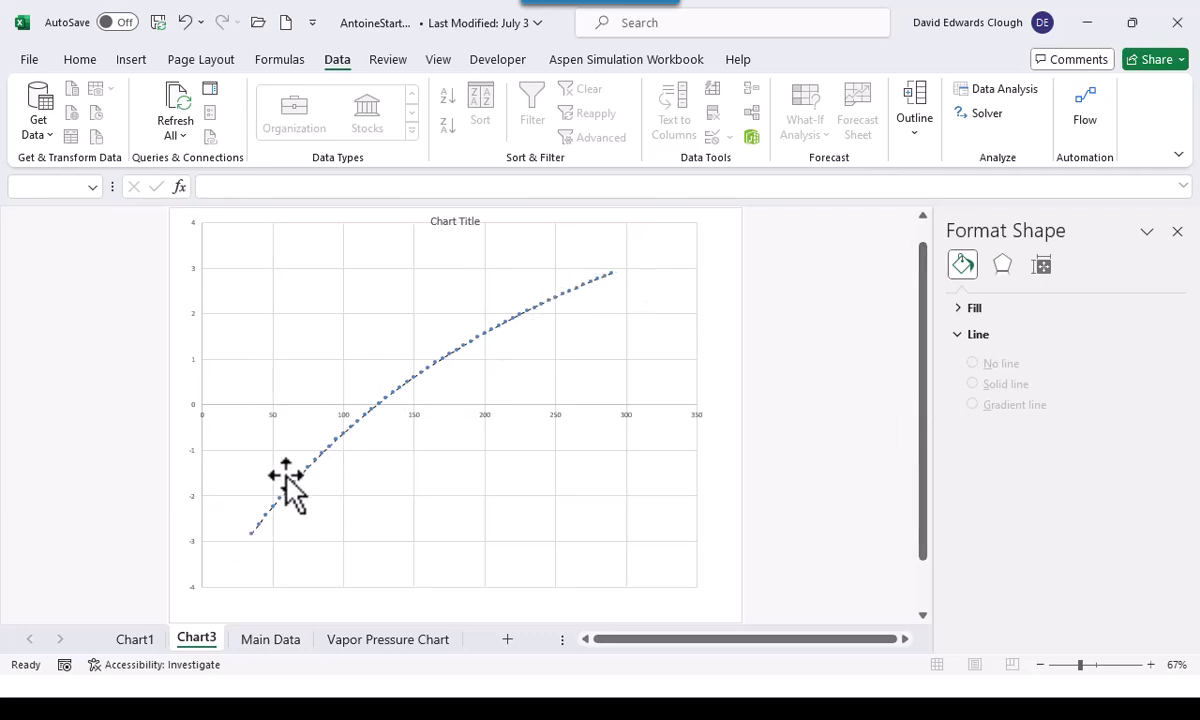
Return to the Main Data sheet and save the workbook as AntoineFinished1.xlsx in the Bootcamp3Files folder
left_click(266, 639)
left_click(661, 532)
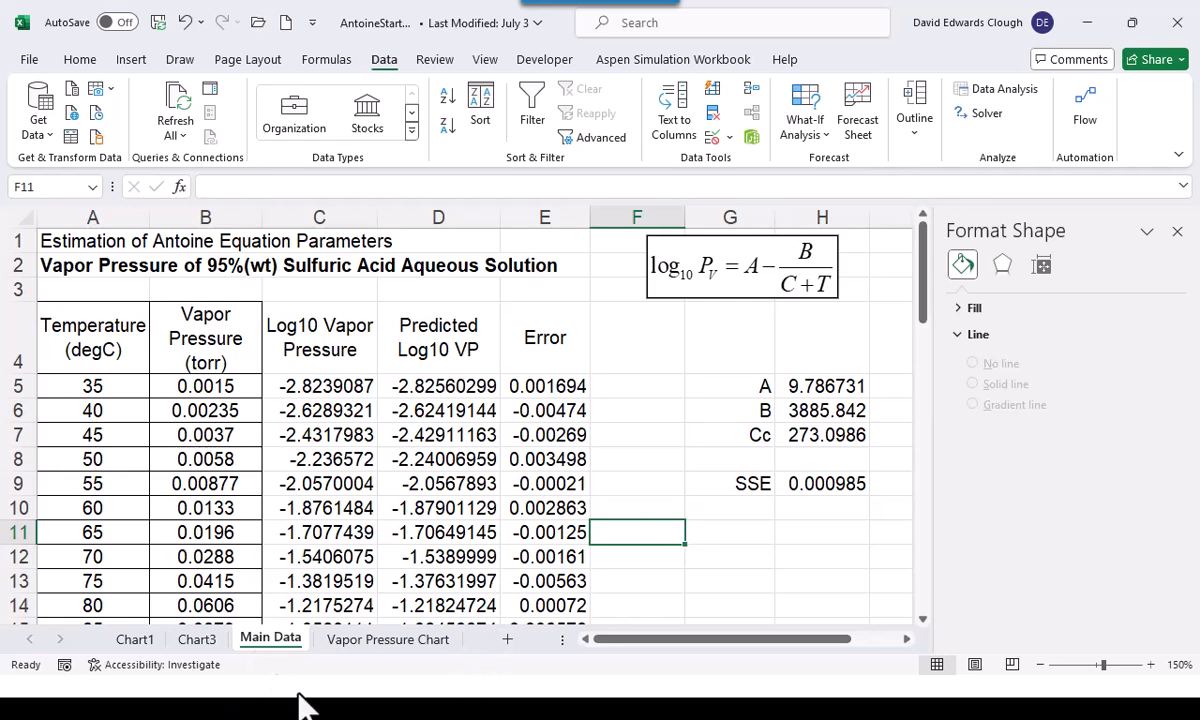
left_click(116, 289)
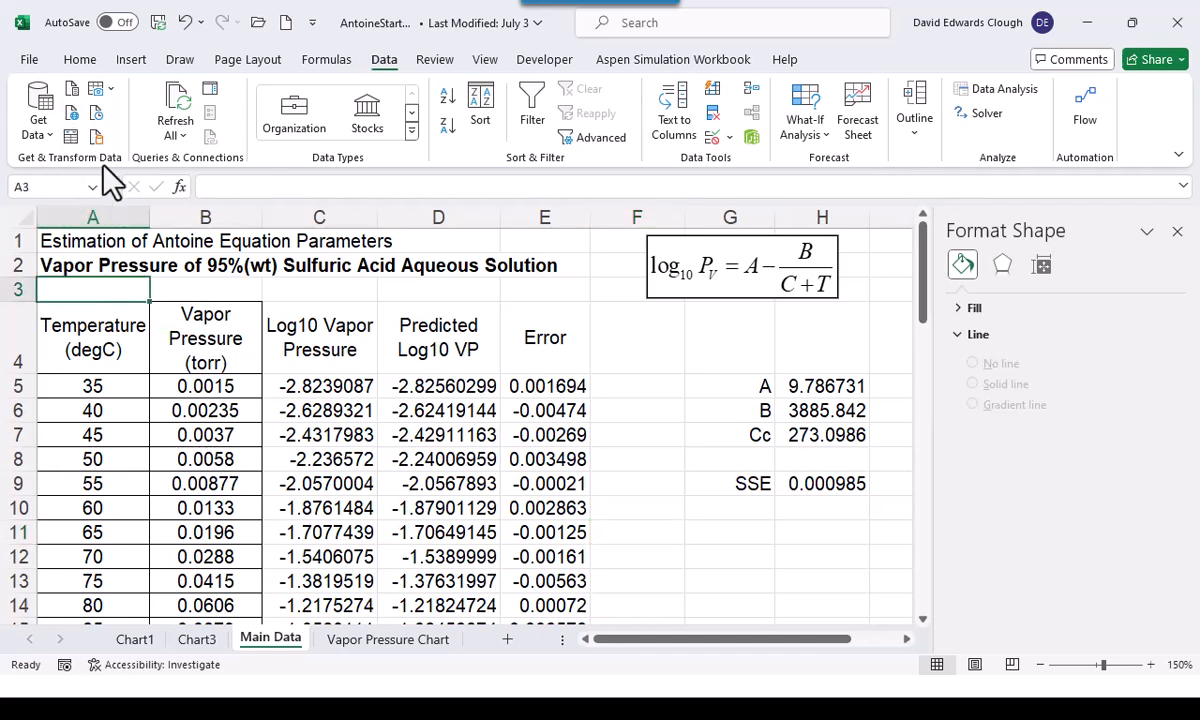
key("F12")
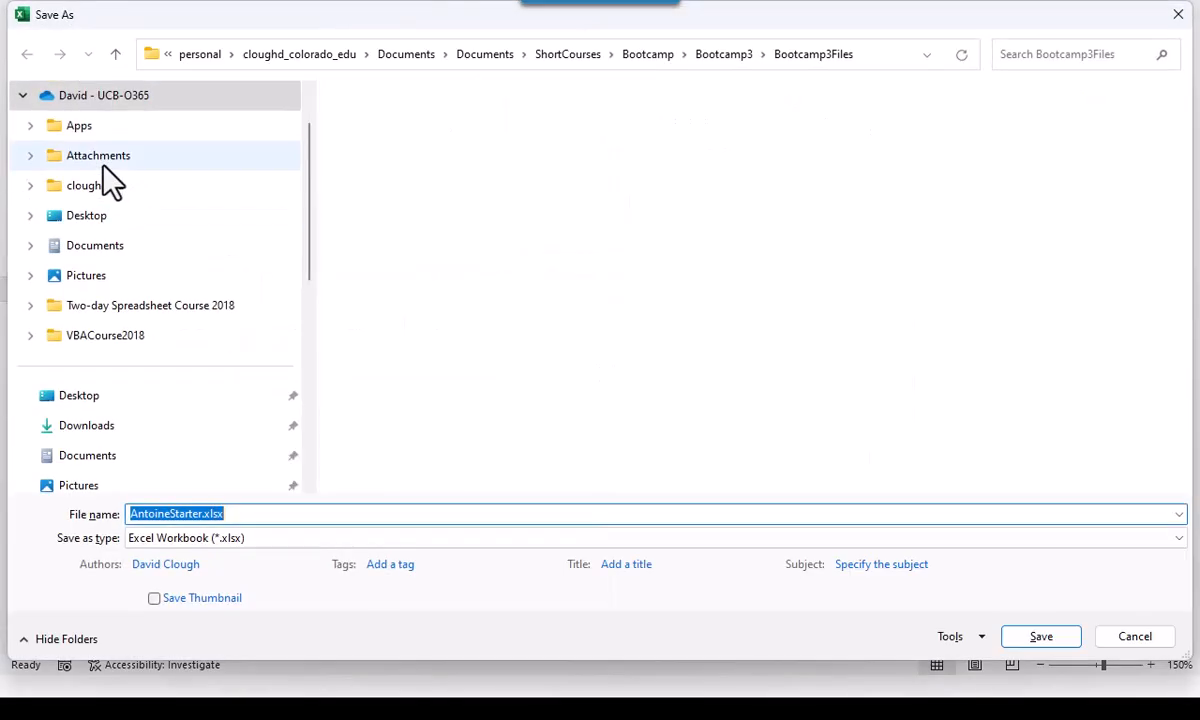
left_click(170, 513)
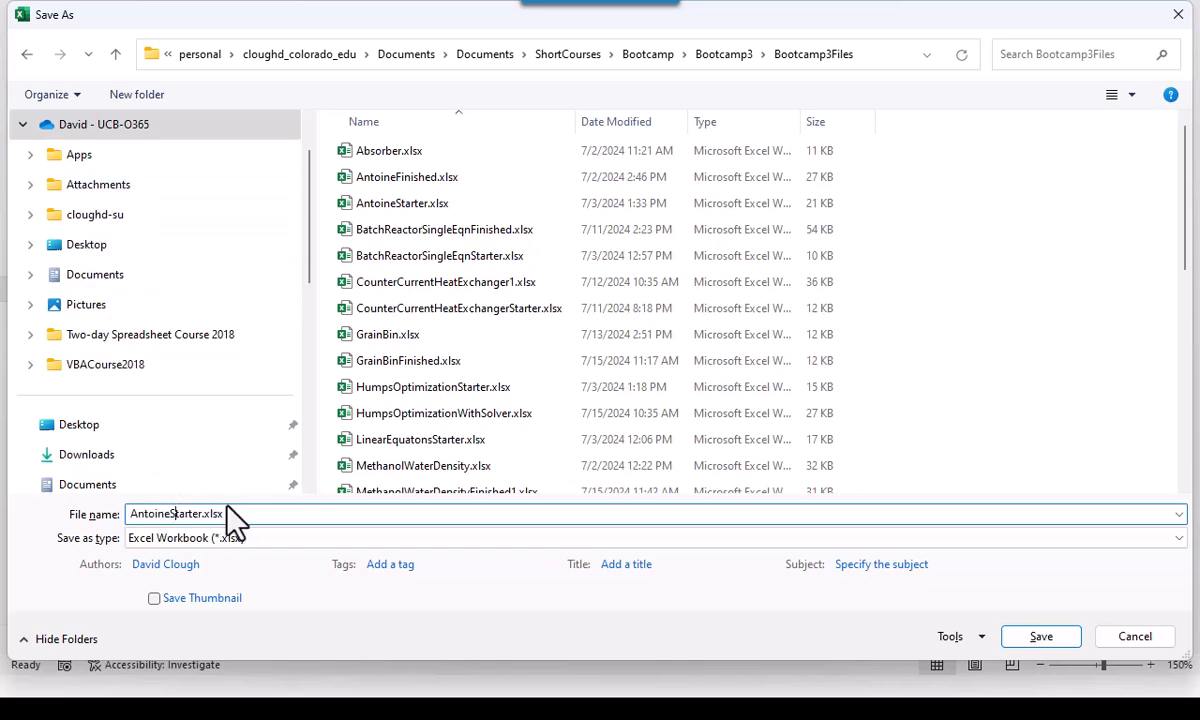
key("Delete")
key("Delete")
key("Delete")
key("Delete")
key("Delete")
key("Delete")
key("Delete")
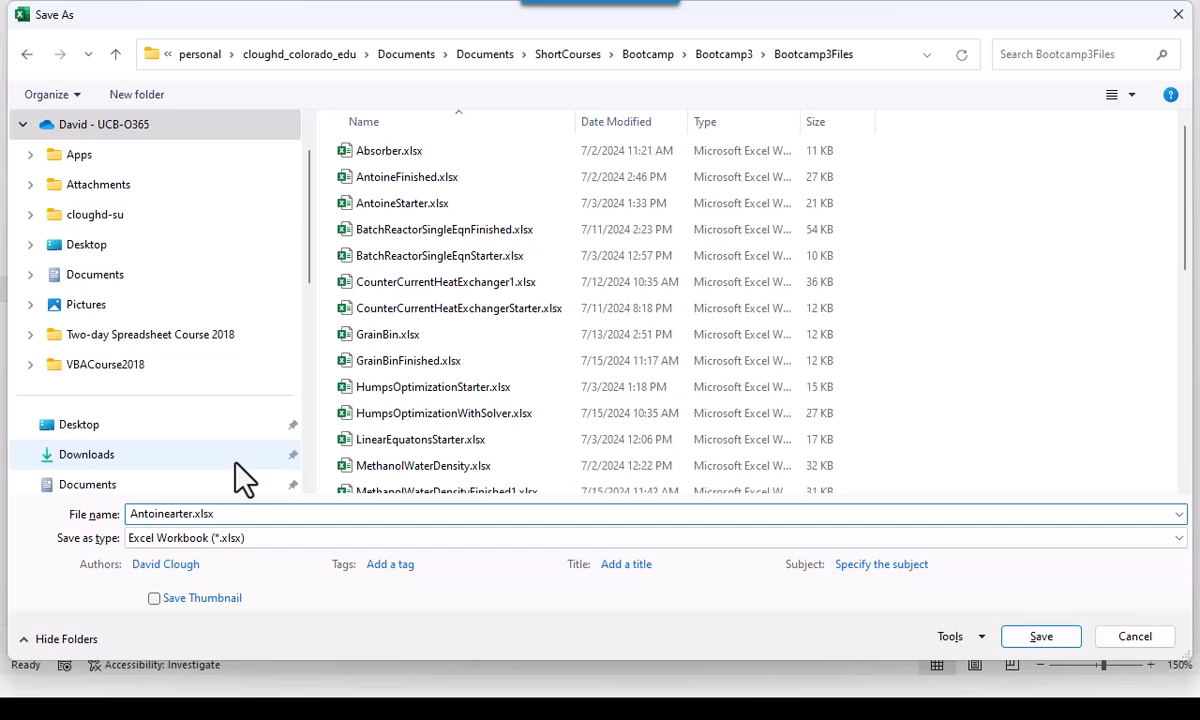
key("Delete")
type("Finished1.")
left_click(1040, 636)
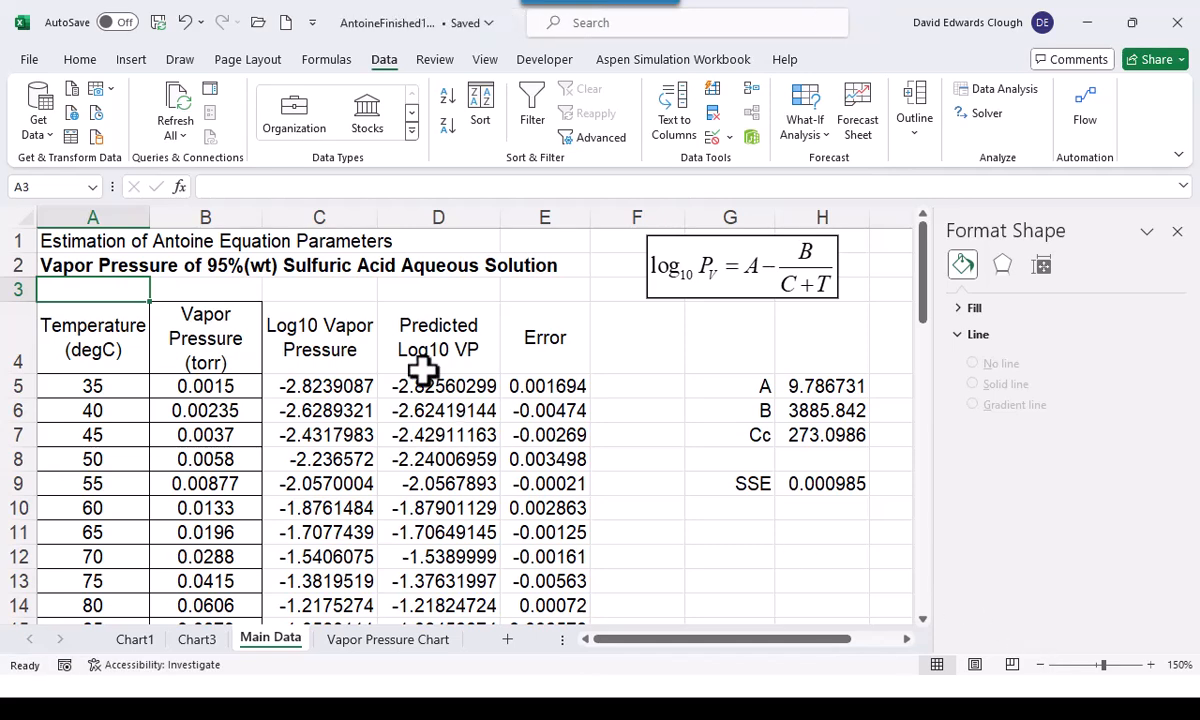
Close the AntoineFinished1.xlsx workbook
left_click(29, 60)
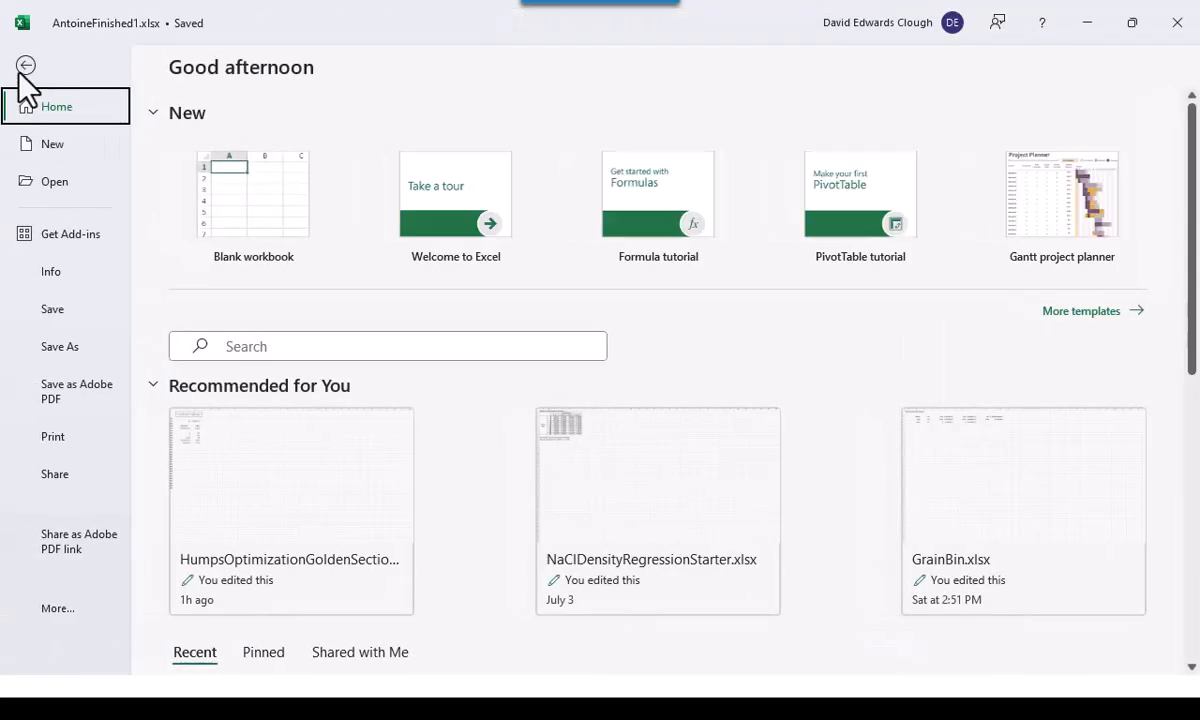
left_click(50, 608)
left_click(193, 484)
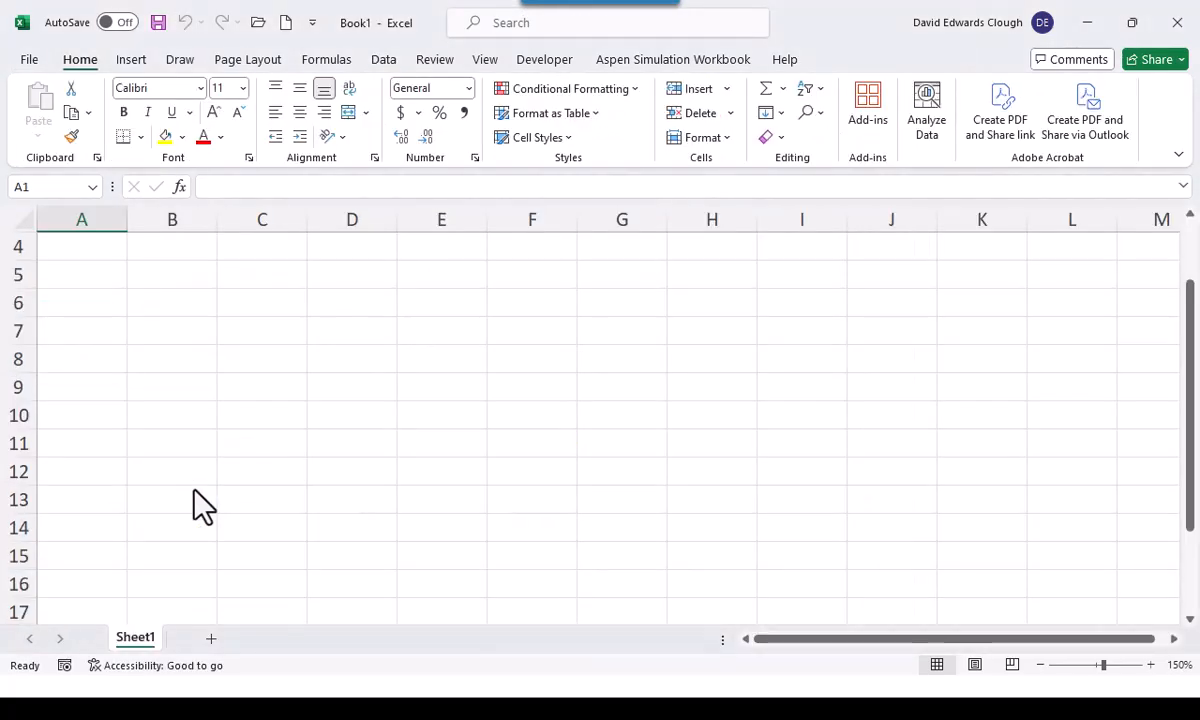
key("alt+Tab")
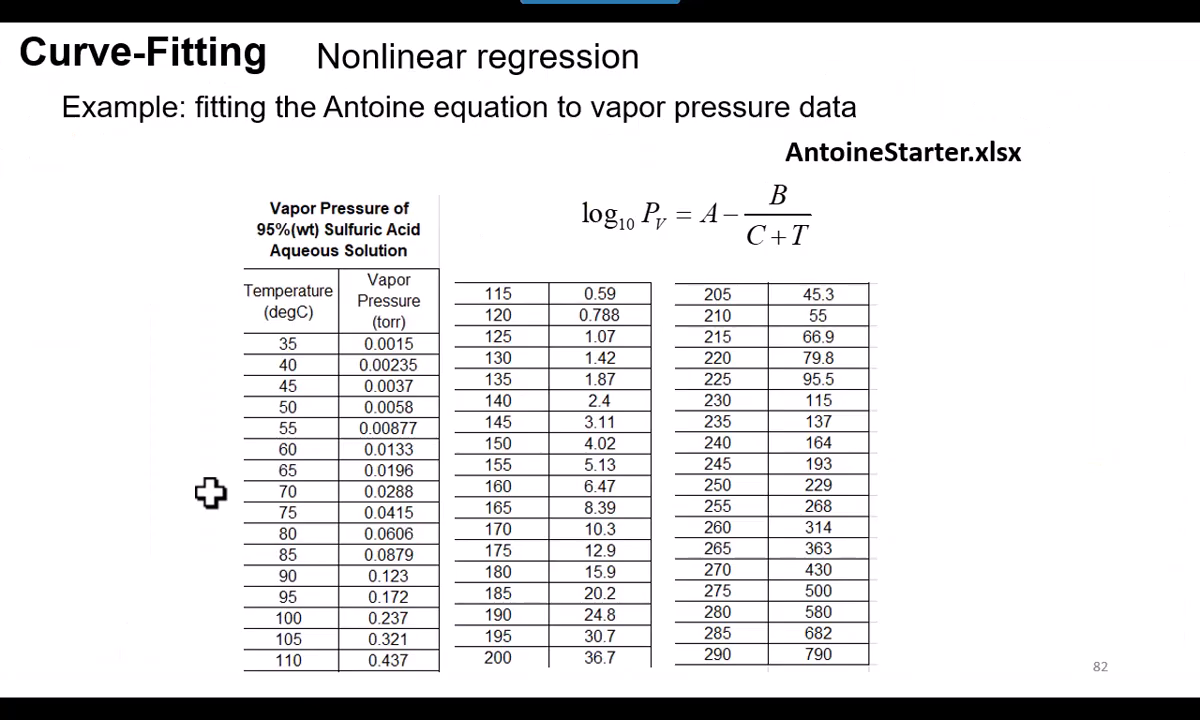
key("Right")
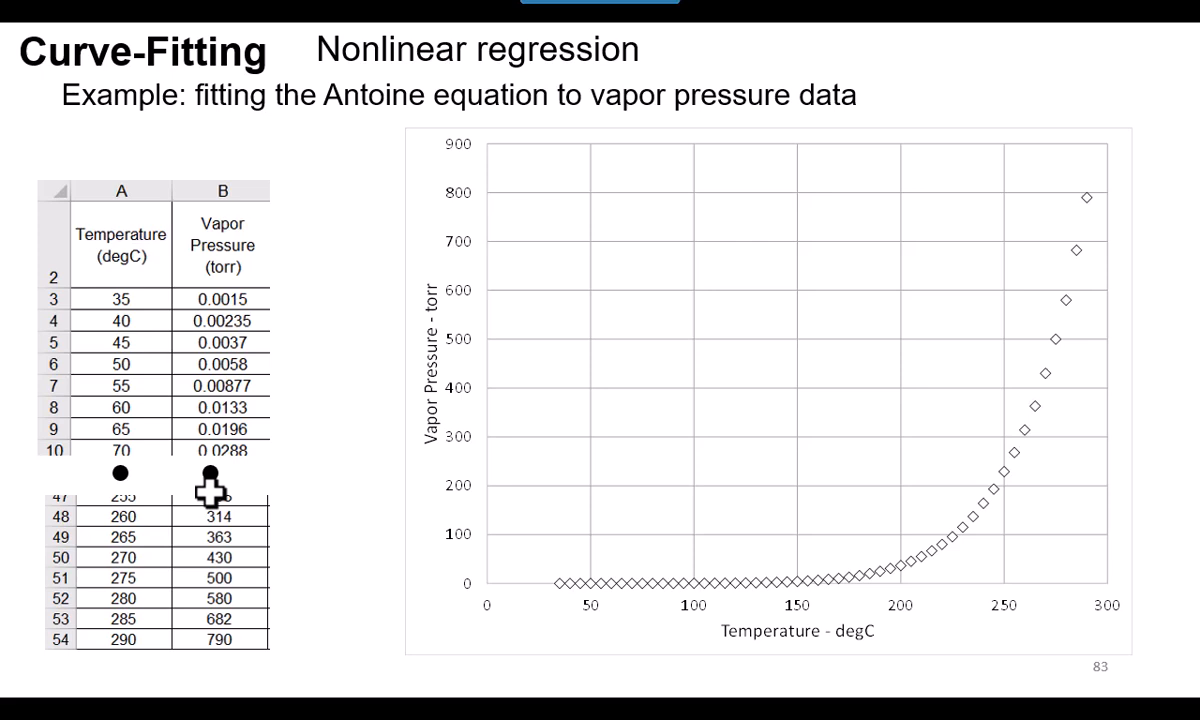
left_click(53, 680)
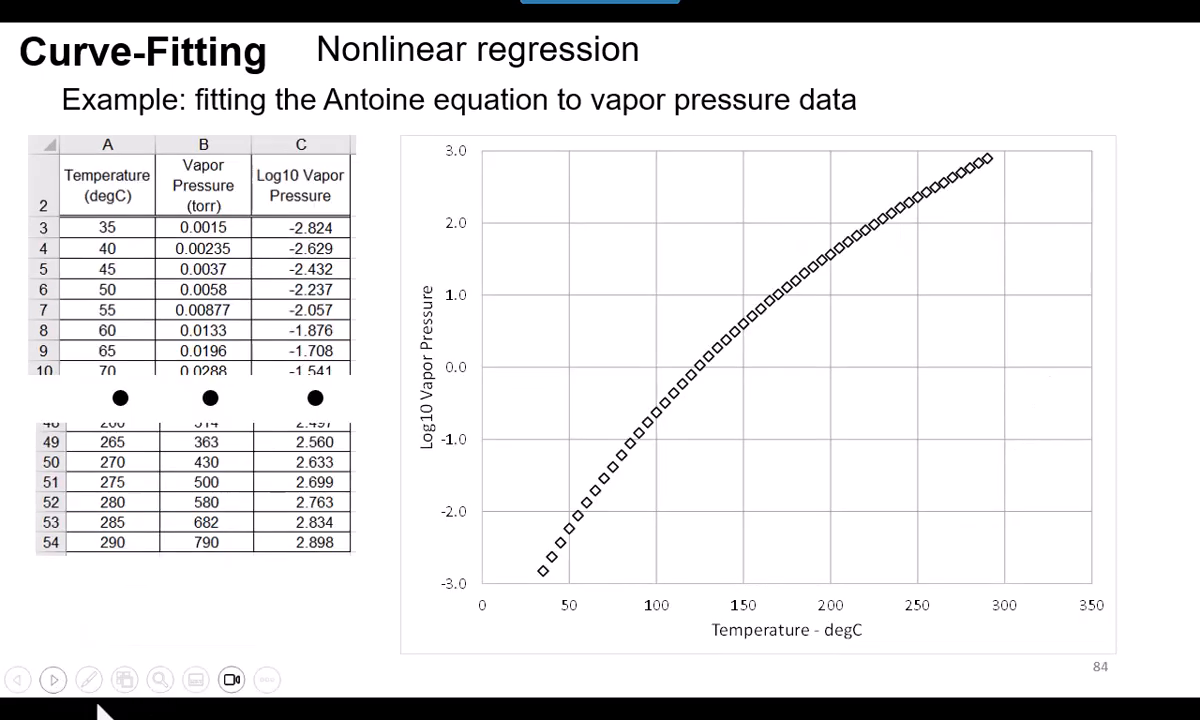